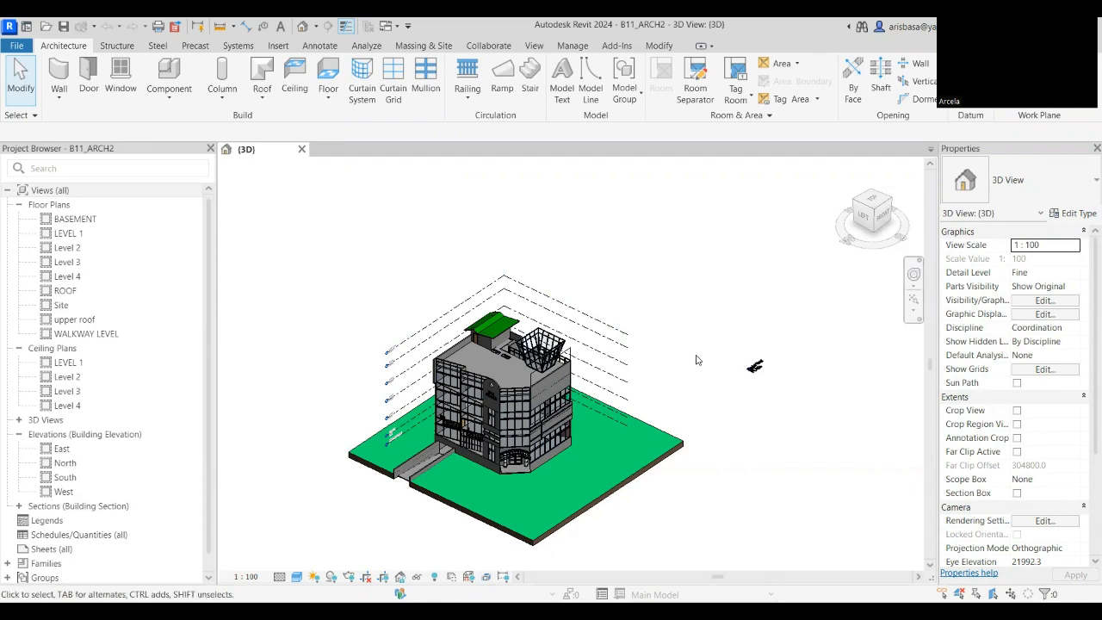
- Open the profile of the basement ramp's side wall next to the large lawn area for editing
scroll(689, 405, up, 5)
middle_drag(706, 465, 812, 451)
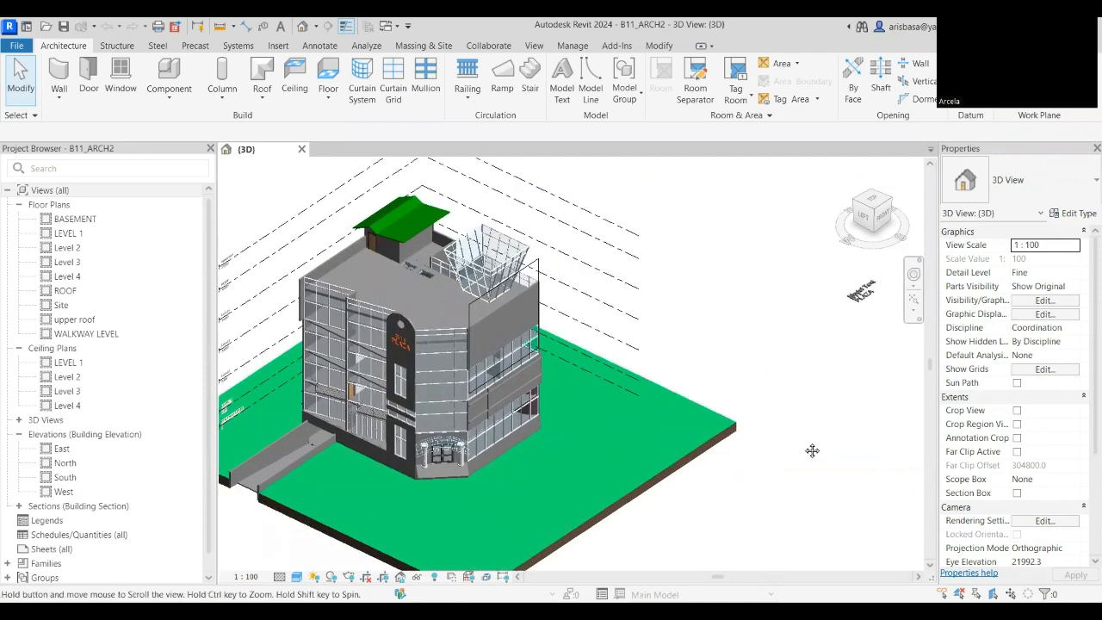
middle_drag(650, 497, 717, 510)
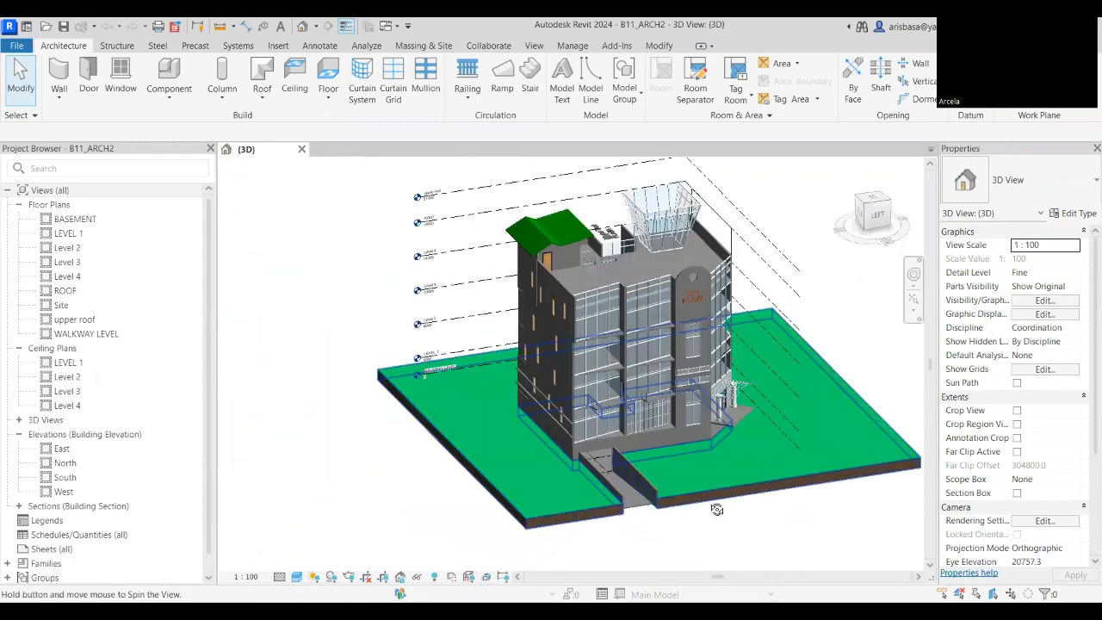
scroll(694, 461, up, 6)
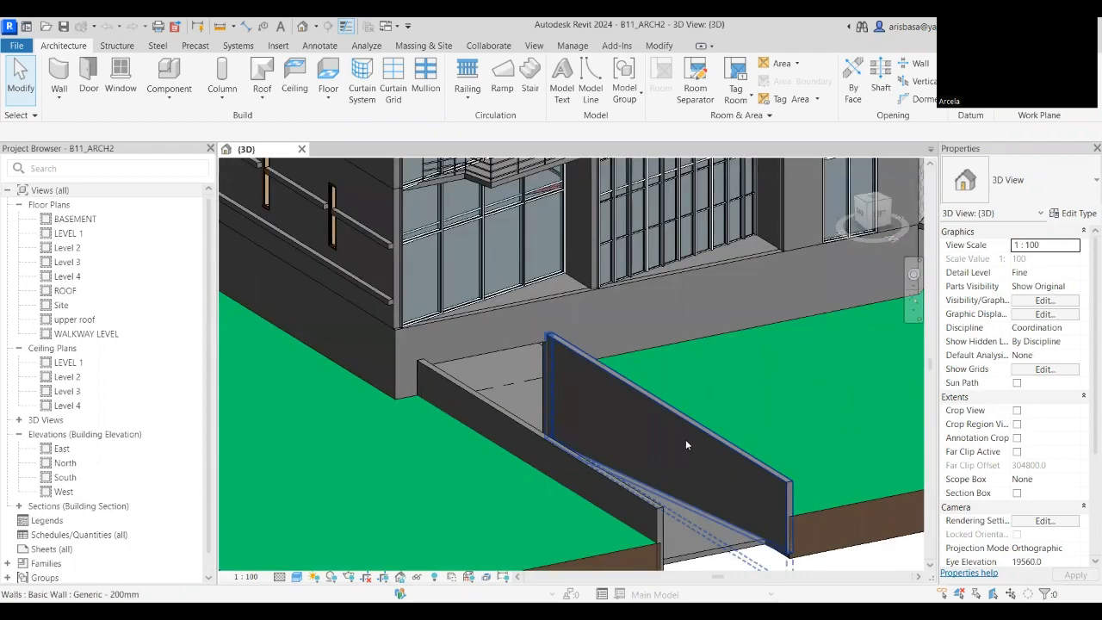
click(687, 441)
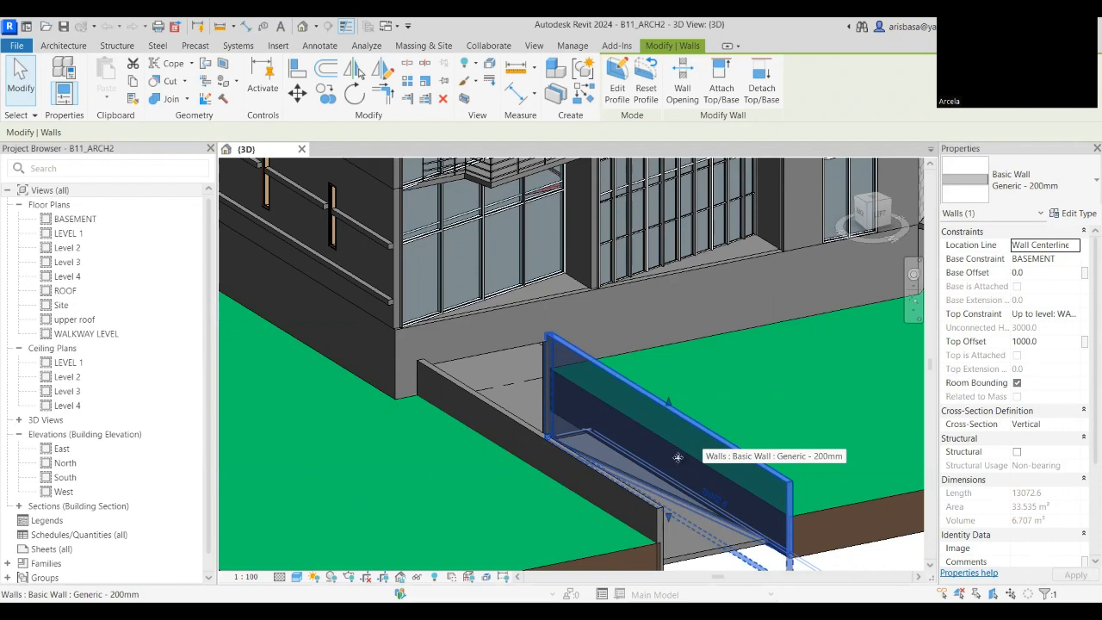
scroll(678, 458, down, 1)
middle_drag(662, 457, 604, 427)
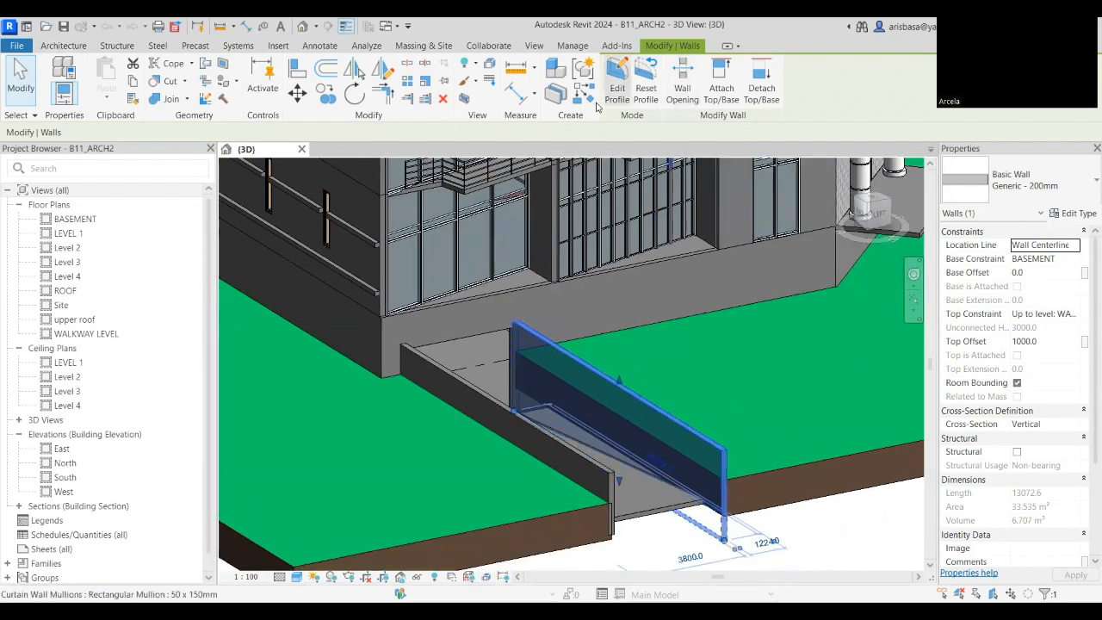
click(617, 95)
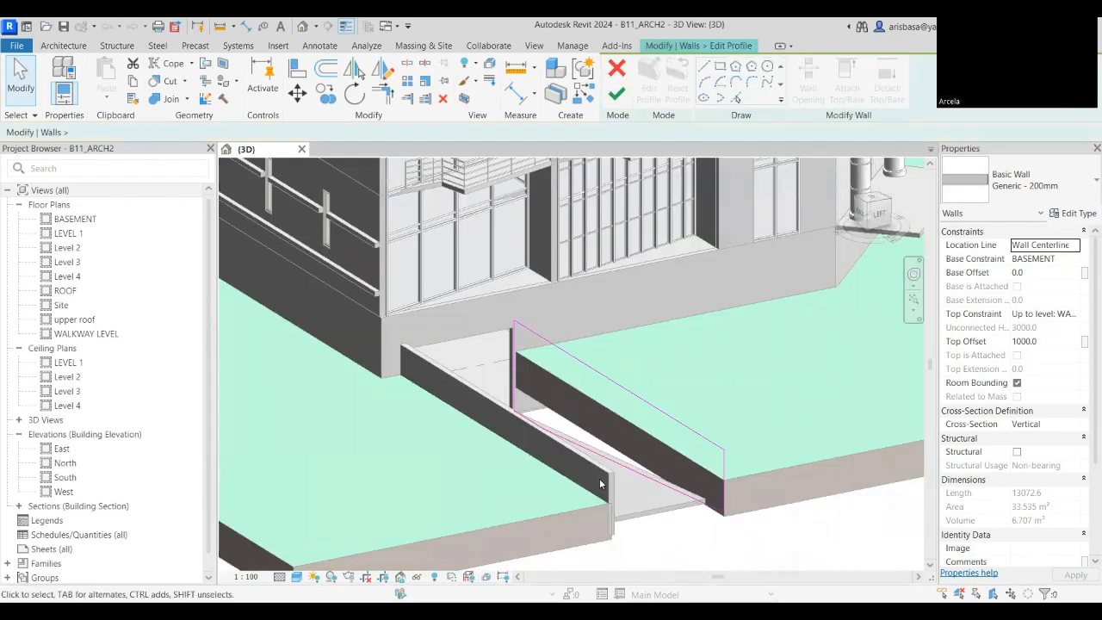
- Examine the ramp wall's profile sketch with Thin Lines off and on, and finish the profile edit
scroll(491, 402, up, 3)
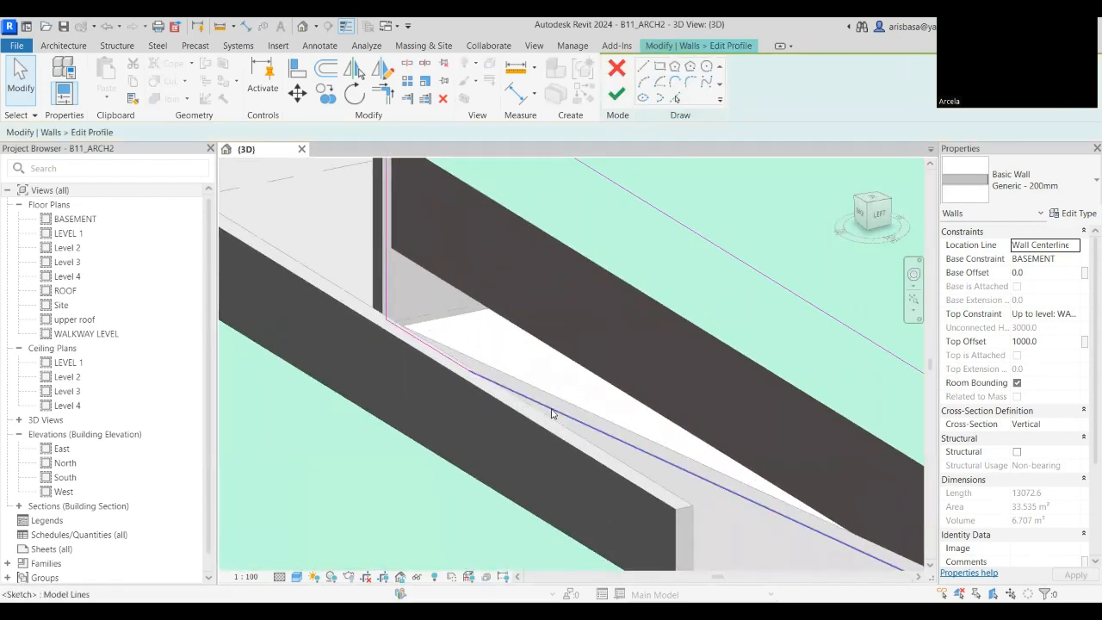
click(350, 29)
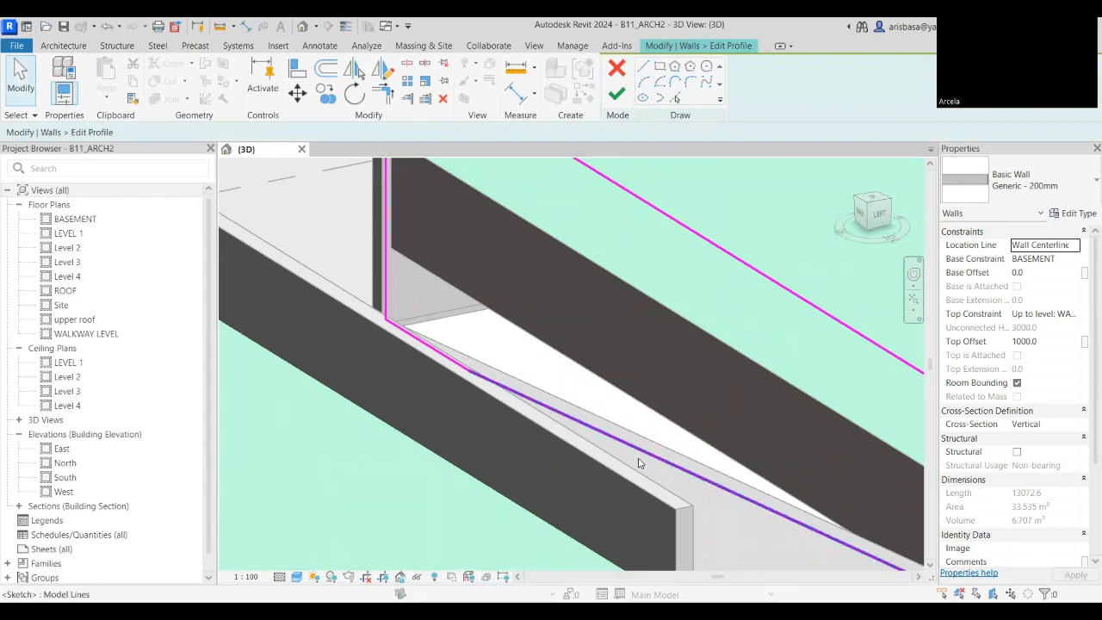
mouse_move(645, 457)
middle_down()
mouse_move(723, 487)
mouse_move(462, 416)
mouse_move(560, 460)
mouse_move(741, 504)
mouse_move(688, 459)
mouse_move(744, 500)
mouse_move(728, 517)
mouse_move(680, 495)
middle_up()
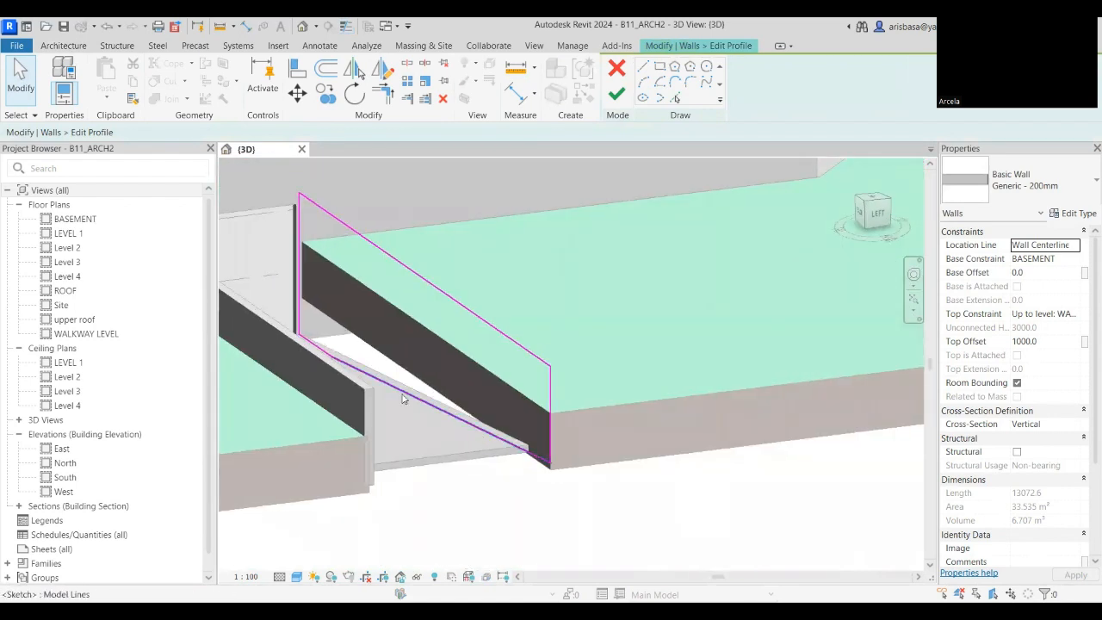
scroll(489, 464, down, 2)
middle_drag(509, 470, 652, 544)
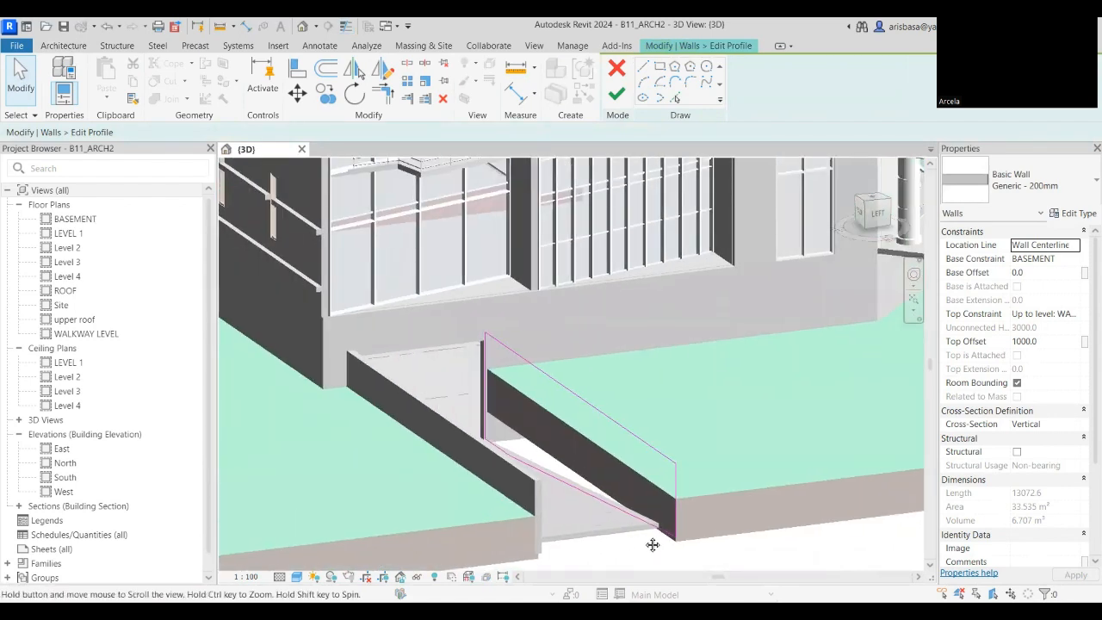
scroll(630, 536, up, 3)
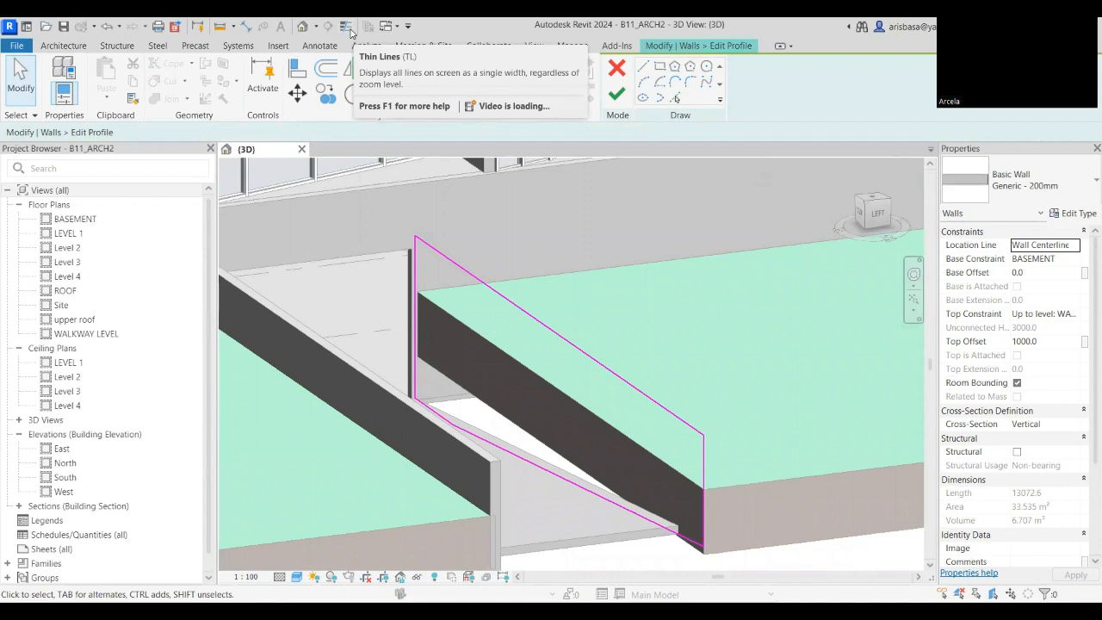
click(345, 26)
scroll(614, 443, up, 2)
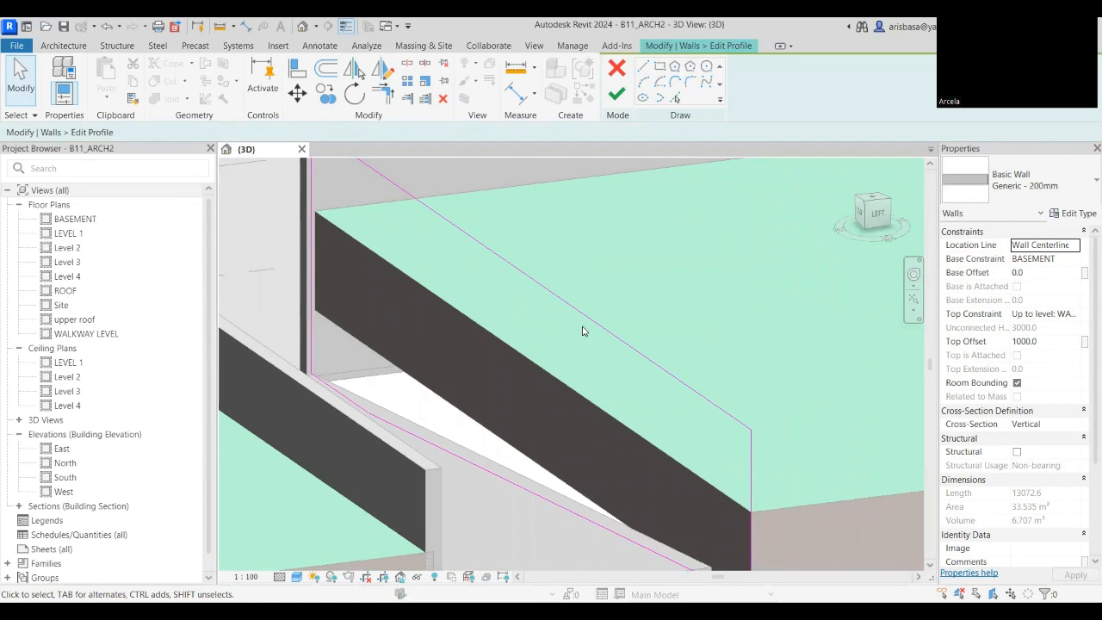
click(615, 95)
scroll(671, 340, down, 5)
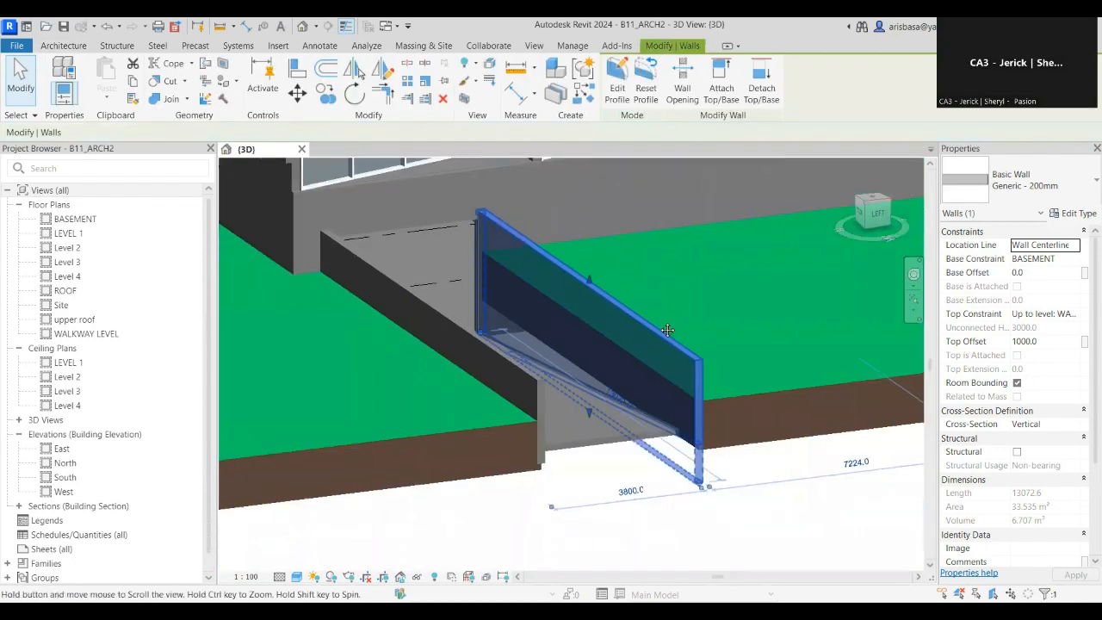
shift+middle_drag(672, 347, 699, 340)
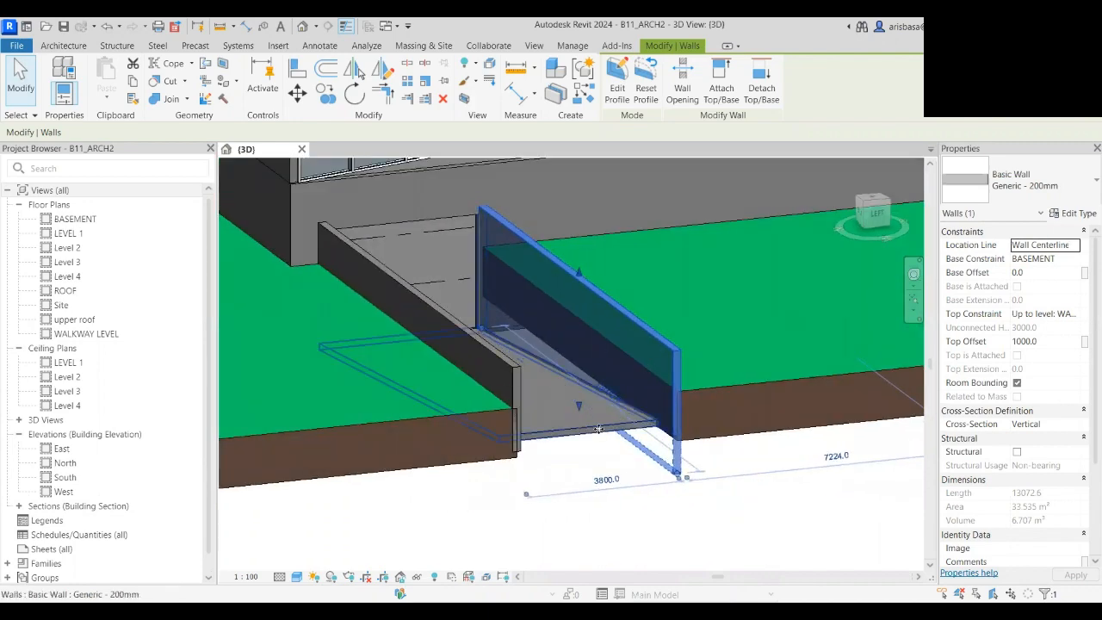
- Check the whole 3D model for hidden elements with Reveal Hidden Elements and return to the normal display
scroll(586, 417, down, 3)
shift+middle_drag(625, 416, 477, 479)
scroll(469, 441, down, 2)
click(597, 457)
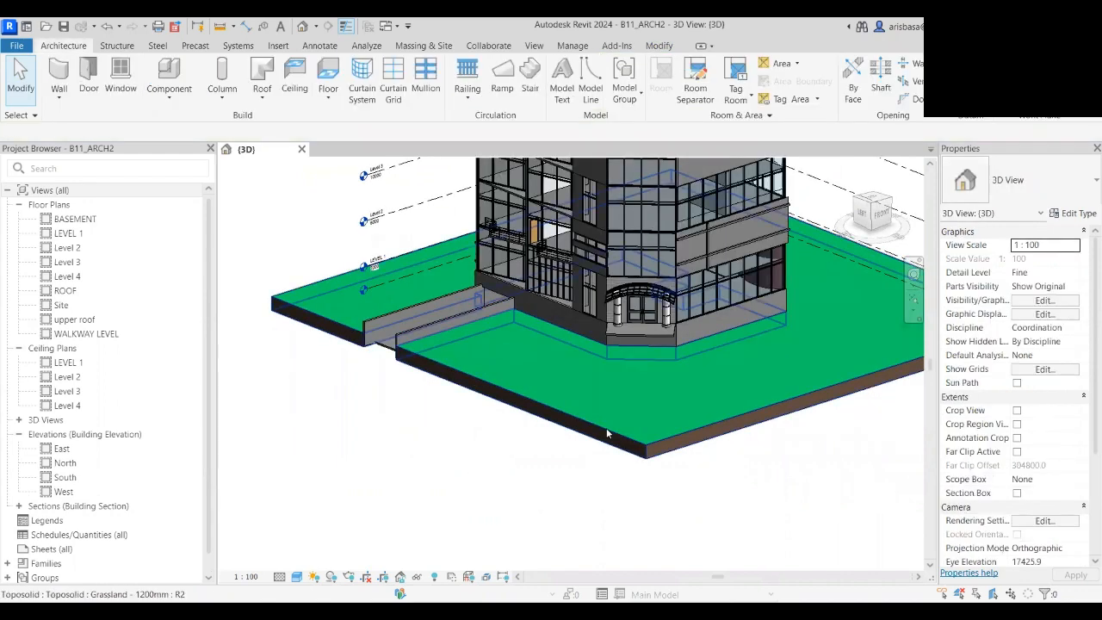
click(606, 428)
click(506, 468)
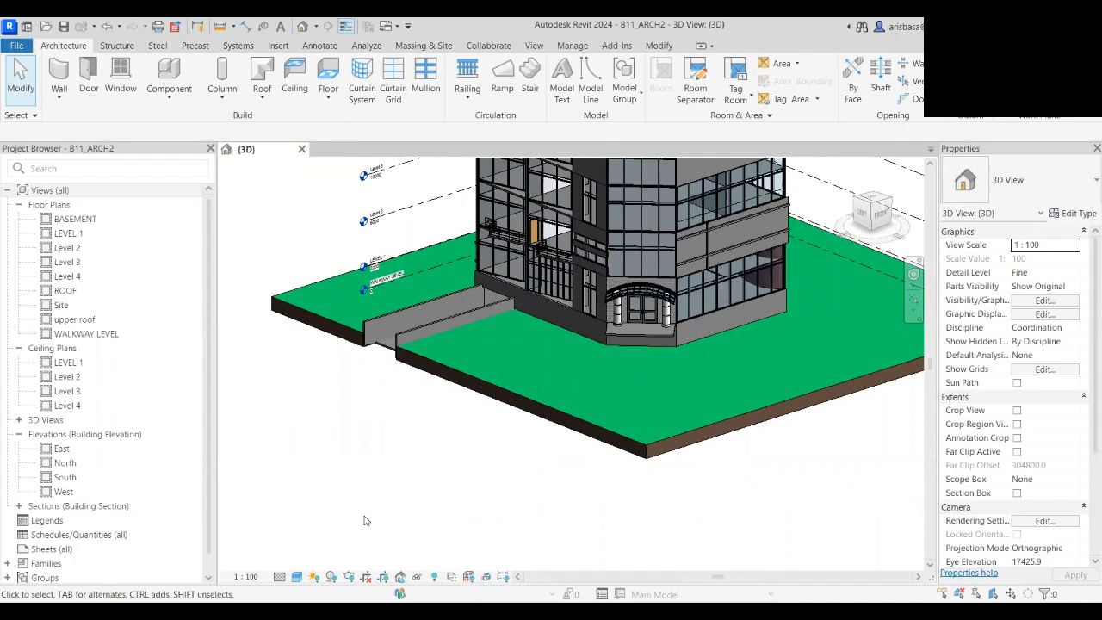
click(434, 576)
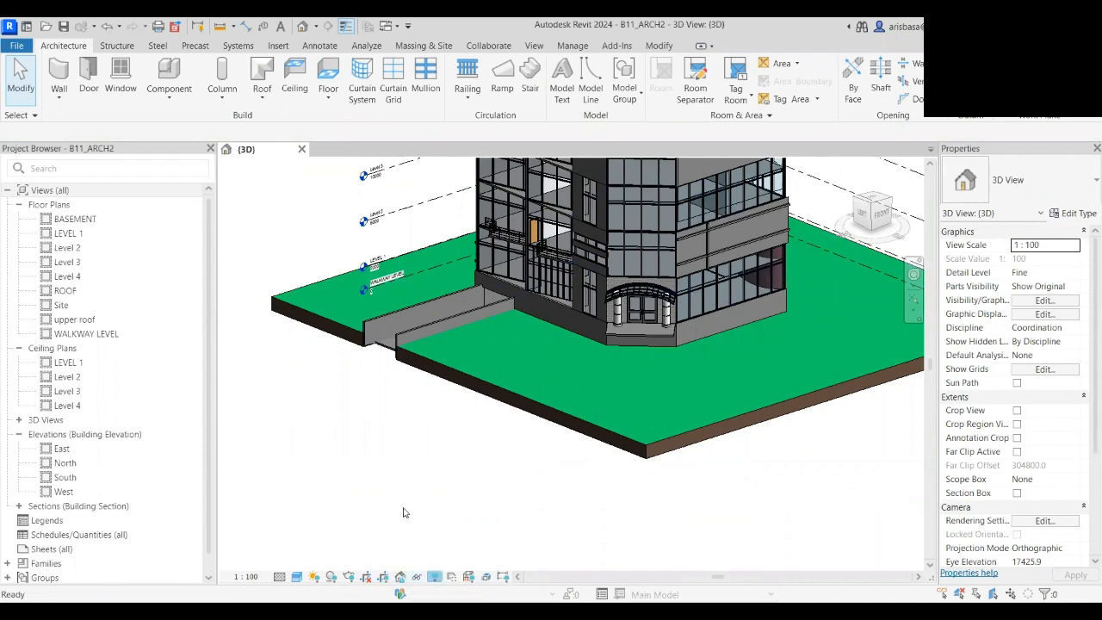
scroll(475, 445, down, 4)
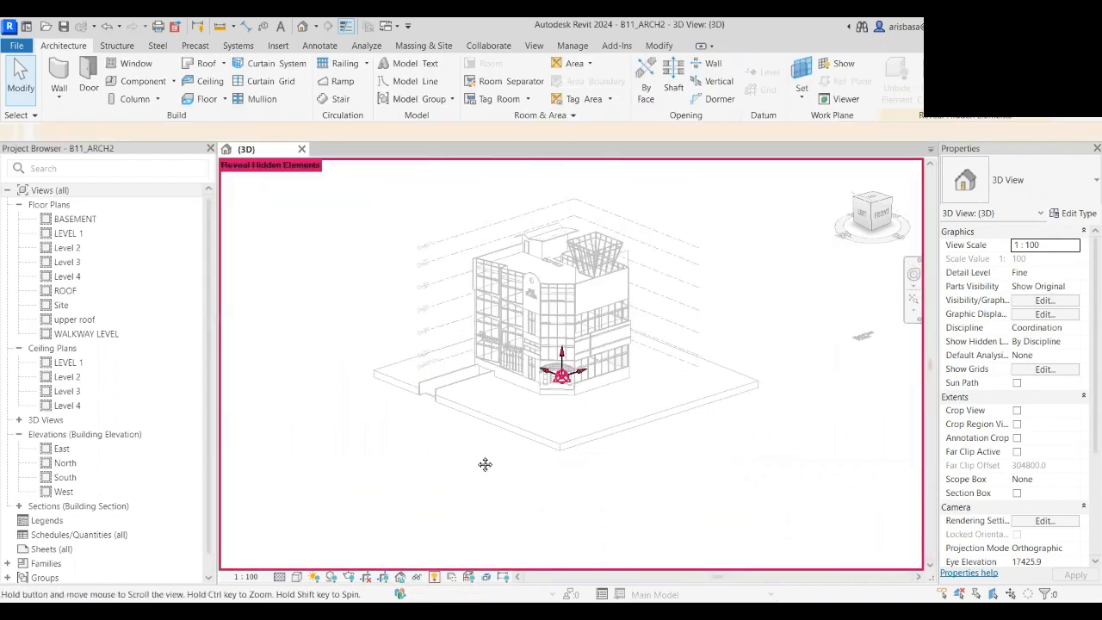
middle_drag(485, 462, 477, 464)
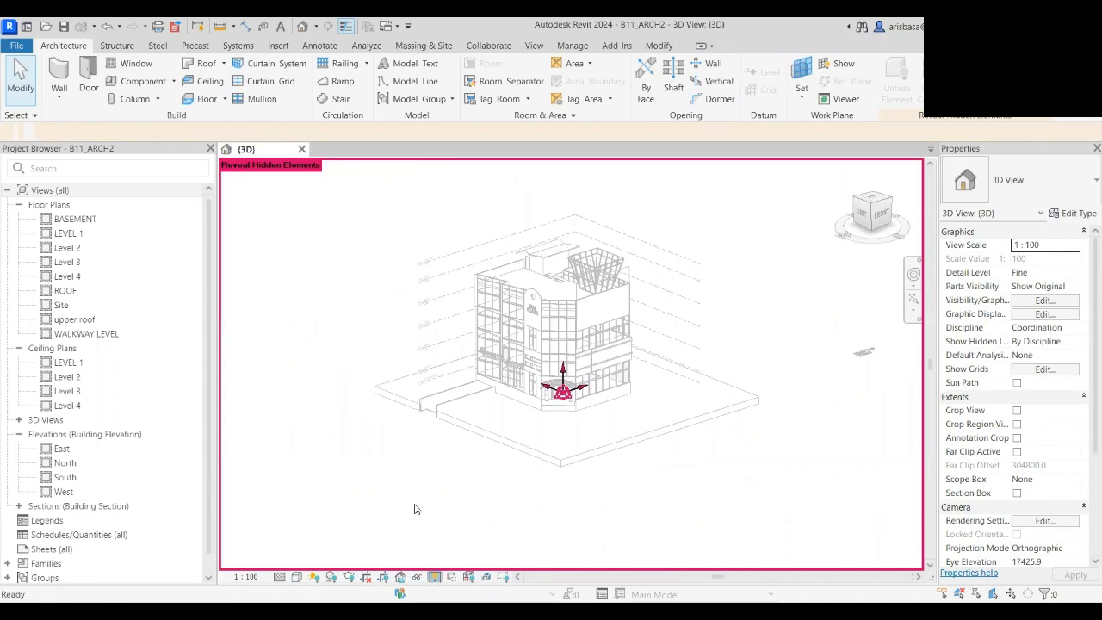
scroll(419, 415, up, 5)
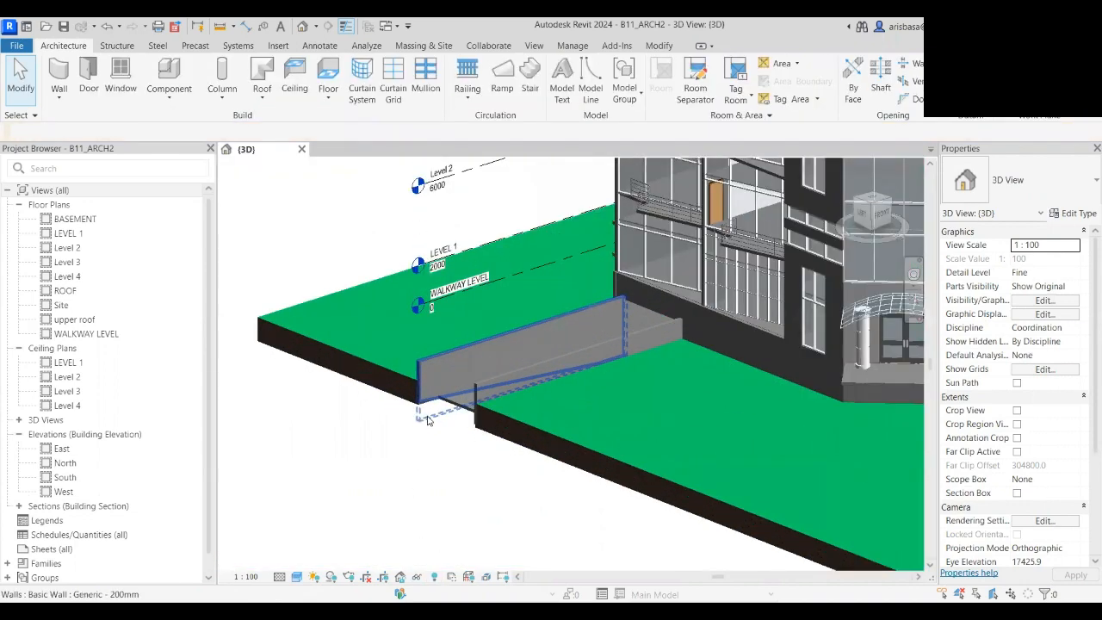
- Examine the ramp's properties and its lower end between the two side walls
shift+middle_drag(467, 440, 461, 405)
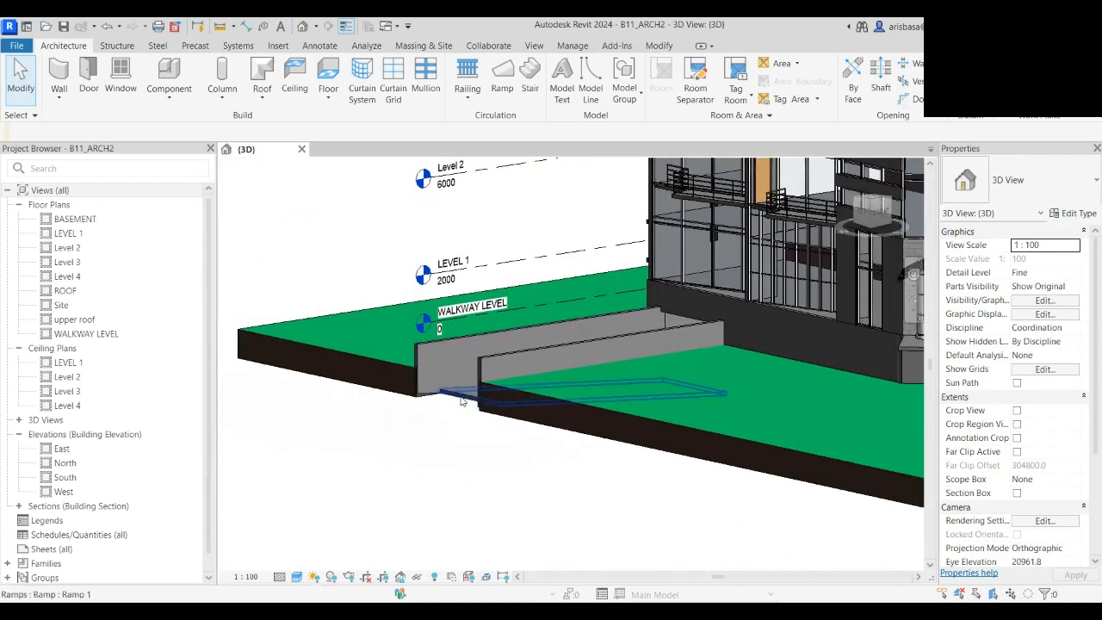
click(460, 401)
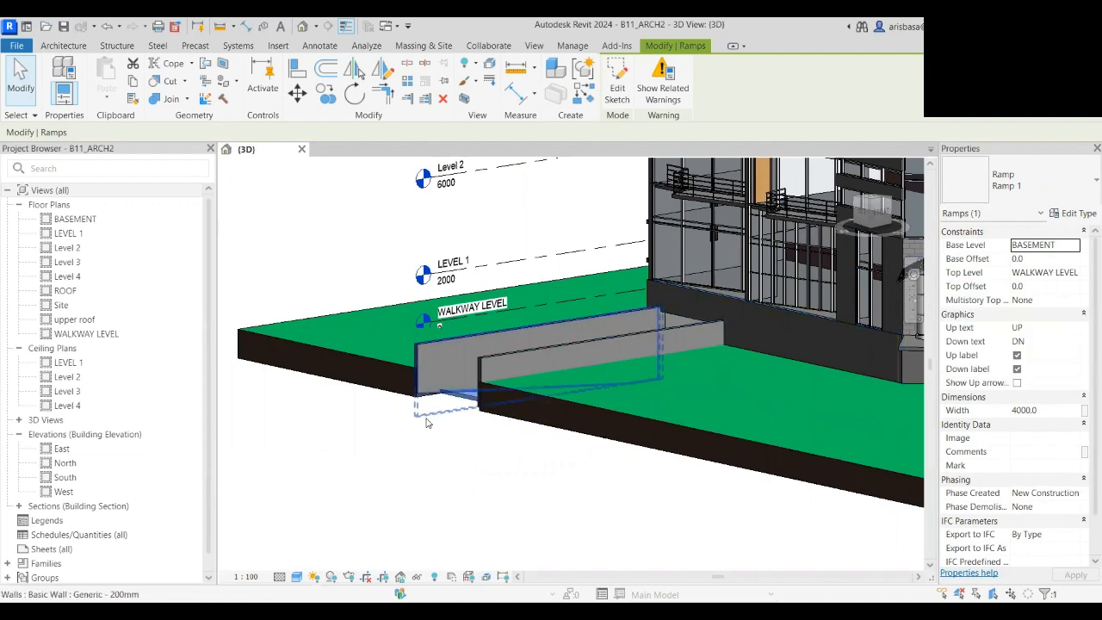
scroll(397, 366, up, 1)
scroll(396, 368, up, 2)
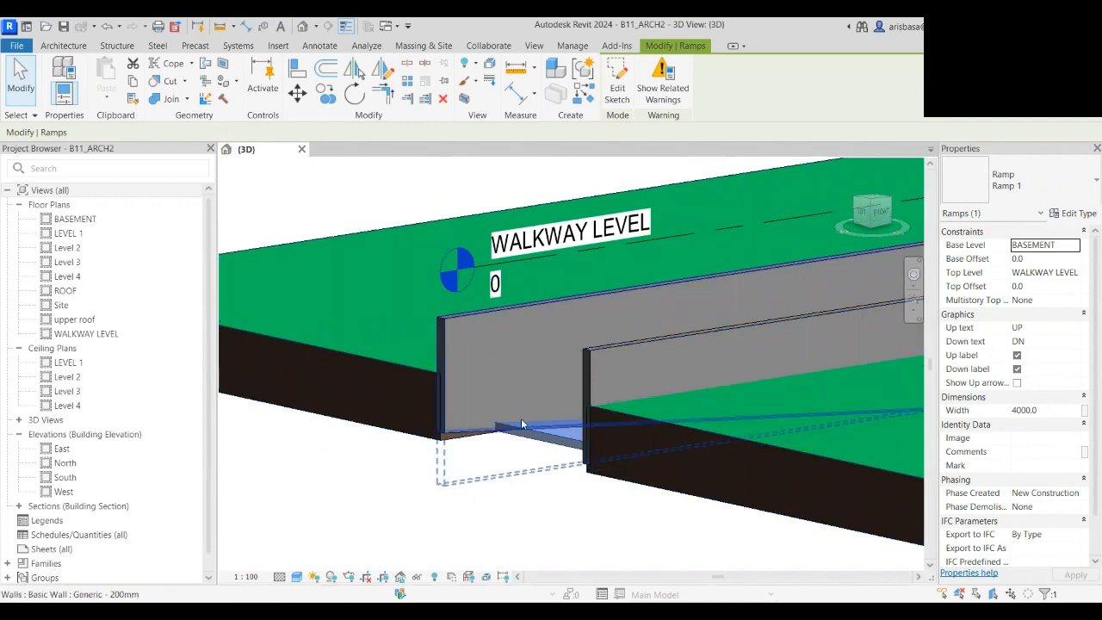
scroll(538, 439, up, 3)
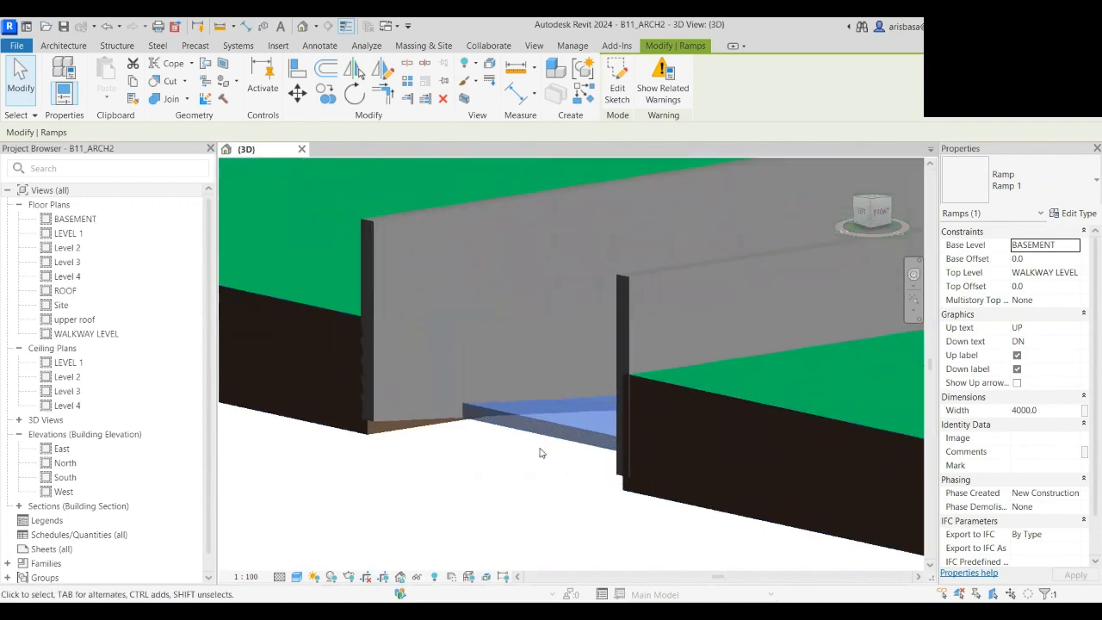
click(483, 381)
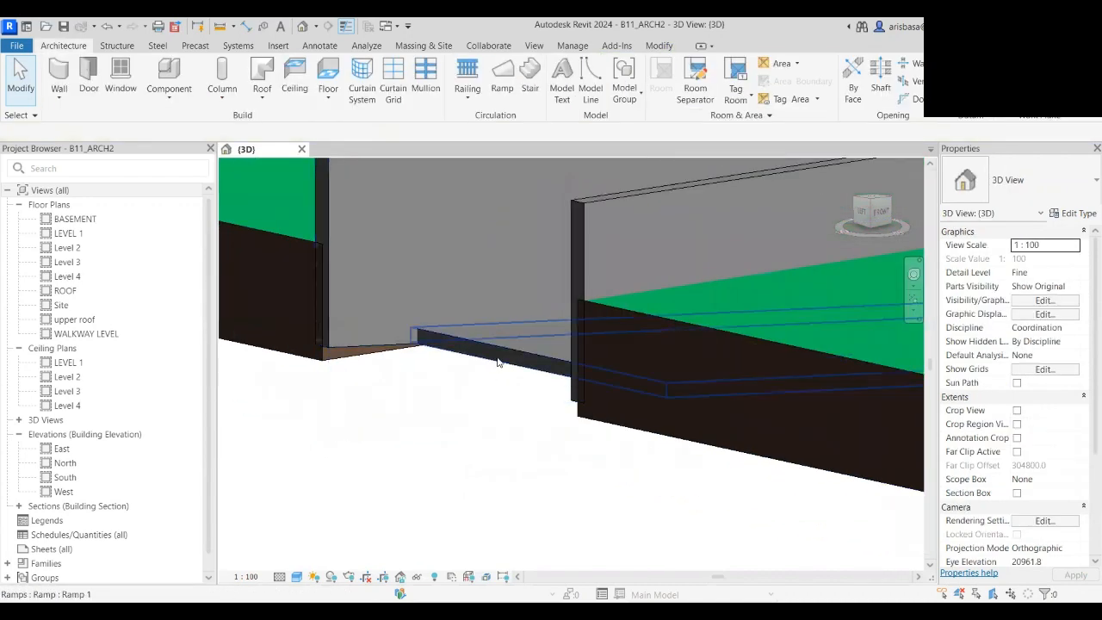
- Place a spot elevation on the top edge of the ramp's lower end, with its target symbol beside the leader
click(318, 48)
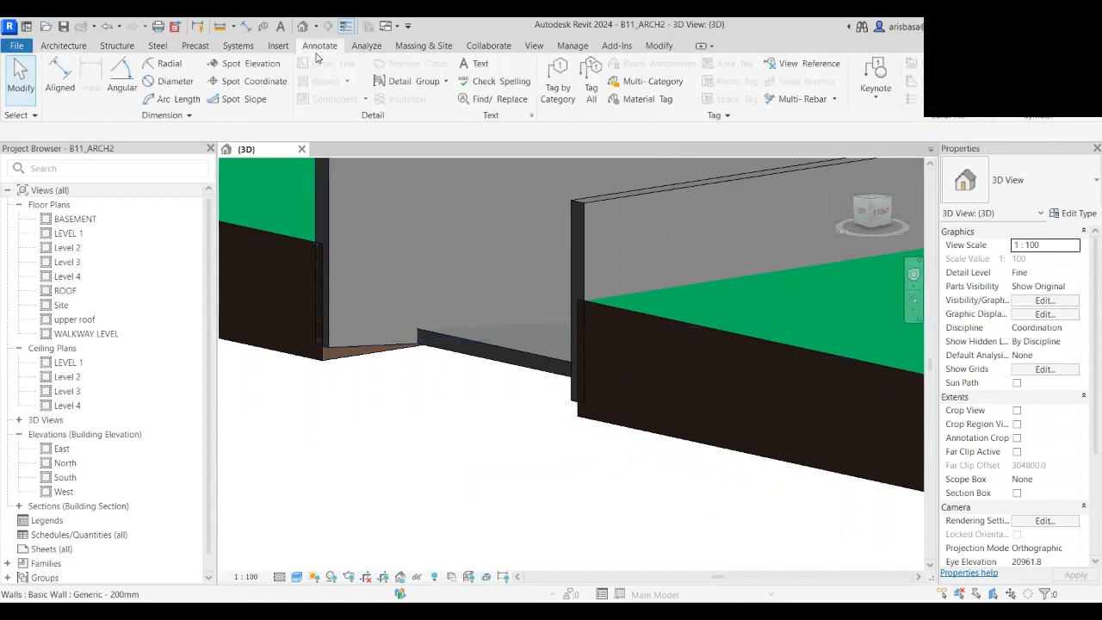
click(250, 65)
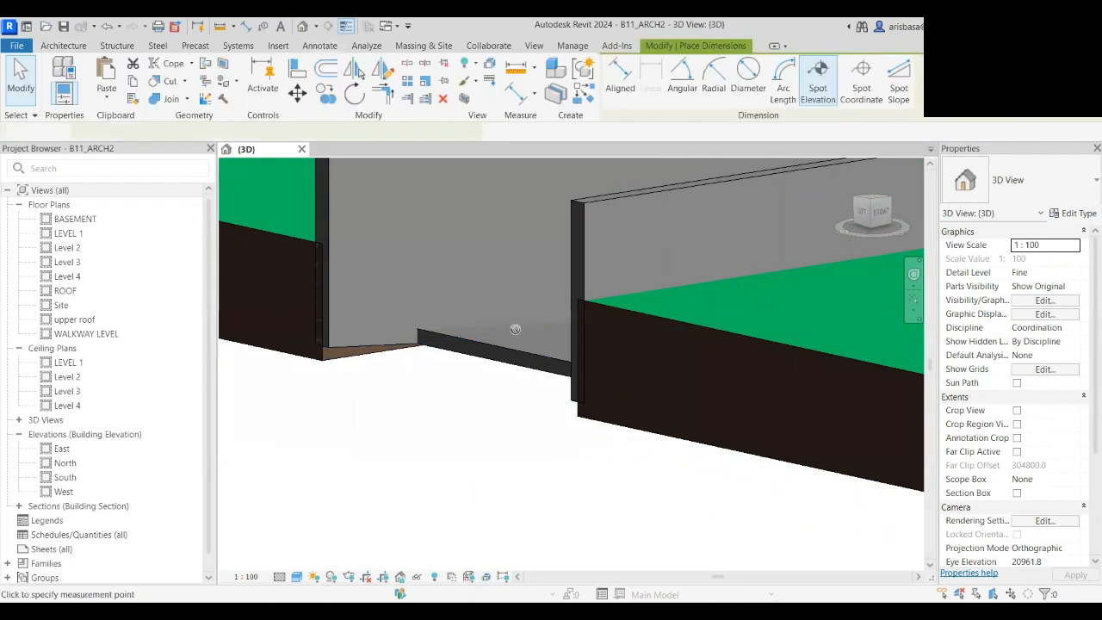
click(504, 349)
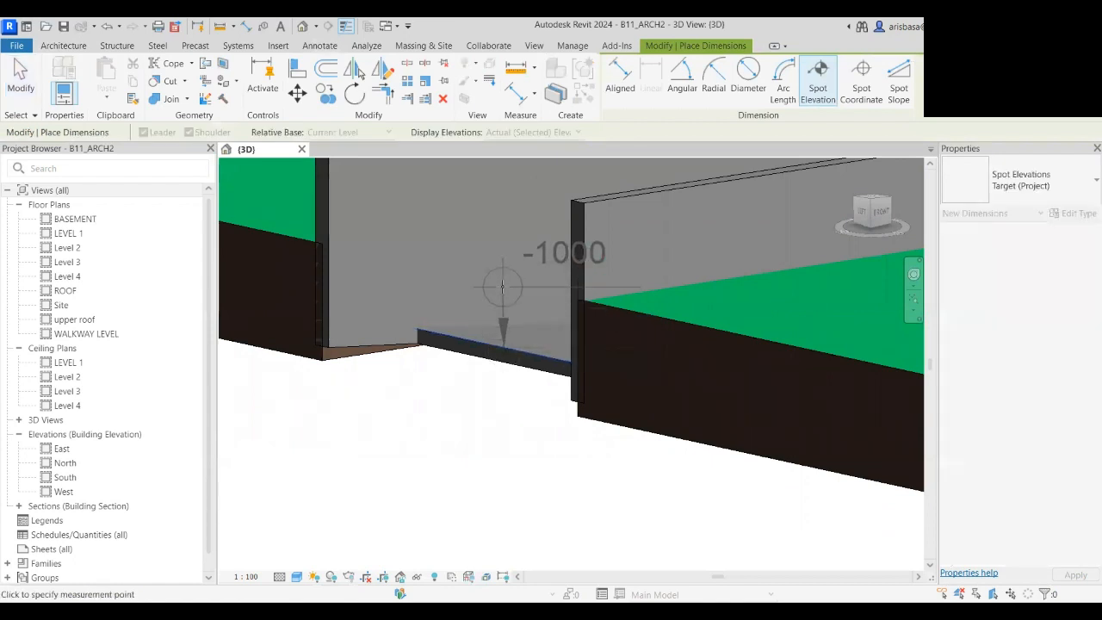
click(504, 277)
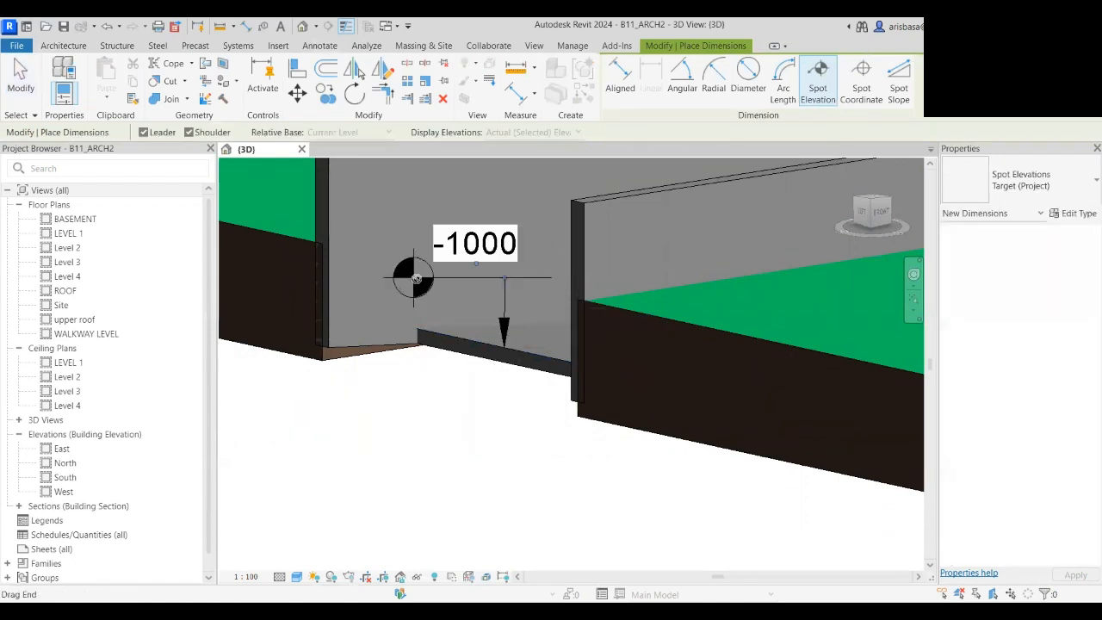
click(413, 278)
key(Escape)
key(Escape)
- Review the ramp's instance and type properties without changing them and inspect how it meets the side walls
mouse_move(473, 303)
shift+middle_down()
mouse_move(509, 362)
mouse_move(482, 387)
mouse_move(494, 374)
mouse_move(615, 374)
mouse_move(696, 398)
mouse_move(475, 448)
mouse_move(459, 489)
mouse_move(448, 471)
shift+middle_up()
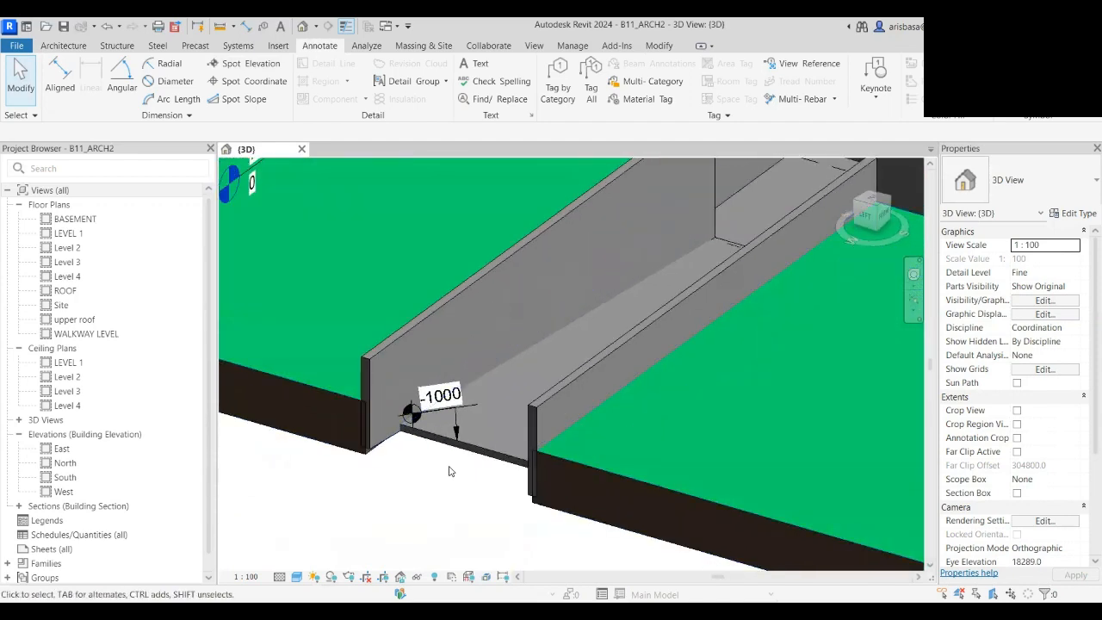
click(466, 449)
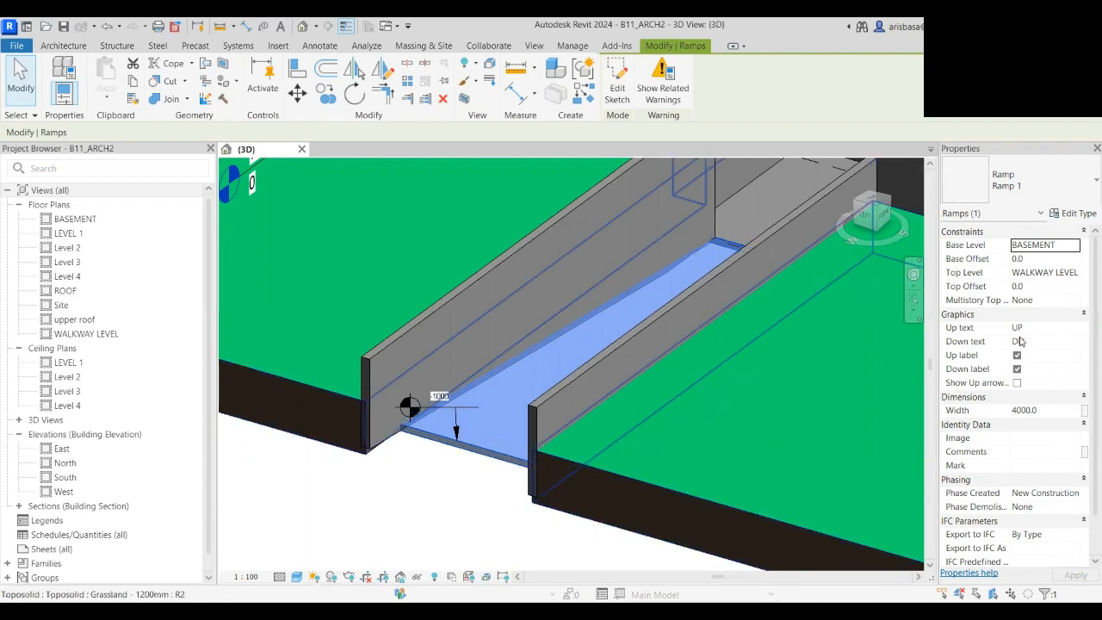
scroll(1075, 371, down, 1)
scroll(1062, 483, up, 1)
click(1078, 213)
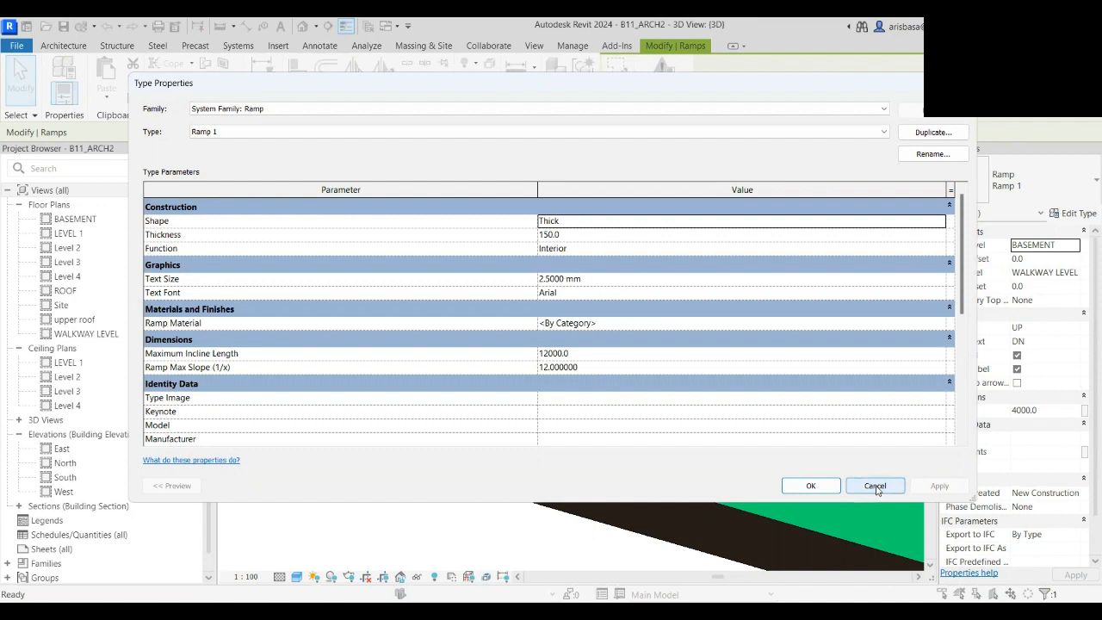
click(591, 368)
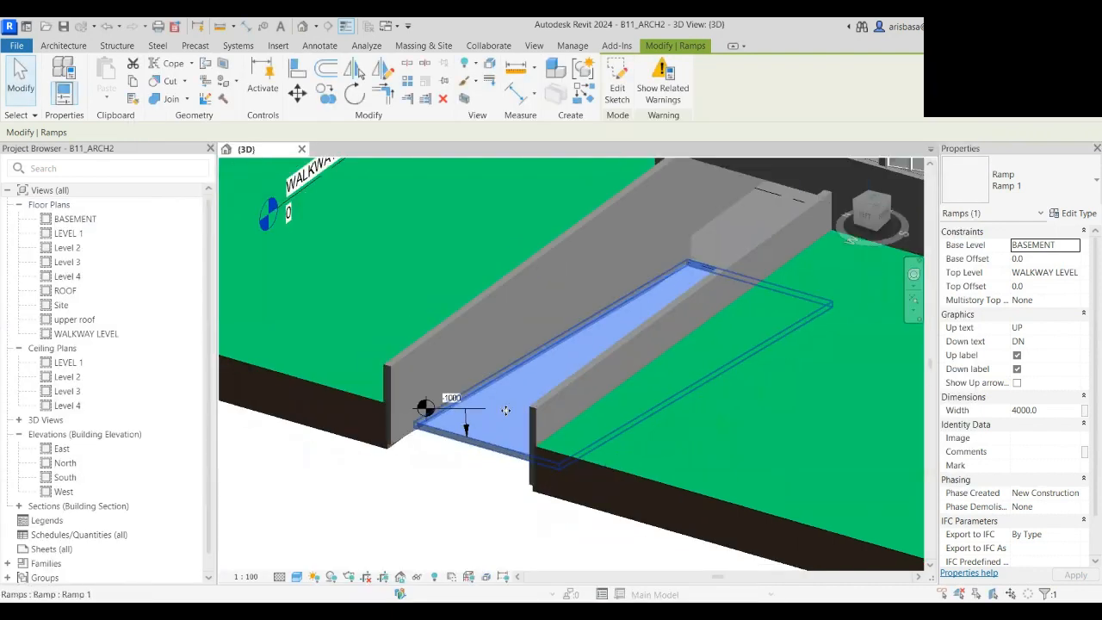
shift+middle_drag(483, 462, 501, 490)
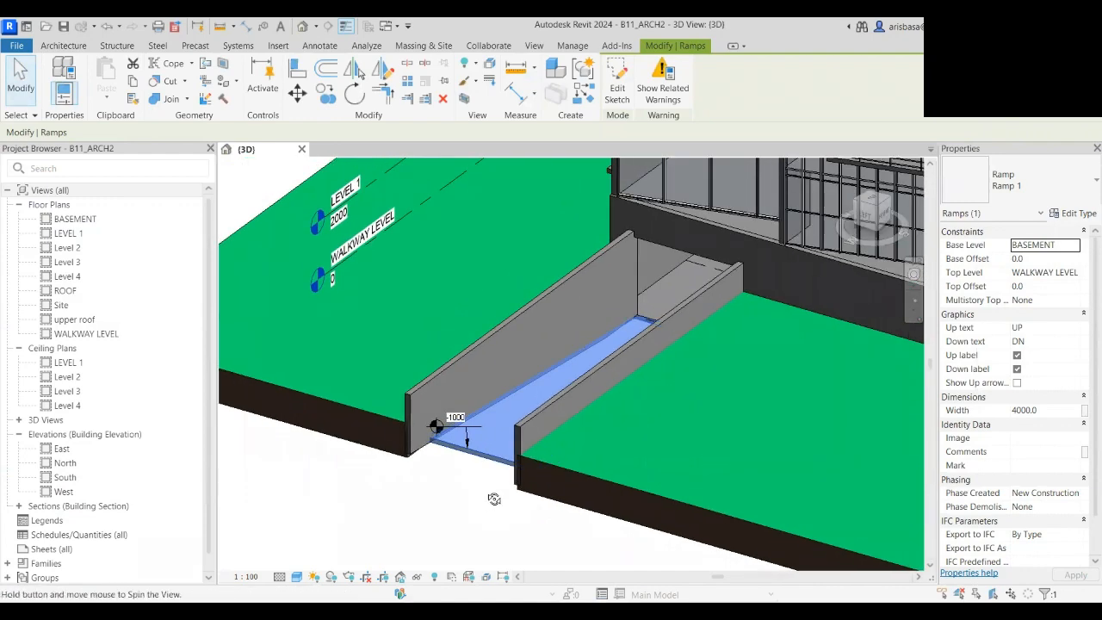
scroll(317, 300, up, 2)
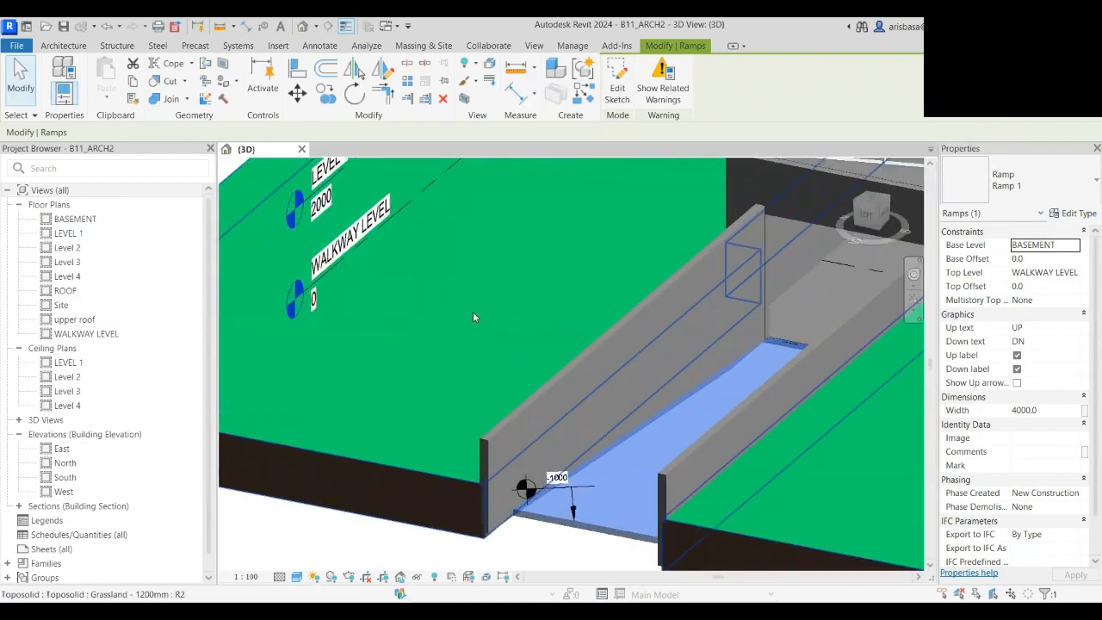
- Probe the elevation at the ramp's building end with the Spot Elevation tool without placing an annotation, and inspect the adjoining side walls
middle_drag(803, 304, 592, 354)
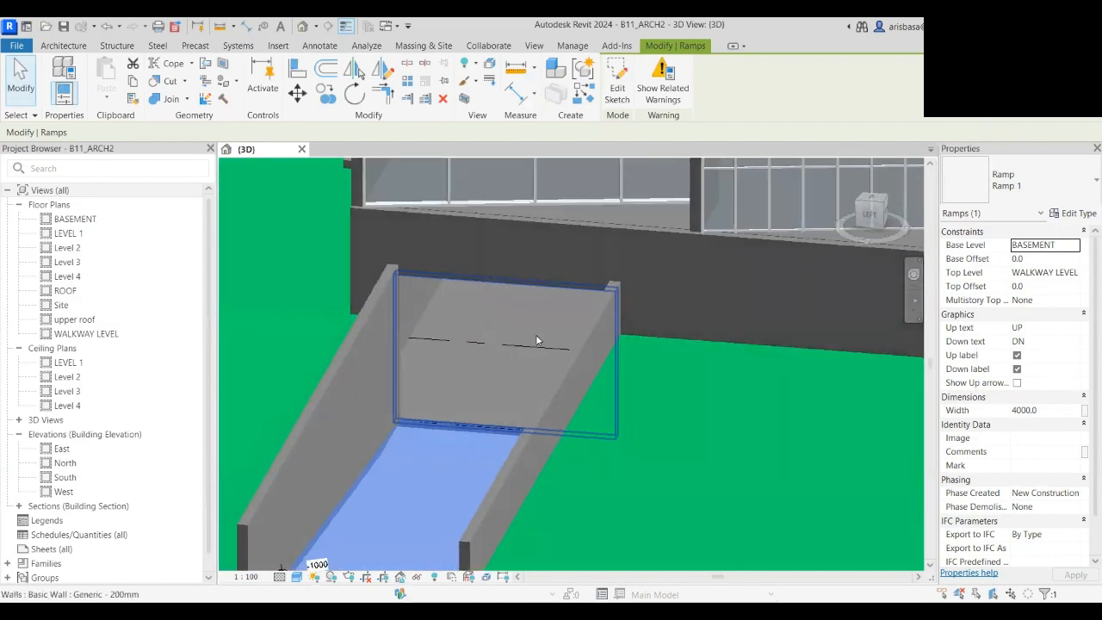
click(319, 47)
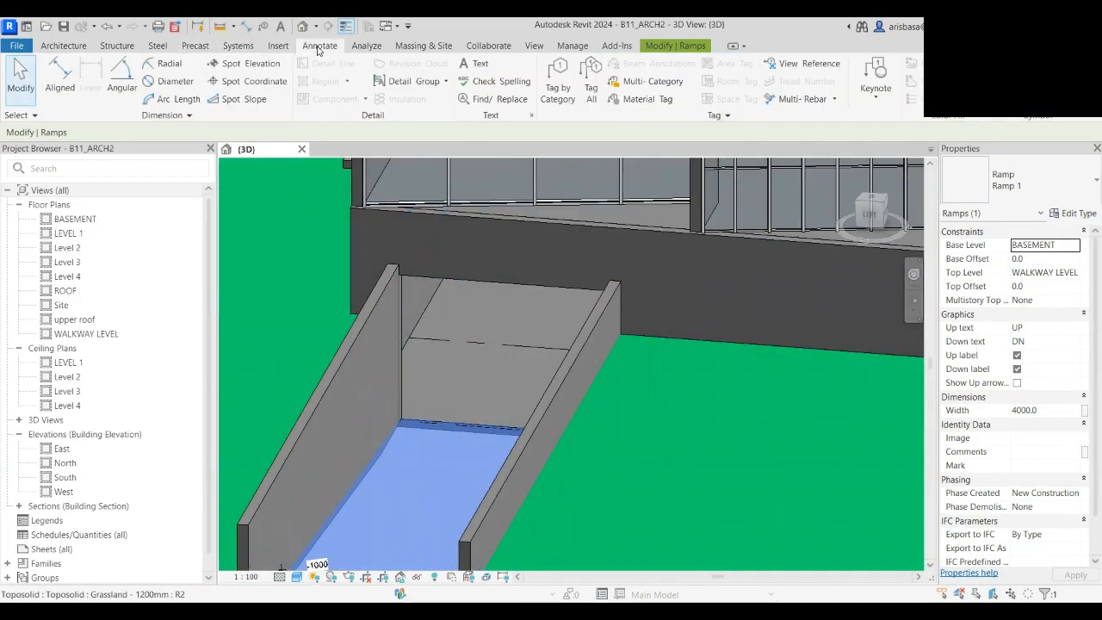
click(247, 67)
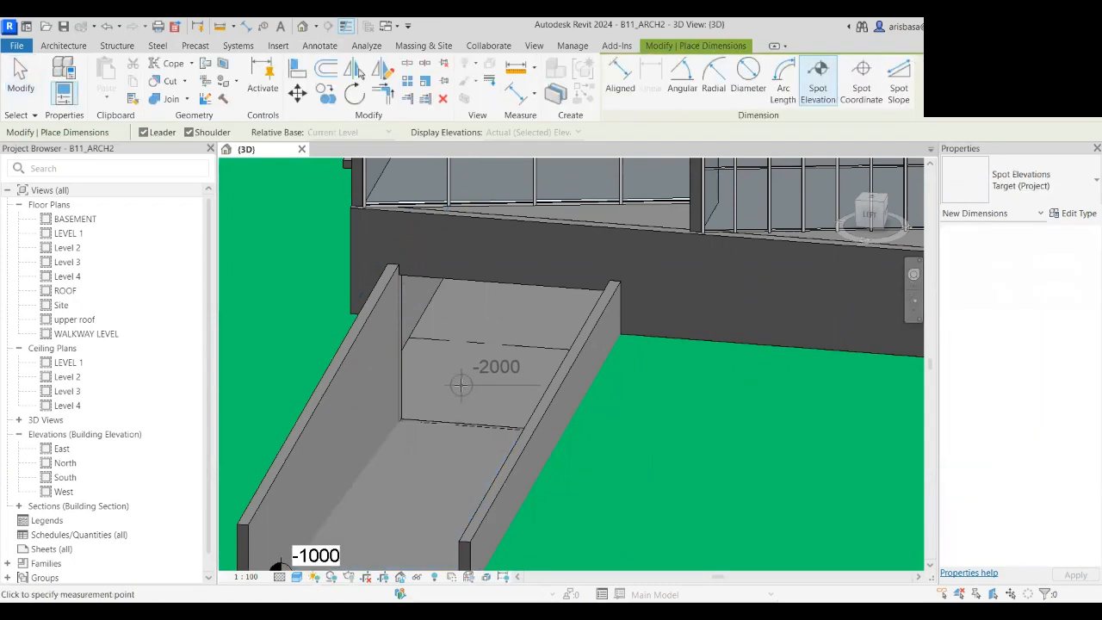
scroll(462, 382, down, 3)
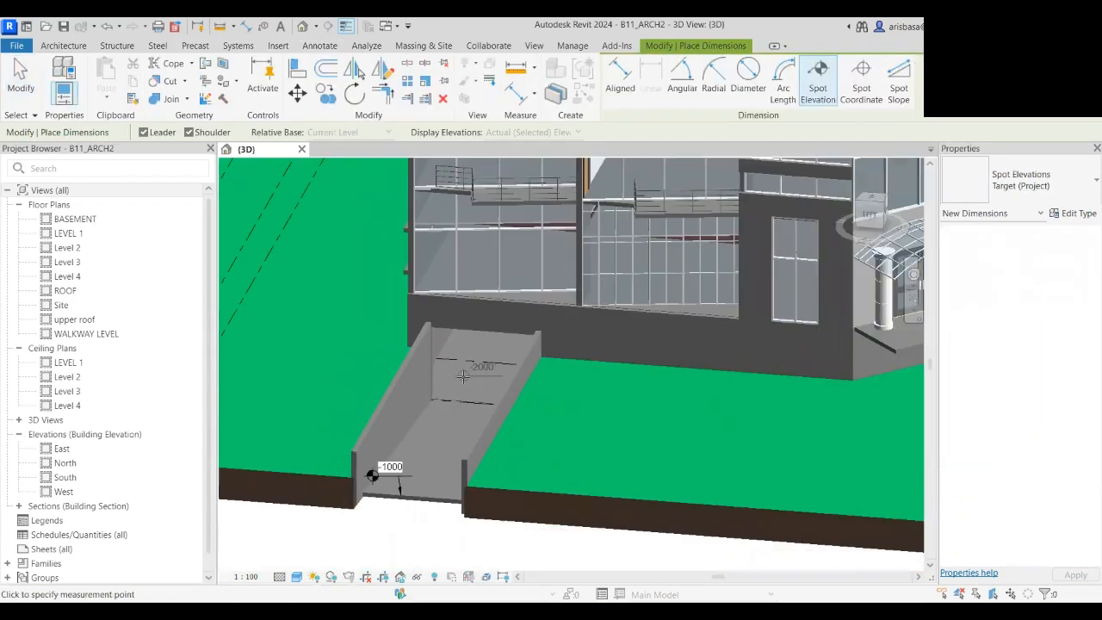
middle_drag(462, 376, 648, 378)
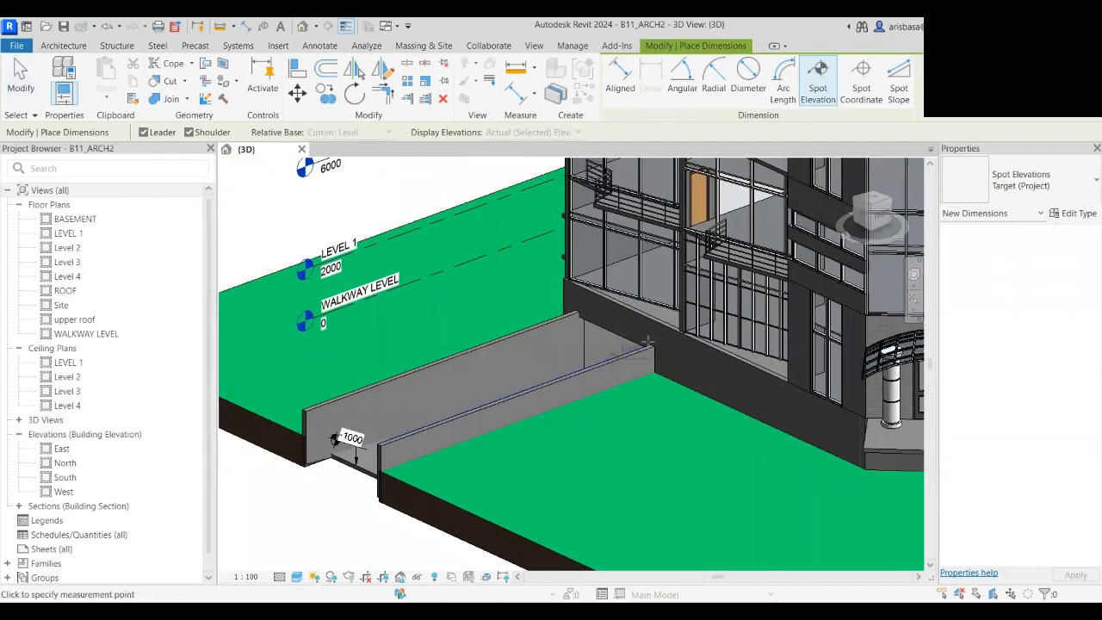
mouse_move(548, 354)
middle_down()
mouse_move(538, 361)
mouse_move(534, 339)
middle_up()
key(Escape)
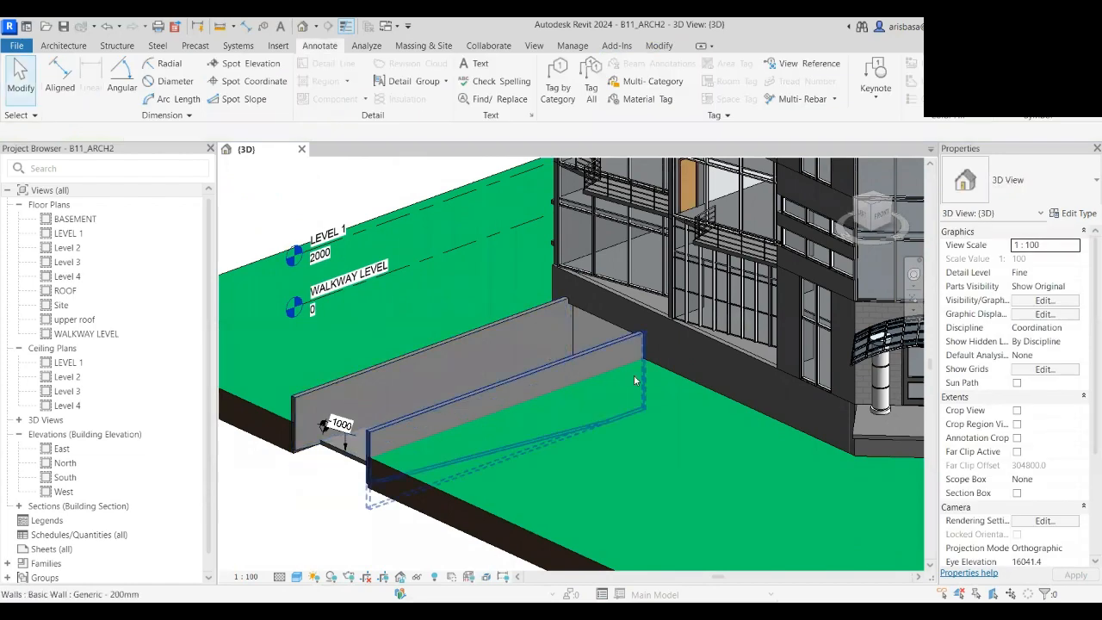
scroll(646, 367, up, 4)
scroll(652, 359, down, 3)
shift+middle_drag(598, 376, 368, 404)
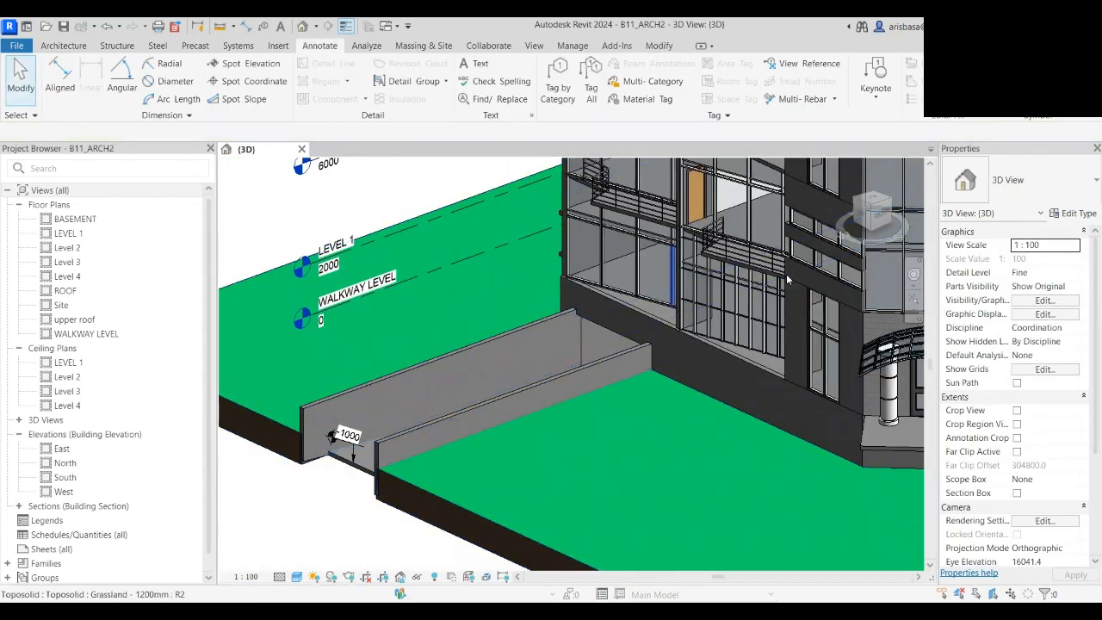
- Open the Site floor plan and examine the ramp's layout between the site boundary and the building
double_click(62, 306)
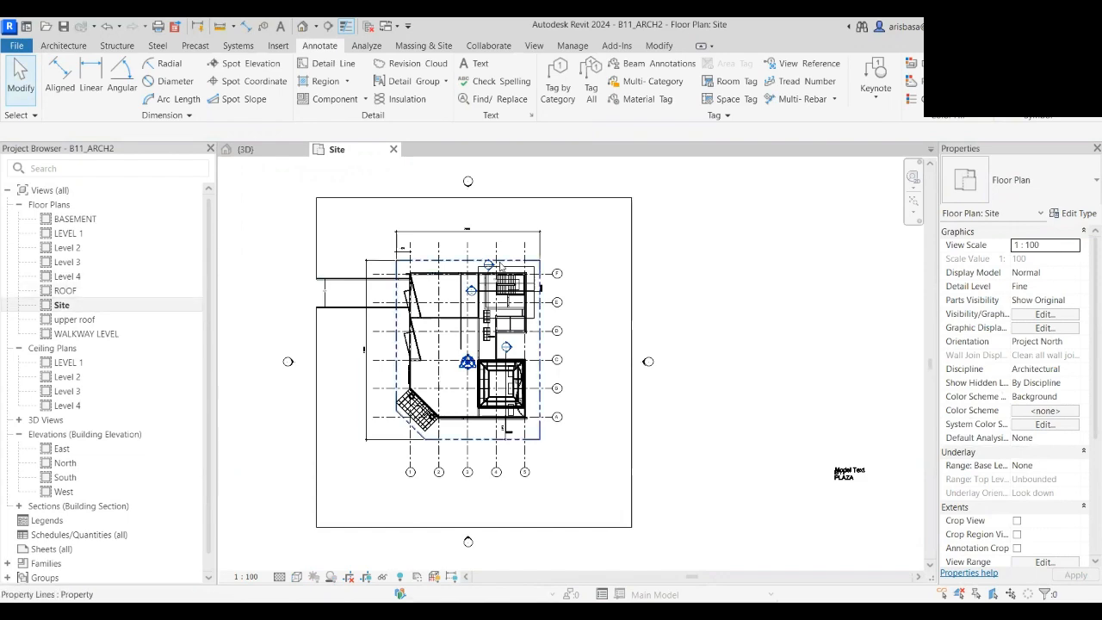
scroll(665, 403, up, 2)
middle_drag(667, 402, 757, 445)
scroll(758, 446, down, 1)
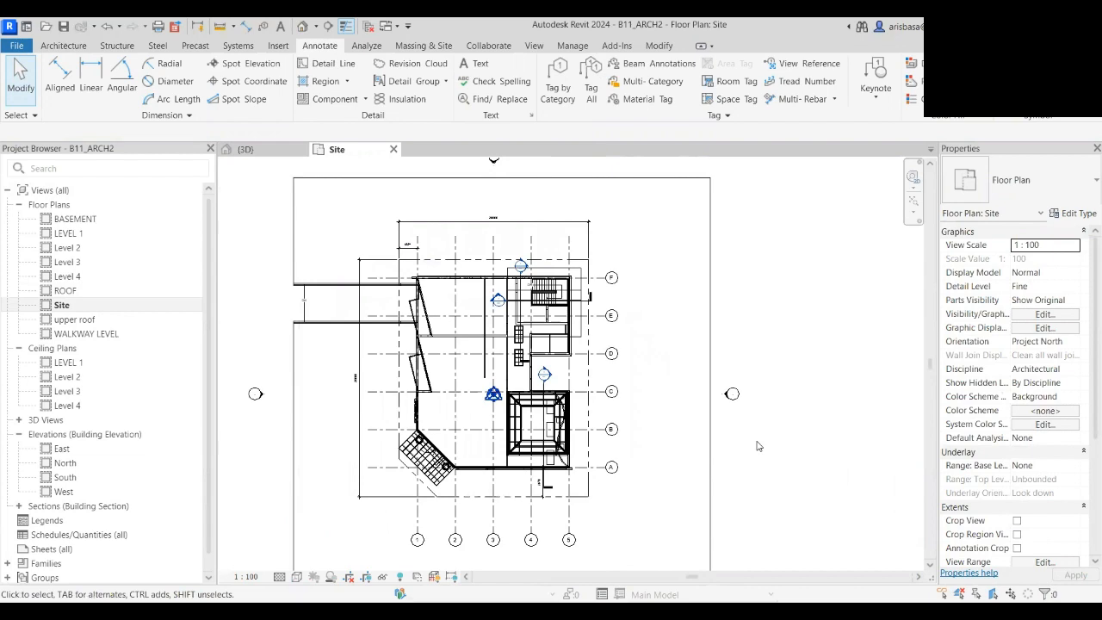
scroll(317, 368, up, 2)
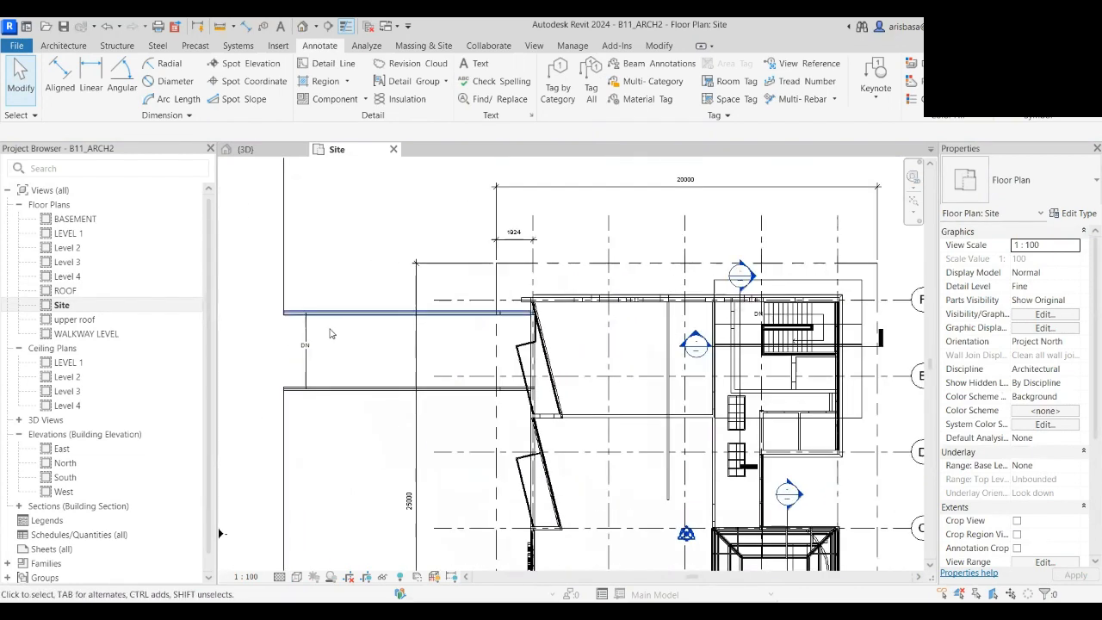
middle_drag(360, 356, 358, 376)
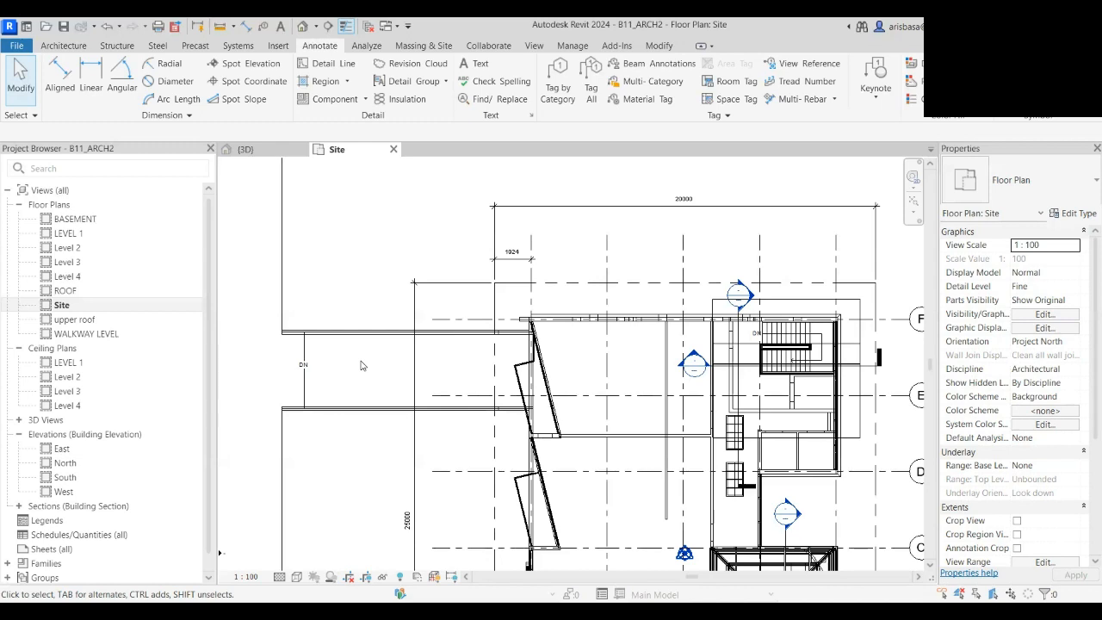
scroll(431, 289, down, 4)
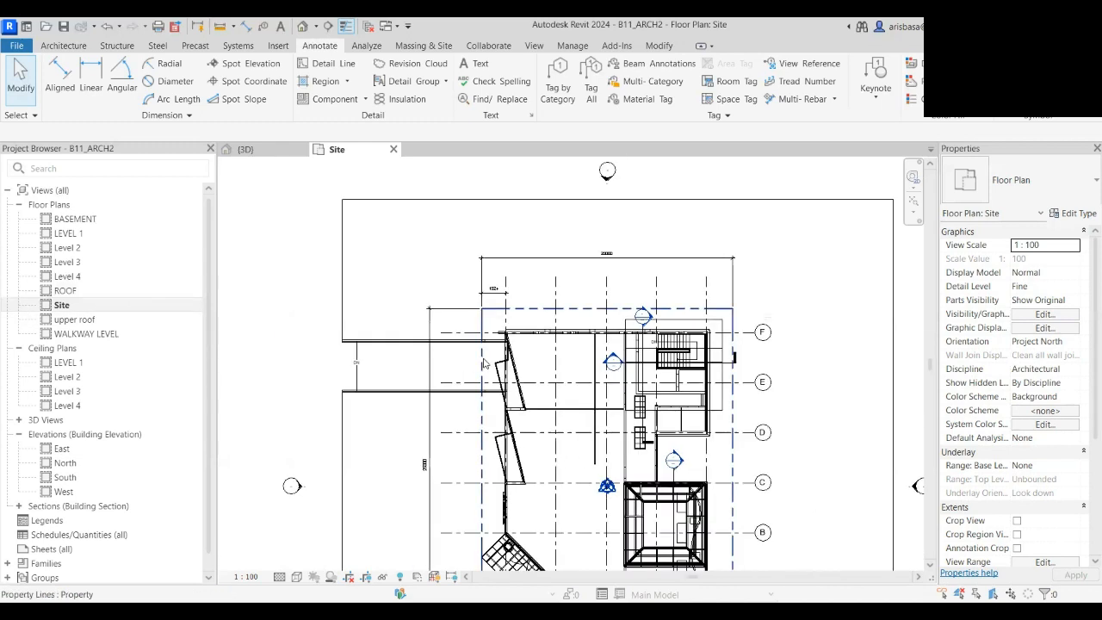
middle_drag(438, 295, 408, 261)
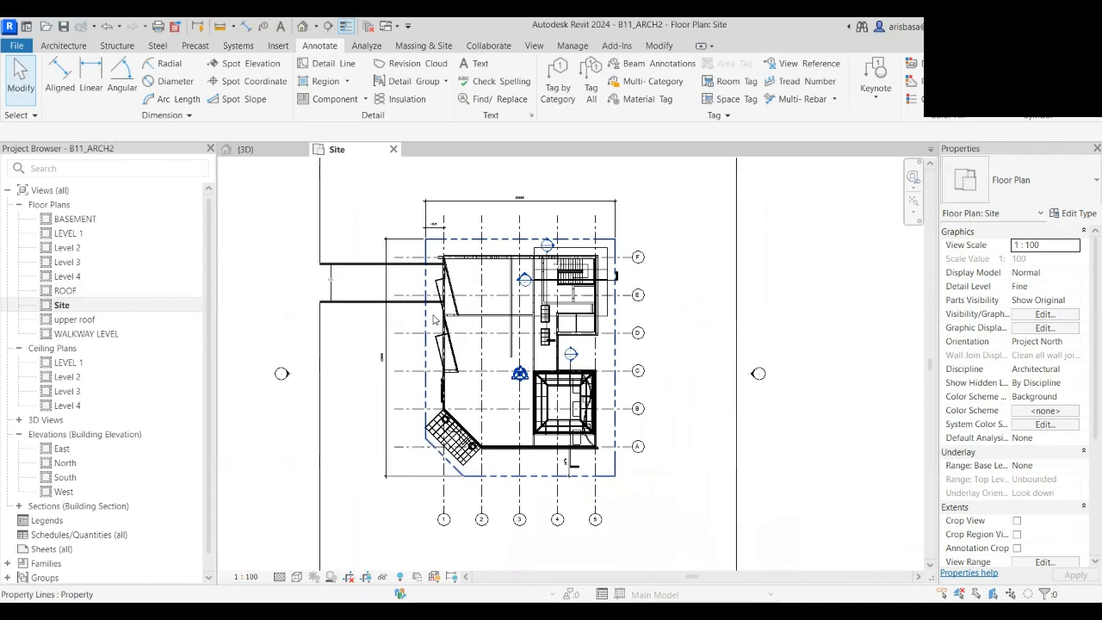
scroll(414, 267, up, 3)
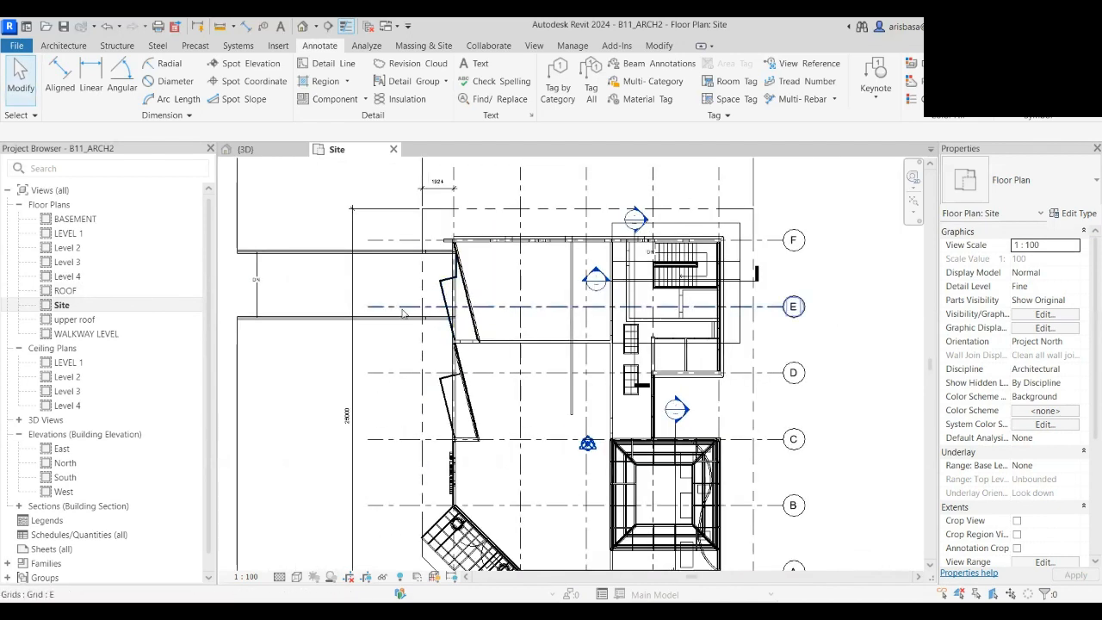
middle_drag(407, 323, 411, 385)
middle_drag(399, 429, 426, 388)
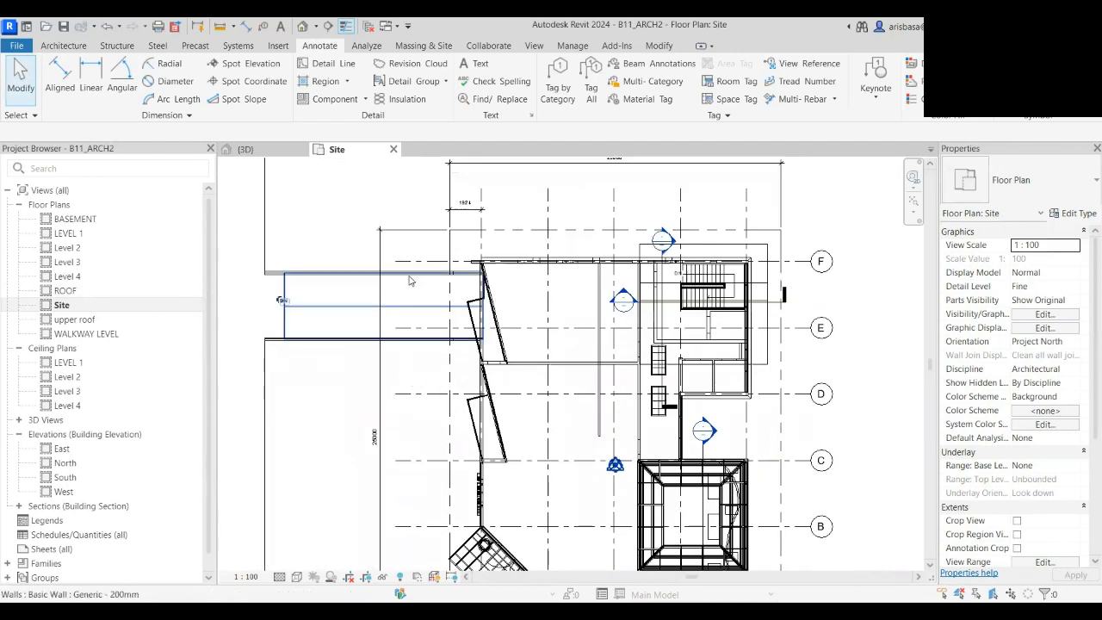
- Measure the ramp's horizontal length from the building wall towards its outer end in the Site plan
click(221, 27)
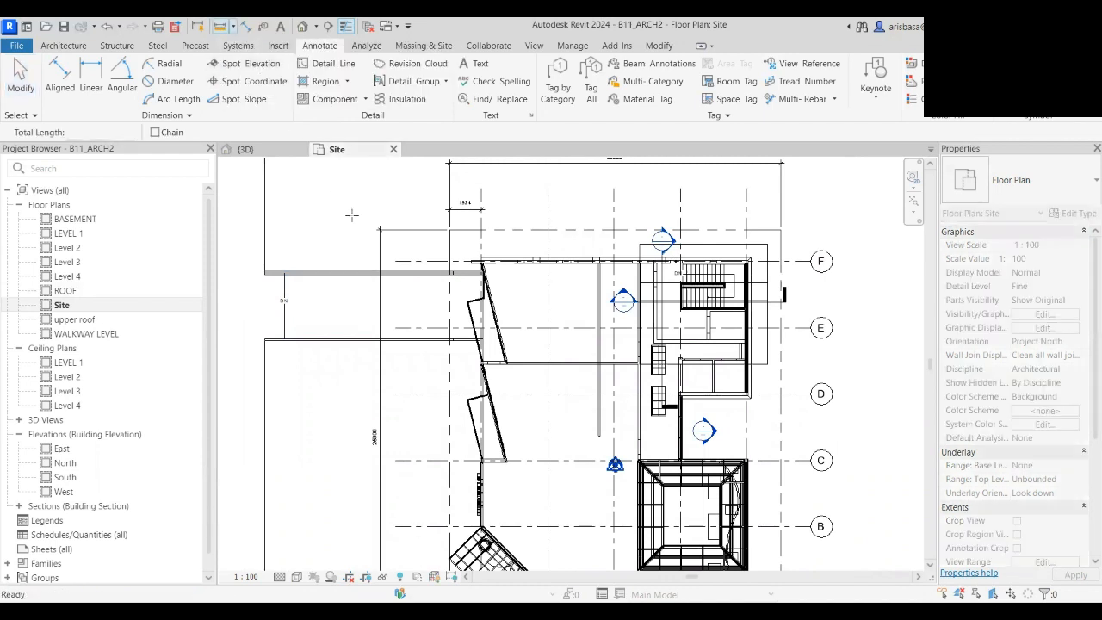
click(481, 246)
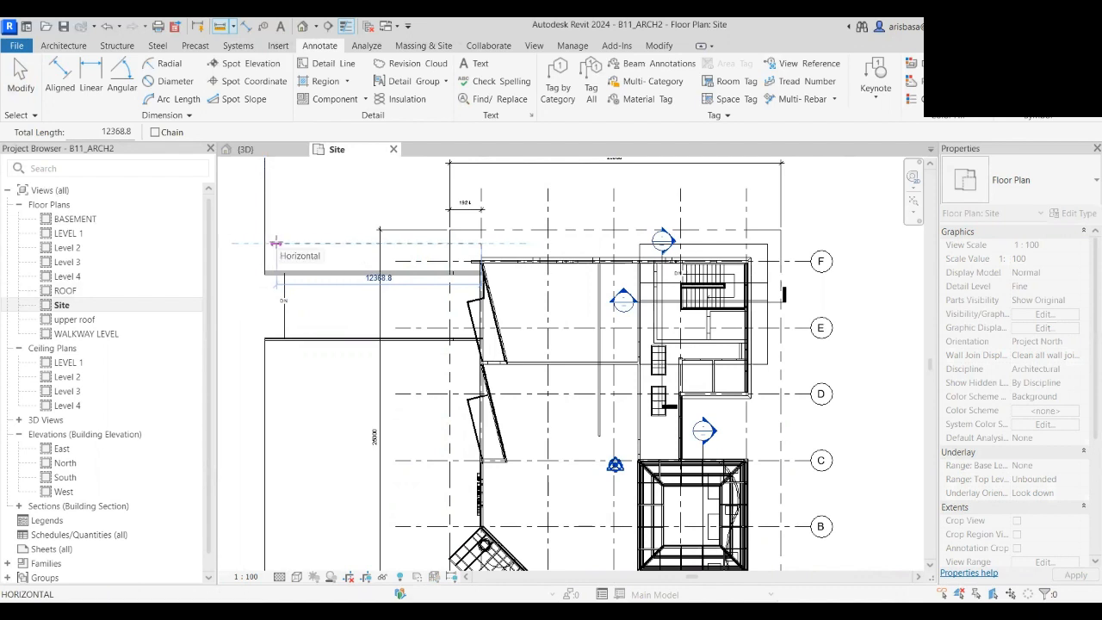
key(Escape)
key(Escape)
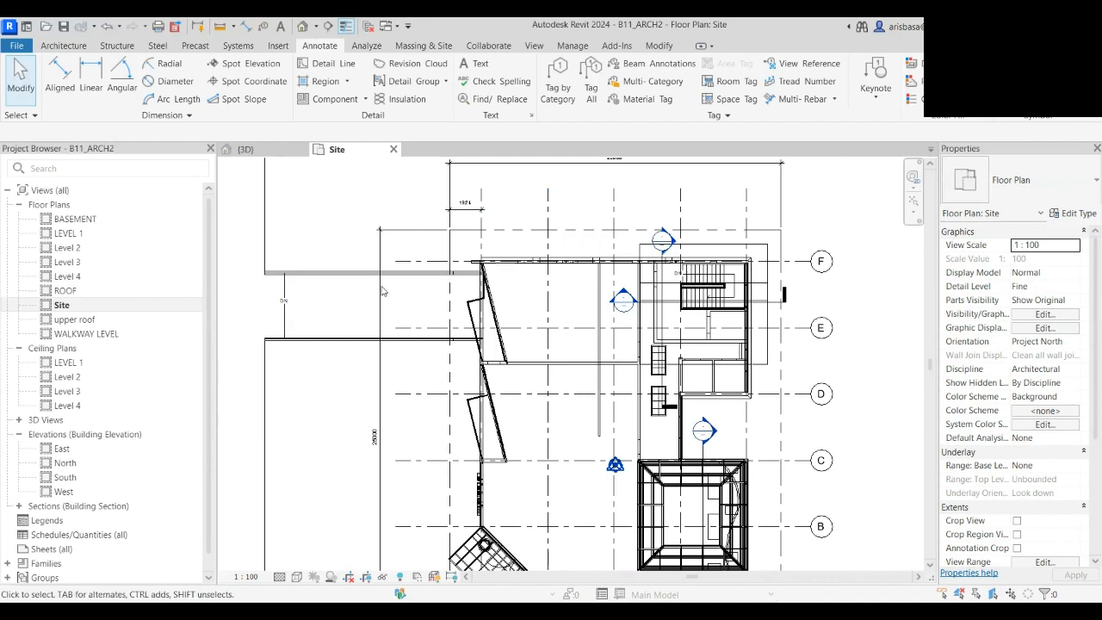
- Duplicate the selected ramp's type as Ramp 2
click(311, 313)
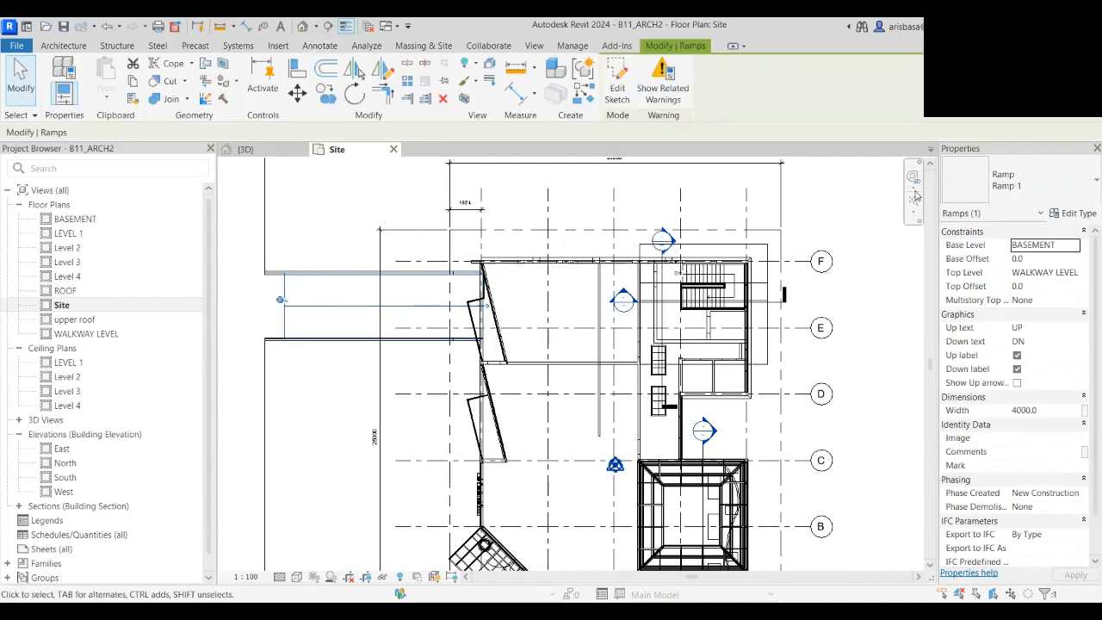
click(1083, 213)
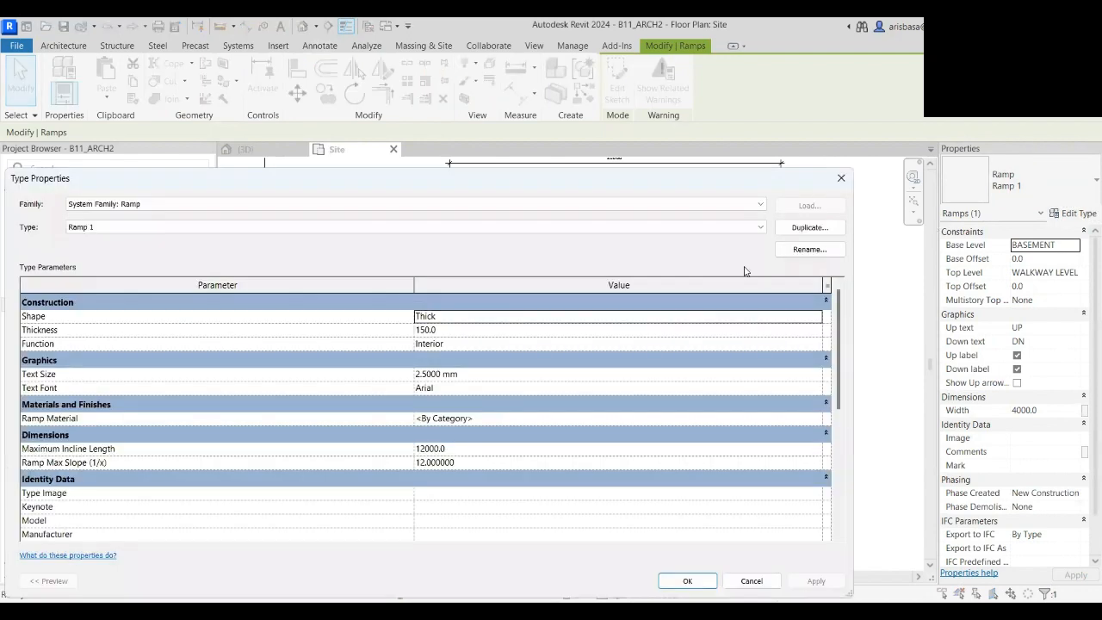
click(818, 233)
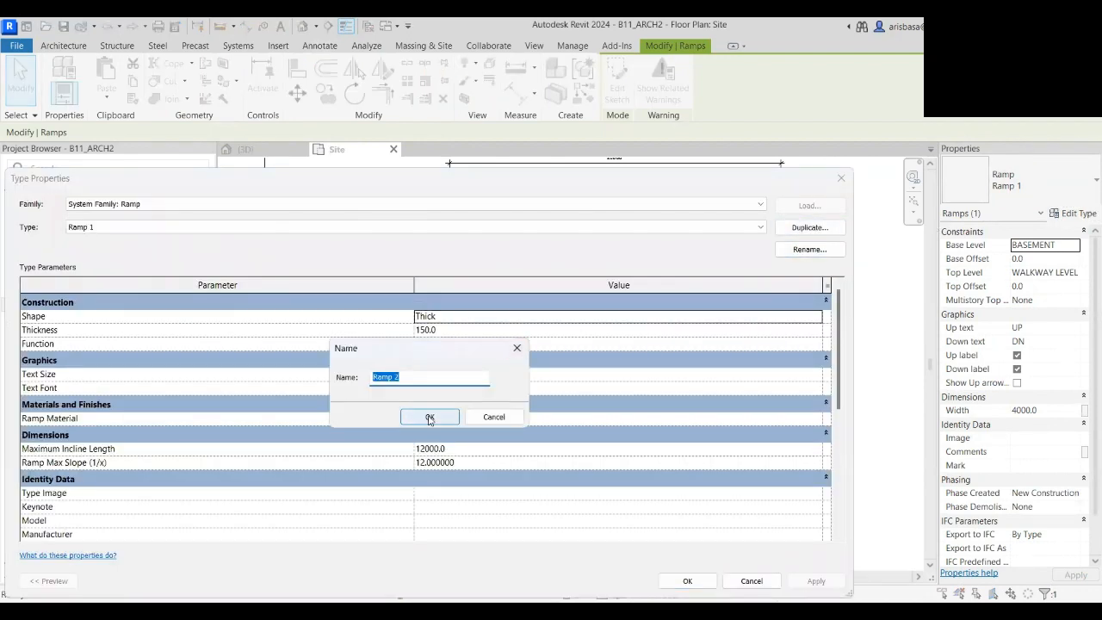
click(429, 418)
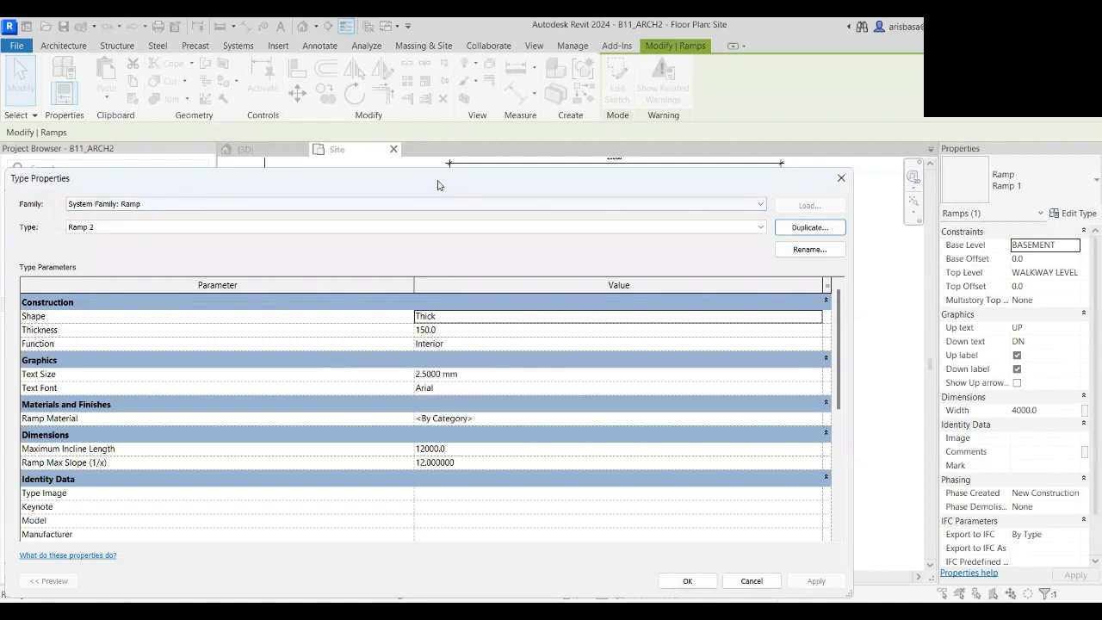
drag(442, 182, 504, 134)
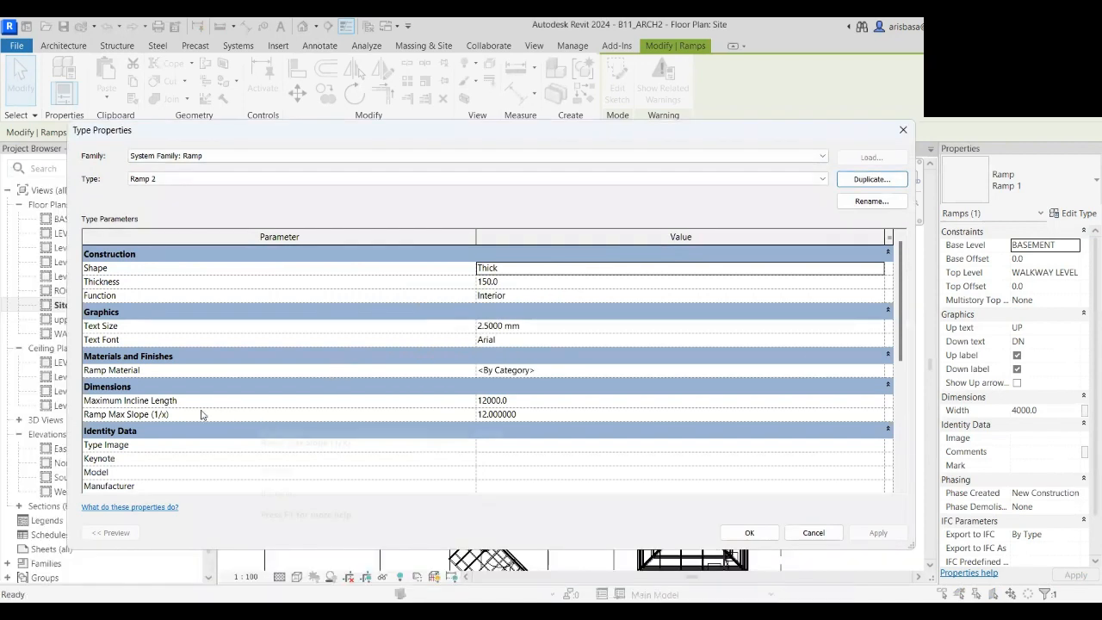
- Set the Ramp Max Slope (1/x) of the Ramp 2 type to 6 and apply it to the ramp
click(527, 415)
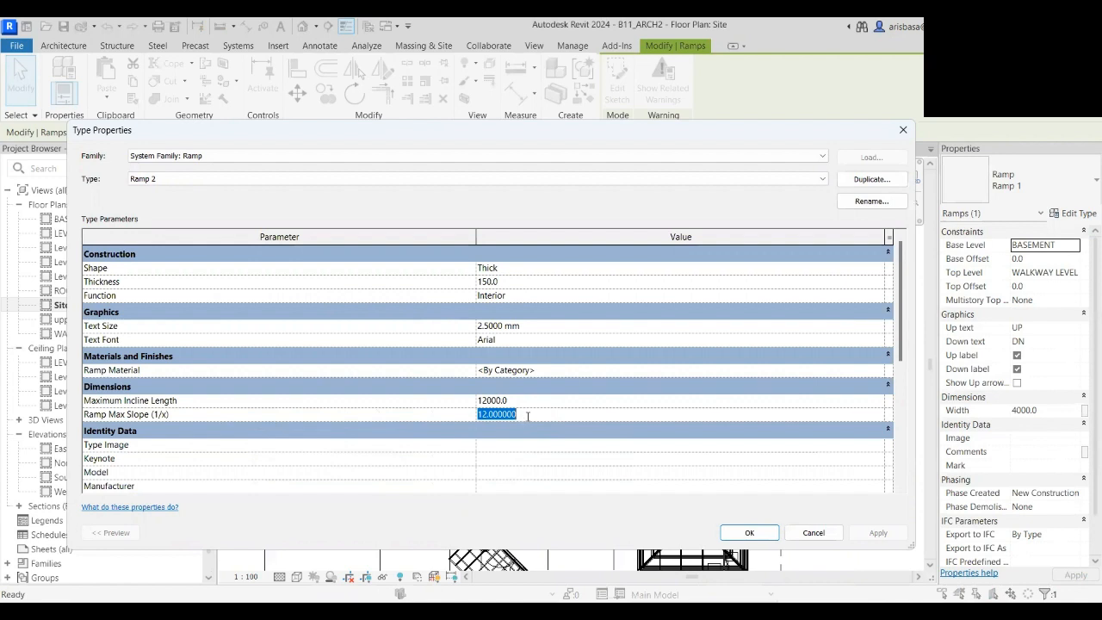
text(6)
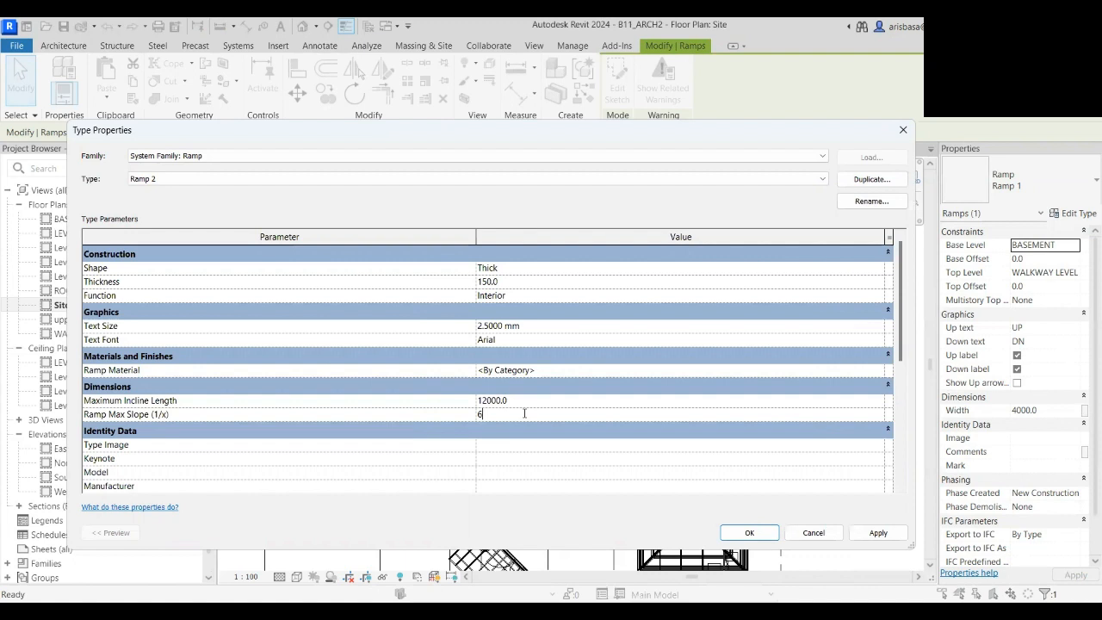
click(879, 533)
click(749, 533)
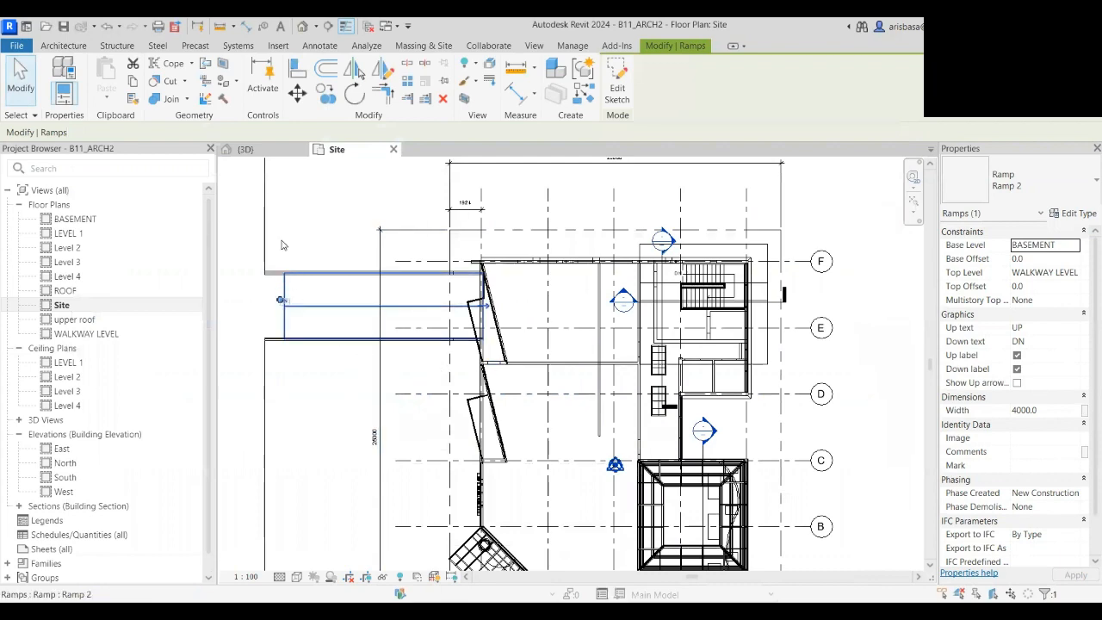
- Examine in the 3D view how the ramp's outer end and its spot elevation sit between the side walls
click(245, 149)
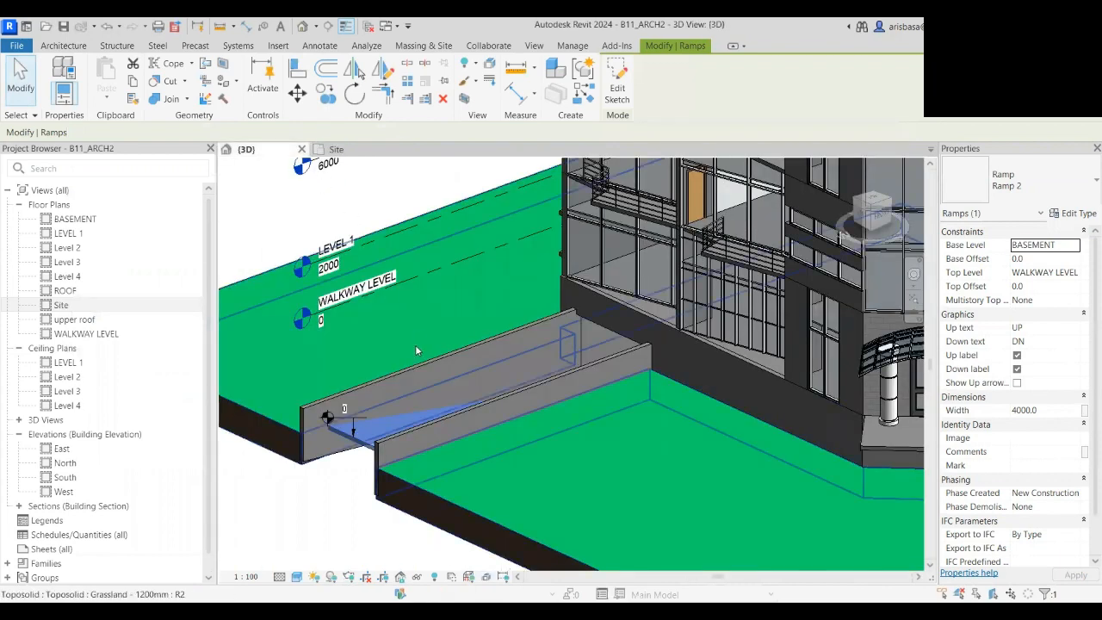
scroll(335, 447, up, 8)
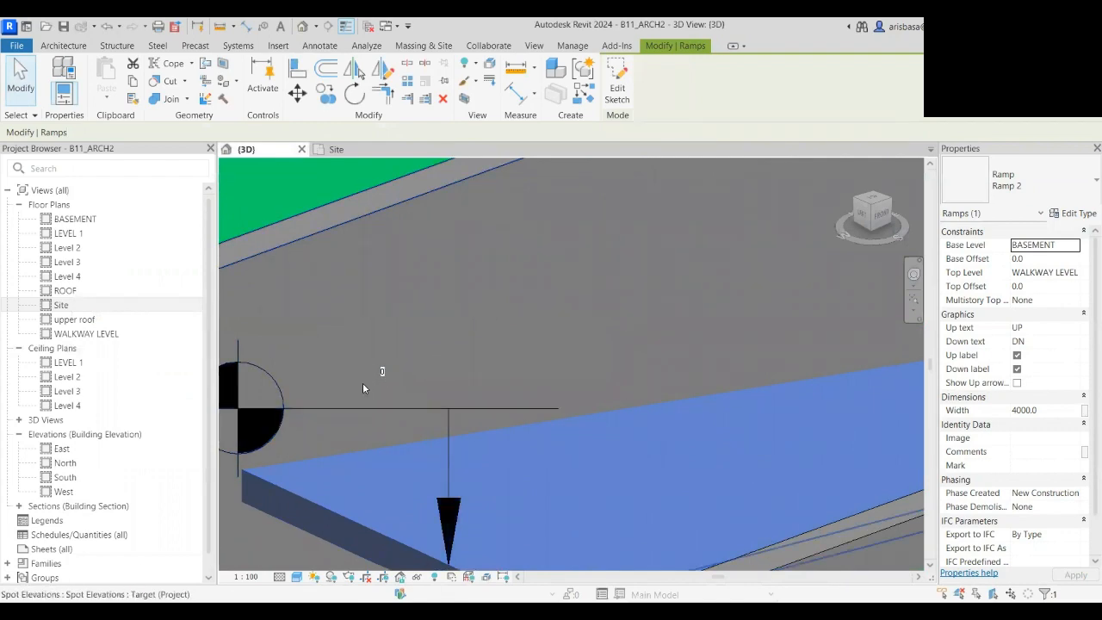
shift+middle_drag(397, 370, 708, 398)
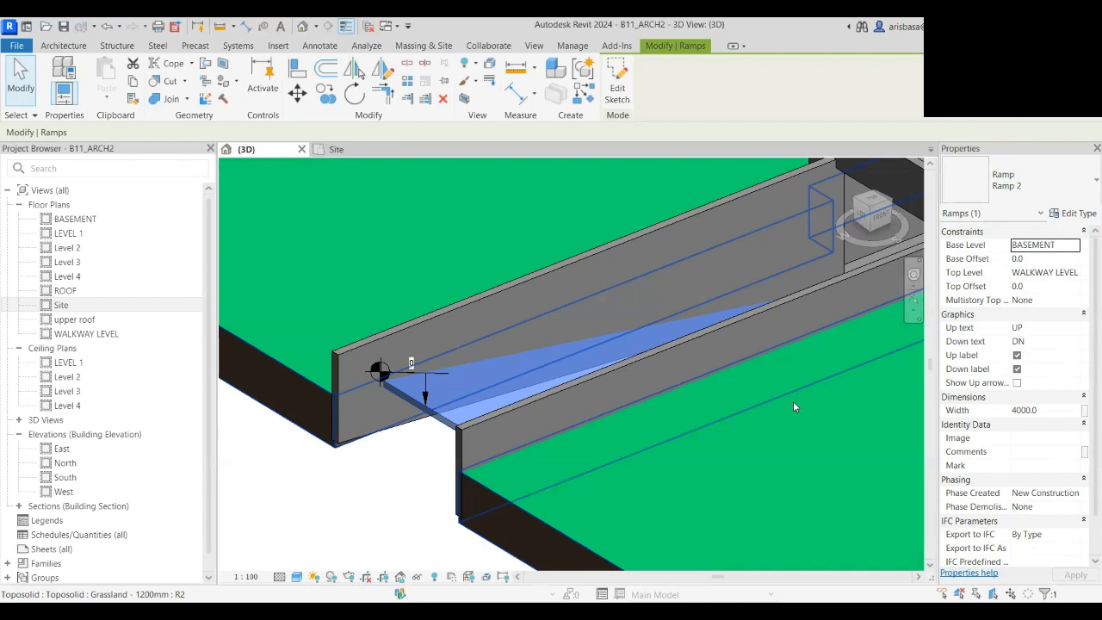
scroll(525, 396, down, 3)
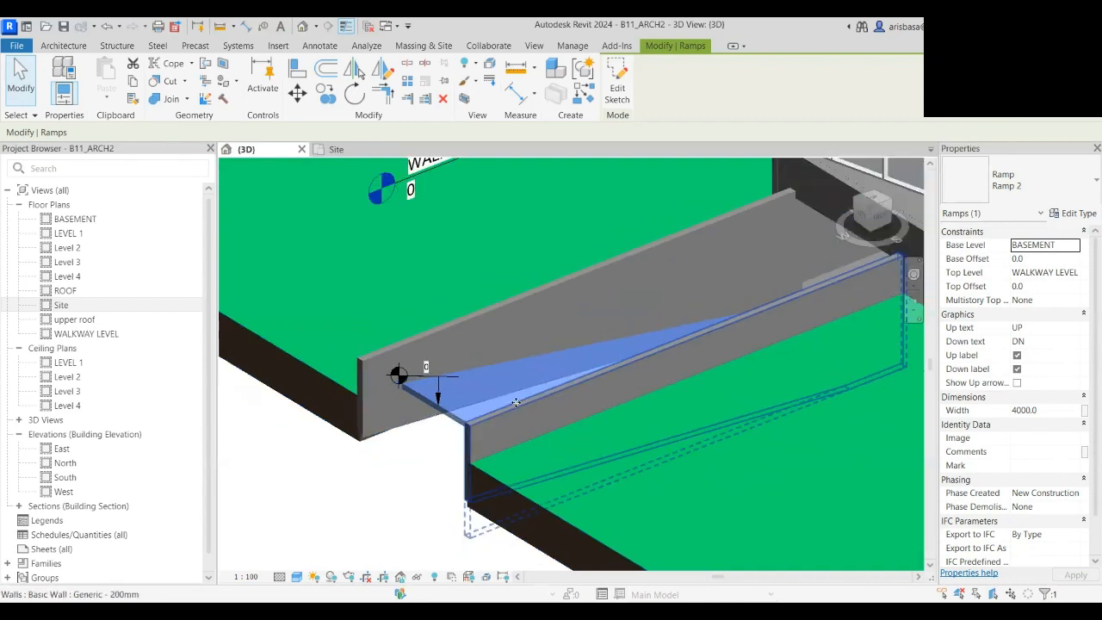
middle_drag(511, 409, 605, 360)
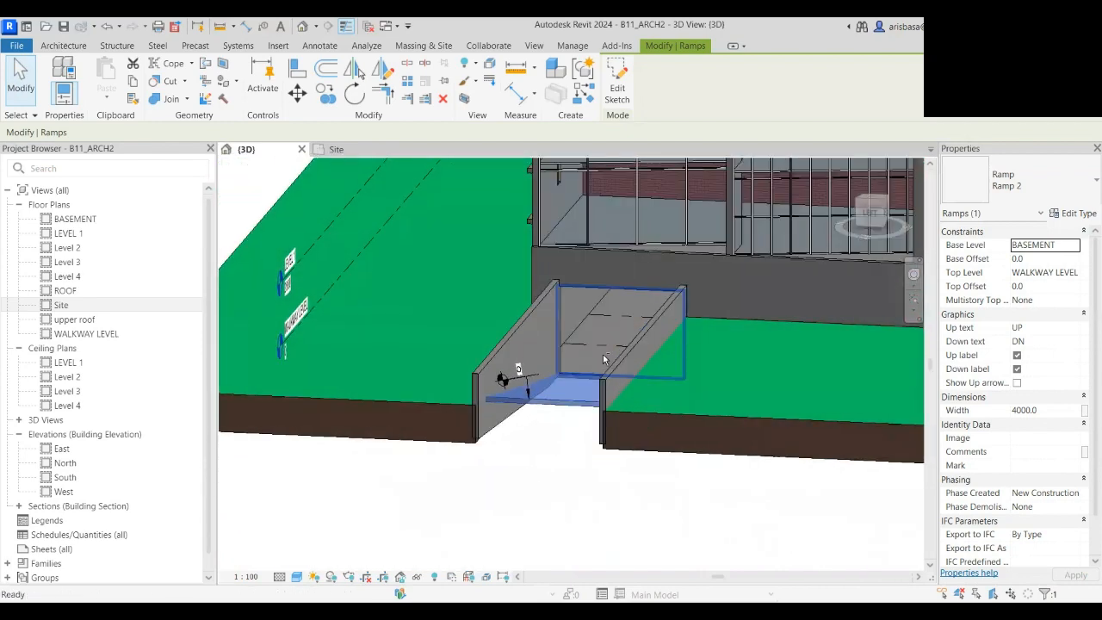
- Inspect the rectangular wall opening at the ramp's building end and how the sloped ramp leads up from it
click(616, 301)
shift+middle_drag(617, 301, 590, 368)
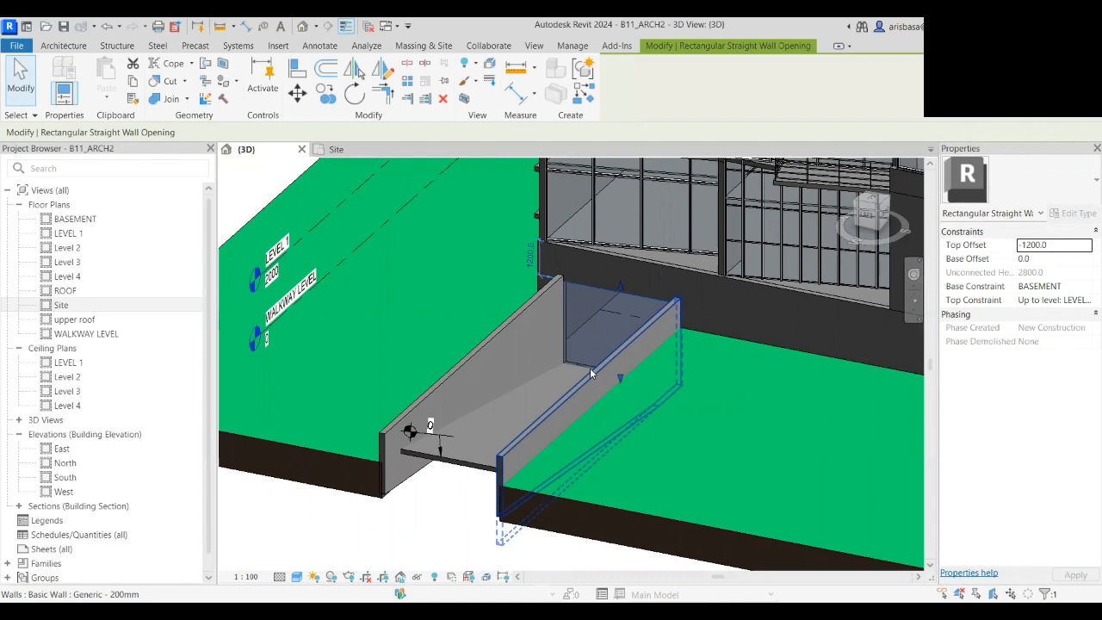
shift+middle_drag(591, 374, 606, 409)
key(Escape)
scroll(601, 333, up, 2)
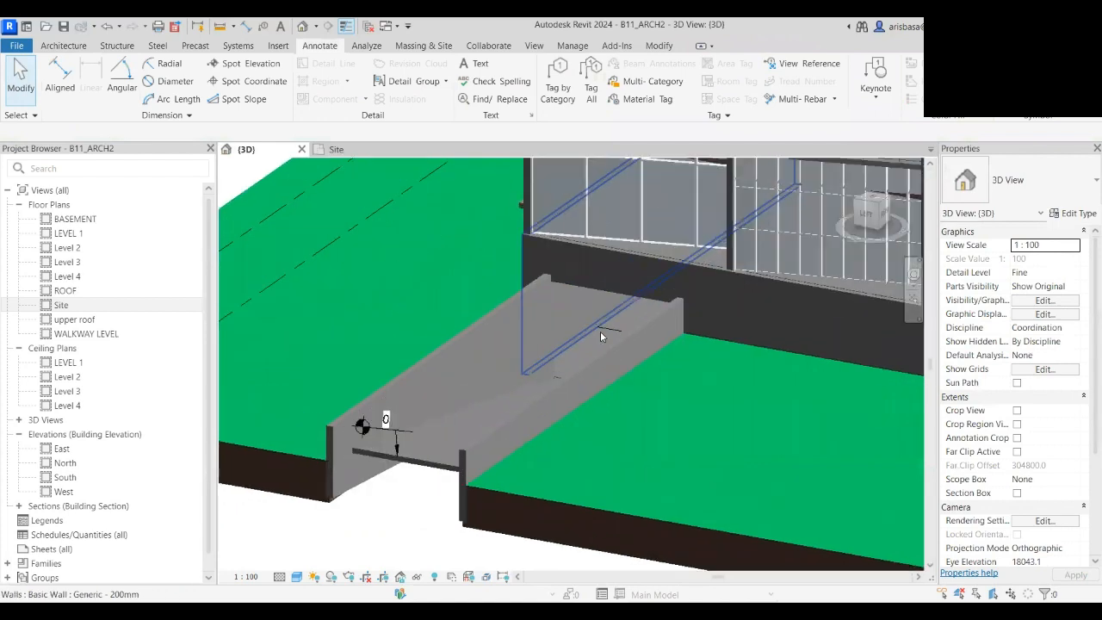
mouse_move(600, 331)
shift+middle_down()
mouse_move(593, 305)
mouse_move(612, 324)
shift+middle_up()
scroll(617, 298, down, 3)
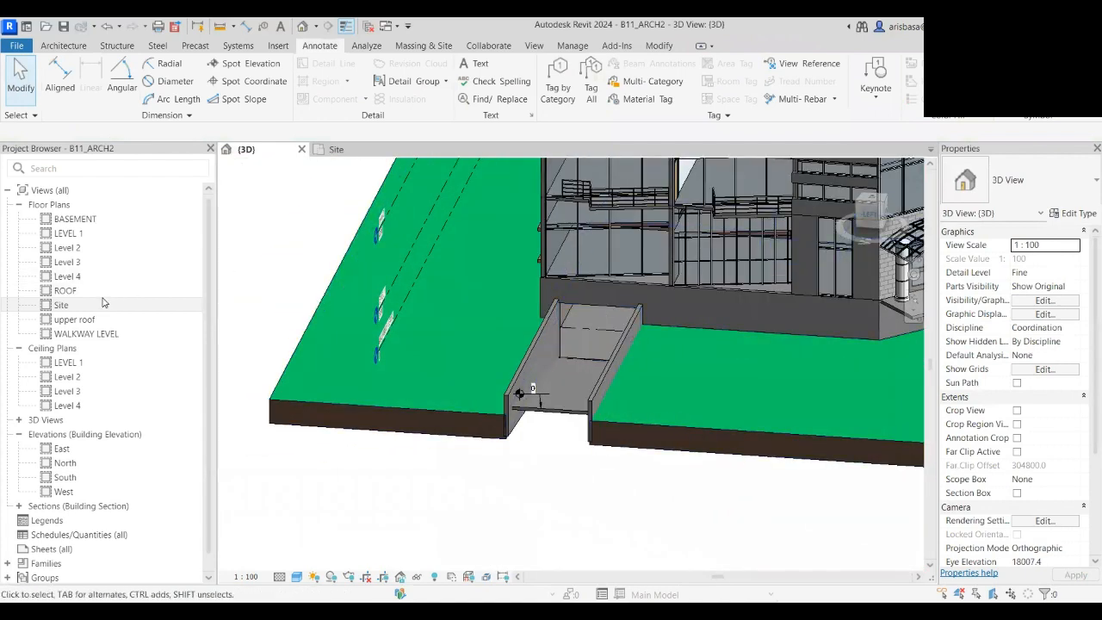
- Open the BASEMENT plan at the ramp's building end and begin loading a new door family
double_click(74, 219)
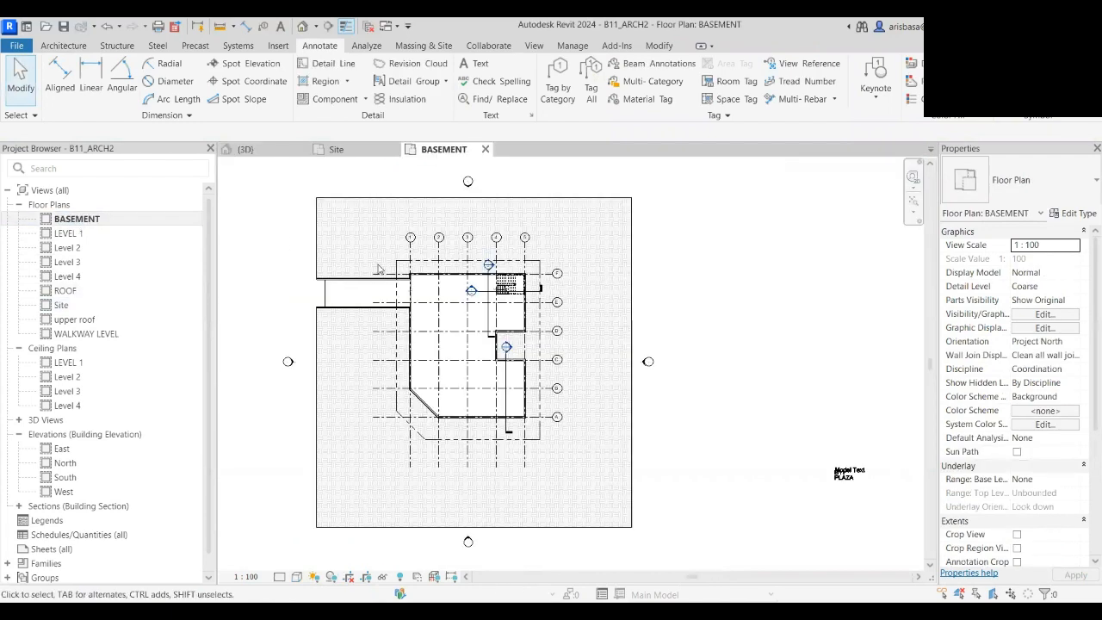
scroll(378, 270, up, 5)
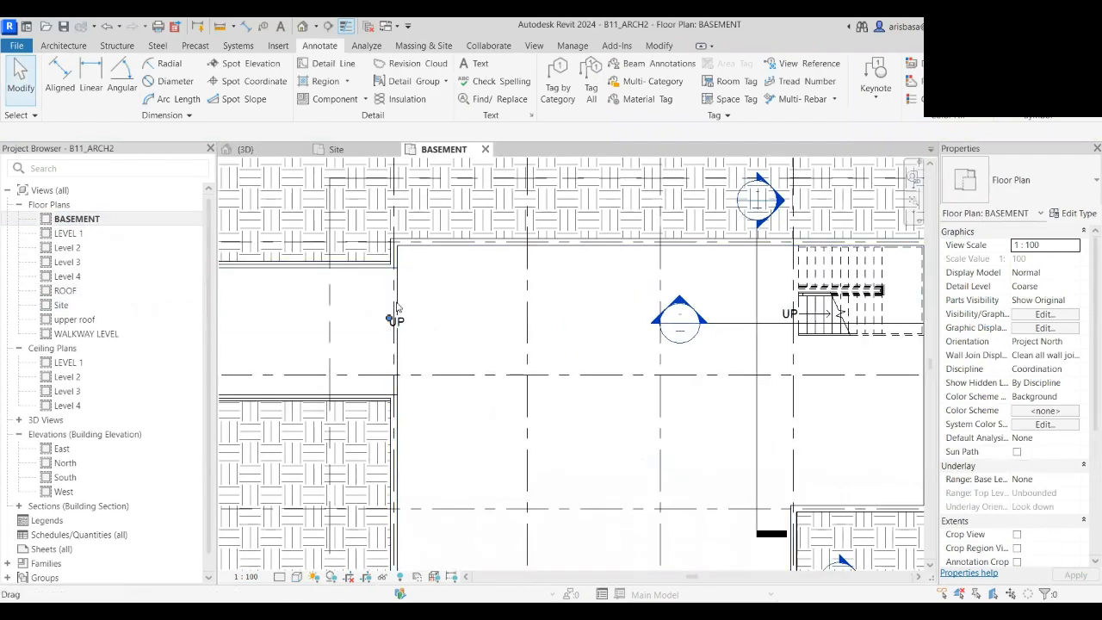
middle_drag(461, 324, 532, 335)
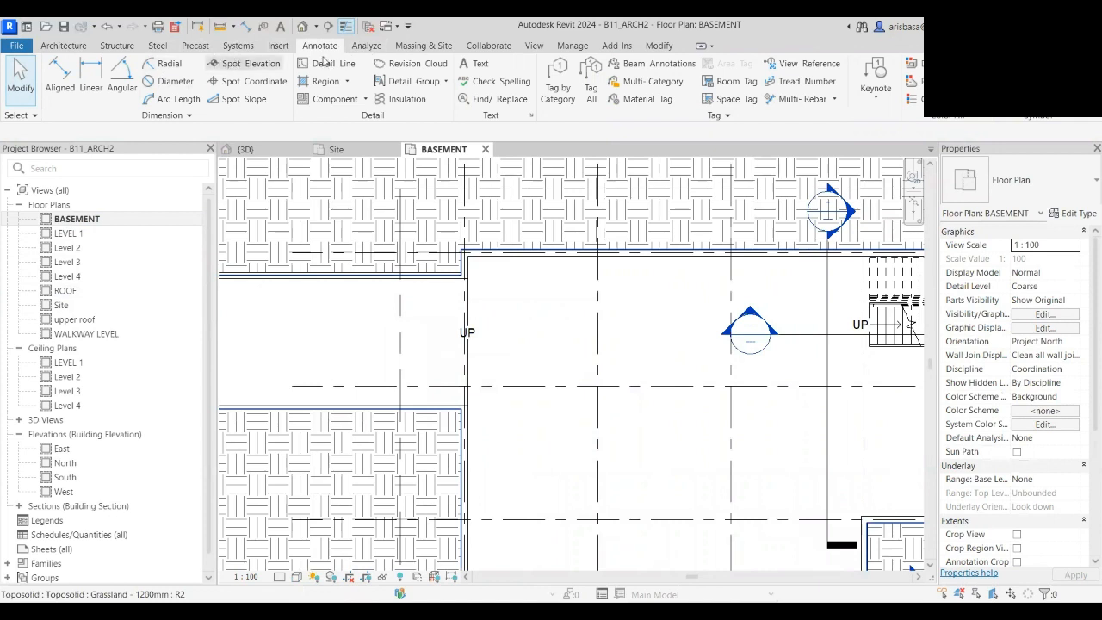
click(69, 49)
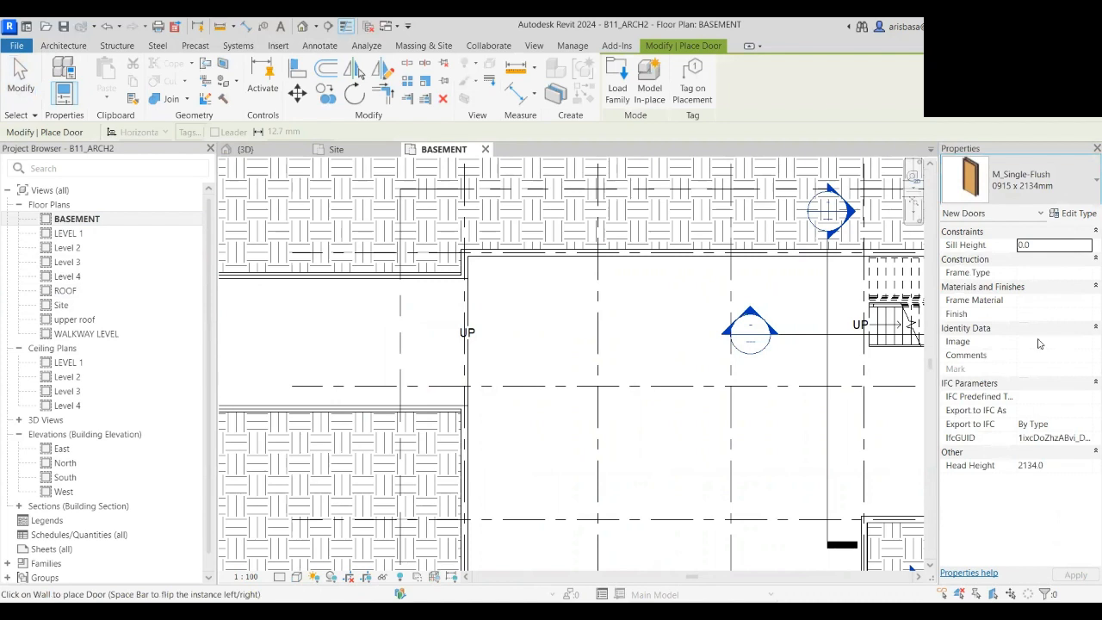
click(1025, 179)
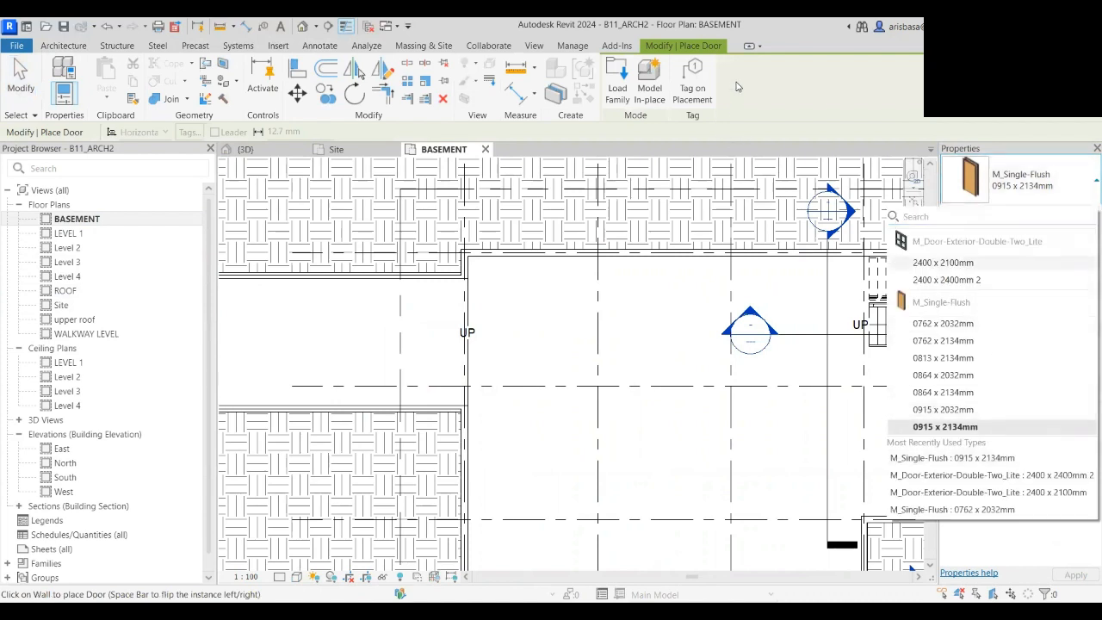
click(616, 86)
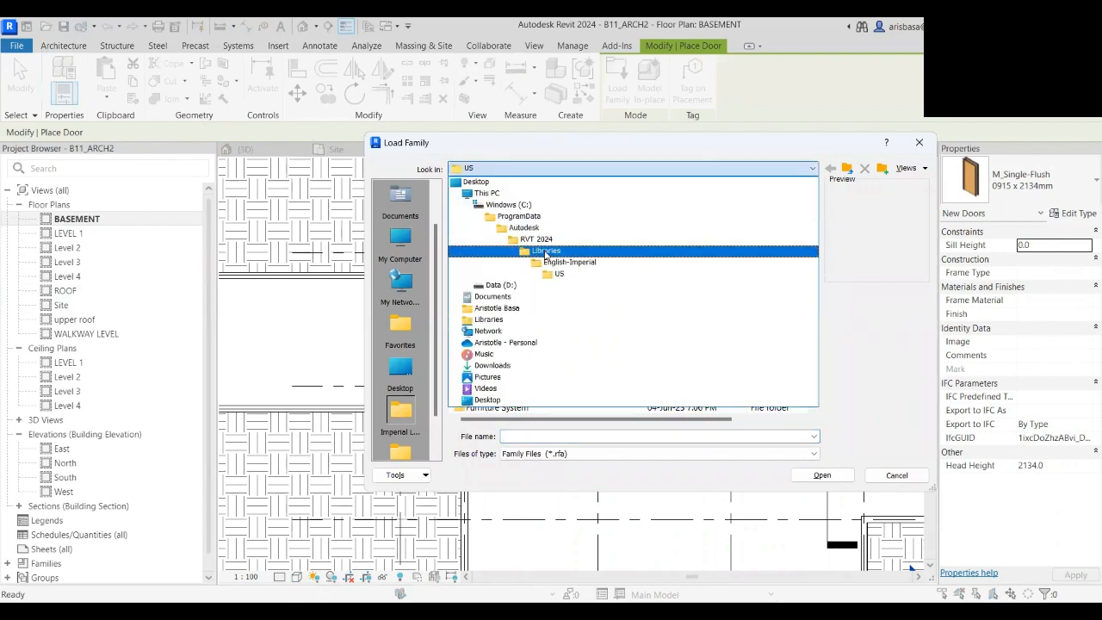
- Load the M_Door-Overhead-Rolling family from the Doors folder of the English US library with its 4200 x 4200mm type
click(546, 250)
double_click(485, 233)
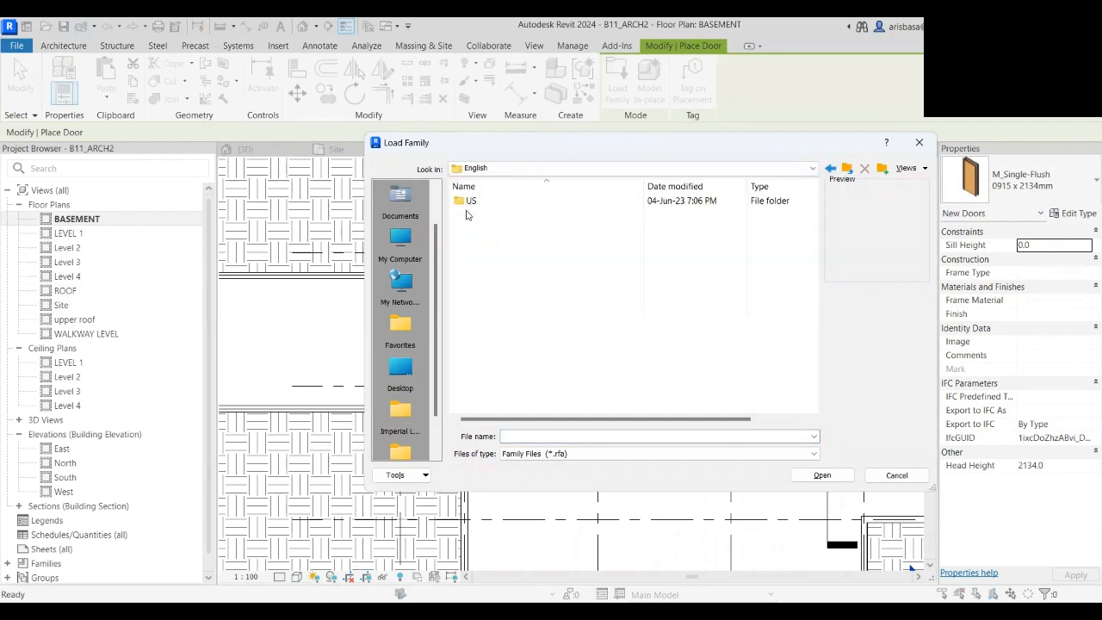
double_click(470, 199)
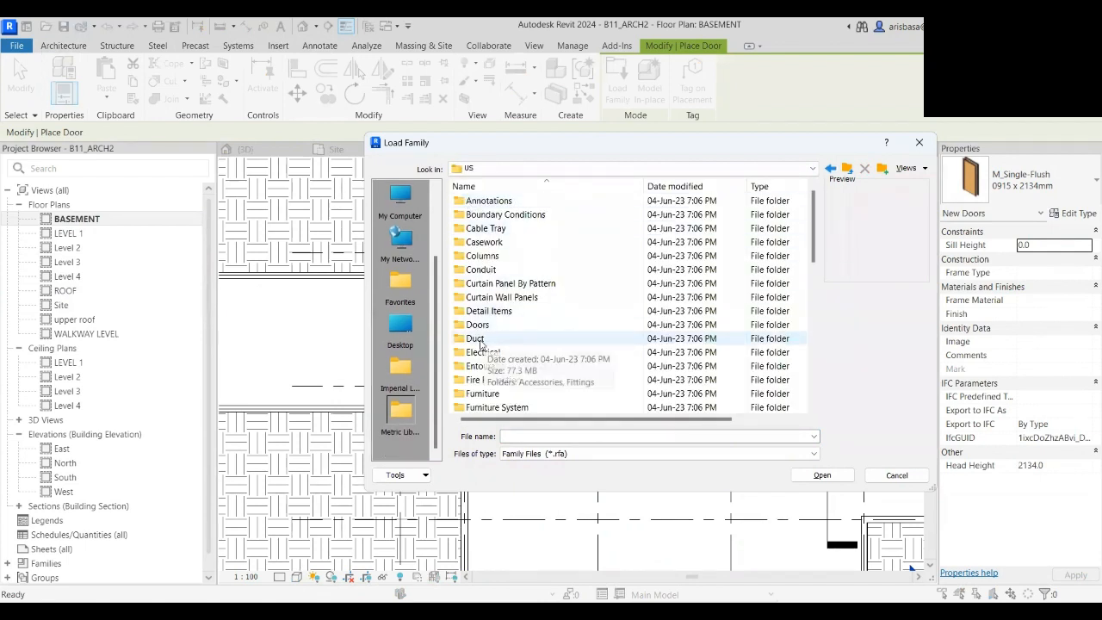
double_click(476, 324)
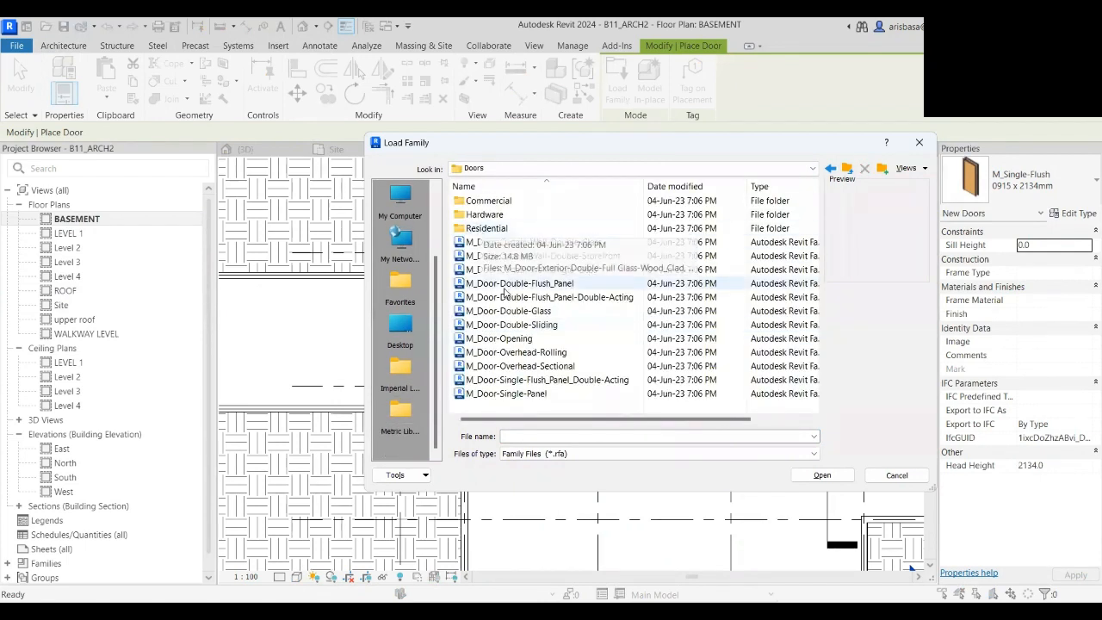
click(524, 368)
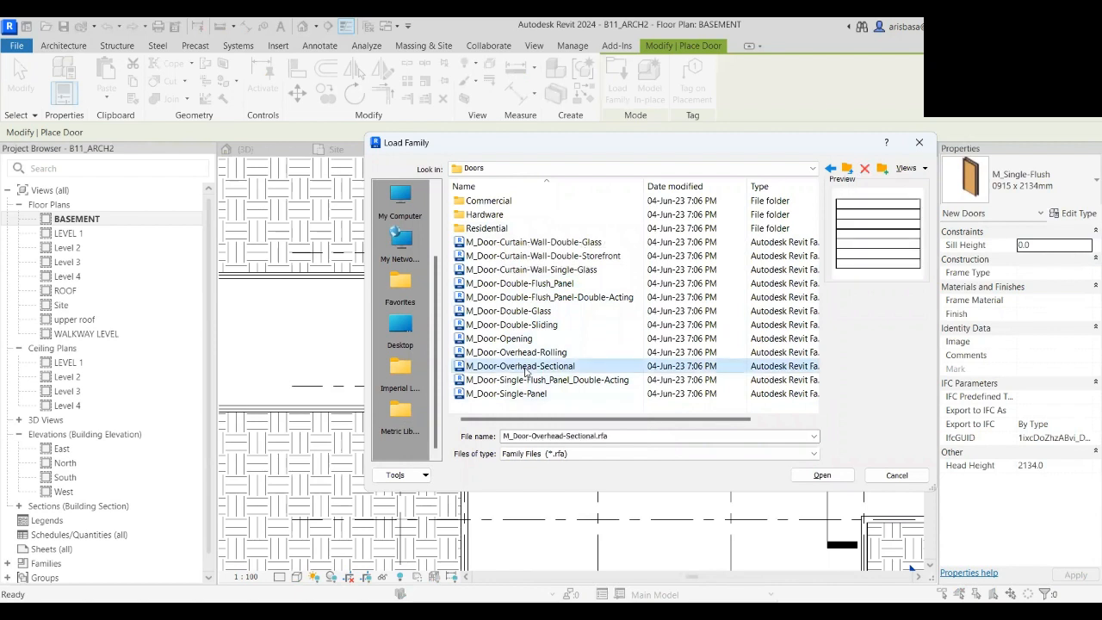
click(532, 354)
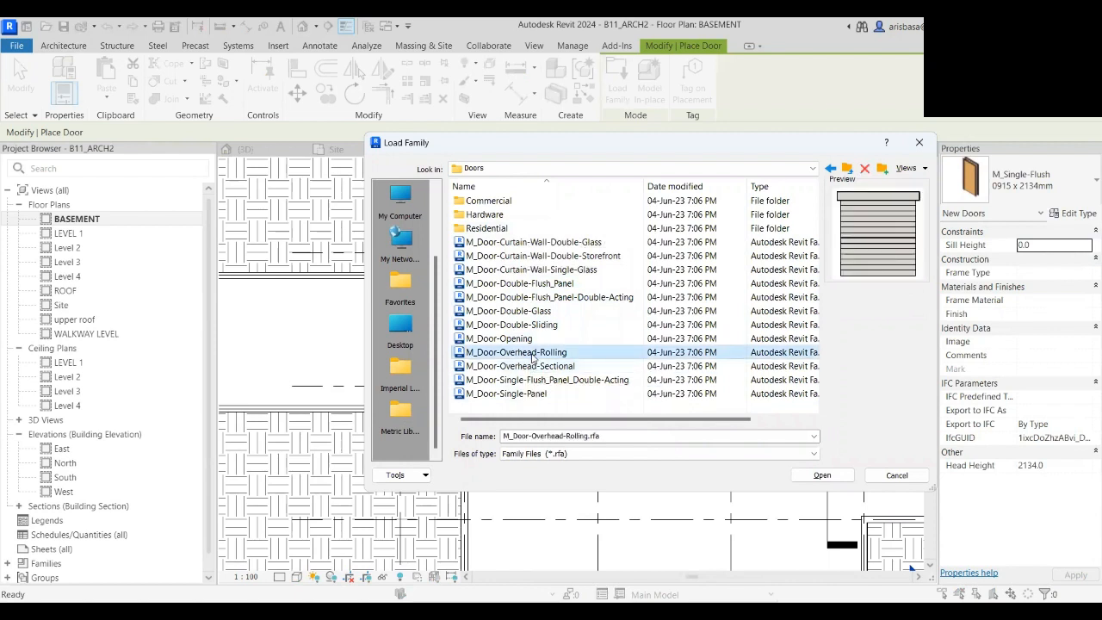
click(817, 472)
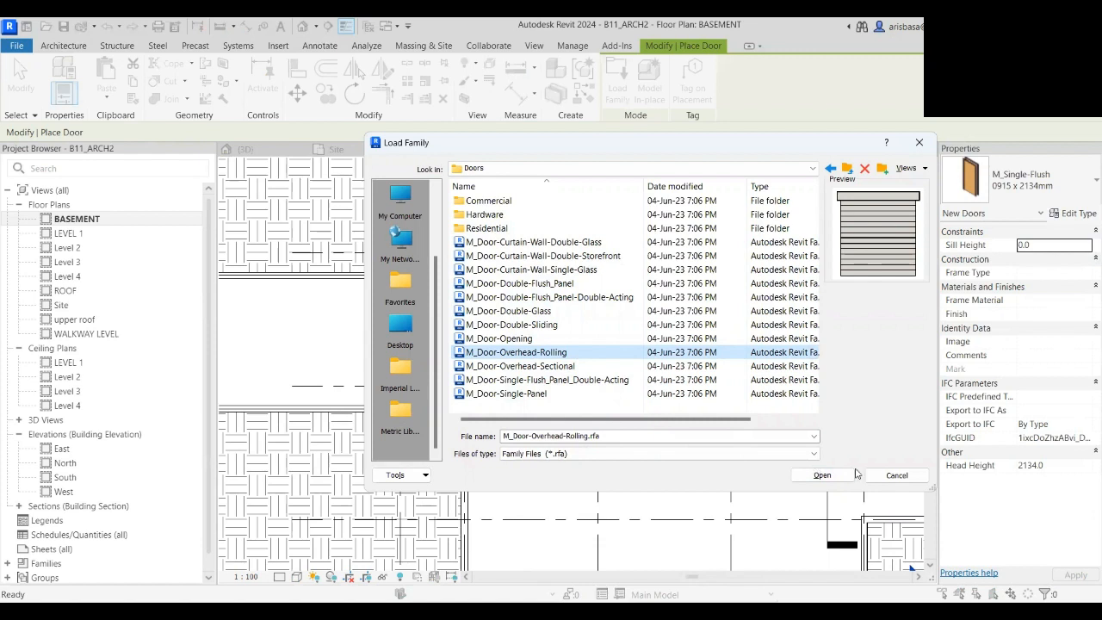
click(825, 475)
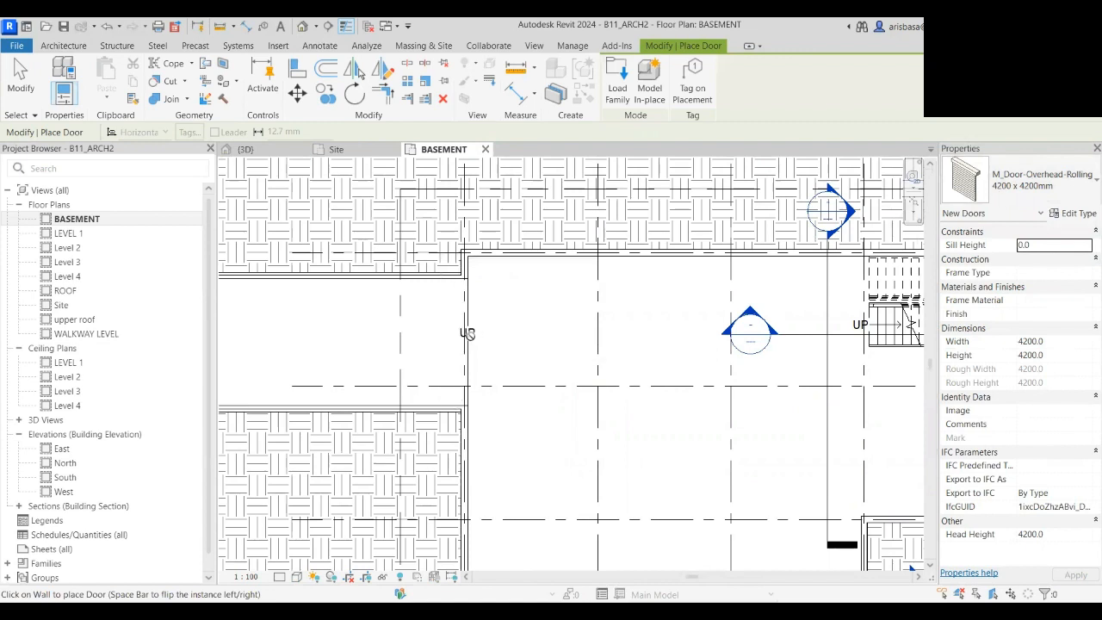
- Place the 4200 x 4200mm overhead rolling door in the basement wall at the ramp opening and check it in the 3D view
middle_drag(459, 347, 598, 315)
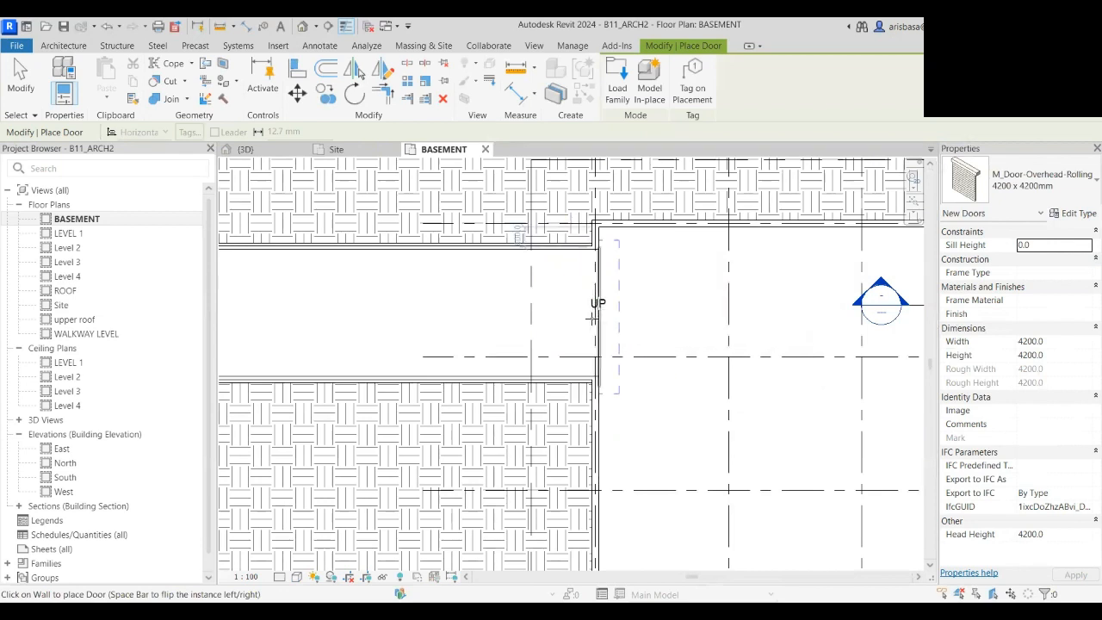
scroll(589, 319, down, 4)
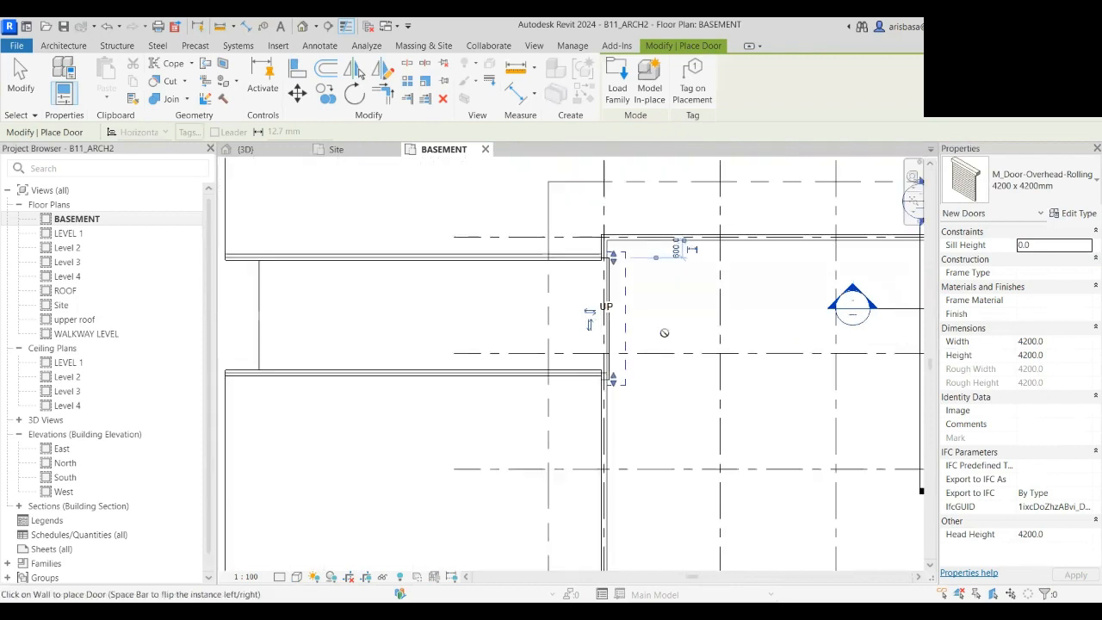
scroll(568, 303, up, 5)
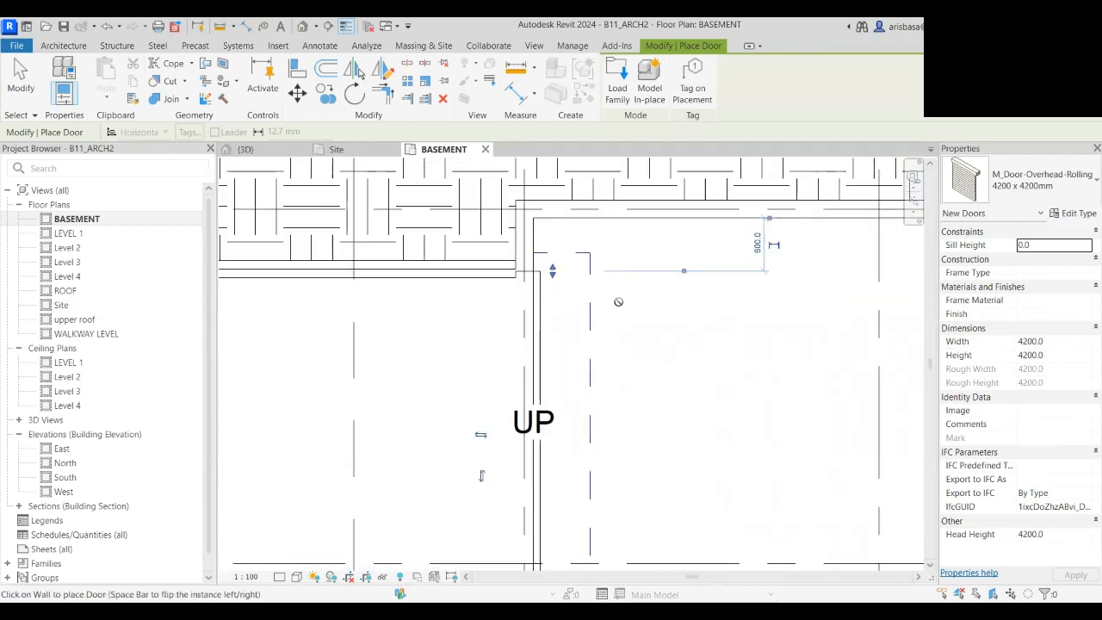
scroll(629, 315, down, 2)
middle_drag(644, 336, 595, 231)
middle_drag(569, 329, 574, 365)
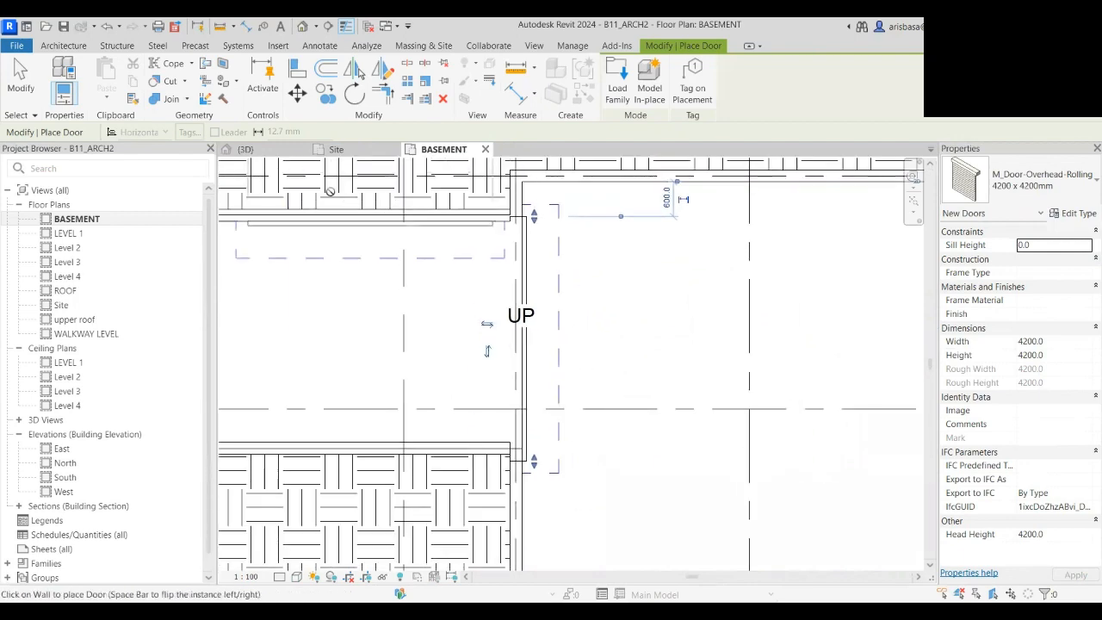
click(246, 149)
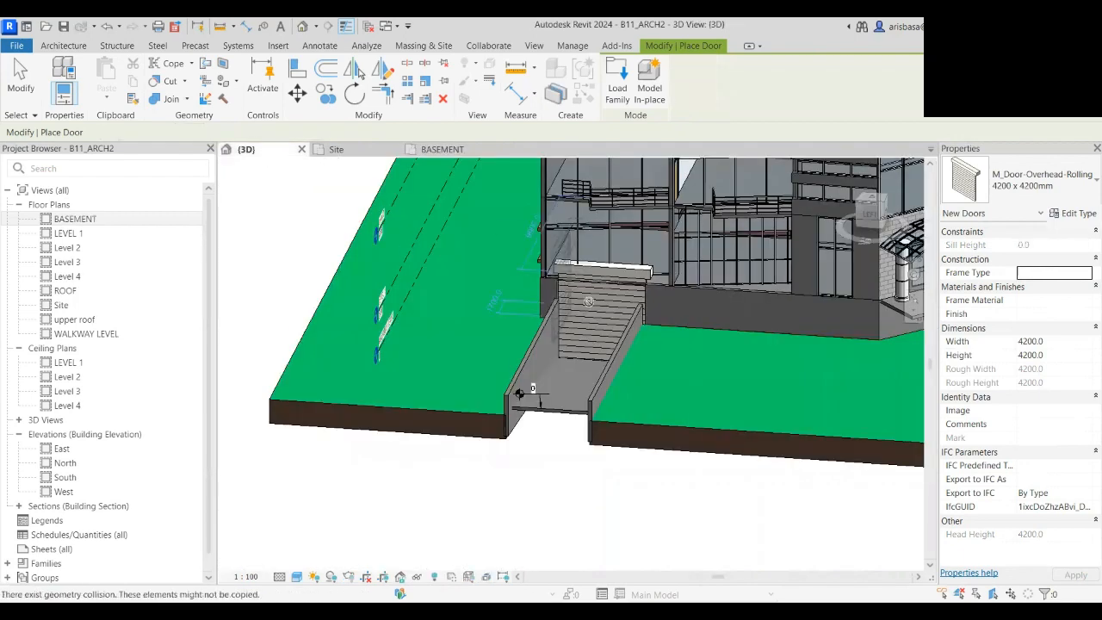
scroll(589, 302, up, 5)
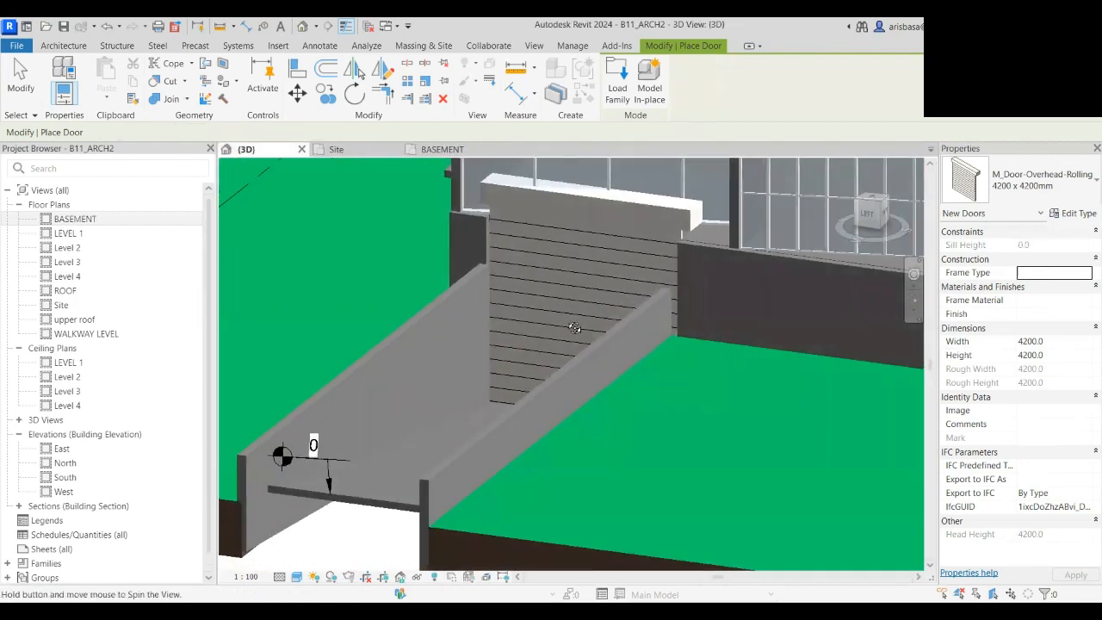
shift+middle_drag(575, 329, 607, 336)
key(Escape)
key(Escape)
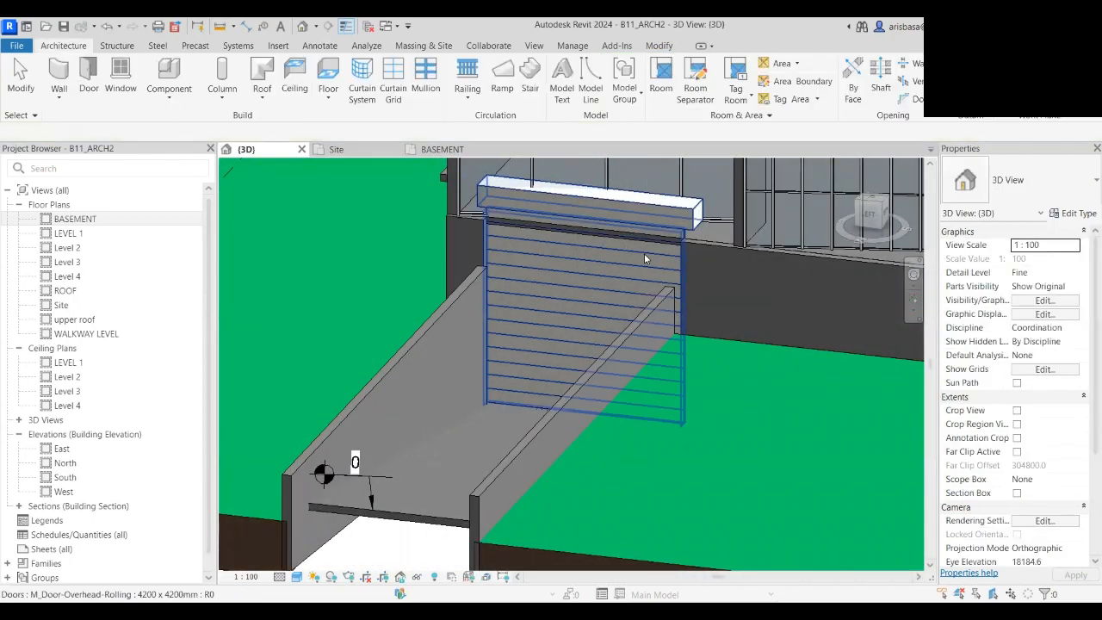
- Set the overhead rolling door's height to 3000 mm
click(635, 212)
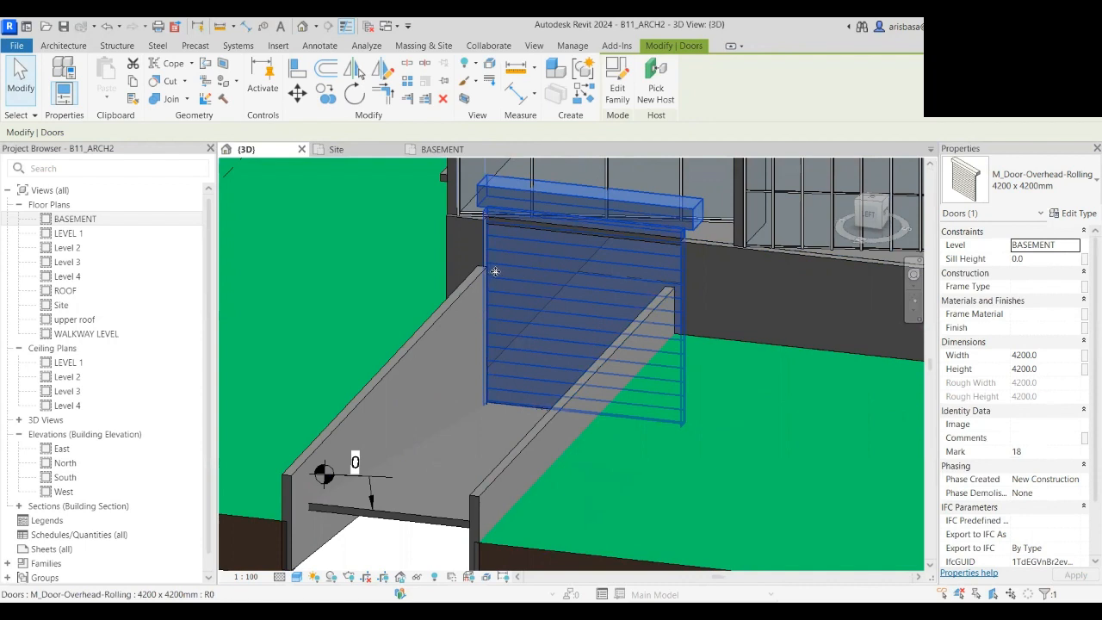
click(1058, 356)
click(1054, 367)
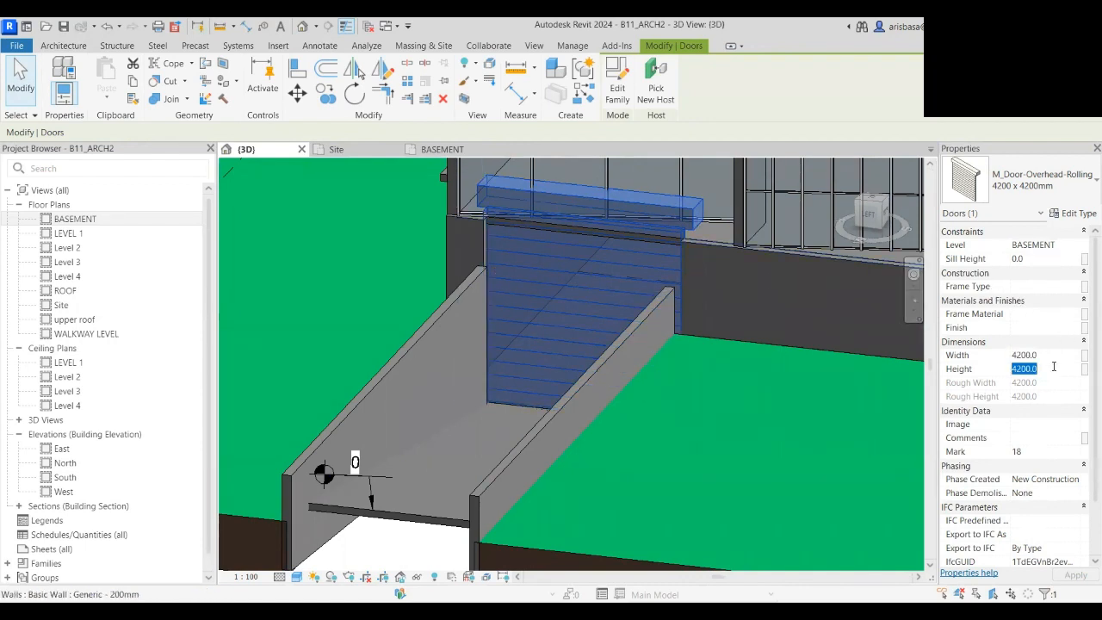
text(30)
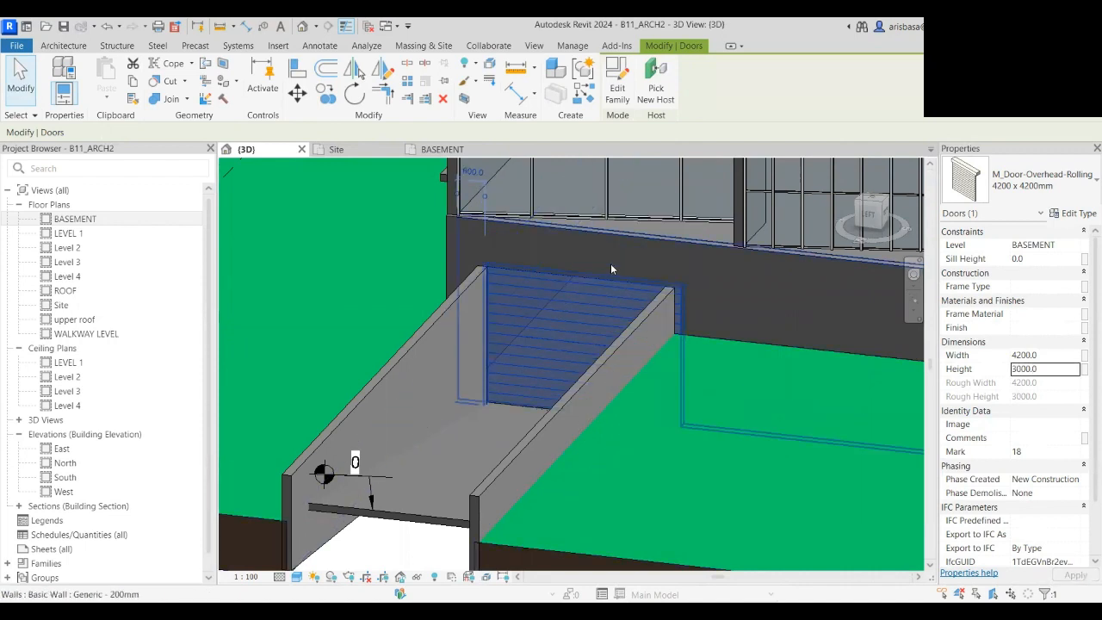
middle_drag(681, 344, 520, 405)
key(Escape)
- Examine the building's corner entrance landing in the 3D view and in the LEVEL 1 plan, including the extent of its floor slab
scroll(692, 374, down, 2)
scroll(605, 408, down, 1)
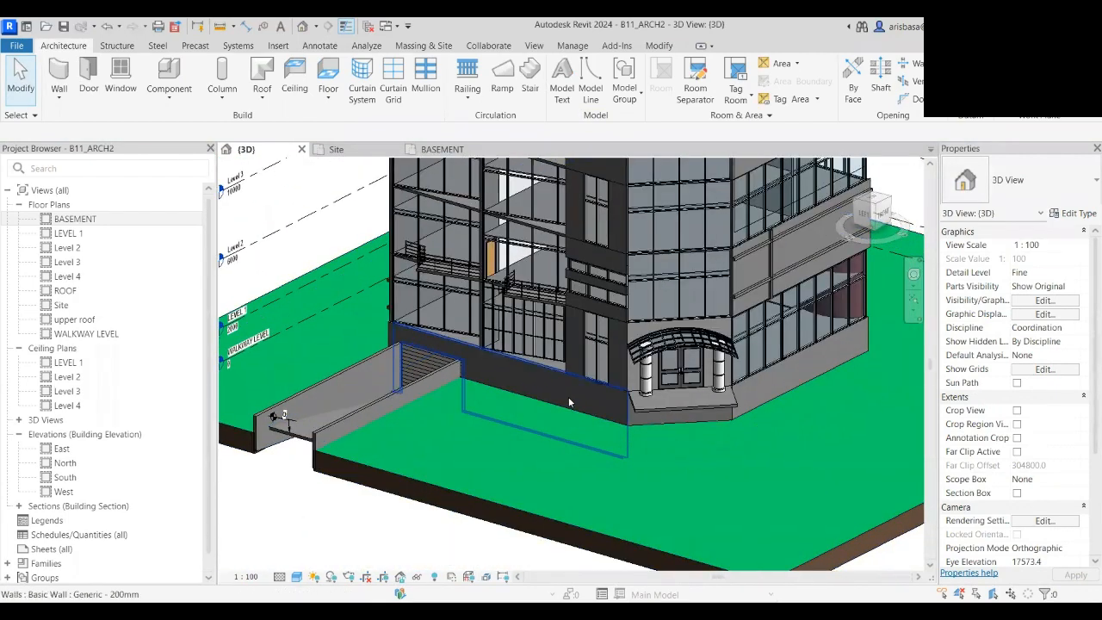
shift+middle_drag(741, 441, 686, 405)
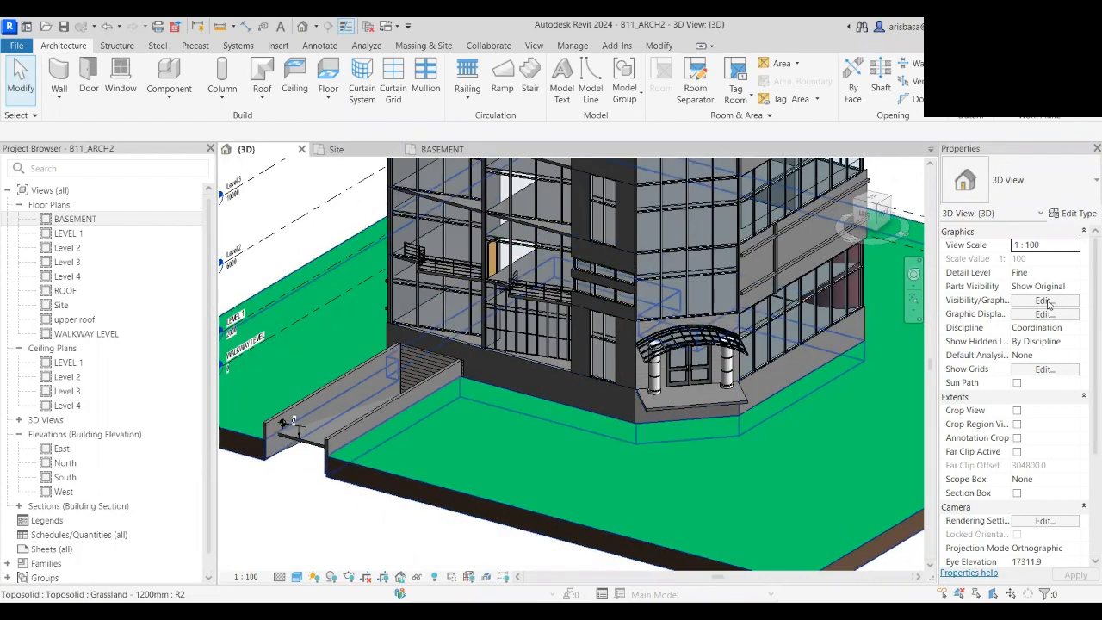
double_click(76, 235)
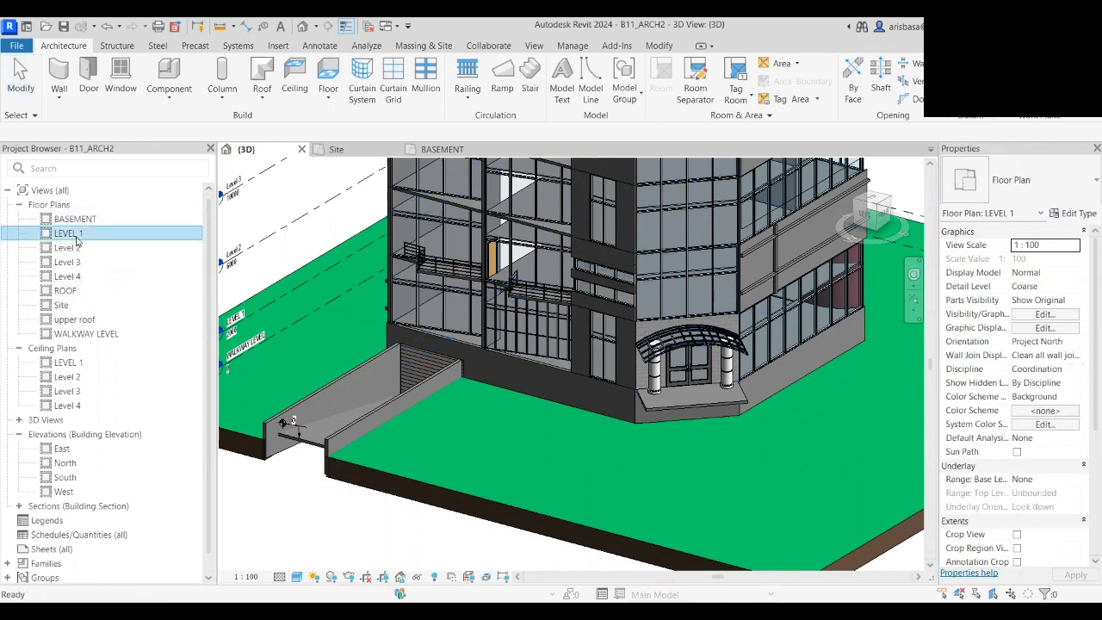
scroll(521, 414, up, 8)
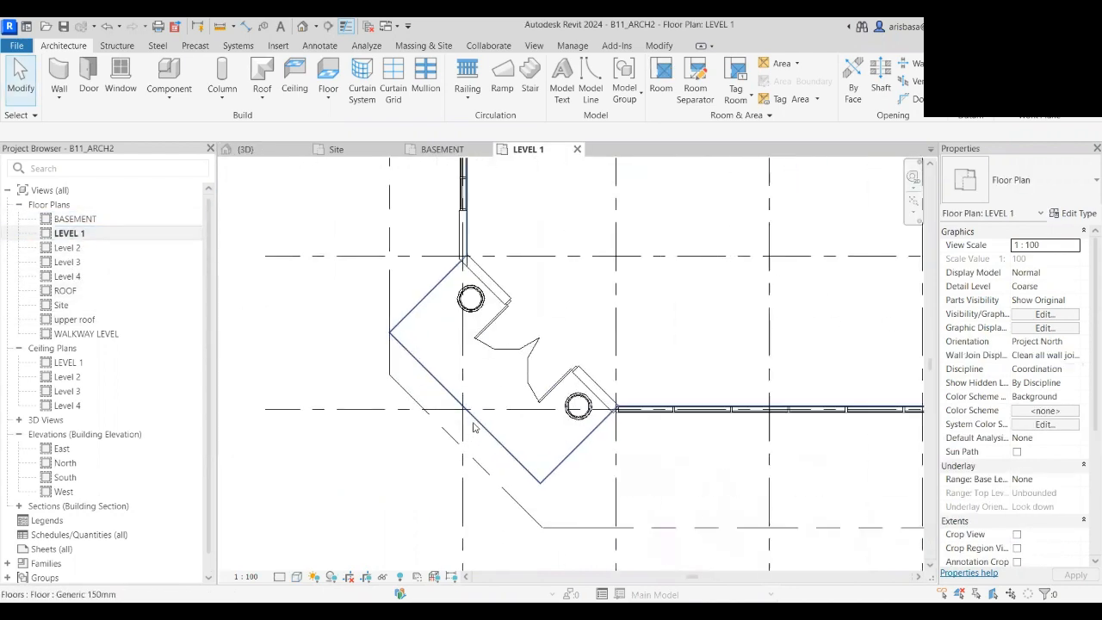
scroll(526, 330, down, 6)
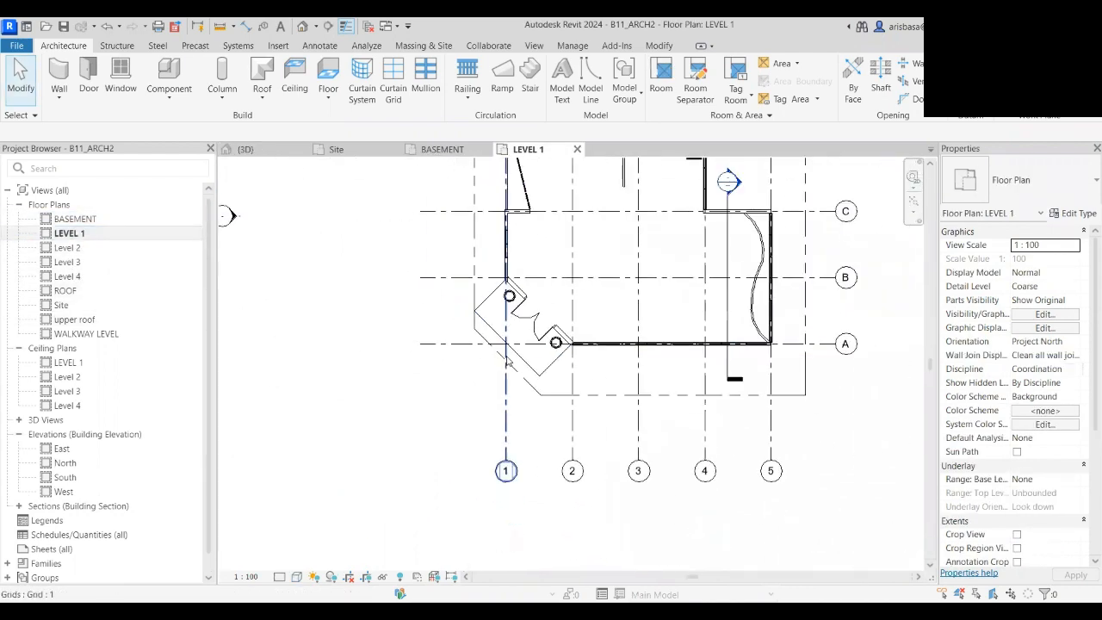
scroll(508, 441, up, 4)
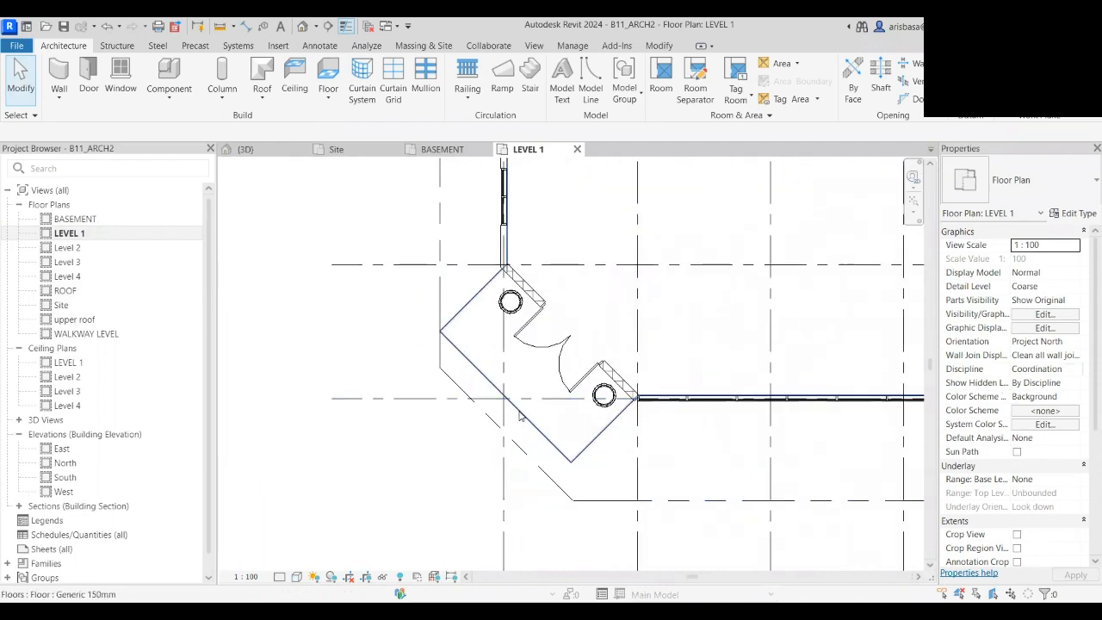
click(523, 412)
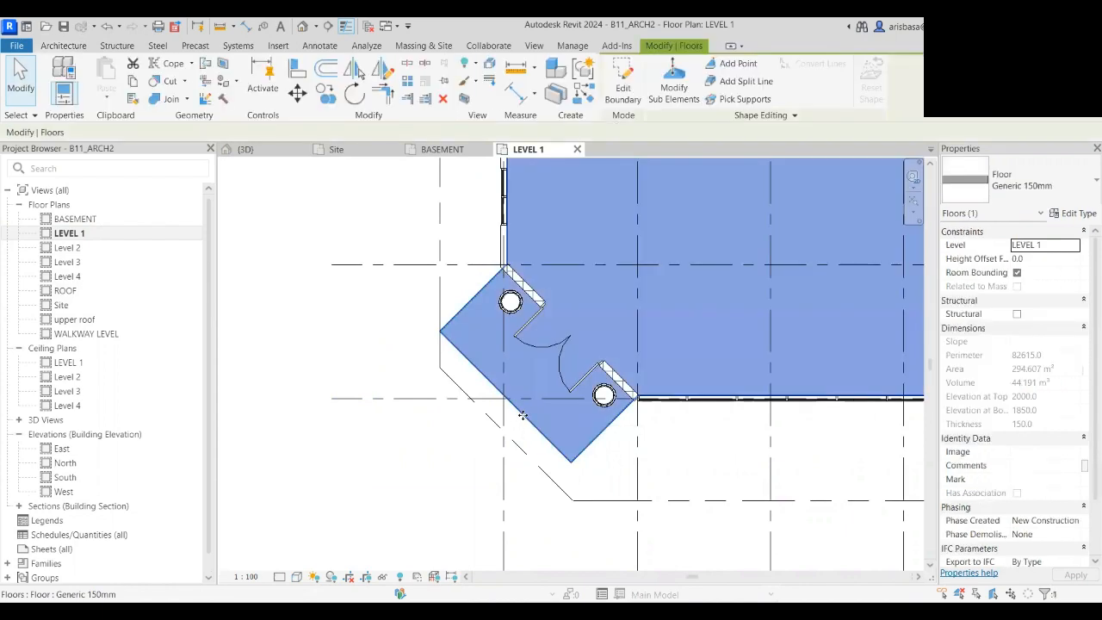
scroll(566, 403, down, 2)
scroll(568, 427, down, 2)
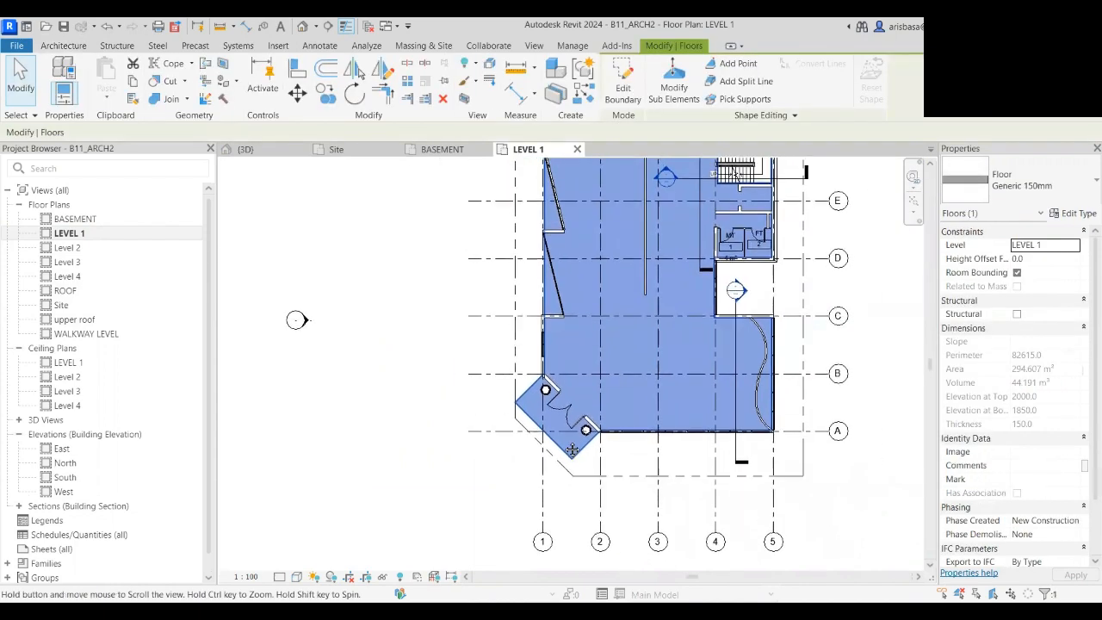
middle_drag(572, 448, 515, 427)
scroll(515, 426, up, 3)
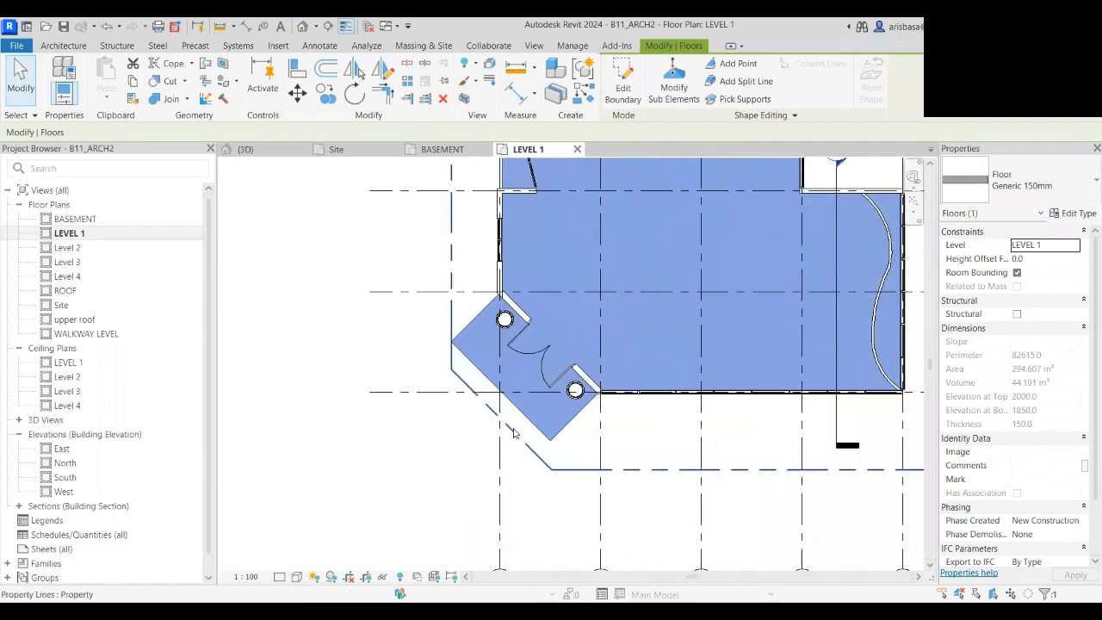
key(Escape)
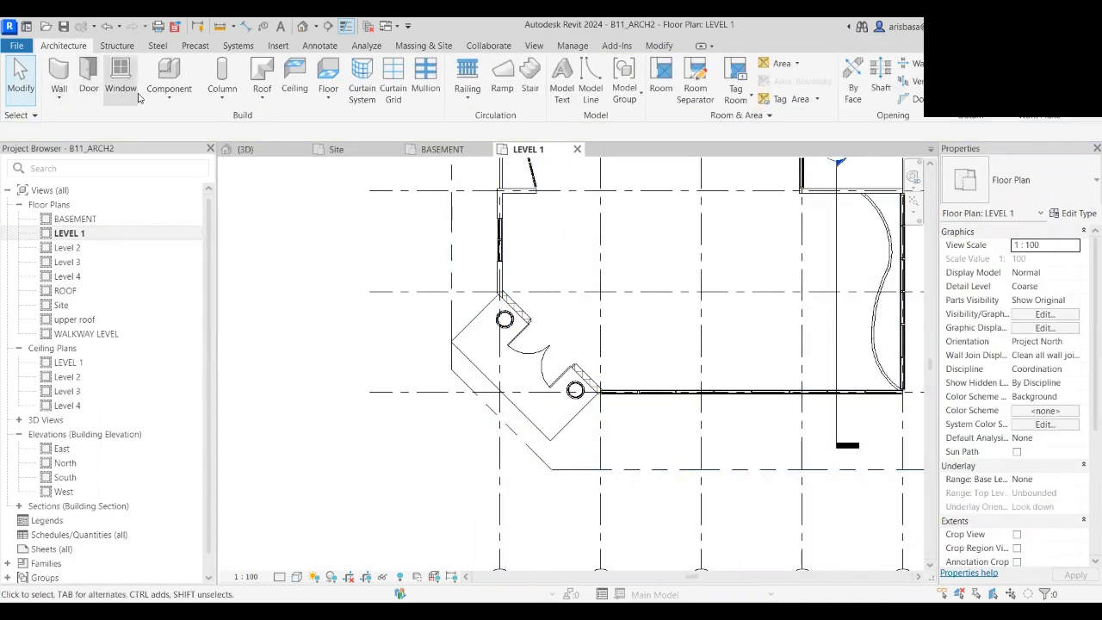
- Start a Cast-In-Place Monolithic Stair with WALKWAY LEVEL as its base level and LEVEL 1 as its top level
click(532, 88)
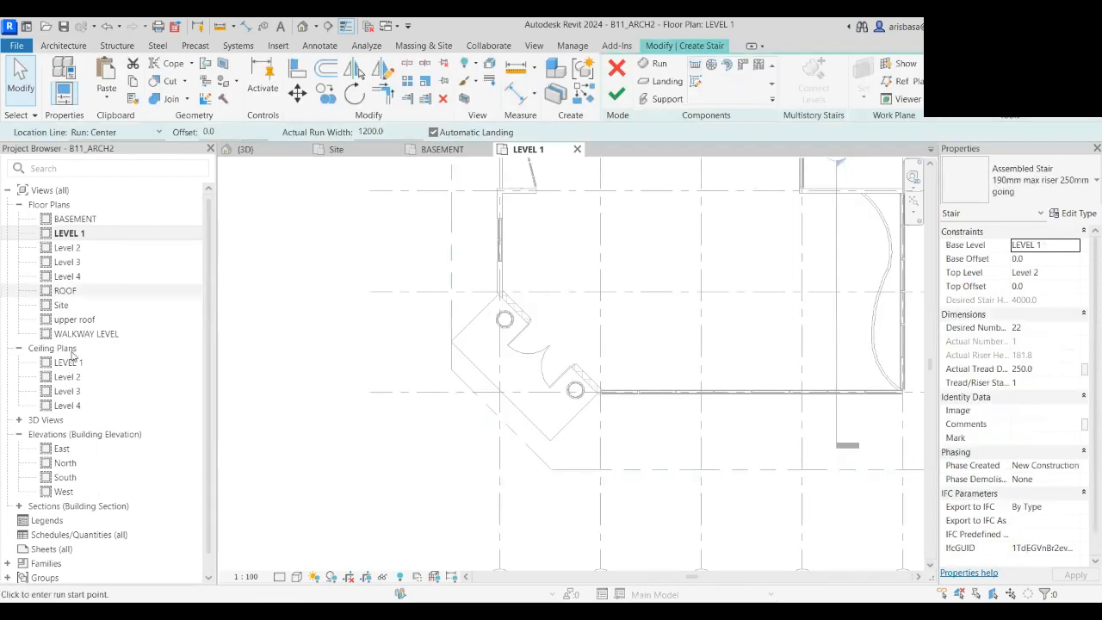
click(1059, 185)
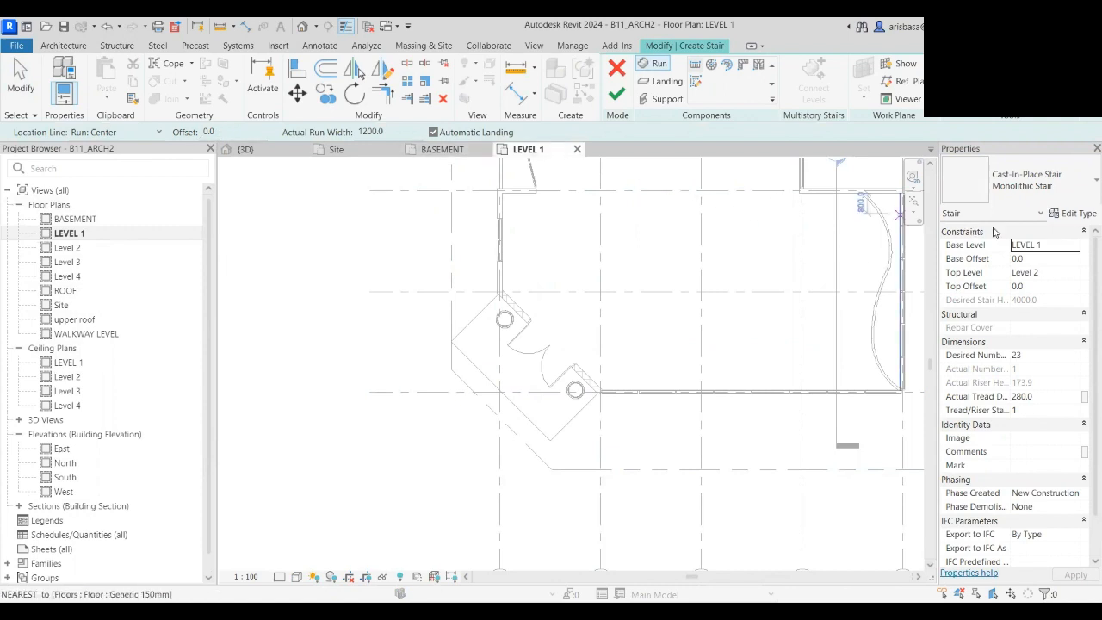
click(1075, 245)
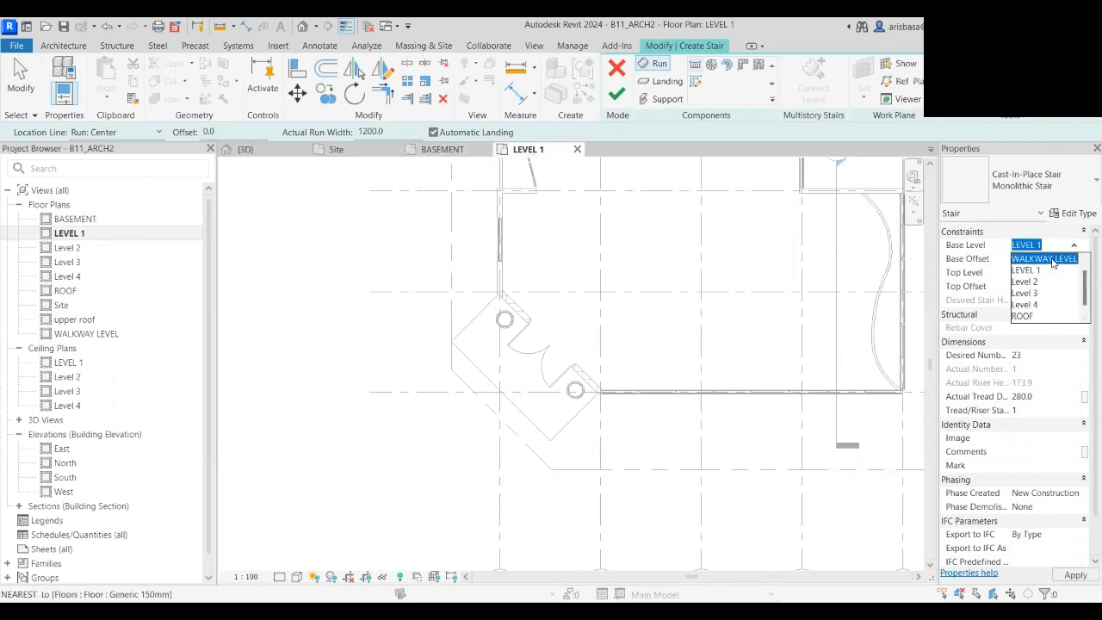
click(1065, 259)
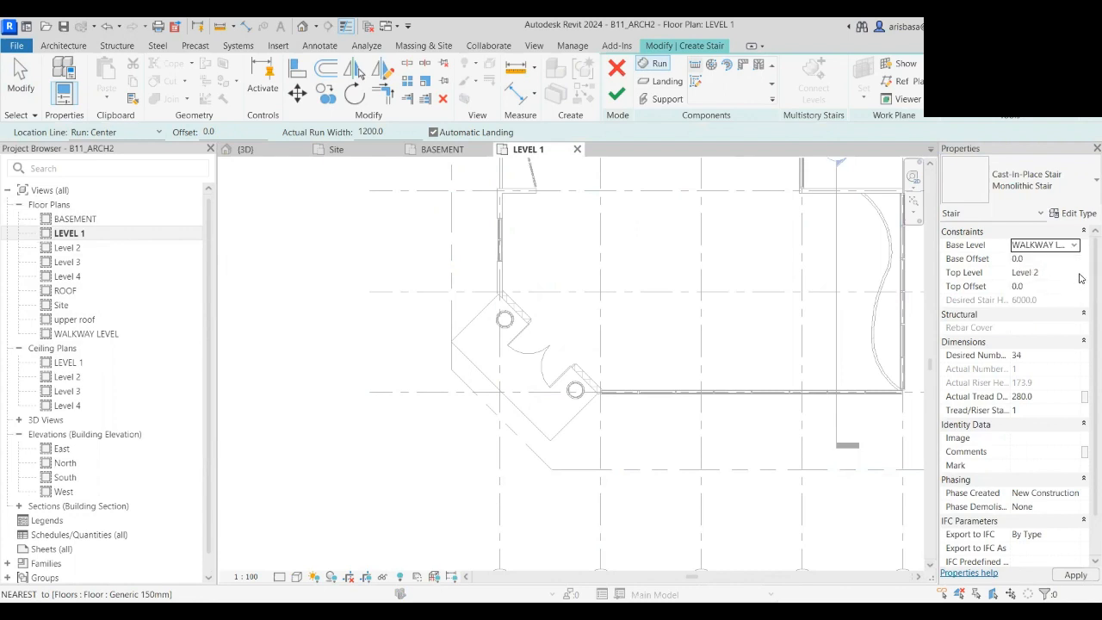
click(1078, 274)
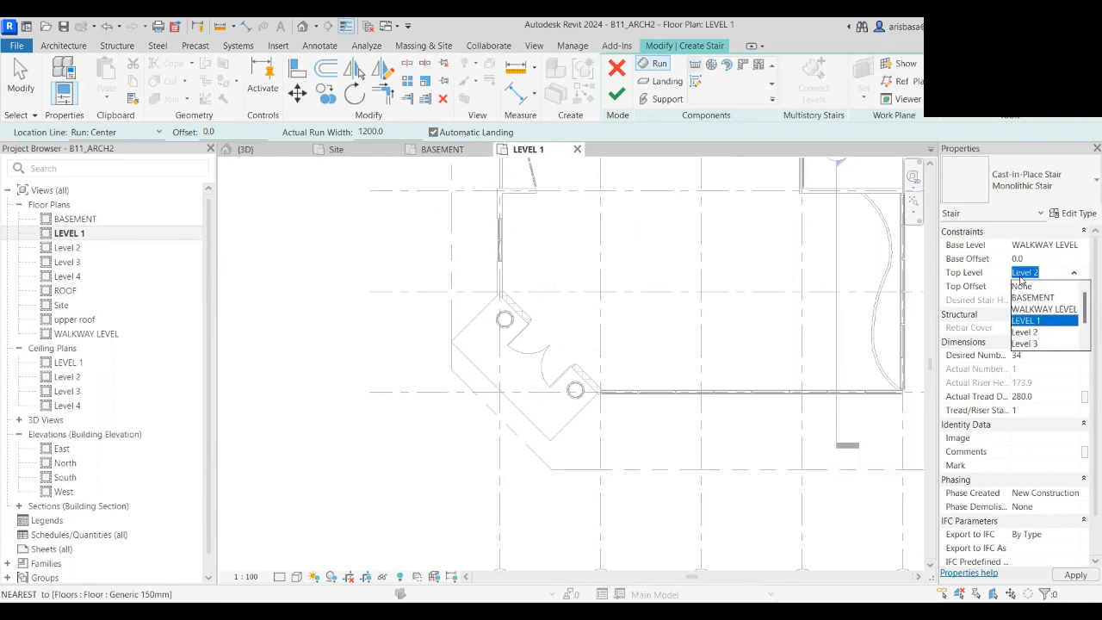
click(1026, 321)
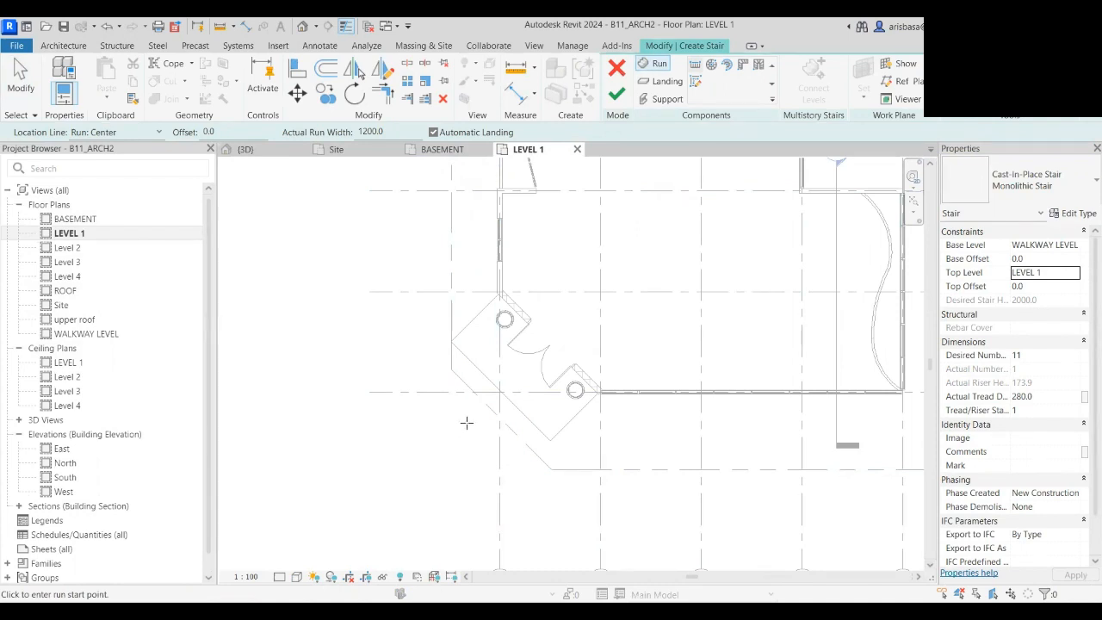
- Sketch a straight 1200 mm wide, 11-riser run at 45° from outside the corner landing towards the entrance door
scroll(466, 422, up, 2)
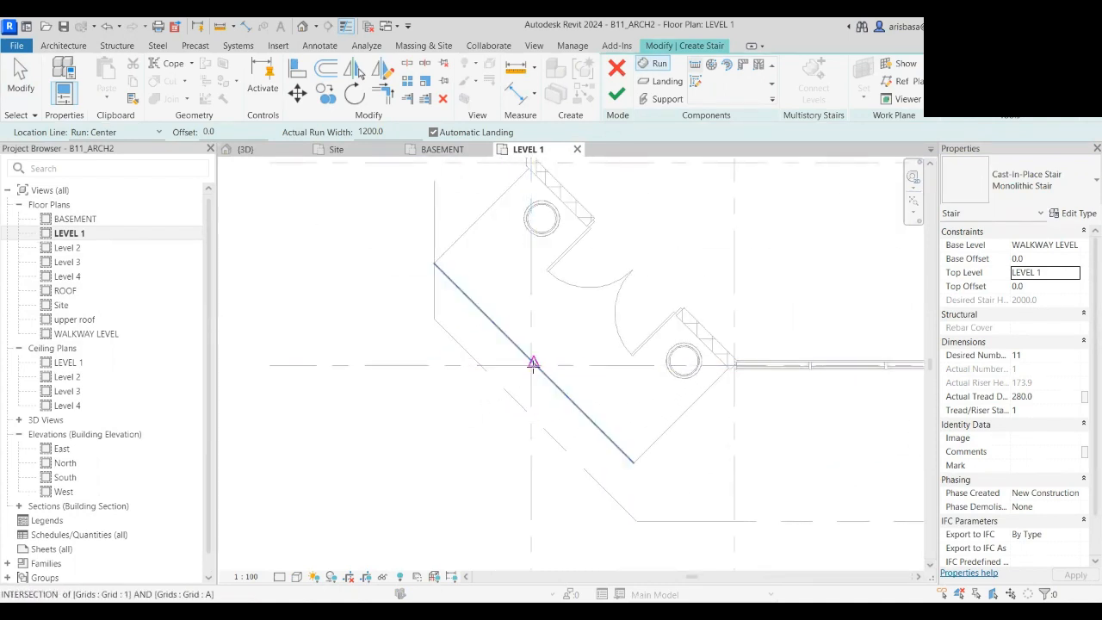
click(514, 402)
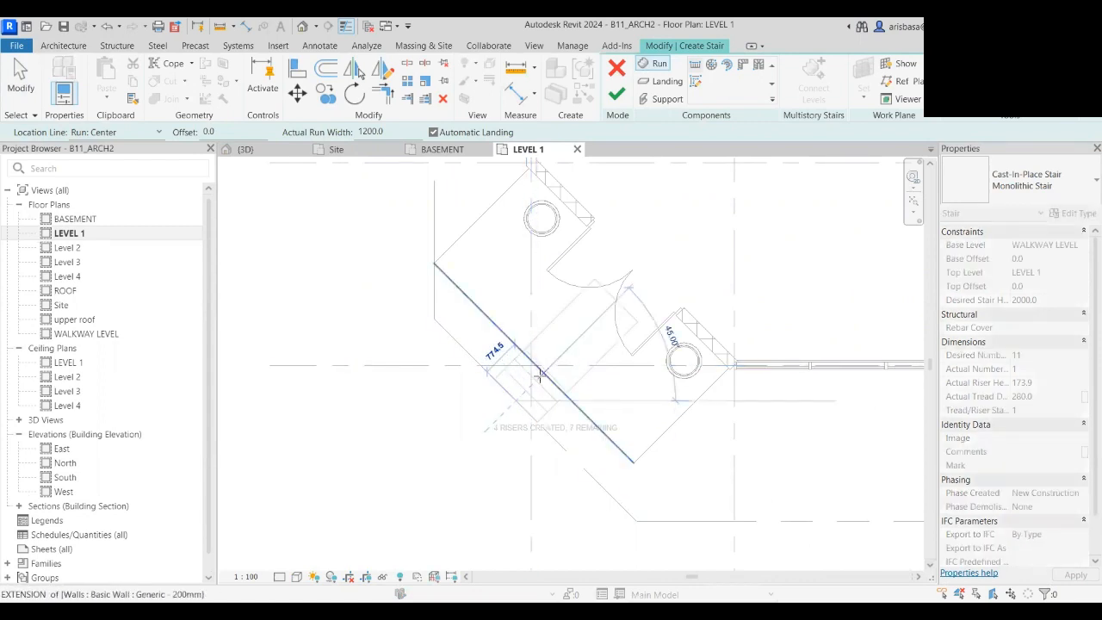
click(542, 373)
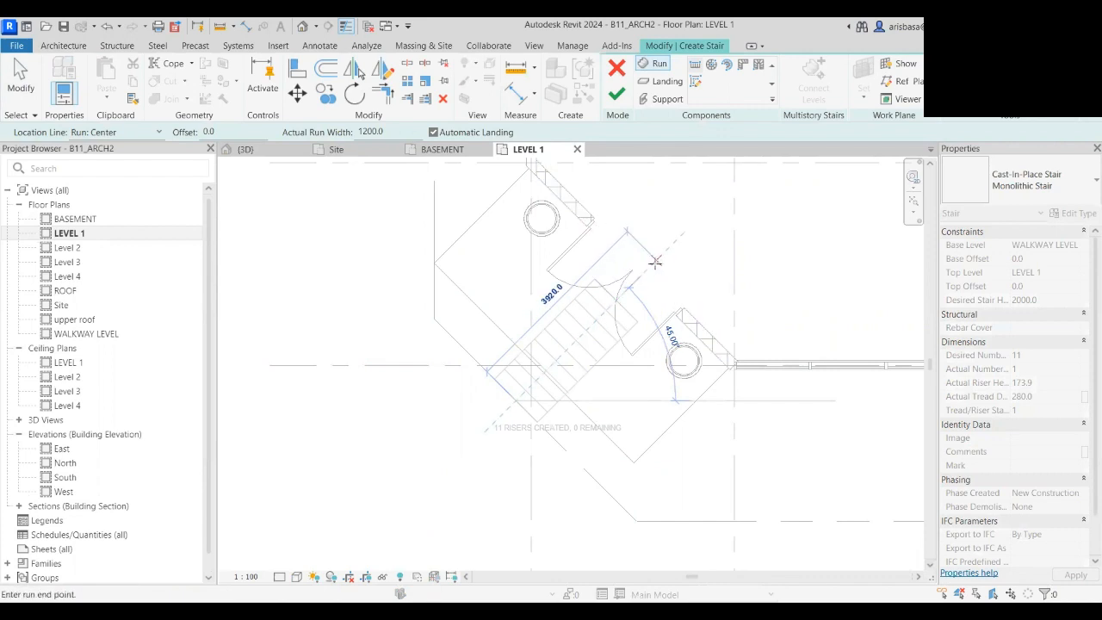
key(Escape)
scroll(521, 458, down, 2)
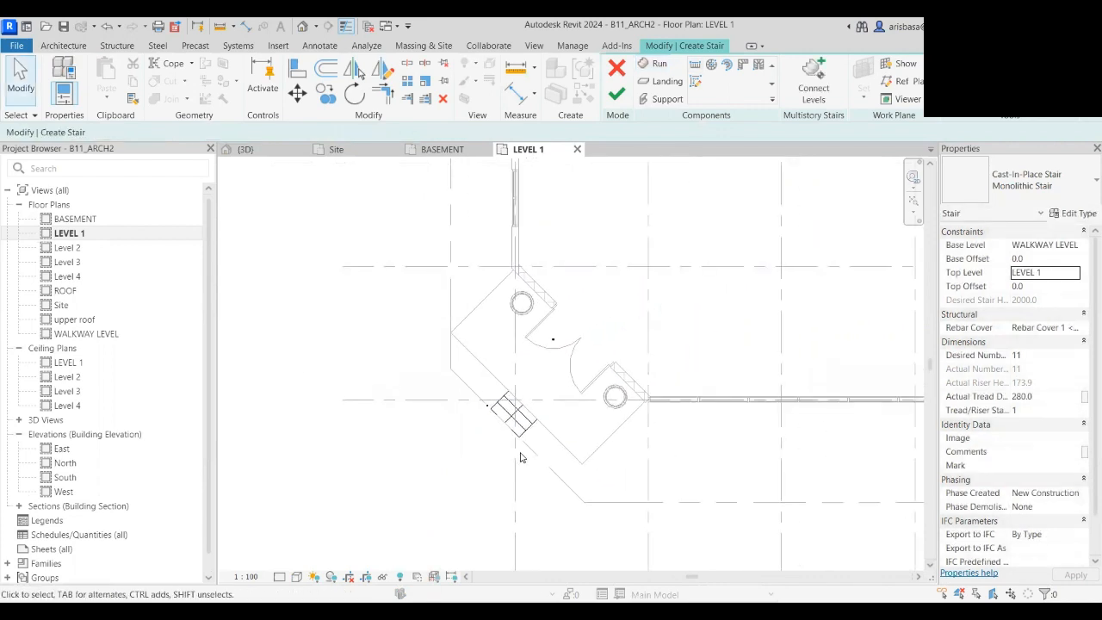
- Move the stair run about 2600 mm diagonally outward from the entrance door, clear of the landing
click(520, 429)
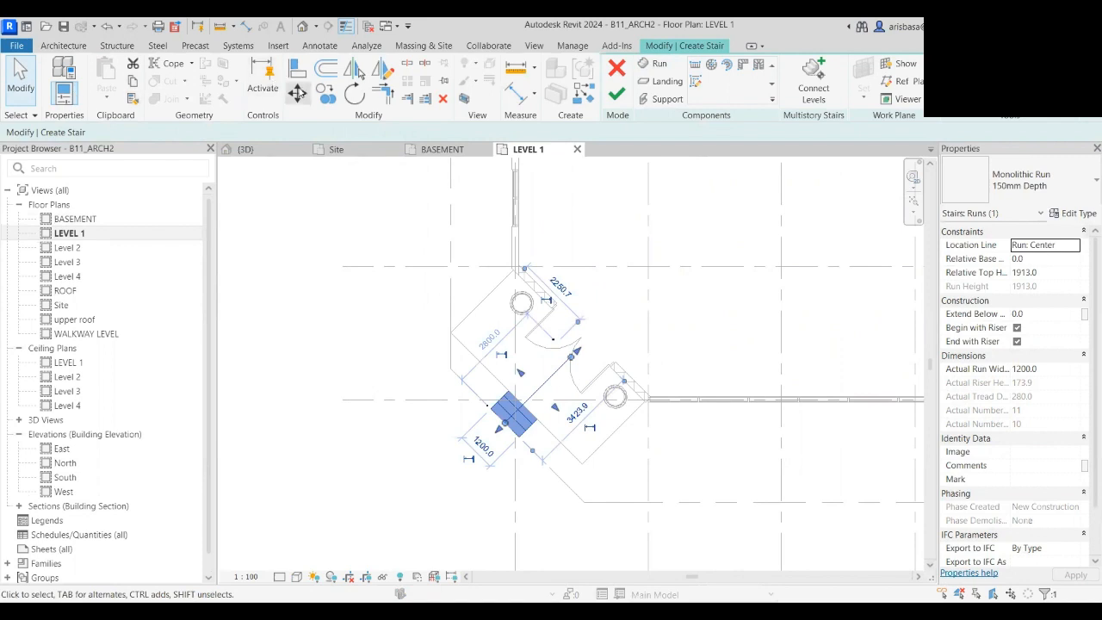
key(Escape)
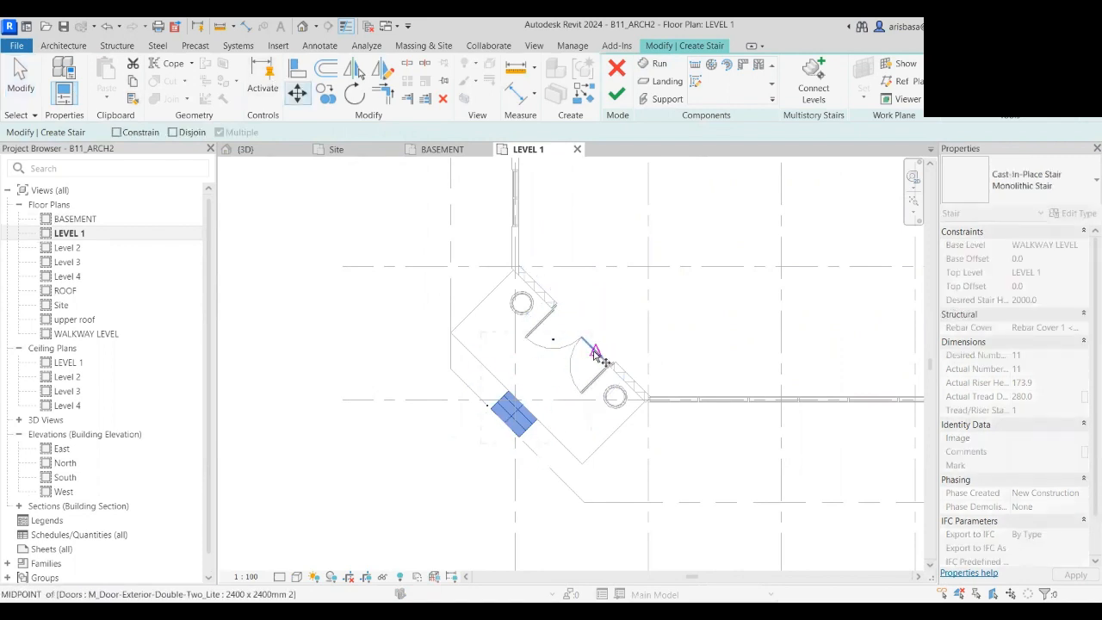
click(596, 353)
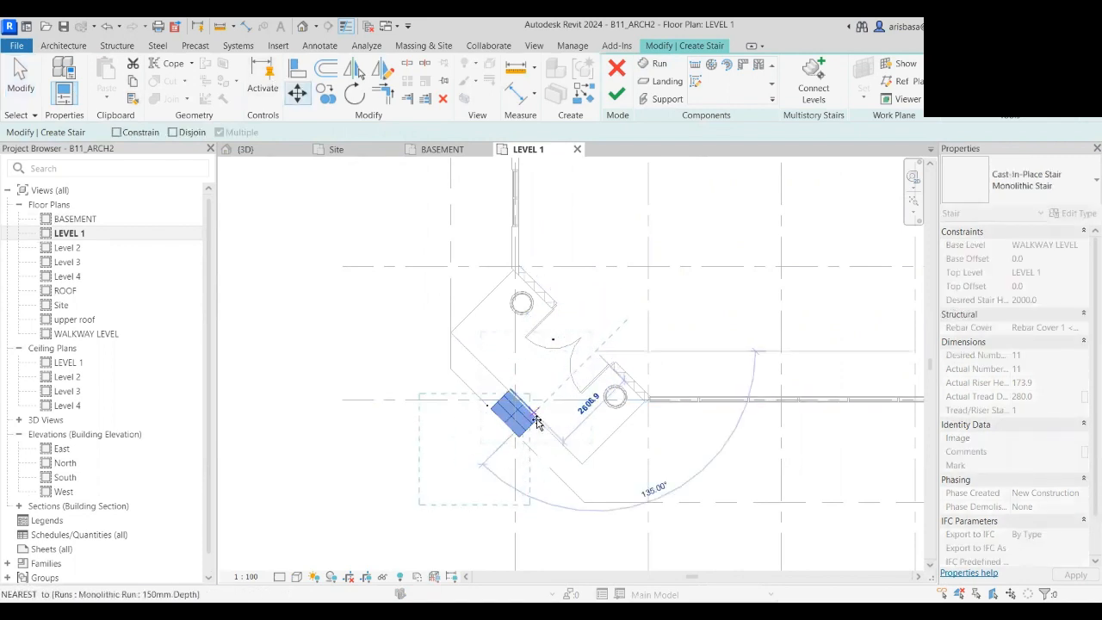
scroll(534, 424, up, 3)
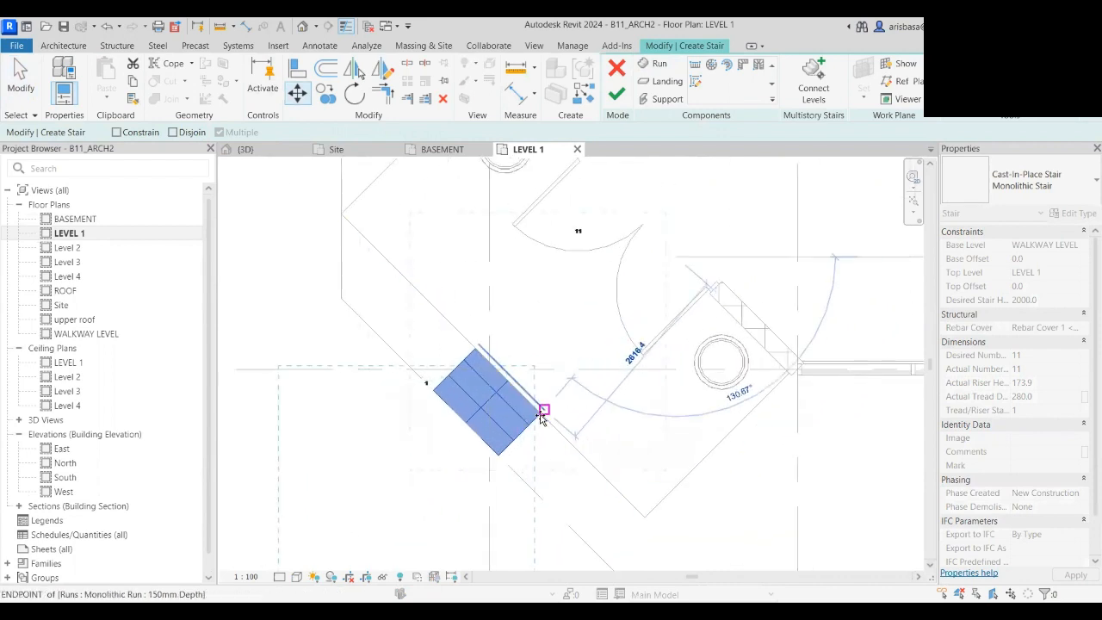
click(536, 423)
scroll(538, 422, down, 3)
middle_drag(531, 423, 527, 390)
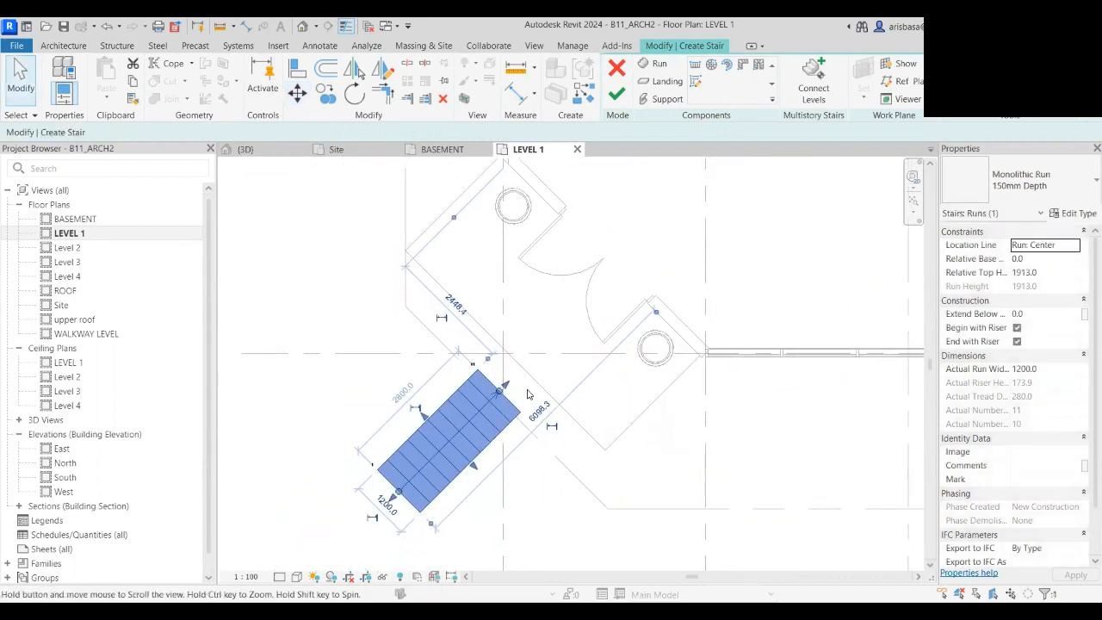
- Move the stair run back by its upper corner so that its top end meets the landing's outer edge
scroll(526, 389, up, 5)
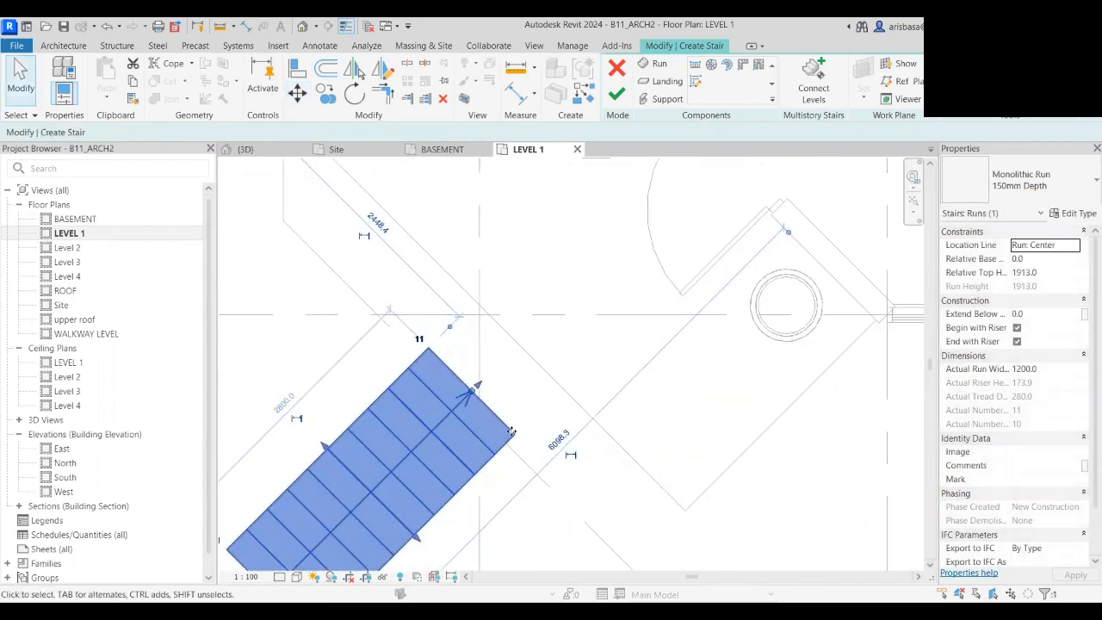
click(297, 92)
click(514, 436)
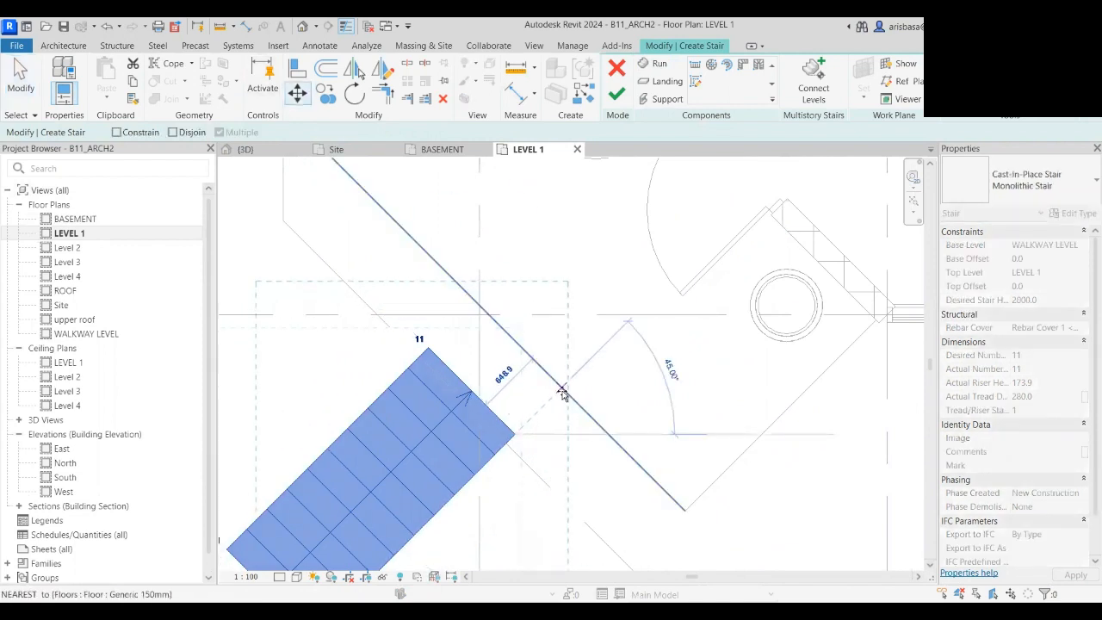
click(561, 390)
scroll(541, 428, down, 3)
middle_drag(546, 434, 520, 369)
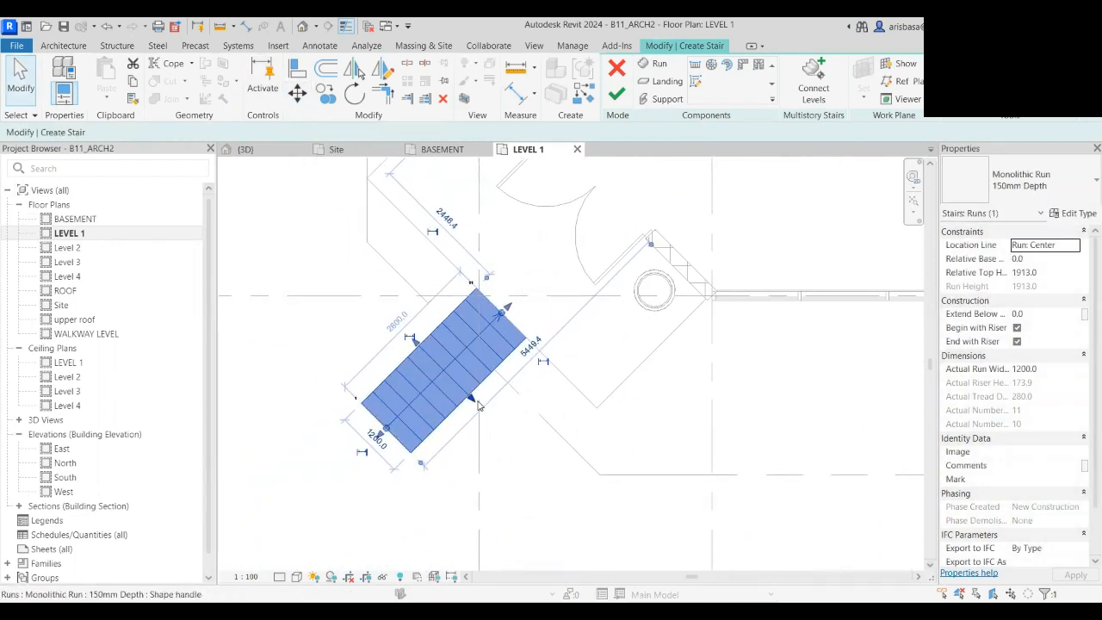
- Widen the stair run on both sides to about 3280 mm and shift it to roughly centre it on the landing
drag(475, 405, 513, 411)
drag(415, 346, 351, 302)
scroll(416, 370, down, 1)
middle_drag(448, 393, 495, 429)
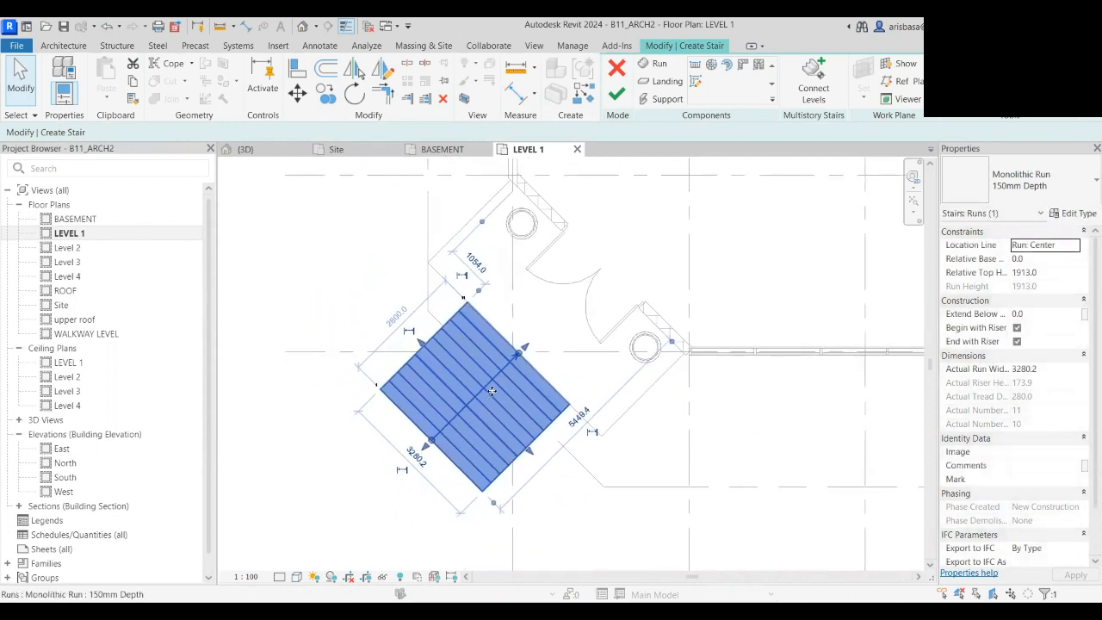
drag(492, 392, 480, 389)
- Align the stair run's top riser edge with the landing's outer edge
scroll(515, 352, up, 4)
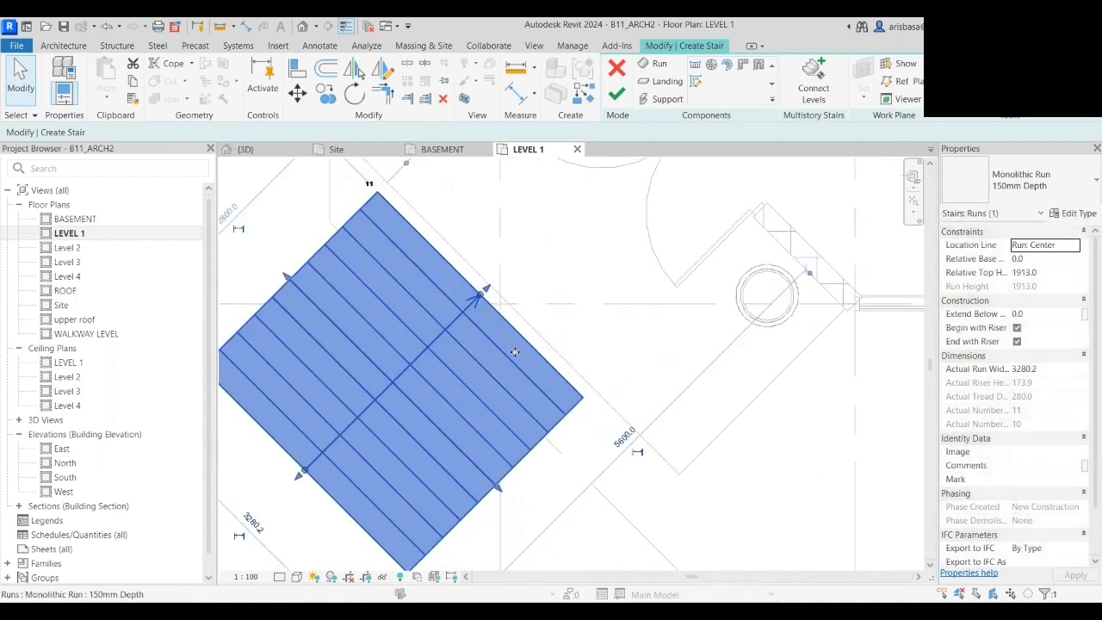
click(297, 69)
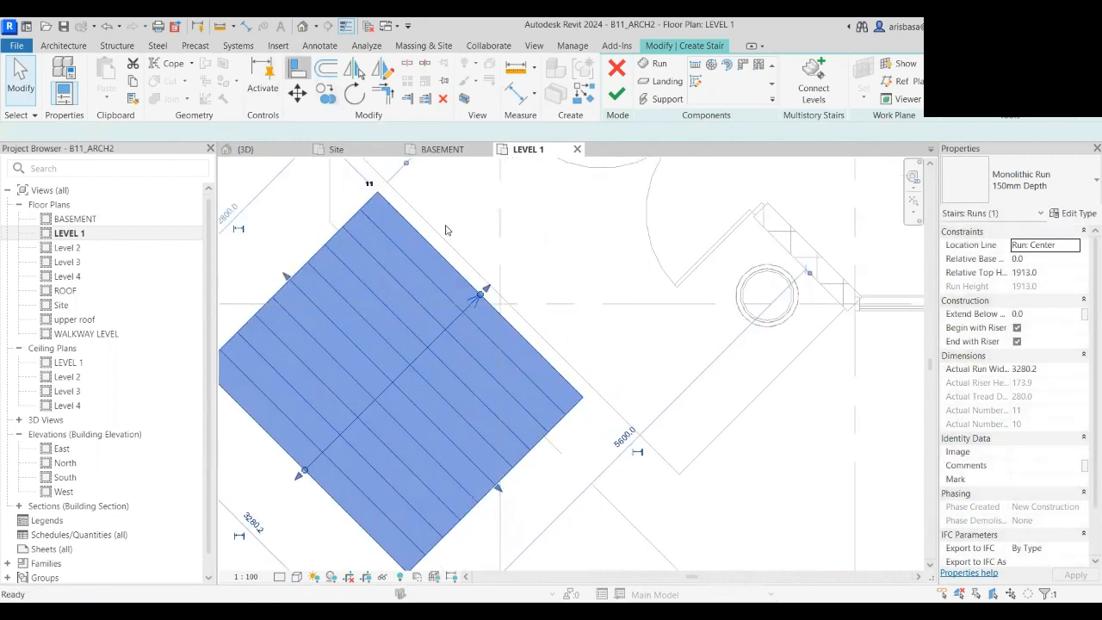
click(465, 268)
scroll(551, 376, down, 3)
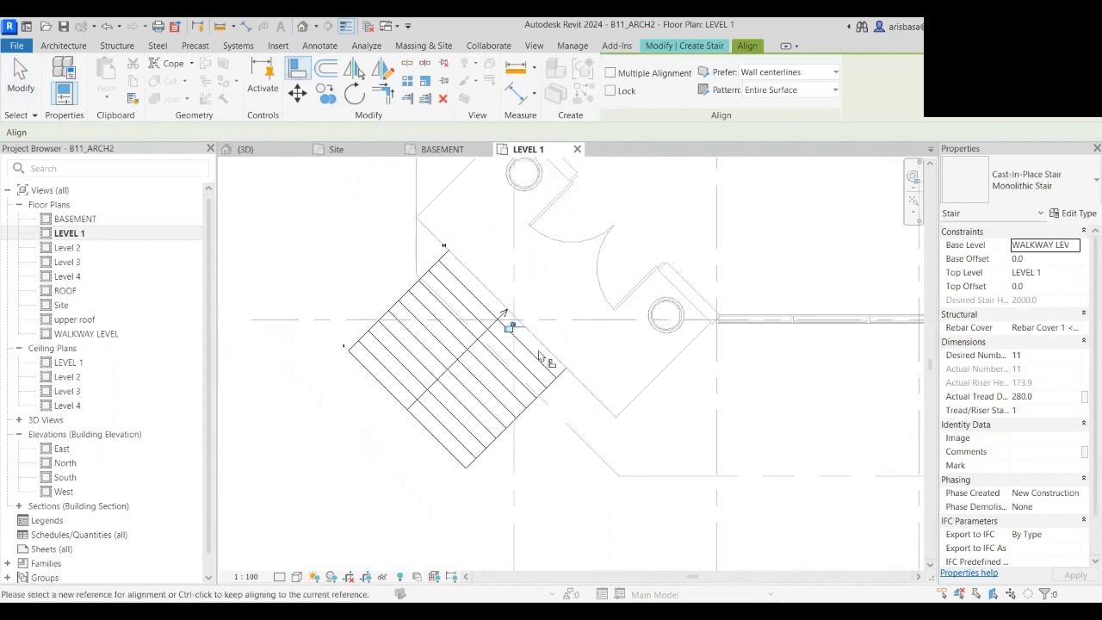
scroll(550, 379, up, 2)
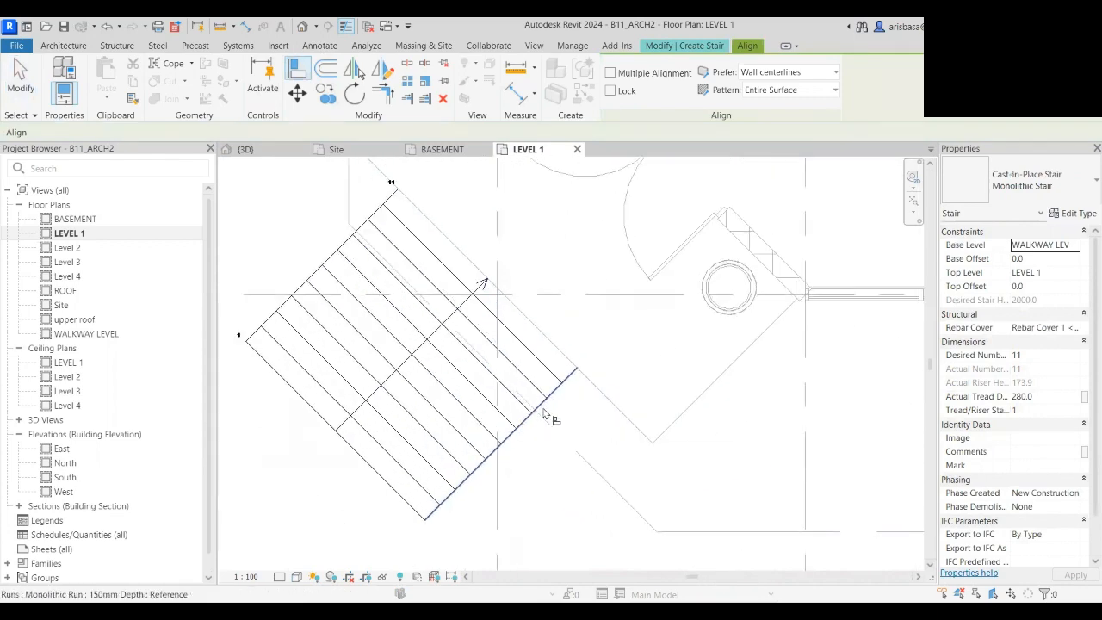
key(Escape)
key(Escape)
- Set the stair run's width to 3000 mm
click(543, 422)
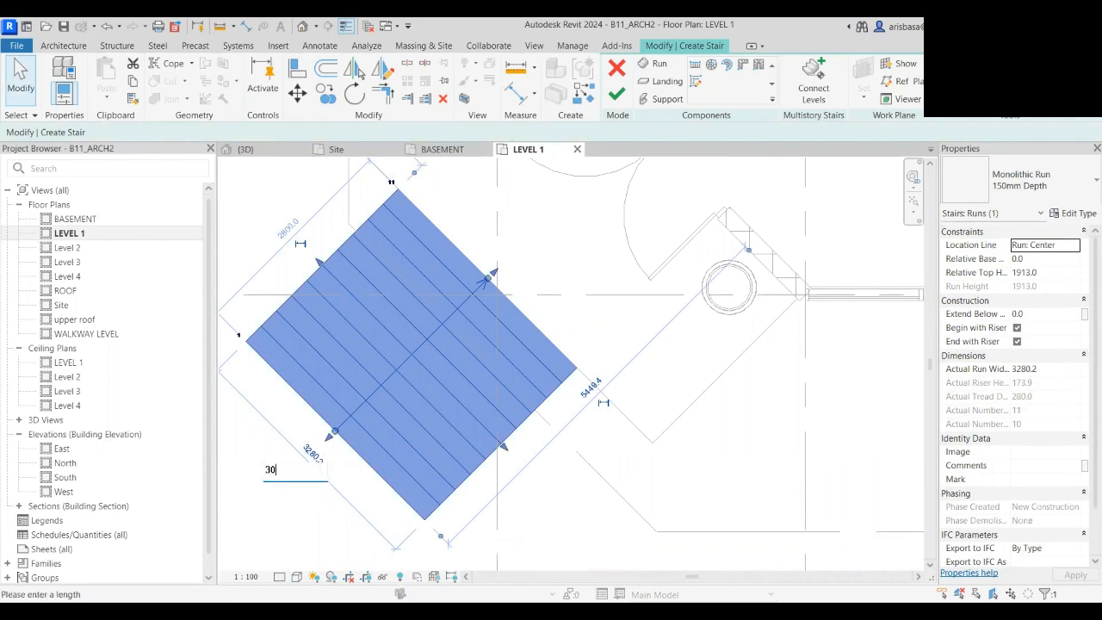
key(Return)
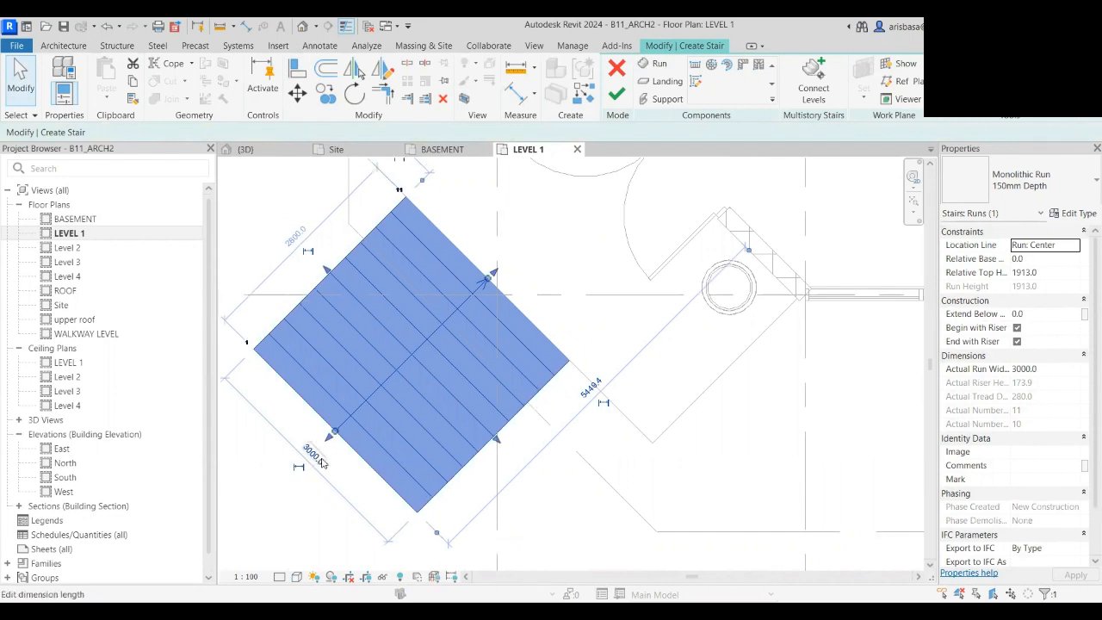
scroll(541, 470, down, 2)
mouse_move(543, 486)
middle_down()
mouse_move(534, 502)
mouse_move(528, 489)
middle_up()
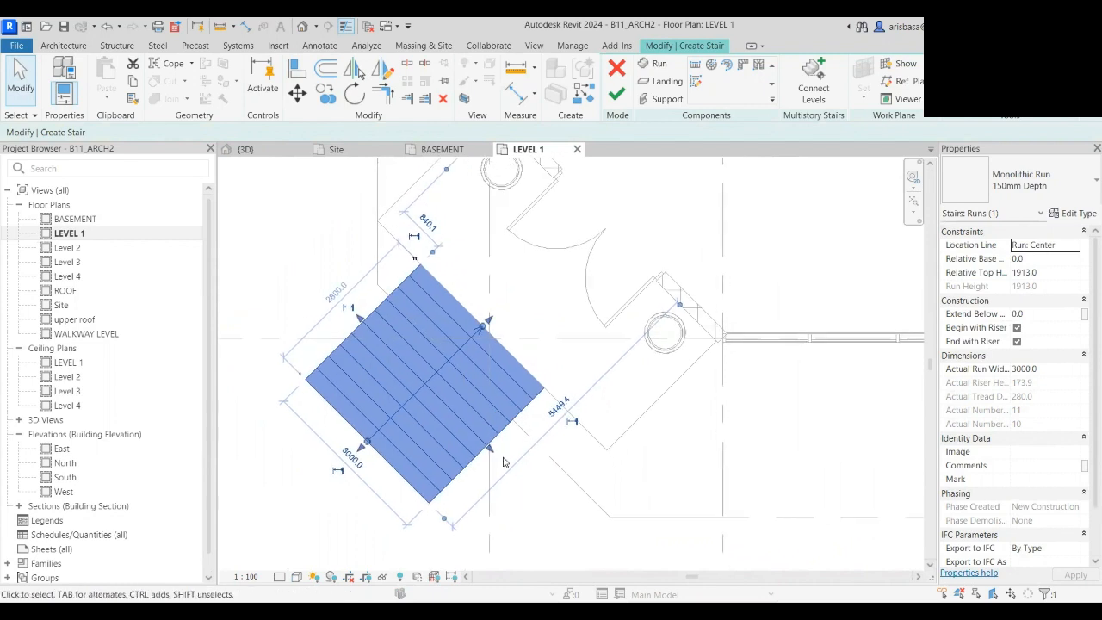
- Slide the stair run along the landing edge until it sits 1000 mm from the landing's upper corner
scroll(505, 453, up, 1)
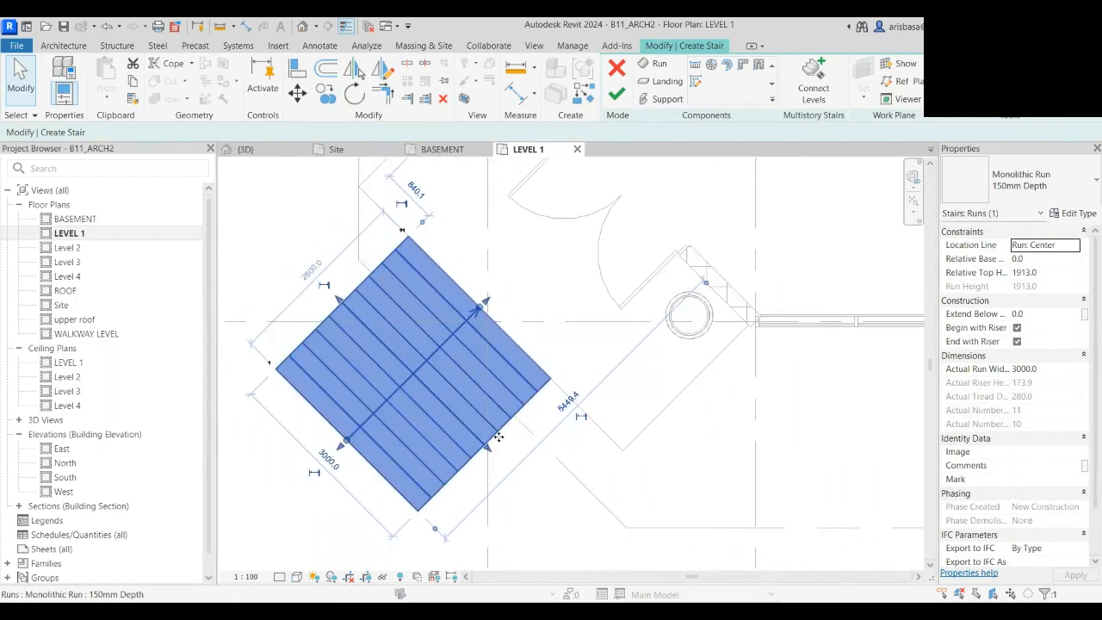
mouse_move(518, 452)
mouse_down()
mouse_move(511, 445)
mouse_move(517, 451)
mouse_up()
scroll(579, 446, down, 1)
middle_drag(584, 457, 560, 488)
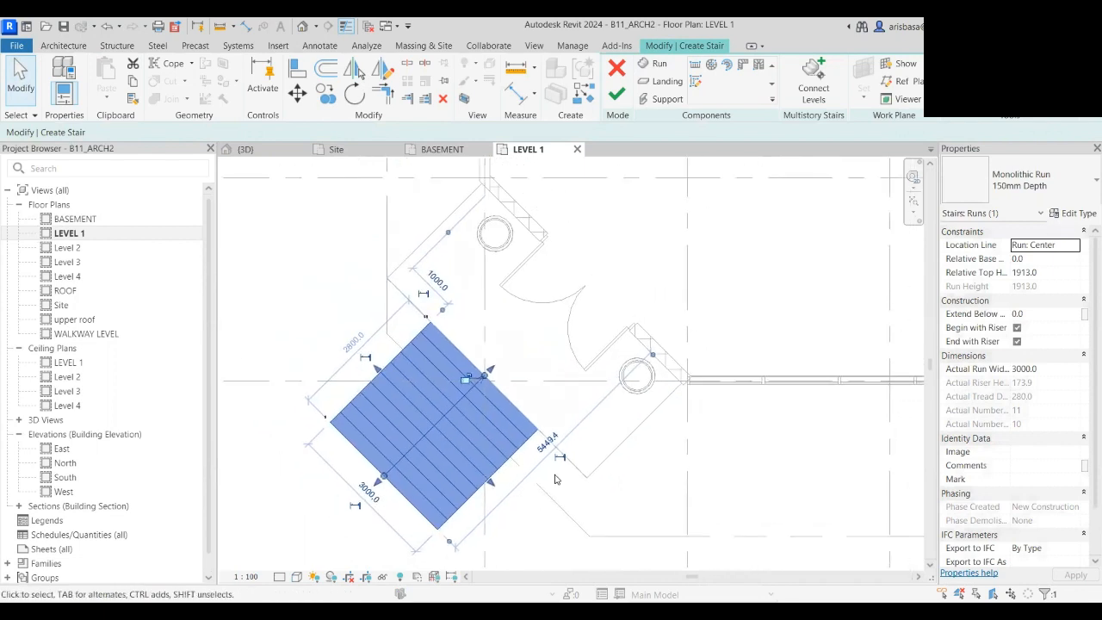
click(557, 479)
- Align the stair run's centreline with the centre of the entrance double door
click(296, 69)
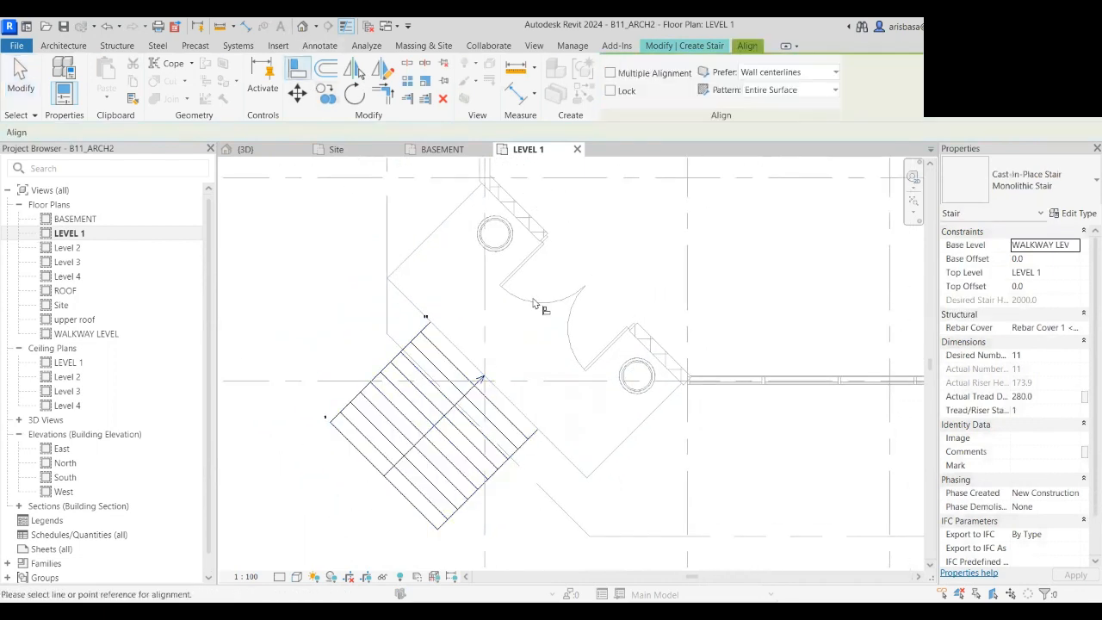
click(576, 298)
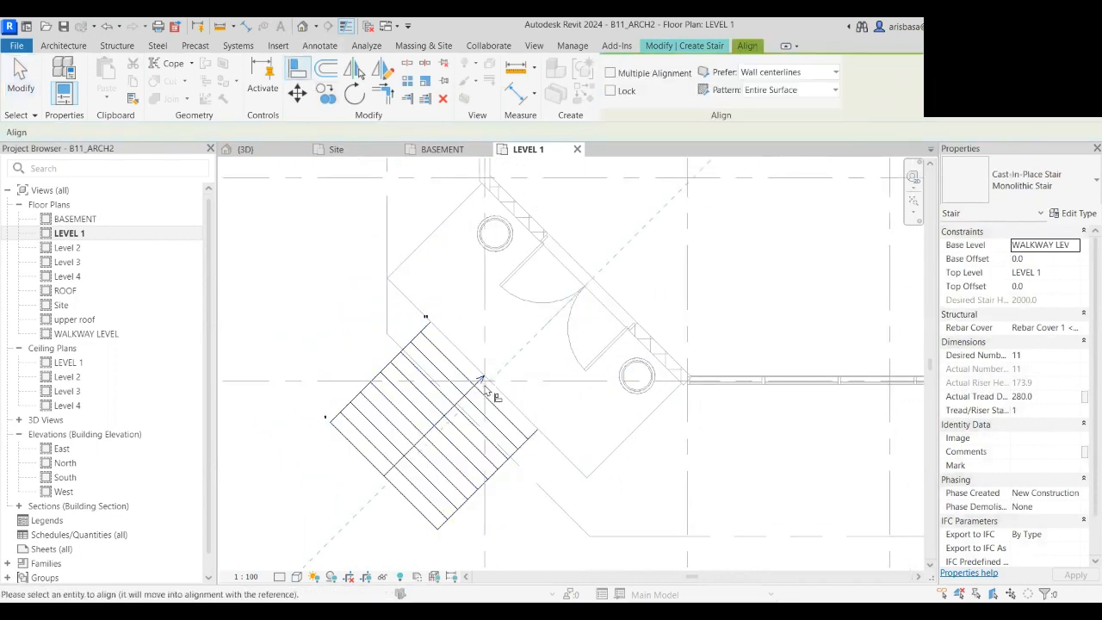
click(461, 410)
scroll(505, 401, down, 3)
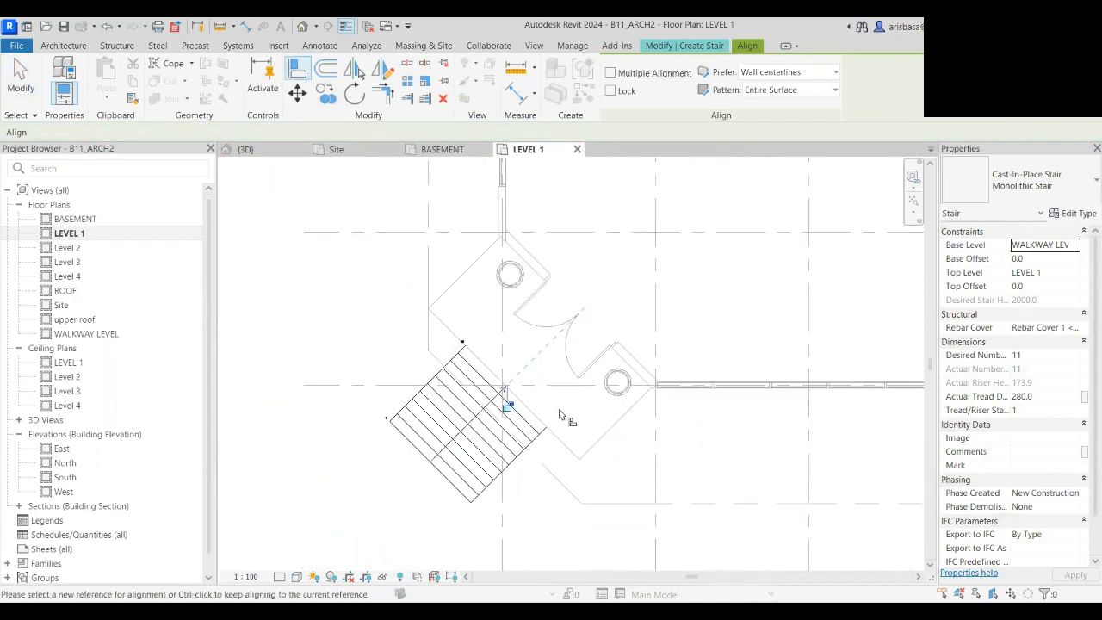
key(Escape)
key(Escape)
- Finish the entrance stair and inspect its junction with the landing in the 3D view
scroll(497, 393, down, 3)
middle_drag(502, 414, 490, 447)
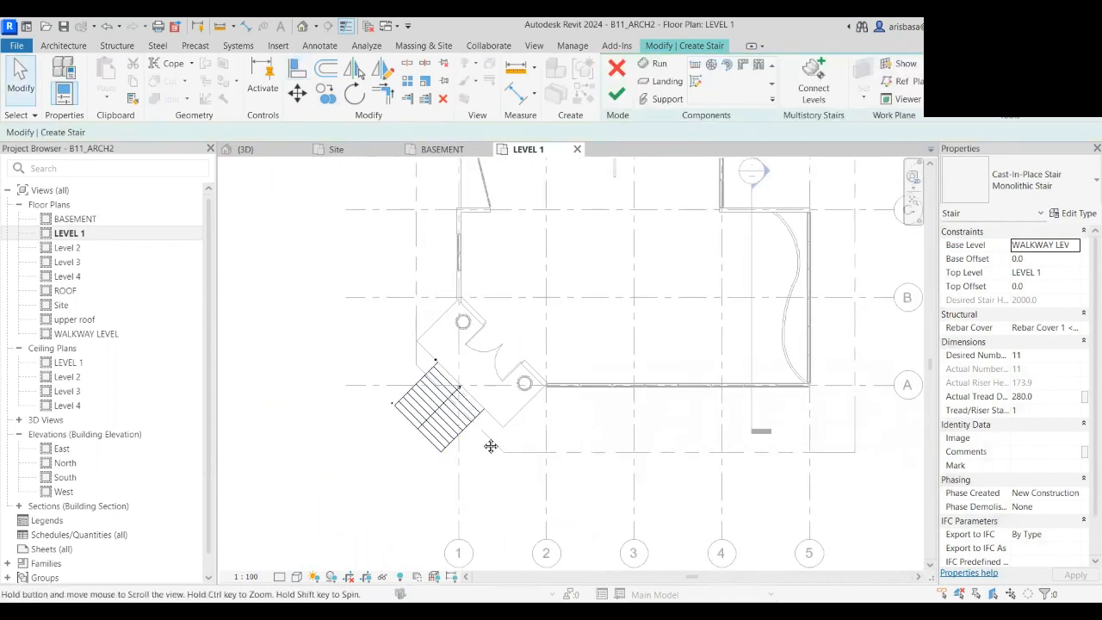
scroll(480, 441, up, 3)
click(617, 93)
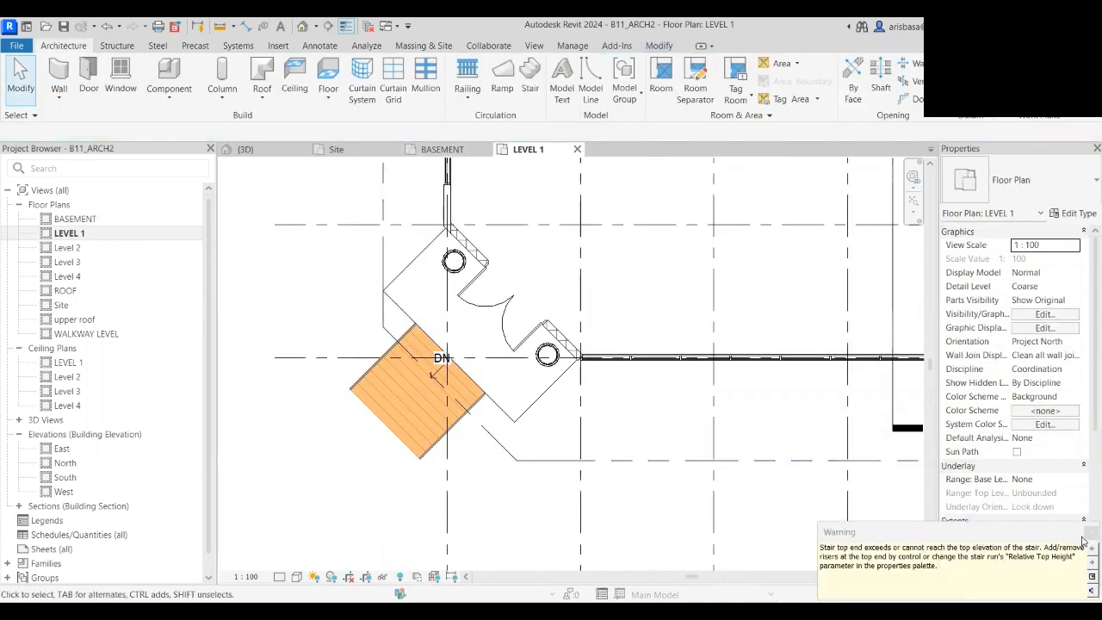
click(258, 150)
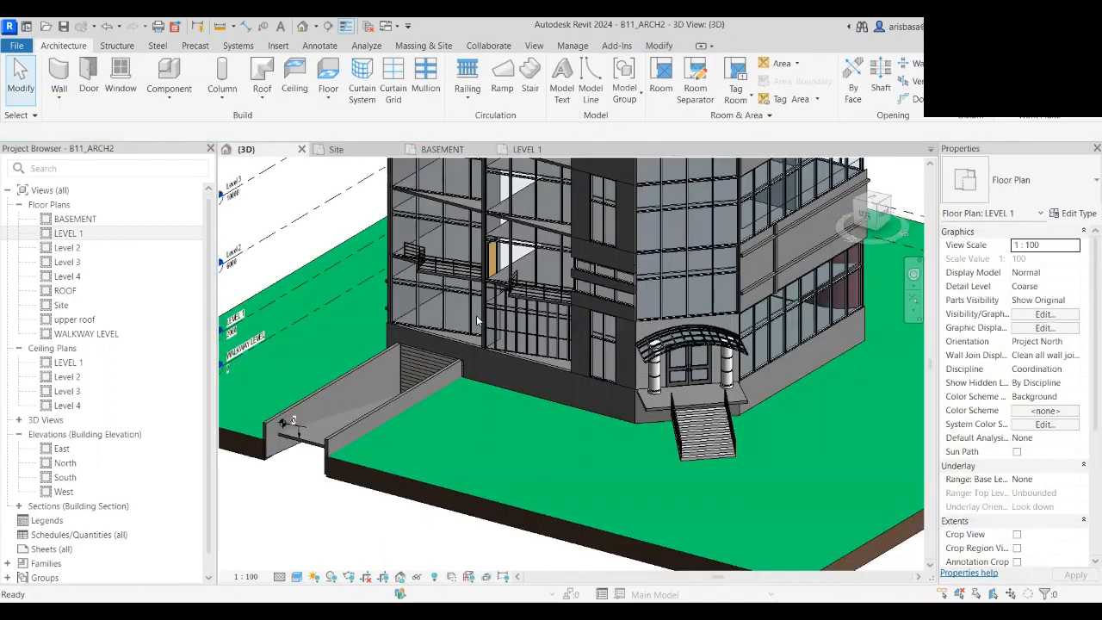
scroll(671, 434, up, 1)
scroll(689, 422, up, 2)
shift+middle_drag(699, 435, 606, 411)
scroll(280, 409, up, 4)
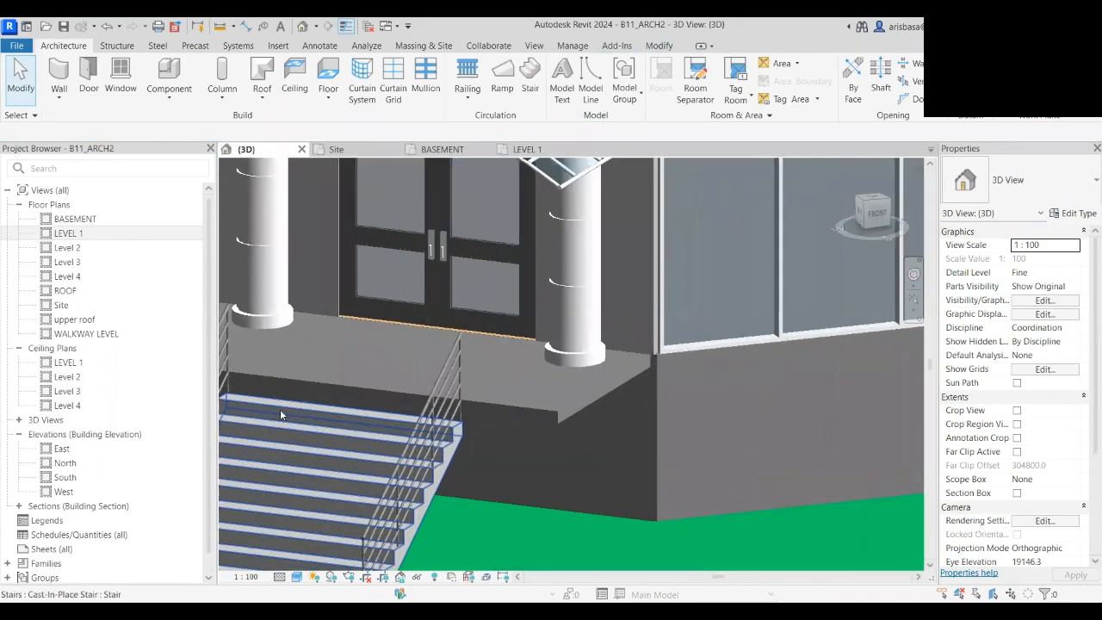
- Examine the finished entrance stair, its railings and the surrounding site from several angles in the 3D view
middle_drag(480, 406, 534, 462)
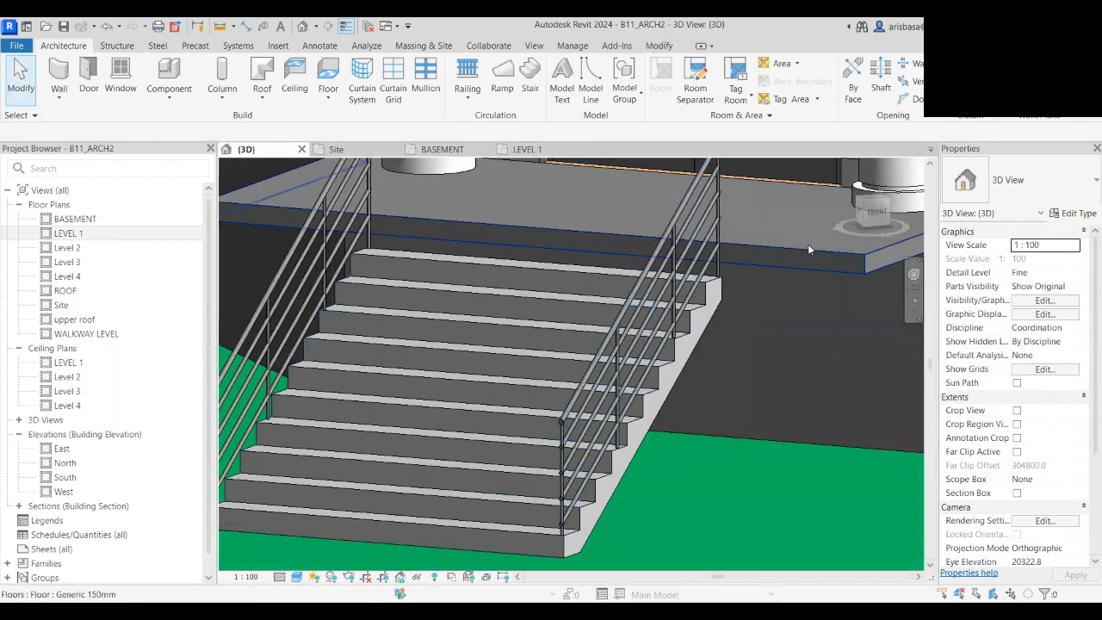
scroll(720, 279, up, 2)
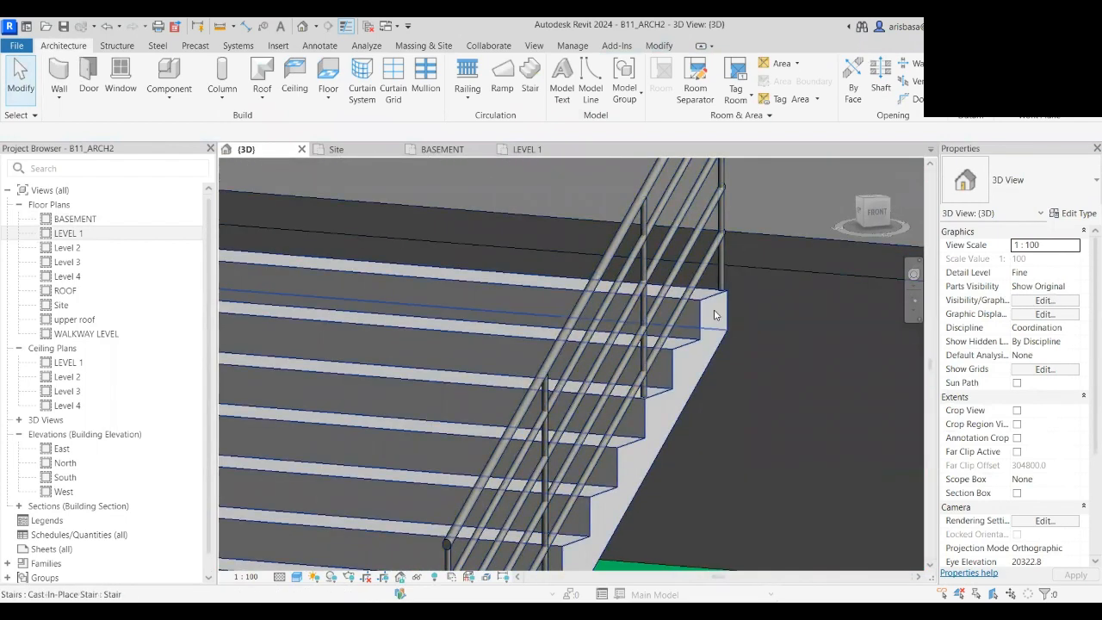
click(714, 315)
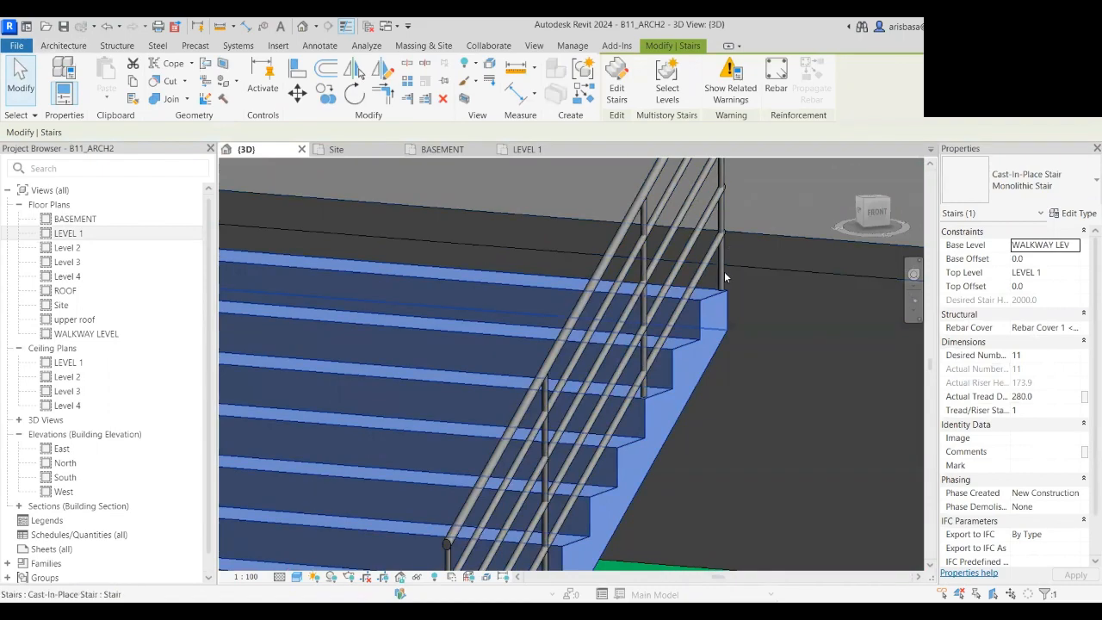
scroll(732, 271, down, 5)
shift+middle_drag(748, 318, 578, 397)
scroll(574, 337, down, 2)
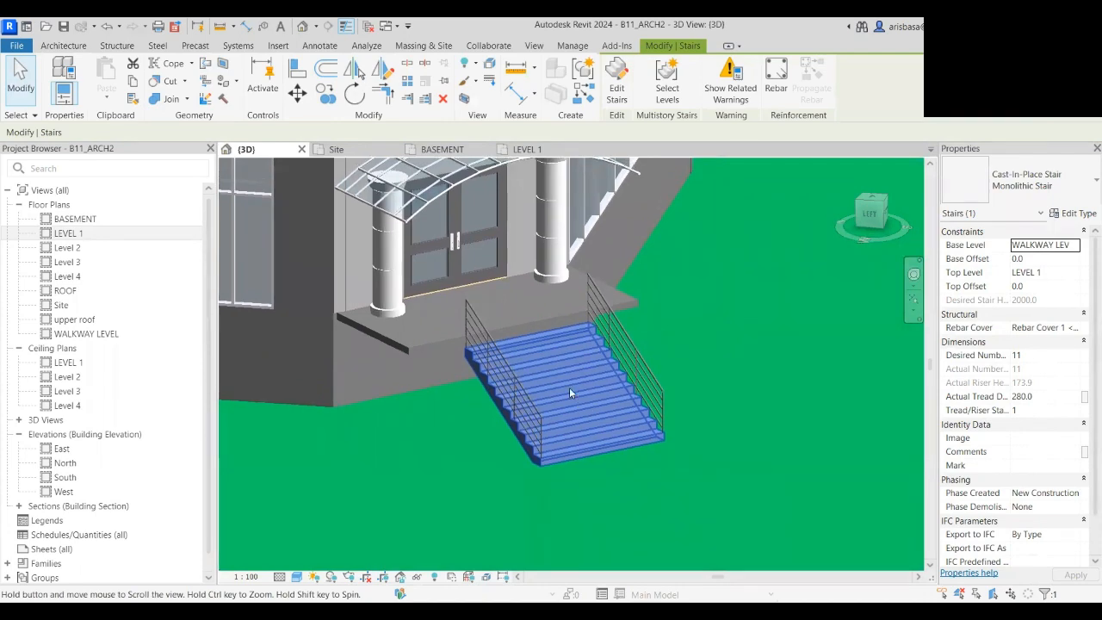
scroll(569, 394, down, 3)
shift+middle_drag(568, 285, 650, 343)
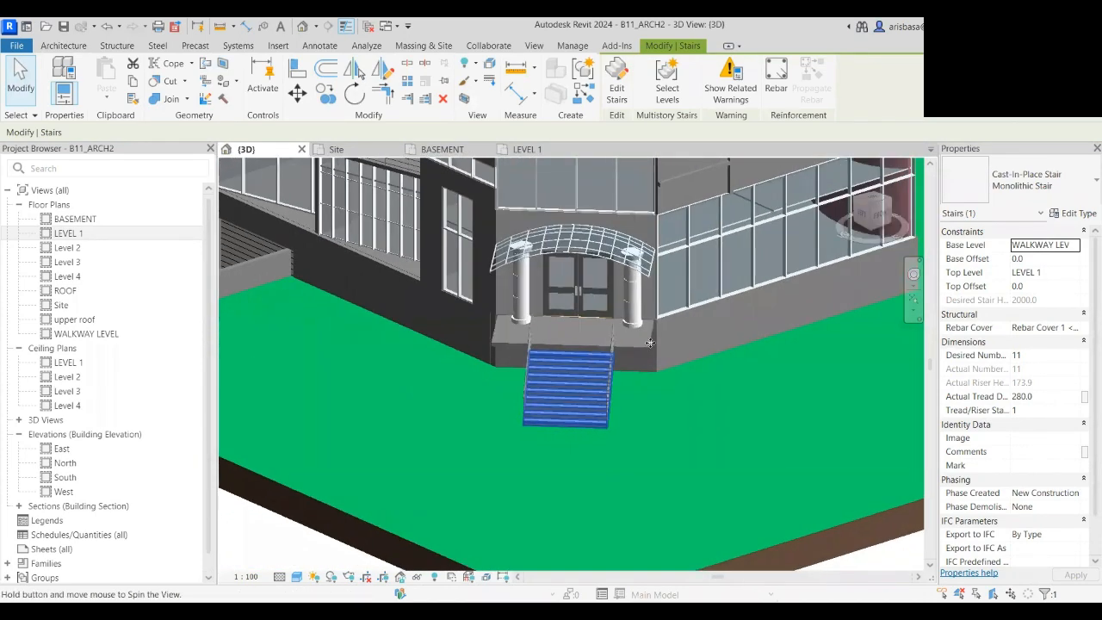
shift+middle_drag(577, 338, 433, 416)
scroll(622, 388, down, 2)
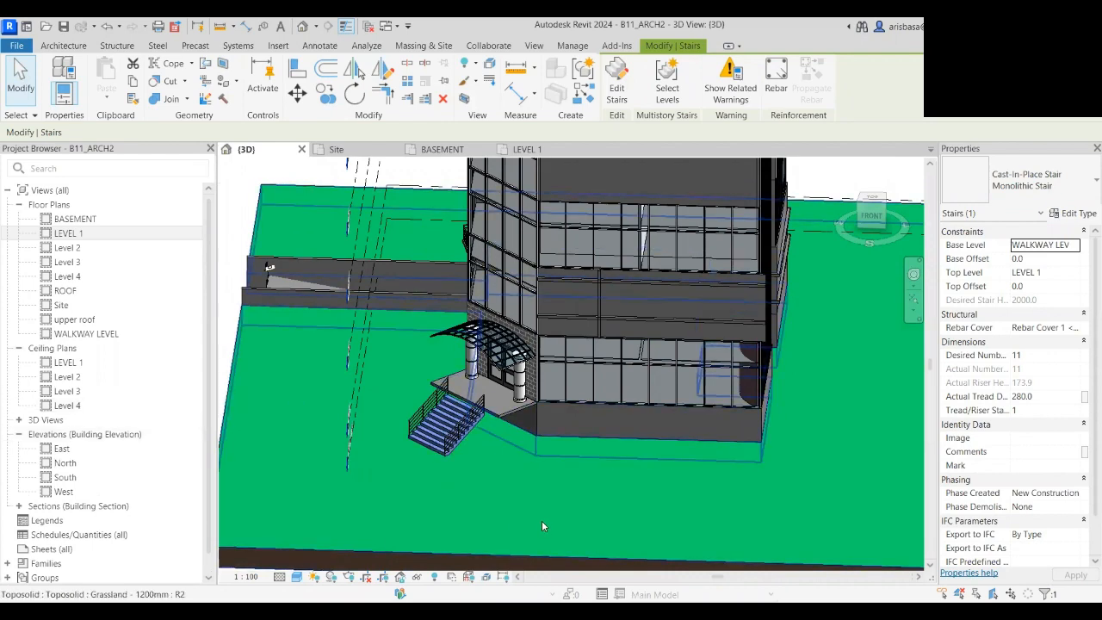
middle_drag(615, 499, 539, 381)
shift+middle_drag(626, 394, 606, 420)
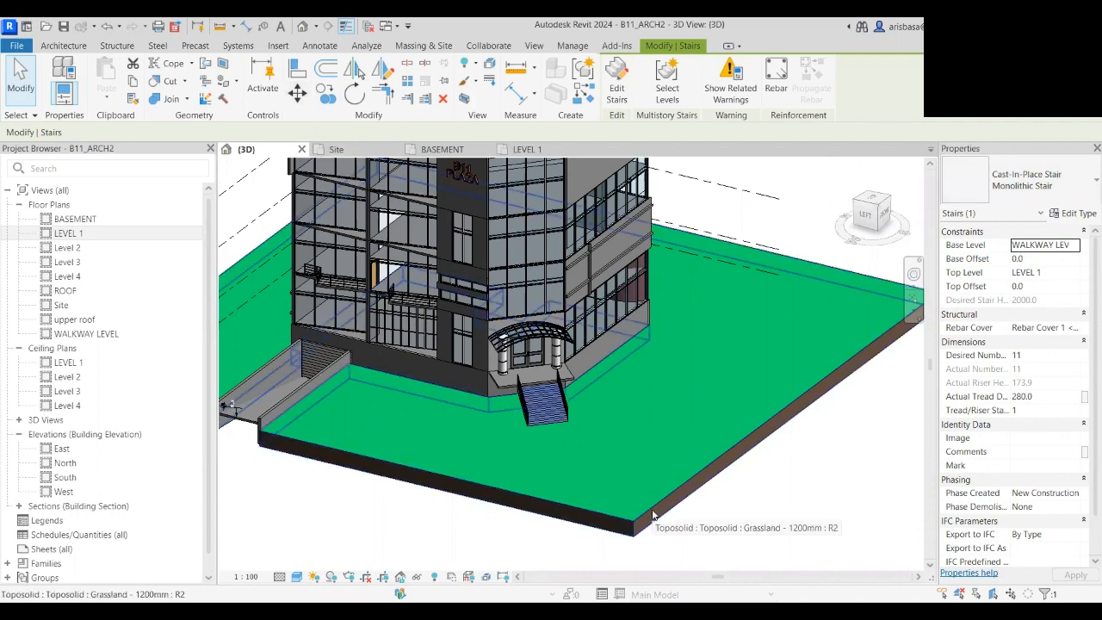
- Open the LEVEL 1 floor plan and check the properties of the freestanding interior brick partition wall
double_click(74, 233)
scroll(655, 319, down, 5)
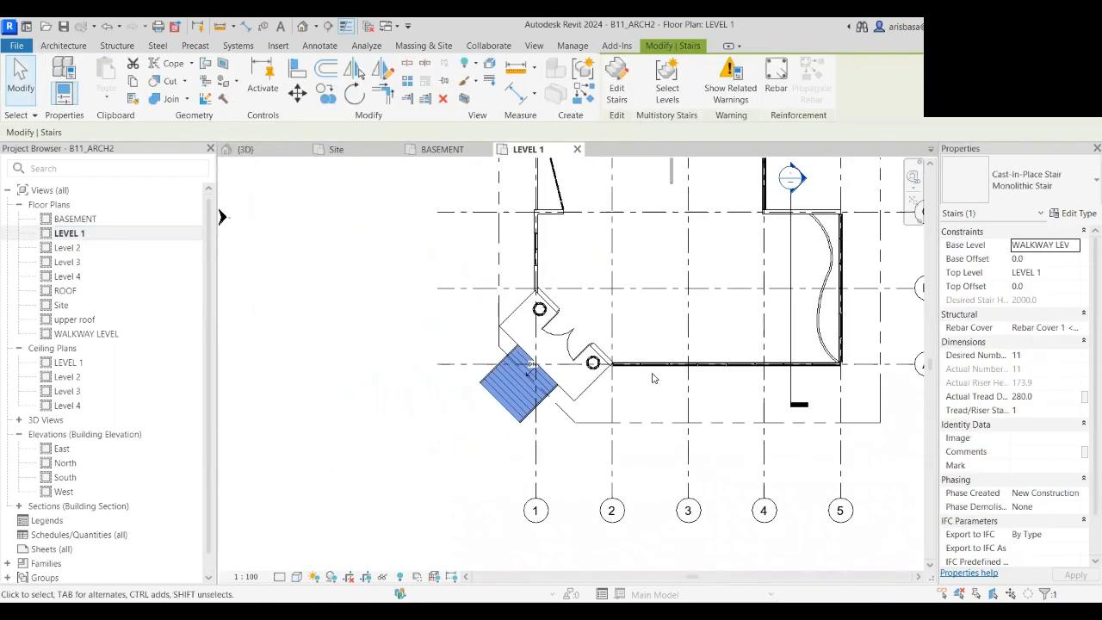
scroll(602, 302, up, 5)
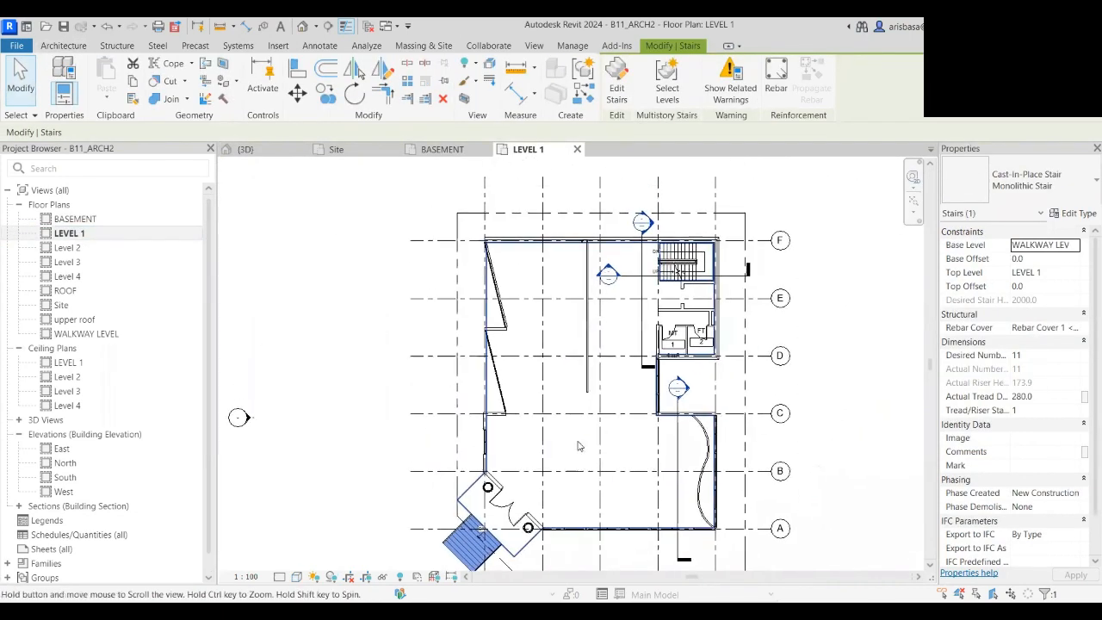
click(596, 315)
scroll(601, 362, down, 5)
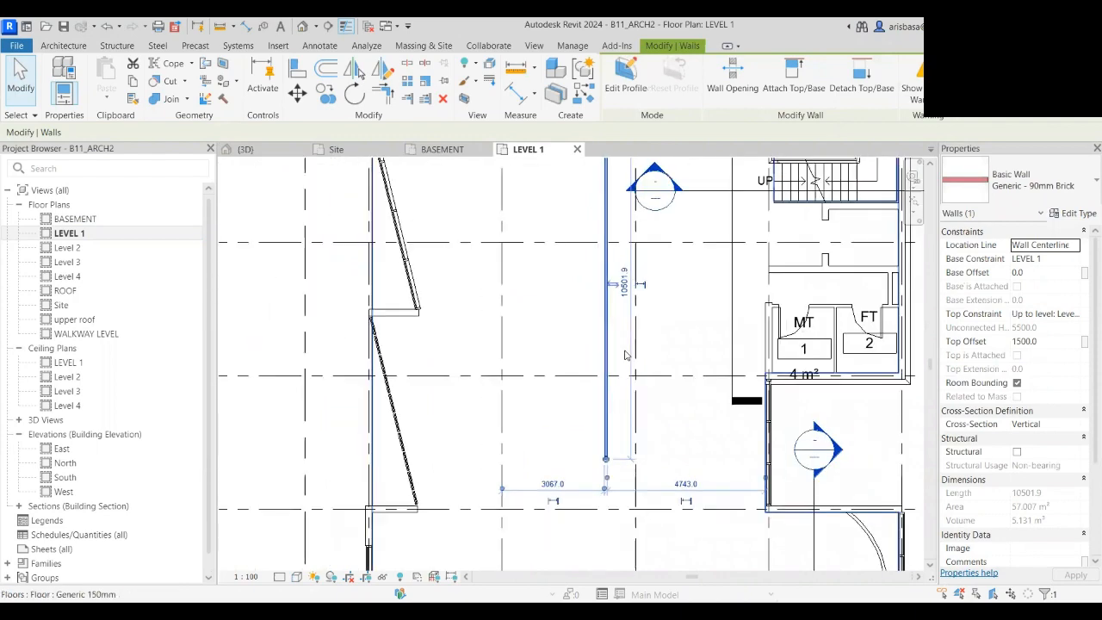
key(Escape)
scroll(517, 344, down, 3)
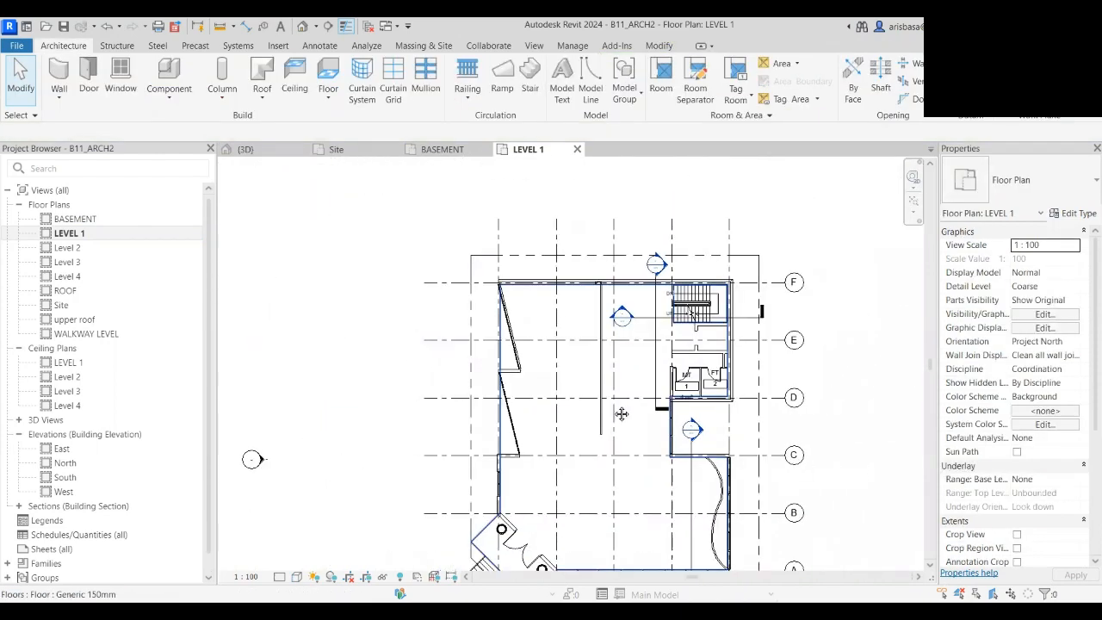
- Place a perspective camera just inside the LEVEL 1 entrance doors, aimed across the interior towards the staircase near gridline F
click(315, 28)
click(332, 57)
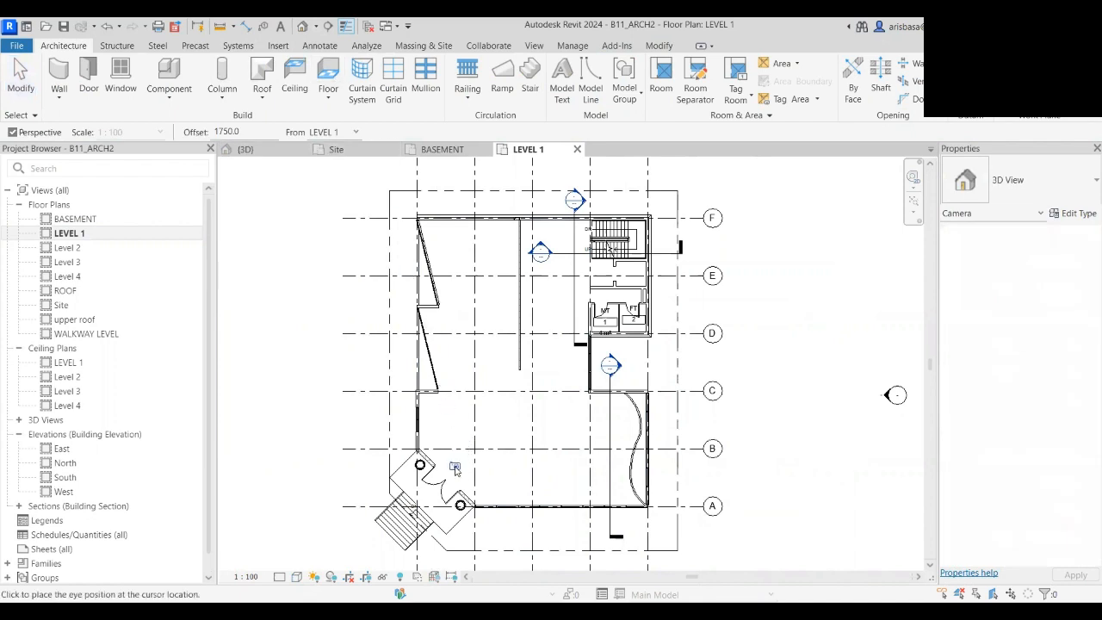
click(455, 467)
click(603, 241)
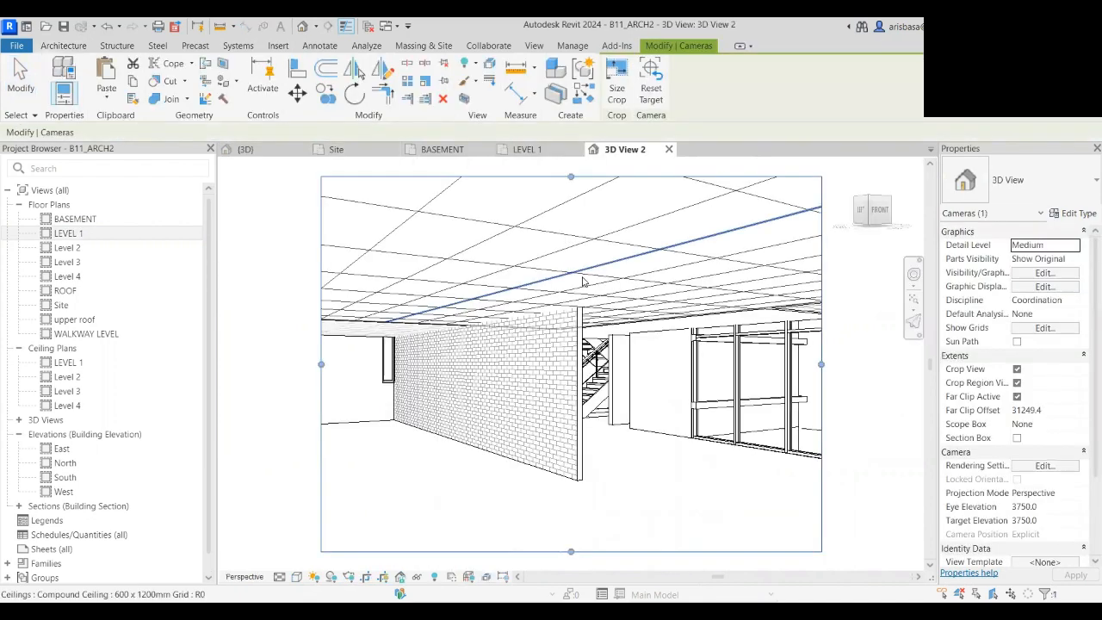
- Constrain the top of the interior 90 mm brick partition wall to Level 2 with a top offset of 0.0
click(573, 372)
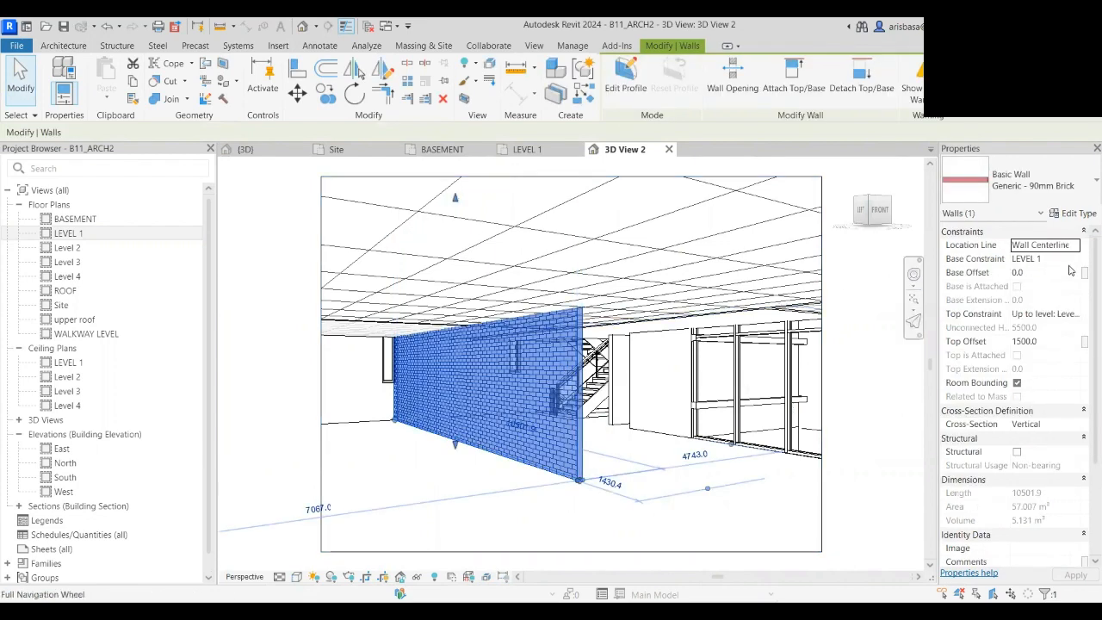
click(1081, 317)
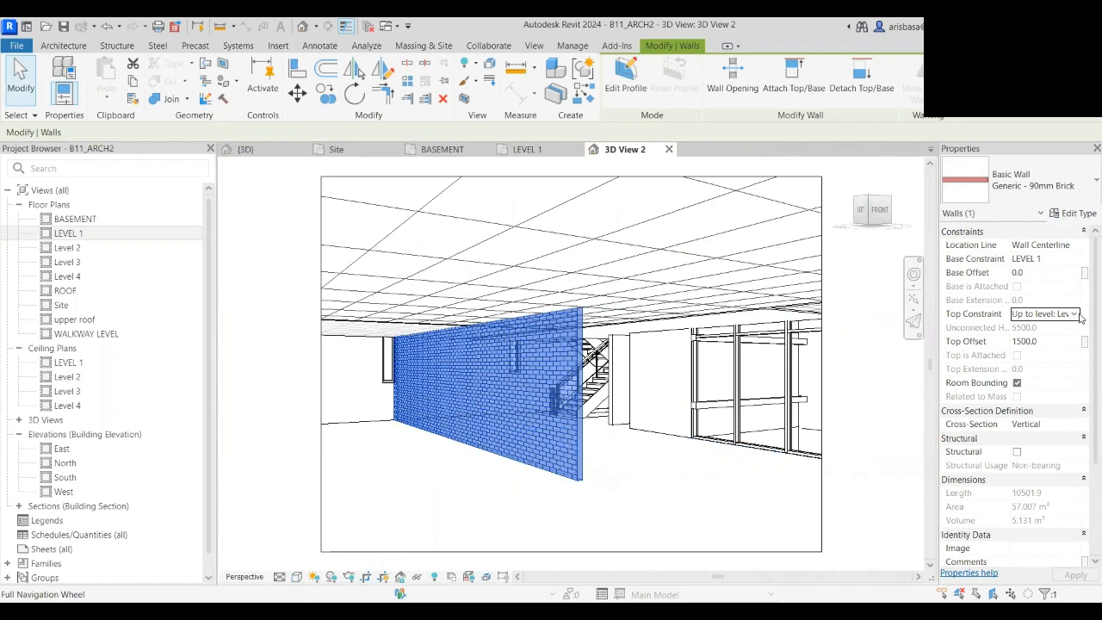
click(1074, 314)
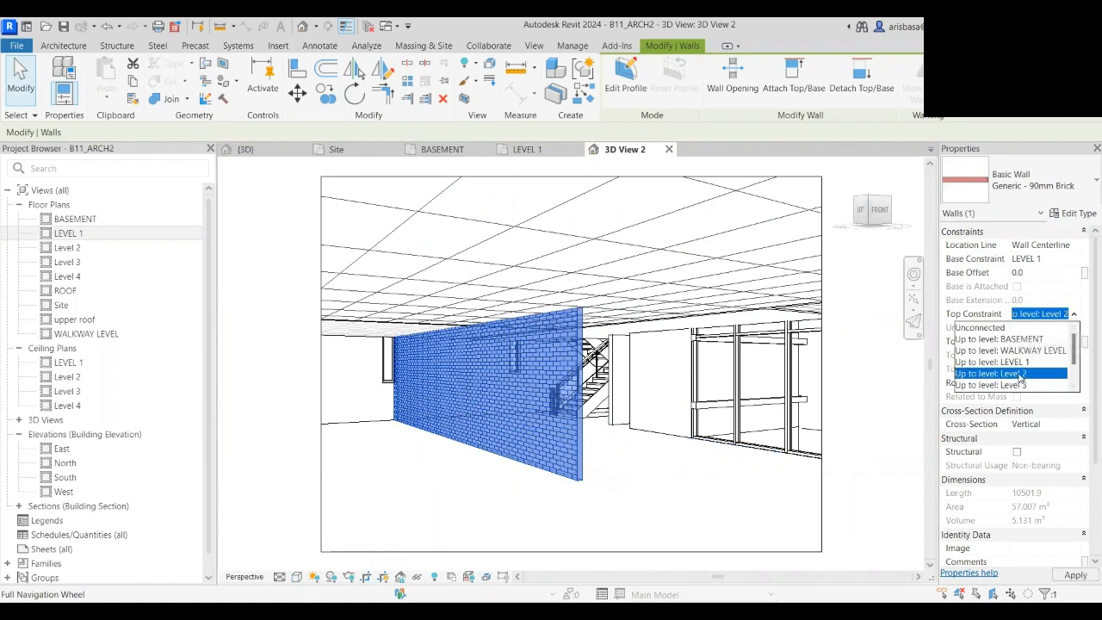
click(474, 349)
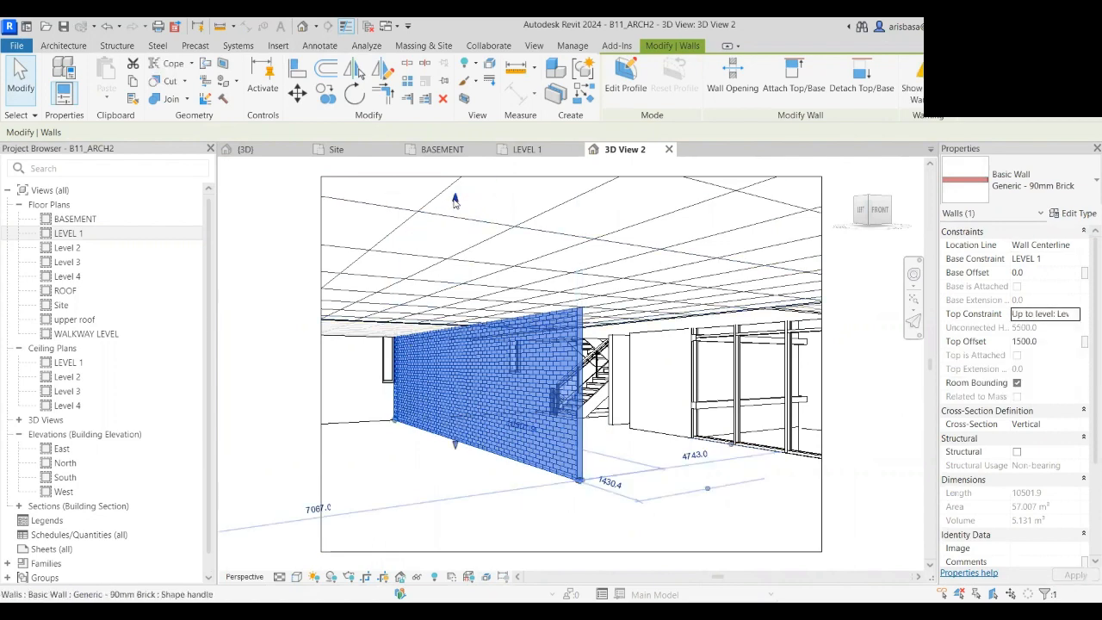
click(1051, 346)
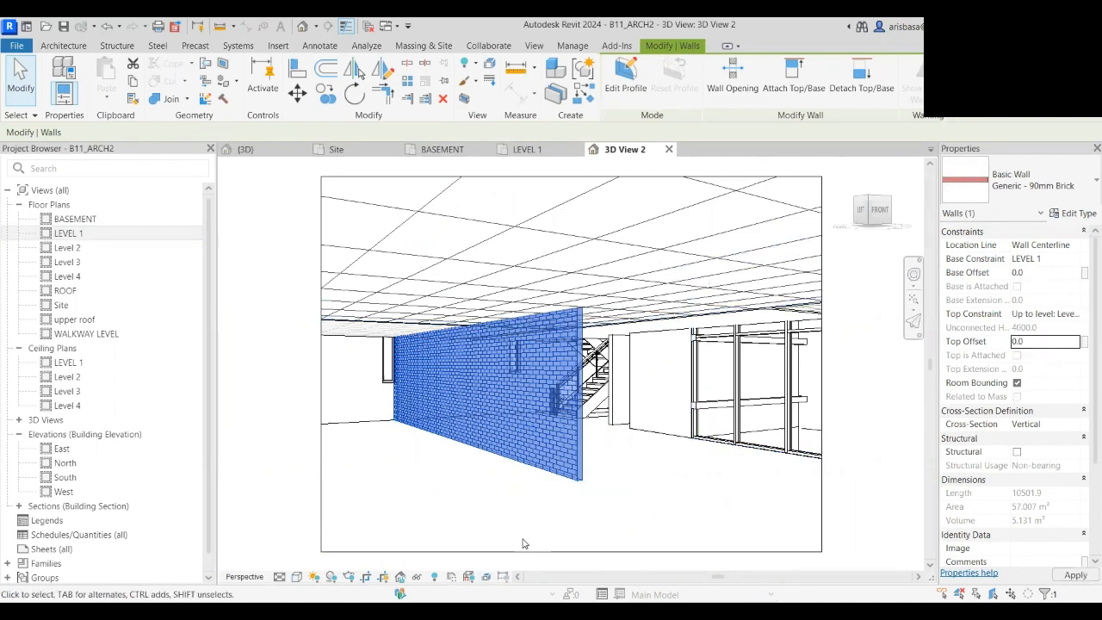
click(451, 499)
scroll(527, 354, down, 1)
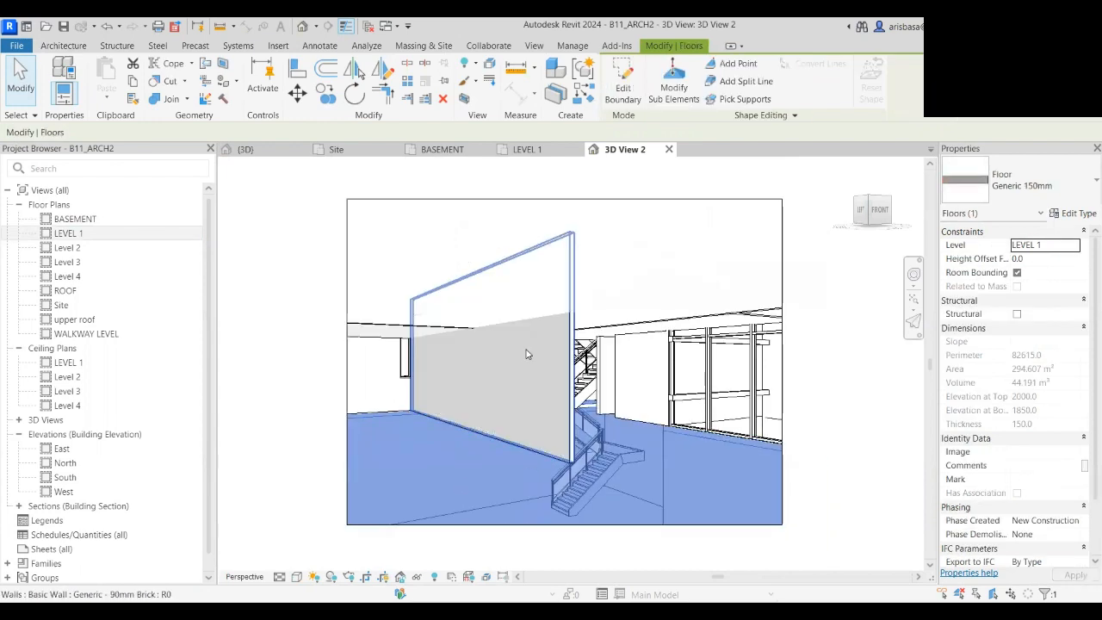
scroll(527, 354, down, 3)
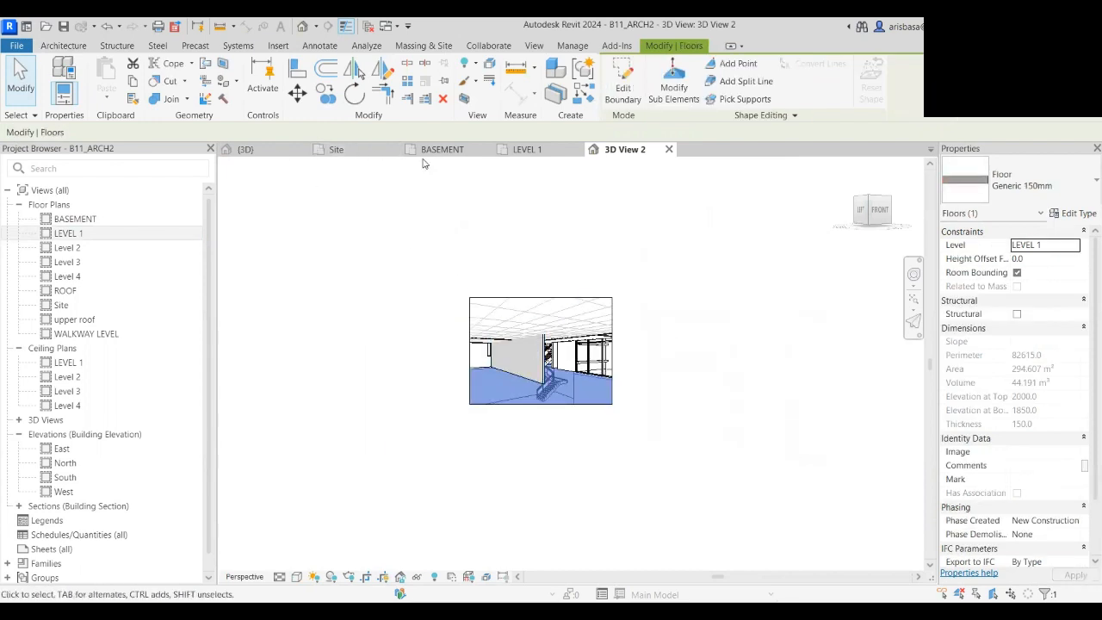
- Cut a building section across the full width of the LEVEL 1 plan between gridlines D and E, and open its view
click(528, 149)
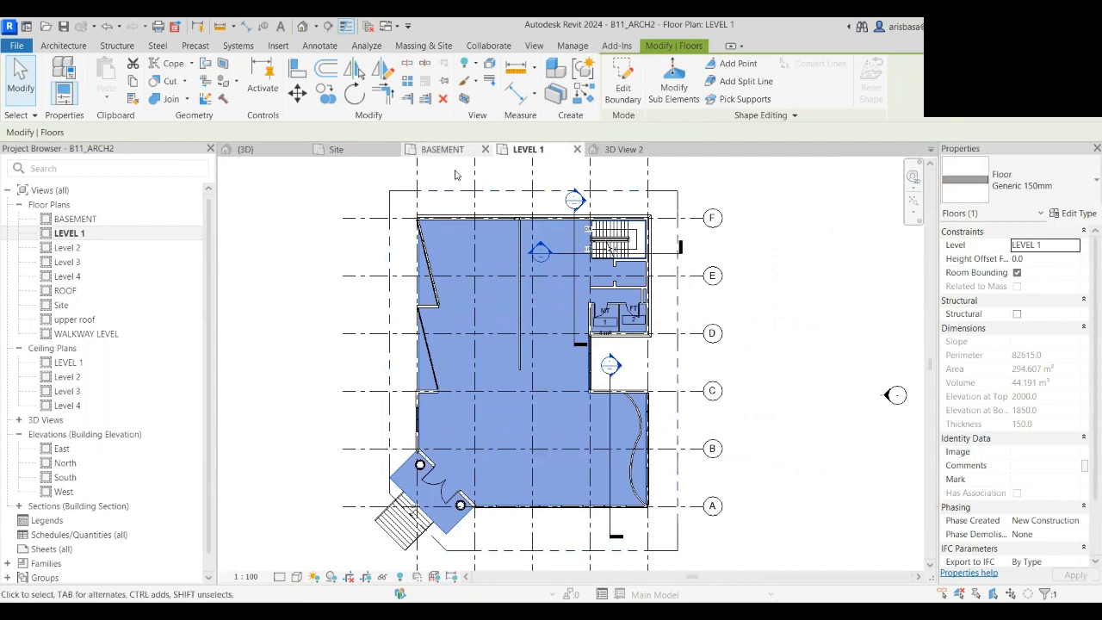
click(327, 28)
click(376, 322)
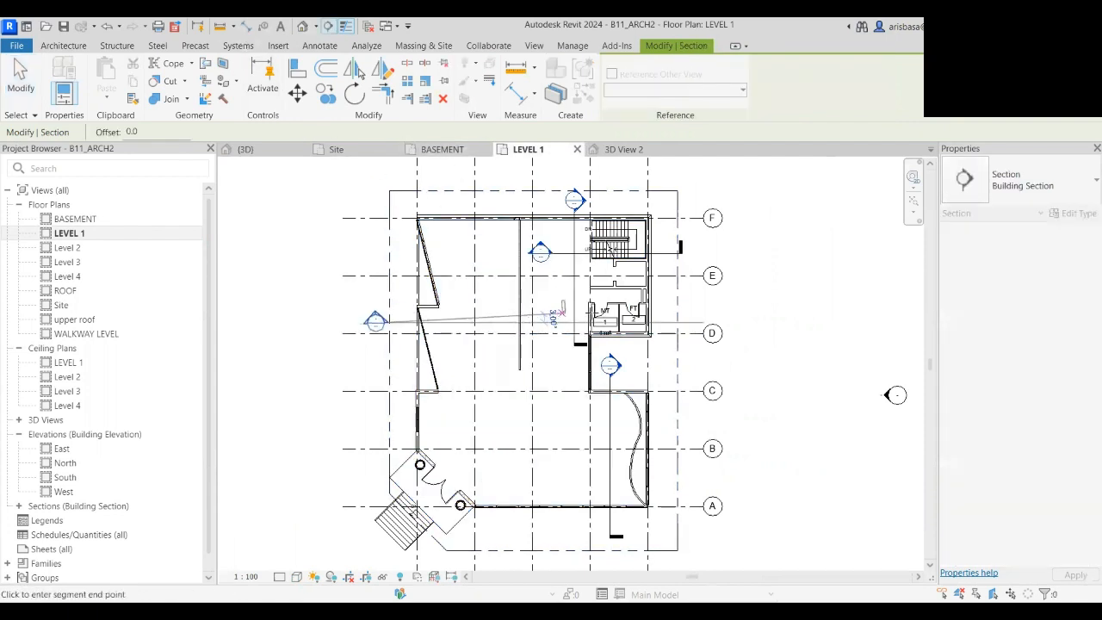
click(730, 323)
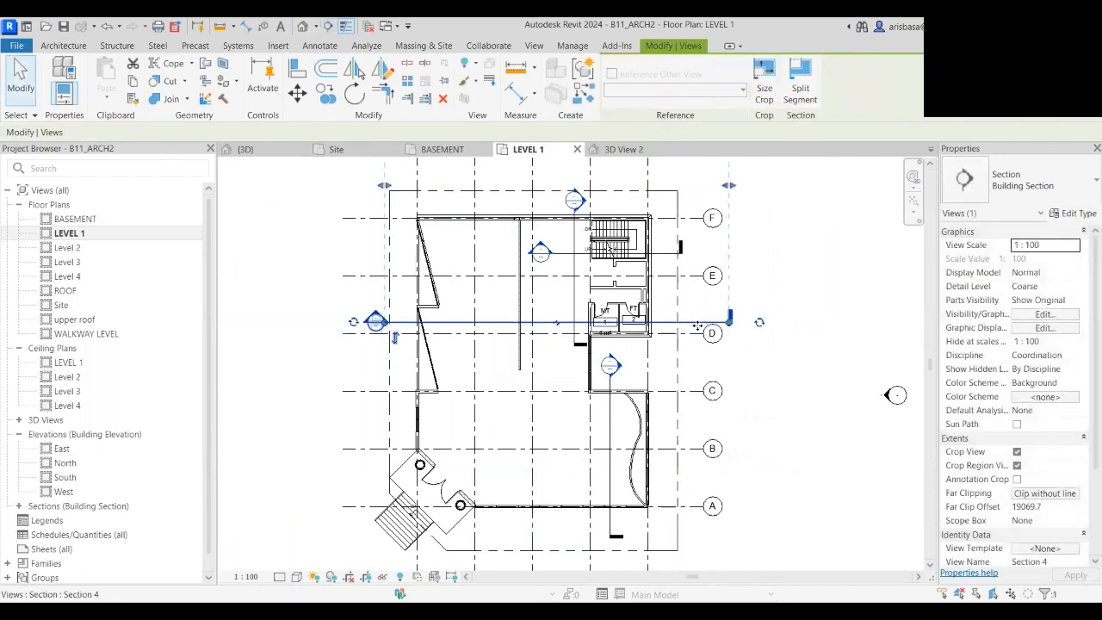
right_click(725, 260)
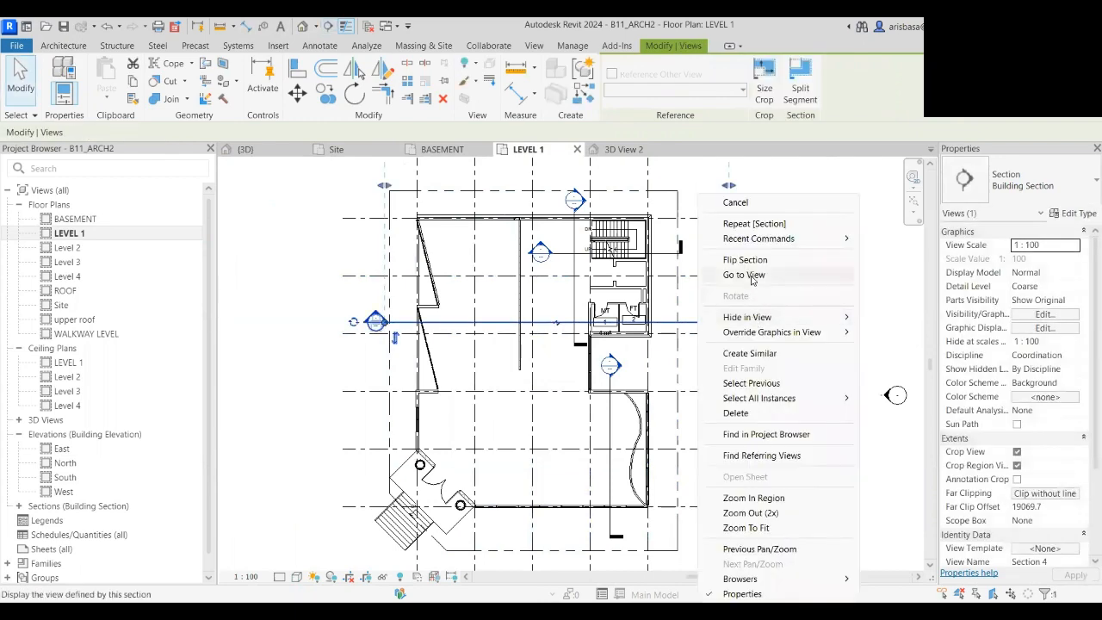
click(744, 275)
- Set the section view's detail level to Fine and its visual style to Shaded
scroll(461, 417, up, 4)
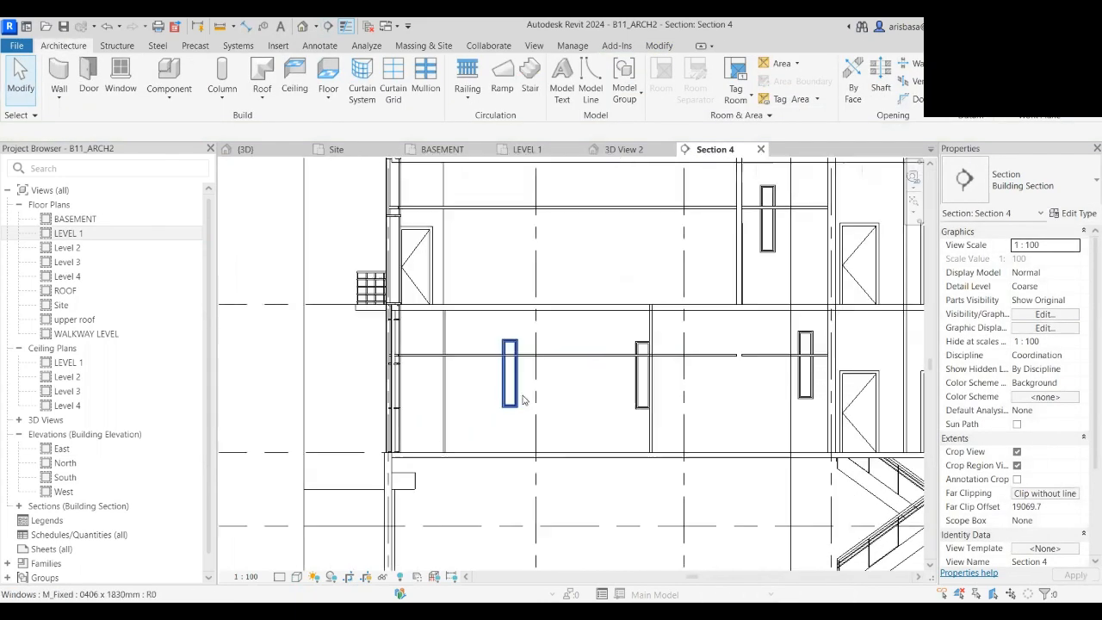
click(572, 415)
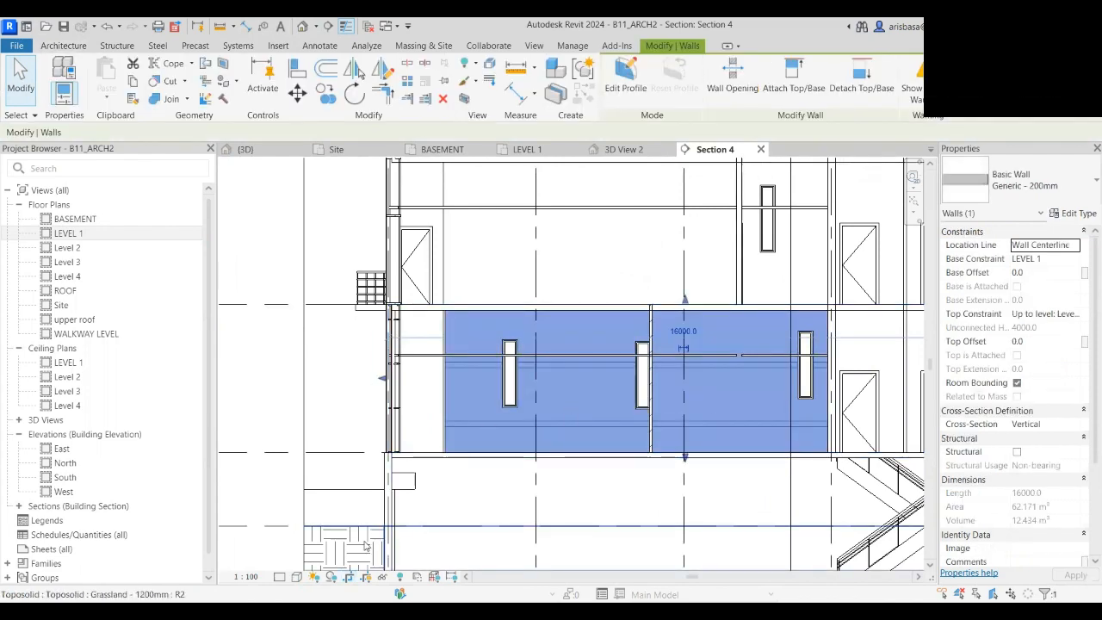
key(Escape)
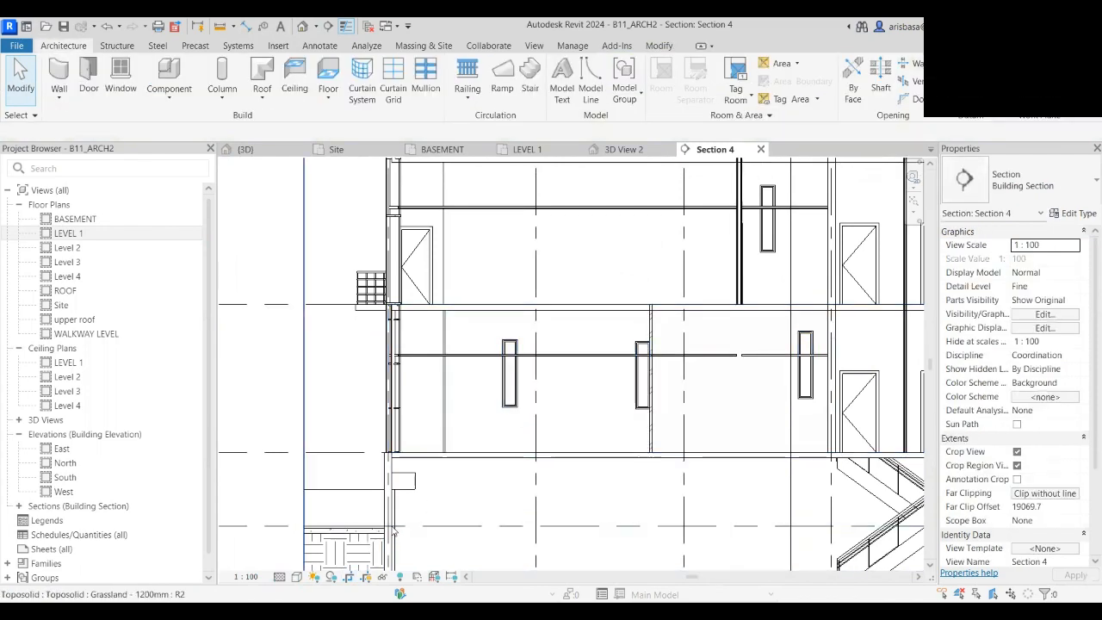
click(297, 576)
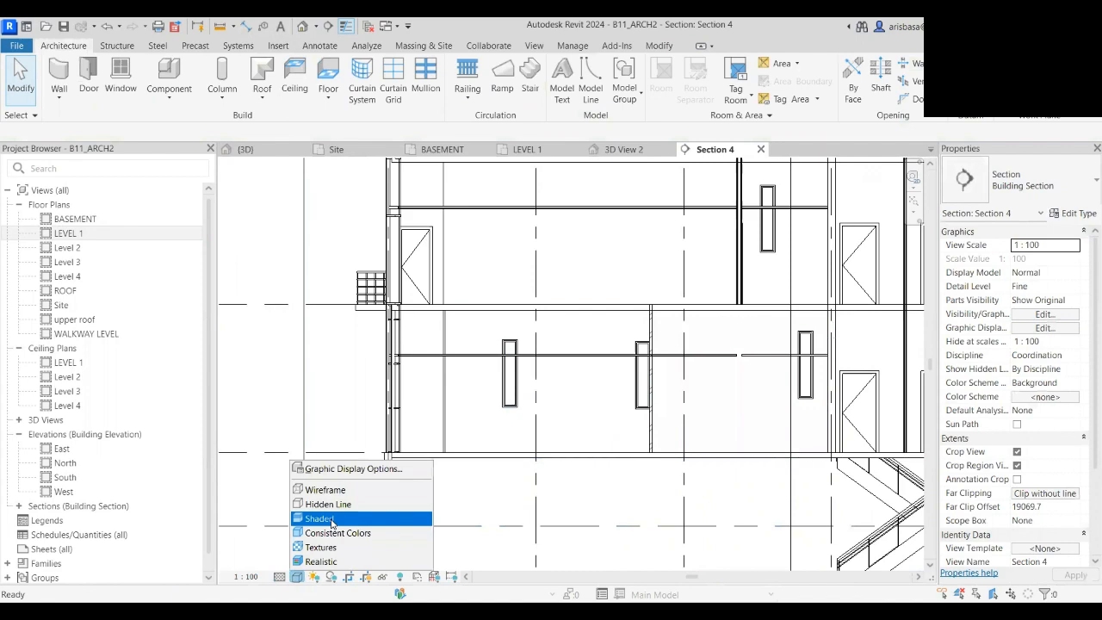
click(331, 519)
- Attach the top of the 90 mm brick partition wall to the Generic 150mm floor slab above it in the section view
scroll(667, 414, up, 3)
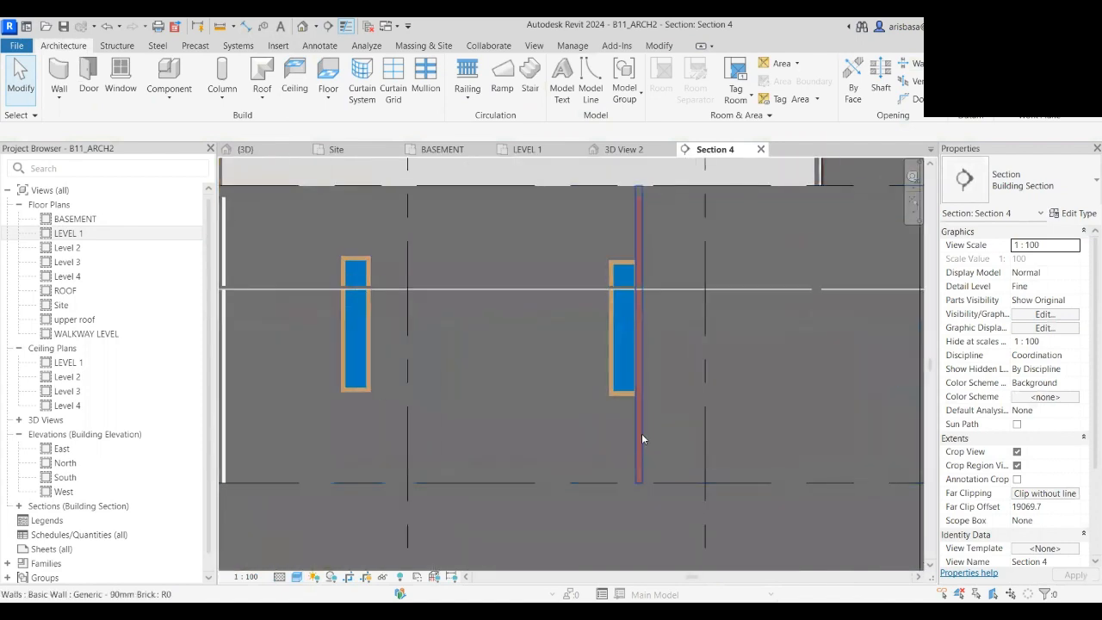
click(642, 433)
middle_drag(653, 440, 626, 459)
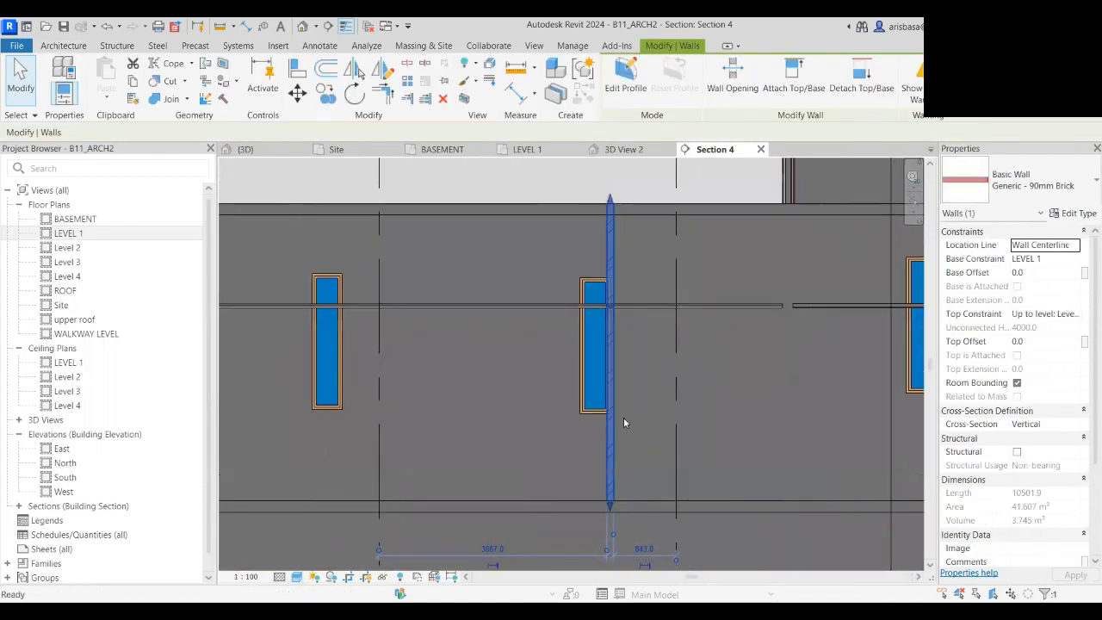
scroll(612, 202, up, 3)
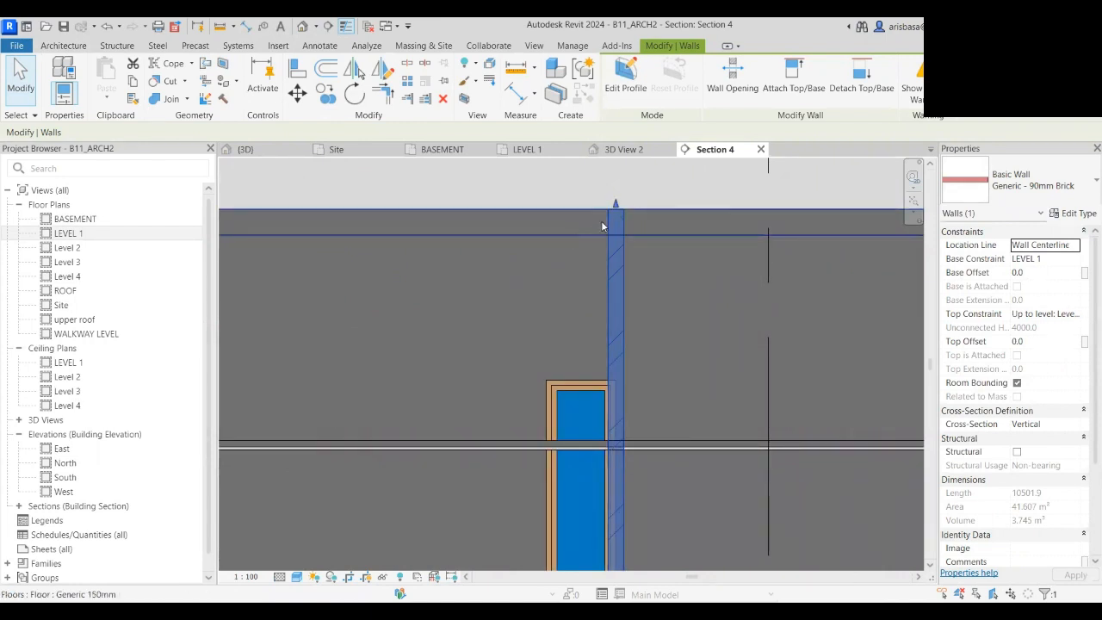
scroll(602, 227, up, 2)
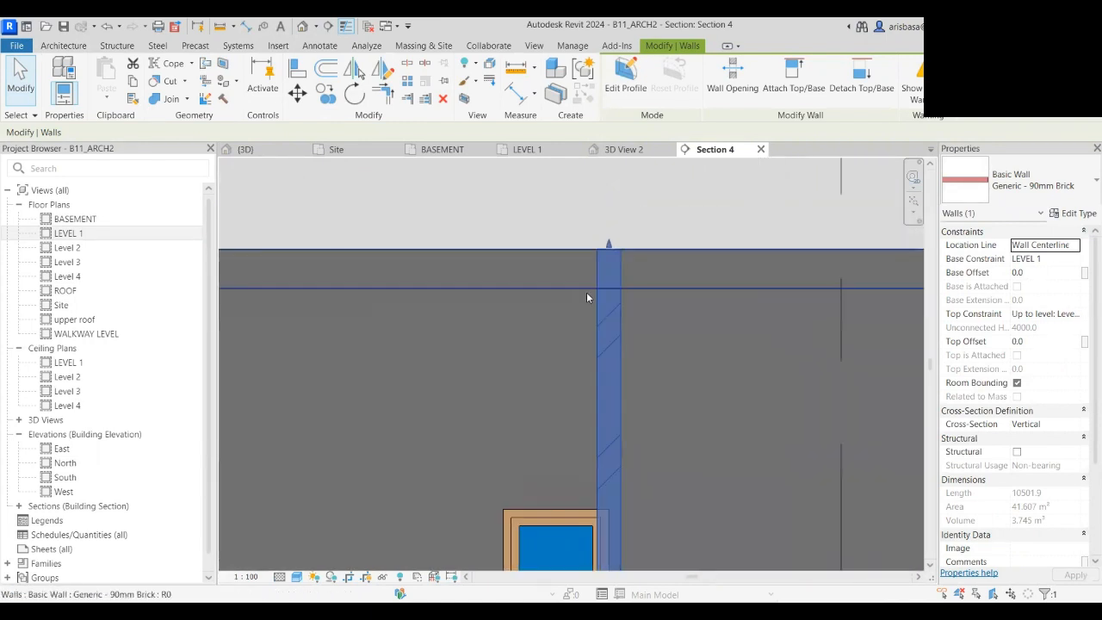
click(787, 89)
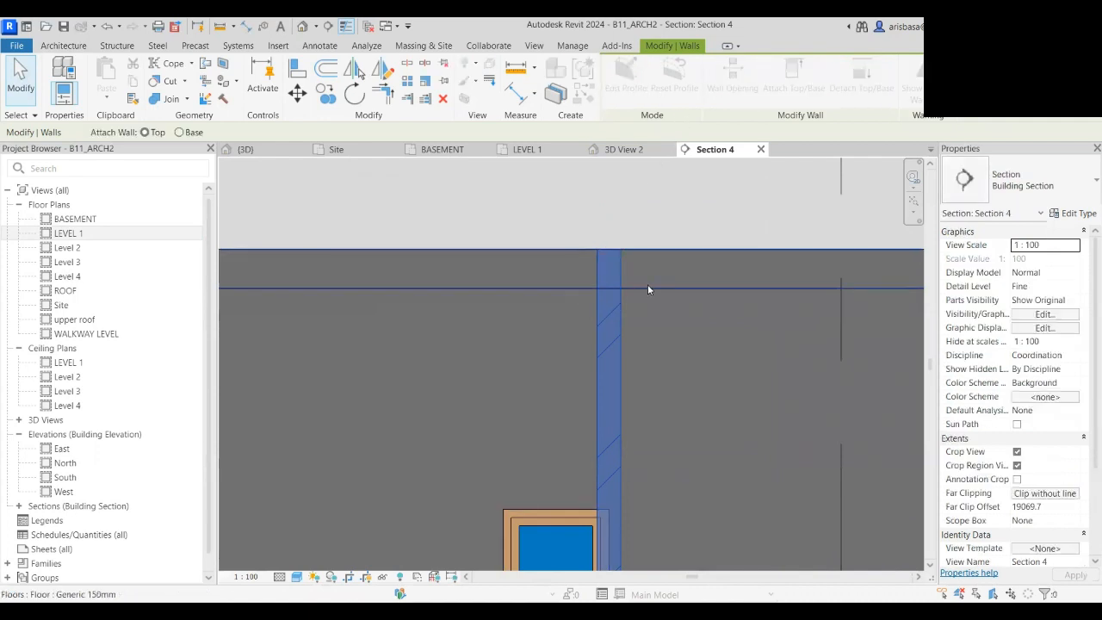
click(562, 289)
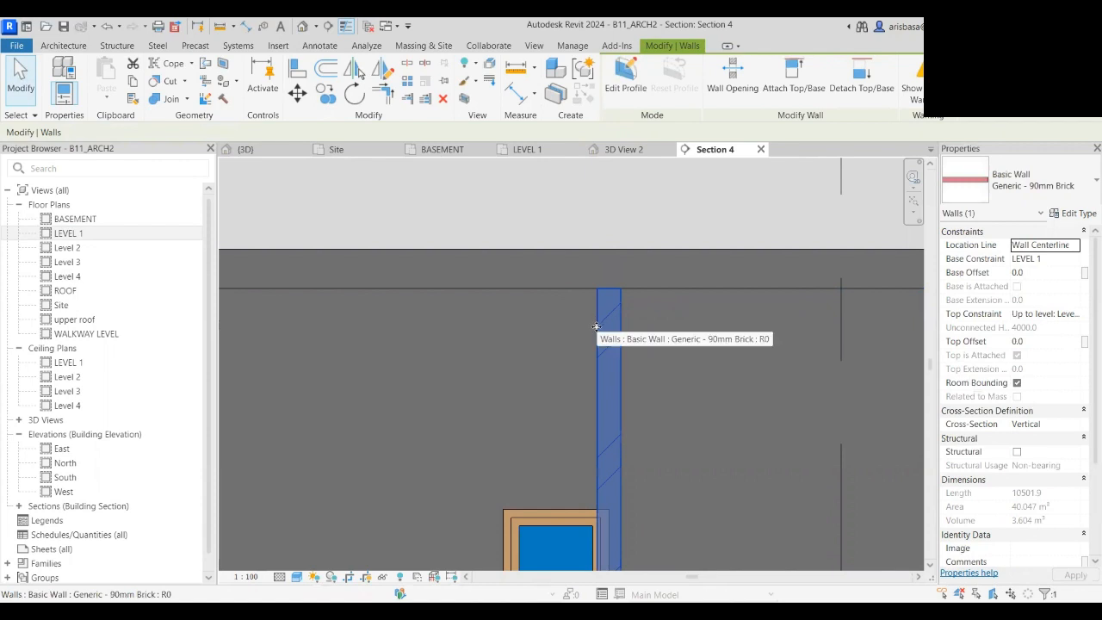
key(Escape)
scroll(607, 319, down, 2)
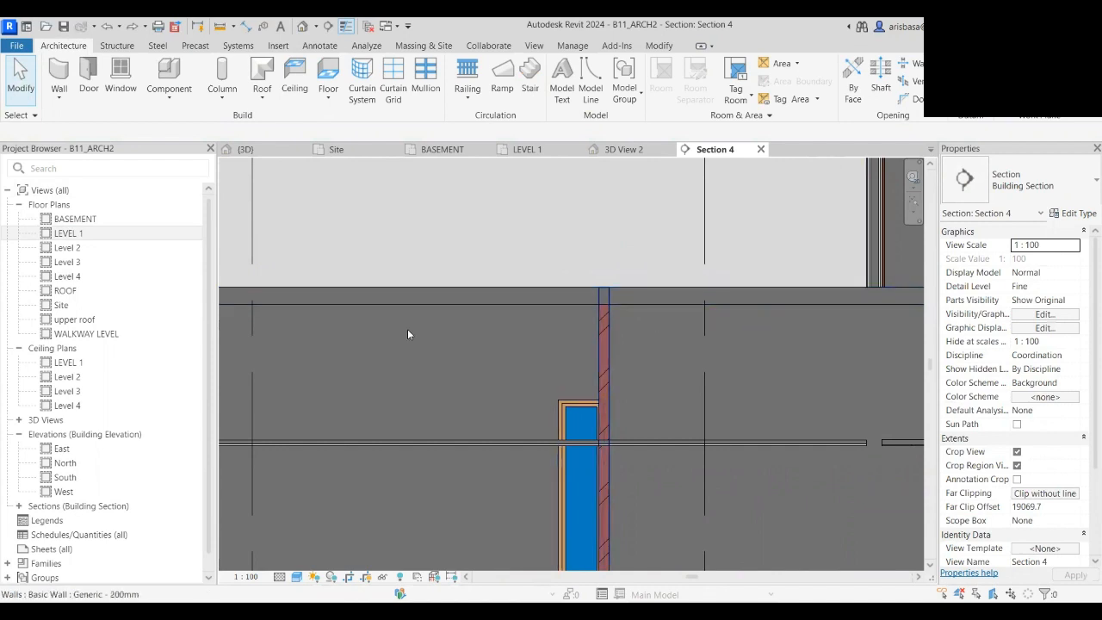
click(608, 331)
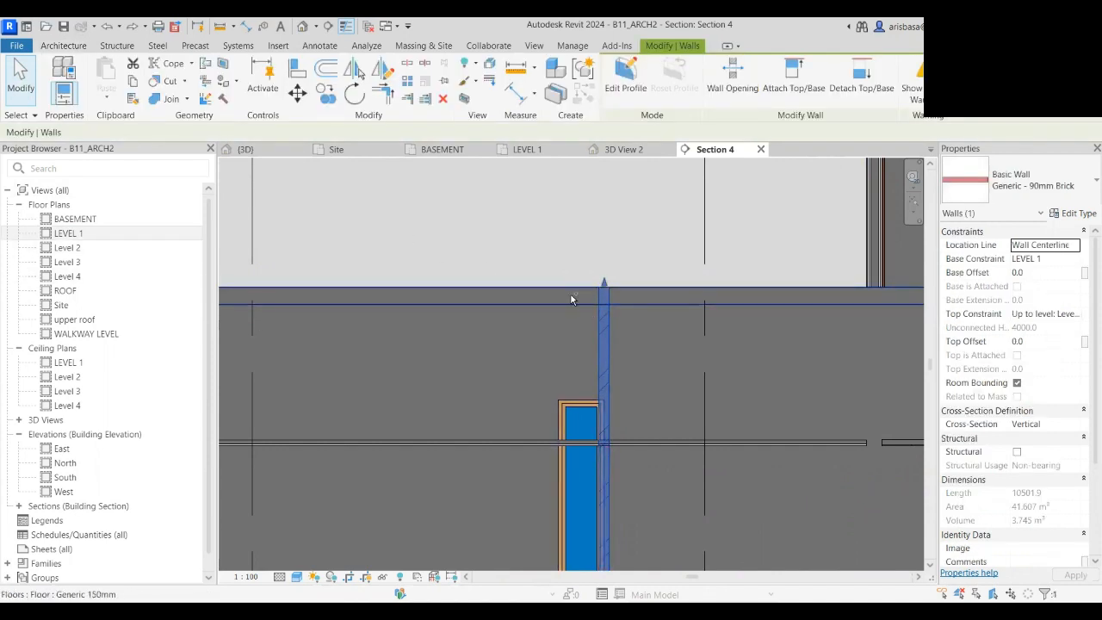
ctrl+click(571, 294)
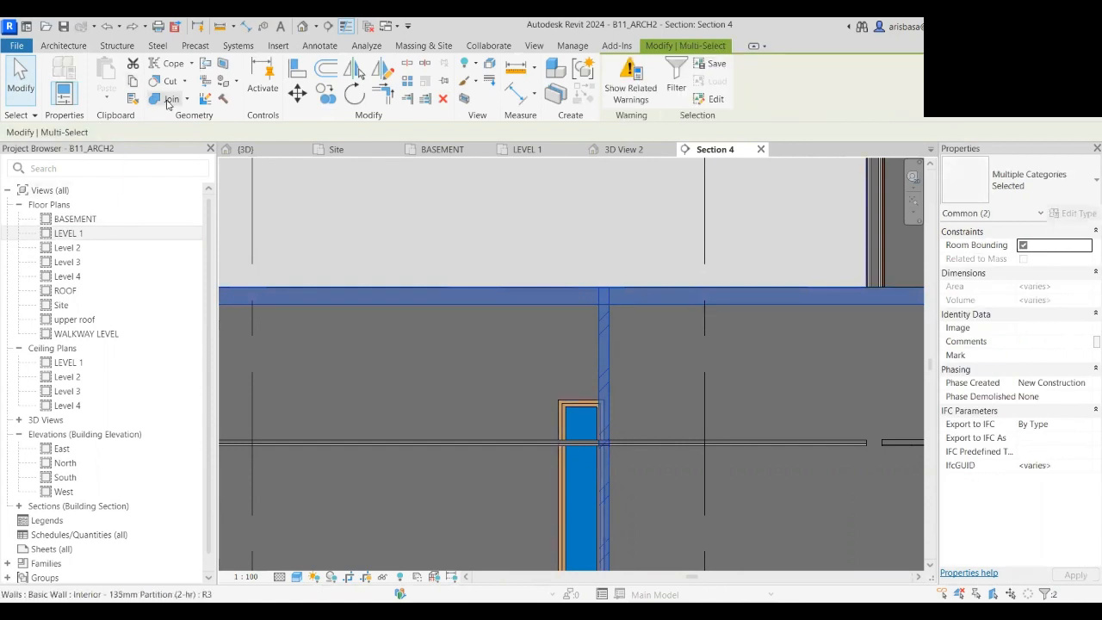
key(Escape)
scroll(596, 299, up, 5)
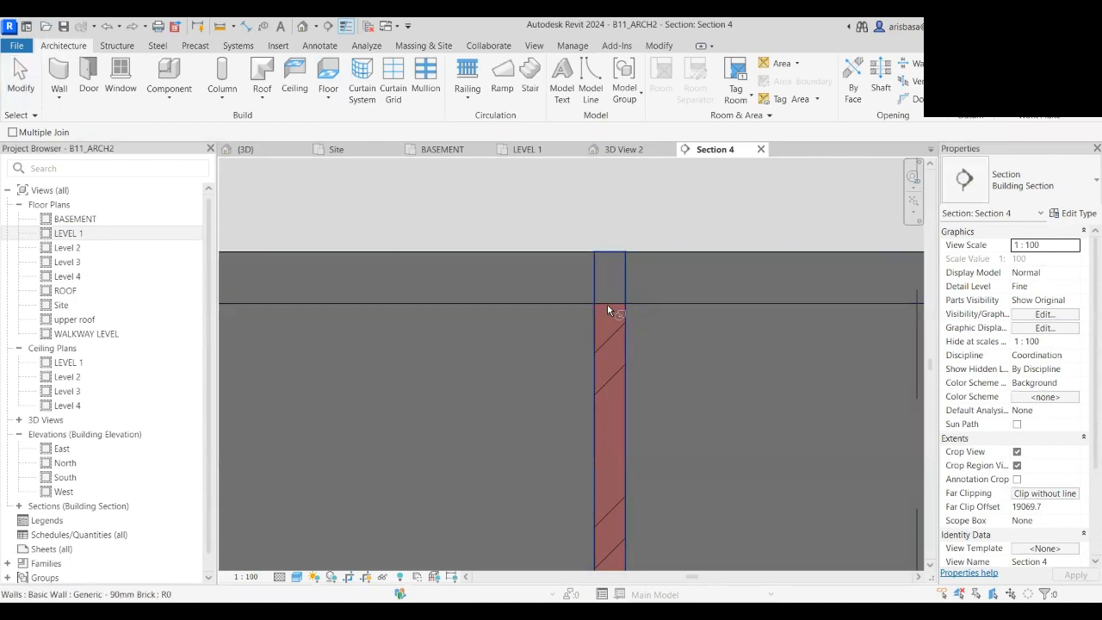
key(Escape)
scroll(623, 315, down, 5)
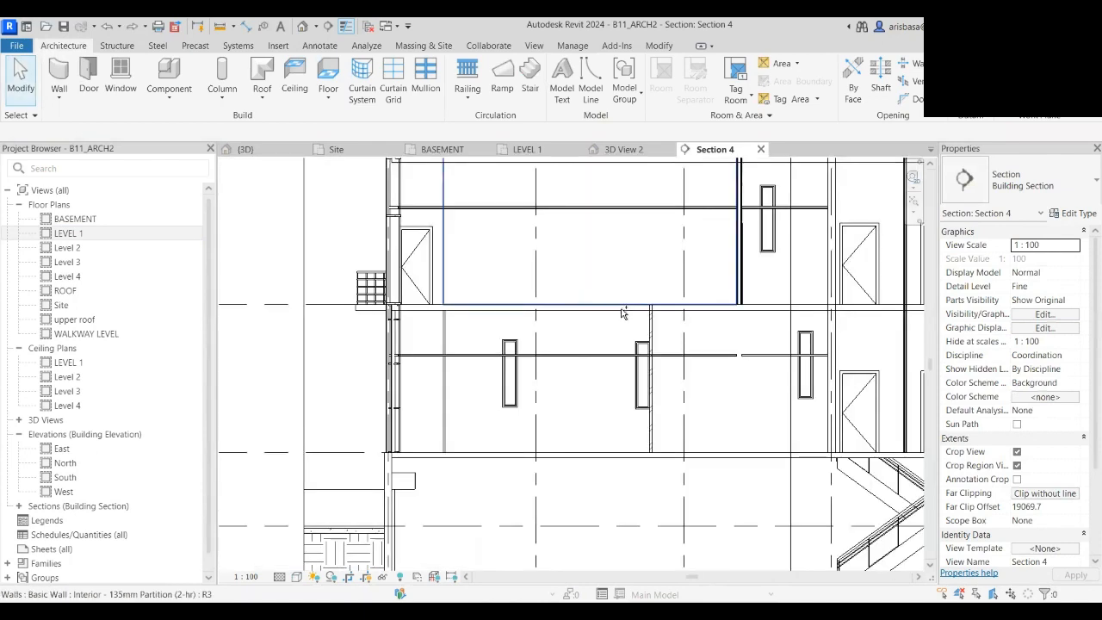
- Attach the LEVEL 1 90 mm brick partition wall's top to the Generic 150mm floor slab at Level 2
scroll(640, 325, up, 4)
click(667, 320)
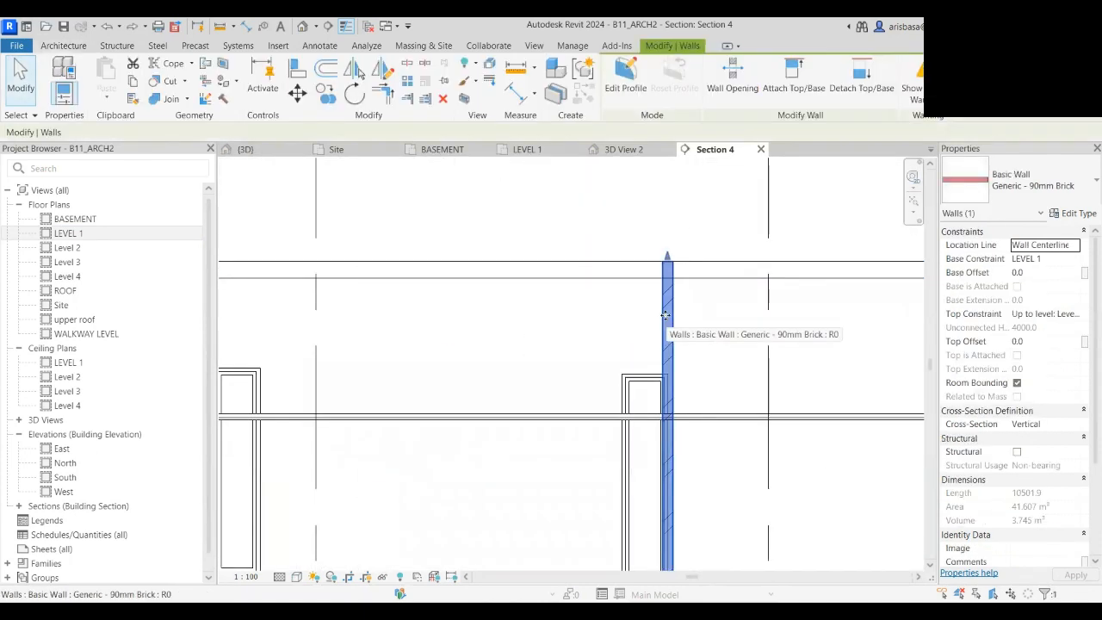
click(793, 83)
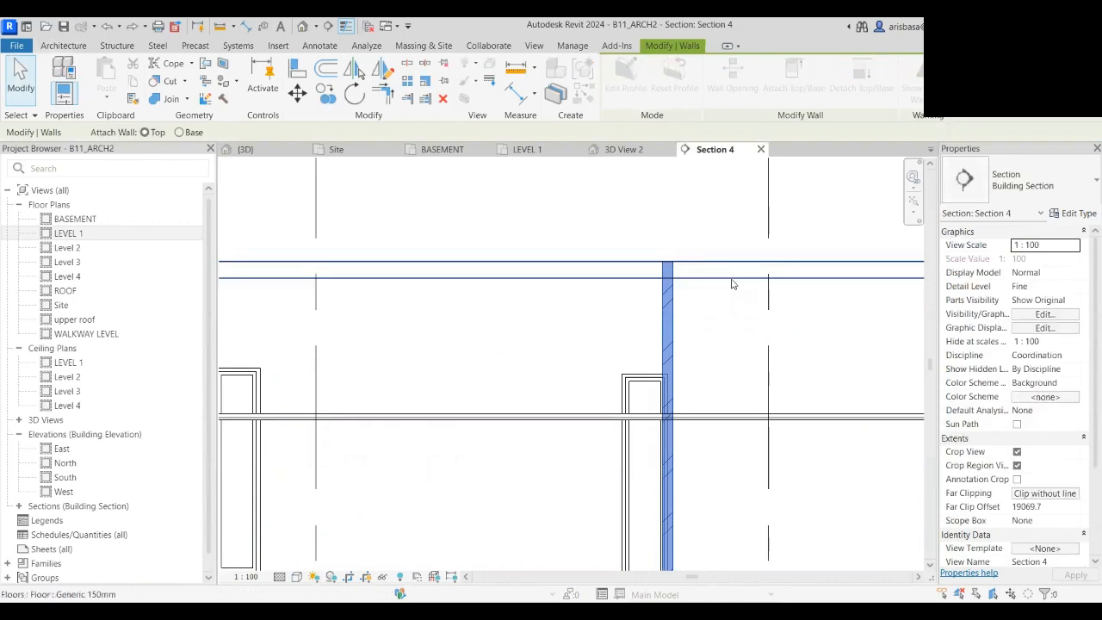
click(730, 283)
scroll(708, 309, down, 2)
scroll(708, 309, down, 3)
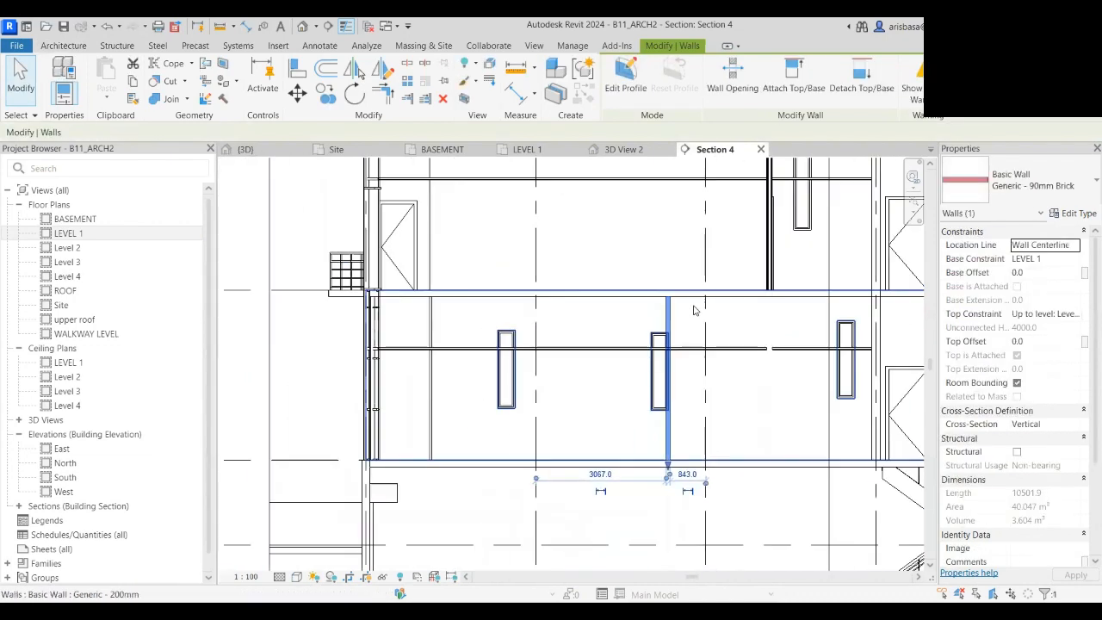
middle_drag(696, 307, 534, 356)
key(Escape)
- Examine the ceilings in the section view, checking the type and height offset of the Level 4 ceiling and both LEVEL 1 ceilings
scroll(646, 304, down, 2)
scroll(723, 347, down, 4)
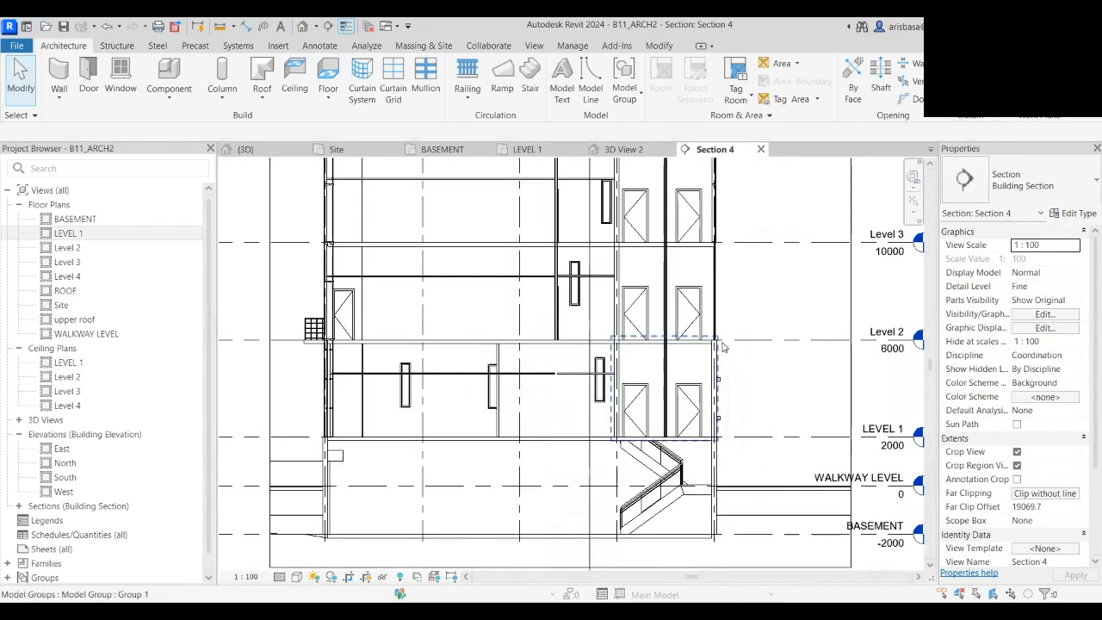
middle_drag(743, 362, 696, 436)
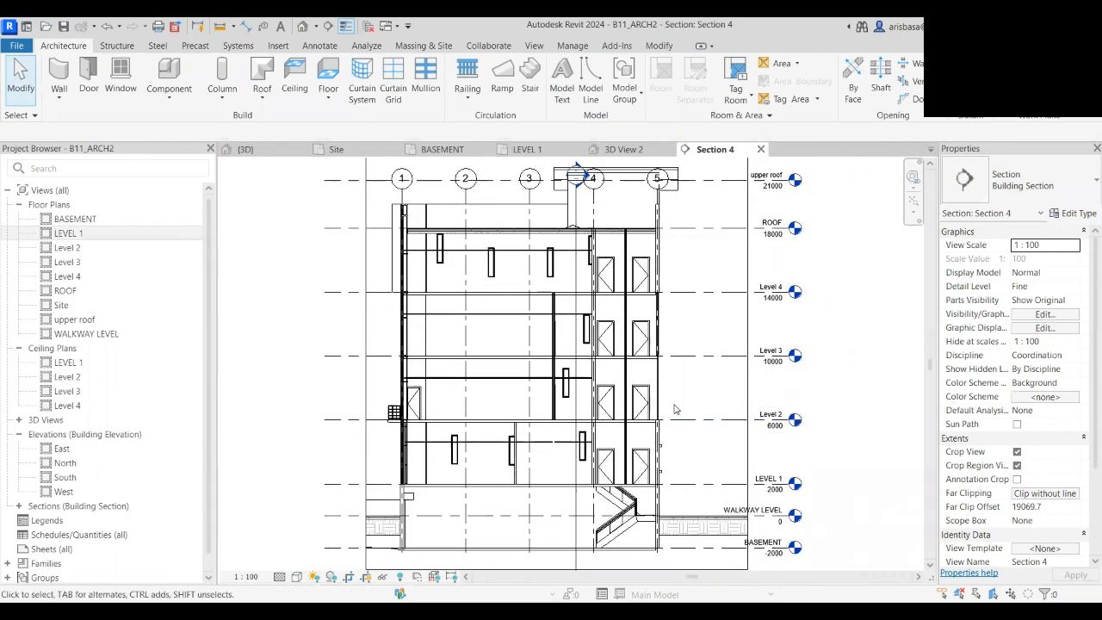
scroll(508, 387, up, 3)
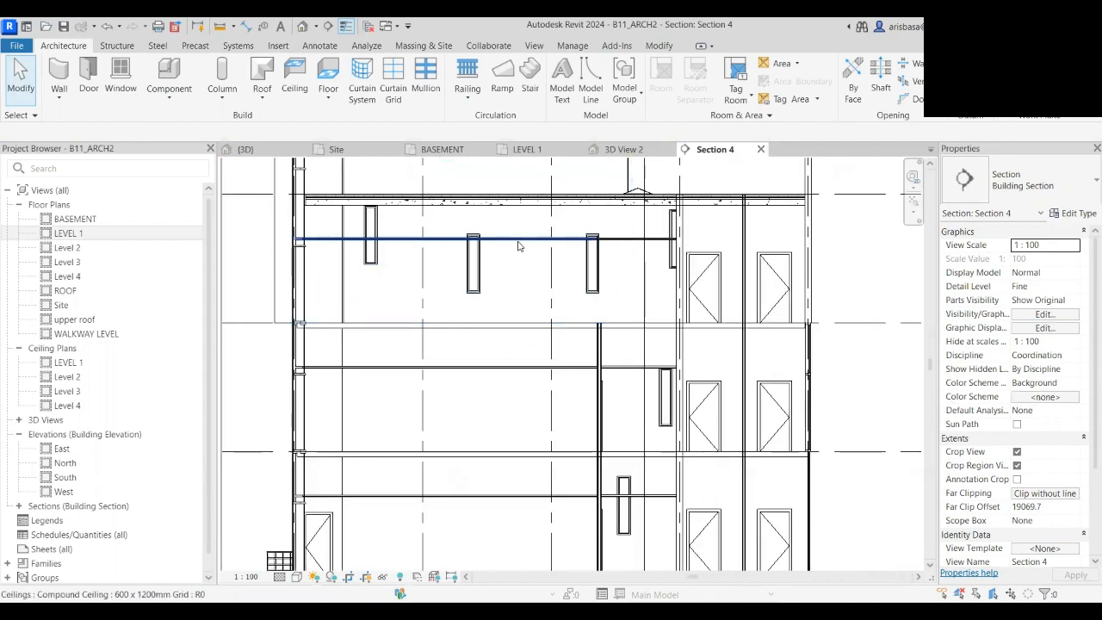
click(519, 246)
middle_drag(505, 437, 504, 290)
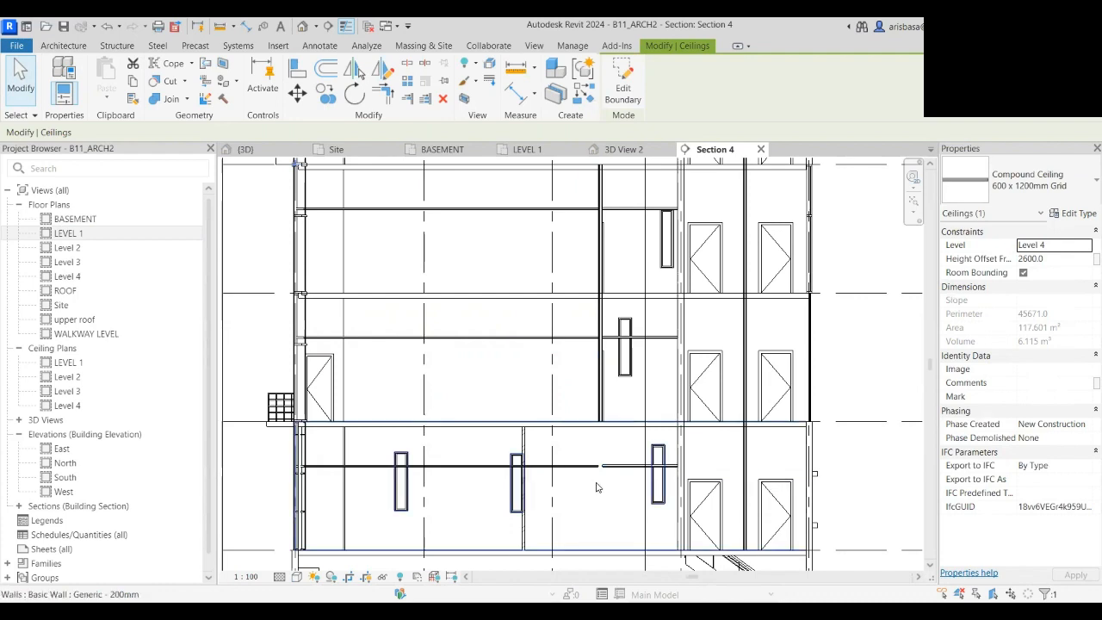
middle_drag(598, 484, 564, 463)
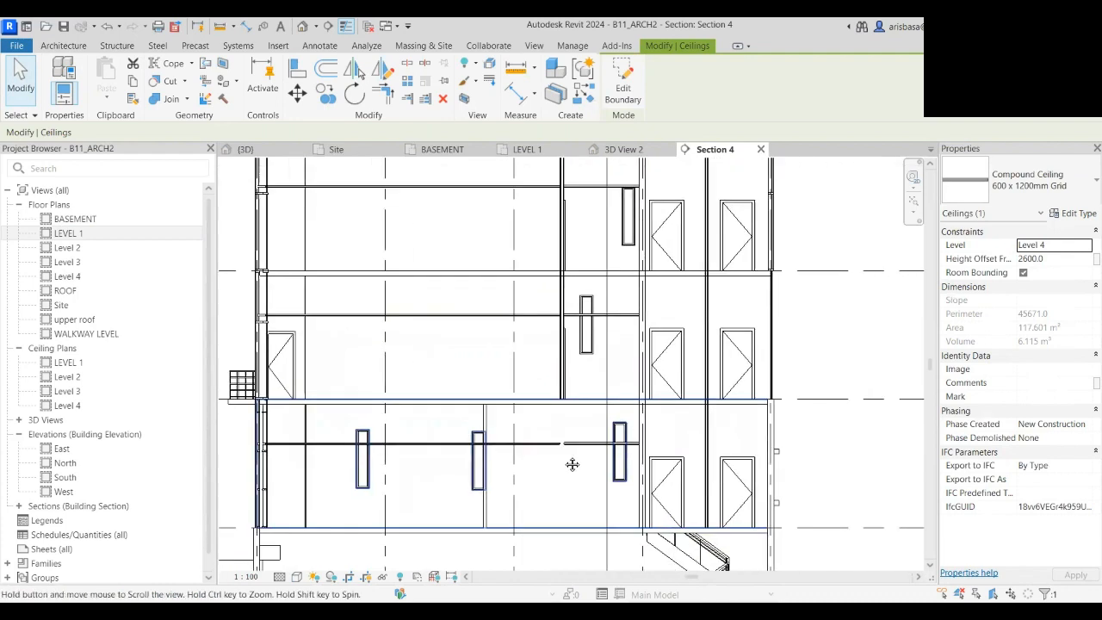
click(424, 445)
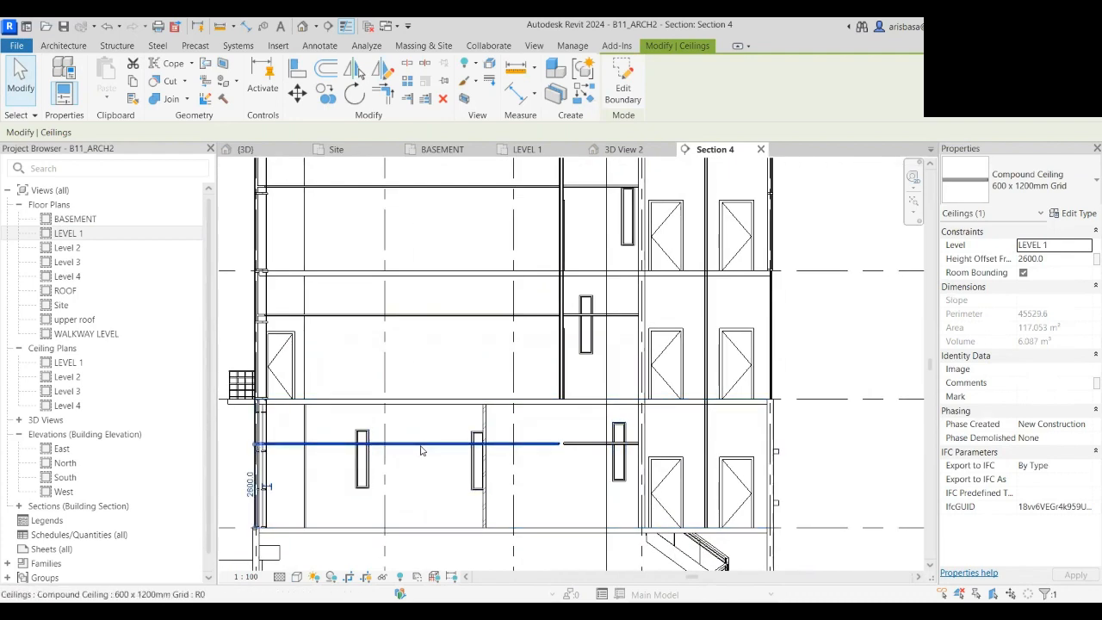
click(589, 452)
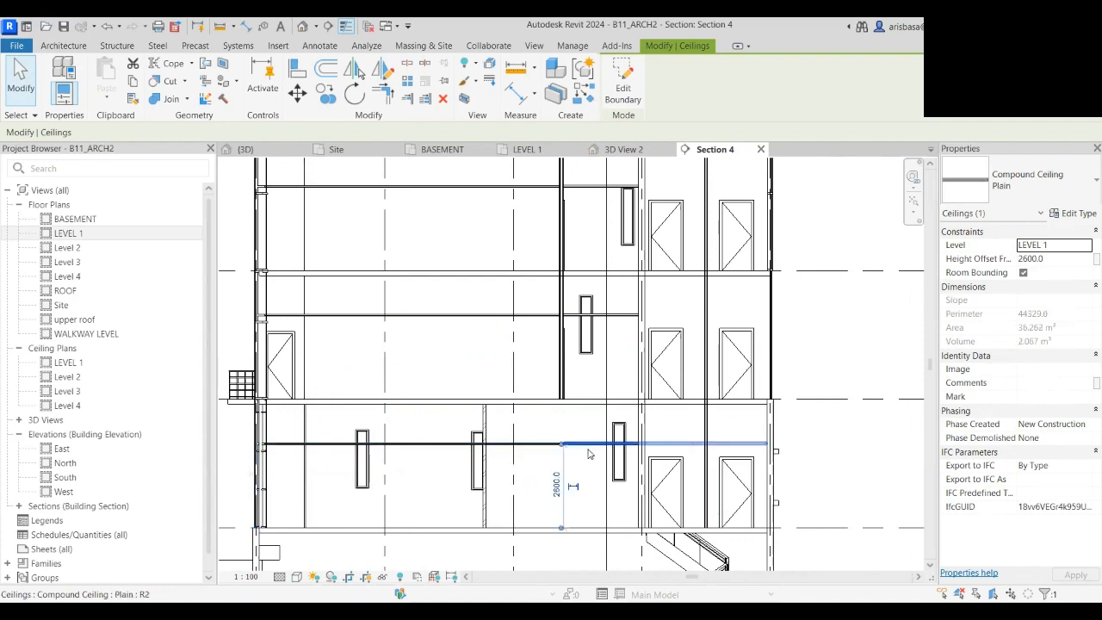
middle_drag(409, 474, 419, 411)
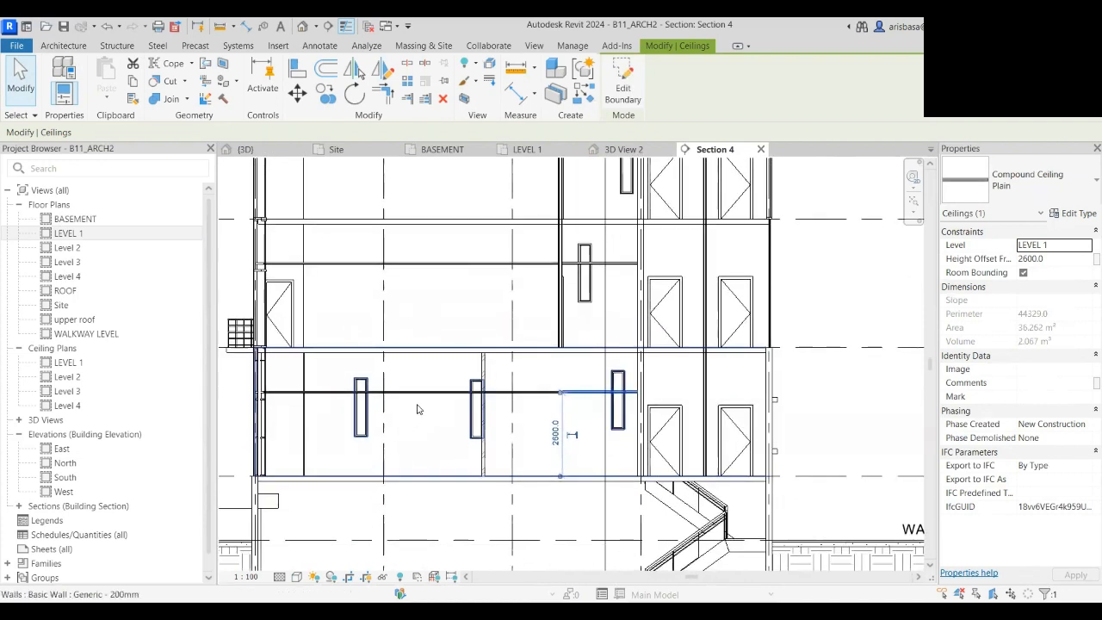
click(421, 401)
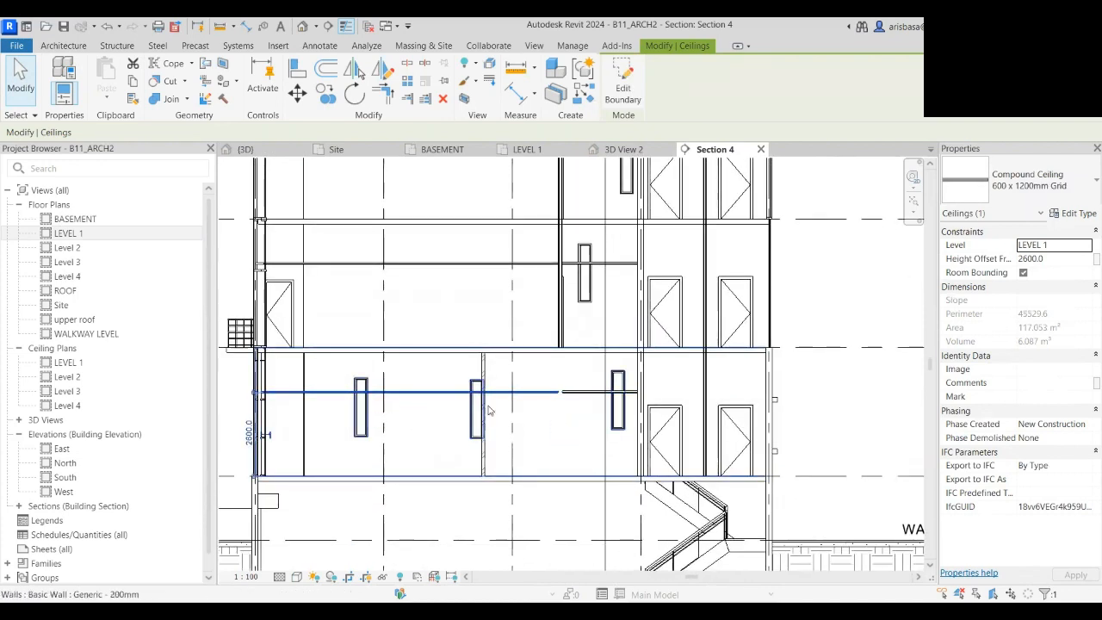
scroll(555, 419, down, 3)
middle_drag(559, 437, 539, 507)
scroll(538, 483, down, 3)
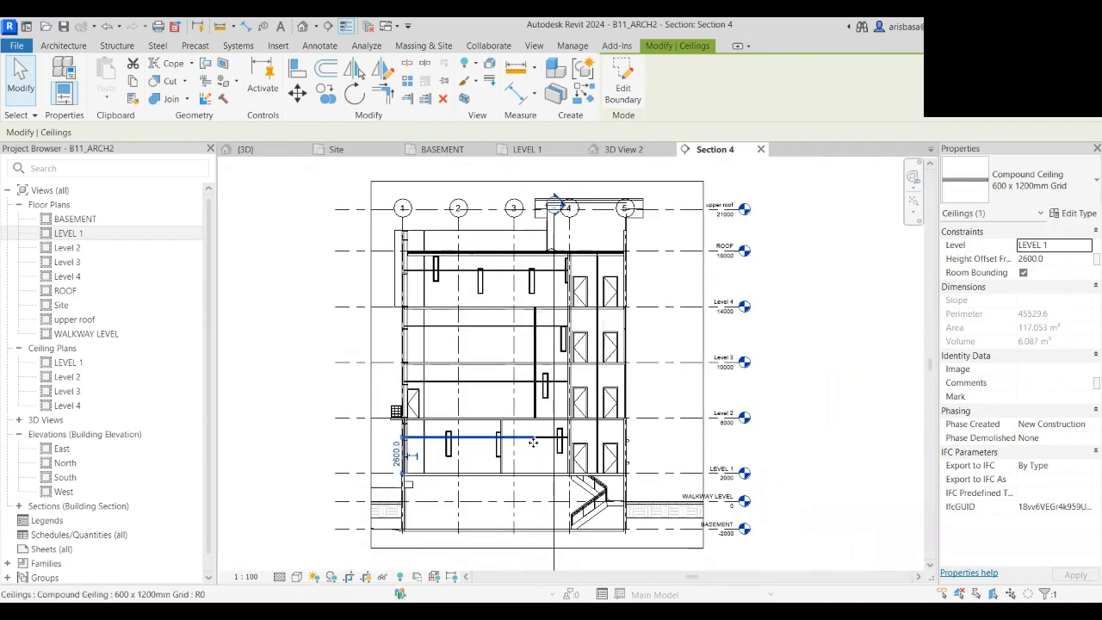
key(Escape)
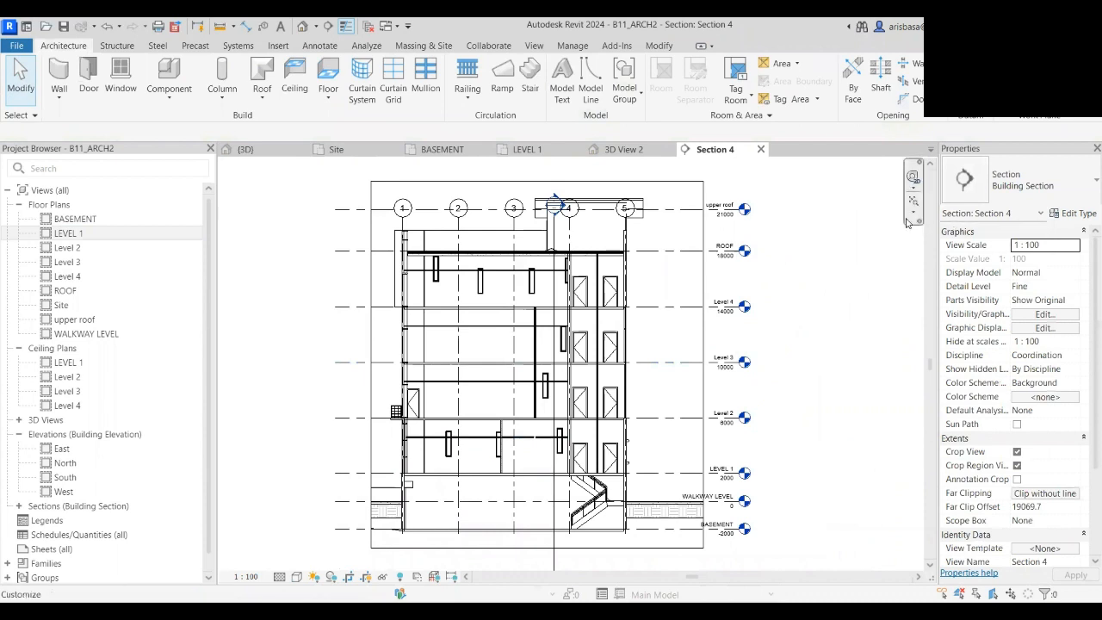
- Open the LEVEL 1 ceiling plan and check the type and height offset of the 600 x 600mm and 600 x 1200mm grid ceilings
double_click(68, 363)
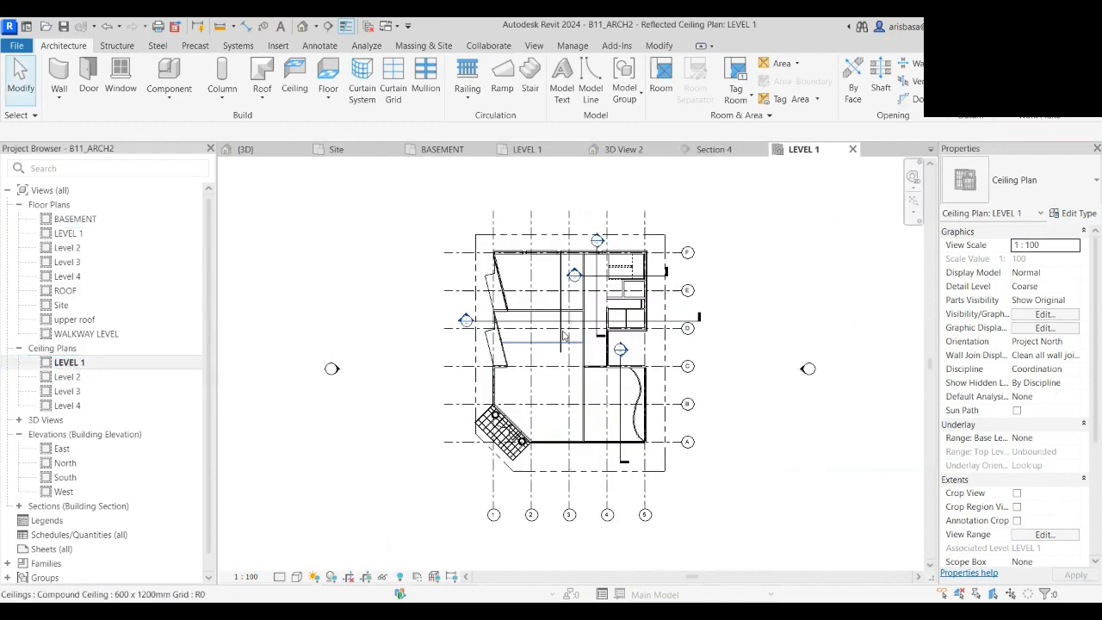
scroll(564, 336, up, 5)
scroll(515, 388, down, 1)
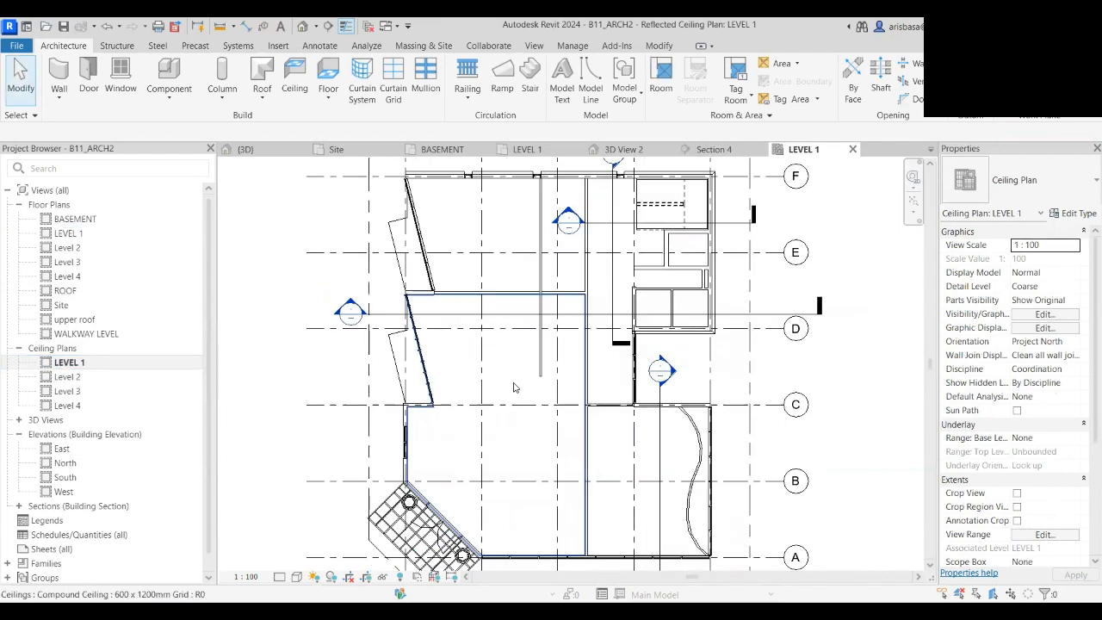
scroll(514, 388, down, 1)
scroll(510, 261, up, 1)
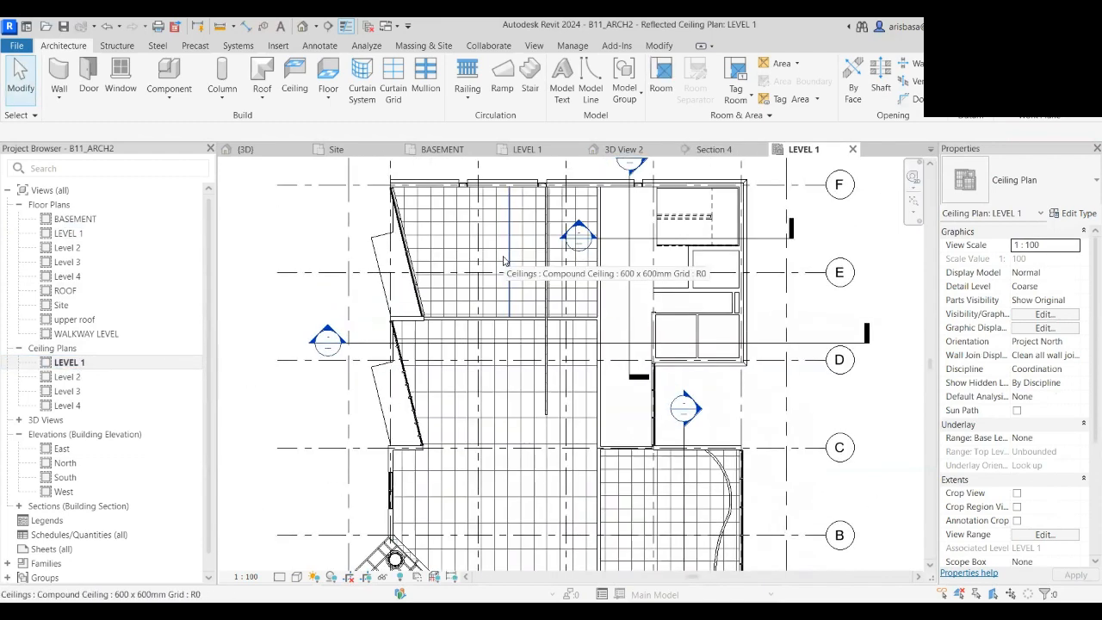
scroll(504, 259, down, 1)
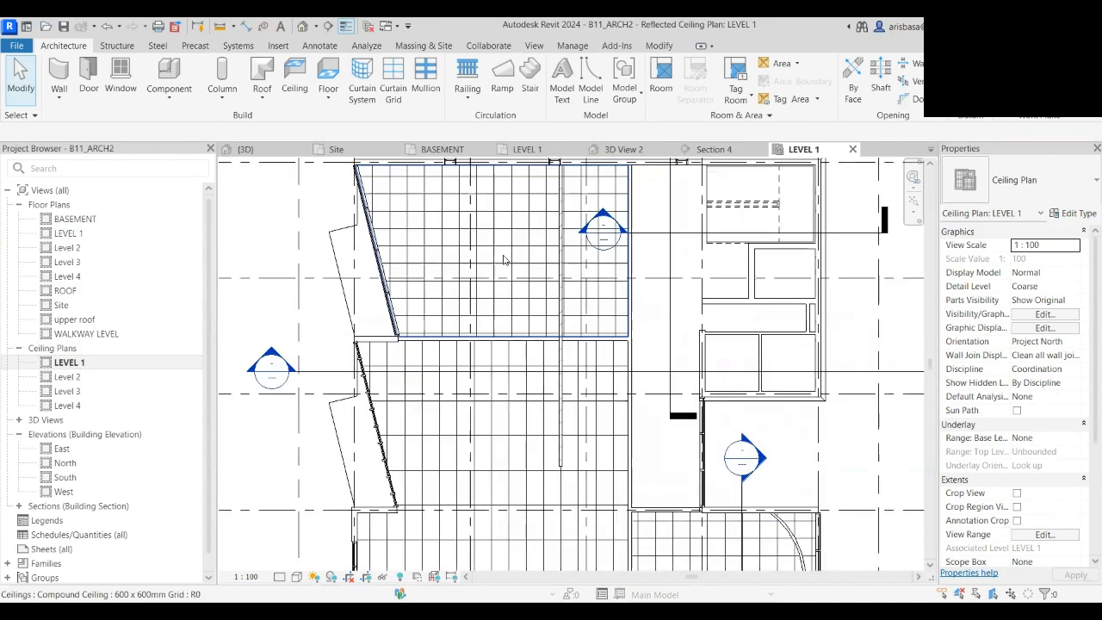
click(503, 257)
scroll(504, 266, down, 1)
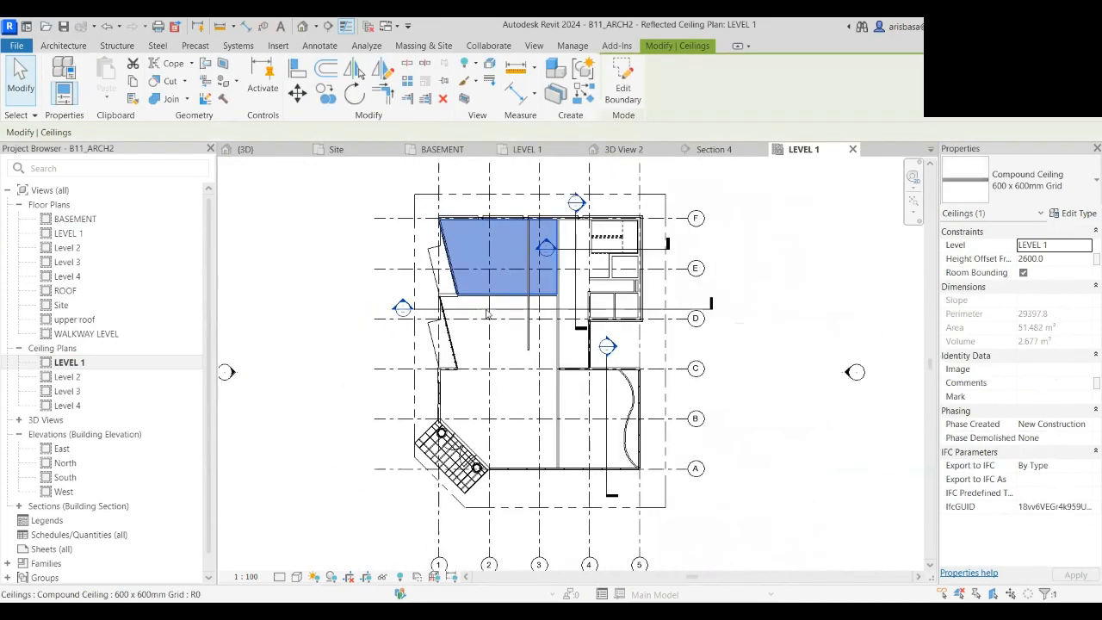
middle_drag(488, 321, 493, 254)
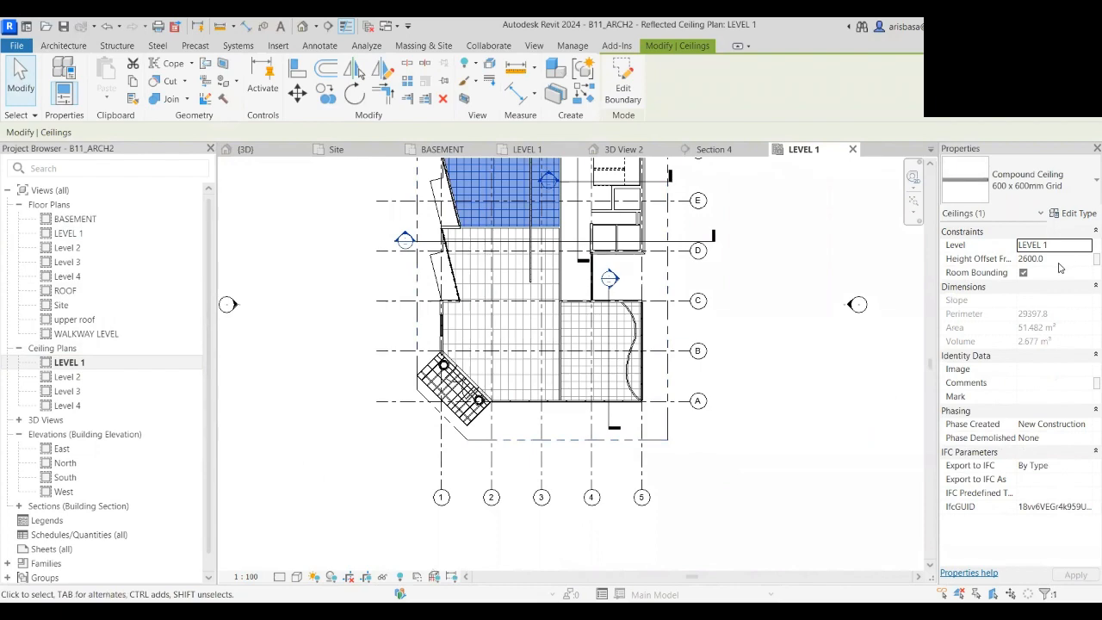
scroll(496, 268, up, 2)
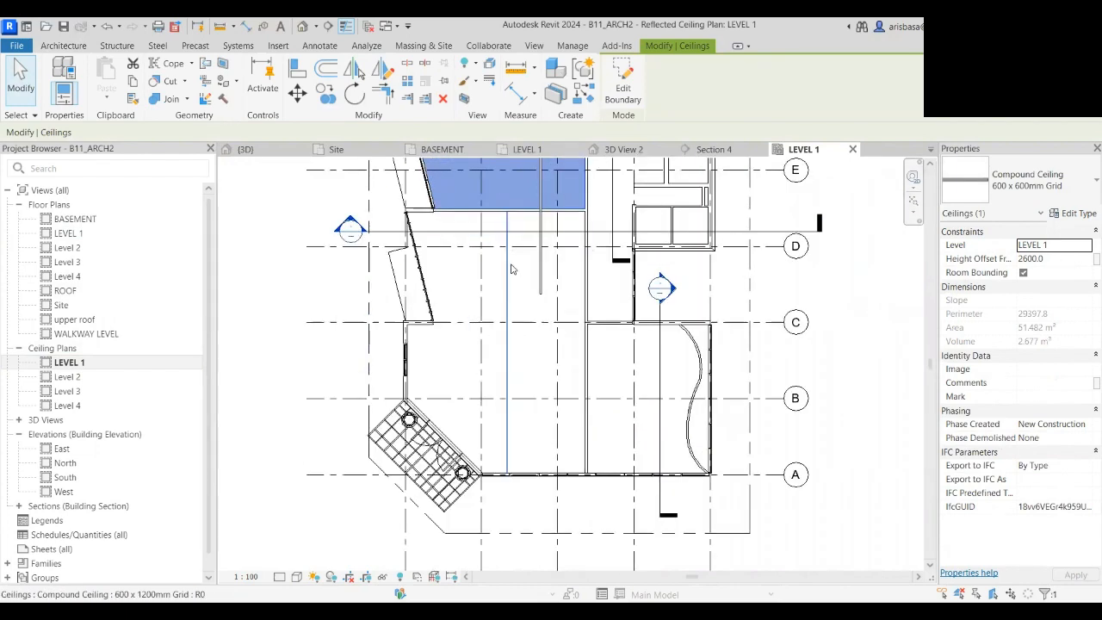
scroll(496, 268, up, 1)
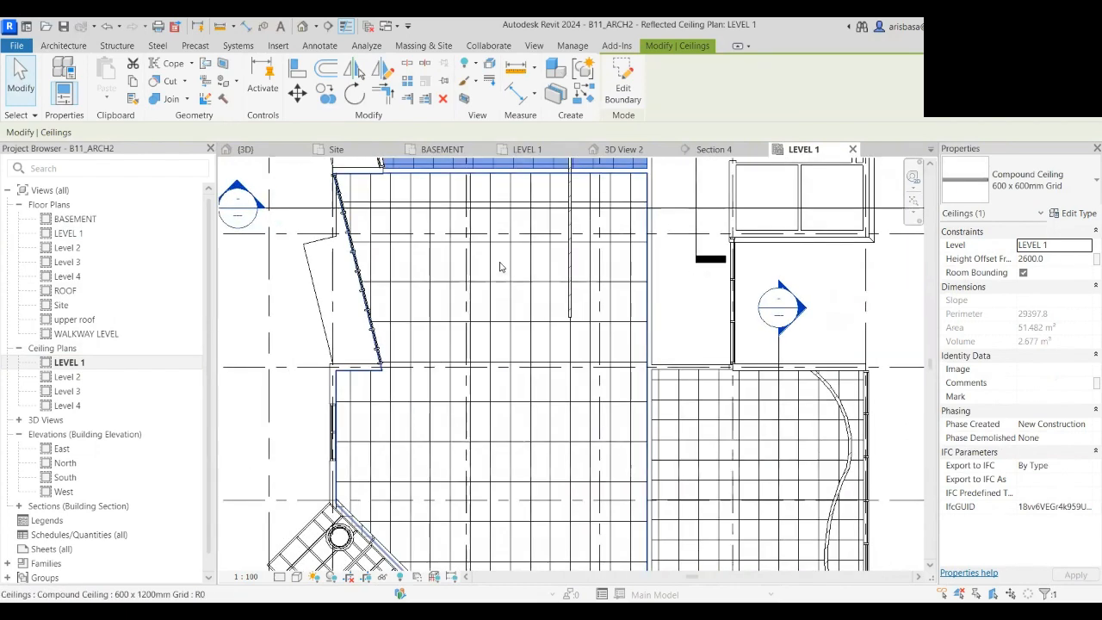
click(501, 268)
scroll(501, 268, down, 1)
middle_drag(501, 268, 495, 301)
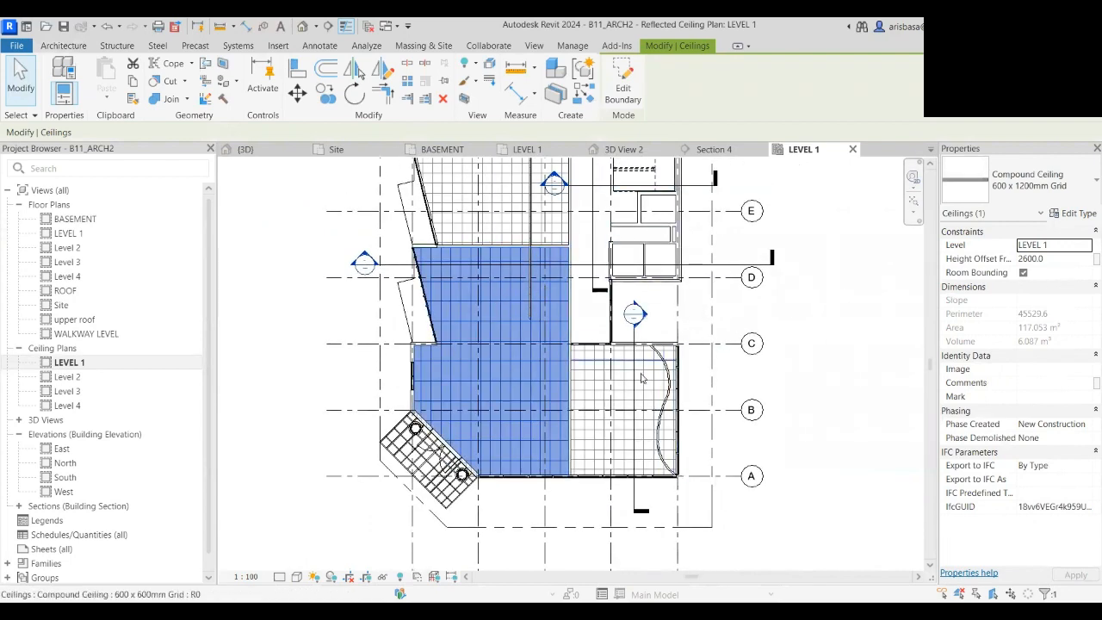
- Change the LEVEL 1 ceiling between gridlines A and C, beside the curved wall, to the Compound Ceiling Plain type
scroll(629, 396, up, 1)
middle_drag(629, 396, 623, 396)
key(Escape)
scroll(630, 384, up, 1)
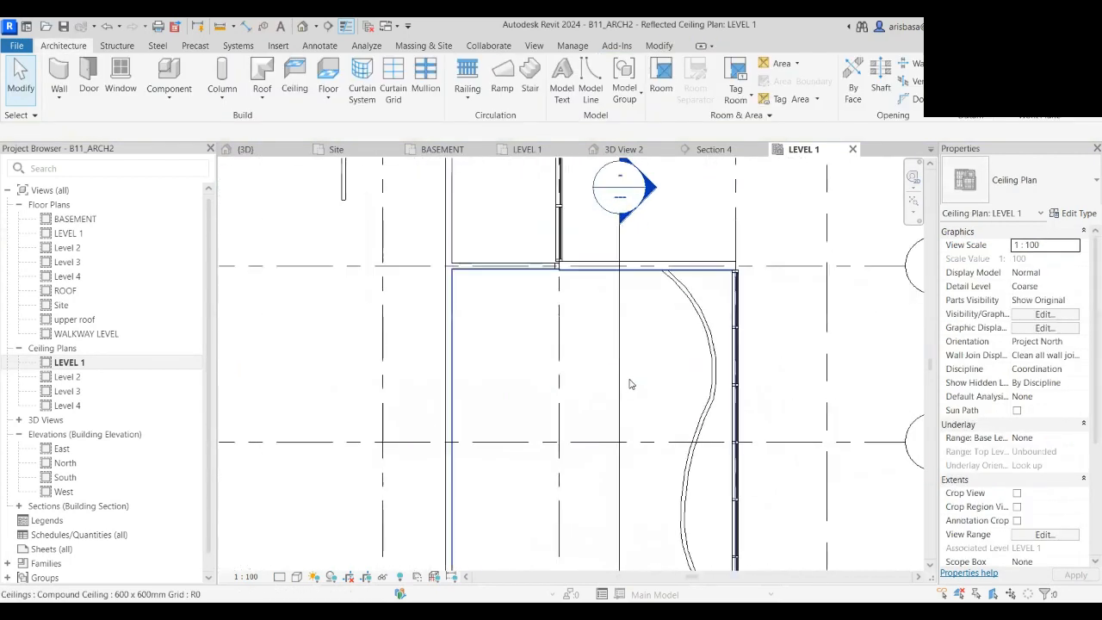
click(634, 376)
scroll(634, 376, down, 2)
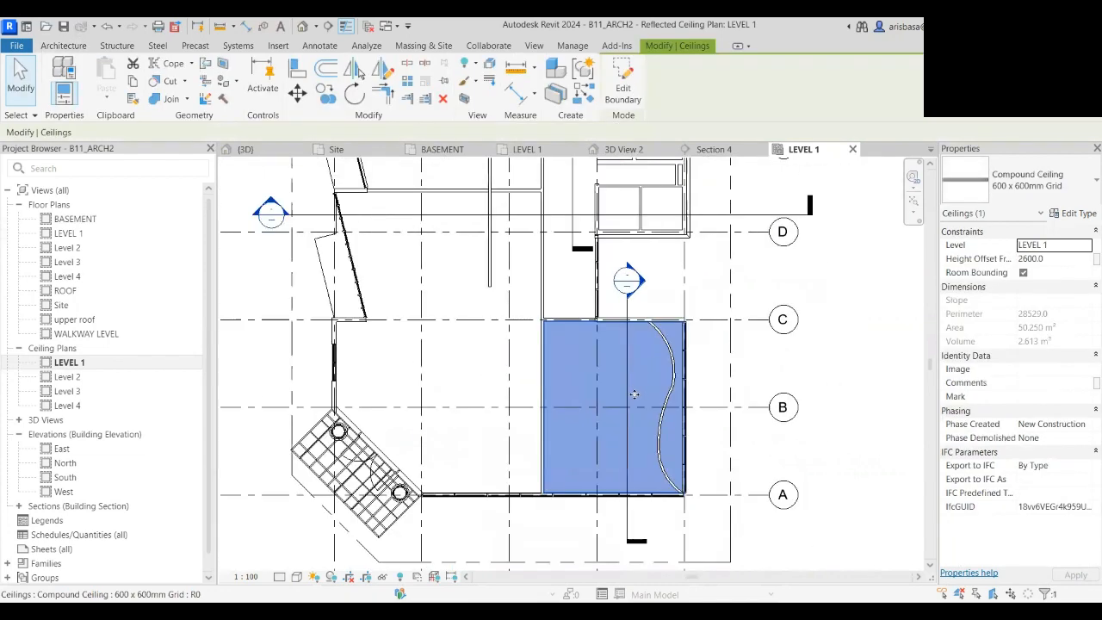
scroll(607, 462, down, 1)
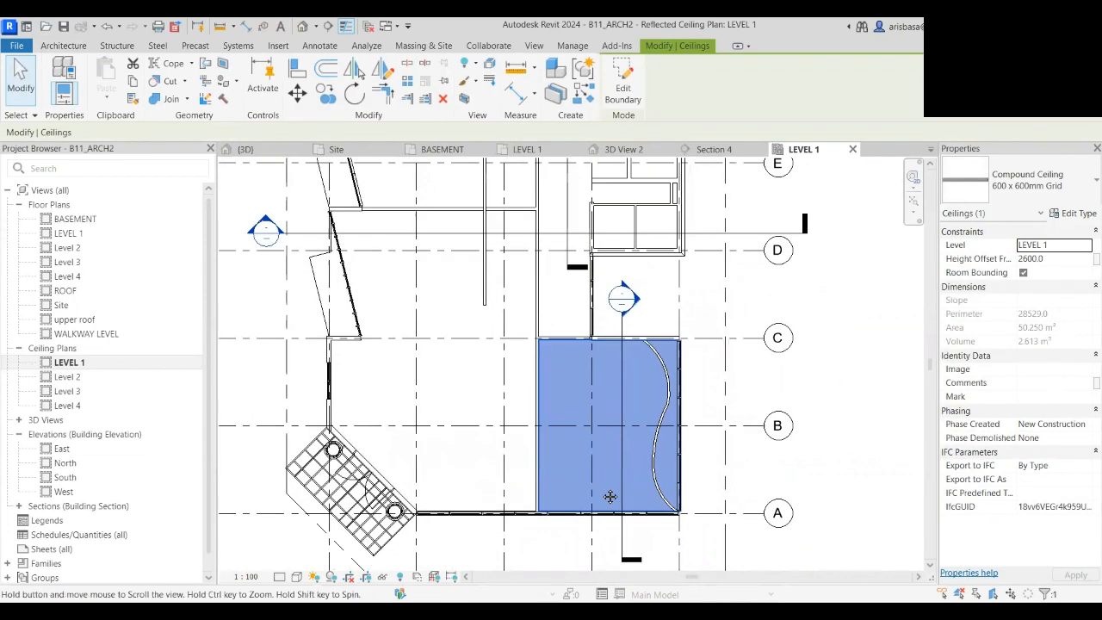
scroll(617, 461, down, 1)
middle_drag(617, 461, 608, 446)
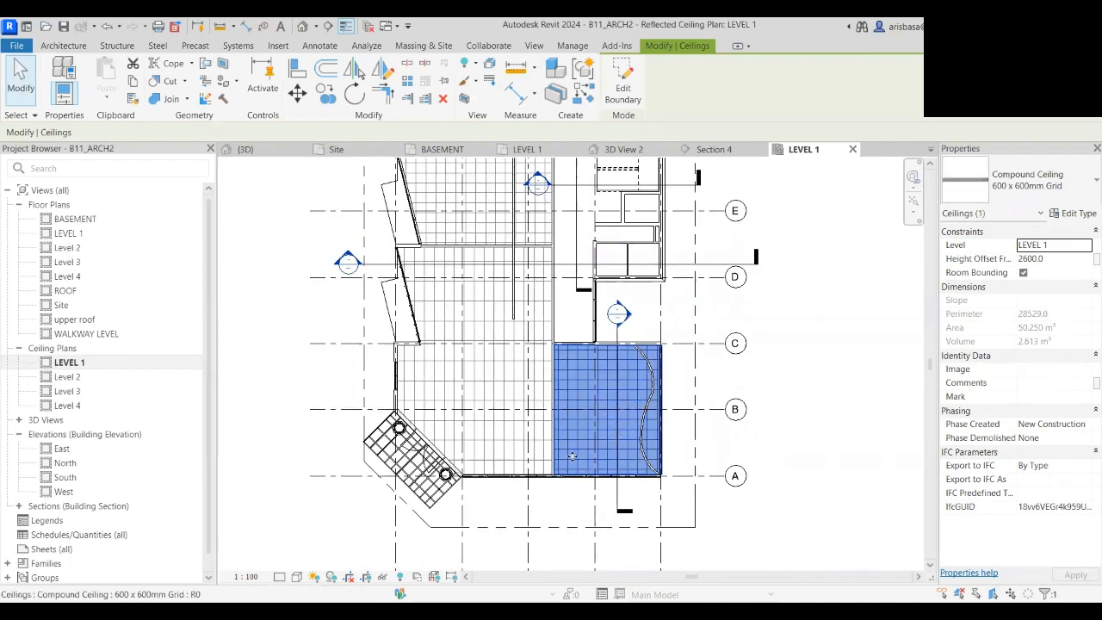
scroll(615, 392, up, 2)
middle_drag(609, 390, 544, 372)
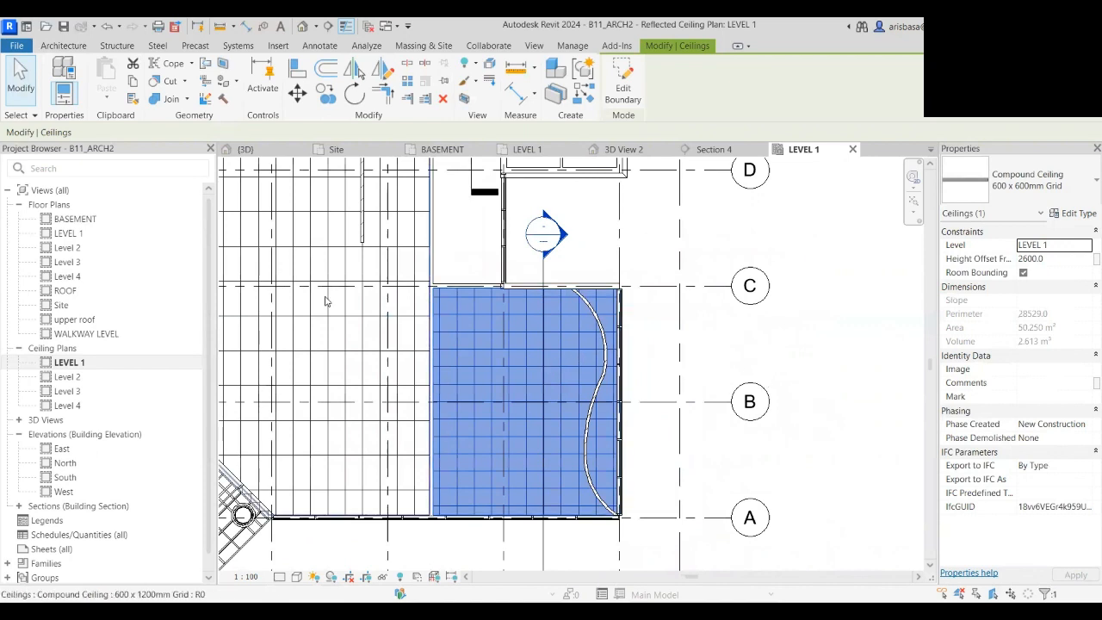
click(1081, 193)
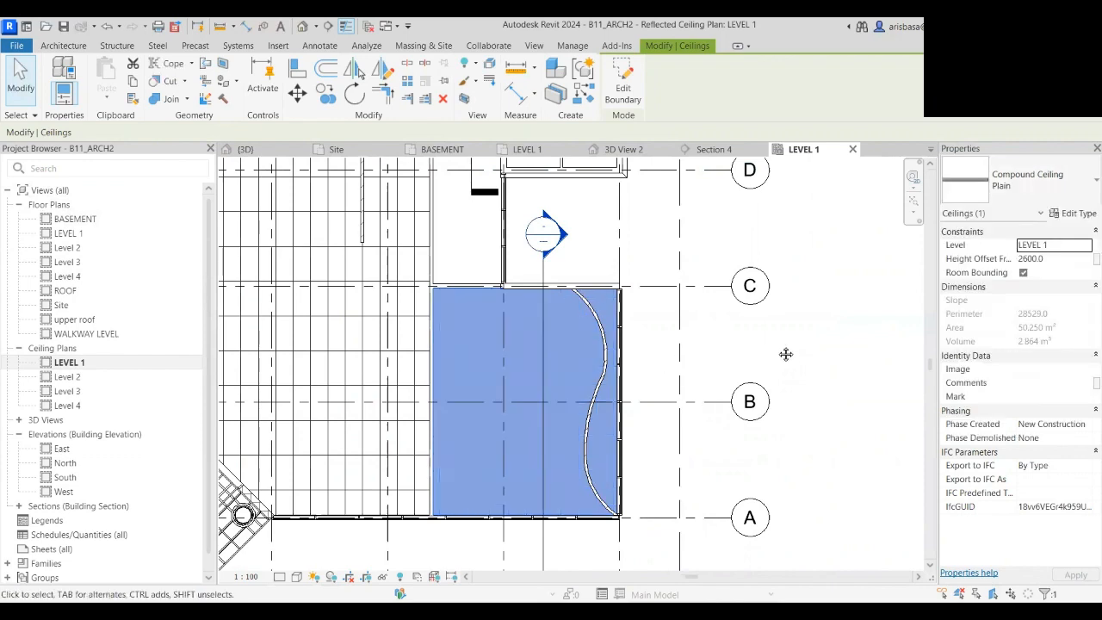
middle_drag(786, 354, 783, 339)
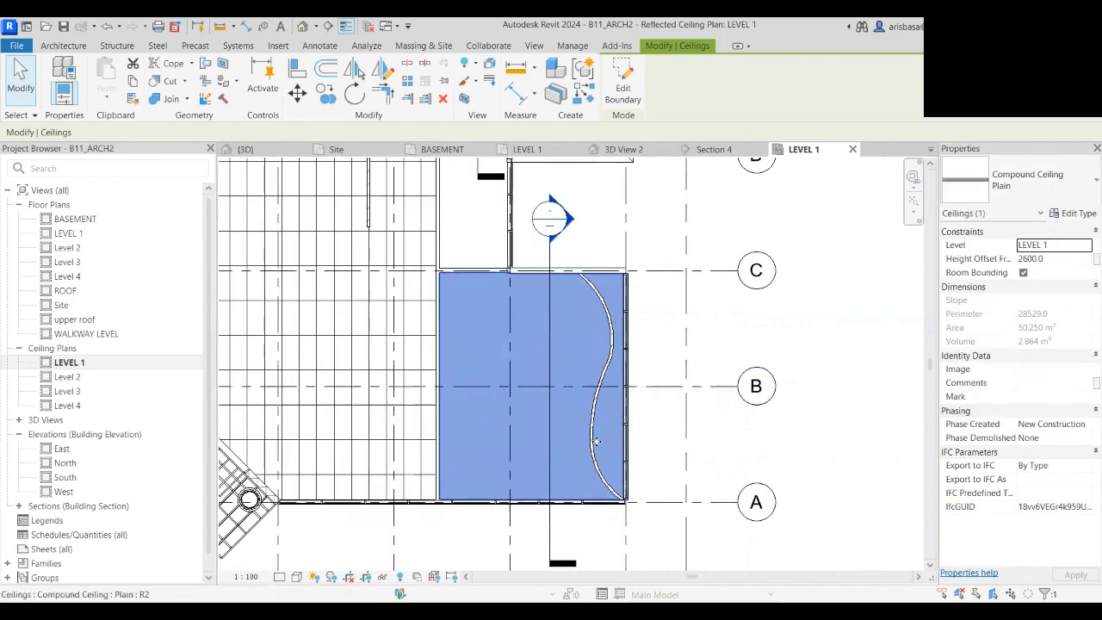
scroll(640, 430, up, 1)
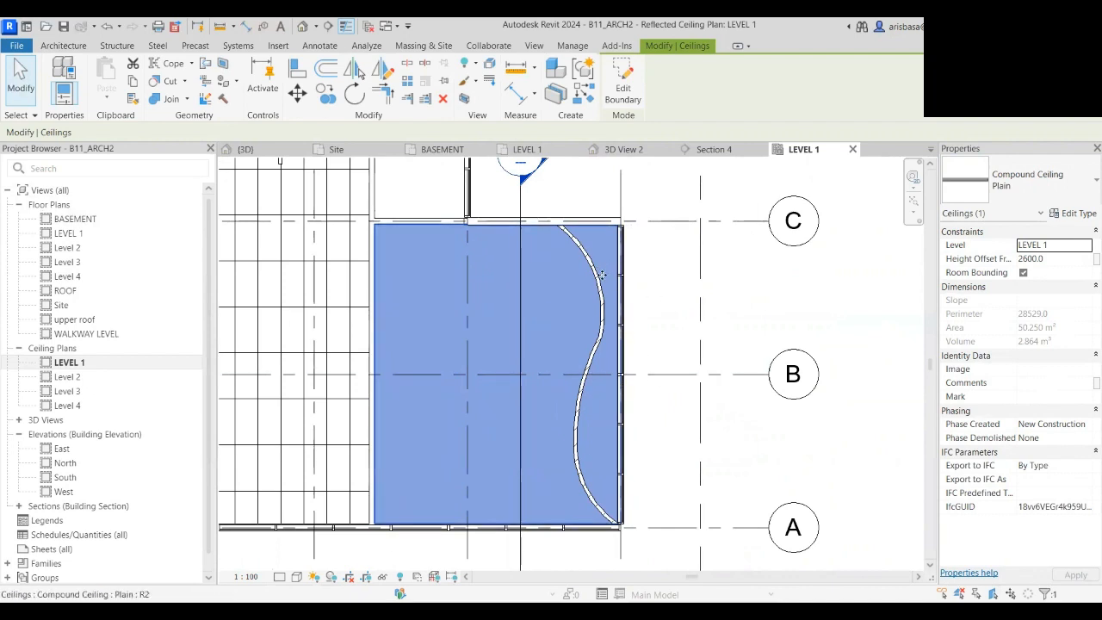
- Delete the Compound Ceiling Plain ceiling between gridlines A and C beside the curved wall on LEVEL 1
click(756, 313)
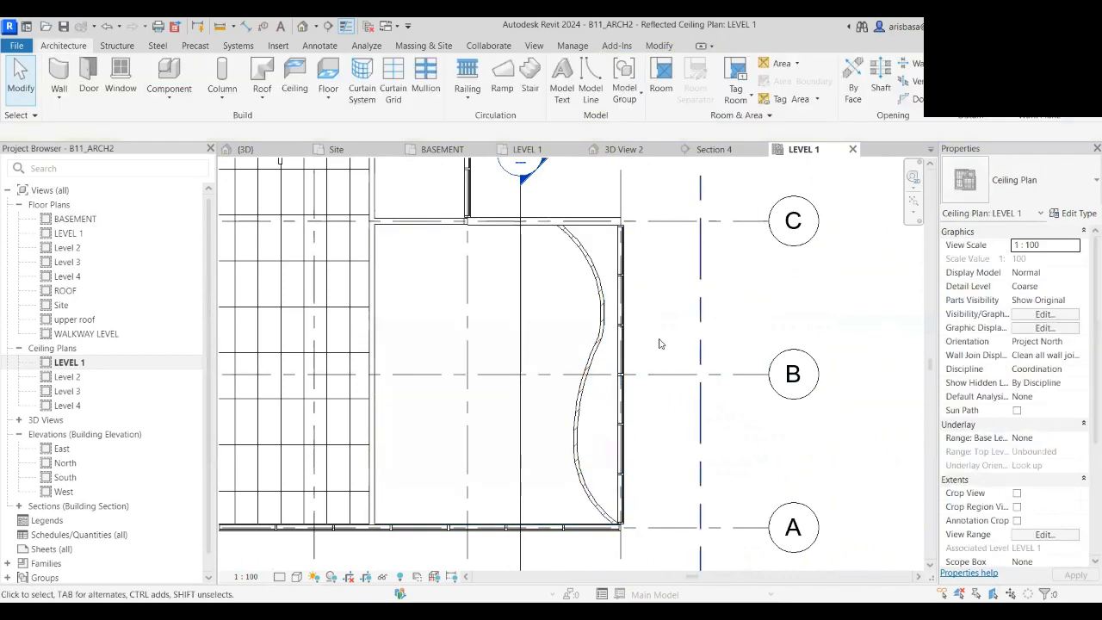
click(547, 328)
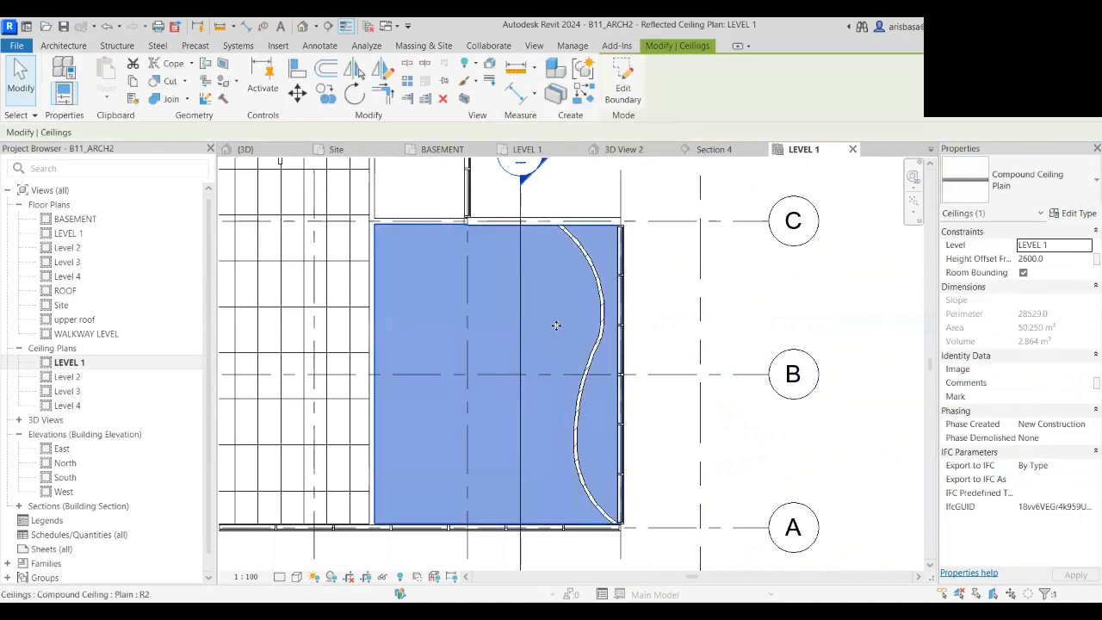
key(Escape)
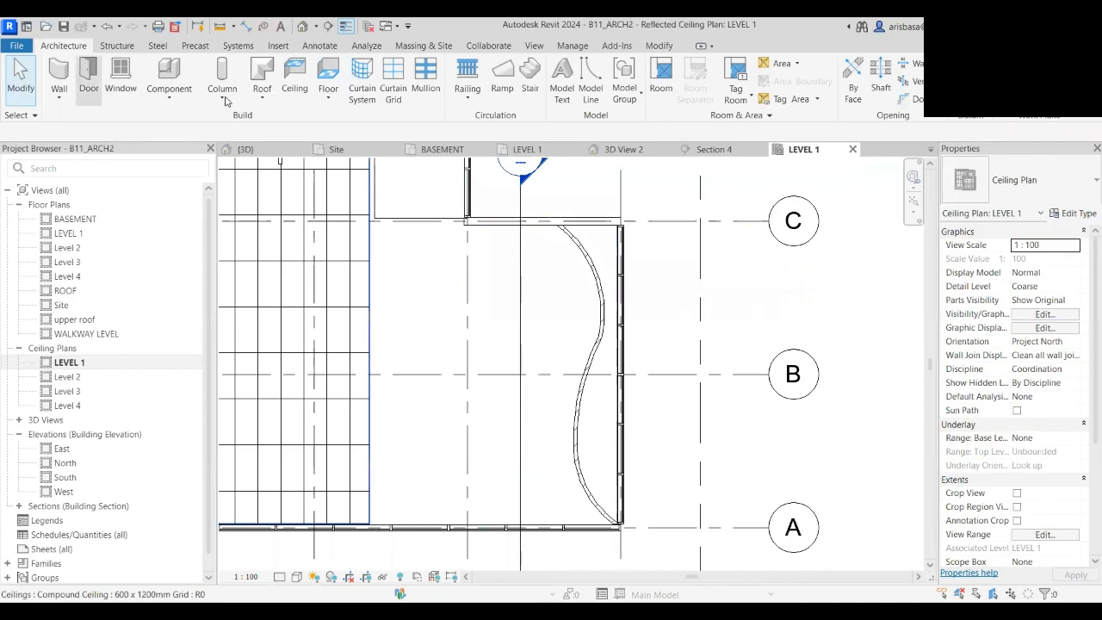
- Start sketching a new Compound Ceiling Plain ceiling on LEVEL 1, picking the curved brick wall's inner face as boundary lines
click(295, 77)
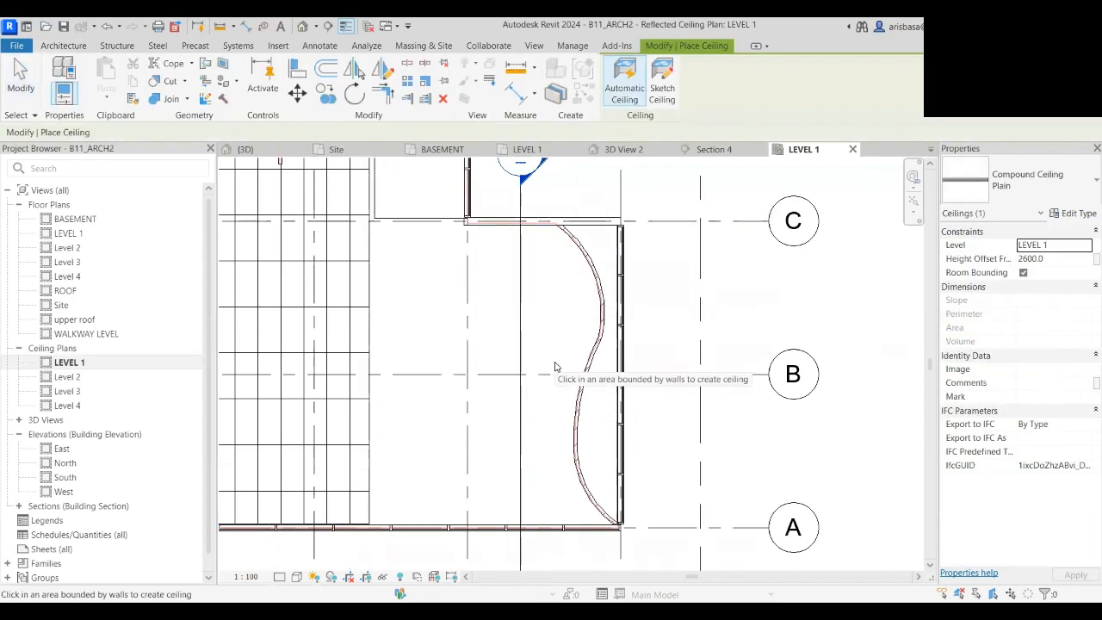
scroll(539, 349, down, 2)
middle_drag(539, 350, 549, 403)
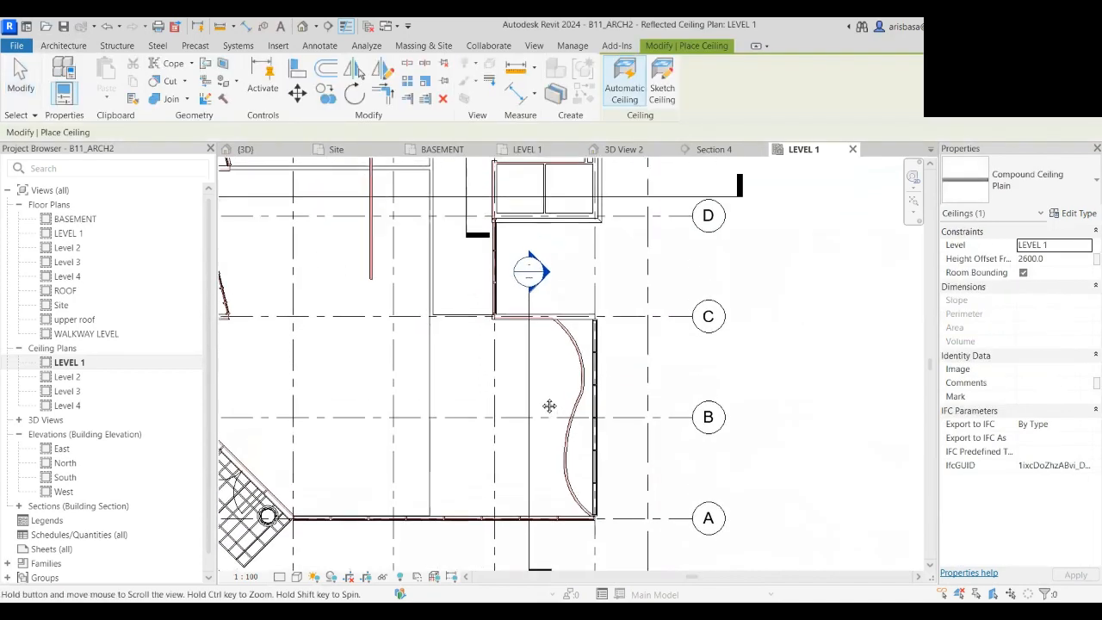
scroll(542, 378, down, 2)
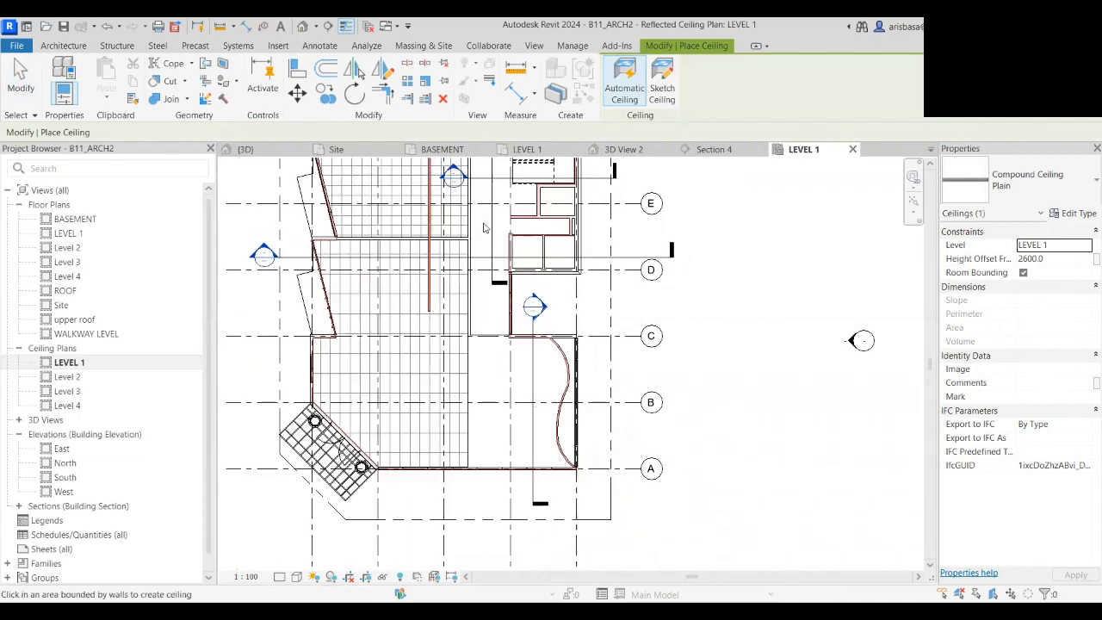
middle_drag(484, 228, 479, 291)
scroll(491, 504, up, 2)
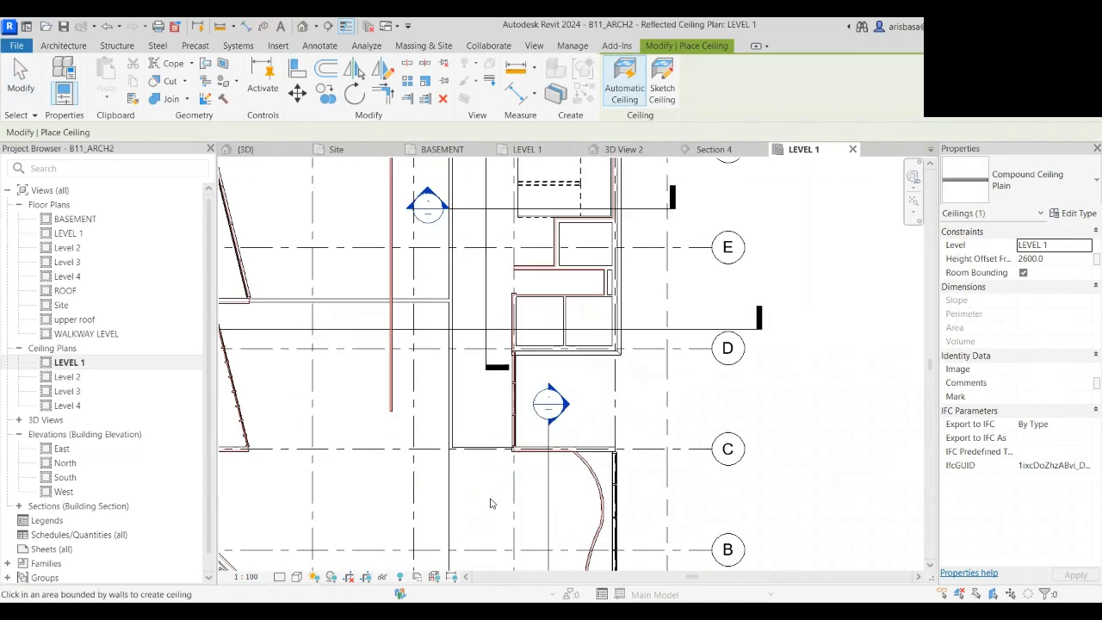
middle_drag(491, 504, 463, 359)
scroll(469, 396, up, 1)
middle_drag(470, 401, 457, 354)
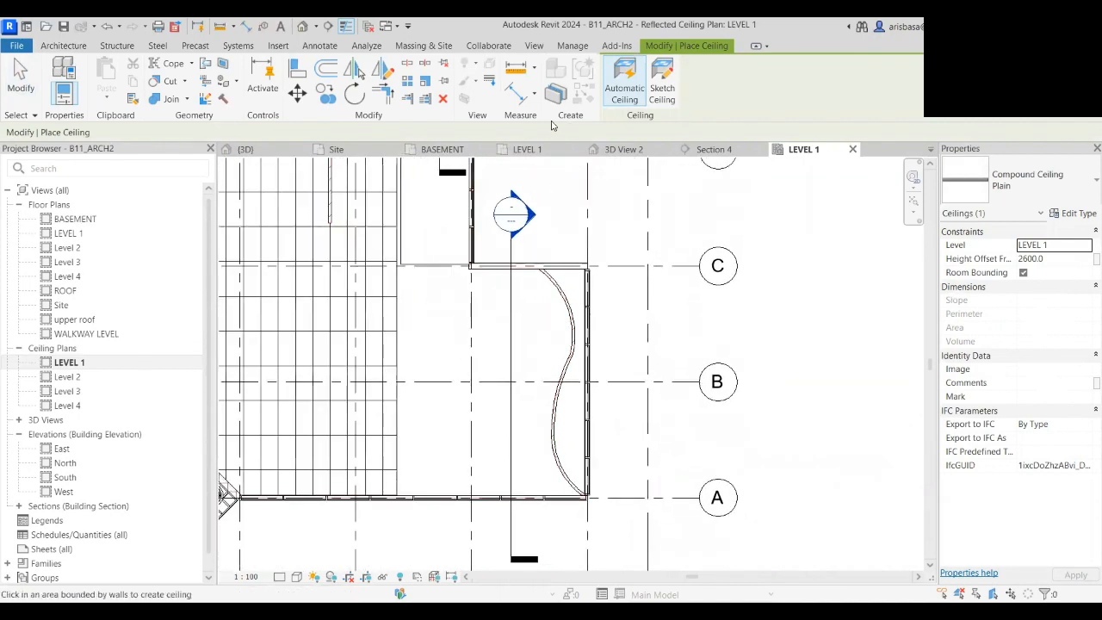
click(663, 101)
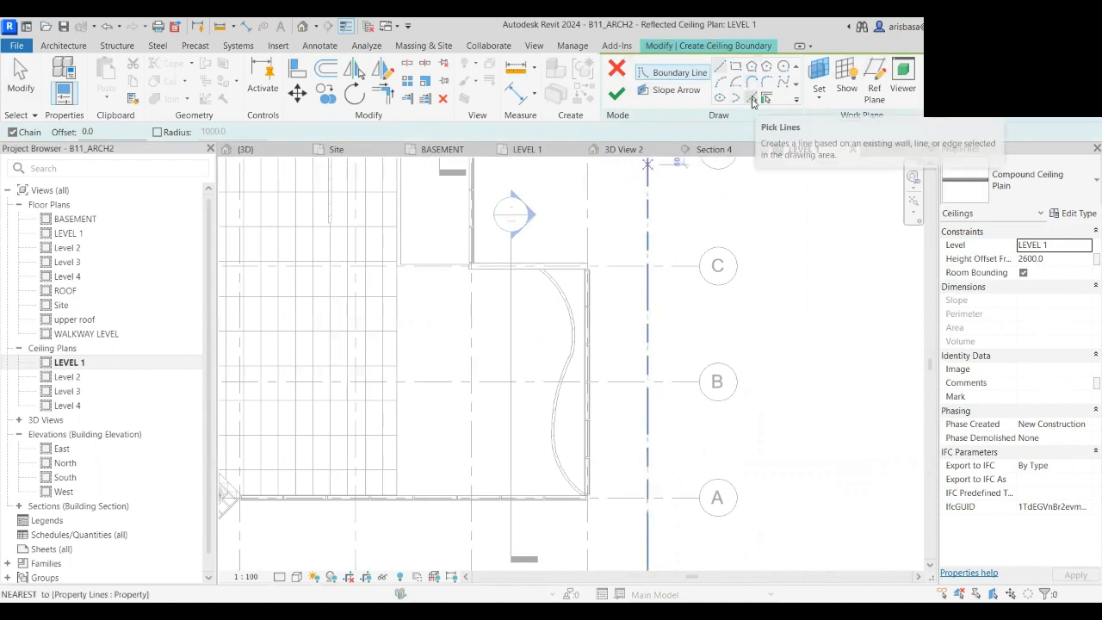
click(753, 100)
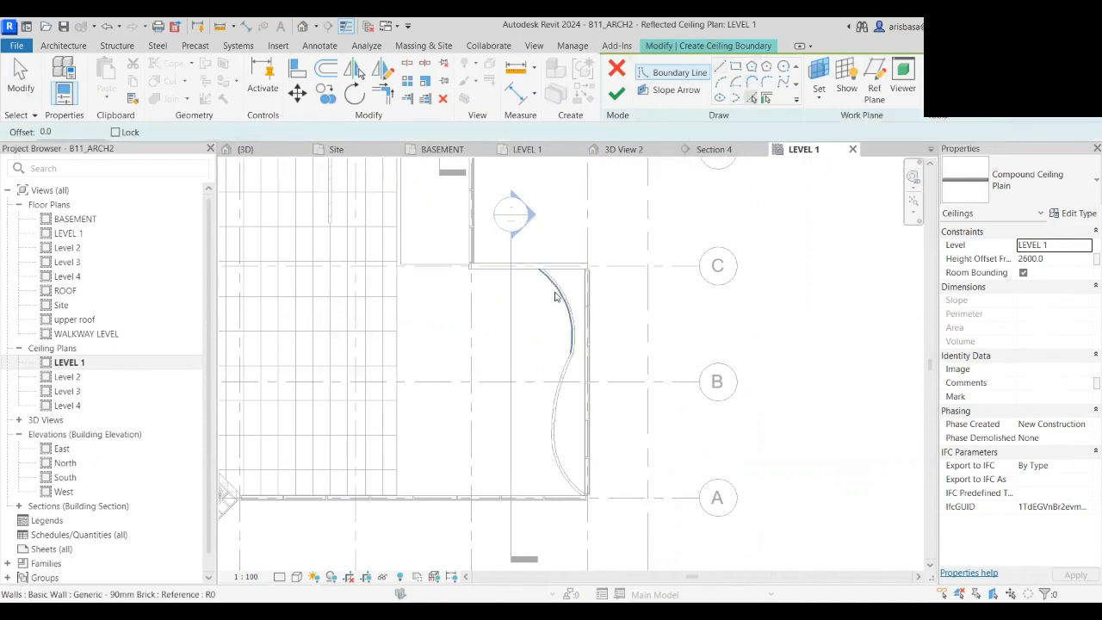
click(562, 362)
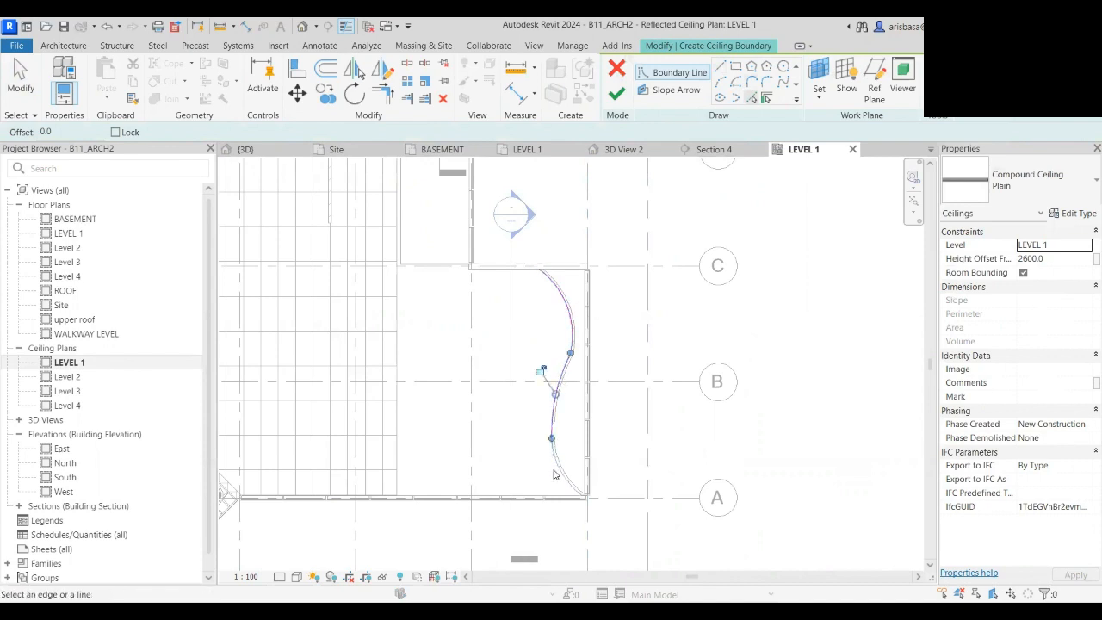
- Add boundary lines along the curtain wall at gridline A, the adjoining grid ceiling's edge and the wall at gridline C
scroll(454, 493, up, 4)
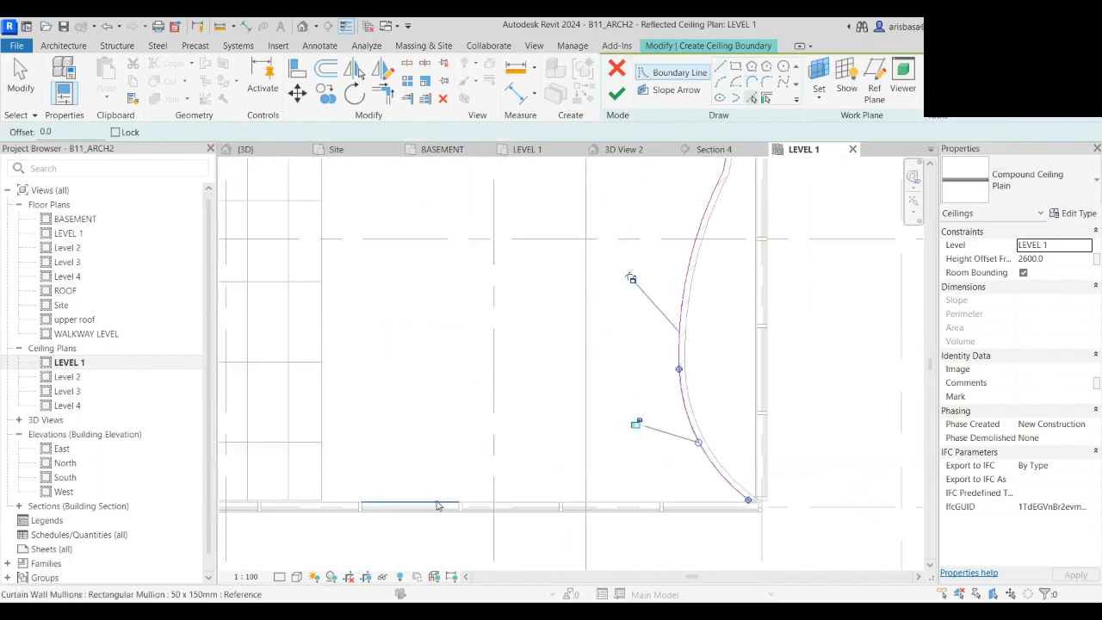
click(410, 503)
click(327, 426)
scroll(385, 399, down, 2)
middle_drag(394, 344, 412, 479)
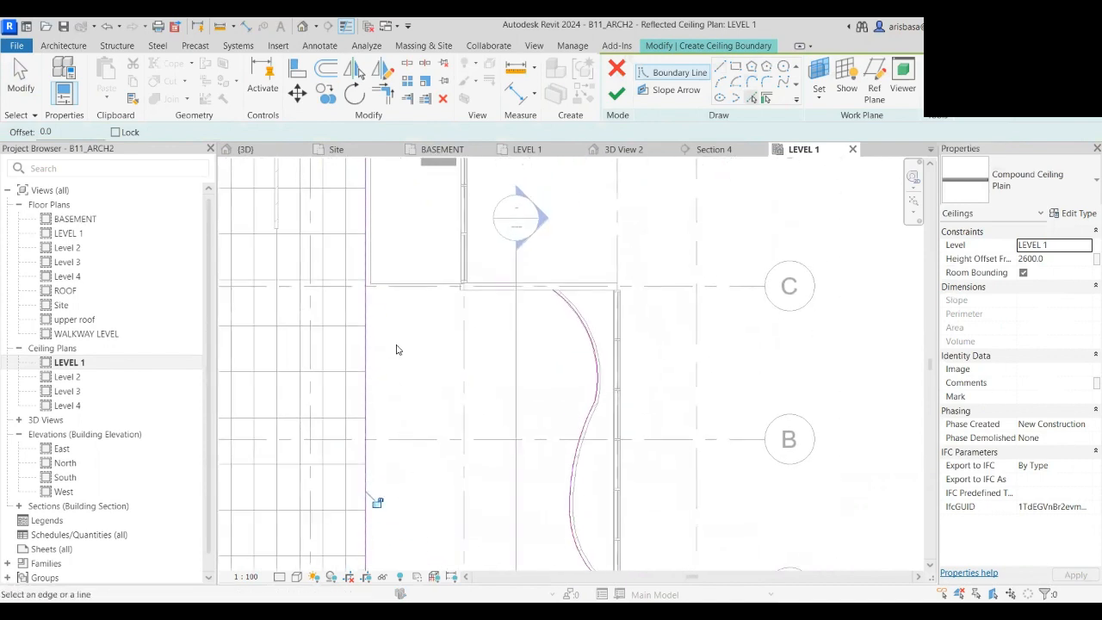
click(486, 295)
scroll(481, 343, down, 1)
middle_drag(481, 342, 445, 301)
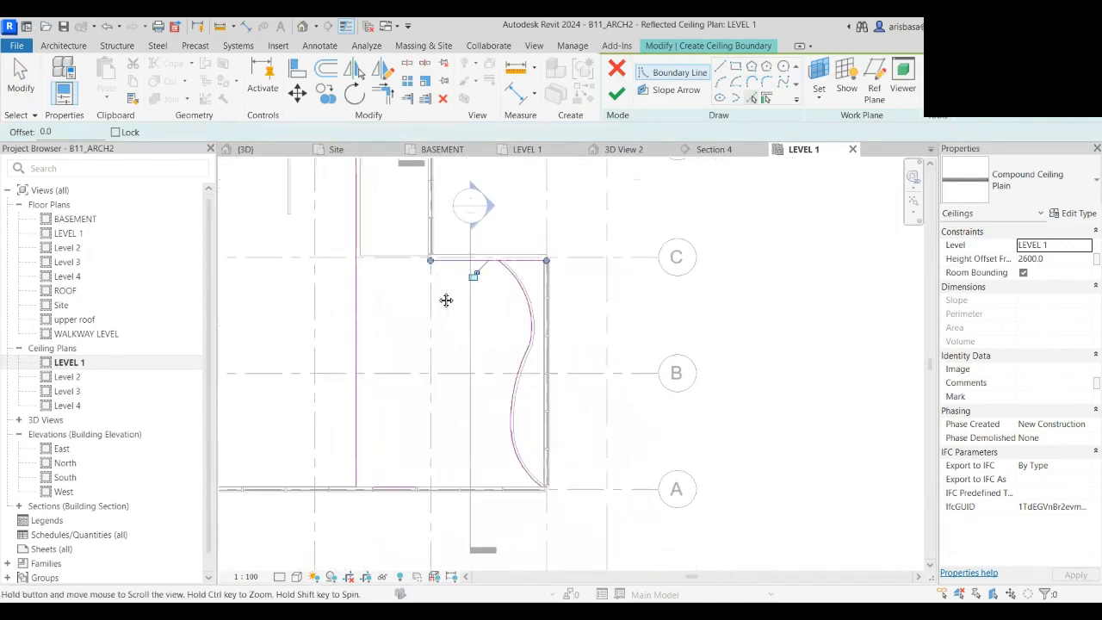
- Trim the ceiling boundary lines to meet at their corners as a closed loop and finish the ceiling sketch
click(383, 95)
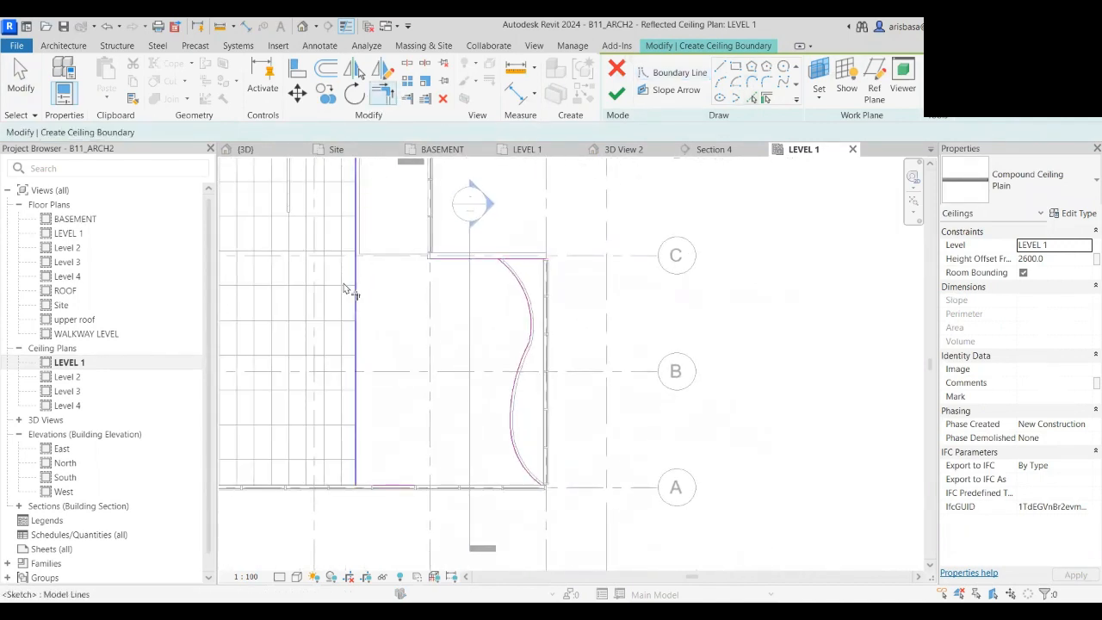
click(359, 315)
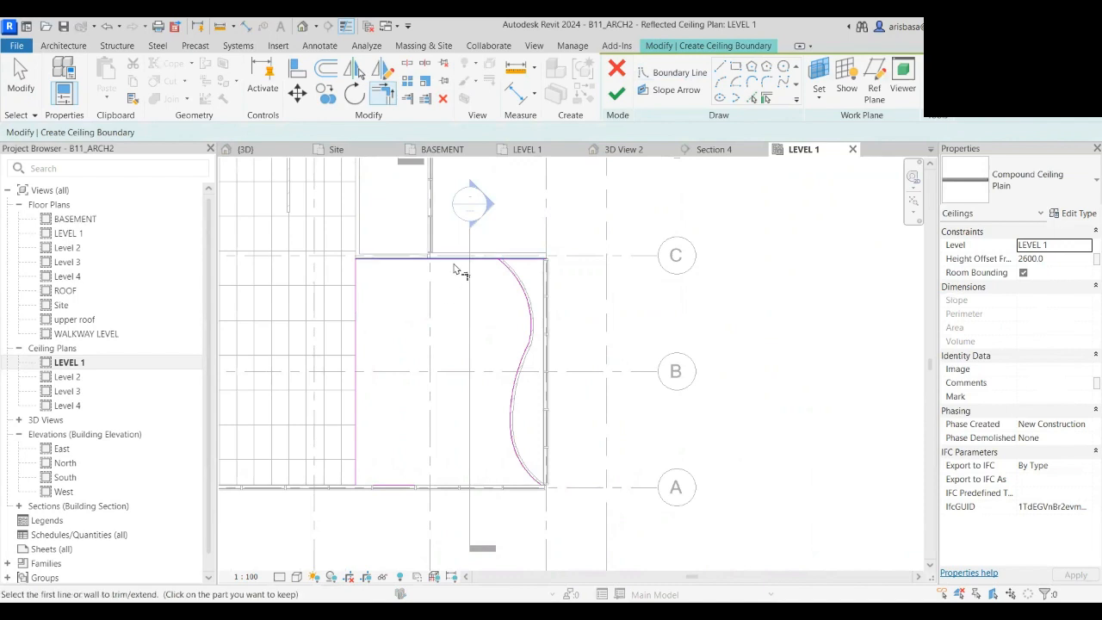
click(506, 277)
click(515, 472)
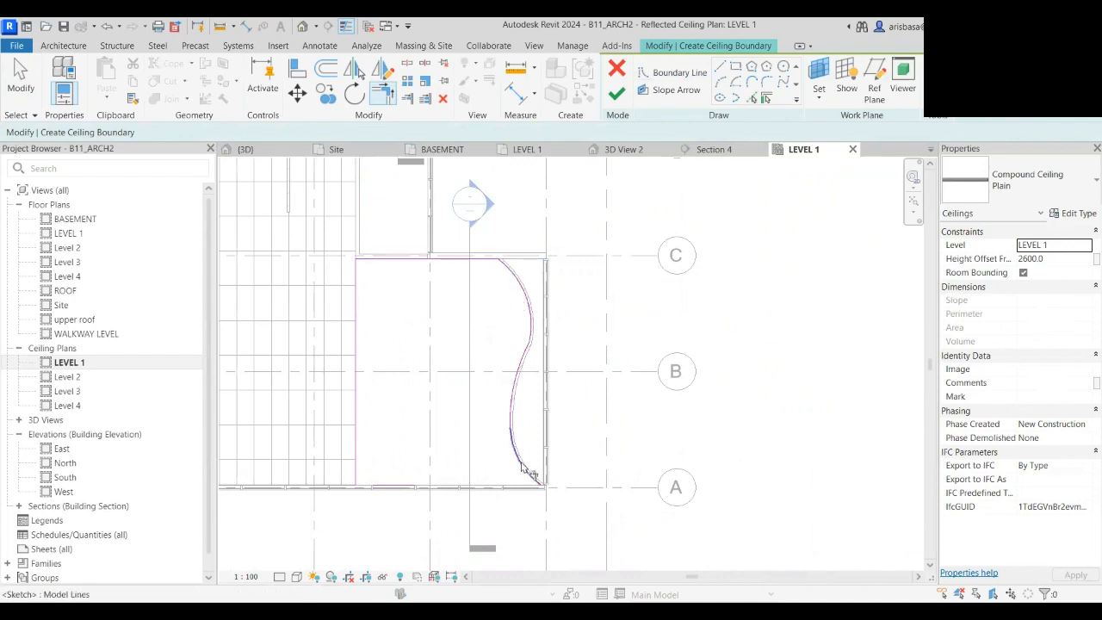
click(418, 487)
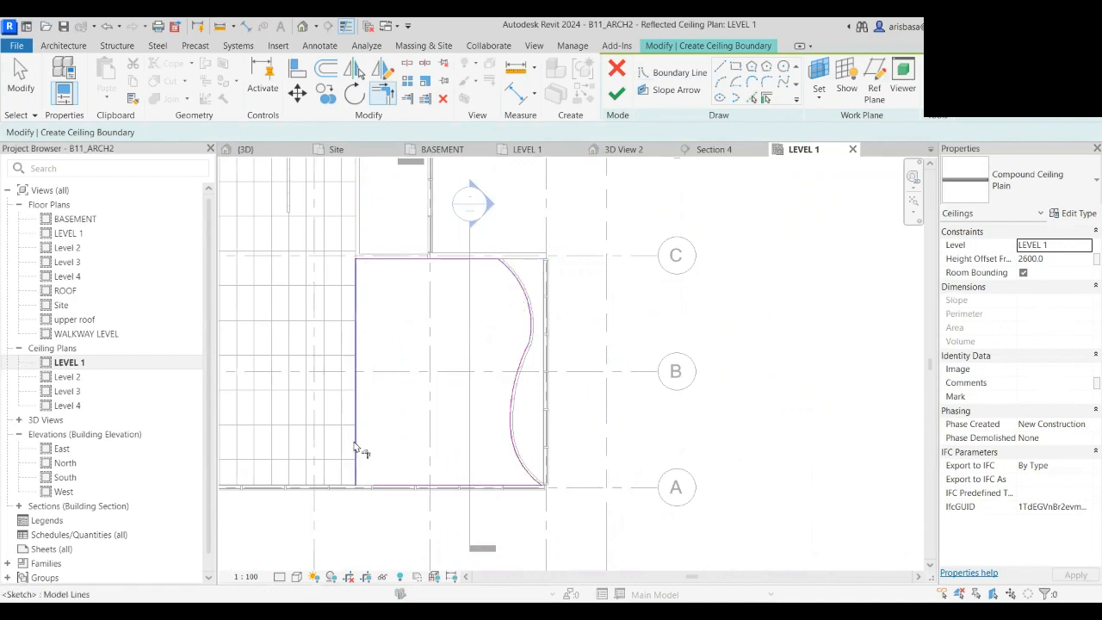
scroll(445, 417, down, 3)
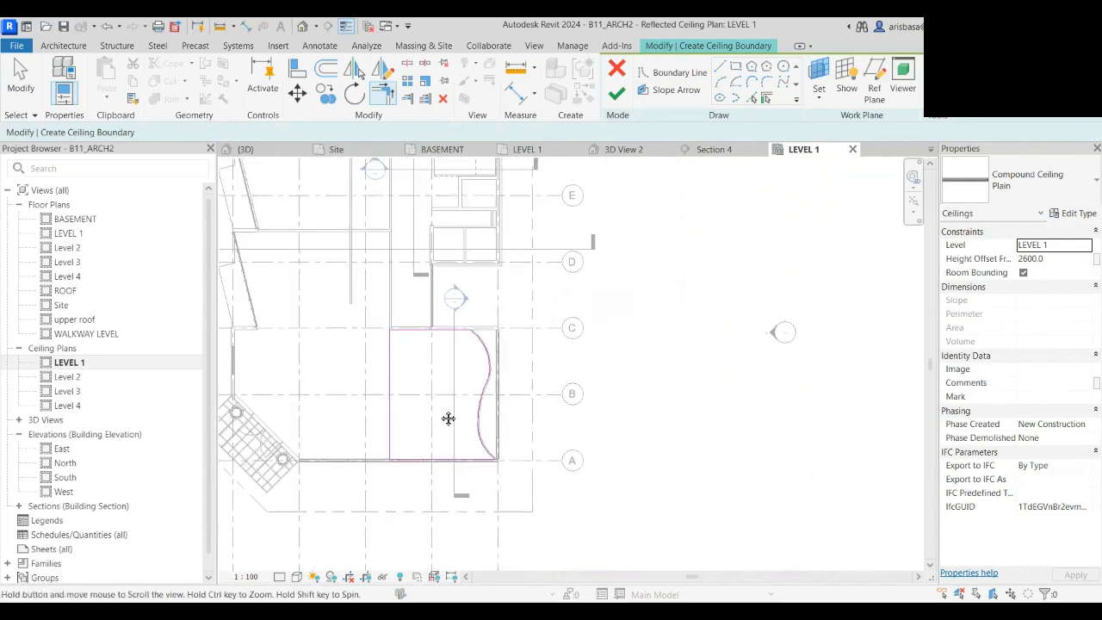
scroll(450, 370, up, 3)
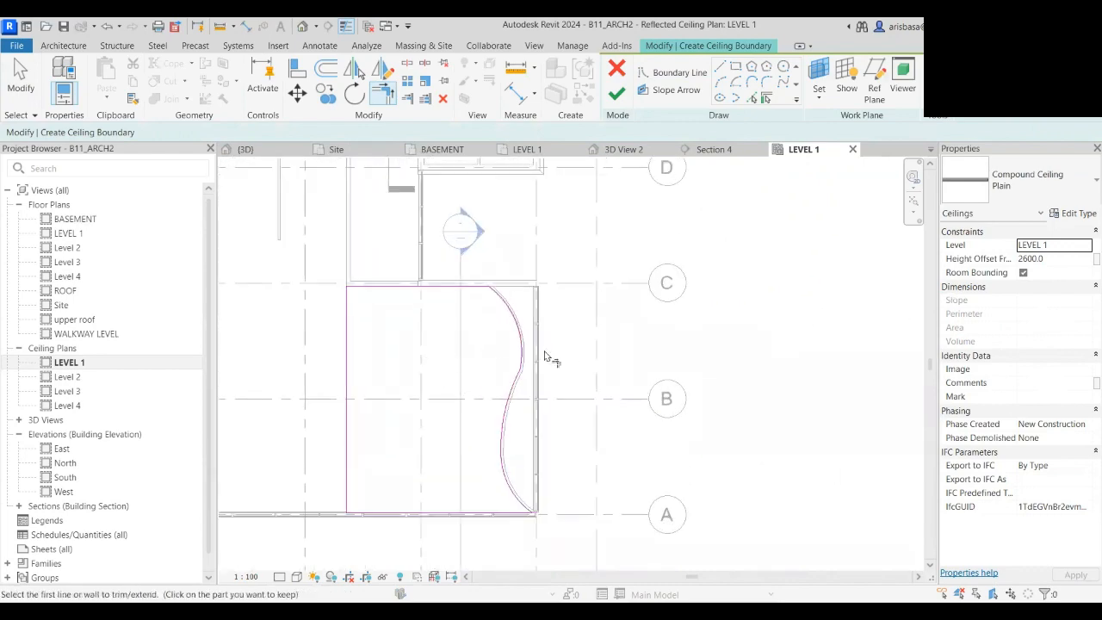
click(617, 95)
scroll(755, 399, down, 3)
middle_drag(754, 399, 763, 329)
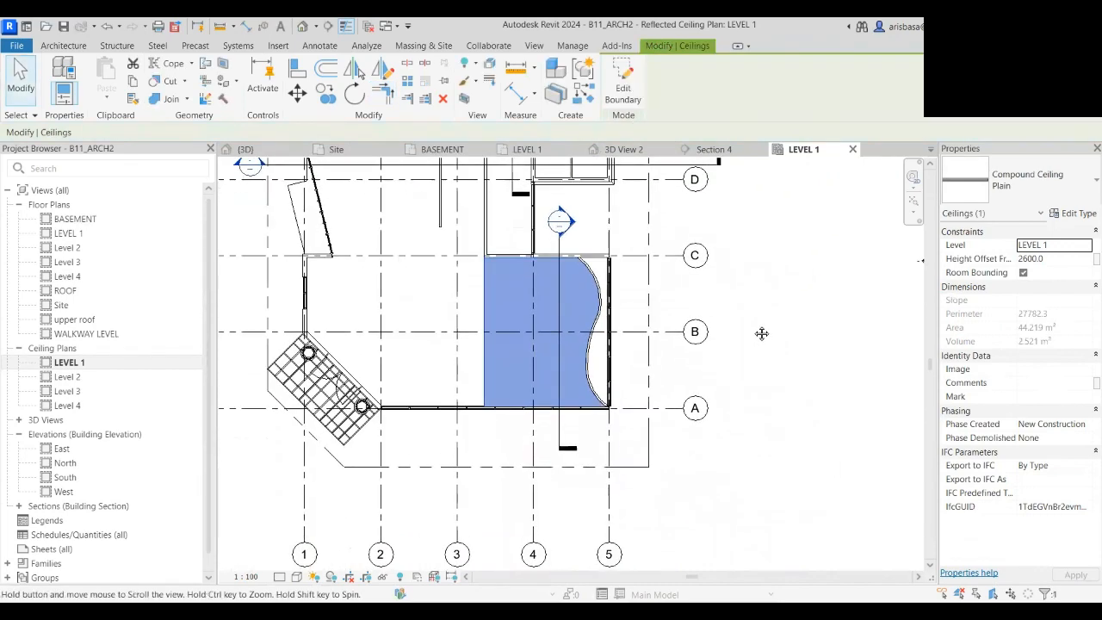
click(758, 348)
scroll(518, 310, up, 2)
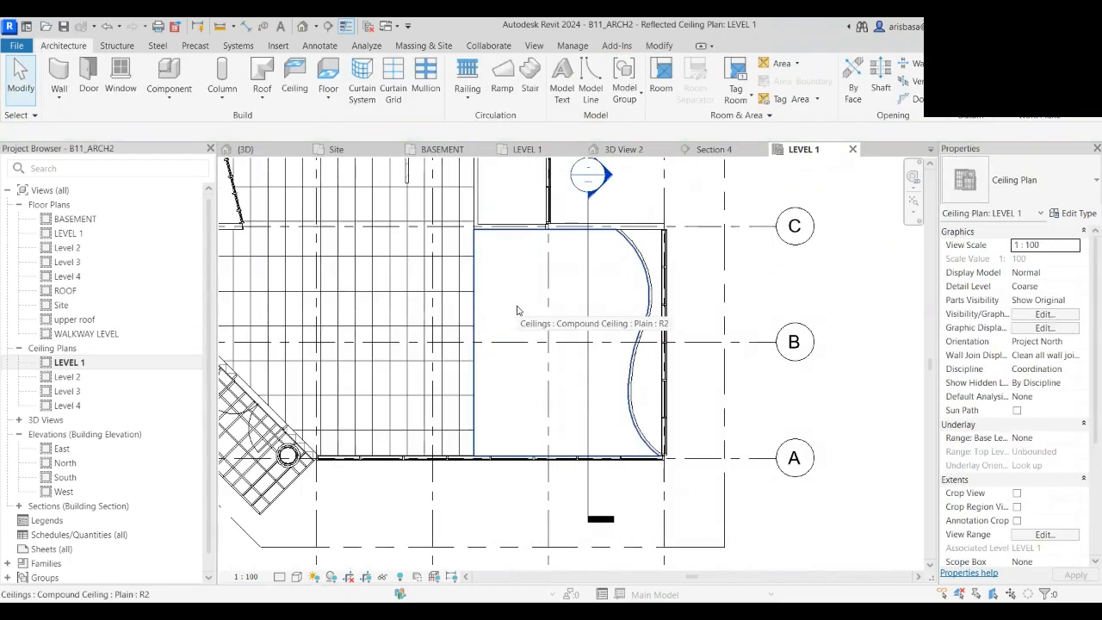
- Edit the Plain ceiling's boundary to cut a circular opening of 1900 mm radius between gridlines B and C
click(505, 289)
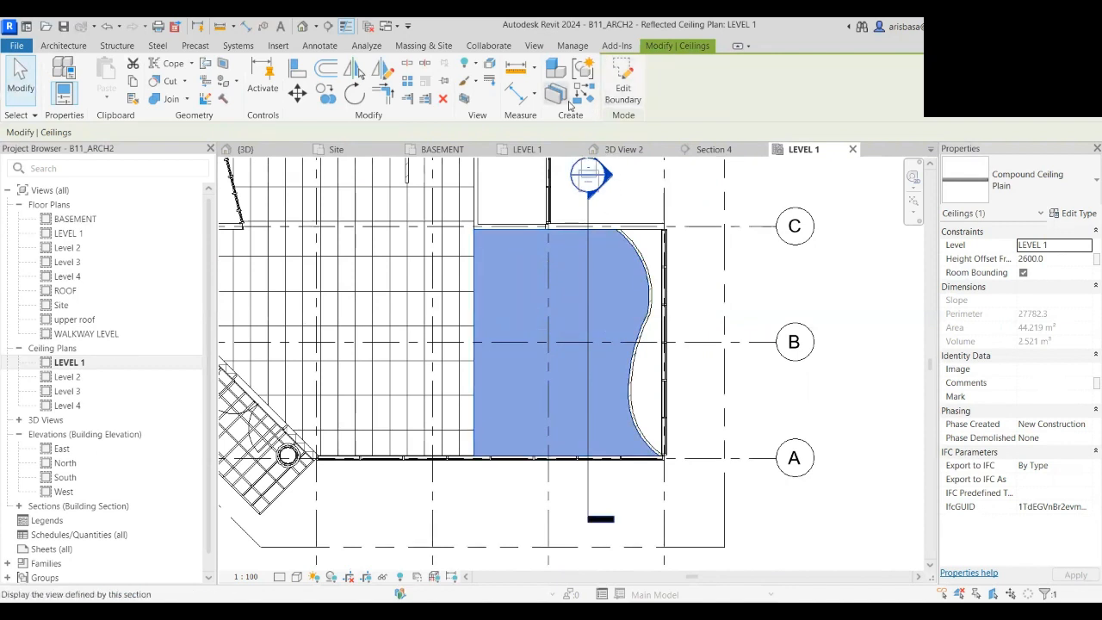
click(623, 86)
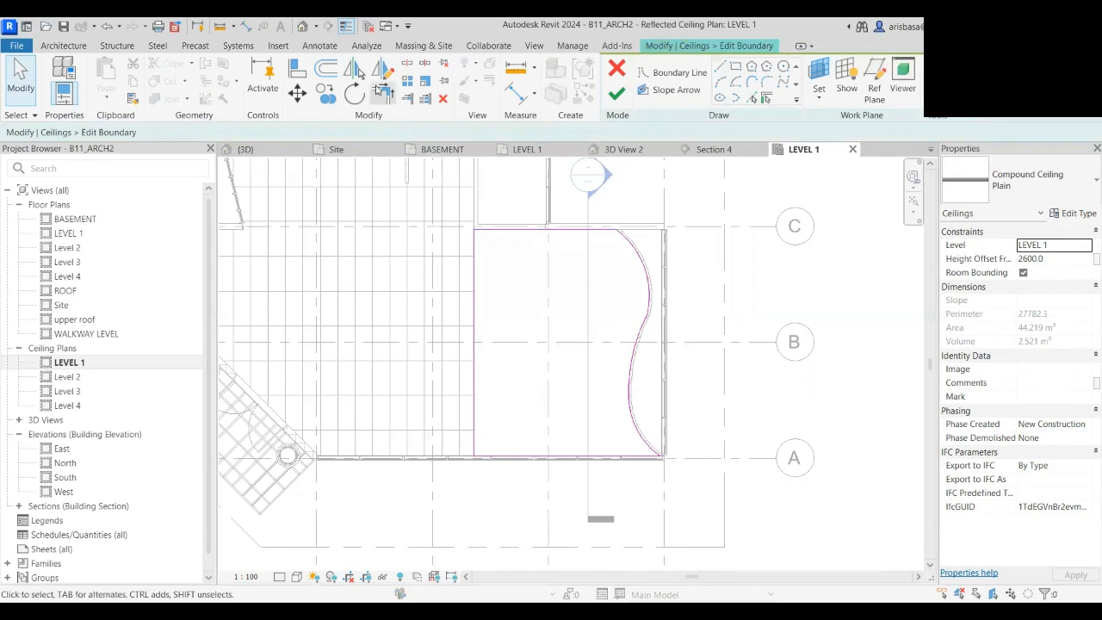
click(785, 68)
click(567, 296)
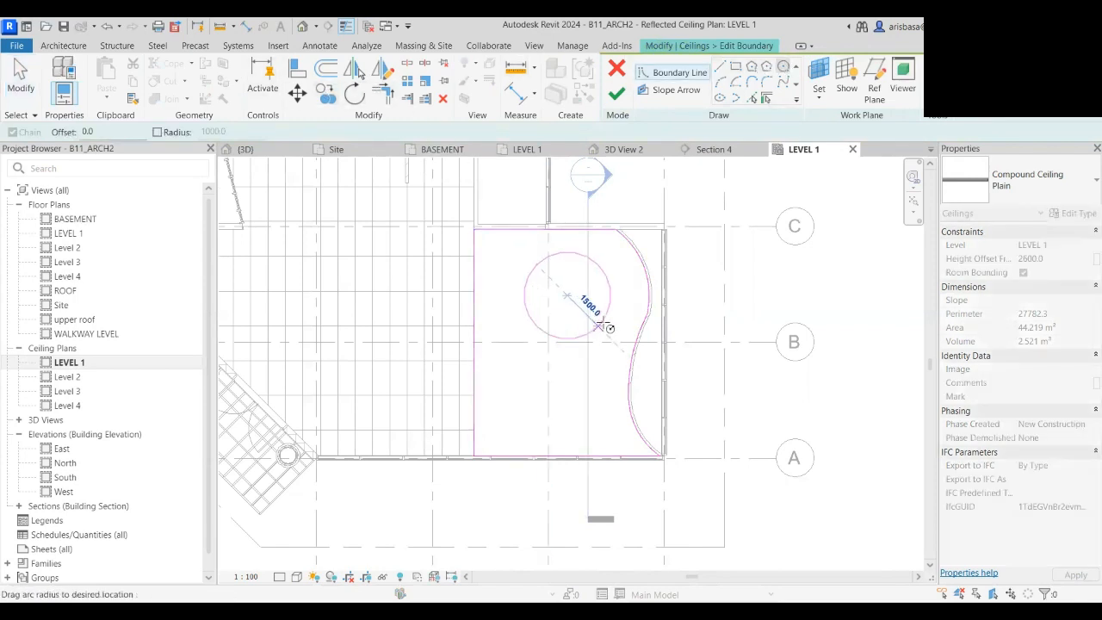
scroll(617, 319, up, 1)
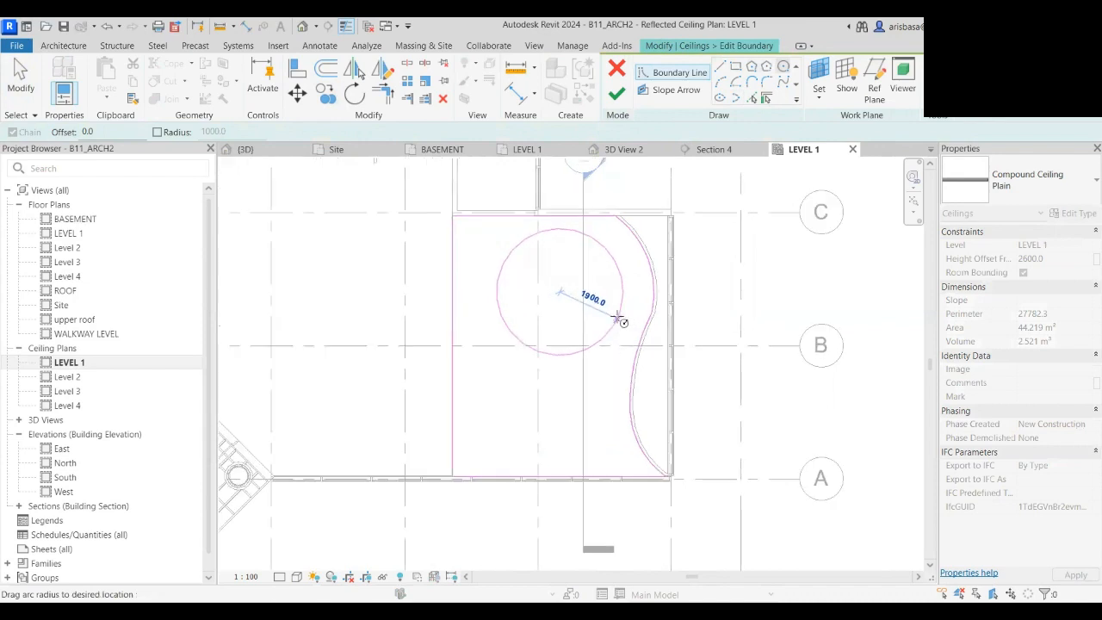
scroll(618, 319, up, 1)
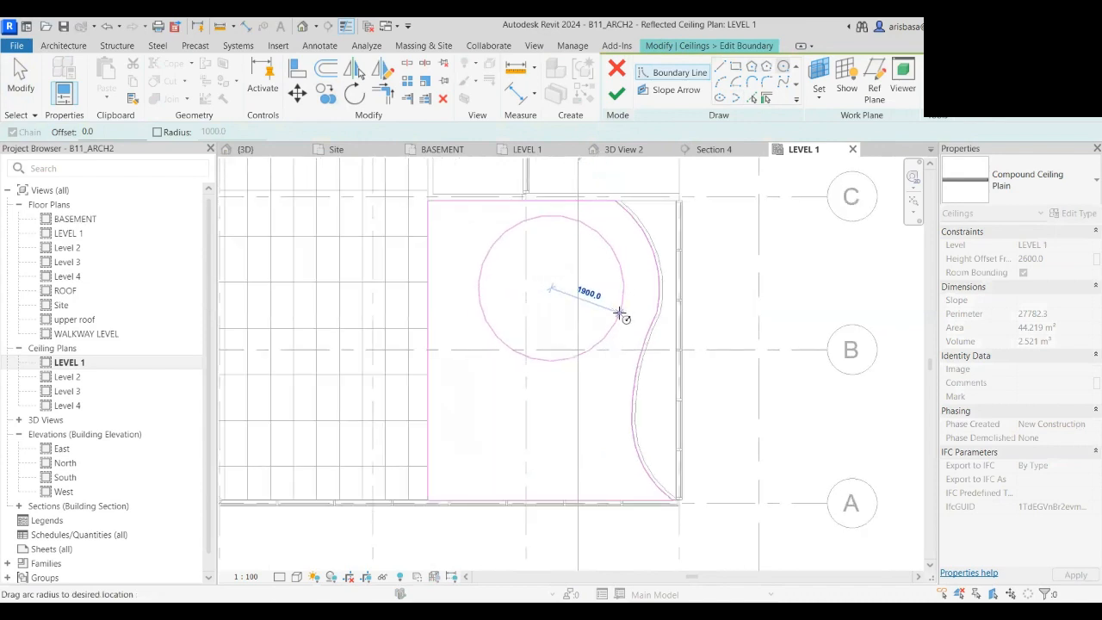
click(619, 312)
scroll(619, 314, down, 2)
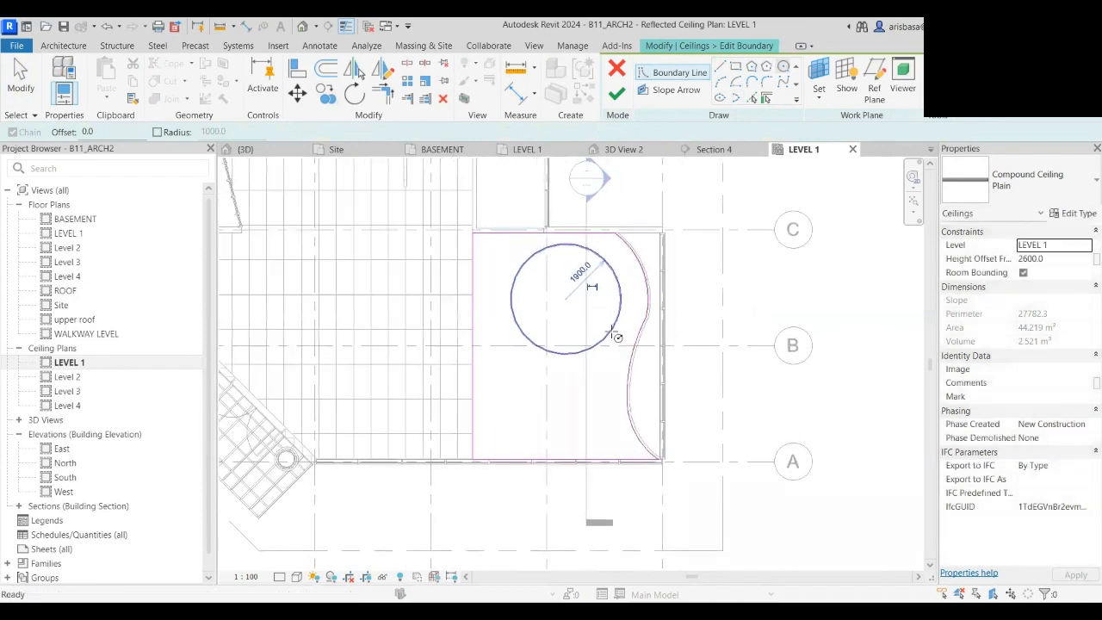
click(617, 94)
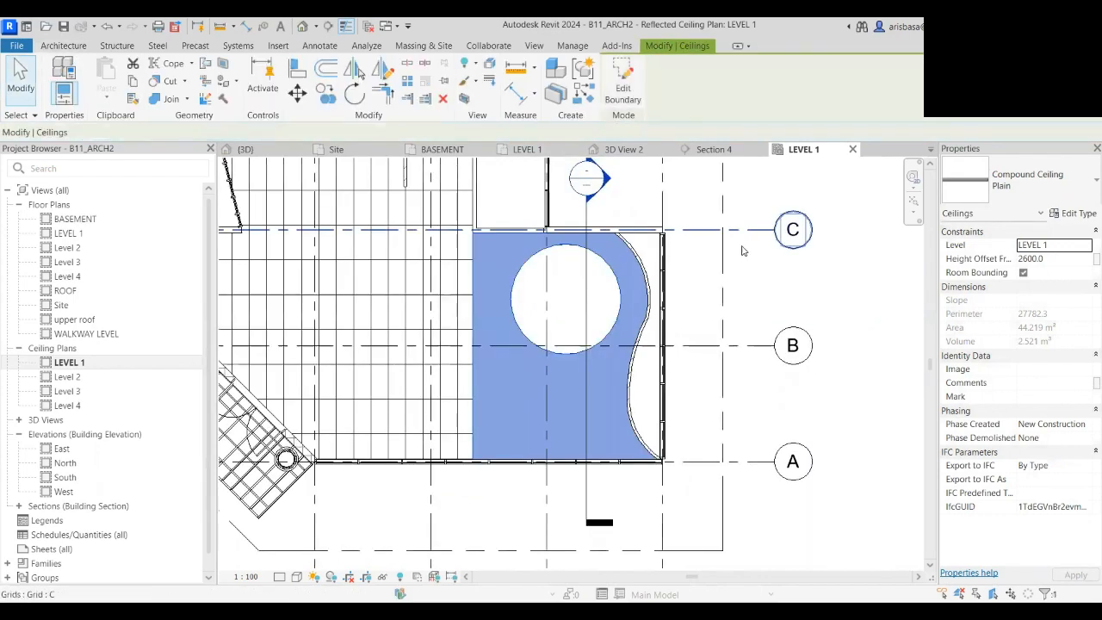
- Open 3D View 2, widen its crop region and turn the camera towards the curved brick wall and circular ceiling opening
scroll(571, 313, up, 1)
scroll(520, 306, down, 2)
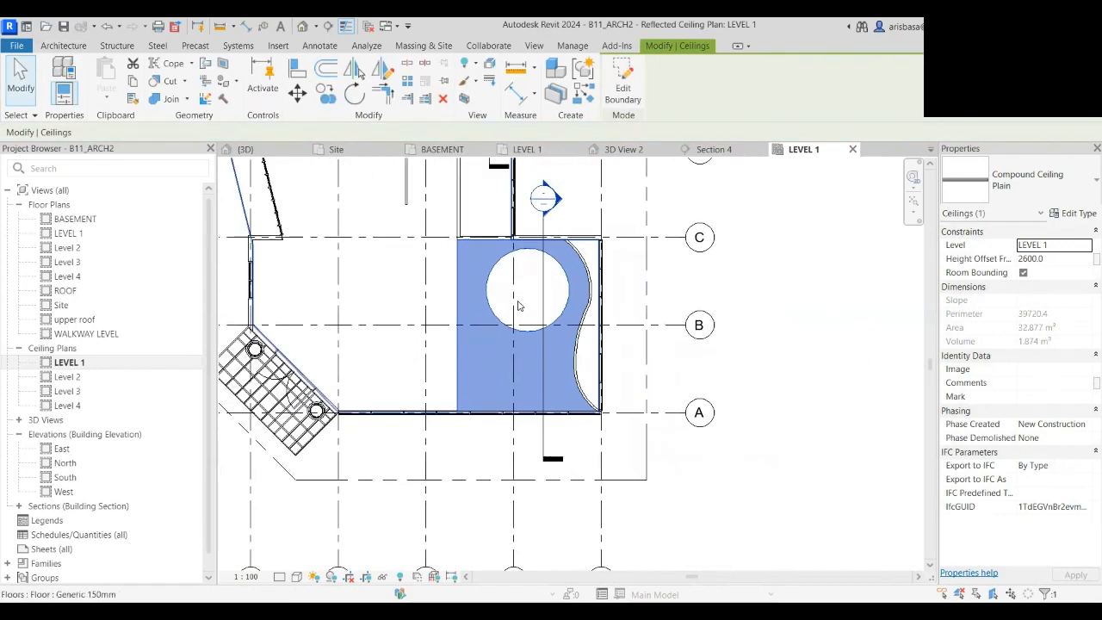
scroll(522, 305, down, 1)
middle_drag(521, 304, 539, 328)
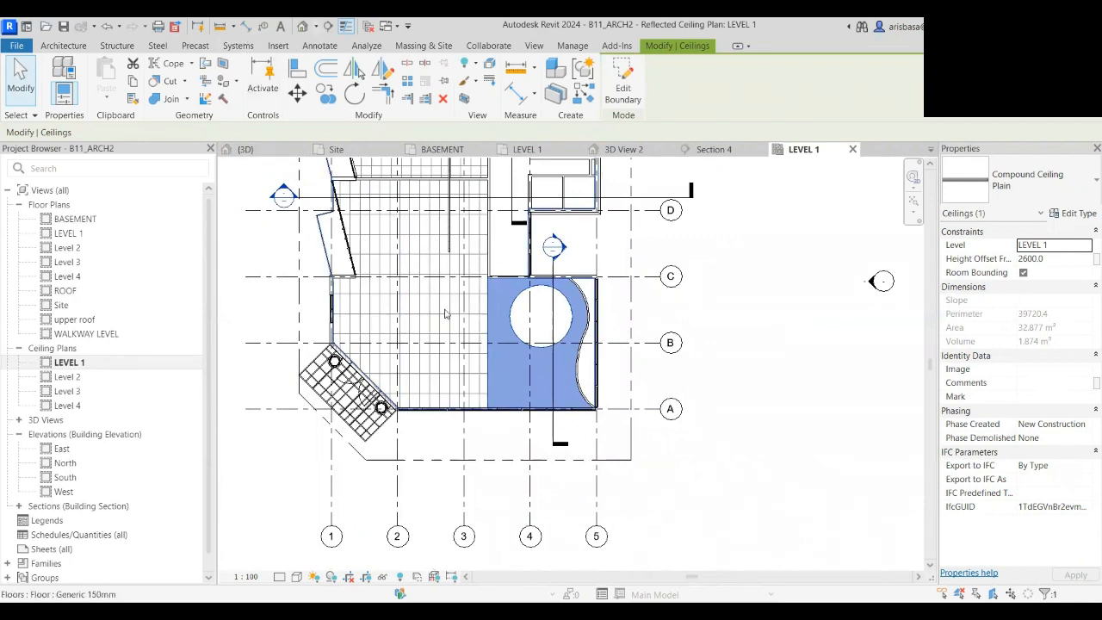
click(623, 149)
scroll(582, 372, up, 4)
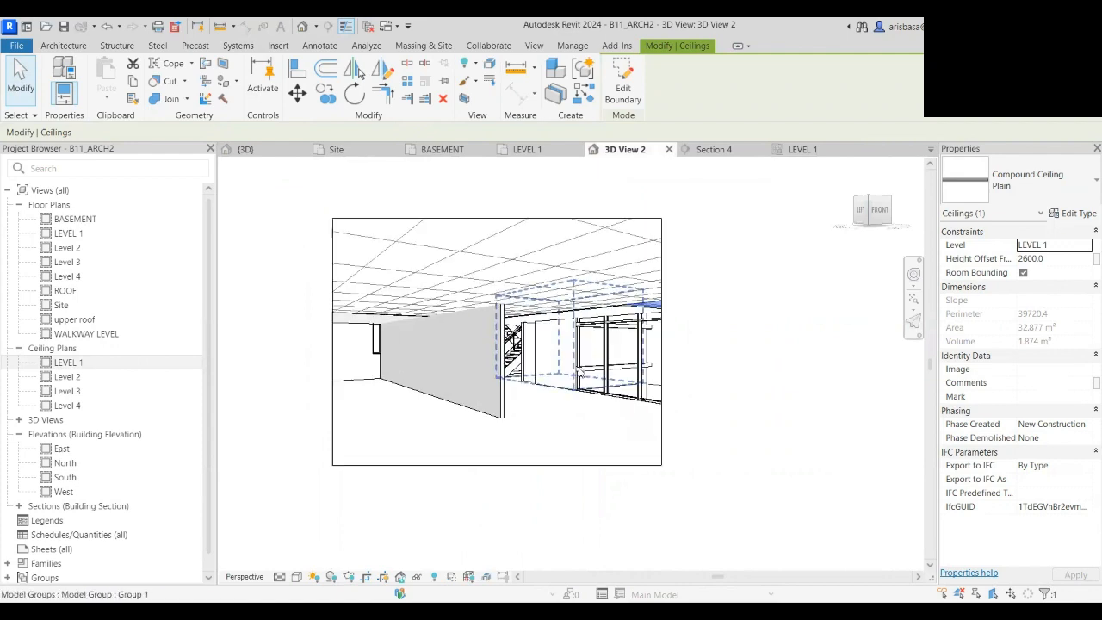
shift+middle_drag(581, 372, 664, 389)
click(662, 359)
drag(662, 342, 848, 355)
shift+middle_drag(765, 373, 526, 310)
drag(594, 284, 715, 312)
shift+middle_drag(598, 308, 504, 237)
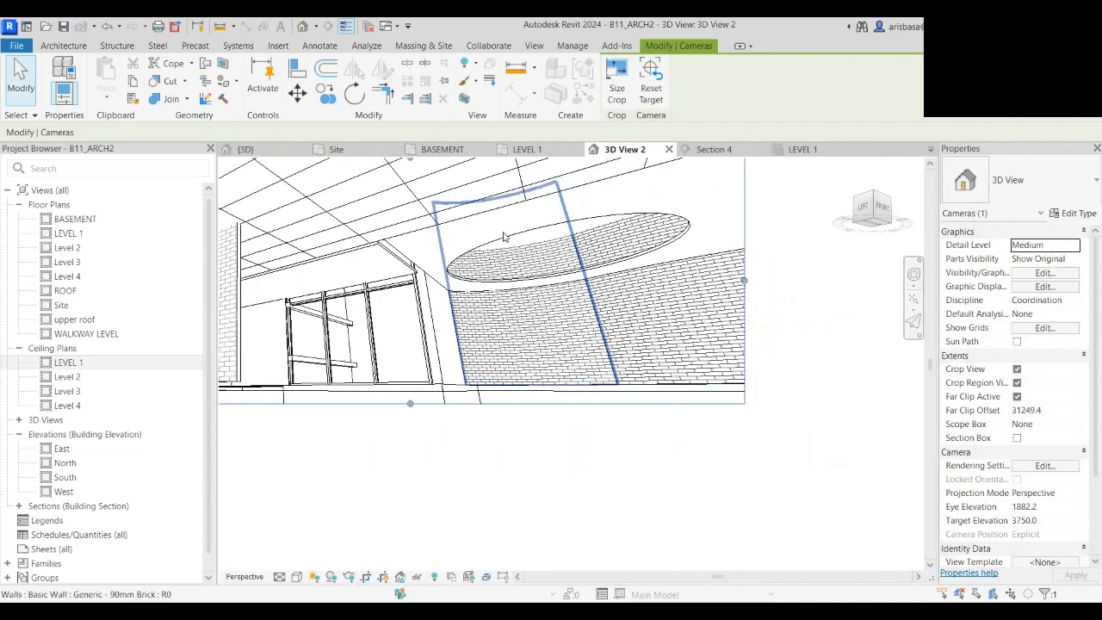
- Extend 3D View 2's crop region downward and reframe the camera to show the room beneath the circular ceiling opening
shift+middle_drag(629, 252, 567, 307)
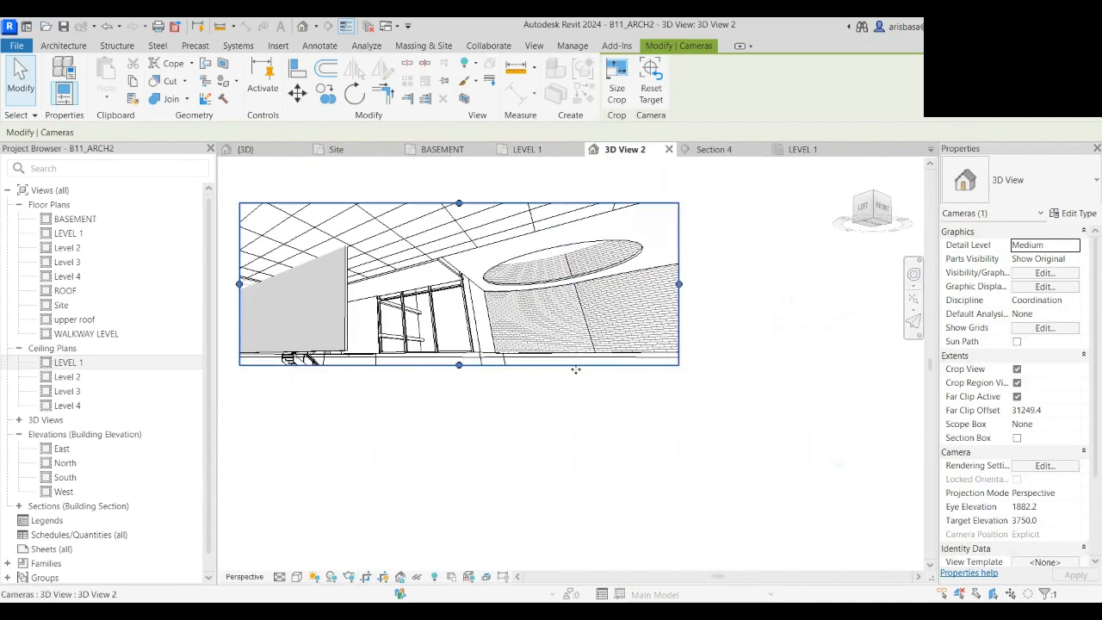
drag(459, 366, 457, 402)
shift+middle_drag(584, 324, 584, 335)
middle_drag(648, 374, 705, 460)
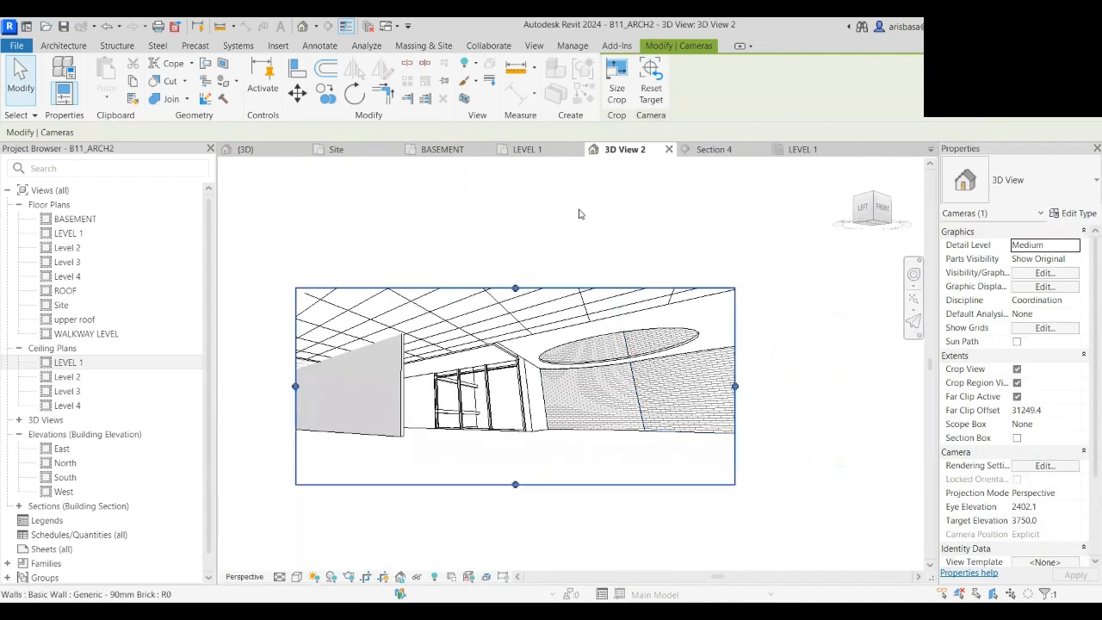
- In the LEVEL 1 ceiling plan, start a sketched ceiling similar to the Plain one and trace the circular opening as its boundary
click(801, 149)
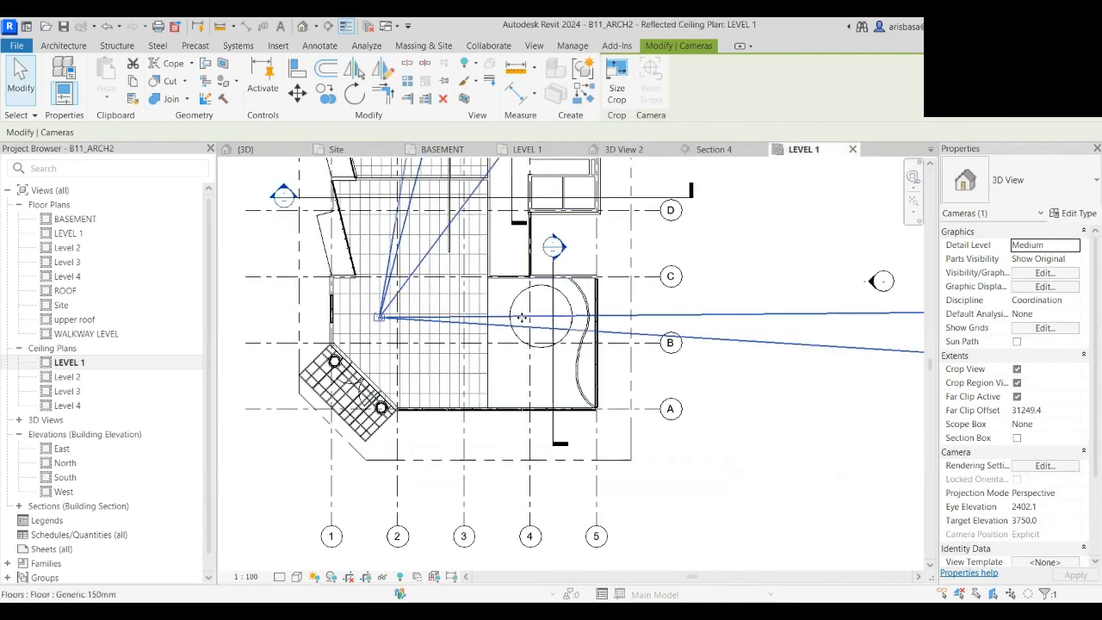
scroll(522, 318, up, 7)
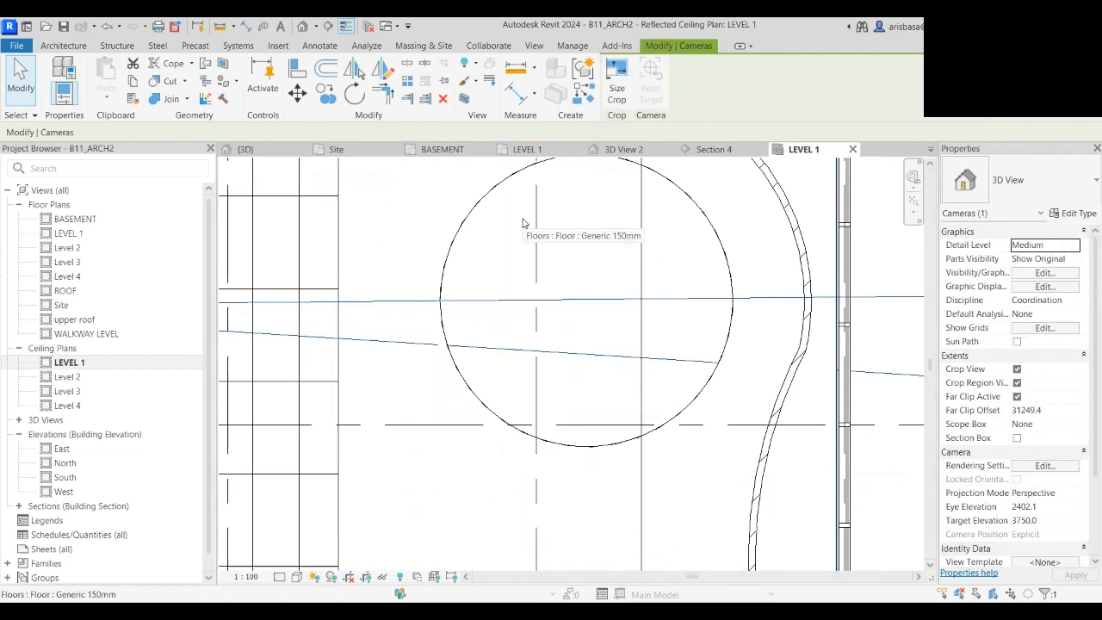
scroll(508, 284, down, 3)
click(500, 313)
click(471, 281)
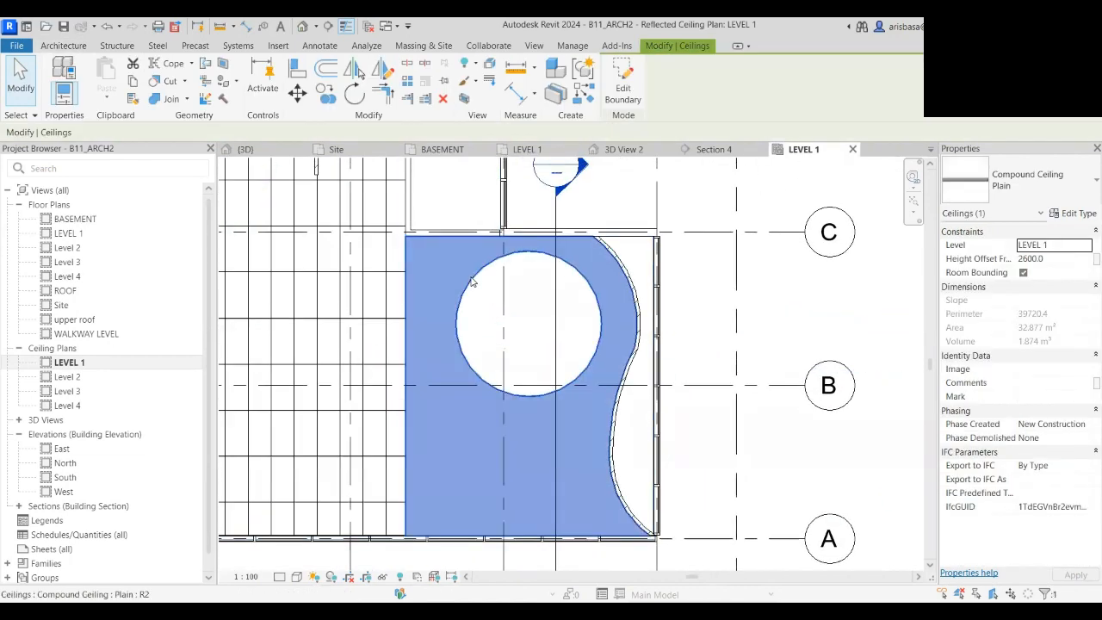
right_click(455, 272)
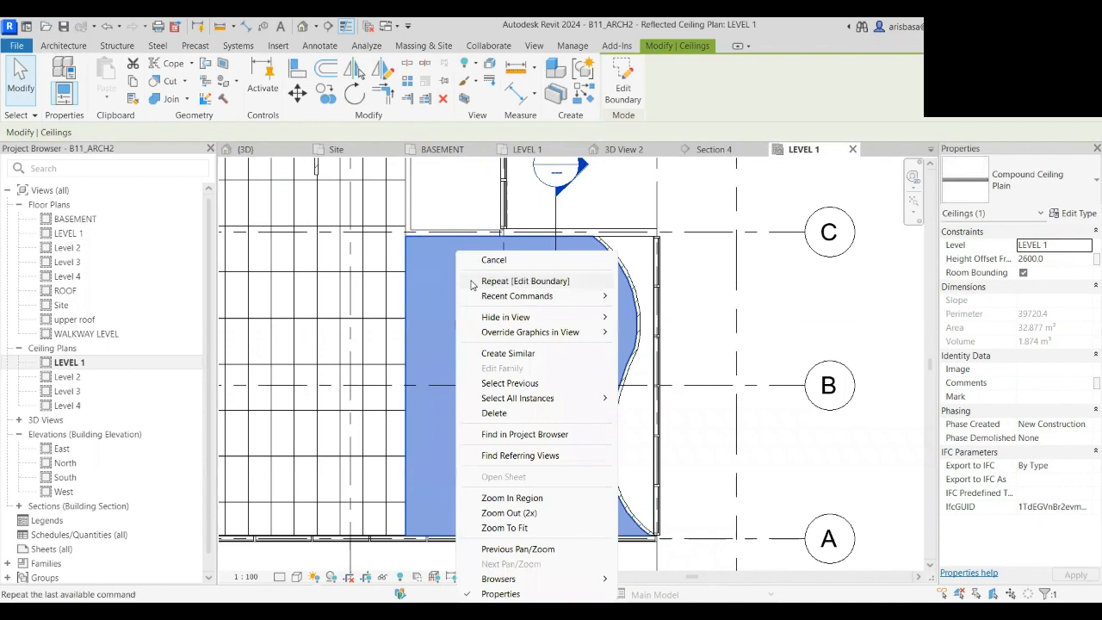
click(506, 355)
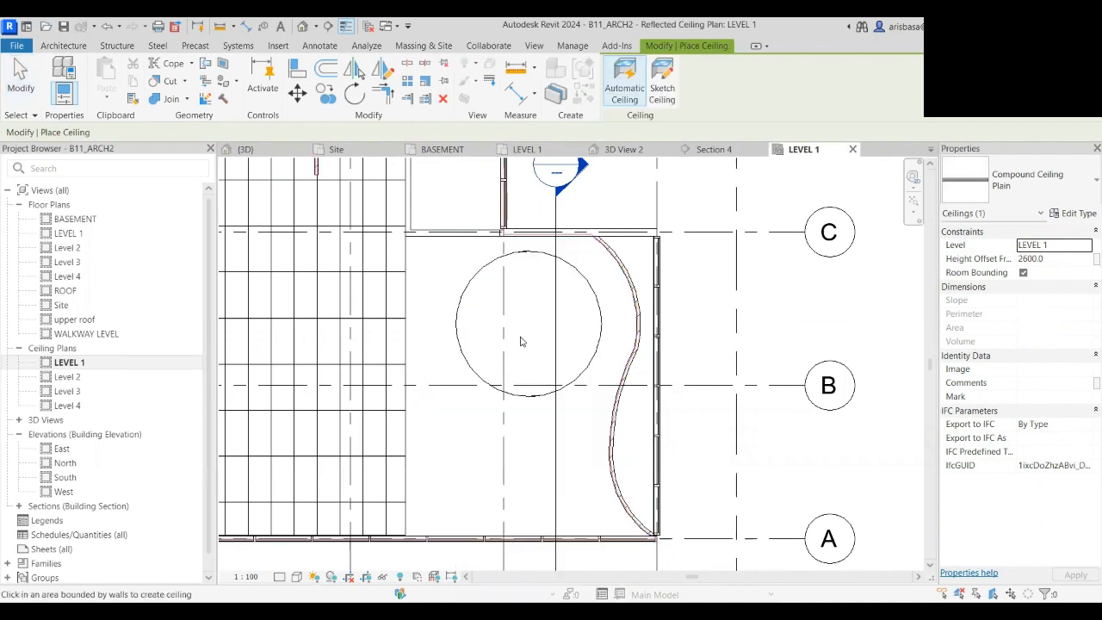
click(663, 100)
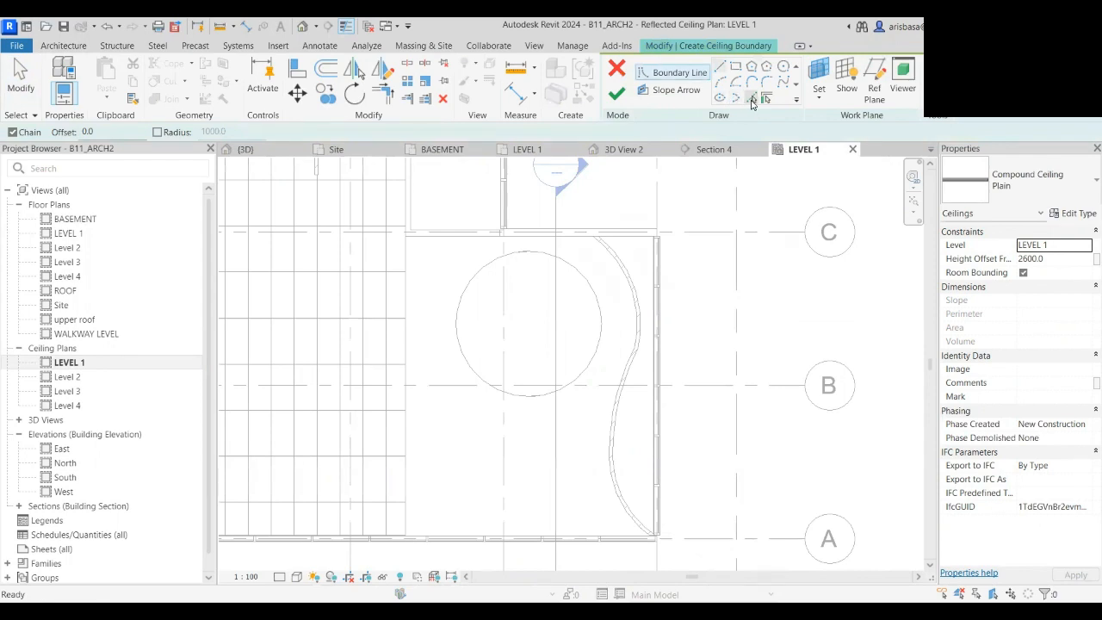
click(751, 100)
click(460, 352)
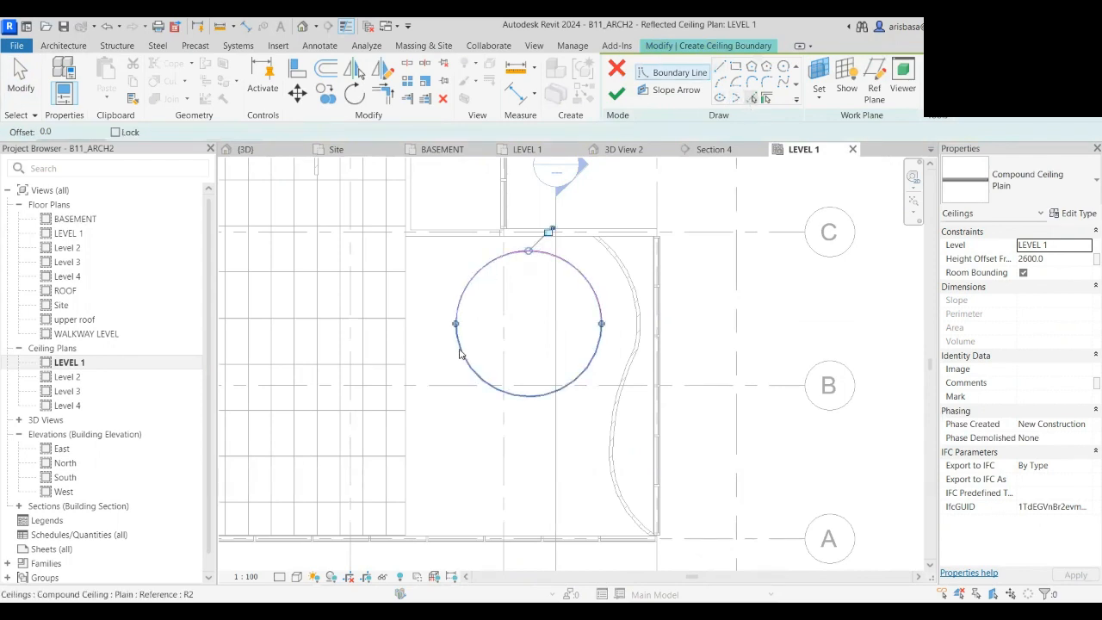
click(460, 354)
scroll(652, 350, up, 2)
middle_drag(755, 299, 739, 316)
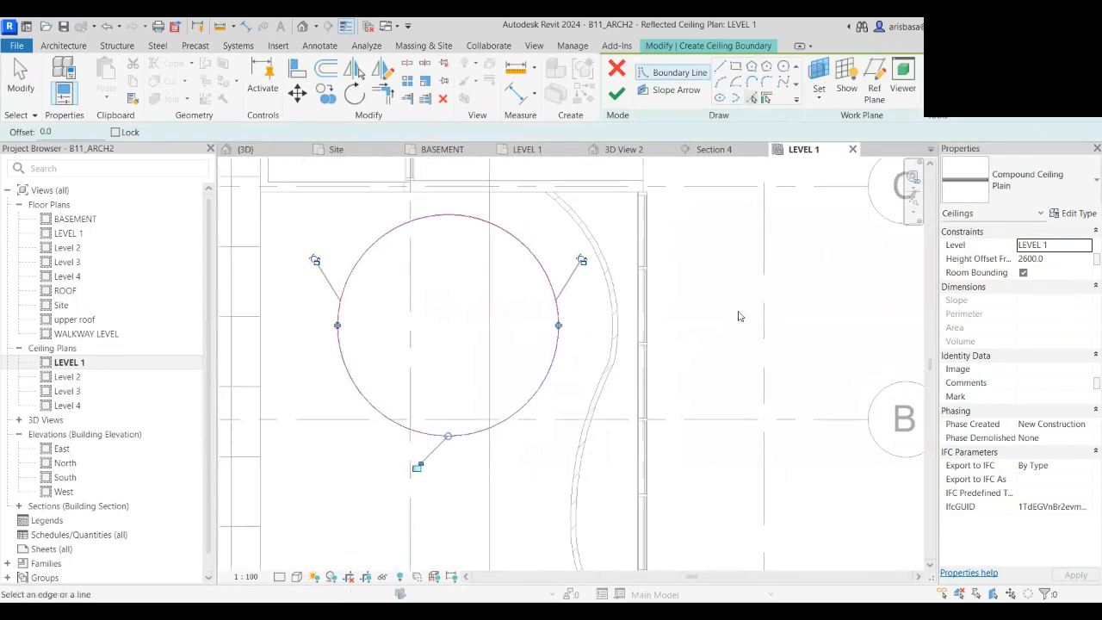
- Set the circular ceiling's height offset from level to 3000 mm and finish its sketch
click(1057, 257)
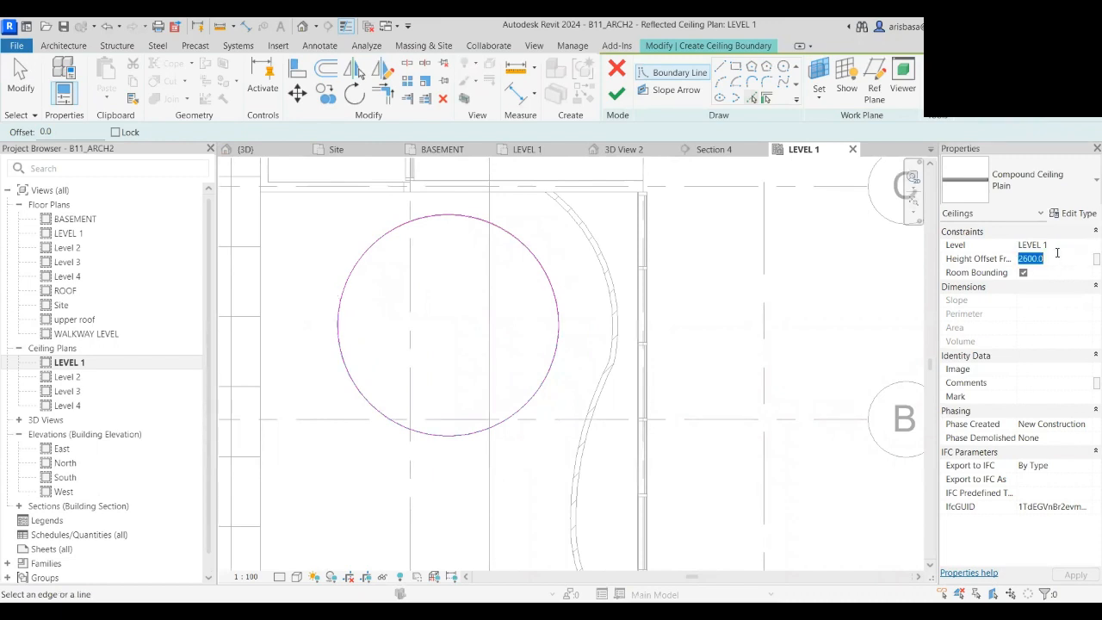
text(3)
key(Return)
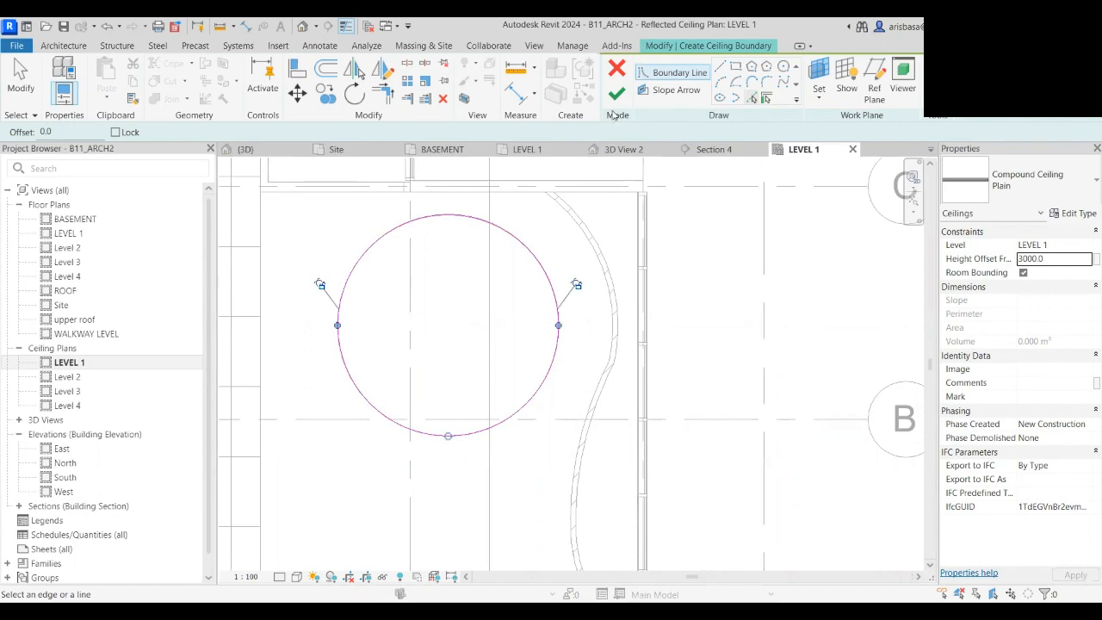
click(617, 93)
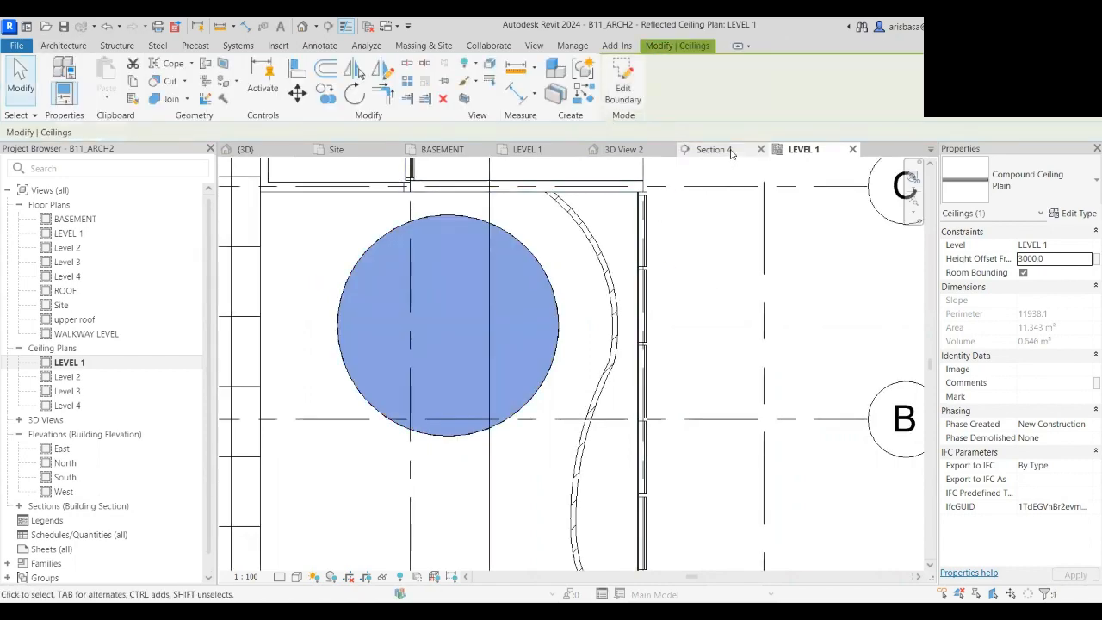
- Examine the raised circular ceiling and the gap around the opening of the lower Plain ceiling in 3D View 2
click(626, 154)
scroll(609, 342, up, 5)
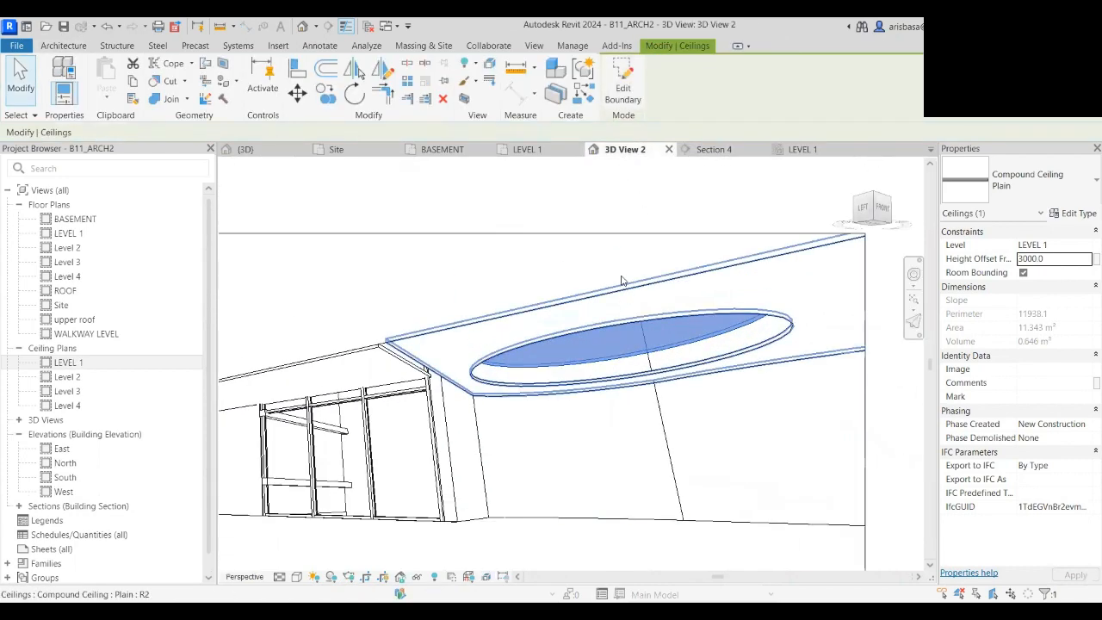
click(646, 201)
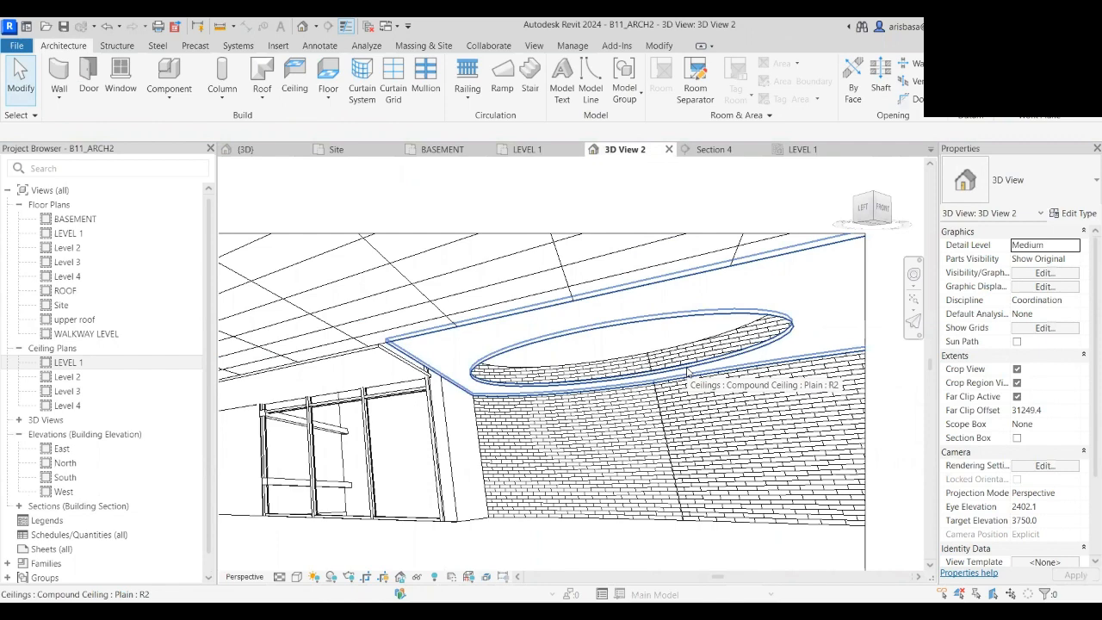
scroll(746, 367, down, 3)
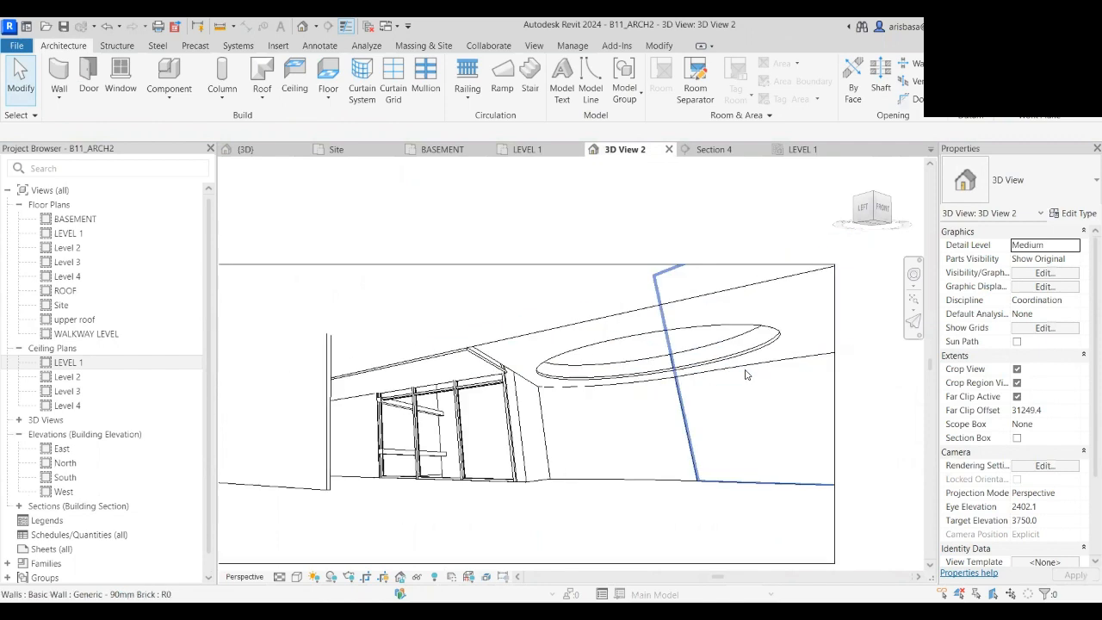
middle_drag(739, 389, 651, 330)
scroll(652, 334, up, 4)
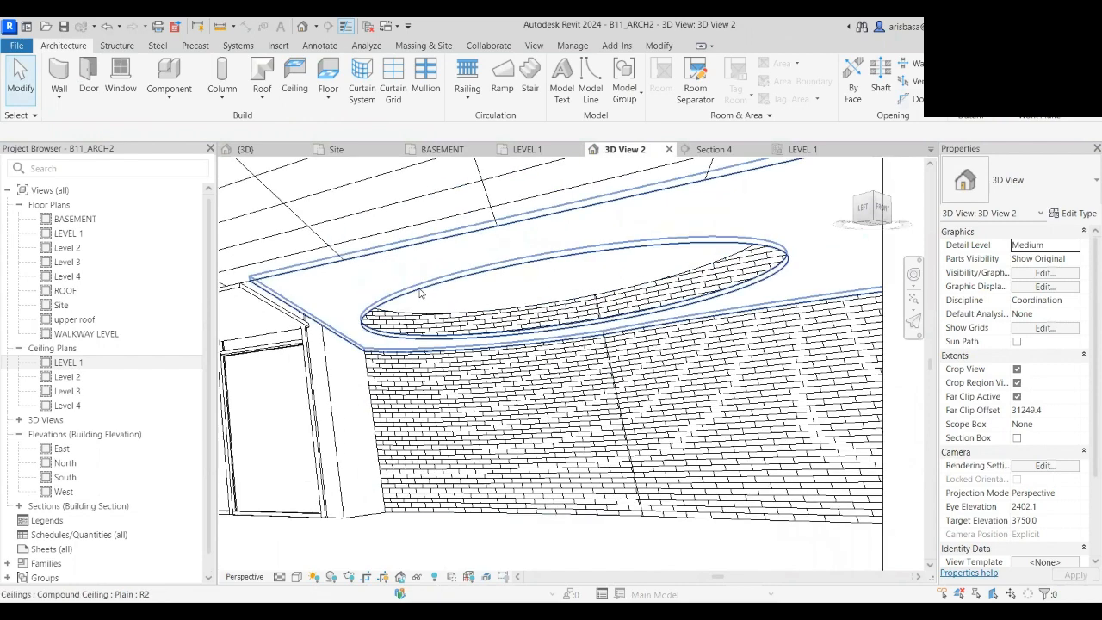
click(418, 280)
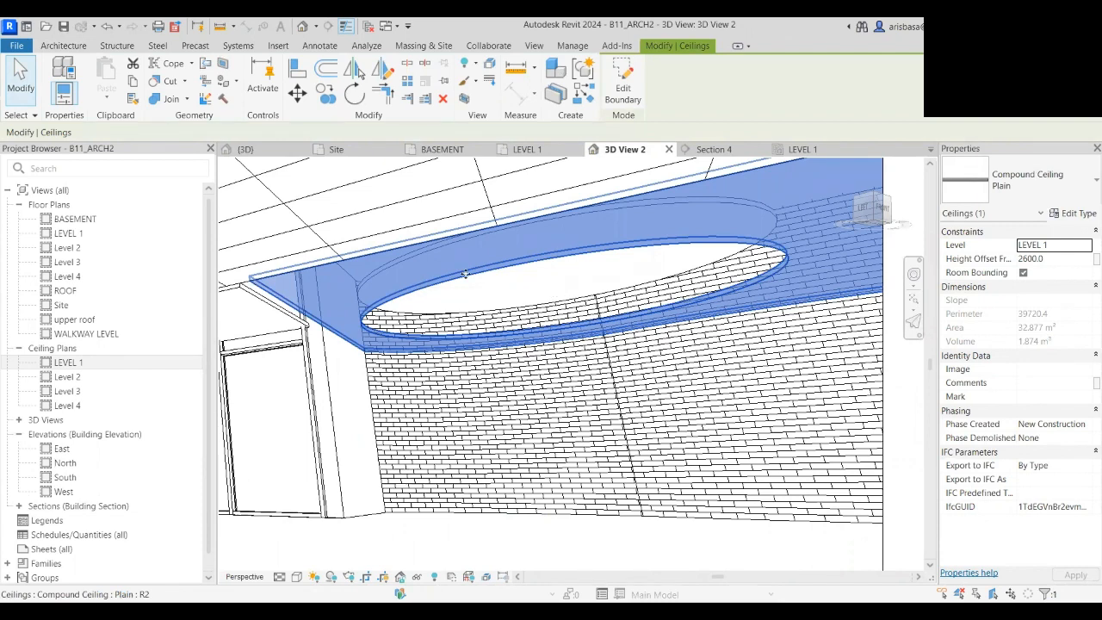
scroll(482, 288, down, 4)
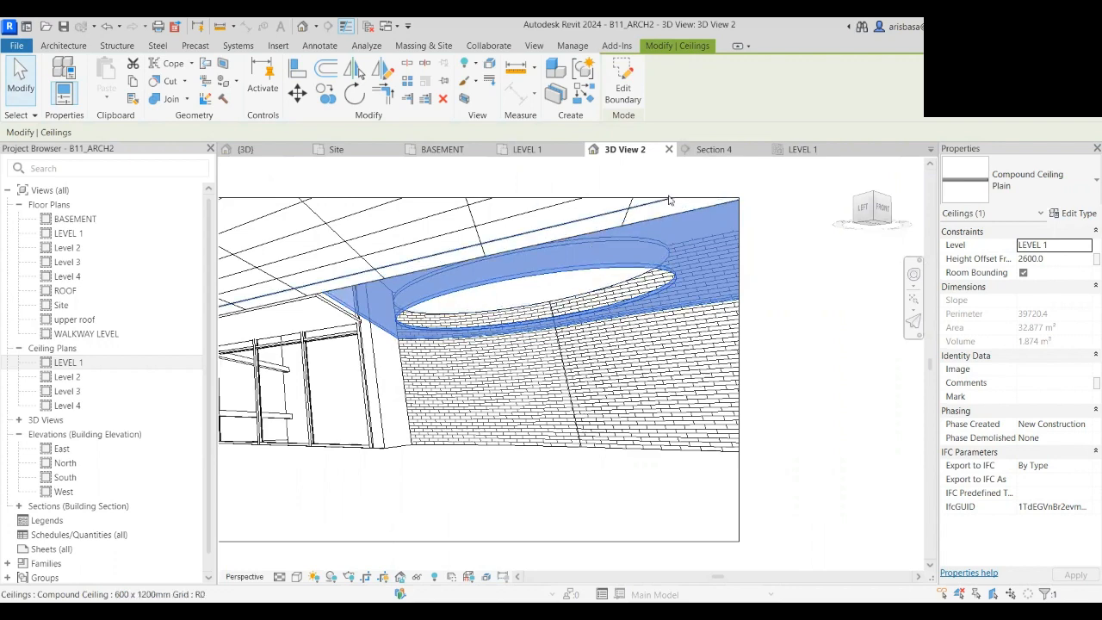
- In the LEVEL 1 ceiling plan, edit the circular ceiling's boundary to a 1500 mm radius and finish the sketch
click(801, 151)
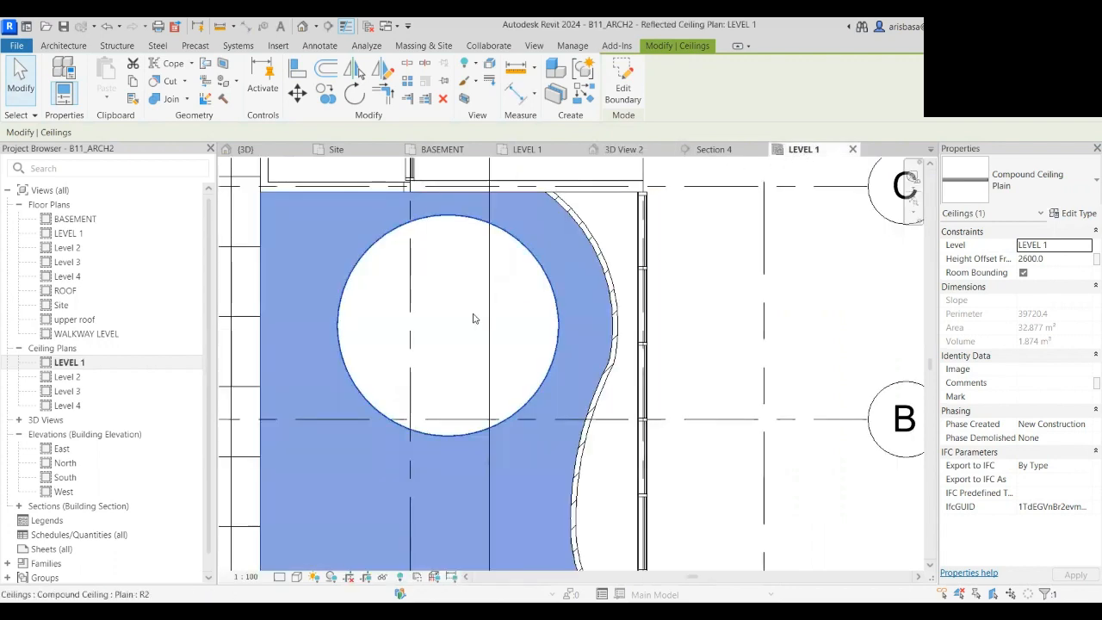
click(515, 292)
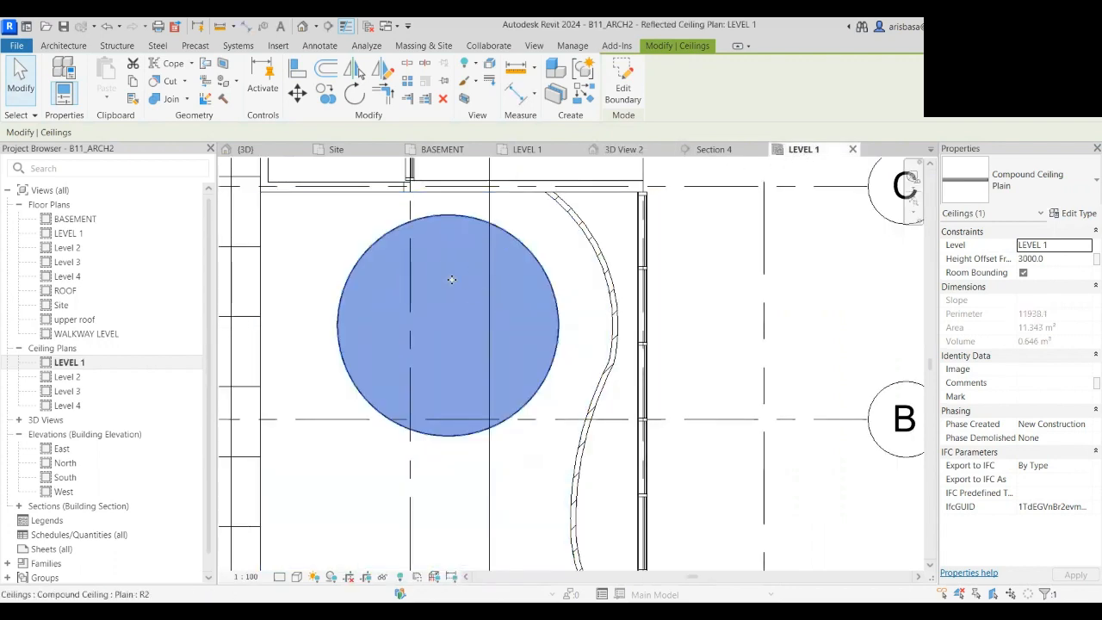
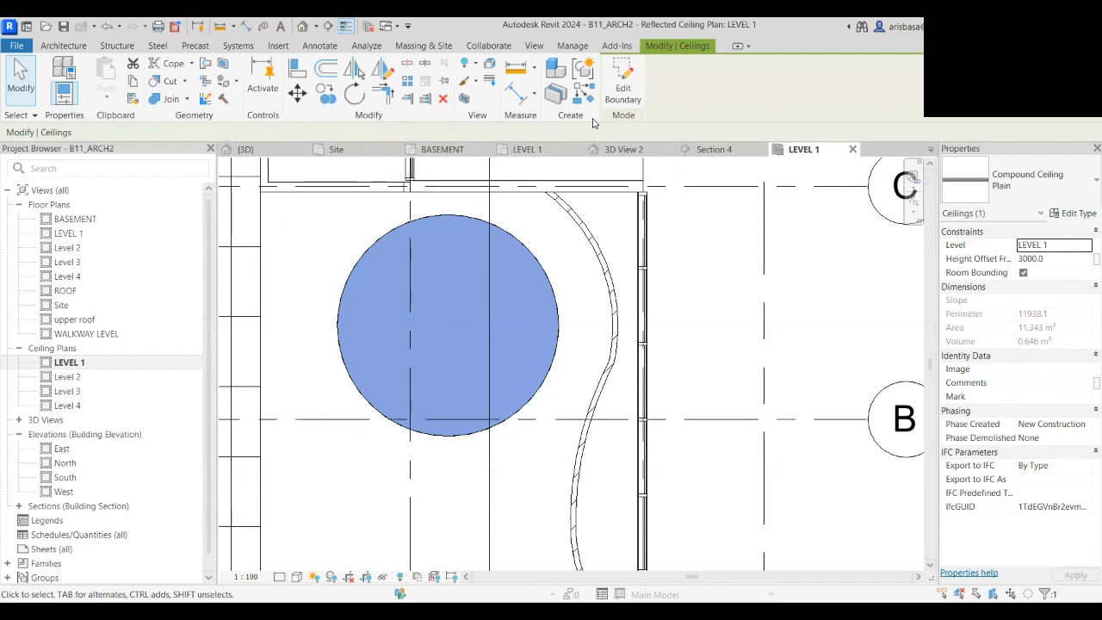
click(633, 96)
click(457, 224)
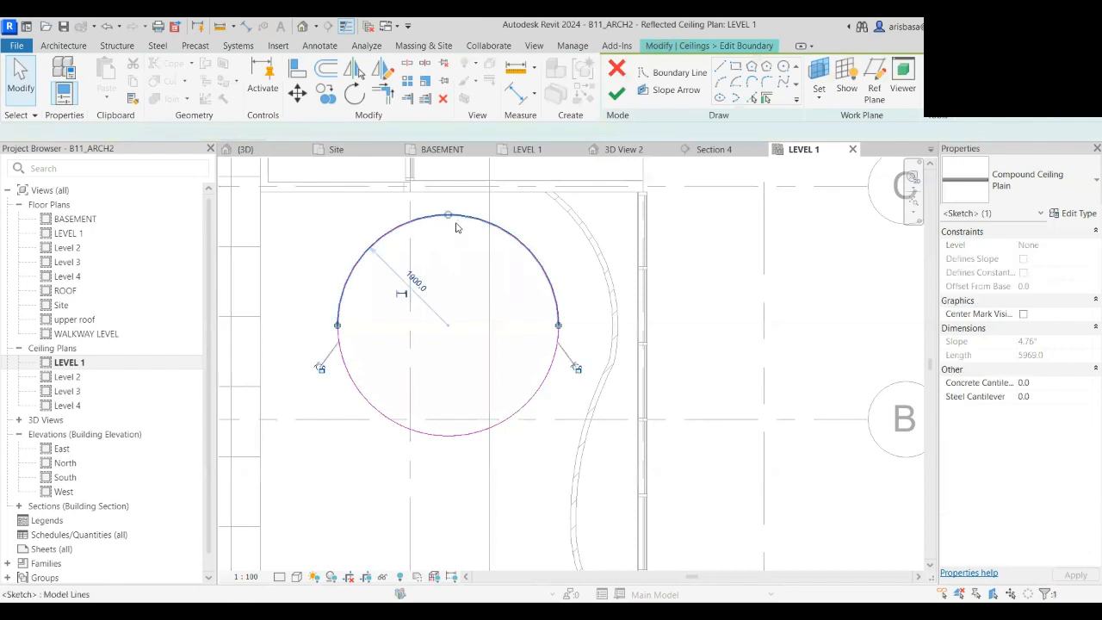
click(420, 286)
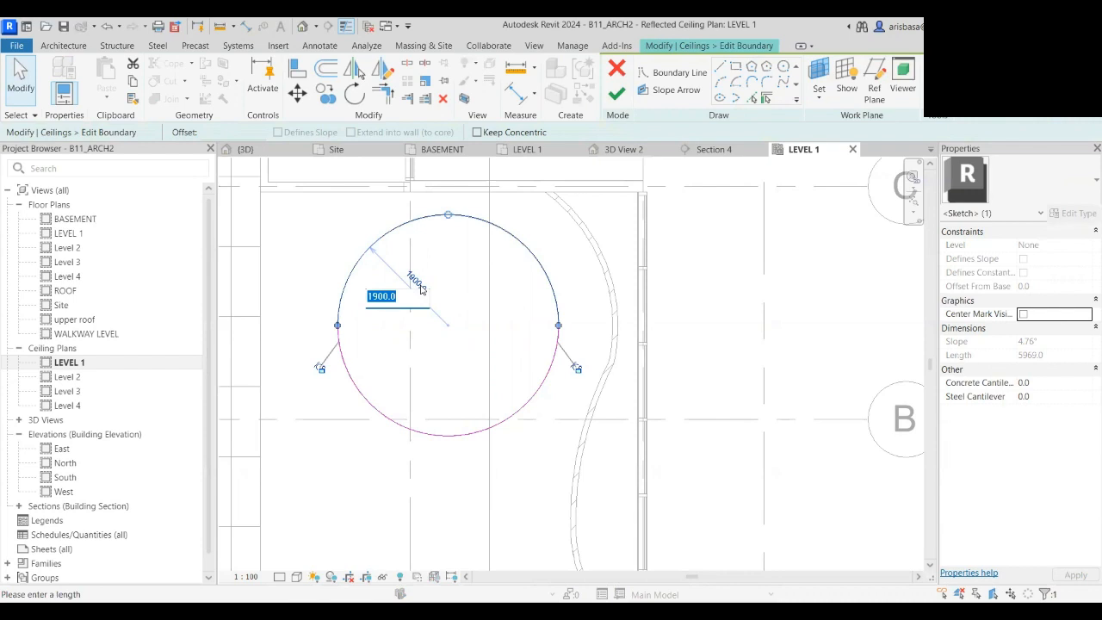
text(1500)
key(Return)
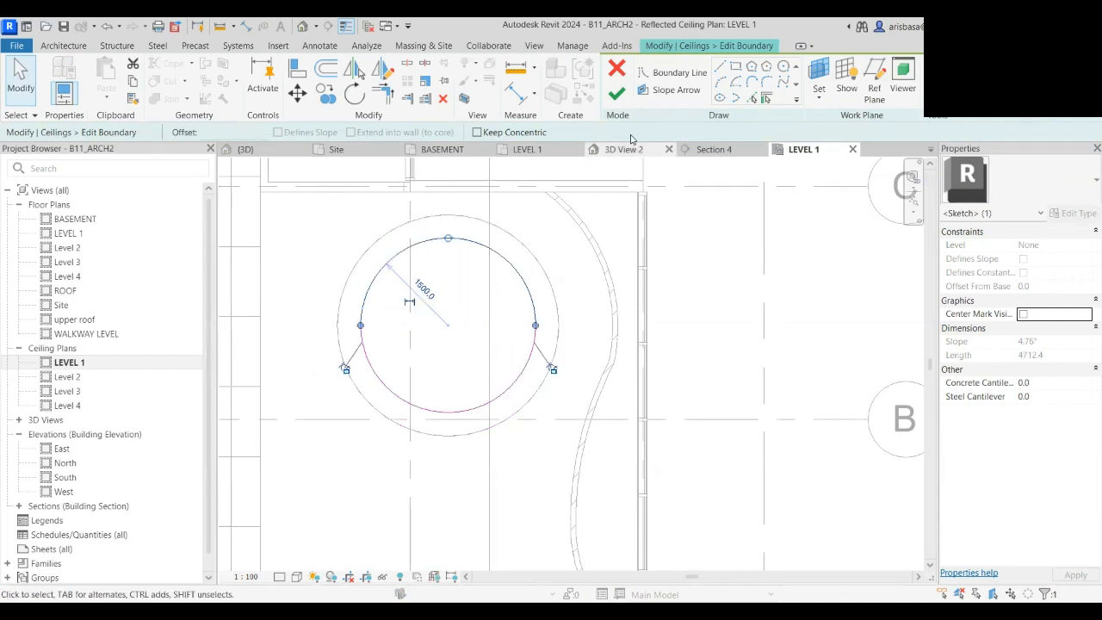
click(616, 93)
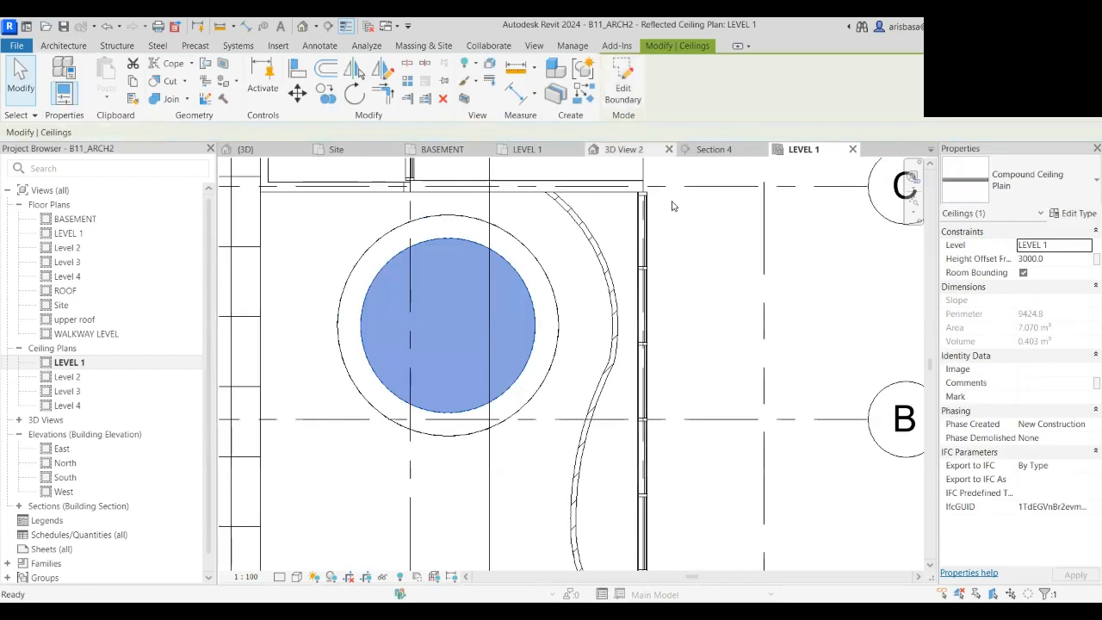
click(713, 300)
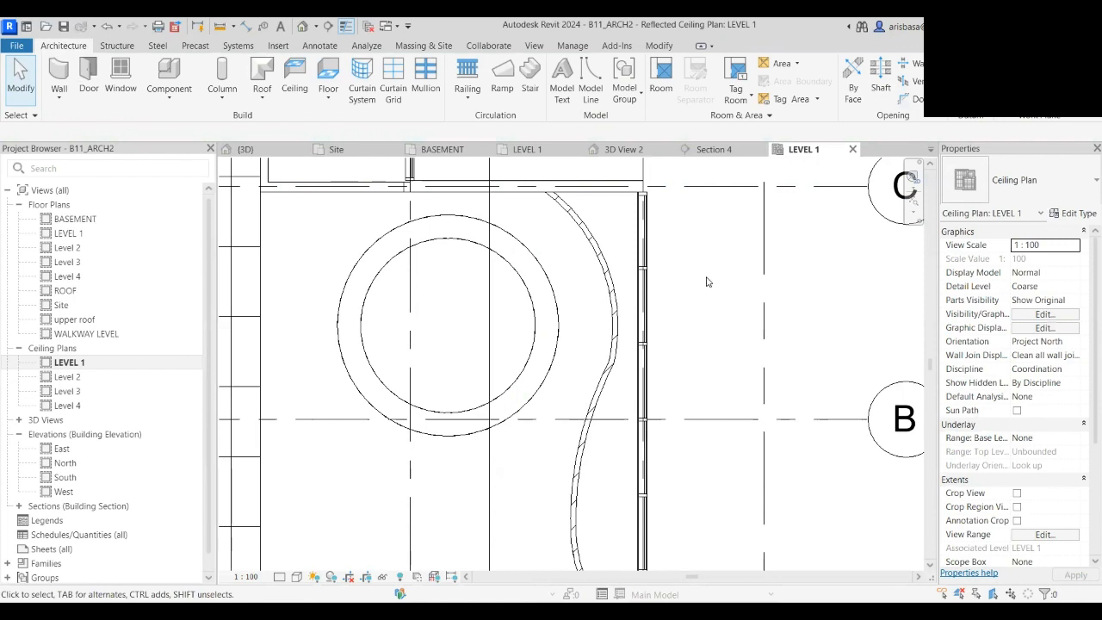
- Start another sketched Plain ceiling and trace both the circular opening and the inner circular ceiling to form a ring-shaped boundary
click(348, 224)
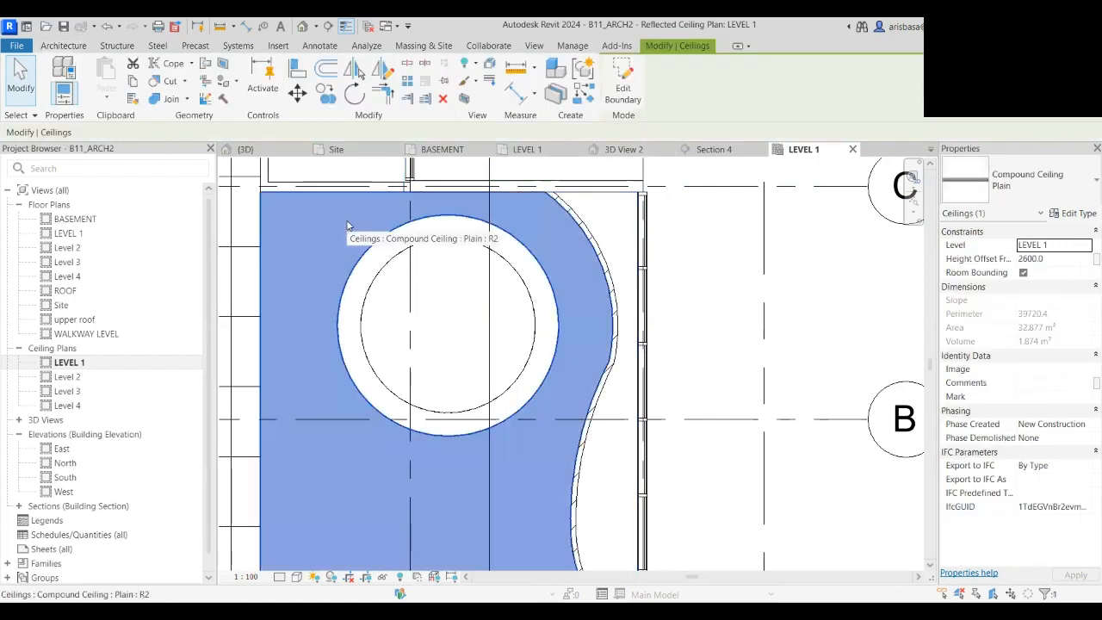
right_click(348, 225)
click(415, 328)
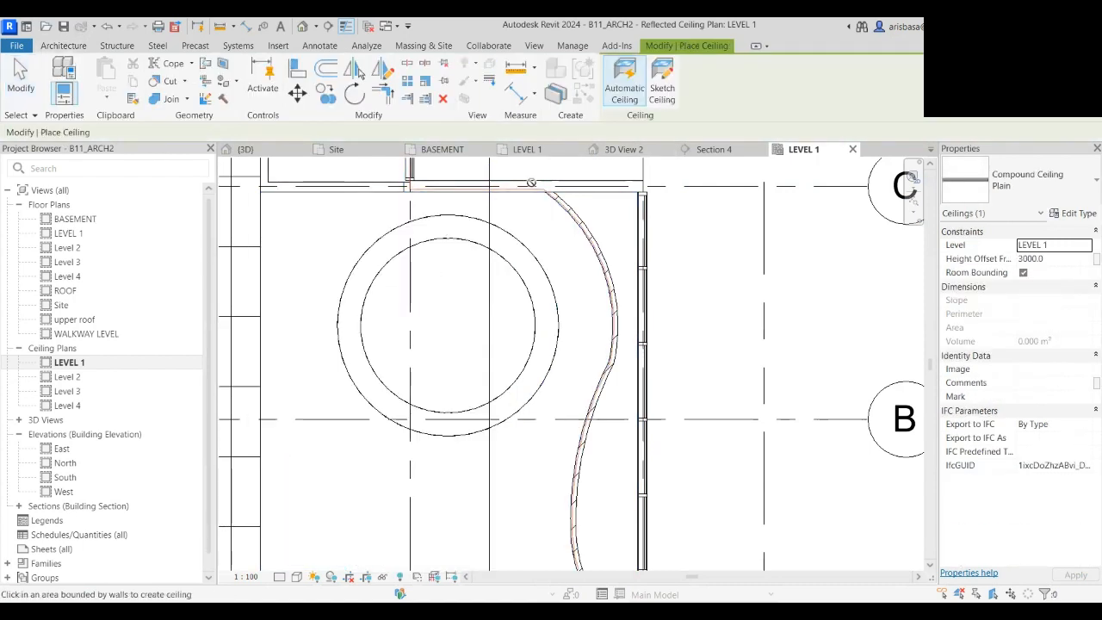
click(662, 93)
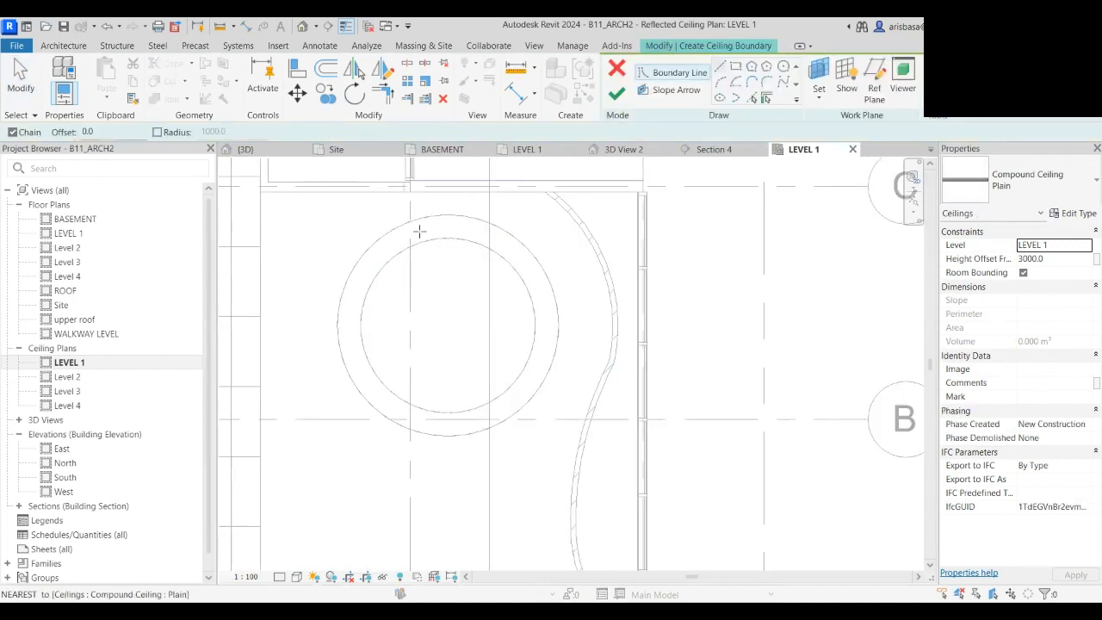
click(753, 97)
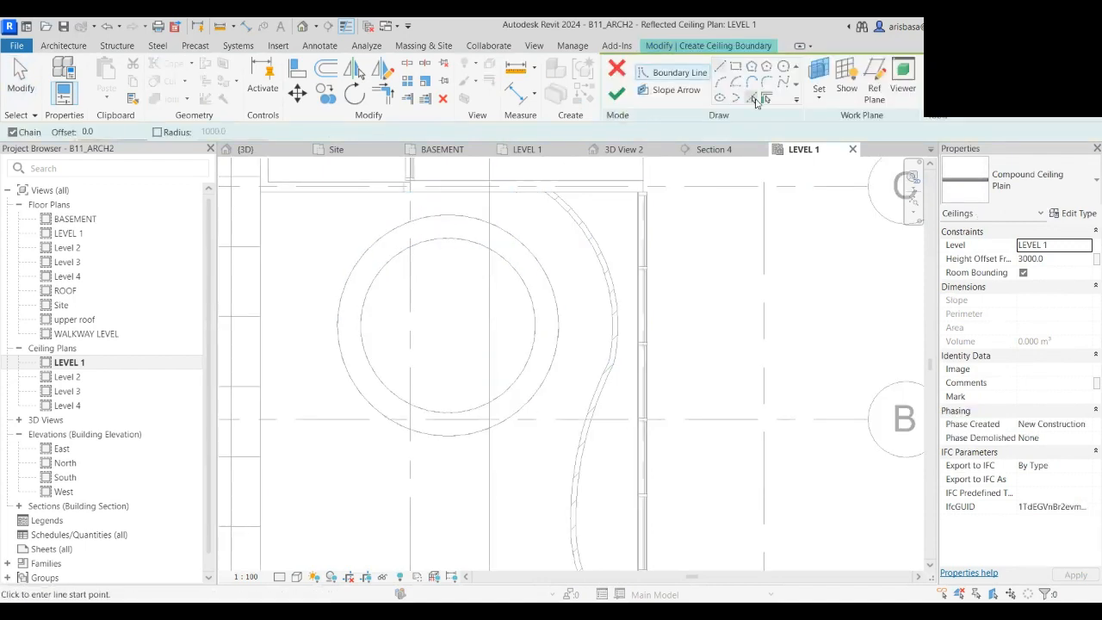
click(438, 225)
click(435, 239)
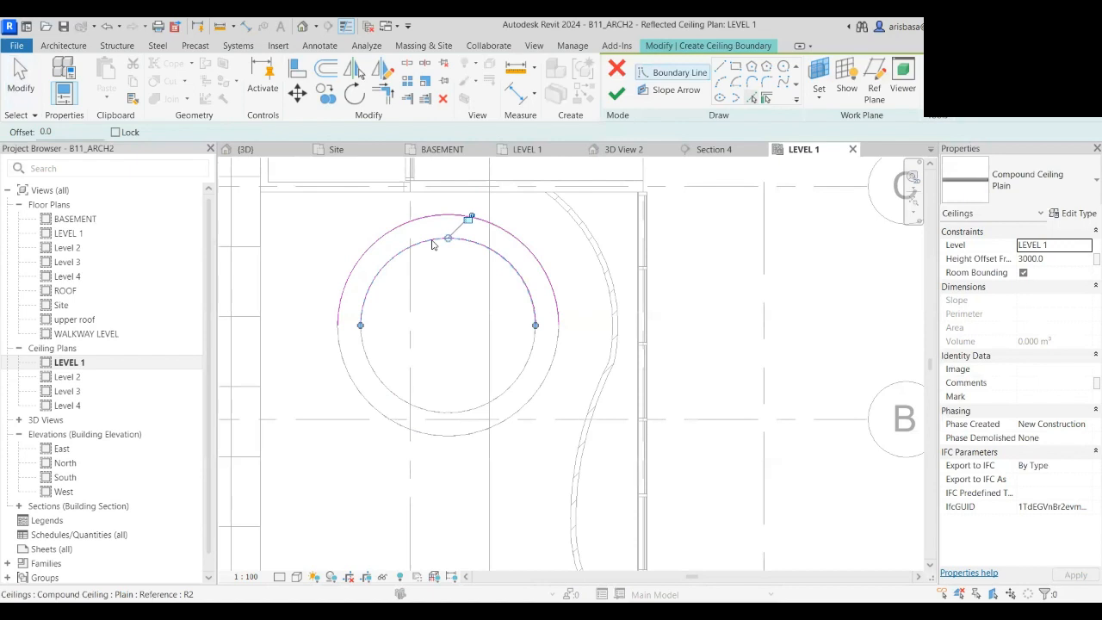
click(368, 361)
click(353, 379)
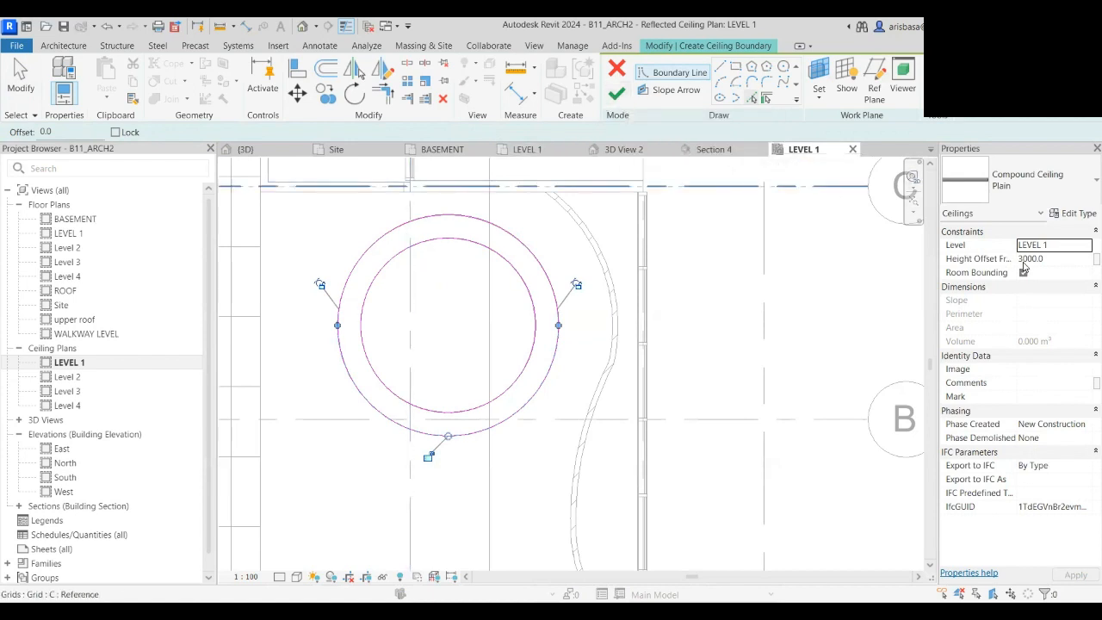
- Finish the ring ceiling with a height offset of 2600 mm and inspect it in 3D View 2
click(1055, 259)
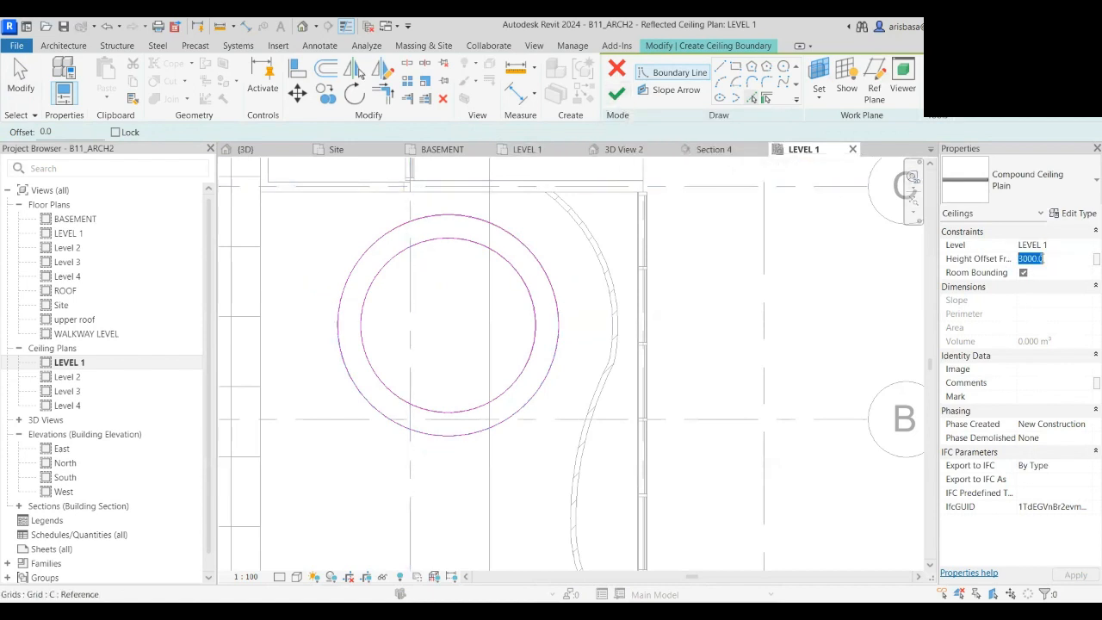
text(2600)
click(617, 96)
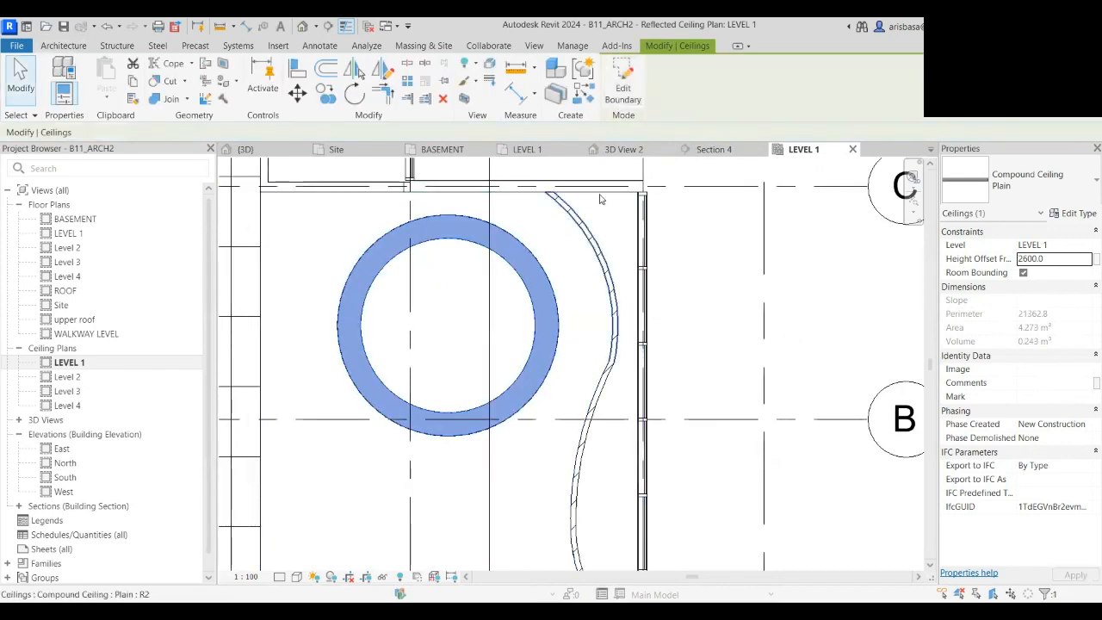
click(622, 151)
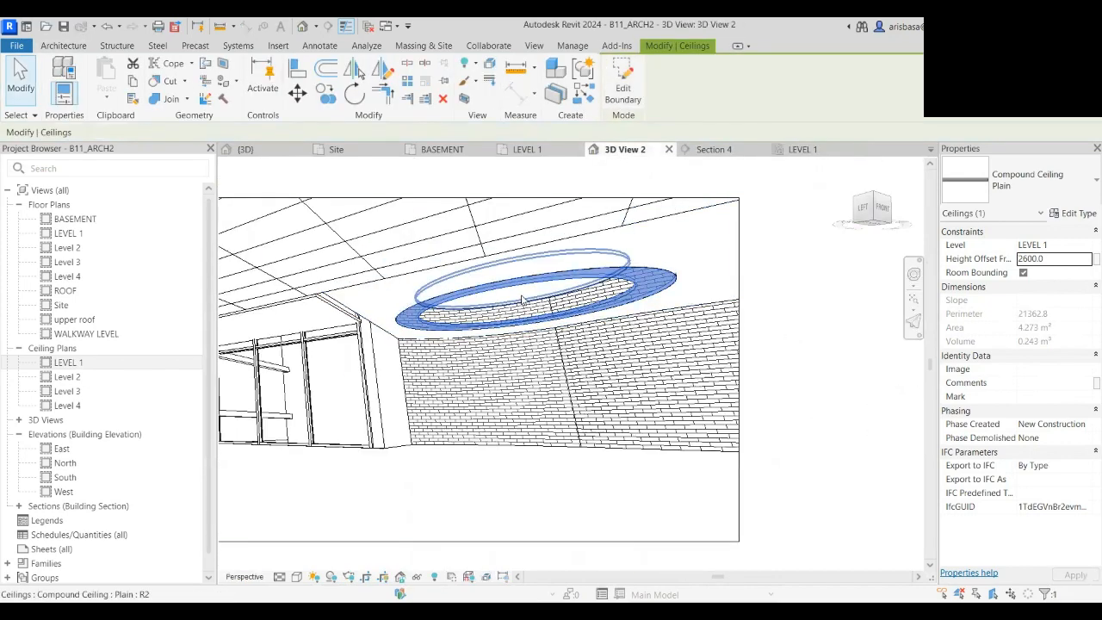
scroll(417, 322, up, 3)
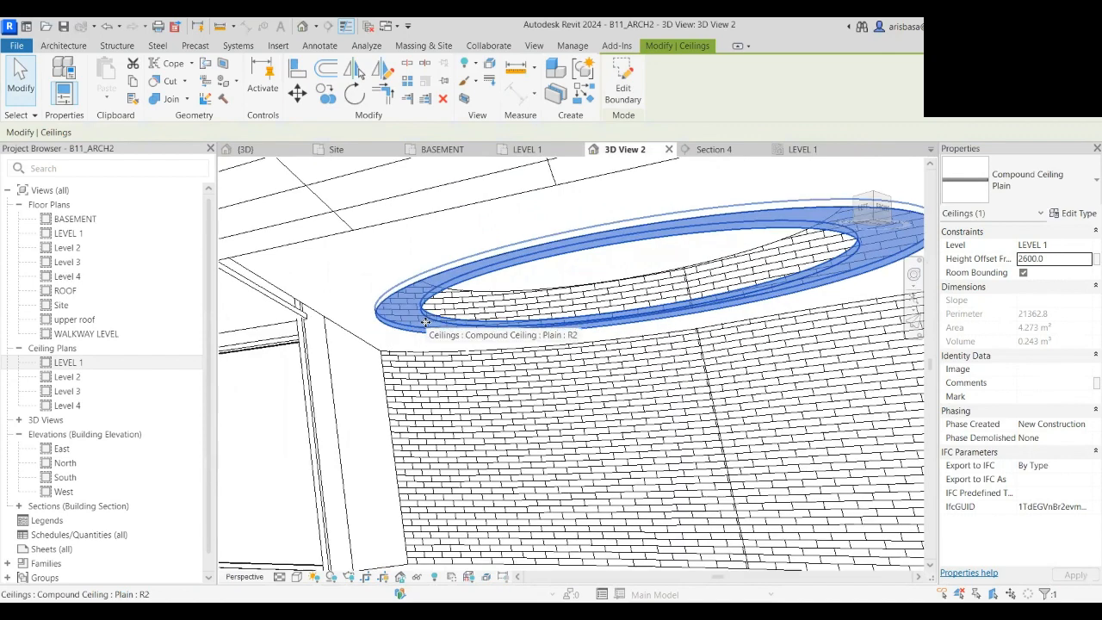
- Return to the LEVEL 1 ceiling plan and select the ring-shaped Plain ceiling
click(817, 151)
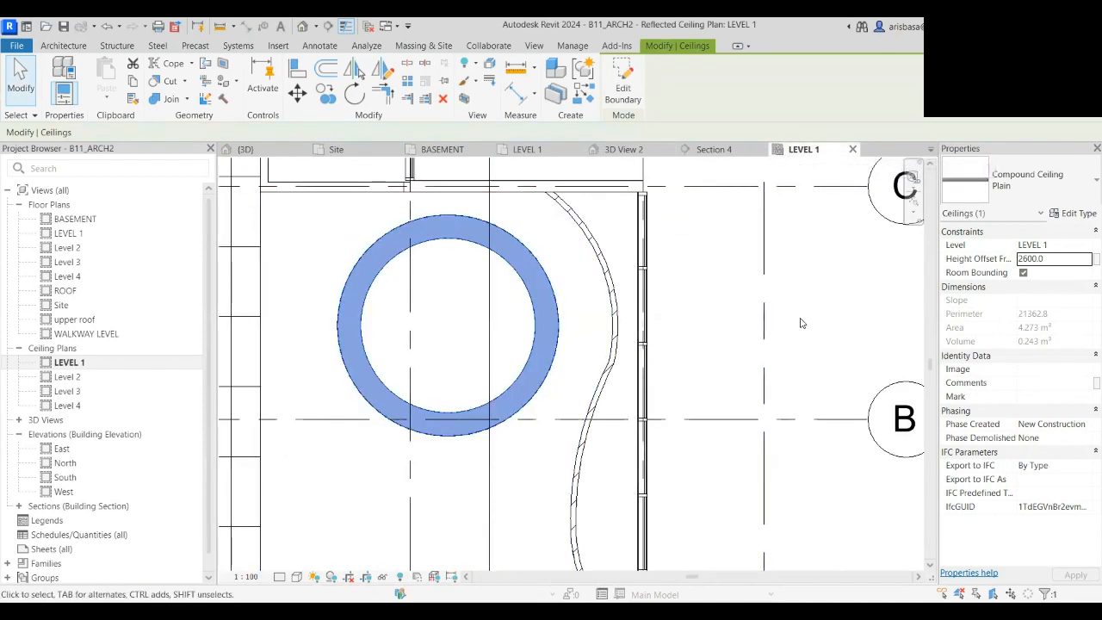
scroll(506, 327, up, 3)
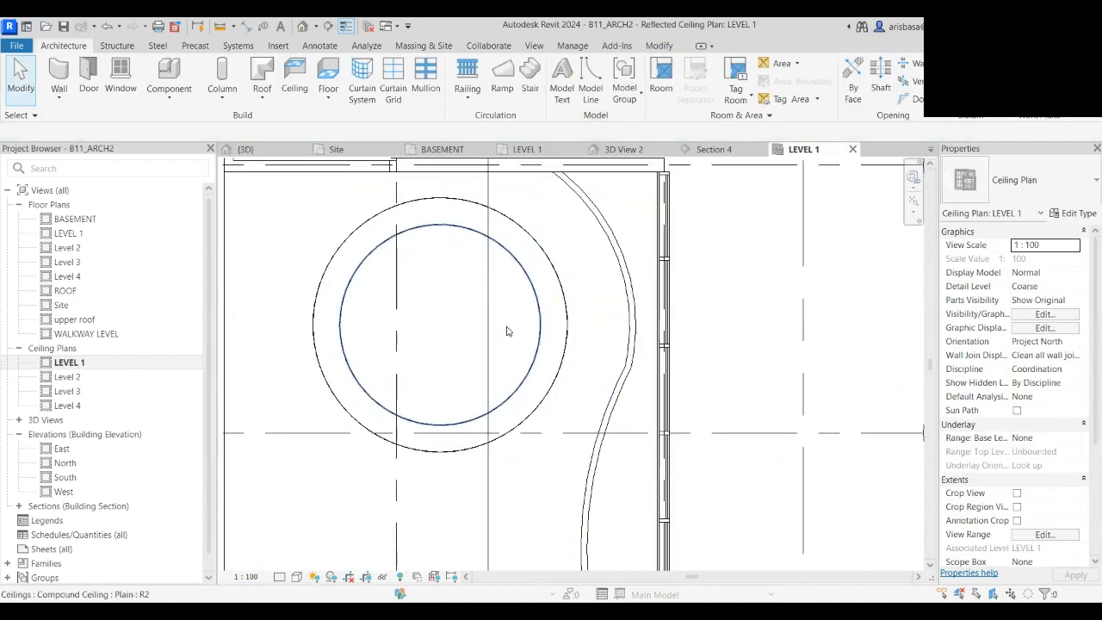
click(563, 267)
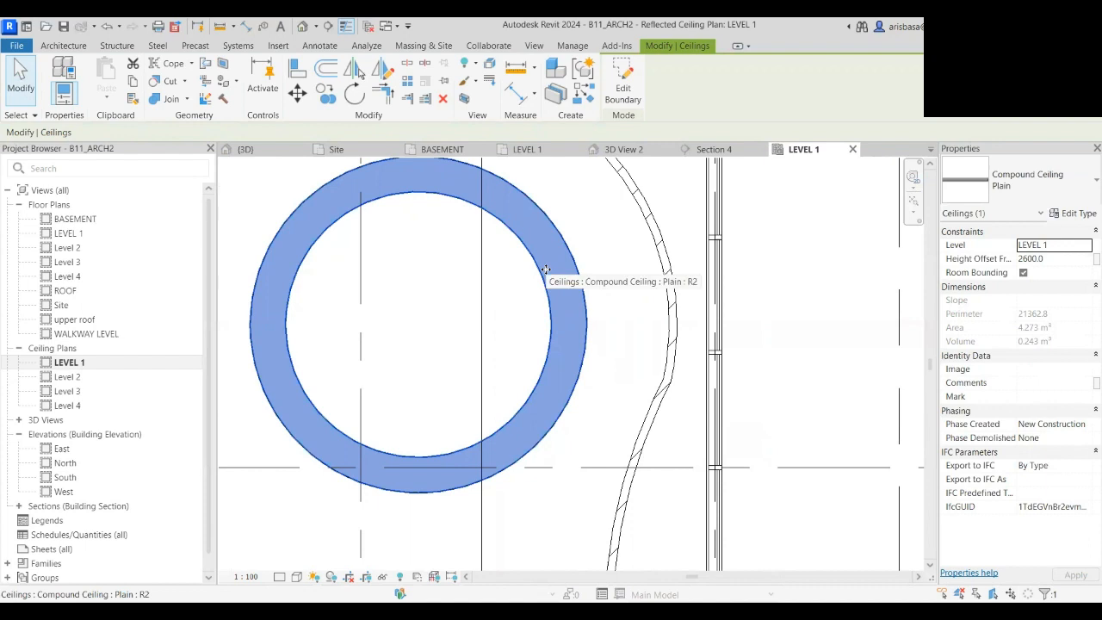
scroll(546, 270, down, 3)
middle_drag(511, 290, 447, 305)
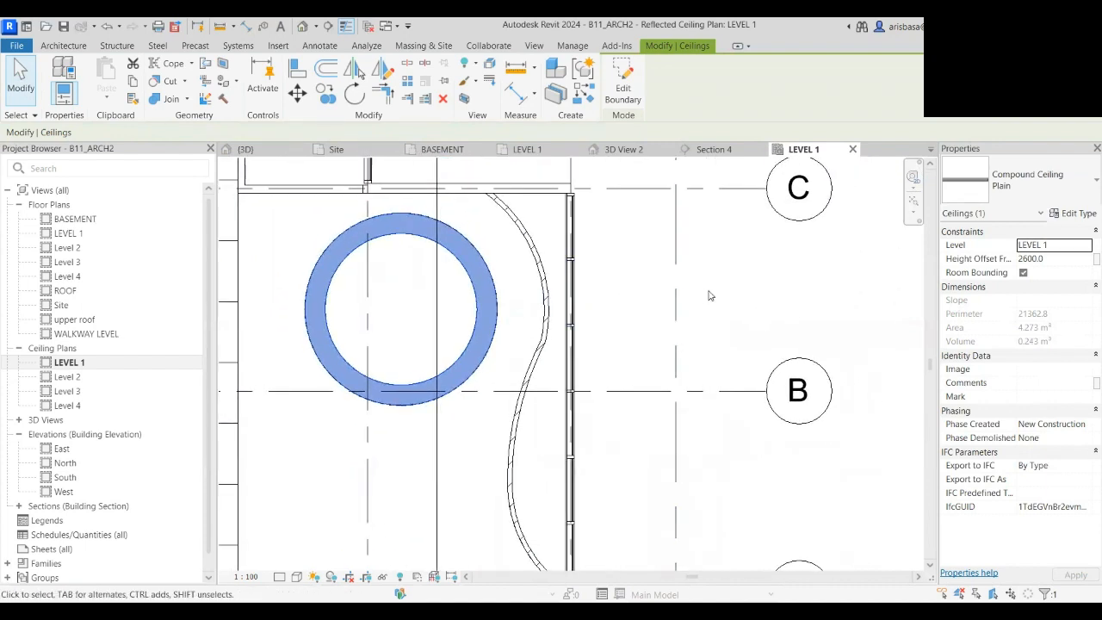
middle_drag(742, 295, 755, 307)
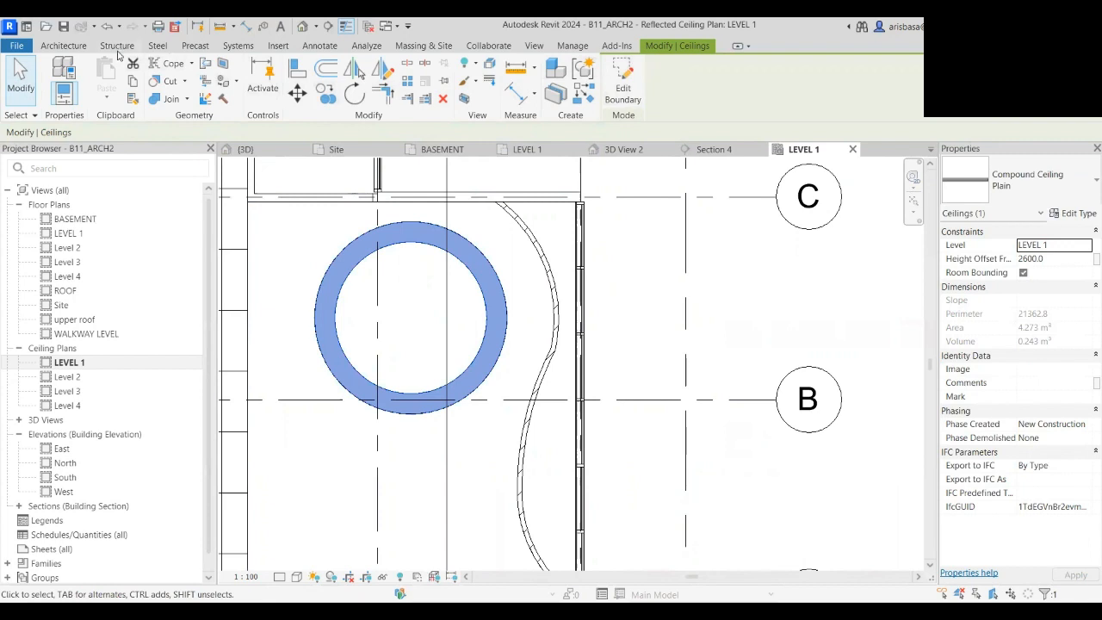
click(63, 44)
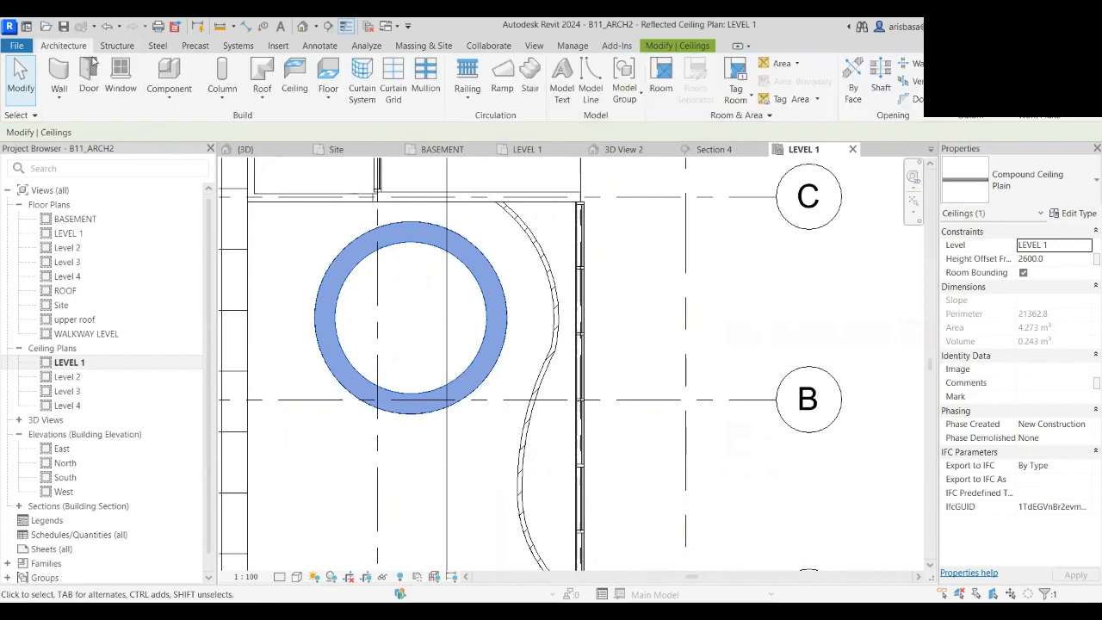
click(294, 84)
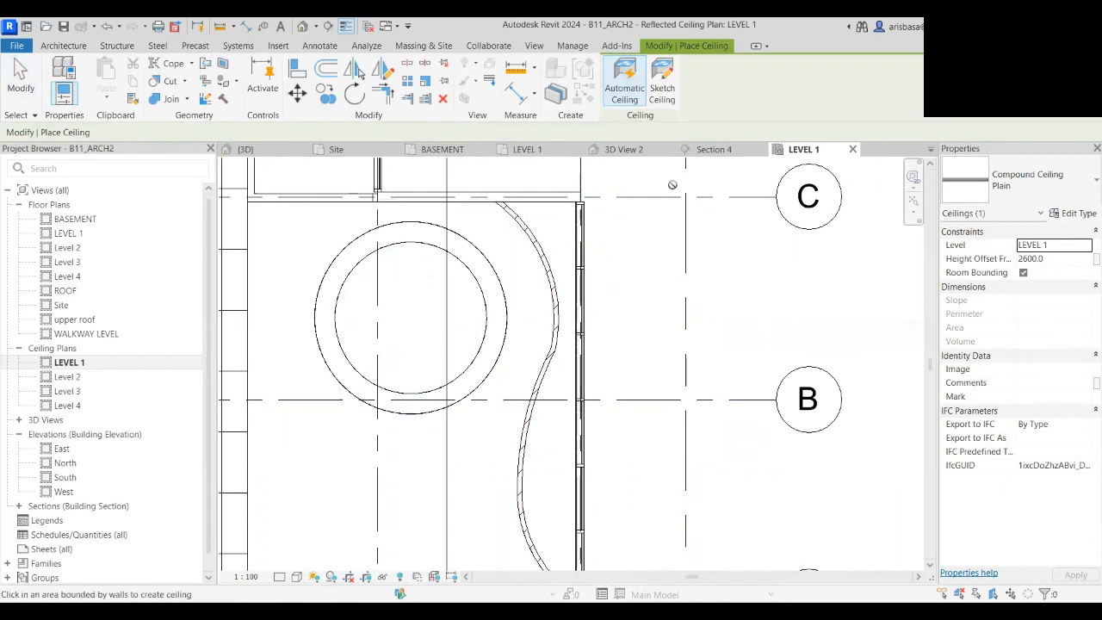
key(Escape)
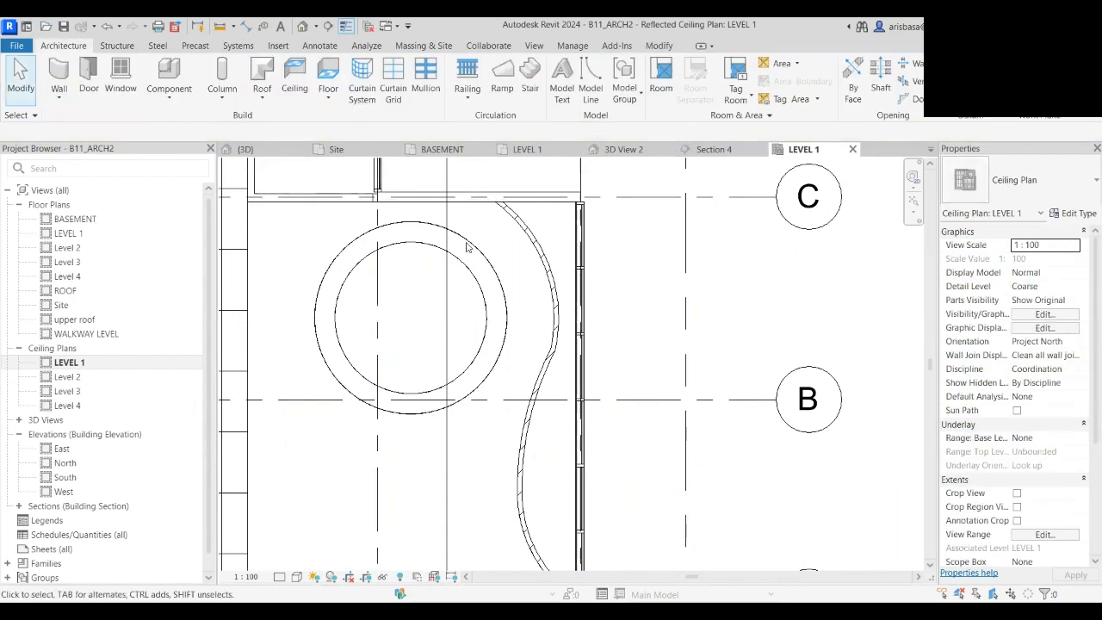
- In the ring ceiling's boundary sketch, add a slope arrow from the outer circle's upper midpoint to the inner circle, with a tail height offset of 0
click(464, 257)
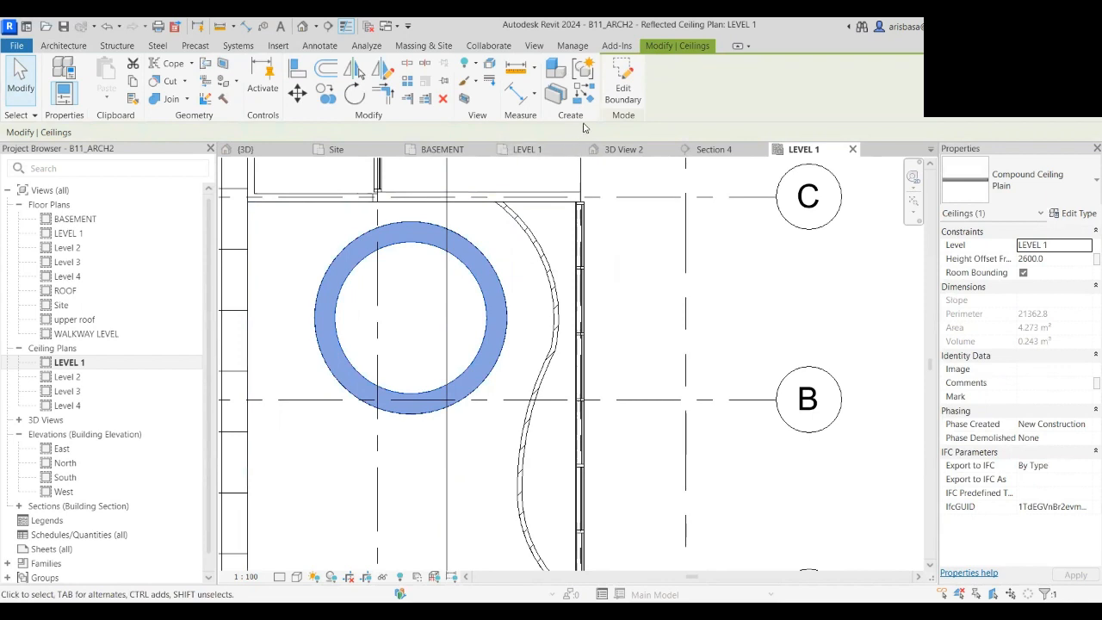
click(624, 88)
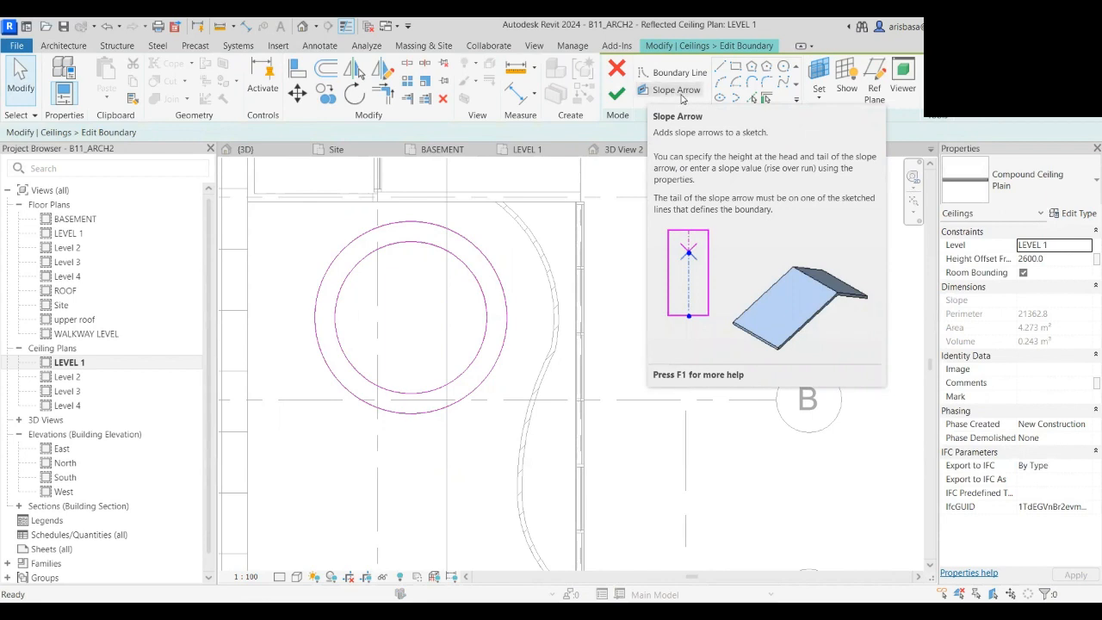
click(677, 91)
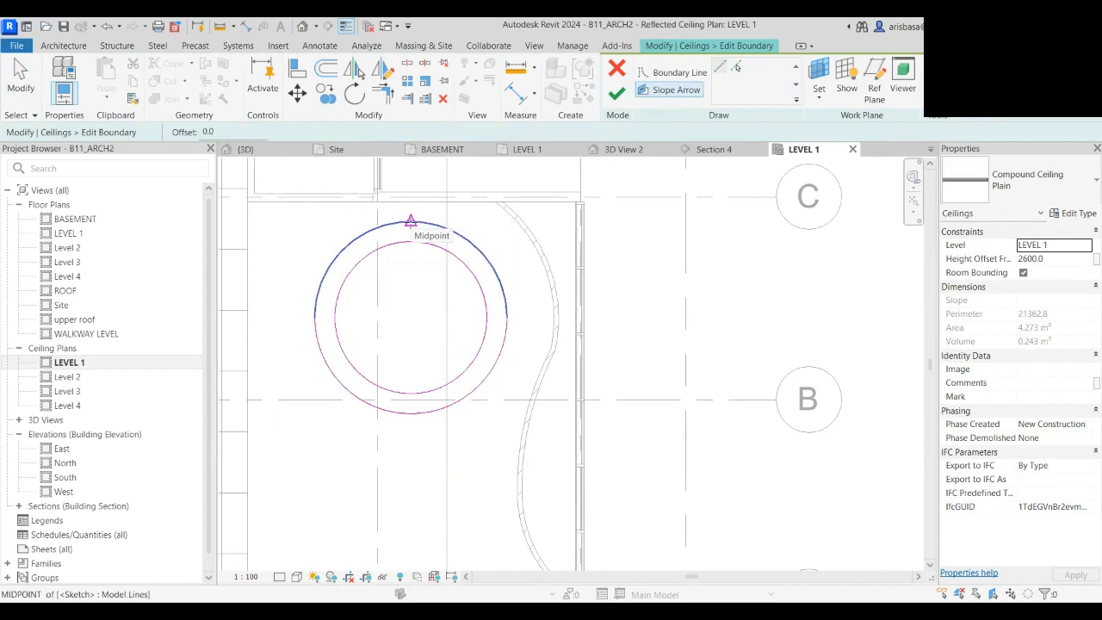
click(411, 221)
click(411, 244)
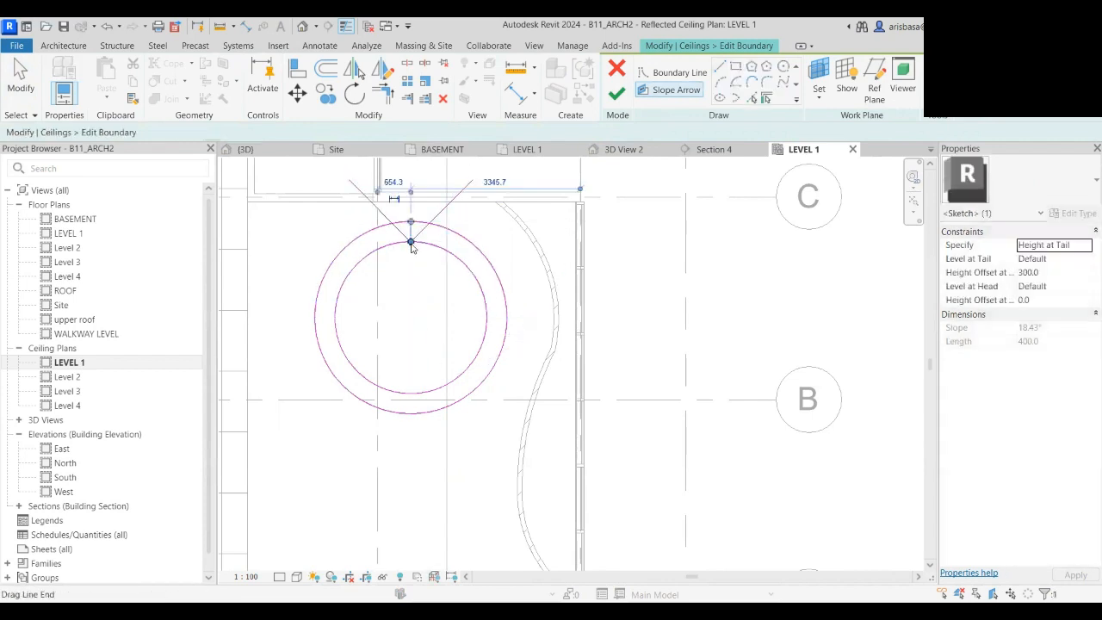
key(Escape)
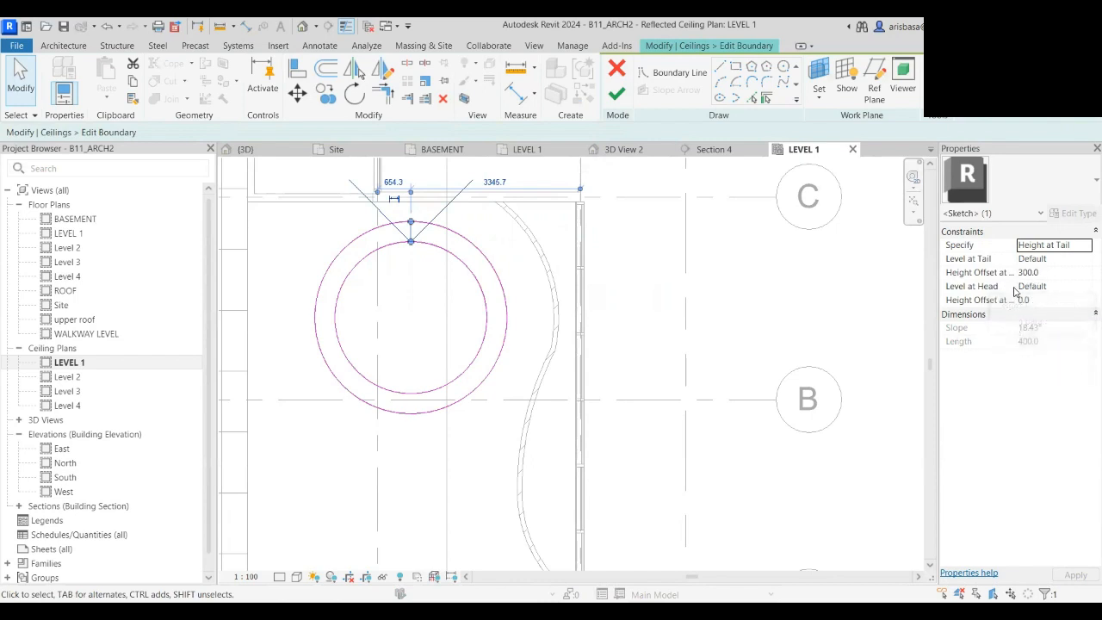
click(1063, 272)
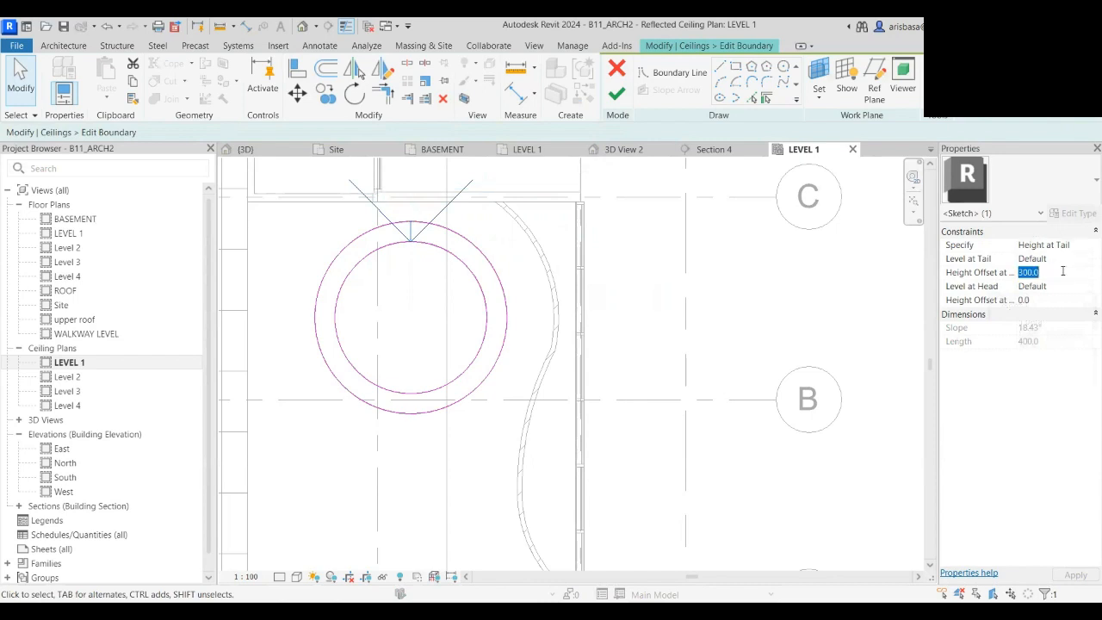
text(0)
- Try to enter 3000 as the slope arrow's Level at Head and 2600 as its Level at Tail
click(1059, 287)
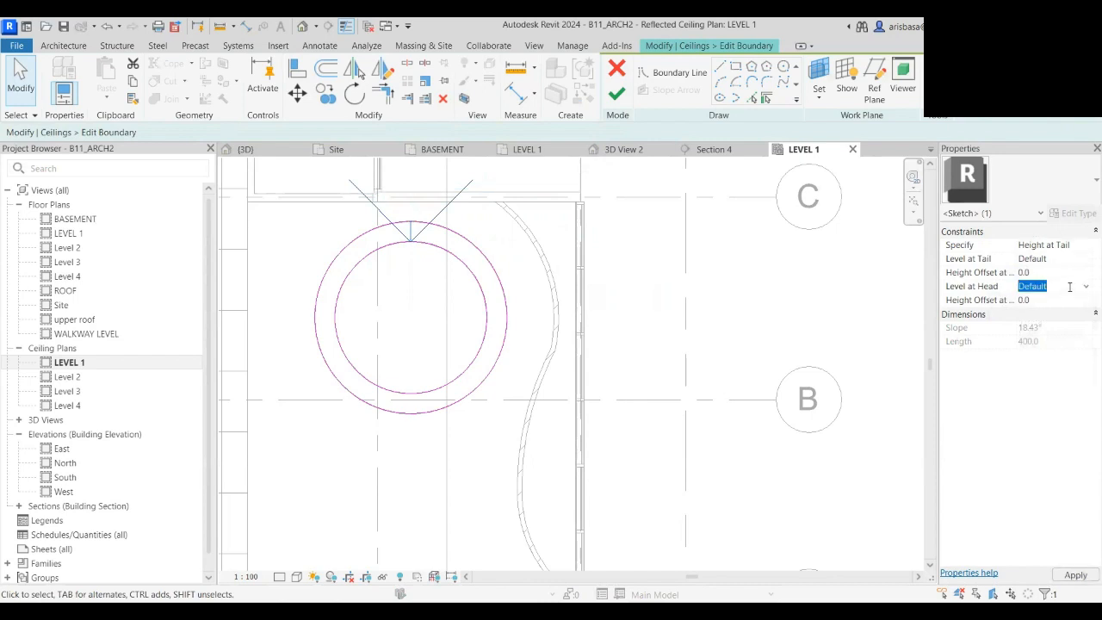
click(1086, 288)
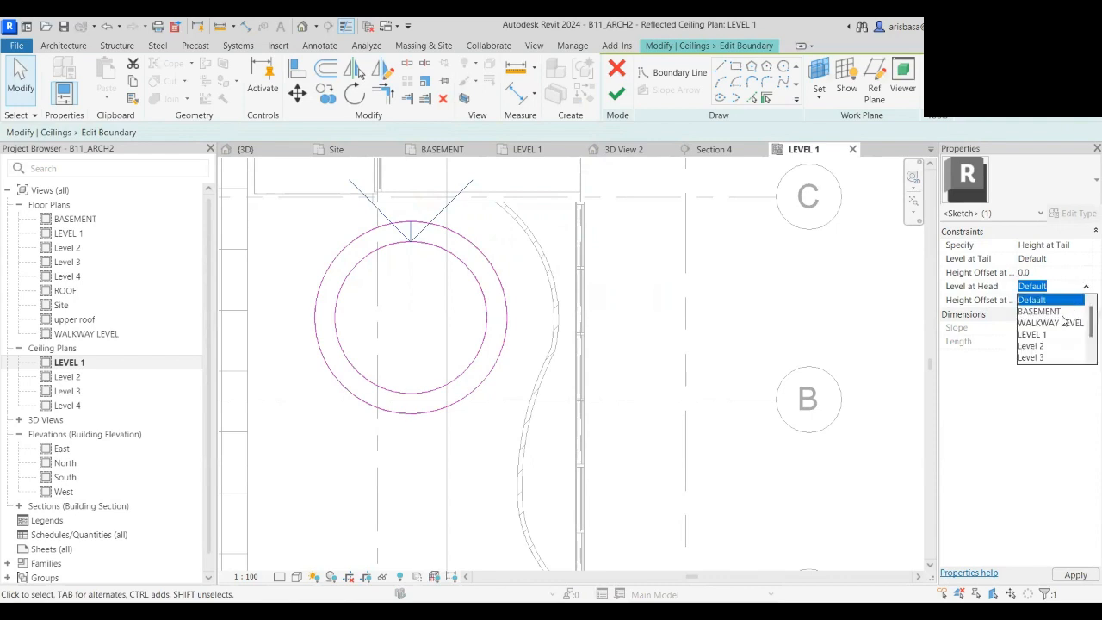
click(1066, 285)
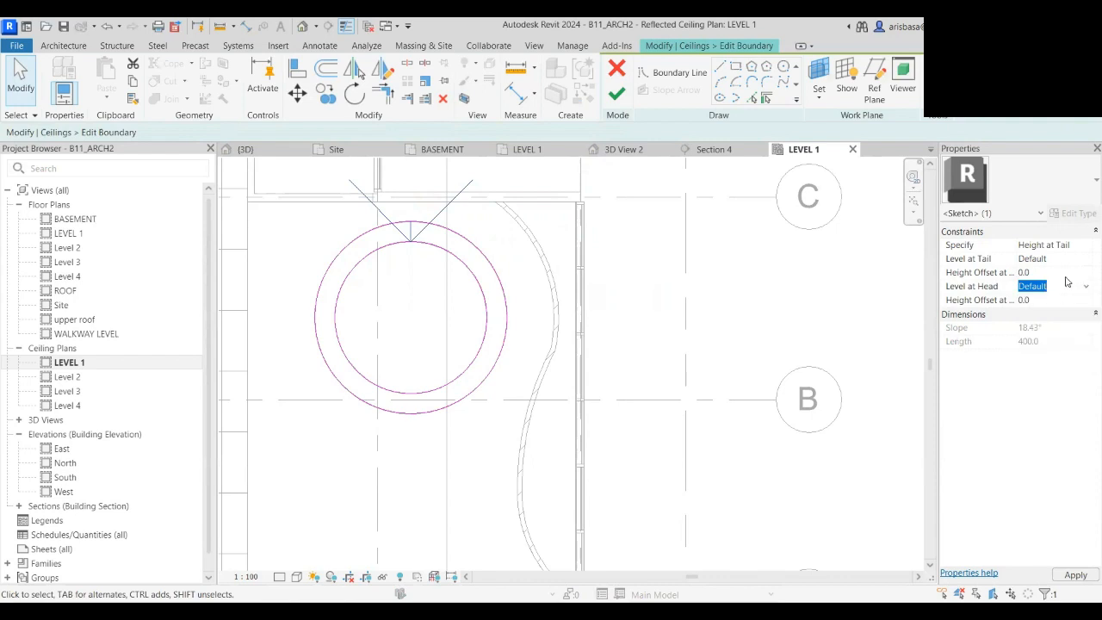
text(3000)
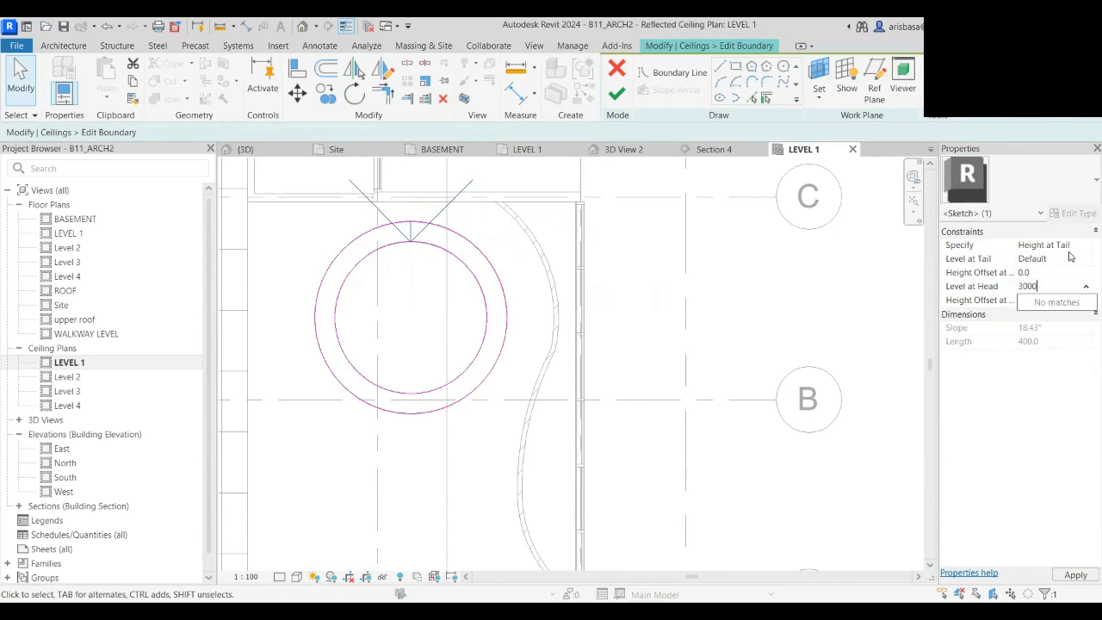
click(1068, 260)
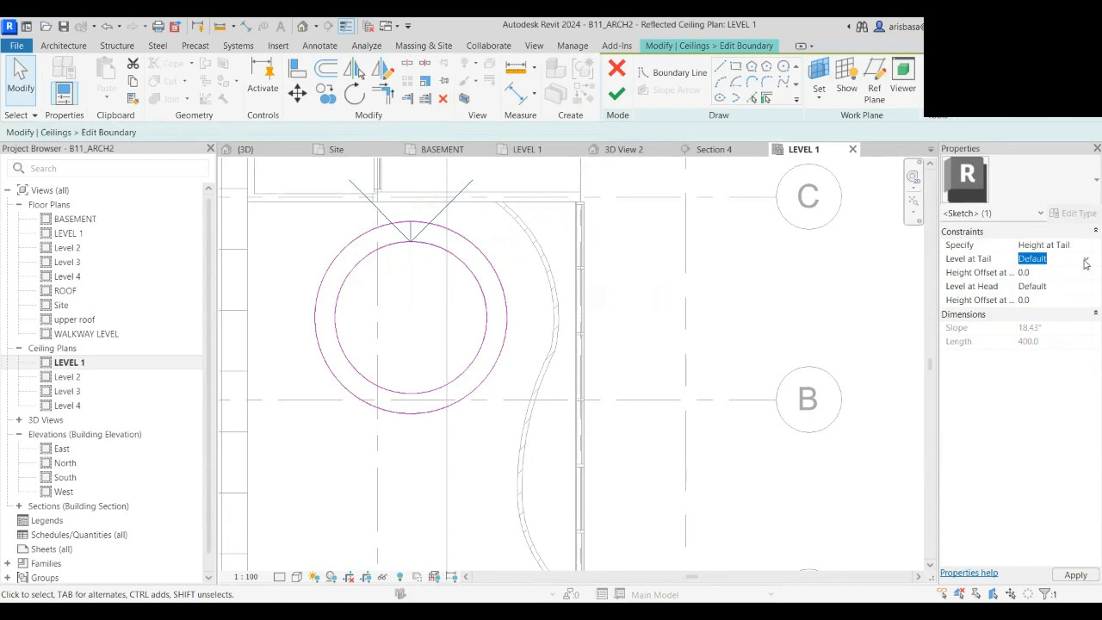
click(1086, 260)
click(1066, 259)
text(2600)
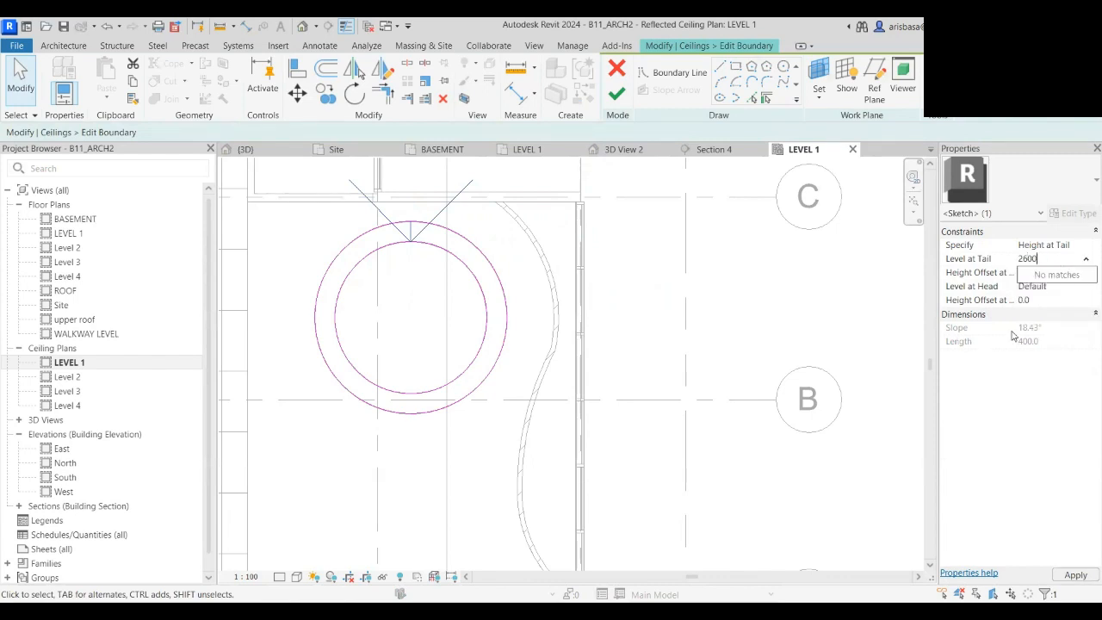
click(1061, 290)
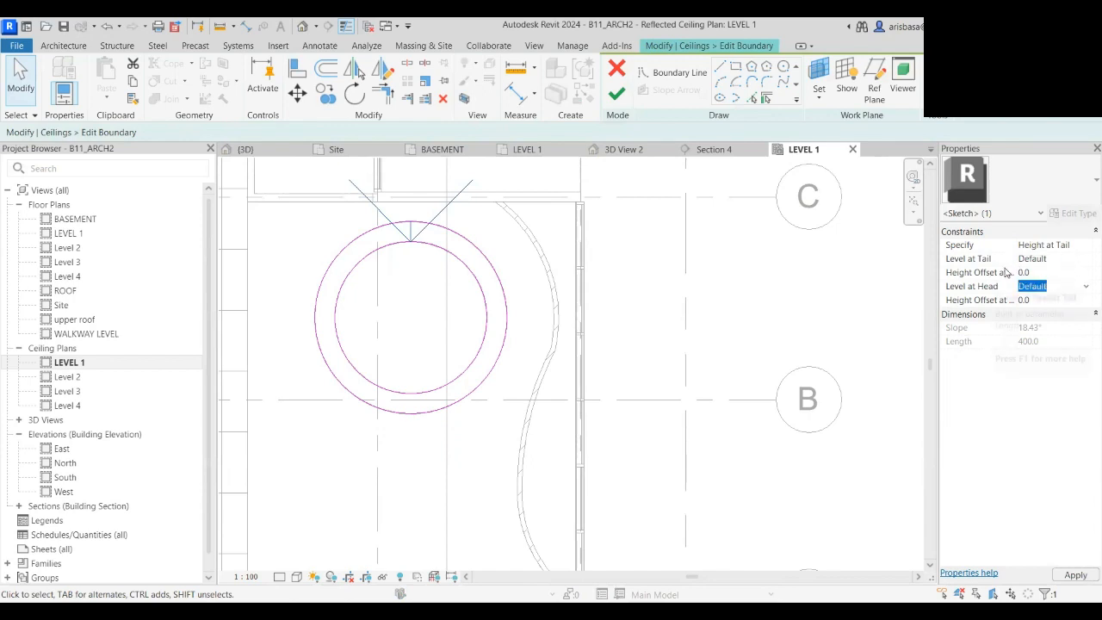
- Set the slope arrow's height offset at the head to 400 and finish the ring ceiling's boundary sketch
click(1053, 301)
text(400)
key(Return)
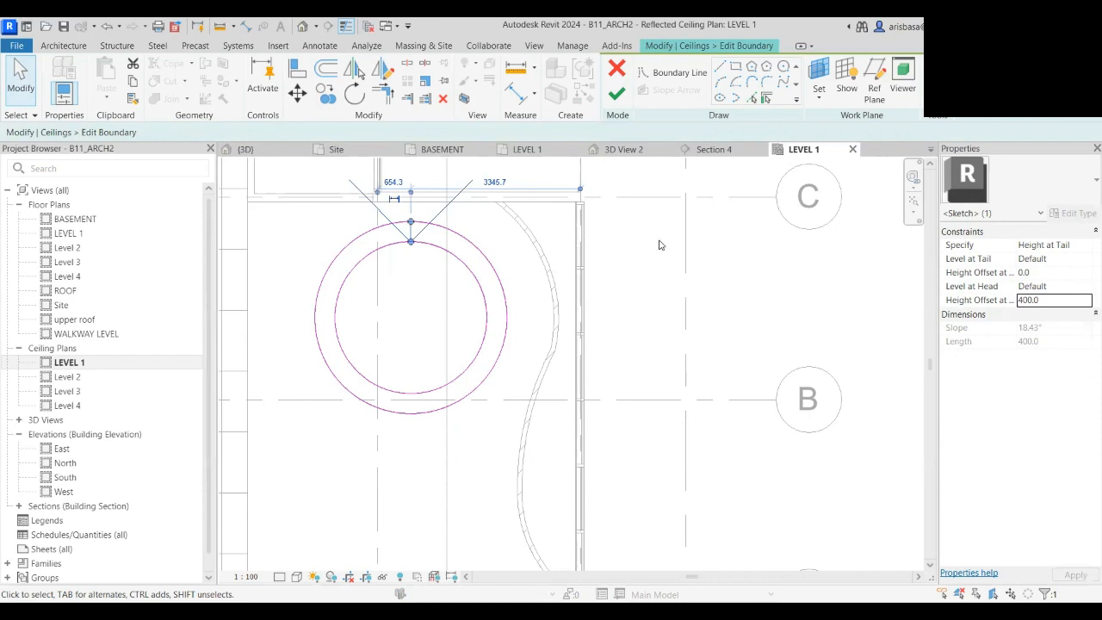
click(617, 95)
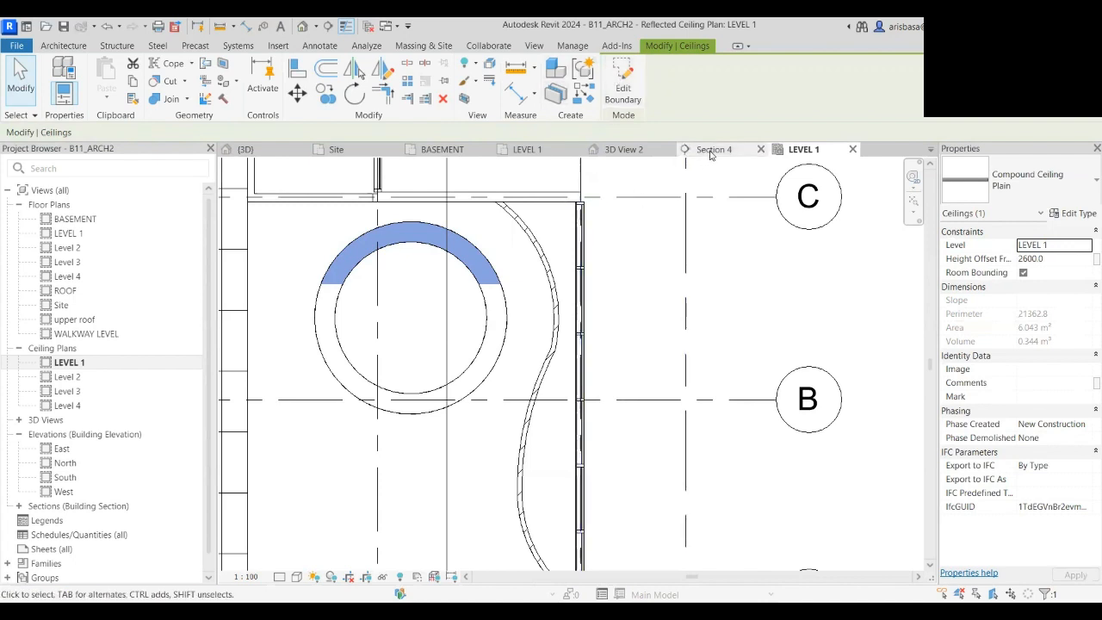
- Inspect the sloped ring ceiling in 3D View 2, return to the LEVEL 1 ceiling plan and clear the selection
click(660, 152)
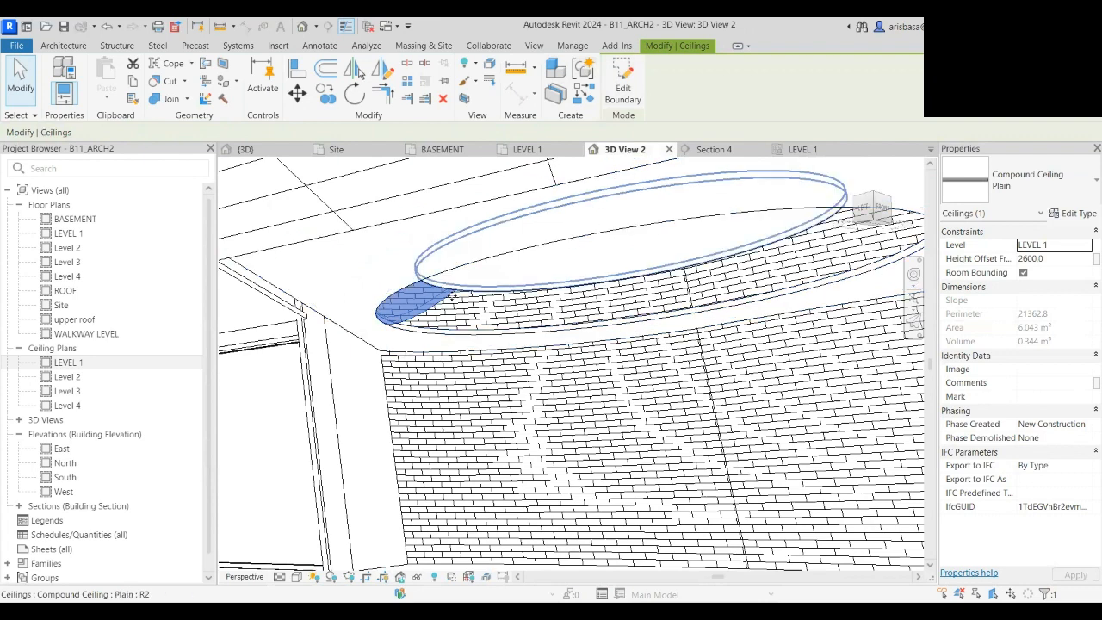
scroll(425, 299, down, 5)
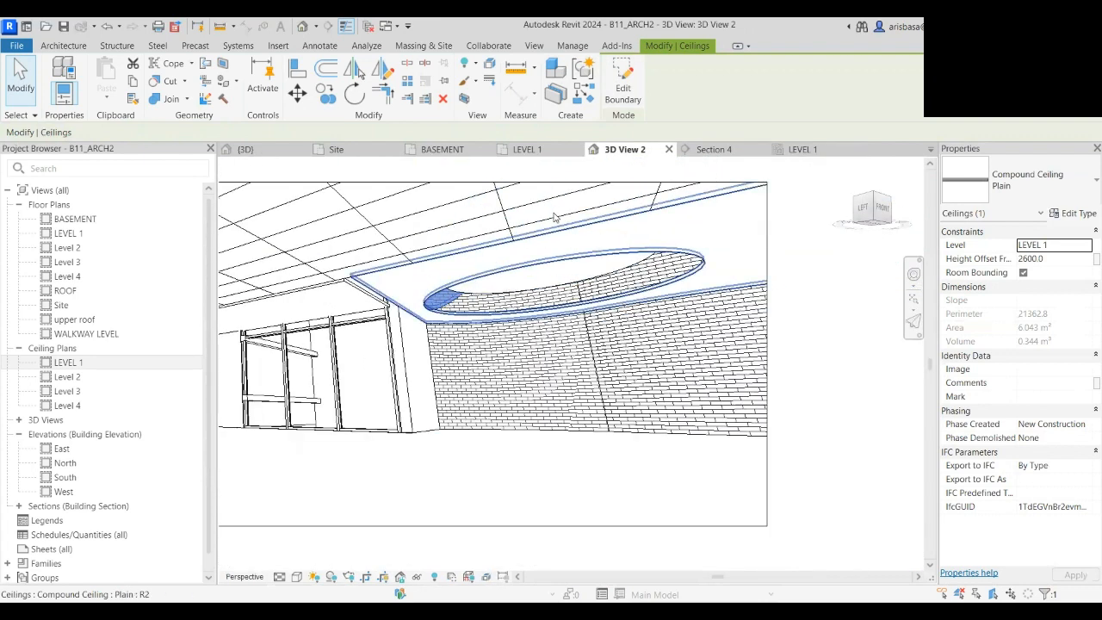
click(809, 151)
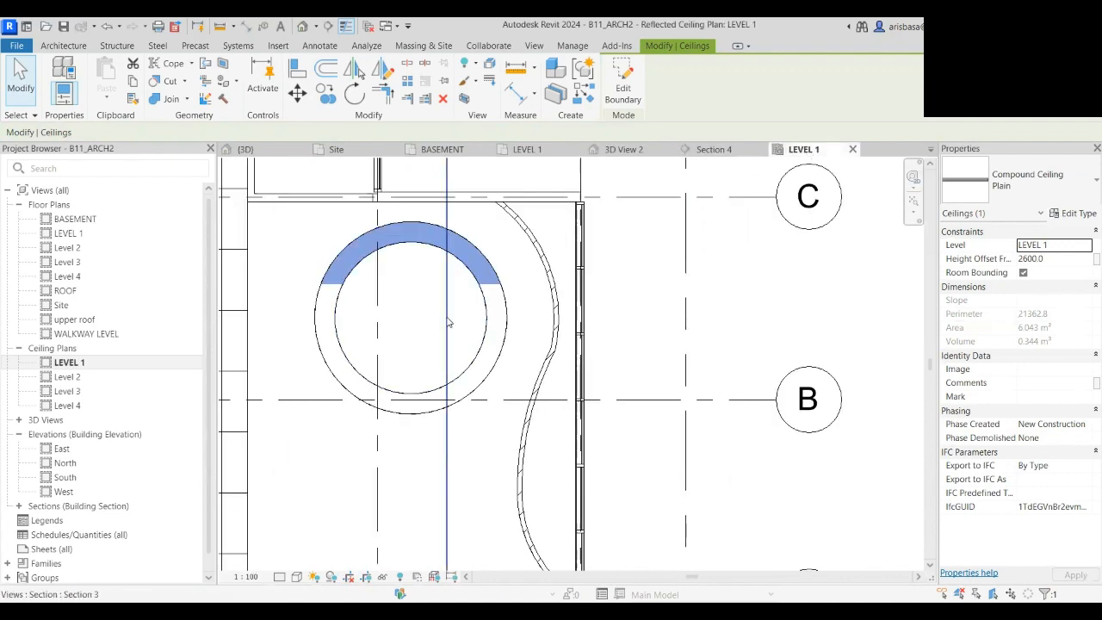
key(Escape)
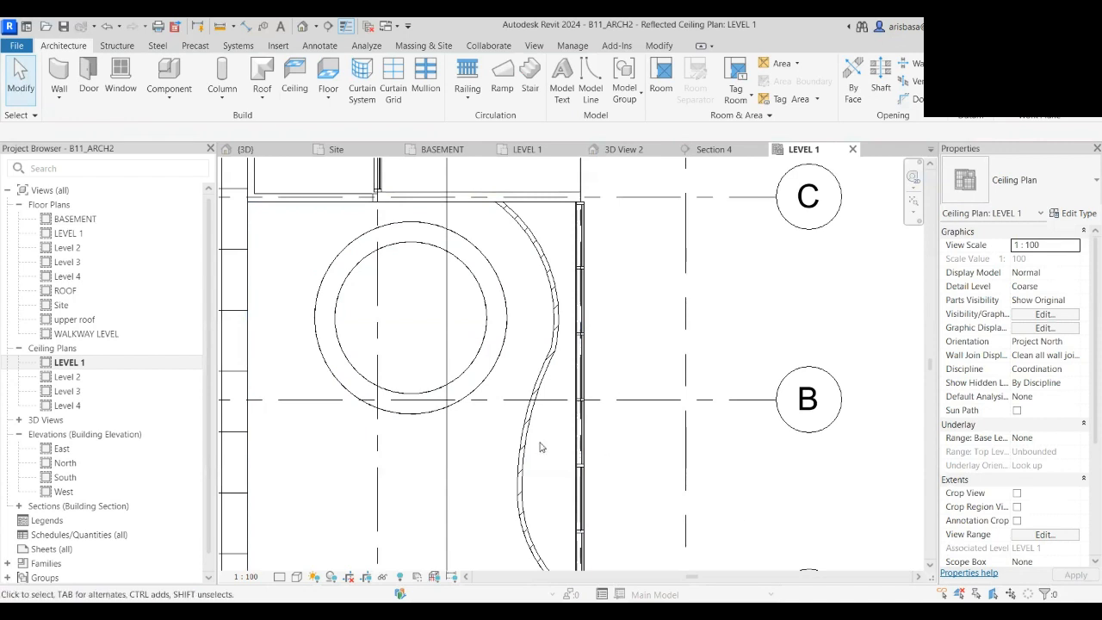
- Place architectural Interior - 79mm Partition (1-hr) walls along both halves of the inner ceiling circle and flip the lower half's orientation
middle_drag(481, 487, 532, 494)
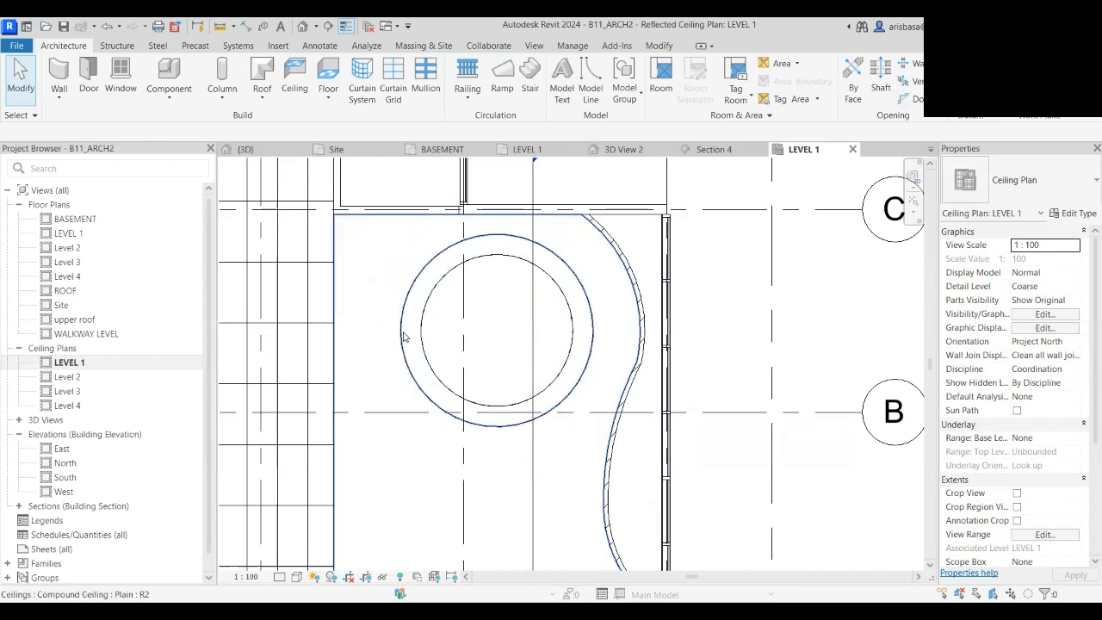
click(60, 98)
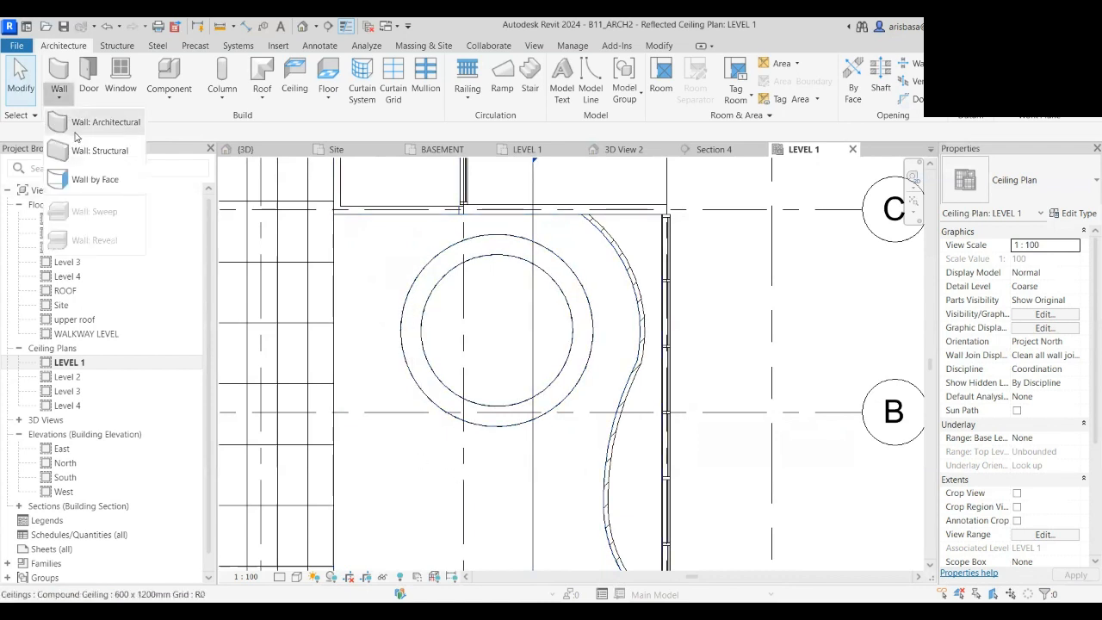
click(93, 130)
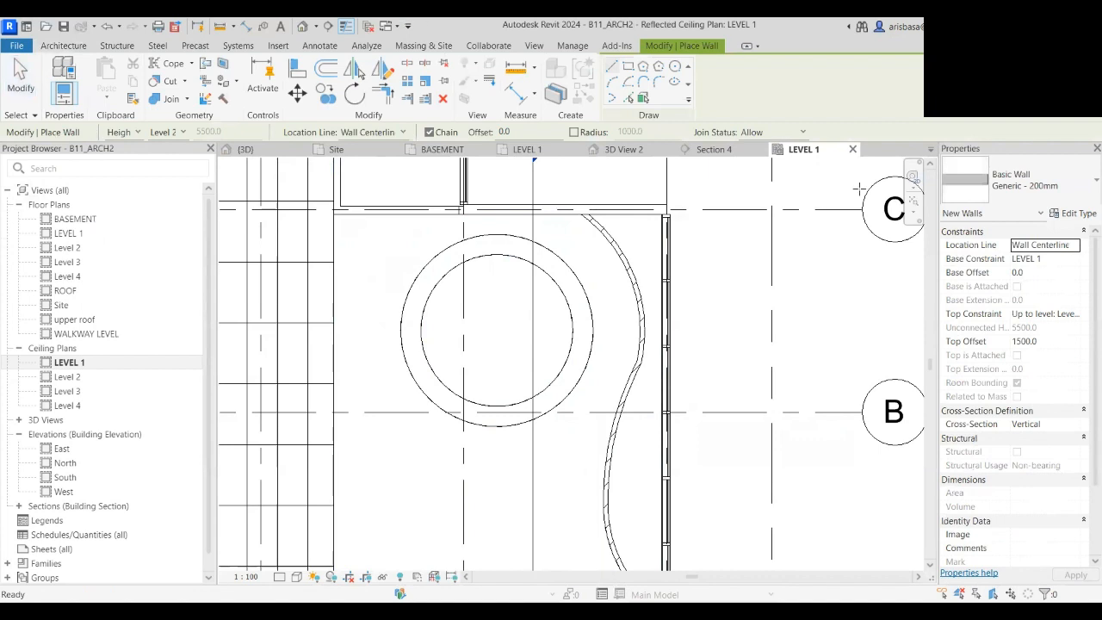
click(1075, 197)
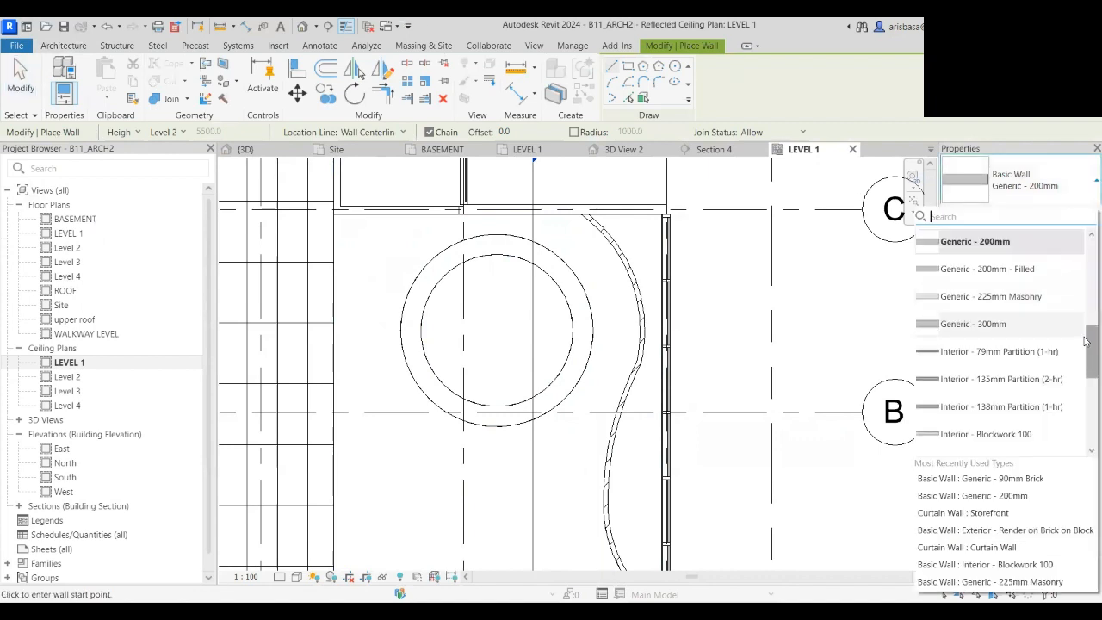
click(1001, 352)
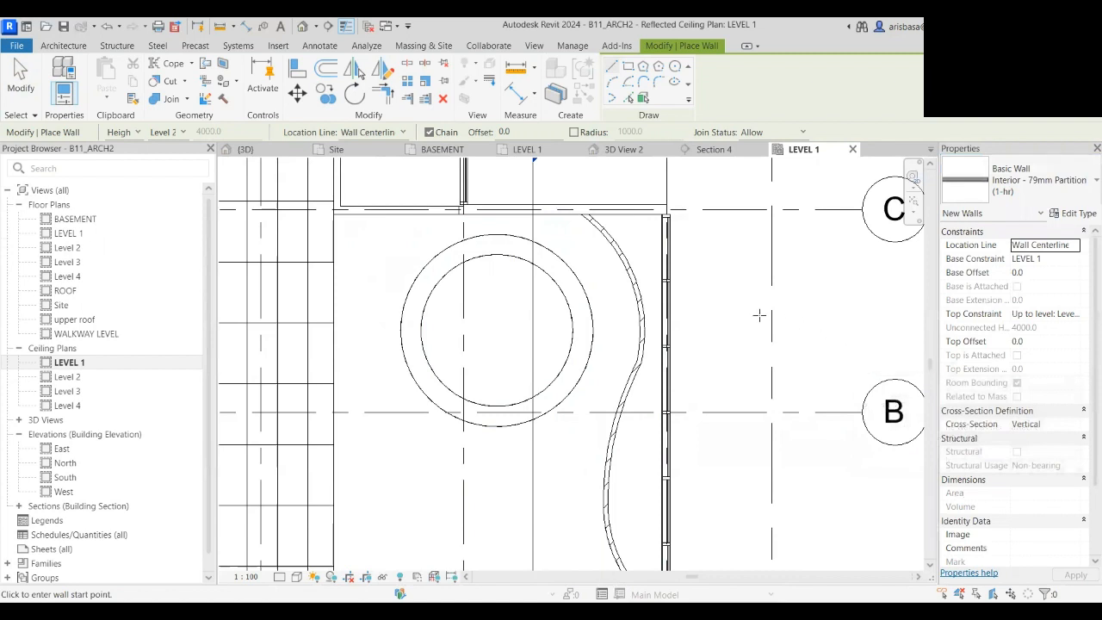
click(628, 97)
click(498, 258)
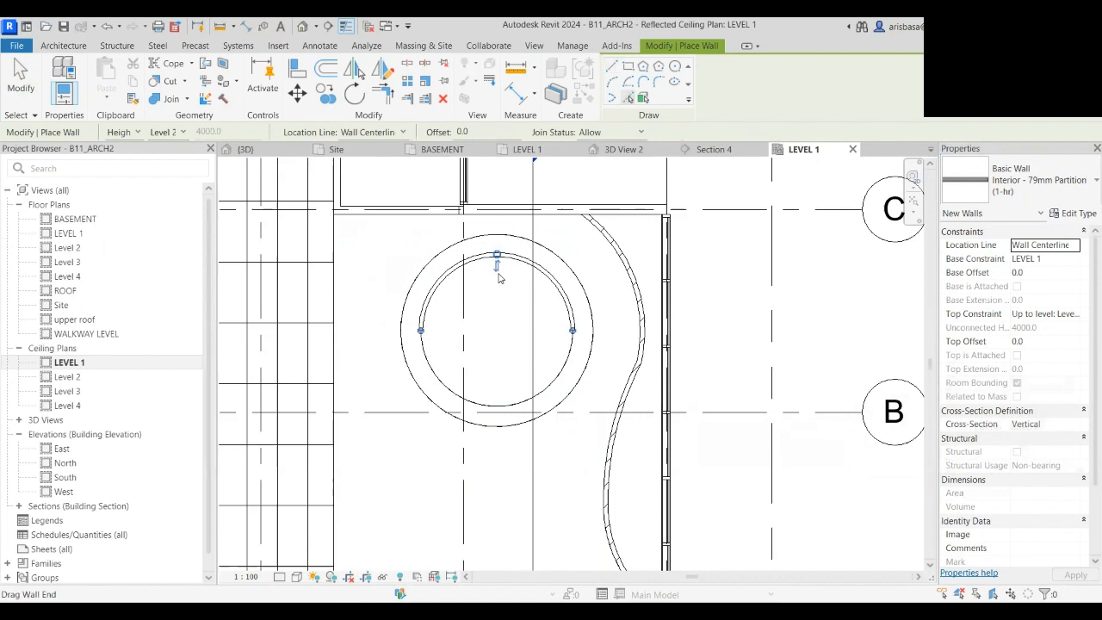
click(506, 402)
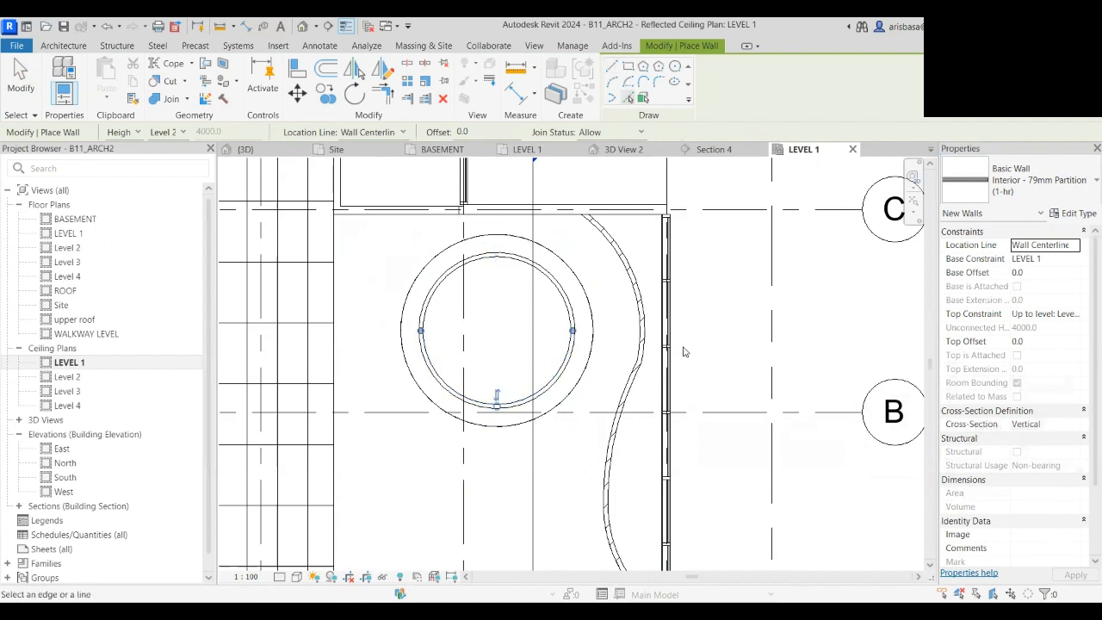
click(499, 397)
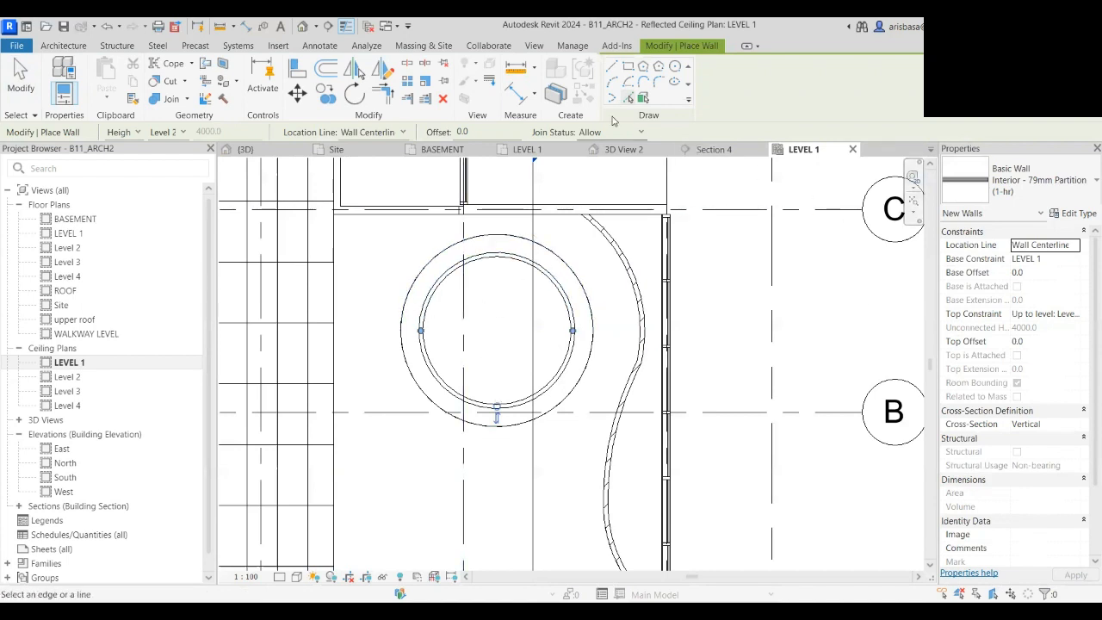
- Start a new building section near the circular ceiling in the LEVEL 1 ceiling plan
scroll(725, 264, down, 1)
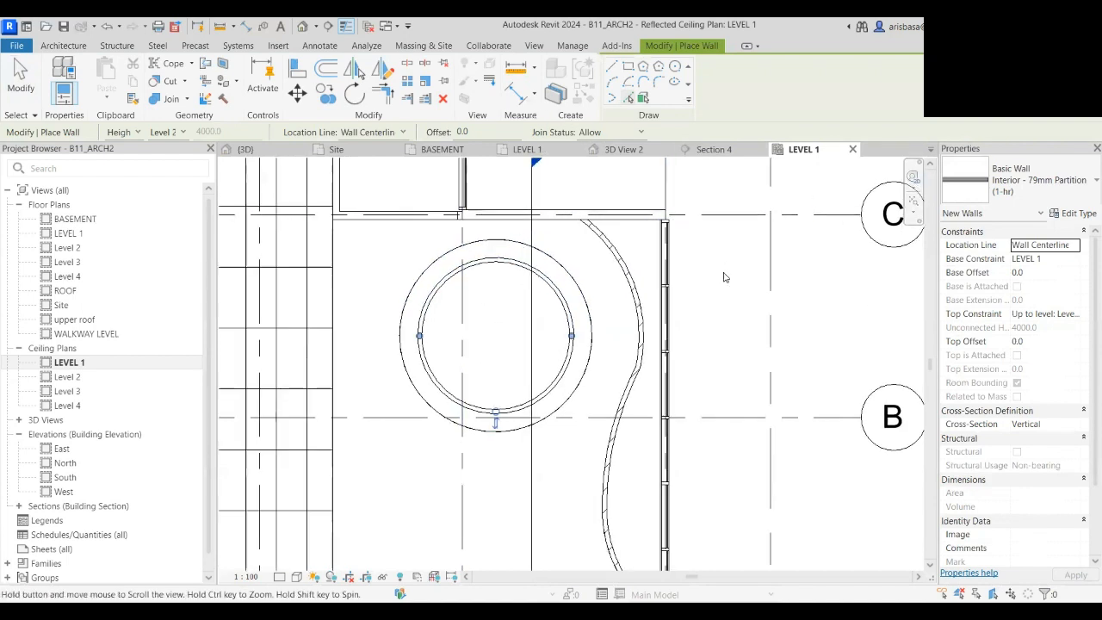
scroll(621, 293, down, 2)
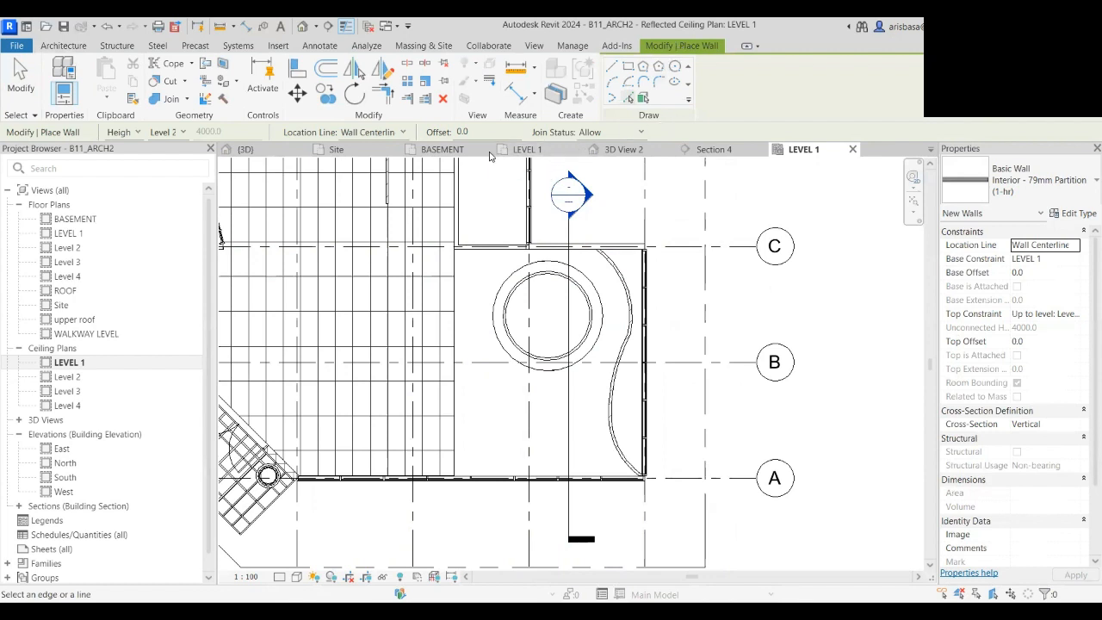
click(328, 28)
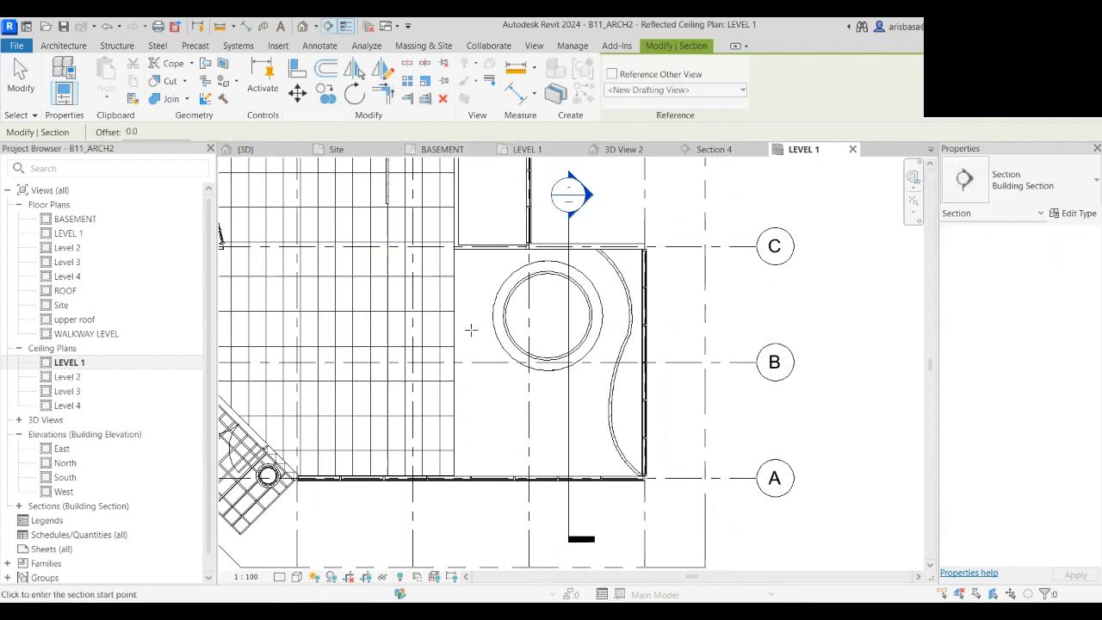
- Draw a horizontal building section through the circular ceiling opening past the exterior wall, and open its section view
click(472, 318)
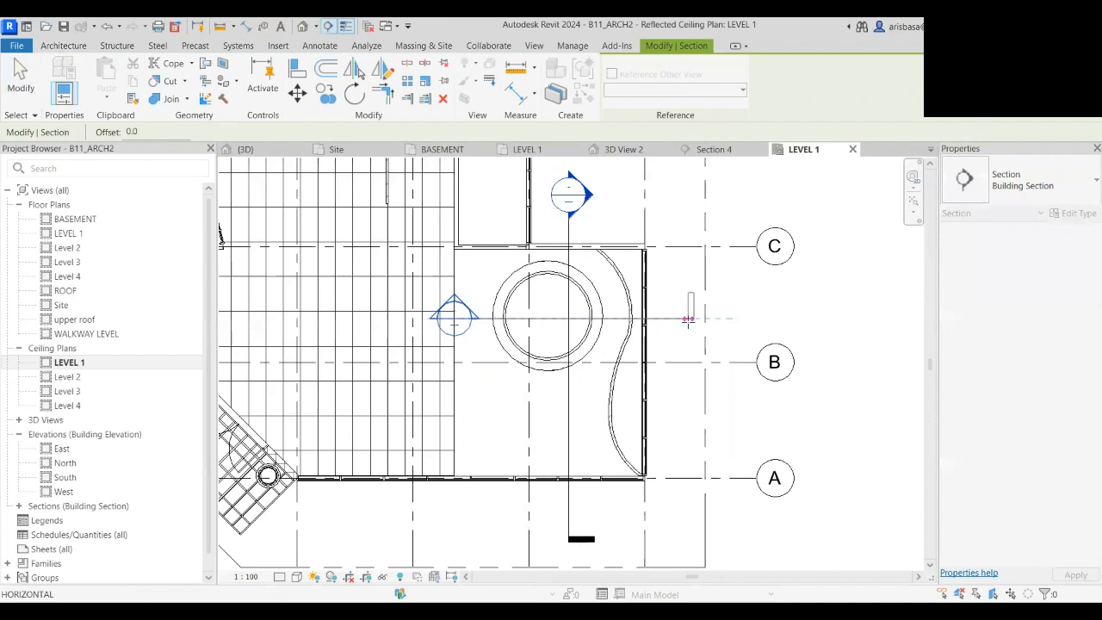
click(689, 317)
right_click(700, 299)
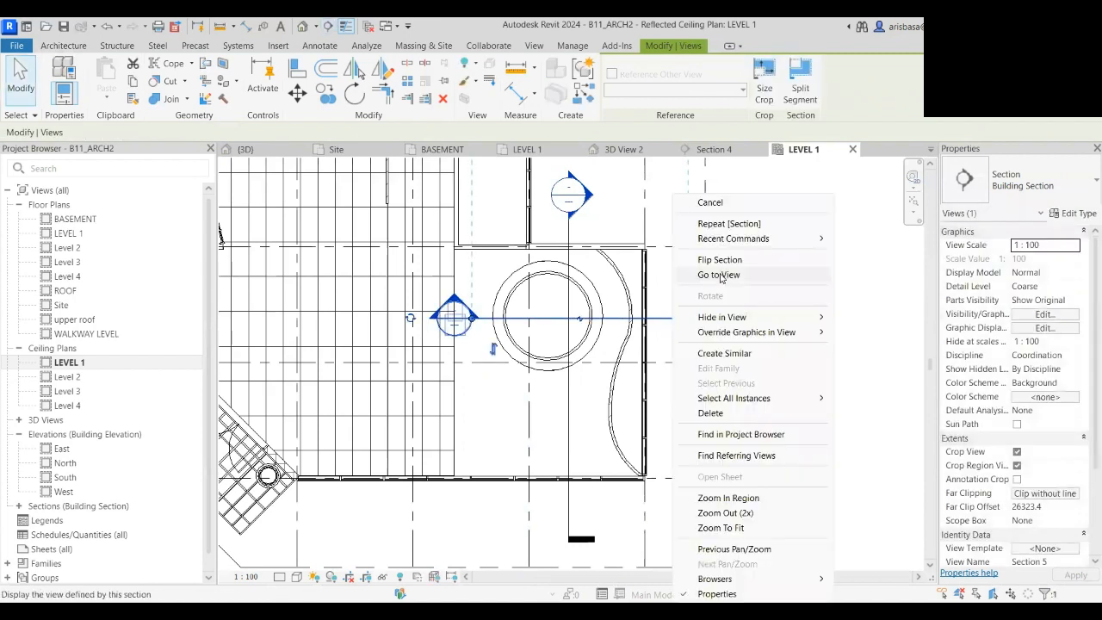
click(724, 273)
scroll(527, 461, up, 2)
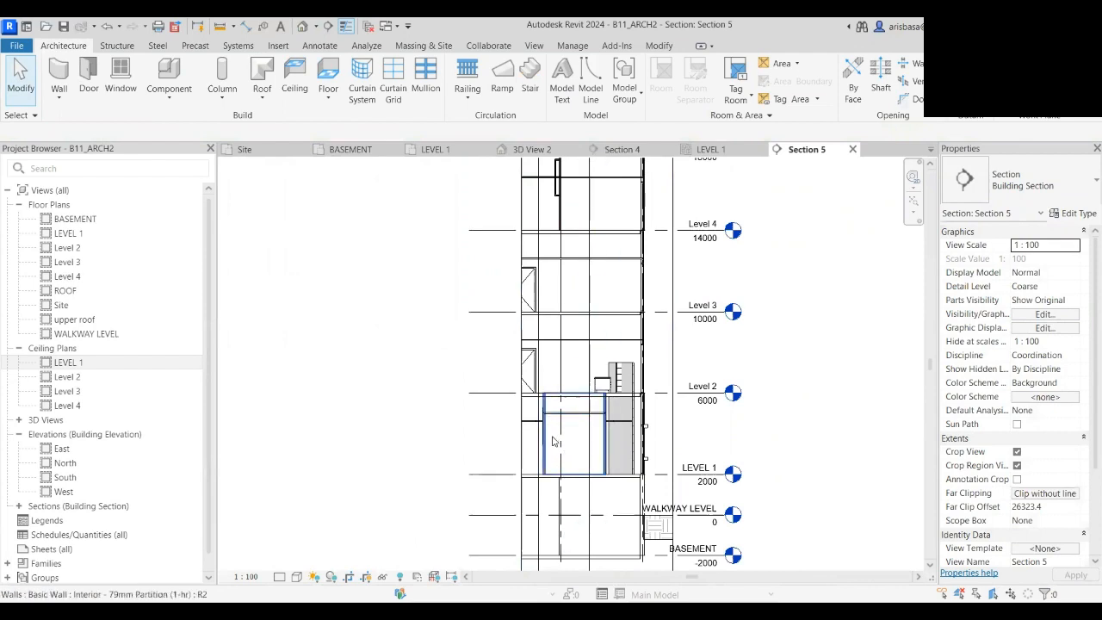
- Raise the base of the curved 79mm partition on Level 1 to an offset of about 2757 mm
click(553, 441)
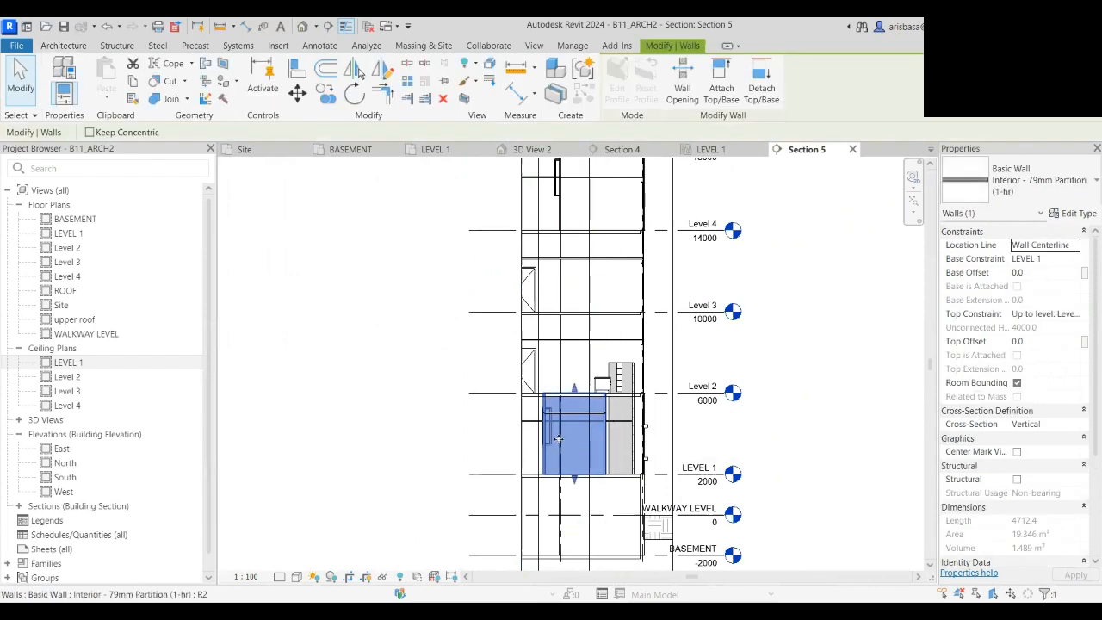
scroll(554, 441, up, 4)
scroll(562, 371, up, 2)
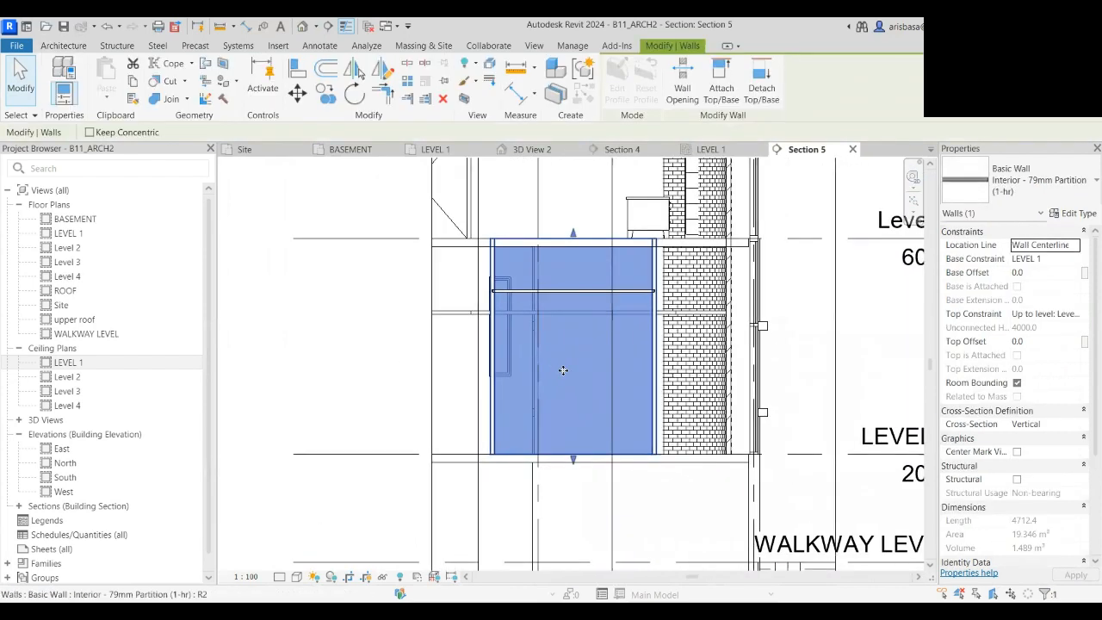
drag(576, 431, 575, 304)
- Align the curved partition's base with the top face of the lower ceiling
scroll(571, 305, up, 3)
scroll(571, 303, up, 1)
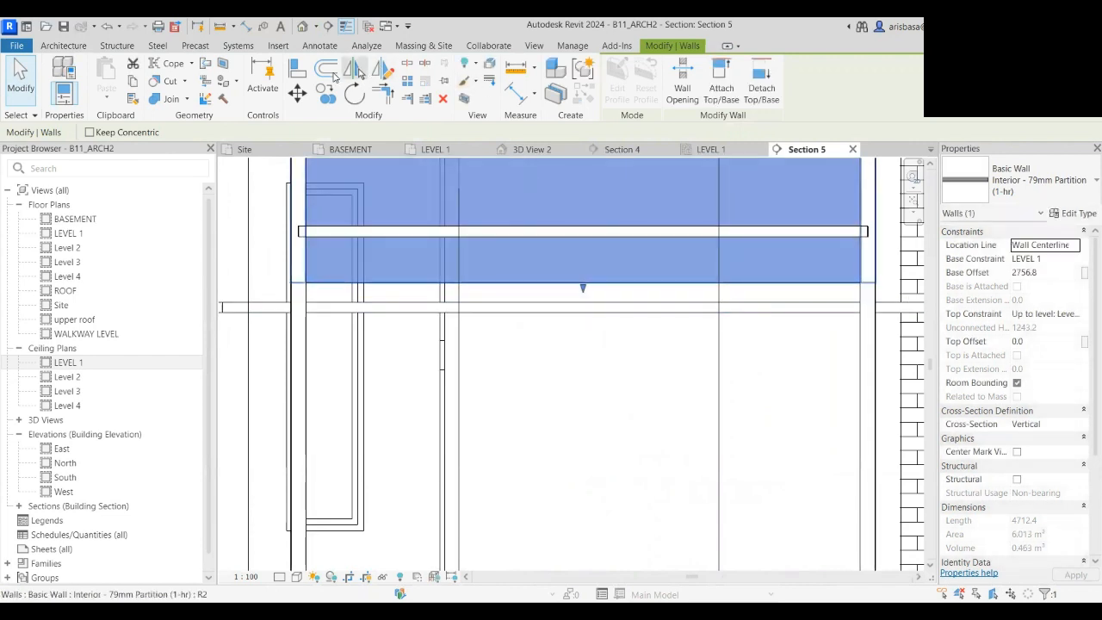
click(297, 69)
click(537, 305)
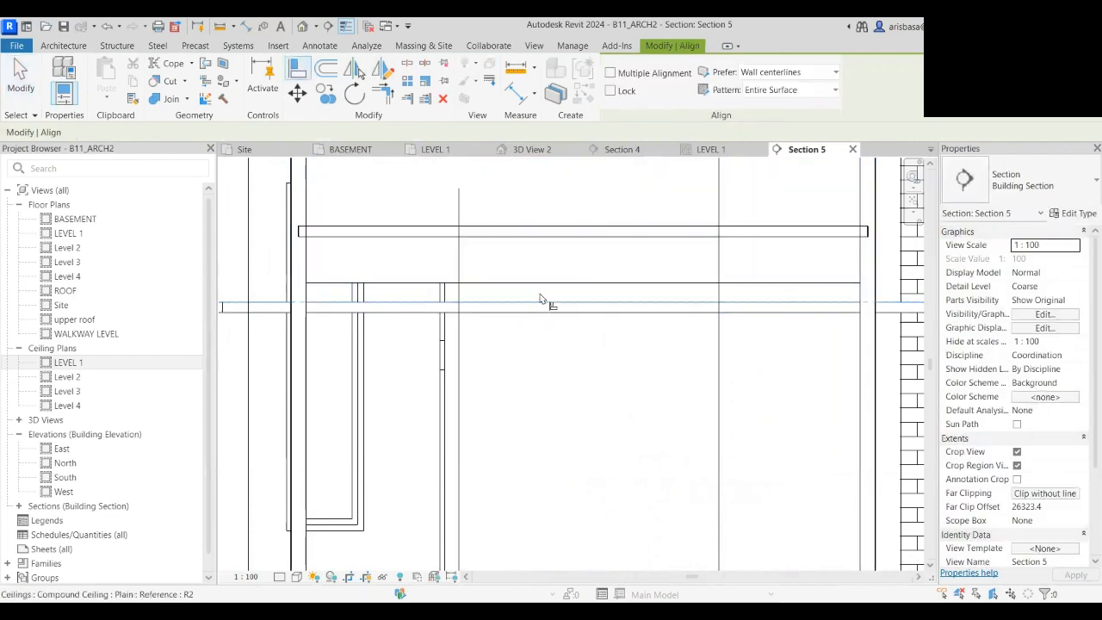
click(550, 283)
scroll(577, 345, down, 2)
middle_drag(580, 350, 562, 419)
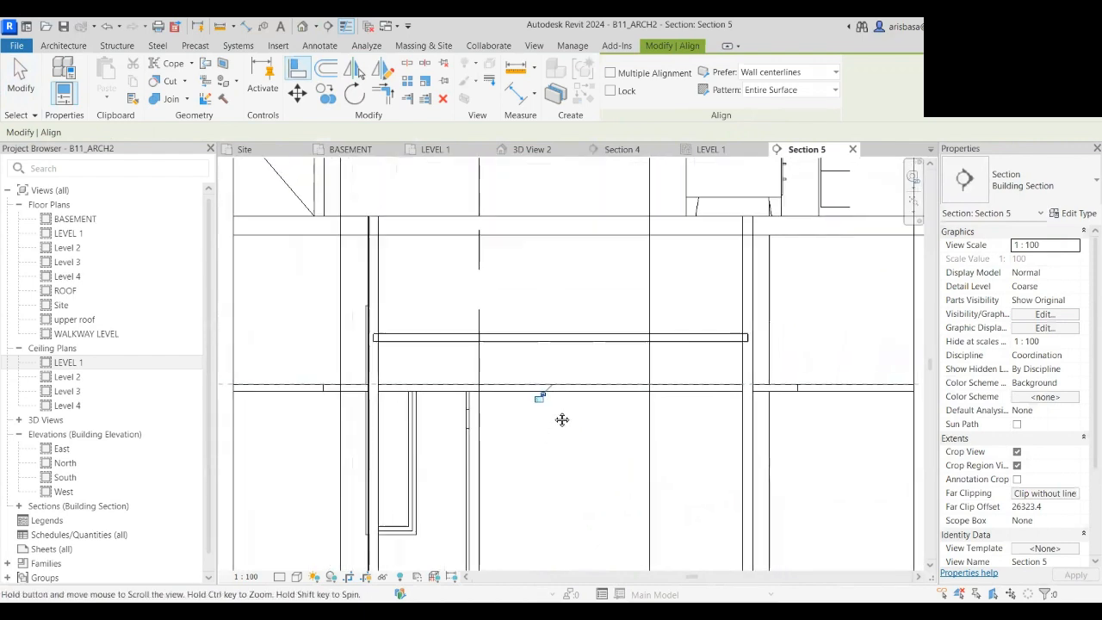
key(Escape)
key(Escape)
- Lower the curved partition's top to the underside of the raised circular ceiling, giving a top offset of -1000
click(559, 278)
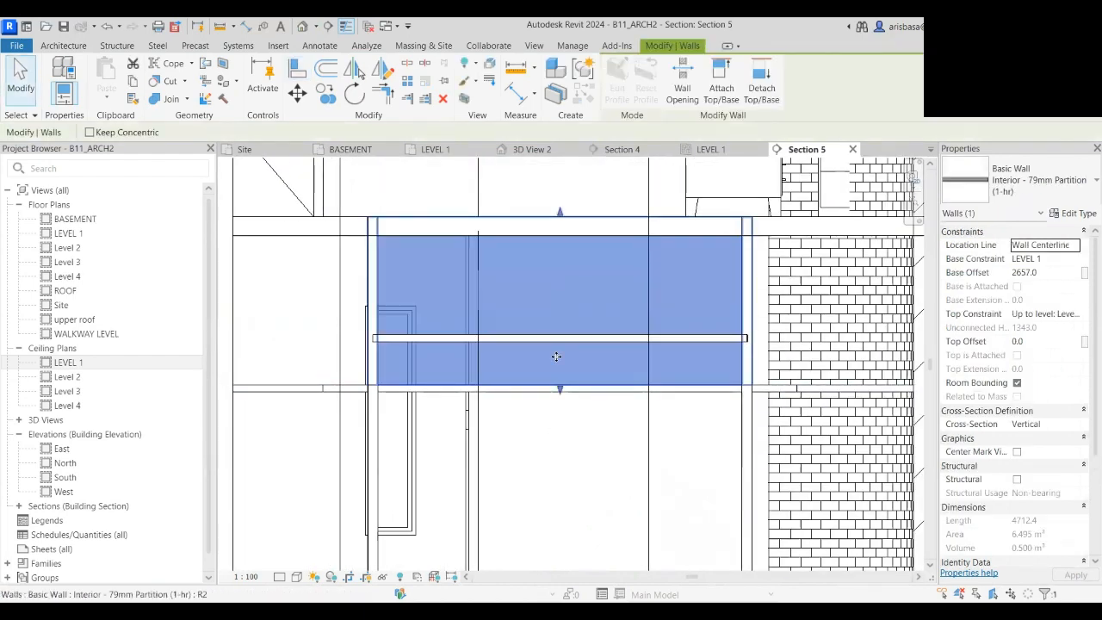
scroll(561, 343, up, 2)
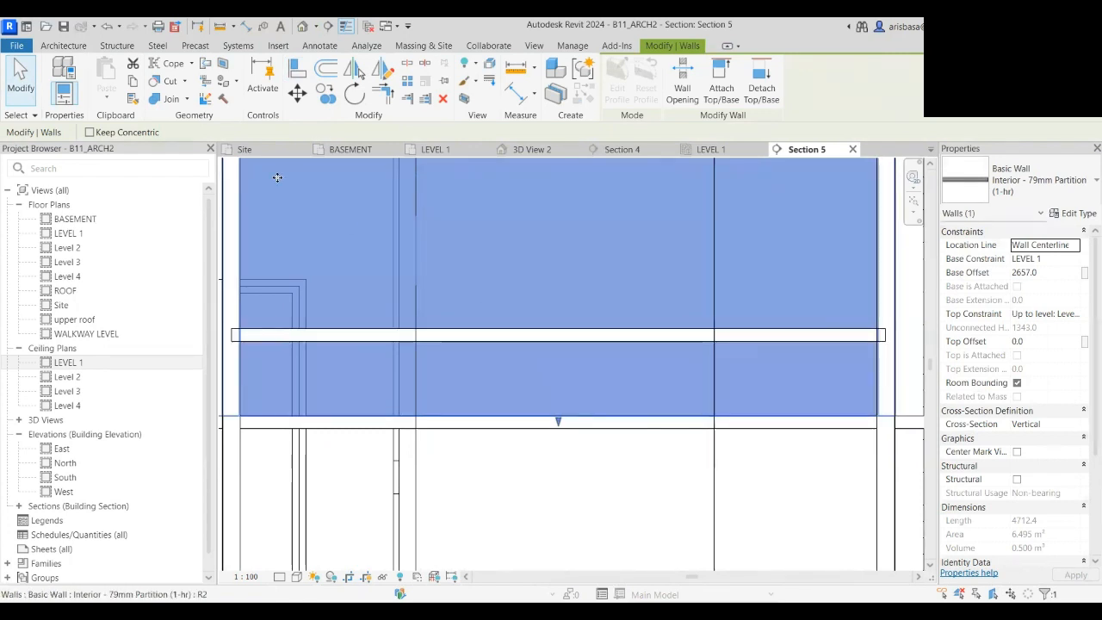
scroll(560, 224, down, 4)
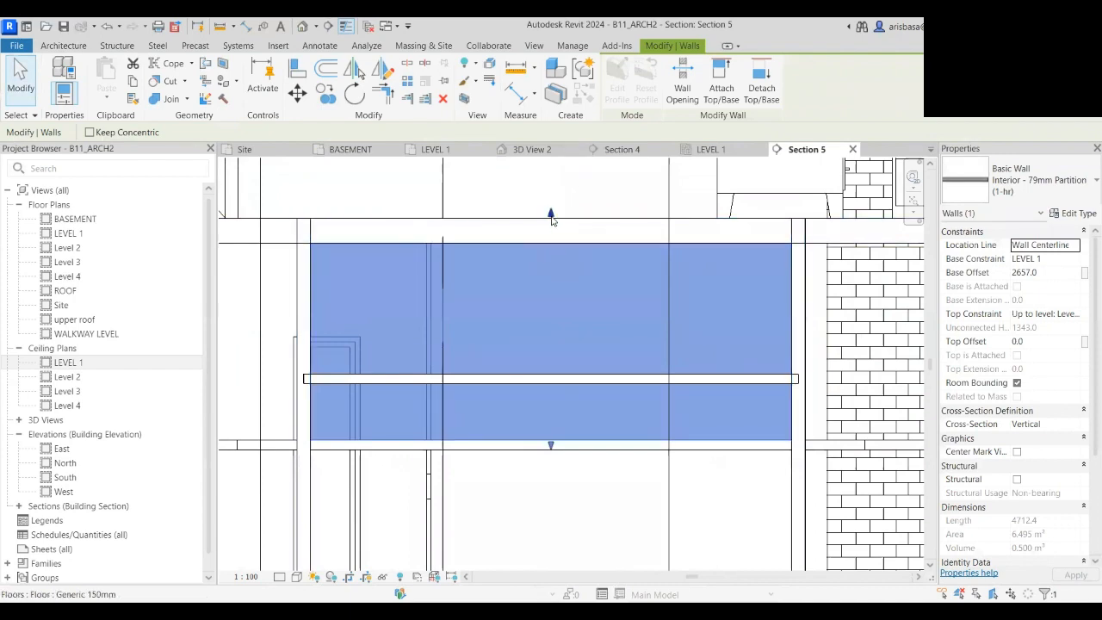
drag(551, 313, 554, 385)
scroll(606, 422, down, 3)
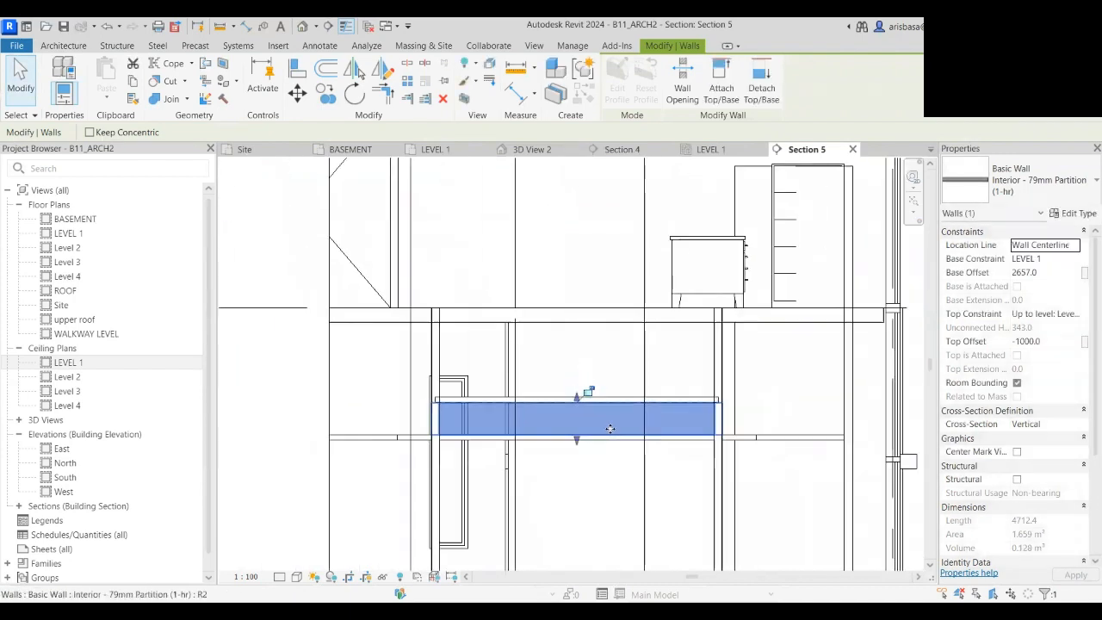
middle_drag(607, 423, 574, 395)
key(Escape)
click(567, 403)
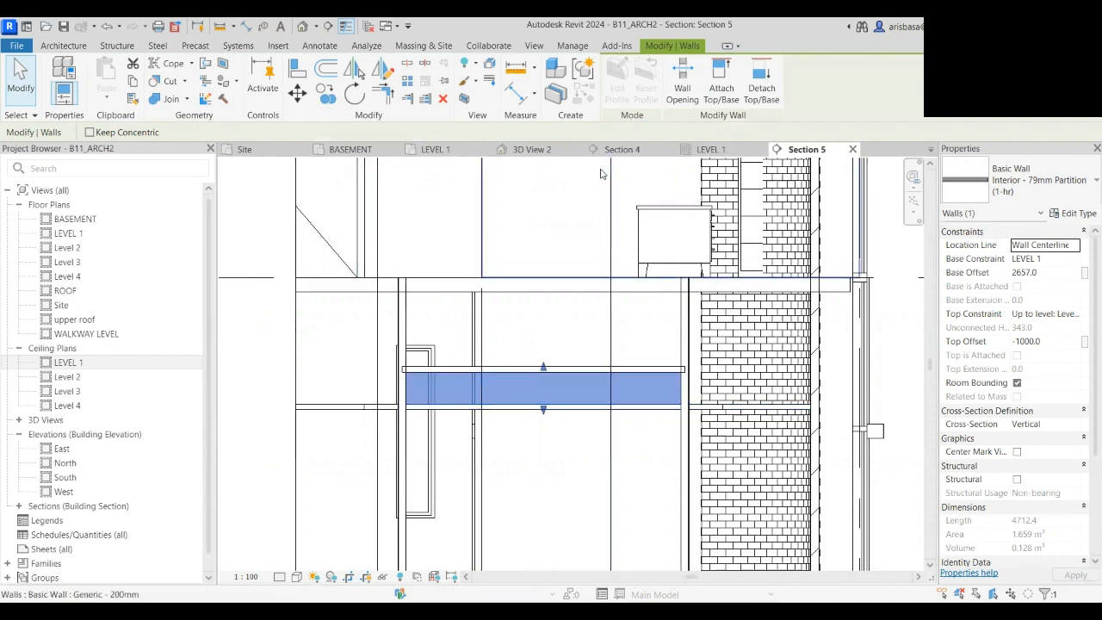
- In the Level 1 ceiling plan, measure the gap between the curved partition and the edge of the circular ceiling opening
click(715, 150)
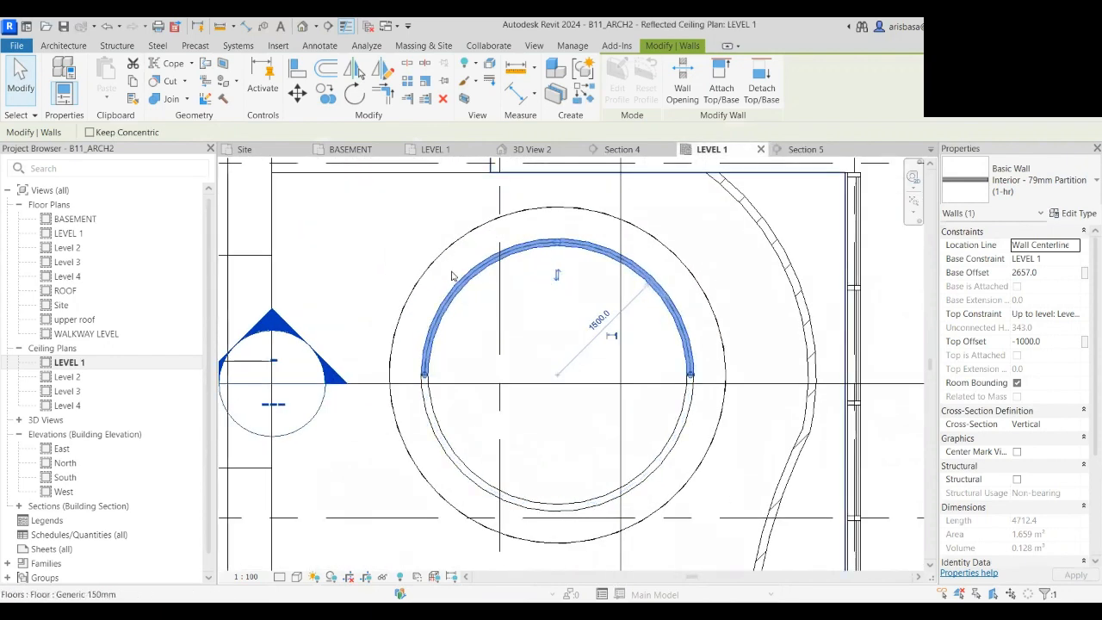
scroll(491, 285, up, 2)
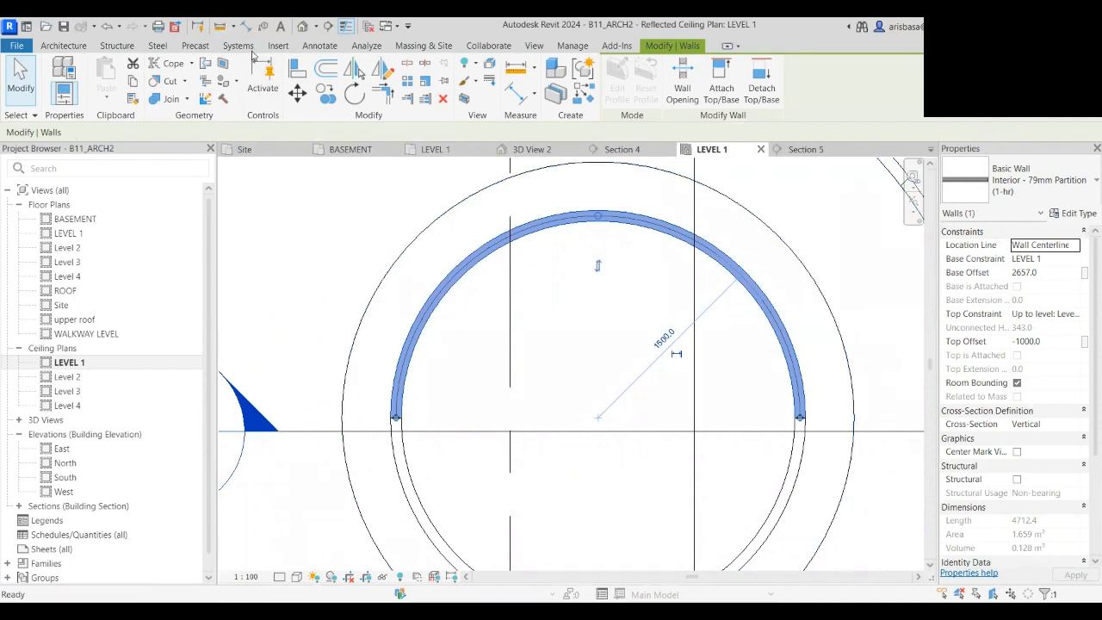
click(220, 26)
click(587, 198)
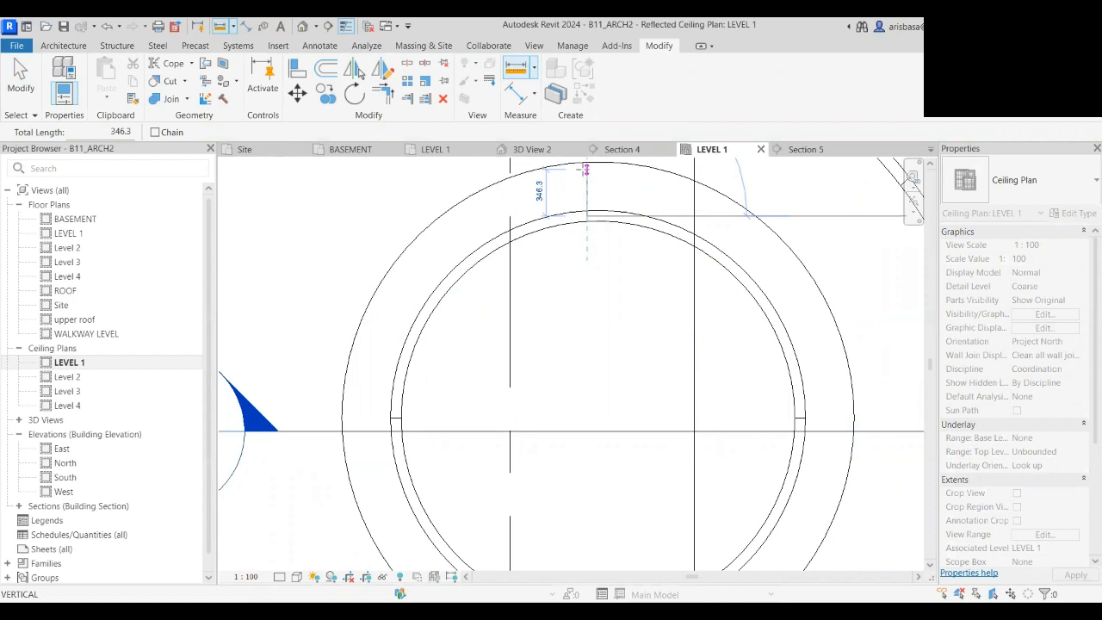
key(Escape)
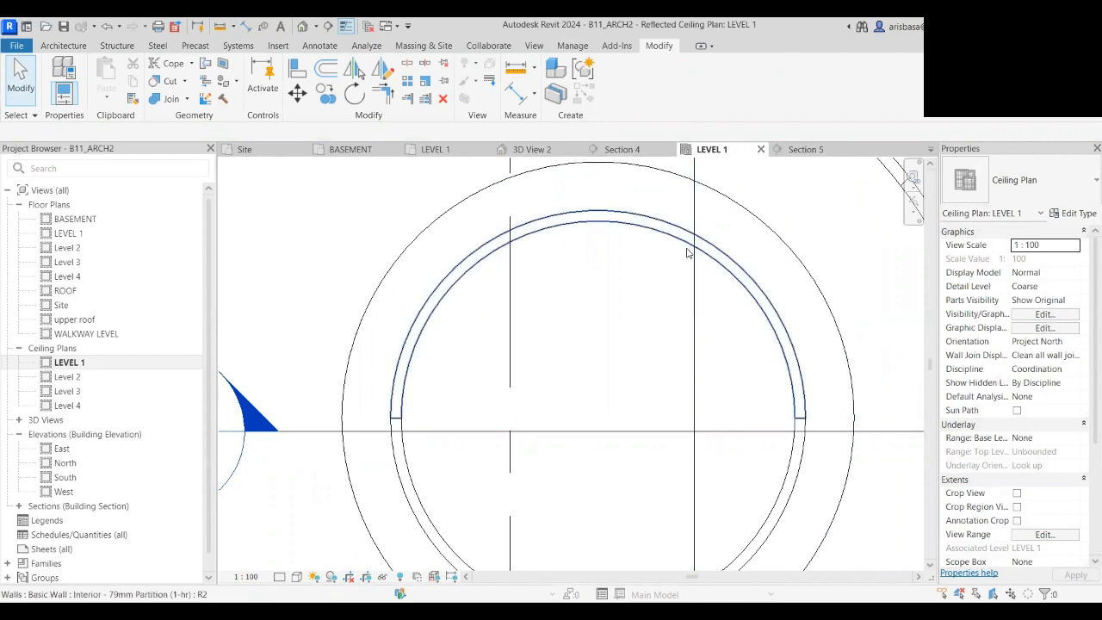
- Set both semicircular partitions to a Slanted cross-section with an angle from vertical of 45°
click(732, 284)
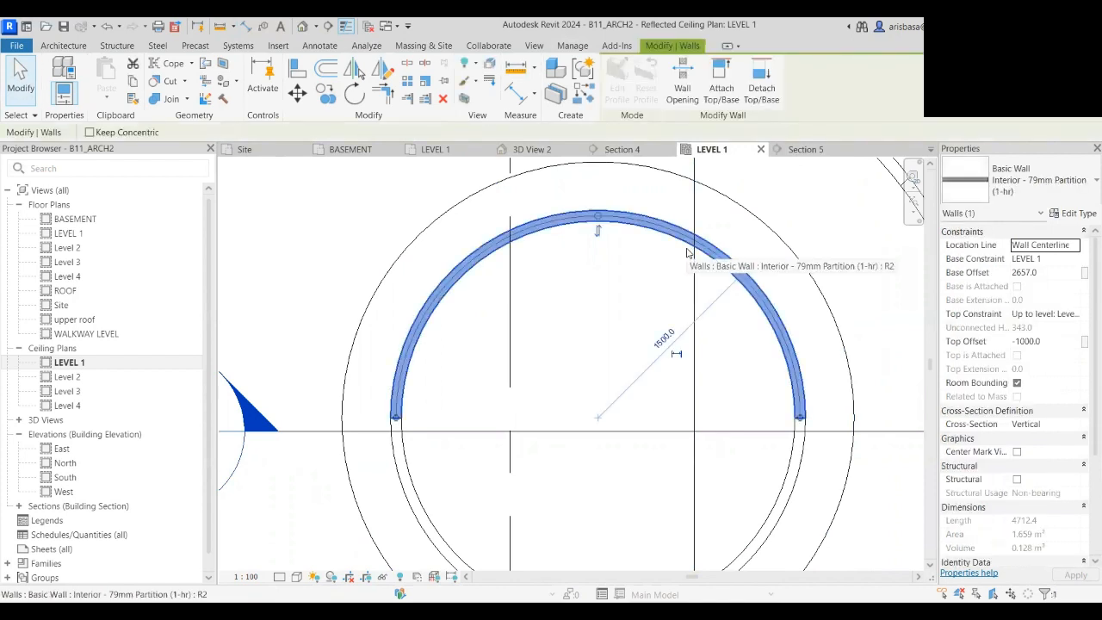
ctrl+click(805, 446)
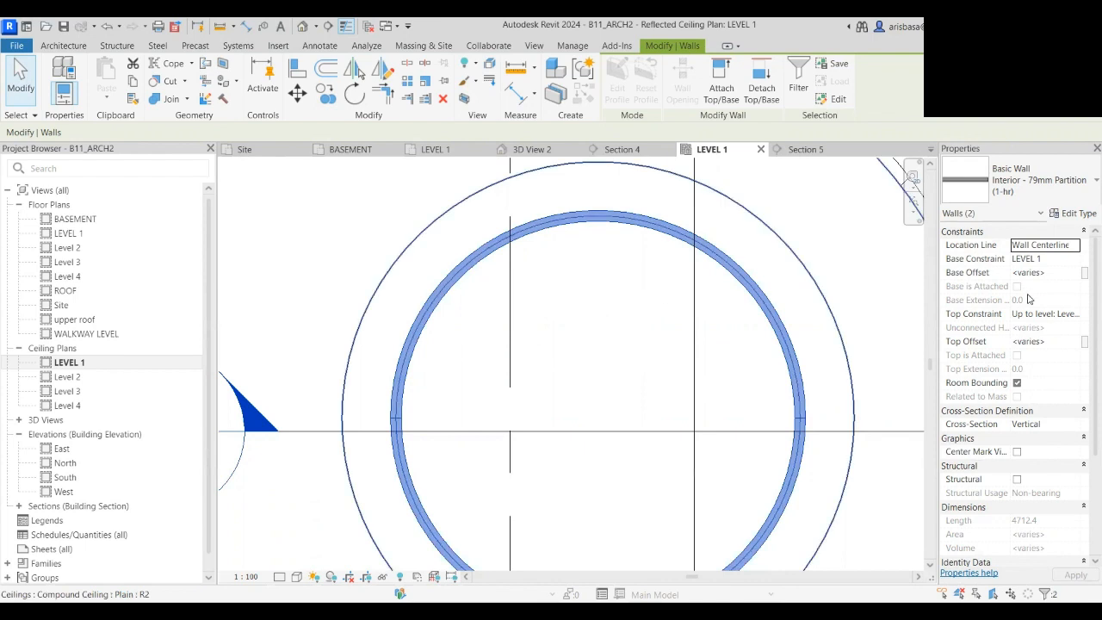
click(1074, 428)
click(1074, 426)
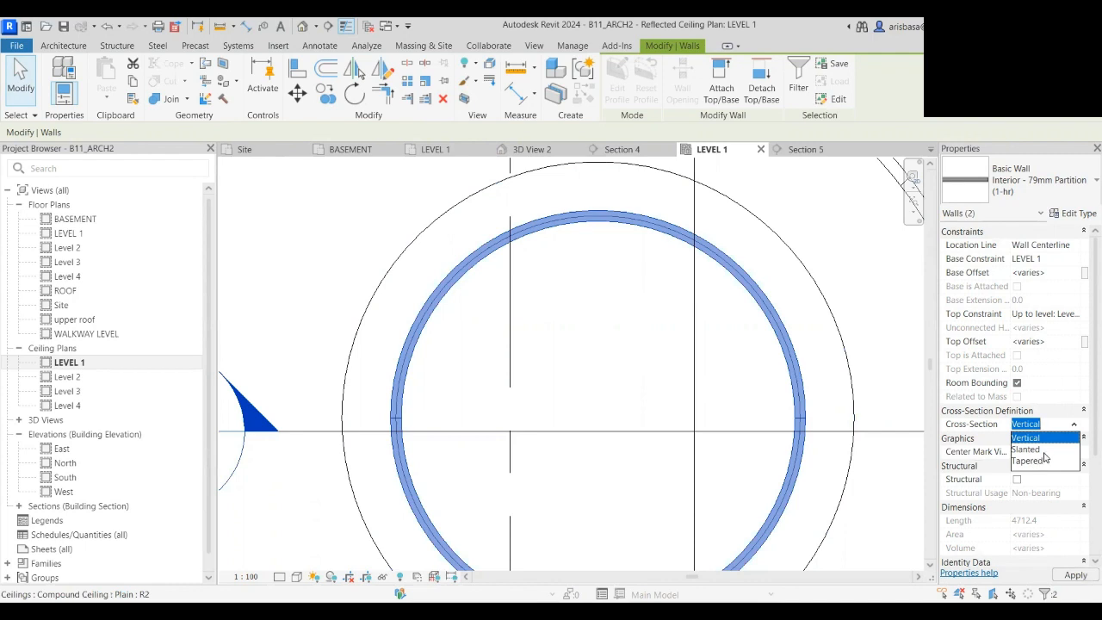
click(1043, 449)
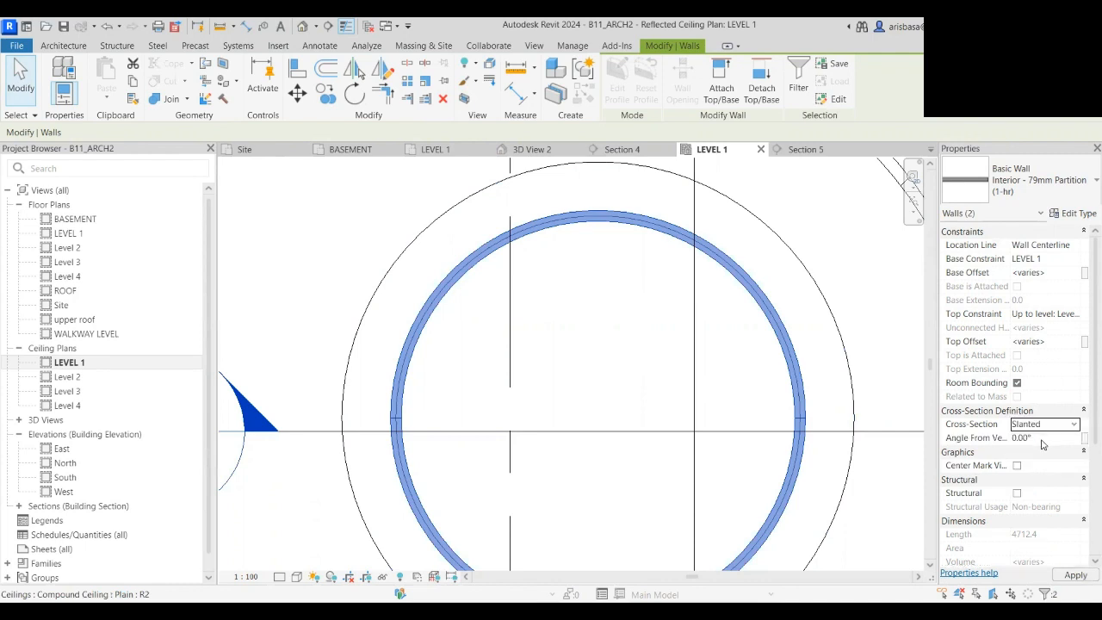
click(1042, 440)
text(45)
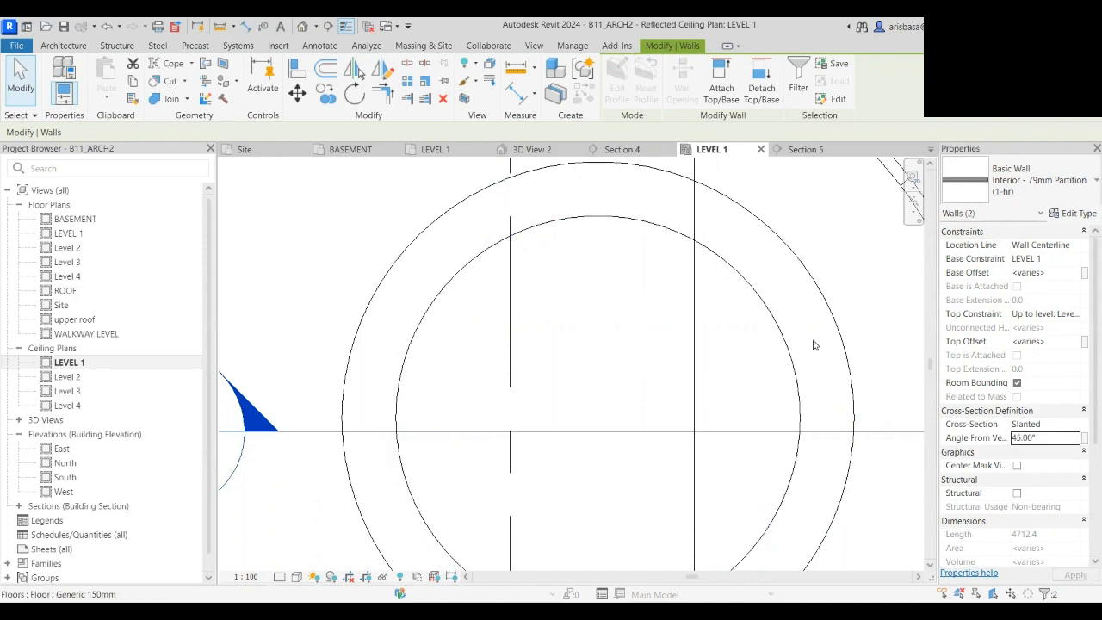
click(881, 287)
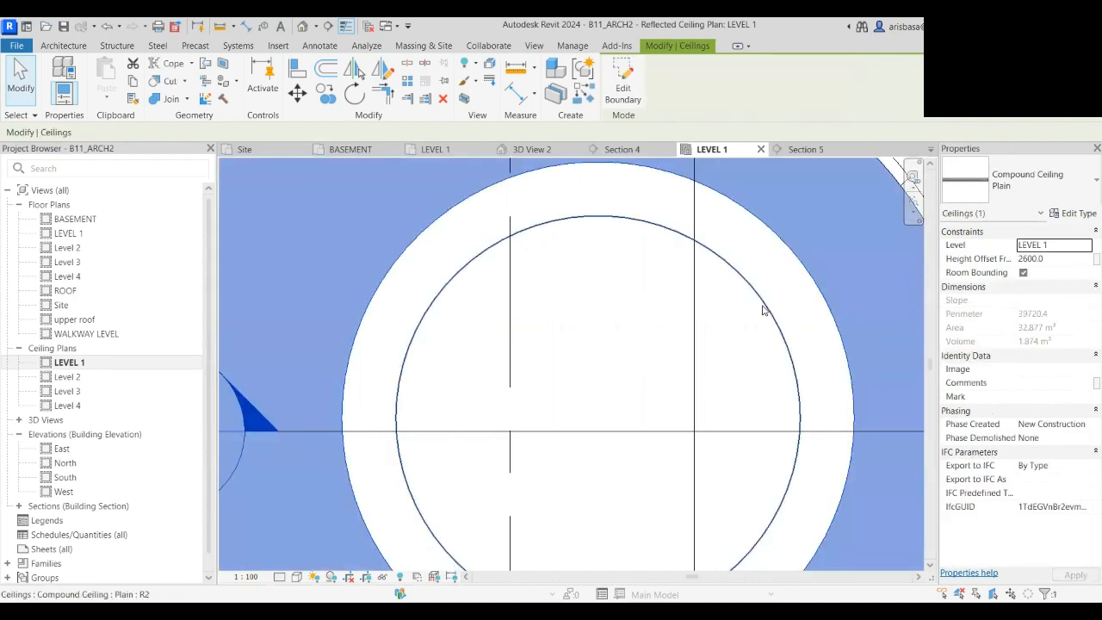
- Examine the slanted partitions around the circular ceiling in plan and in the Section 5 view
scroll(703, 243, down, 3)
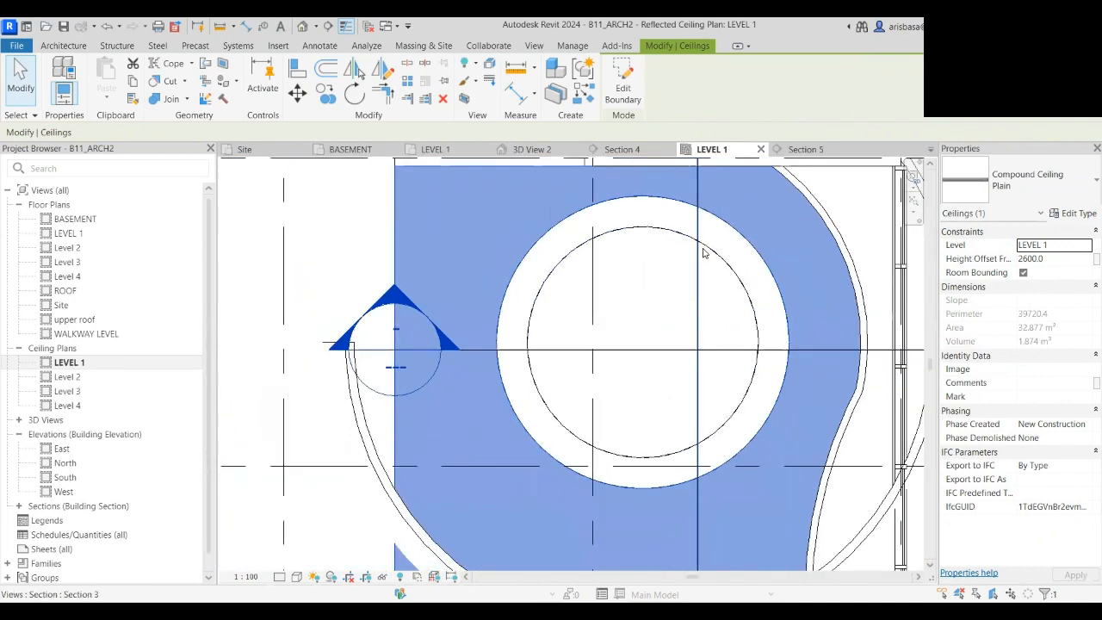
middle_drag(703, 245, 671, 282)
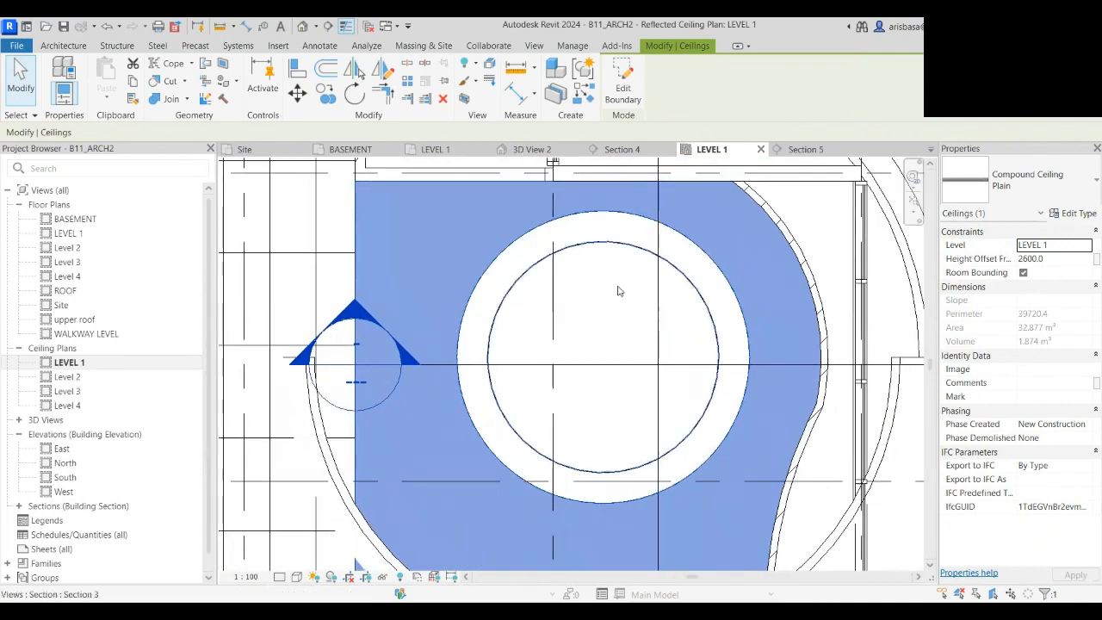
click(587, 366)
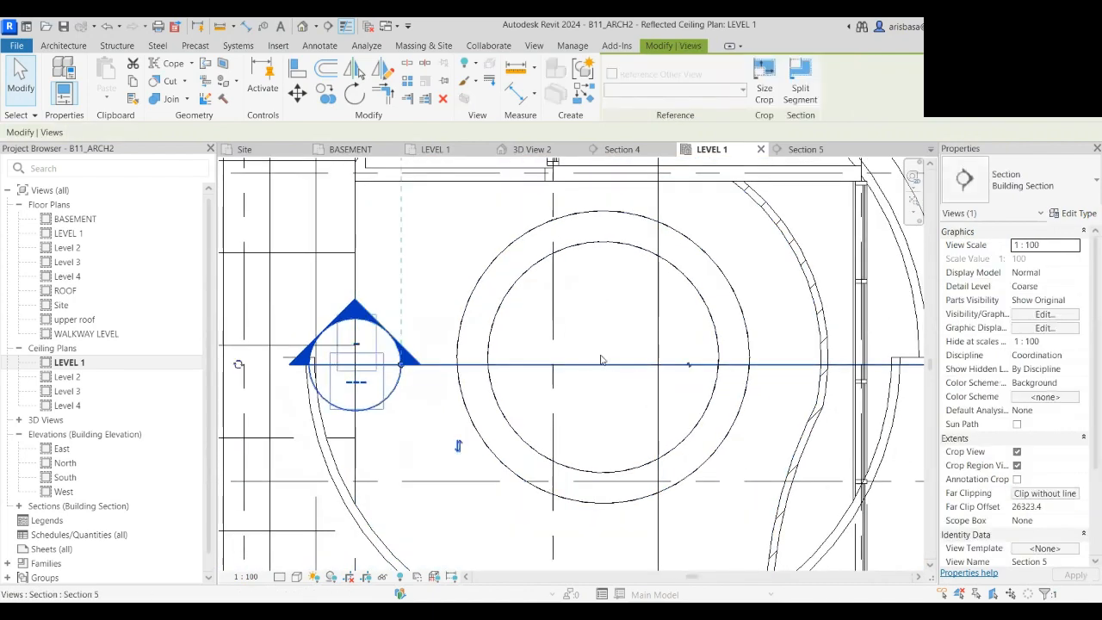
click(801, 152)
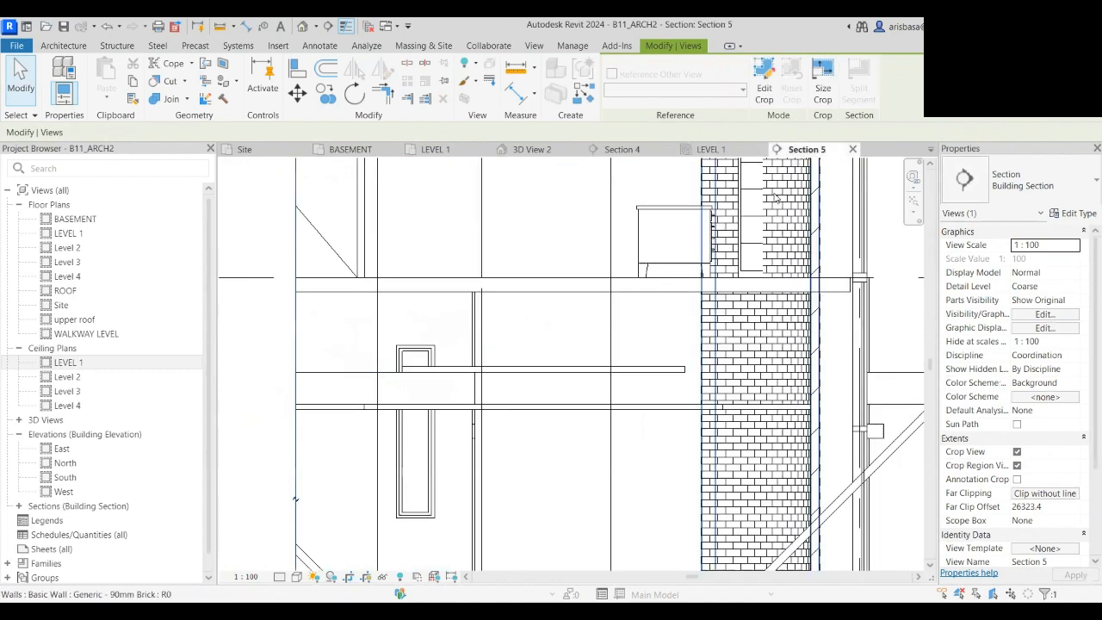
scroll(560, 422, down, 1)
middle_drag(560, 423, 556, 283)
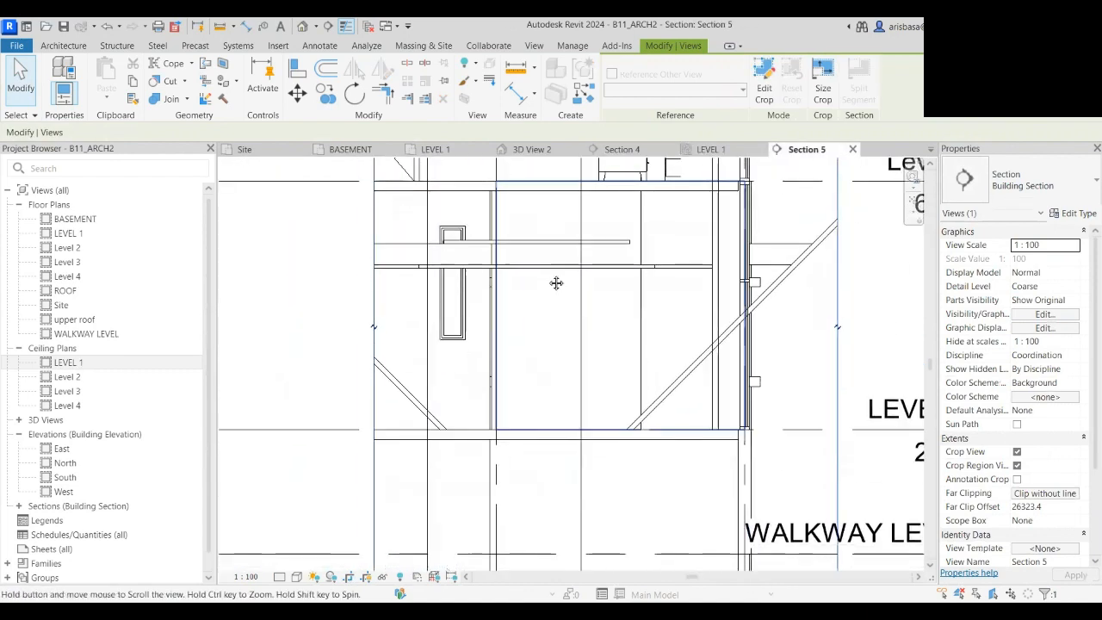
click(712, 359)
scroll(655, 401, down, 1)
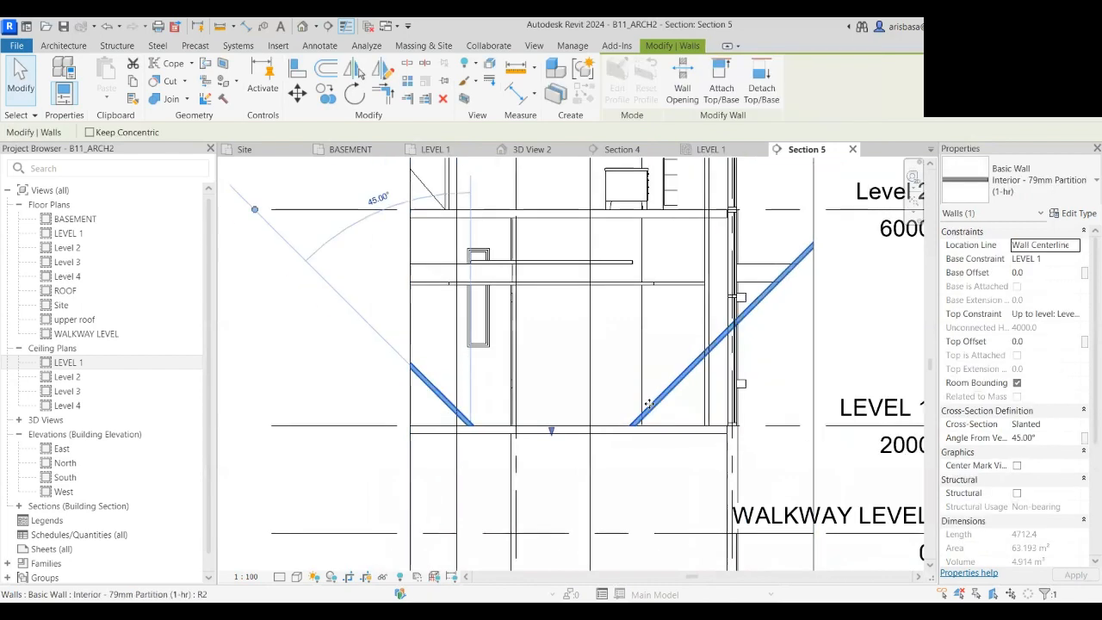
middle_drag(648, 421, 582, 436)
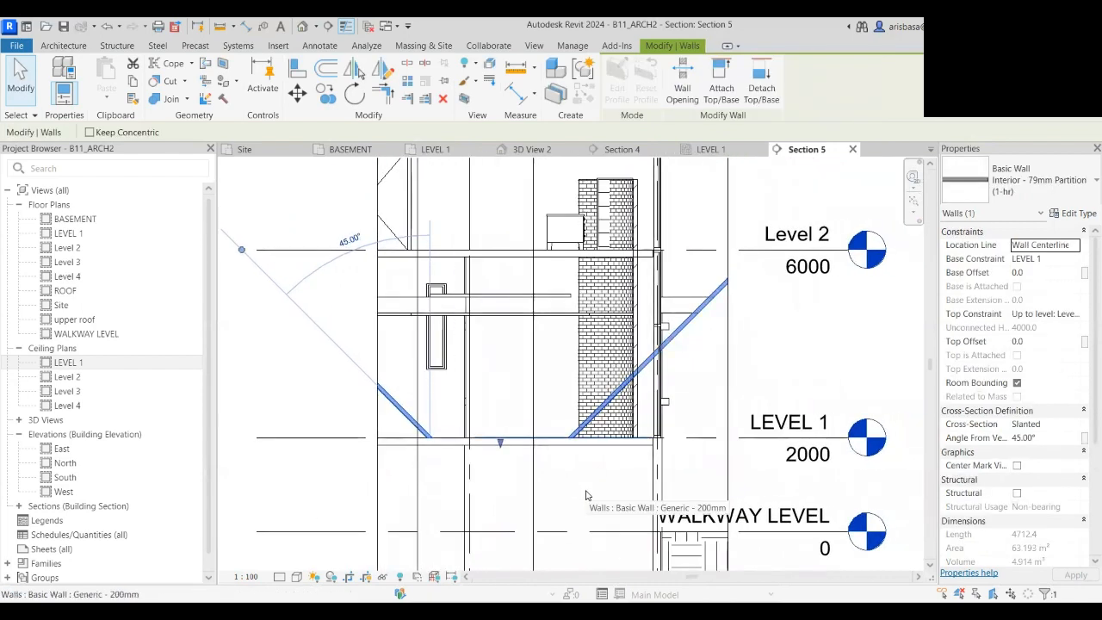
scroll(593, 493, down, 4)
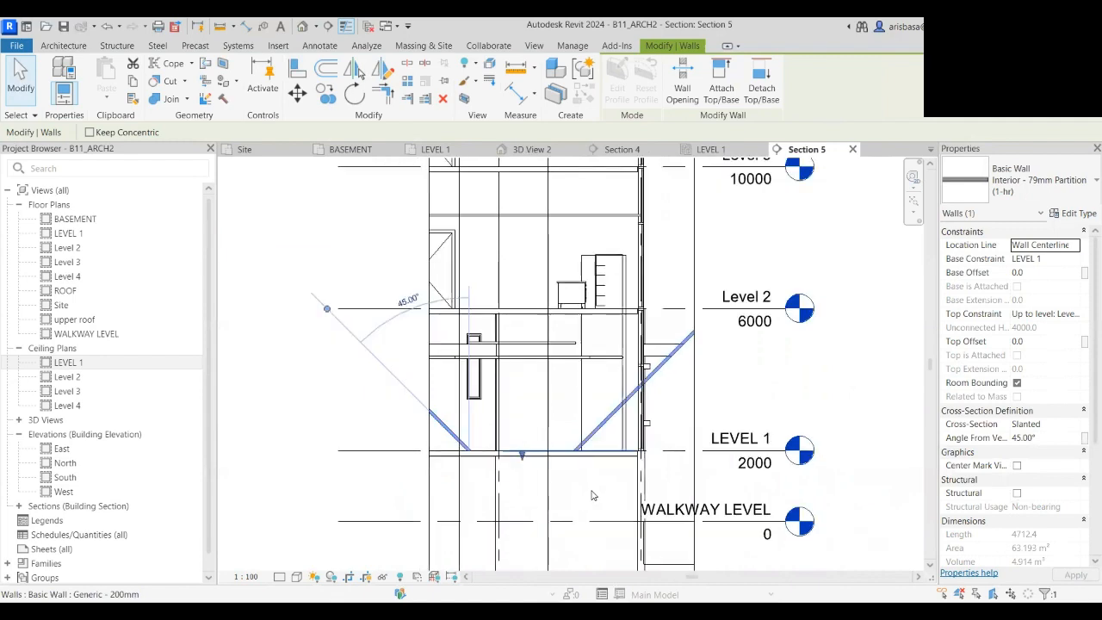
- Widen Section 5's crop region on both sides past the slanted partition's full extent, and select that full-height slanted partition
click(649, 320)
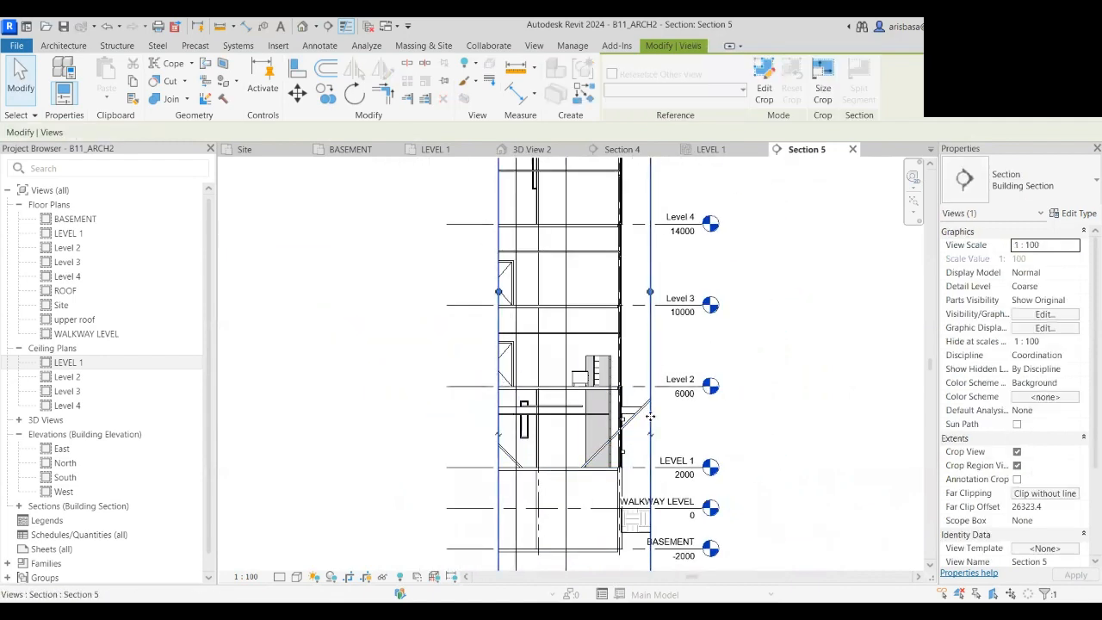
drag(650, 292, 790, 292)
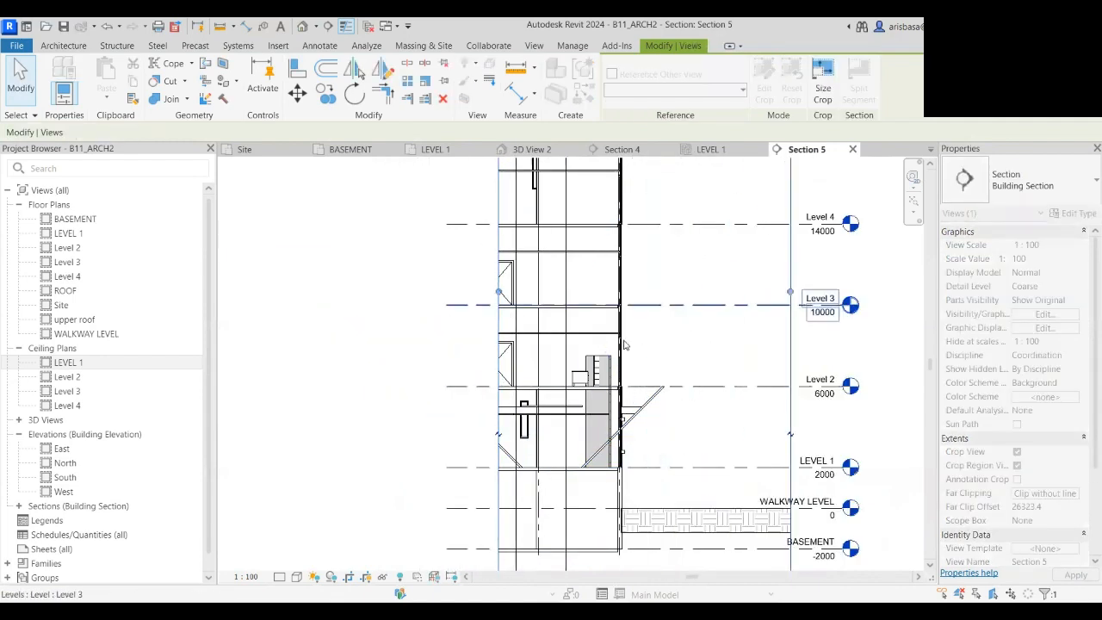
drag(499, 292, 368, 292)
click(484, 430)
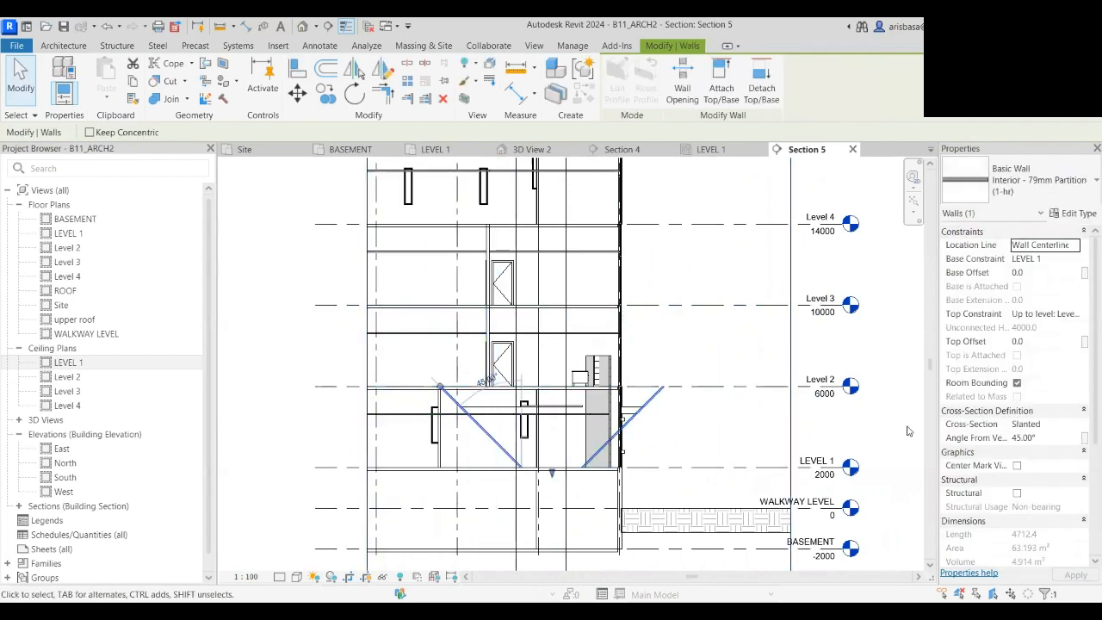
scroll(573, 475, up, 3)
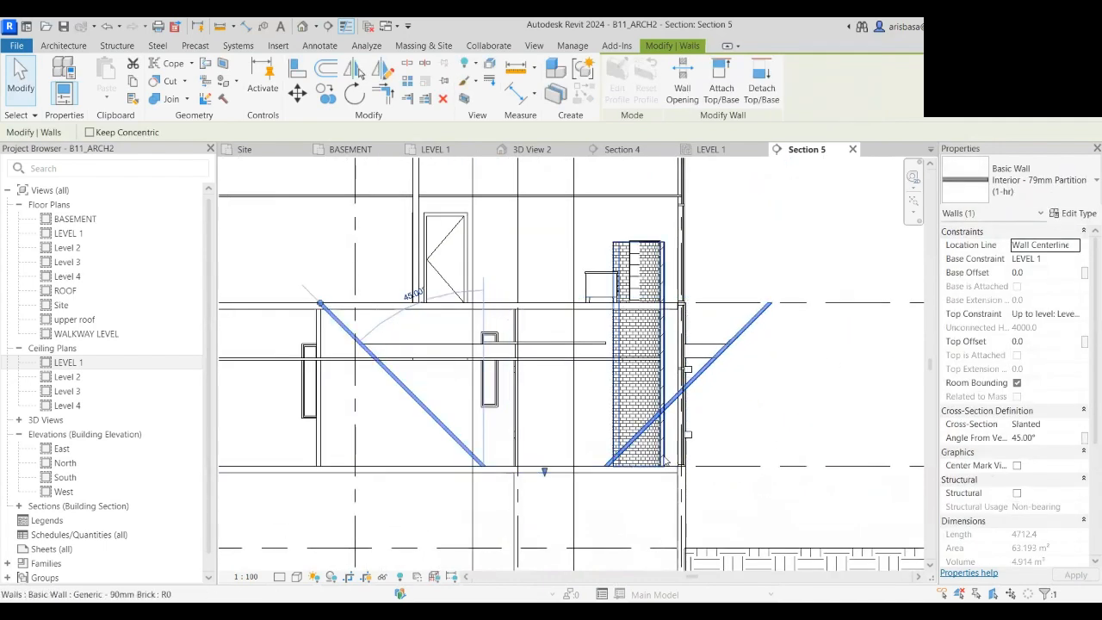
- Try to raise the full-height slanted partition's base to the lower ceiling line in Section 5, and undo the change
middle_drag(727, 443, 654, 446)
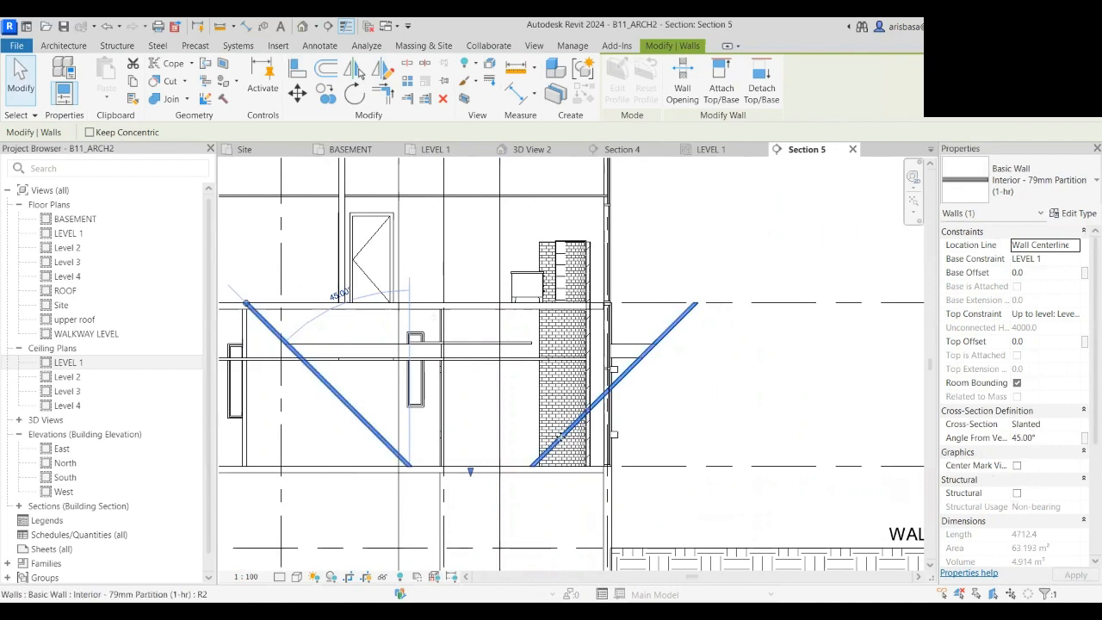
drag(466, 470, 457, 366)
middle_drag(475, 381, 498, 449)
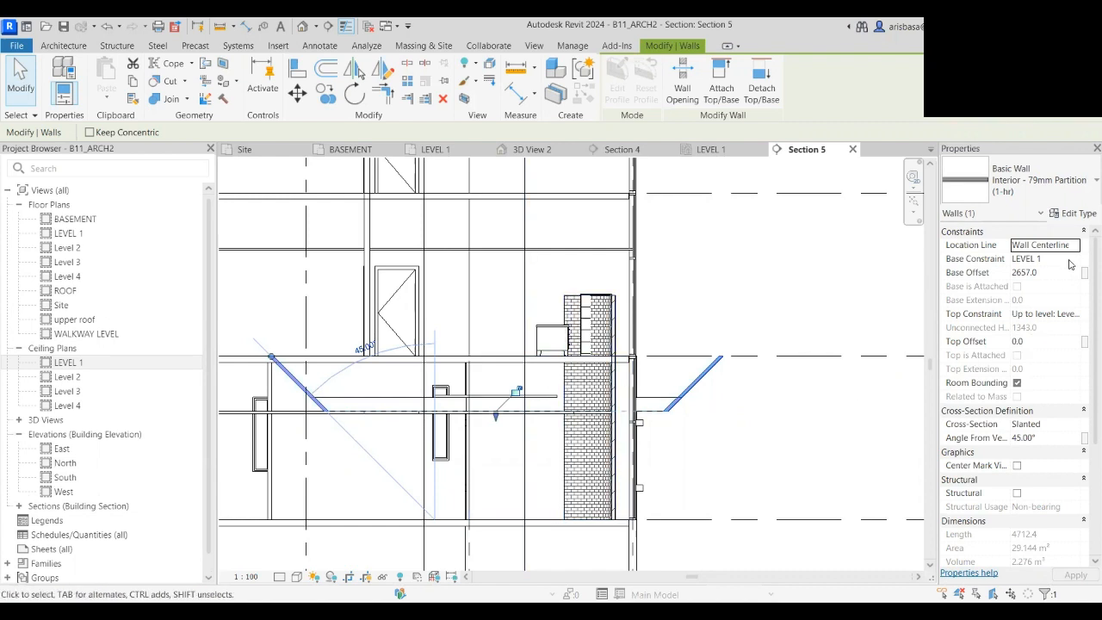
click(1061, 315)
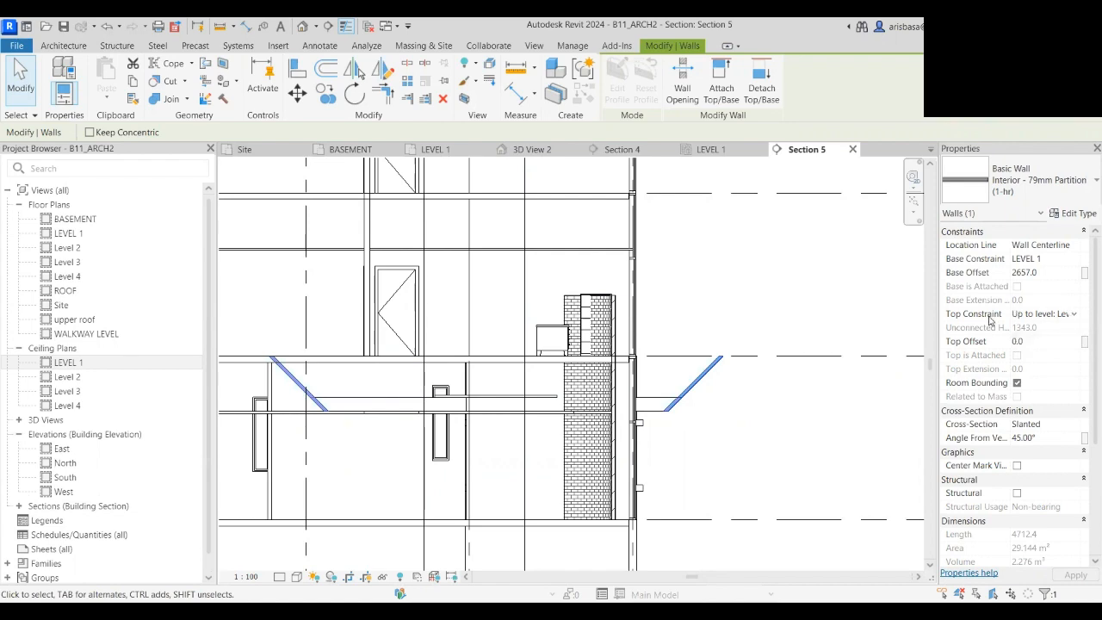
key(Escape)
key(ctrl+z)
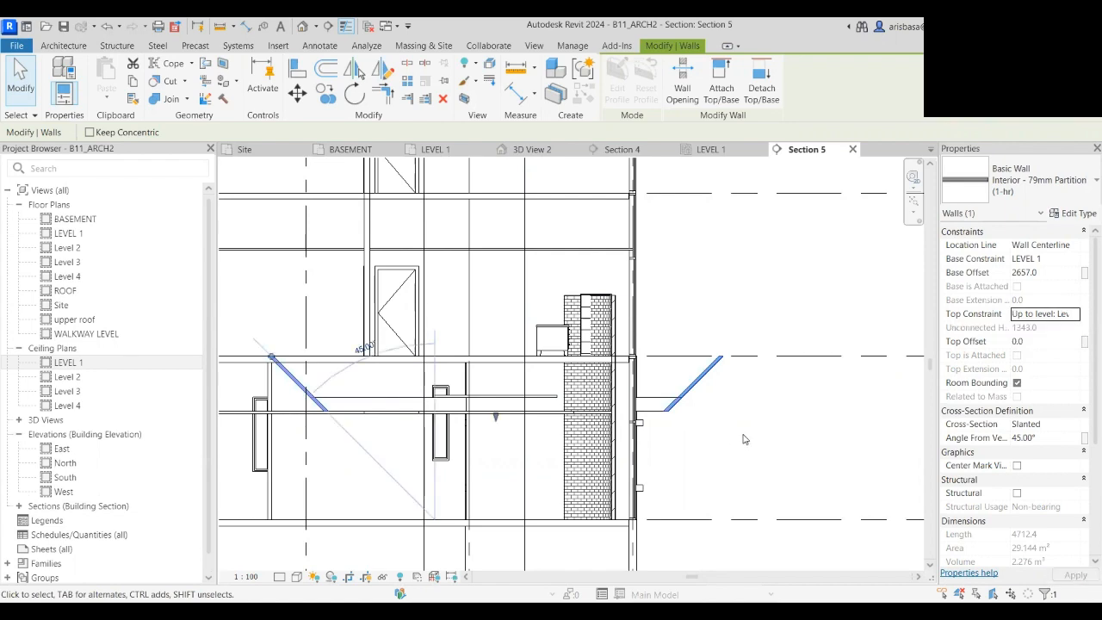
click(514, 284)
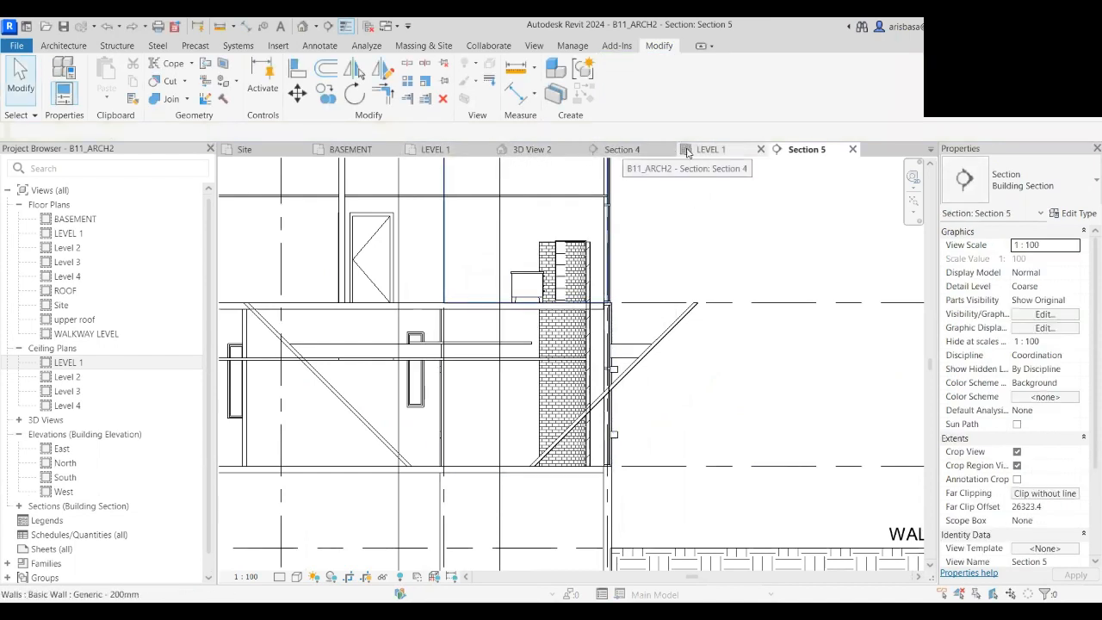
- Examine the full-height slanted partition in relation to the circular ceiling opening in 3D View 2
click(557, 156)
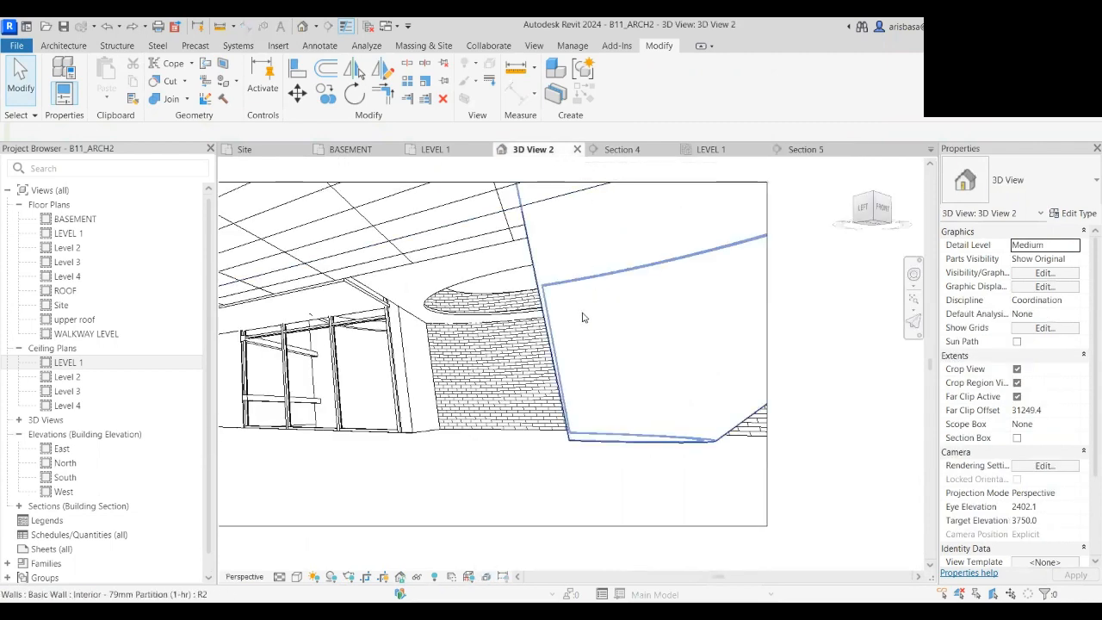
scroll(583, 319, down, 2)
shift+middle_drag(583, 325, 642, 366)
click(663, 361)
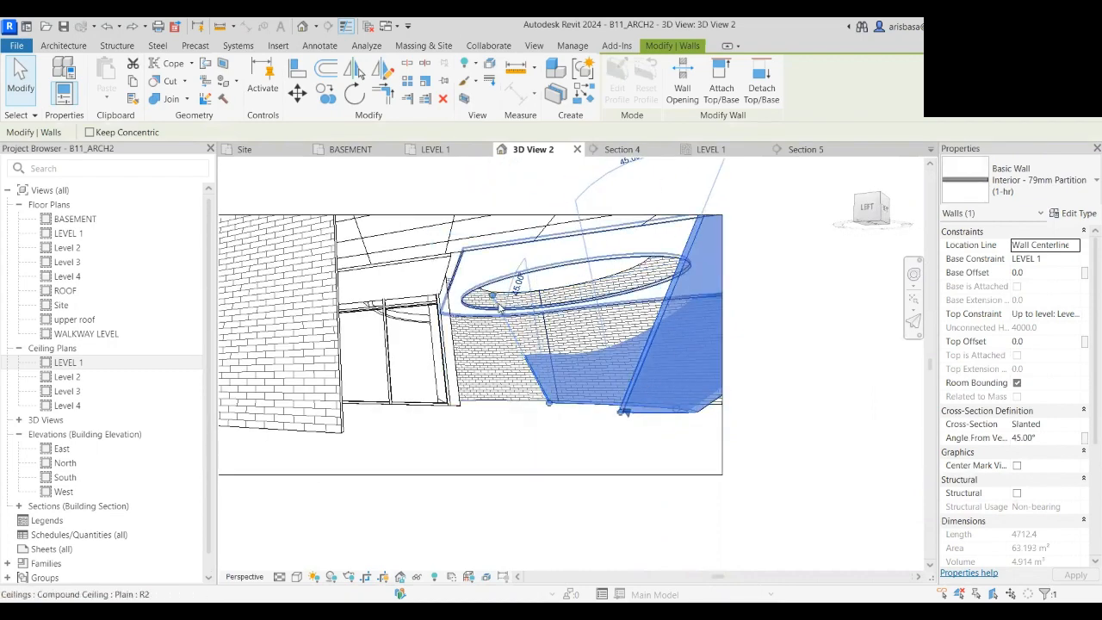
shift+middle_drag(508, 345, 585, 427)
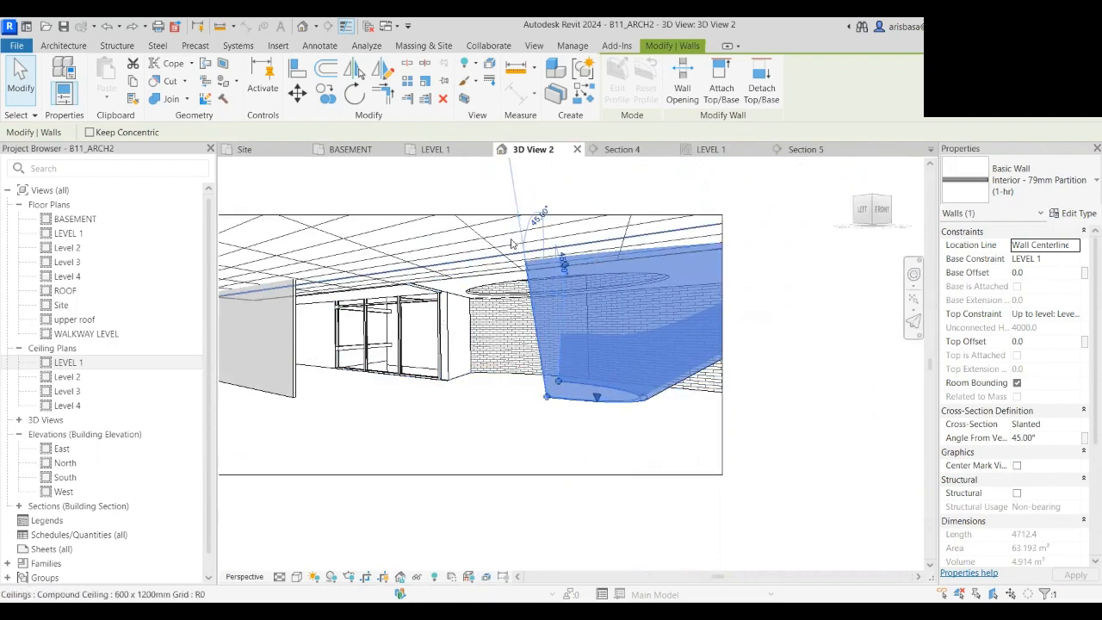
- Delete the full-height semicircular slanted partition in the Level 1 ceiling plan
click(724, 151)
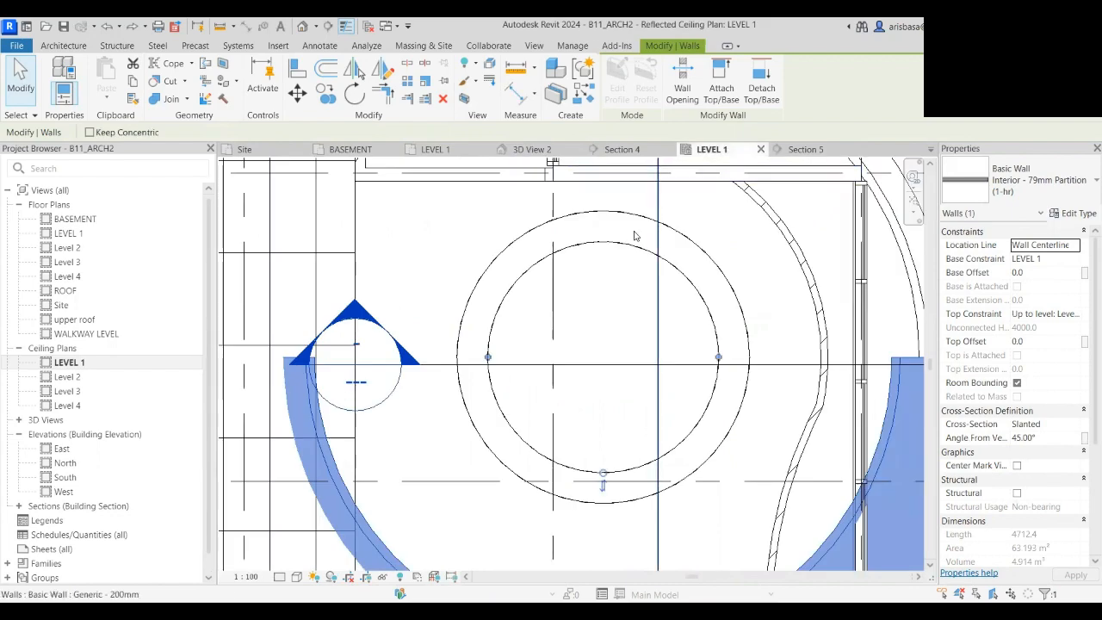
scroll(580, 380, down, 4)
middle_drag(588, 389, 573, 372)
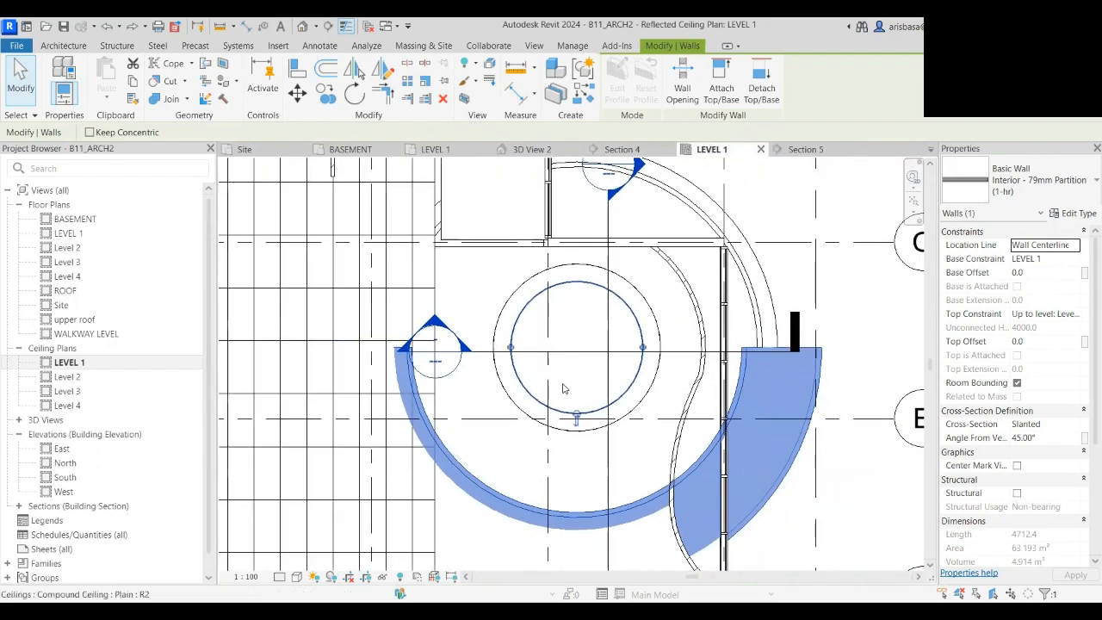
scroll(586, 511, down, 1)
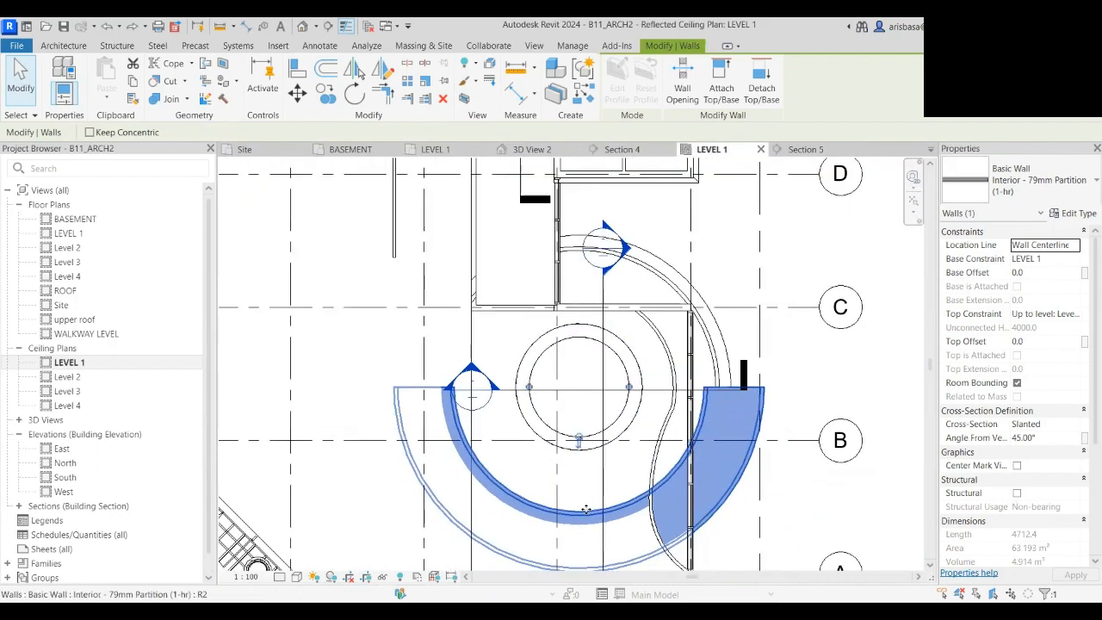
click(712, 338)
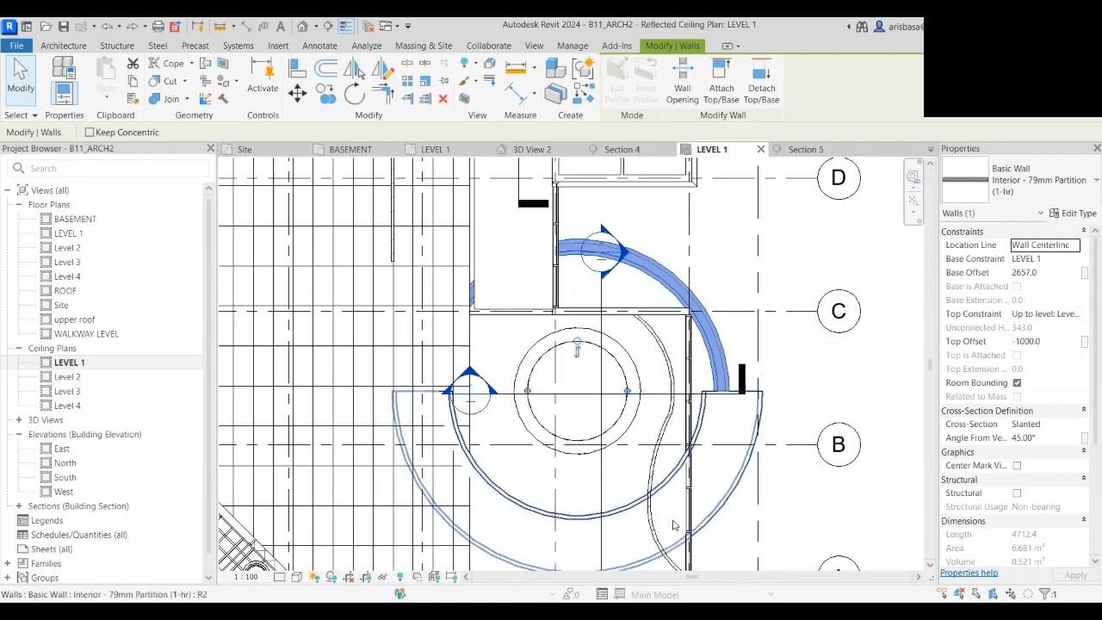
click(632, 514)
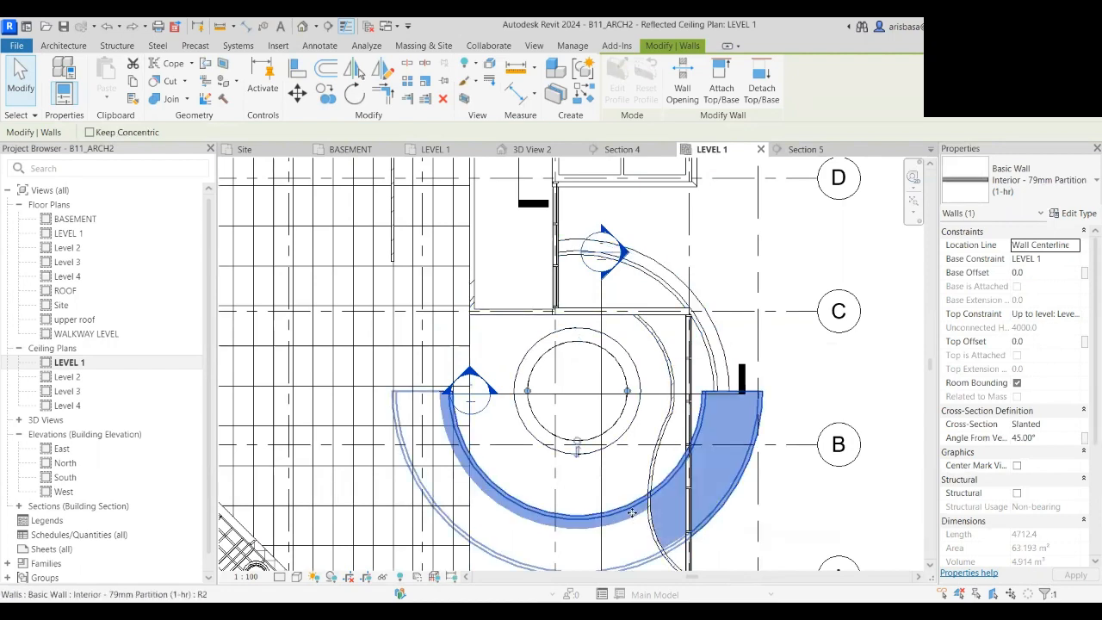
key(Escape)
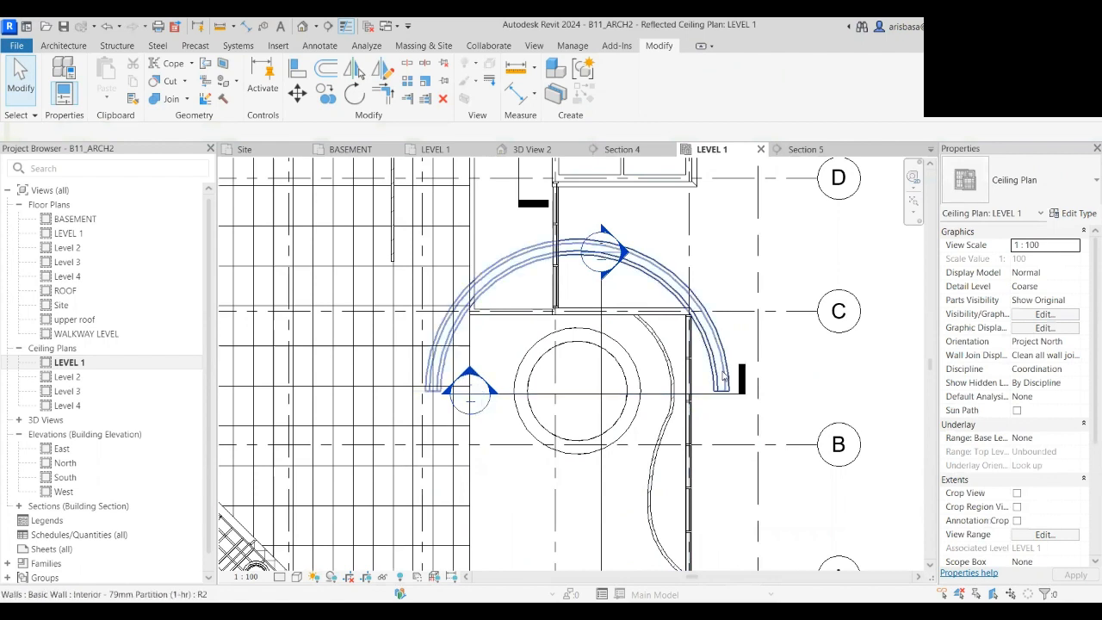
- Check the remaining short slanted partition's offsets in plan and delete that partition in Section 5
click(723, 372)
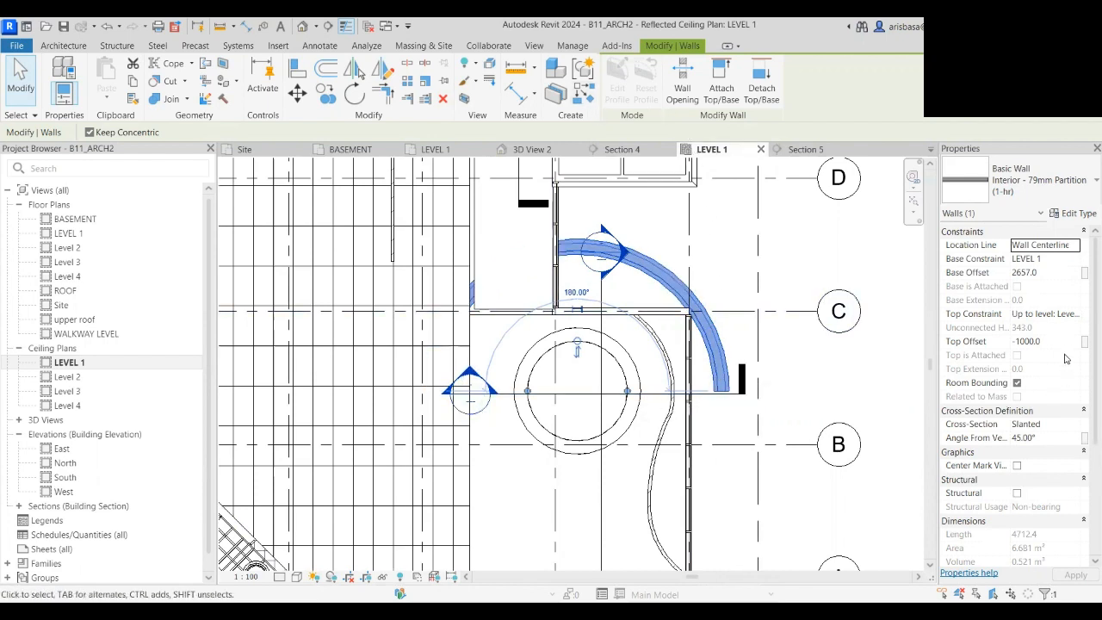
click(1050, 273)
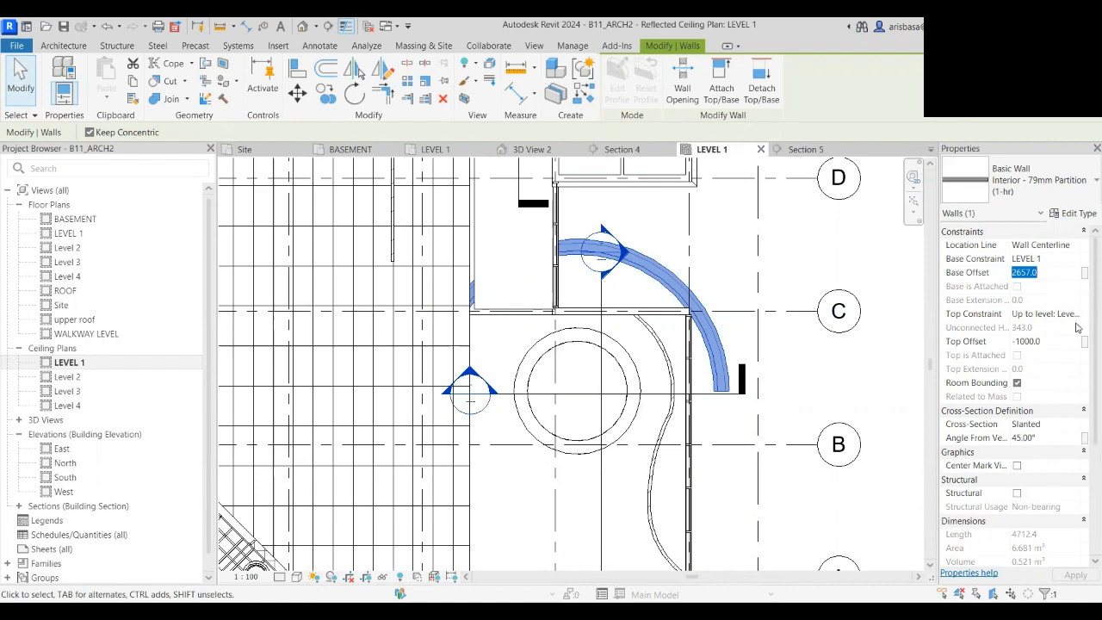
click(807, 271)
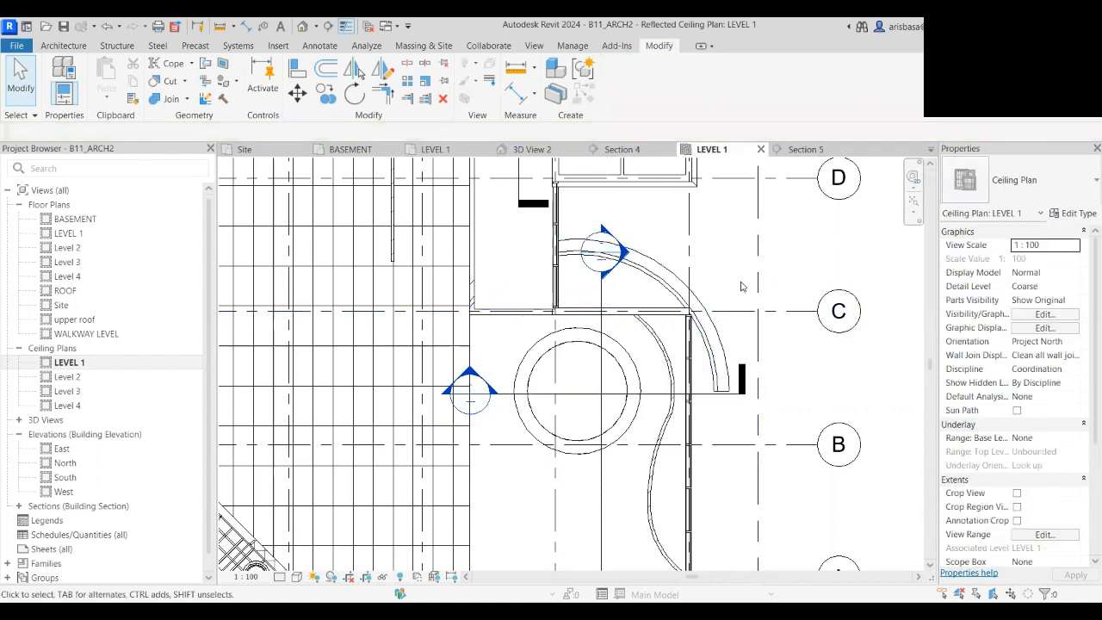
click(801, 150)
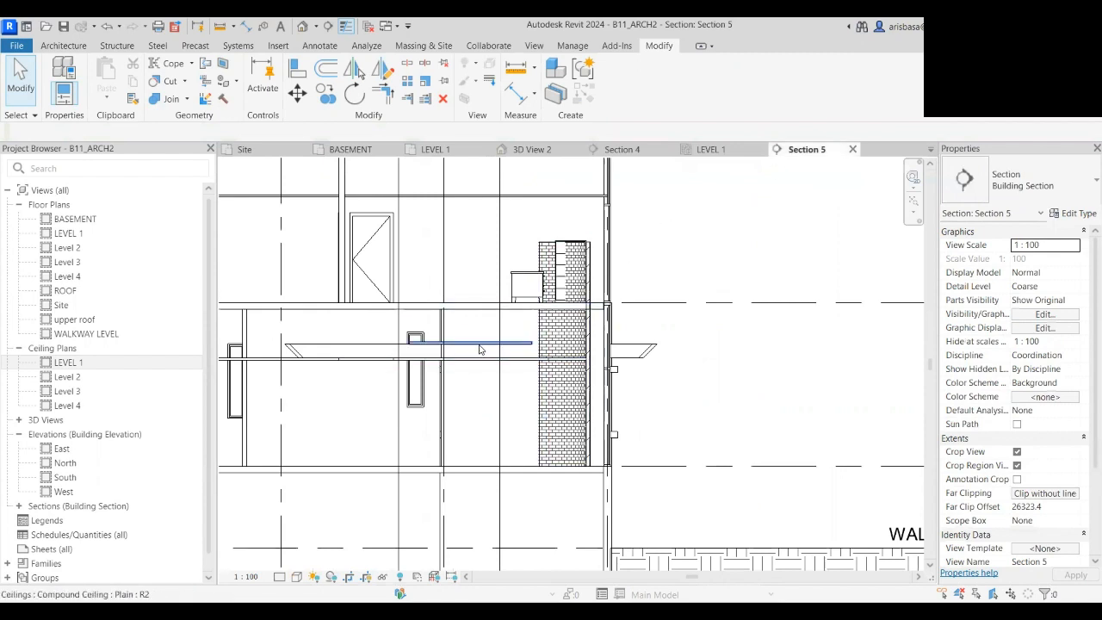
click(652, 349)
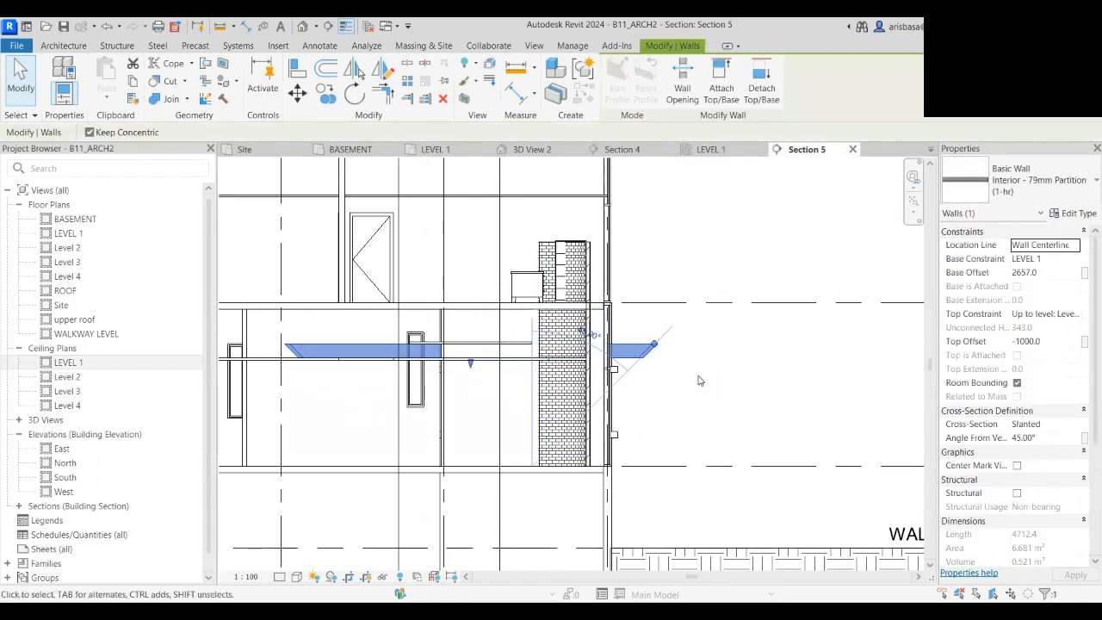
click(776, 412)
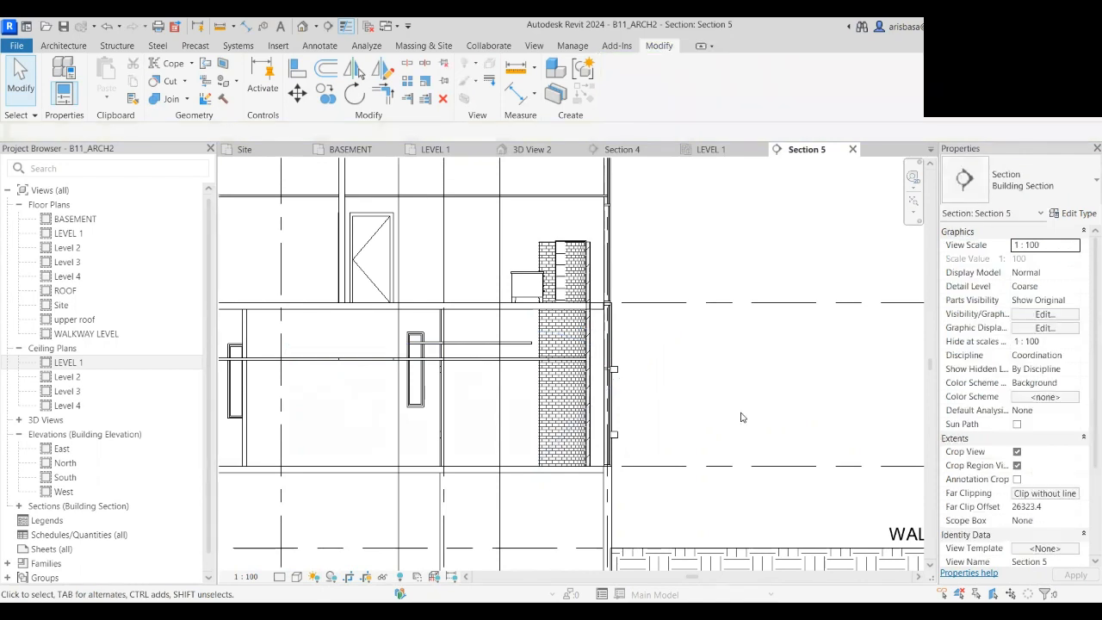
- Start a new architectural wall of type Interior - 79mm Partition (1-hr) in the Level 1 ceiling plan
scroll(491, 353, up, 3)
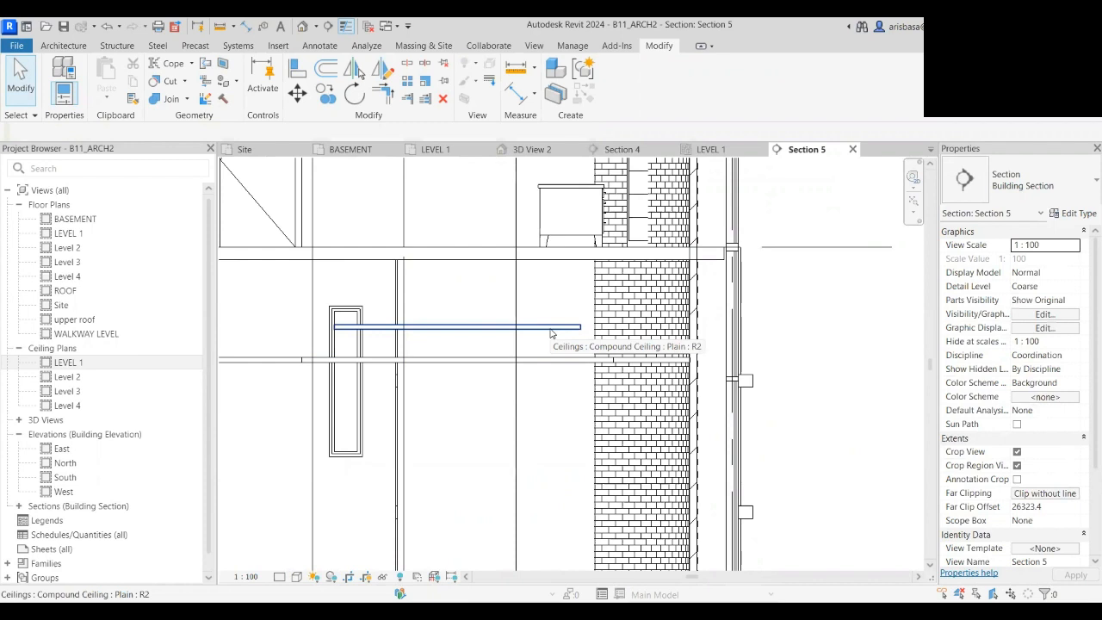
click(712, 150)
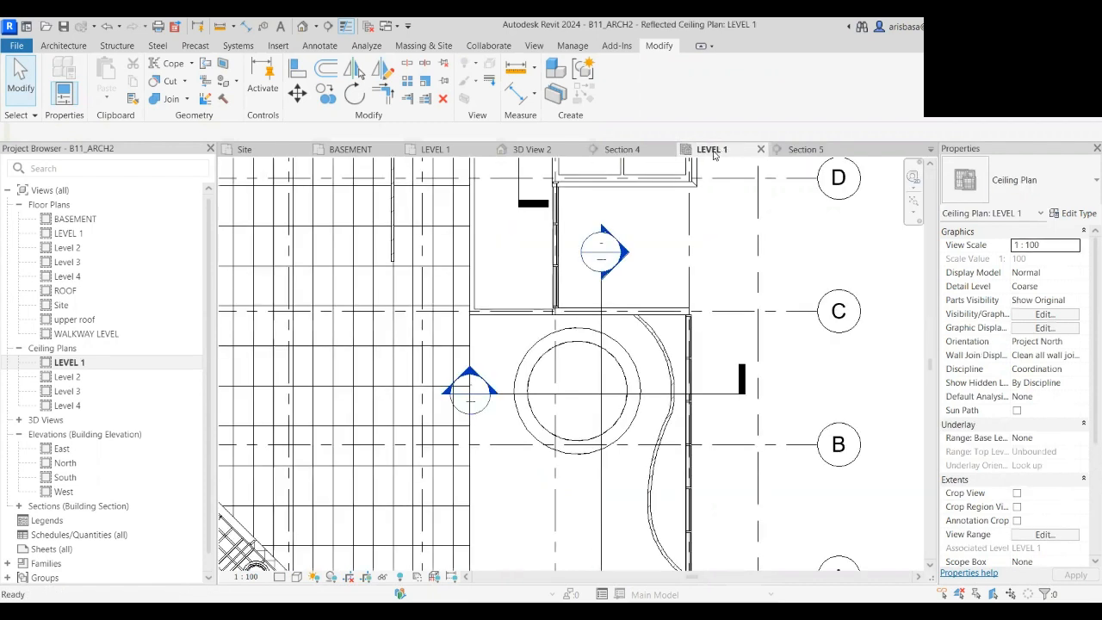
scroll(448, 315, up, 2)
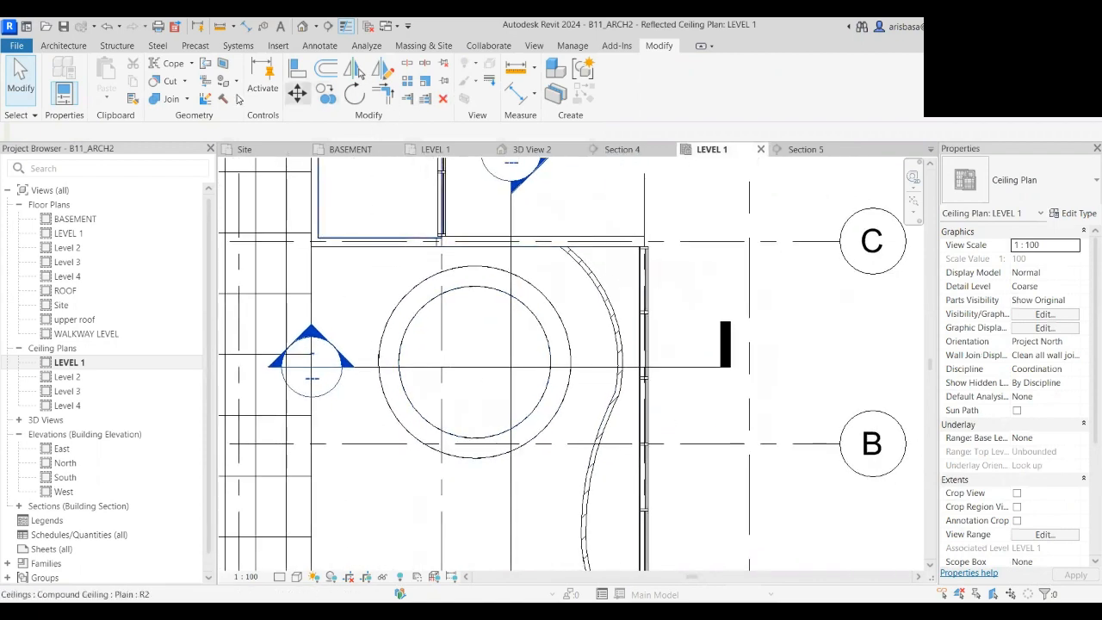
click(63, 45)
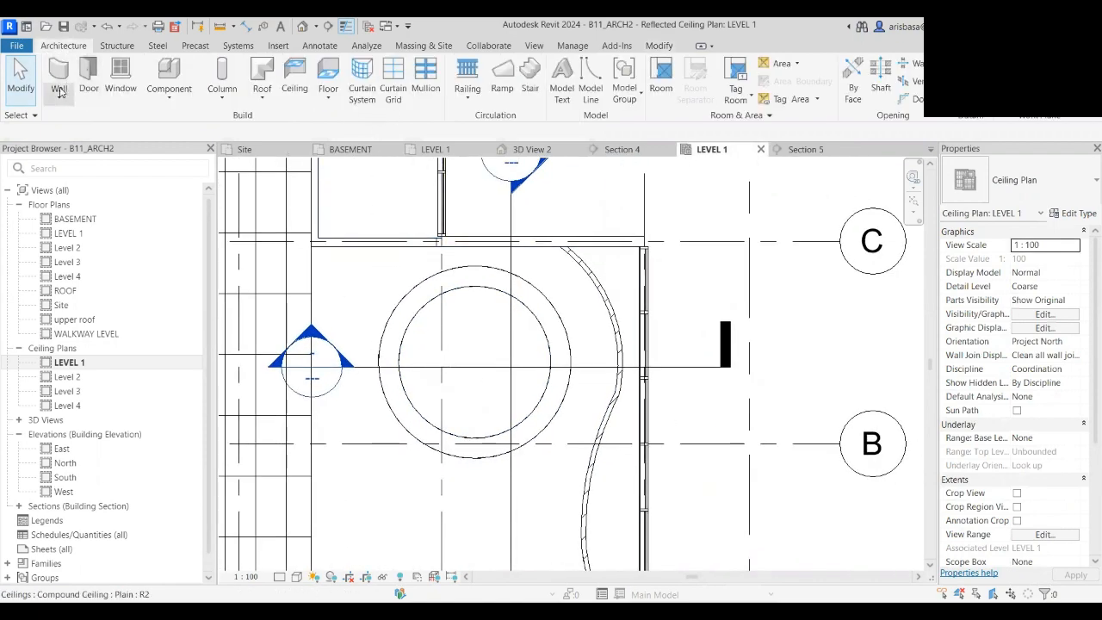
click(60, 92)
click(77, 124)
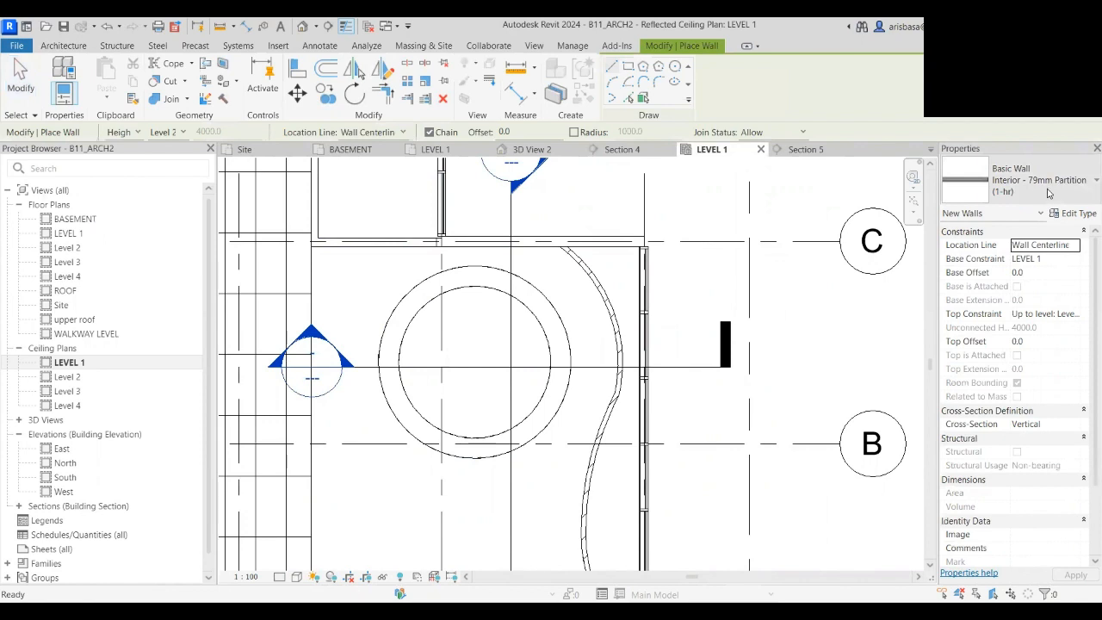
- Try a base offset of 2600 and a top constraint of Level 1 with a -1000 offset for the new wall, and reset the constraints
click(1069, 273)
text(26)
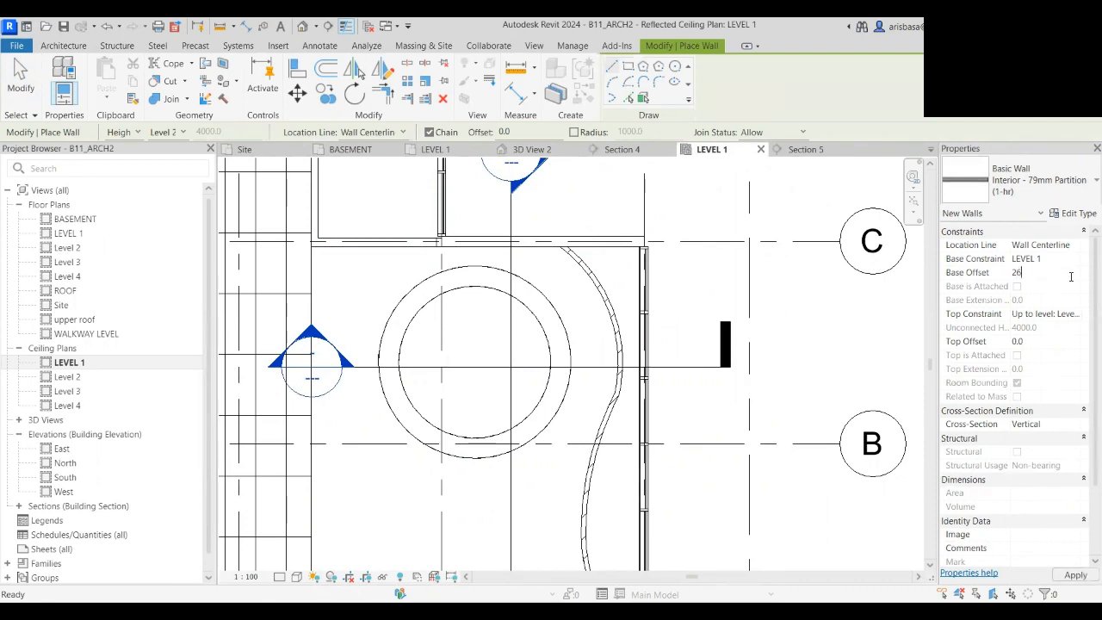
text(00)
click(1078, 316)
click(1074, 314)
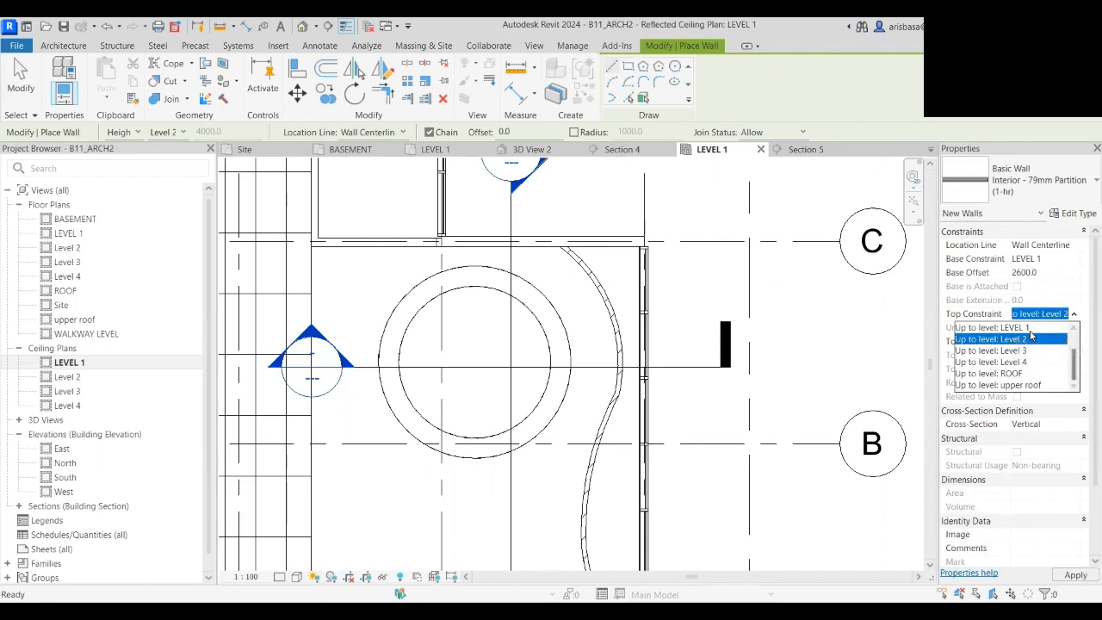
click(1036, 329)
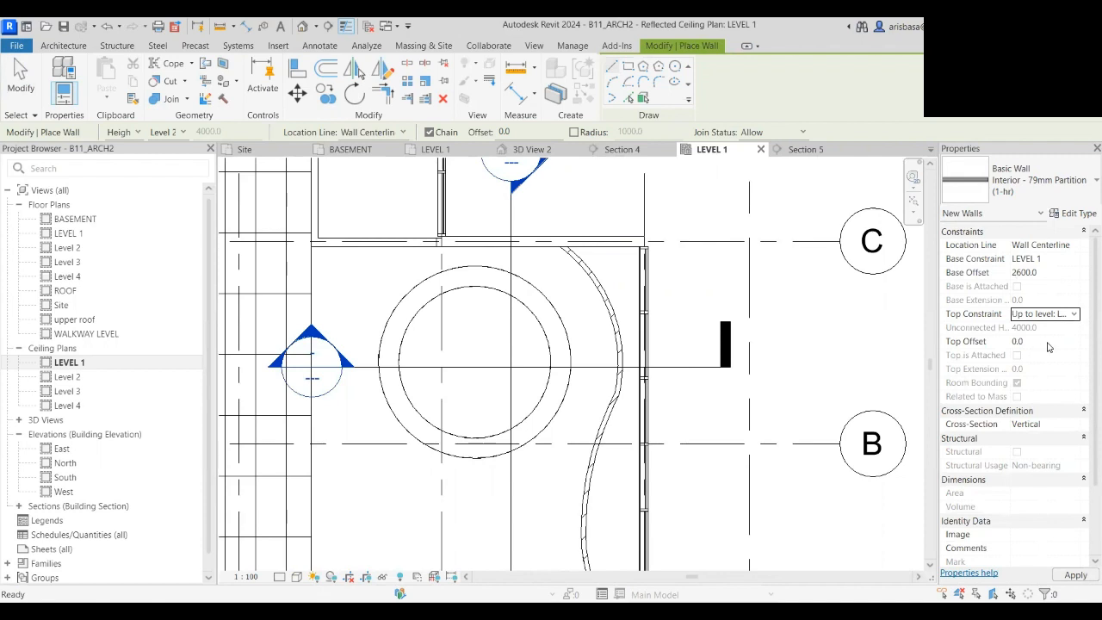
click(1044, 346)
text(-100)
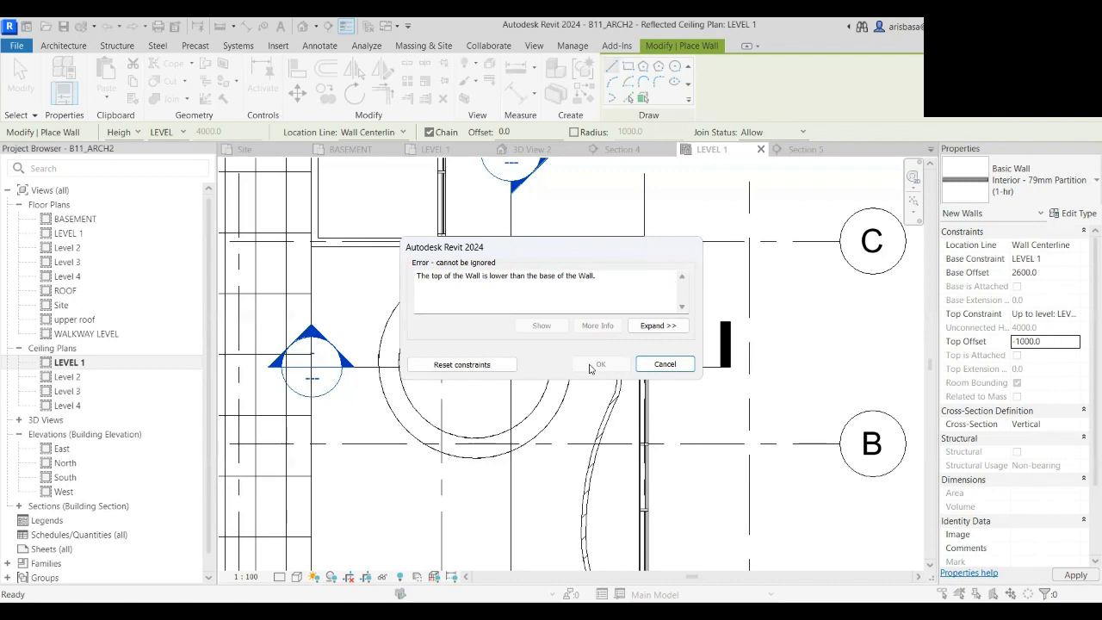
click(487, 366)
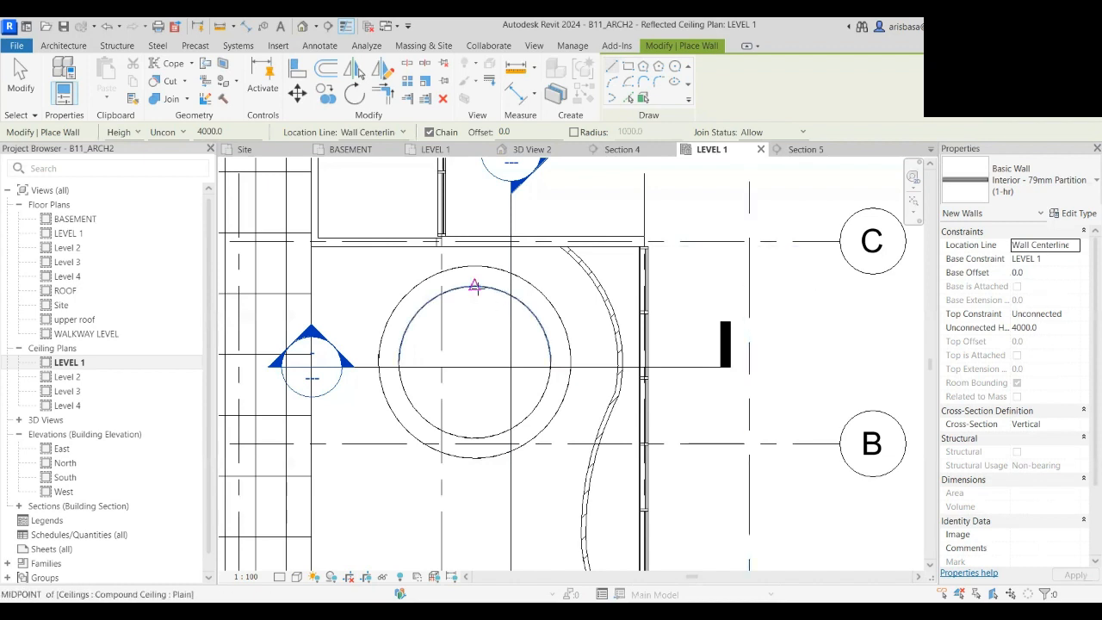
- Create two semicircular partitions by picking both halves of the raised circular ceiling's edge
key(Escape)
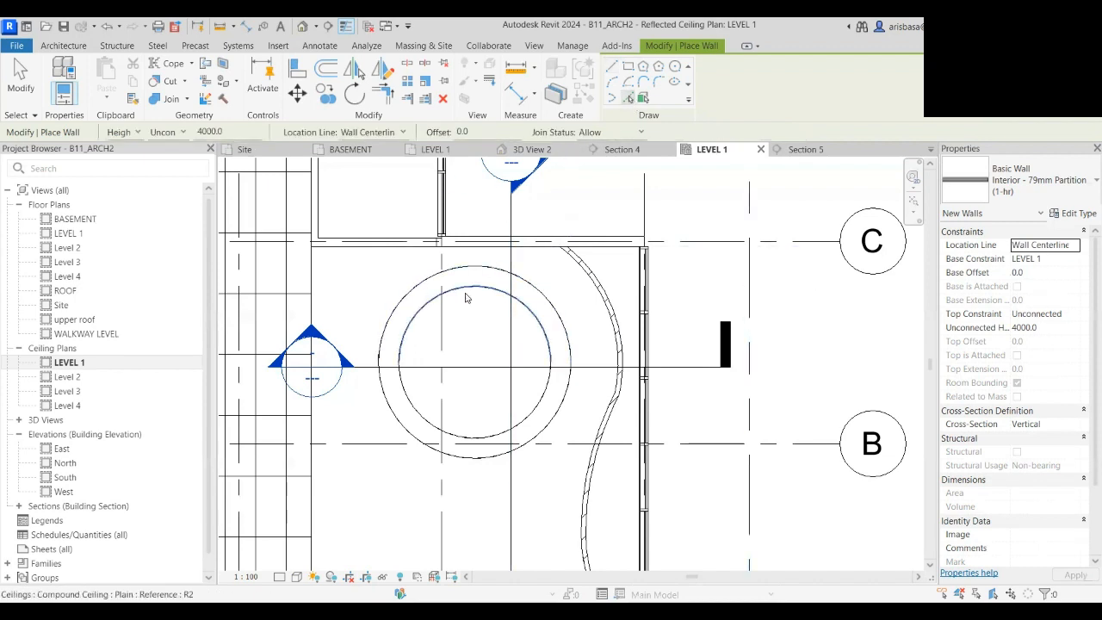
click(467, 290)
click(465, 438)
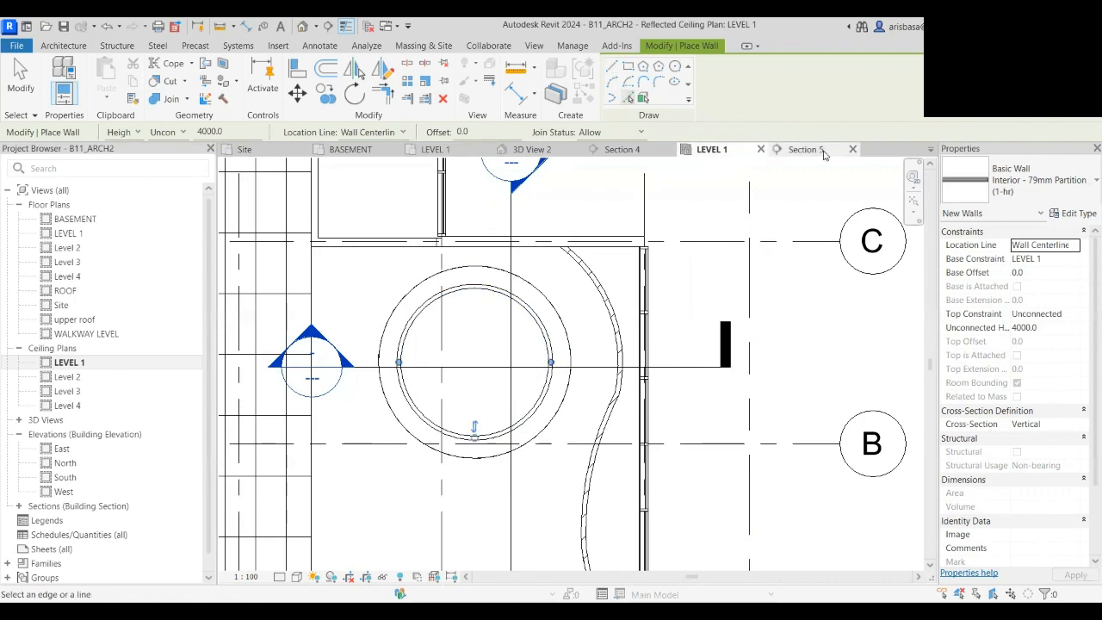
- In Section 5, lower the top of the new semicircular partition to the raised circular ceiling, about 3057 mm high
click(792, 149)
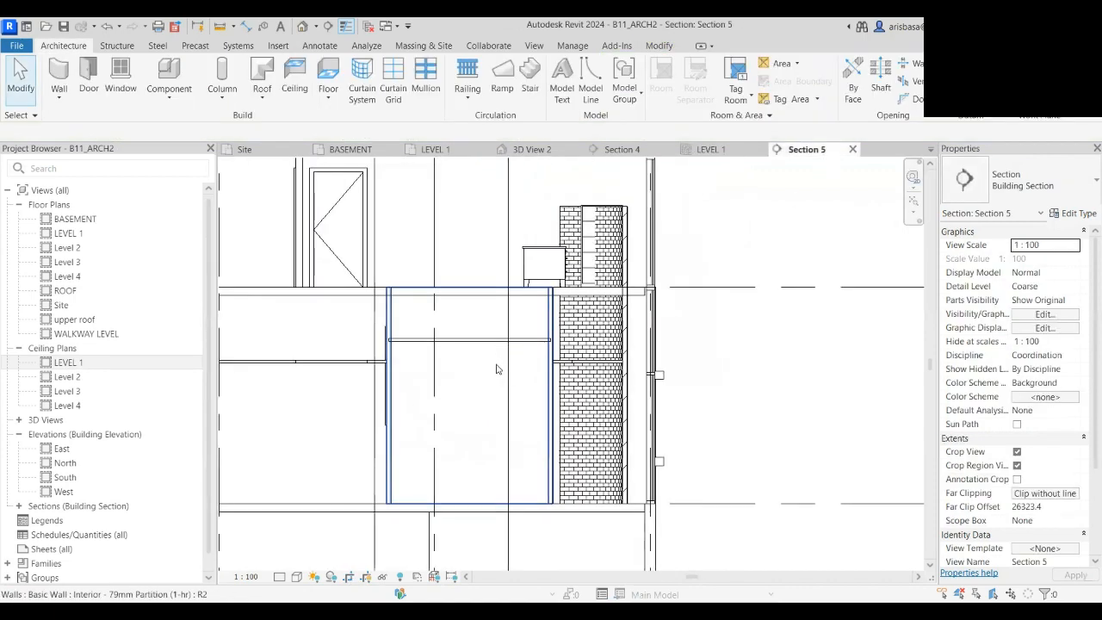
click(496, 369)
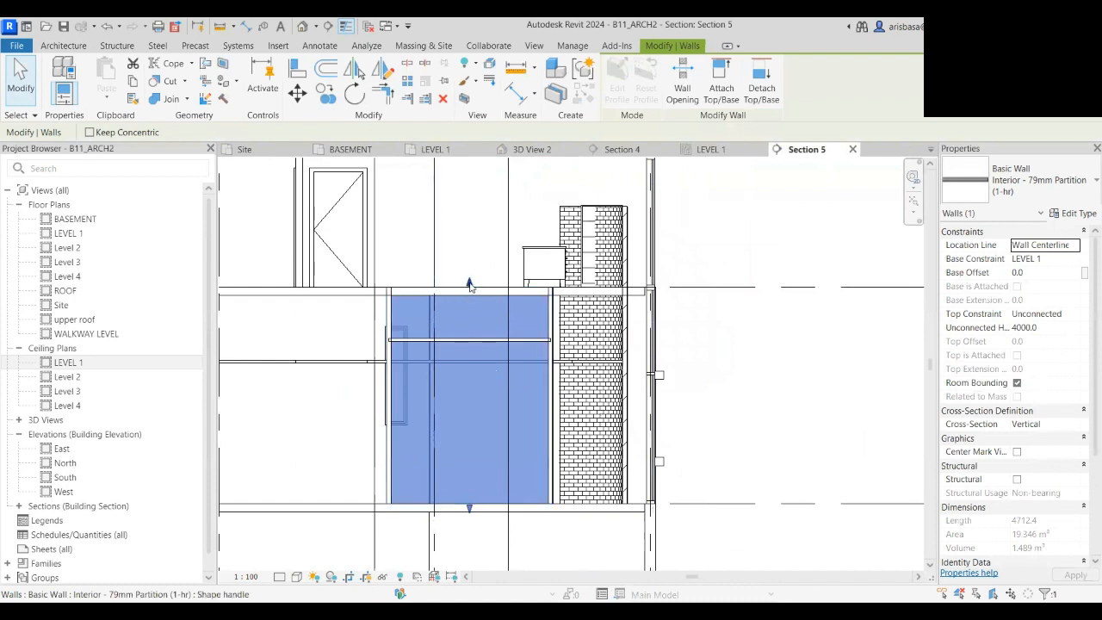
drag(470, 284, 467, 344)
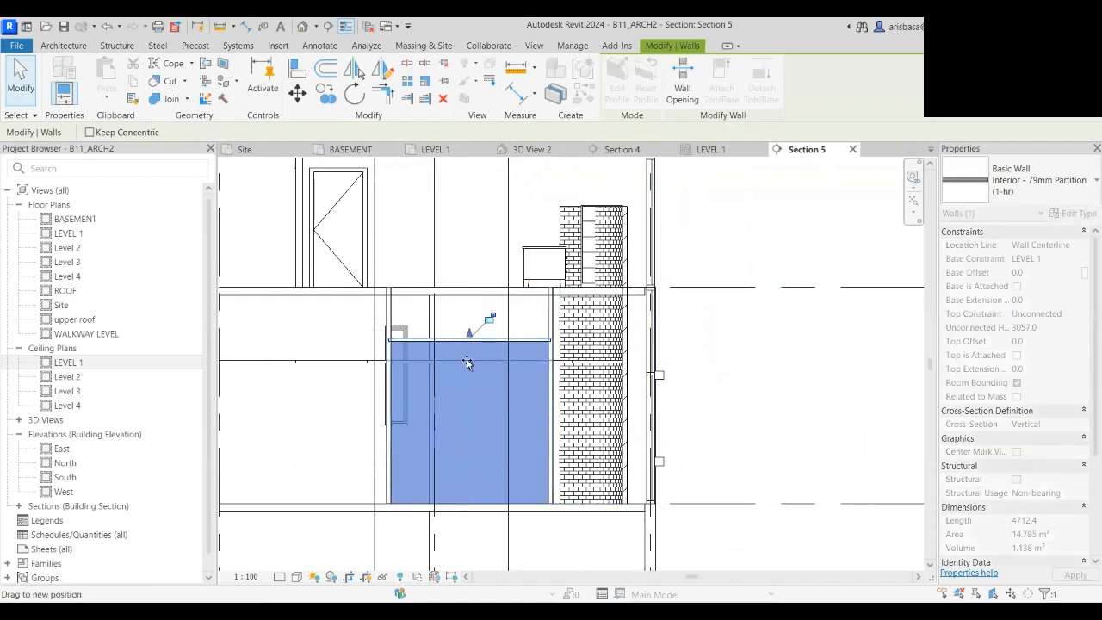
- Open the Section 3 view from its section line in Section 5
key(Escape)
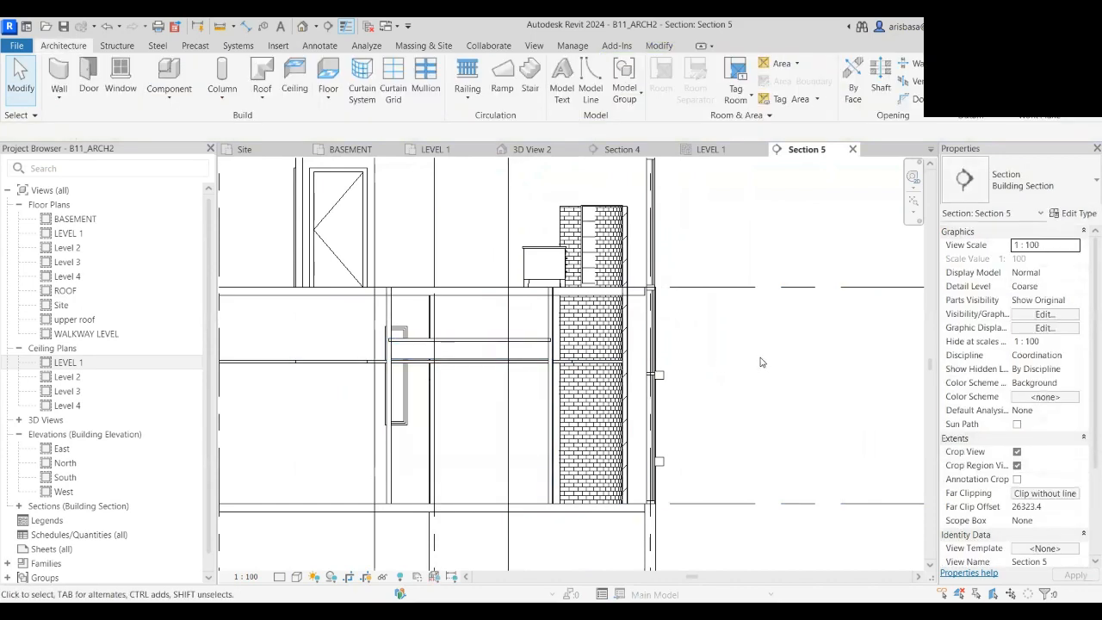
scroll(743, 370, down, 3)
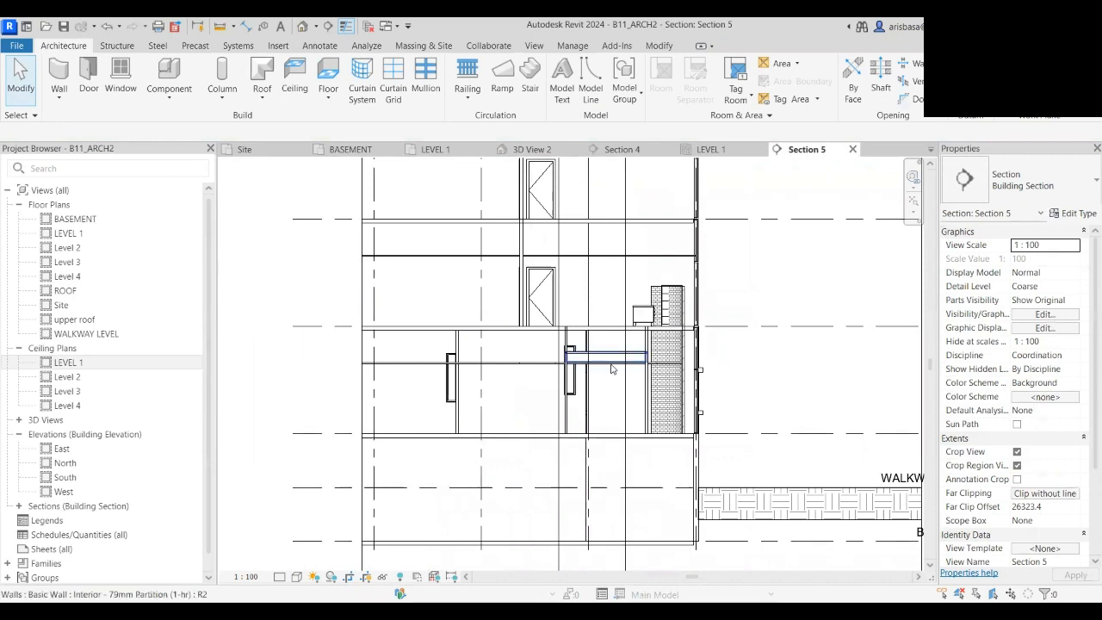
scroll(601, 372, up, 1)
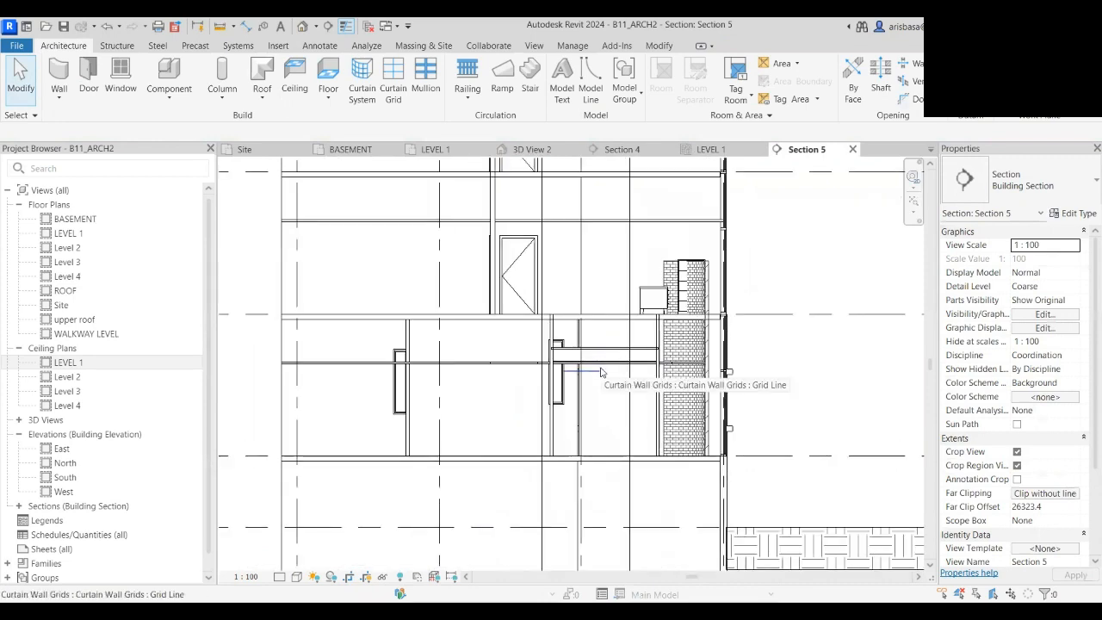
scroll(603, 370, down, 3)
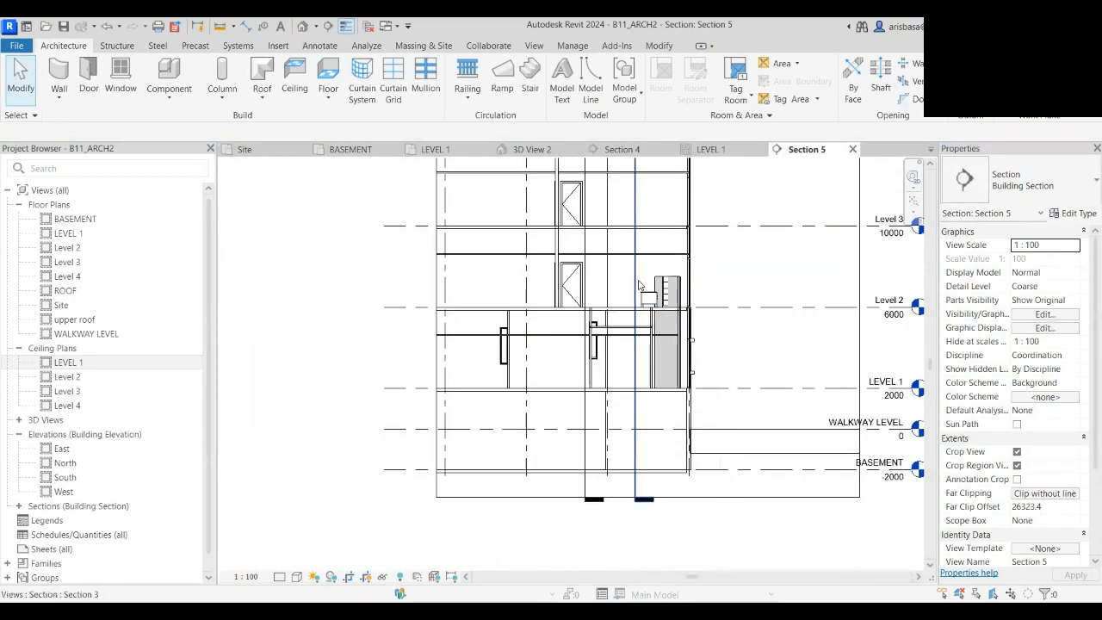
middle_drag(613, 353, 611, 374)
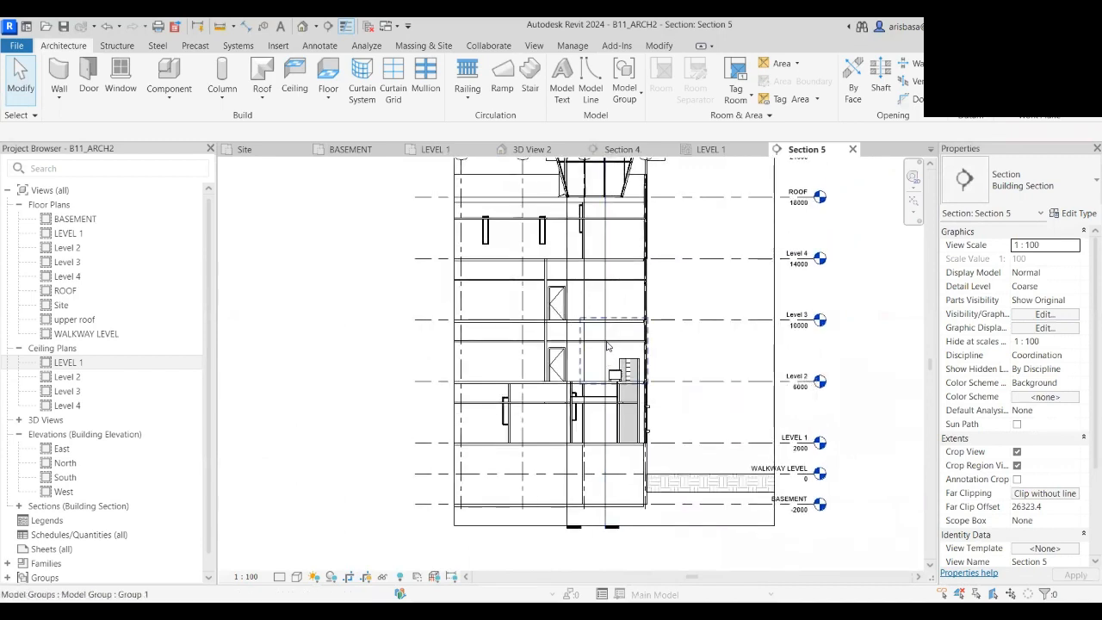
click(606, 354)
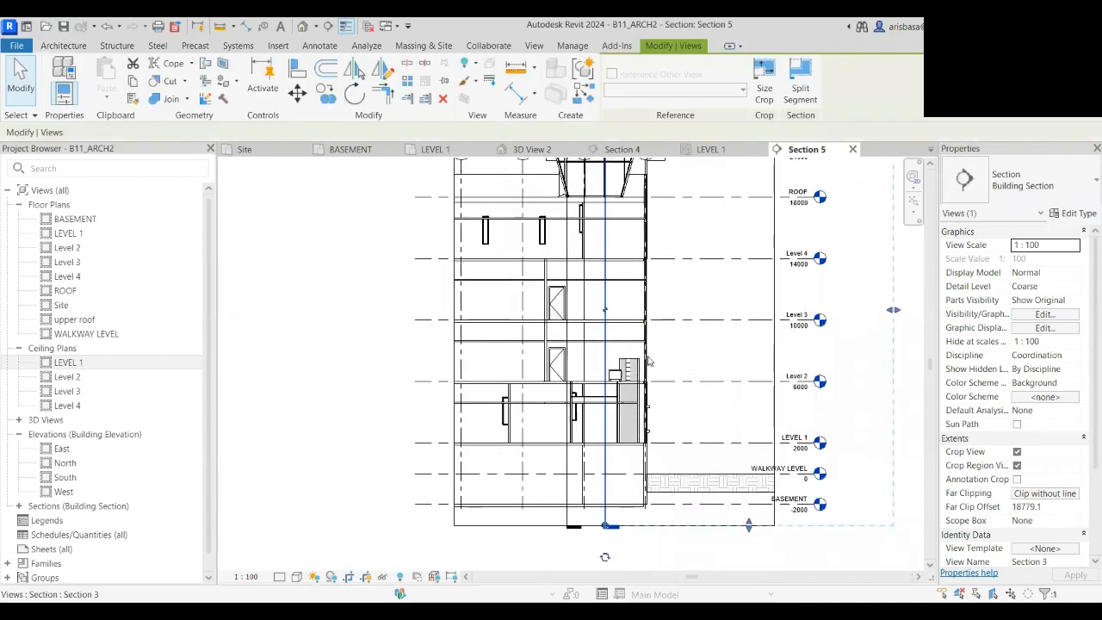
right_click(605, 355)
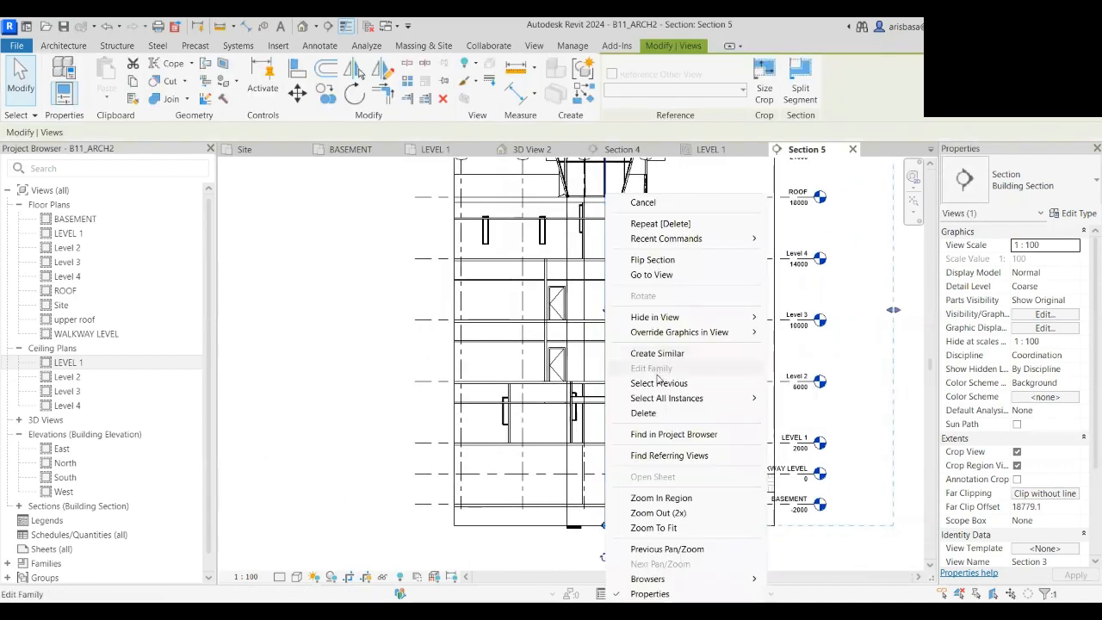
click(663, 274)
- In Section 3, lower the top of the full-height semicircular partition to the raised circular ceiling, about 3057 mm high
scroll(556, 463, up, 5)
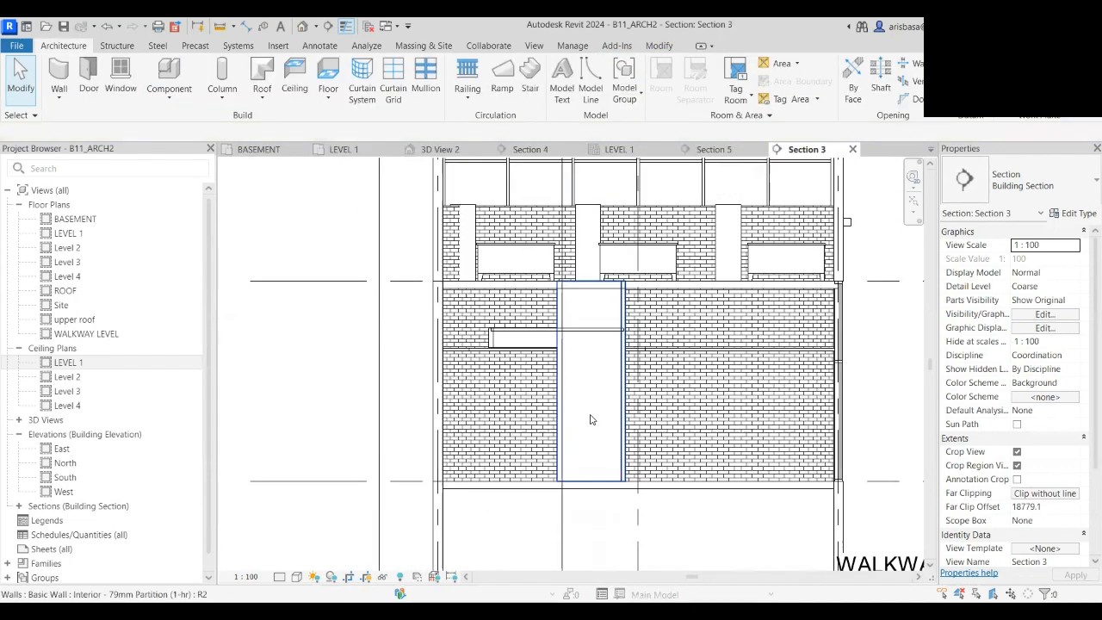
click(594, 420)
scroll(591, 284, up, 5)
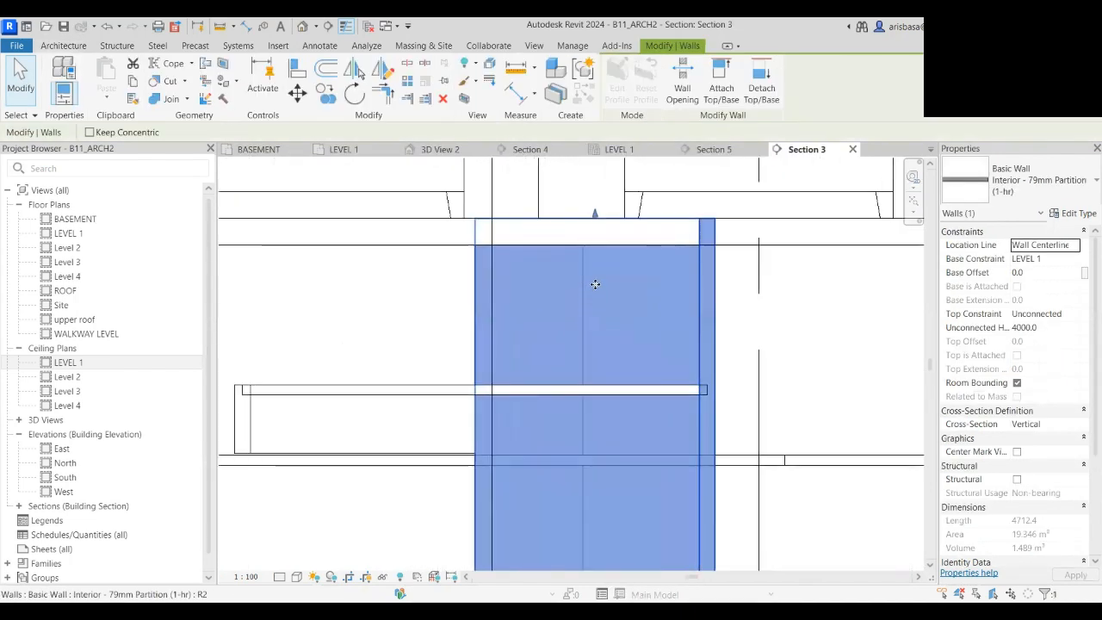
drag(594, 218, 602, 380)
scroll(593, 378, up, 3)
scroll(615, 433, down, 4)
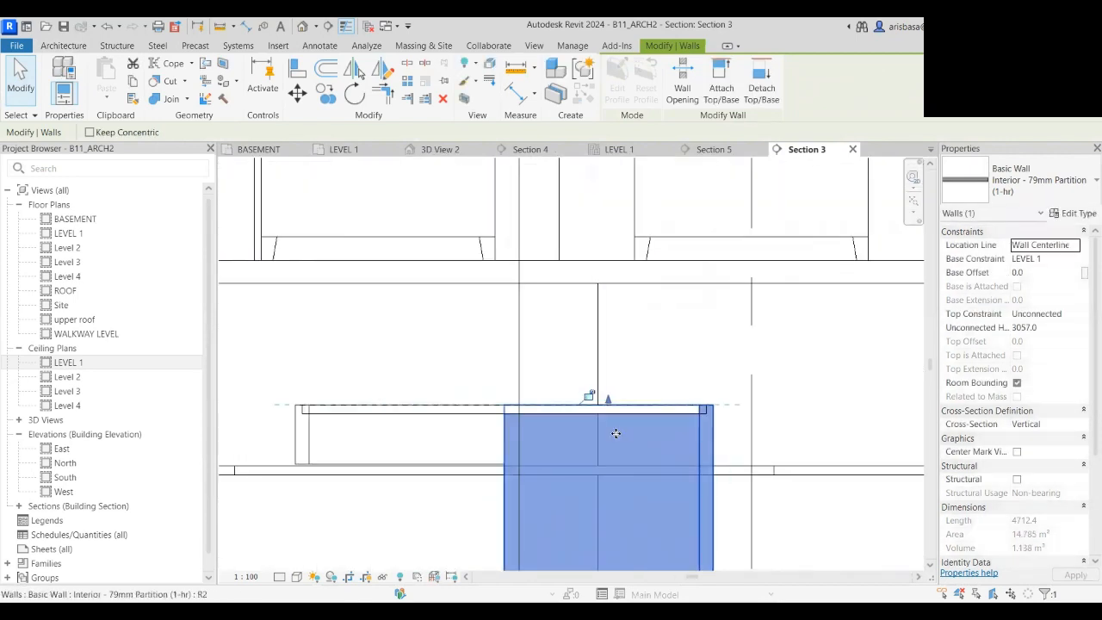
- Raise the base of the same semicircular partition to near the lower ceiling, at a base offset of about 2633.5
middle_drag(615, 434, 596, 214)
scroll(590, 421, down, 2)
middle_drag(590, 421, 586, 327)
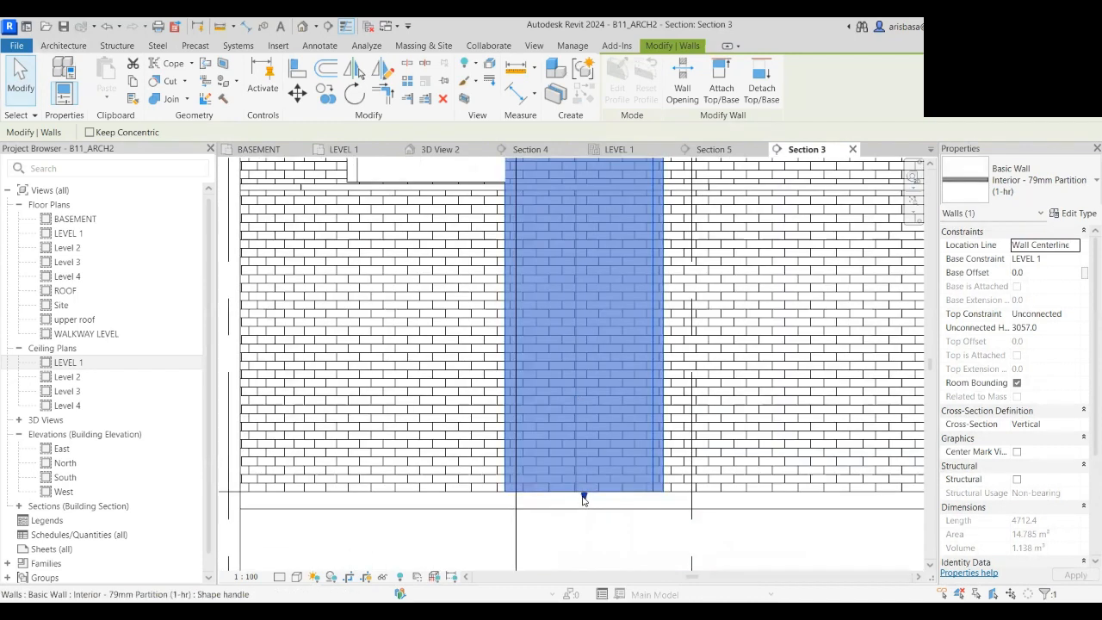
drag(584, 499, 573, 185)
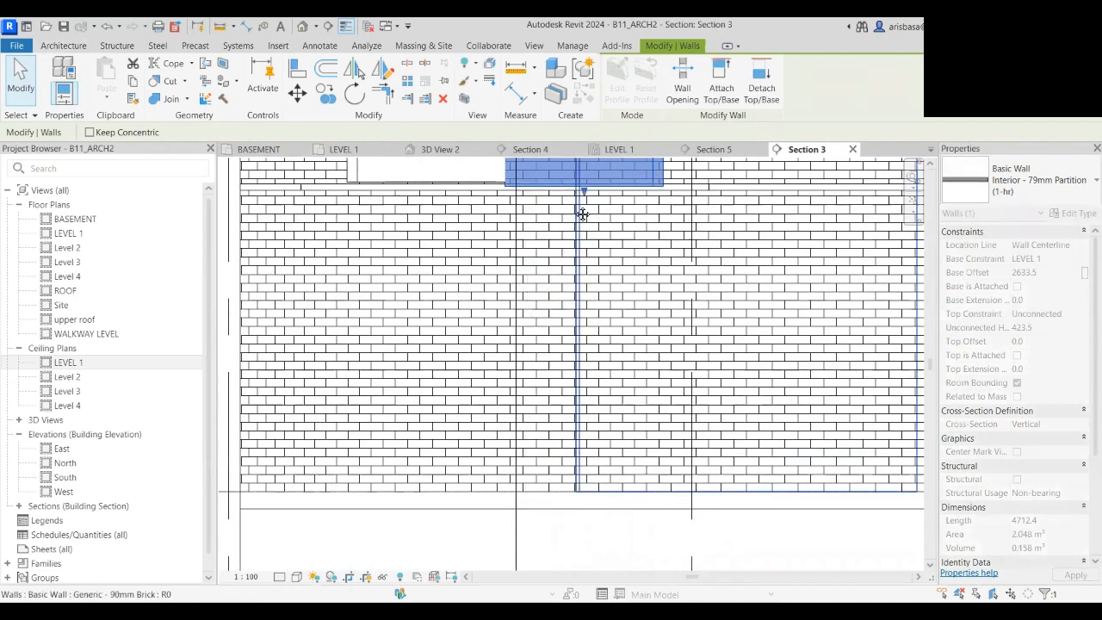
- Align the base edges of both semicircular partitions with the lower ceiling, giving them a base offset of 2657
scroll(474, 350, up, 4)
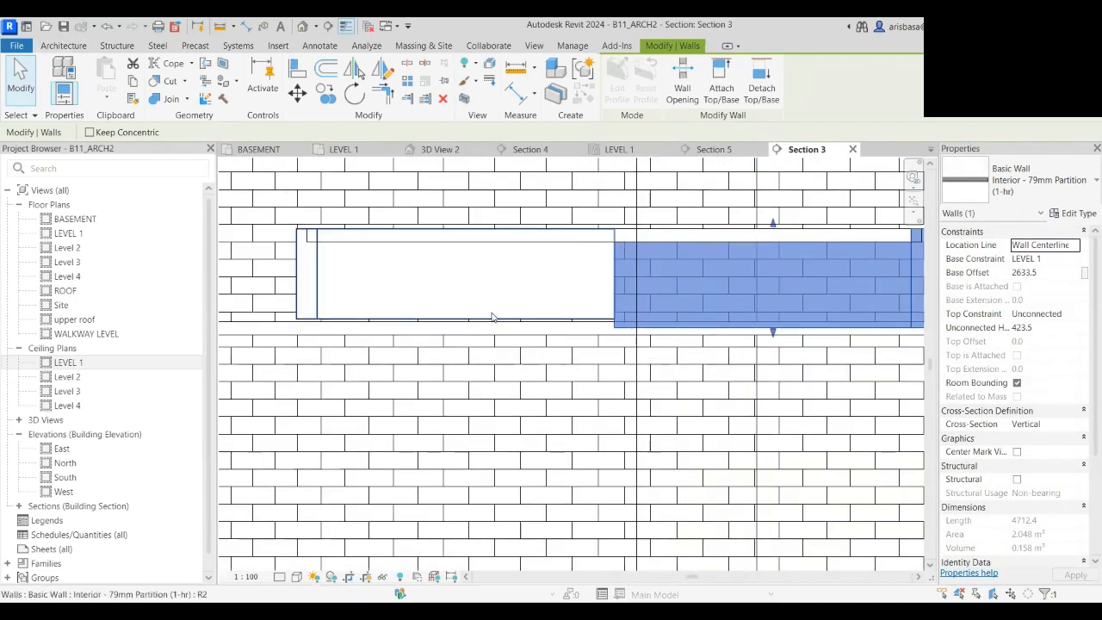
click(425, 304)
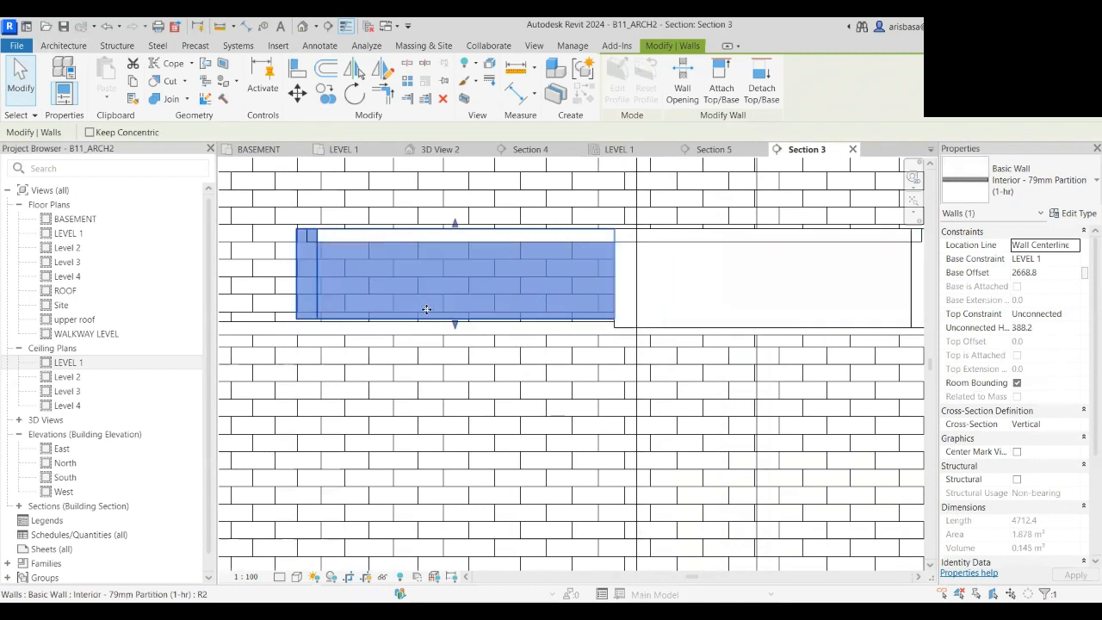
click(297, 69)
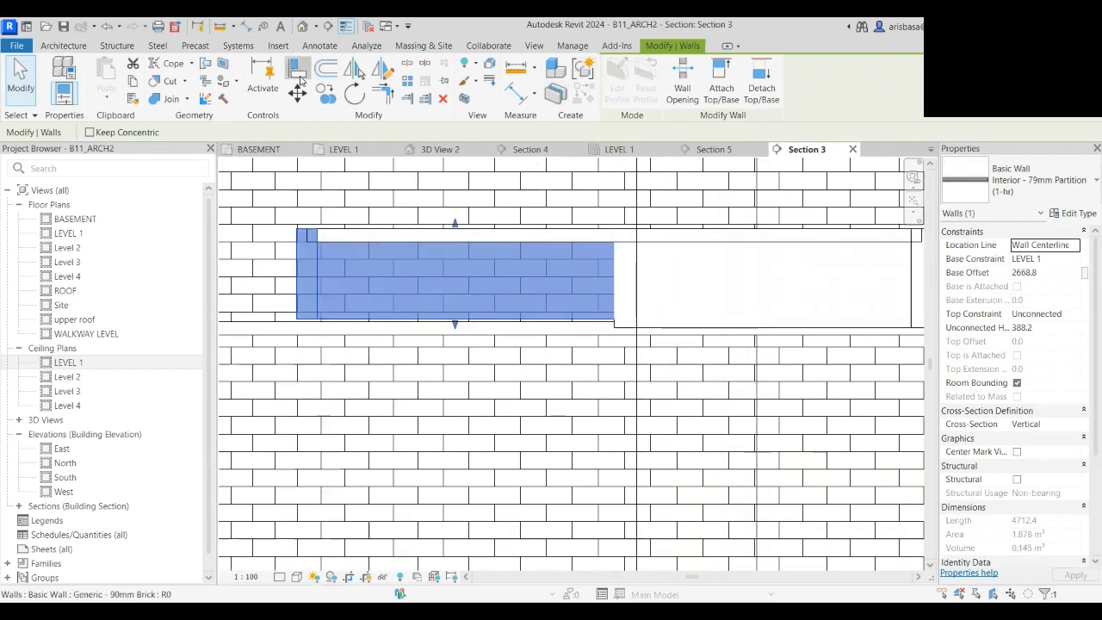
scroll(424, 326, up, 2)
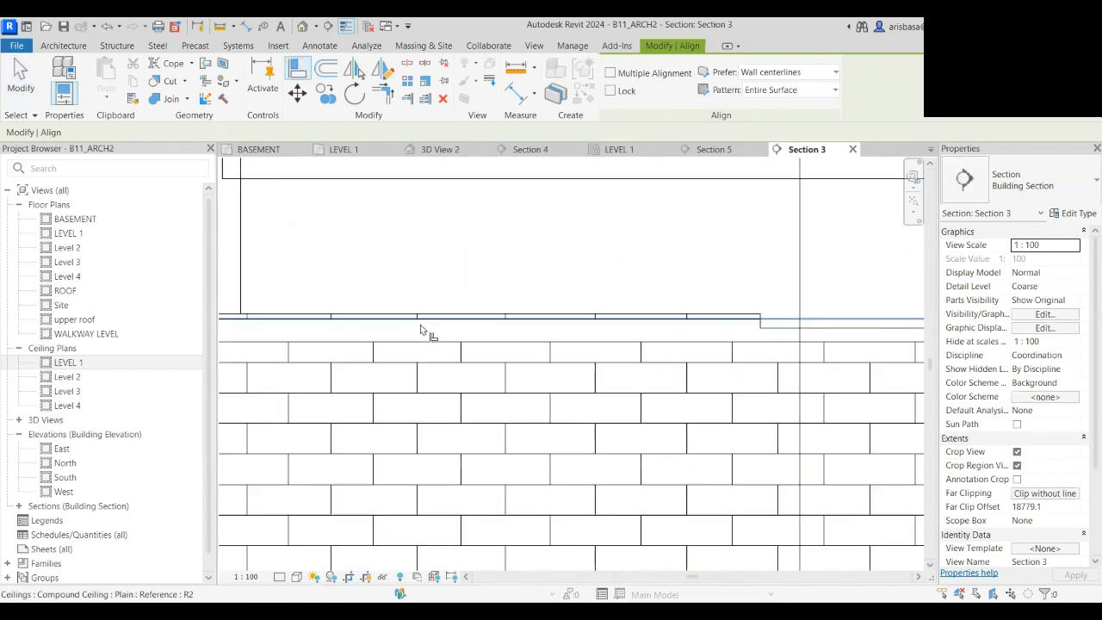
click(429, 321)
scroll(426, 332, down, 2)
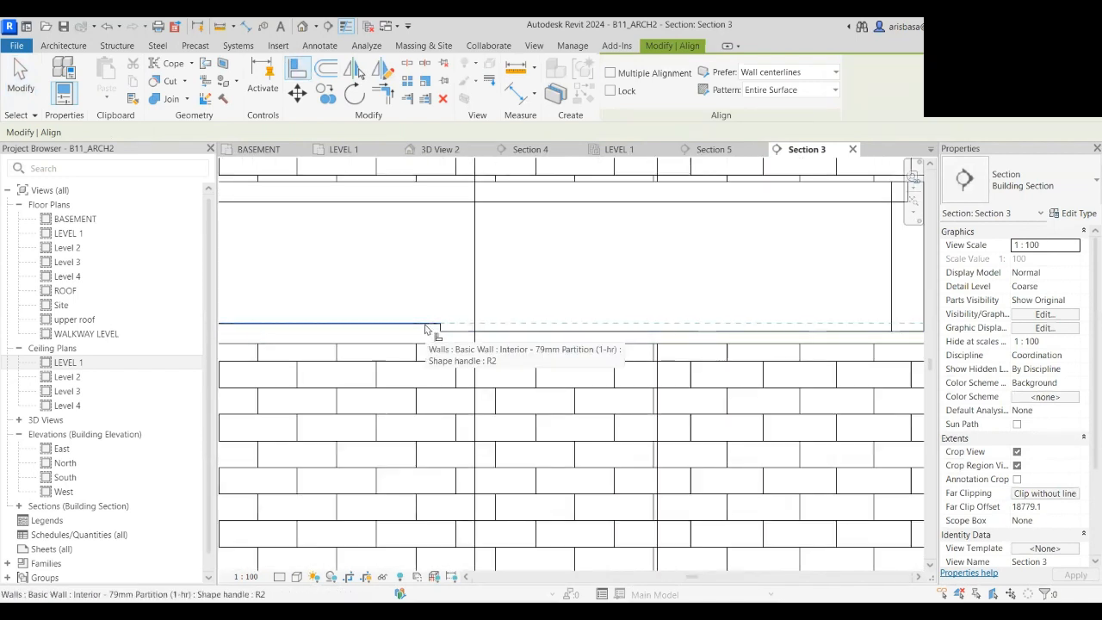
click(605, 325)
scroll(608, 326, down, 3)
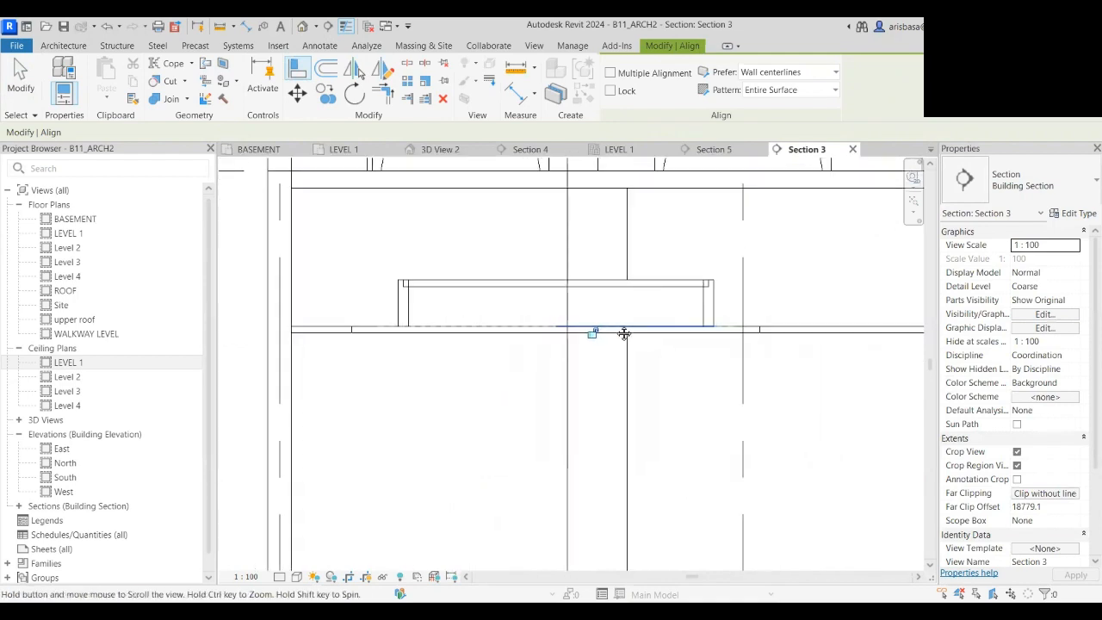
key(Escape)
key(Escape)
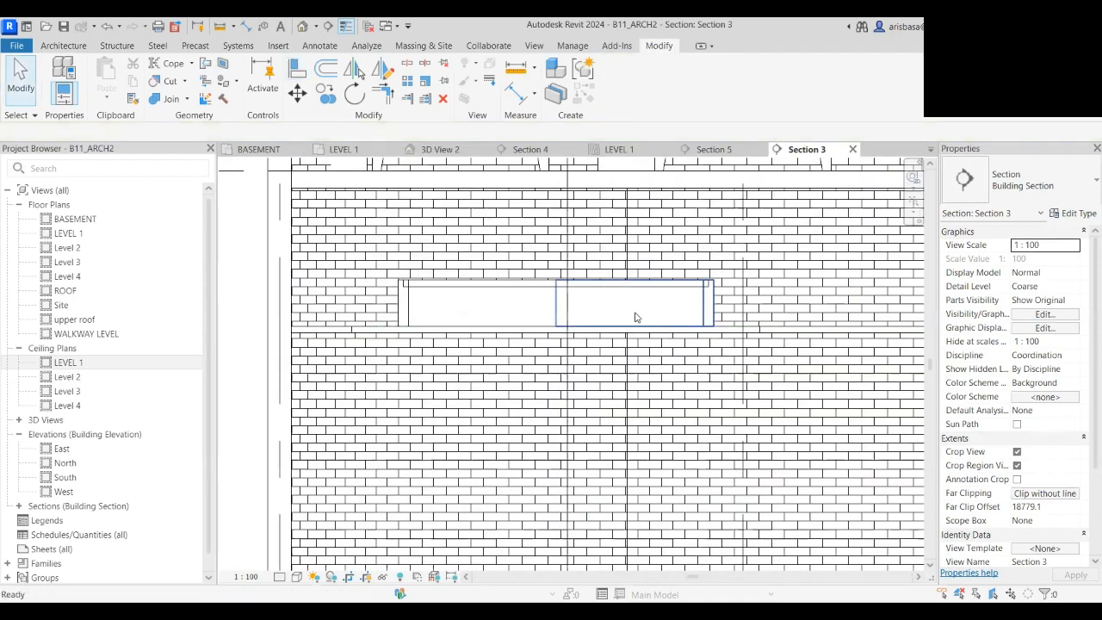
- In 3D View 2, select both semicircular partitions and set their cross-section to Slanted
click(635, 319)
click(497, 320)
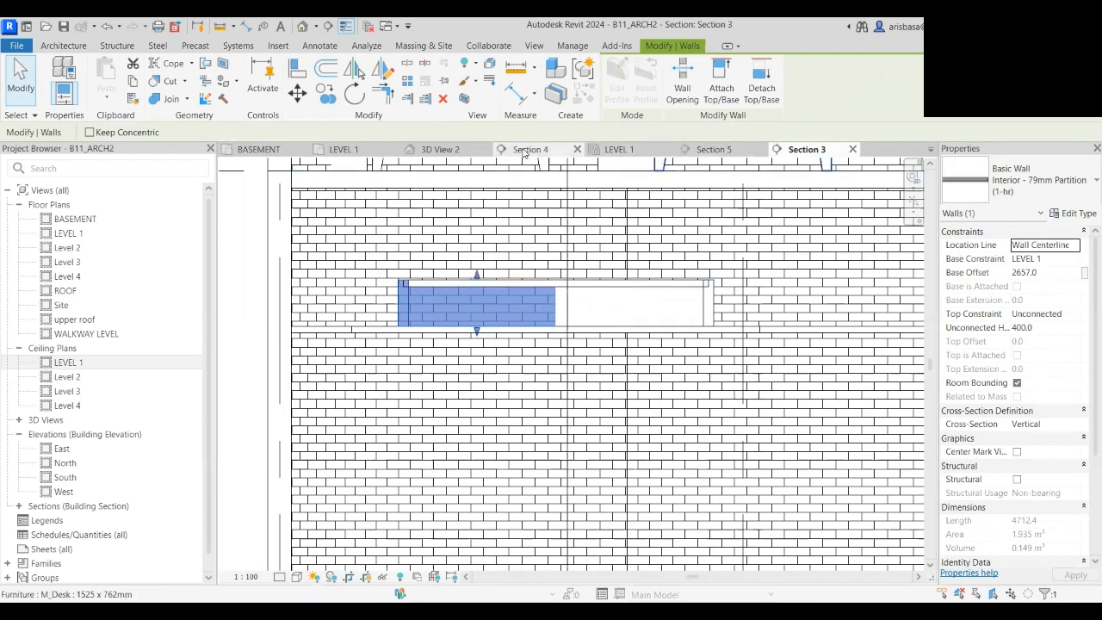
click(444, 155)
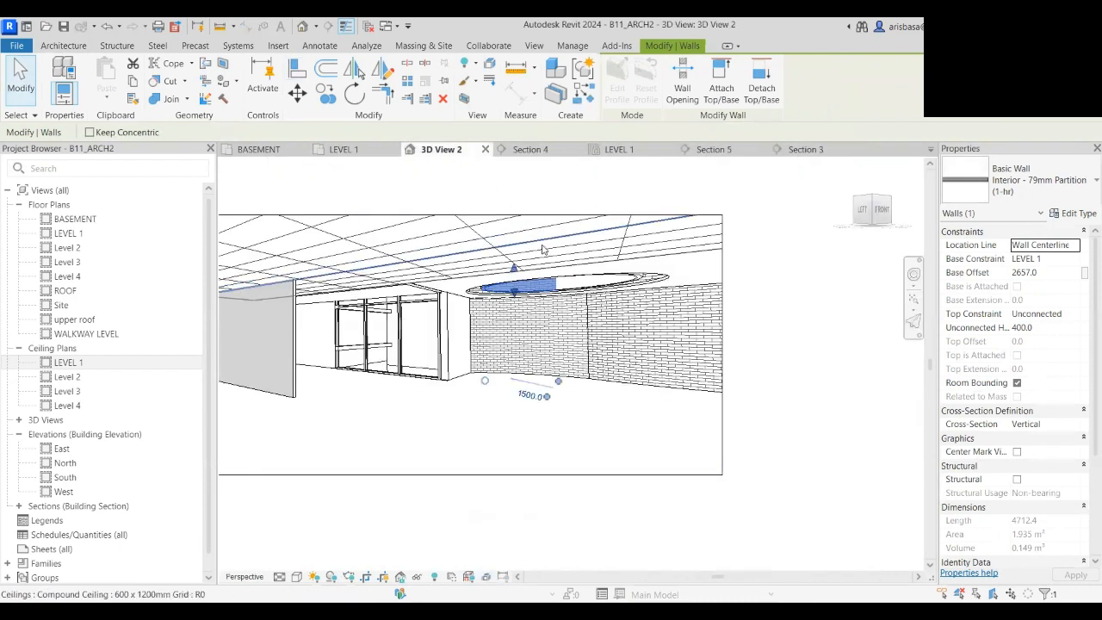
scroll(600, 281, up, 5)
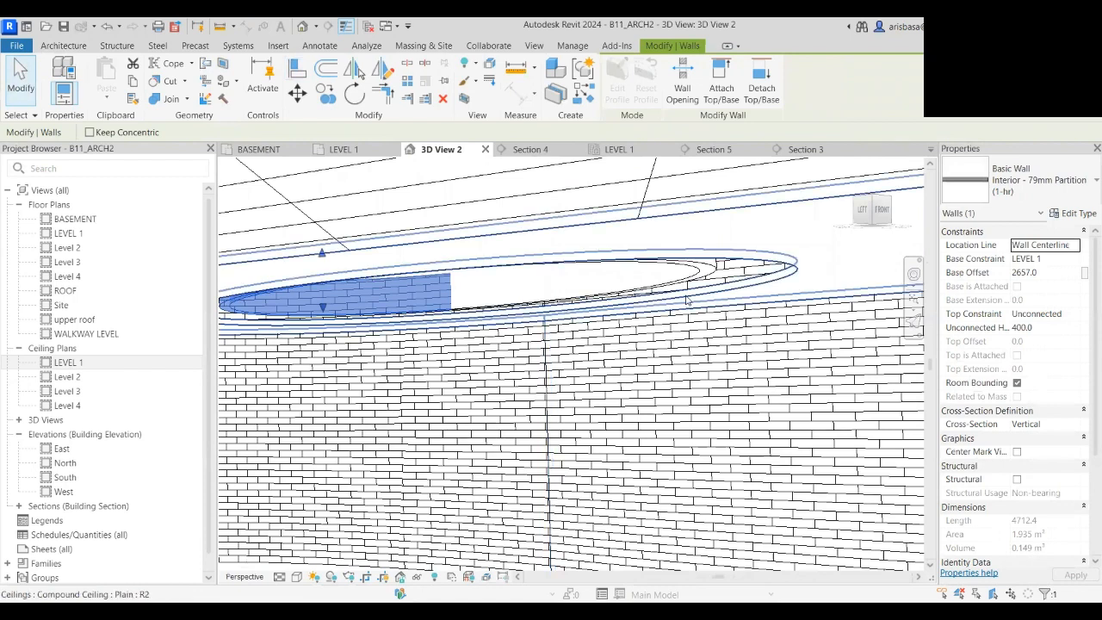
scroll(680, 305, down, 2)
scroll(681, 304, up, 6)
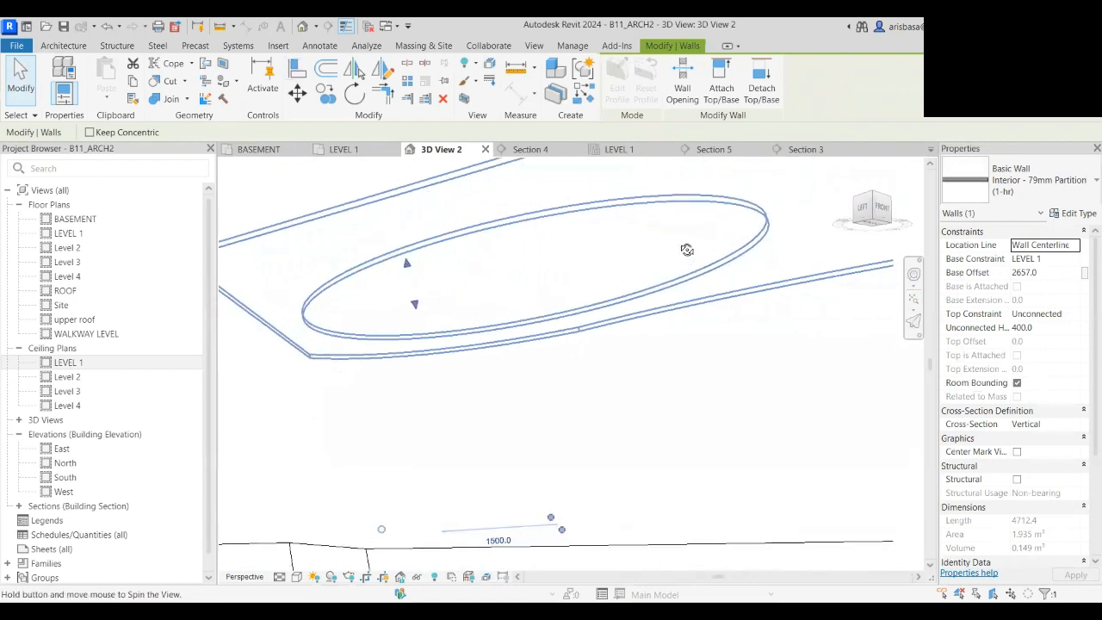
scroll(678, 255, down, 5)
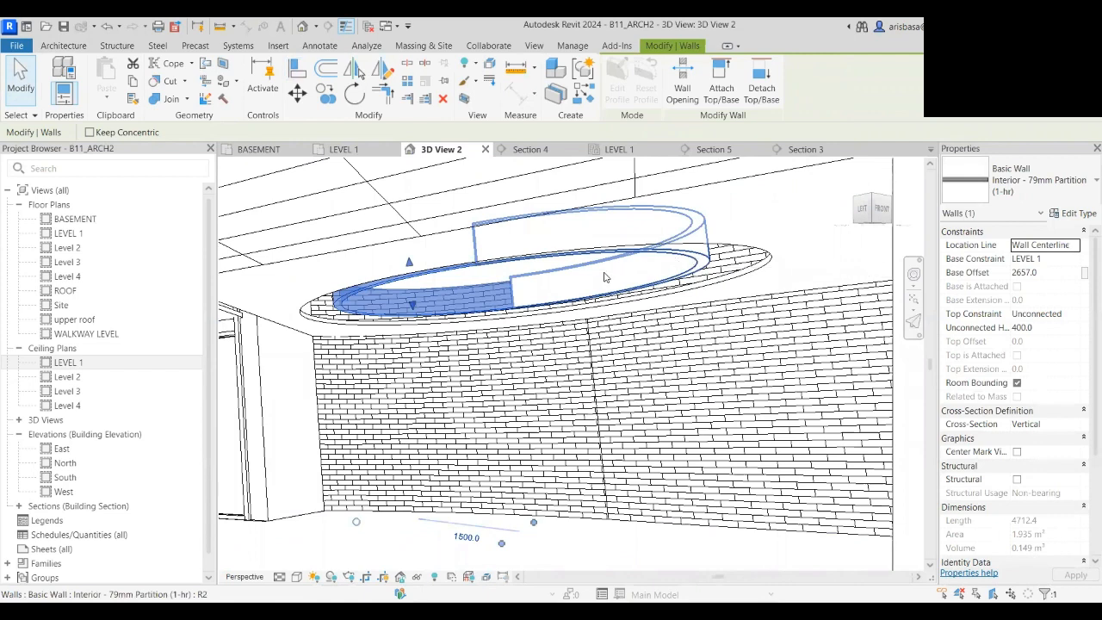
ctrl+click(696, 260)
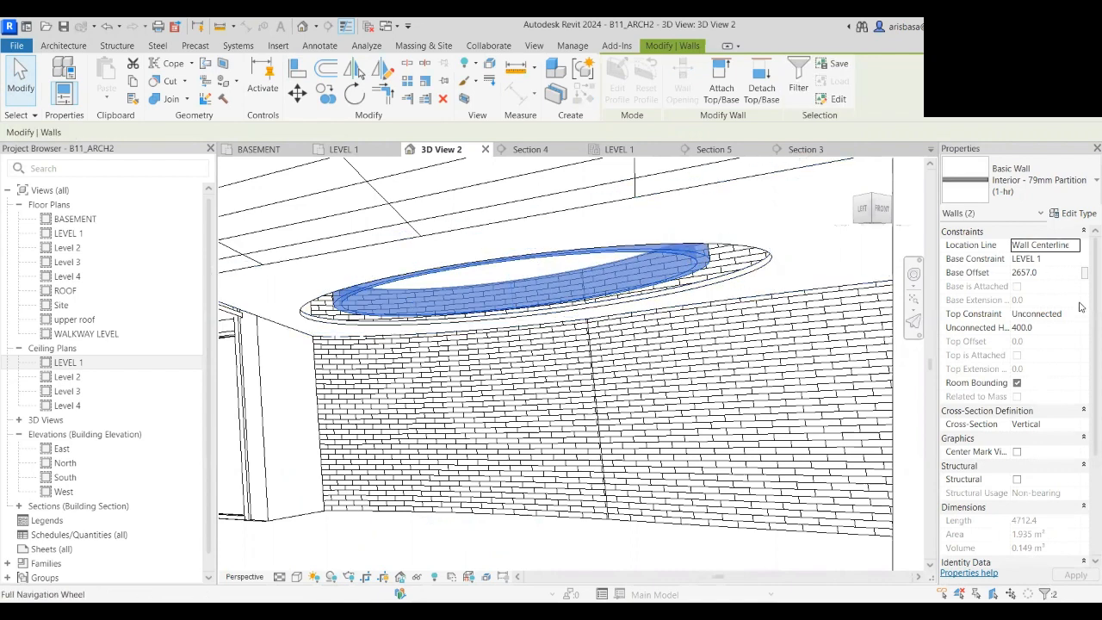
click(1076, 424)
click(1074, 424)
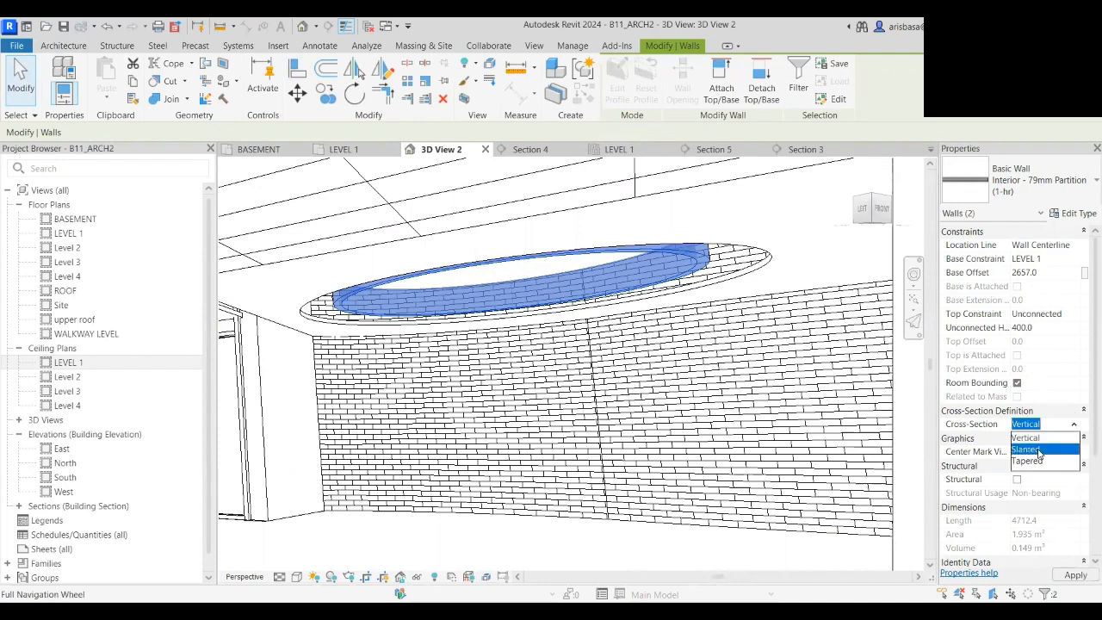
click(1040, 449)
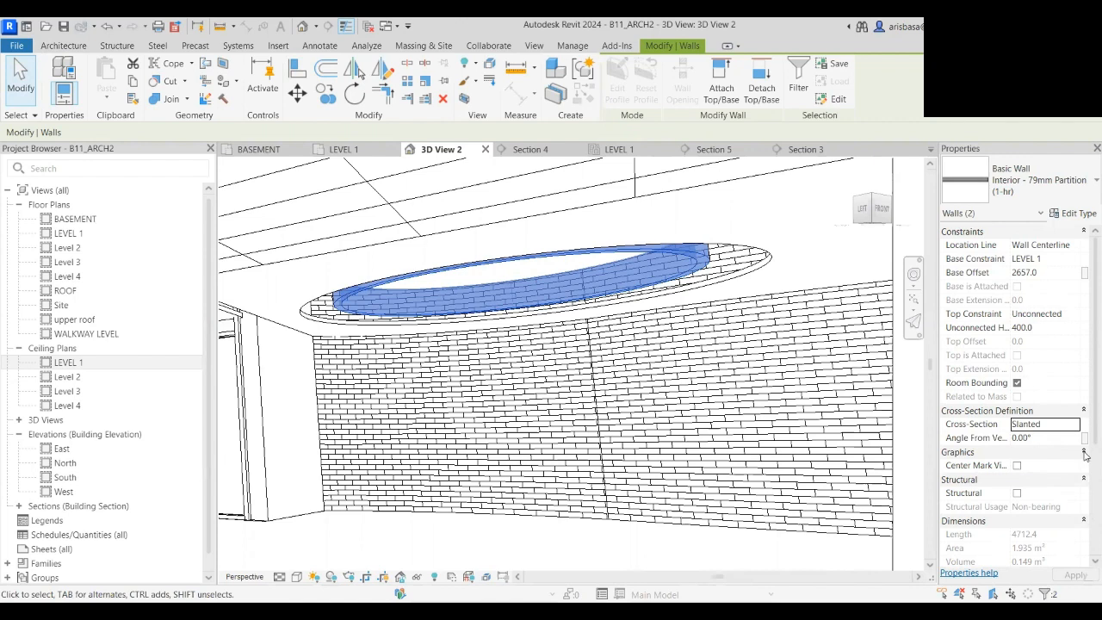
- Try an angle from vertical of -45° on both semicircular partitions, and cancel the change
click(1041, 438)
key(BackSpace)
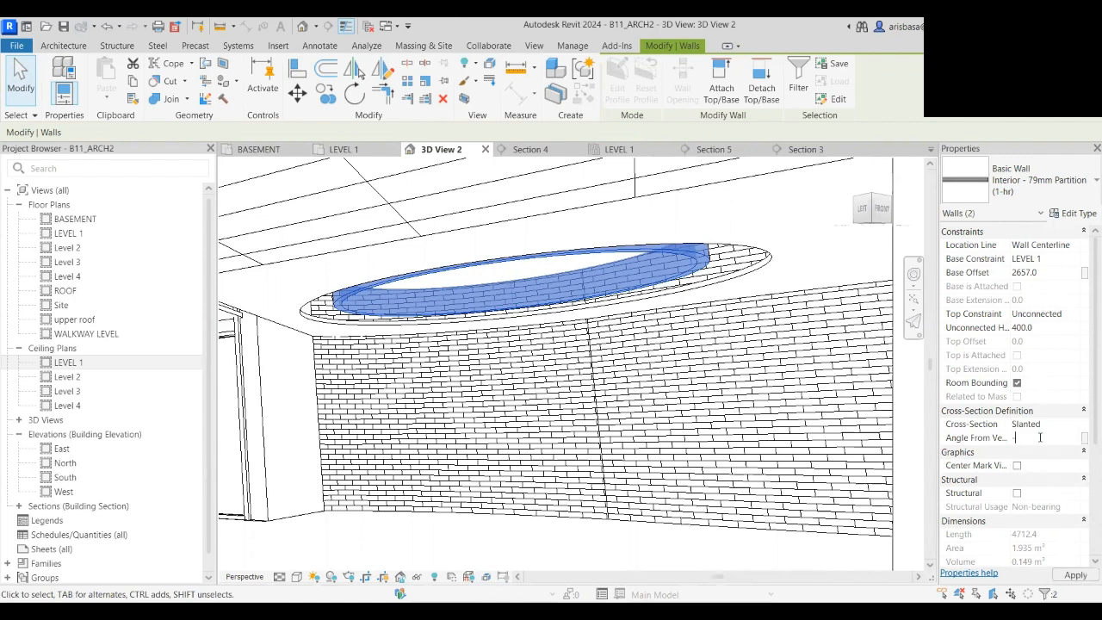
text(-45)
key(Return)
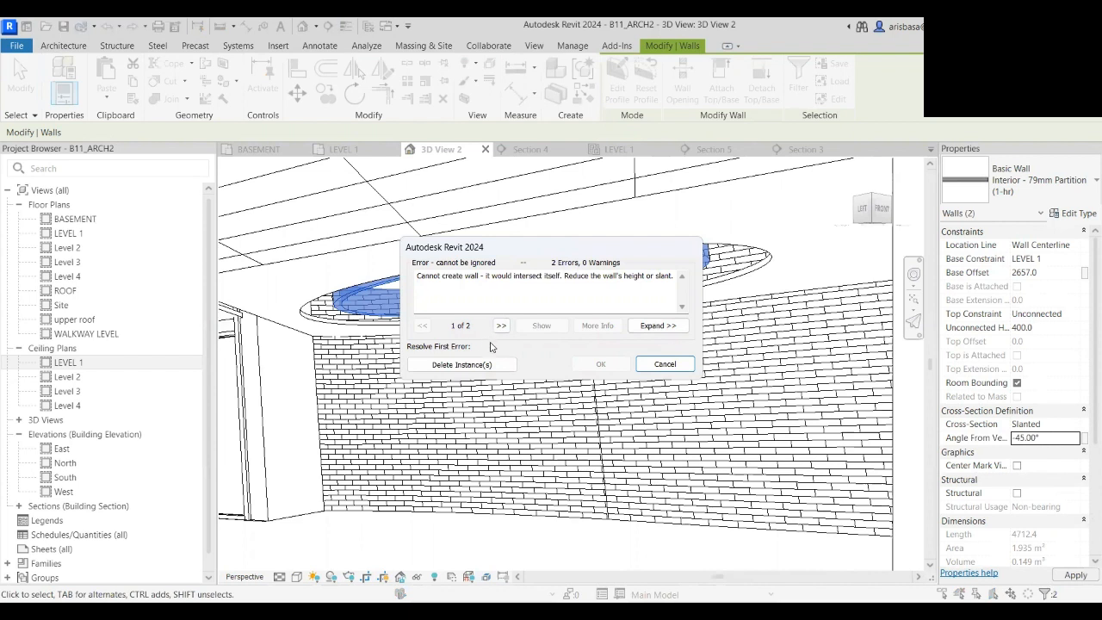
click(665, 364)
key(Escape)
- Try an angle from vertical of -45° on only one semicircular partition, and cancel the change
click(686, 274)
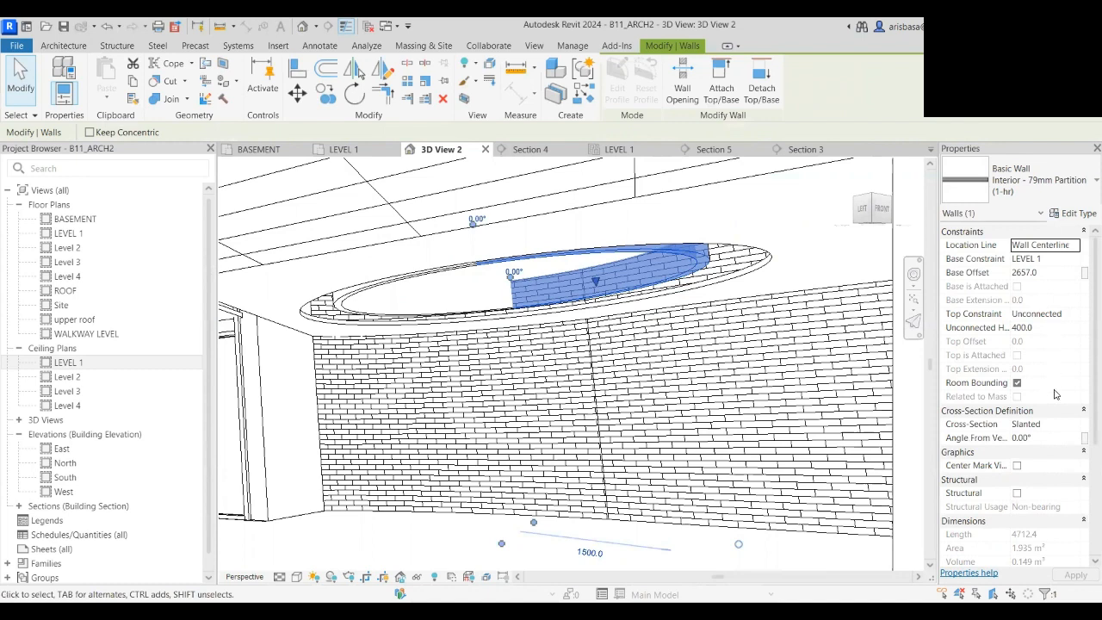
click(1056, 438)
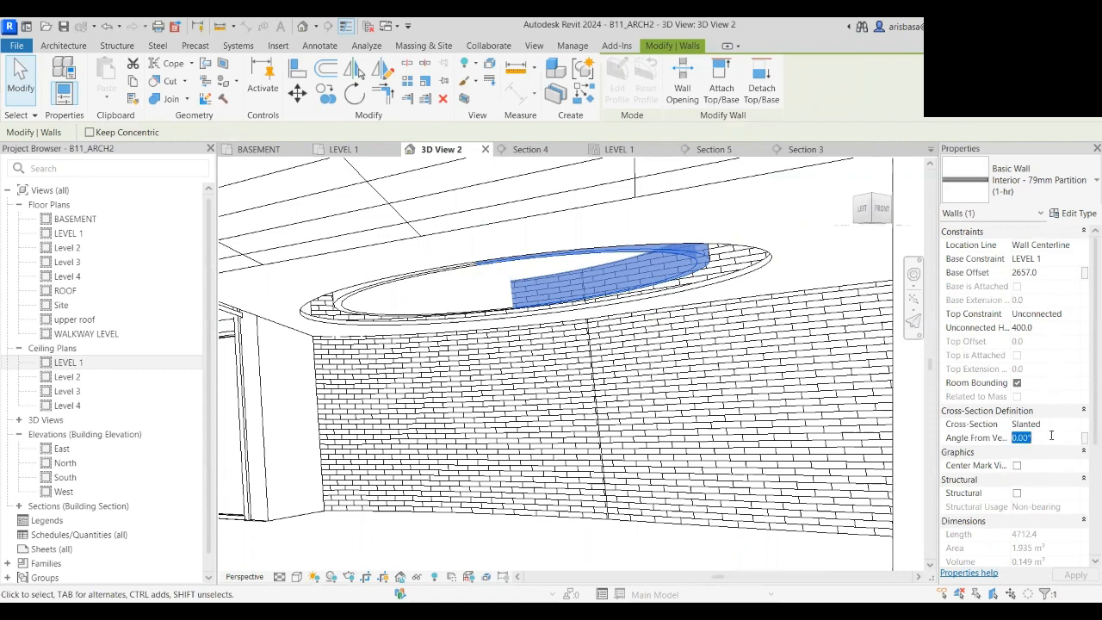
key(BackSpace)
key(Return)
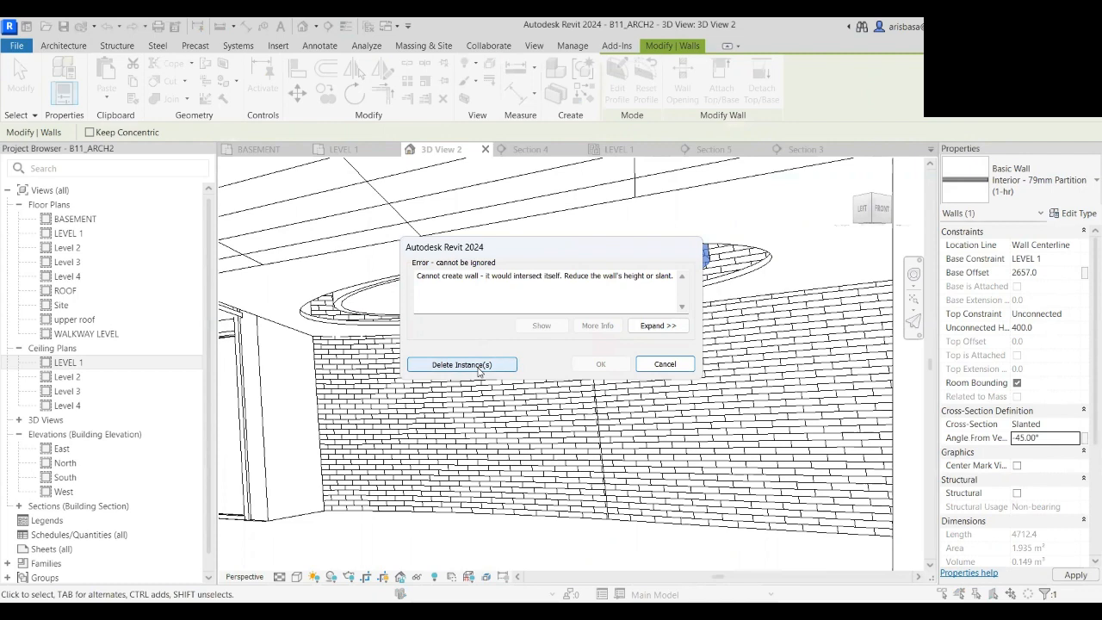
click(665, 364)
- Try an angle from vertical of -30° on the selected semicircular partition, and cancel the change
click(1052, 438)
key(BackSpace)
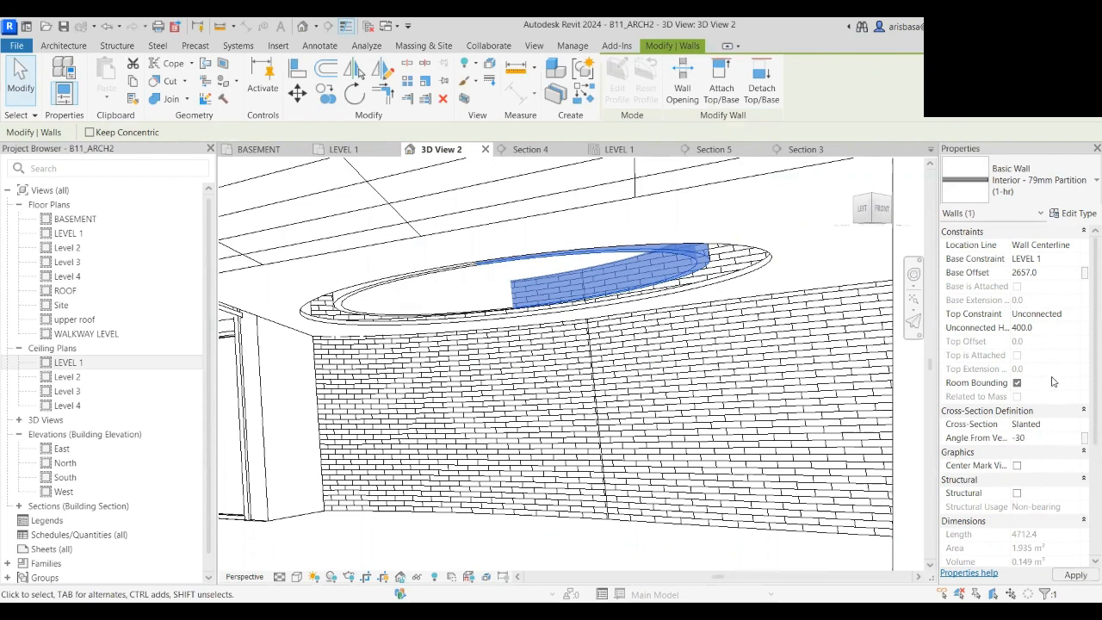
key(Return)
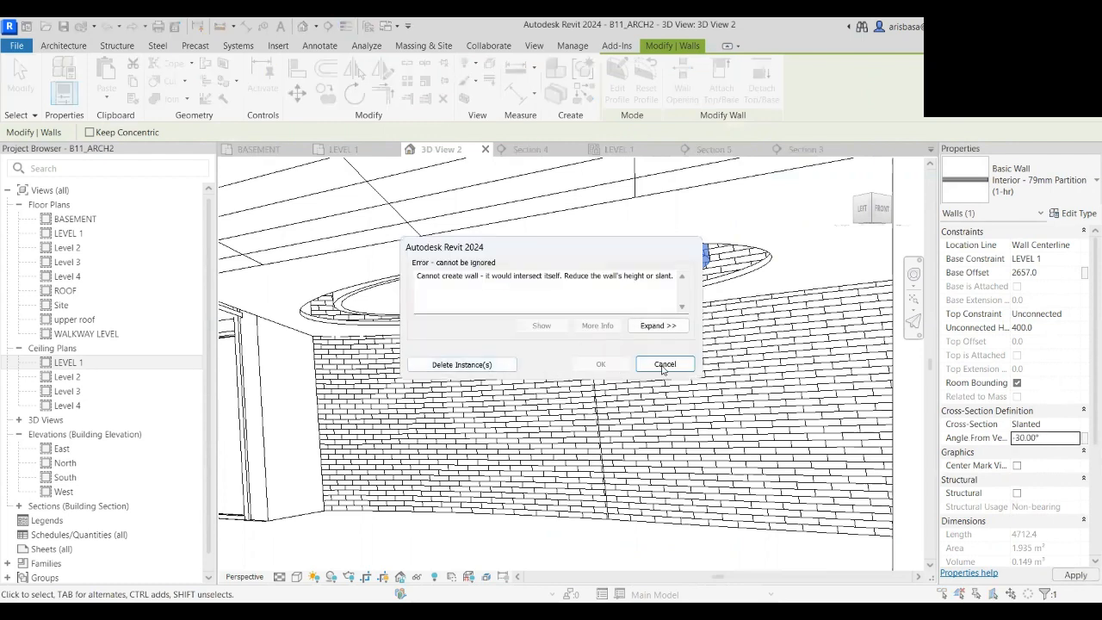
click(664, 366)
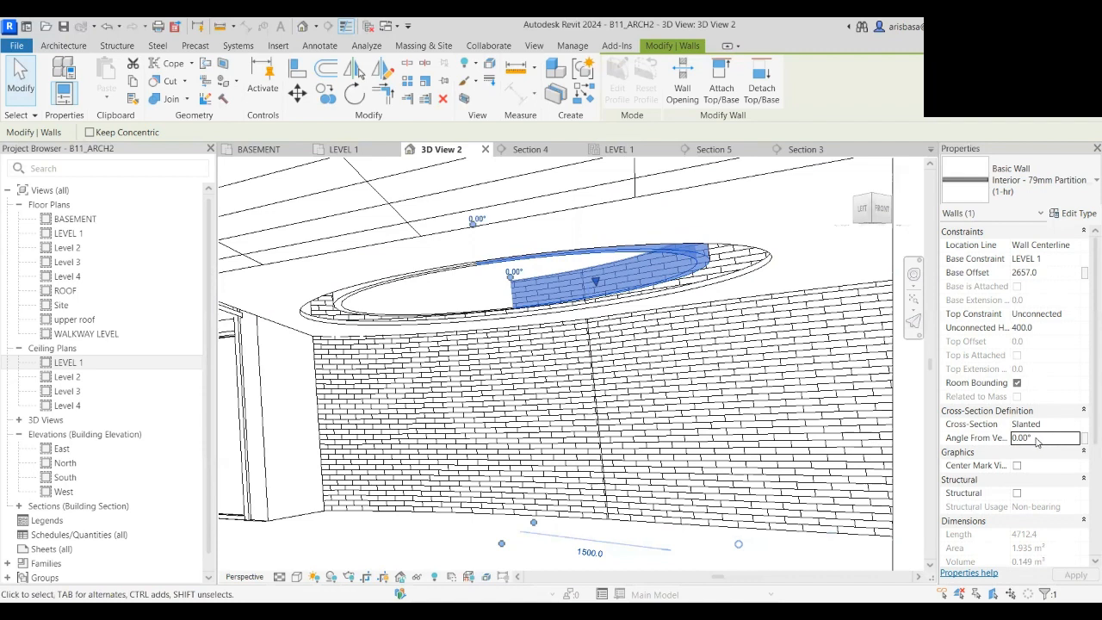
- Try angles from vertical of 10° and -10° on the selected semicircular partition
double_click(1042, 441)
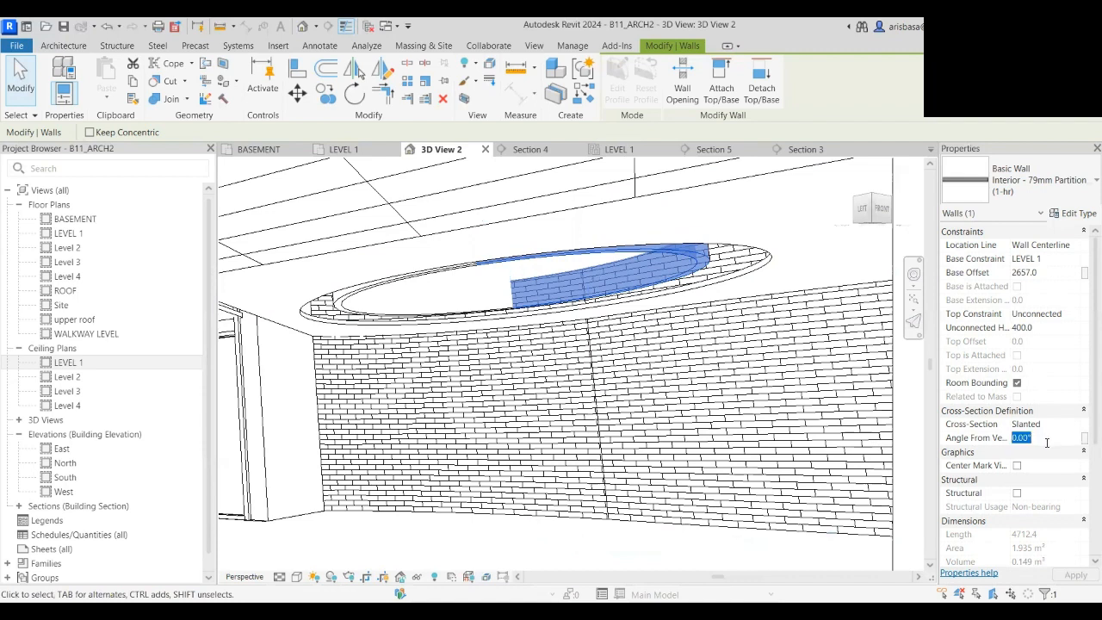
text(10)
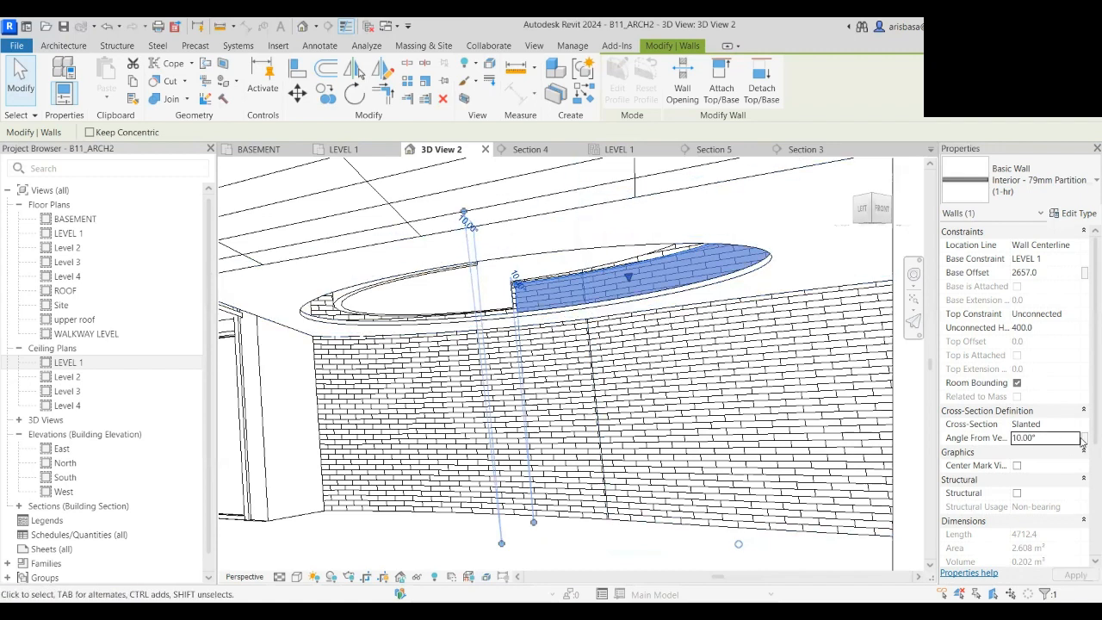
click(1029, 439)
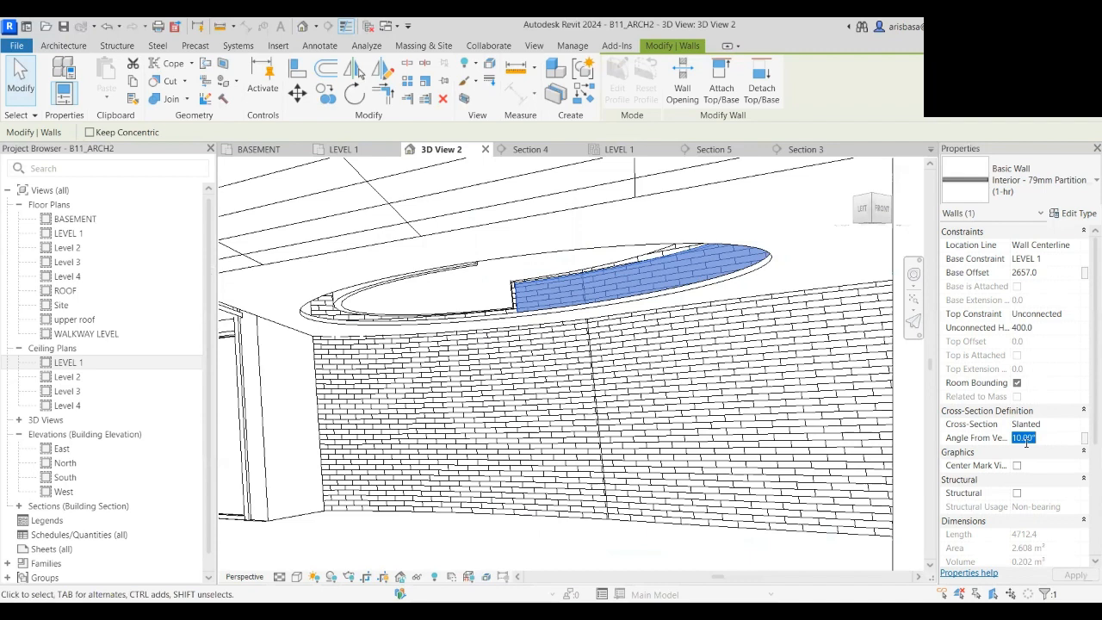
text(-10)
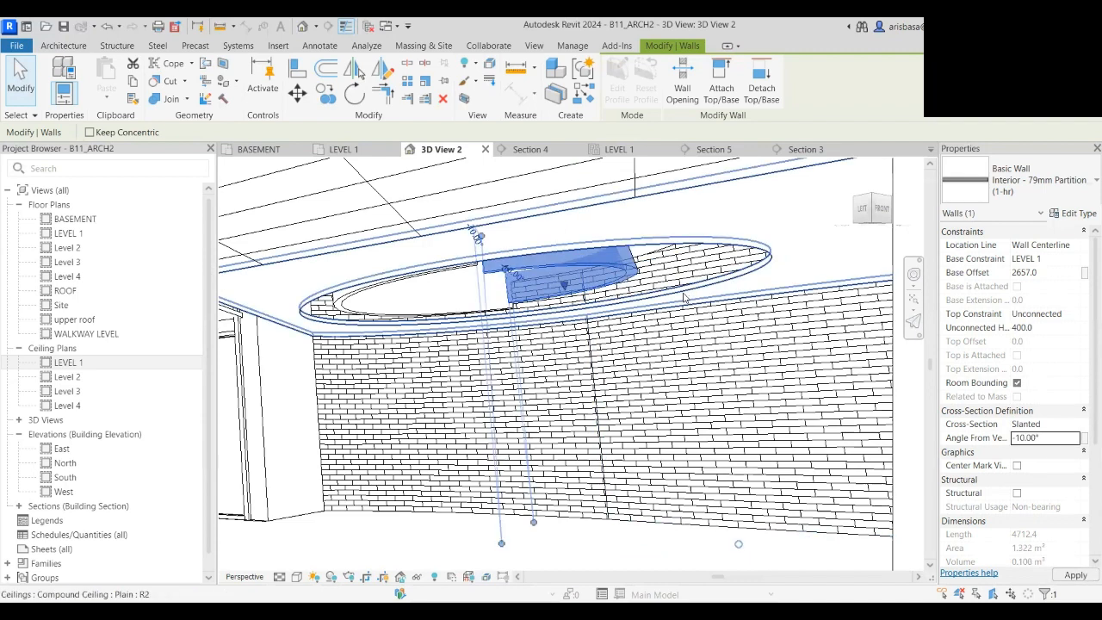
scroll(603, 292, up, 3)
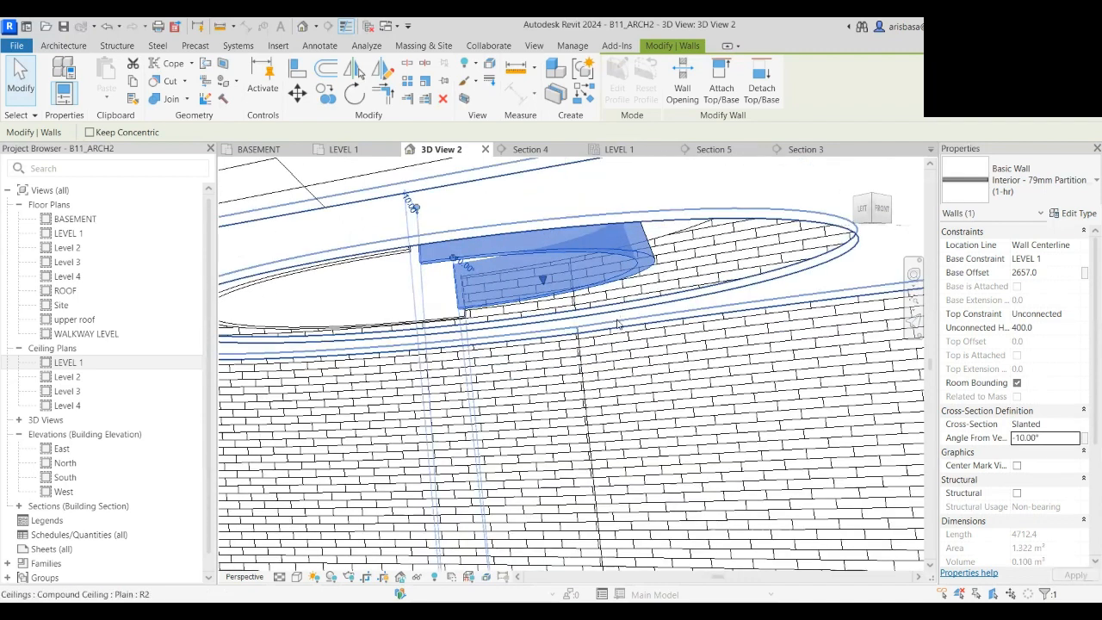
middle_drag(617, 323, 629, 374)
scroll(629, 374, down, 4)
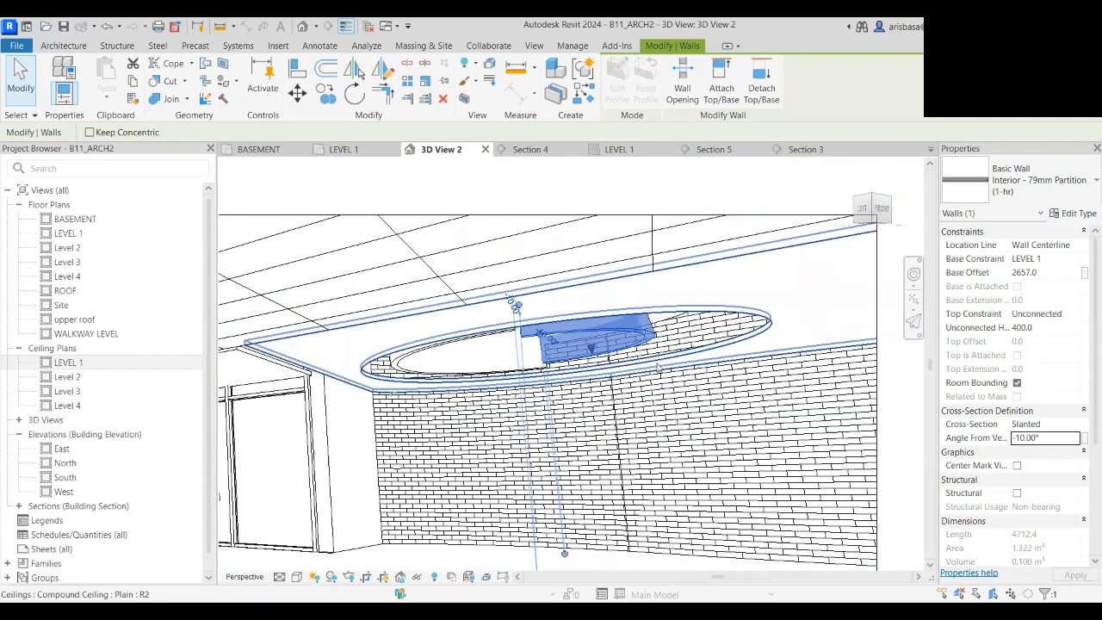
- Delete the semicircular partitions from the circular ceiling opening in 3D View 2
key(Escape)
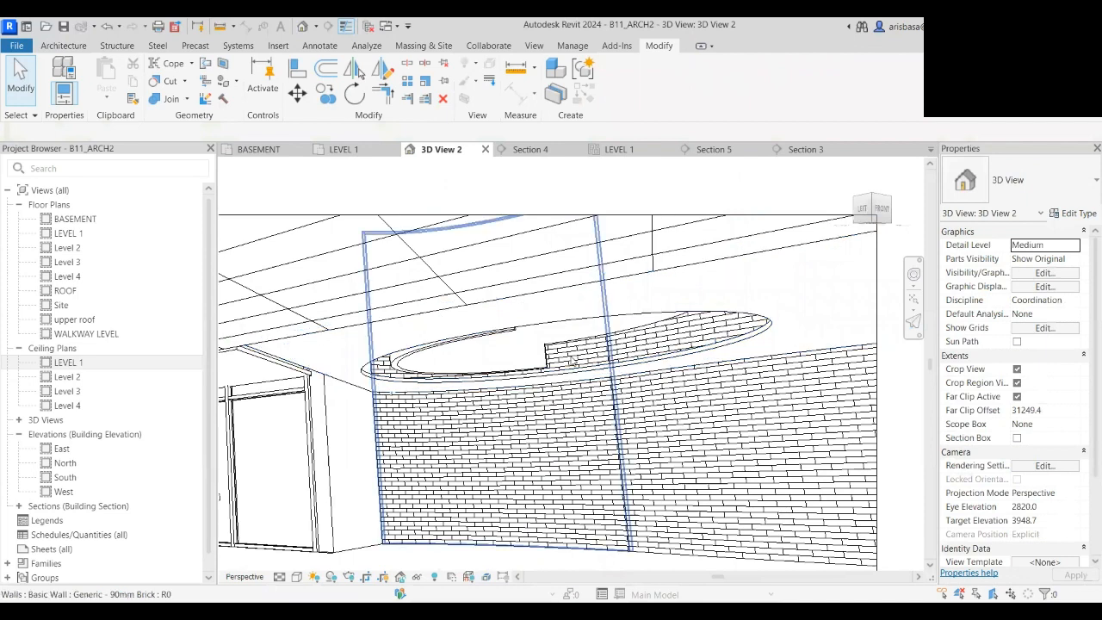
click(536, 356)
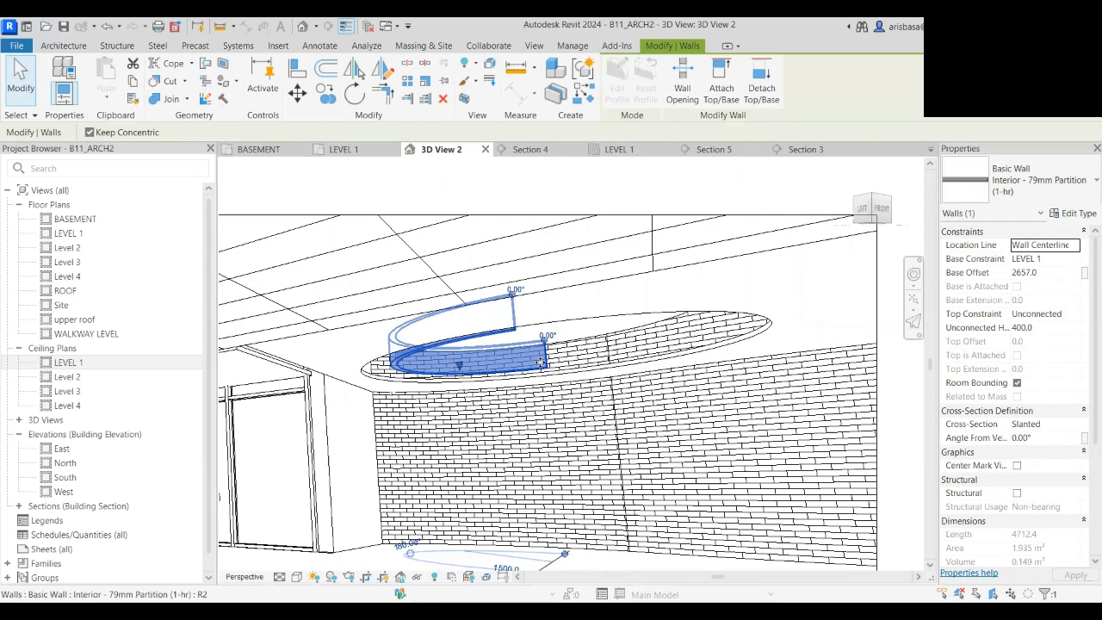
key(Delete)
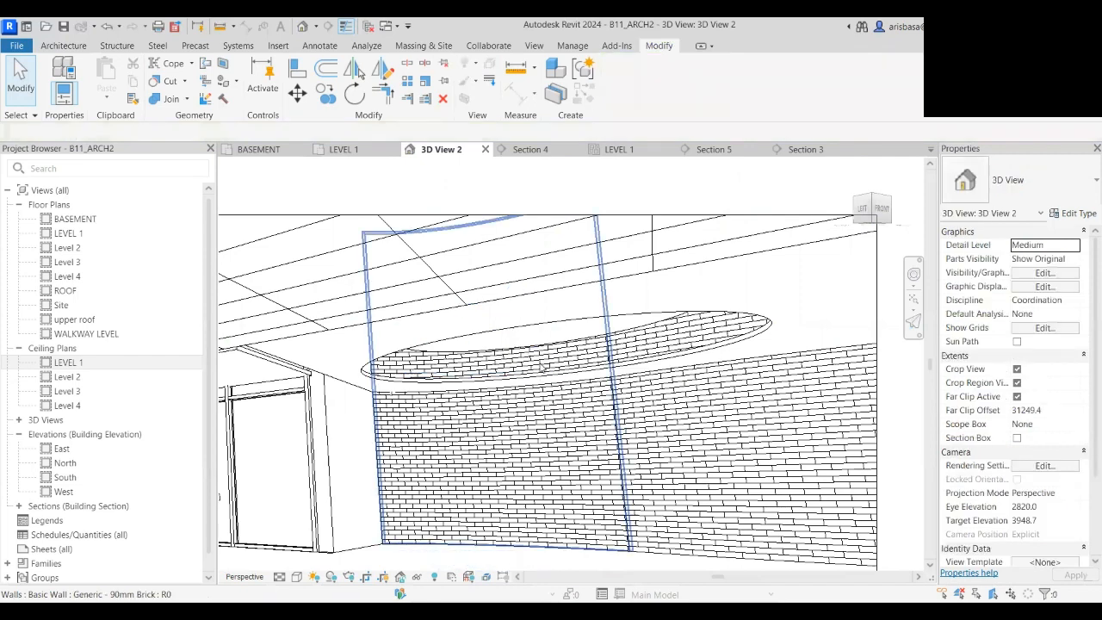
scroll(560, 375, down, 5)
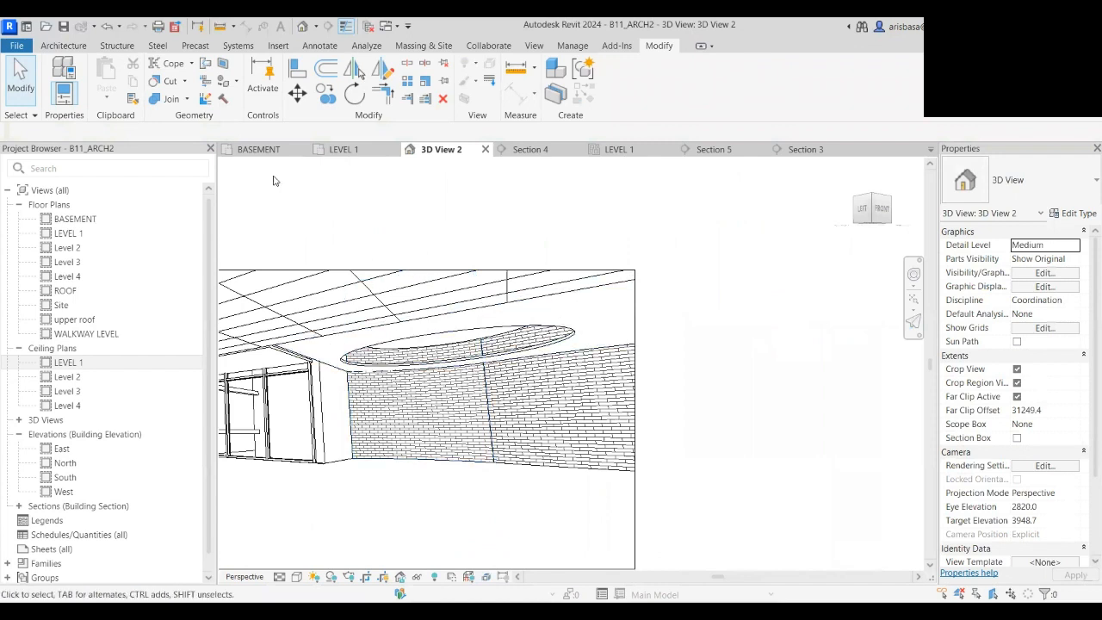
click(53, 46)
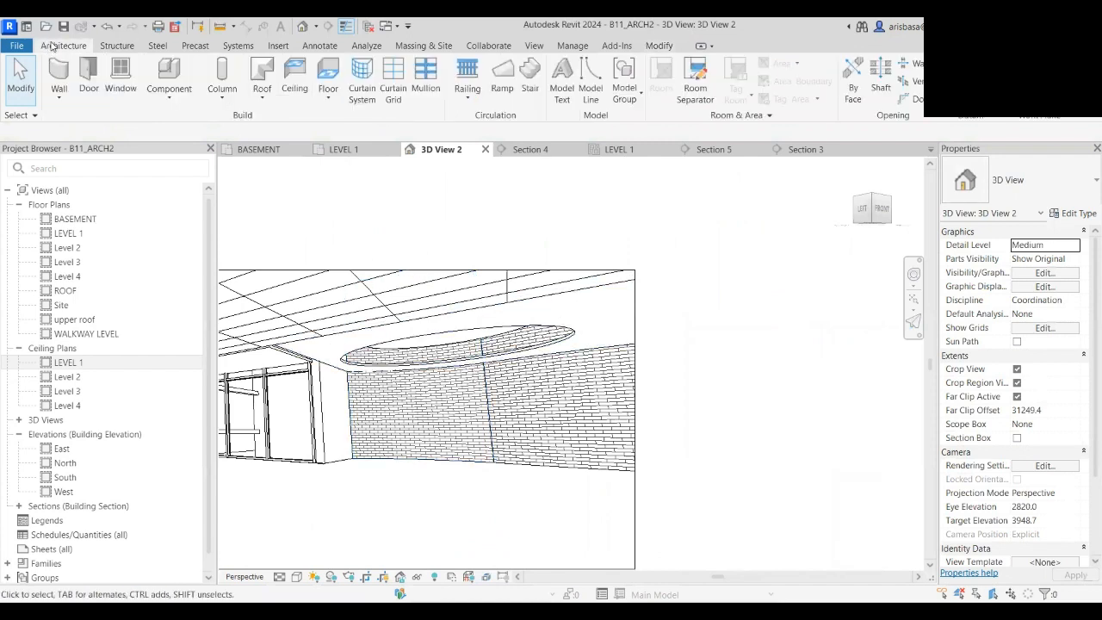
click(169, 100)
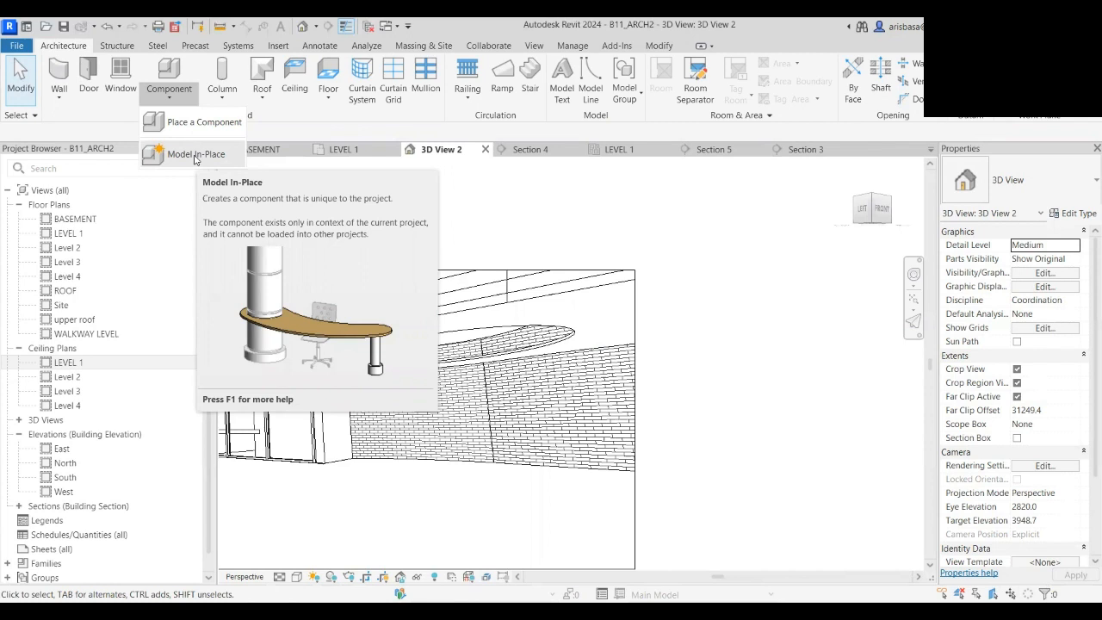
key(Escape)
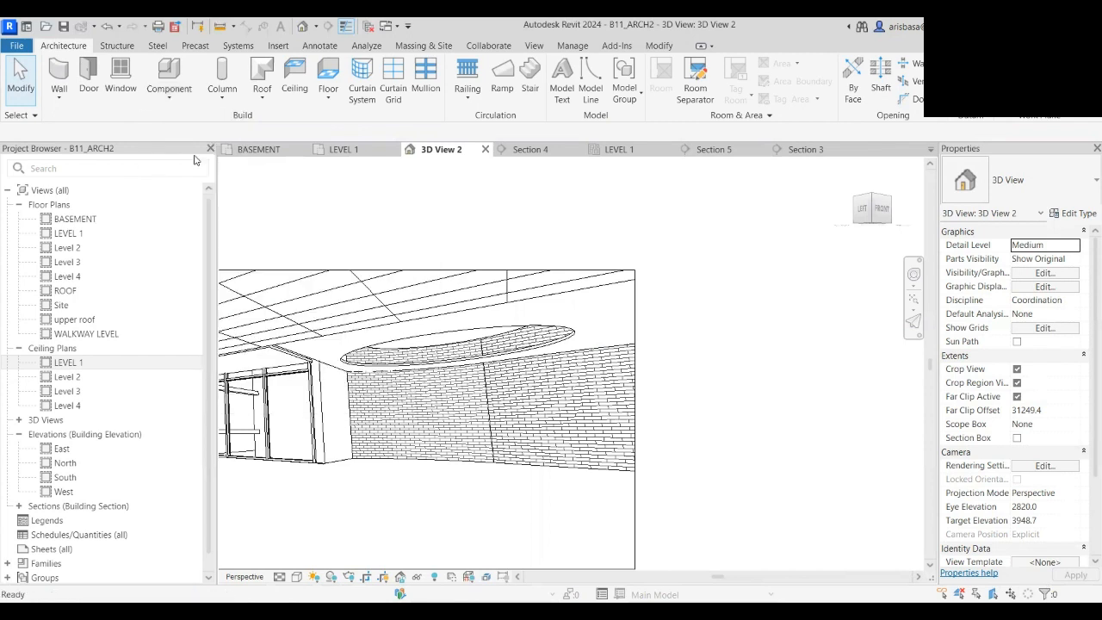
- Examine the gap between the lower ceiling's circular opening and the raised circular ceiling in 3D View 2 and Section 5
scroll(678, 341, down, 4)
middle_drag(692, 354, 721, 333)
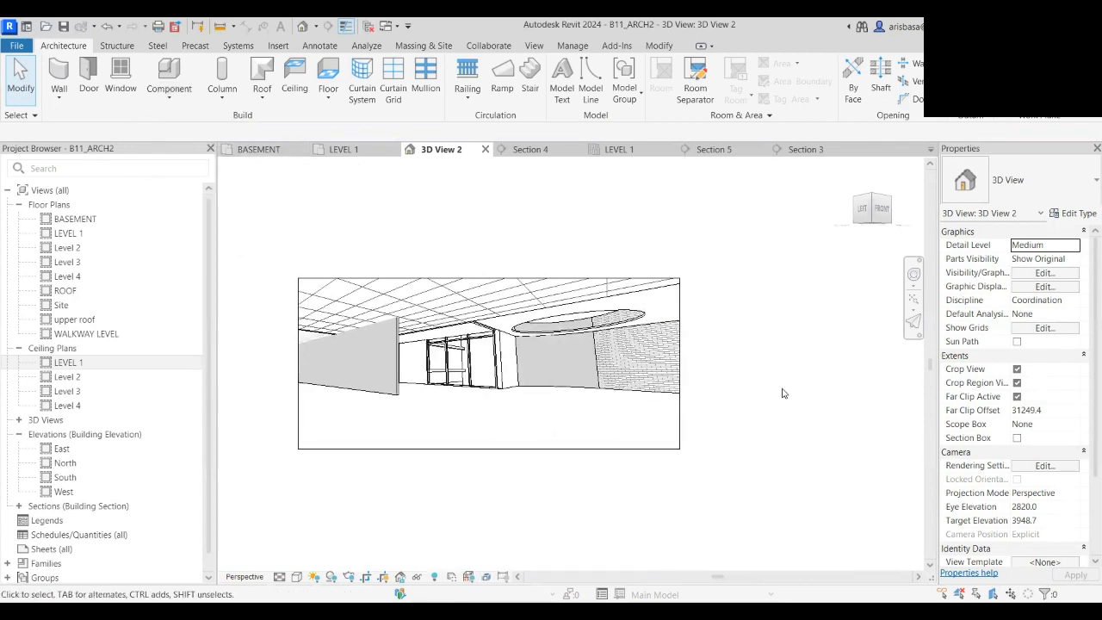
scroll(645, 365, up, 3)
click(714, 149)
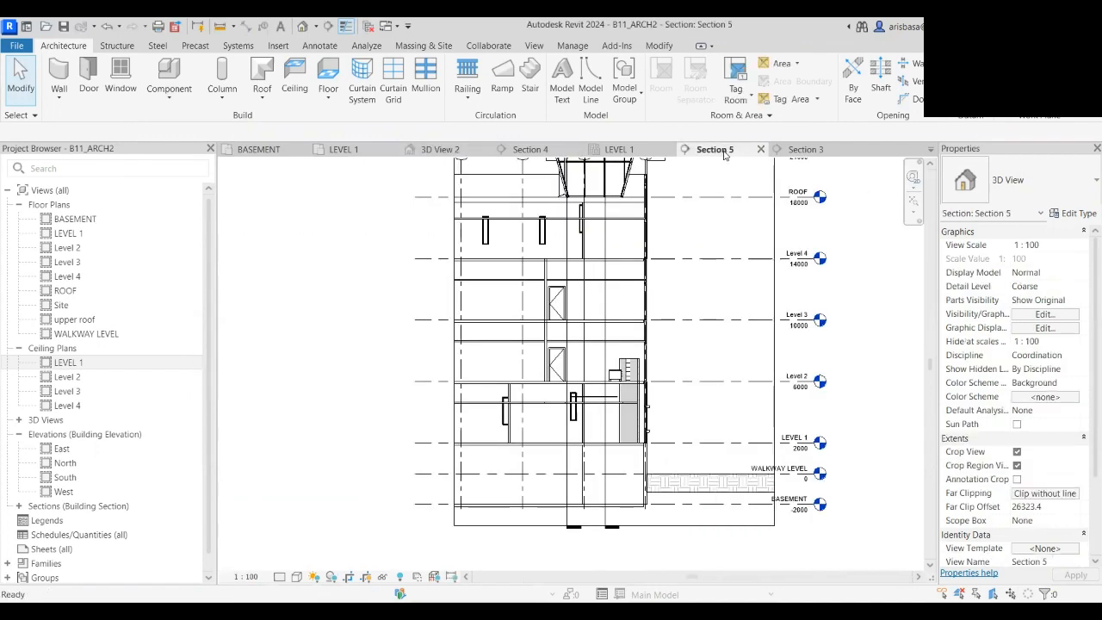
scroll(607, 385, up, 5)
scroll(607, 385, down, 3)
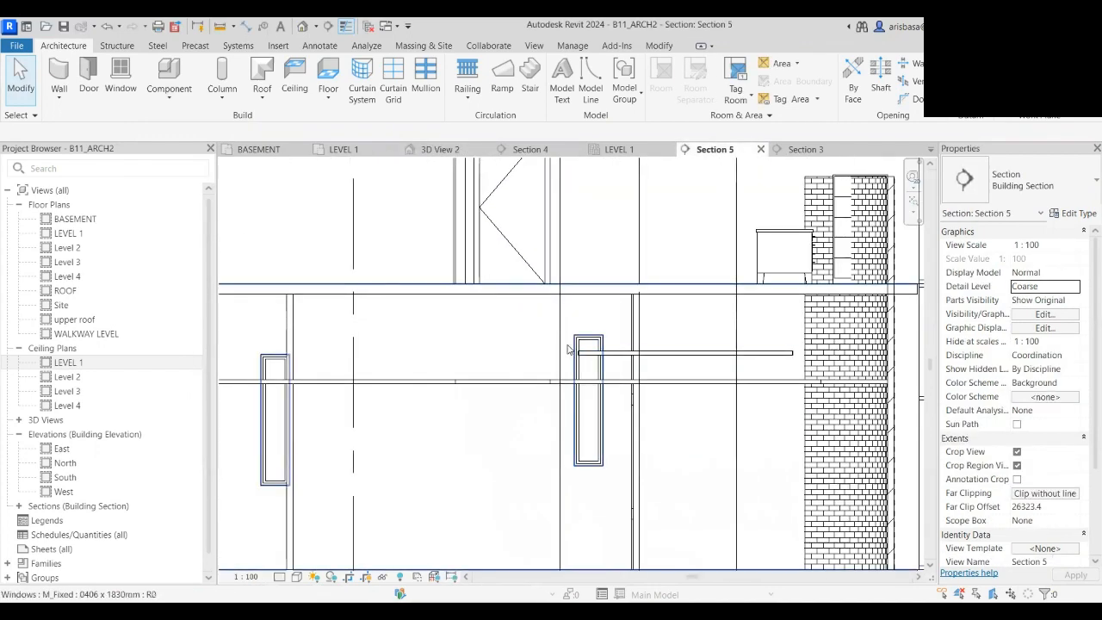
scroll(572, 362, up, 5)
scroll(581, 351, up, 1)
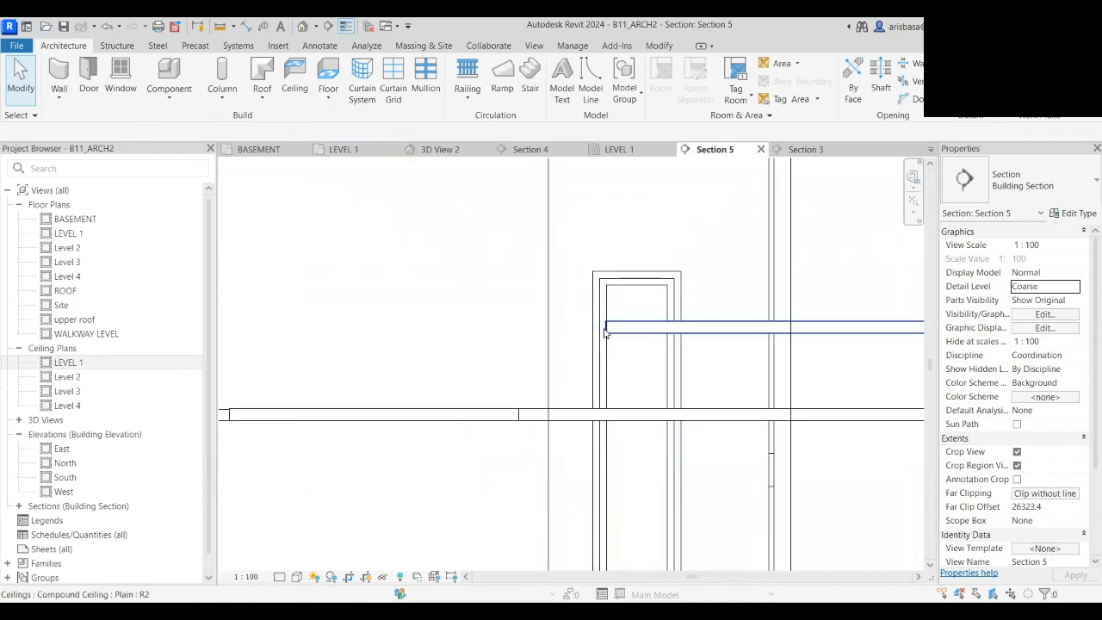
scroll(564, 384, down, 3)
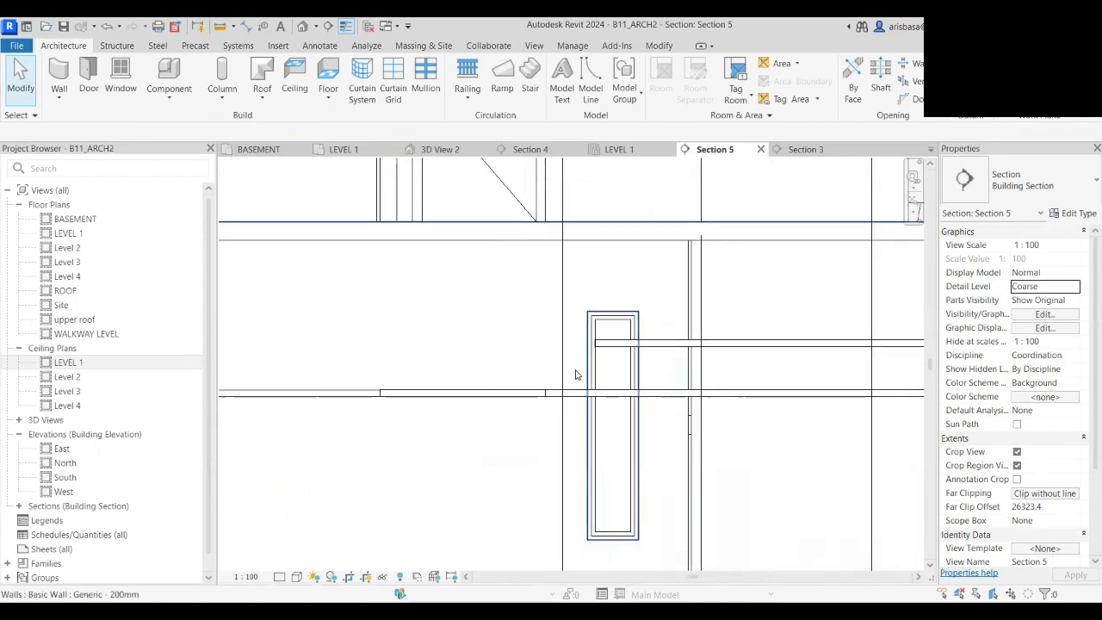
middle_drag(573, 374, 486, 364)
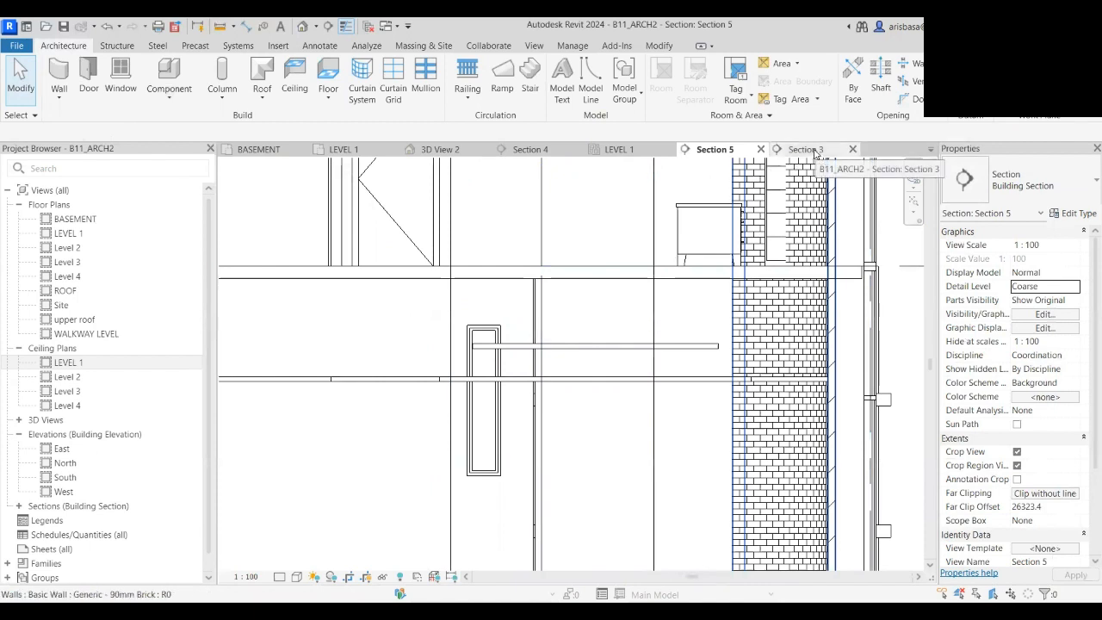
- In the LEVEL 1 ceiling plan, create an in-place model of category Ceilings named "Sloped Circular Ceiling Sides"
click(632, 154)
middle_drag(542, 433, 578, 468)
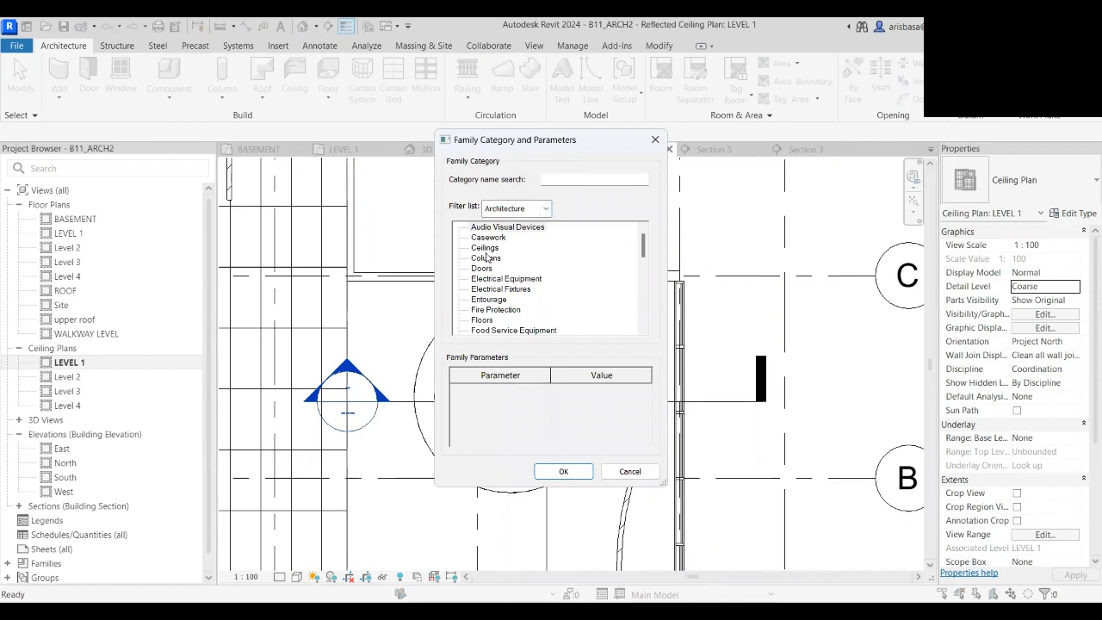
click(482, 248)
click(578, 476)
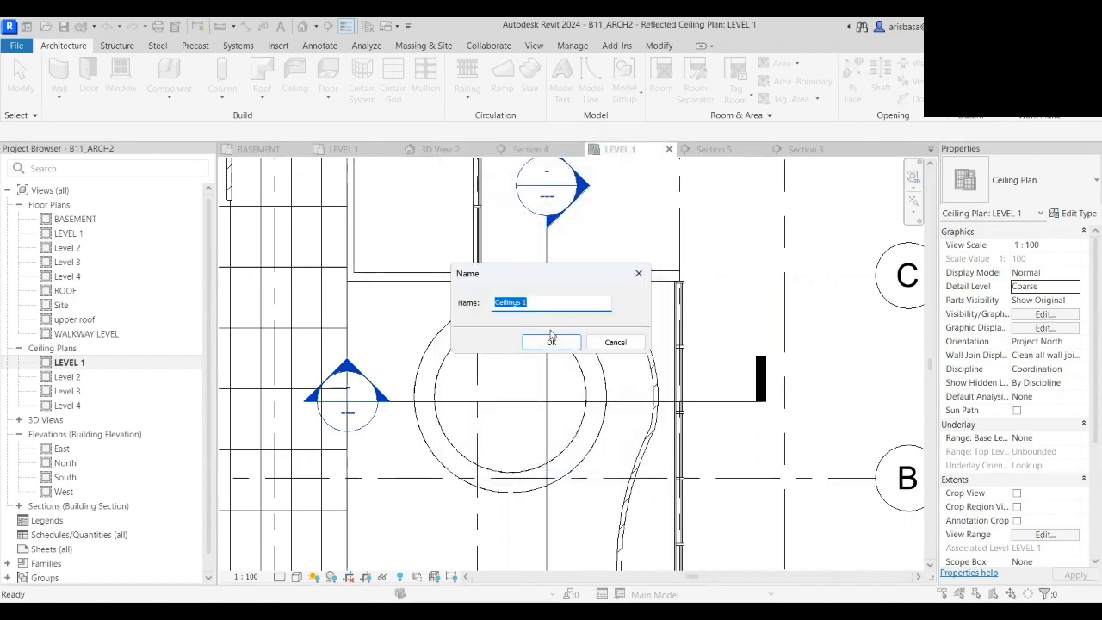
text(Sloped Circular Ceiling Side)
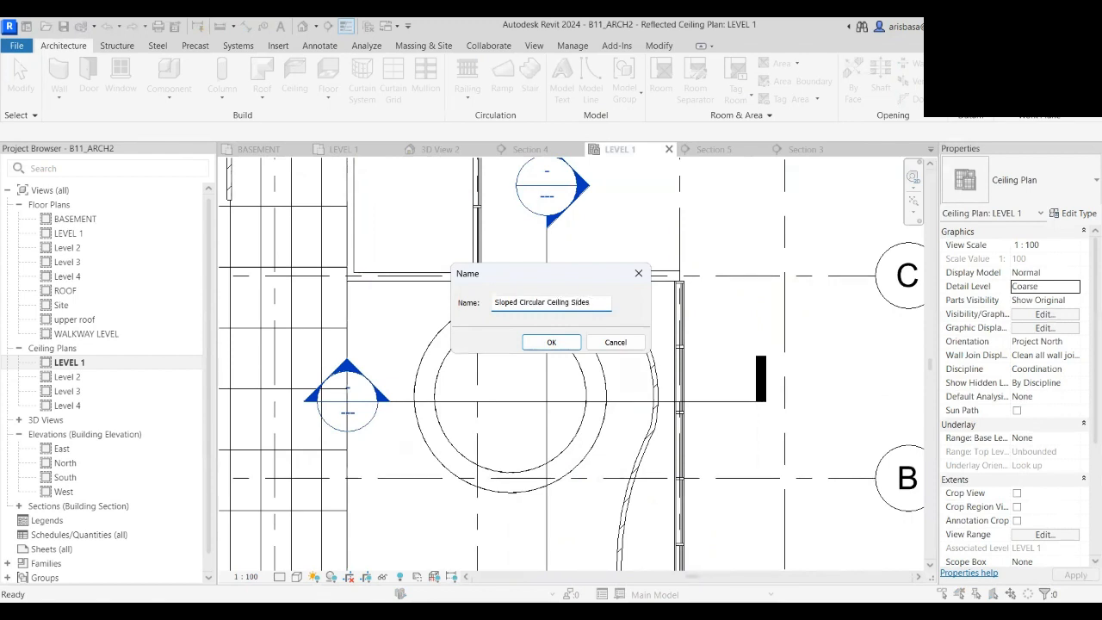
click(563, 344)
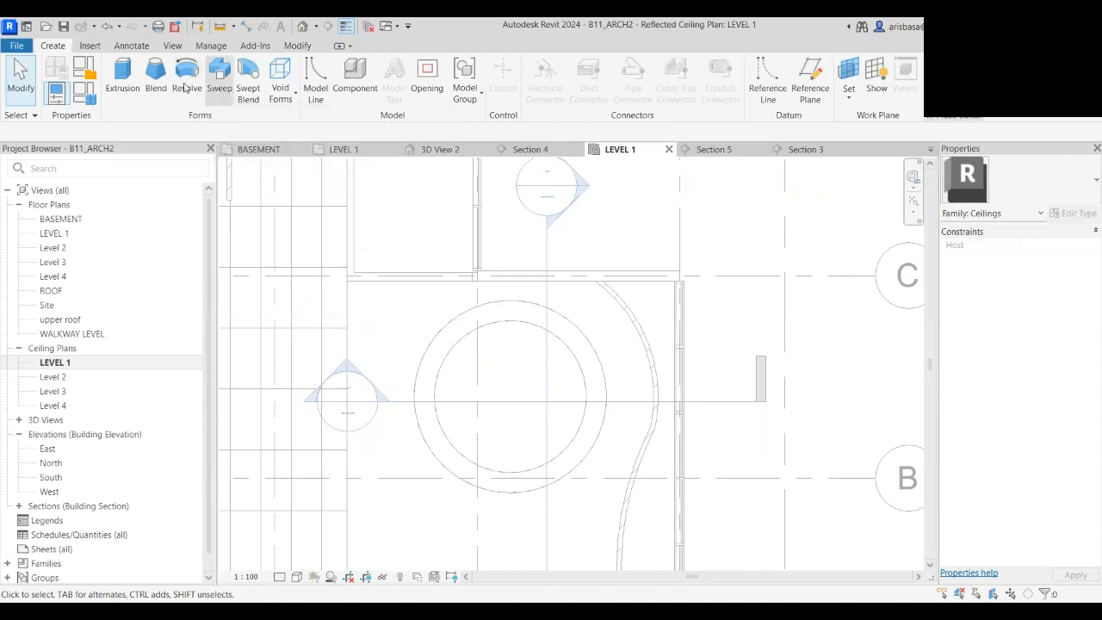
click(188, 84)
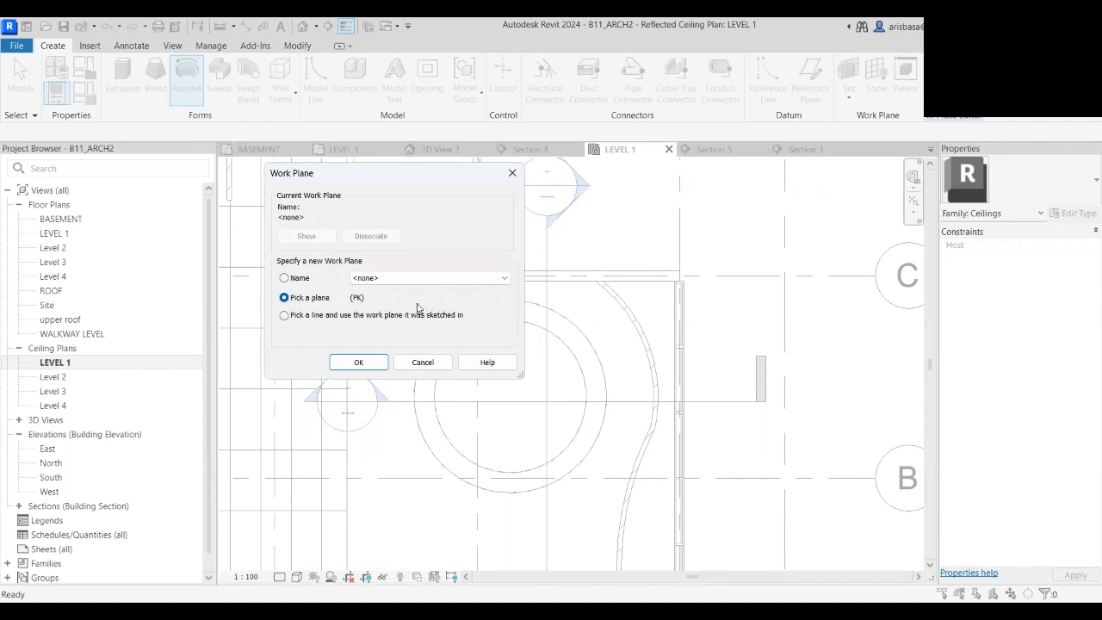
click(511, 175)
scroll(607, 310, down, 4)
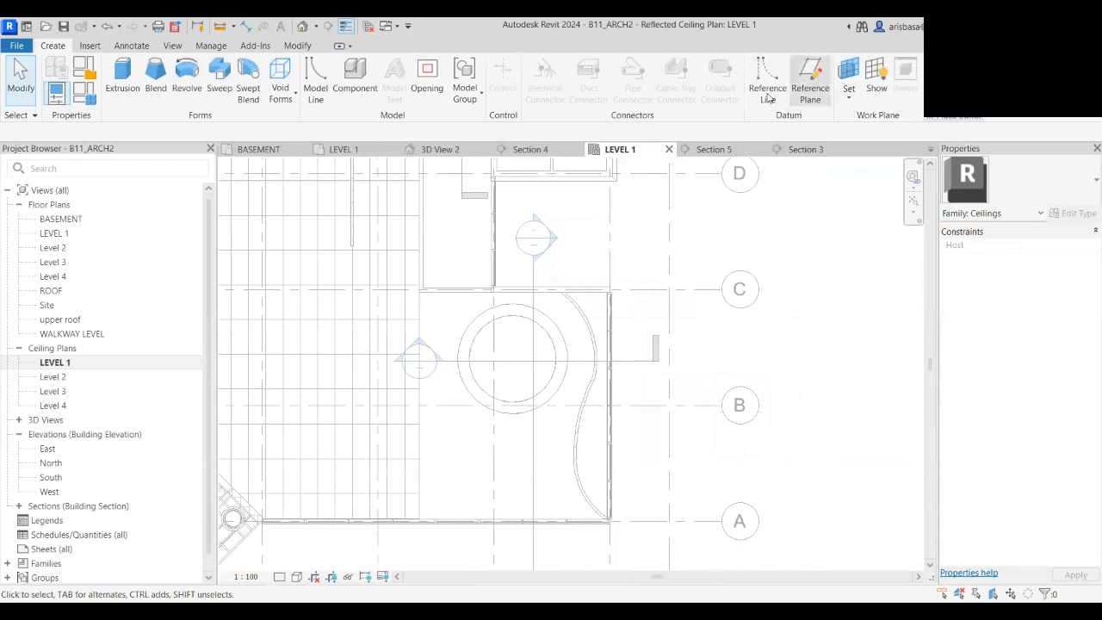
- Draw a horizontal reference plane across the full diameter of the outer ceiling circle, through its centre
click(805, 91)
scroll(451, 369, up, 2)
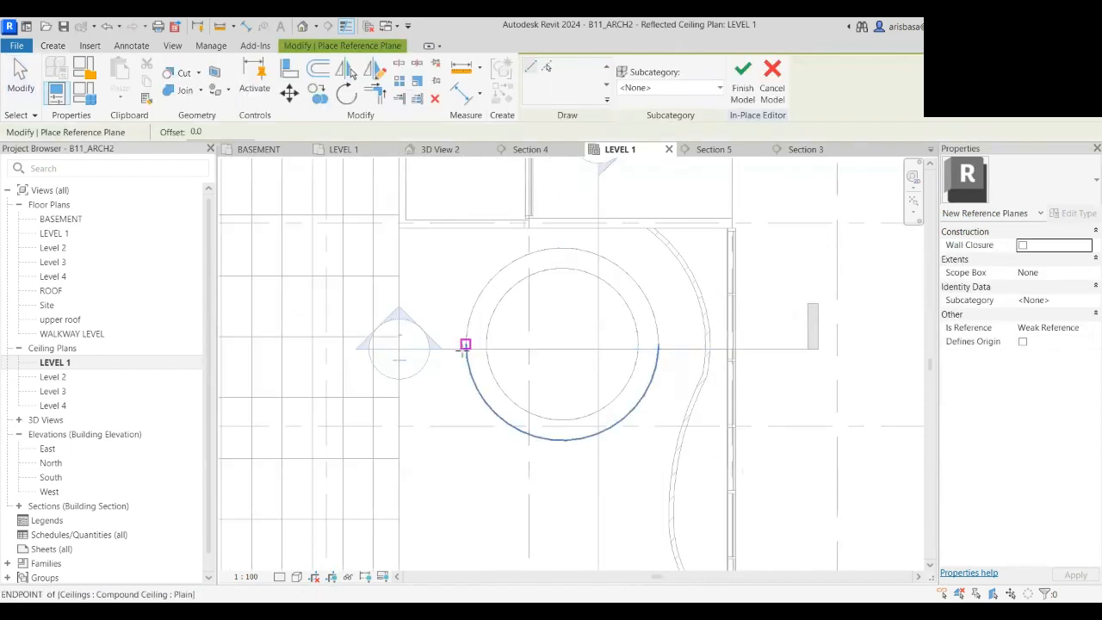
click(465, 346)
scroll(586, 342, up, 2)
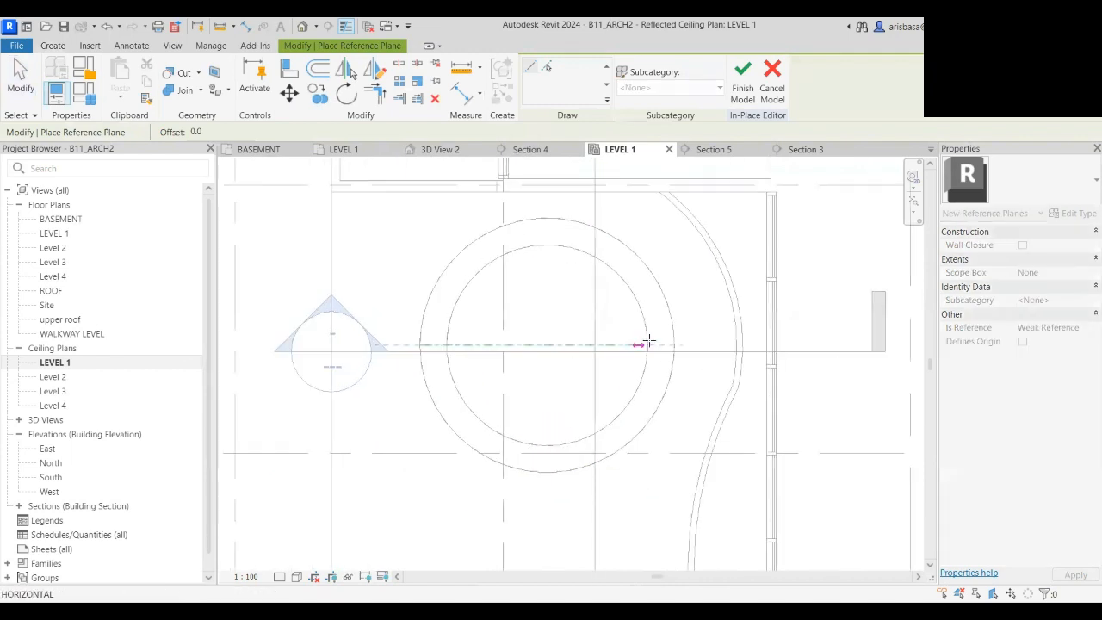
click(674, 344)
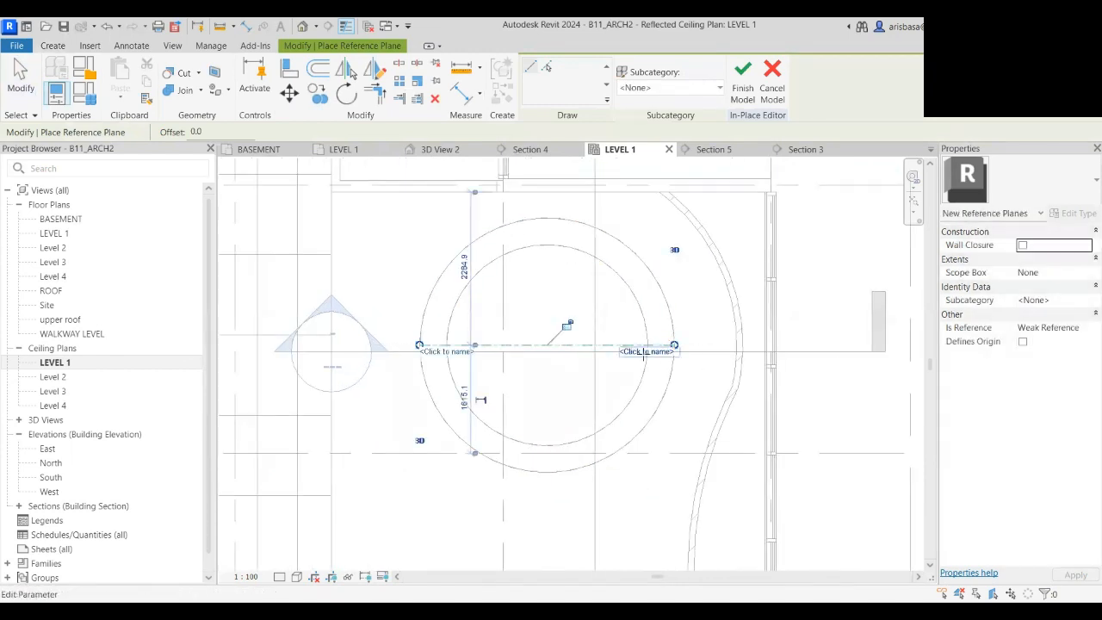
- Name the new reference plane "curved ceiling" and finish placing reference planes
click(644, 352)
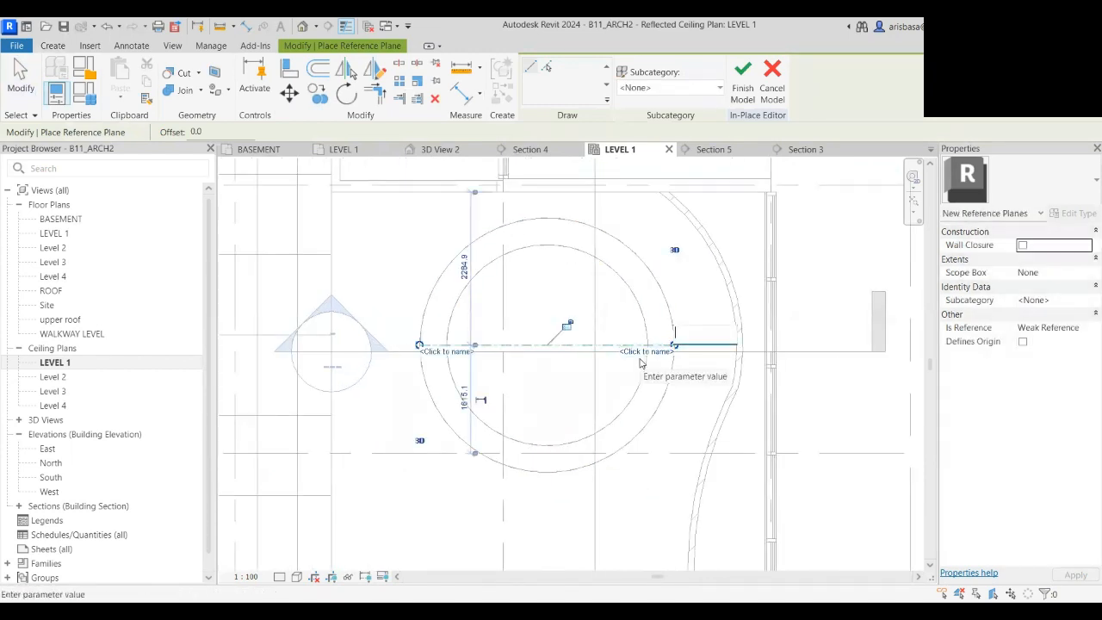
text(c)
key(BackSpace)
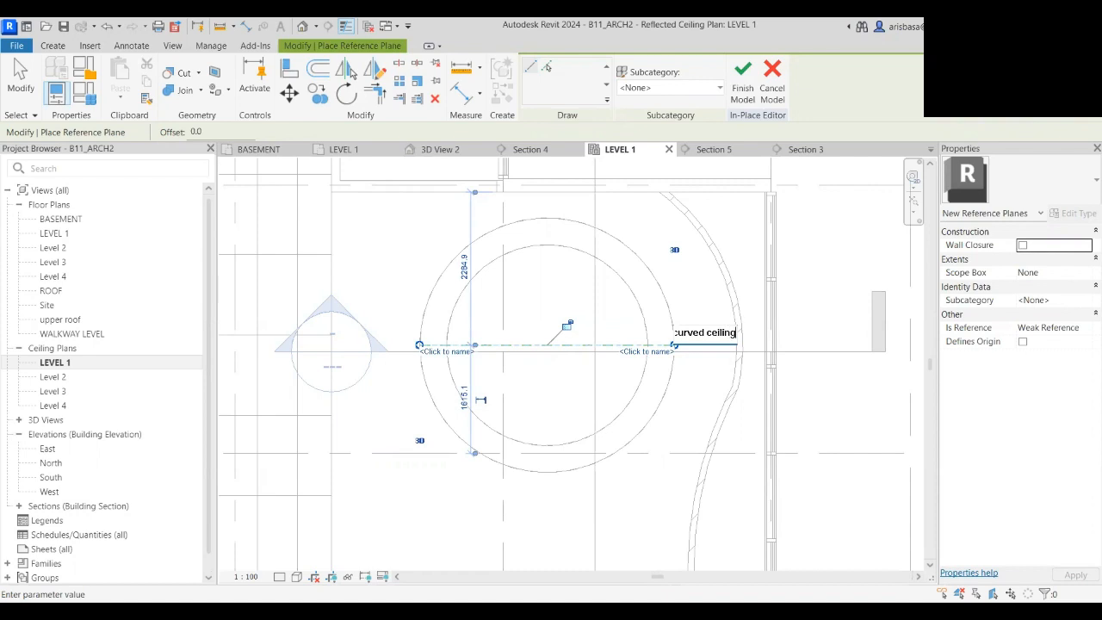
click(820, 301)
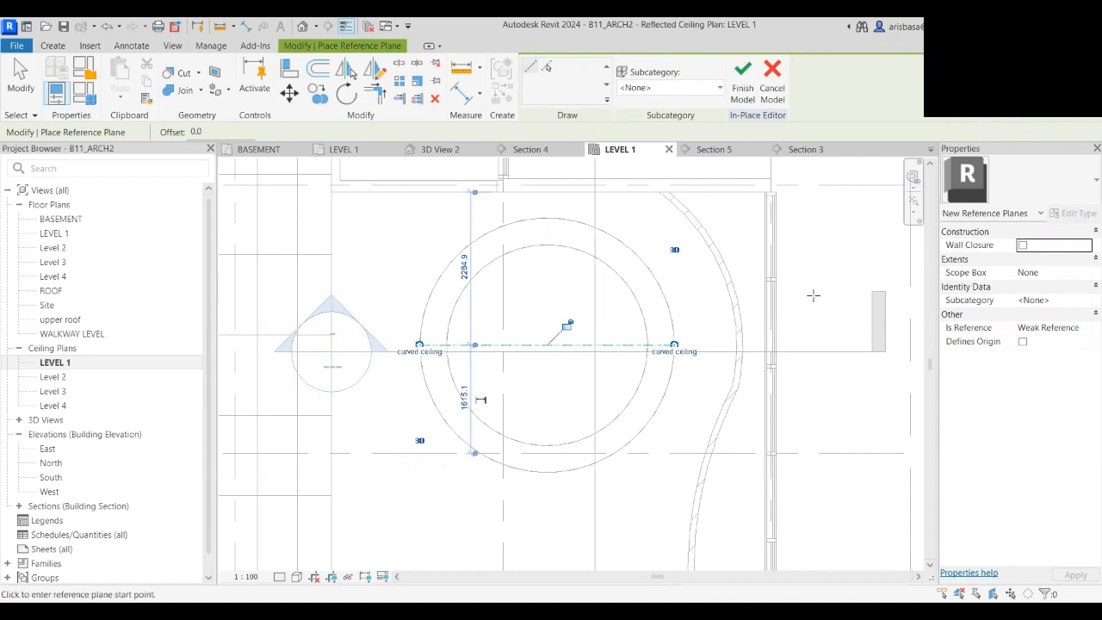
scroll(791, 312, down, 1)
key(Escape)
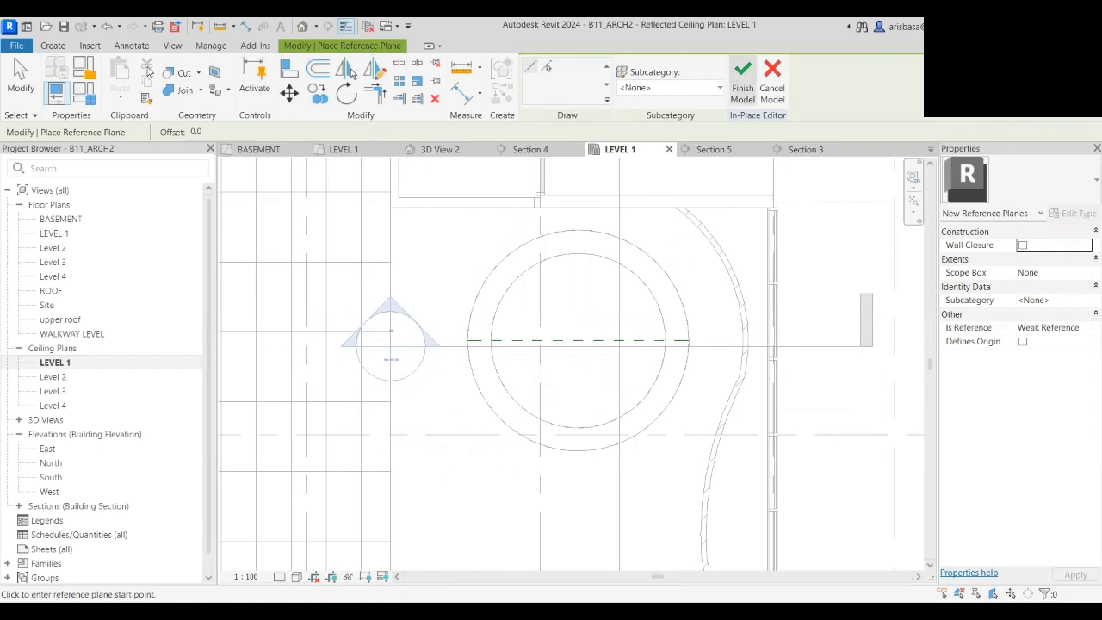
- Start a Revolve form on the reference plane "curved ceiling" and open Section 5 for sketching its profile
click(52, 47)
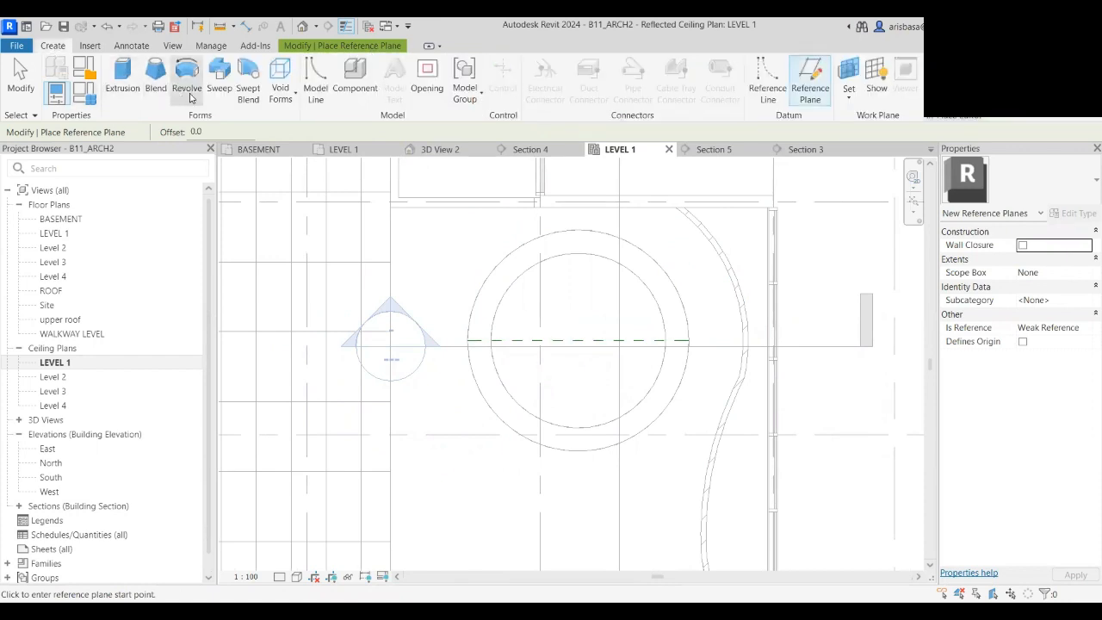
click(186, 94)
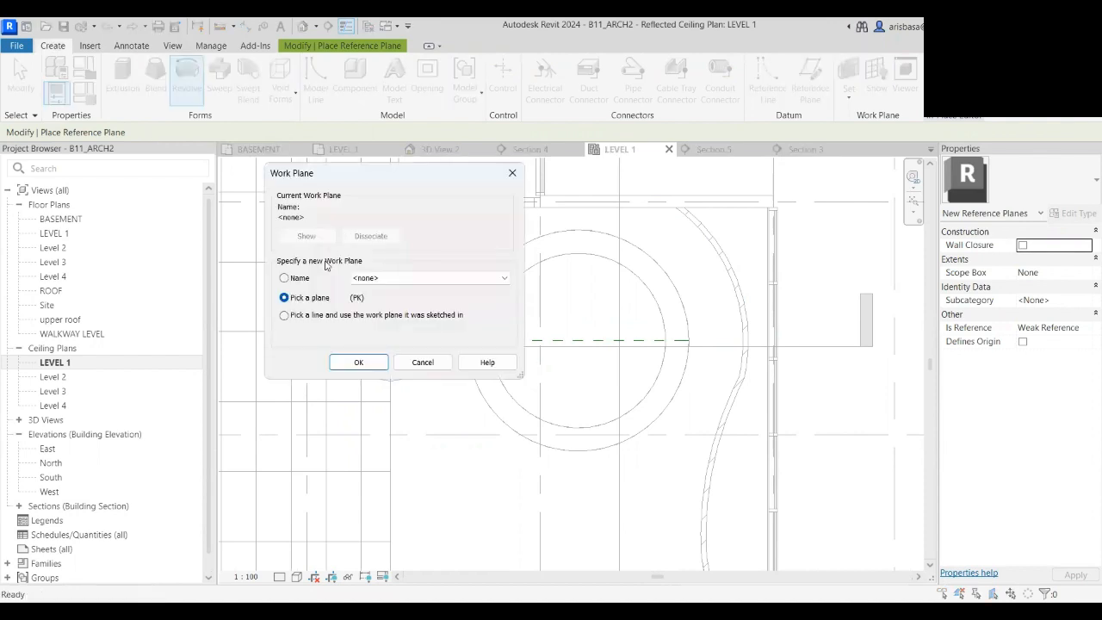
click(285, 278)
click(482, 277)
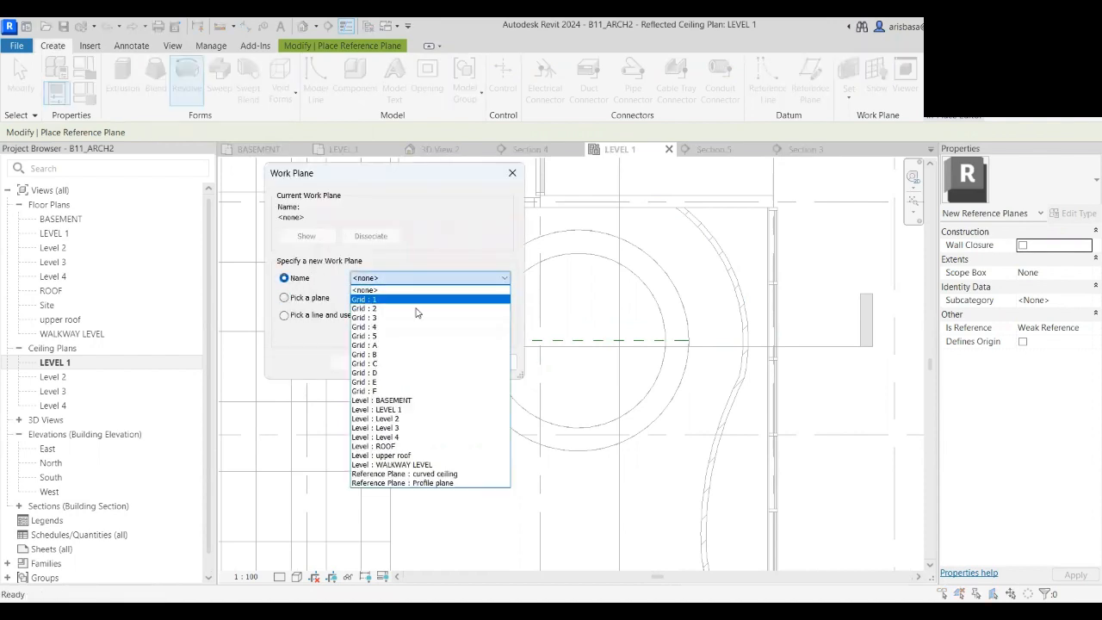
click(459, 474)
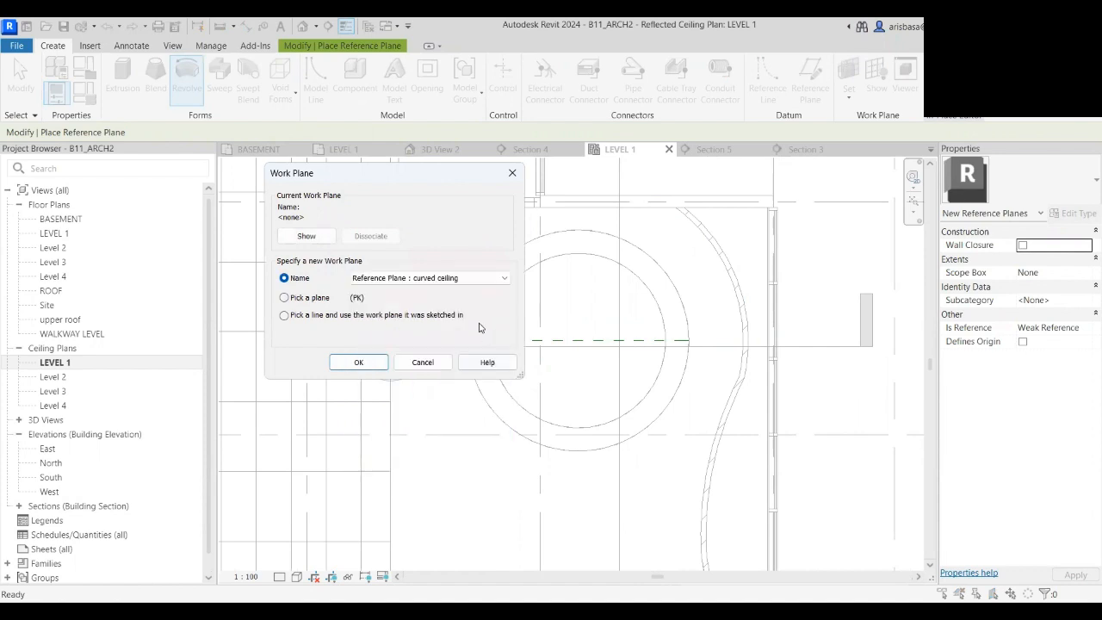
click(355, 363)
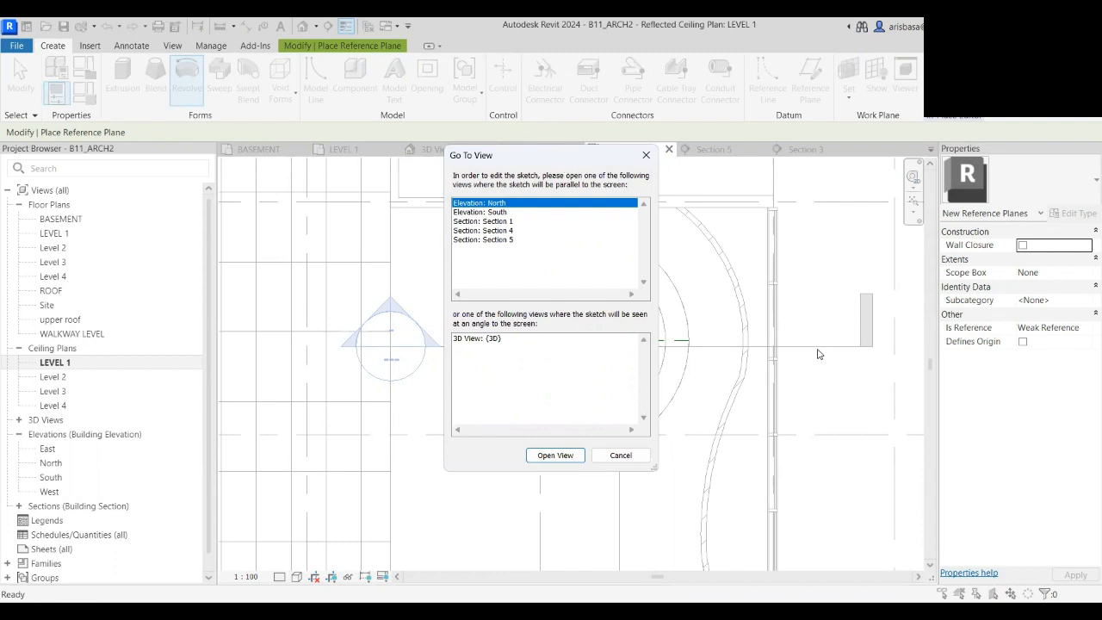
click(485, 240)
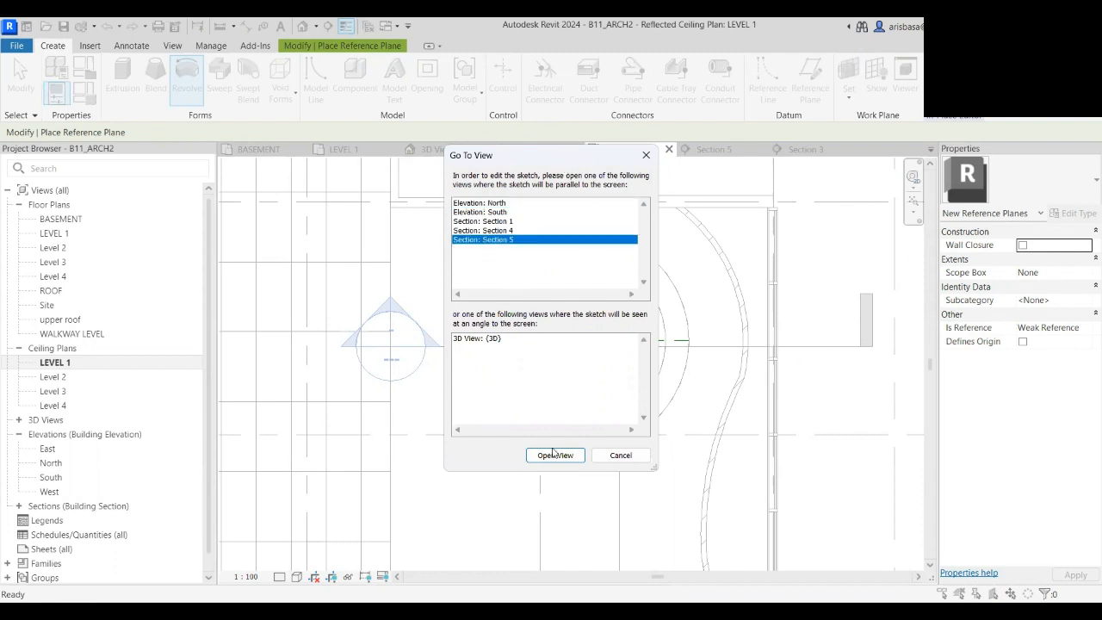
click(556, 455)
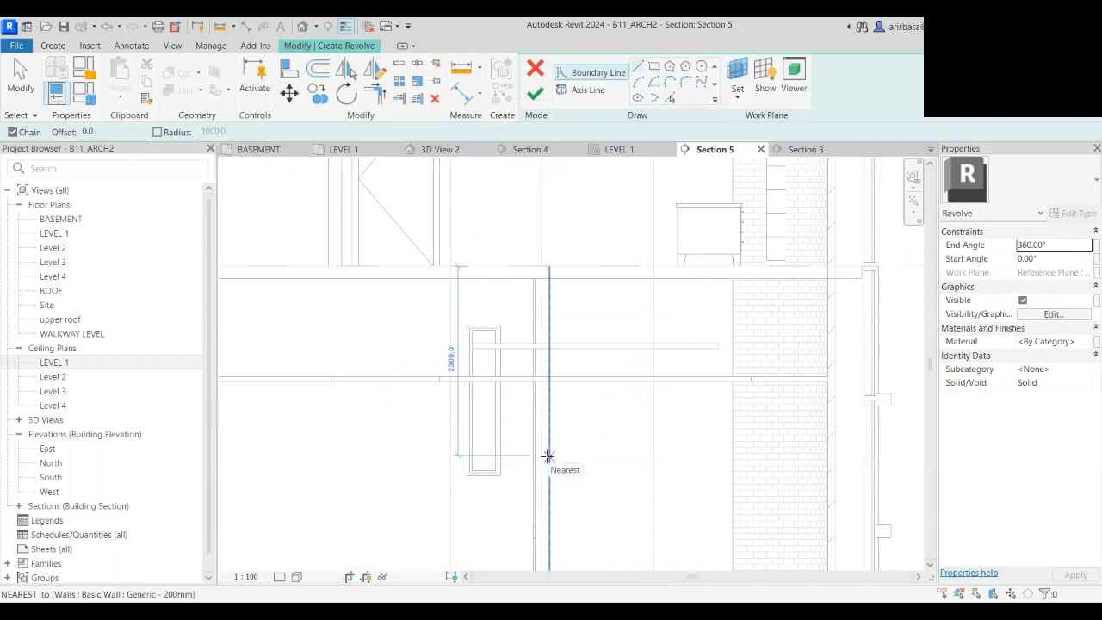
- Sketch a closed four-line boundary sloping about 566 mm at 45° from the raised ceiling's edge to the lower ceiling's opening edge
scroll(461, 386, up, 5)
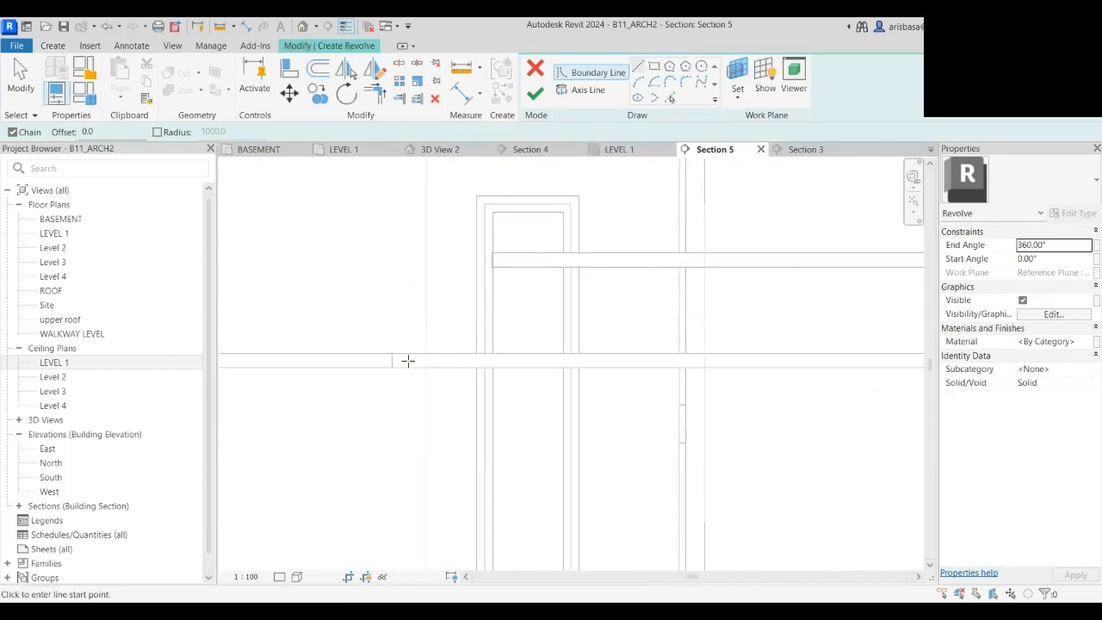
scroll(409, 353, up, 4)
middle_drag(408, 376, 371, 417)
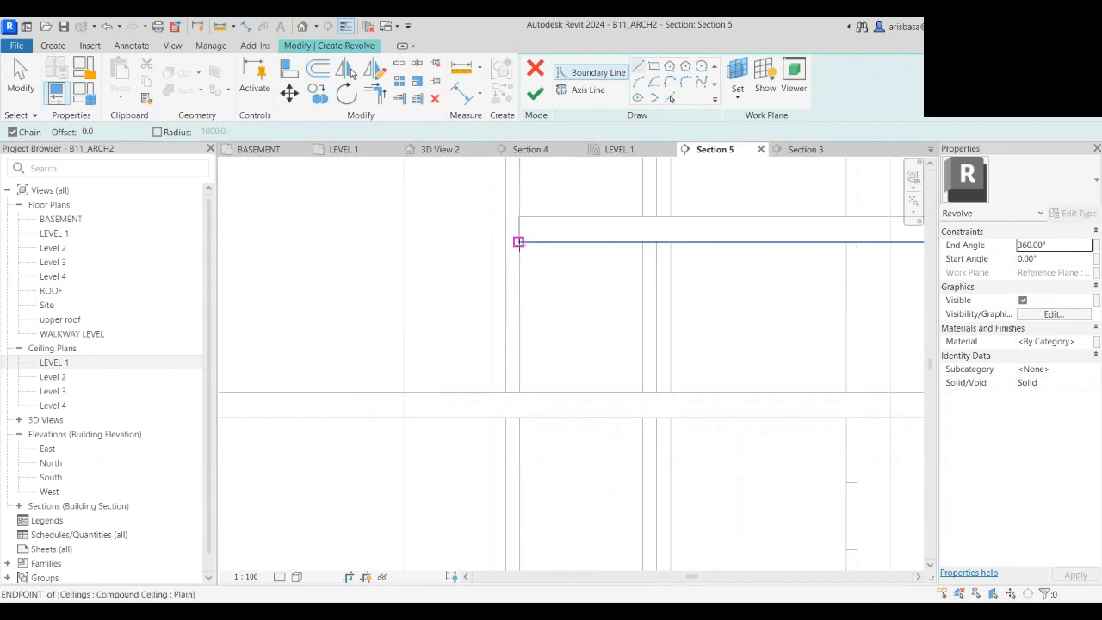
click(518, 241)
click(344, 419)
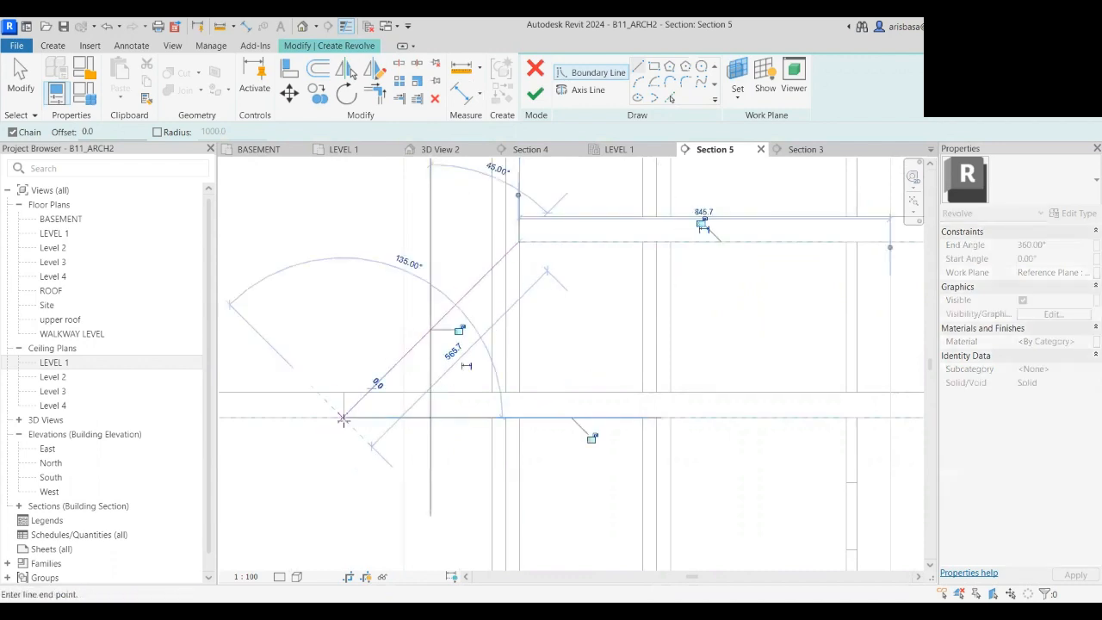
click(344, 394)
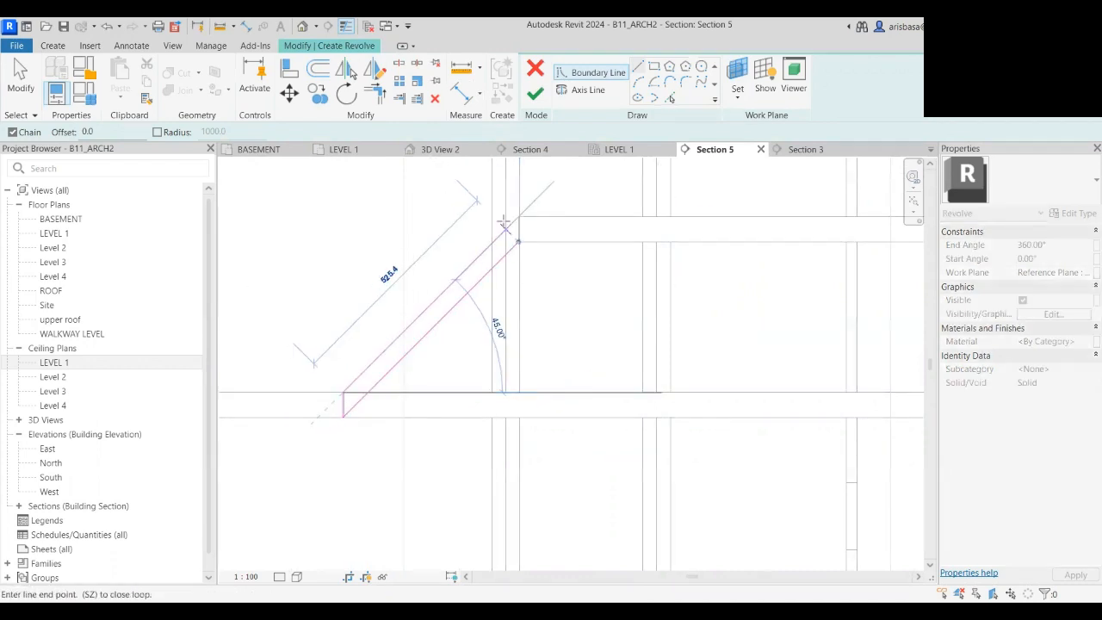
scroll(517, 216, up, 4)
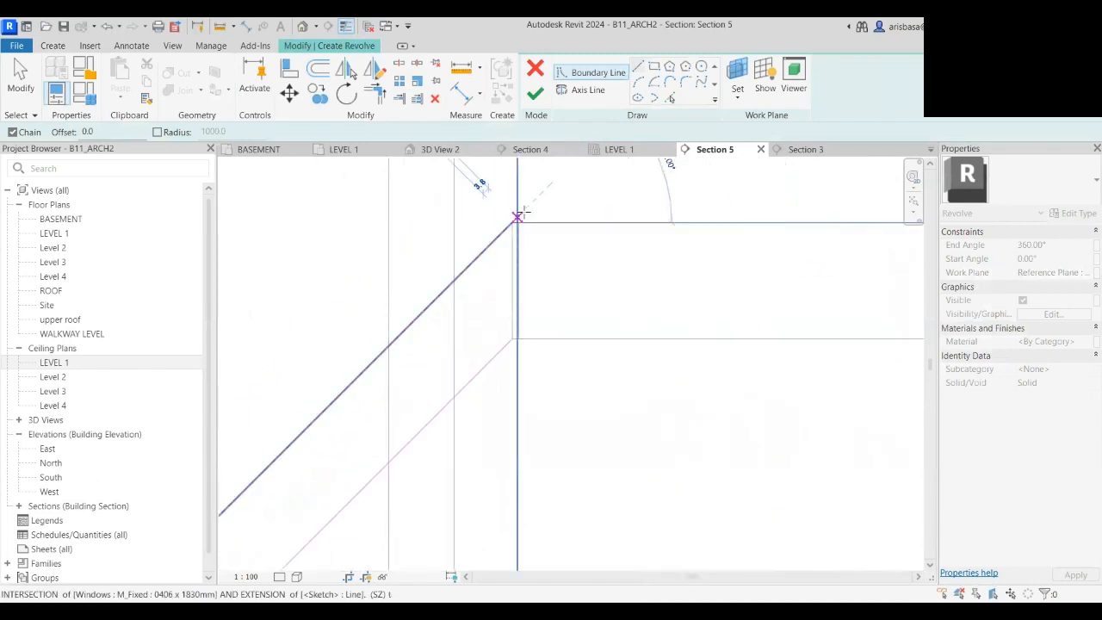
click(512, 222)
click(513, 338)
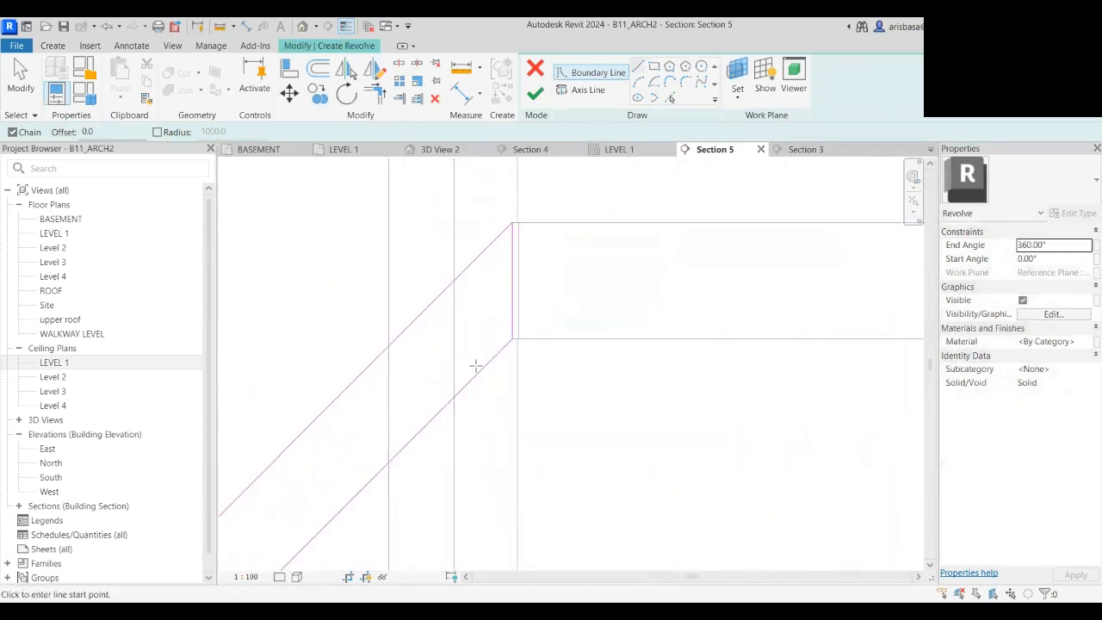
- Inspect the profile's lower corner and pull the lower sloped line's endpoint away from it
scroll(475, 367, down, 2)
middle_drag(520, 309, 632, 91)
middle_drag(416, 351, 695, 168)
middle_drag(479, 328, 542, 290)
scroll(523, 318, up, 6)
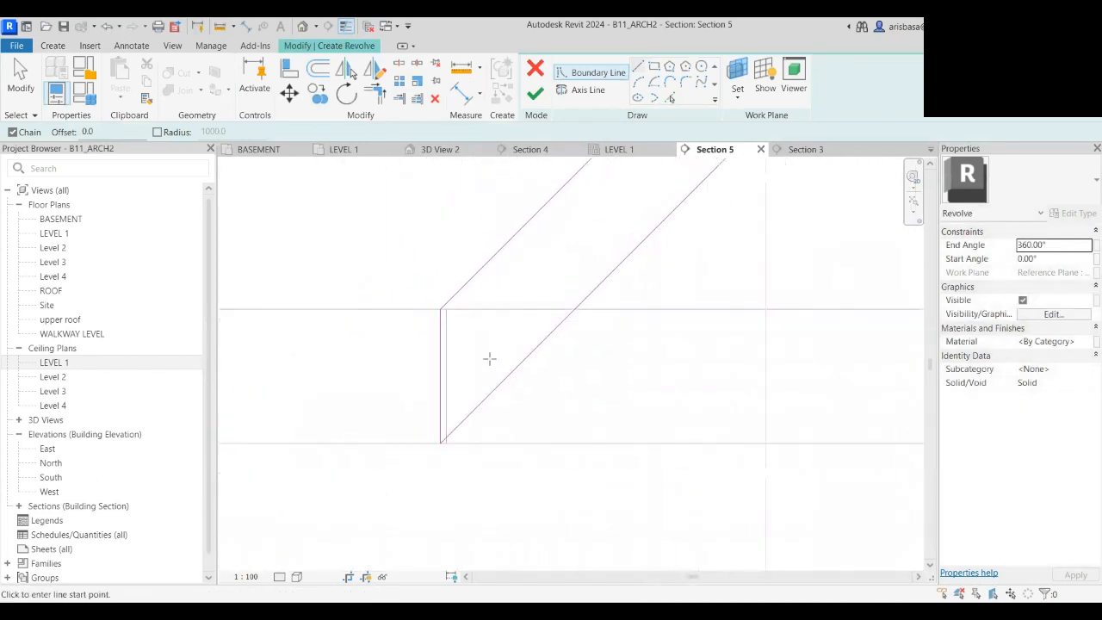
middle_drag(483, 387, 497, 381)
key(Escape)
key(Escape)
scroll(450, 376, up, 2)
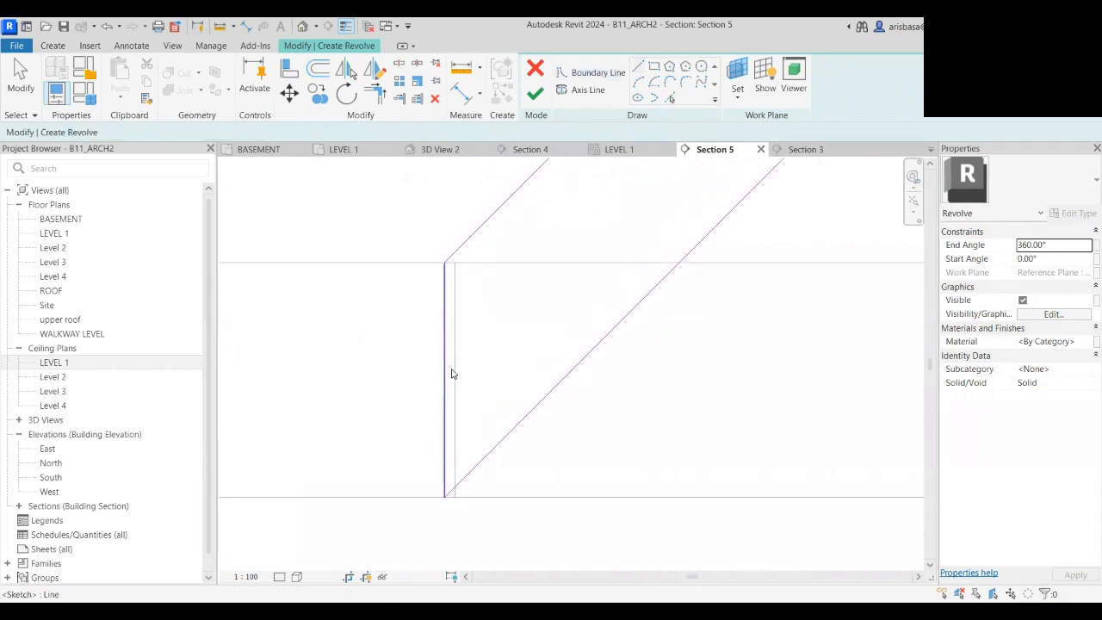
click(464, 479)
mouse_move(445, 499)
mouse_down()
mouse_move(470, 501)
mouse_move(482, 475)
mouse_up()
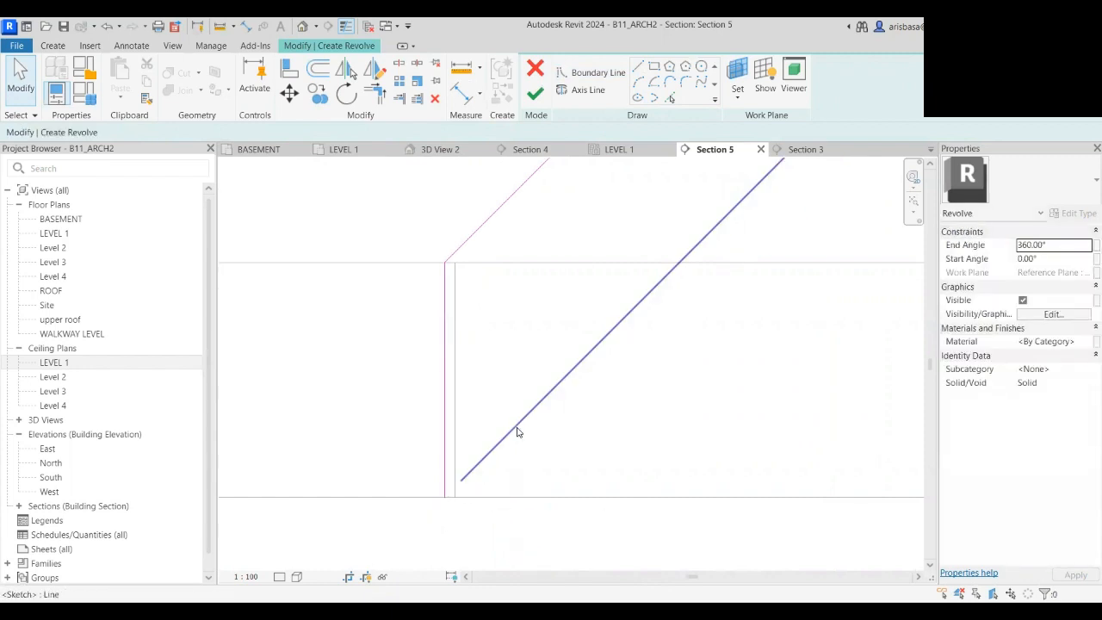
- Delete both sloped lines and the short vertical line at the lower ceiling's opening from the profile sketch
click(514, 424)
key(Delete)
click(443, 378)
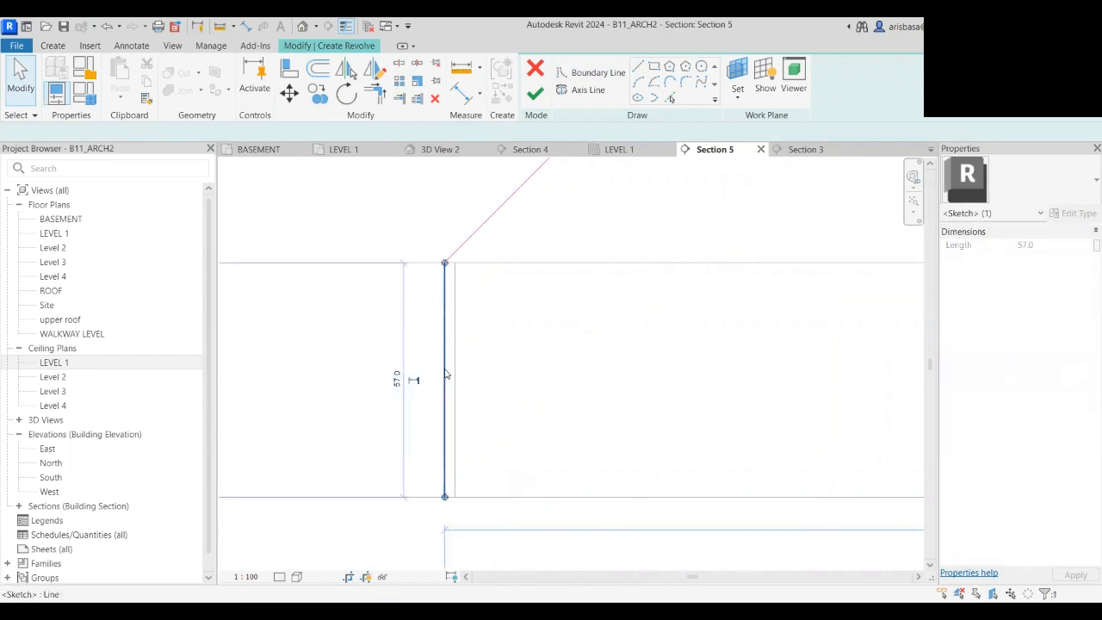
key(Delete)
click(491, 222)
key(Delete)
scroll(597, 302, down, 2)
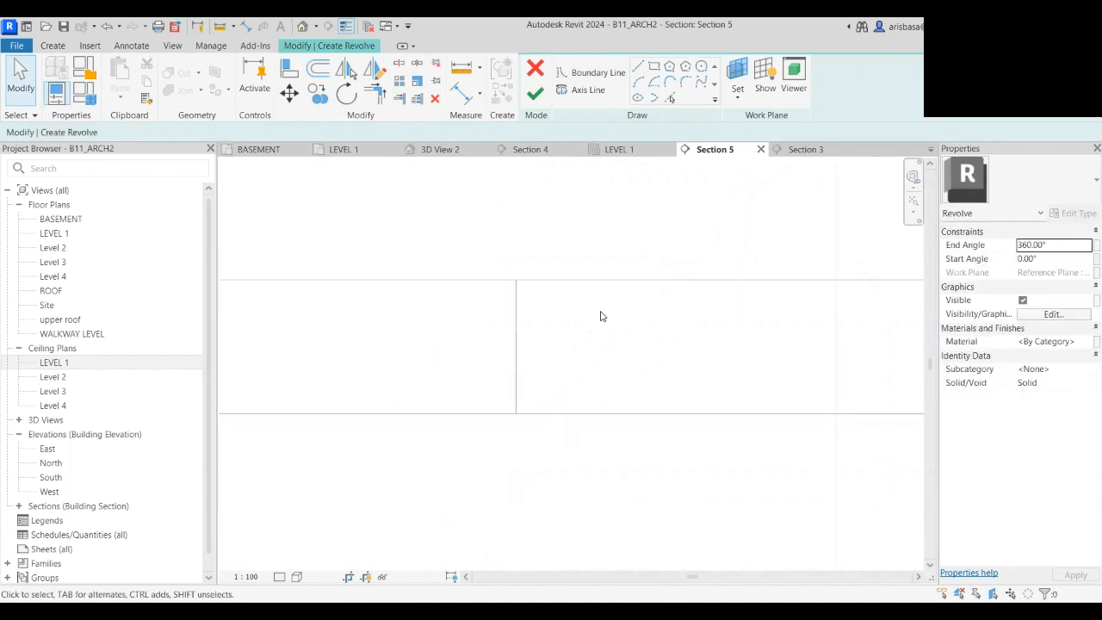
middle_drag(556, 335, 416, 549)
click(642, 70)
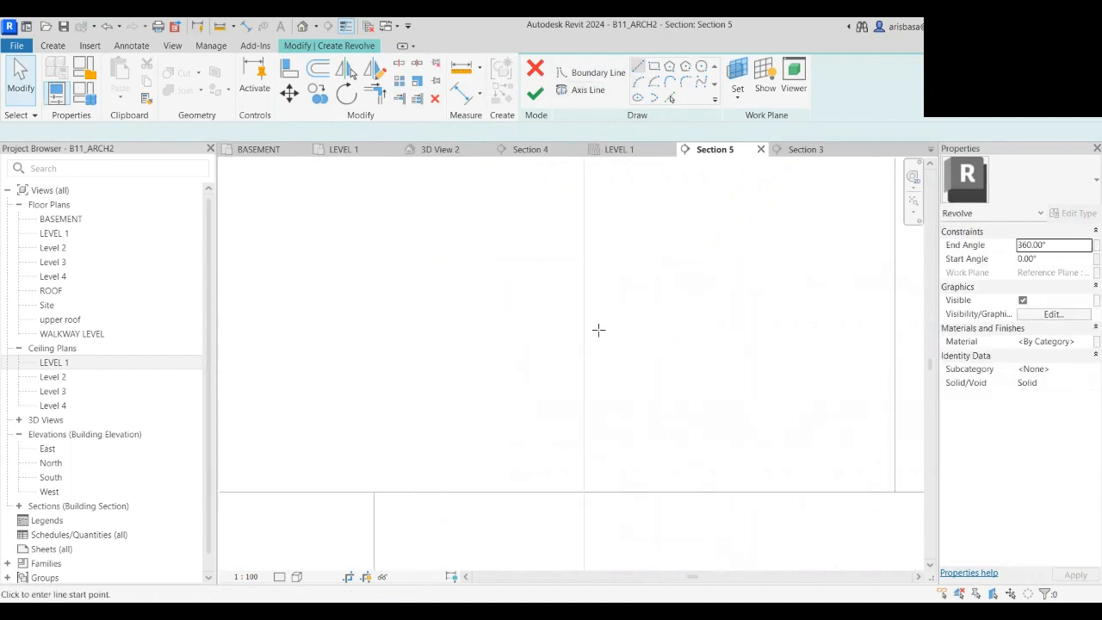
scroll(605, 349, down, 2)
middle_drag(610, 349, 445, 502)
middle_drag(585, 261, 471, 388)
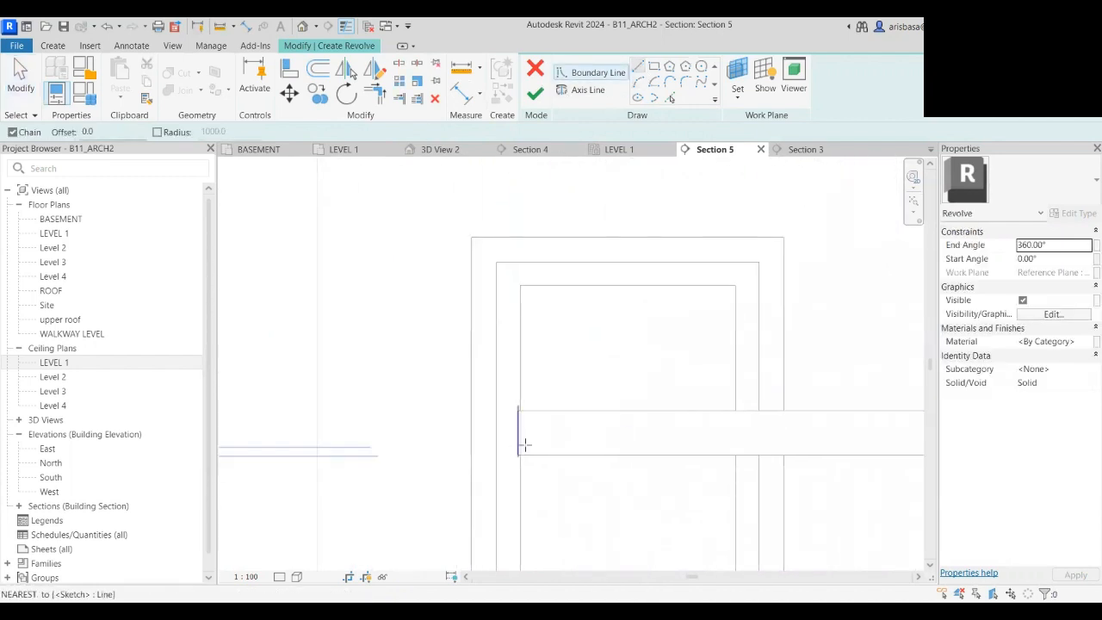
scroll(522, 443, up, 2)
scroll(507, 472, up, 2)
scroll(506, 472, up, 1)
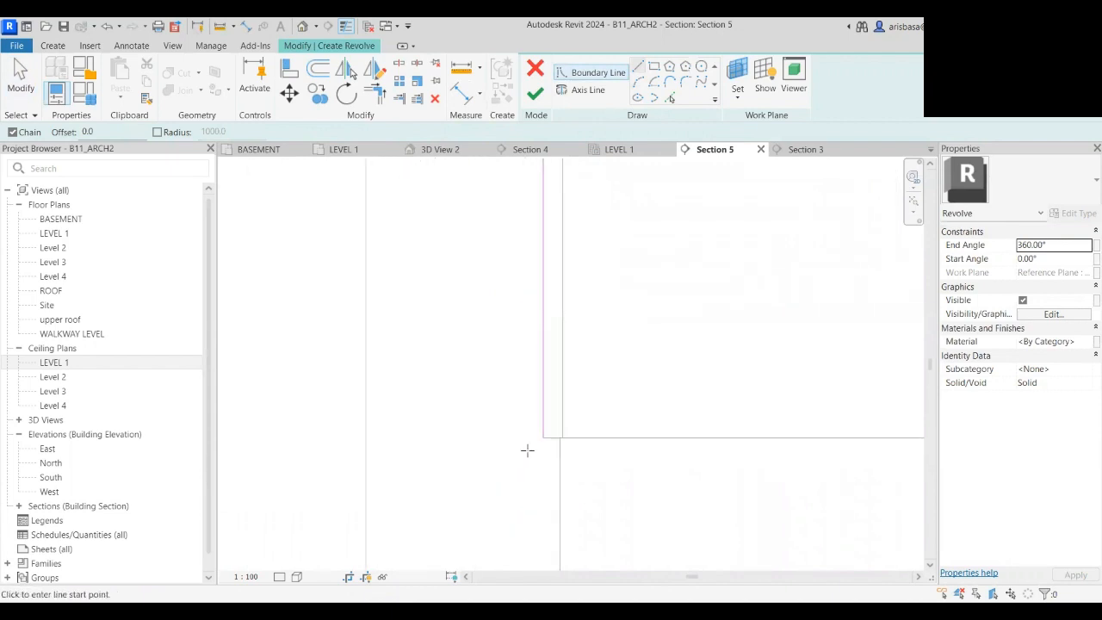
click(541, 436)
scroll(505, 463, down, 1)
scroll(474, 459, down, 3)
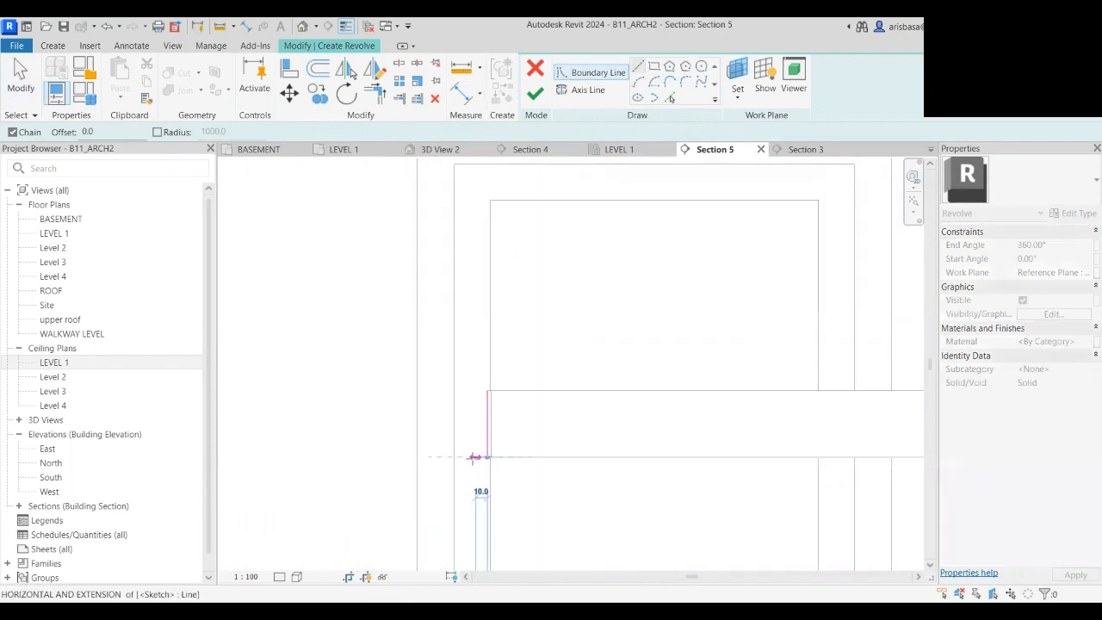
middle_drag(474, 460, 562, 160)
scroll(393, 423, down, 2)
middle_drag(345, 500, 666, 330)
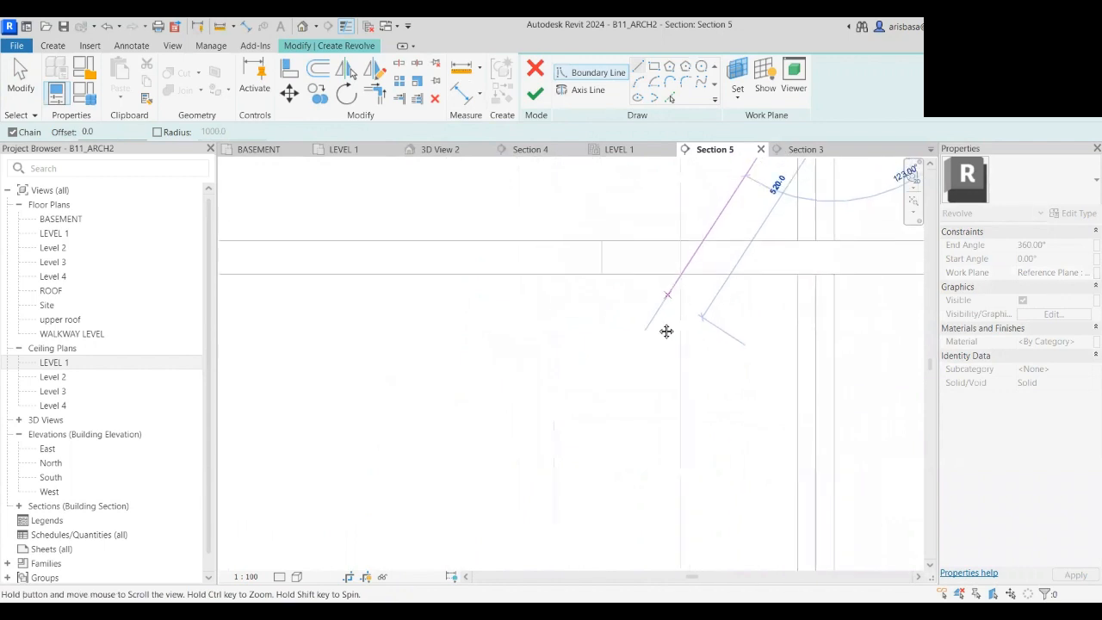
scroll(591, 279, up, 4)
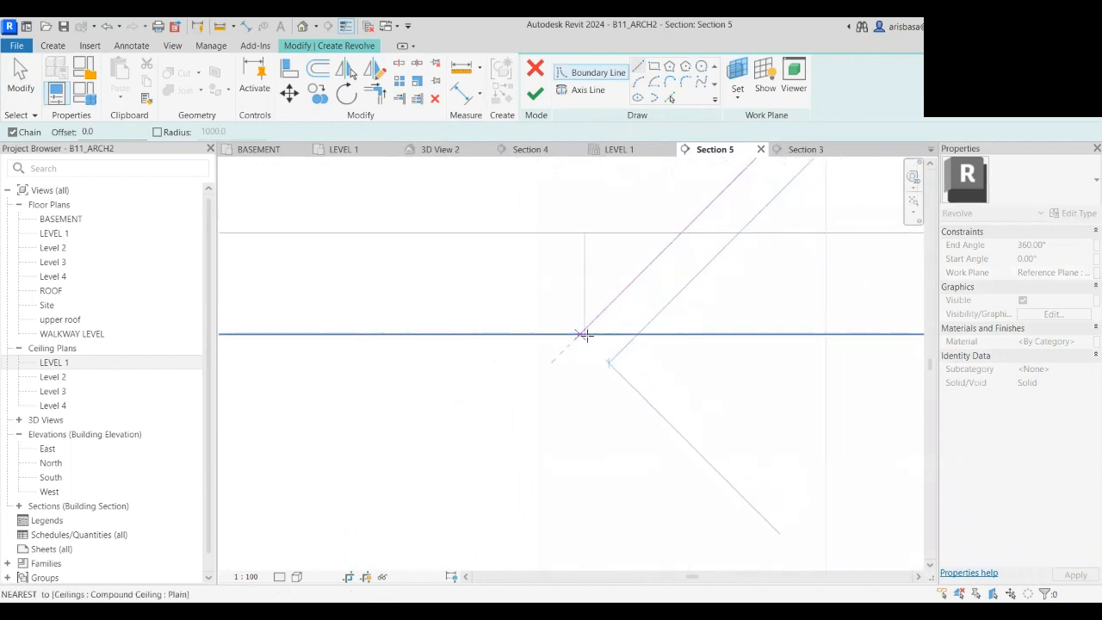
scroll(587, 336, up, 2)
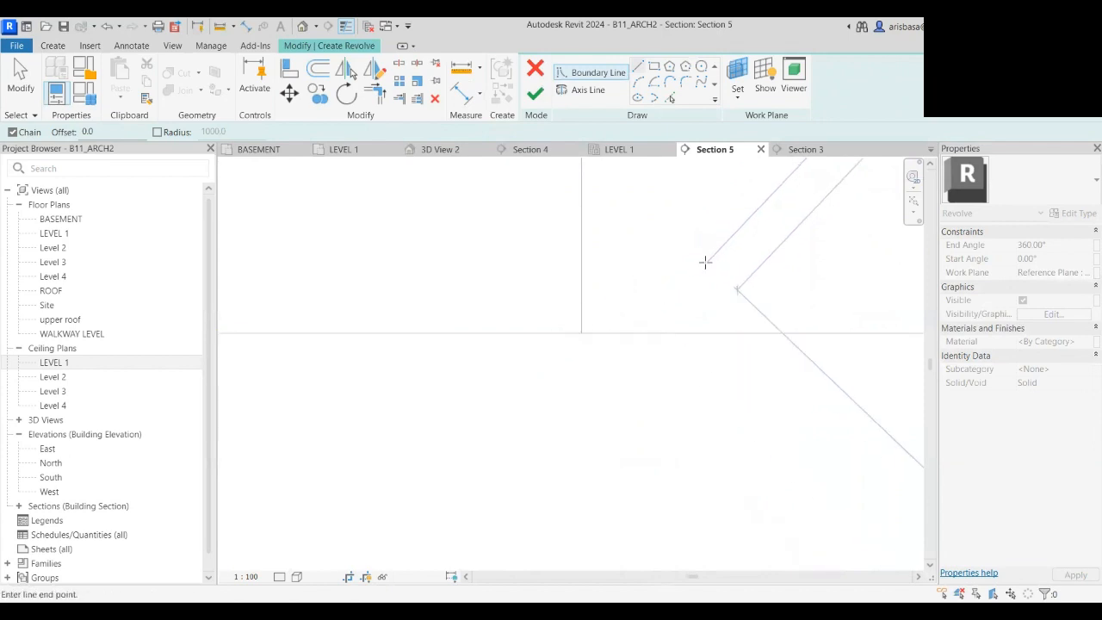
scroll(707, 262, down, 3)
middle_drag(675, 271, 554, 473)
key(Escape)
- Delete the remaining vertical profile line at the raised ceiling's edge
scroll(636, 366, down, 2)
middle_drag(667, 345, 456, 497)
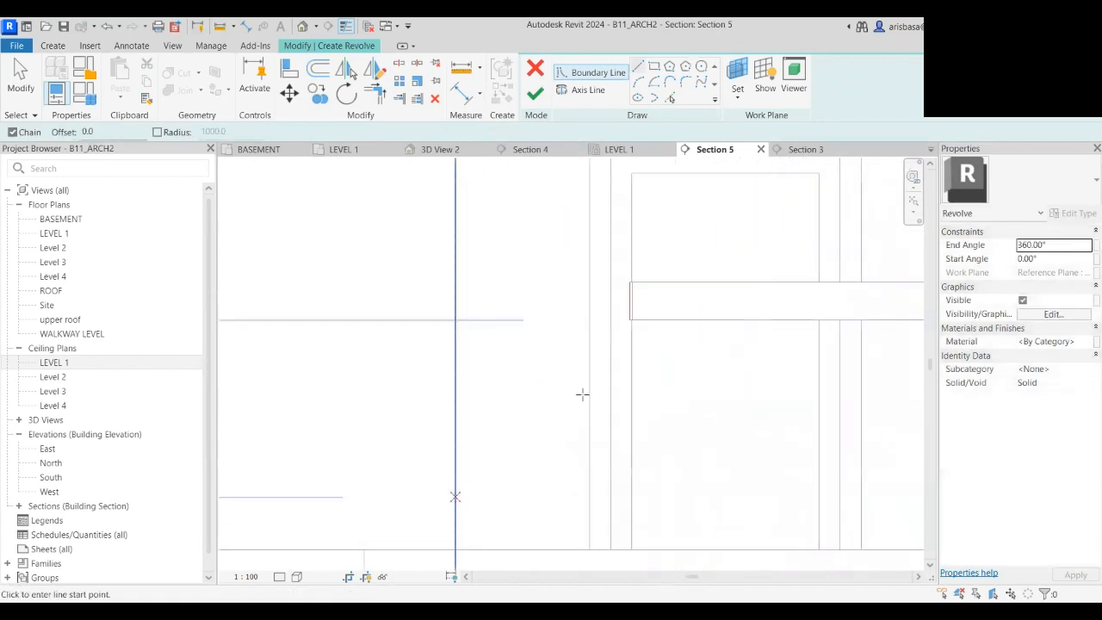
scroll(593, 347, up, 4)
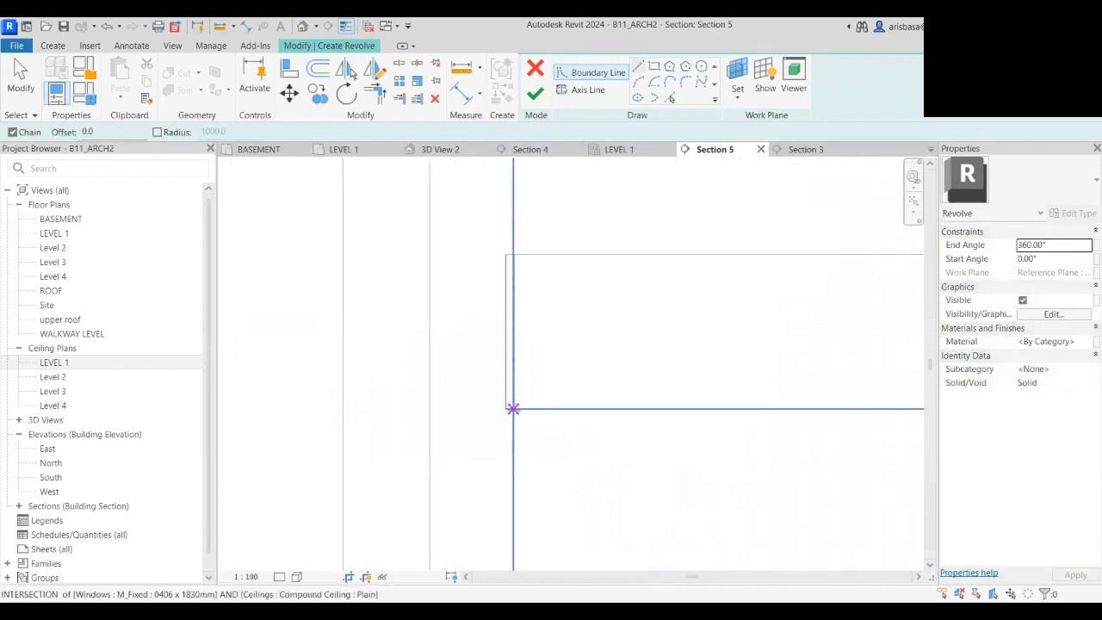
scroll(514, 408, up, 2)
key(Escape)
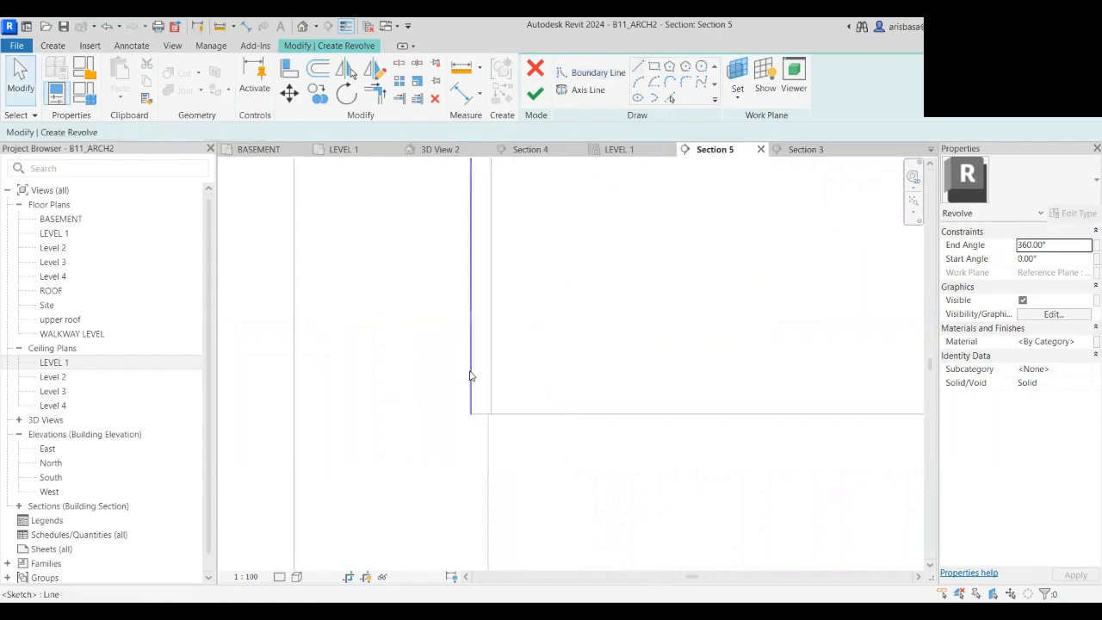
click(473, 374)
click(494, 376)
- With the boundary Line tool active, examine the doubled vertical edges at both ends of the raised circular ceiling
scroll(495, 377, down, 1)
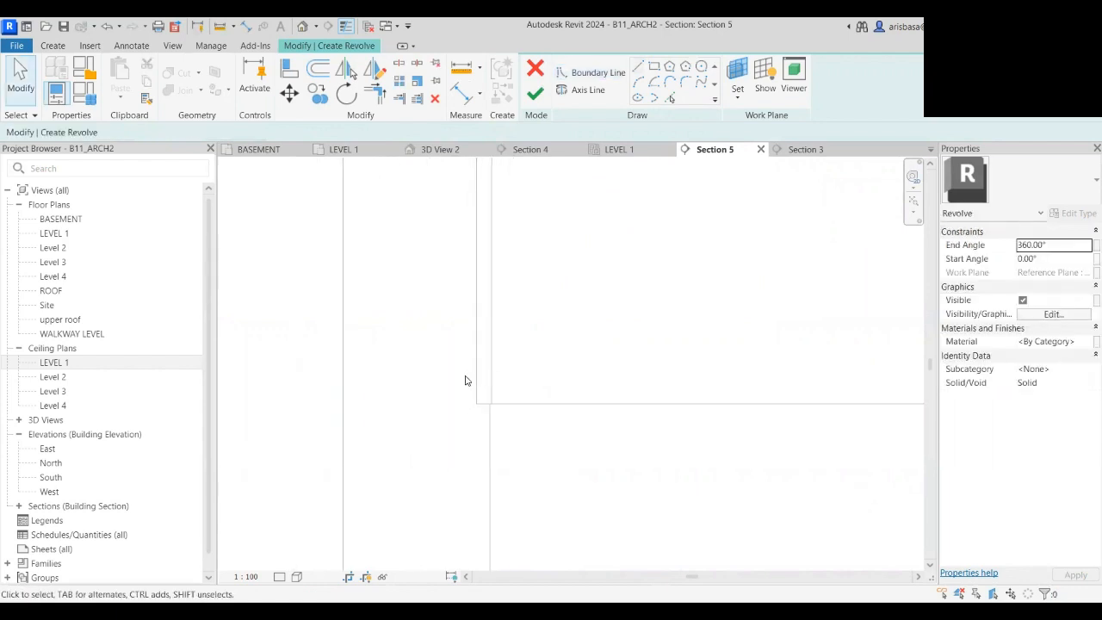
scroll(502, 377, down, 3)
mouse_move(518, 393)
middle_down()
mouse_move(524, 478)
mouse_move(542, 388)
middle_up()
scroll(530, 385, up, 2)
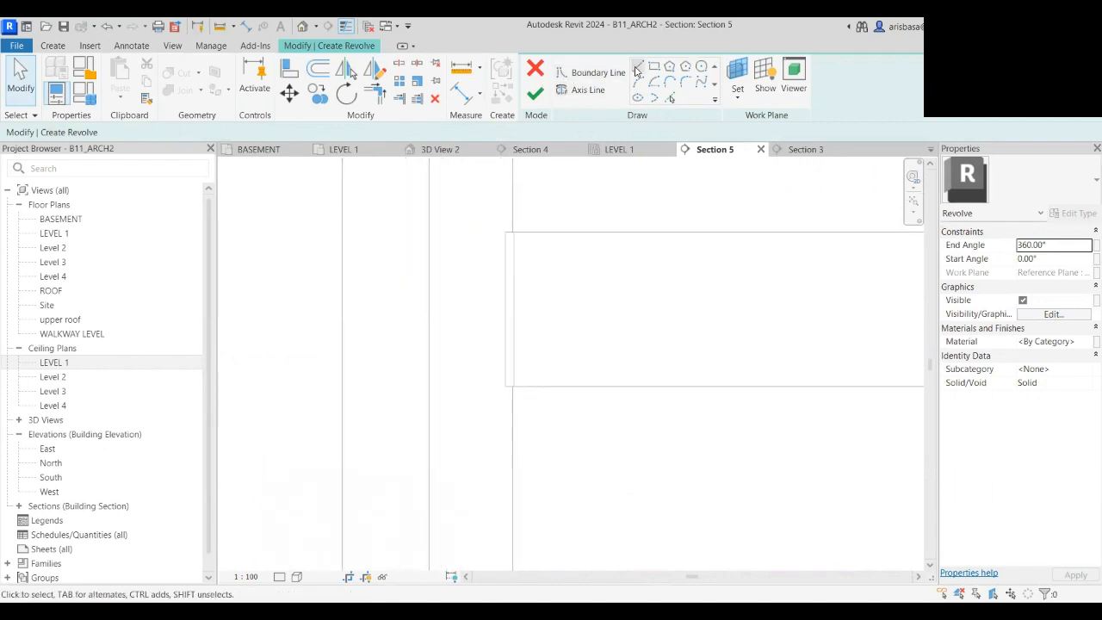
click(638, 66)
scroll(499, 406, up, 3)
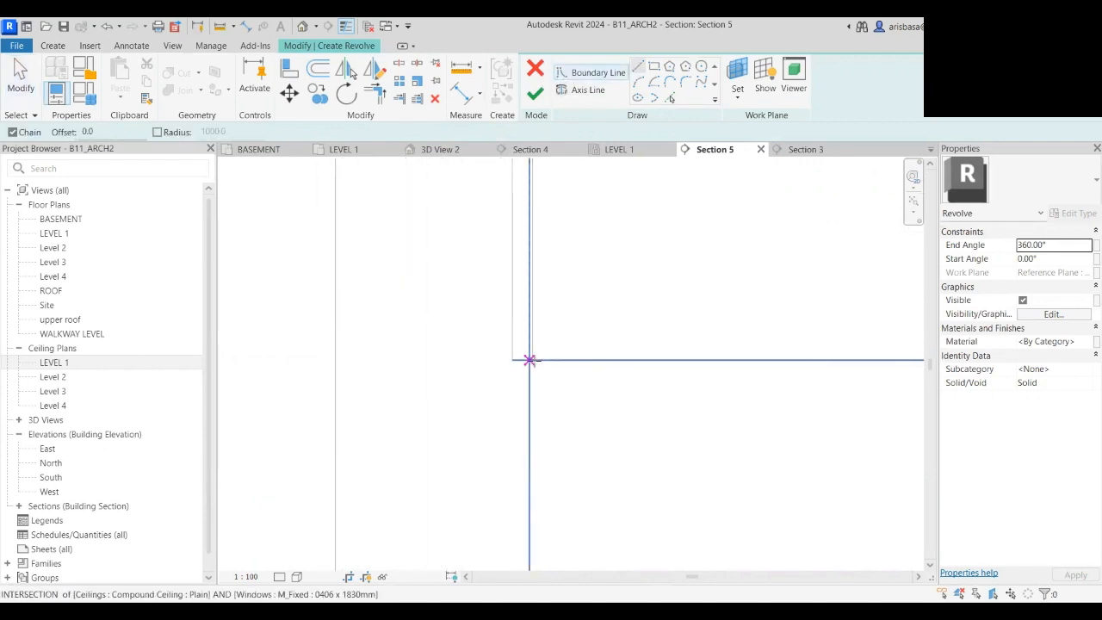
scroll(530, 360, up, 2)
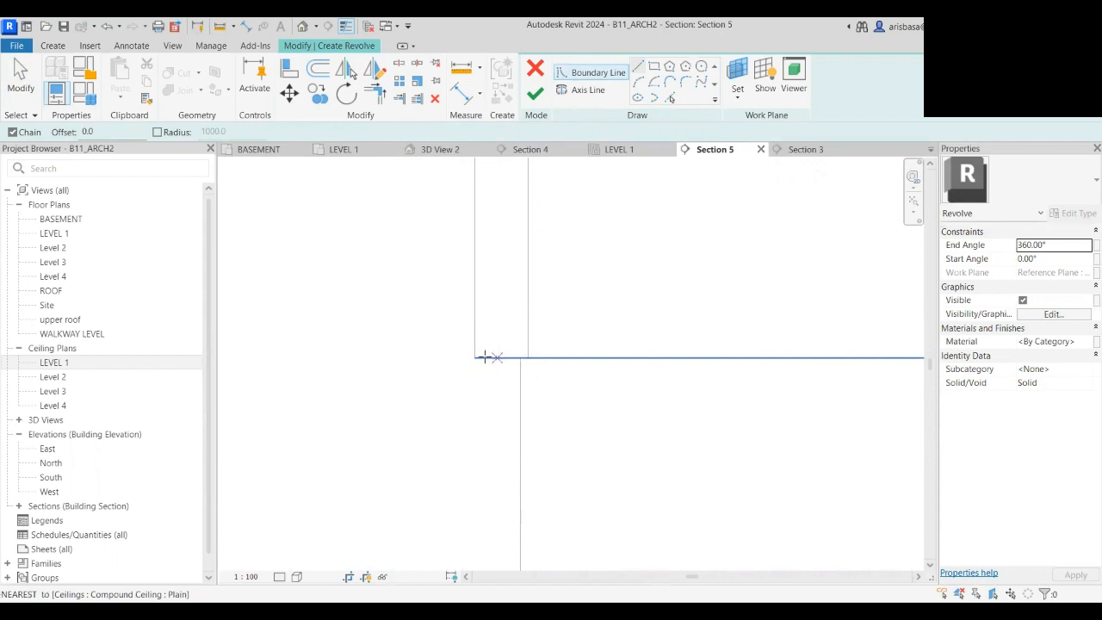
scroll(527, 347, down, 5)
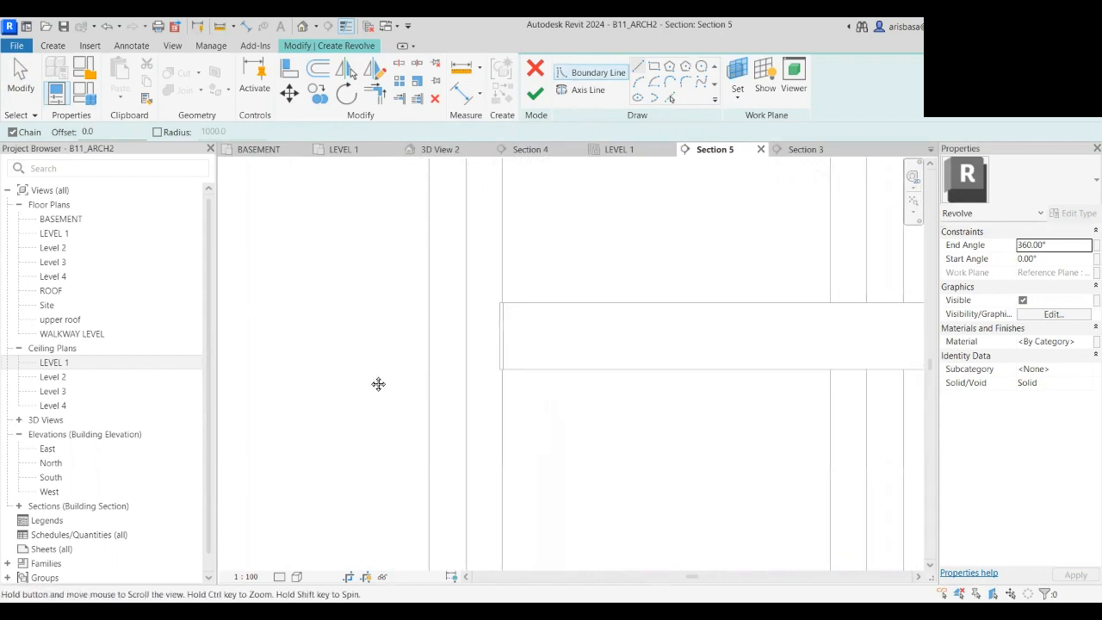
scroll(533, 375, down, 3)
middle_drag(532, 376, 268, 351)
middle_drag(570, 352, 284, 346)
middle_drag(539, 369, 414, 364)
scroll(725, 351, up, 4)
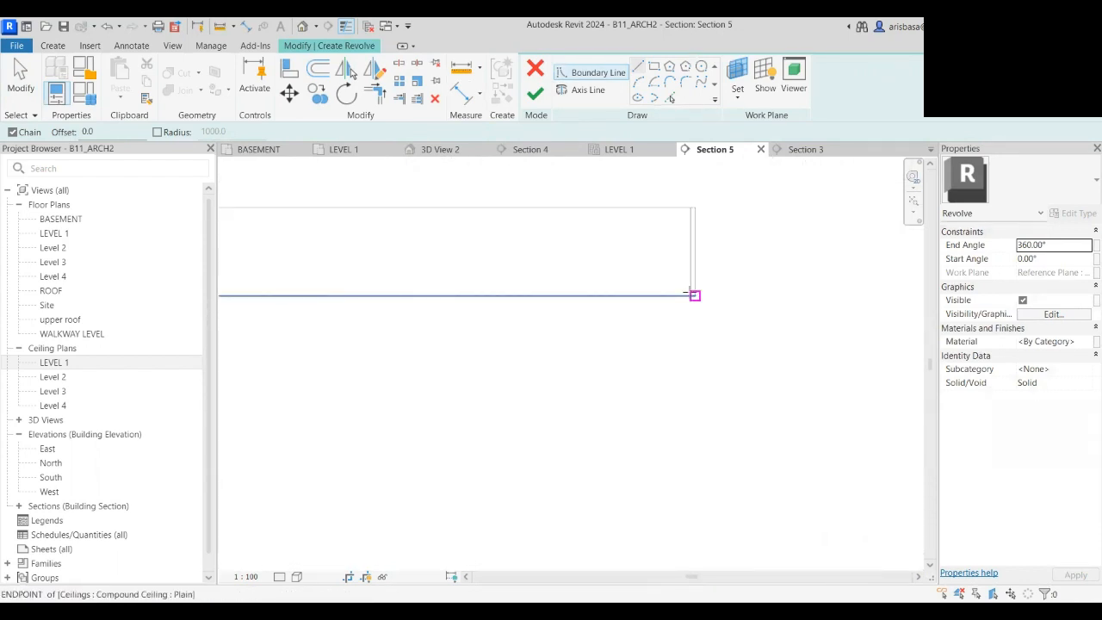
scroll(660, 316, down, 4)
middle_drag(635, 344, 1014, 330)
middle_drag(500, 333, 747, 327)
scroll(519, 286, up, 4)
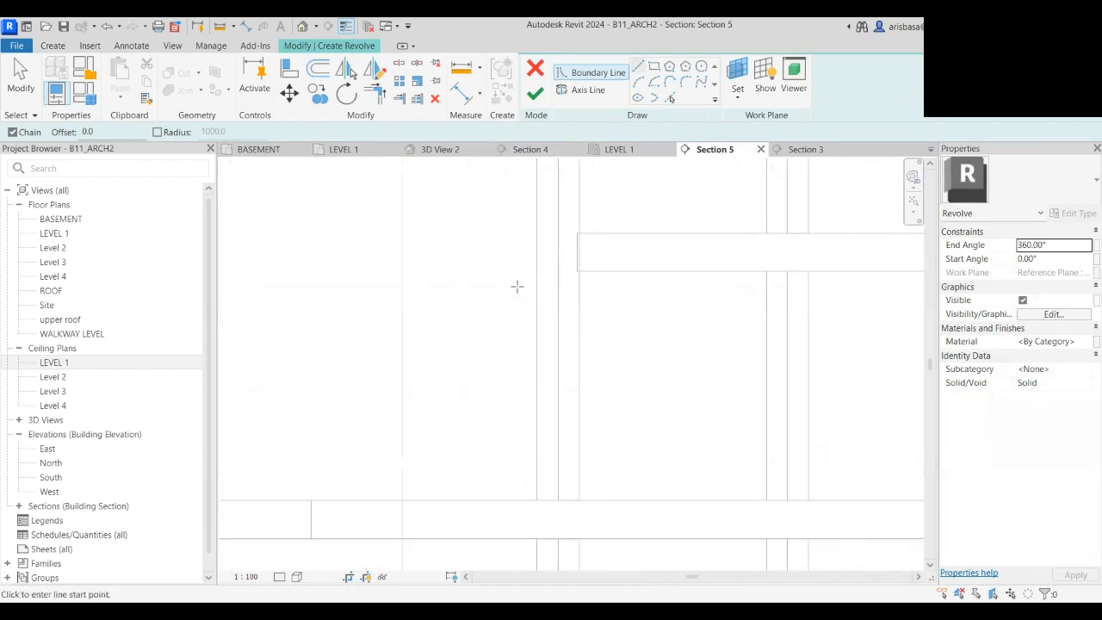
- Sketch the profile's lower sloped boundary line from the raised ceiling's bottom corner to the lower ceiling's bottom corner, plus the vertical edge at the lower opening
scroll(530, 290, up, 2)
click(600, 257)
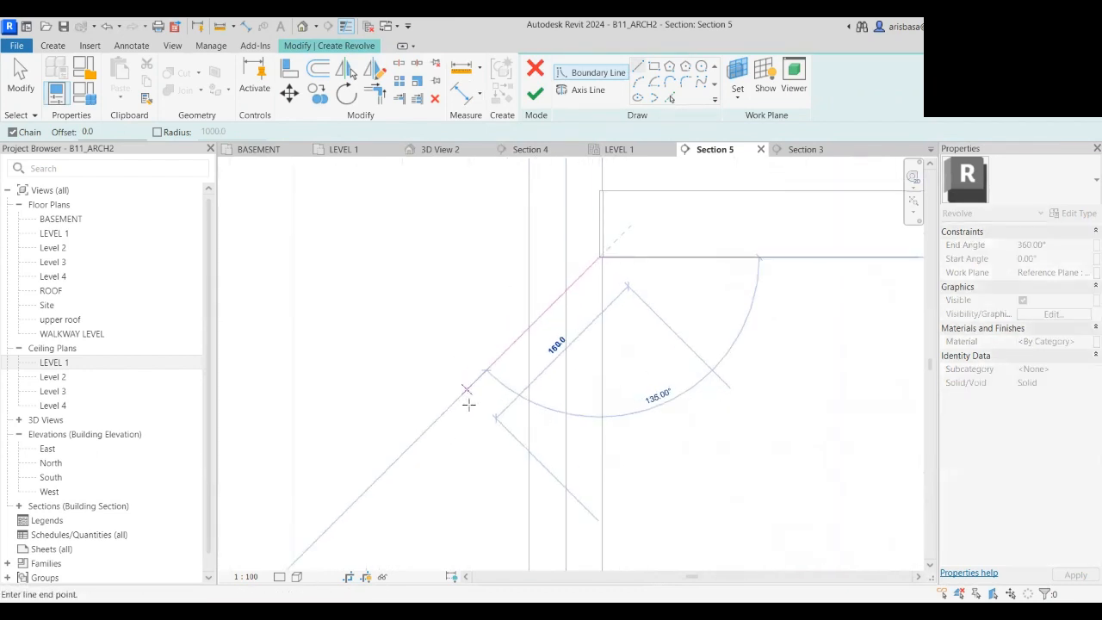
scroll(470, 405, down, 3)
middle_drag(371, 484, 540, 253)
scroll(539, 254, up, 1)
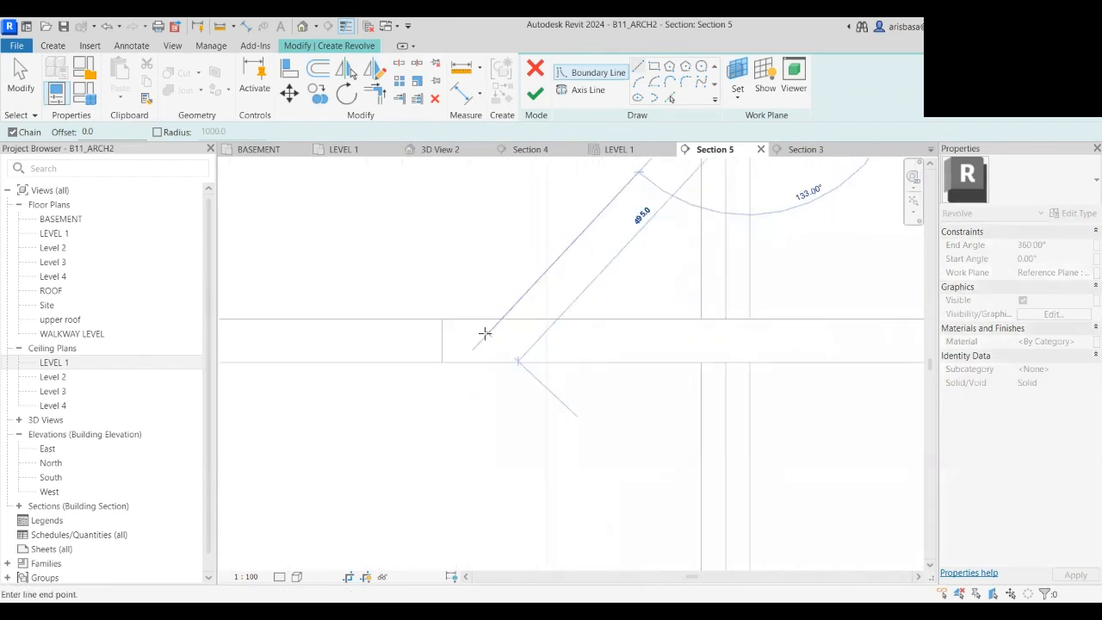
click(441, 361)
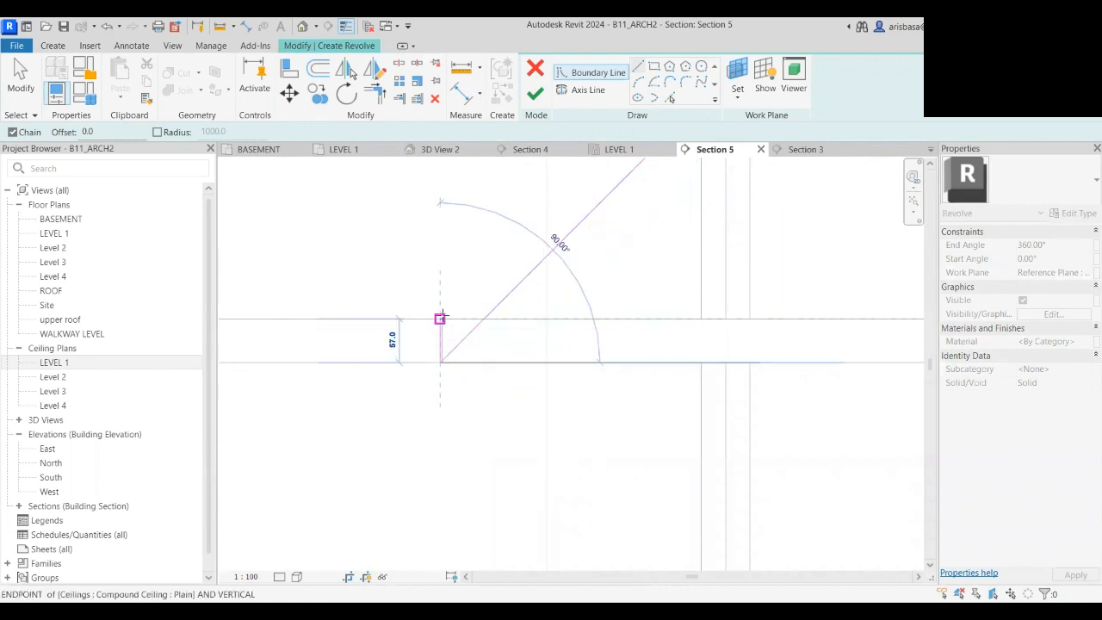
click(441, 318)
- Close the revolve profile with the upper sloped line to the raised ceiling's top corner and a vertical line down its edge
scroll(469, 295, down, 2)
middle_drag(469, 295, 385, 466)
scroll(559, 298, up, 3)
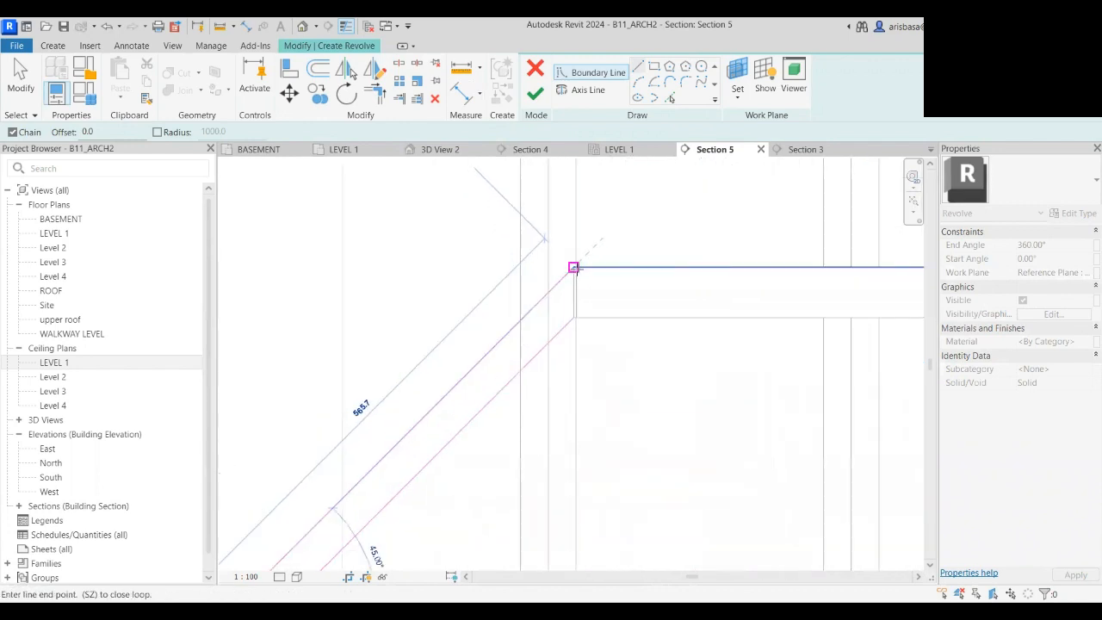
click(575, 269)
click(575, 317)
scroll(605, 342, down, 2)
middle_drag(622, 354, 540, 330)
scroll(616, 342, down, 4)
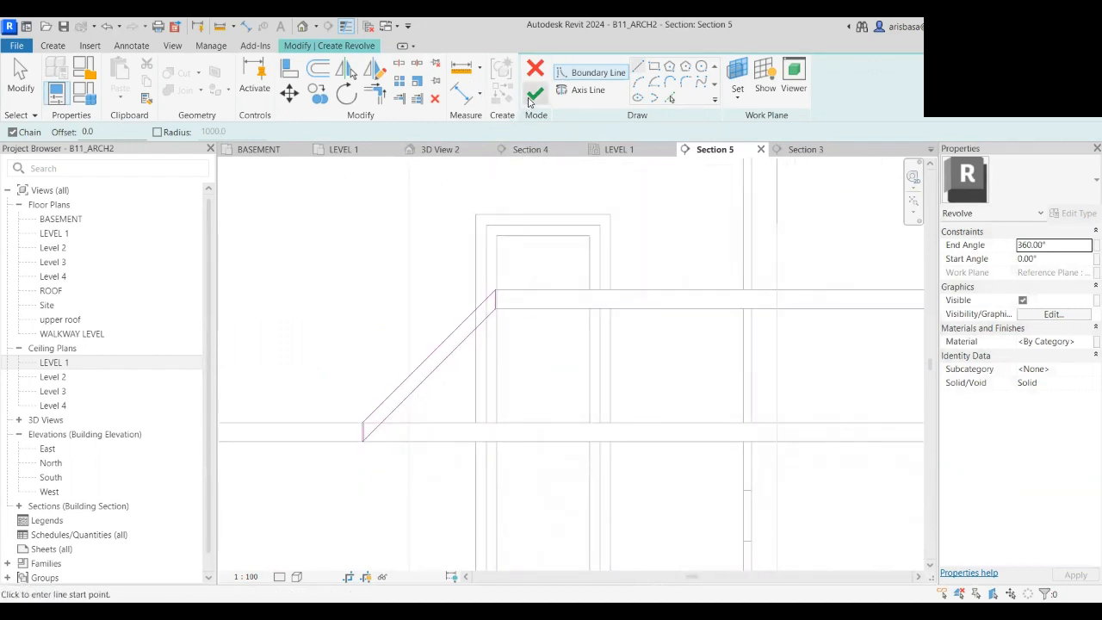
- Sketch a vertical axis line from the midpoint of the raised ceiling's underside down to the lower ceiling's top face
click(585, 90)
scroll(495, 296, up, 3)
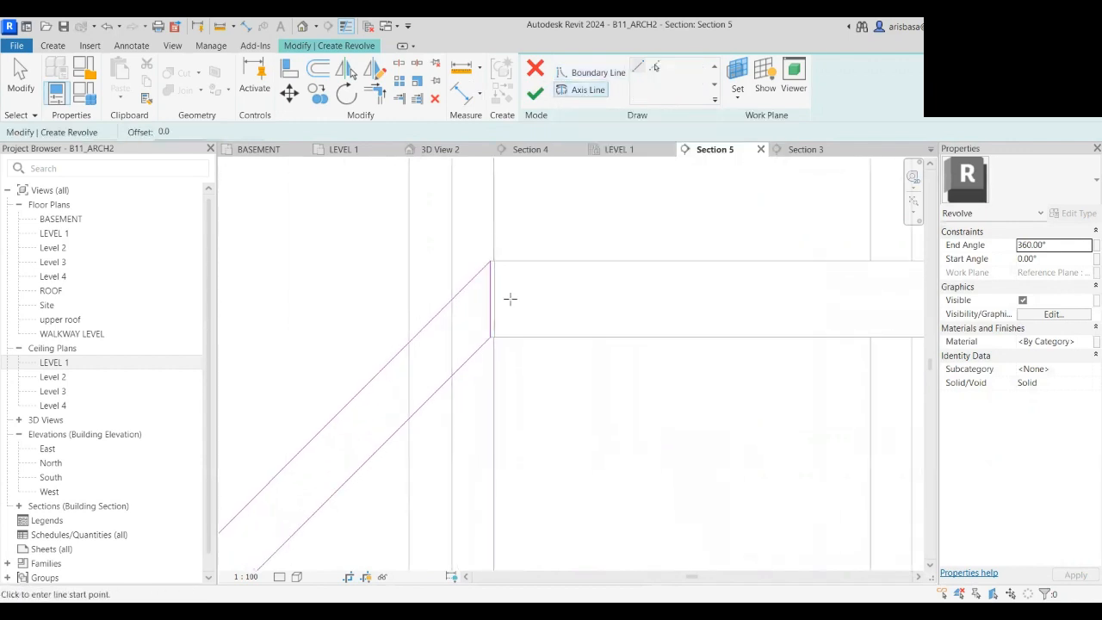
scroll(536, 302, down, 3)
middle_drag(581, 315, 311, 241)
scroll(469, 272, down, 1)
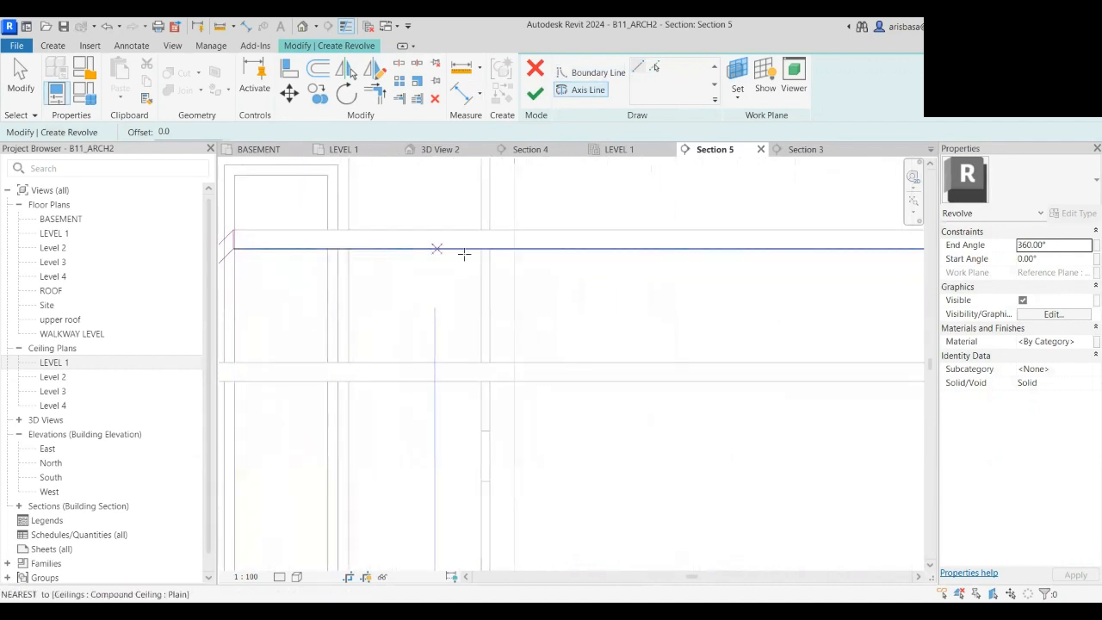
scroll(526, 293, down, 2)
middle_drag(527, 294, 416, 283)
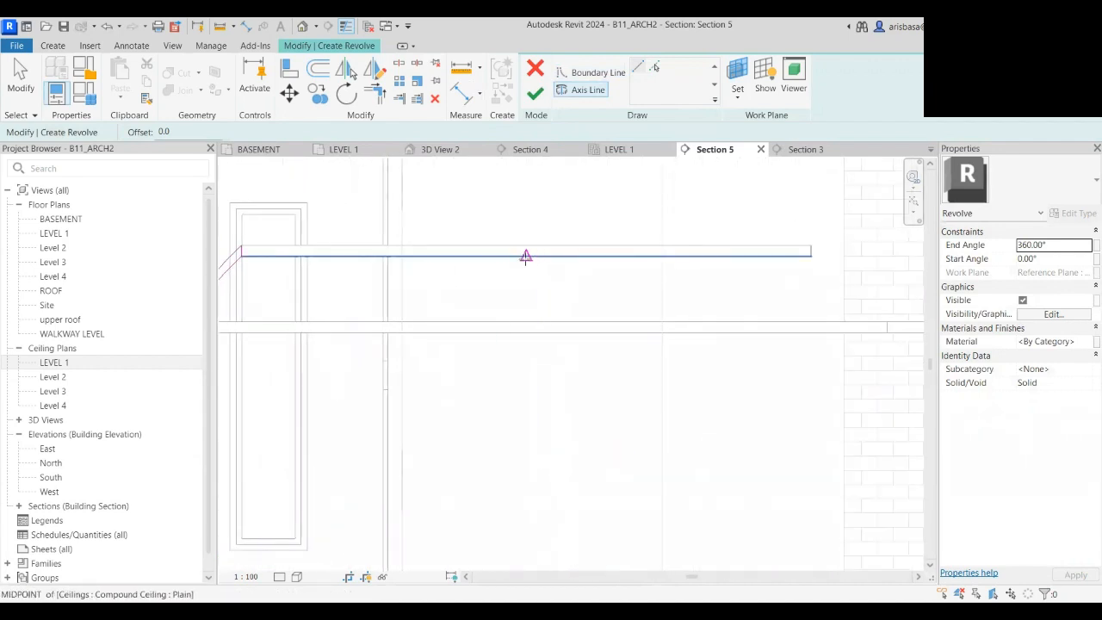
click(526, 256)
click(526, 321)
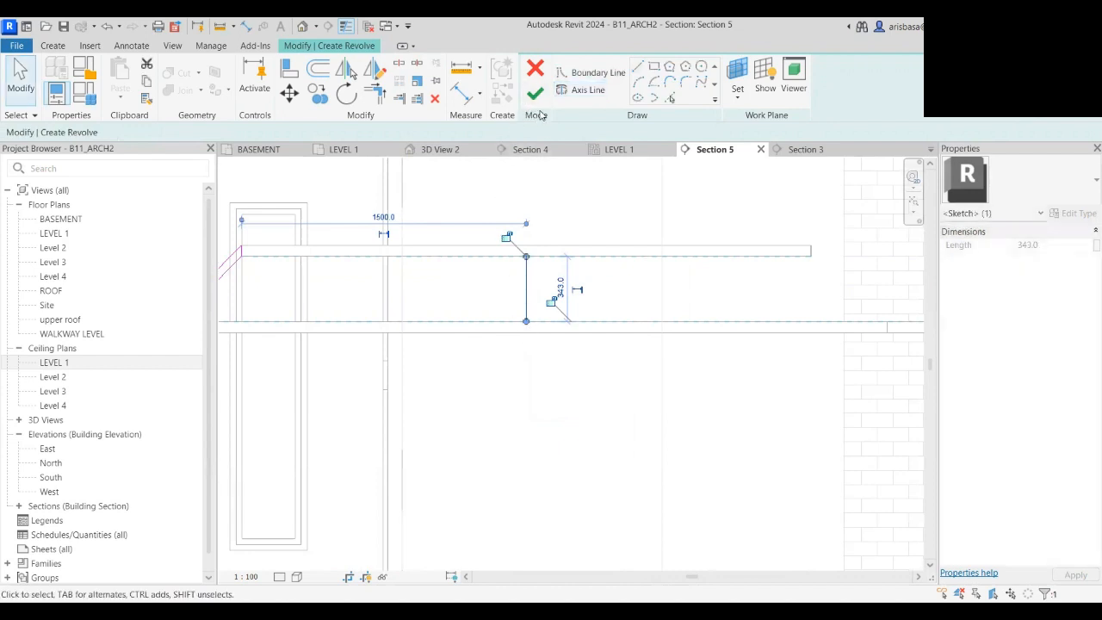
- Check the axis of rotation and finish the revolve sketch to generate the sloped sides around the circular ceiling
scroll(534, 297, up, 4)
middle_drag(554, 290, 539, 318)
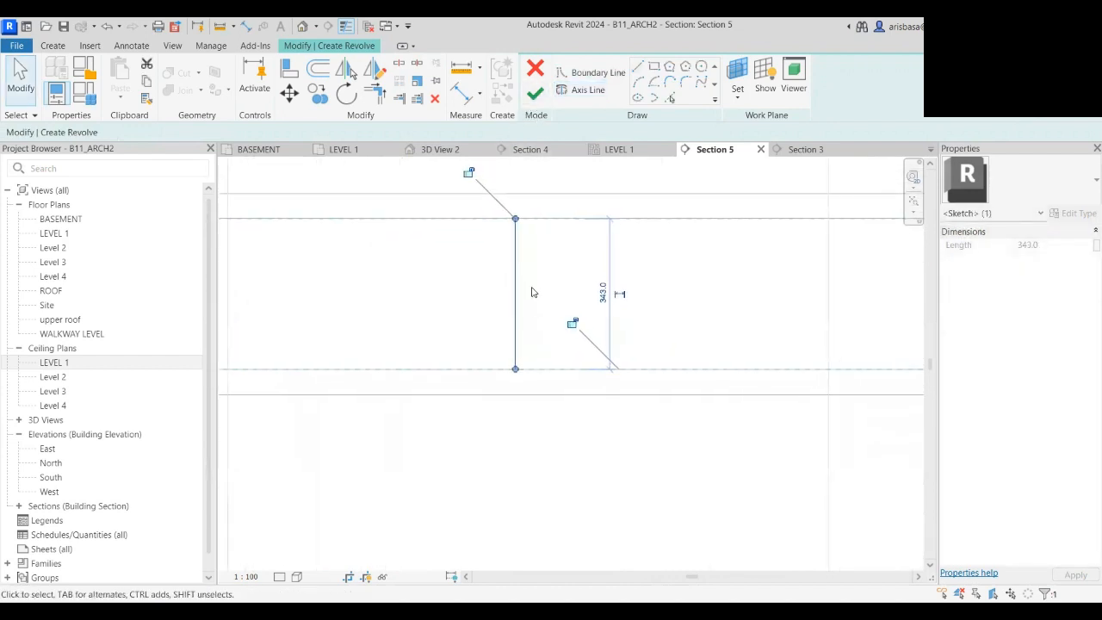
click(555, 227)
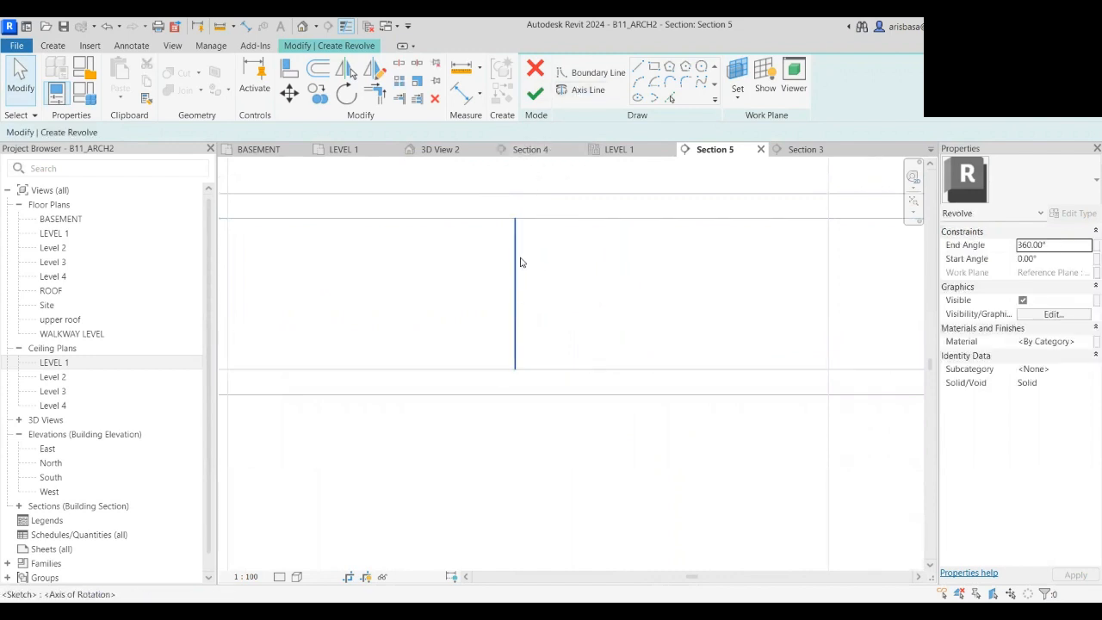
click(535, 93)
scroll(560, 316, down, 5)
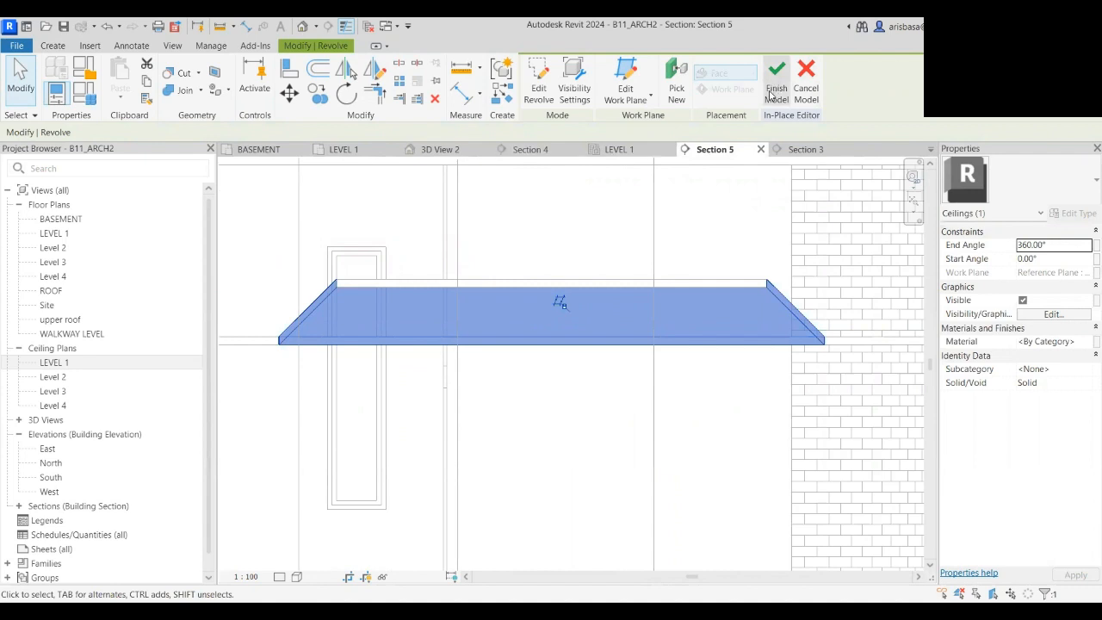
- Check the revolve in 3D View 2 and finish the in-place ceiling model
click(439, 153)
scroll(469, 304, up, 5)
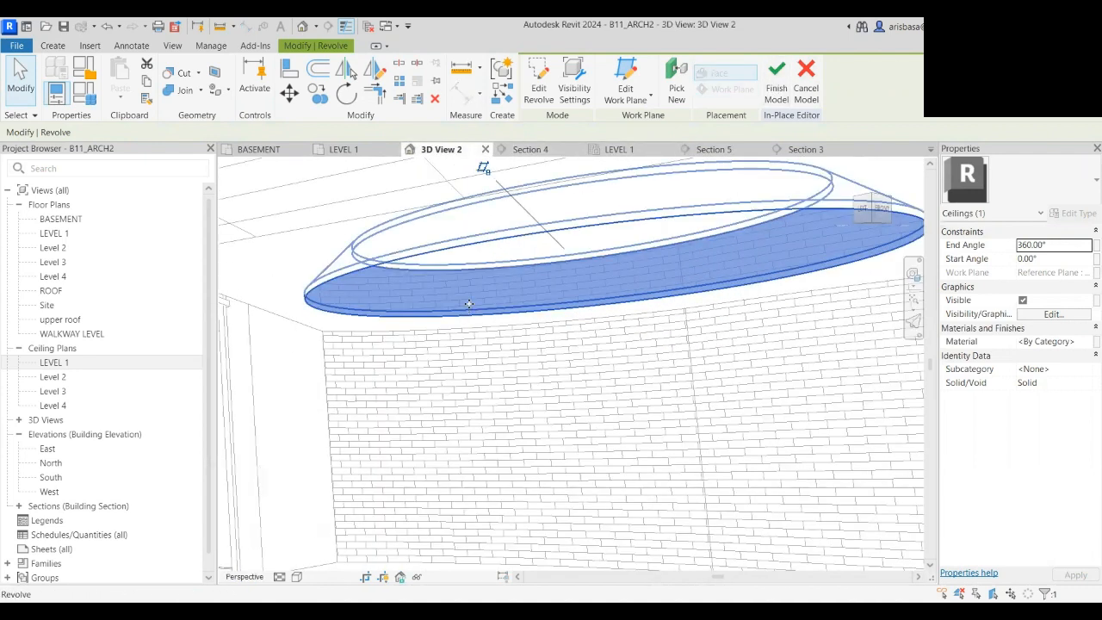
scroll(465, 302, down, 5)
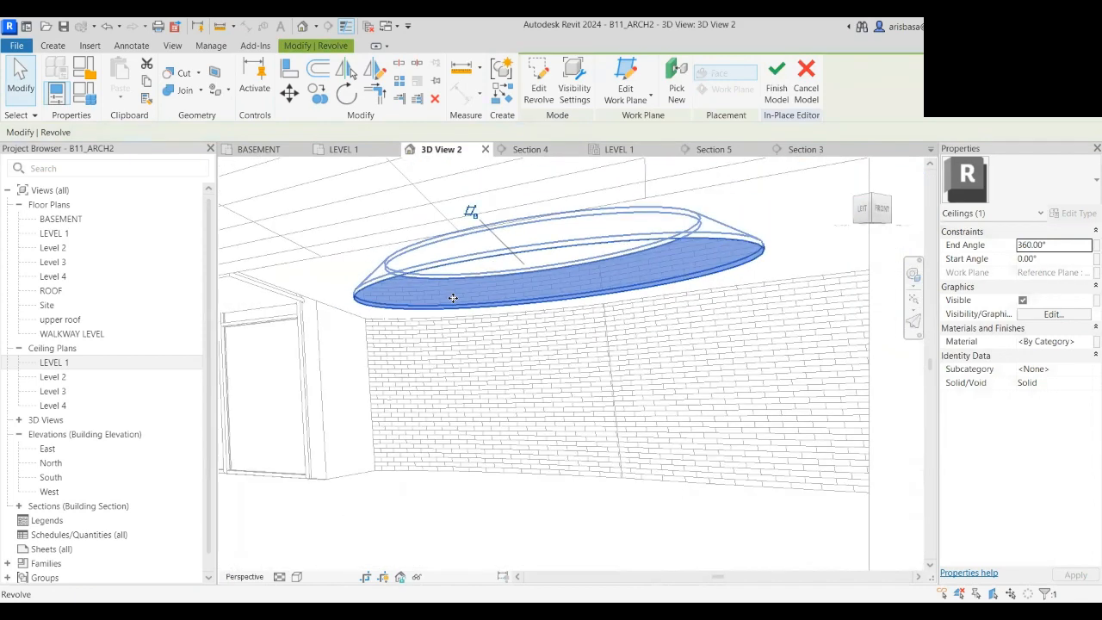
shift+middle_drag(459, 302, 460, 277)
shift+middle_drag(424, 211, 769, 116)
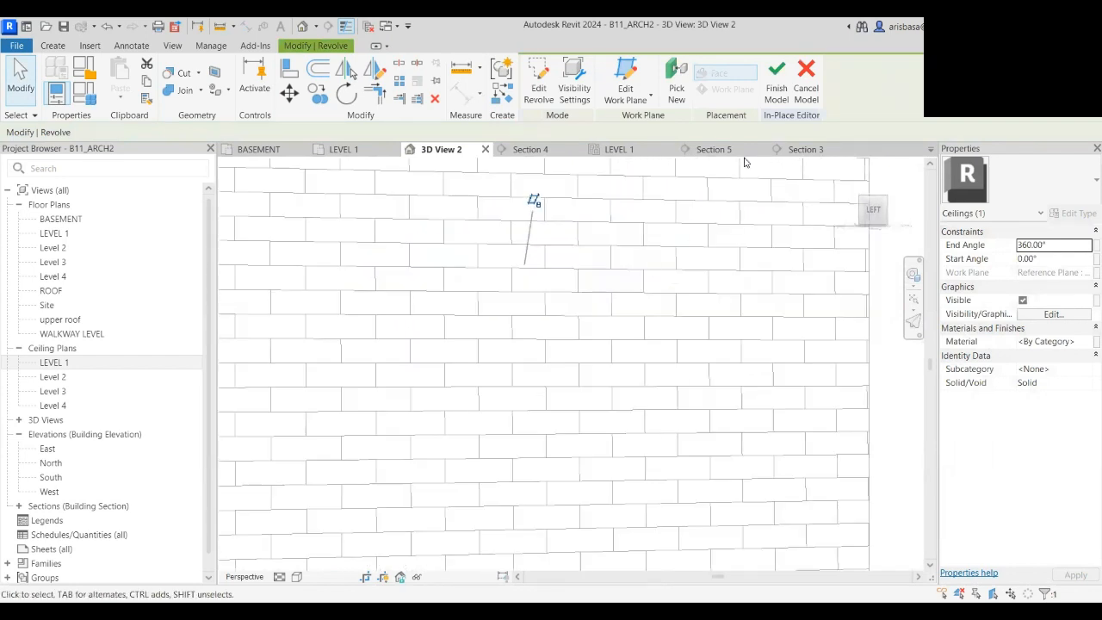
click(774, 101)
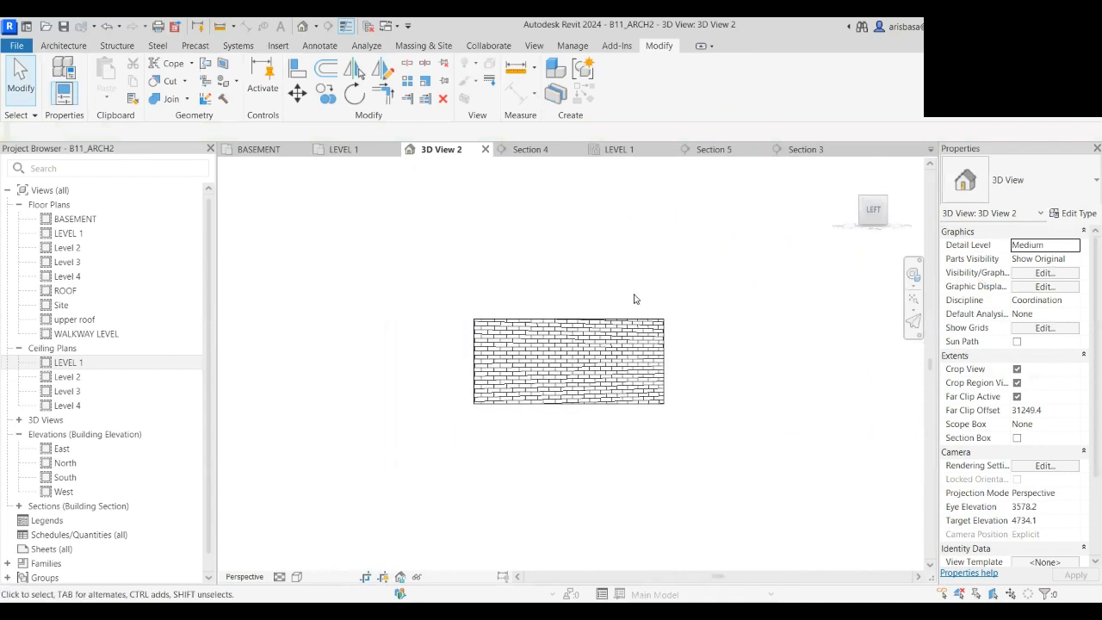
- Examine the finished sloped circular ceiling sides from inside the room in 3D View 2
shift+middle_drag(634, 299, 642, 341)
scroll(638, 342, up, 5)
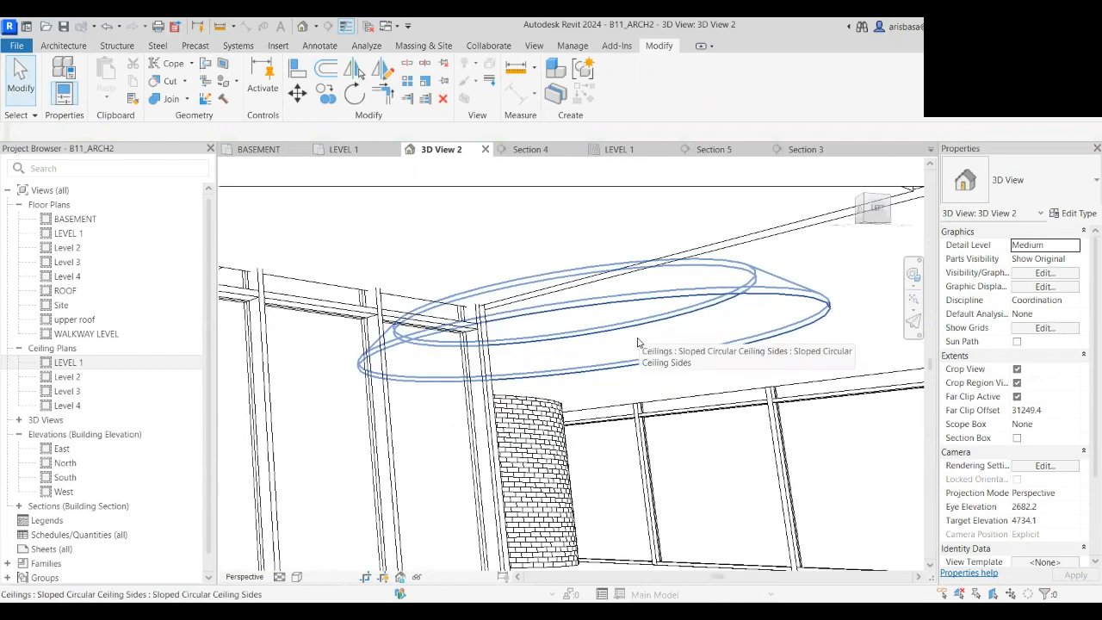
click(638, 340)
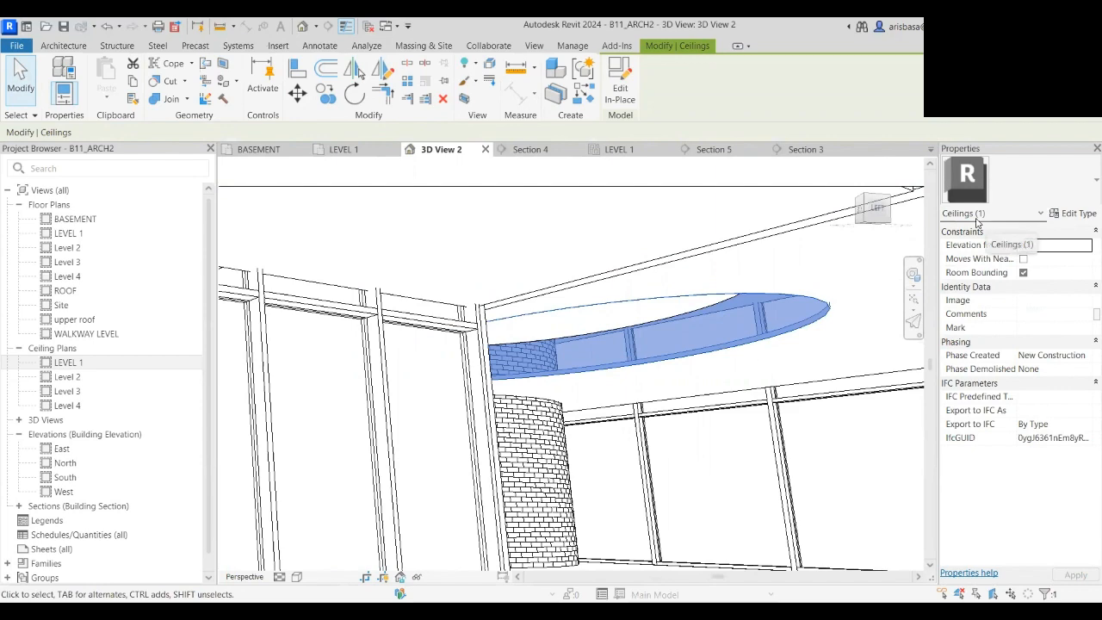
key(Escape)
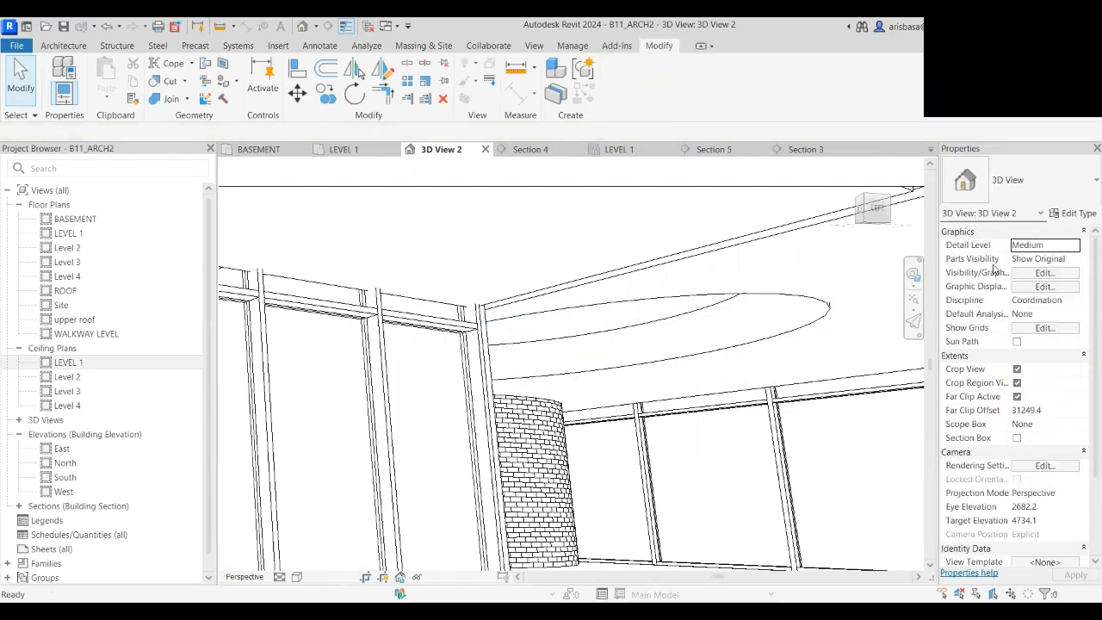
scroll(995, 366, down, 3)
scroll(692, 316, down, 1)
scroll(691, 316, down, 2)
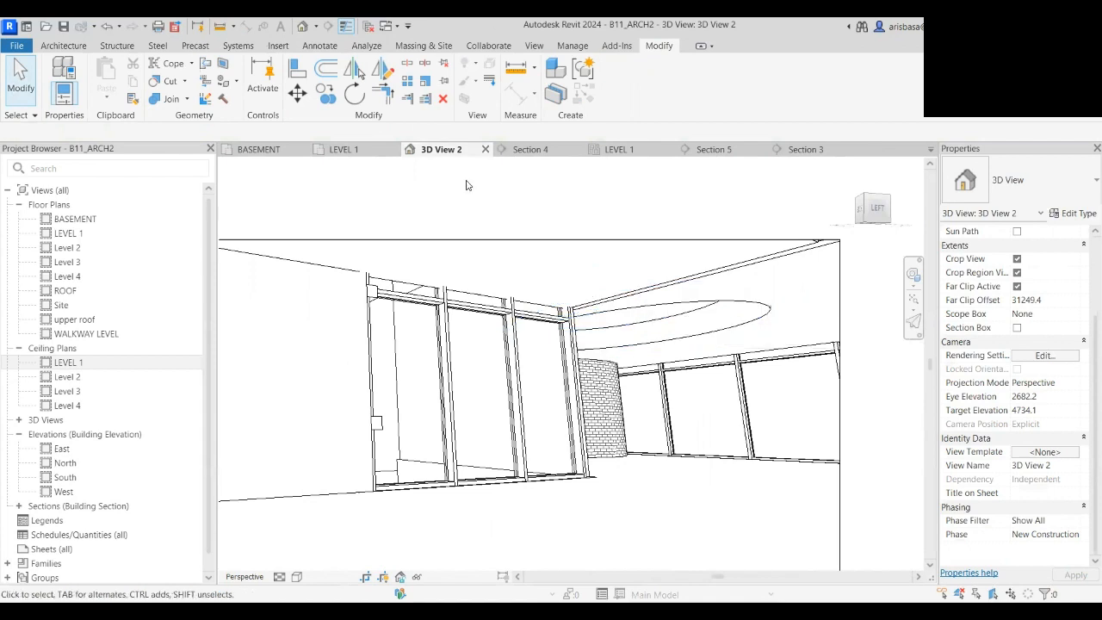
scroll(680, 288, down, 2)
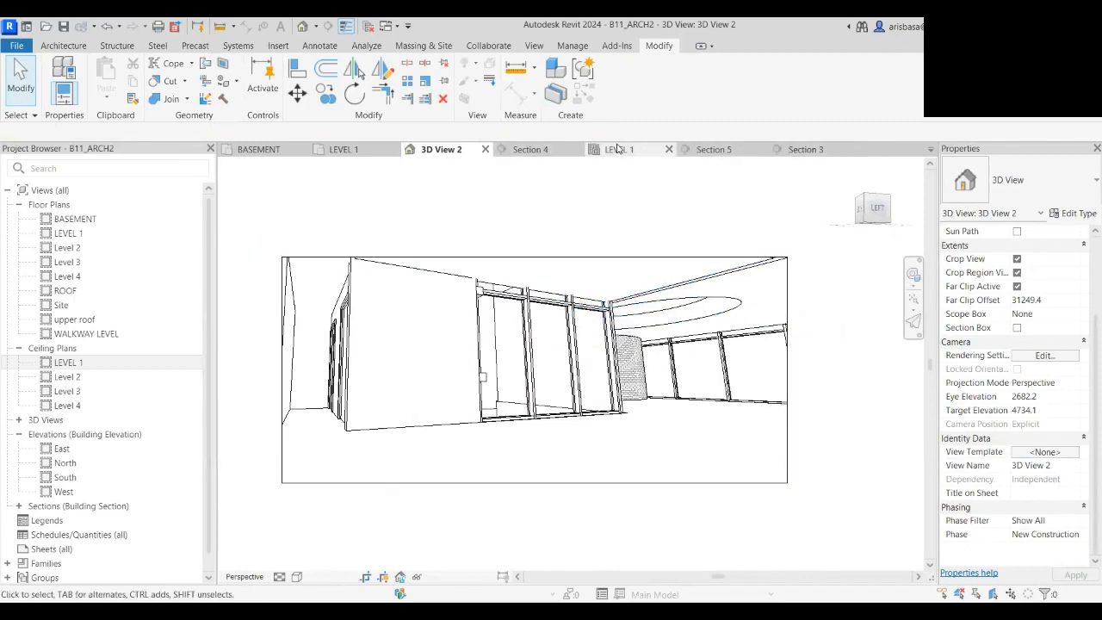
- In the LEVEL 1 ceiling plan, change the northwest room's 600 x 600mm Grid ceiling beside the slanted wall to Compound Ceiling Plain
click(659, 151)
scroll(642, 288, down, 3)
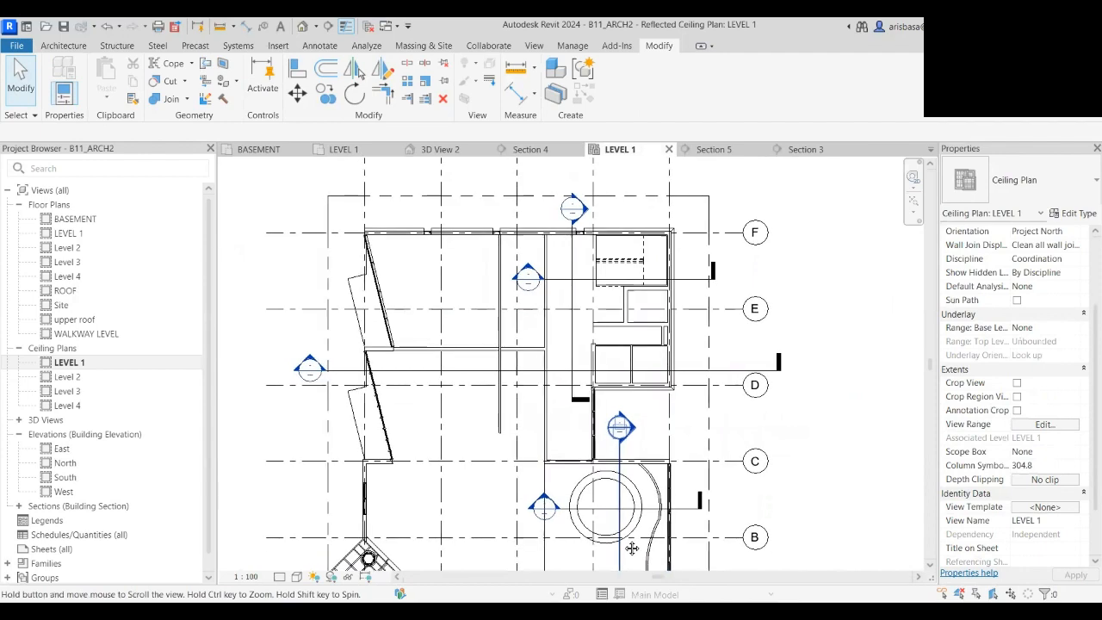
scroll(493, 295, up, 3)
scroll(492, 295, up, 3)
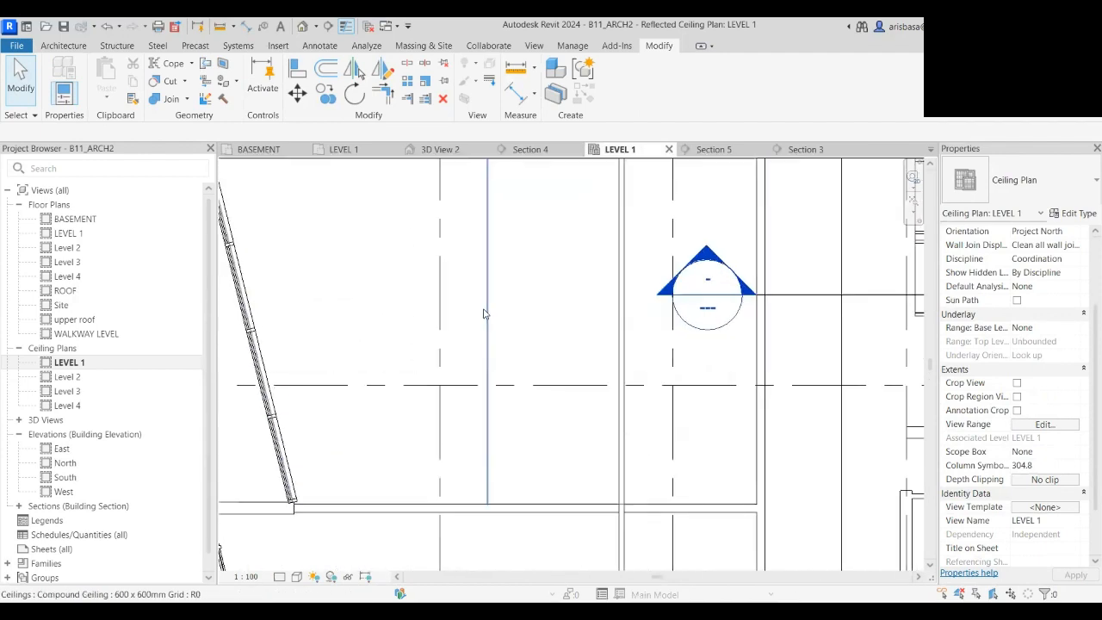
click(479, 313)
scroll(479, 308, down, 3)
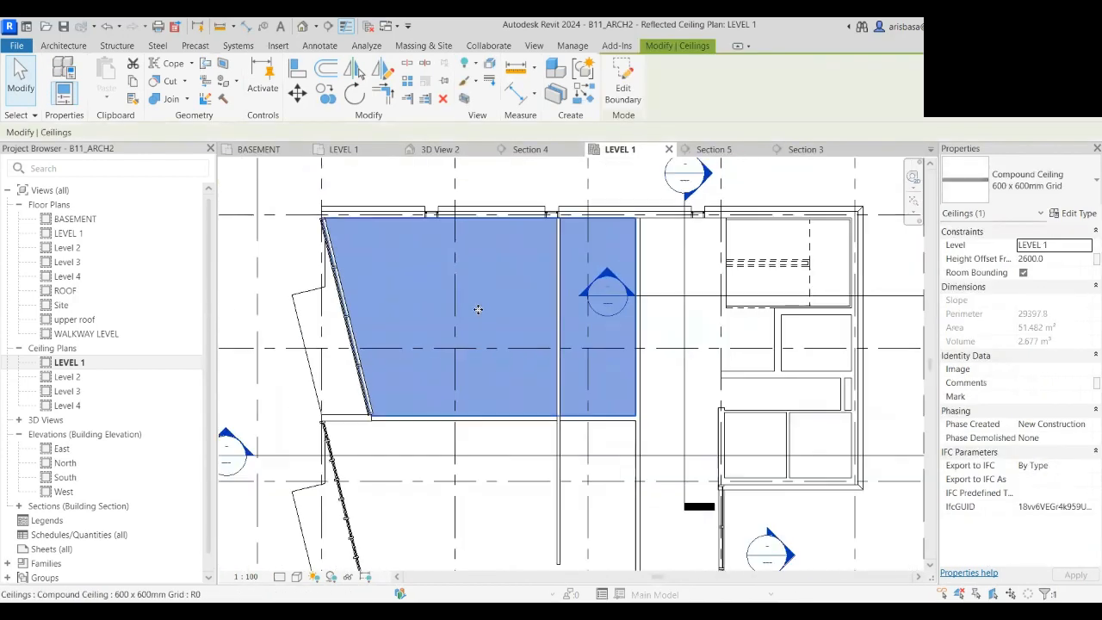
scroll(466, 343, up, 2)
middle_drag(466, 343, 453, 303)
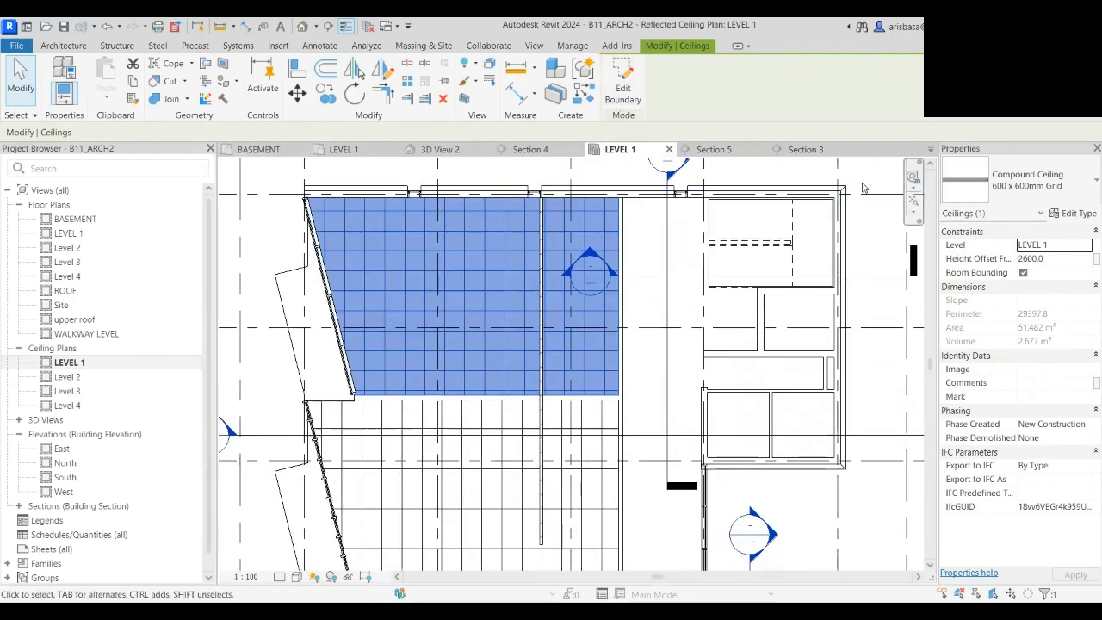
click(1045, 201)
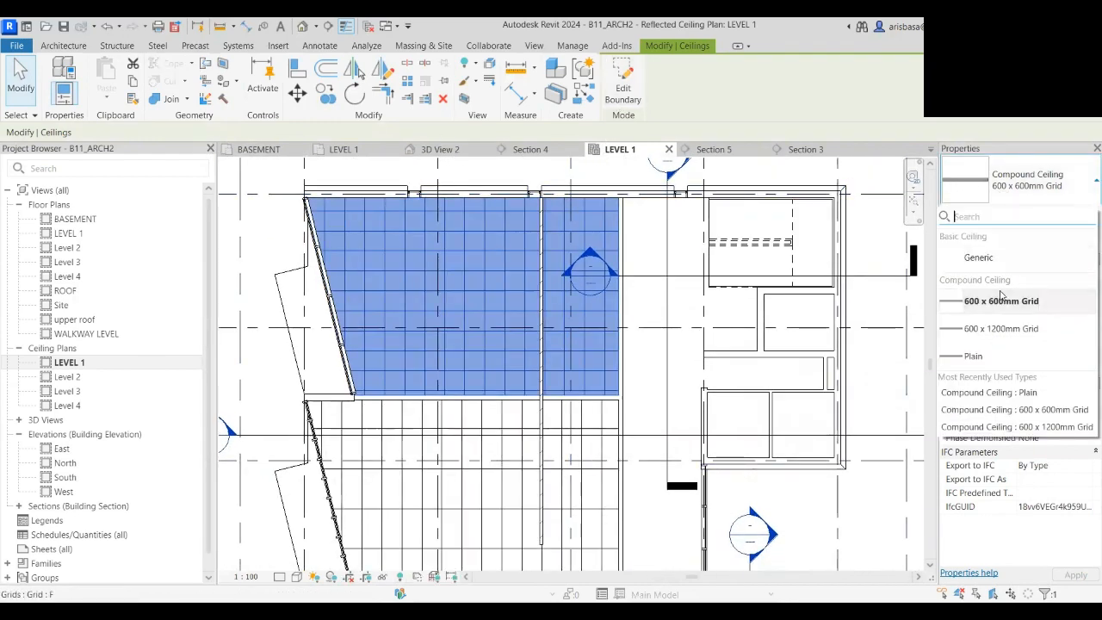
click(990, 363)
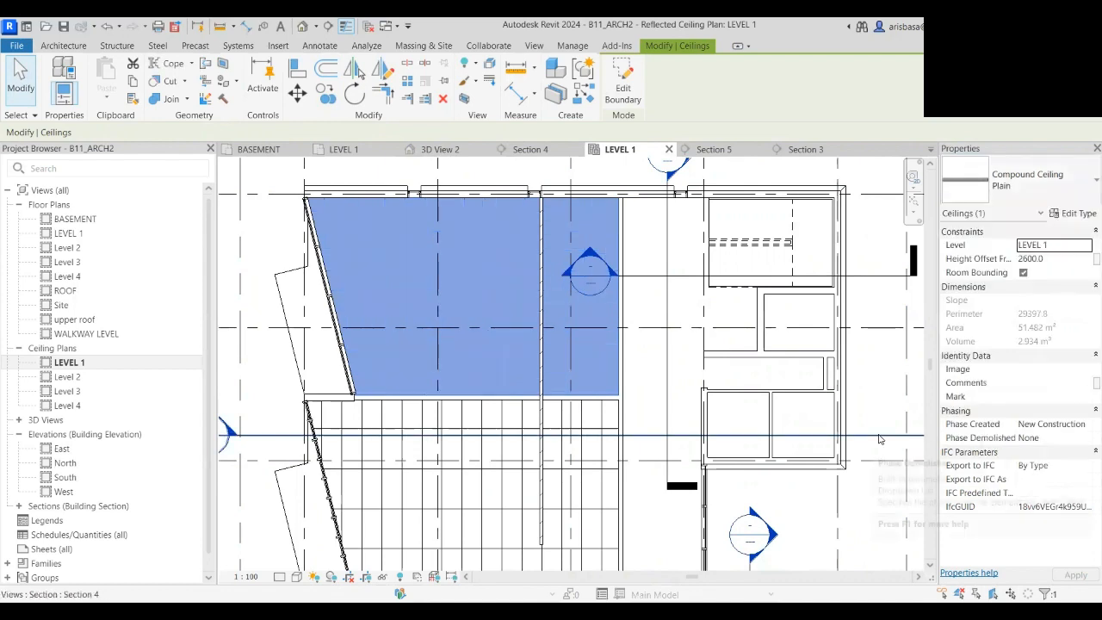
- Edit the northwest plain ceiling's boundary to cut a six-sided inscribed polygon opening of about 1700 mm radius inside it
scroll(443, 306, up, 2)
scroll(443, 306, up, 2)
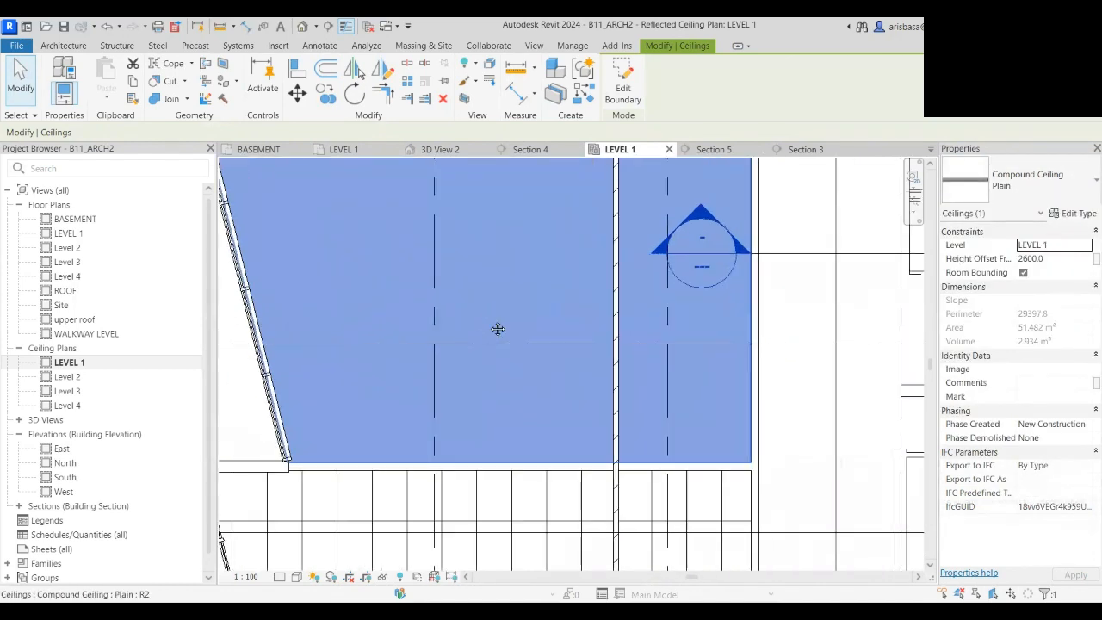
middle_drag(497, 327, 497, 394)
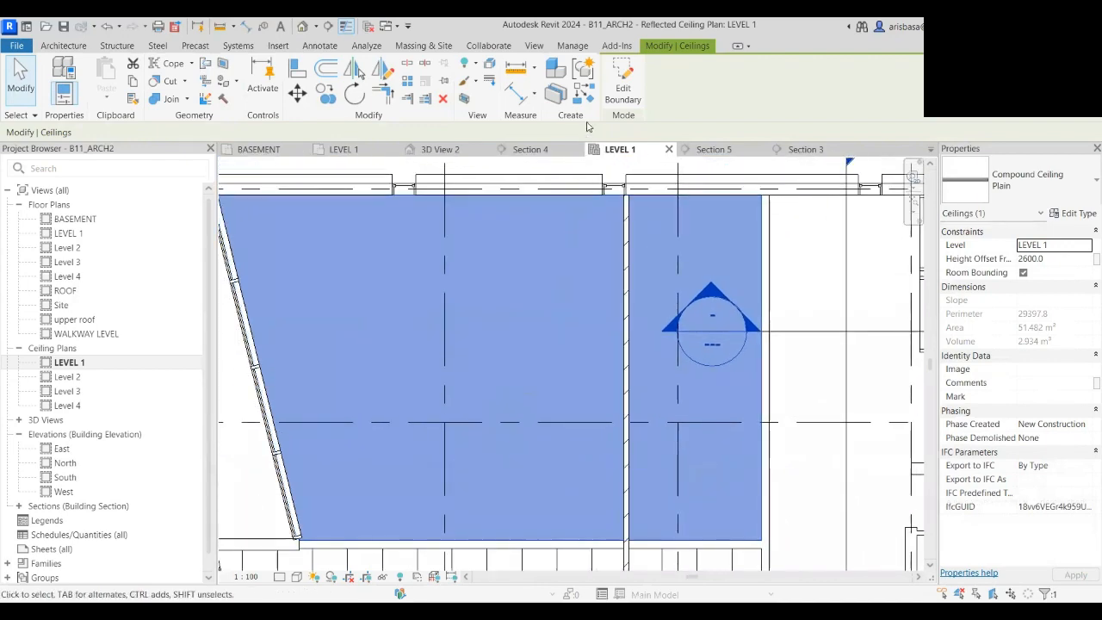
click(623, 86)
scroll(492, 278, down, 2)
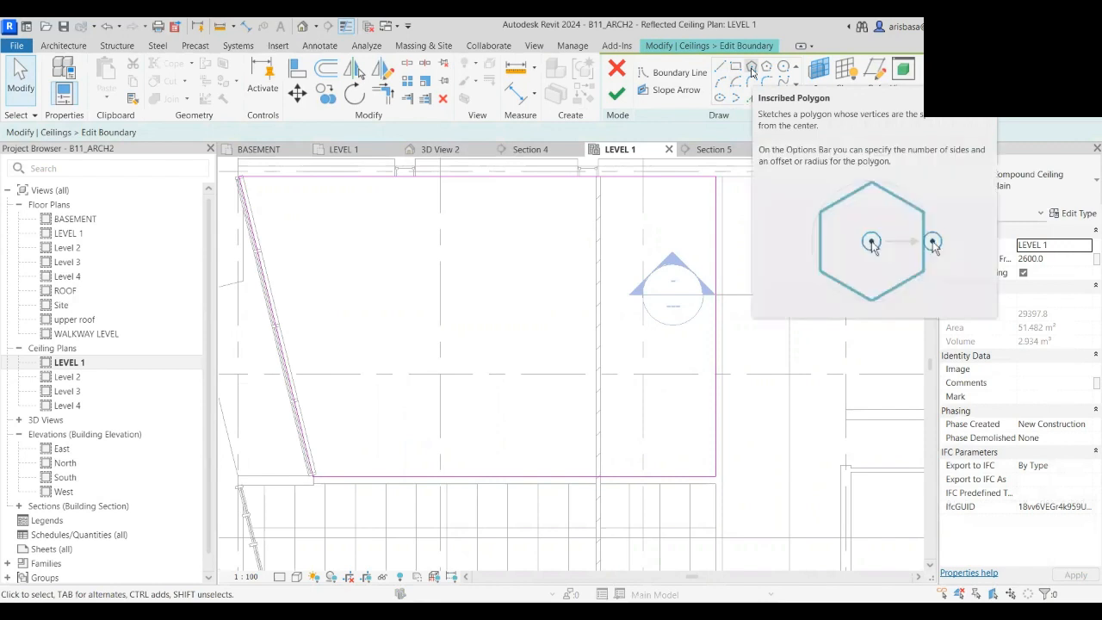
click(751, 70)
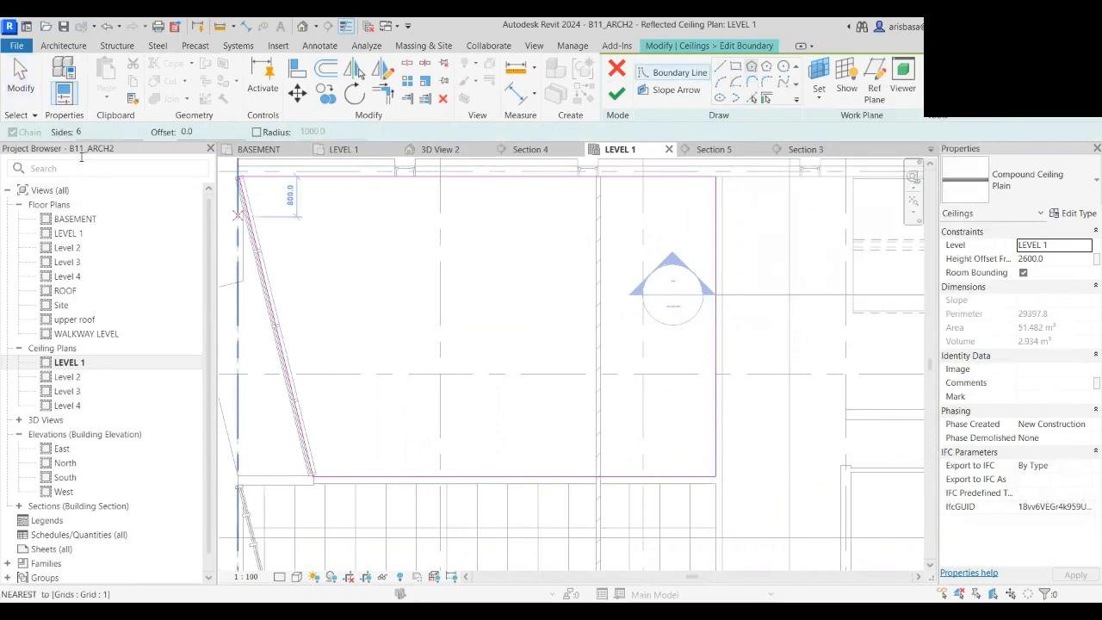
click(465, 318)
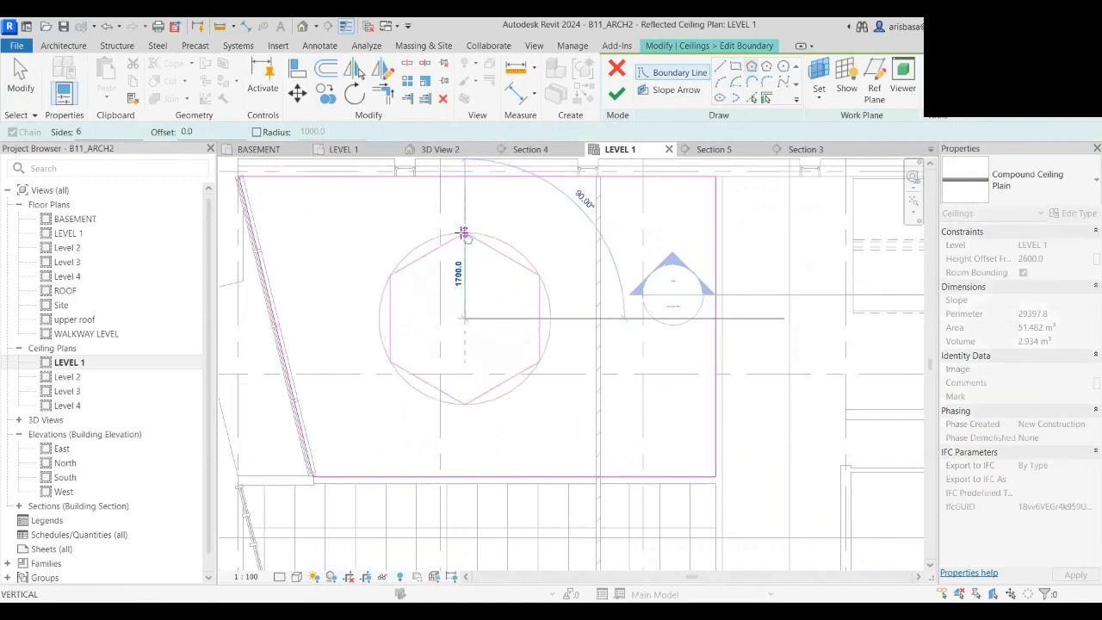
click(464, 234)
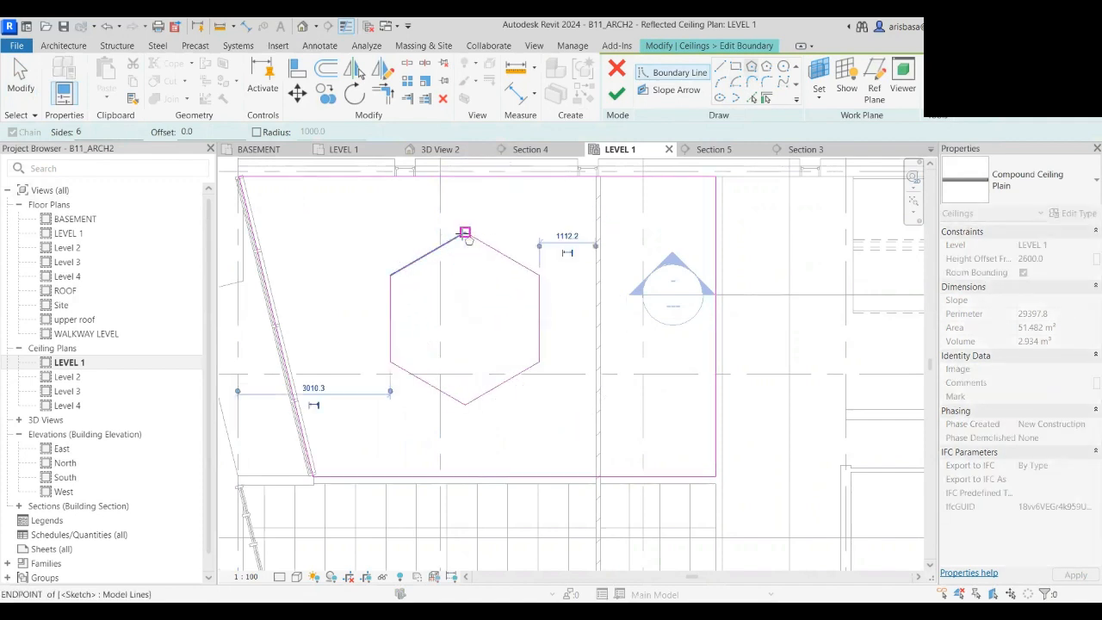
middle_drag(479, 320, 458, 355)
key(Escape)
key(Escape)
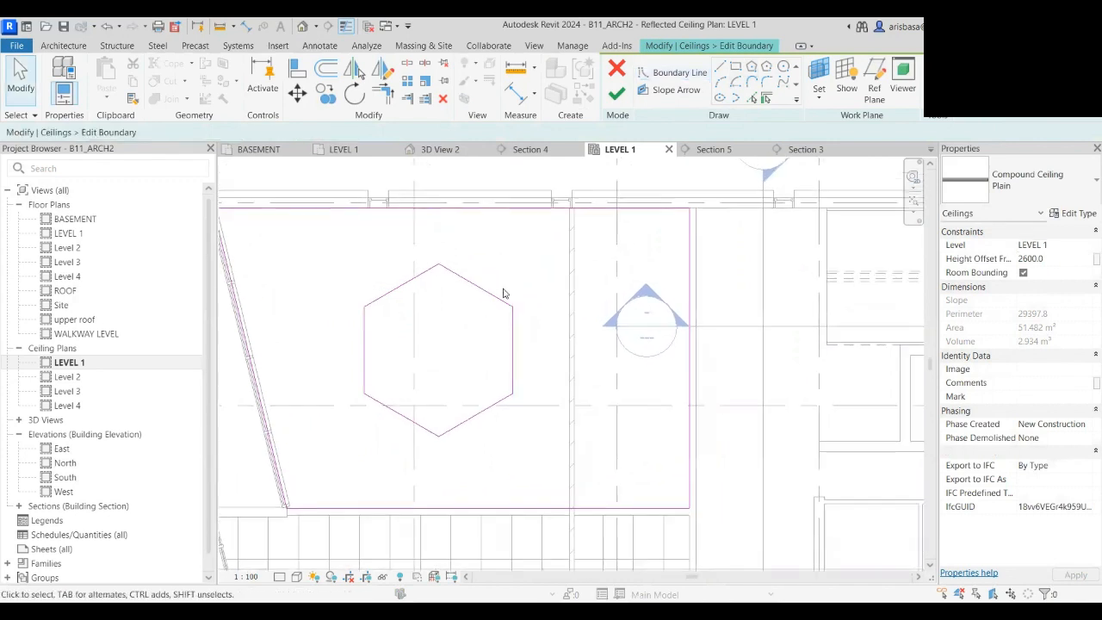
click(617, 95)
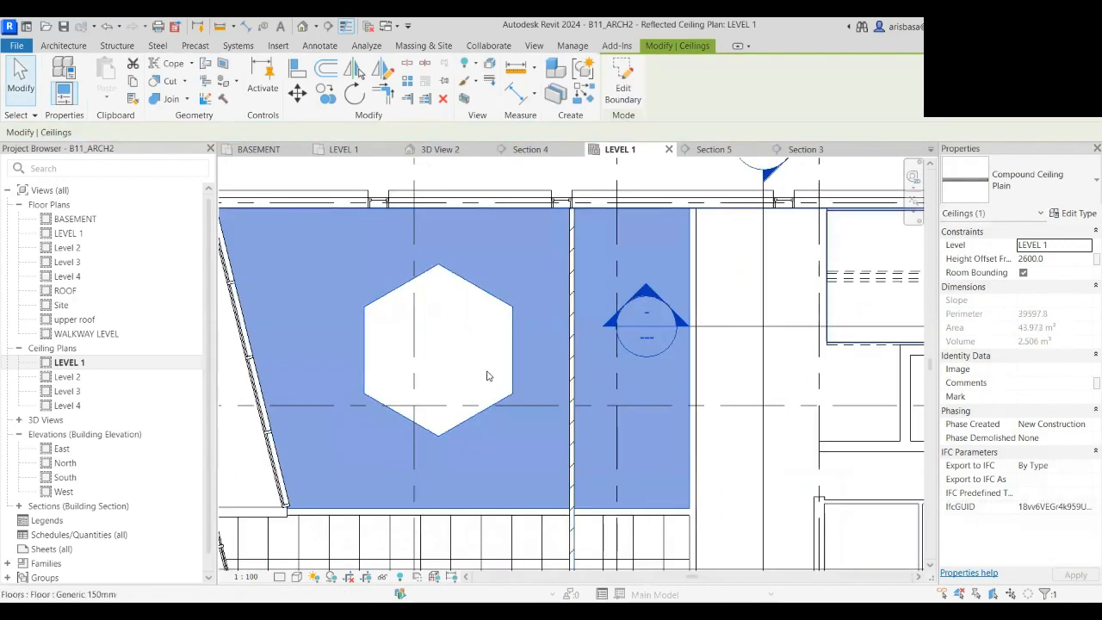
- Start sketching a new Compound Ceiling Plain, similar to the northwest room's ceiling, with a height offset of 3000
middle_drag(468, 374, 469, 337)
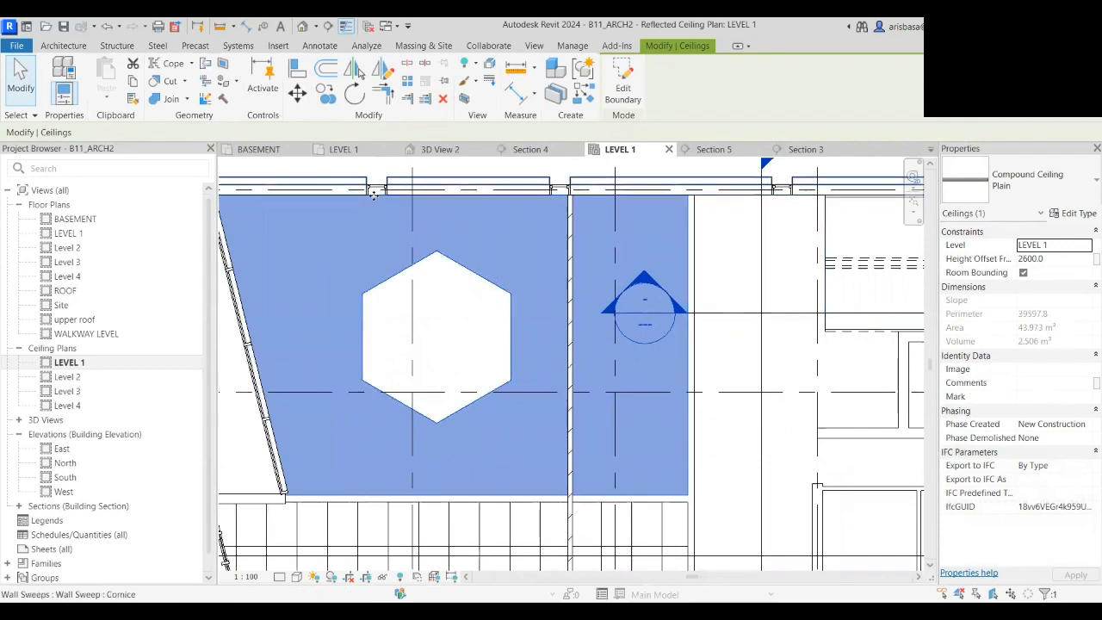
right_click(385, 250)
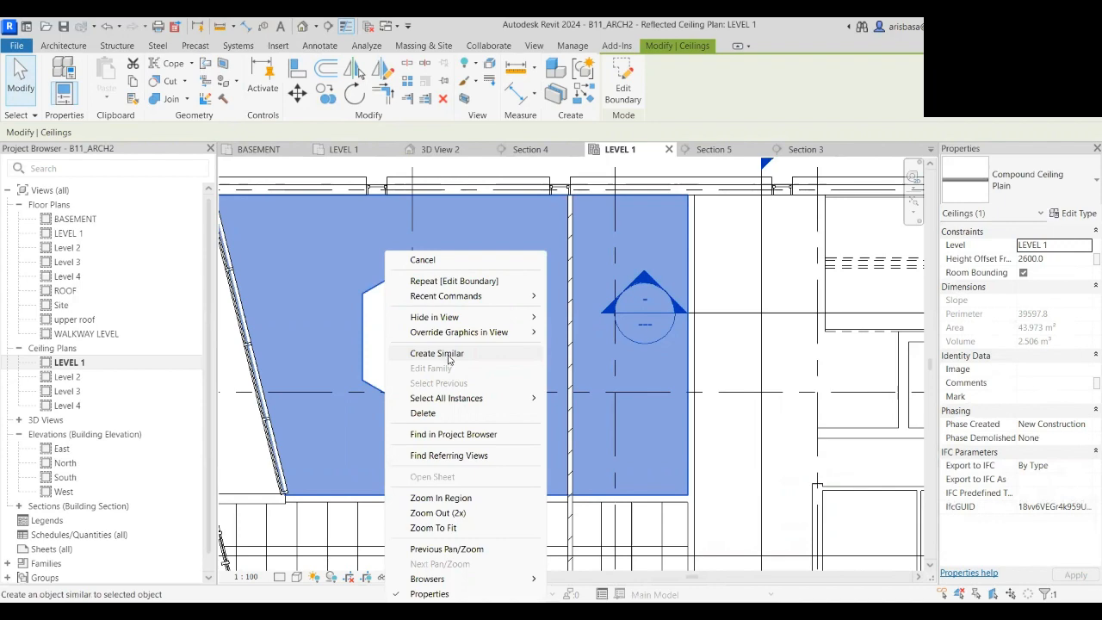
click(437, 354)
middle_drag(445, 310, 451, 293)
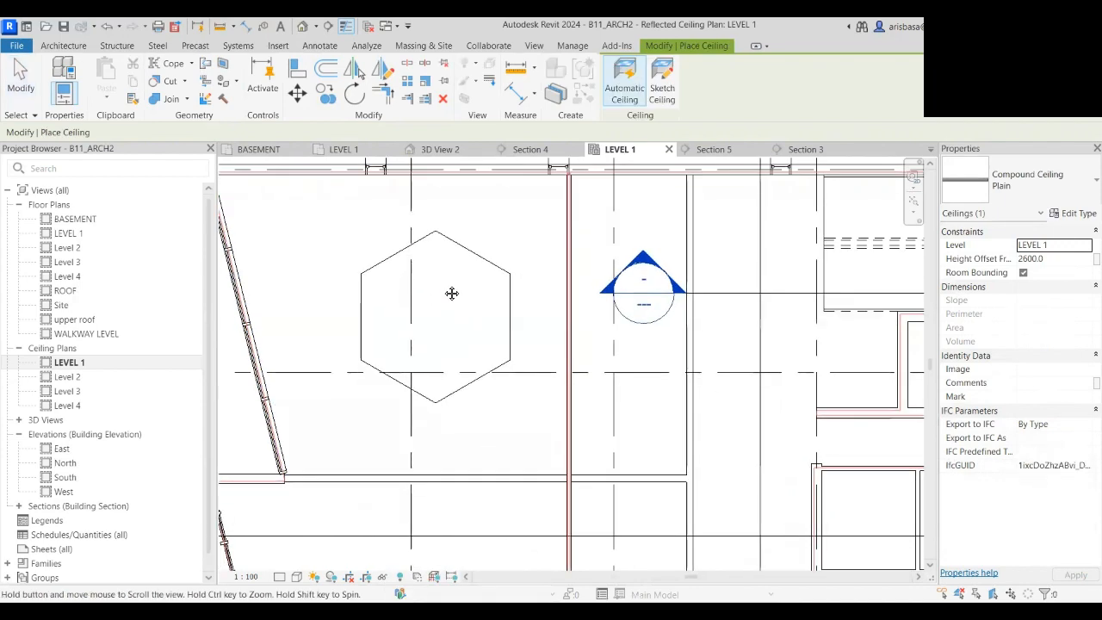
click(1054, 259)
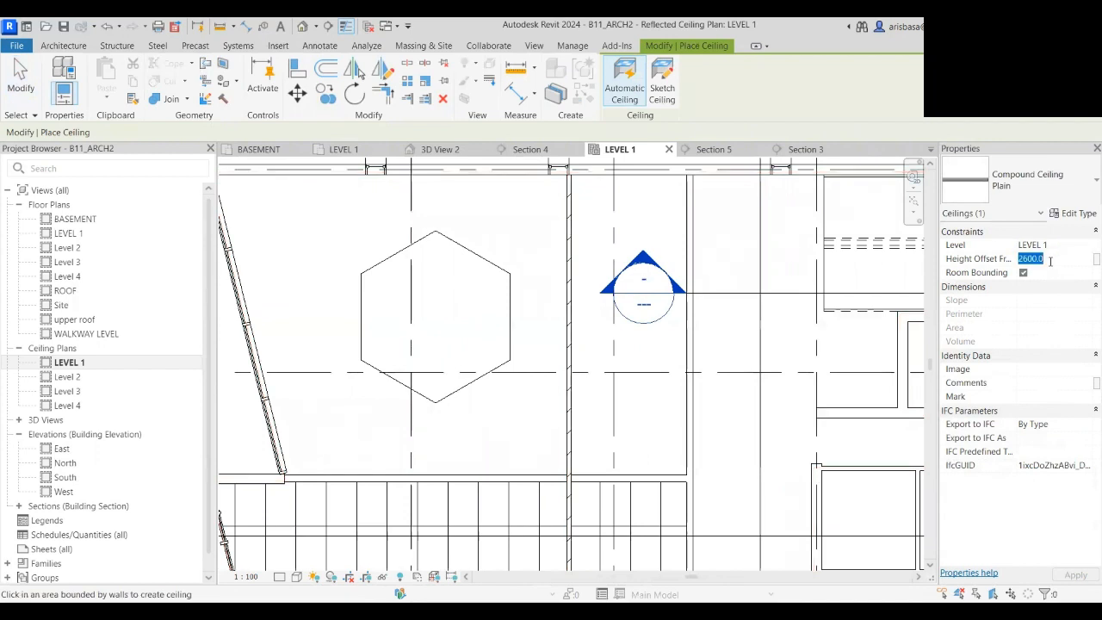
text(3000)
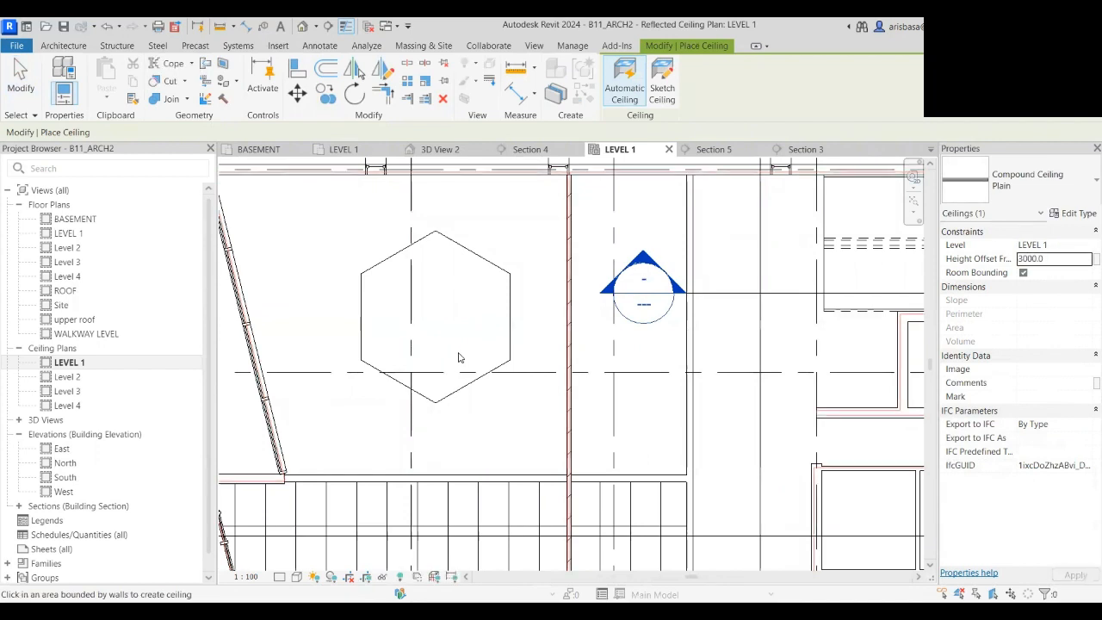
middle_drag(497, 291, 499, 293)
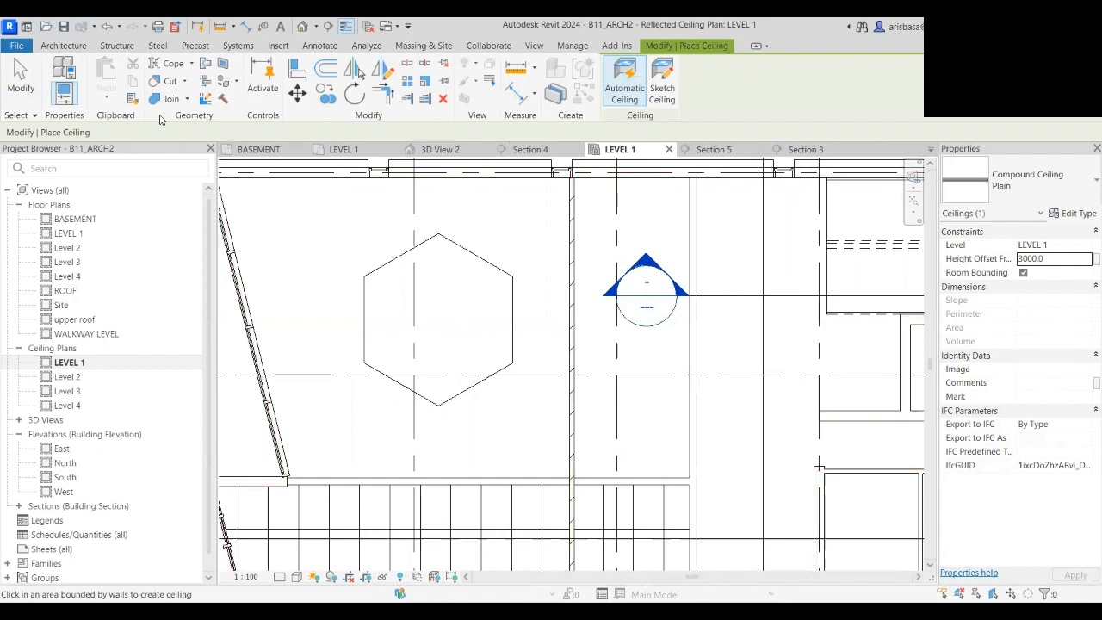
click(663, 95)
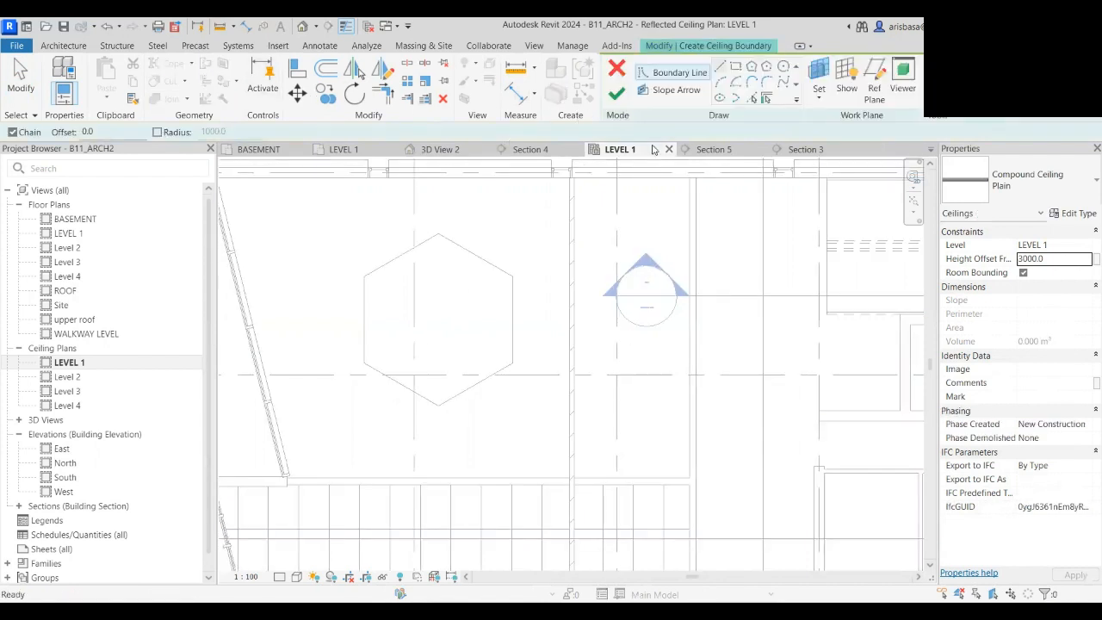
- Outline the new ceiling by picking the hexagonal opening's six edges with a 400 mm inward offset, and finish the sketch
click(752, 99)
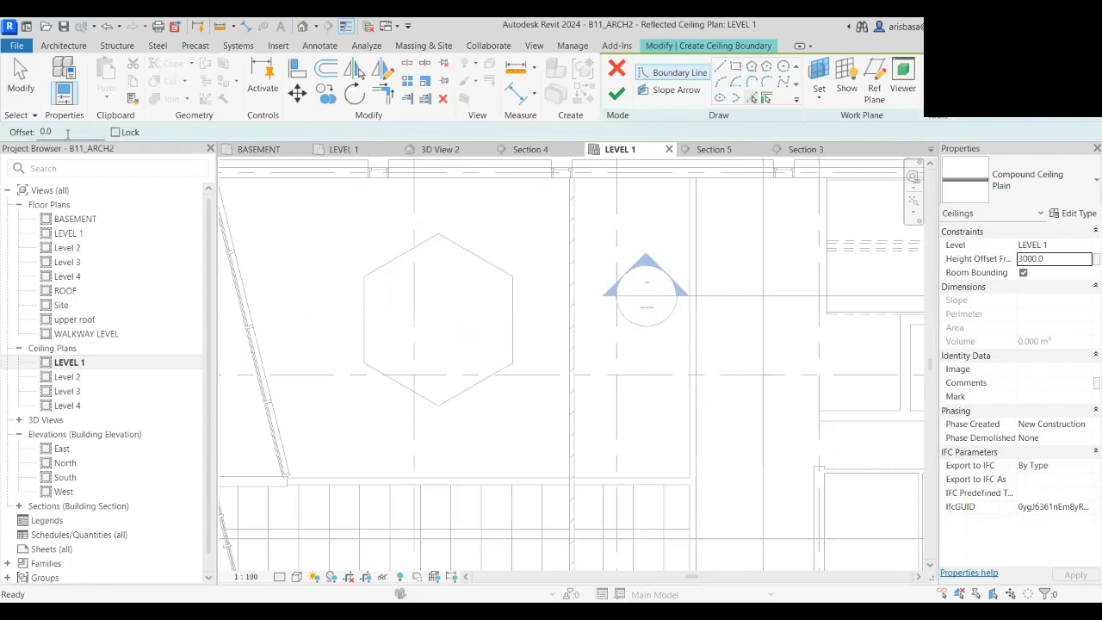
click(41, 132)
double_click(48, 132)
text(40)
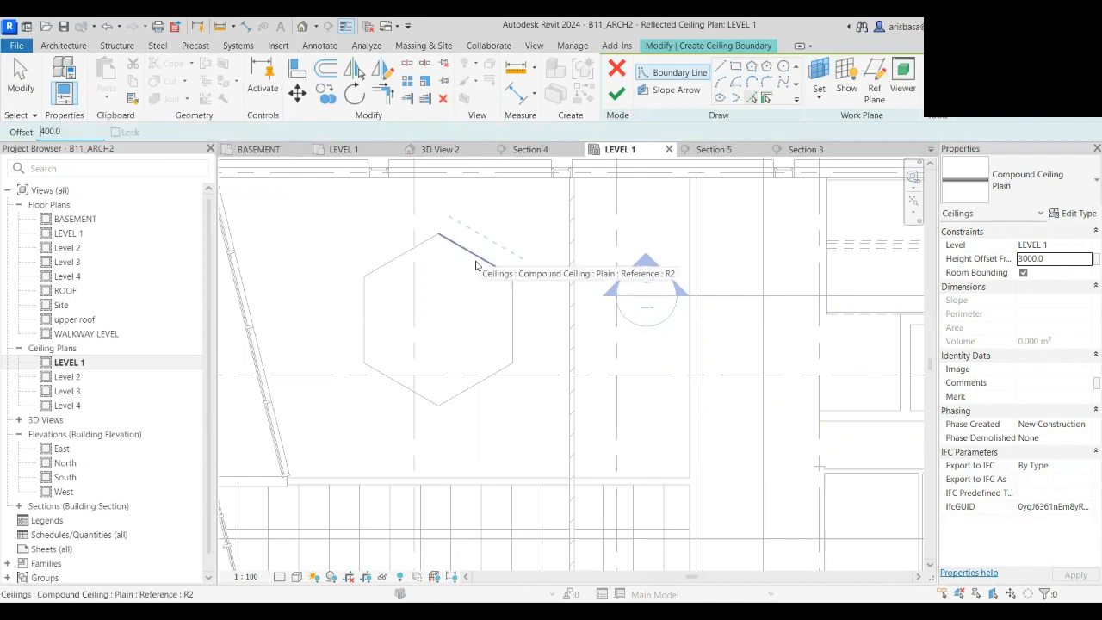
scroll(465, 272, up, 2)
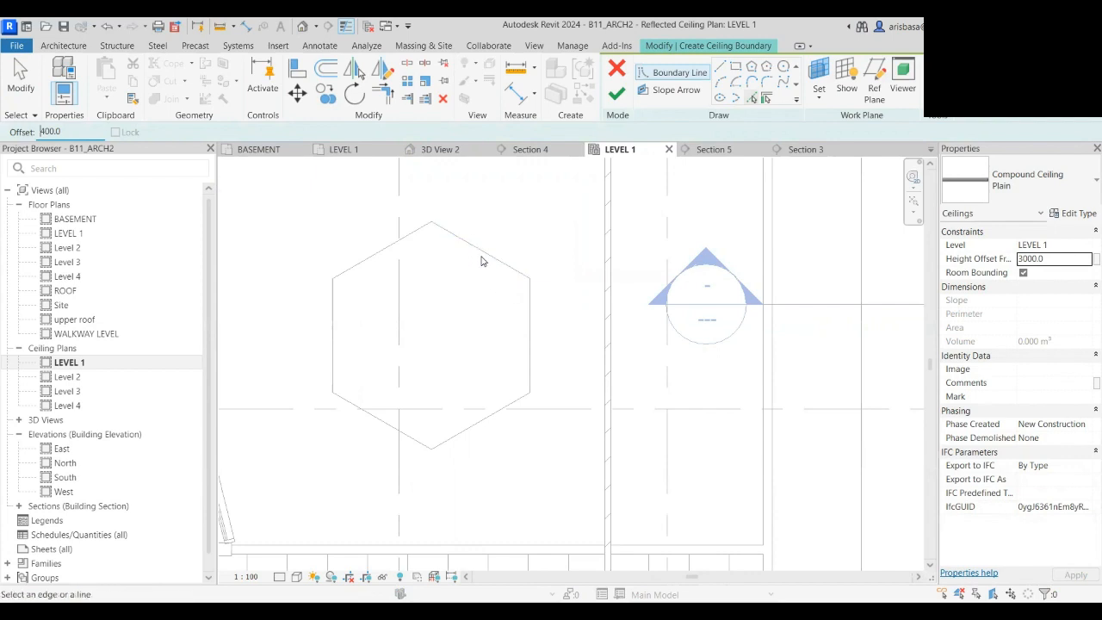
click(482, 256)
click(377, 255)
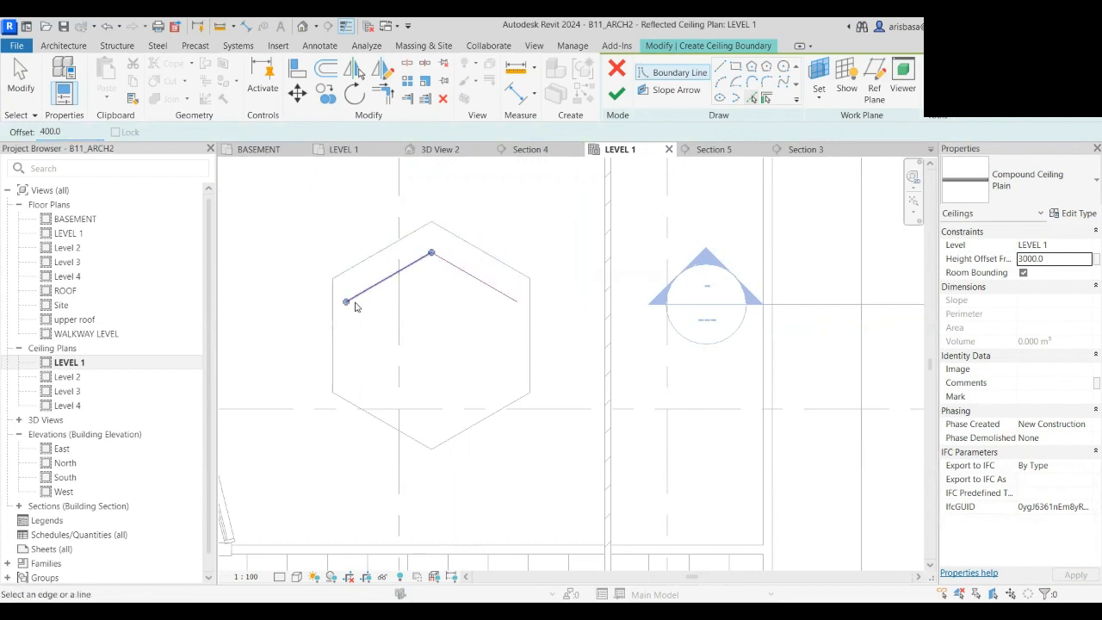
click(334, 349)
click(382, 417)
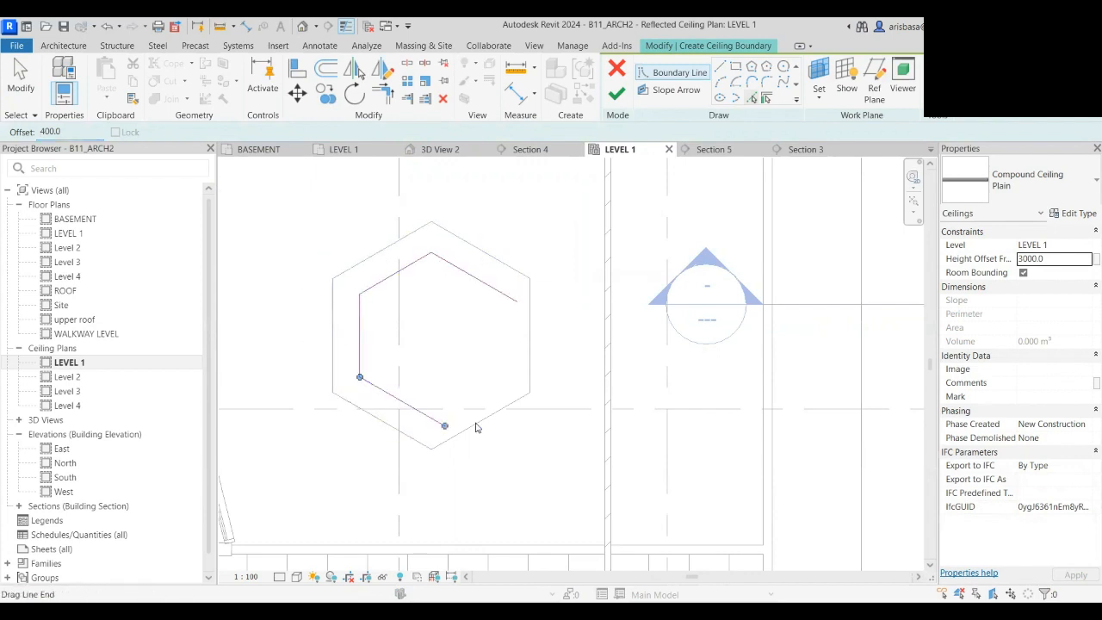
click(490, 428)
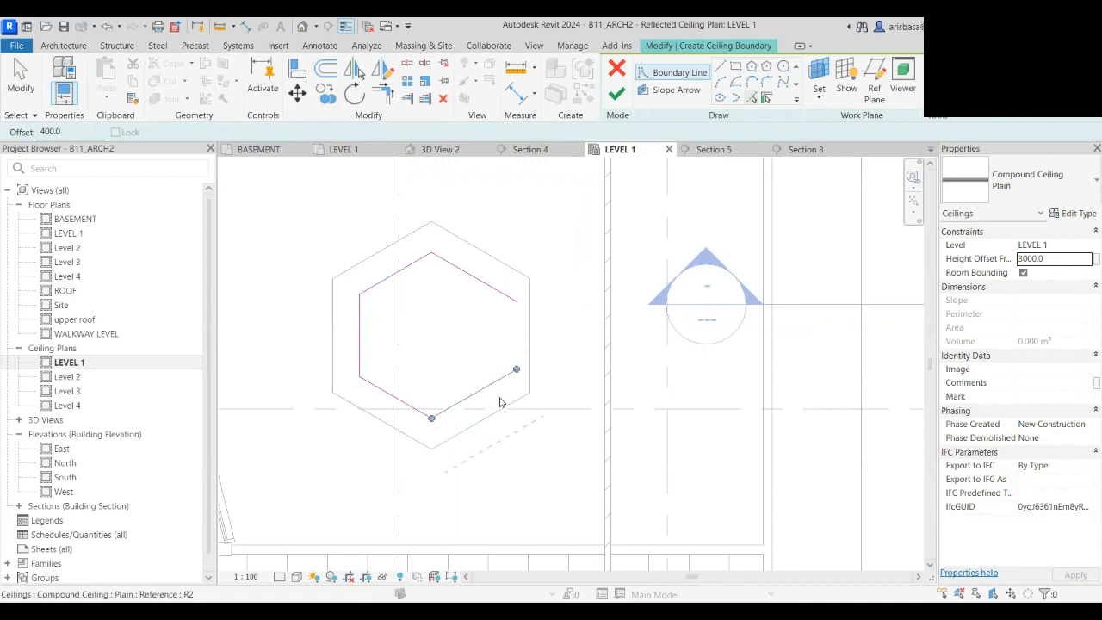
click(530, 345)
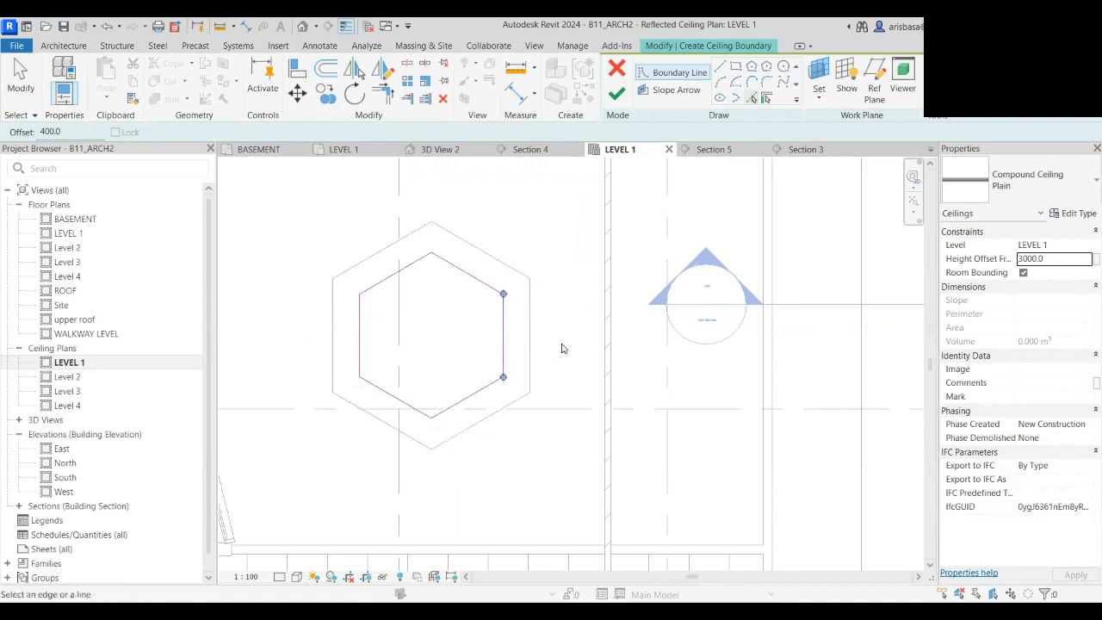
middle_drag(556, 240, 558, 248)
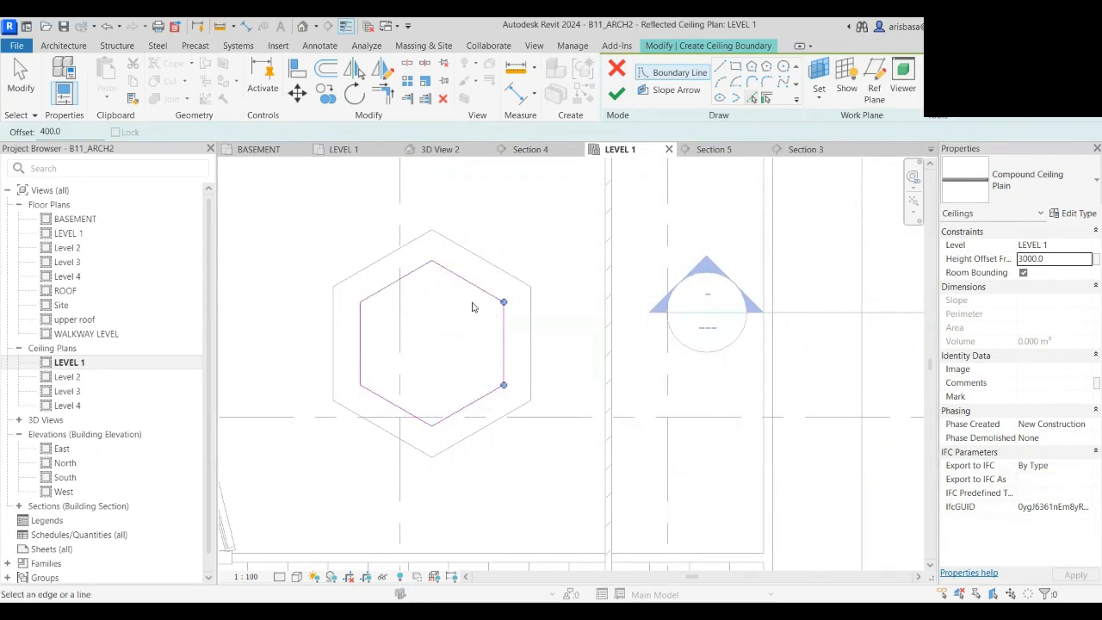
scroll(477, 325, up, 1)
middle_drag(477, 325, 482, 318)
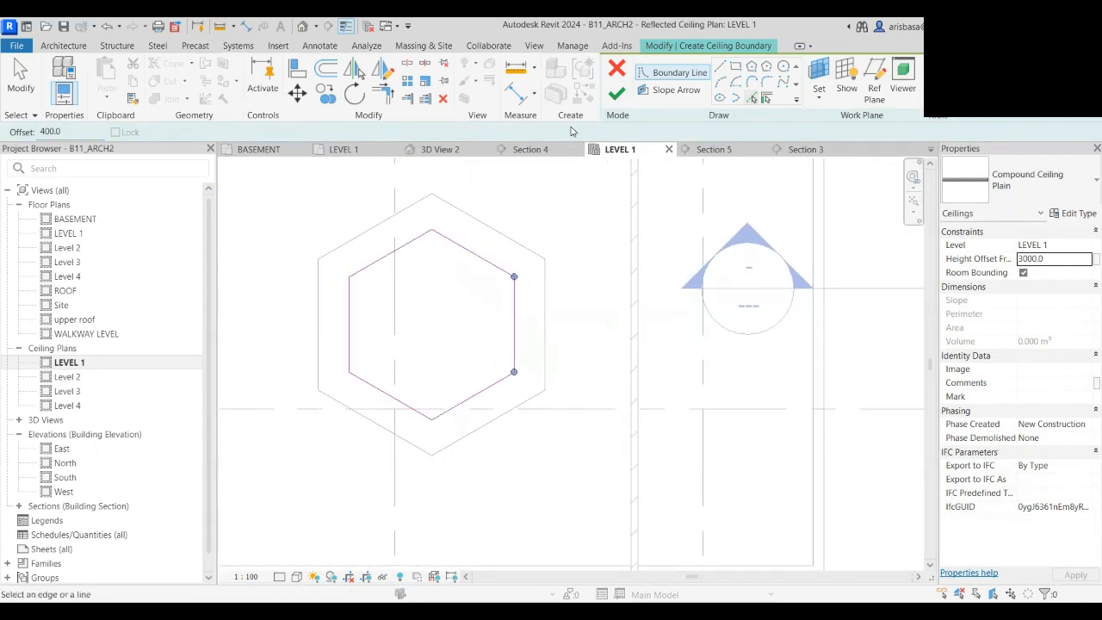
click(616, 94)
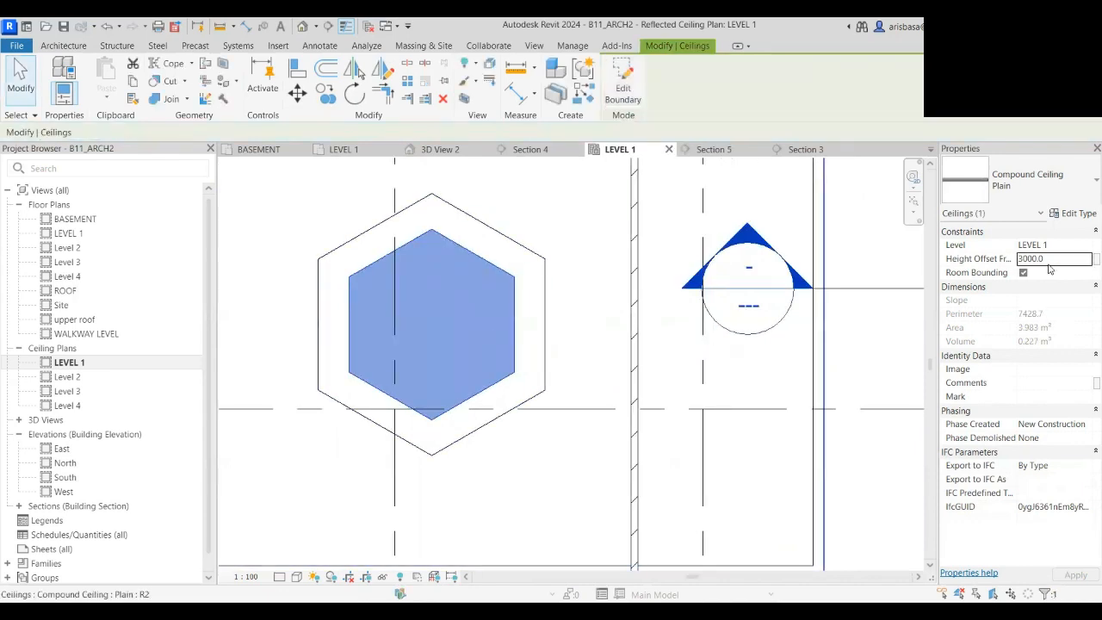
middle_drag(585, 365, 566, 374)
click(563, 375)
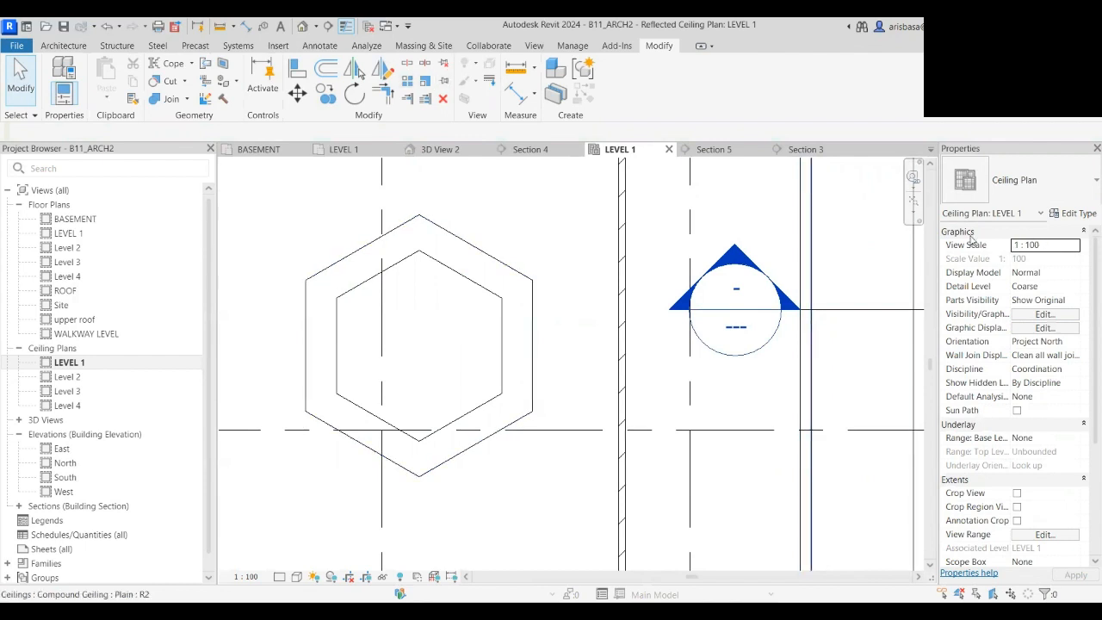
- Sketch another similar plain ceiling as a four-sided panel joining the east edges of the inner and outer hexagons
click(461, 282)
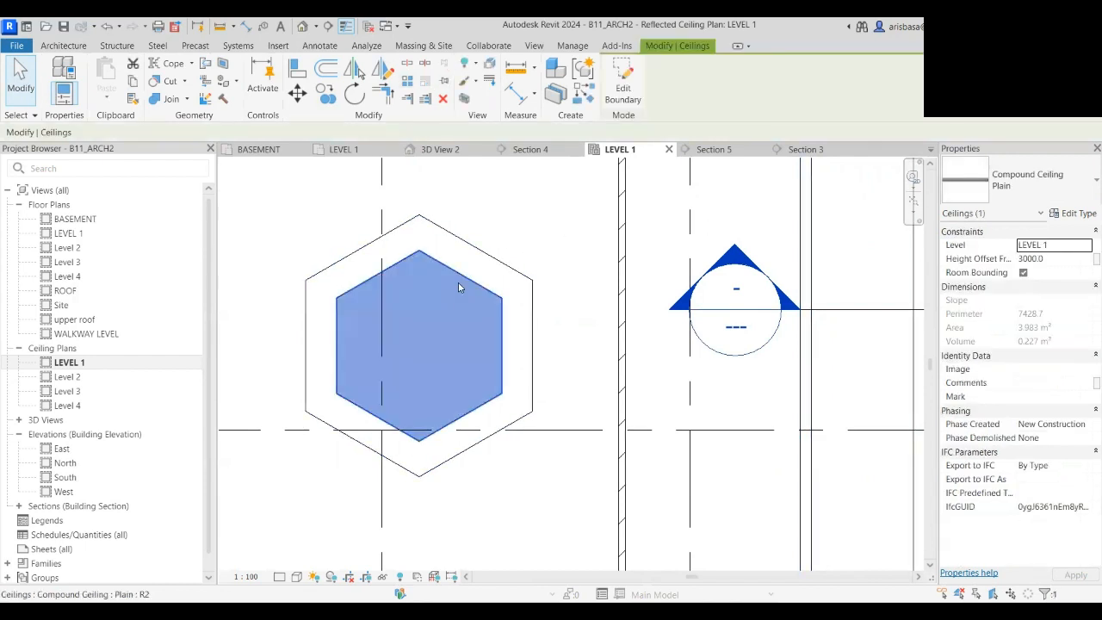
right_click(459, 282)
click(534, 353)
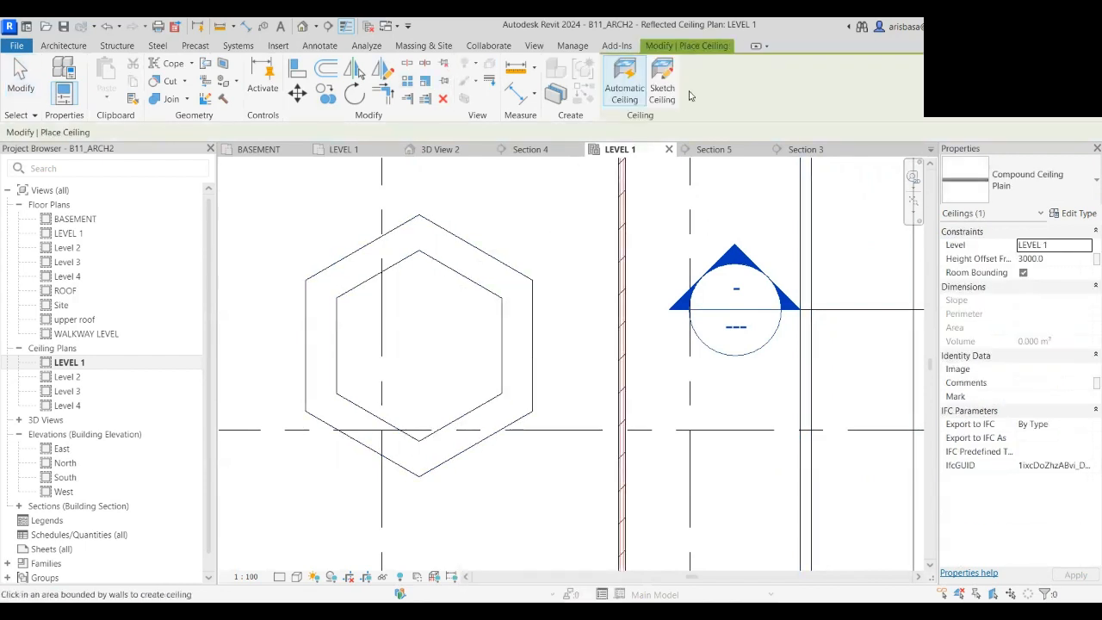
click(663, 89)
middle_drag(556, 310, 548, 299)
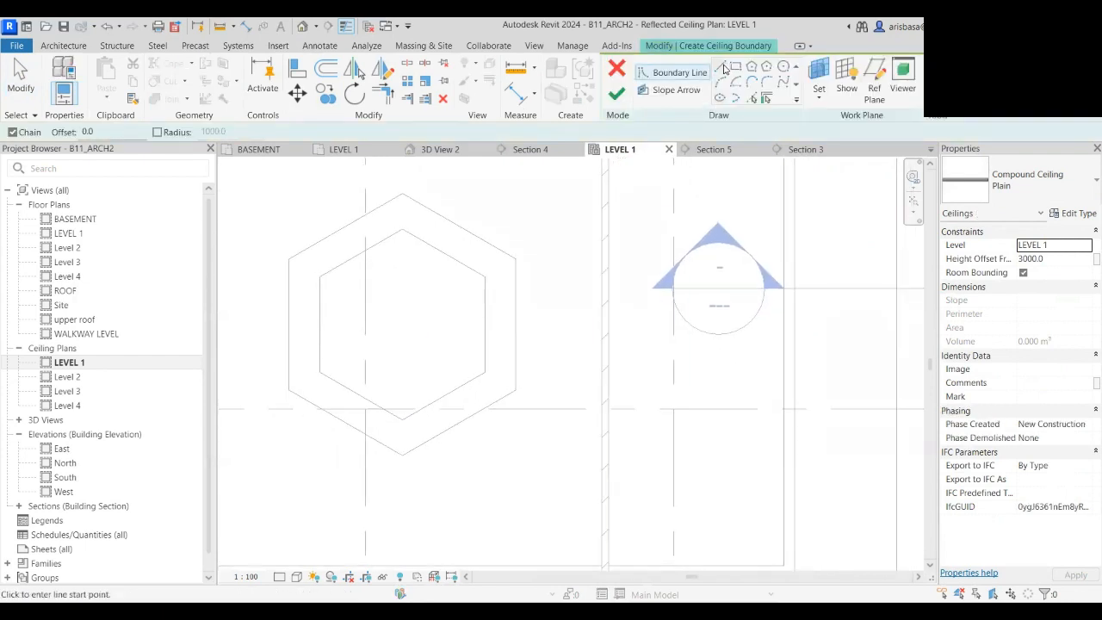
click(485, 277)
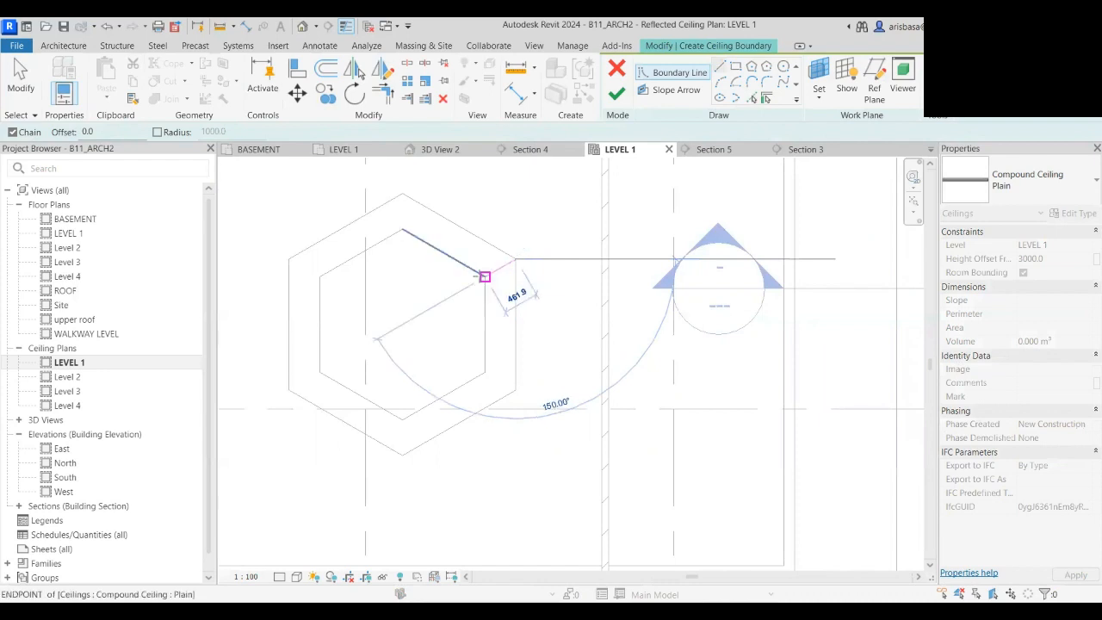
click(485, 373)
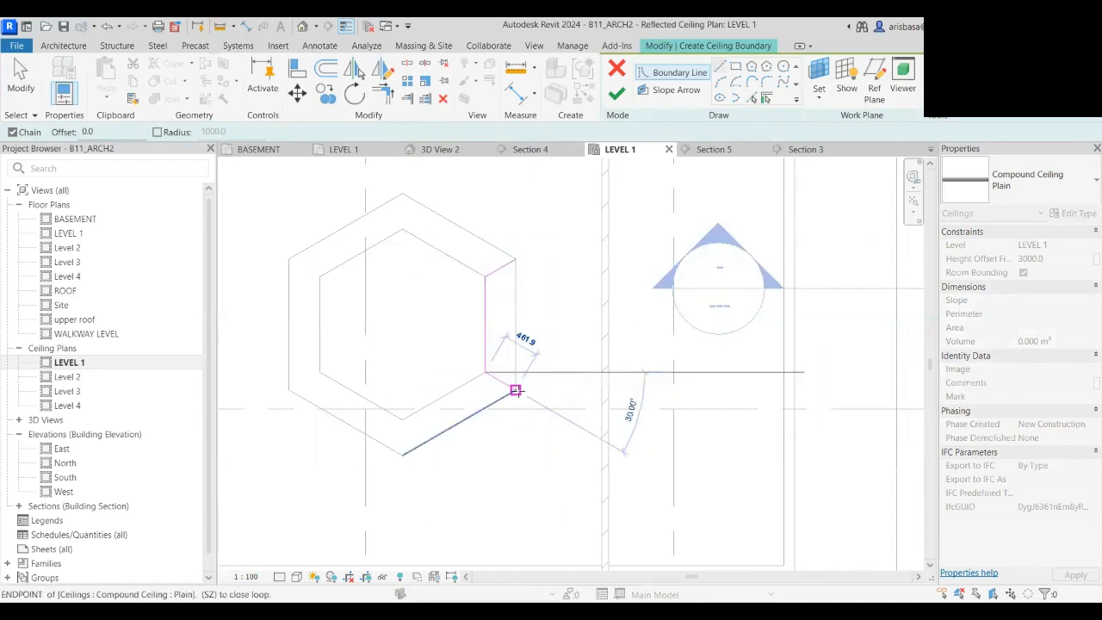
click(516, 390)
click(517, 261)
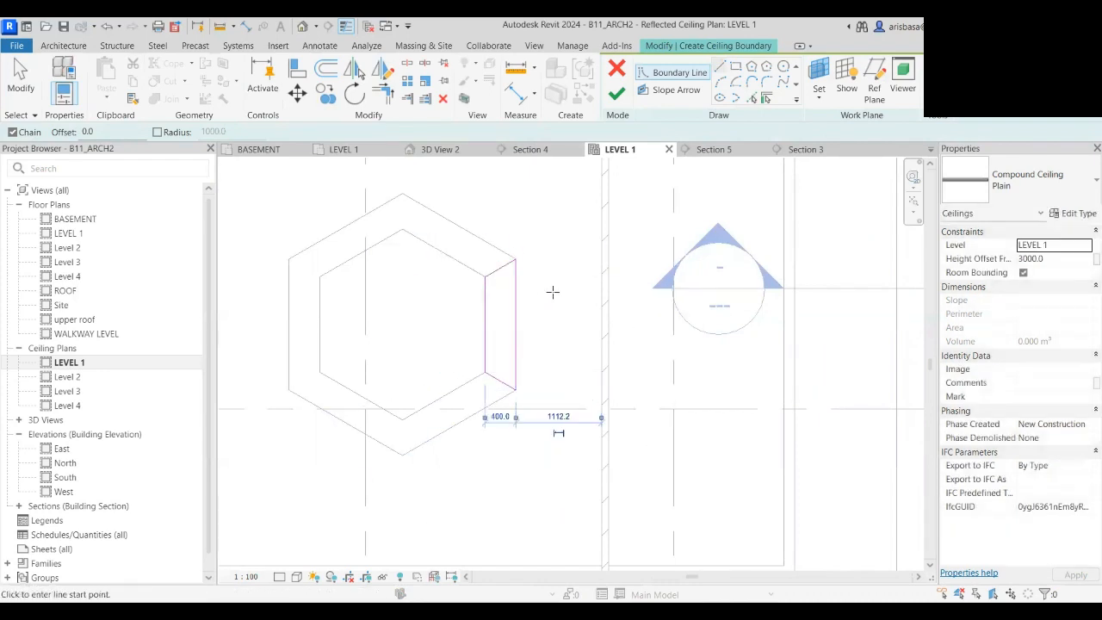
scroll(546, 319, up, 2)
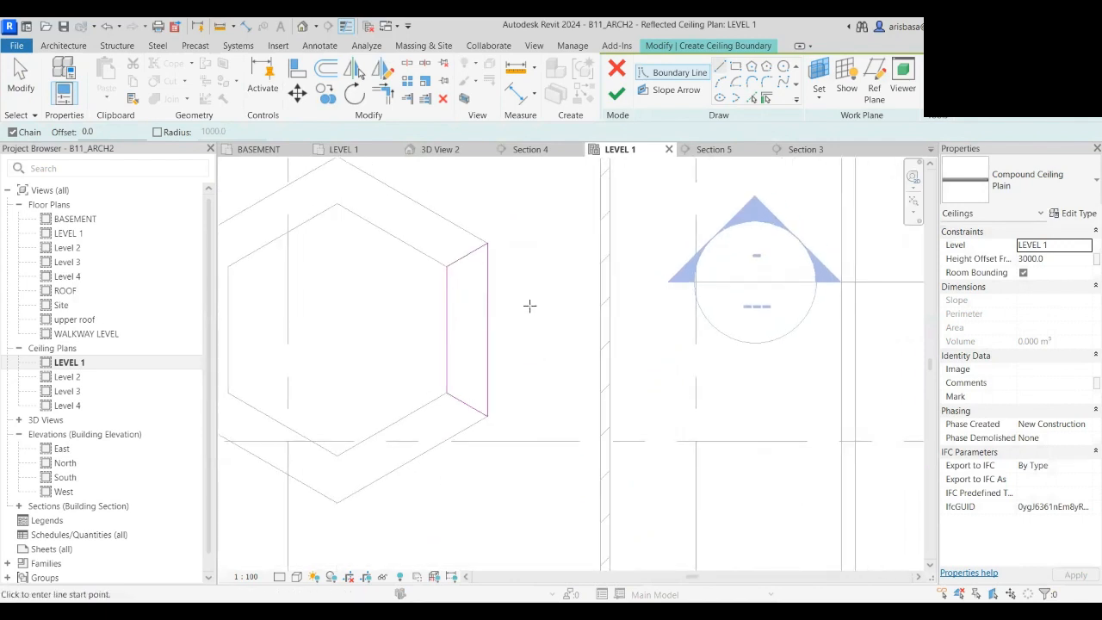
- Add a 400 mm slope arrow across the panel from its outer edge's midpoint to its inner edge's midpoint
click(676, 90)
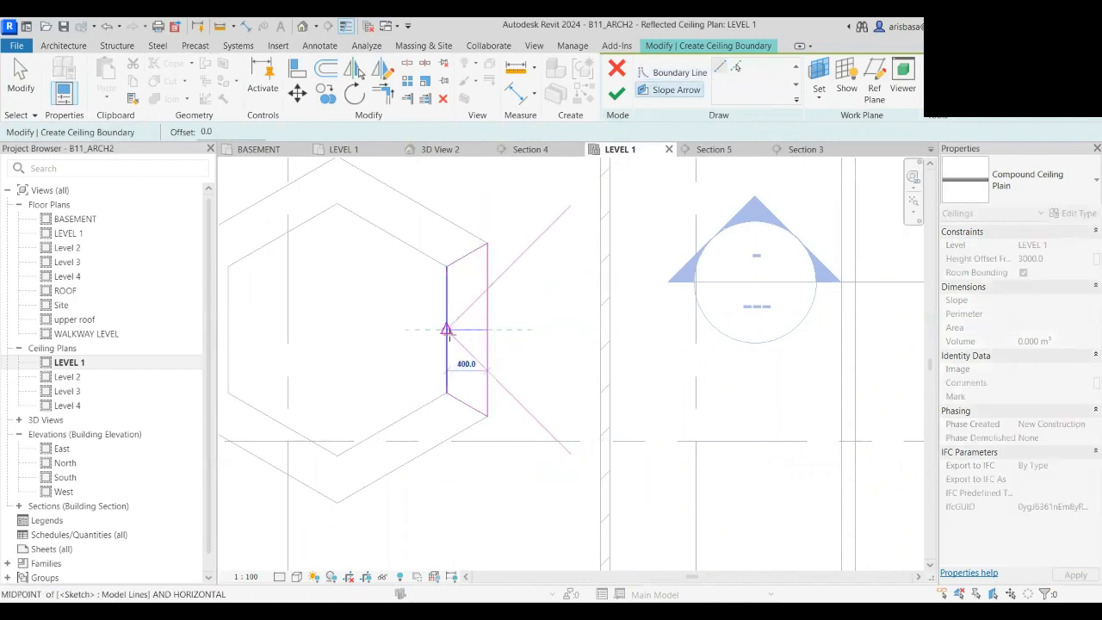
click(447, 331)
click(478, 390)
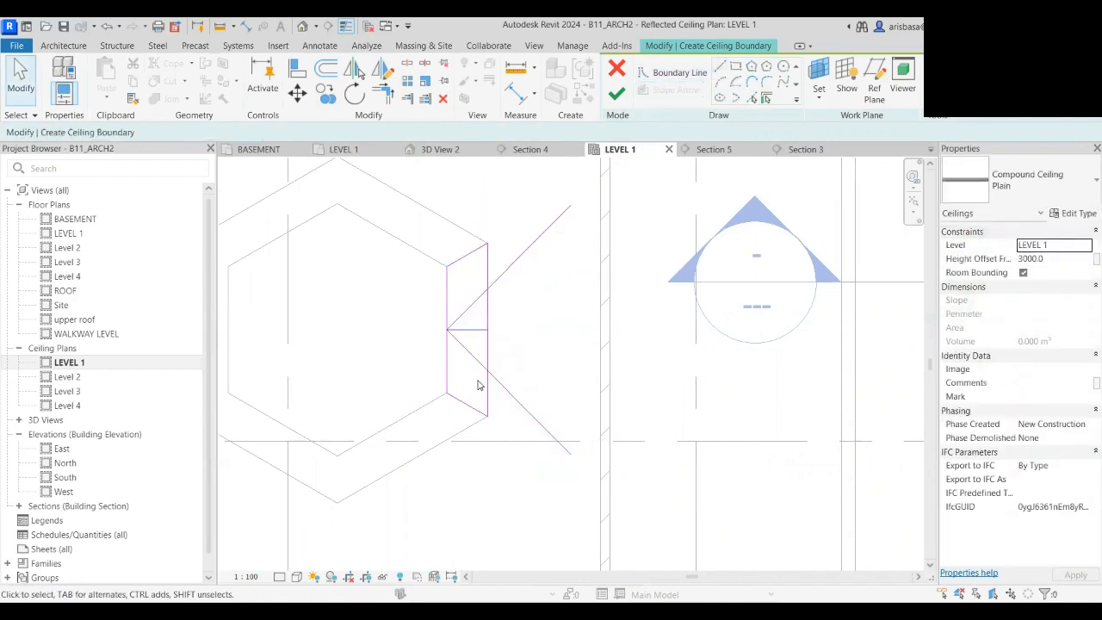
- Set the slope arrow's height offset to 0 at the tail and 400 at the head, and finish the ceiling panel
click(463, 331)
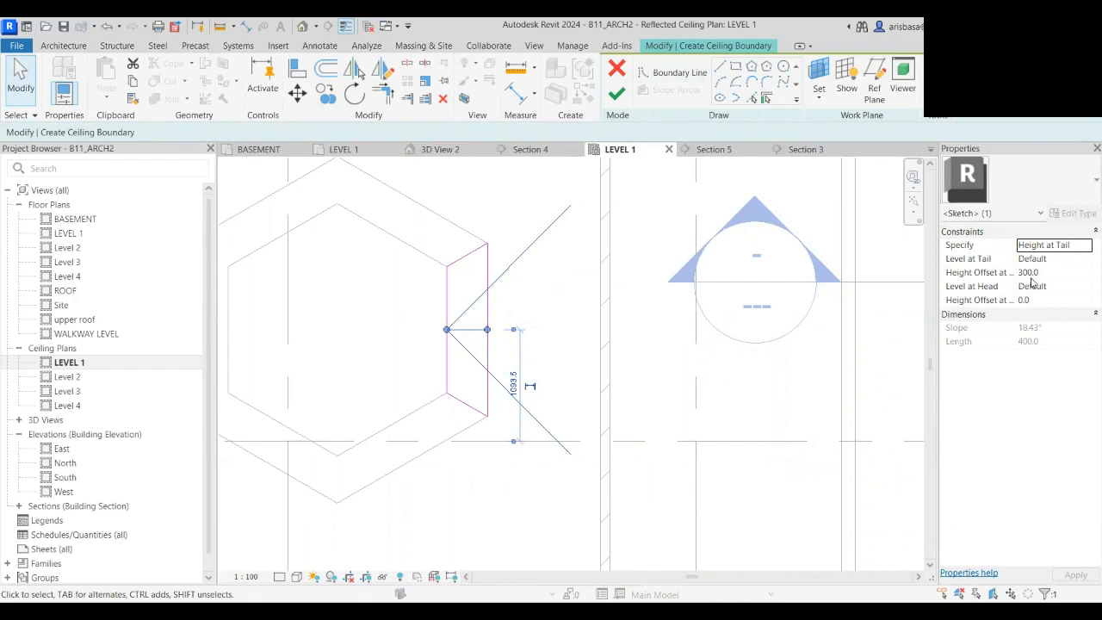
click(1058, 272)
text(0)
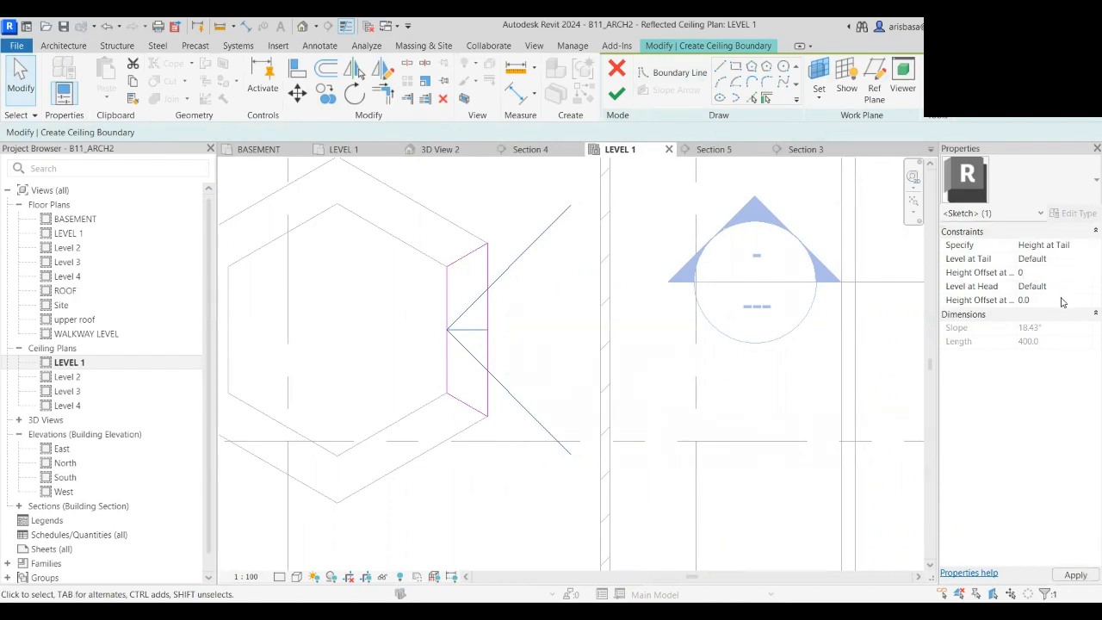
click(1061, 301)
key(Return)
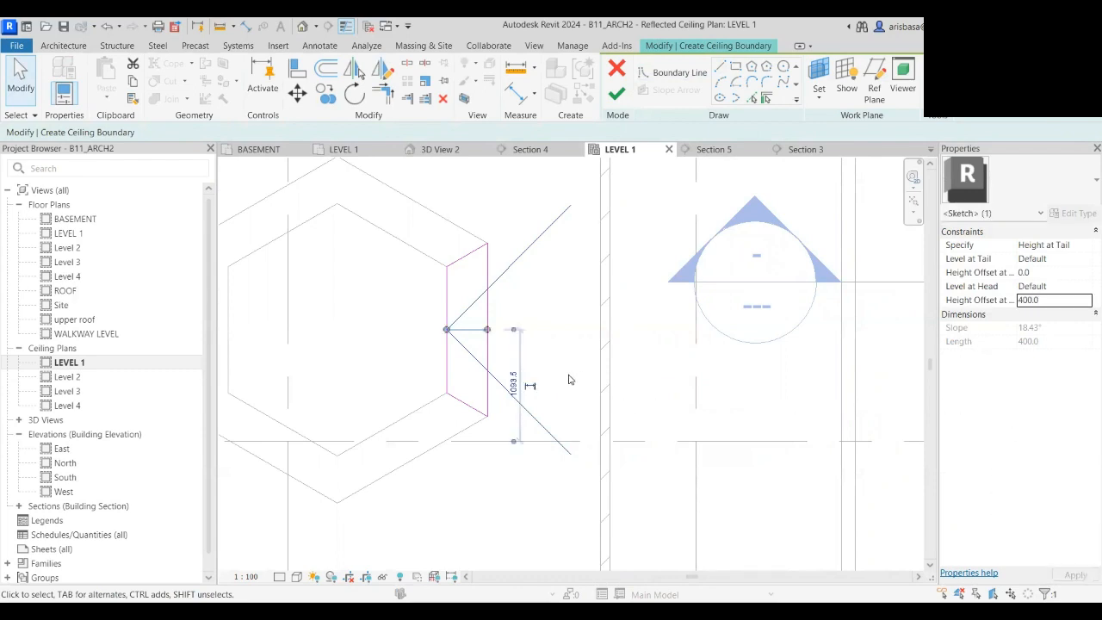
click(626, 356)
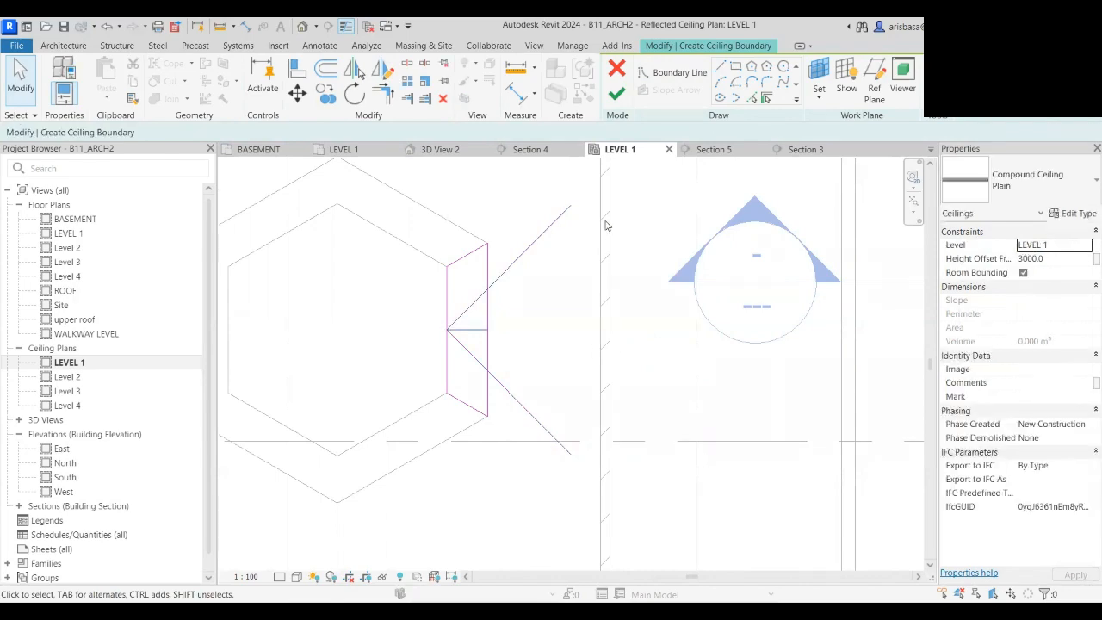
click(617, 93)
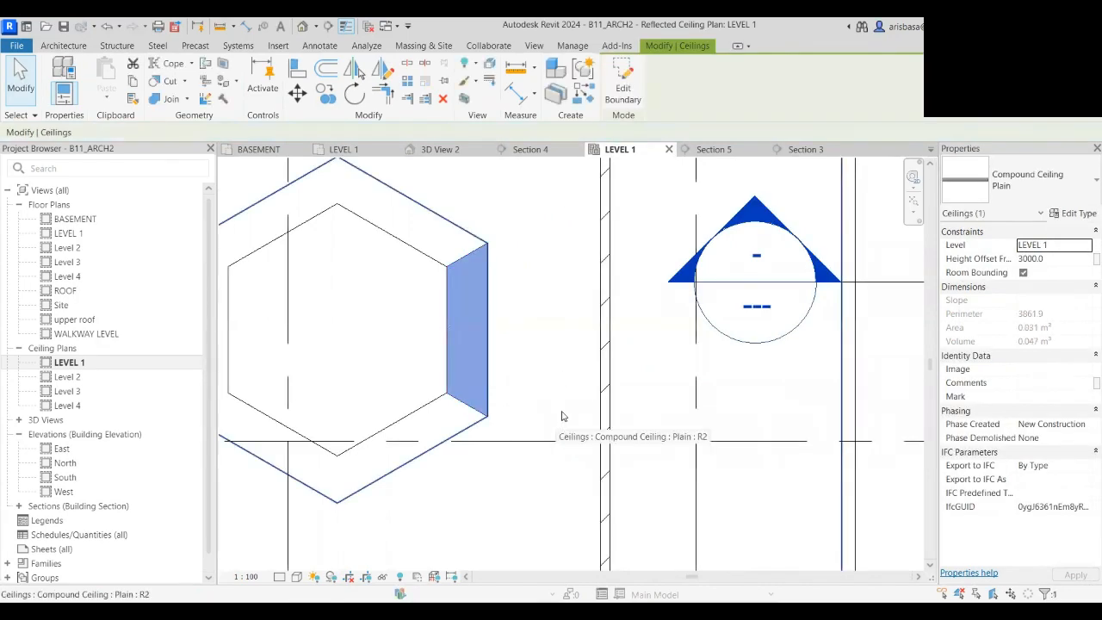
- Move the horizontal section line west so it cuts through the middle of the hexagonal ceiling, and switch to the Section 5 view
scroll(563, 380, down, 4)
scroll(563, 388, down, 2)
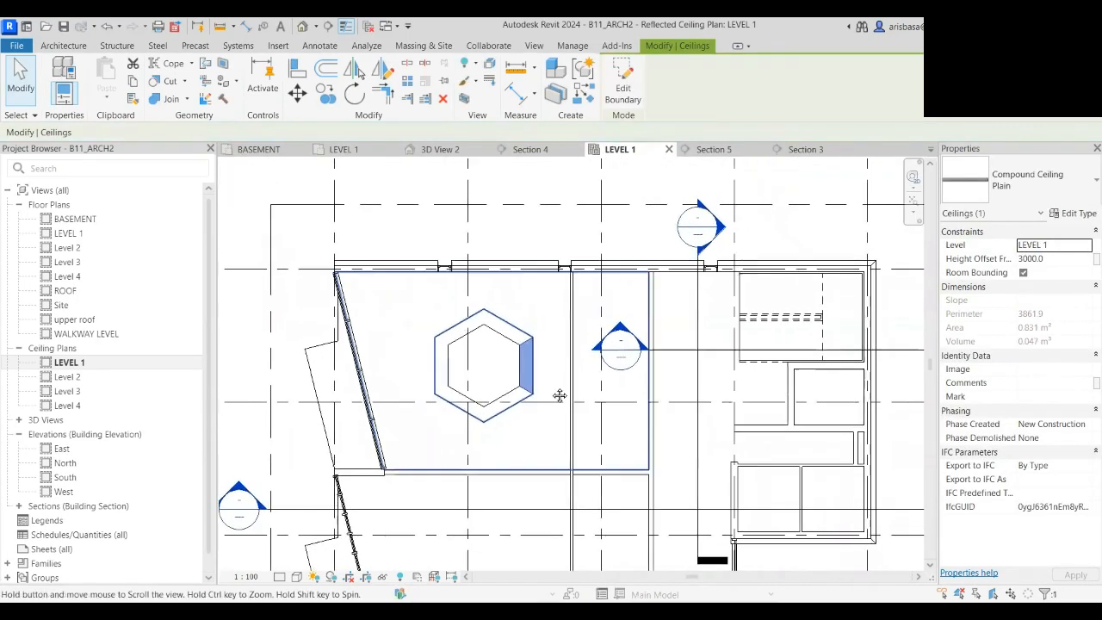
click(661, 356)
drag(664, 355, 434, 369)
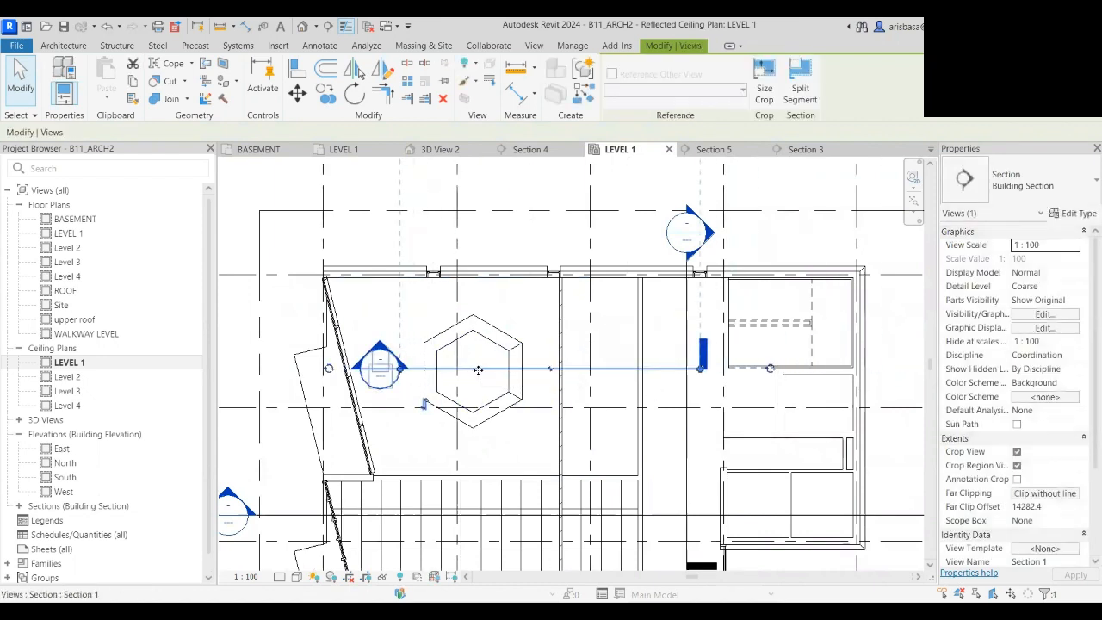
click(745, 153)
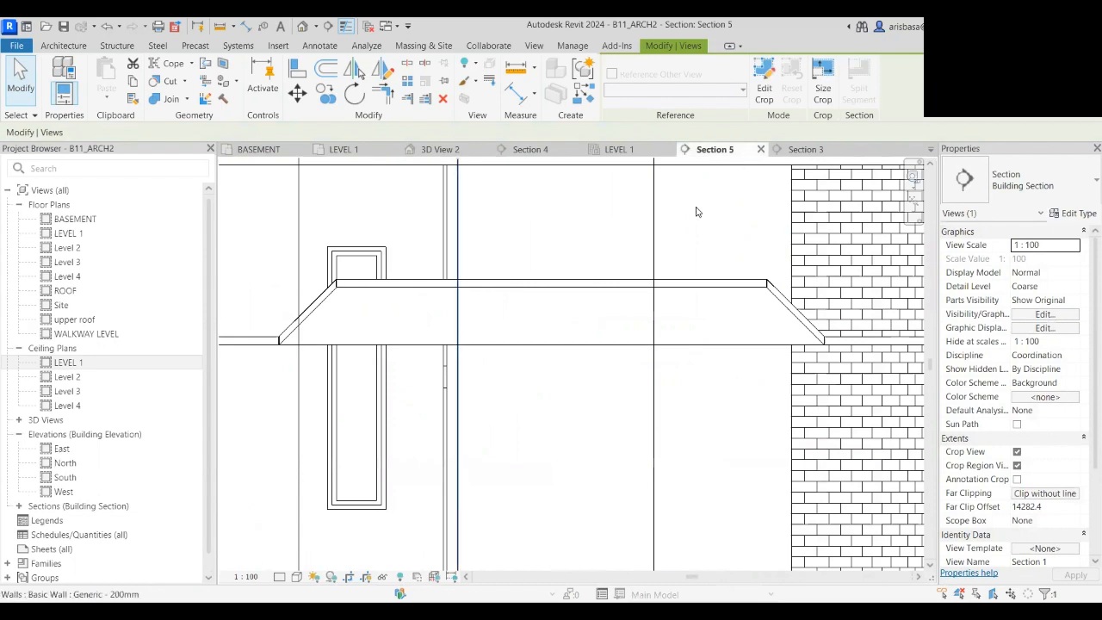
- Set the detached sloped plain ceiling panel's height offset from Level 1 to 2600 so its foot meets the main ceiling
scroll(641, 351, down, 1)
middle_drag(672, 362, 1001, 359)
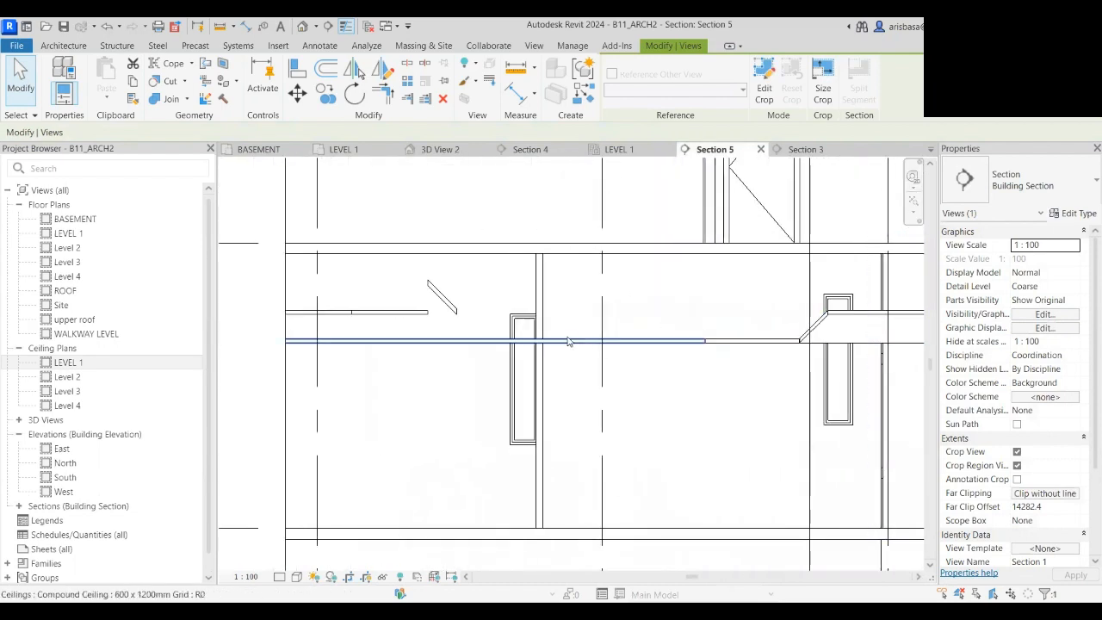
scroll(410, 313, up, 2)
scroll(433, 327, up, 1)
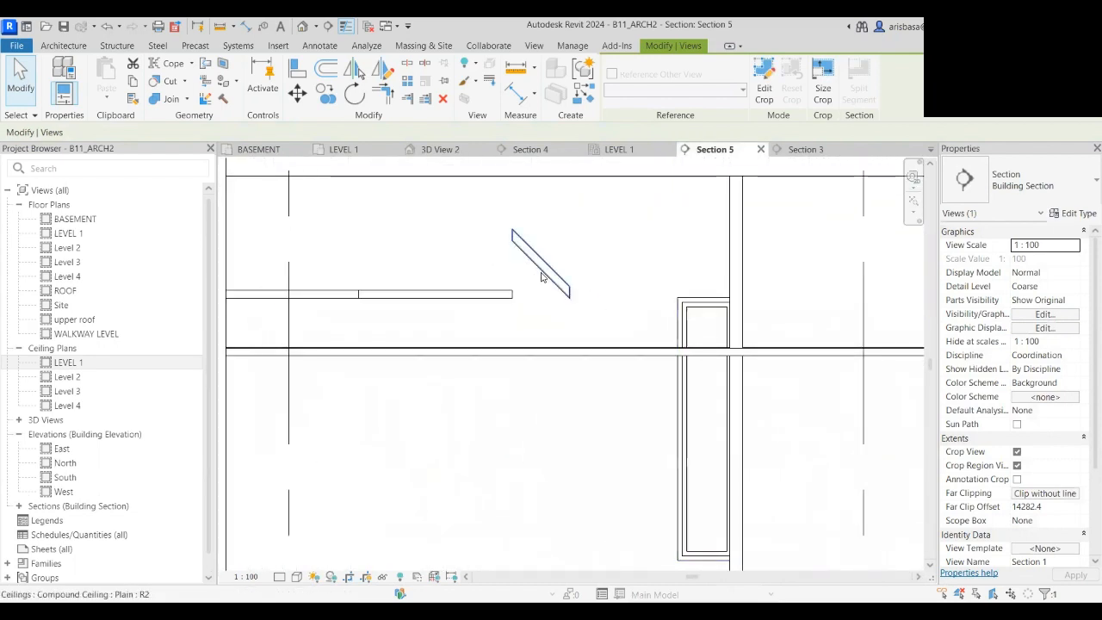
click(551, 272)
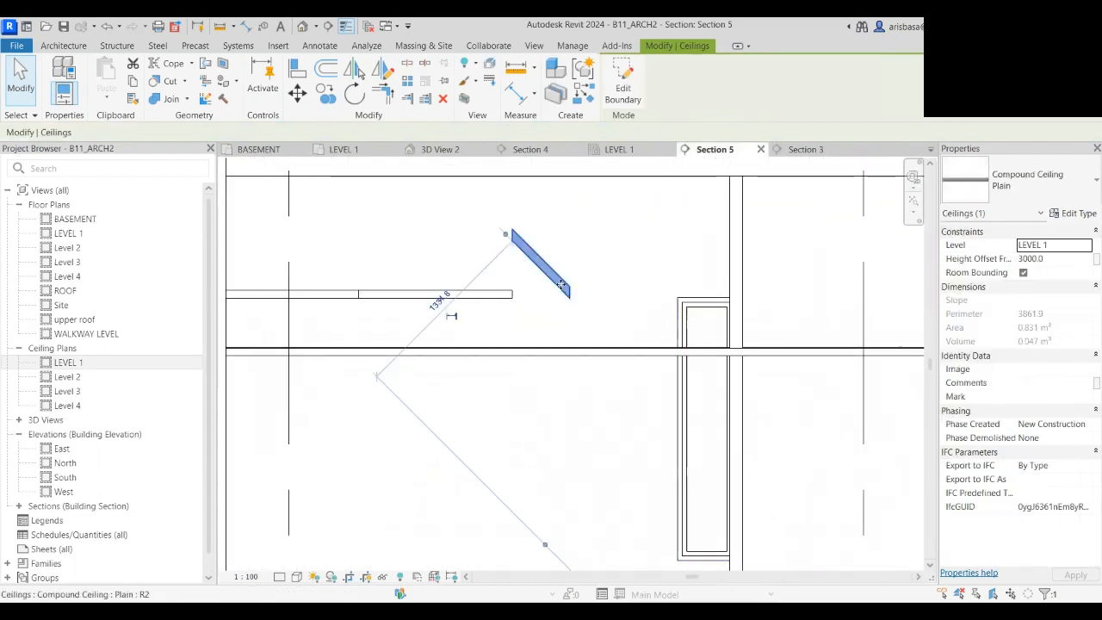
click(1061, 258)
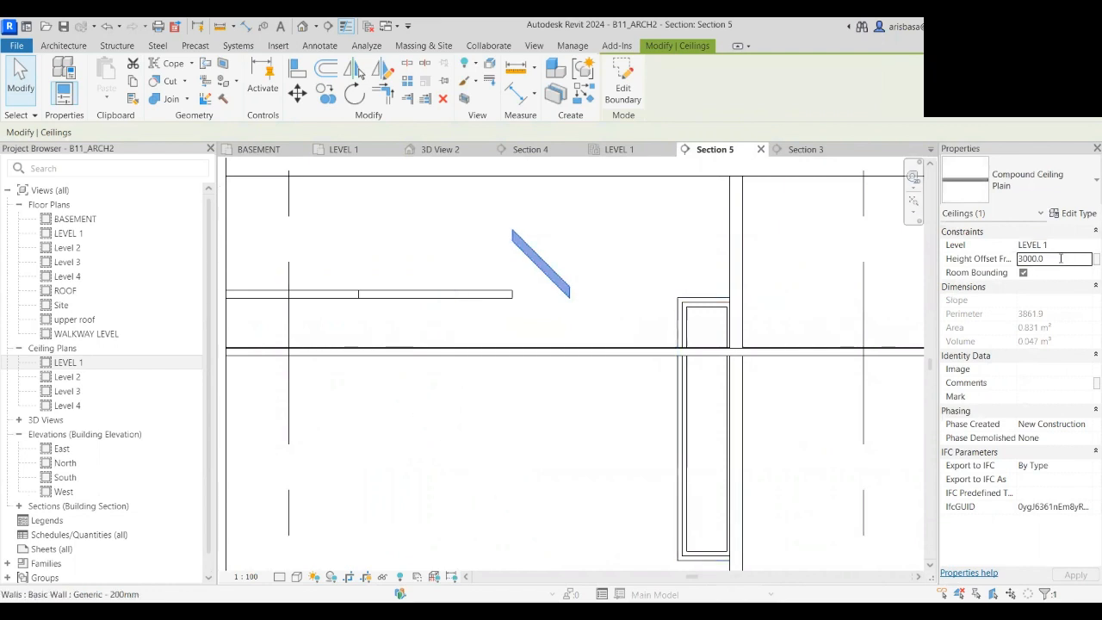
text(26)
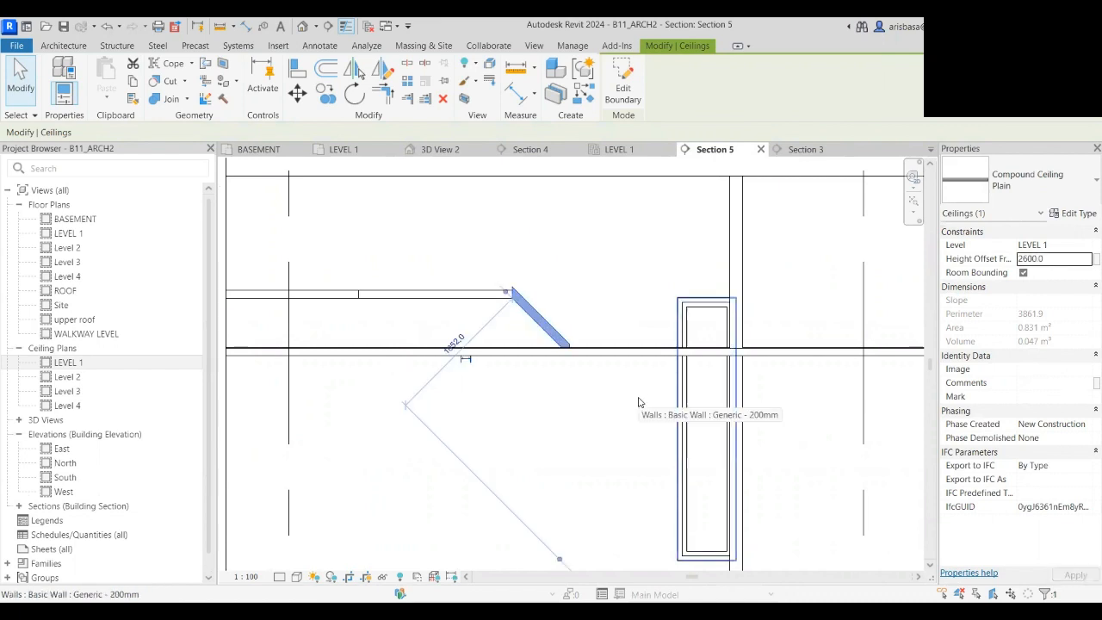
scroll(556, 352, up, 3)
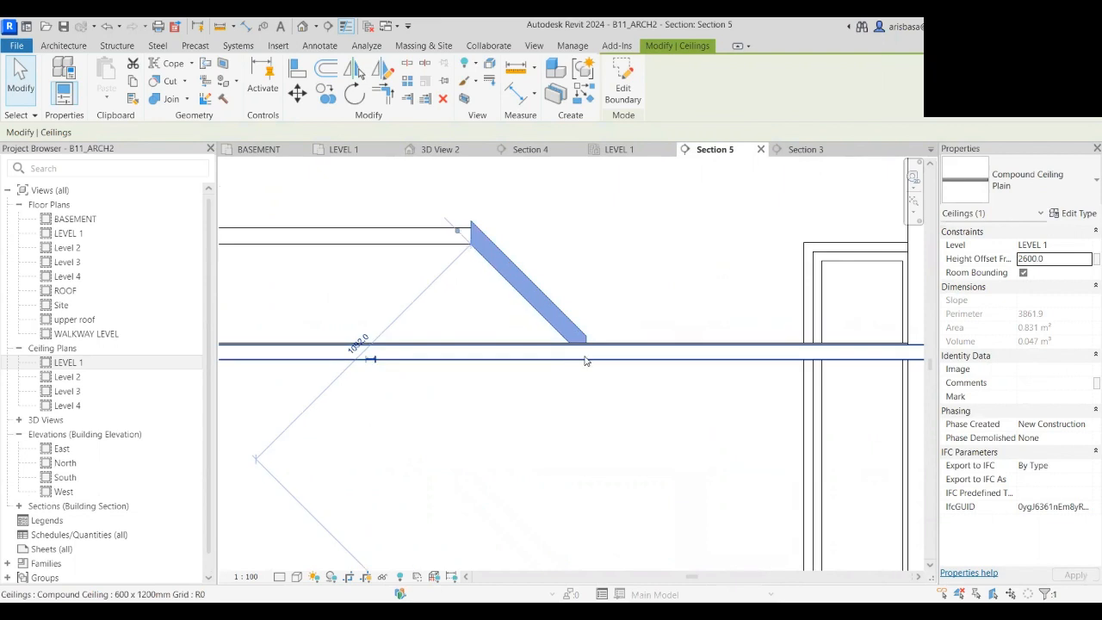
scroll(586, 372, down, 2)
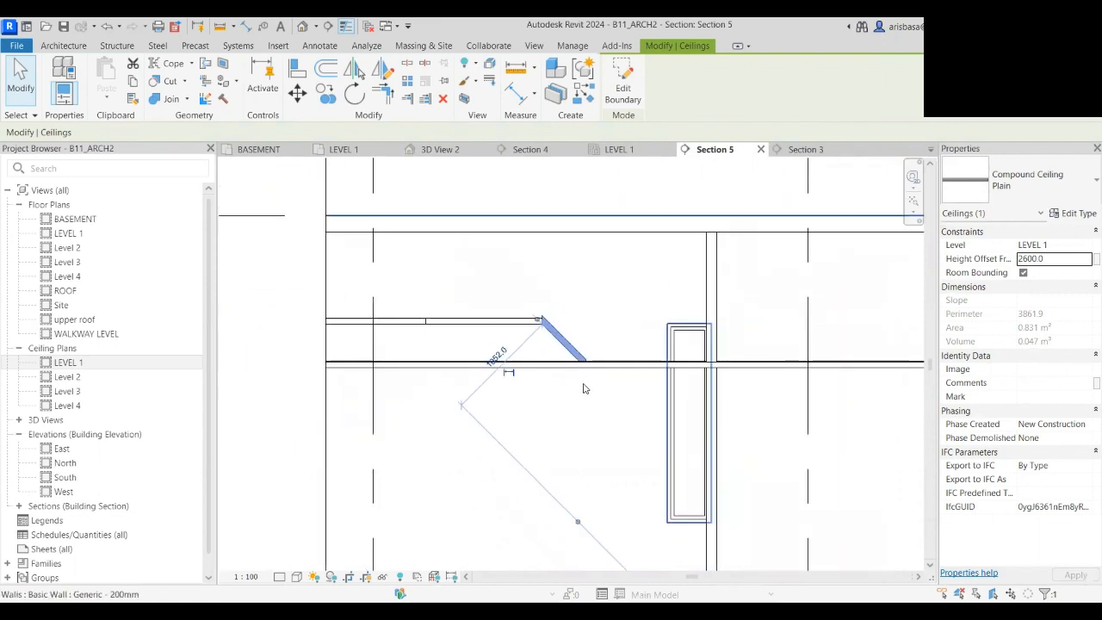
scroll(572, 377, up, 1)
scroll(572, 377, down, 3)
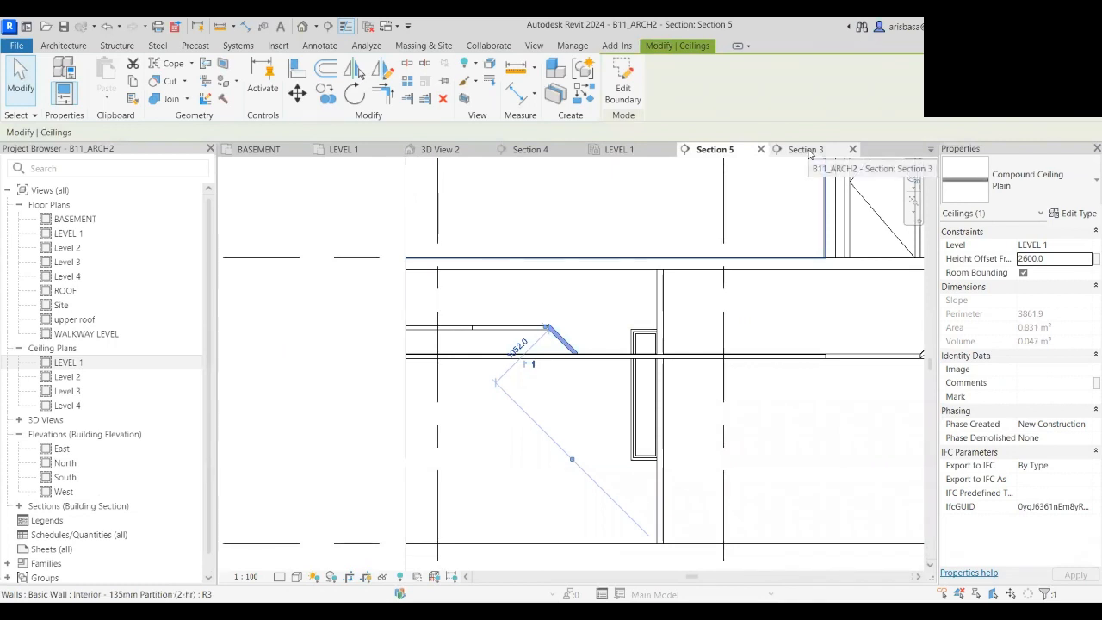
- In the Level 1 ceiling plan, mirror a copy of the east sloped panel to the west side across a vertical axis through the inner hexagon's vertices
click(619, 149)
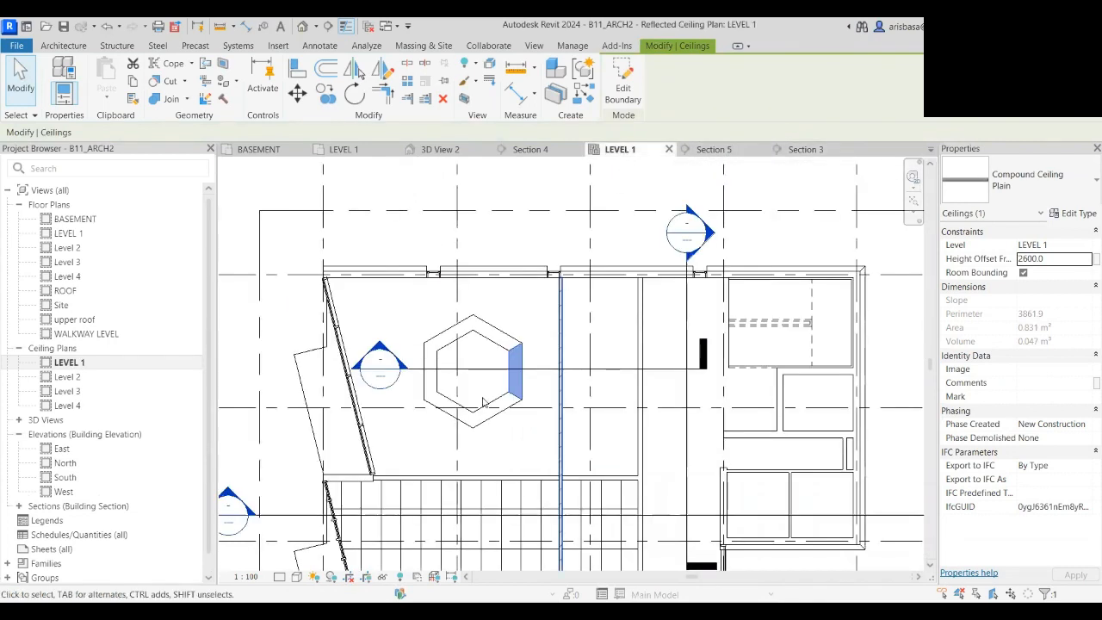
scroll(485, 409, up, 1)
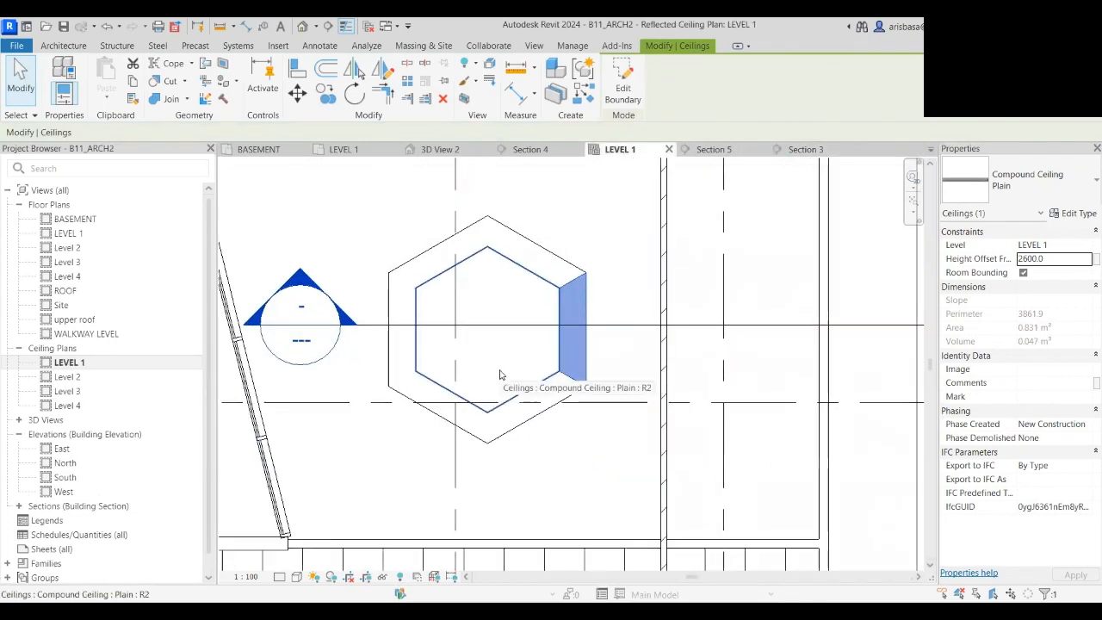
scroll(568, 336, up, 1)
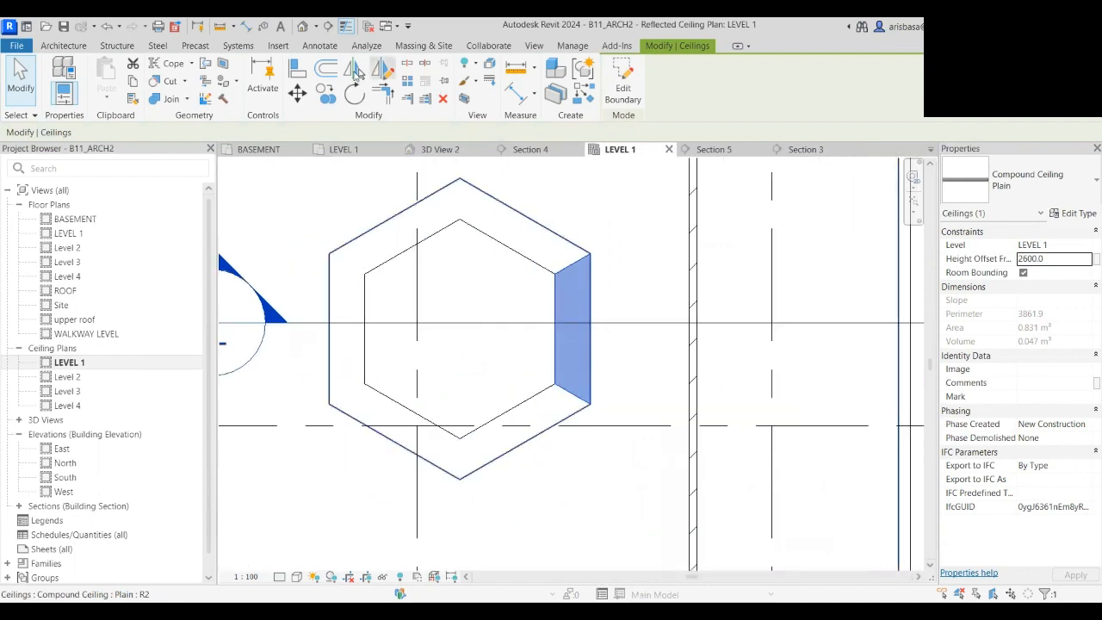
click(354, 73)
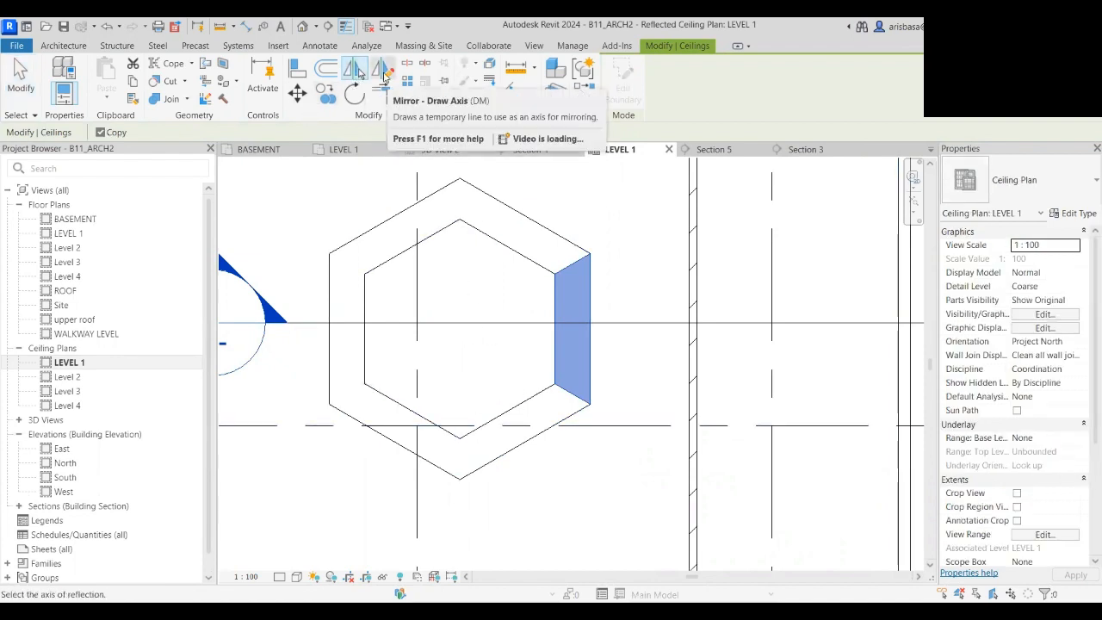
click(384, 72)
click(460, 222)
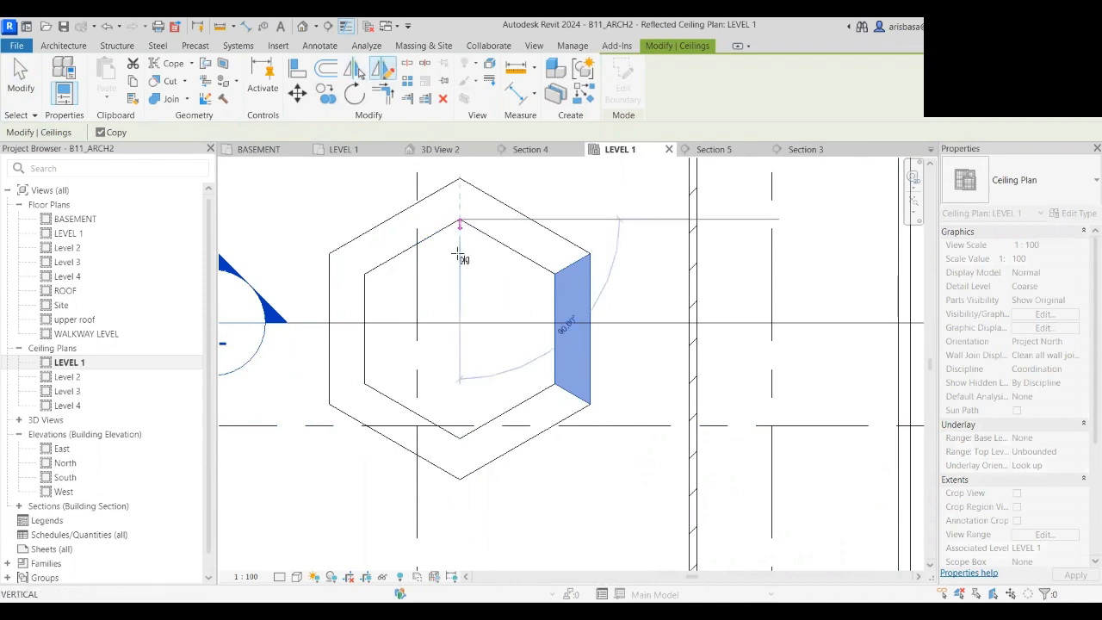
click(460, 438)
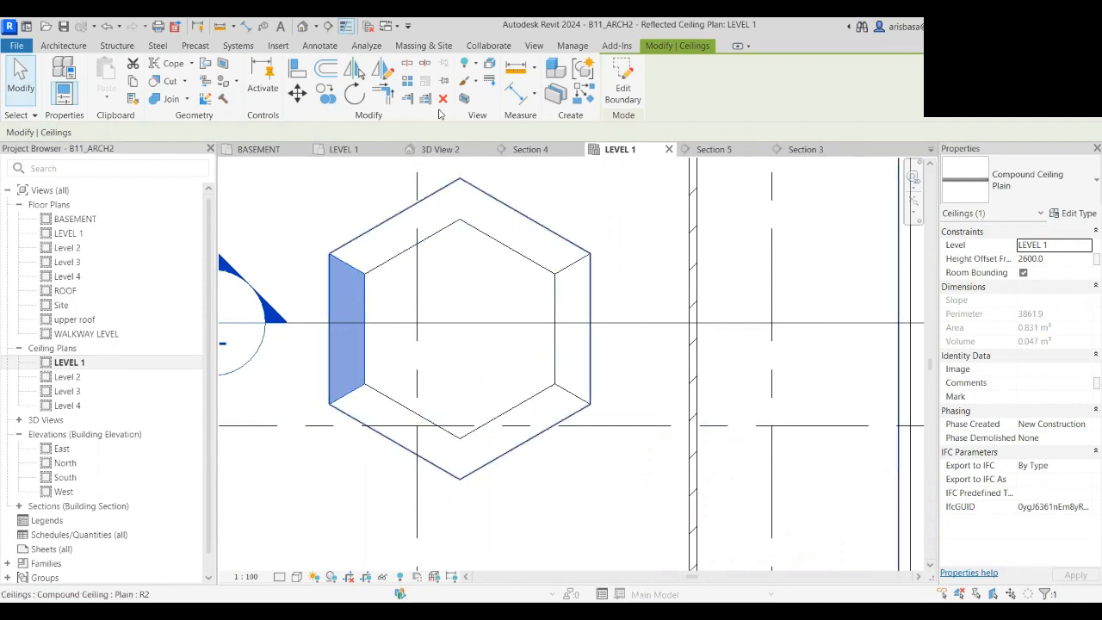
- Mirror the west panel across its northern end edge to the northwest side, and mirror that copy across its end edge to the northeast side
click(357, 71)
click(352, 264)
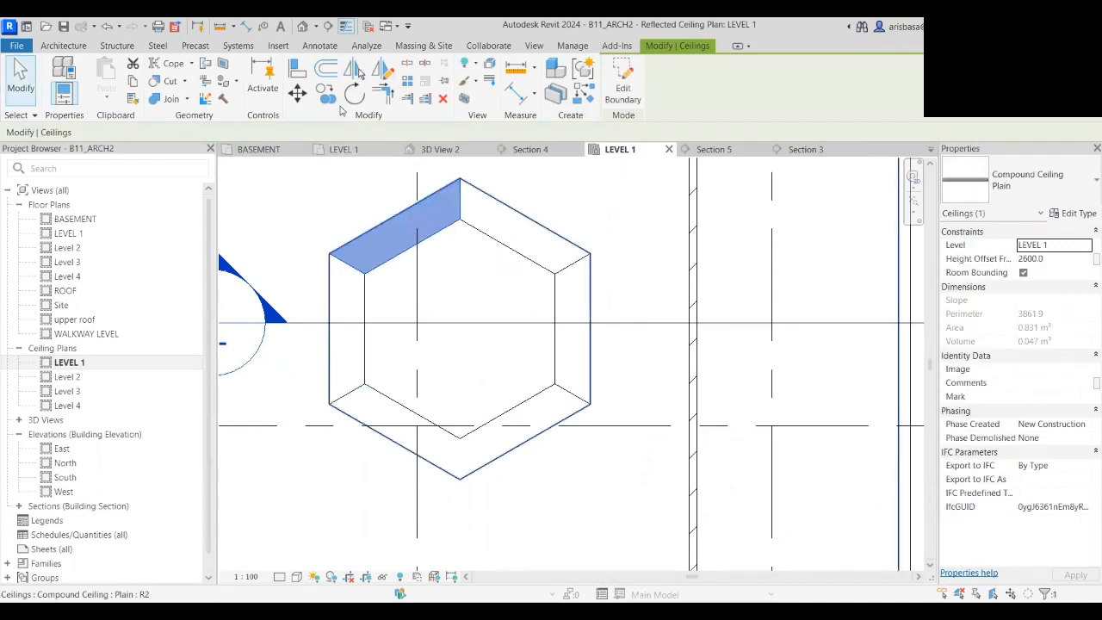
click(356, 72)
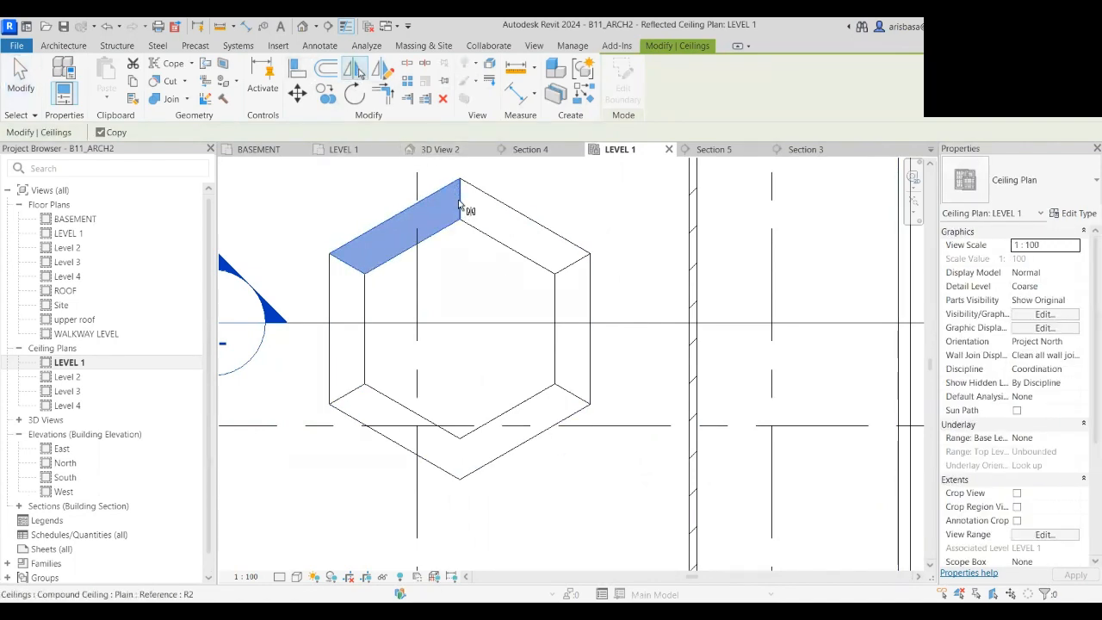
click(459, 200)
scroll(489, 222, down, 2)
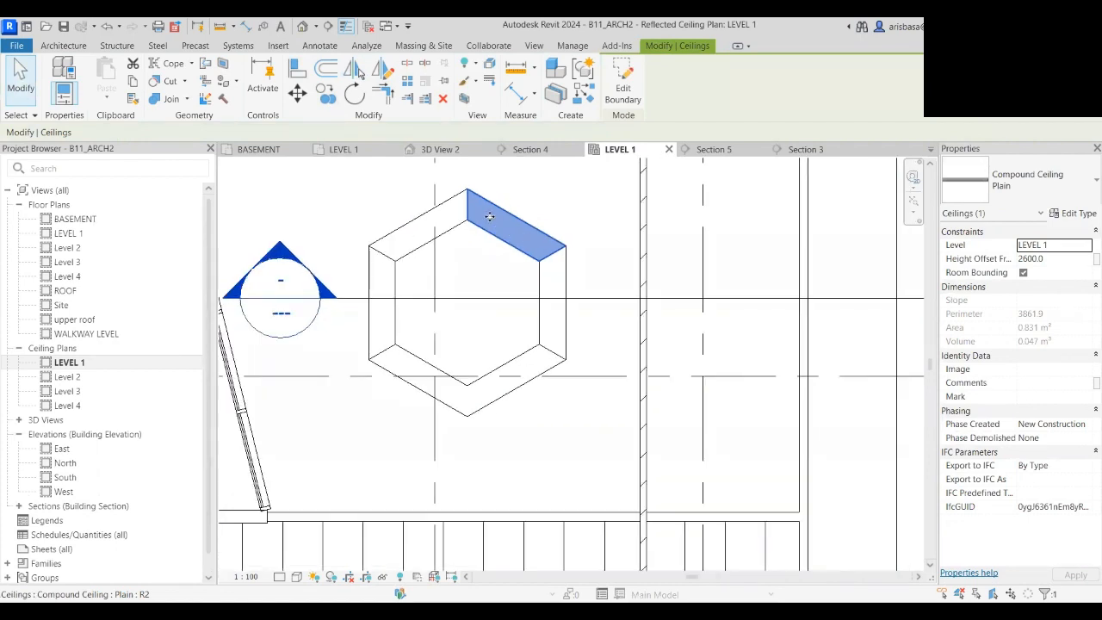
- Mirror copies of the northwest and northeast panels to the south side across a horizontal axis through the hexagon's centre
ctrl+click(452, 217)
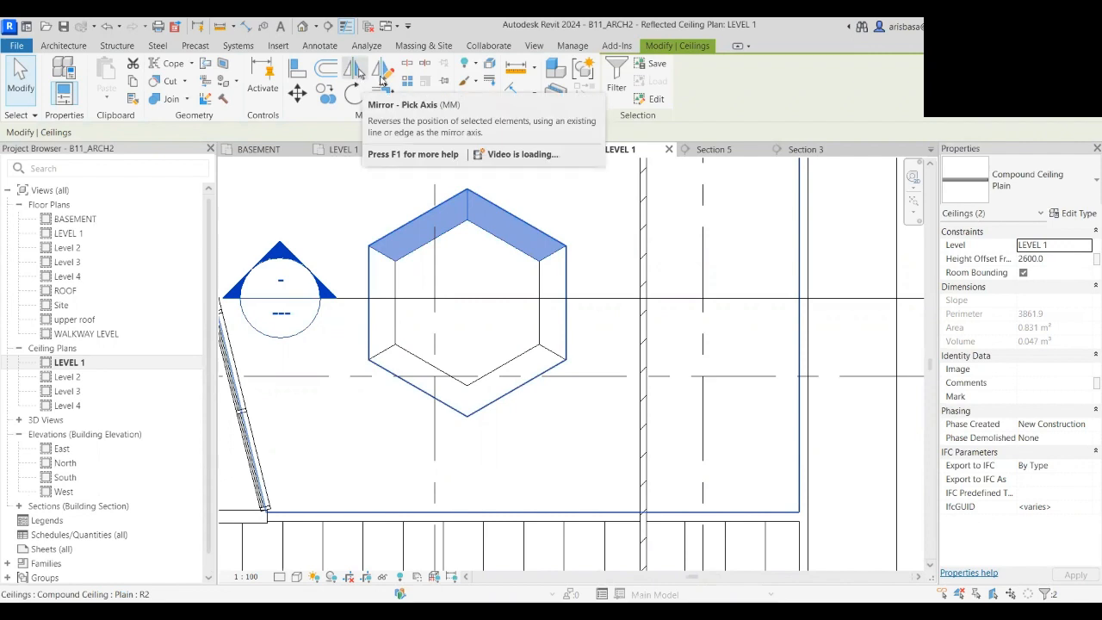
click(382, 80)
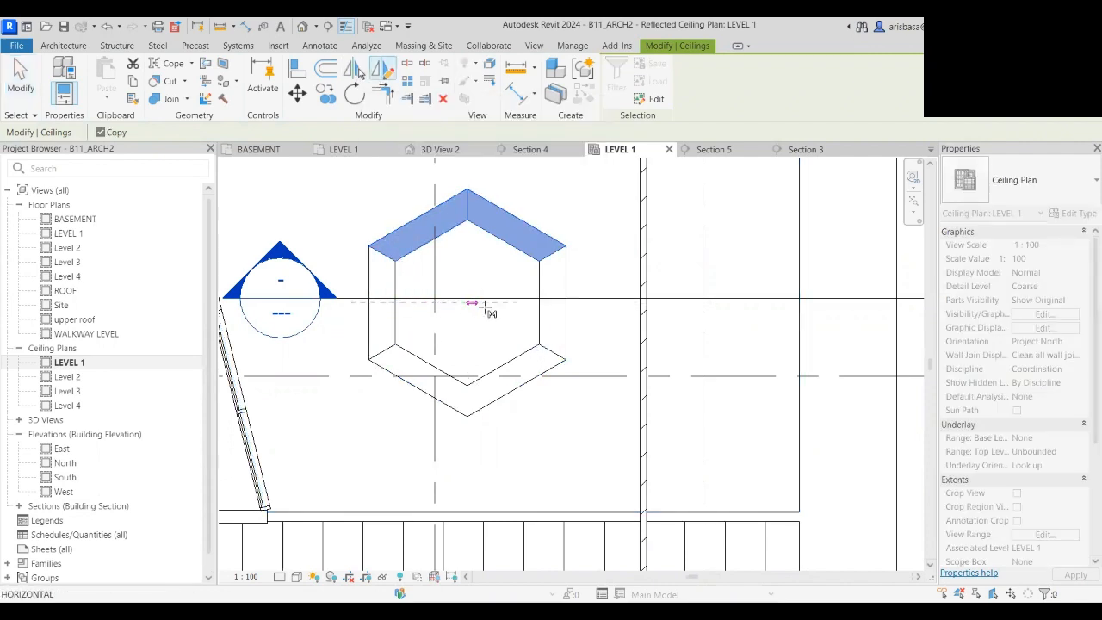
click(530, 302)
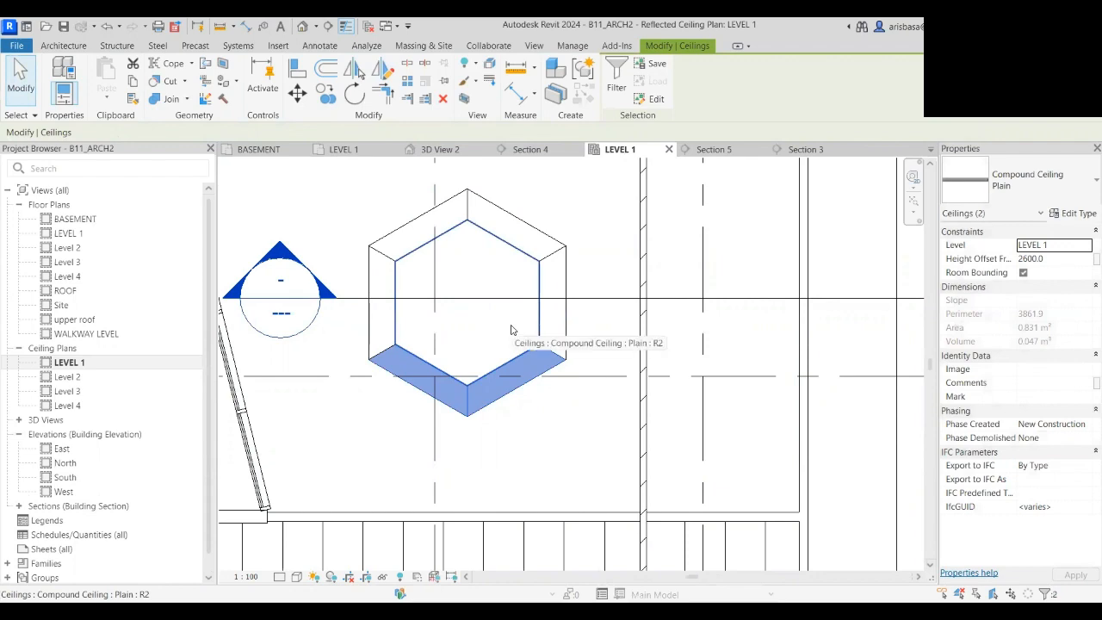
key(Escape)
scroll(514, 312, down, 5)
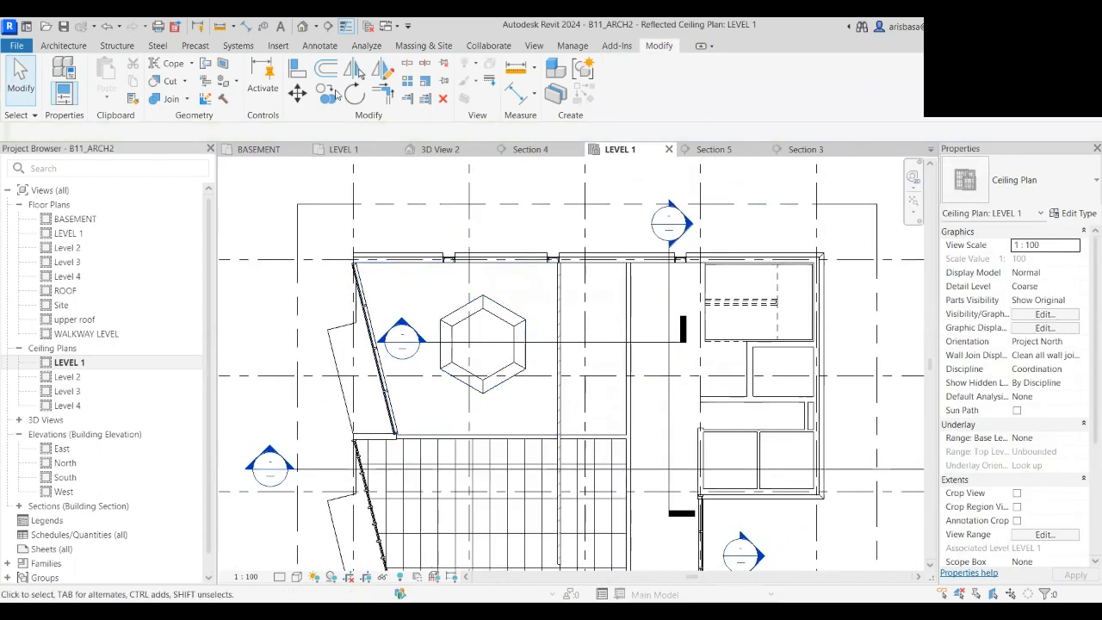
- Place a perspective camera in the ceiling plan at the room's southeast corner, looking northwest past the hexagon, with a 3150 eye offset
click(317, 27)
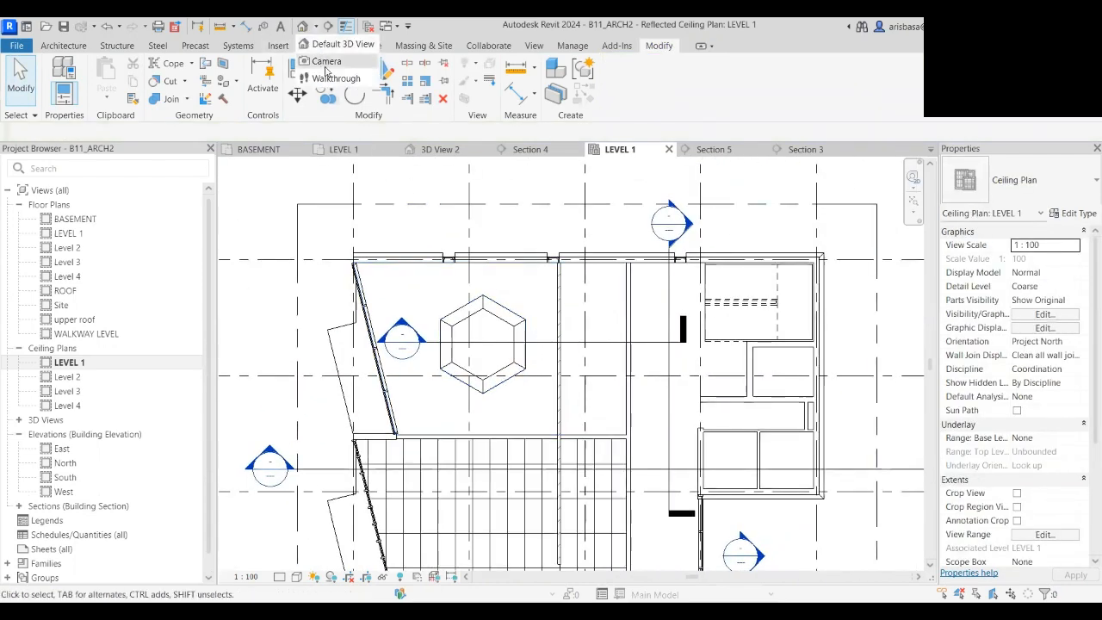
click(326, 62)
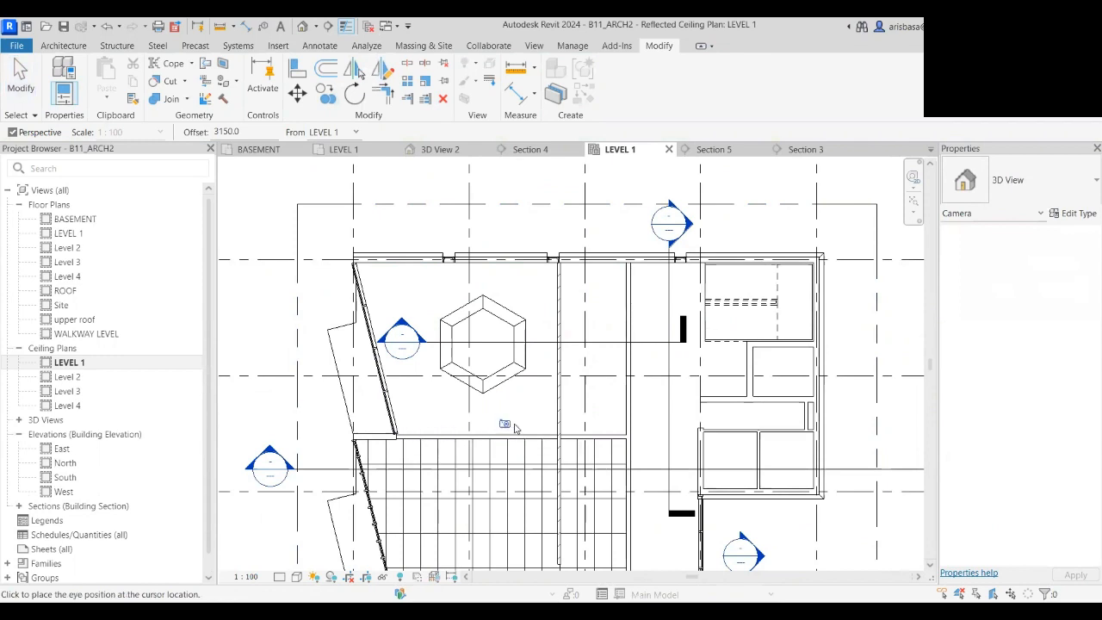
click(546, 433)
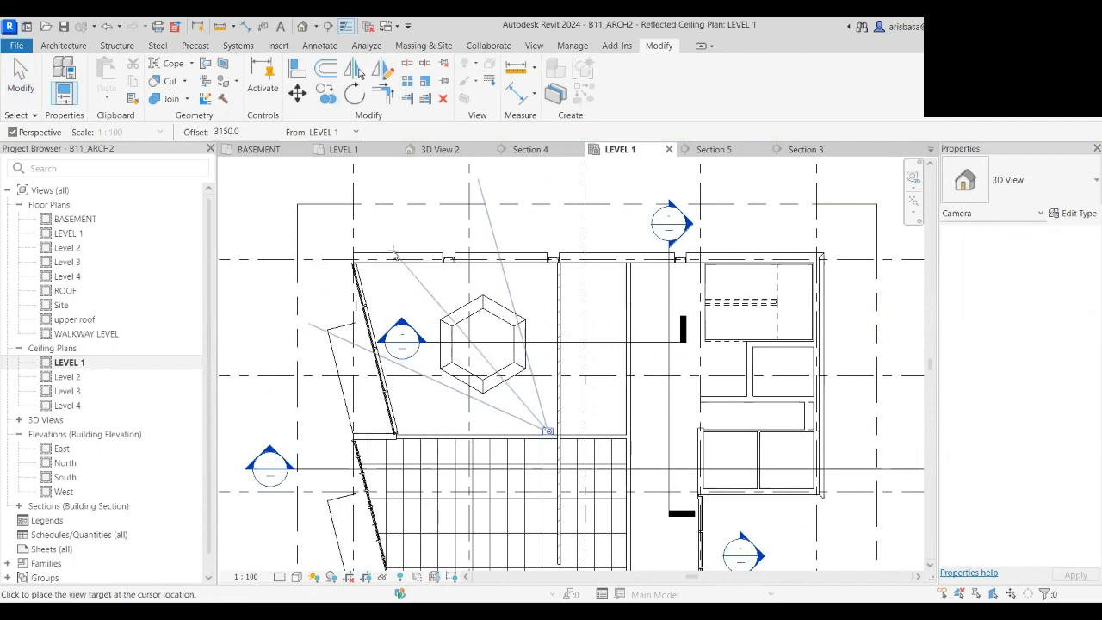
click(411, 278)
scroll(680, 387, down, 4)
middle_drag(669, 384, 575, 254)
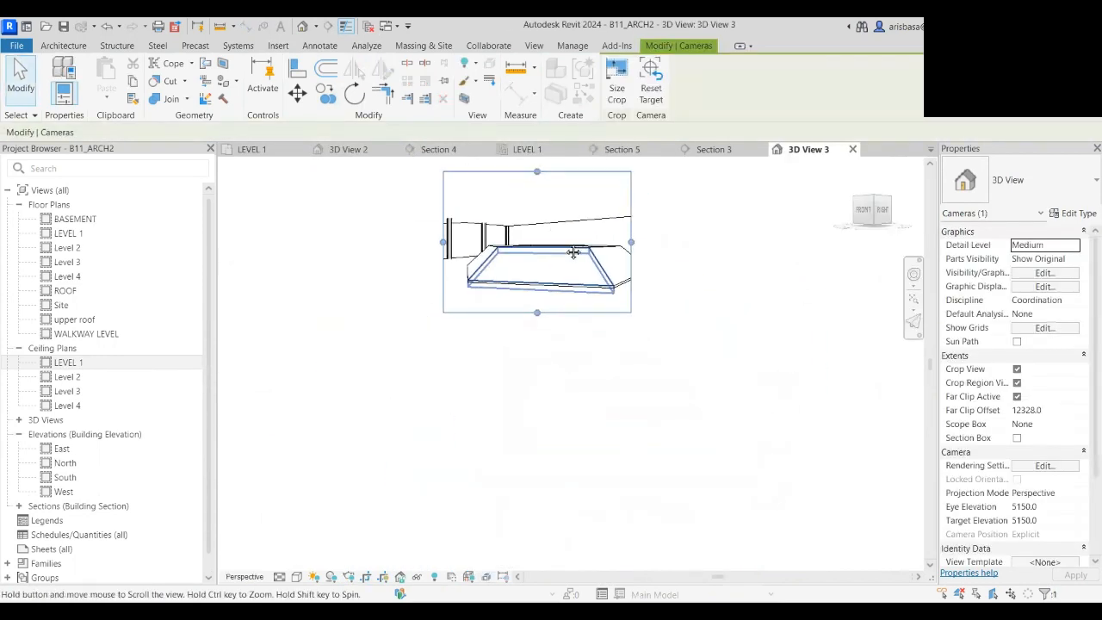
- Enlarge the camera view's crop region downward and to both sides, orbit to look up at the hexagonal ceiling, and close the view
drag(538, 315, 538, 549)
drag(631, 361, 842, 363)
scroll(685, 382, down, 1)
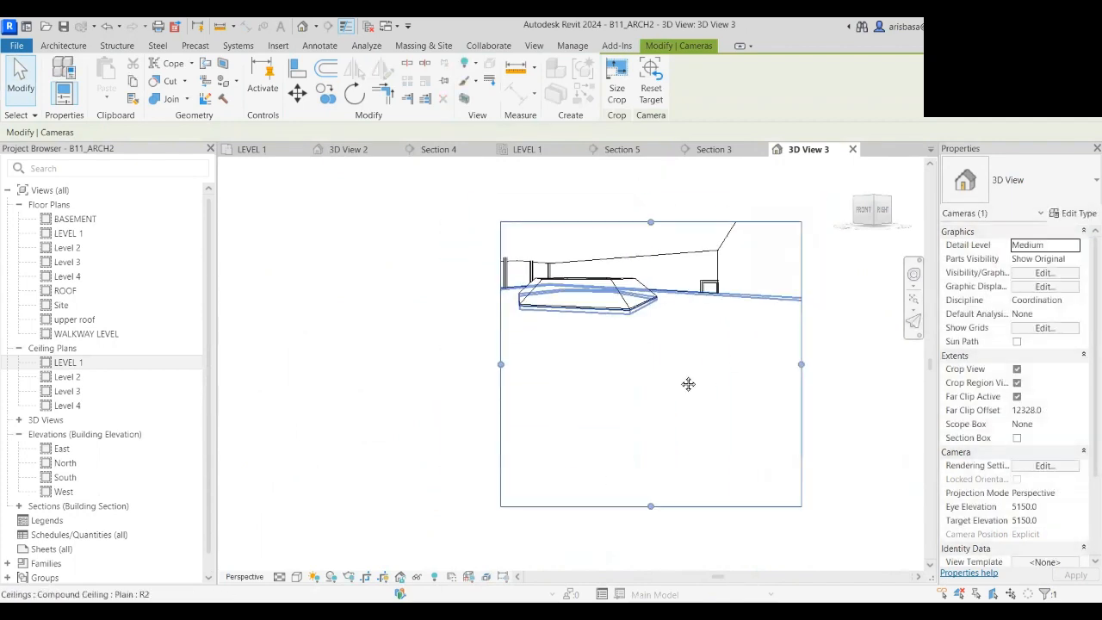
middle_drag(689, 384, 665, 396)
drag(477, 377, 337, 377)
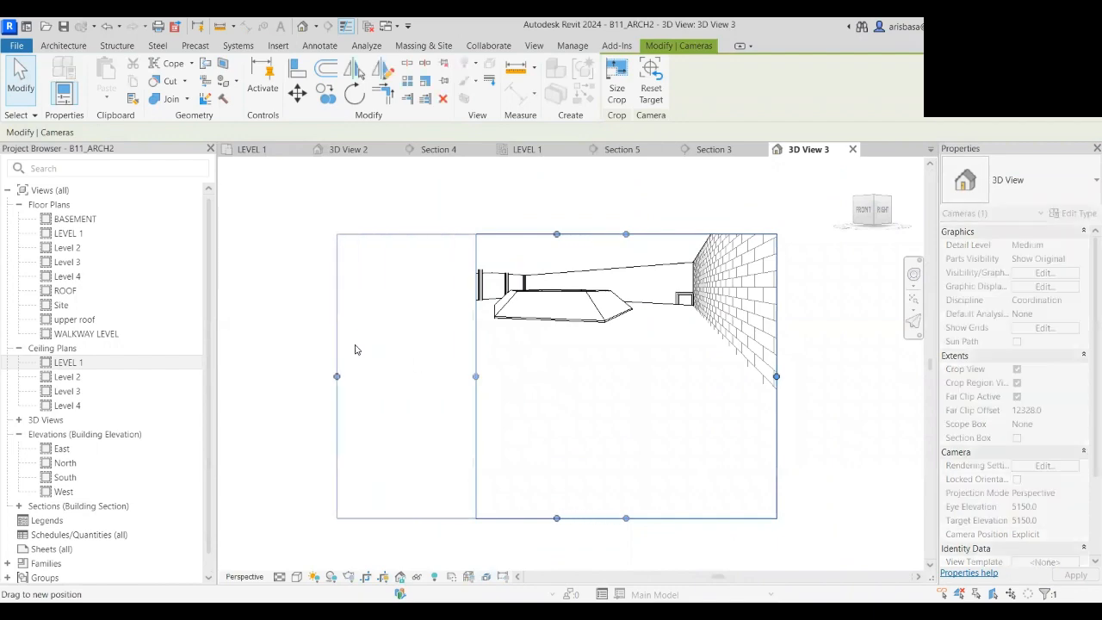
scroll(497, 385, down, 1)
shift+middle_drag(497, 385, 520, 421)
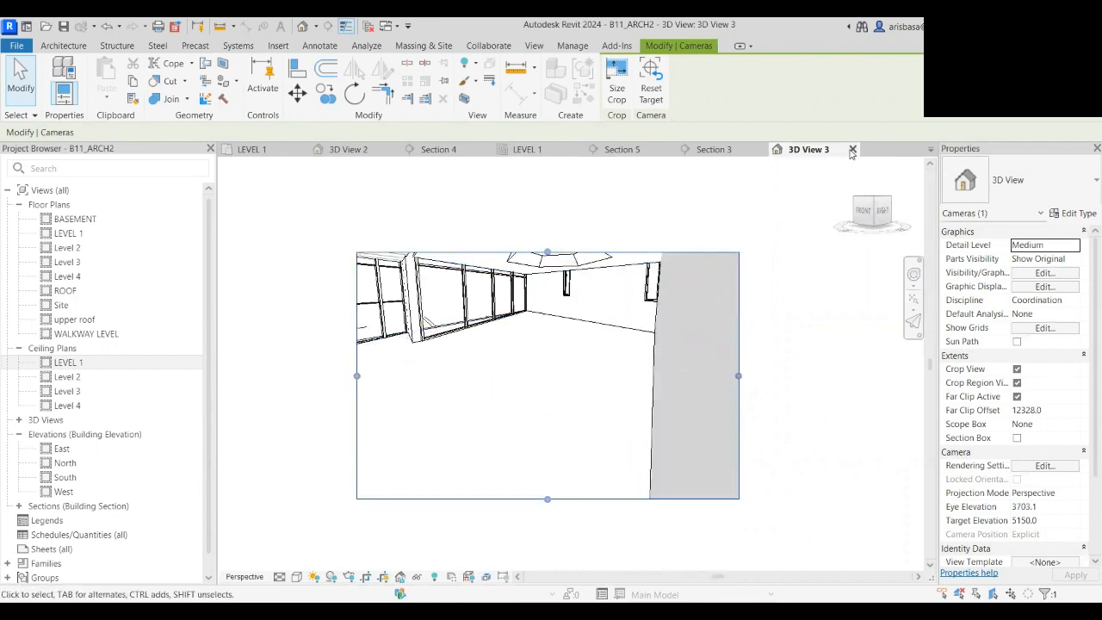
click(852, 149)
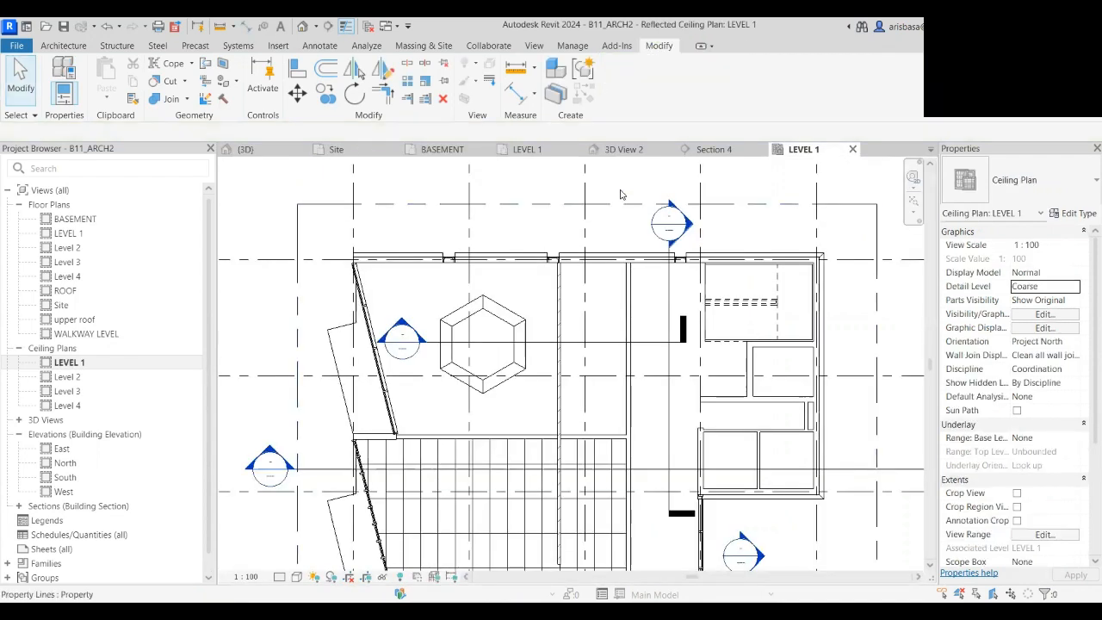
- Place a perspective camera in the Level 1 floor plan beside the interior partition, looking northwest into the room, with a 1750 eye offset
click(527, 150)
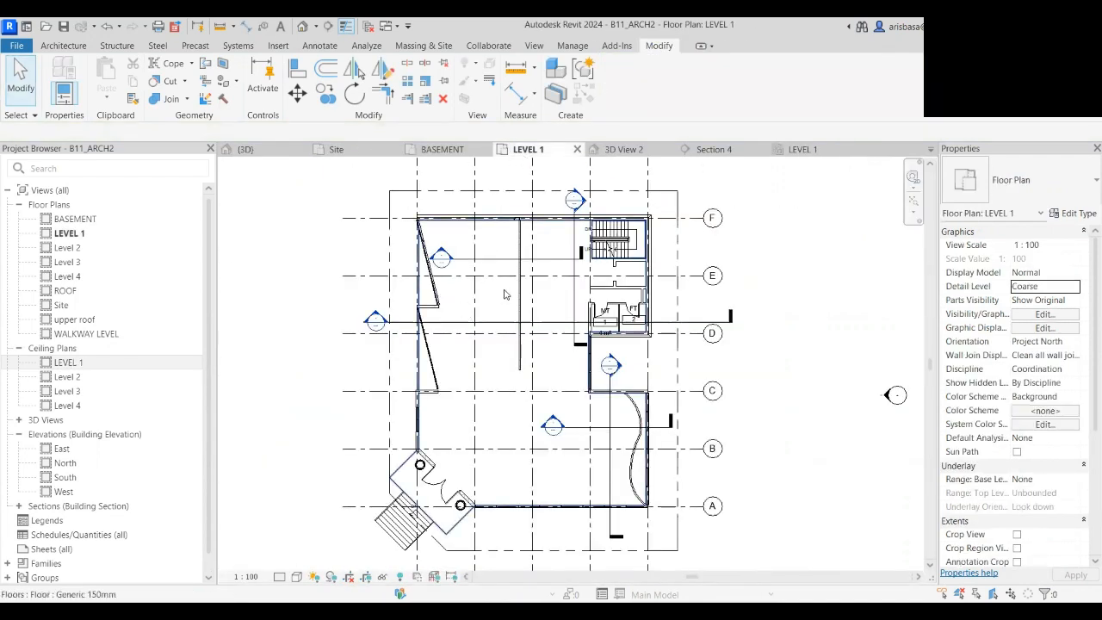
scroll(608, 225, up, 2)
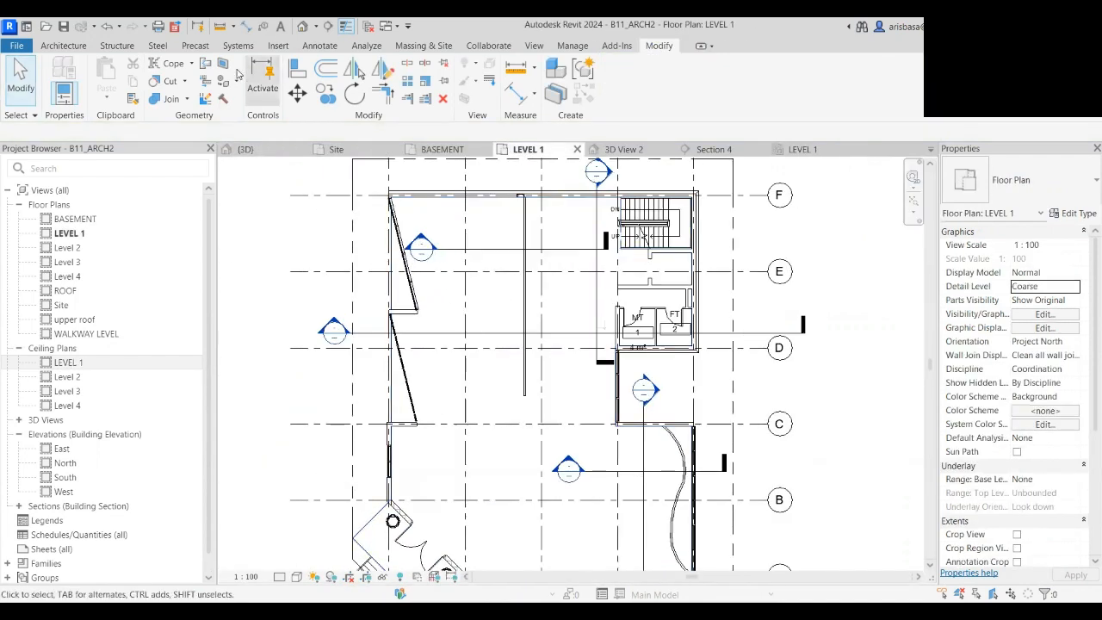
click(316, 28)
click(320, 61)
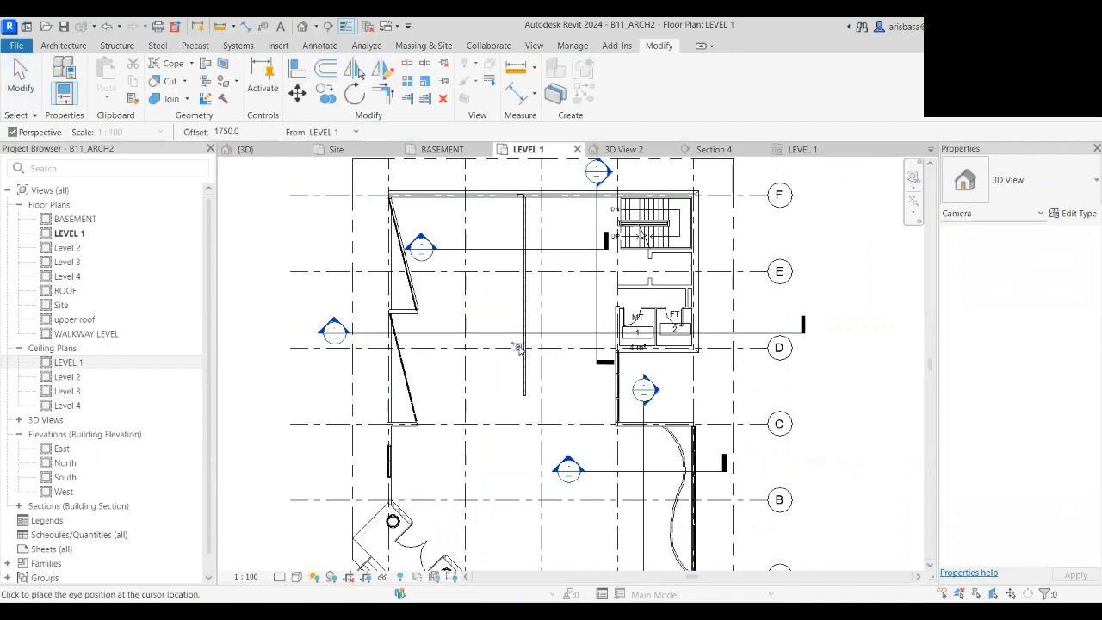
click(517, 348)
click(427, 213)
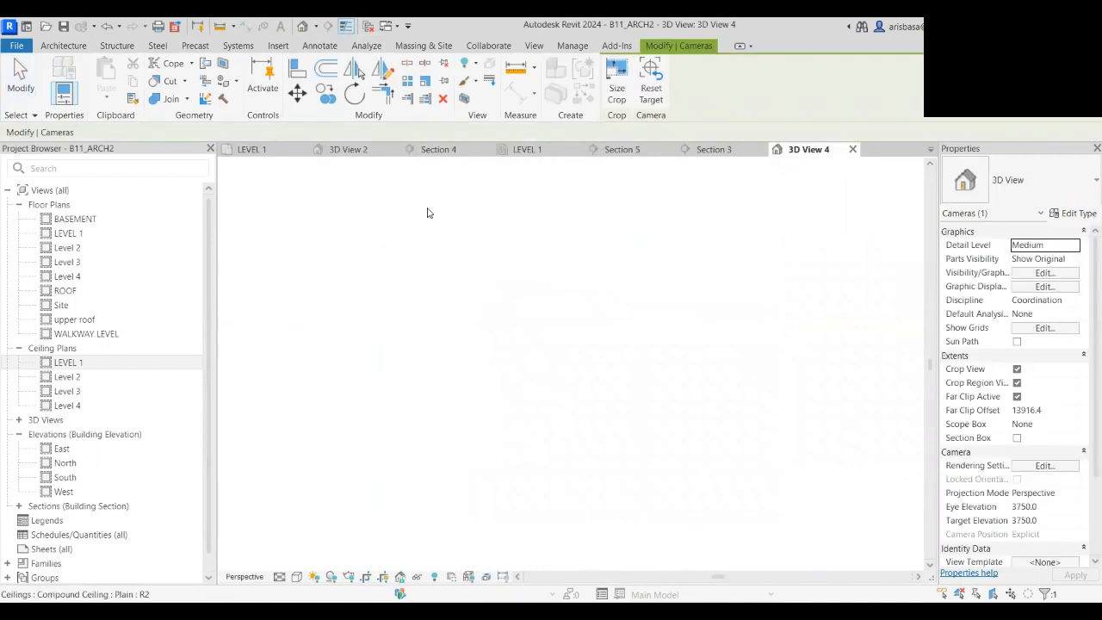
- Widen the new camera view's crop region on its east side and frame the hexagonal ceiling for inspection
scroll(613, 370, down, 3)
middle_drag(578, 368, 429, 322)
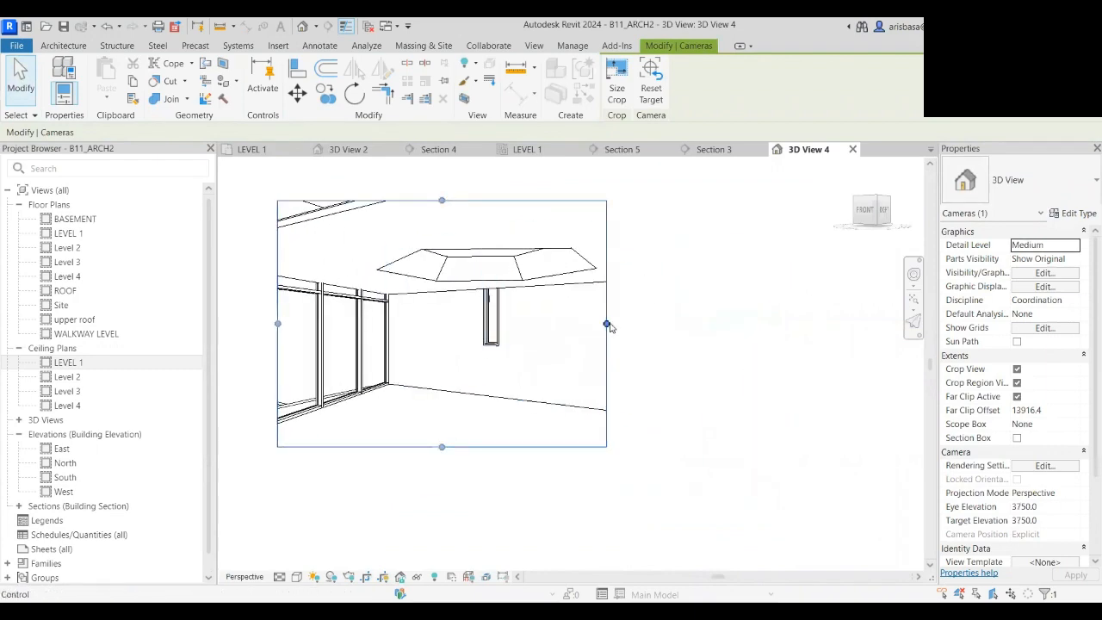
drag(607, 325, 689, 324)
scroll(529, 271, up, 2)
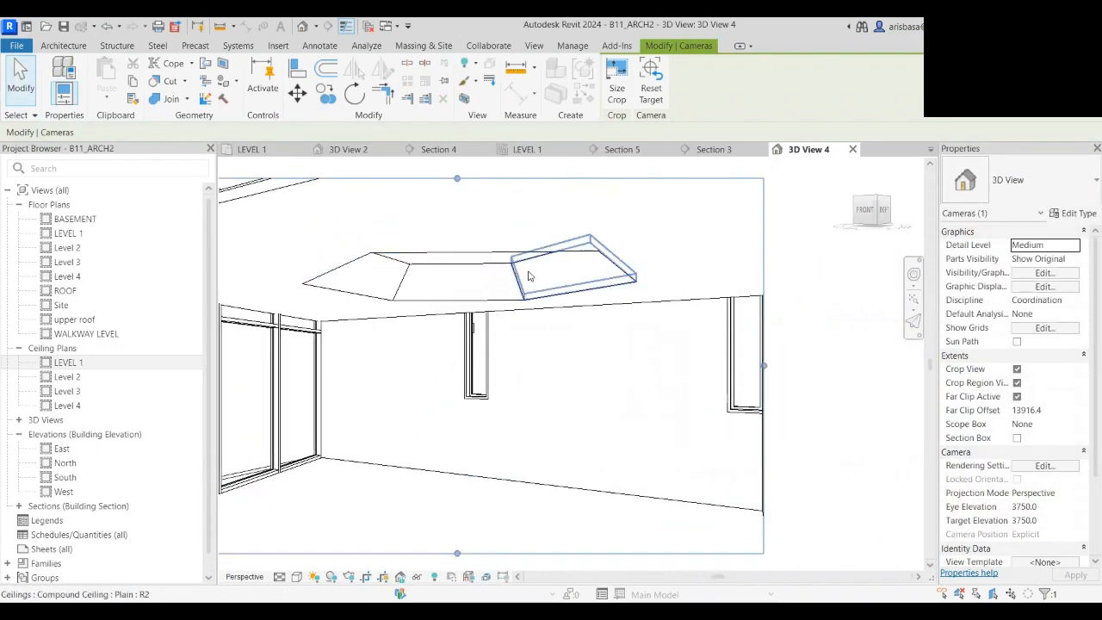
- Orbit the camera view to look up at the hexagonal ceiling, and extend its crop region upward and toward the partition side
shift+middle_drag(530, 276, 566, 371)
scroll(566, 370, down, 1)
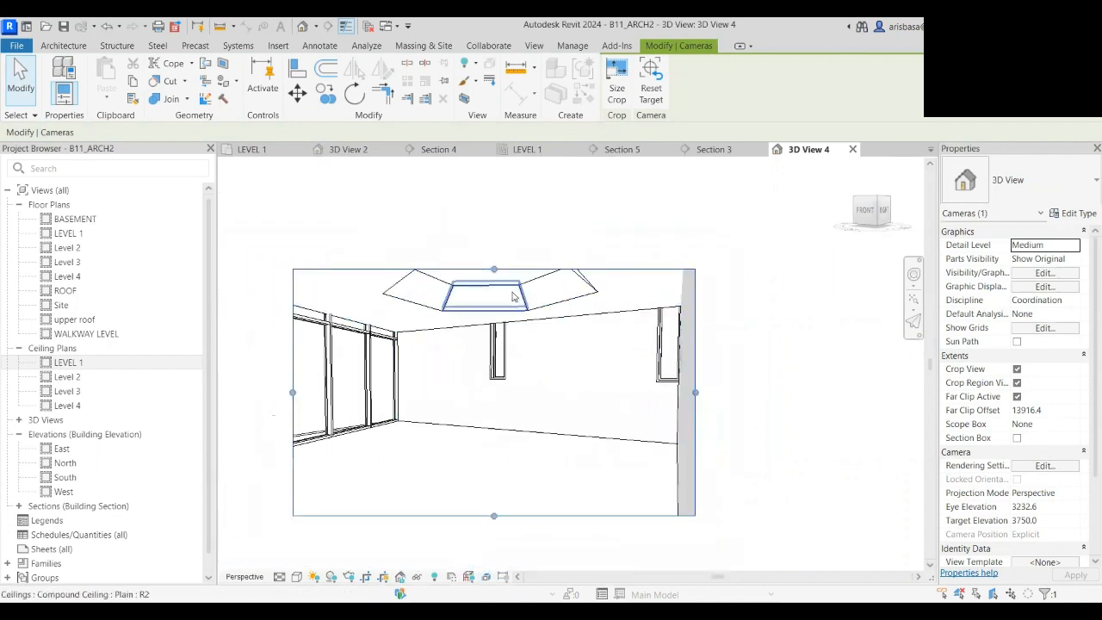
drag(494, 269, 494, 225)
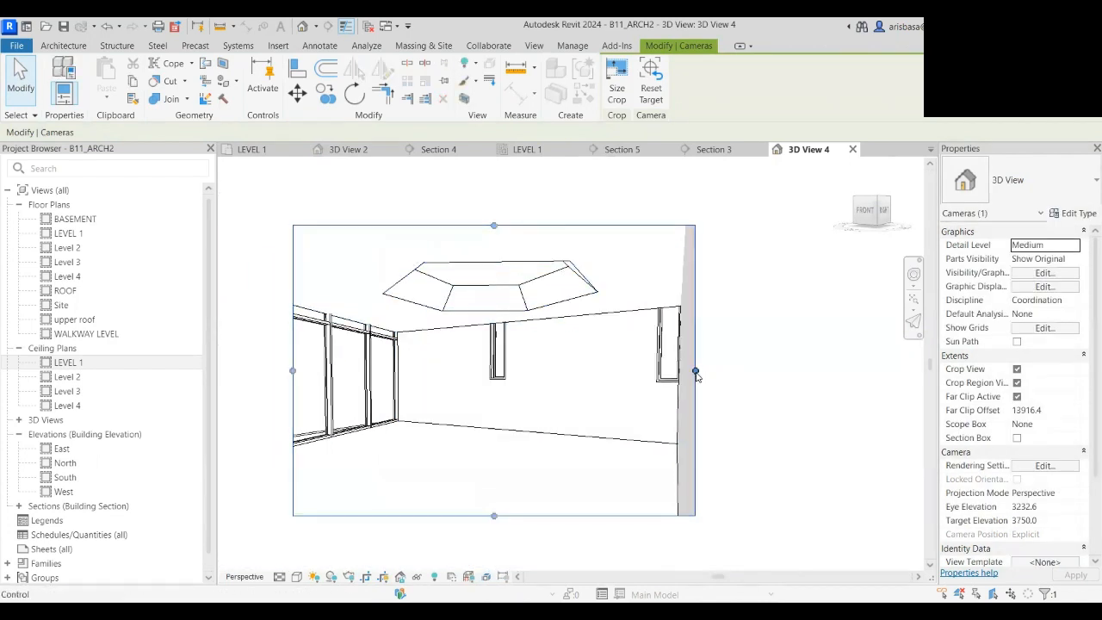
drag(696, 373, 762, 369)
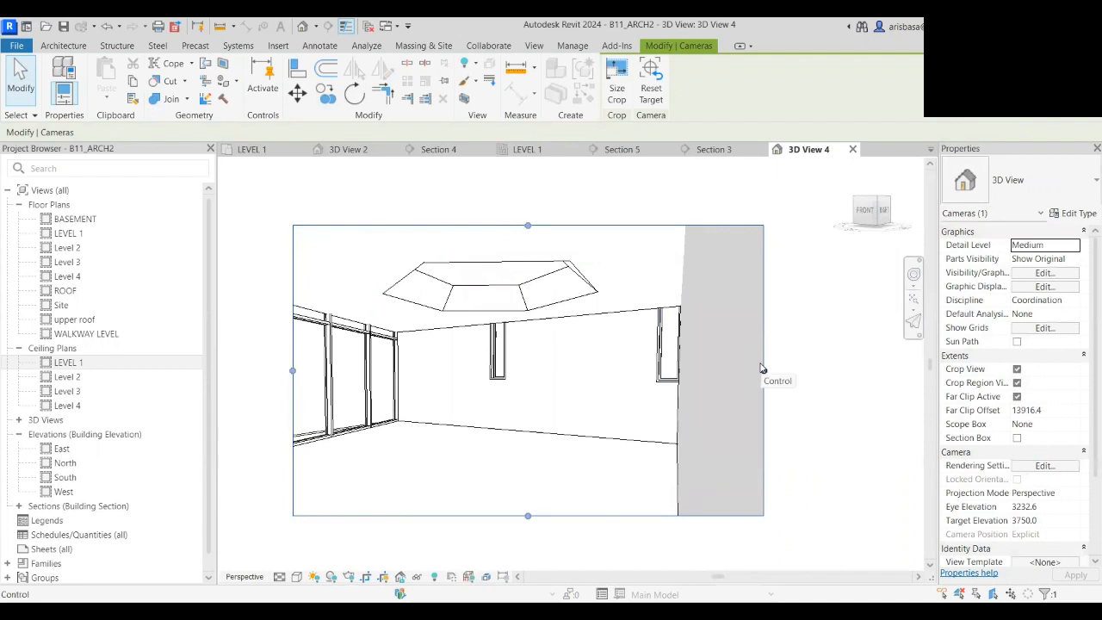
- Change the raised hexagonal ceiling's type to Compound Ceiling 600 x 600mm Grid
scroll(482, 270, up, 3)
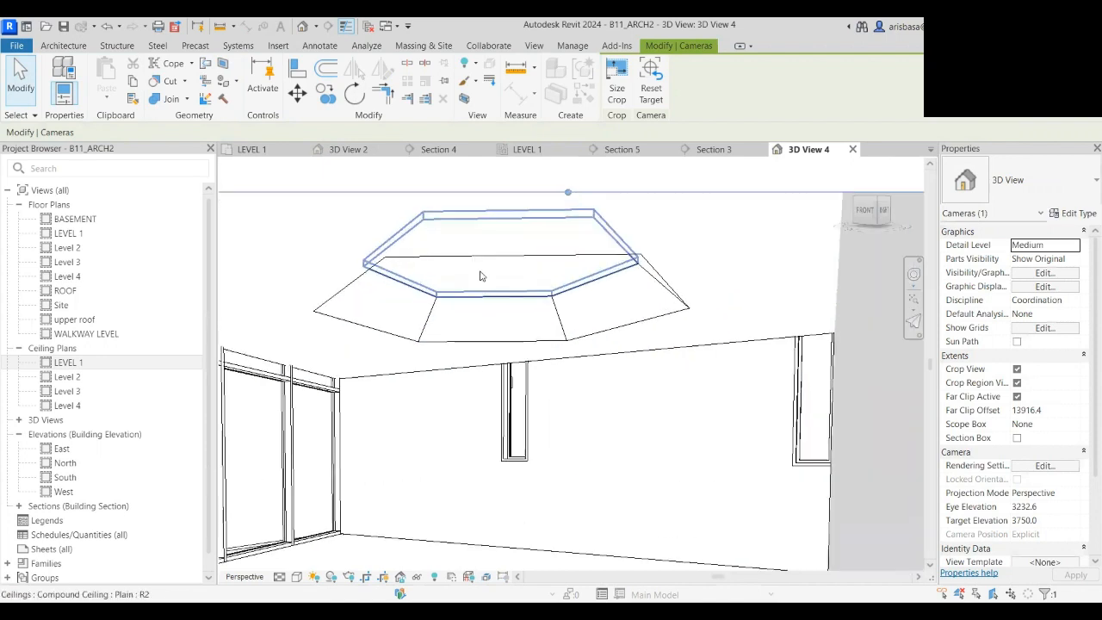
click(484, 270)
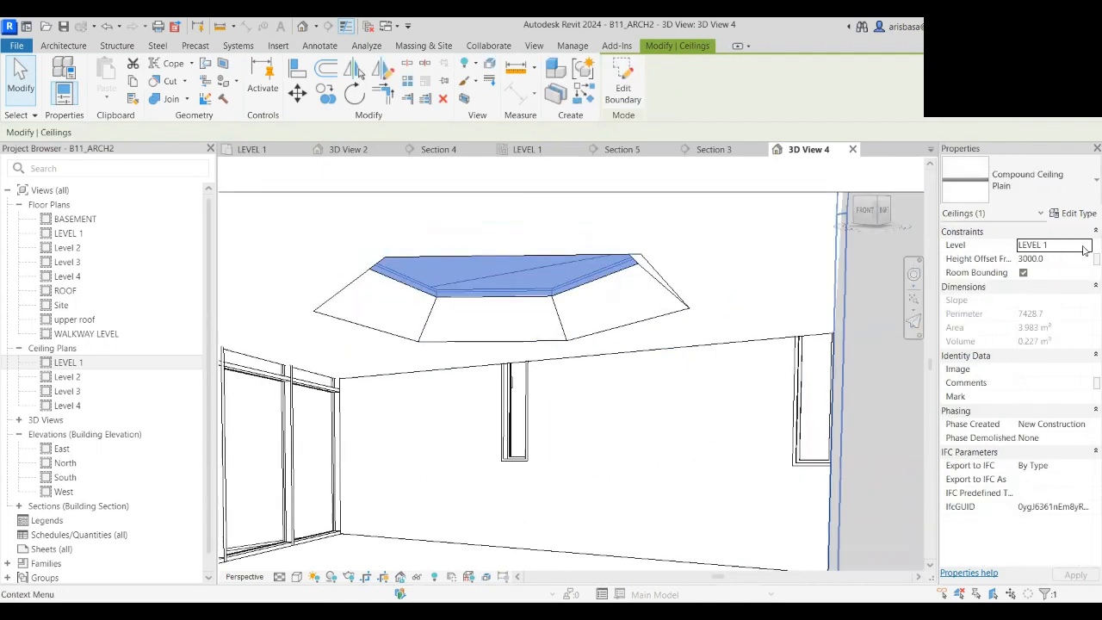
click(1046, 179)
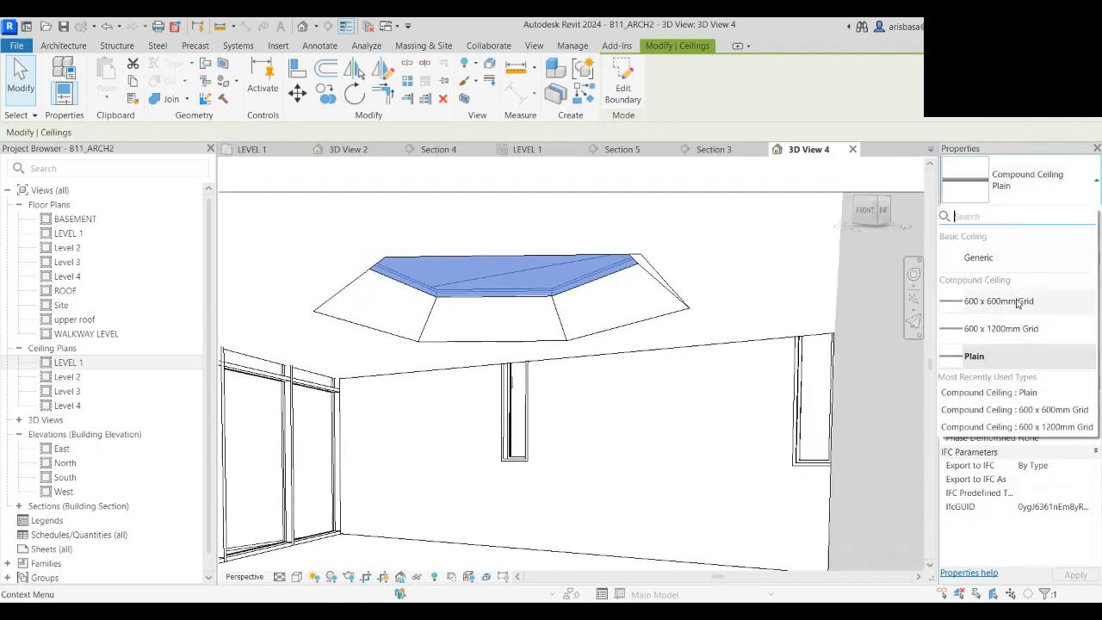
key(Escape)
key(Escape)
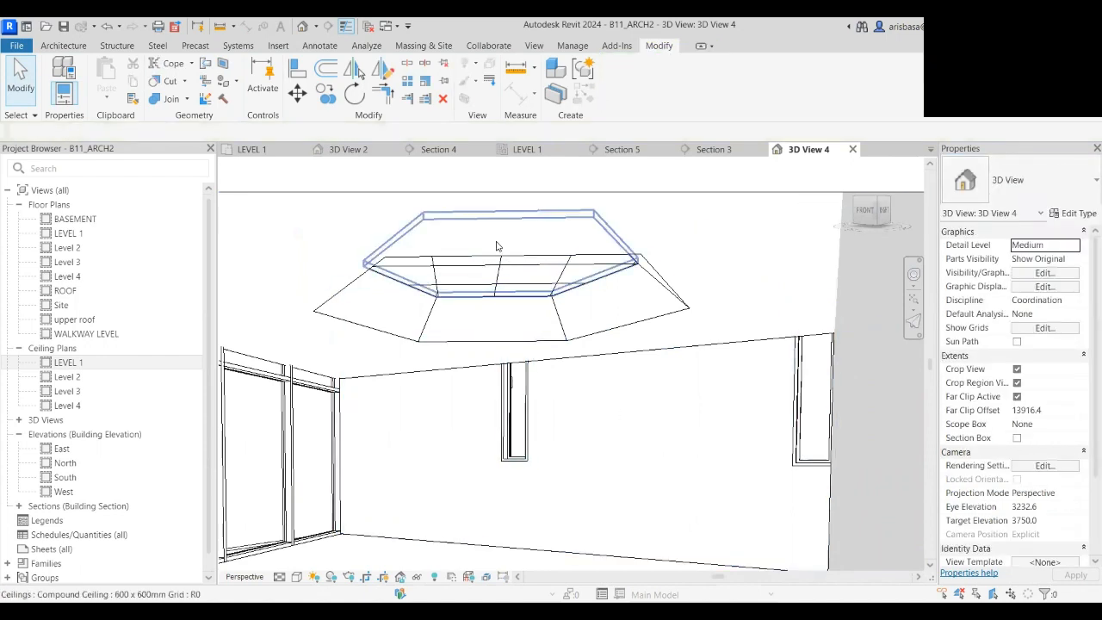
- Move the narrow fixed window nearest the glazed wall down to a sill height of 370, 3000 from the room corner
scroll(561, 378, down, 6)
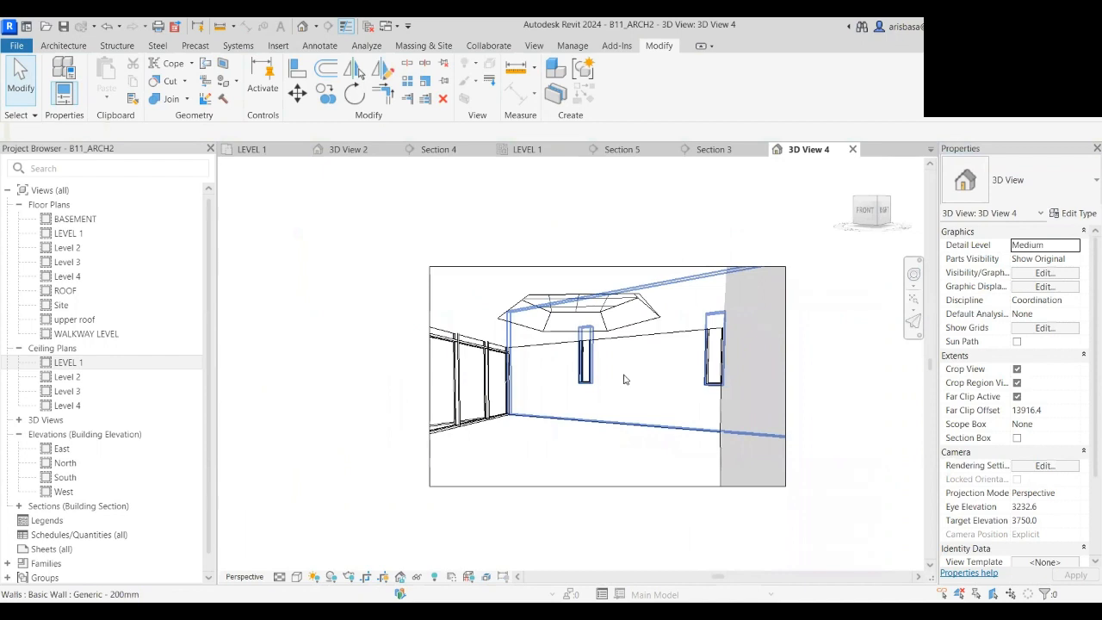
middle_drag(625, 379, 551, 356)
scroll(529, 345, up, 3)
click(532, 340)
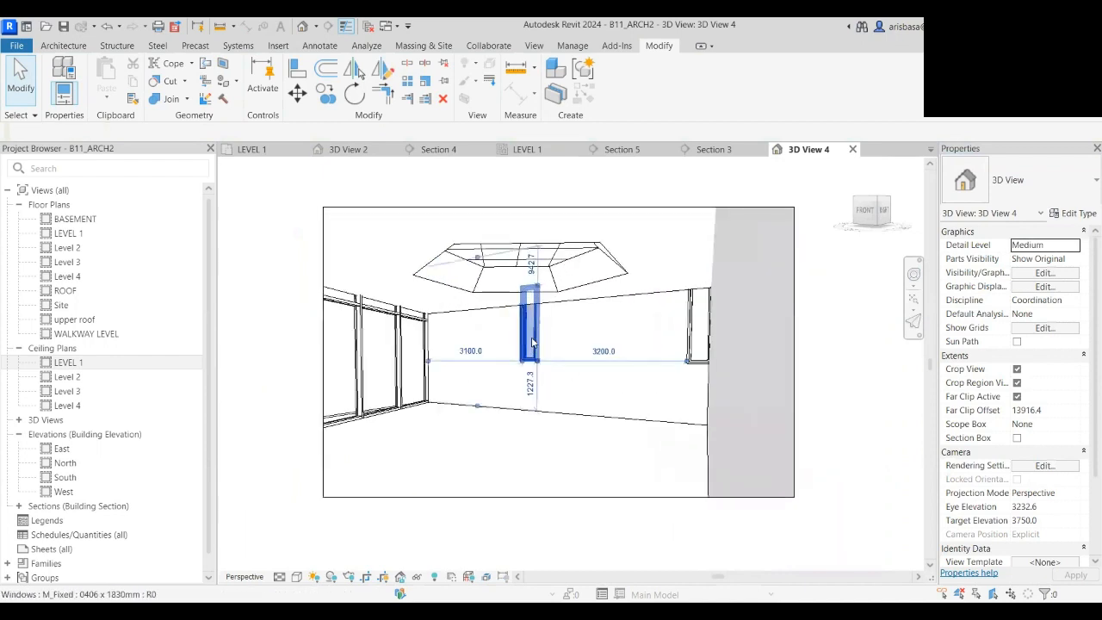
scroll(532, 339, up, 2)
scroll(532, 339, up, 2)
drag(532, 340, 532, 398)
scroll(552, 383, down, 5)
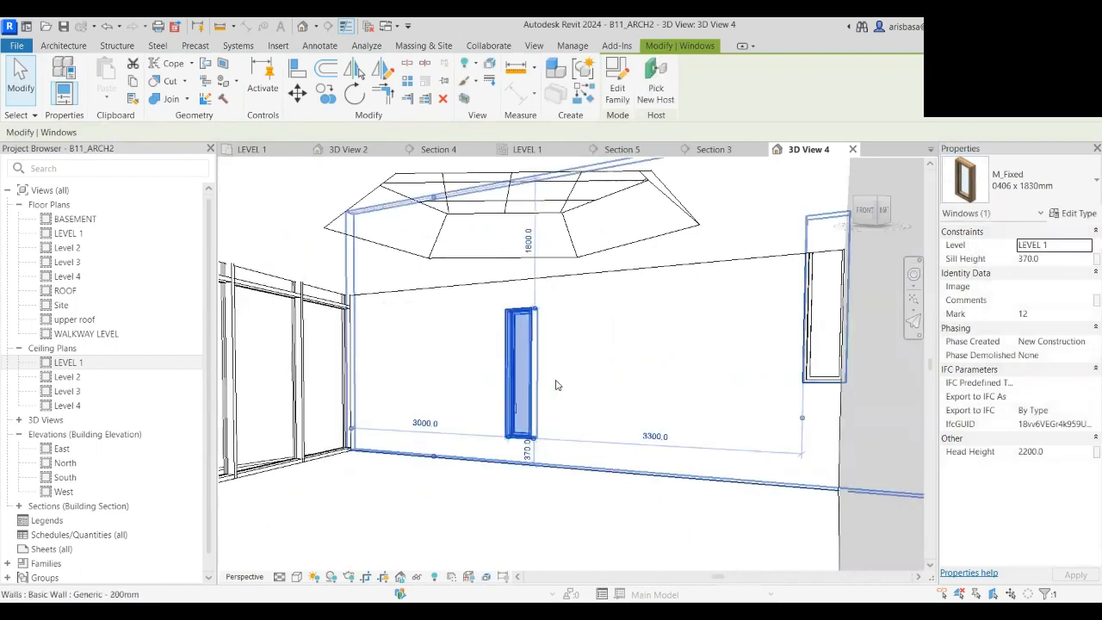
key(Escape)
scroll(603, 345, down, 4)
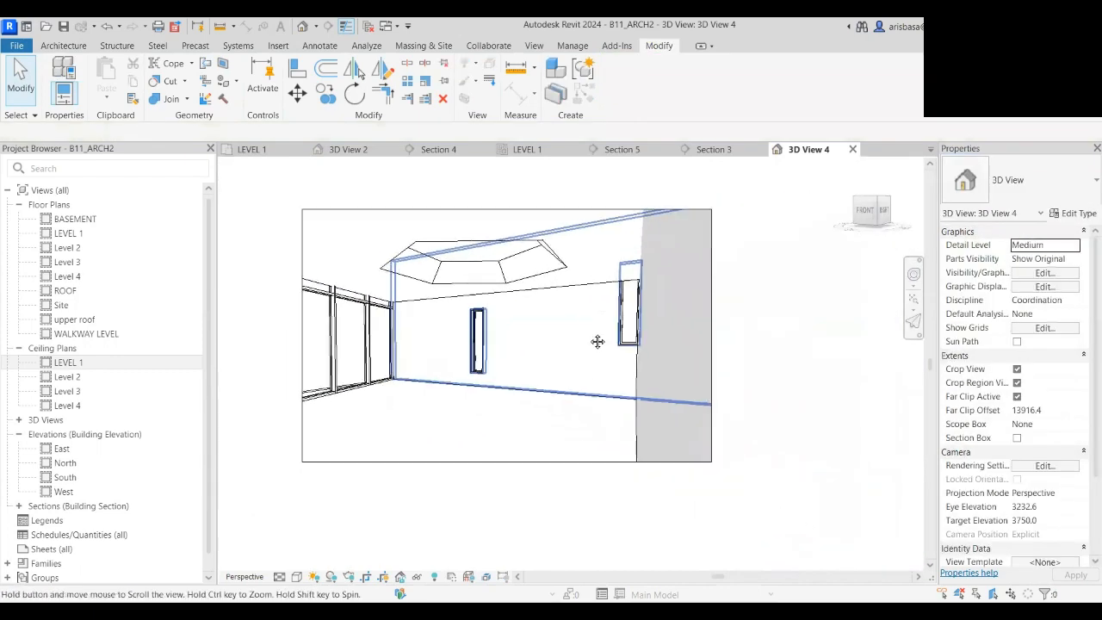
- Widen the camera view's crop region slightly on the partition side and deselect it
scroll(573, 368, up, 4)
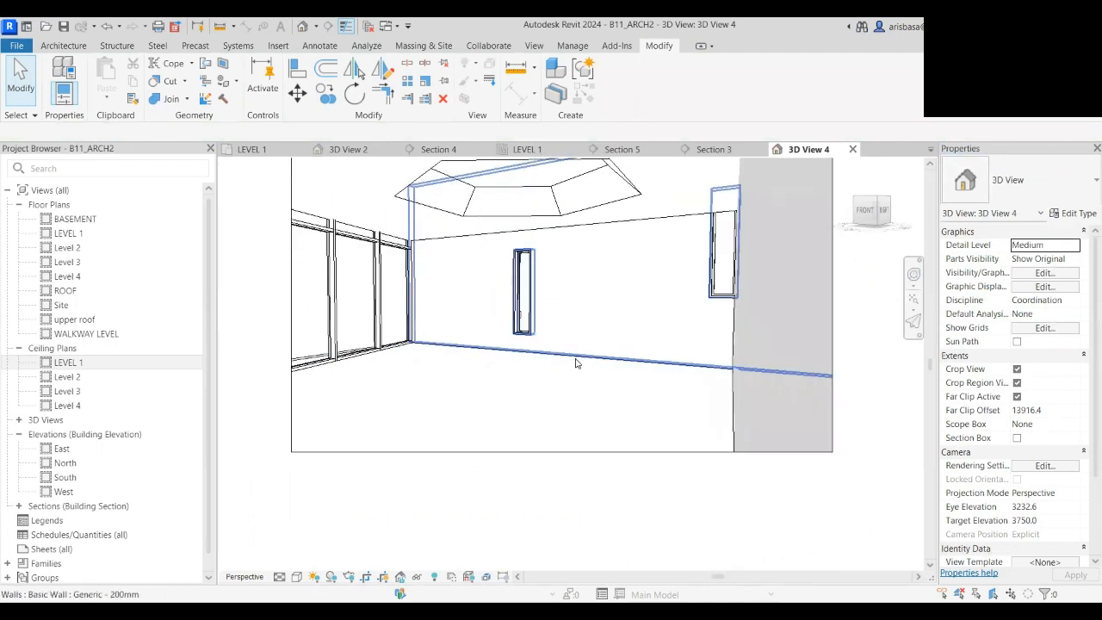
click(827, 419)
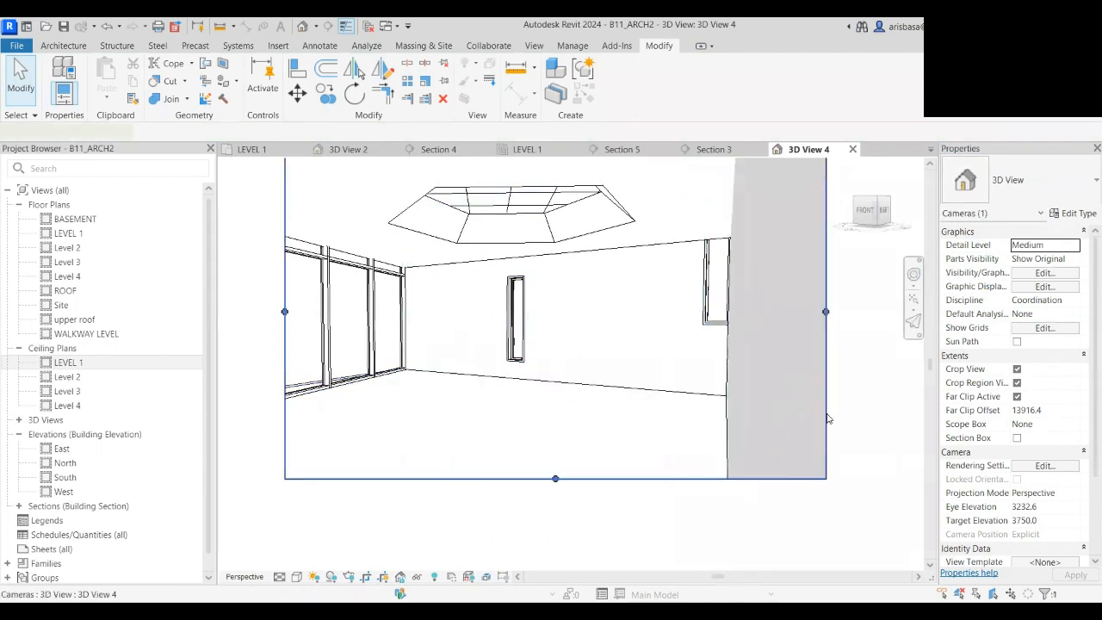
drag(827, 311, 838, 328)
scroll(675, 361, down, 2)
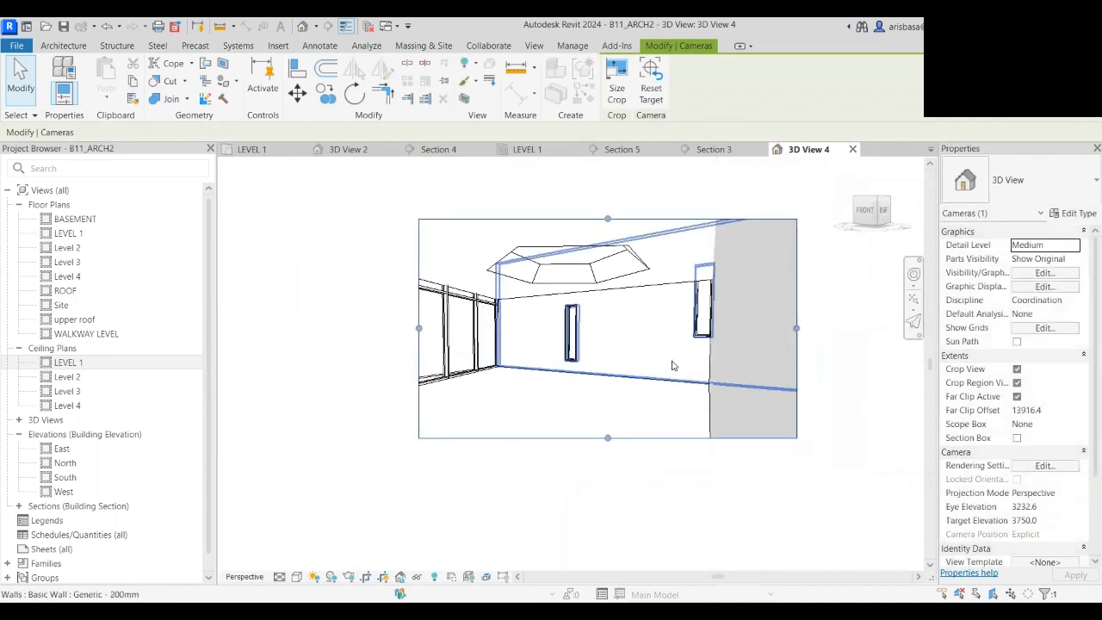
middle_drag(675, 362, 591, 392)
click(782, 331)
scroll(782, 334, up, 3)
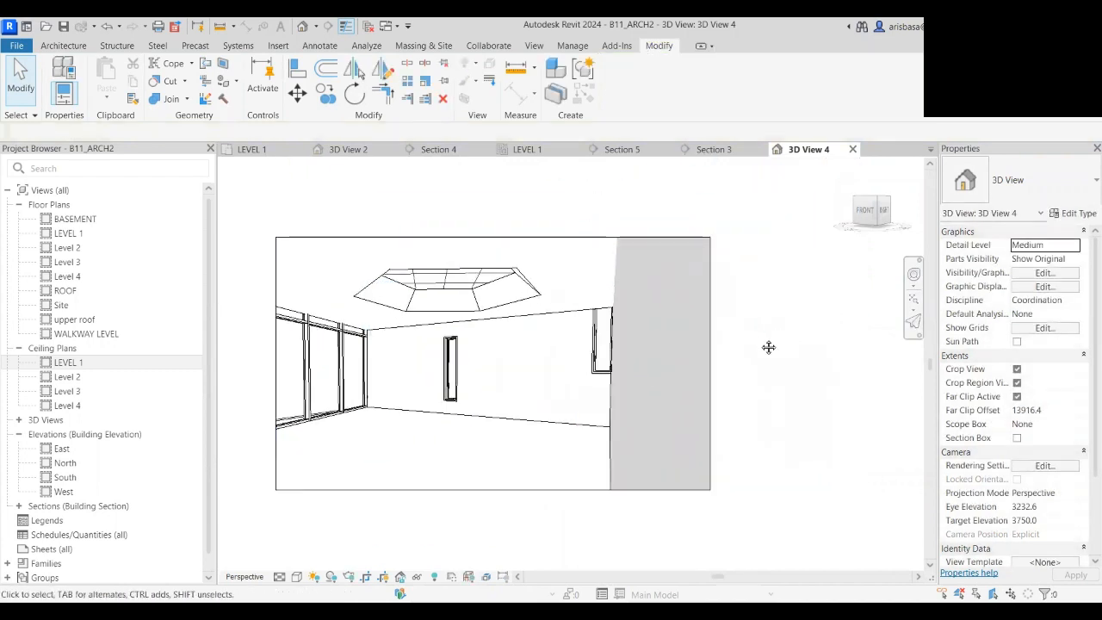
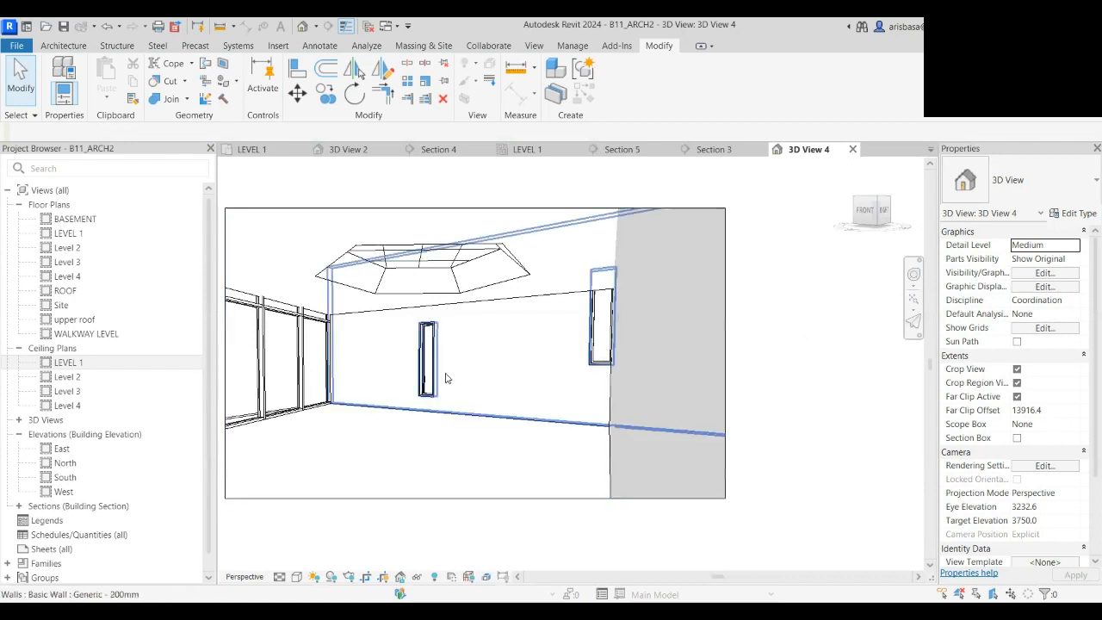
- Examine the main plain ceiling and one of the hexagon's sloped side panels in the camera view
scroll(489, 392, down, 1)
middle_drag(491, 403, 510, 395)
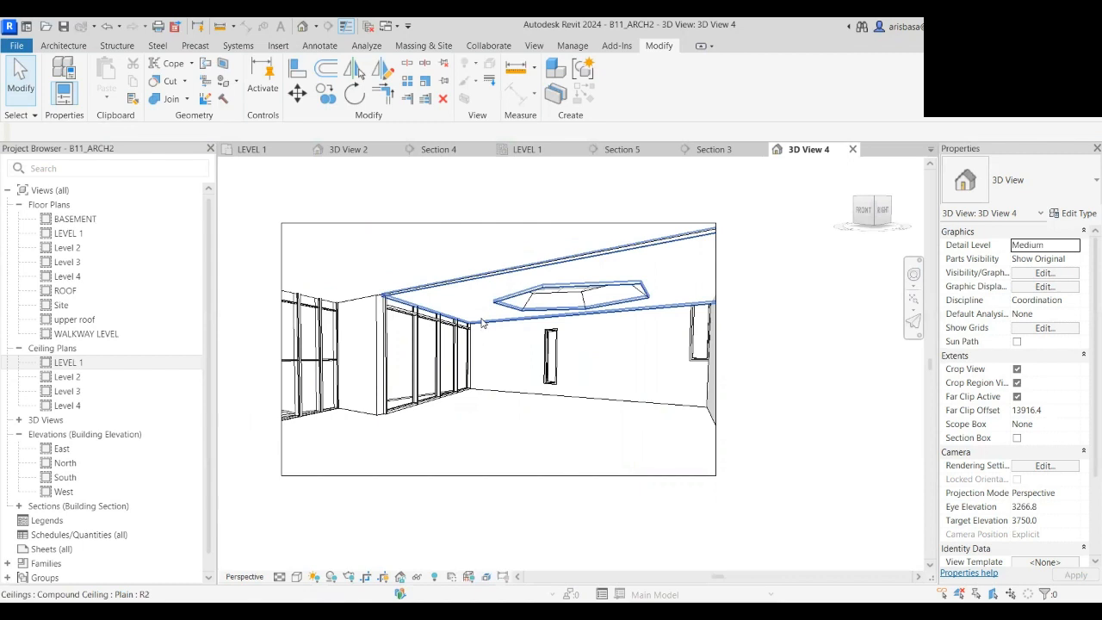
click(482, 320)
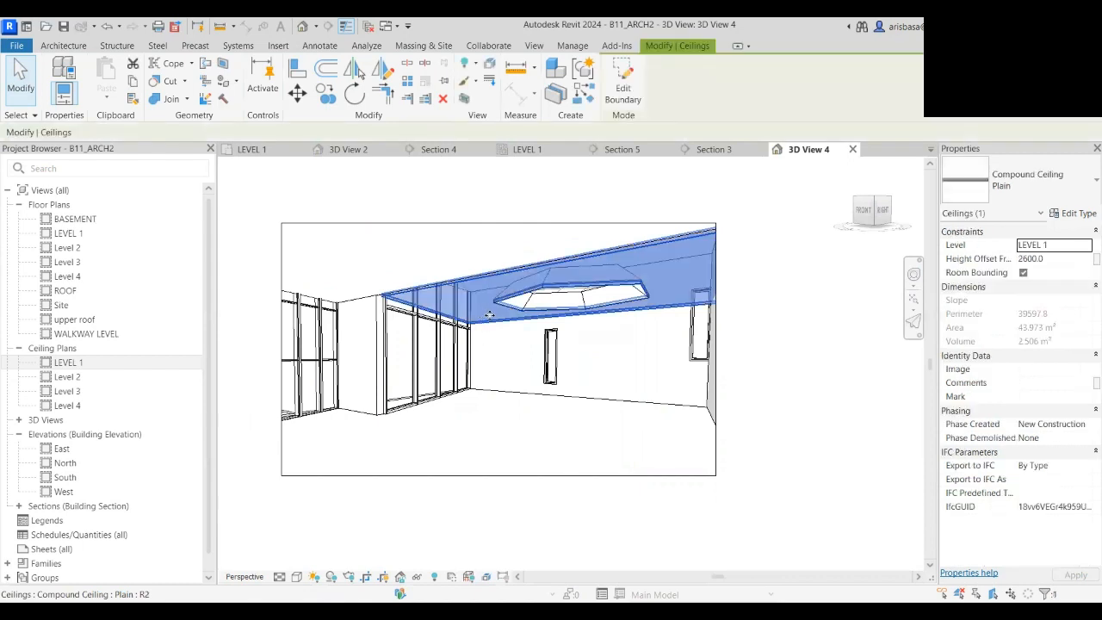
click(569, 302)
scroll(576, 289, up, 2)
scroll(569, 310, down, 5)
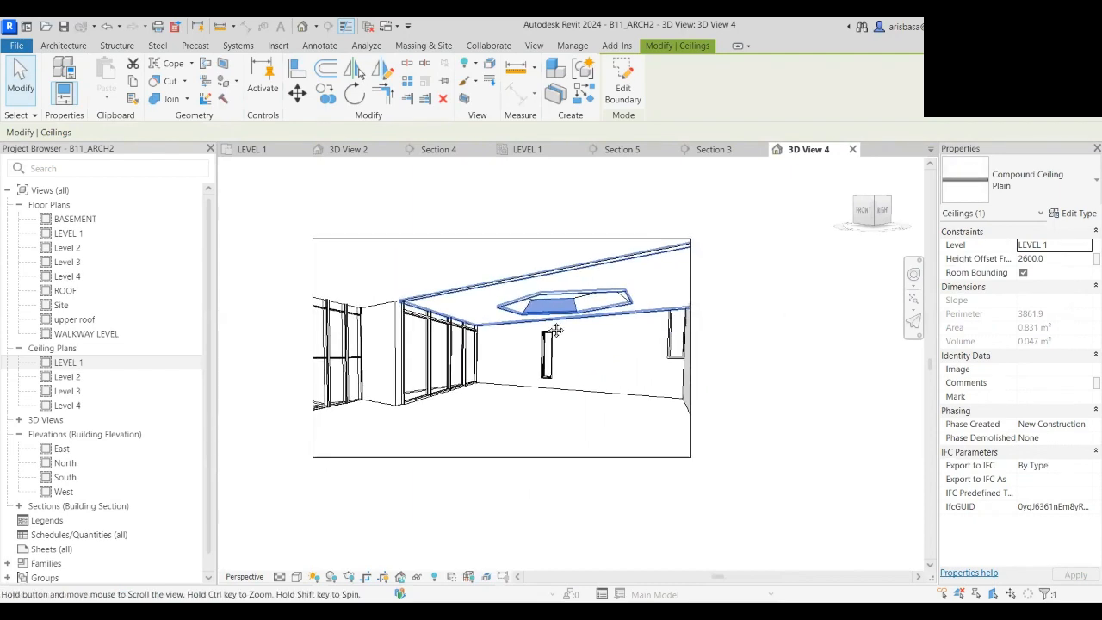
click(740, 360)
scroll(750, 362, up, 3)
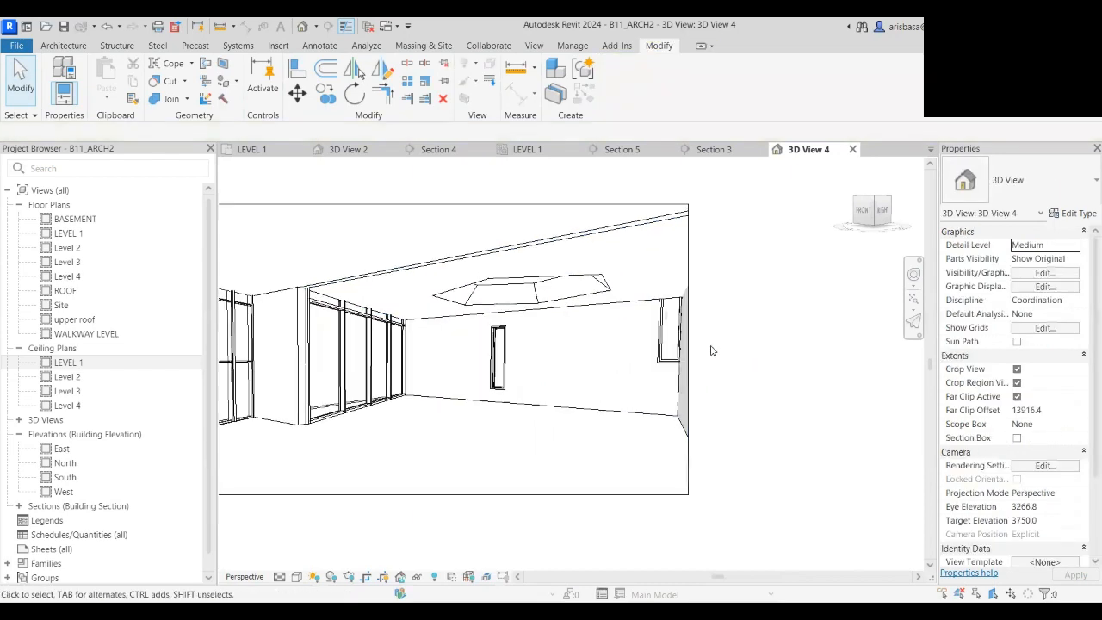
scroll(758, 357, down, 3)
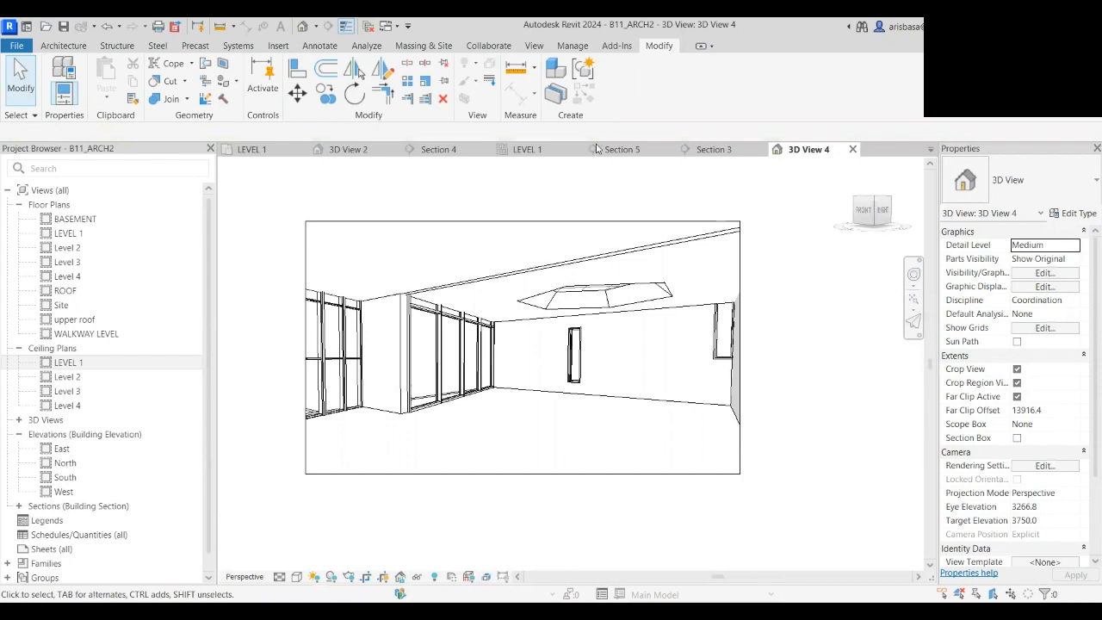
- Switch to the Level 1 ceiling plan and examine the hexagonal ceiling with its grid pattern
click(534, 151)
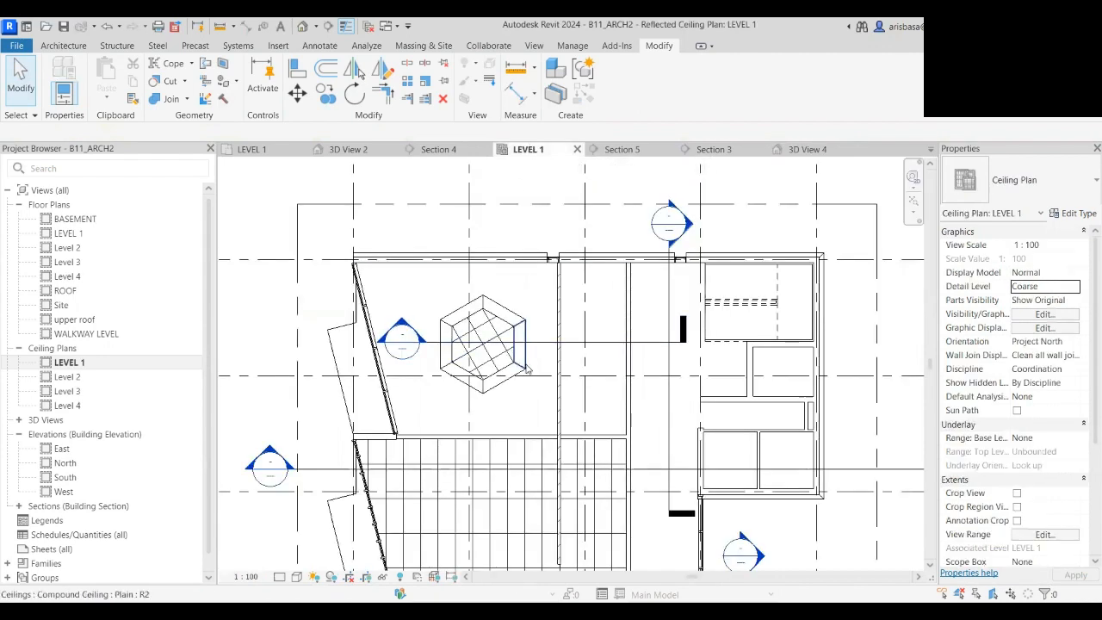
scroll(504, 370, up, 4)
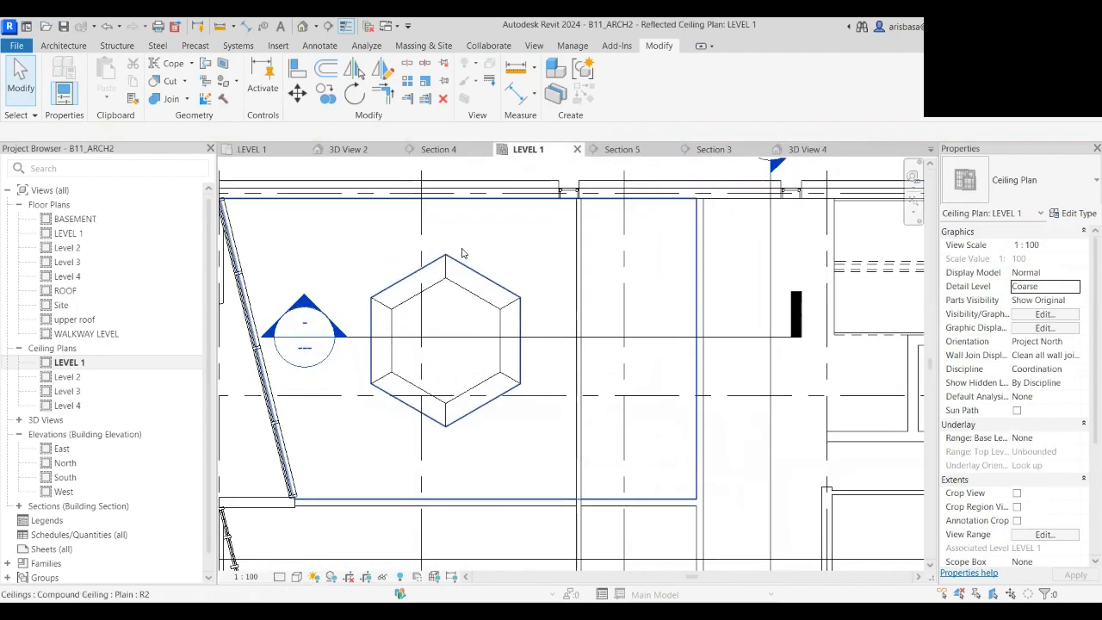
scroll(458, 274, up, 3)
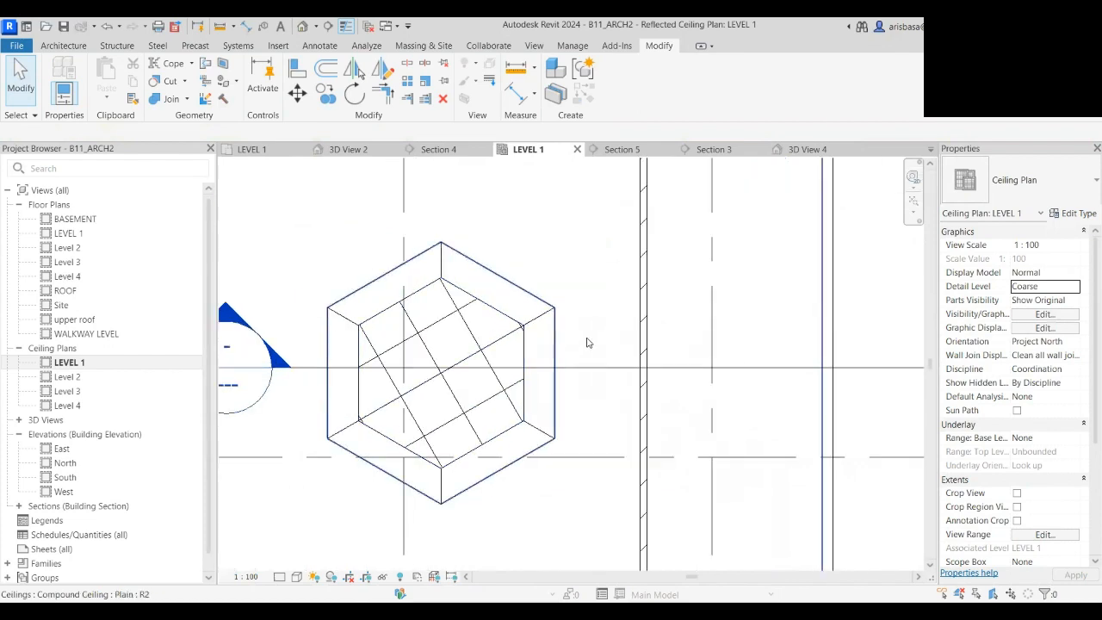
middle_drag(709, 269, 437, 323)
scroll(552, 312, down, 2)
scroll(476, 330, down, 2)
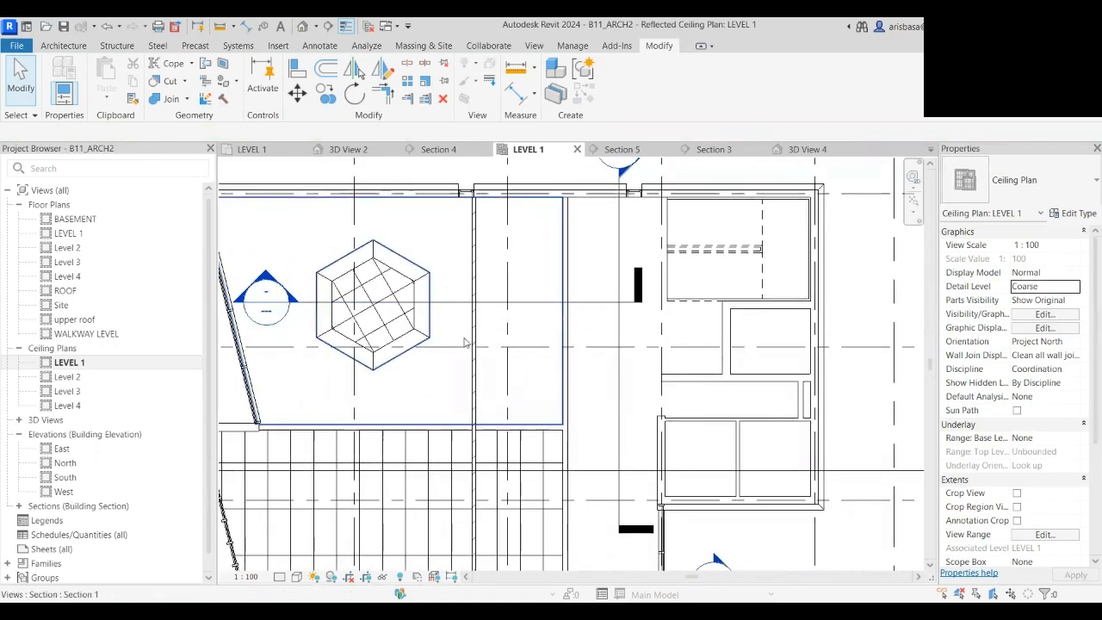
scroll(479, 346, down, 2)
middle_drag(505, 325, 501, 302)
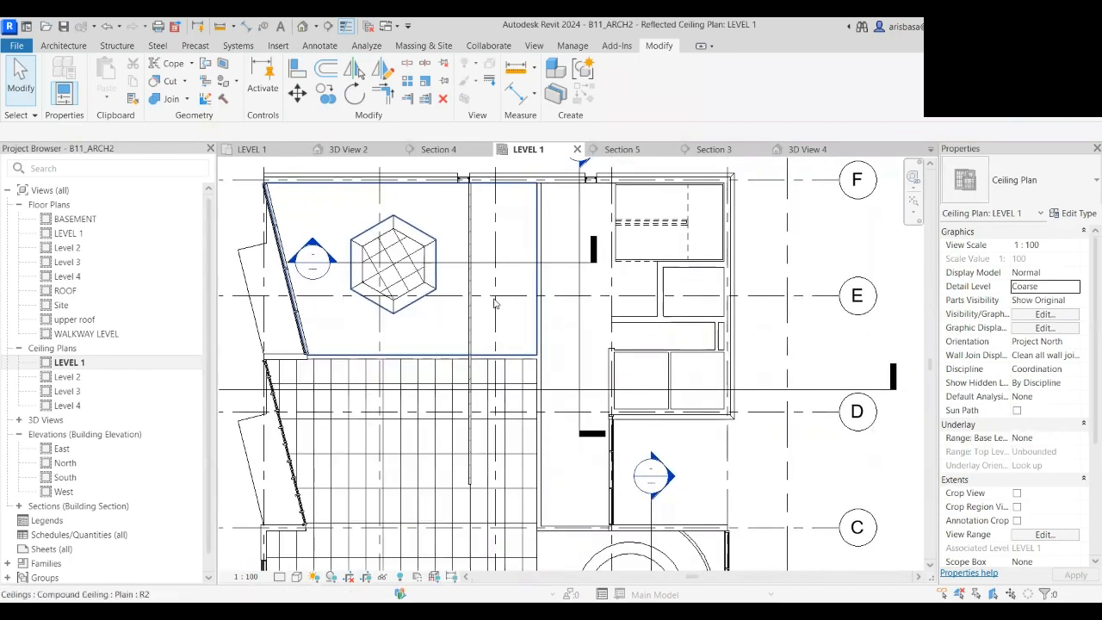
- Inspect the plain ceiling around the hexagon and the sloped circular ceiling sides in the southeast room
click(494, 325)
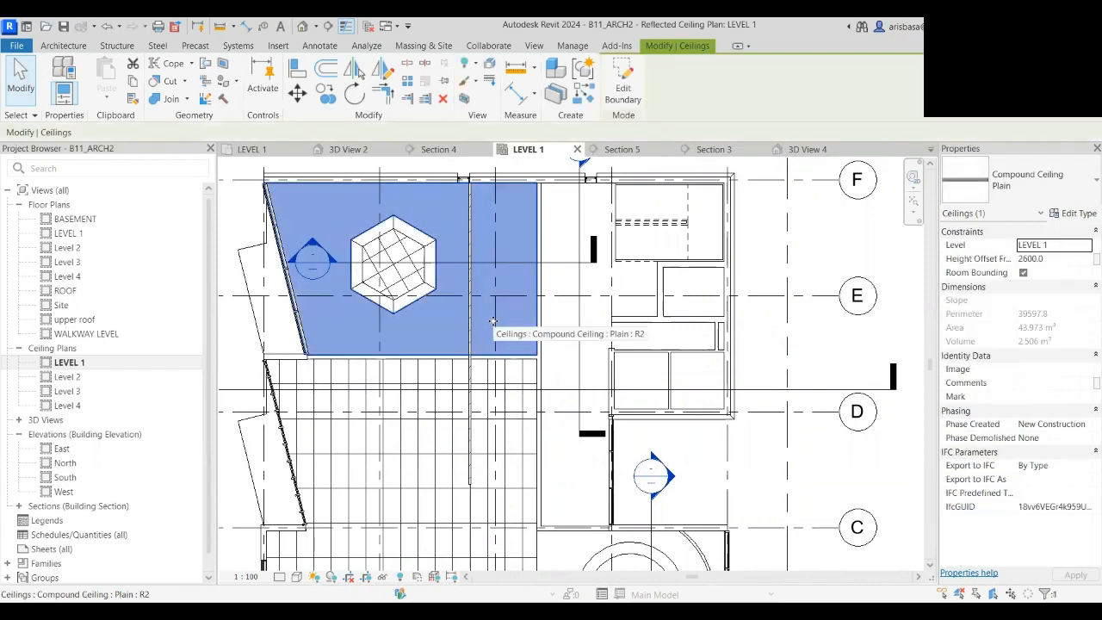
scroll(493, 322, down, 2)
middle_drag(493, 321, 495, 259)
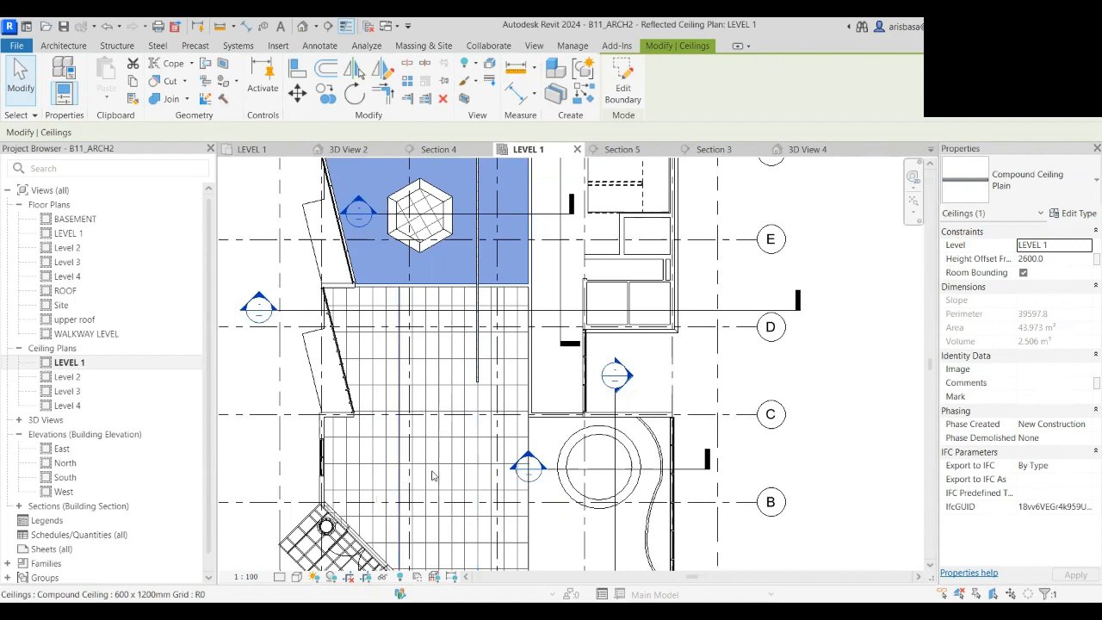
scroll(592, 444, up, 3)
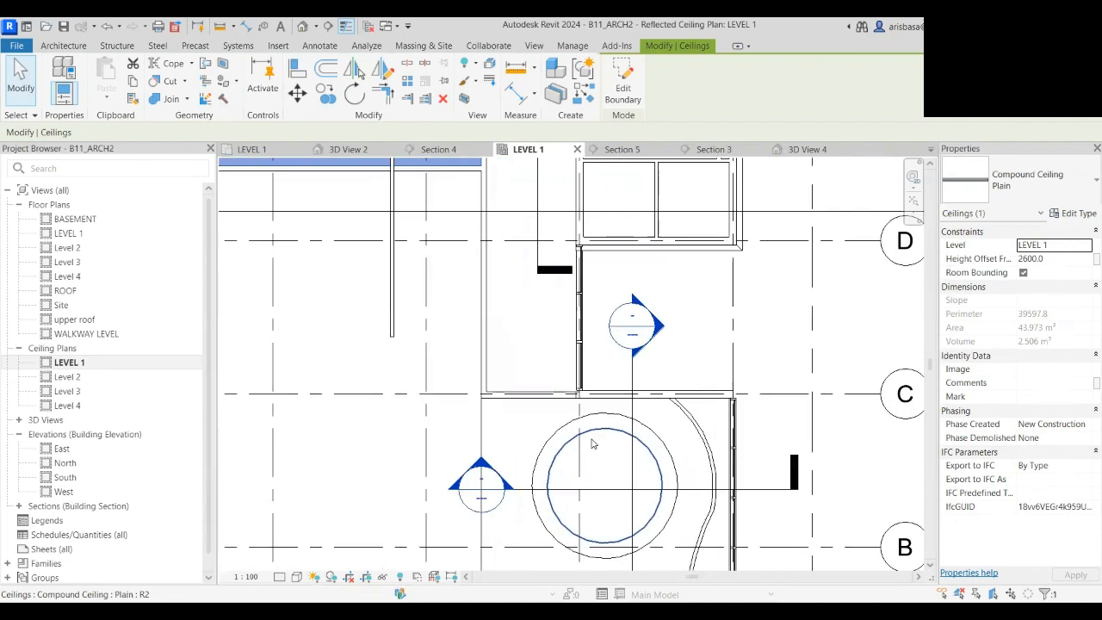
click(548, 460)
scroll(565, 430, down, 3)
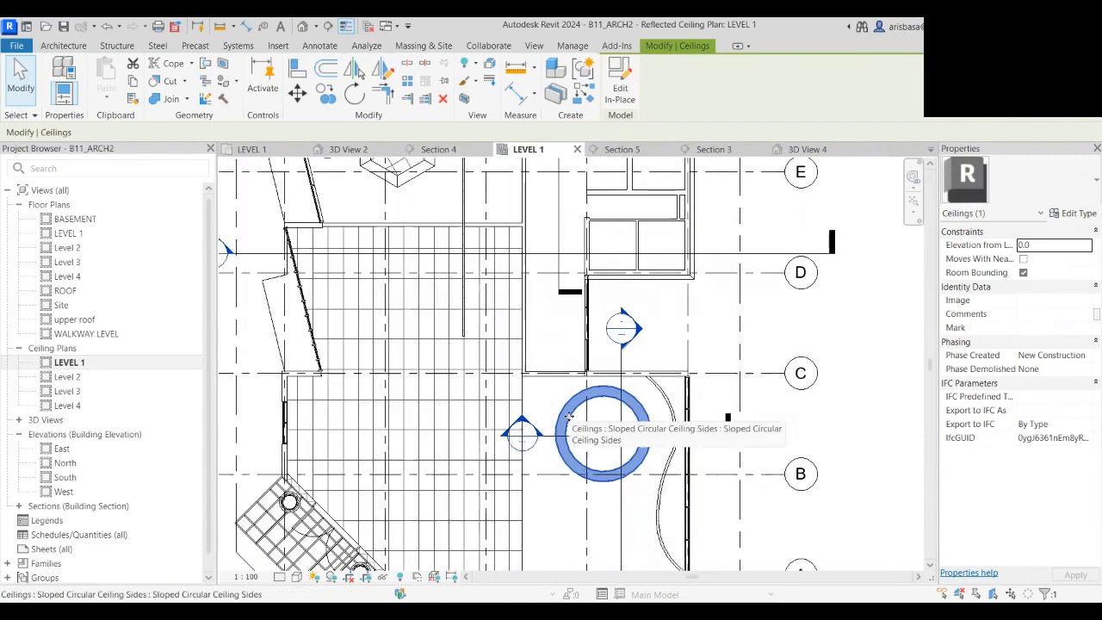
scroll(429, 357, down, 3)
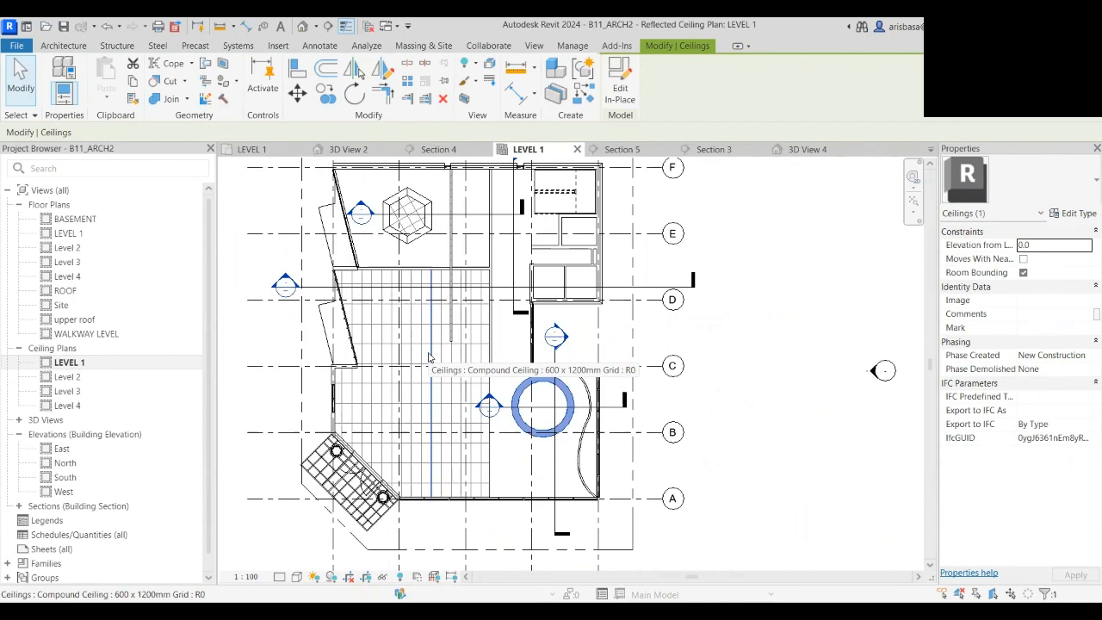
- Set the height offset of the large 600 x 1200mm grid ceiling to 3200
scroll(429, 357, up, 2)
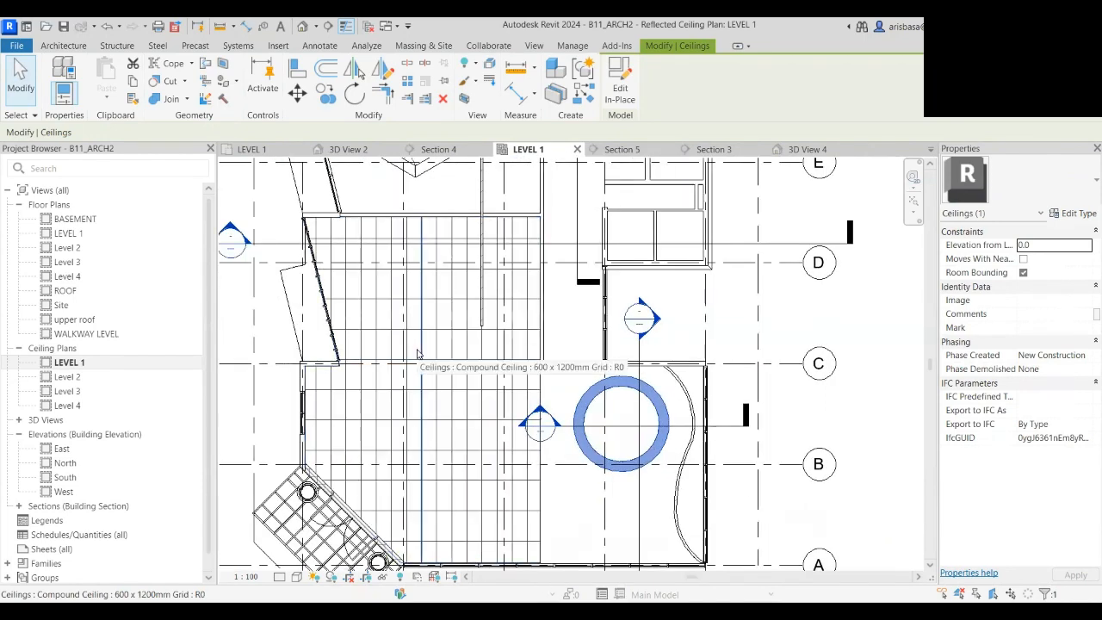
click(415, 355)
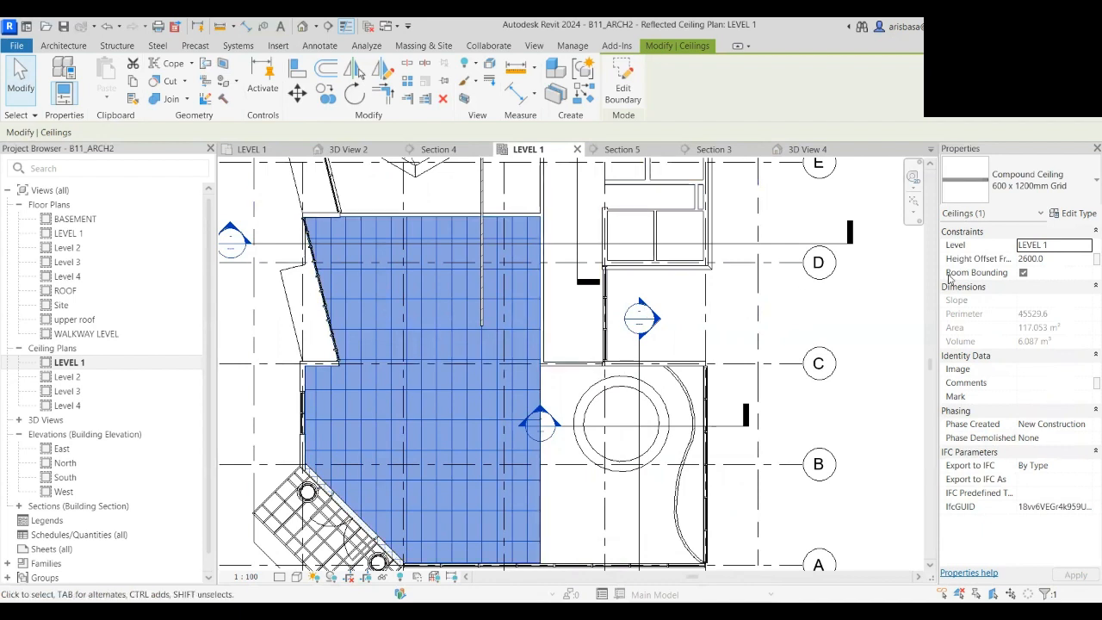
click(1062, 261)
double_click(1061, 257)
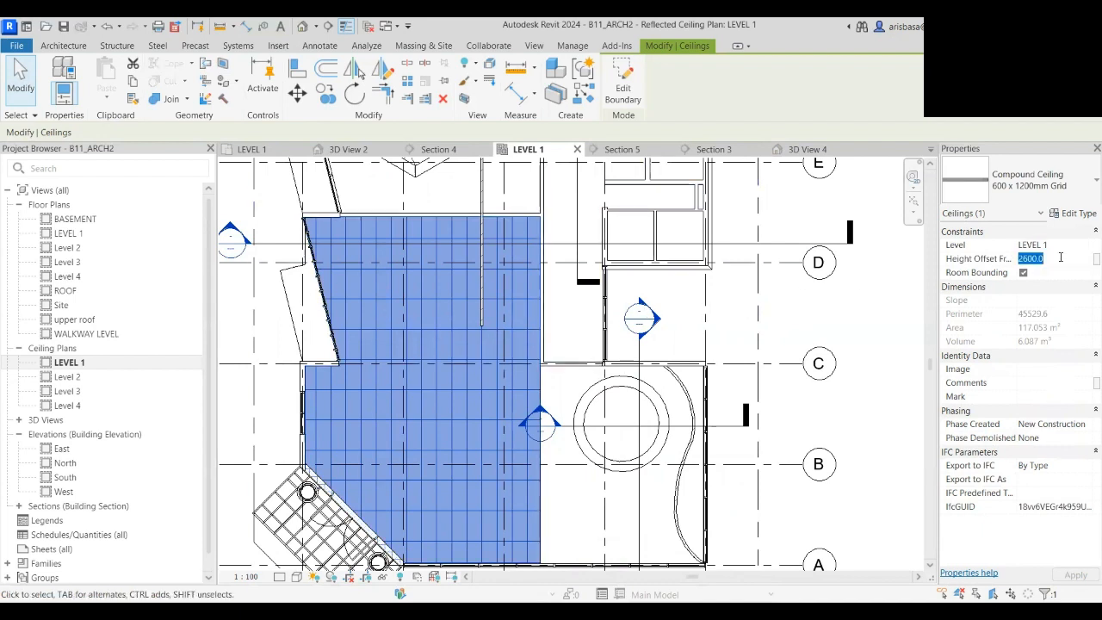
text(3200)
click(559, 322)
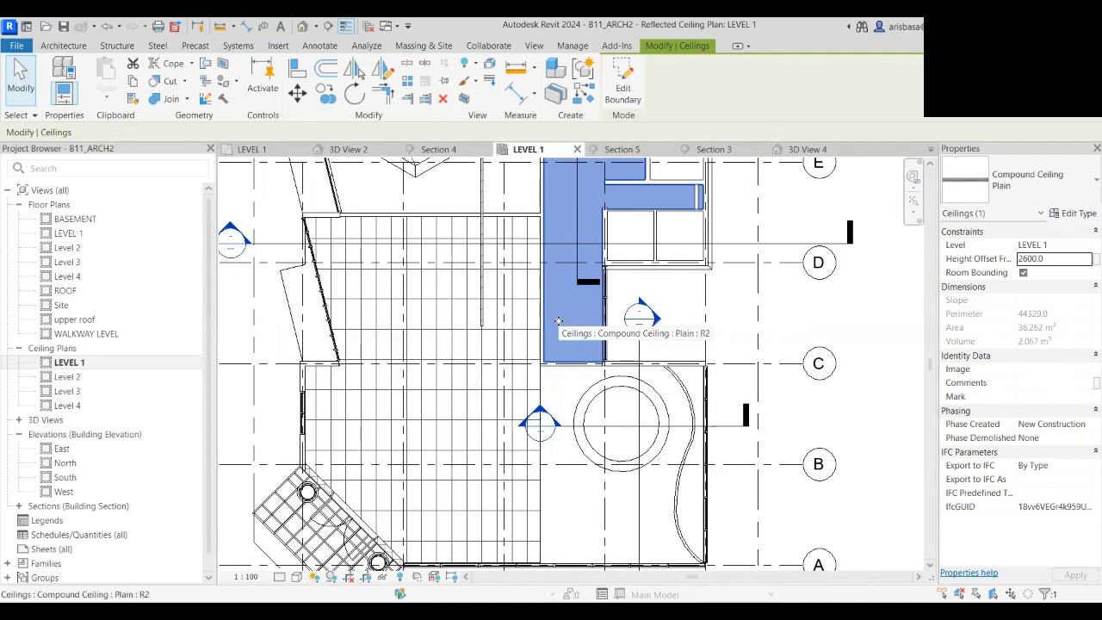
scroll(388, 370, down, 2)
middle_drag(389, 390, 388, 372)
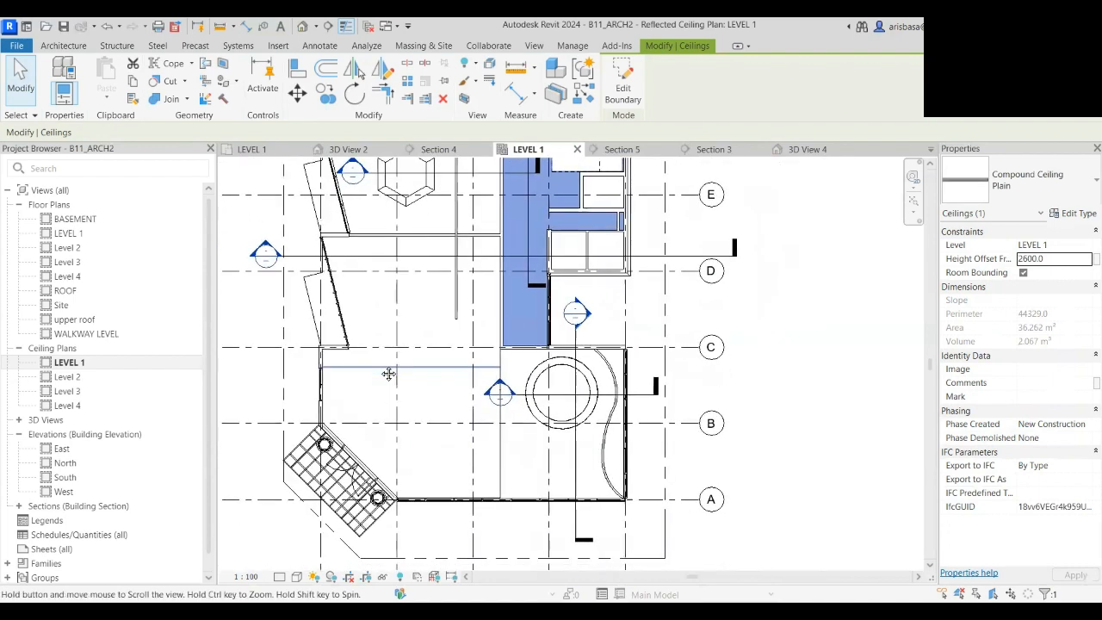
middle_drag(429, 327, 429, 349)
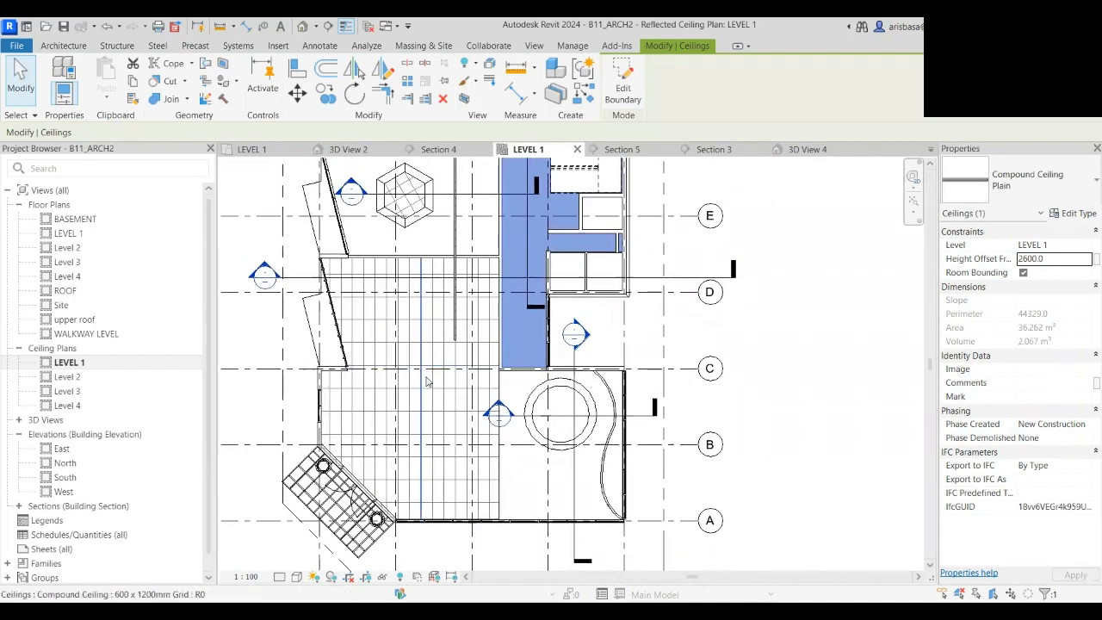
middle_drag(441, 379, 439, 388)
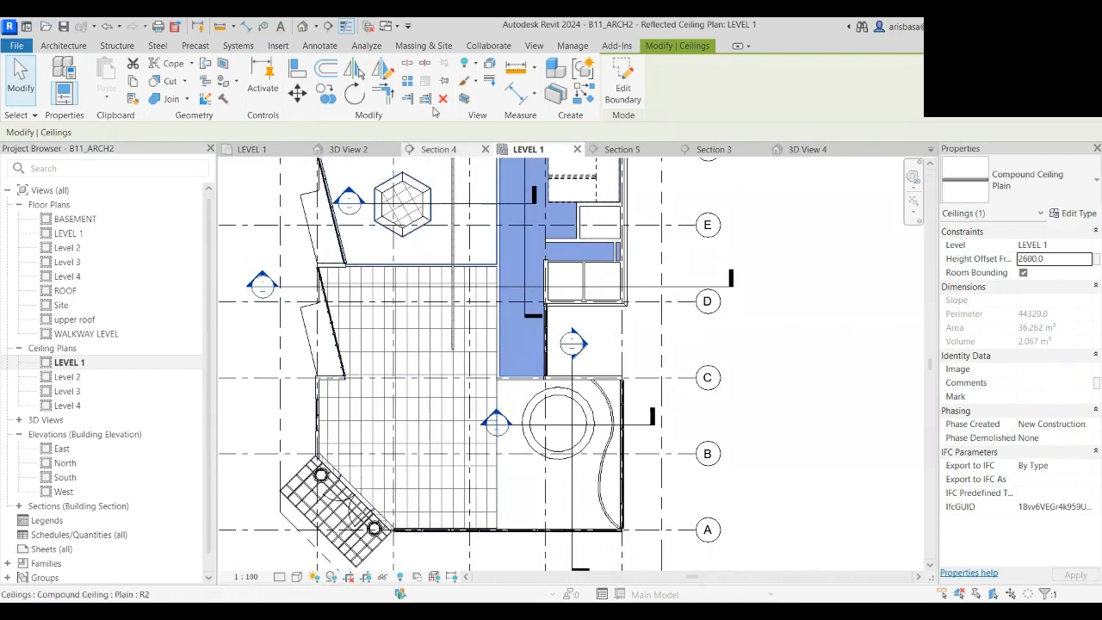
- Draw a vertical reference plane between grids 2 and 3, from the gridded ceiling's upper edge down to the wall on grid A
click(63, 47)
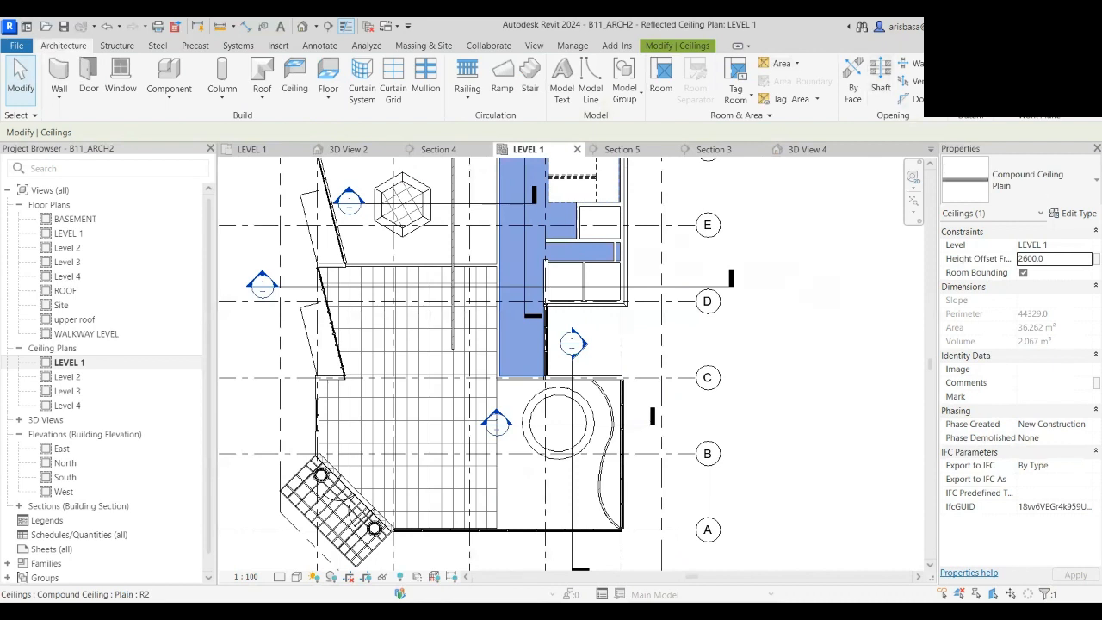
key(r)
key(p)
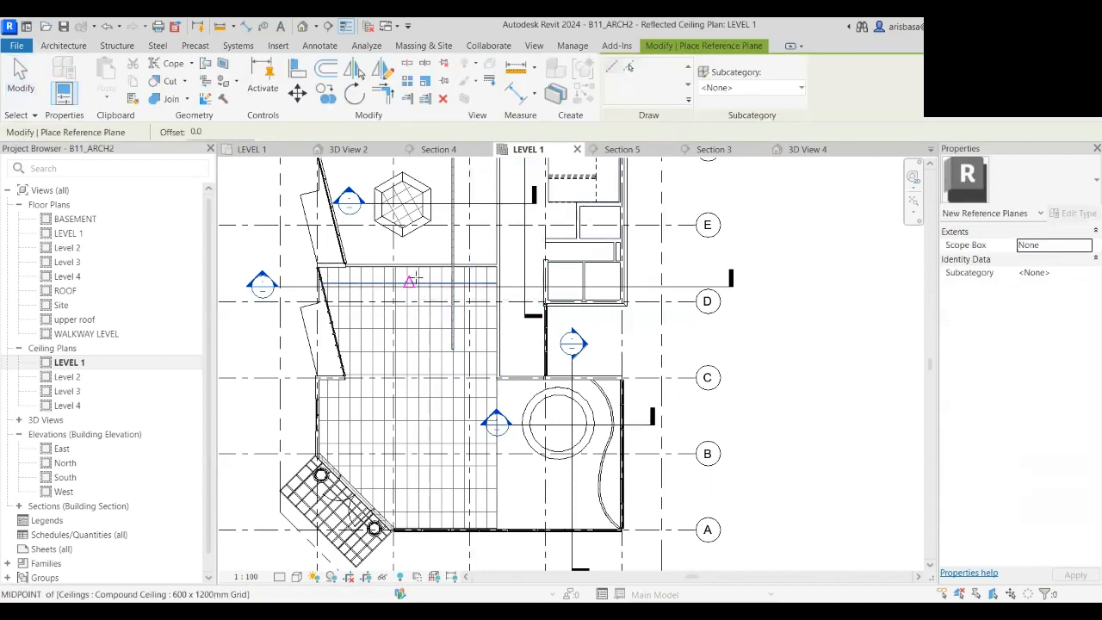
click(419, 267)
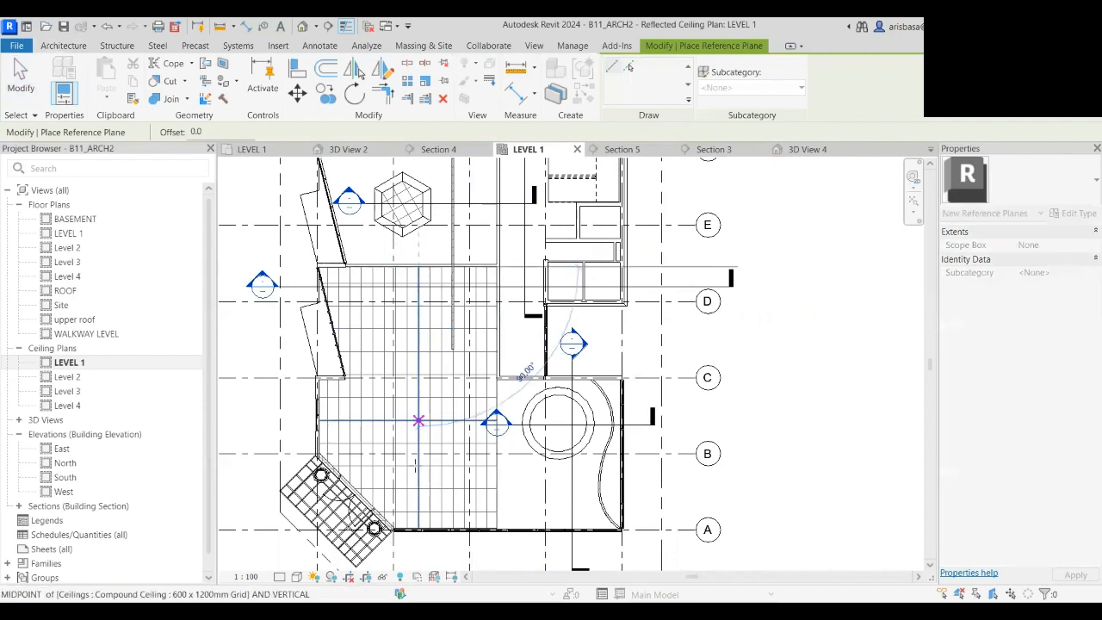
click(419, 528)
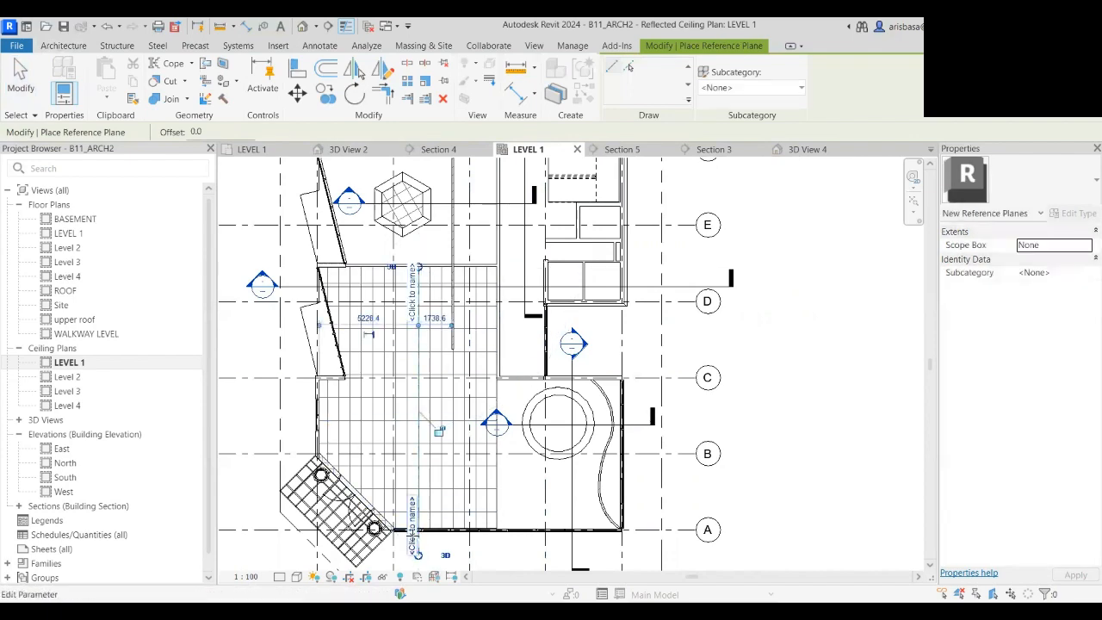
- Name the new reference plane "dropped ceiling"
scroll(420, 534, up, 3)
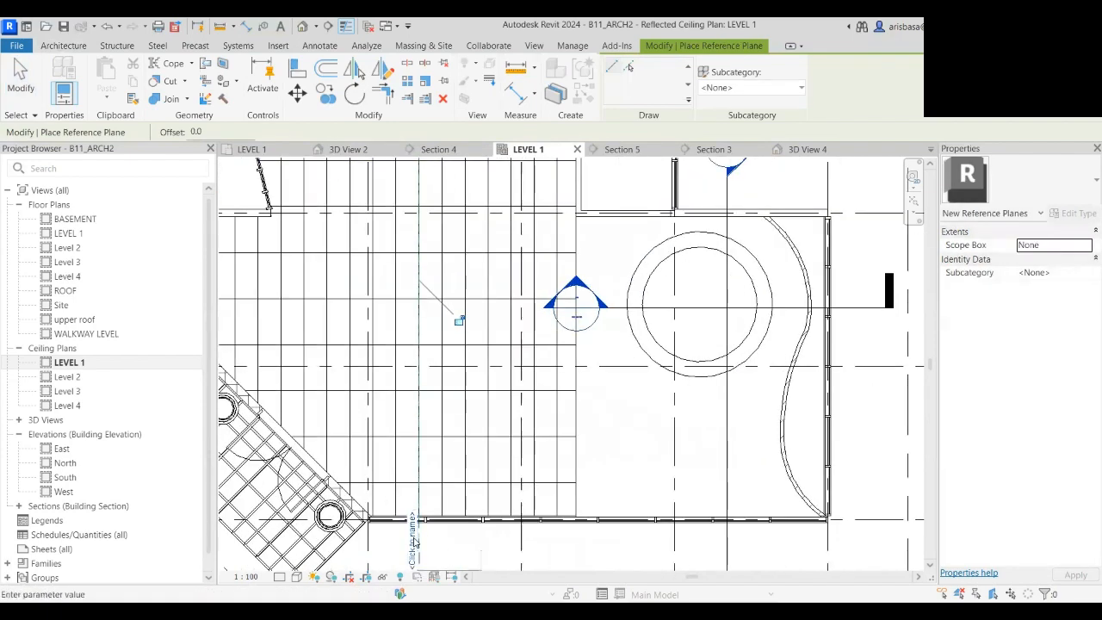
middle_drag(456, 516, 457, 437)
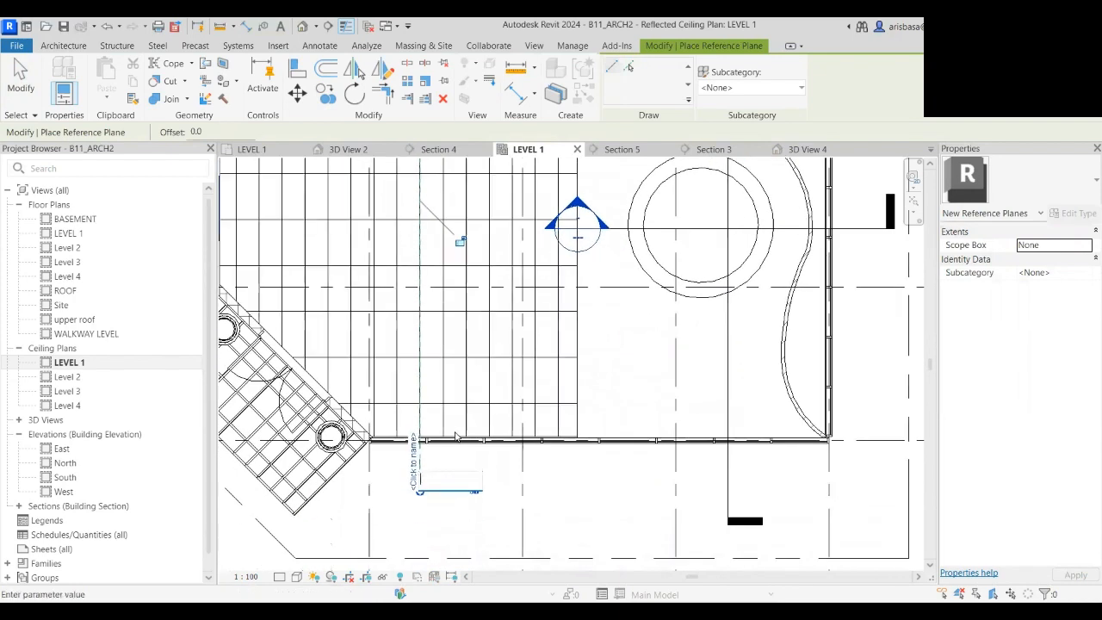
text(dropp)
text(ed ceiling)
key(Return)
scroll(586, 491, down, 5)
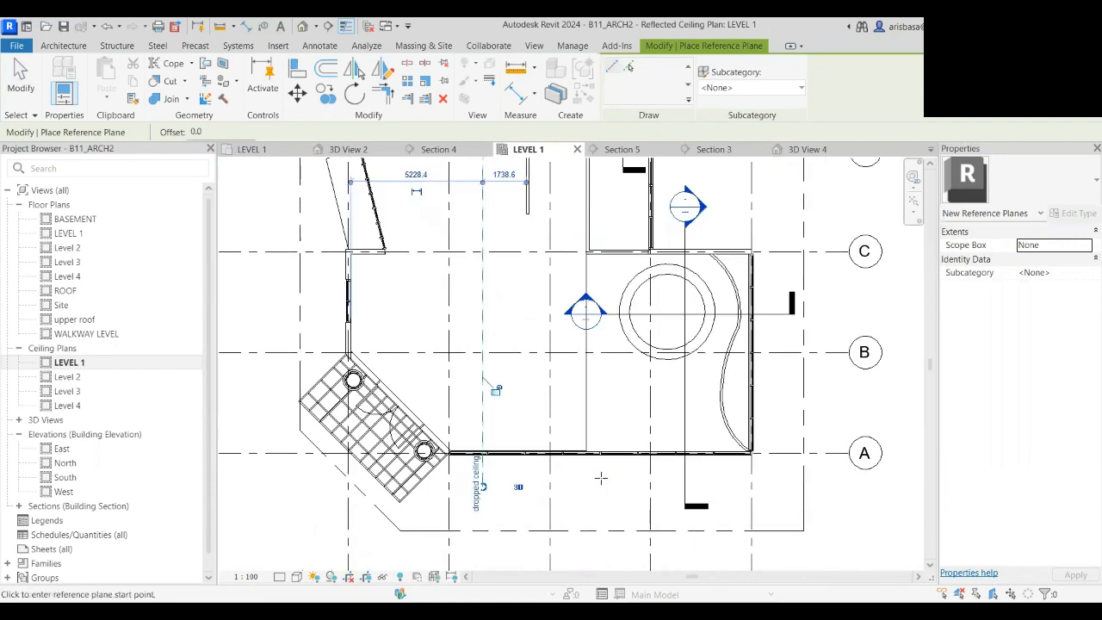
key(Escape)
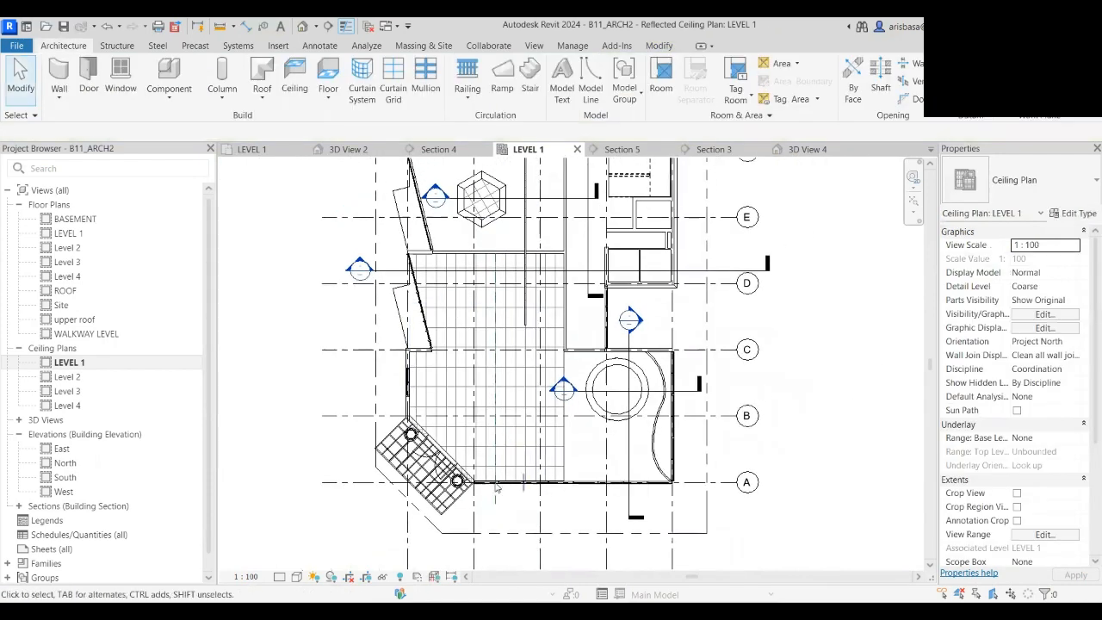
- Move the Section 3 line across to just beside grid 2 and extend its view boundary to near grid E
scroll(503, 411, up, 1)
scroll(495, 422, down, 4)
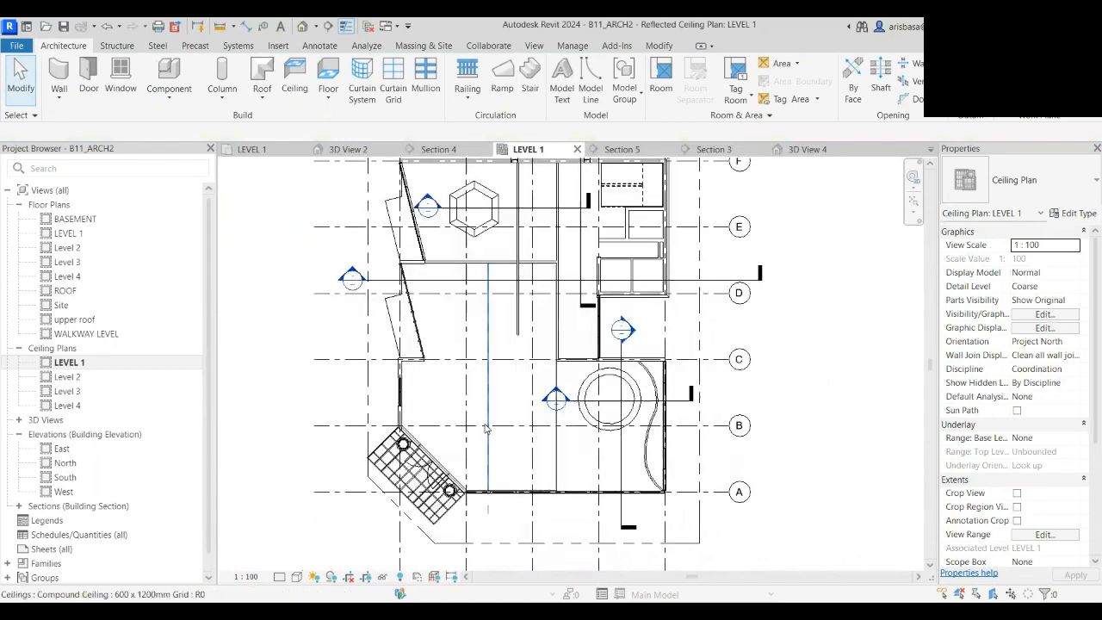
scroll(489, 435, down, 2)
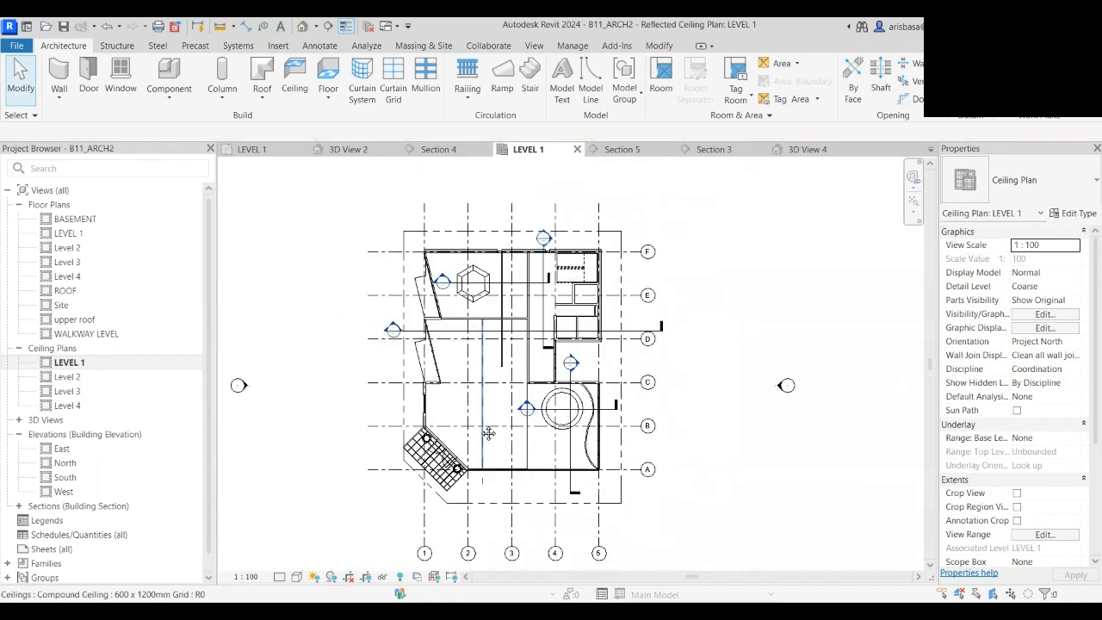
click(568, 463)
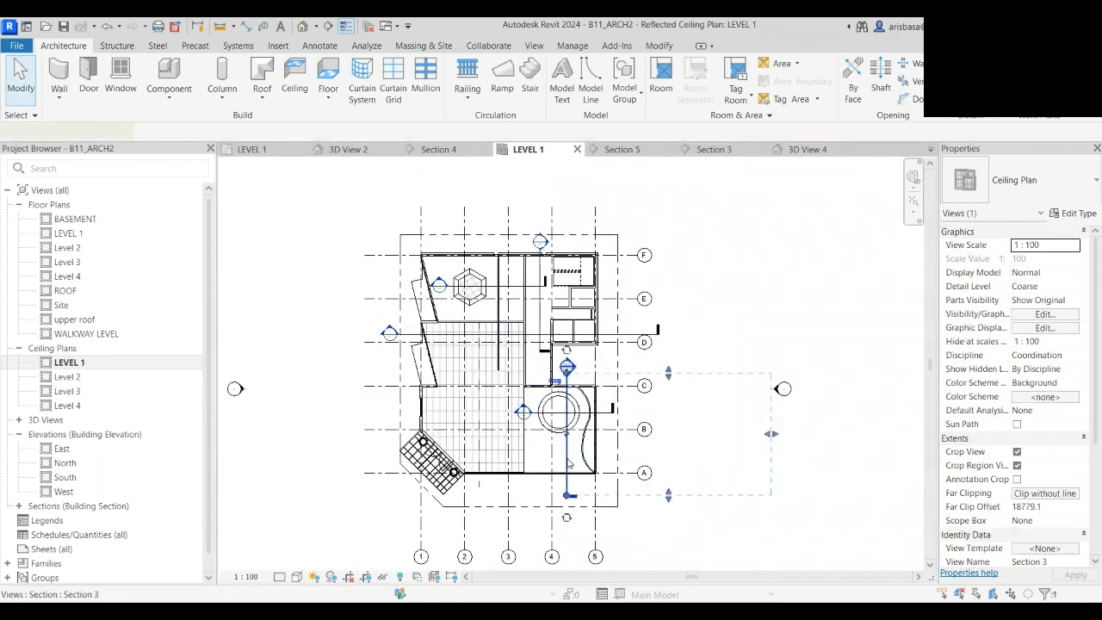
drag(523, 461, 450, 462)
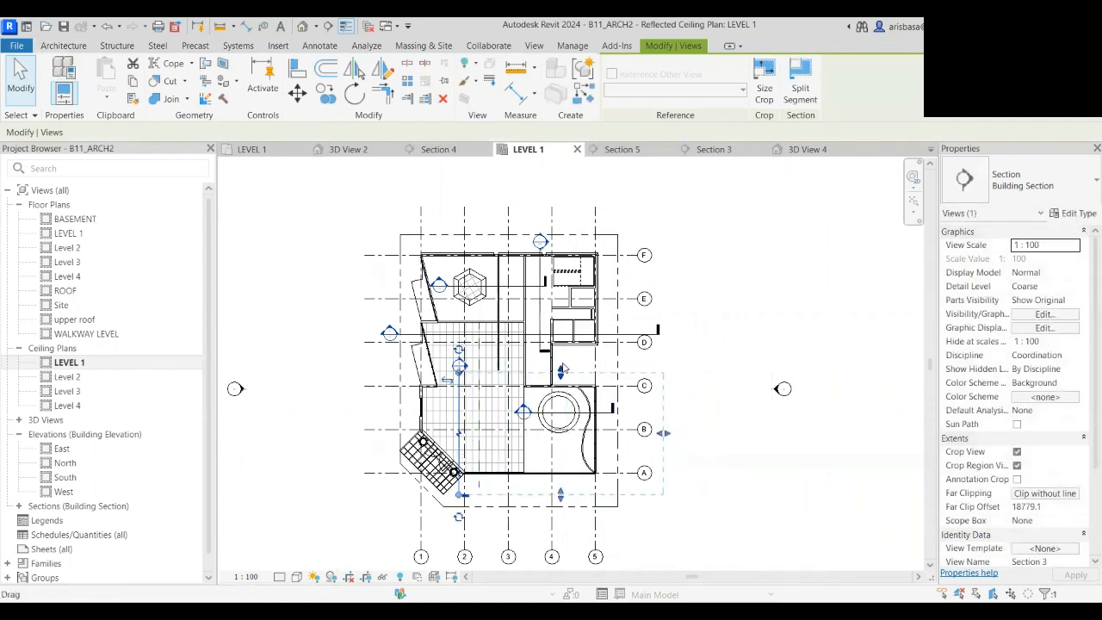
drag(560, 372, 560, 307)
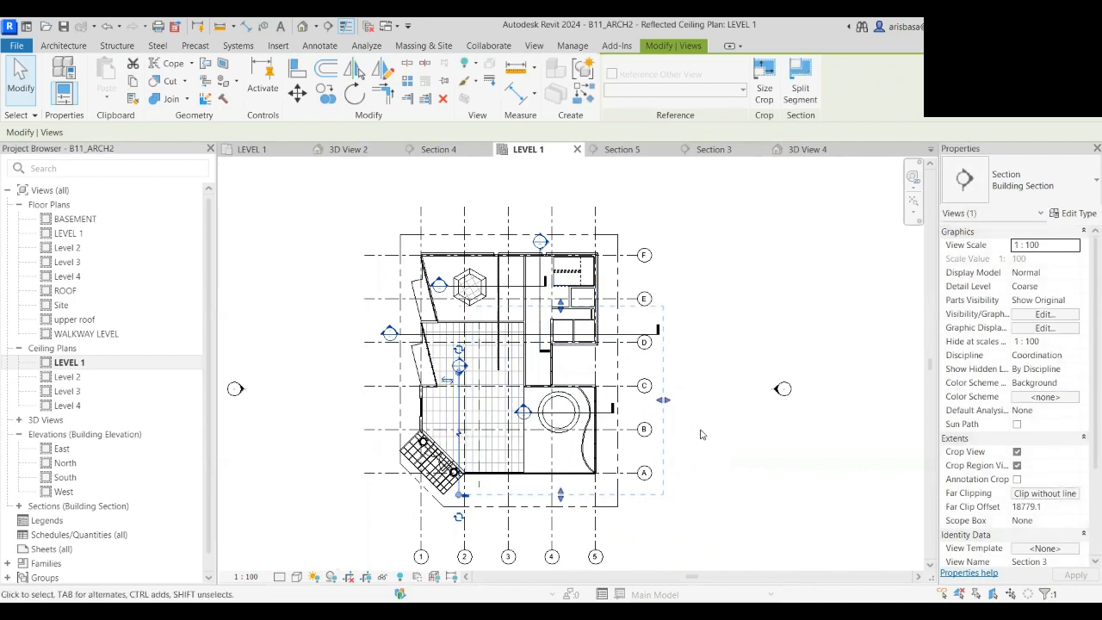
click(757, 445)
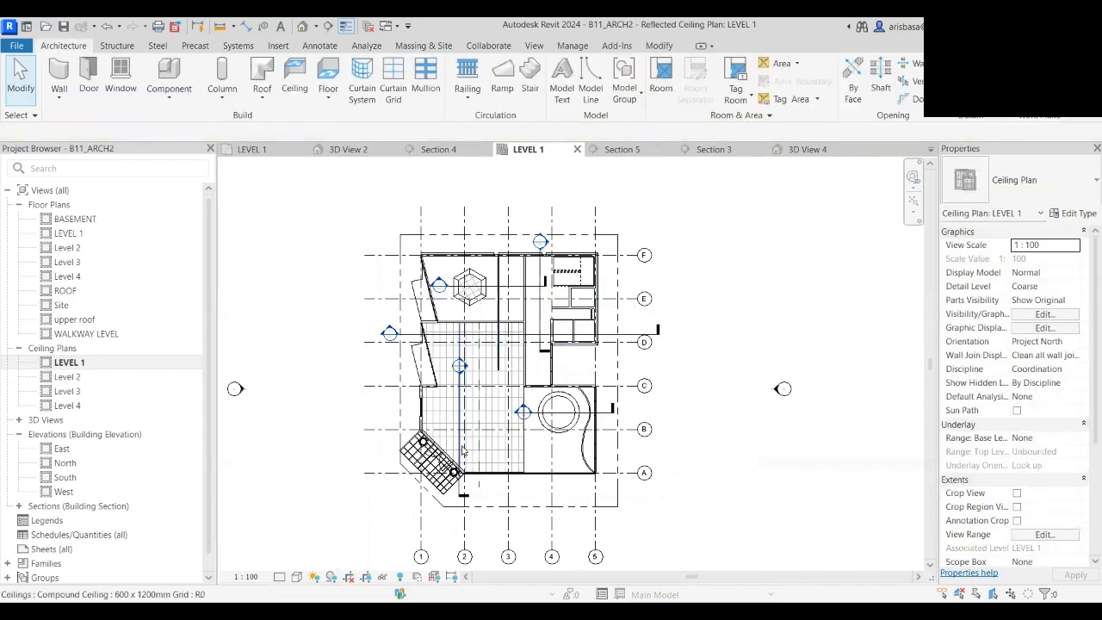
- Check the moved section in the Section 3 view and return to the LEVEL 1 ceiling plan
click(461, 497)
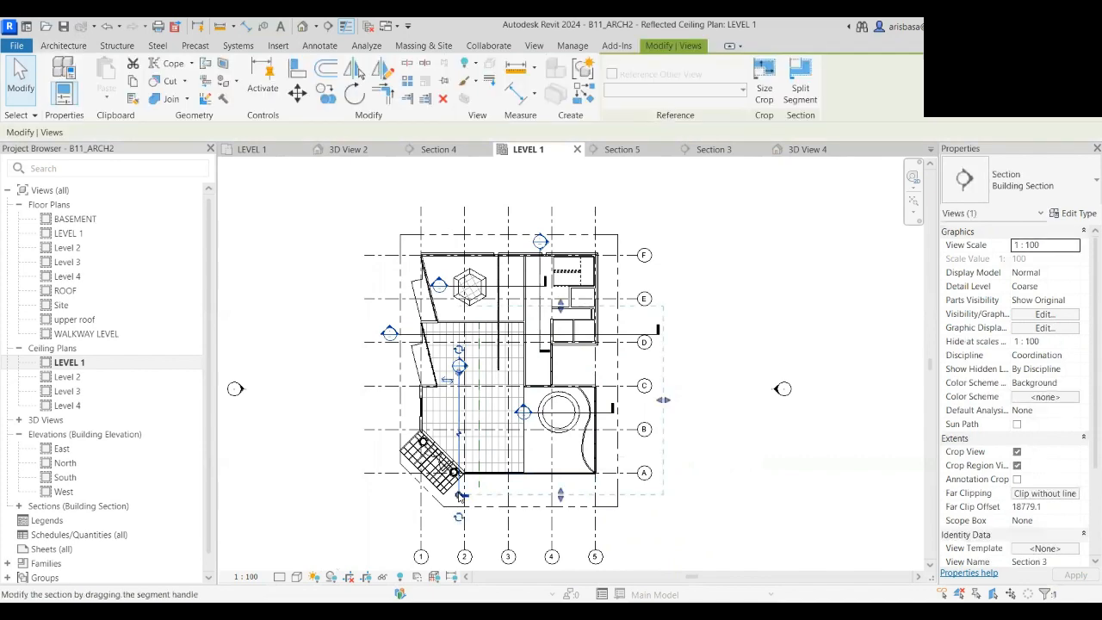
right_click(462, 496)
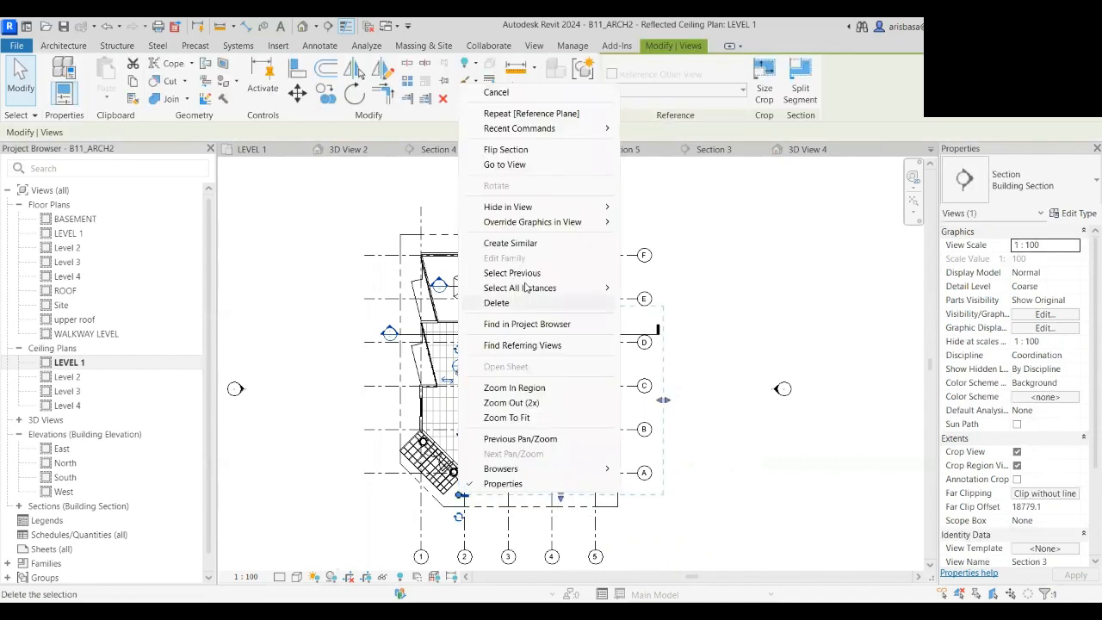
click(544, 172)
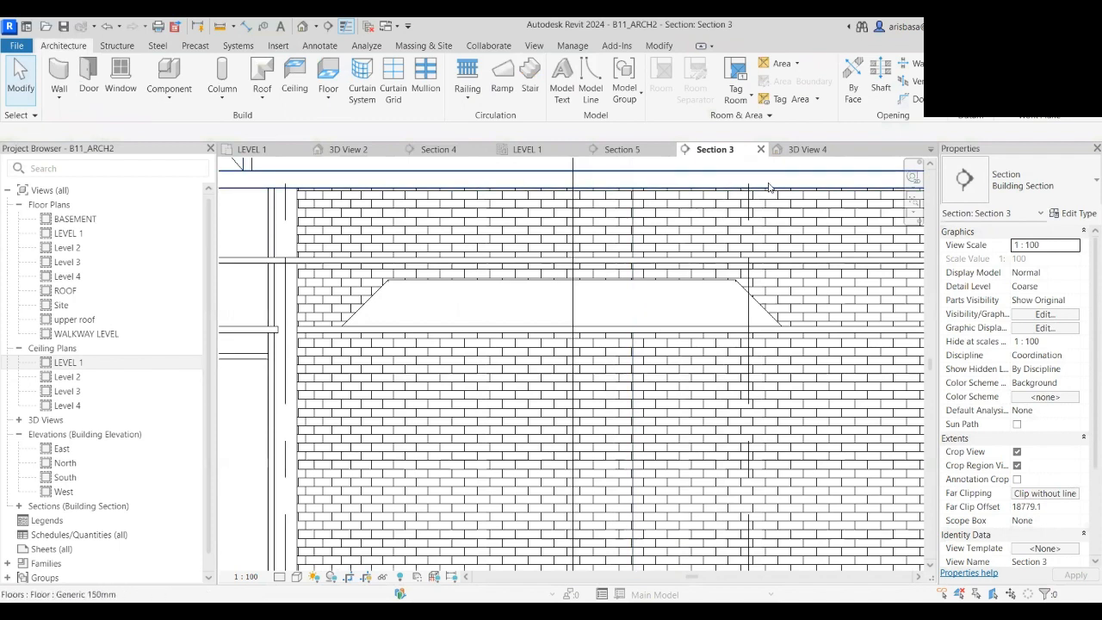
click(525, 149)
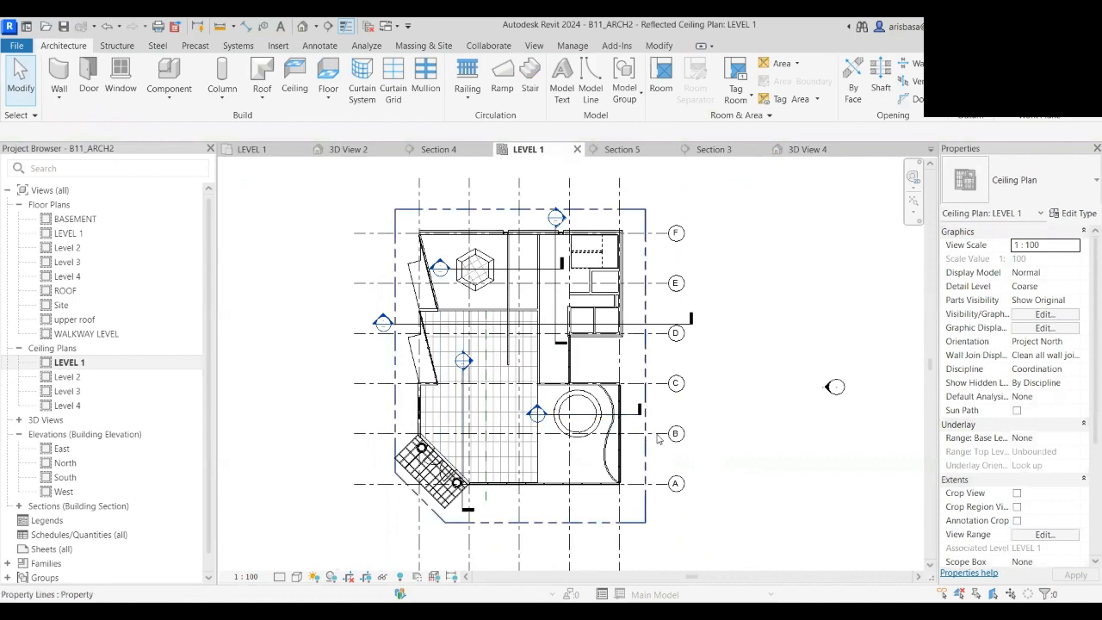
scroll(655, 396, up, 1)
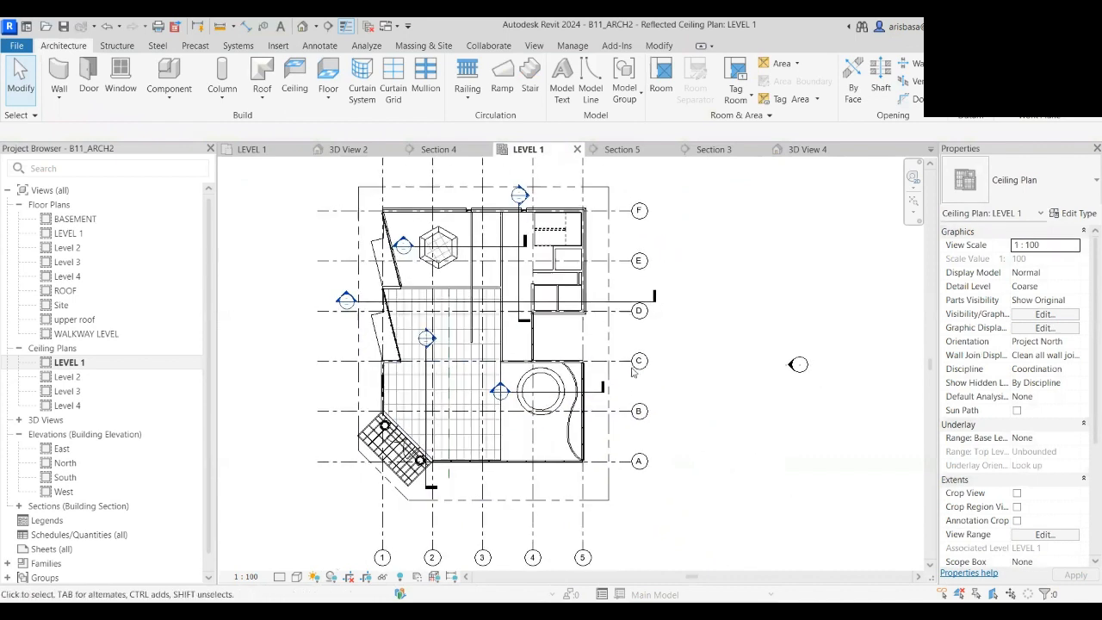
- Create an in-place model in the Ceilings category named "curved dropped Ceilings"
click(294, 90)
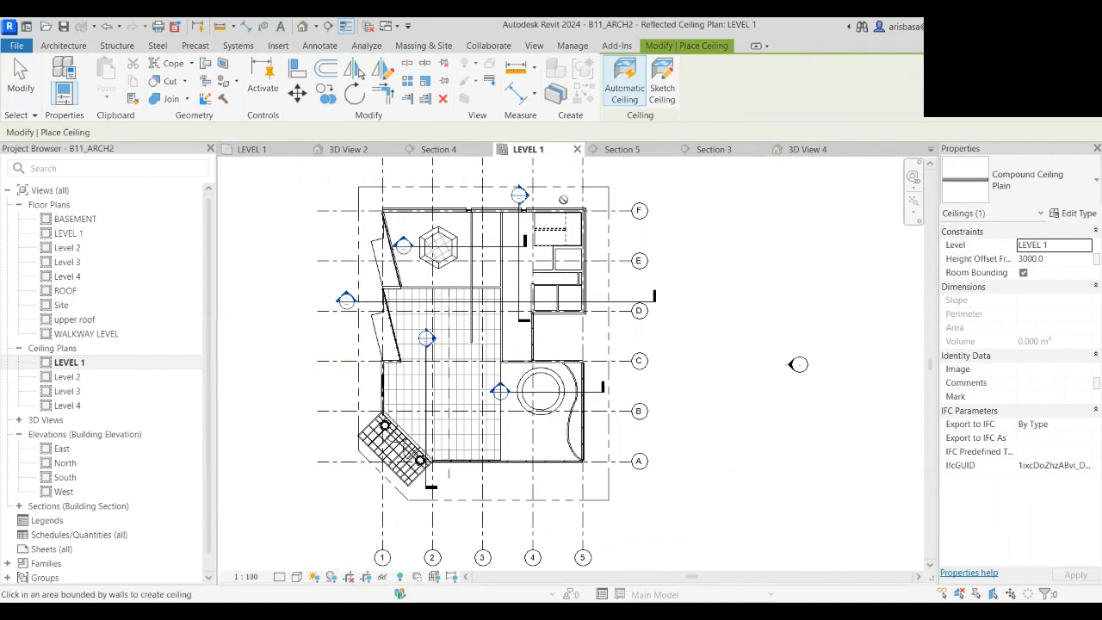
key(Escape)
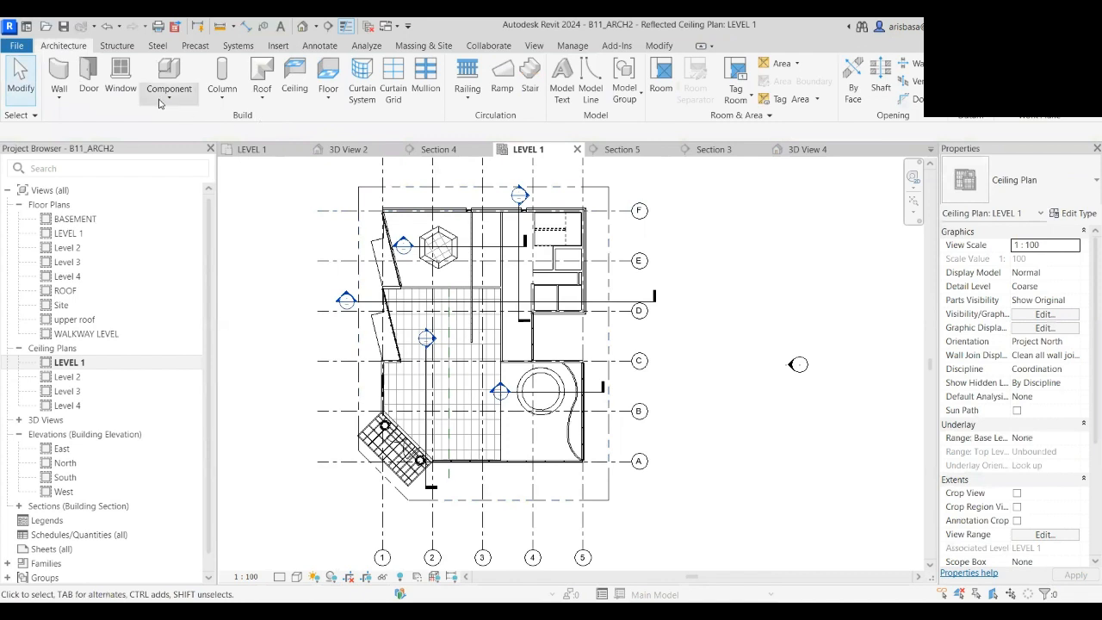
click(162, 101)
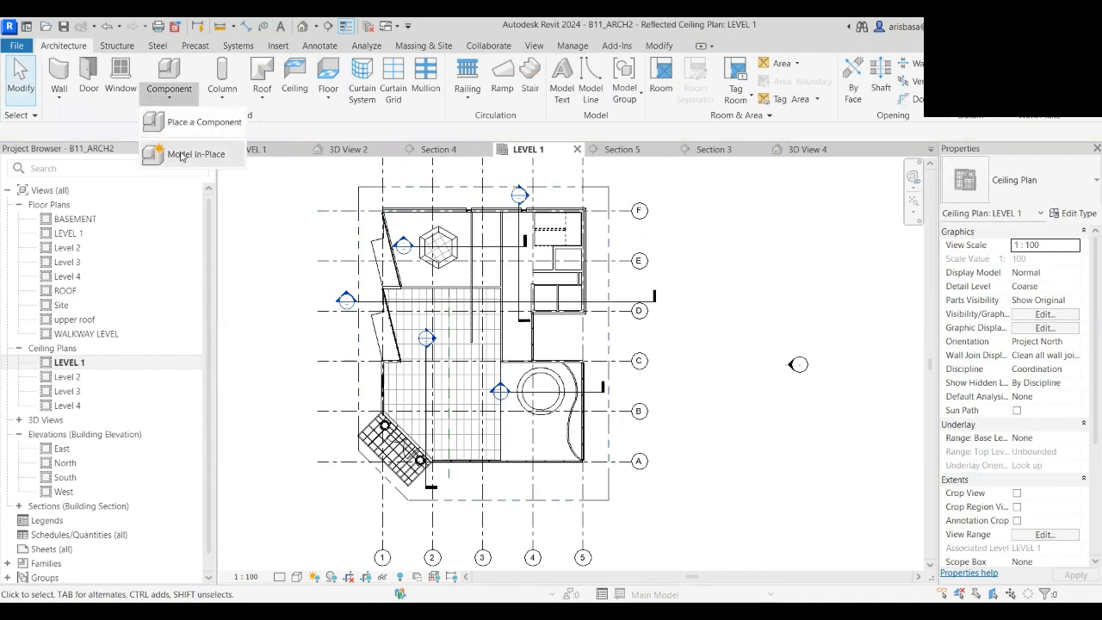
click(181, 155)
click(486, 248)
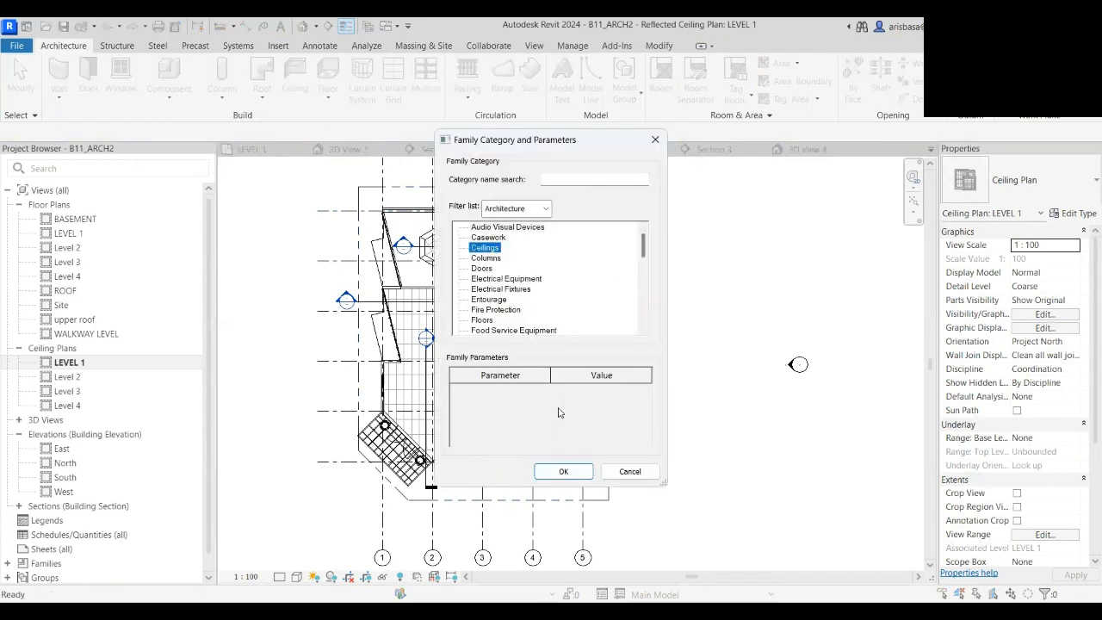
click(563, 472)
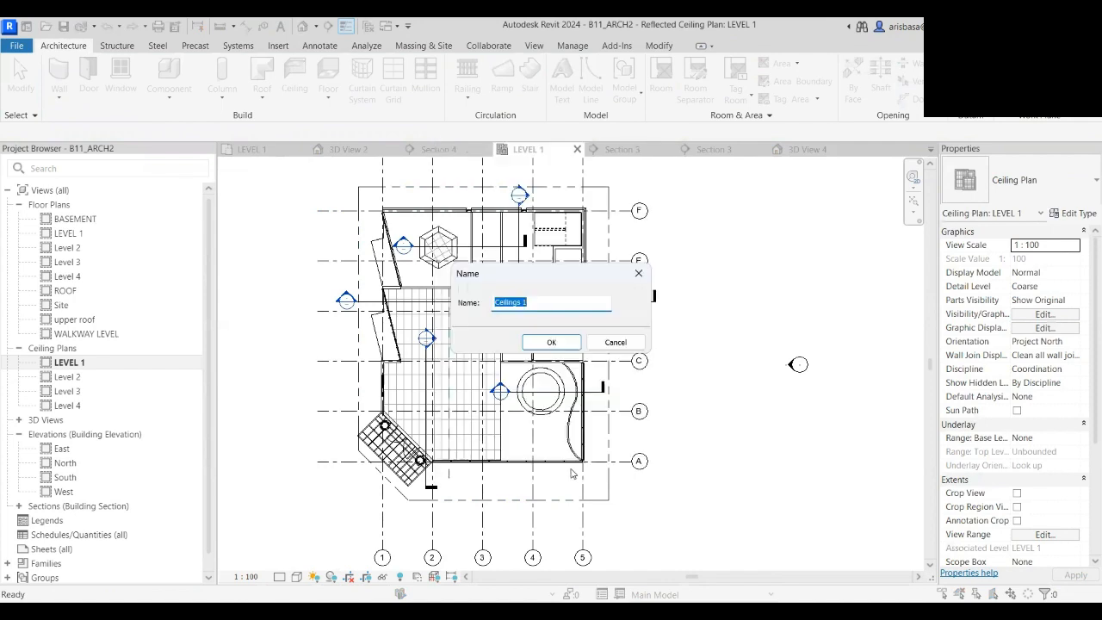
click(541, 304)
text(curt)
key(BackSpace)
text(ved dropped)
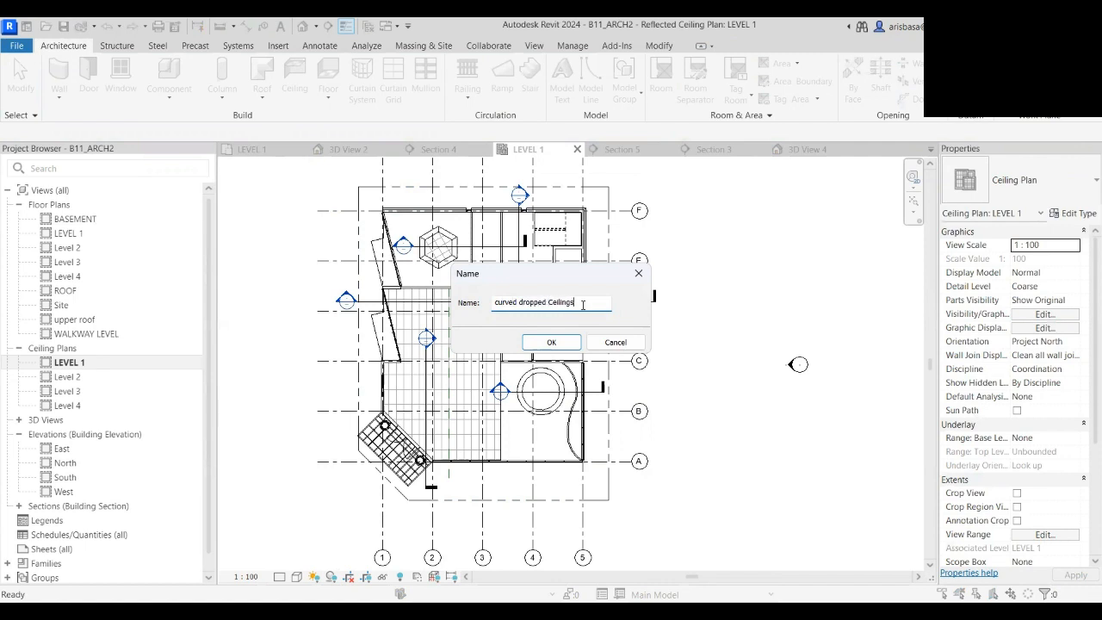
click(551, 343)
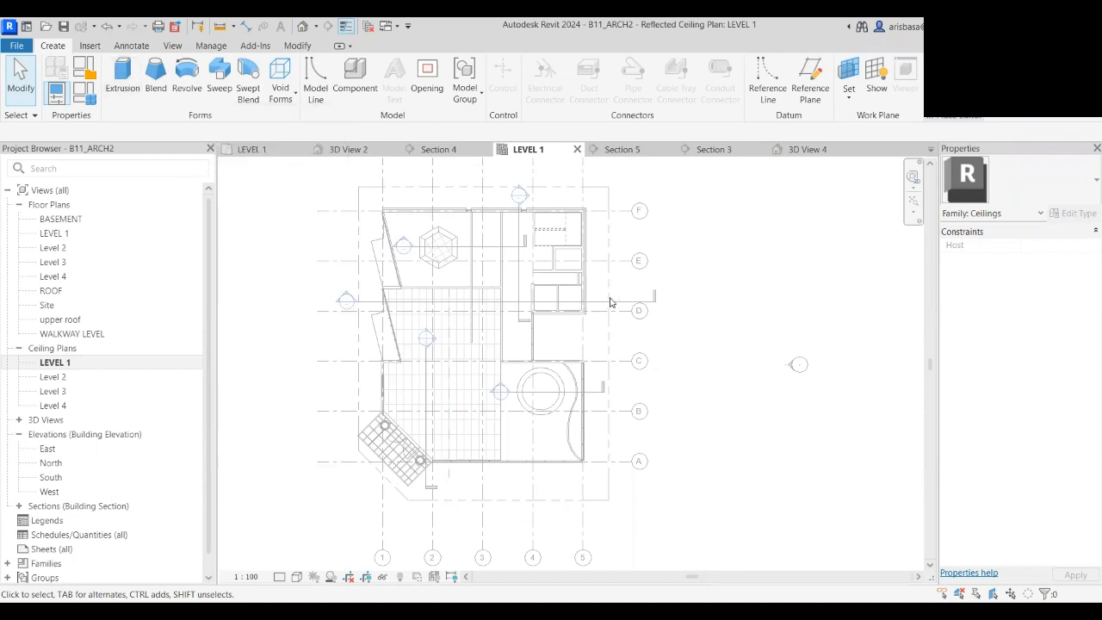
- Set the work plane to "Reference Plane : dropped ceiling" and open the Section 3 view for sketching
click(849, 94)
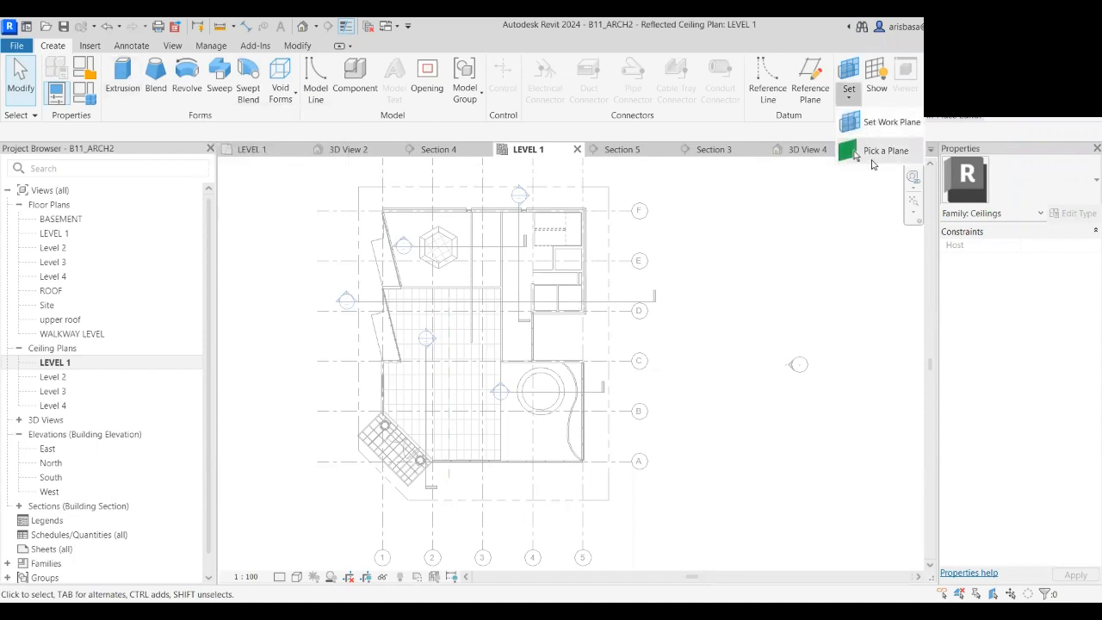
click(892, 121)
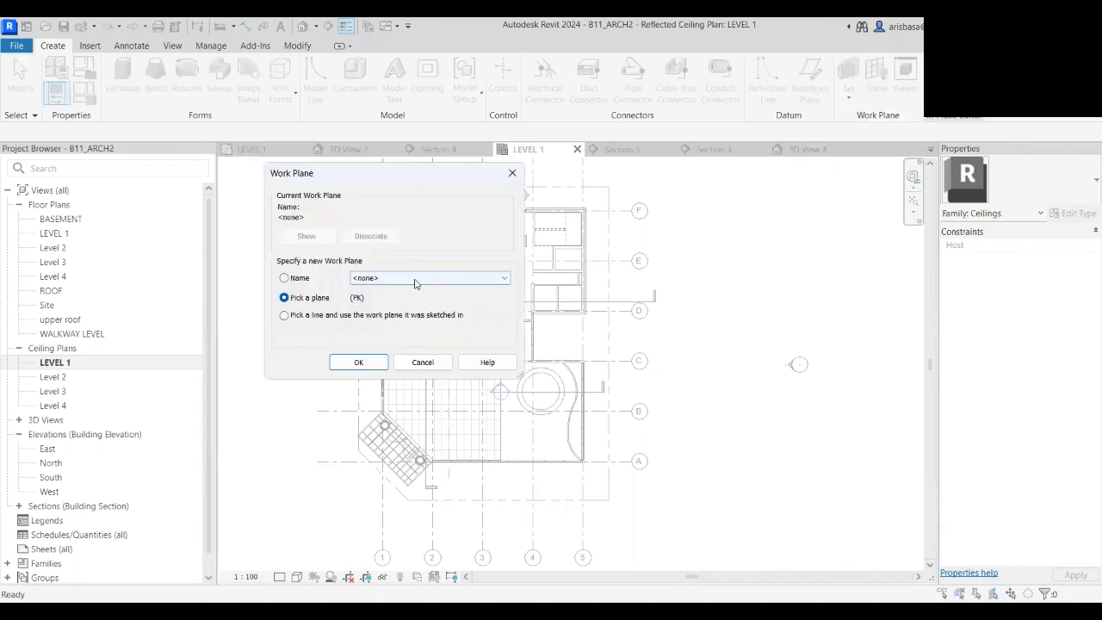
click(420, 279)
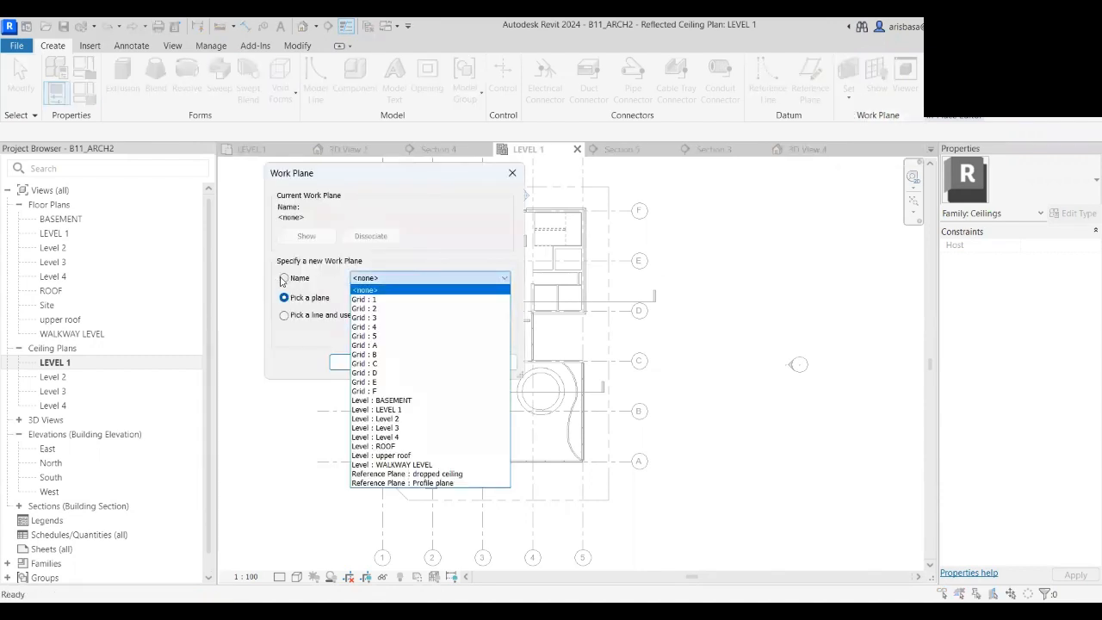
click(283, 278)
click(441, 278)
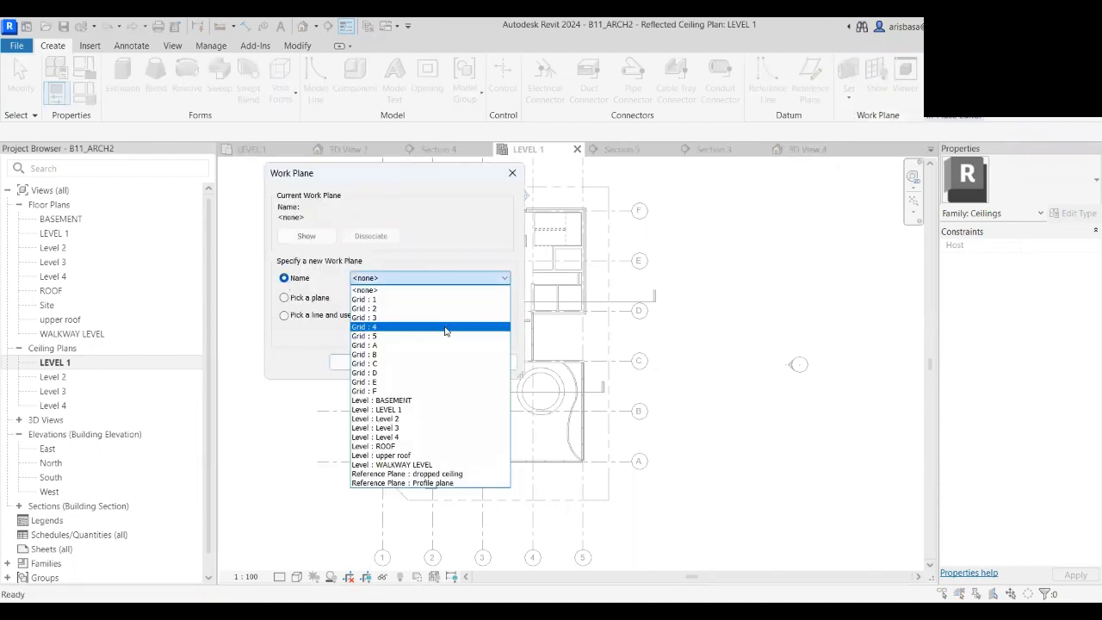
click(449, 474)
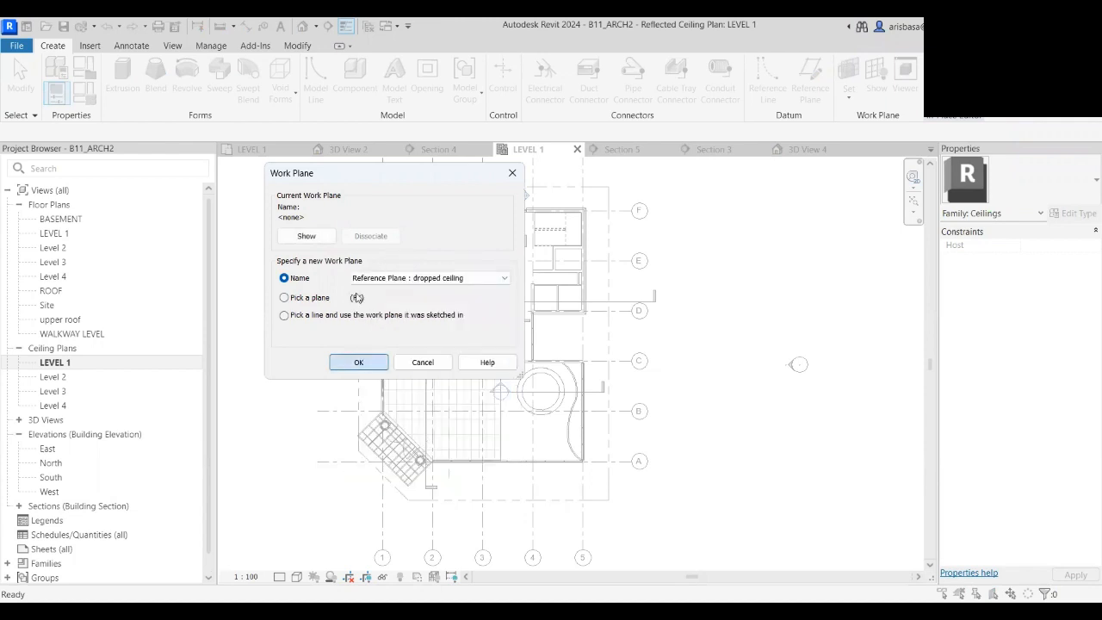
key(Return)
click(505, 230)
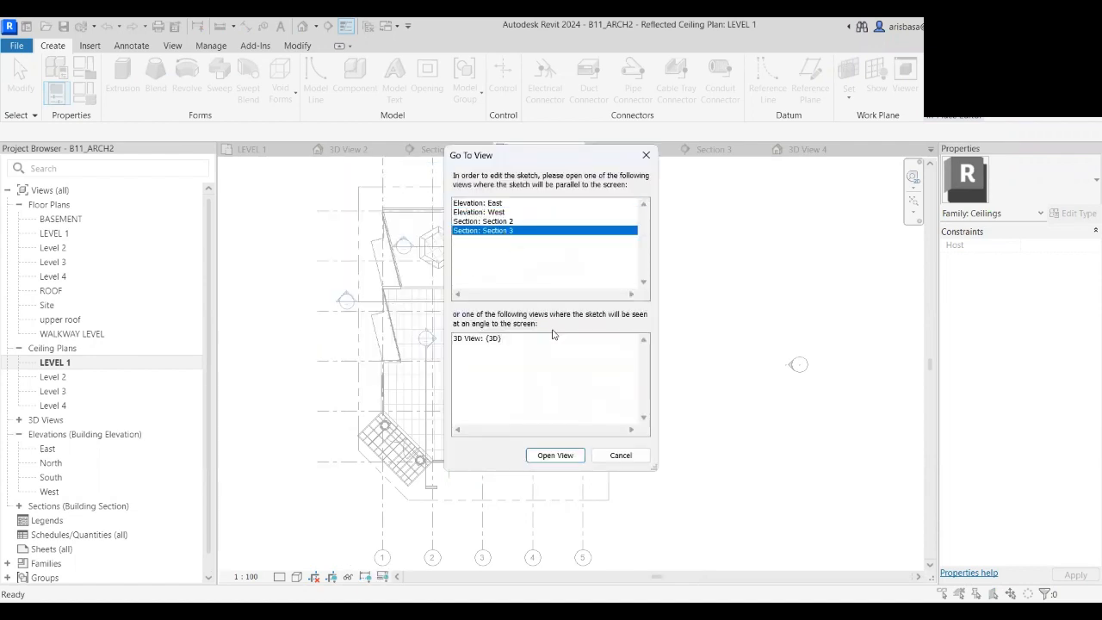
click(555, 456)
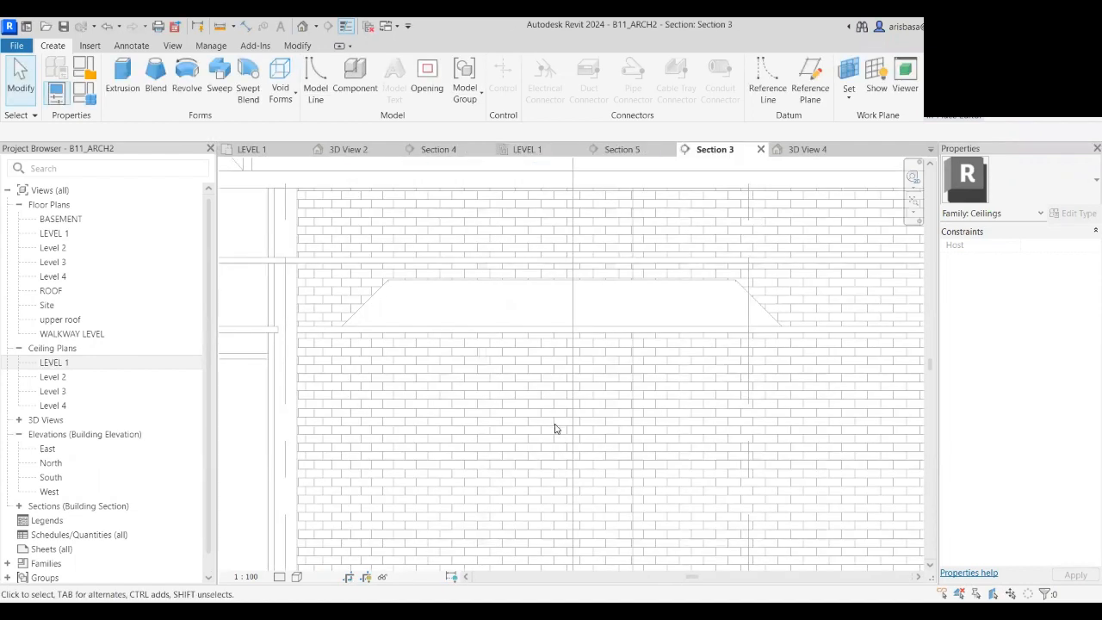
- Start an extrusion and sketch a wavy spline just below the ceiling, from the brick wall across the doorway to near the far wall
scroll(552, 424, up, 3)
mouse_move(549, 423)
middle_down()
mouse_move(525, 406)
mouse_move(522, 388)
mouse_move(583, 377)
mouse_move(623, 379)
mouse_move(604, 392)
mouse_move(552, 390)
mouse_move(684, 394)
mouse_move(627, 401)
middle_up()
scroll(613, 381, down, 2)
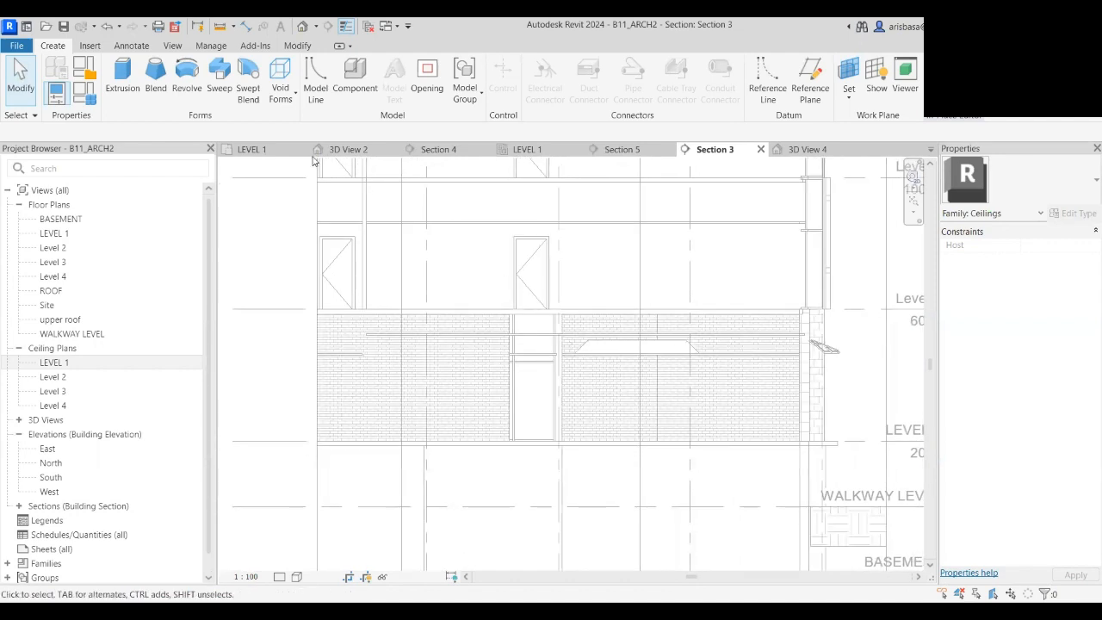
click(123, 90)
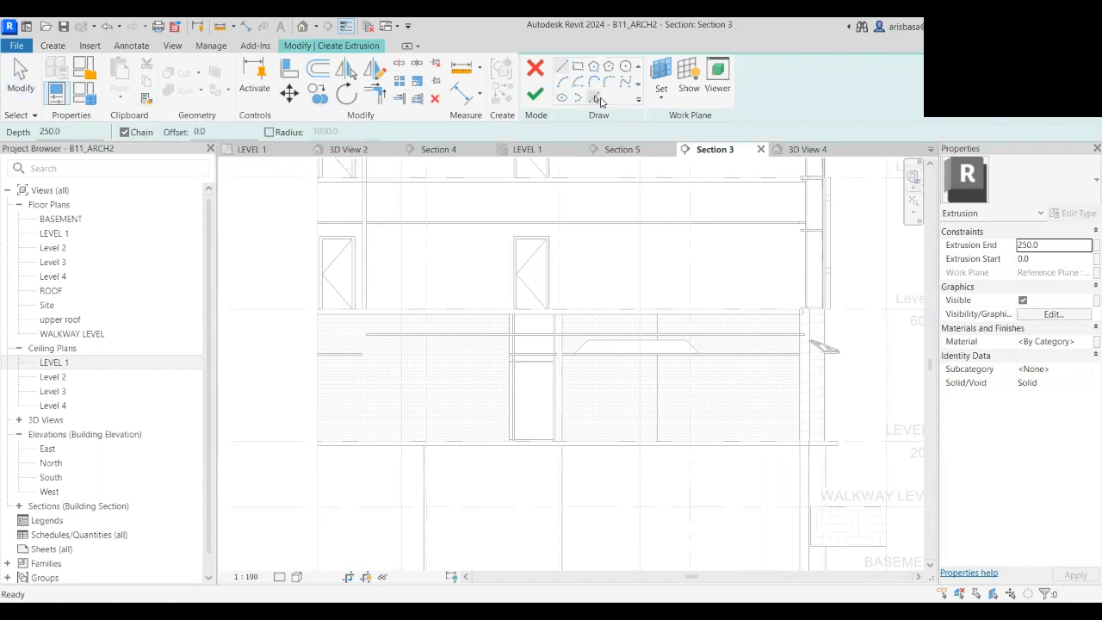
click(626, 87)
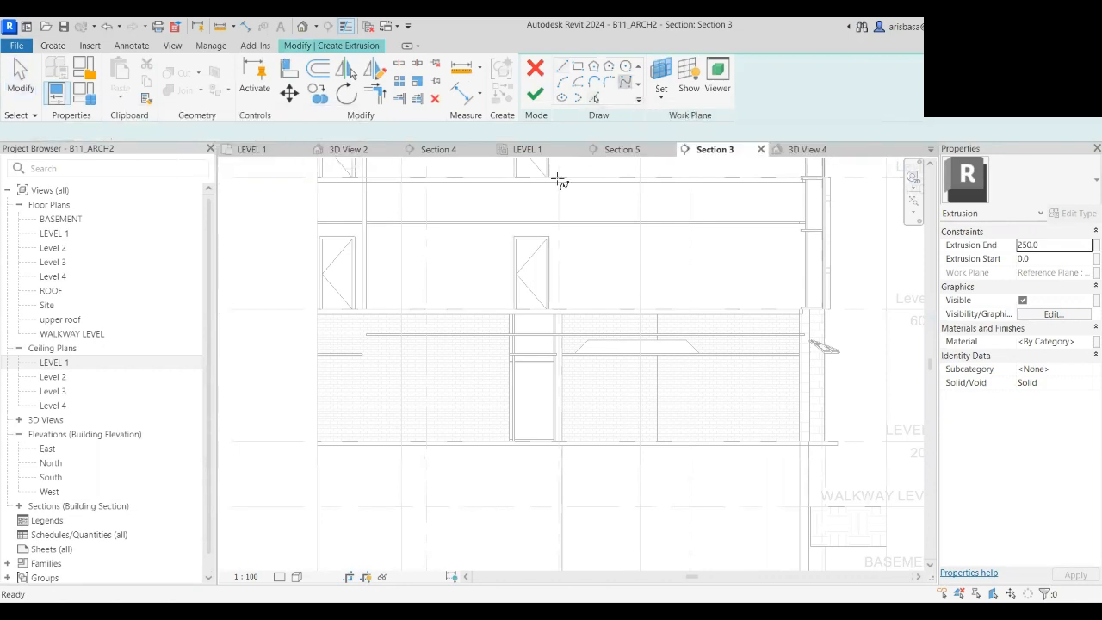
click(383, 354)
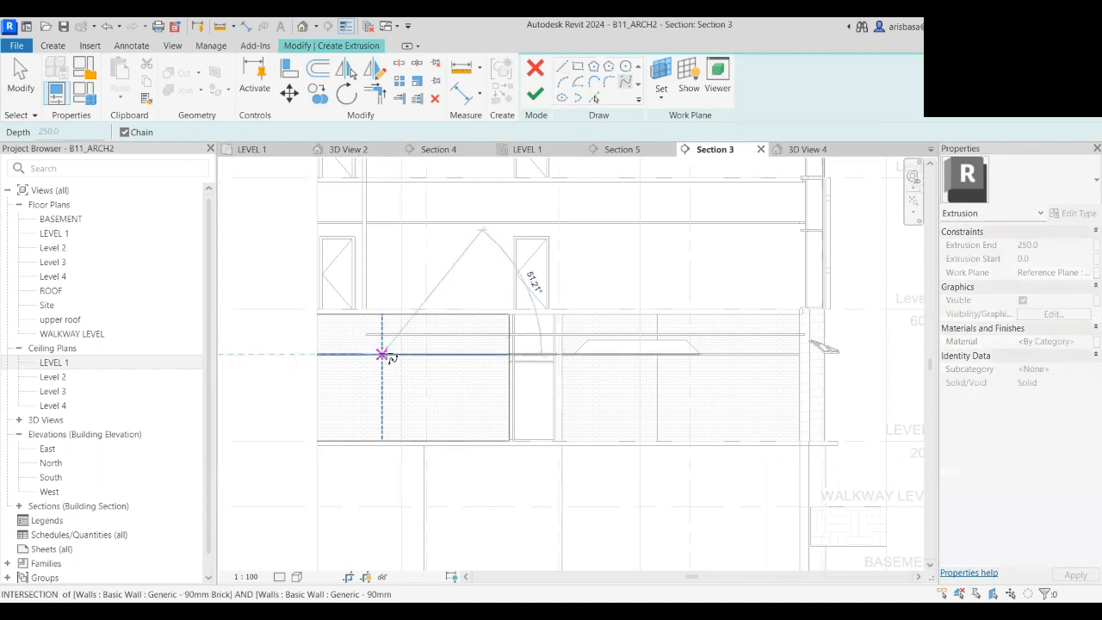
scroll(415, 340, up, 1)
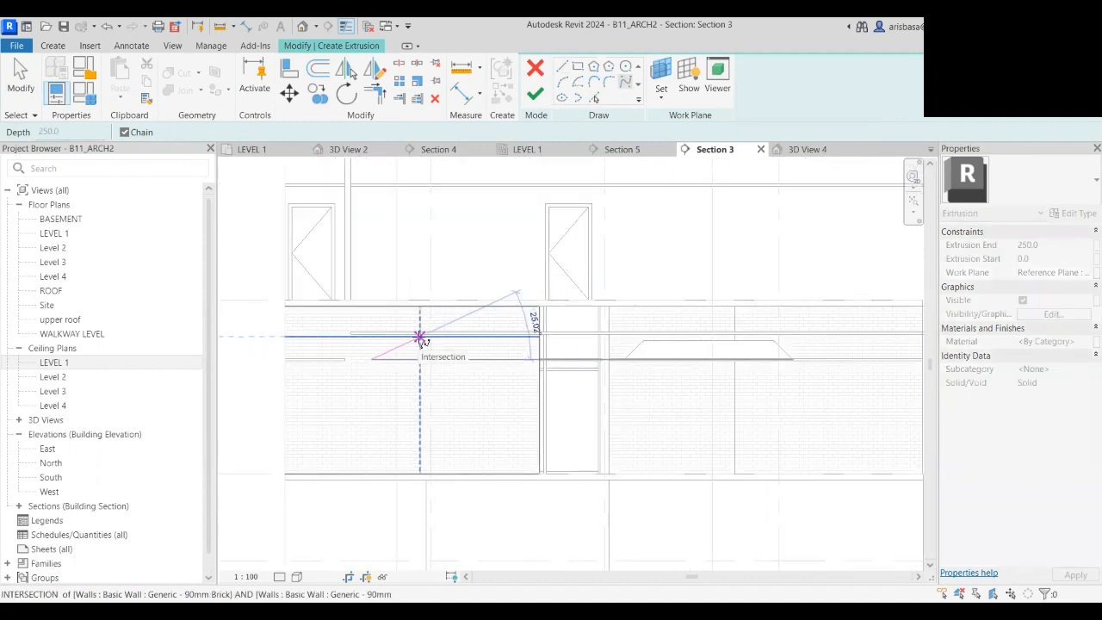
click(415, 343)
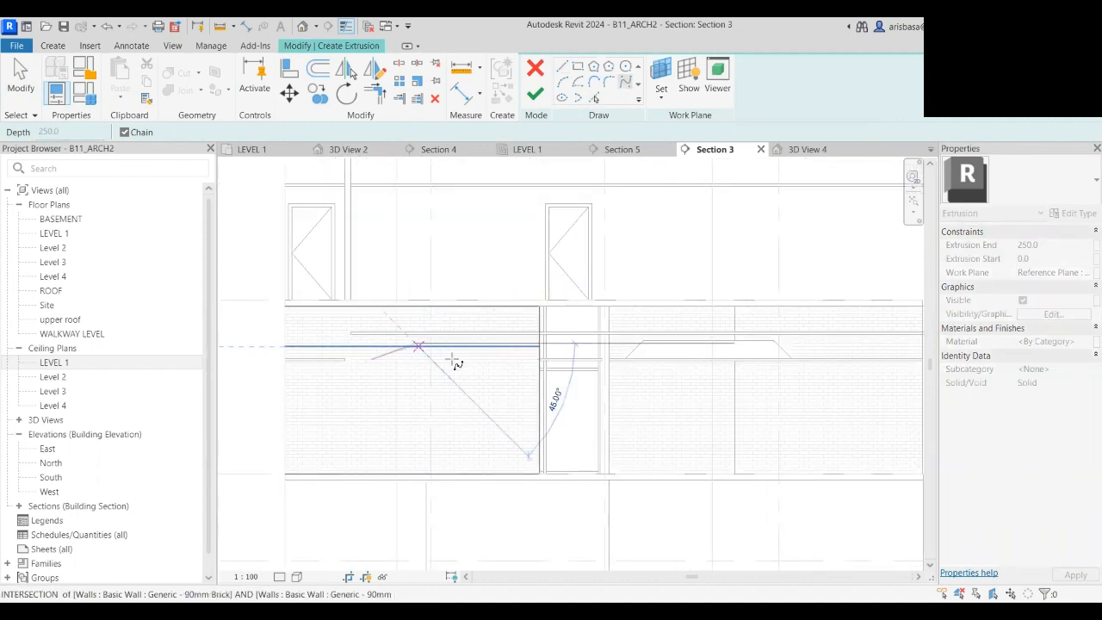
click(497, 344)
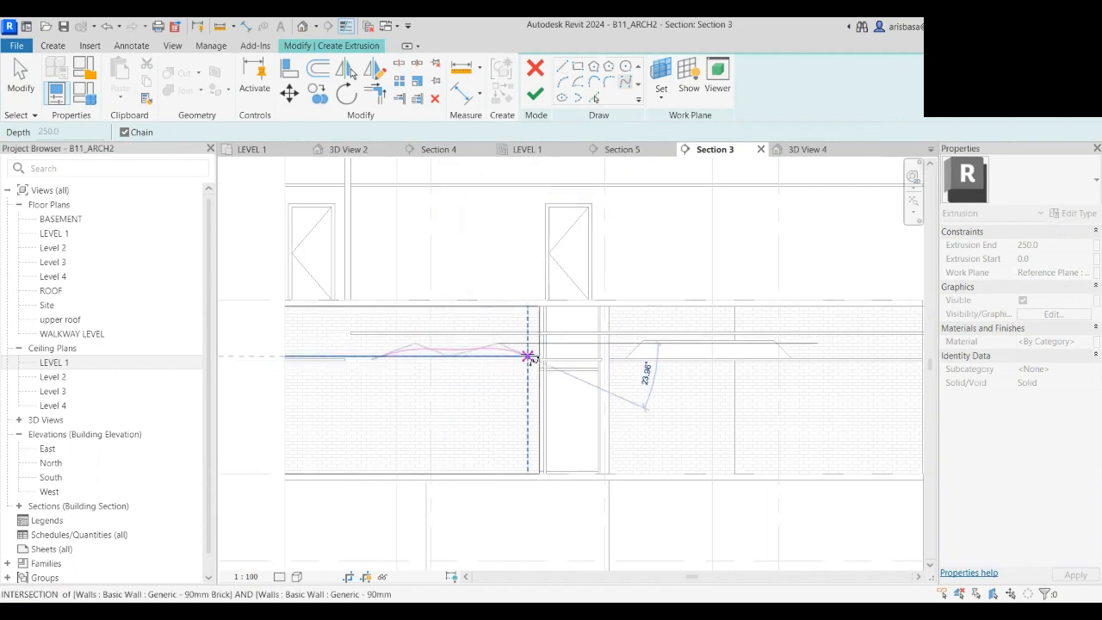
click(528, 359)
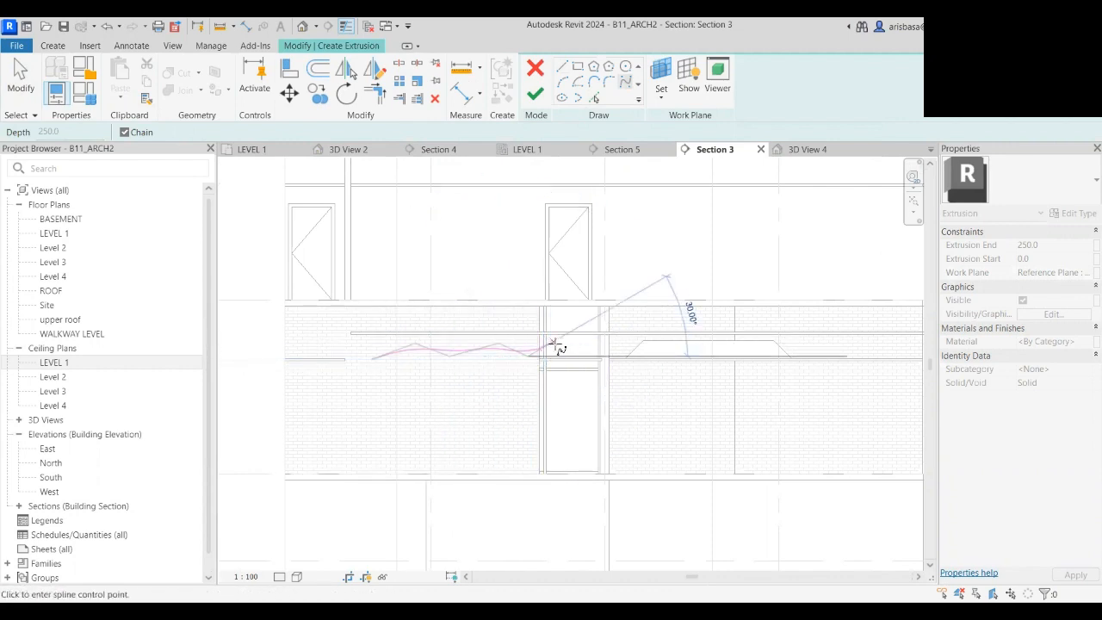
click(600, 355)
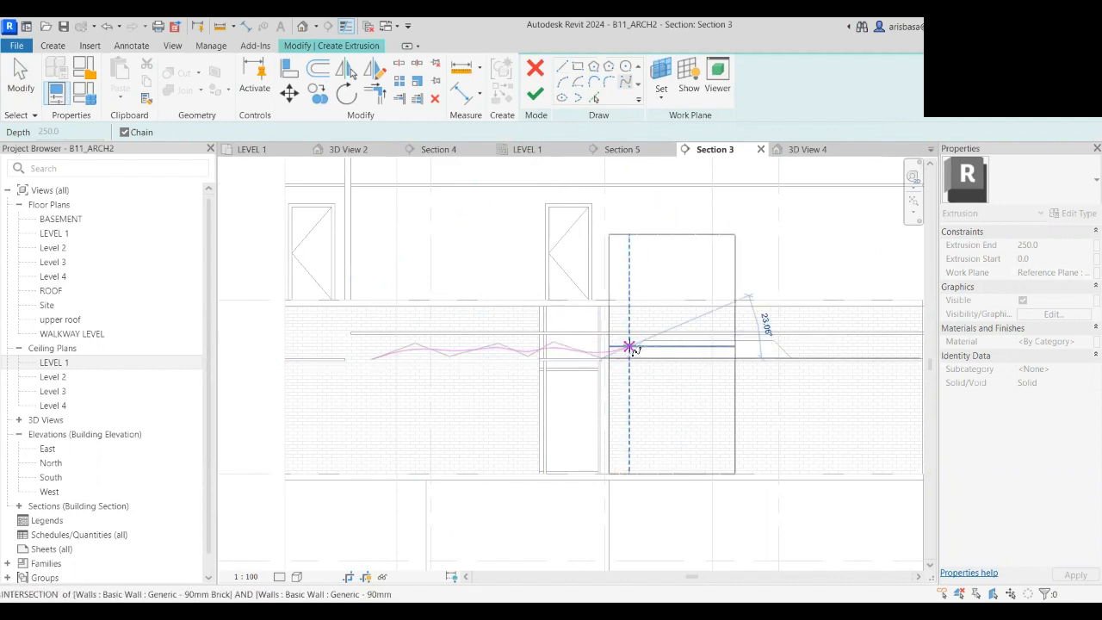
click(632, 344)
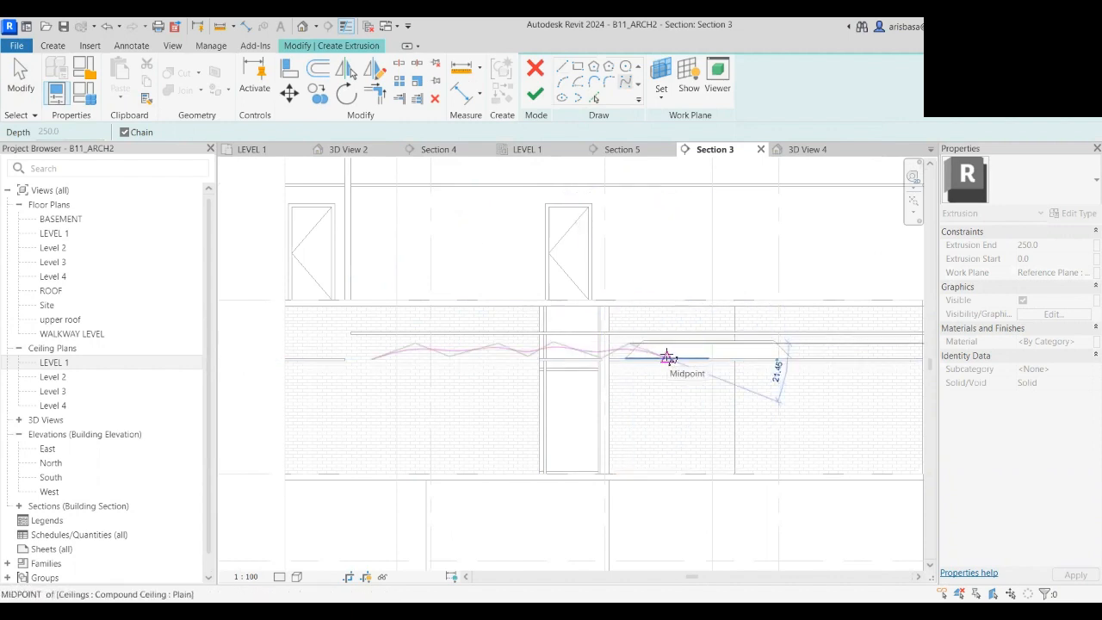
click(668, 358)
click(687, 342)
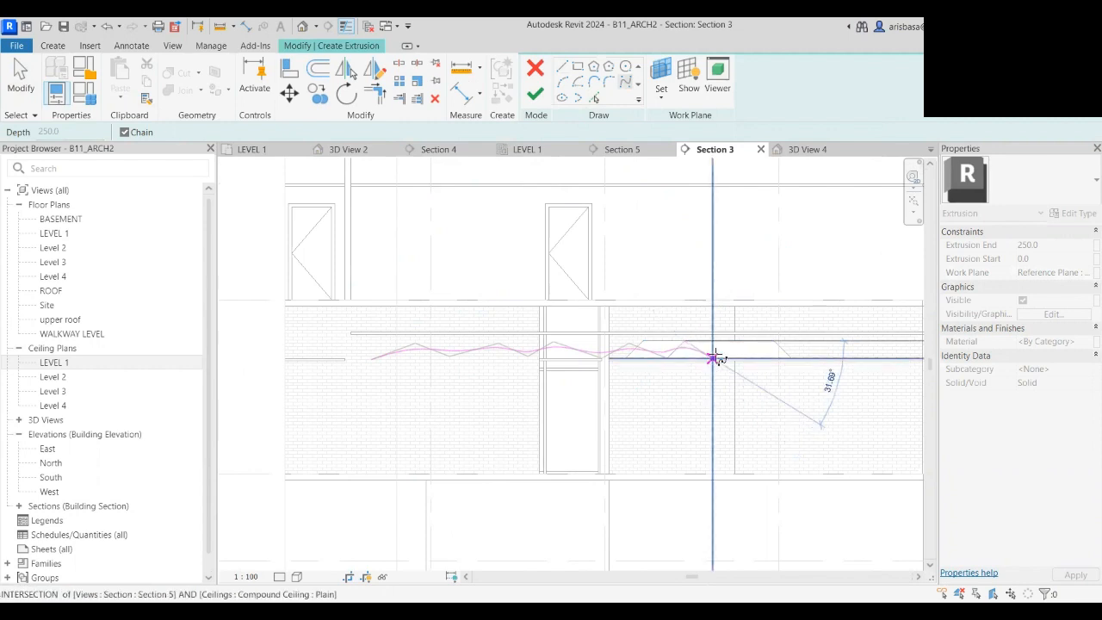
middle_drag(720, 350, 586, 344)
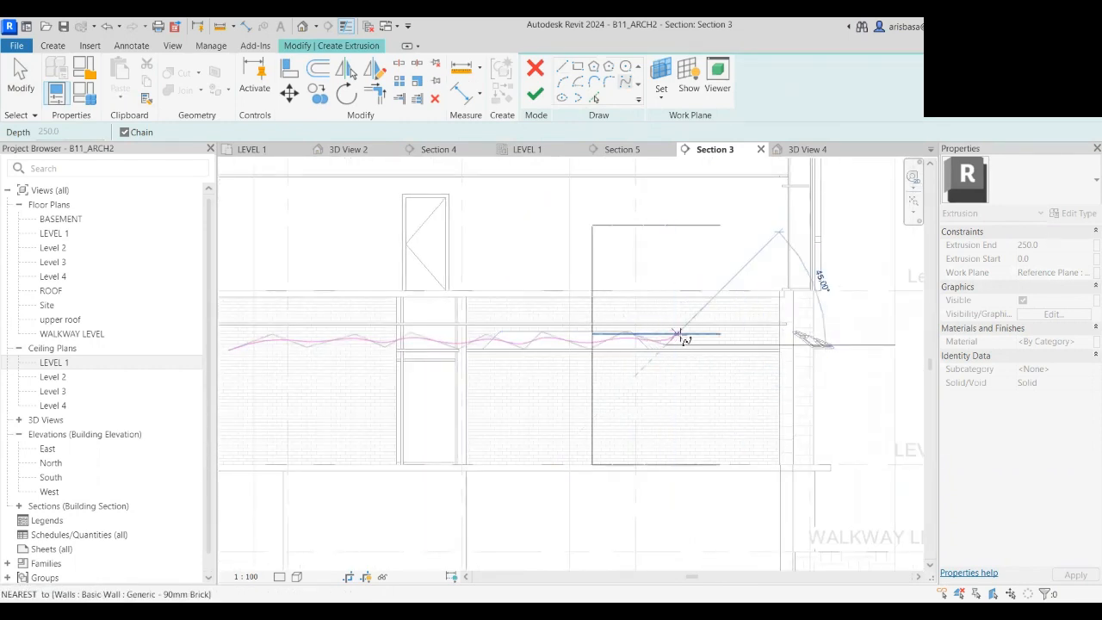
click(689, 331)
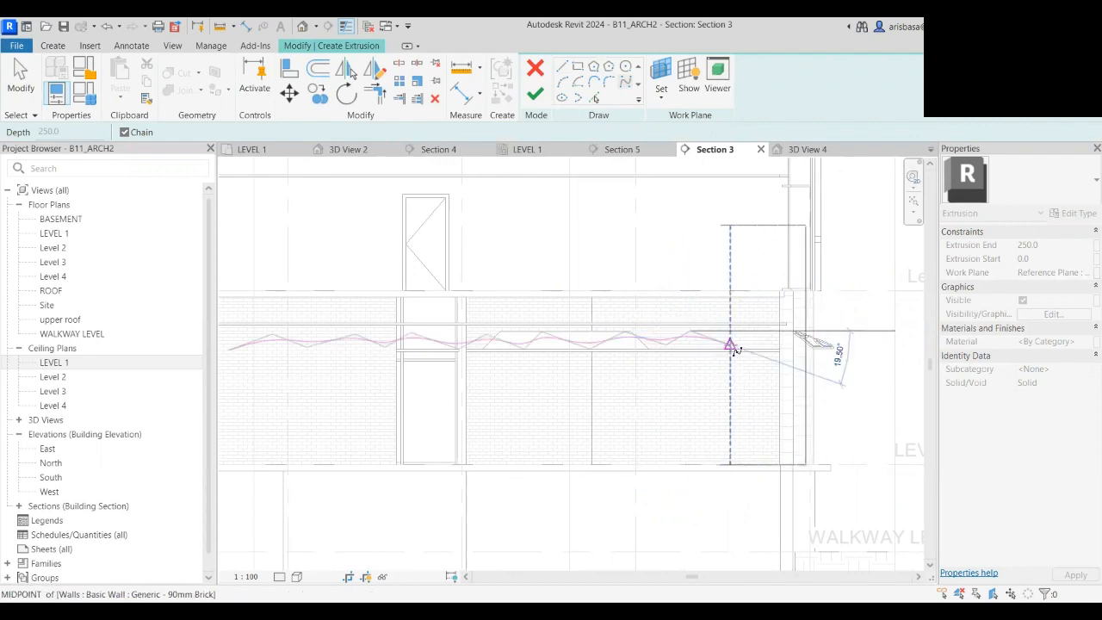
click(730, 346)
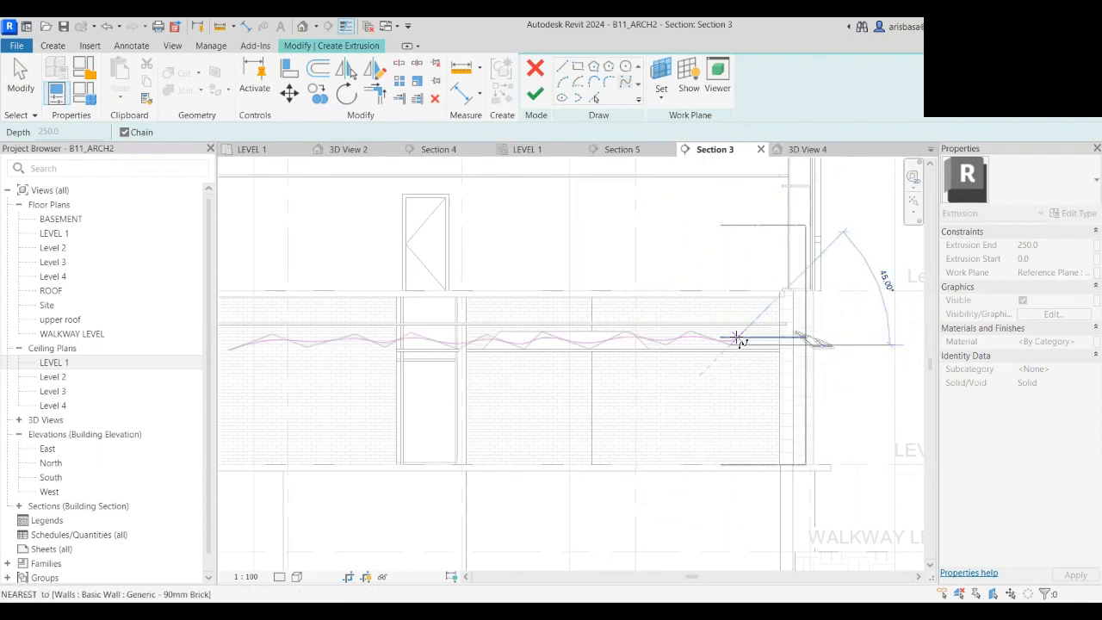
key(Escape)
key(Return)
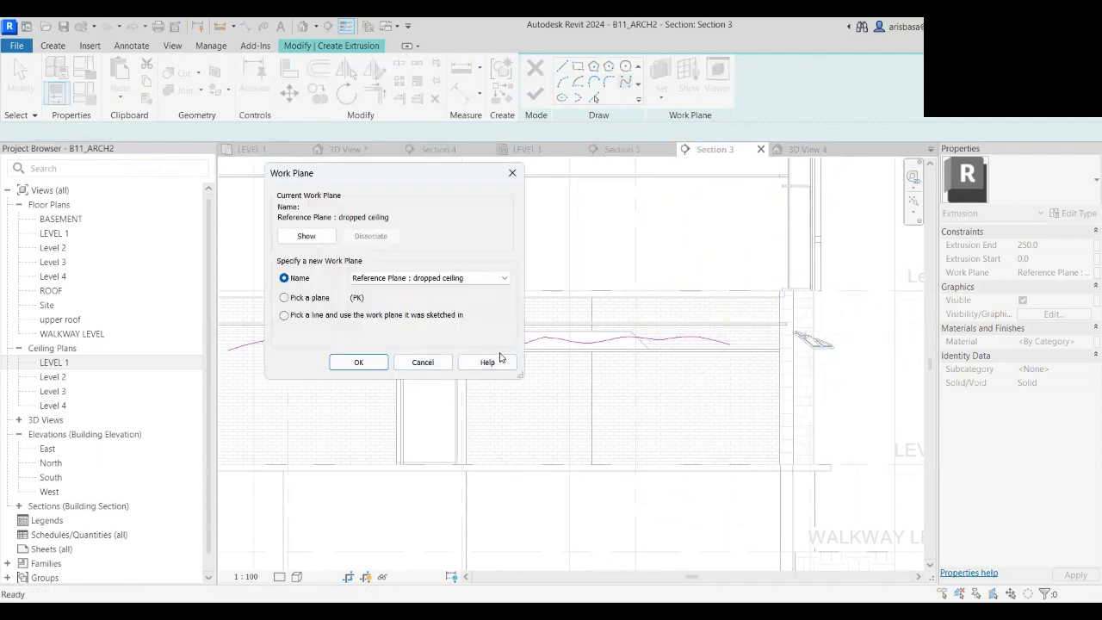
click(359, 362)
- Lower the spline's first two trough control points, between its start and the doorway, to deepen those waves
scroll(290, 350, up, 5)
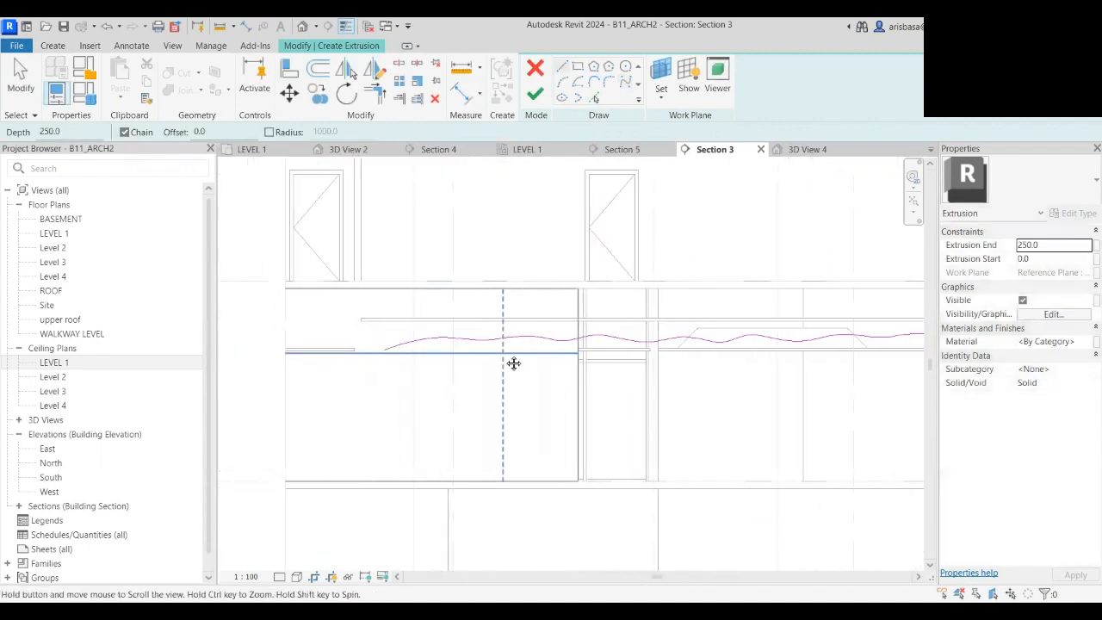
scroll(464, 353, up, 4)
click(486, 349)
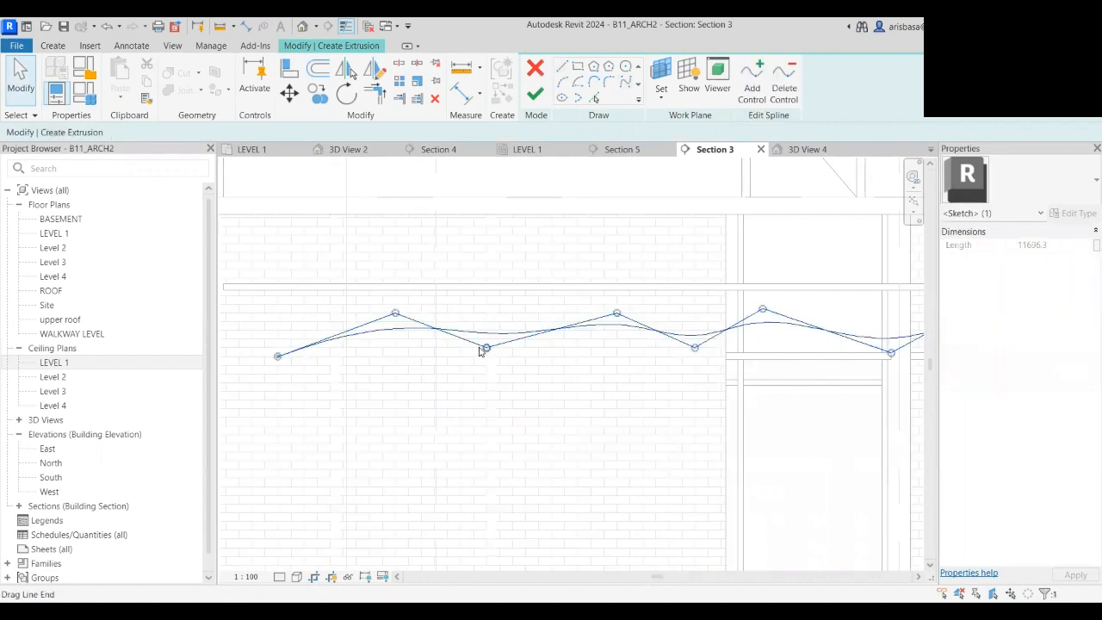
drag(486, 348, 487, 373)
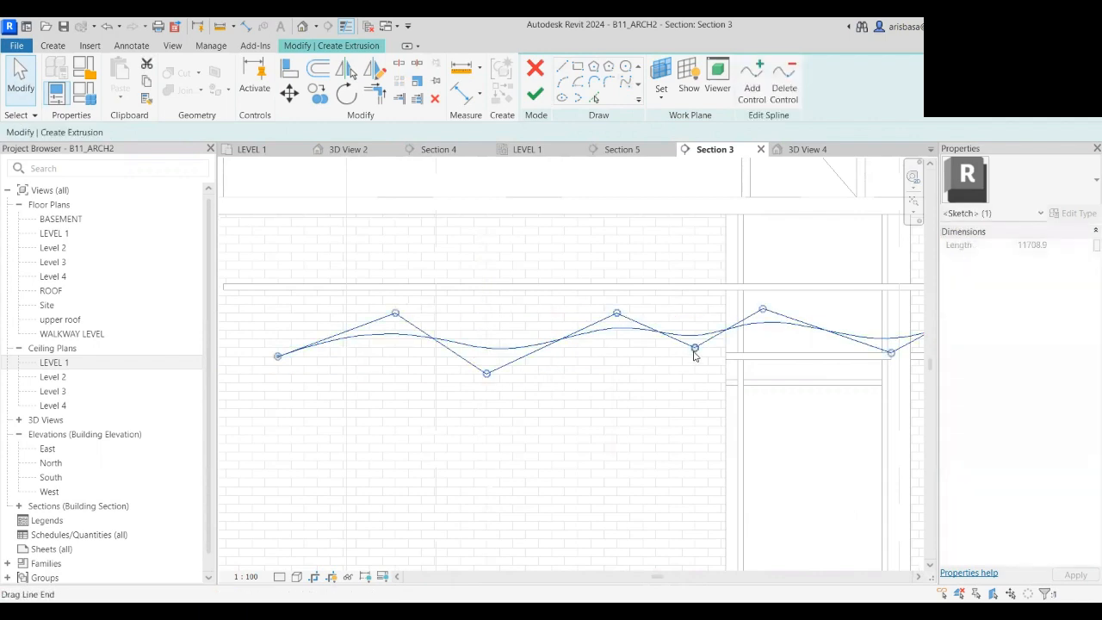
drag(695, 347, 695, 374)
- Even out the rest of the spline by shifting two crest control points sideways and lowering the trough points beyond the doorway
middle_drag(619, 373, 268, 368)
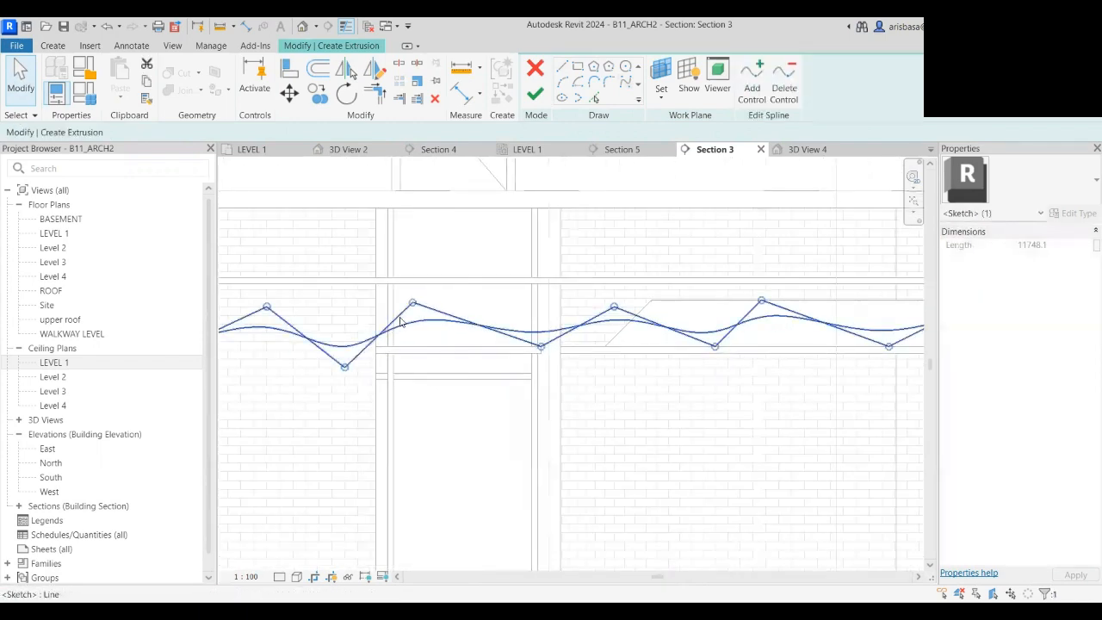
drag(412, 303, 447, 306)
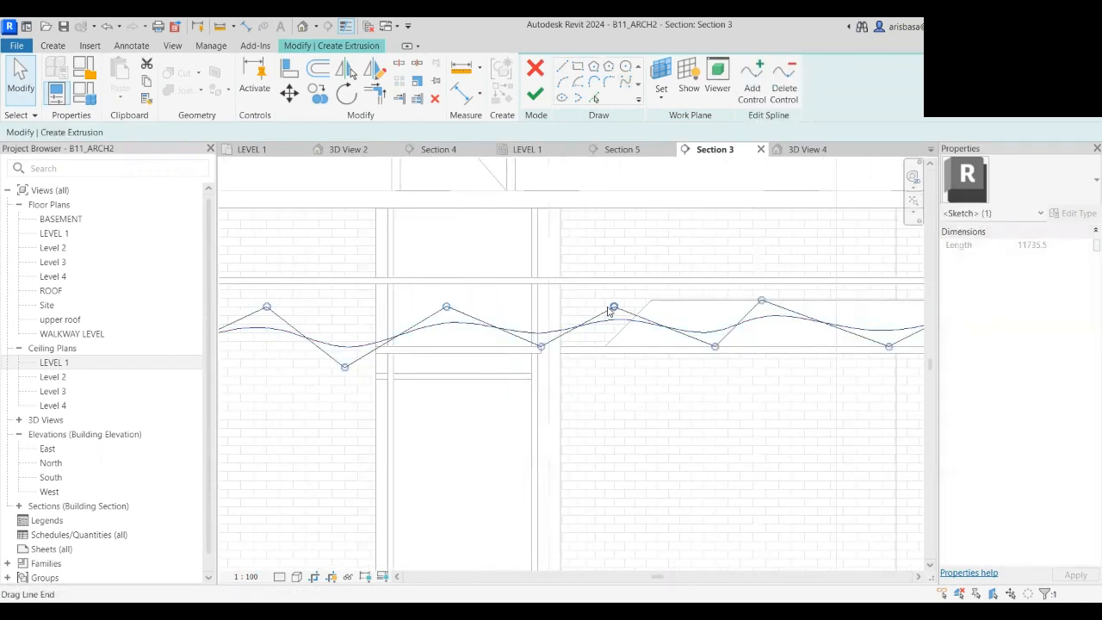
drag(541, 347, 536, 361)
middle_drag(723, 348, 620, 361)
drag(615, 364, 615, 374)
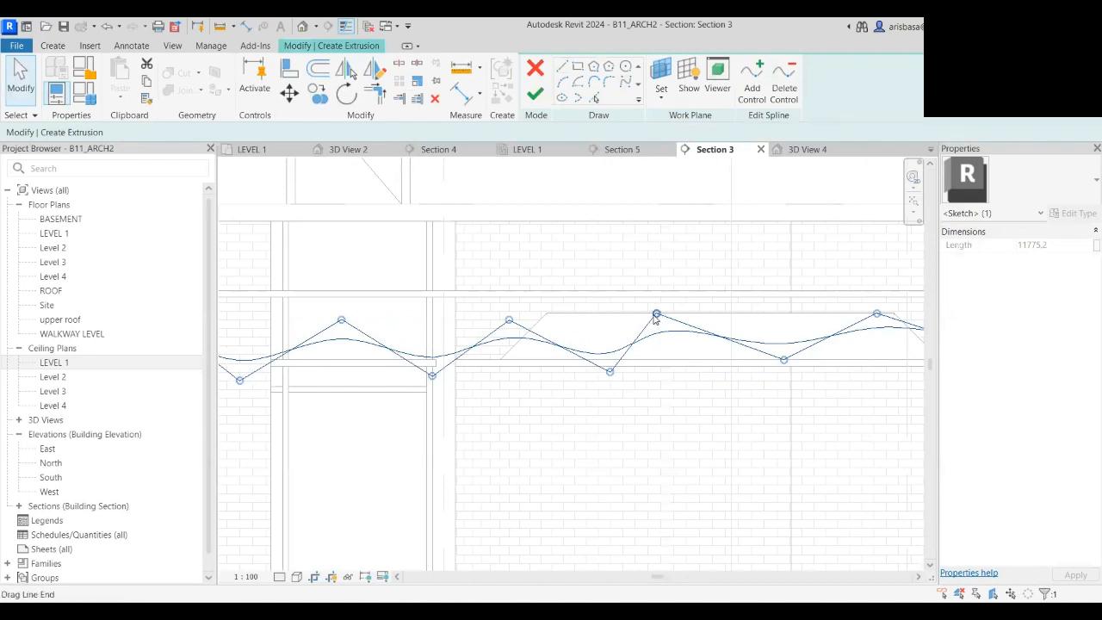
drag(657, 315, 699, 317)
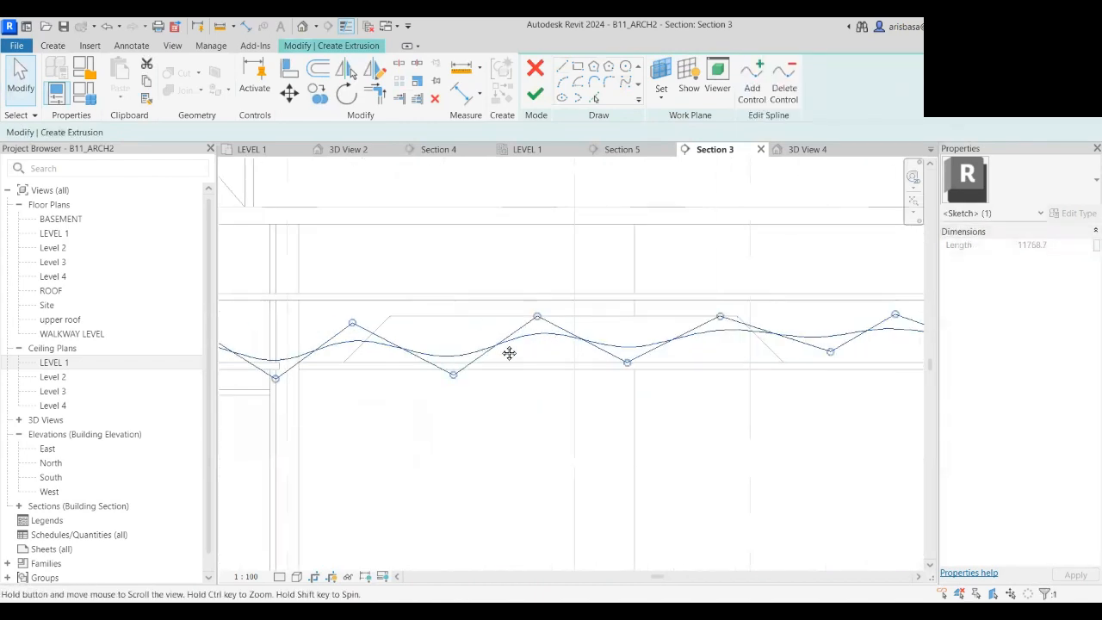
drag(809, 357, 807, 370)
middle_drag(726, 374, 518, 374)
drag(773, 353, 772, 364)
scroll(742, 379, down, 4)
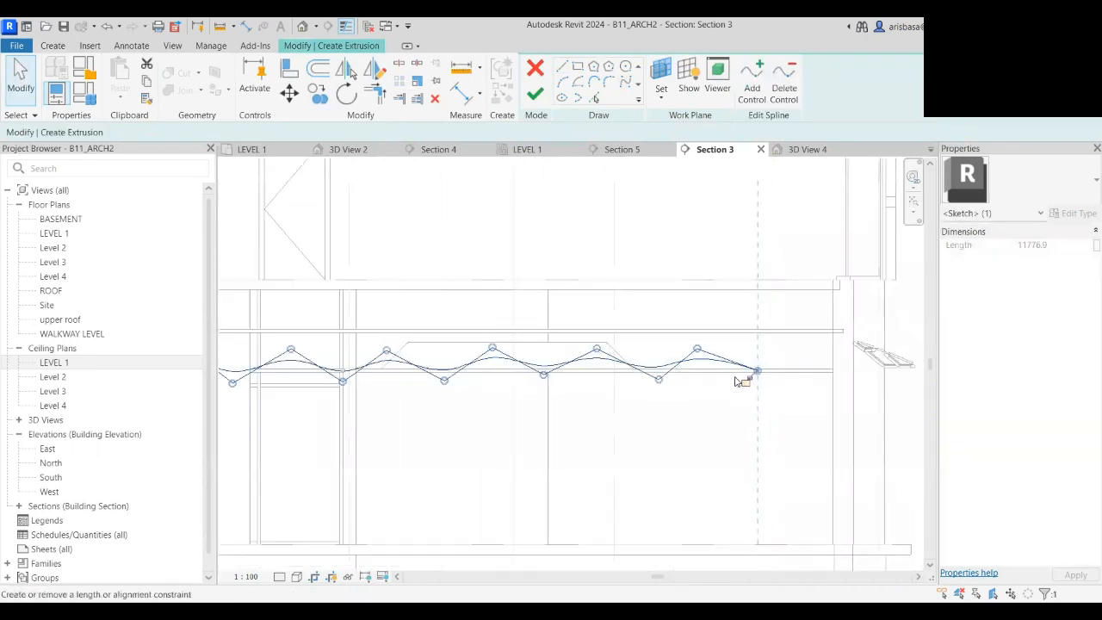
middle_drag(719, 403, 838, 352)
click(742, 365)
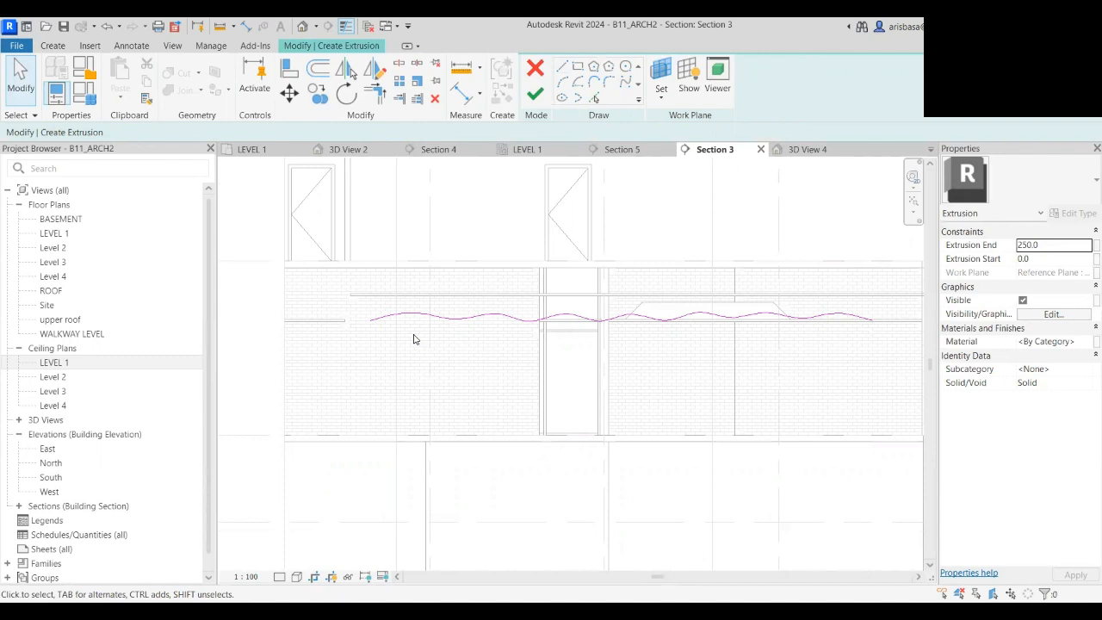
- Create a parallel copy of the spline above it using Pick Lines with an offset of 100
scroll(377, 359, up, 3)
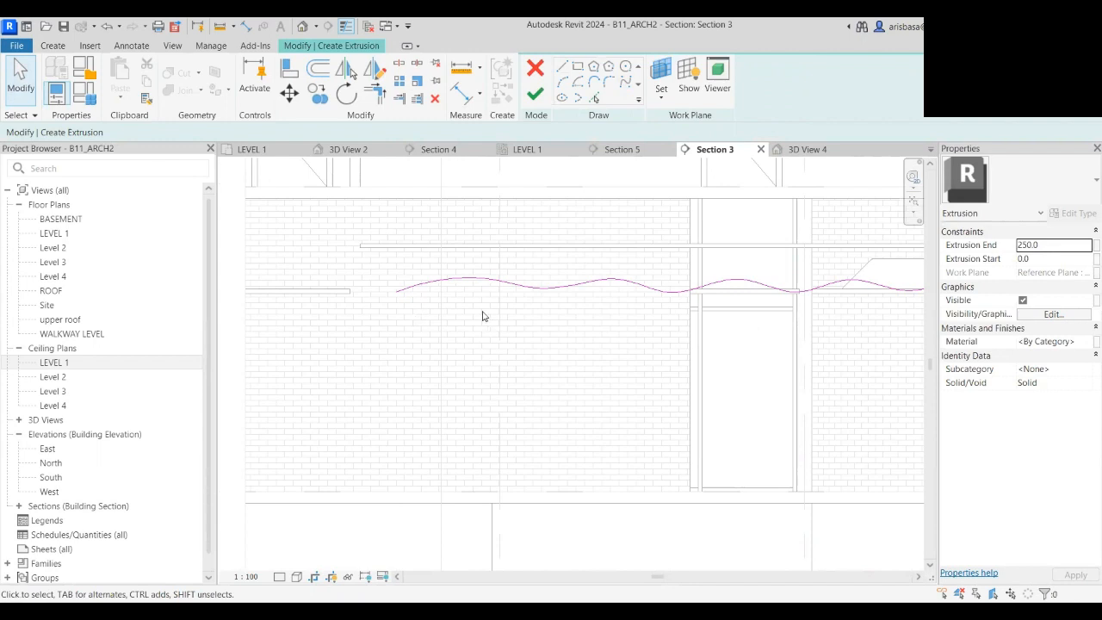
scroll(456, 307, up, 4)
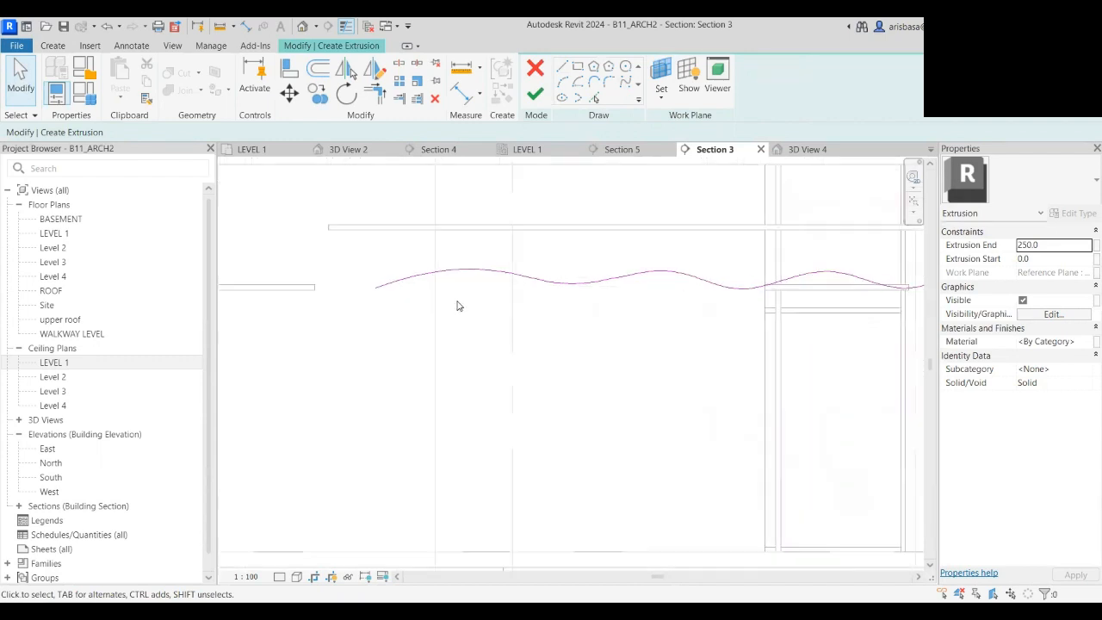
click(260, 101)
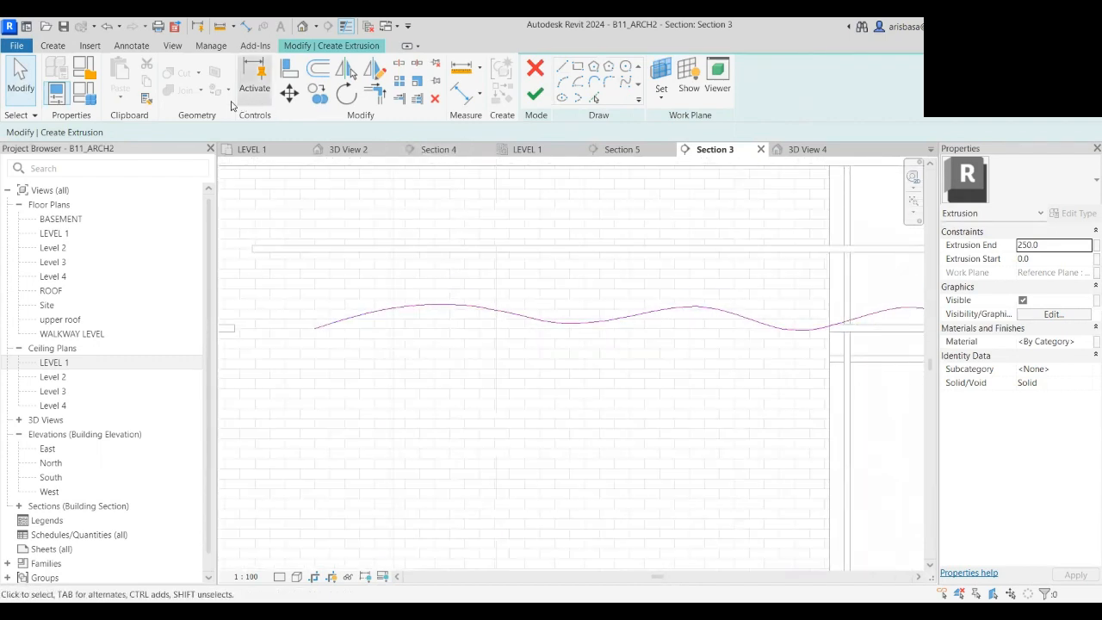
click(319, 70)
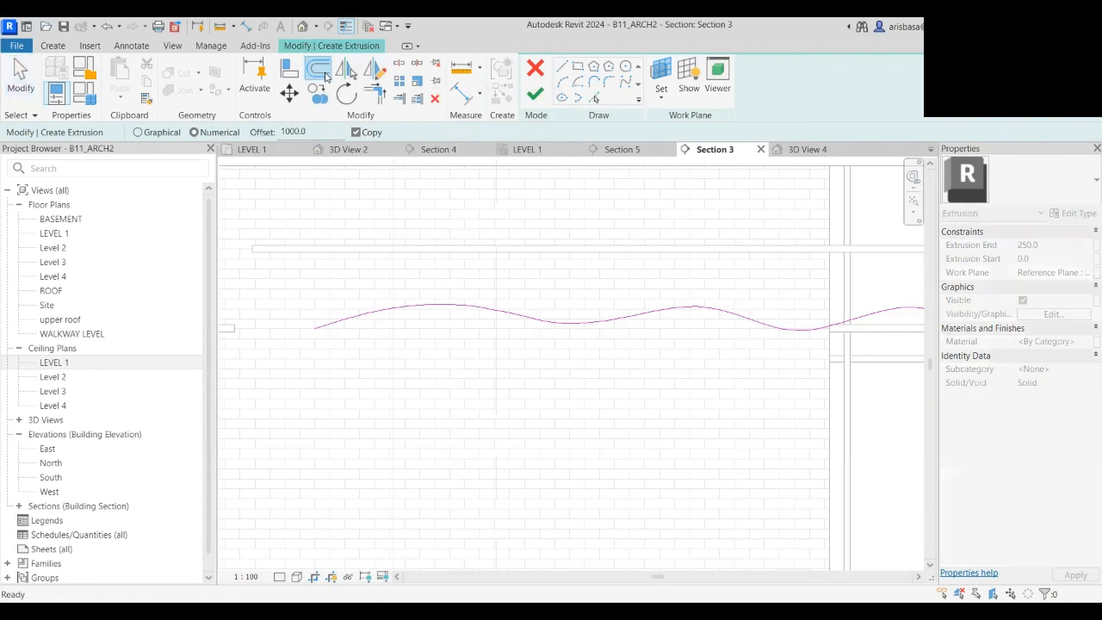
click(595, 98)
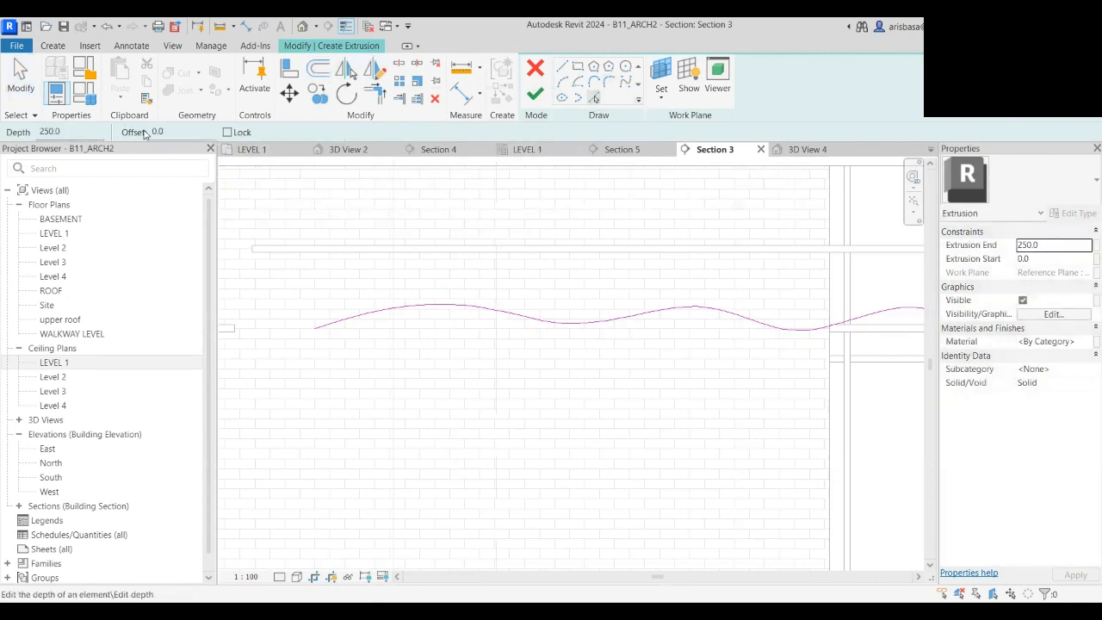
click(179, 131)
text(50)
click(177, 132)
text(10)
click(347, 321)
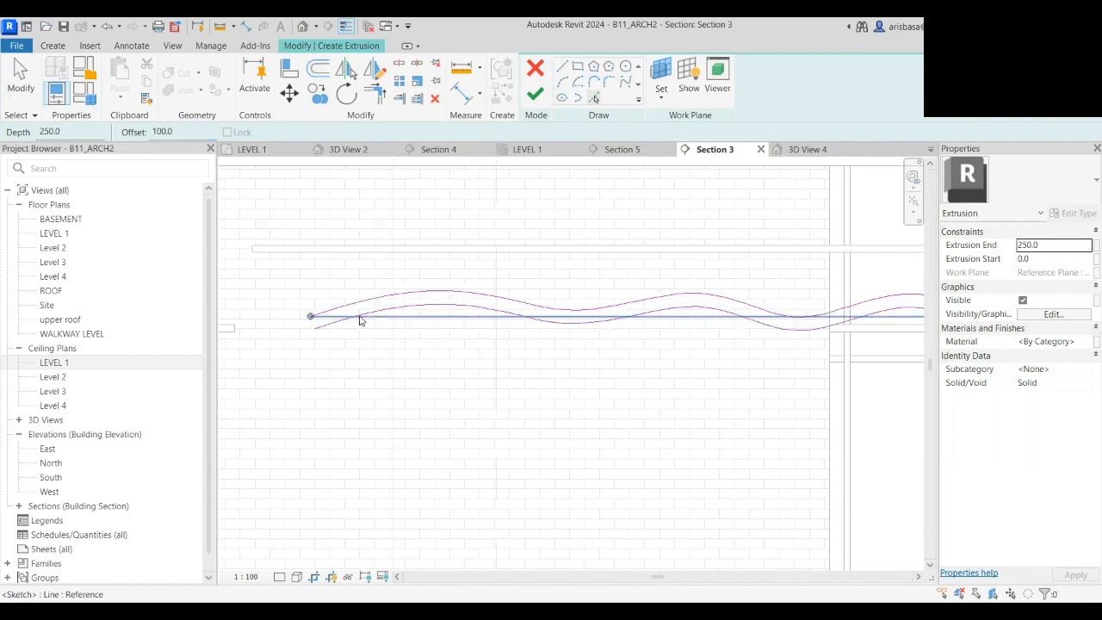
- Draw a straight end line from the upper spline's start point to the lower one's, with the offset of 100 active
scroll(456, 311, down, 2)
middle_drag(408, 324, 116, 315)
middle_drag(493, 322, 714, 328)
scroll(310, 331, up, 5)
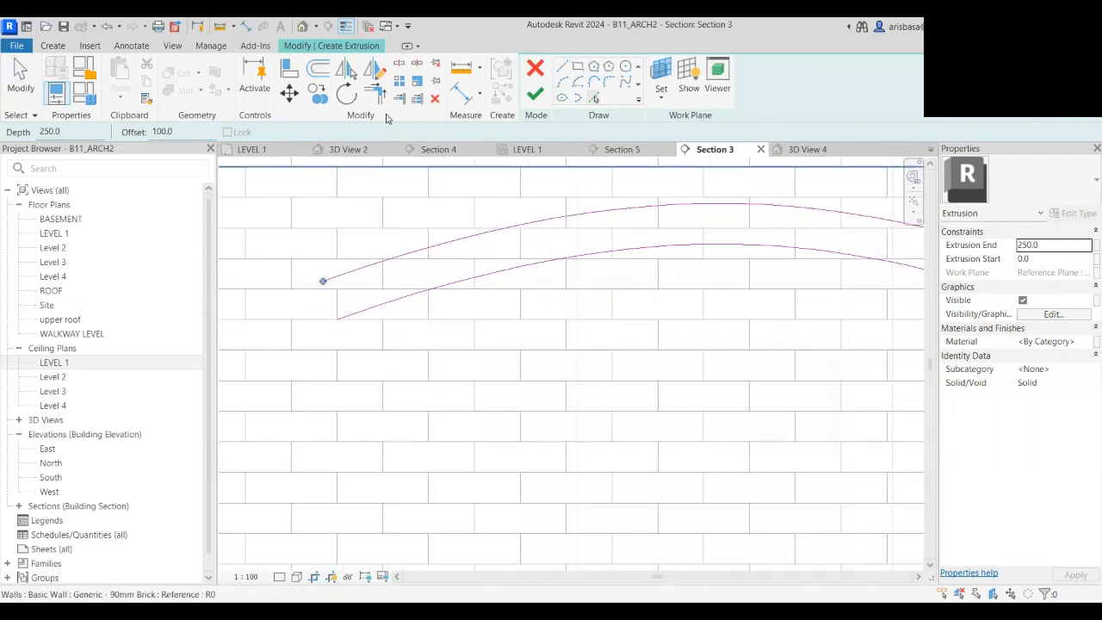
click(562, 66)
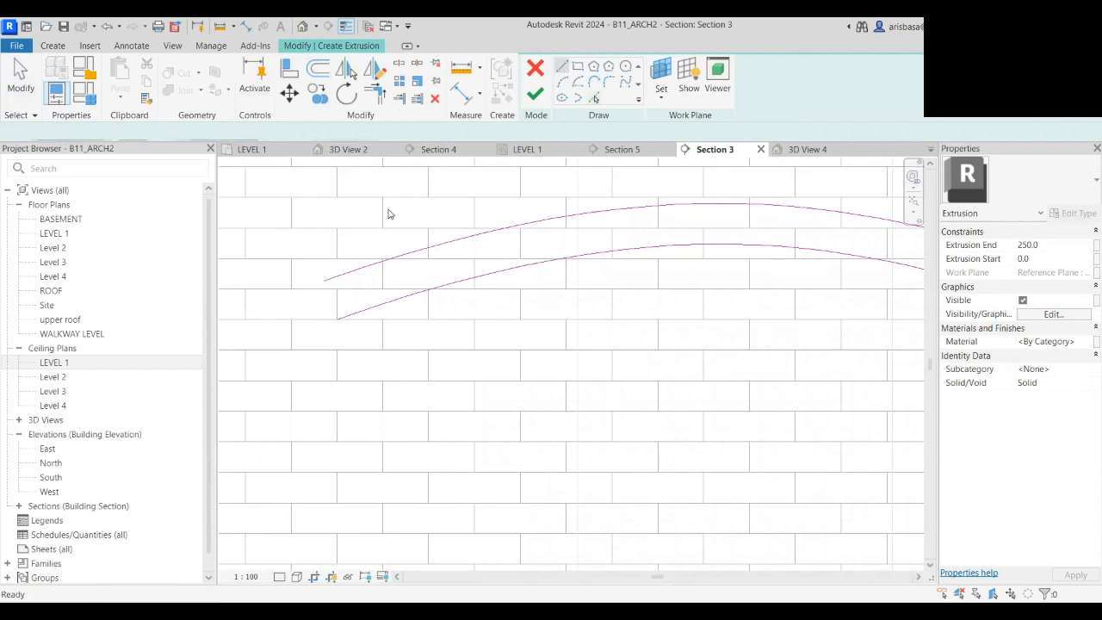
click(323, 281)
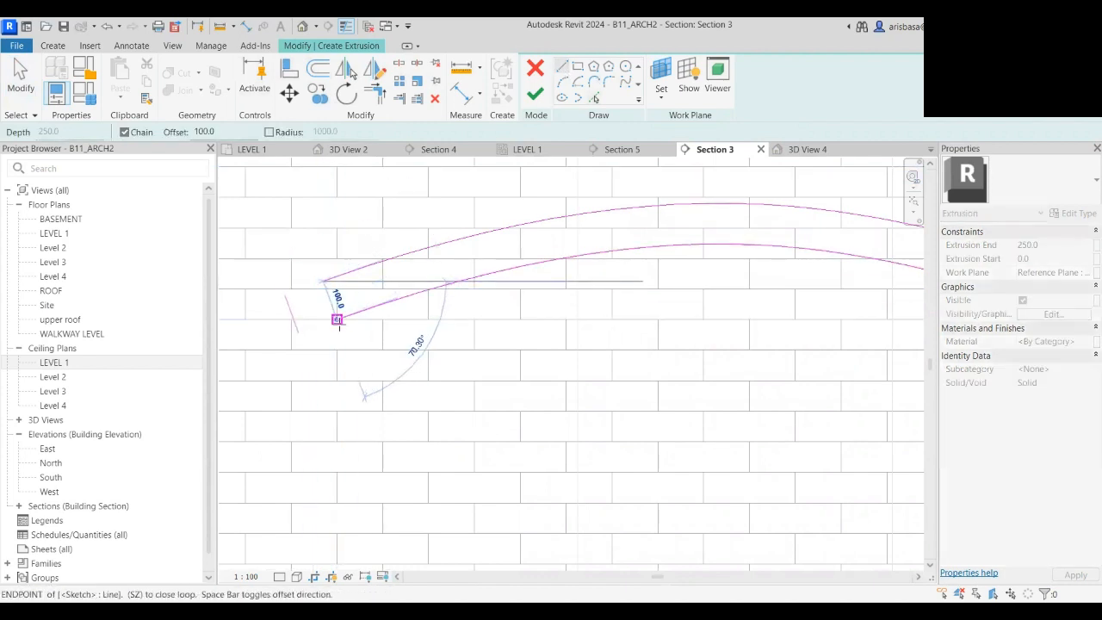
click(337, 320)
scroll(433, 353, down, 3)
key(Escape)
scroll(562, 350, down, 2)
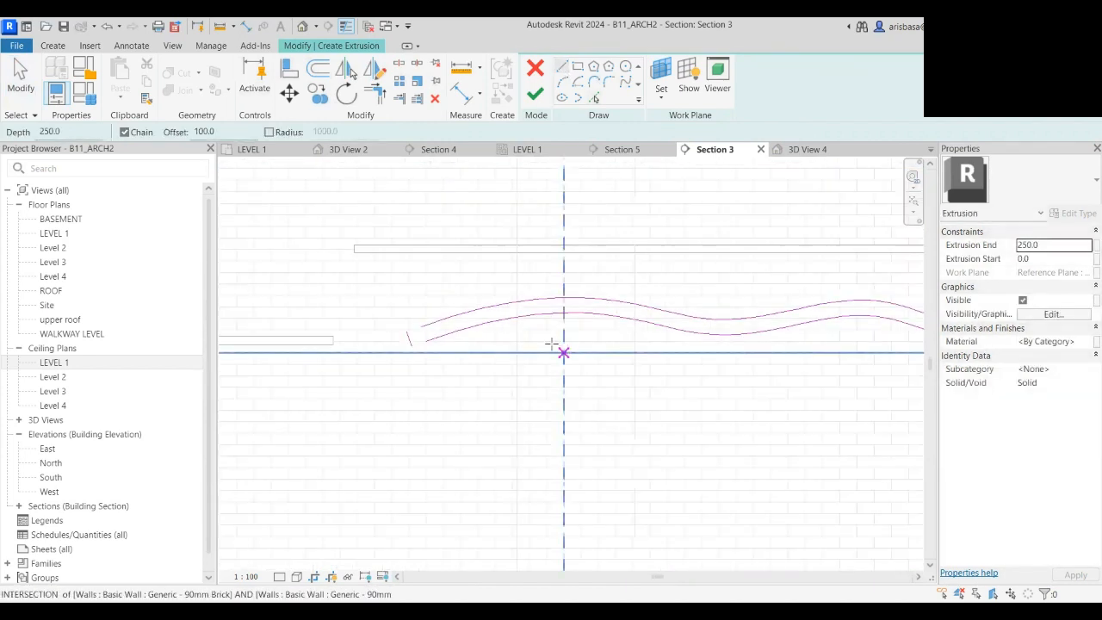
scroll(410, 335, up, 3)
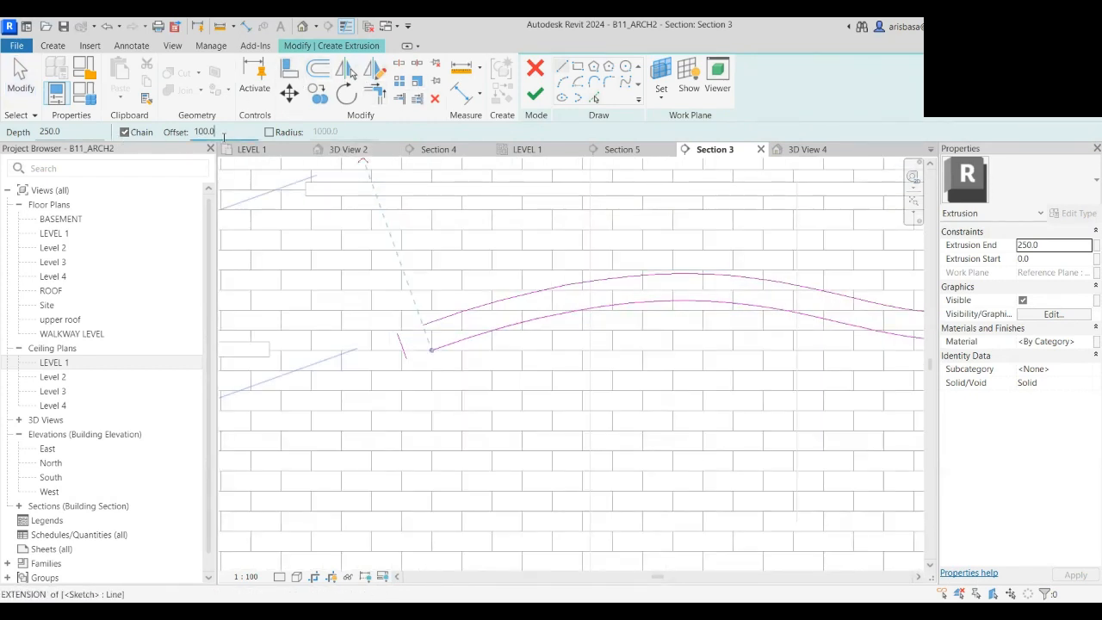
drag(217, 132, 125, 136)
key(BackSpace)
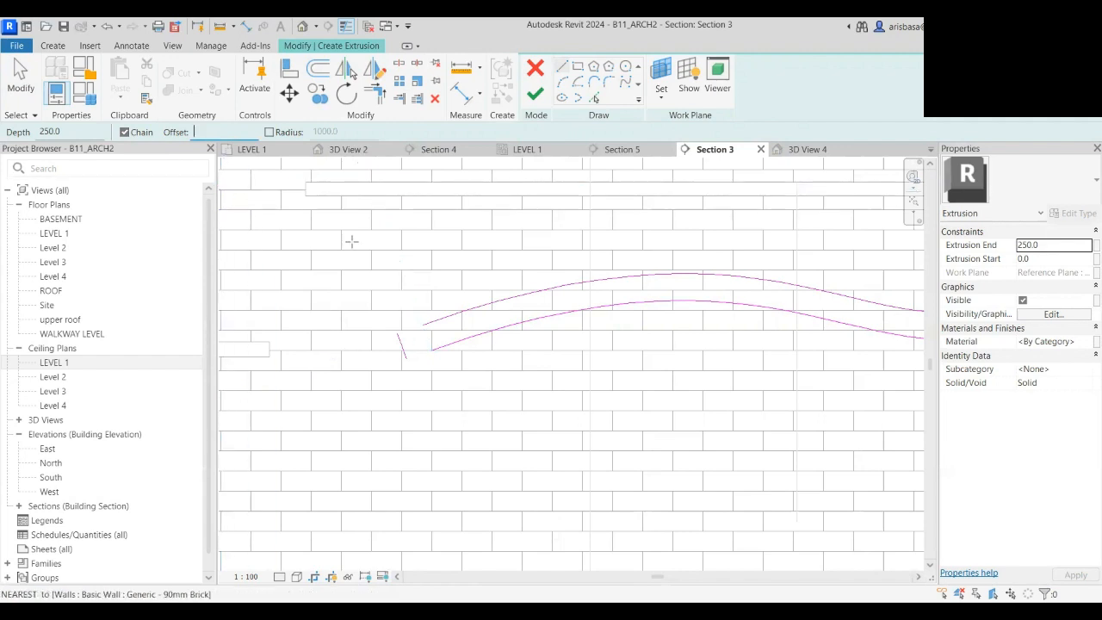
key(Return)
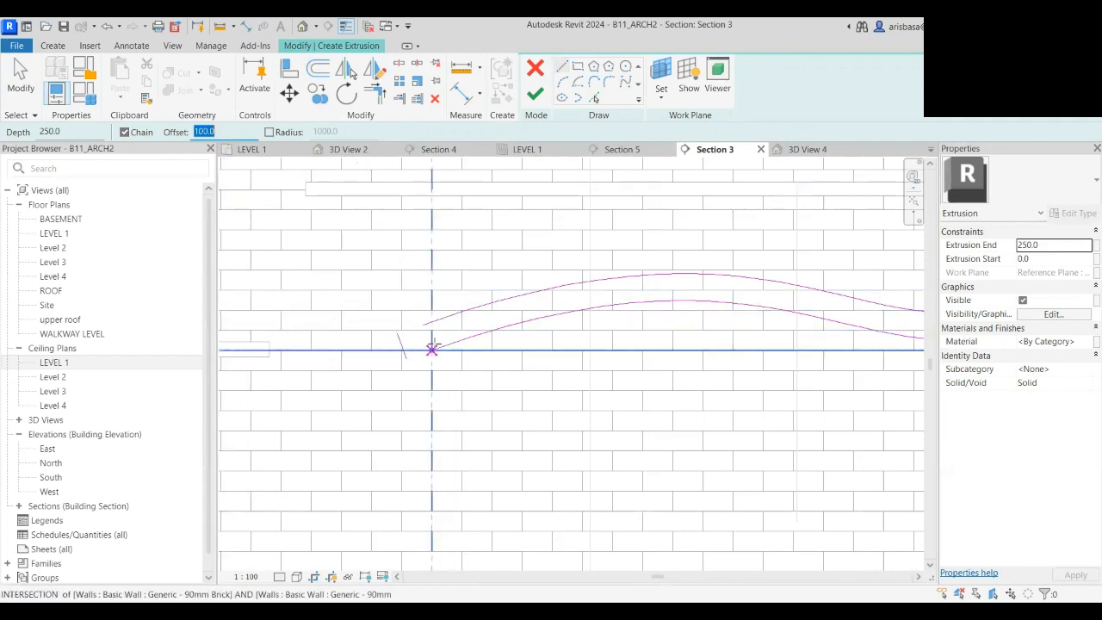
click(431, 349)
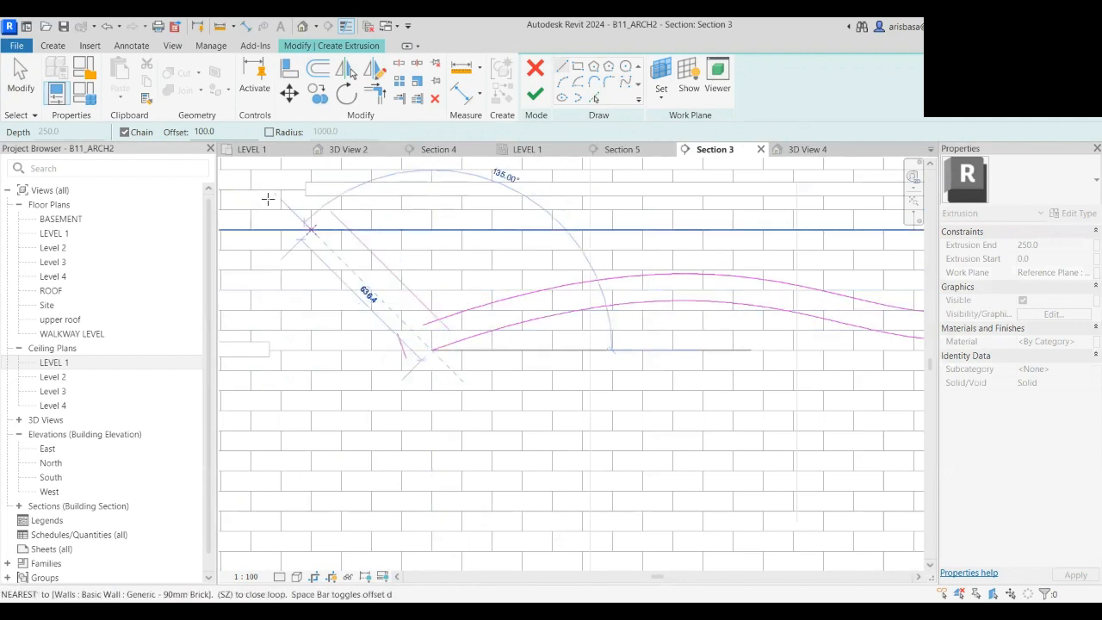
key(Escape)
key(Escape)
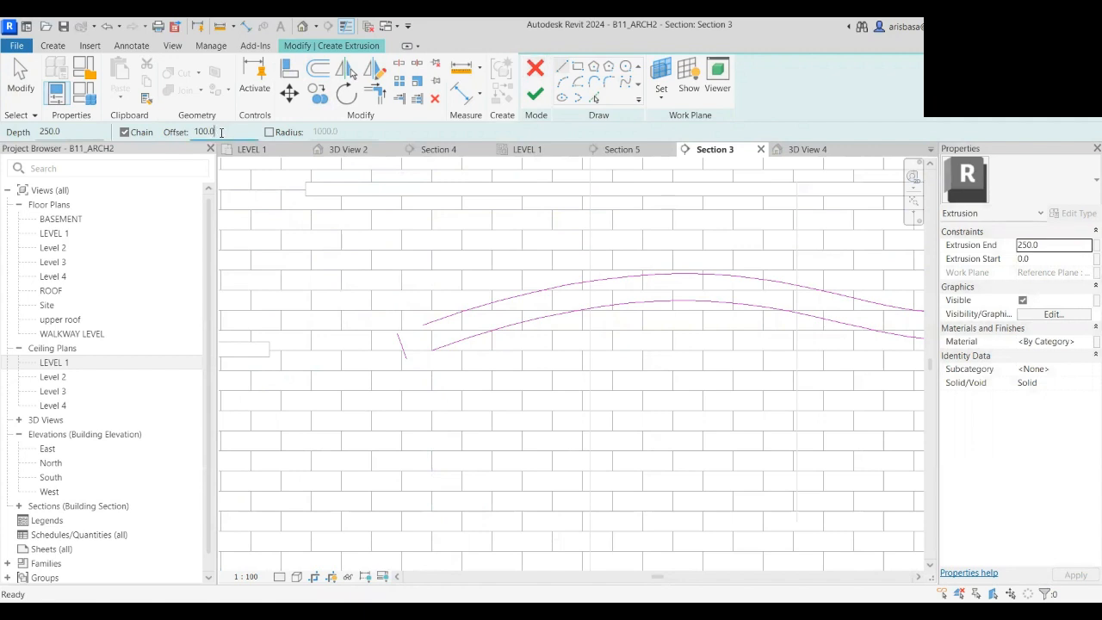
key(BackSpace)
key(BackSpace)
click(423, 324)
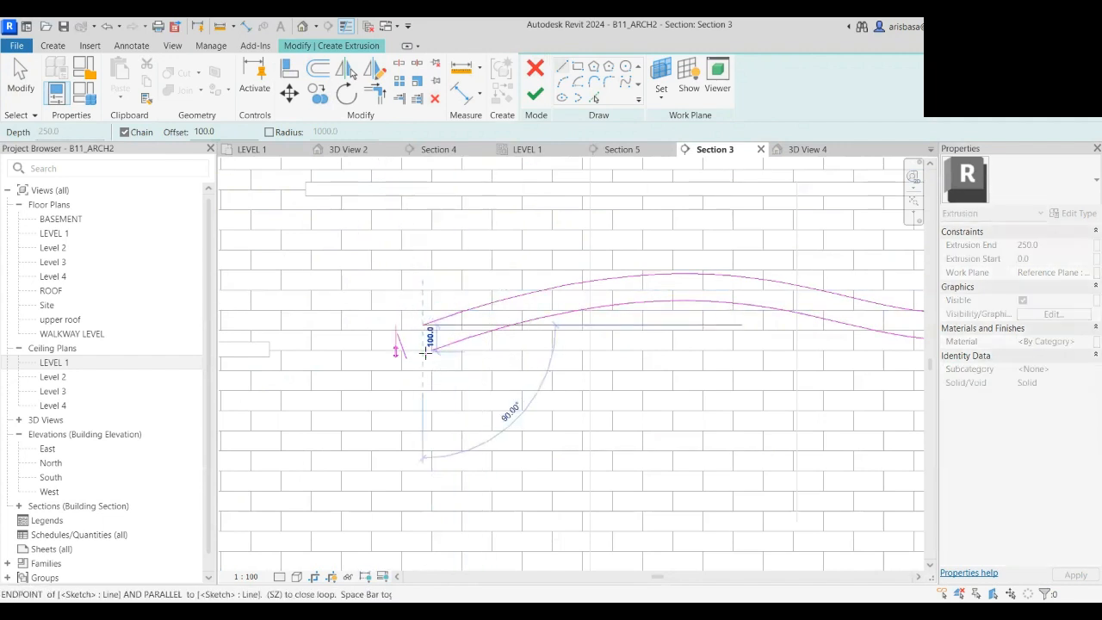
key(Escape)
key(Escape)
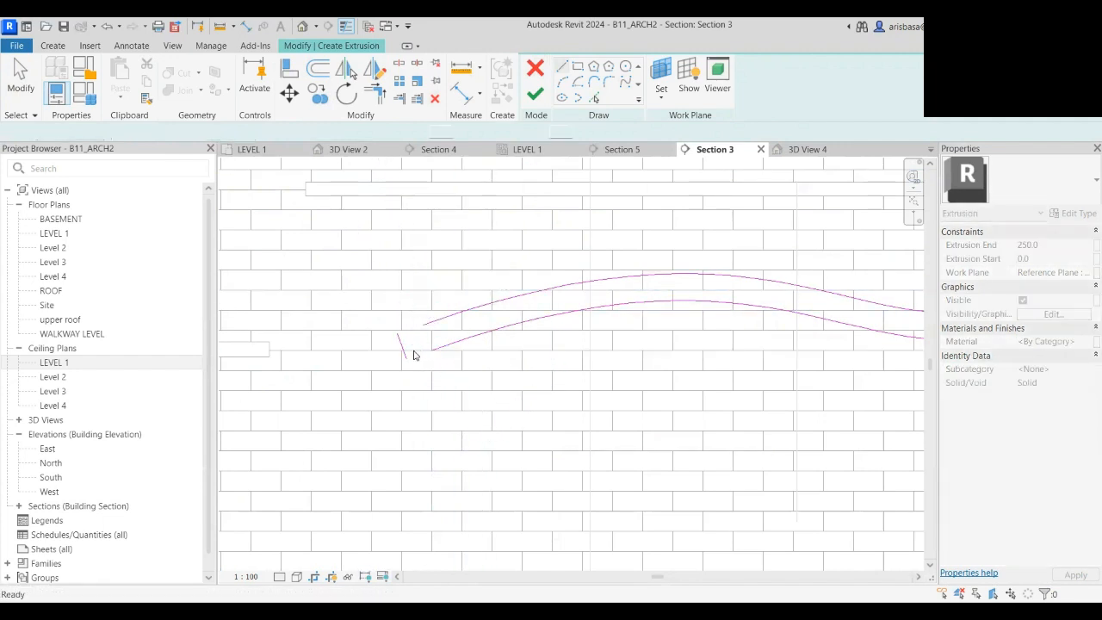
- Move the offset end line onto the start points of the two splines to close that end of the profile
scroll(404, 349, up, 3)
click(402, 346)
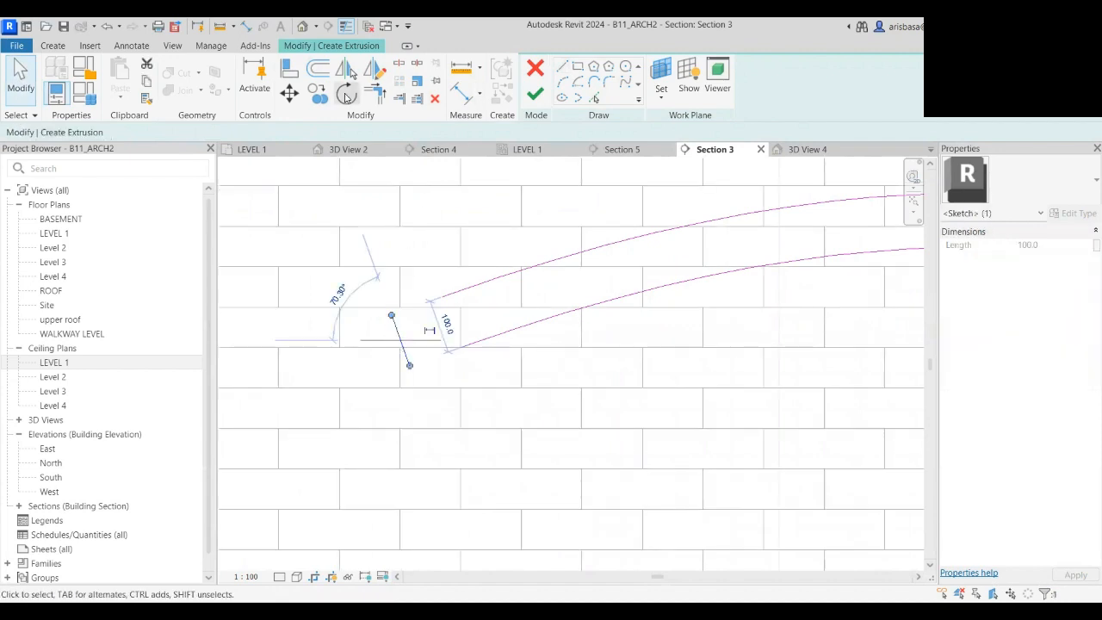
click(290, 92)
click(392, 316)
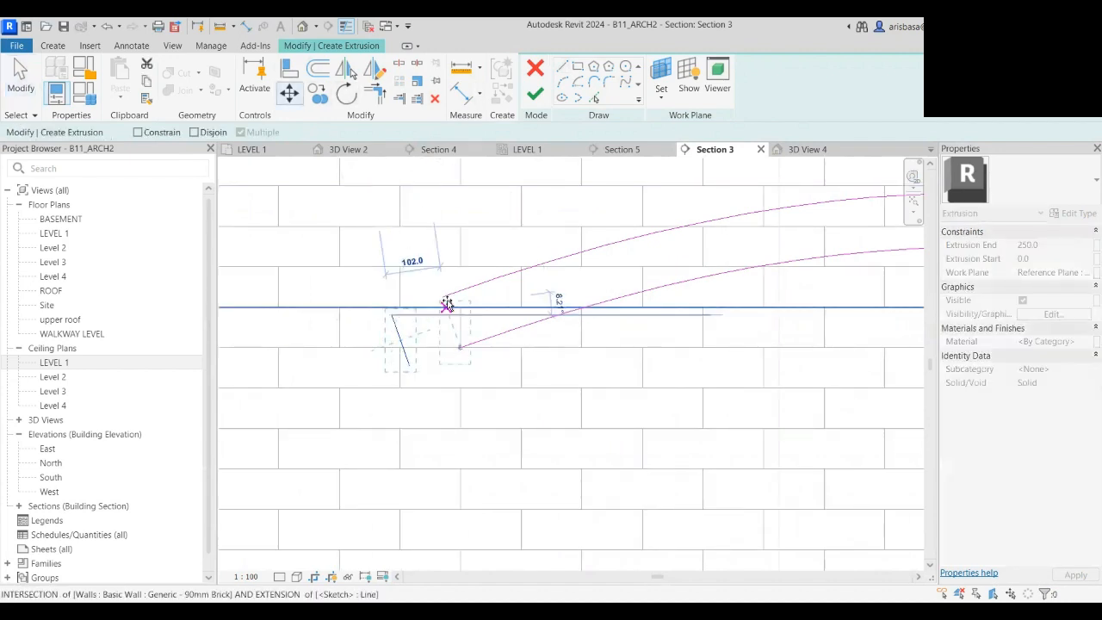
click(446, 302)
scroll(483, 349, down, 3)
click(454, 345)
scroll(551, 347, down, 3)
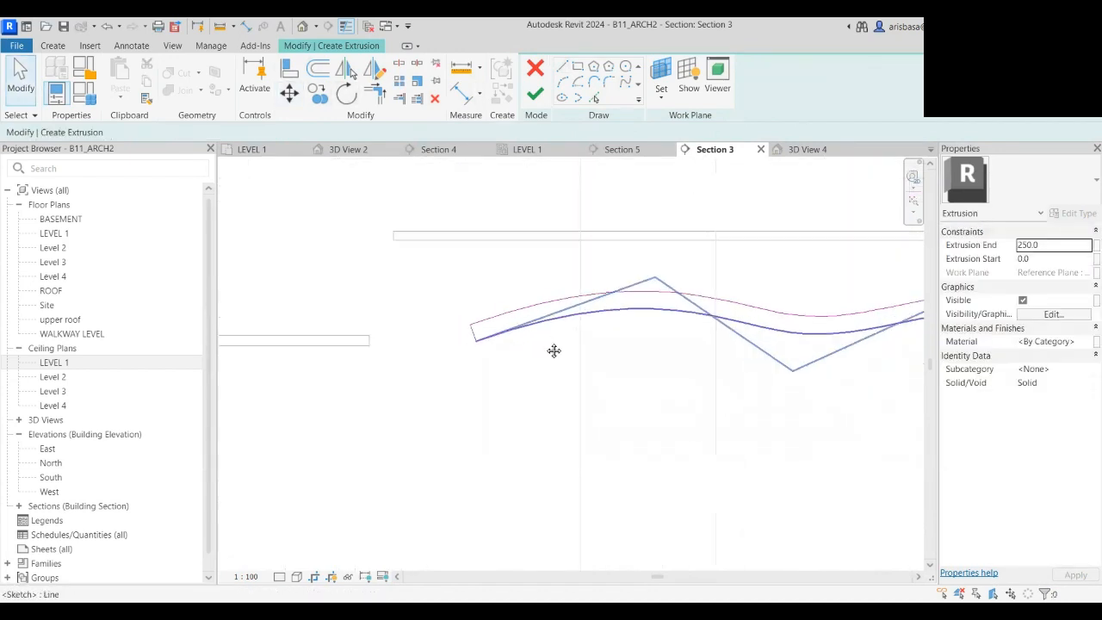
- Close the profile's far end with a straight line between the two splines' endpoints, using an offset of 0
middle_drag(554, 350, 86, 295)
middle_drag(721, 321, 367, 278)
middle_drag(713, 278, 169, 320)
middle_drag(616, 321, 404, 328)
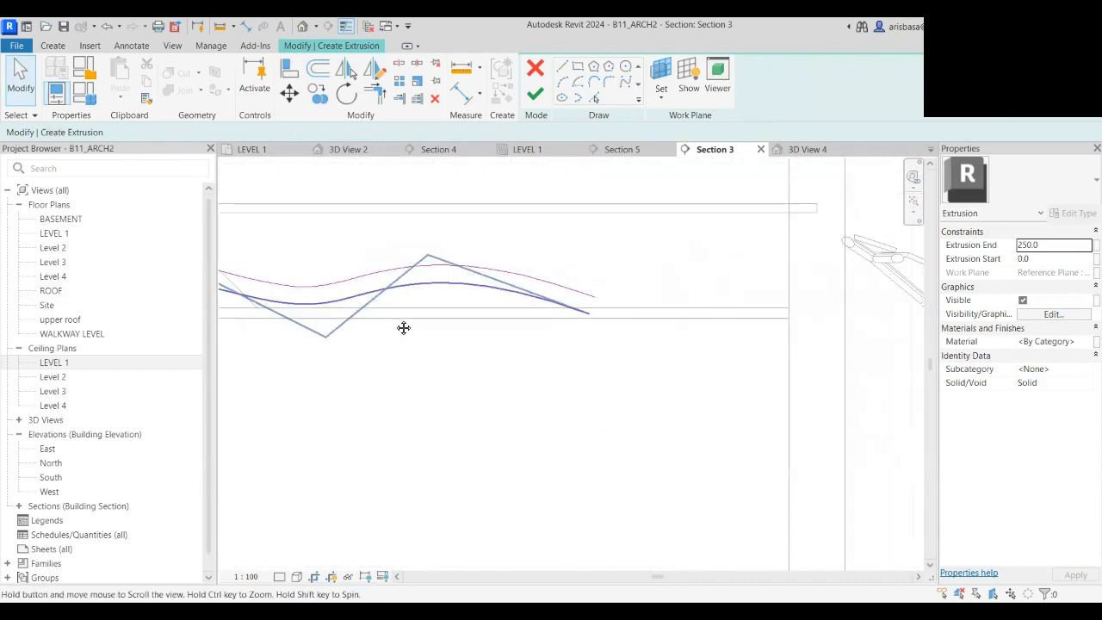
scroll(516, 228, up, 1)
click(563, 69)
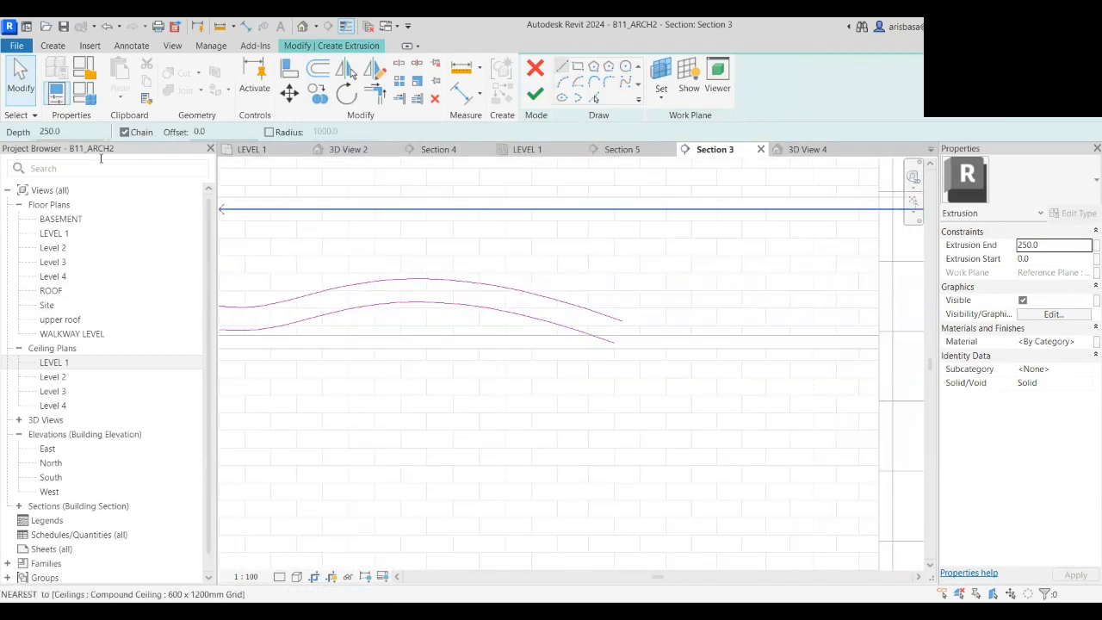
scroll(625, 323, up, 2)
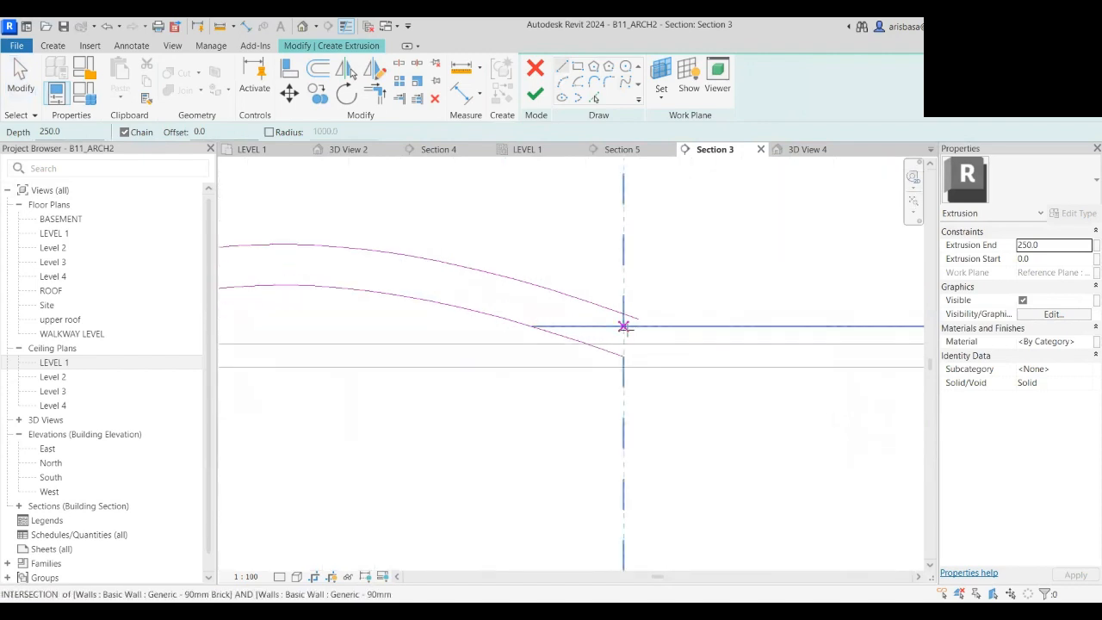
click(637, 319)
click(623, 356)
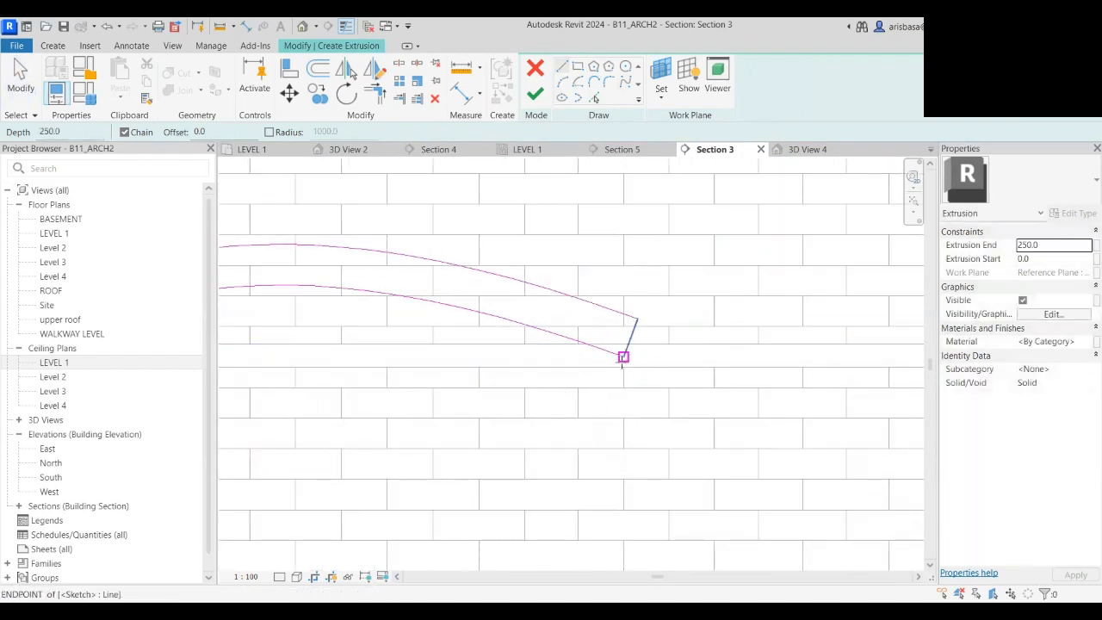
scroll(624, 356, down, 3)
scroll(489, 370, down, 4)
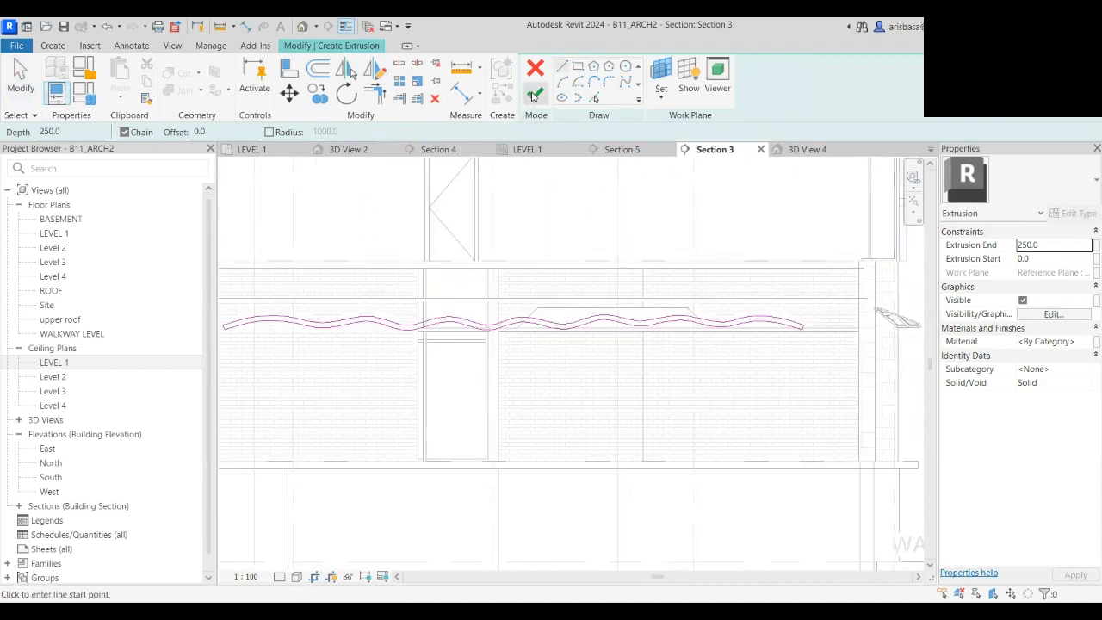
- Finish the wavy profile sketch to create the extrusion with a depth of 250
click(534, 94)
scroll(560, 388, down, 2)
middle_drag(562, 389, 539, 402)
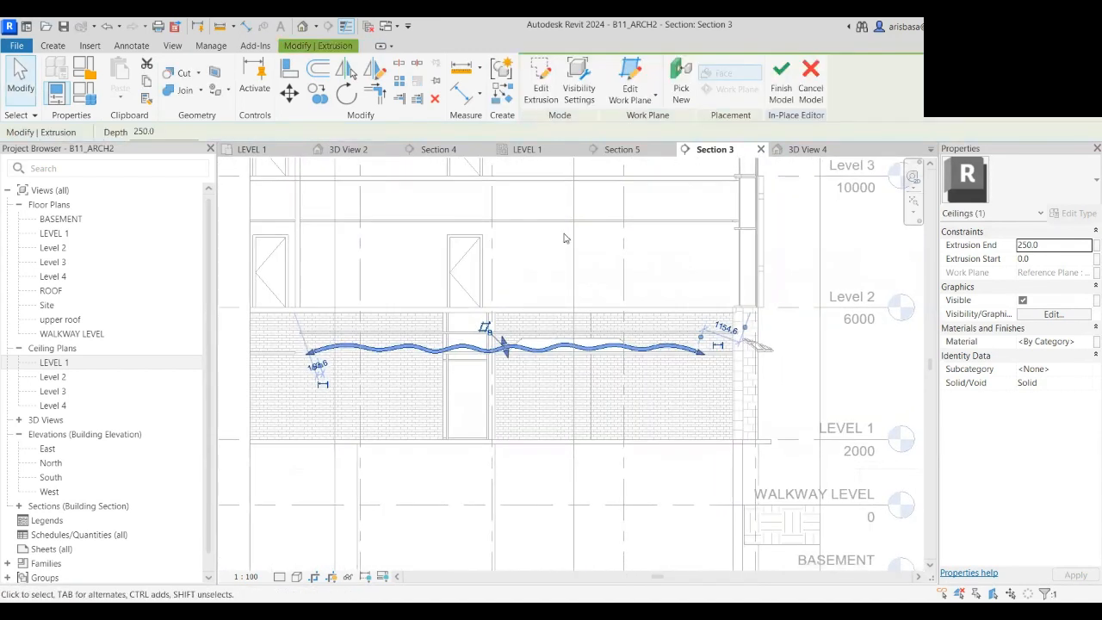
- In the LEVEL 1 ceiling plan, stretch the extrusion on both sides to a depth of about 2859 and finish the in-place model
click(529, 149)
scroll(450, 370, up, 1)
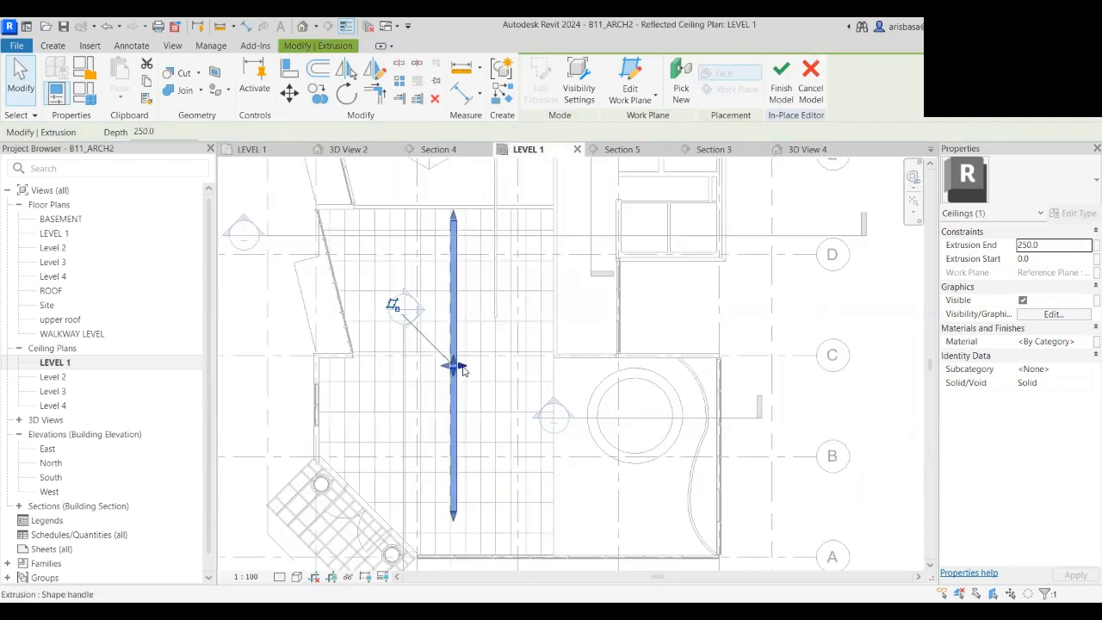
scroll(452, 370, up, 1)
mouse_move(461, 371)
mouse_down()
mouse_move(482, 368)
mouse_move(393, 372)
mouse_up()
scroll(443, 379, down, 1)
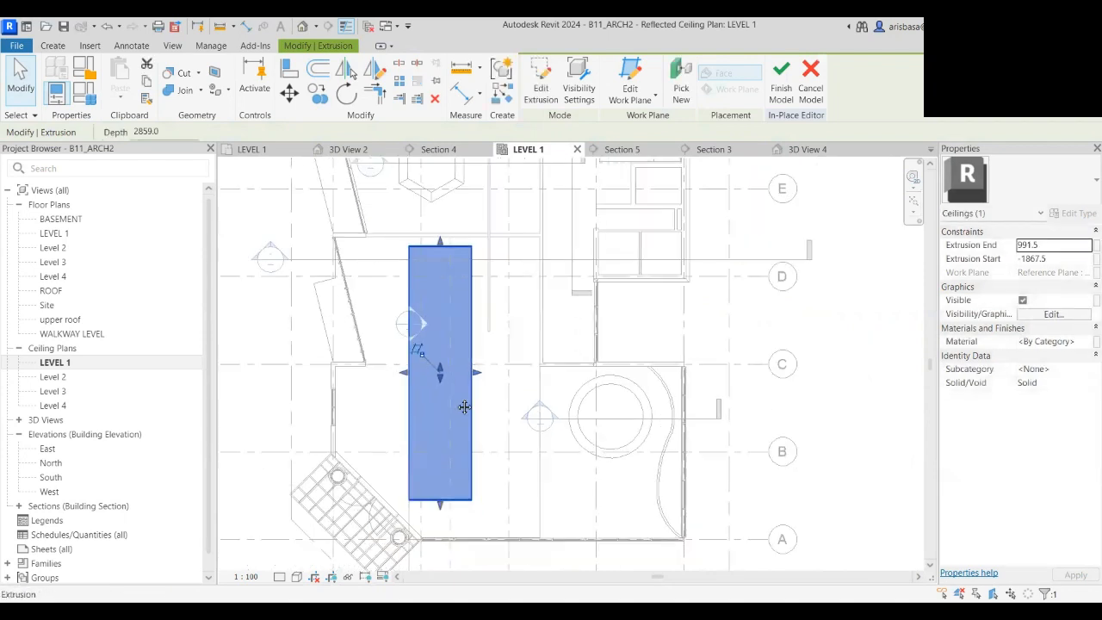
middle_drag(457, 411, 451, 374)
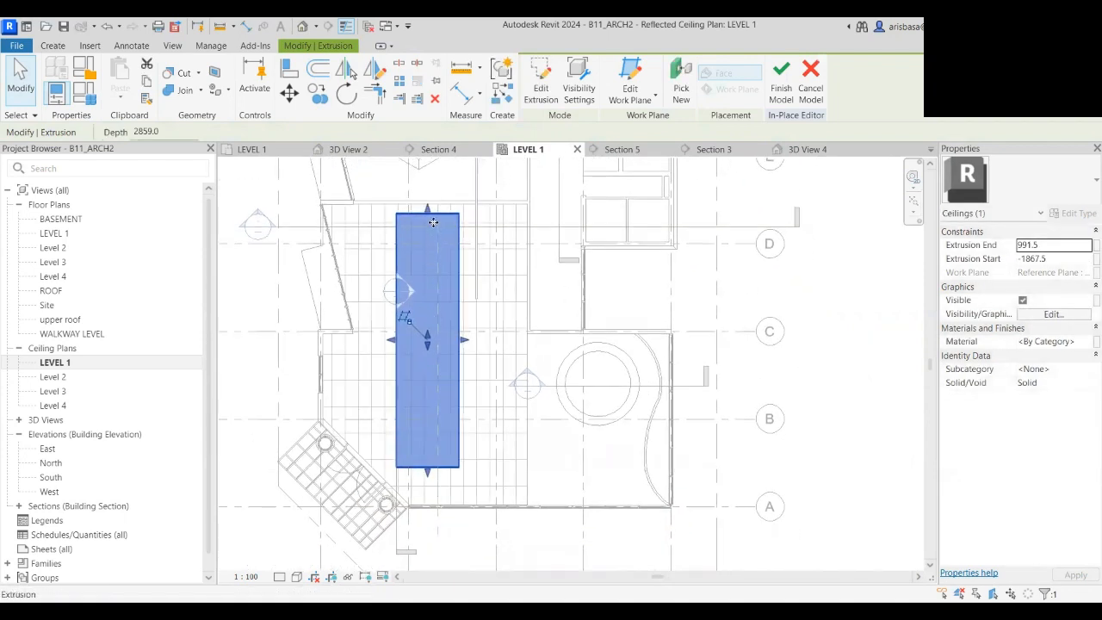
click(781, 93)
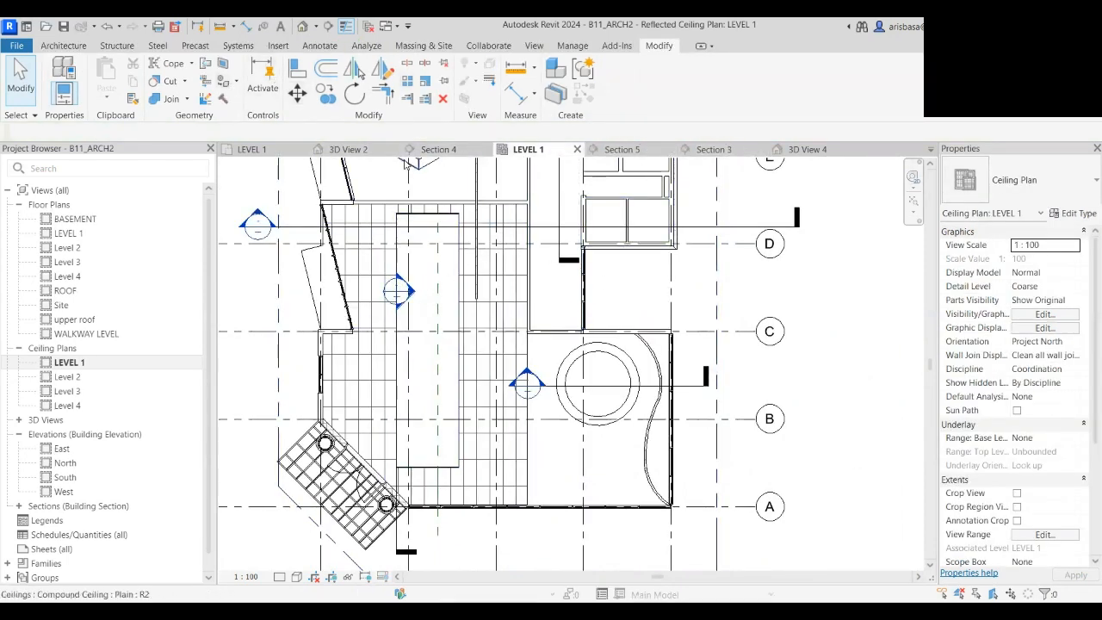
- Place a camera in the LEVEL 1 floor plan near grids A and 5, aimed past grid 1 near grid C
click(264, 152)
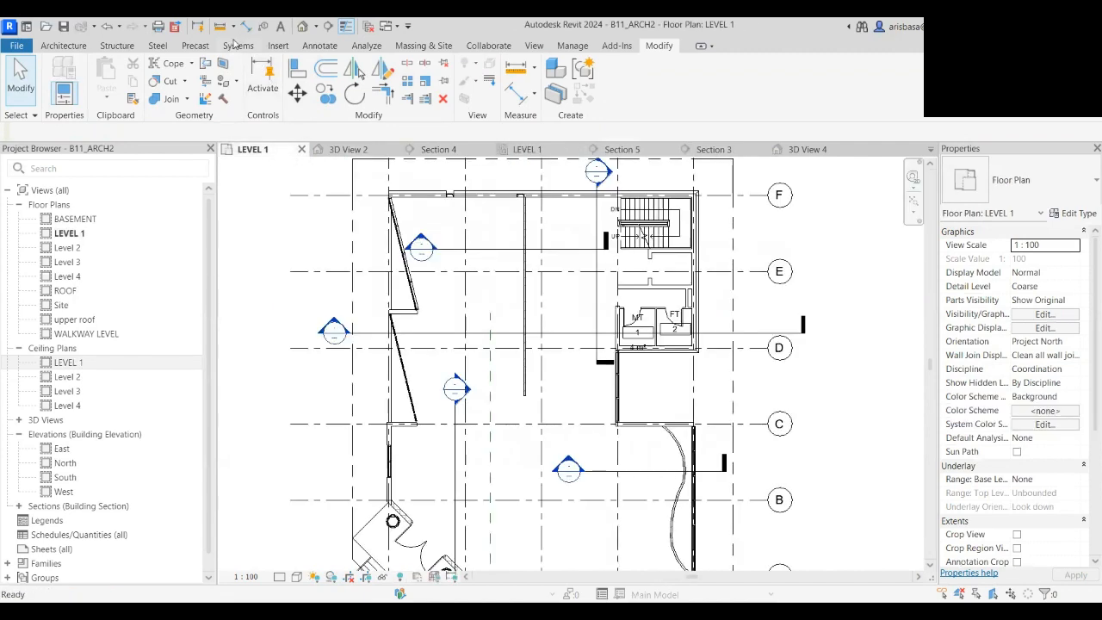
click(317, 28)
click(326, 60)
scroll(490, 393, down, 3)
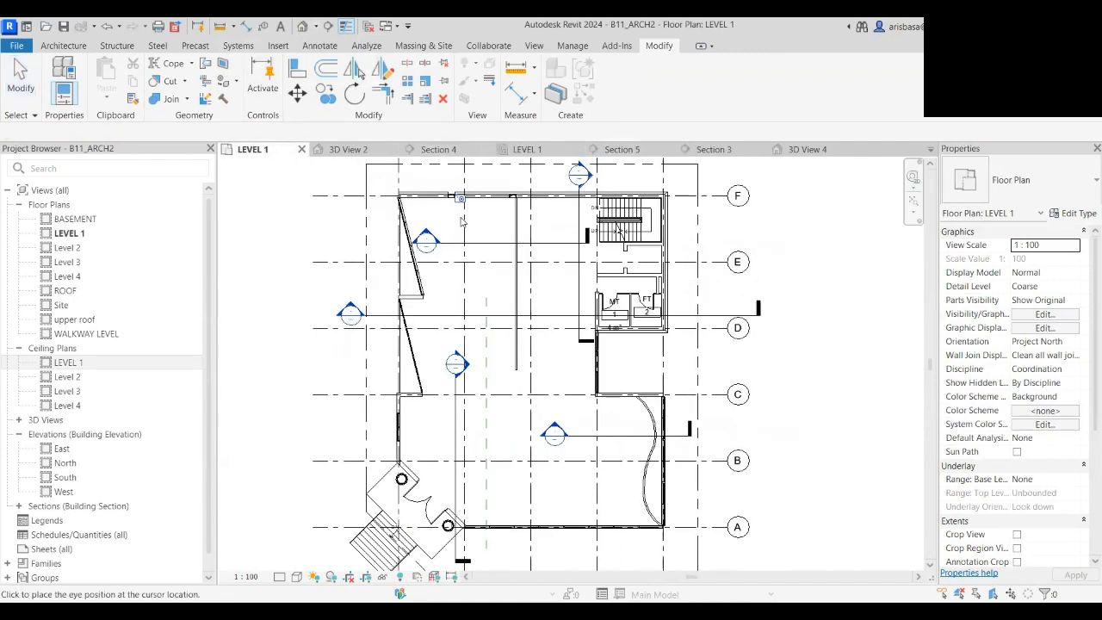
click(491, 393)
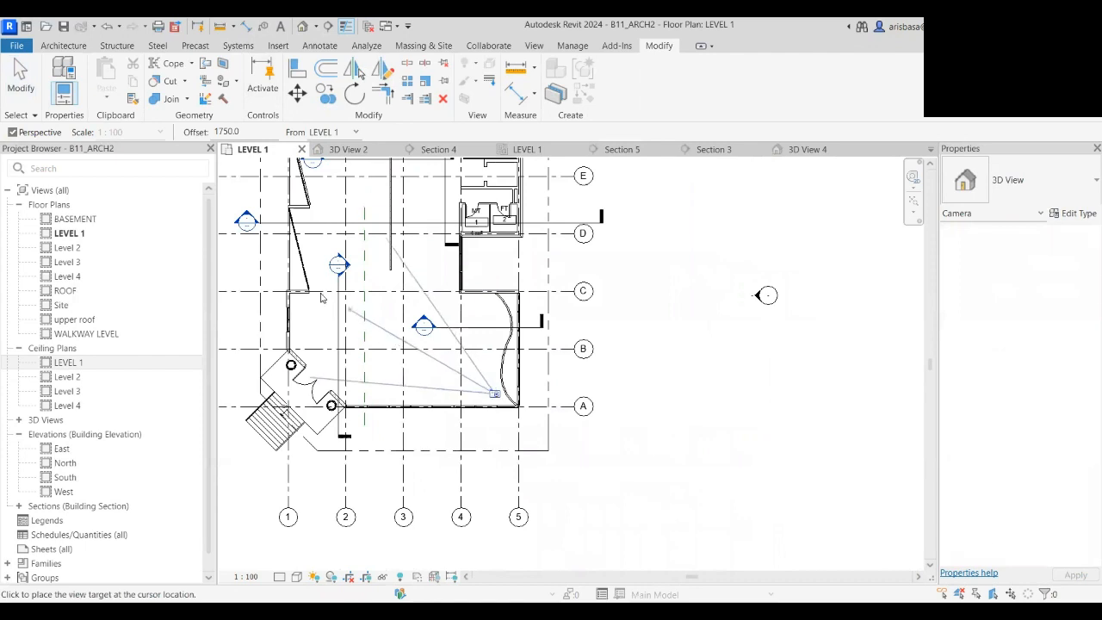
click(276, 280)
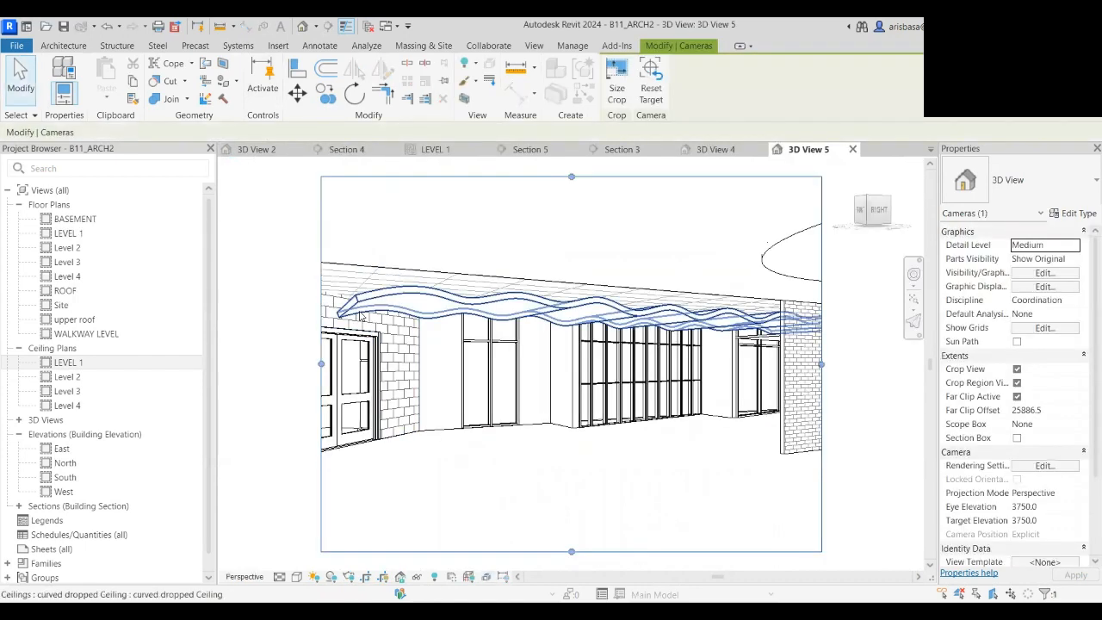
- Widen the camera view's crop region on the brick partition side to take in more of the partition and circular ceiling
middle_drag(597, 429, 455, 363)
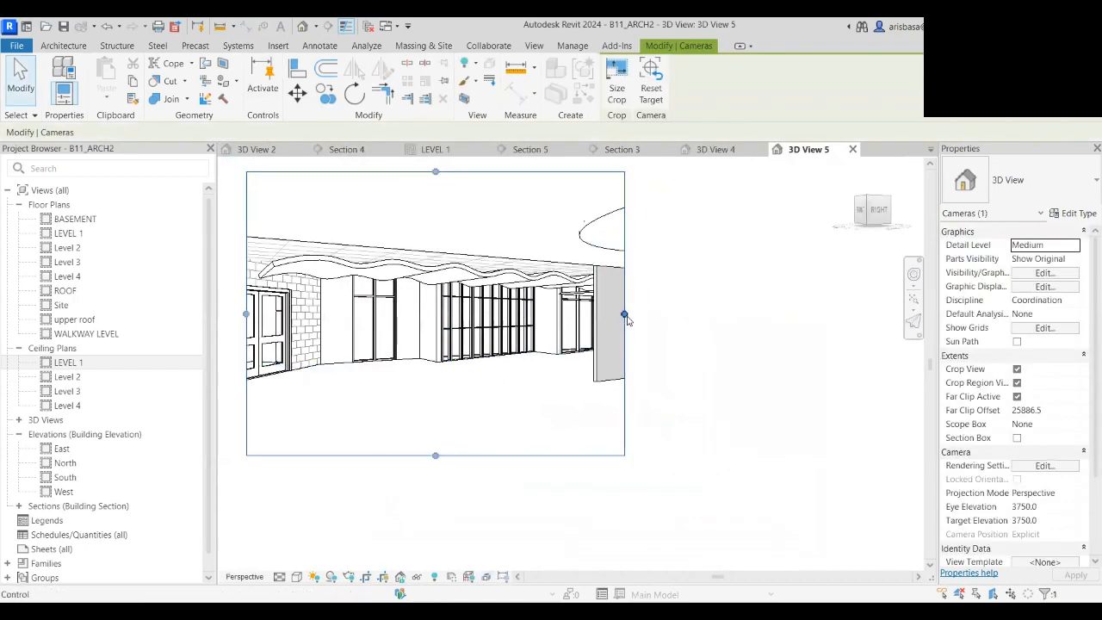
drag(626, 316, 743, 308)
scroll(534, 414, down, 2)
middle_drag(549, 419, 594, 424)
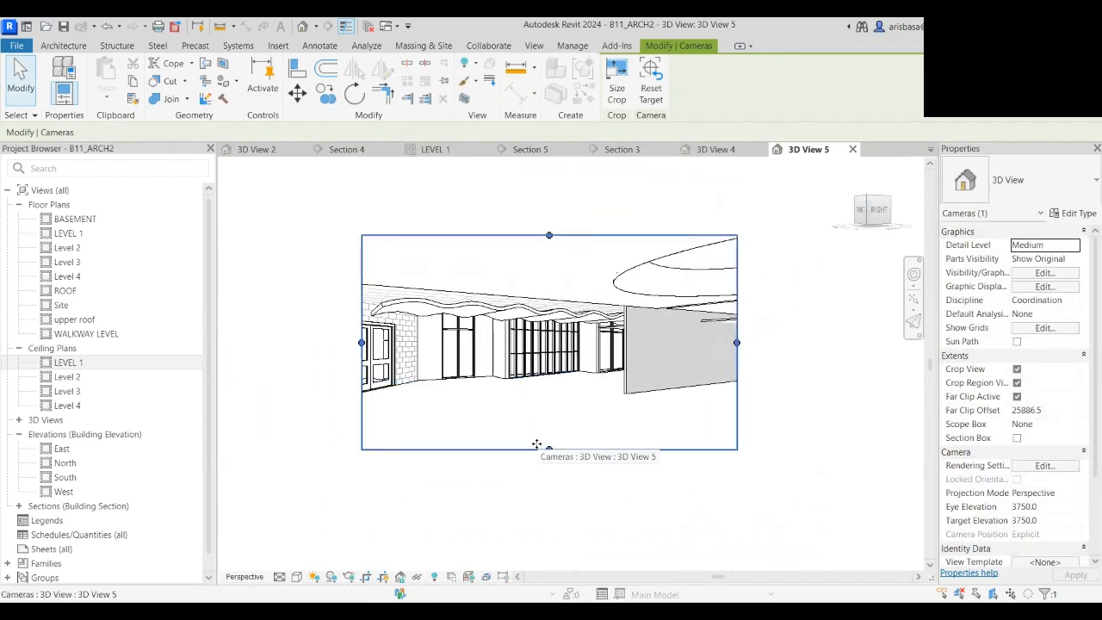
scroll(534, 446, up, 5)
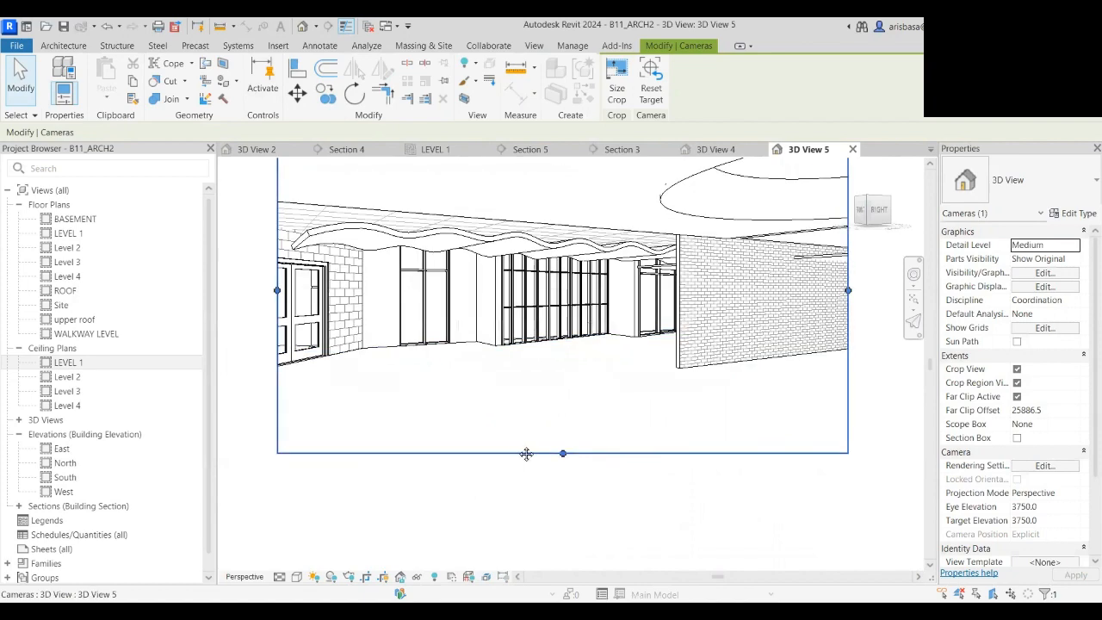
middle_drag(526, 454, 513, 422)
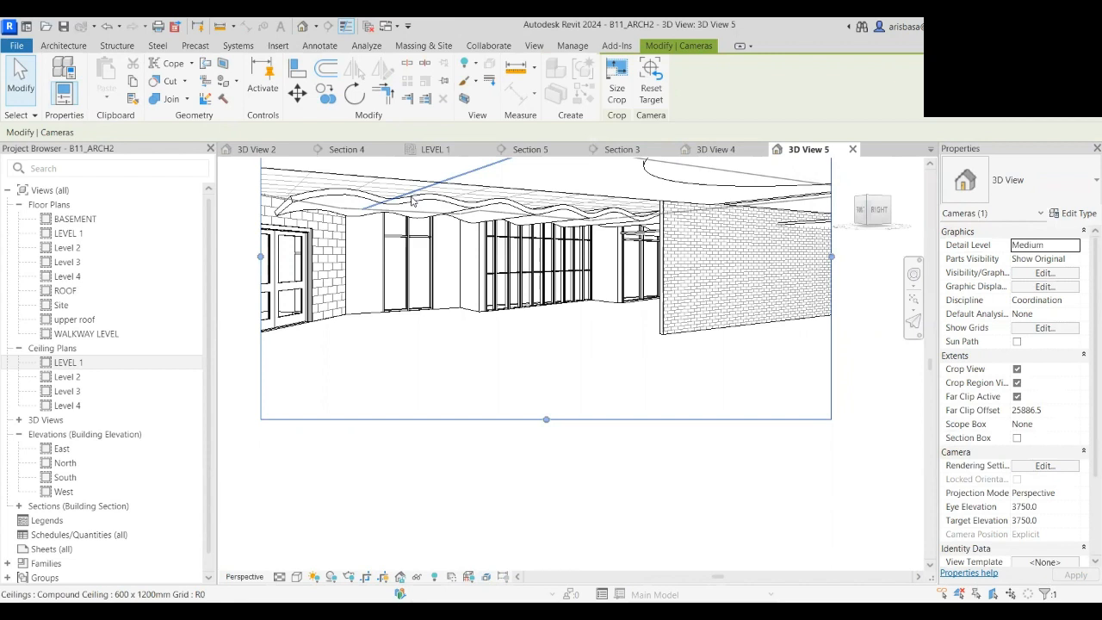
scroll(610, 309, down, 1)
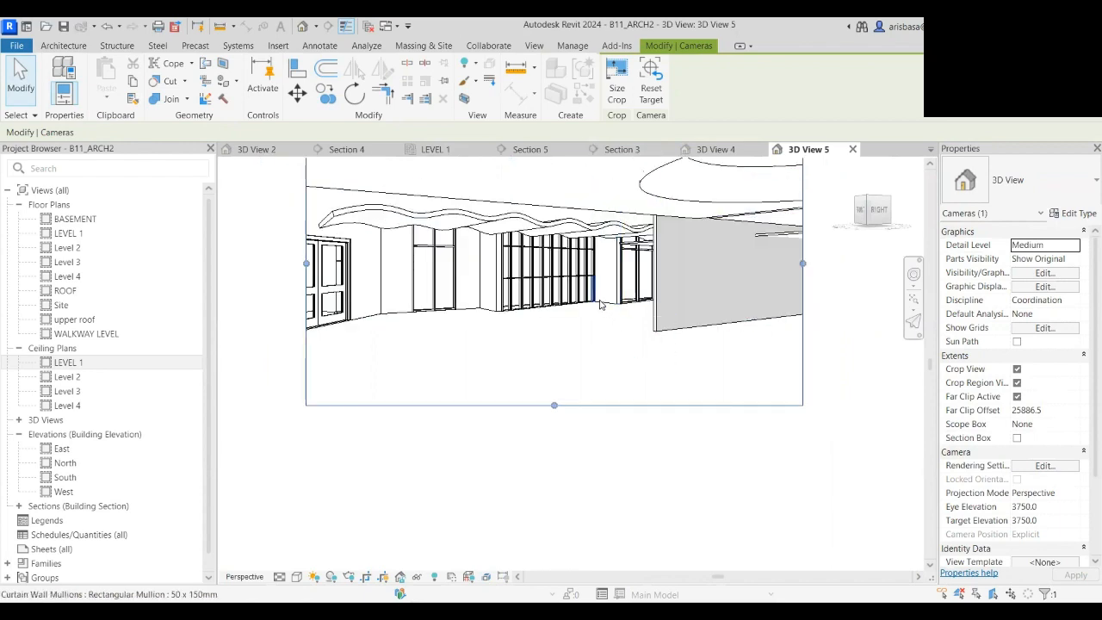
middle_drag(605, 324, 546, 374)
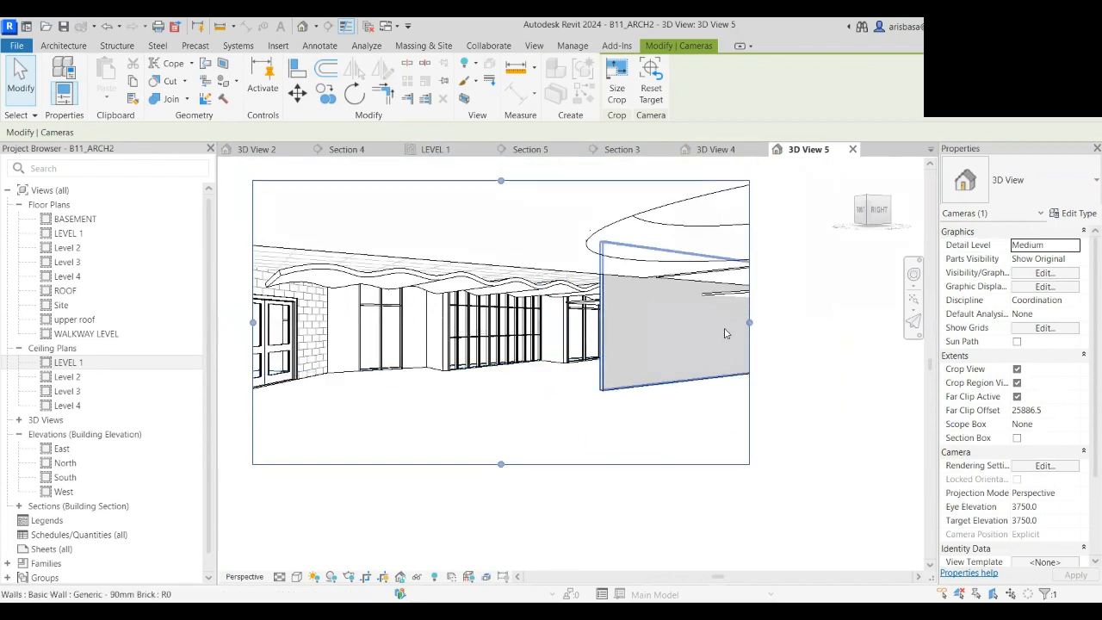
drag(751, 323, 814, 323)
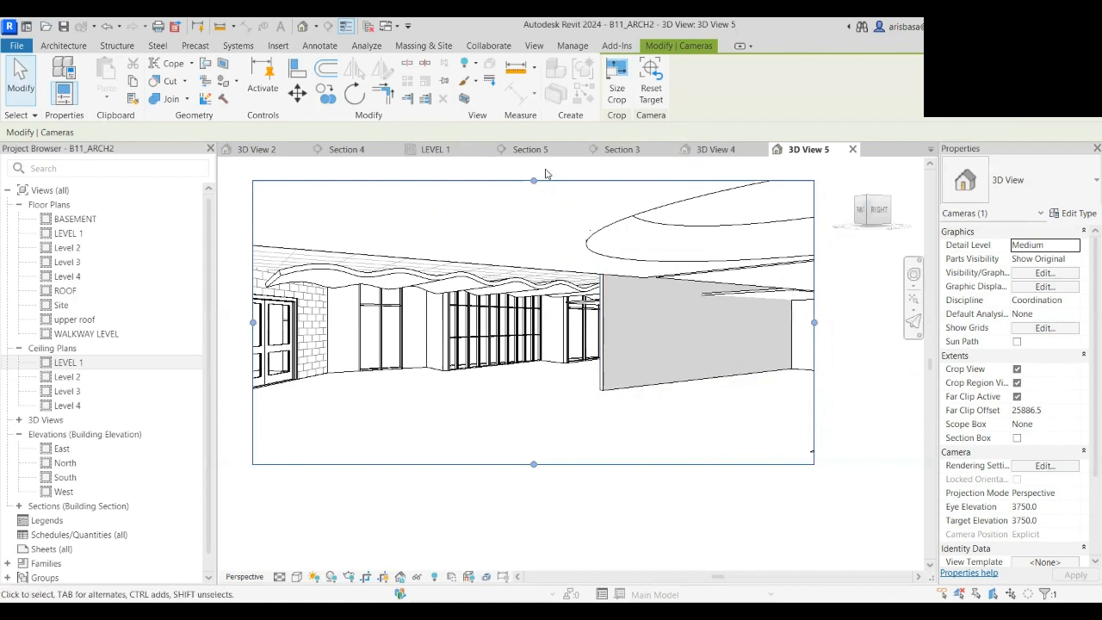
- Examine the building's glazed corner facade and the curved brick partition behind it in the default 3D view
click(63, 48)
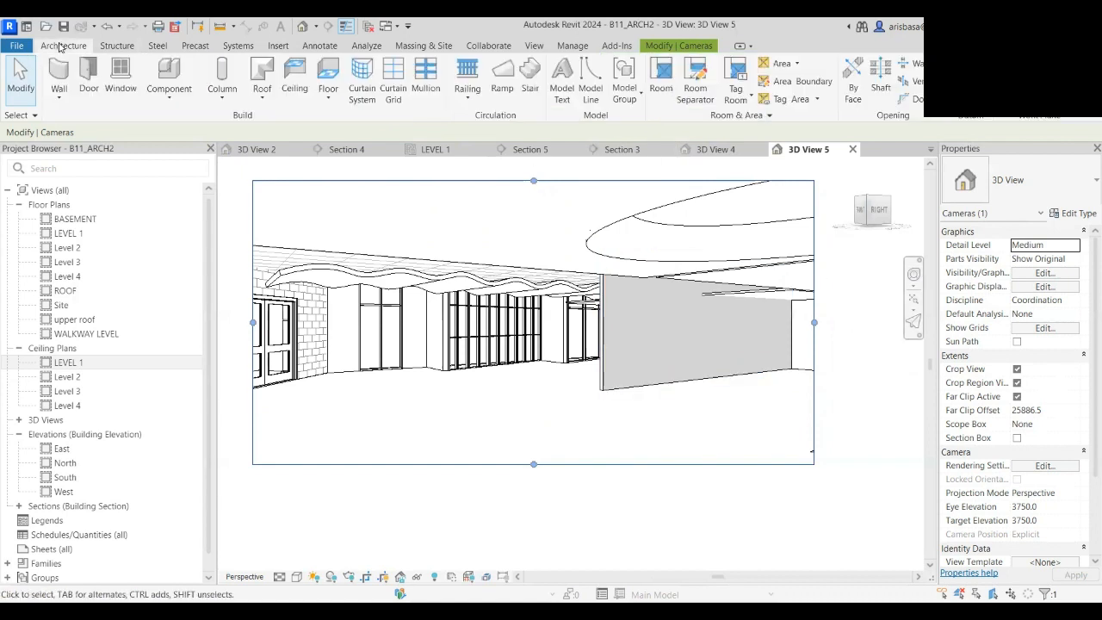
click(59, 102)
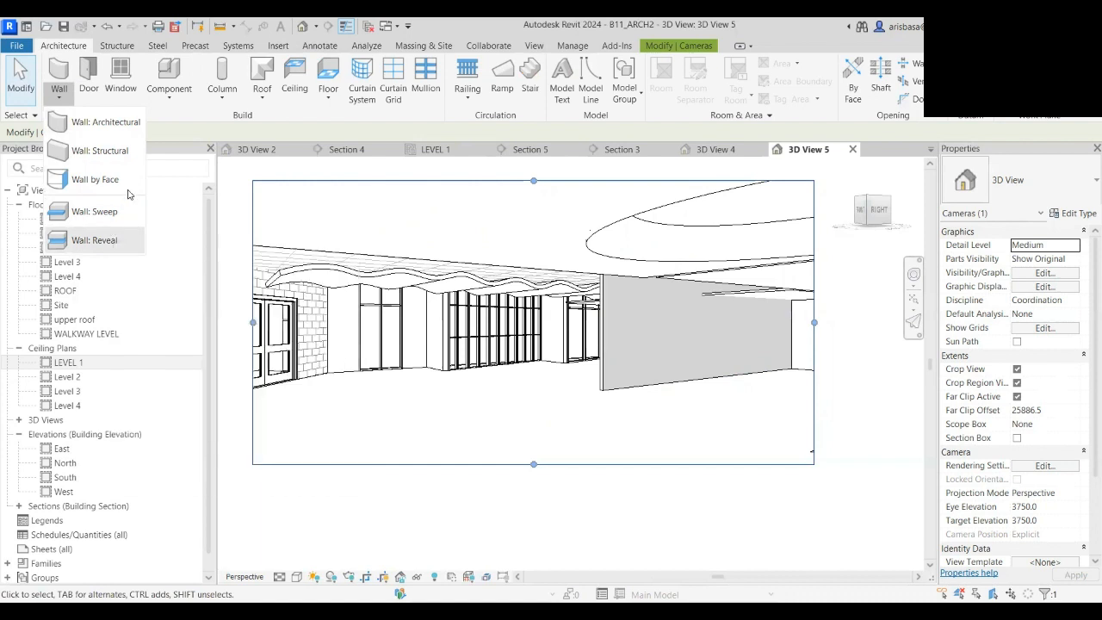
click(263, 149)
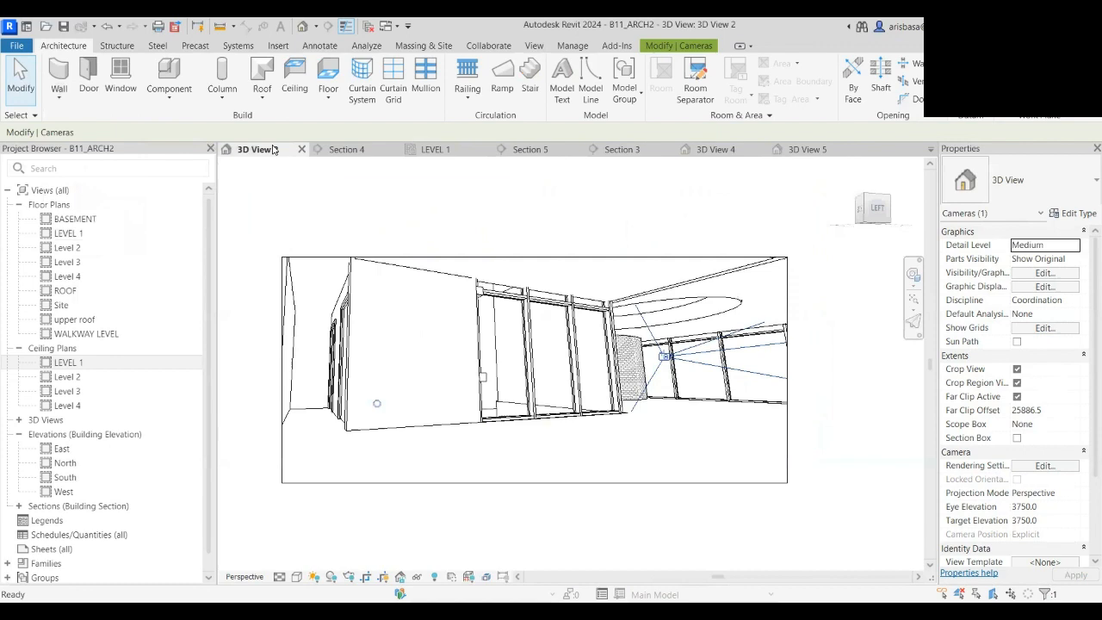
click(303, 27)
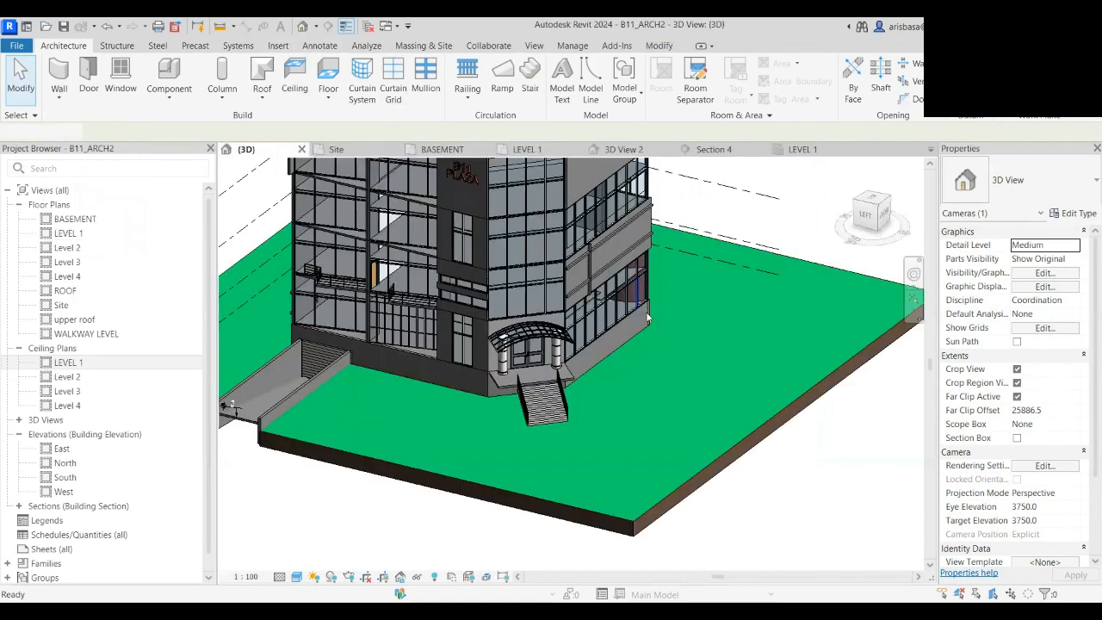
scroll(617, 260, up, 6)
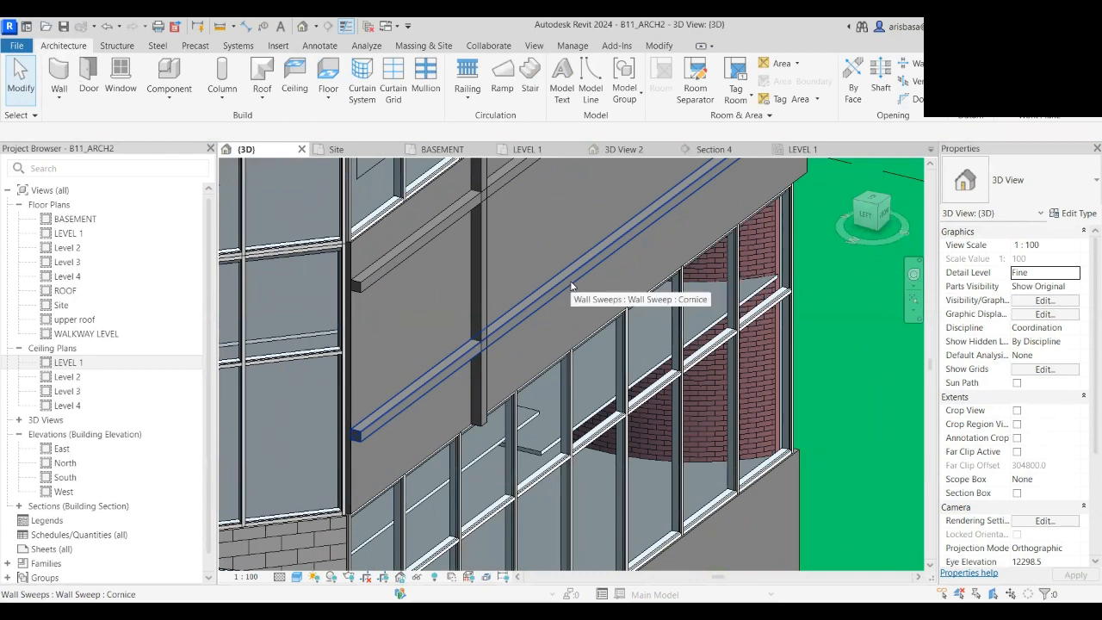
scroll(576, 278, down, 6)
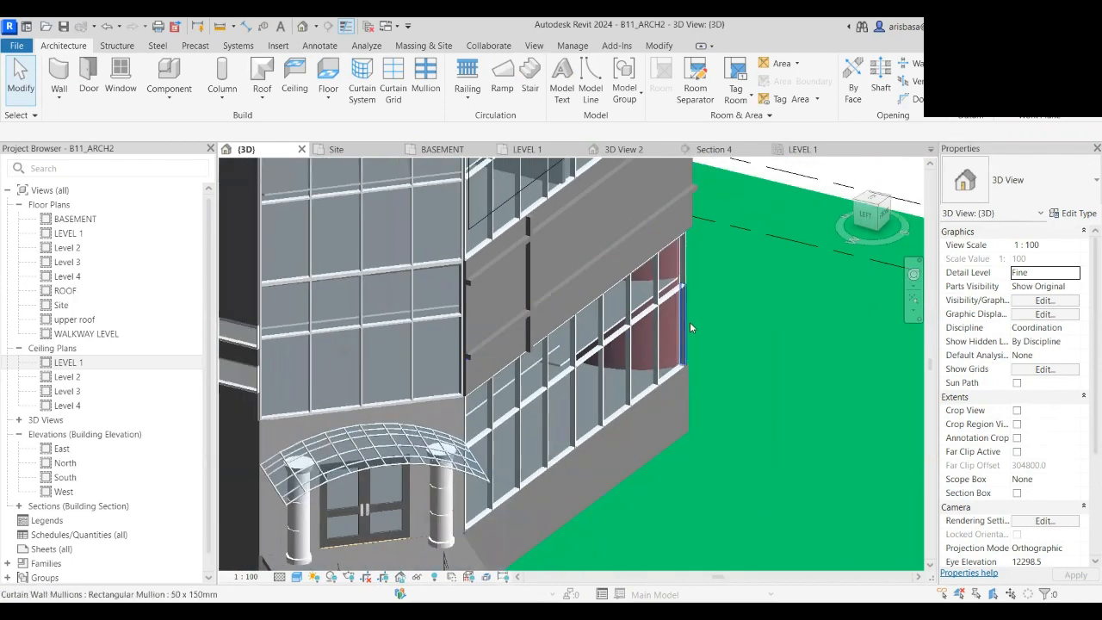
middle_drag(656, 308, 605, 221)
middle_drag(610, 305, 632, 419)
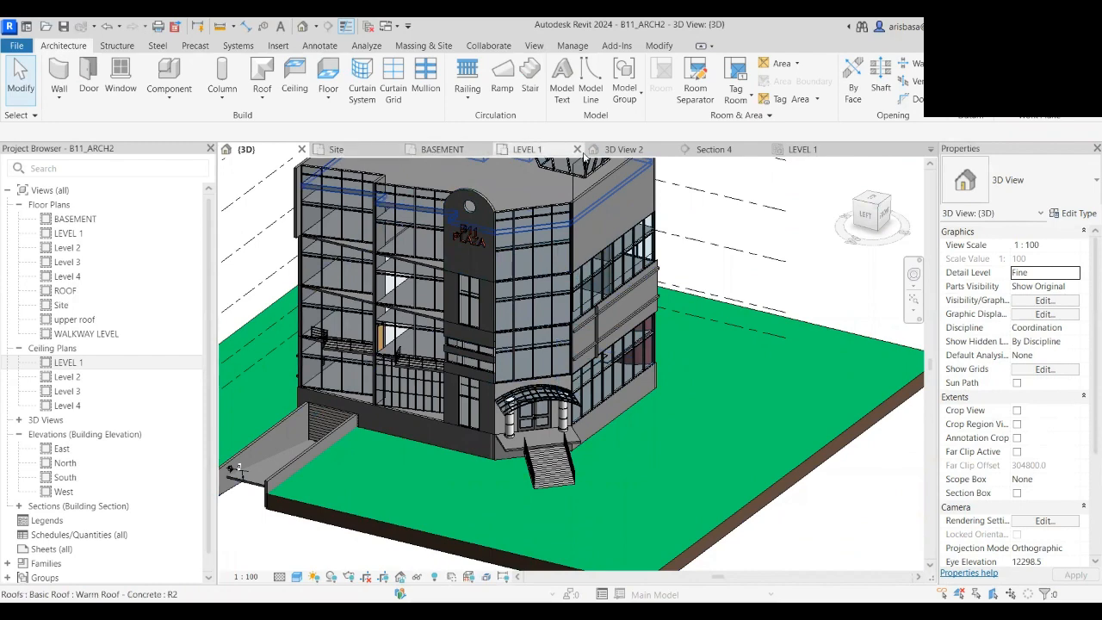
- Review the LEVEL 1 ceiling plan, close it, and examine the area between grids A and D in the LEVEL 1 floor plan
click(801, 149)
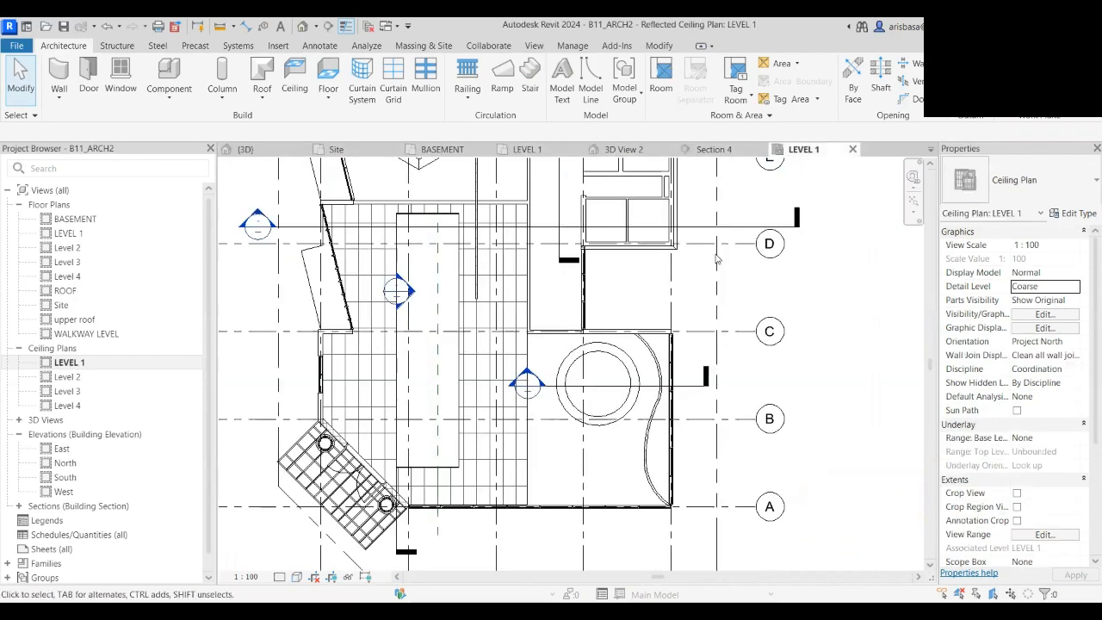
middle_drag(711, 379, 724, 471)
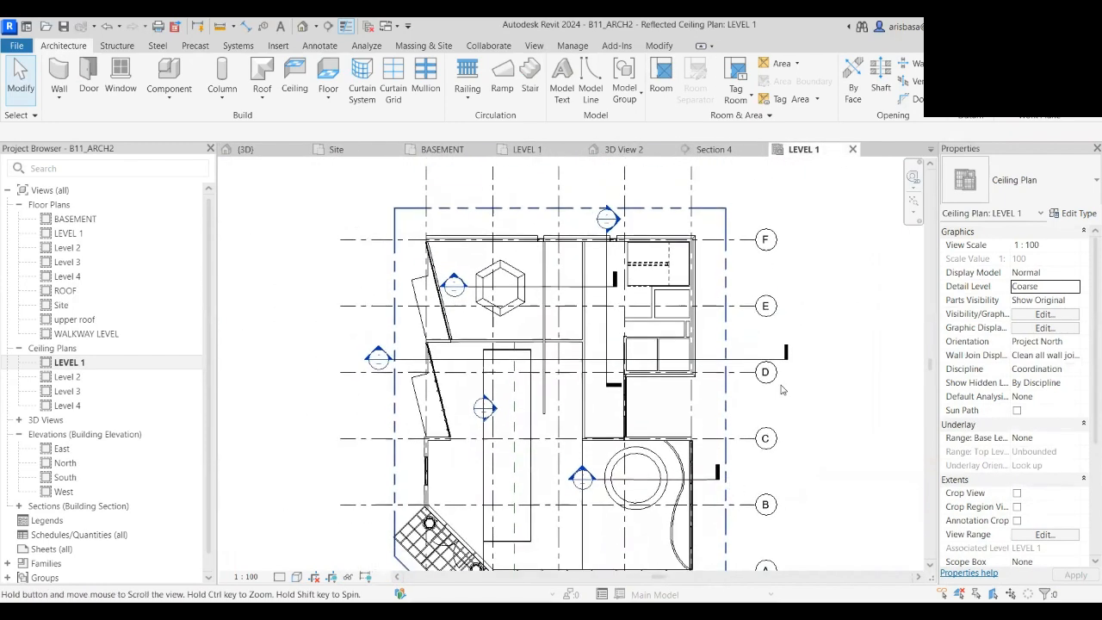
click(853, 149)
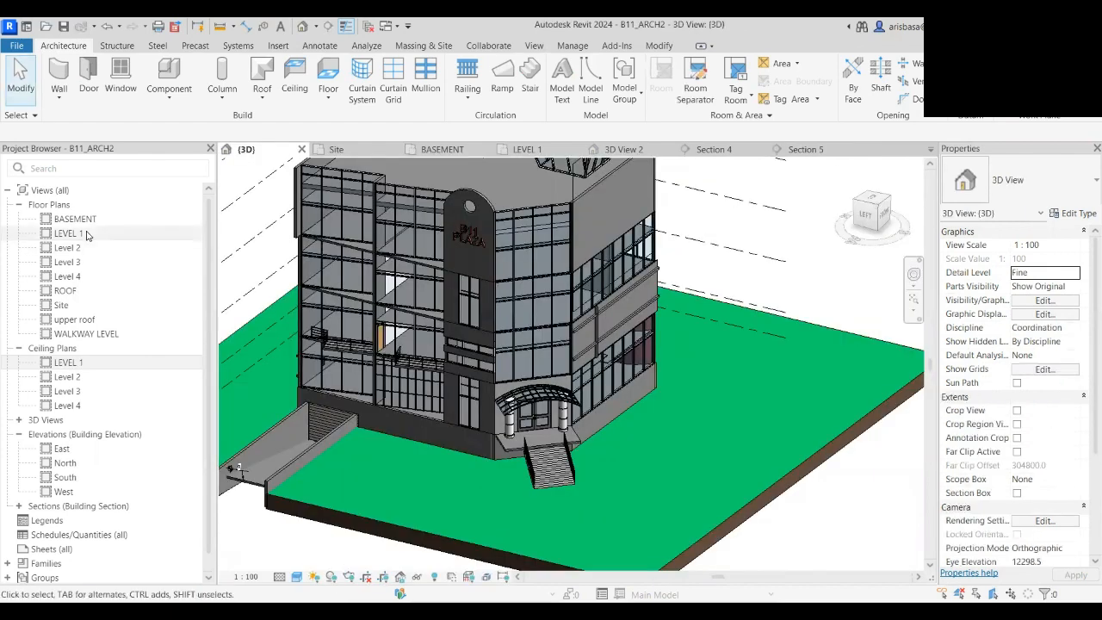
click(86, 235)
double_click(87, 234)
middle_drag(389, 315, 466, 405)
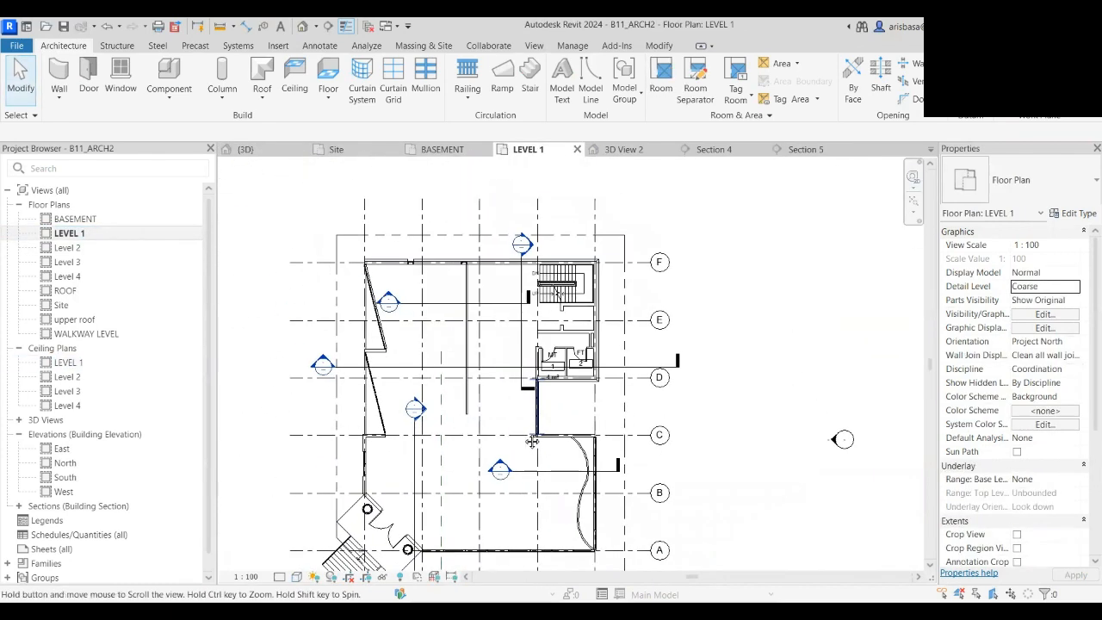
scroll(451, 393, up, 5)
scroll(497, 413, down, 2)
middle_drag(509, 349, 456, 200)
mouse_move(440, 388)
middle_down()
mouse_move(454, 389)
mouse_move(438, 408)
middle_up()
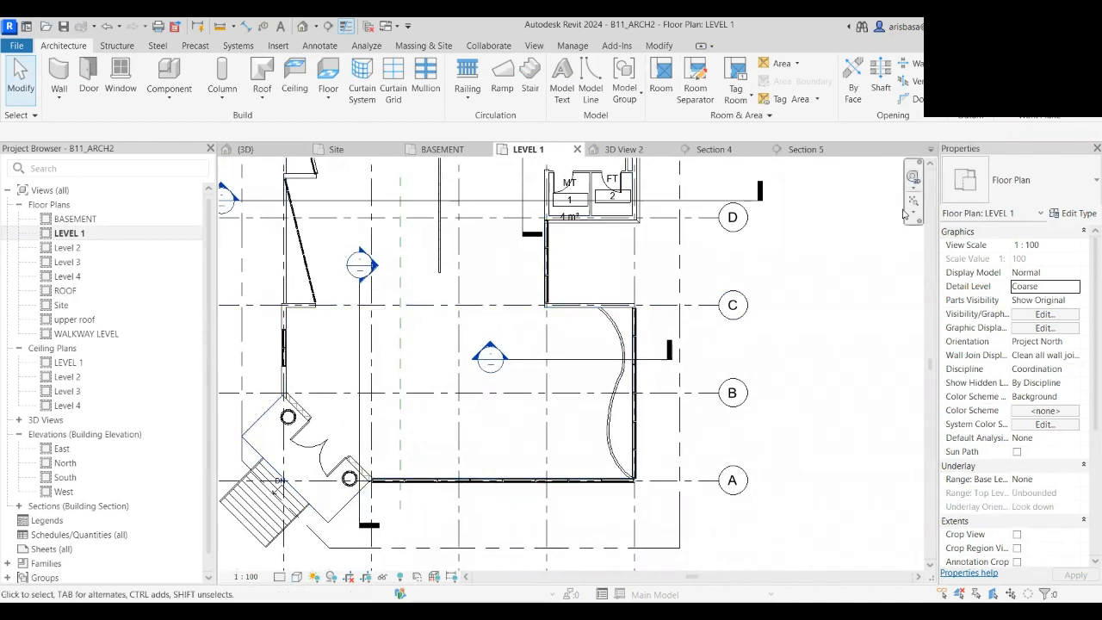
- Open the Level 2 floor plan and set its underlay base level to Level 2
double_click(84, 252)
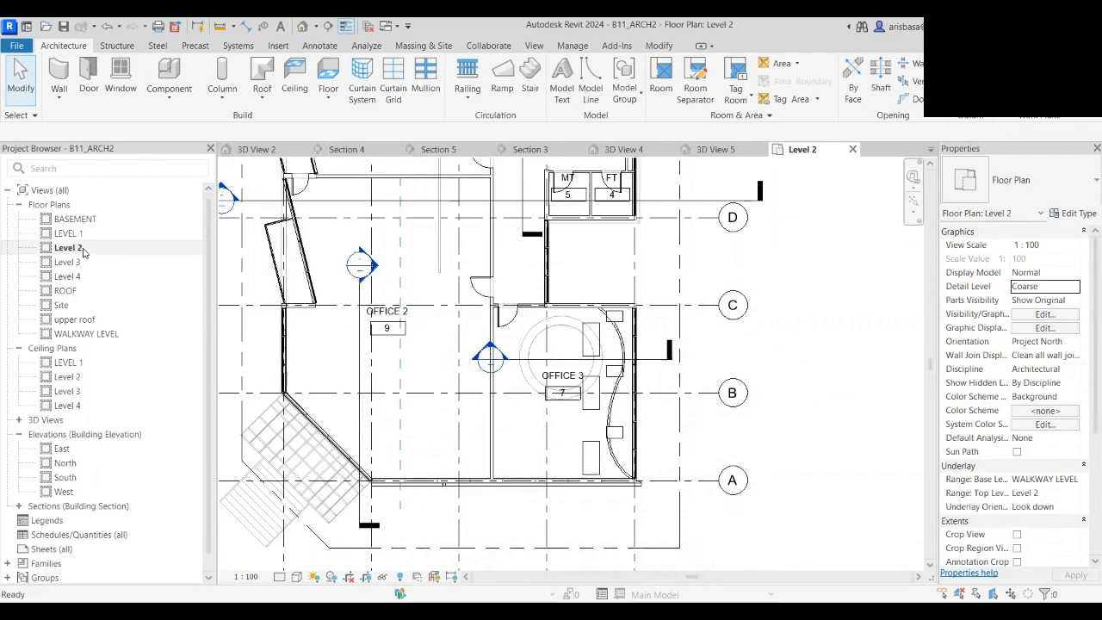
middle_drag(360, 343, 426, 475)
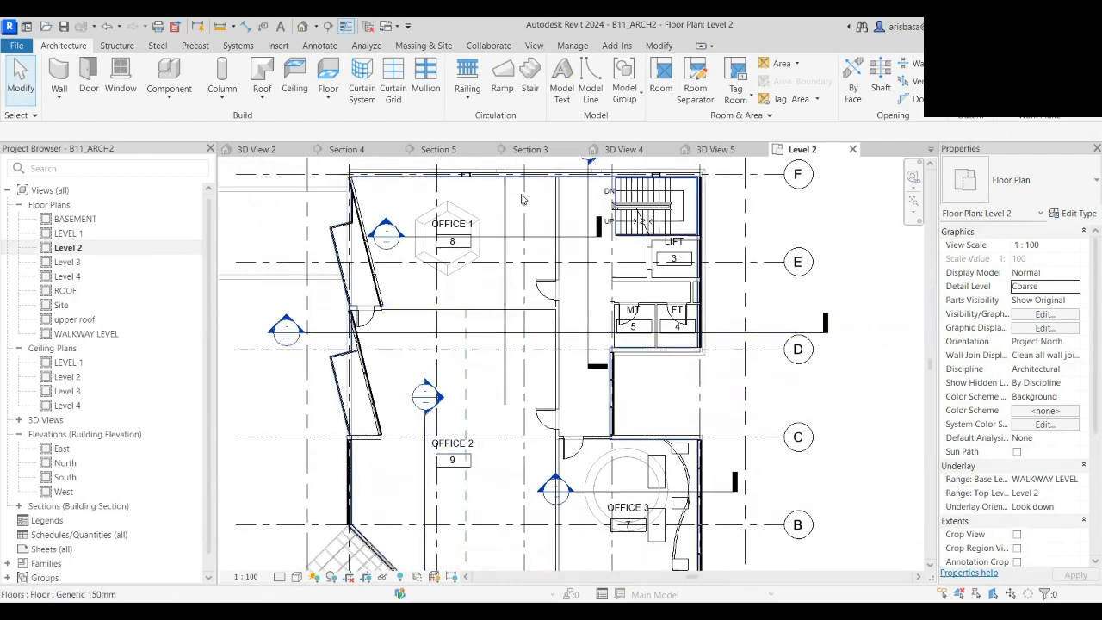
middle_drag(505, 310, 498, 289)
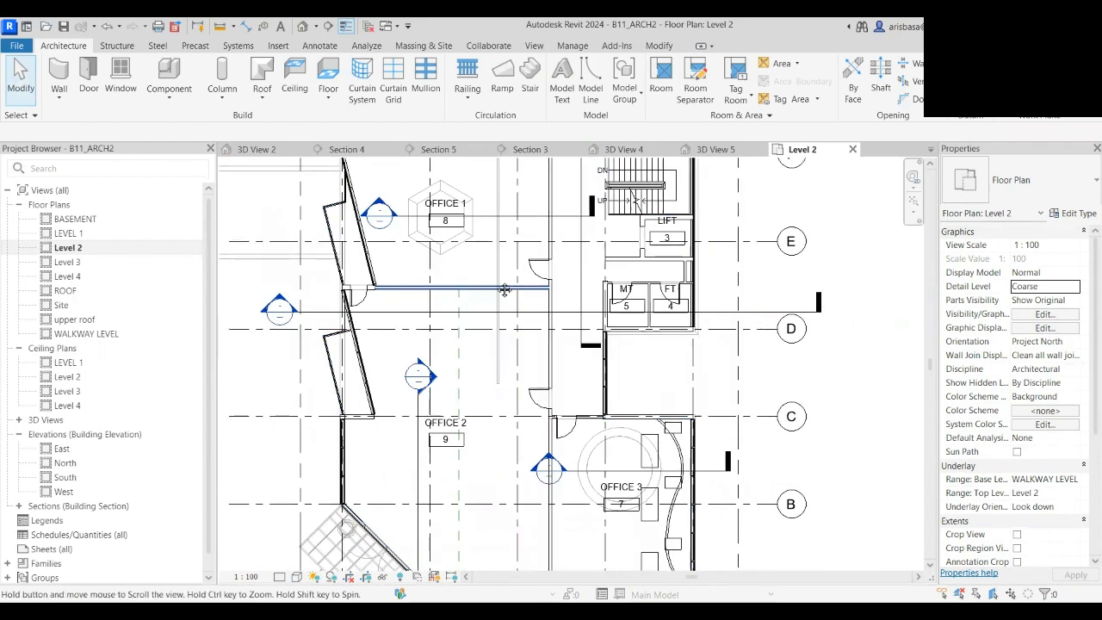
scroll(500, 284, down, 2)
scroll(630, 355, up, 2)
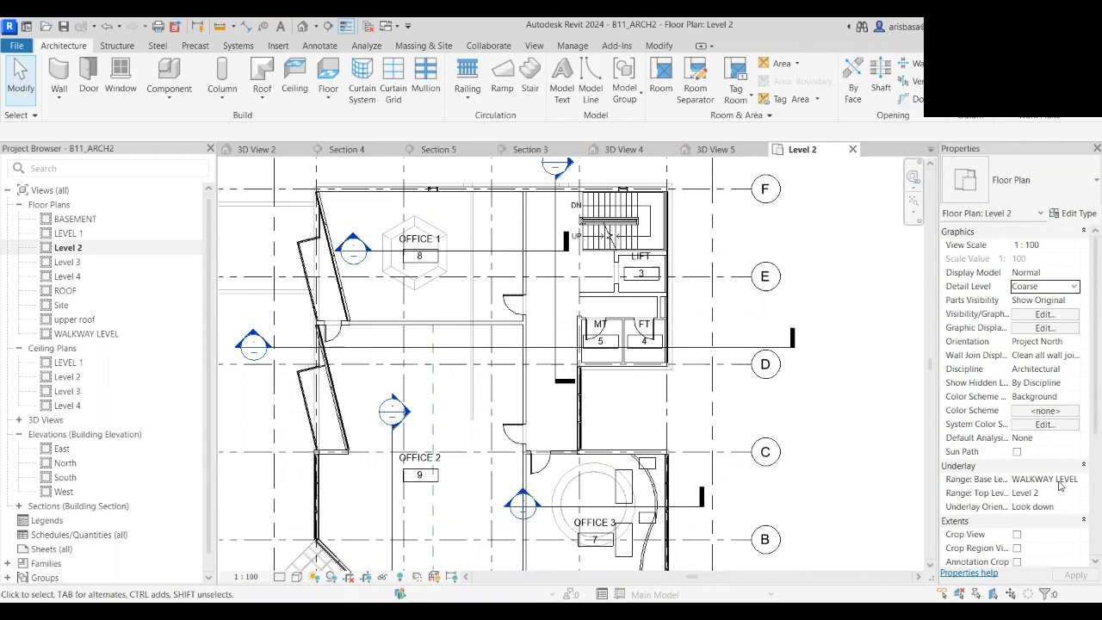
middle_drag(865, 408, 820, 413)
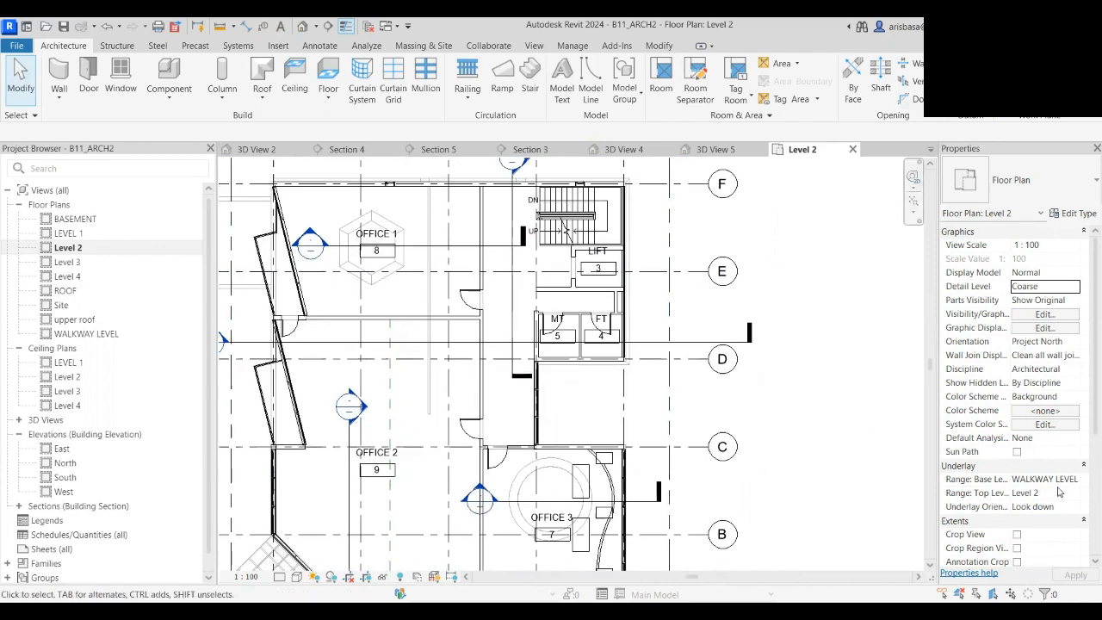
click(1063, 495)
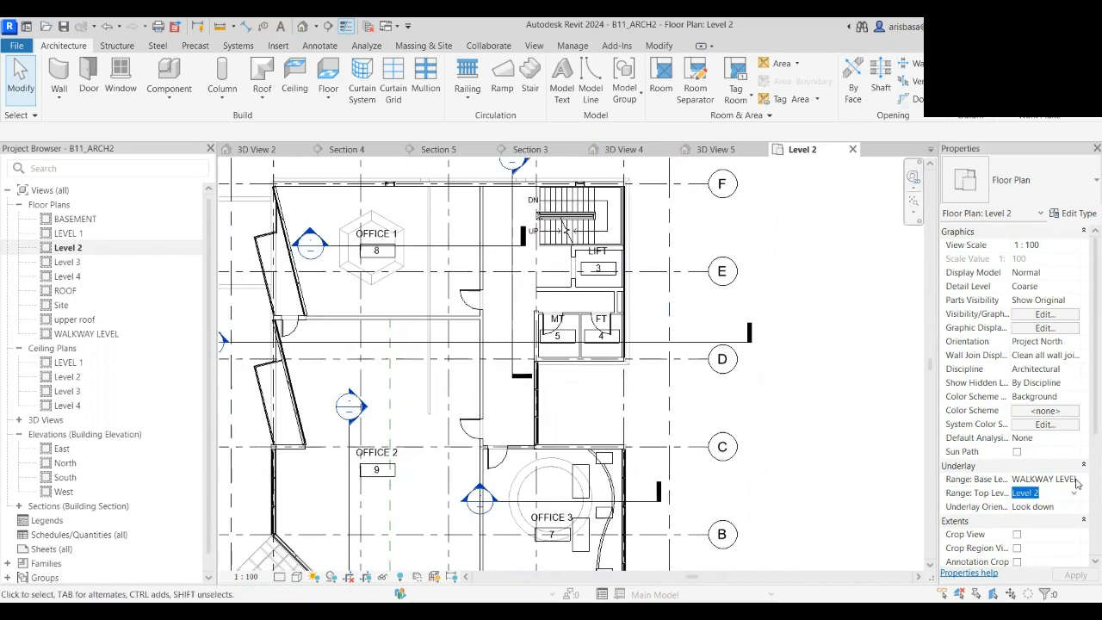
click(1077, 481)
click(1074, 479)
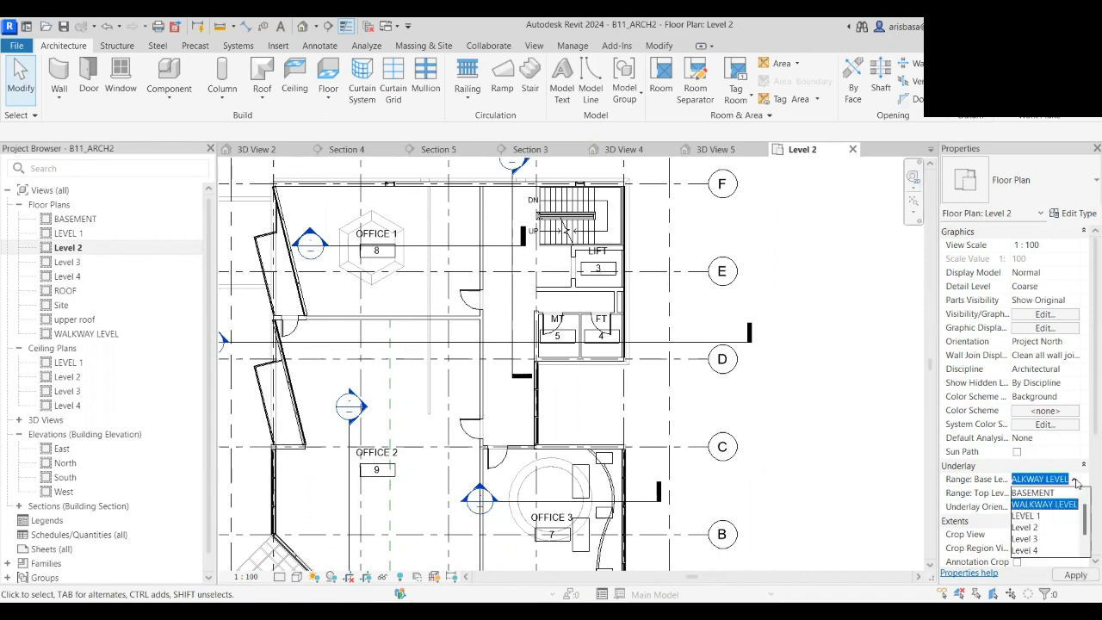
click(1037, 527)
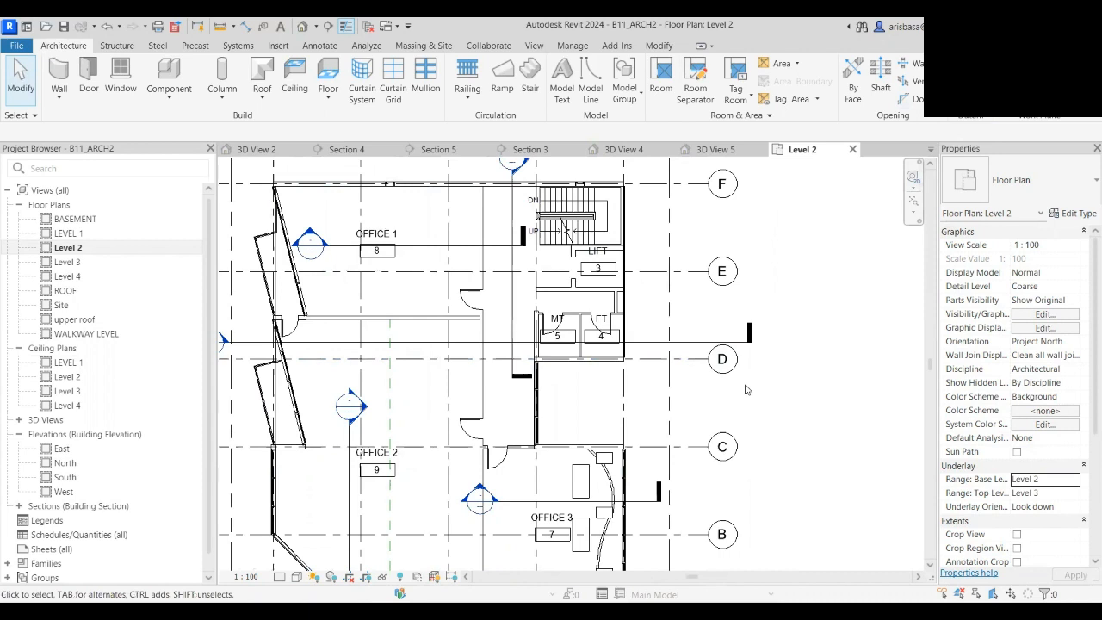
- Extend the crop extent of the horizontal section through OFFICE 1 outward past the slanted exterior wall
scroll(429, 269, down, 1)
middle_drag(429, 268, 446, 310)
scroll(370, 249, up, 4)
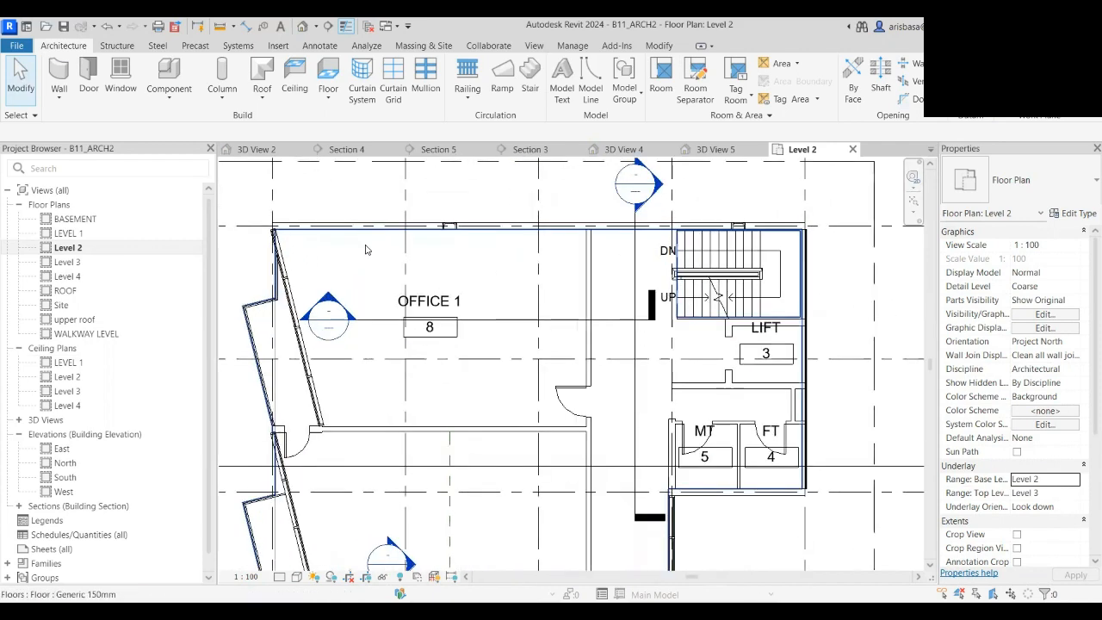
scroll(485, 366, down, 2)
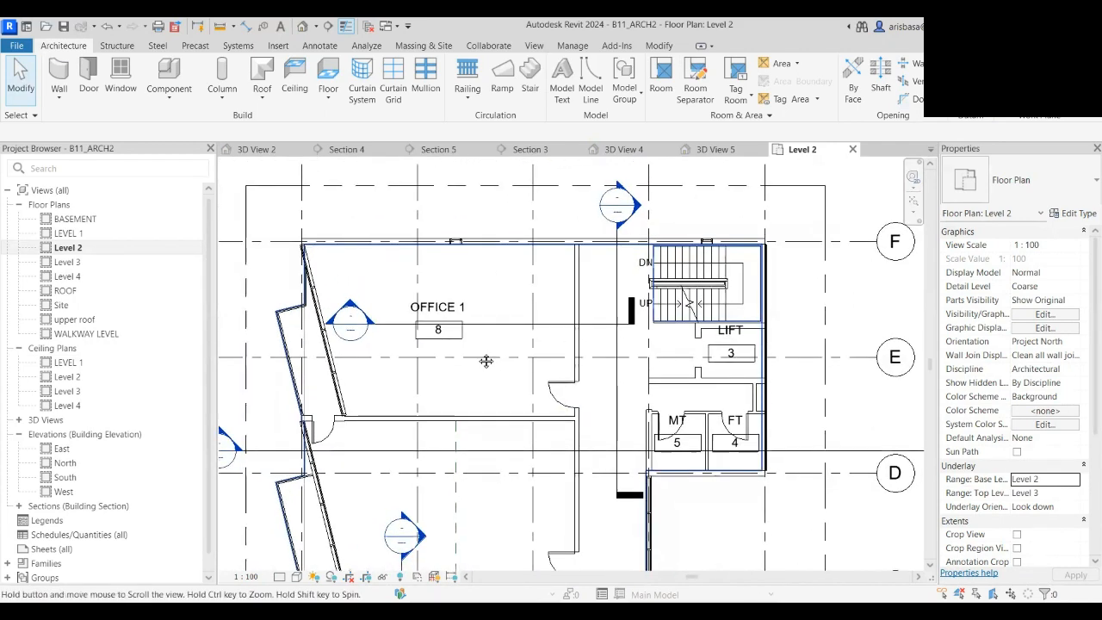
middle_drag(485, 362, 484, 319)
scroll(484, 320, up, 3)
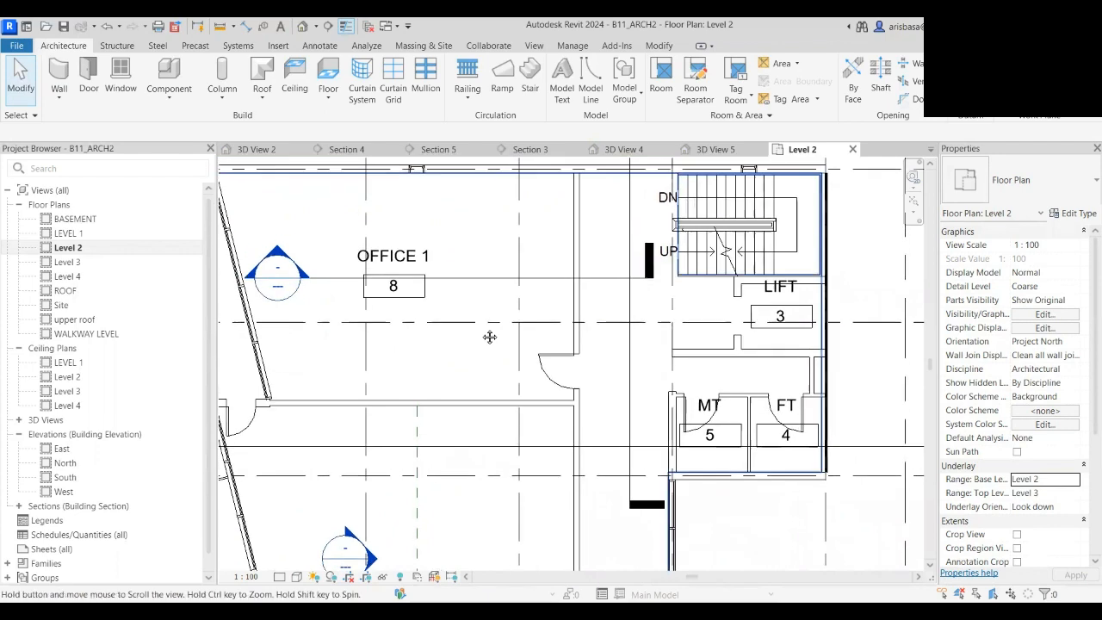
scroll(482, 336, down, 2)
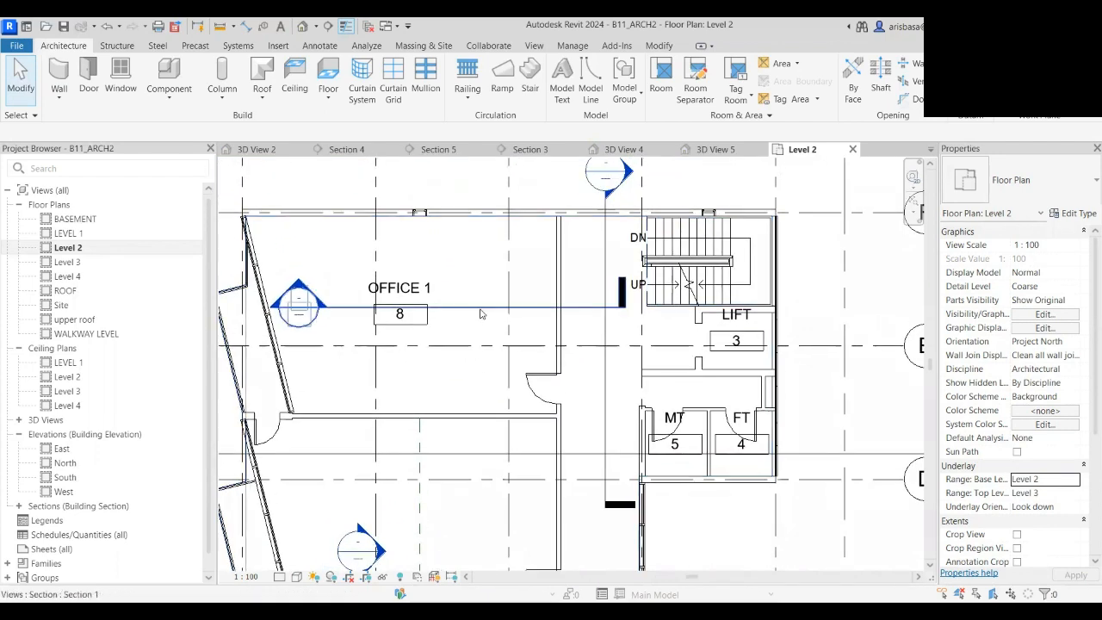
click(412, 310)
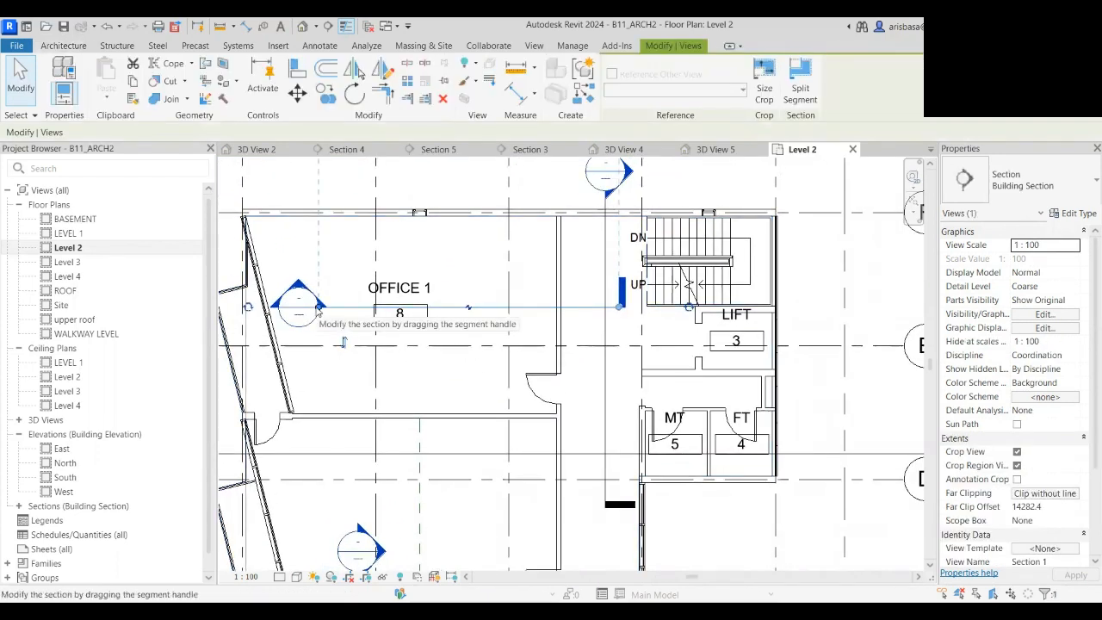
scroll(385, 330, down, 2)
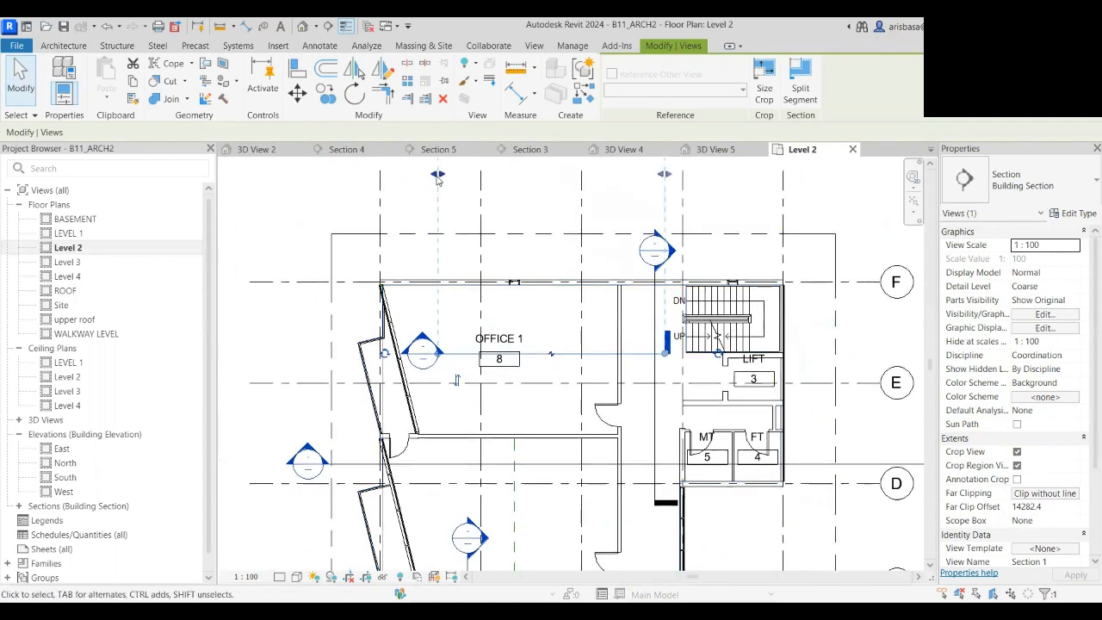
scroll(297, 185, down, 1)
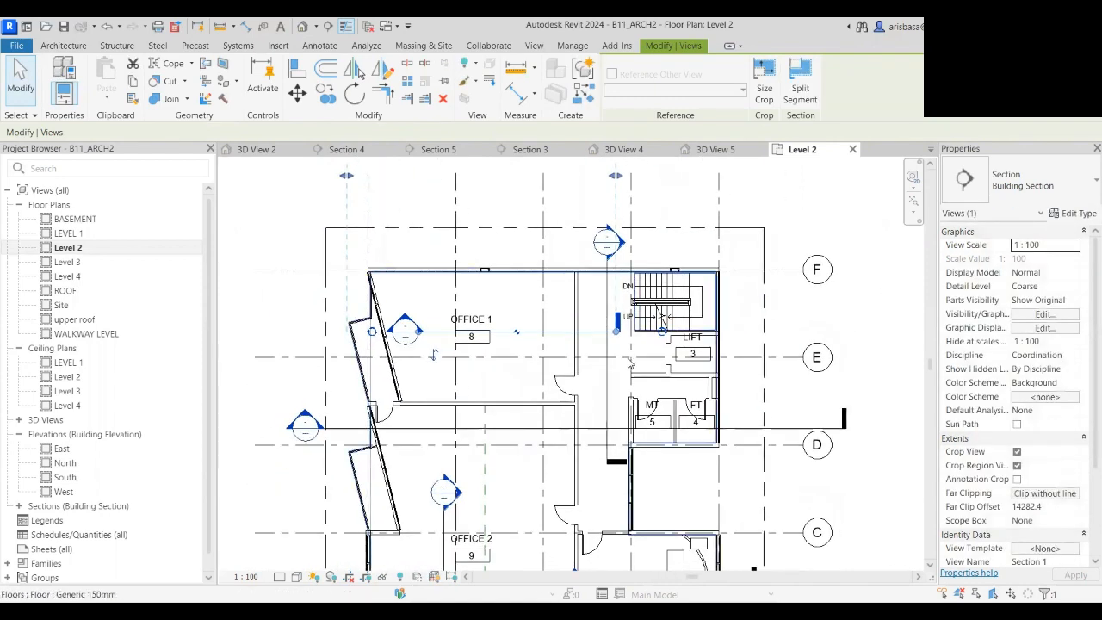
- Move the vertical section line beside the stairs into OFFICE 1 and check the view names of both sections crossing the room
drag(607, 375, 506, 366)
scroll(496, 362, down, 2)
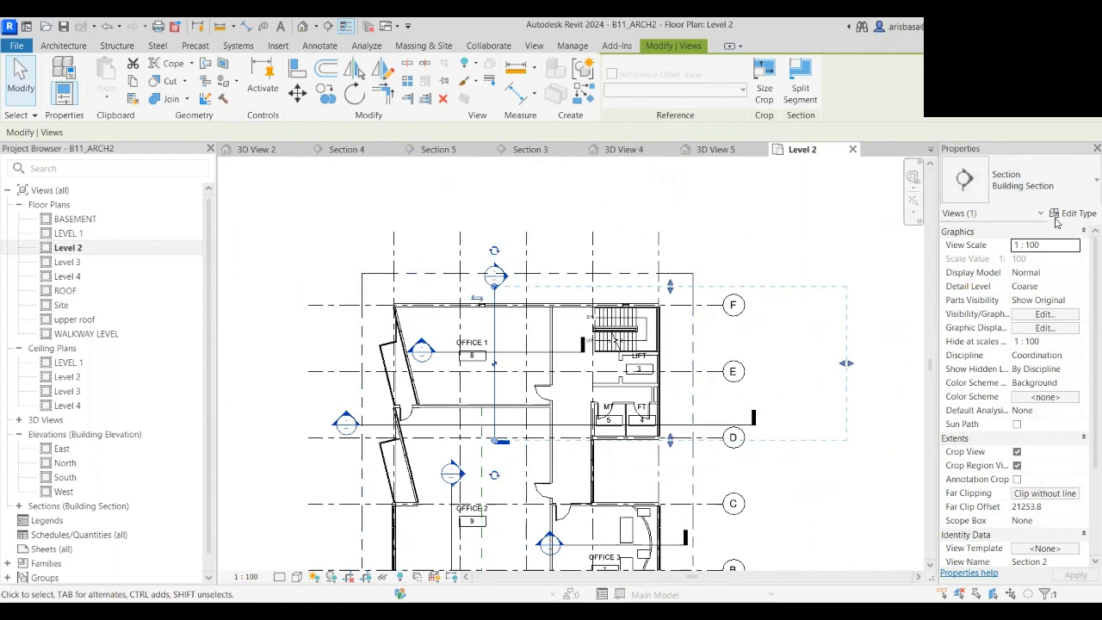
scroll(1056, 378, down, 1)
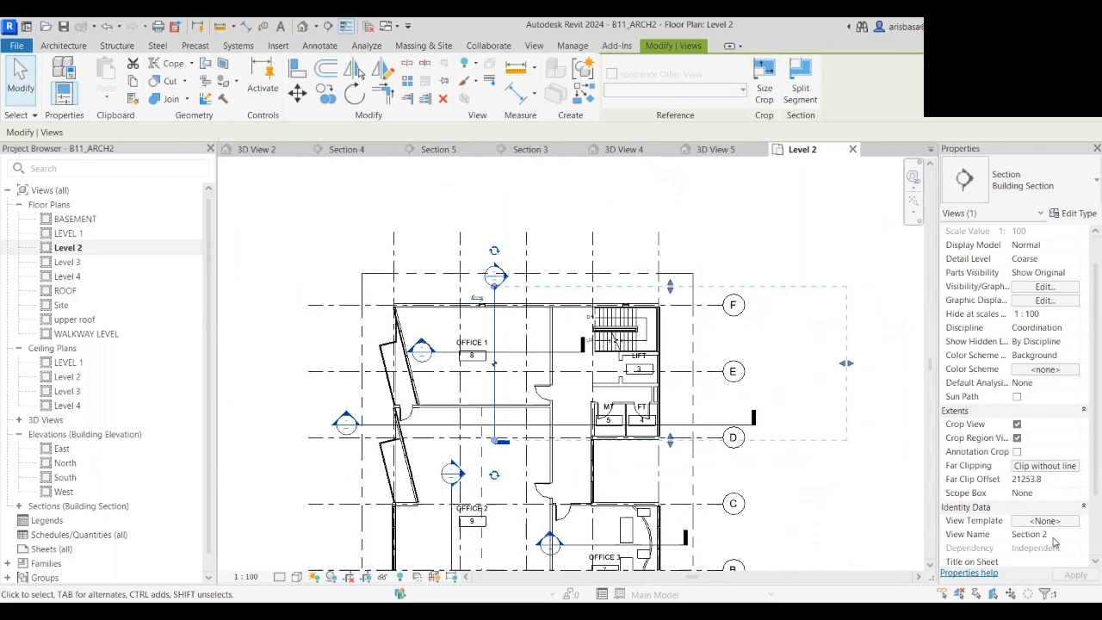
key(Escape)
click(445, 354)
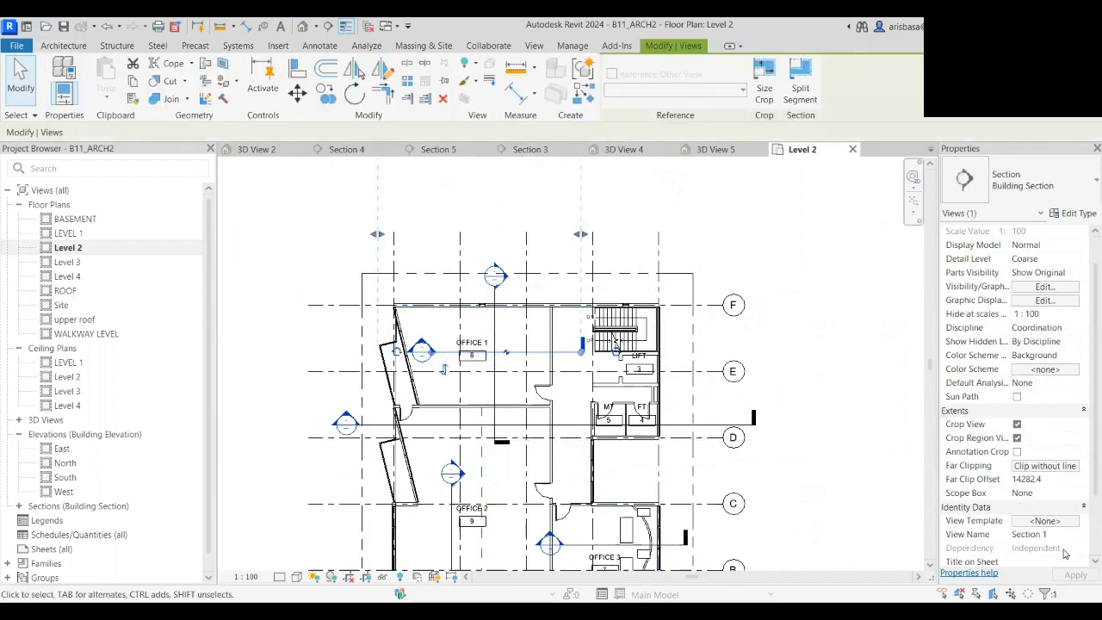
key(Escape)
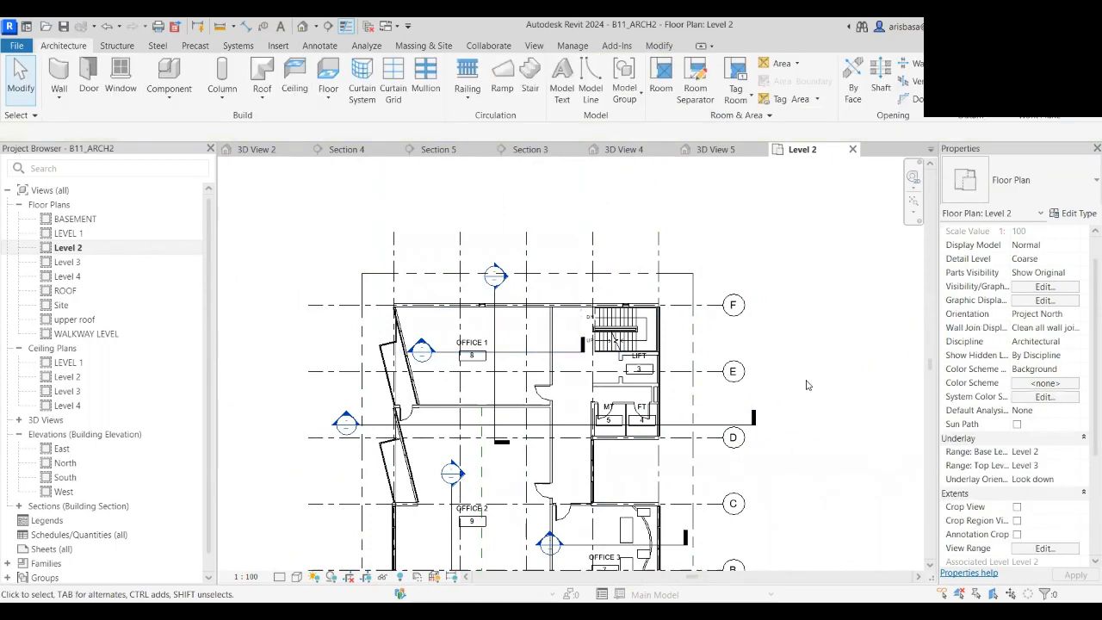
- Check which wall tools are offered in the Level 2 floor plan around OFFICE 1
scroll(508, 362, up, 3)
scroll(505, 359, up, 3)
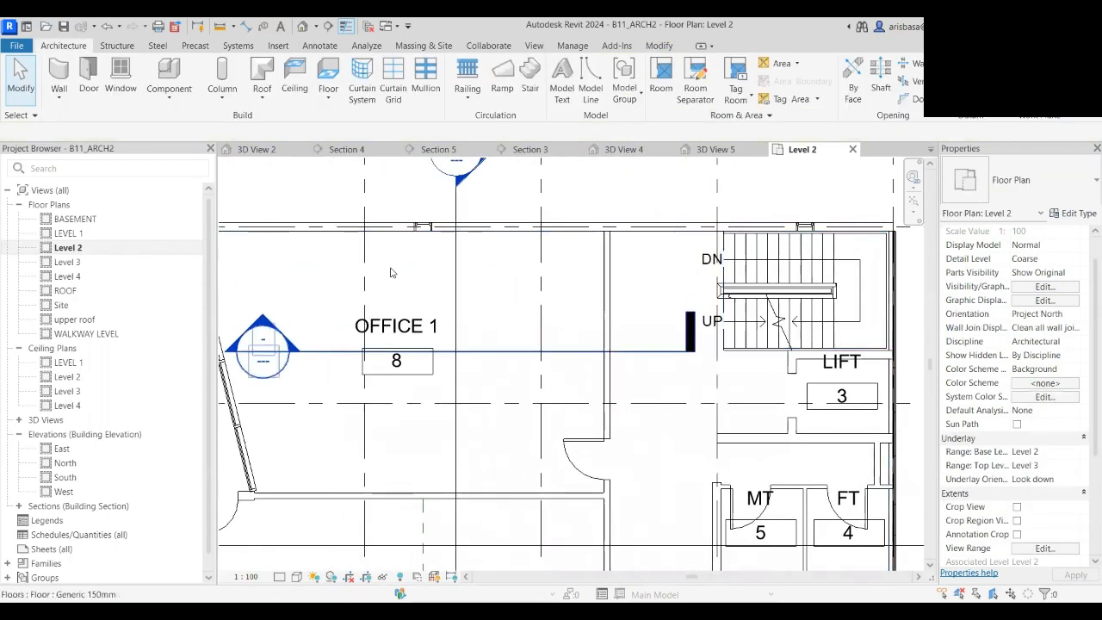
click(57, 99)
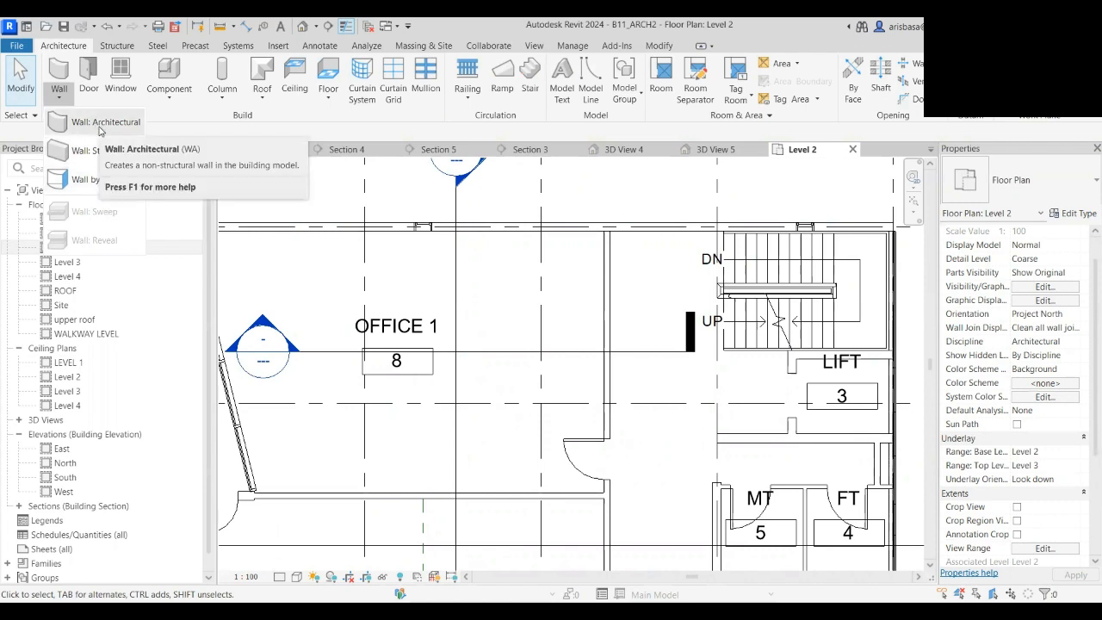
scroll(563, 302, down, 3)
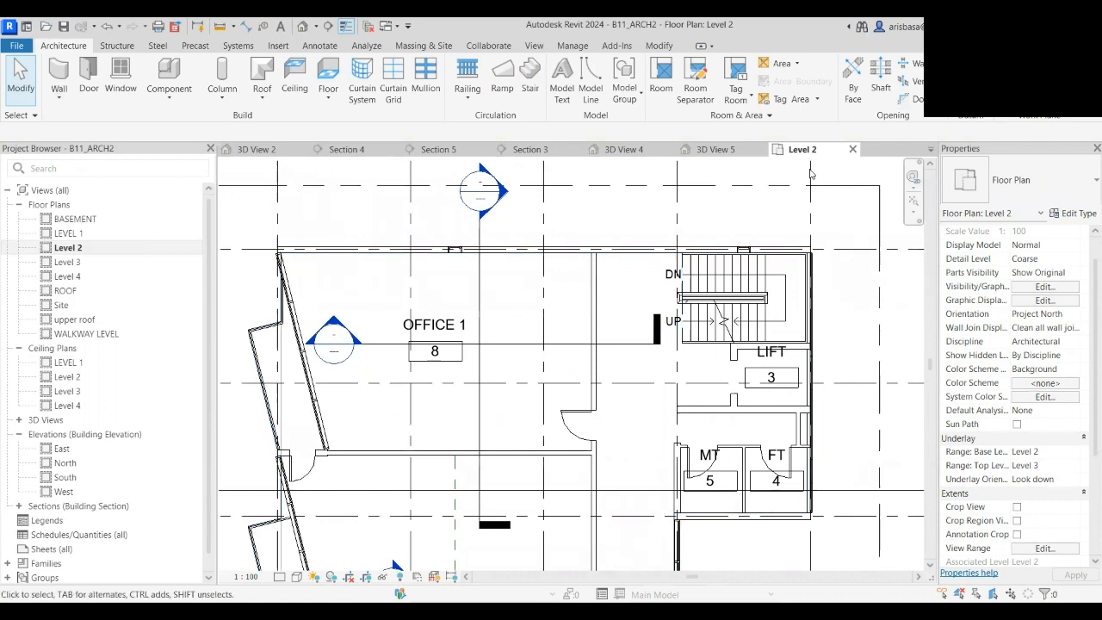
click(535, 345)
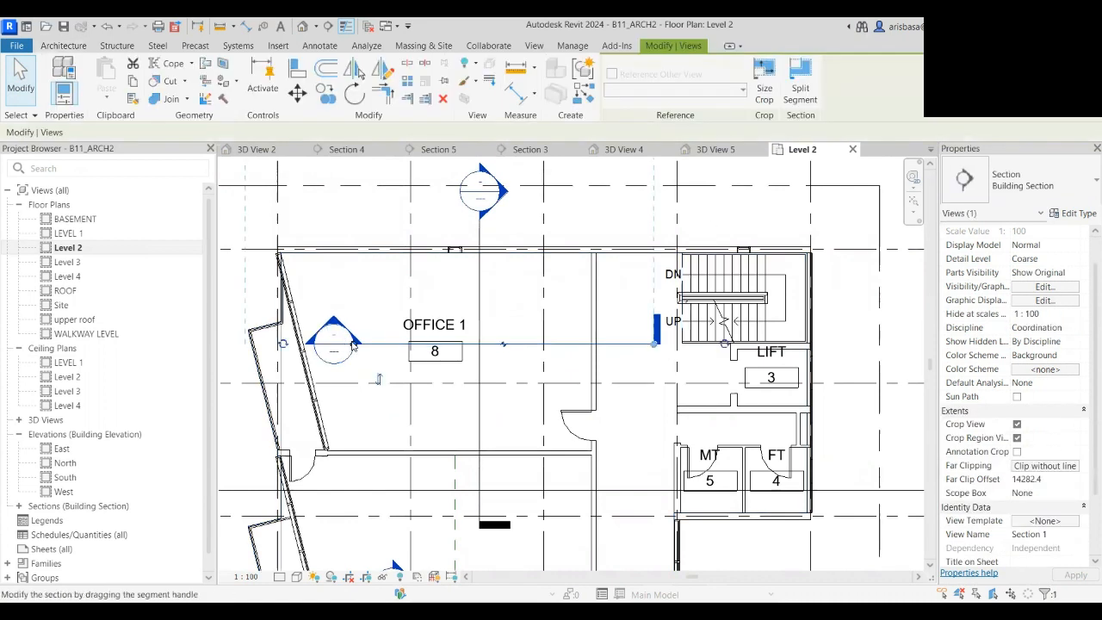
scroll(368, 355, down, 3)
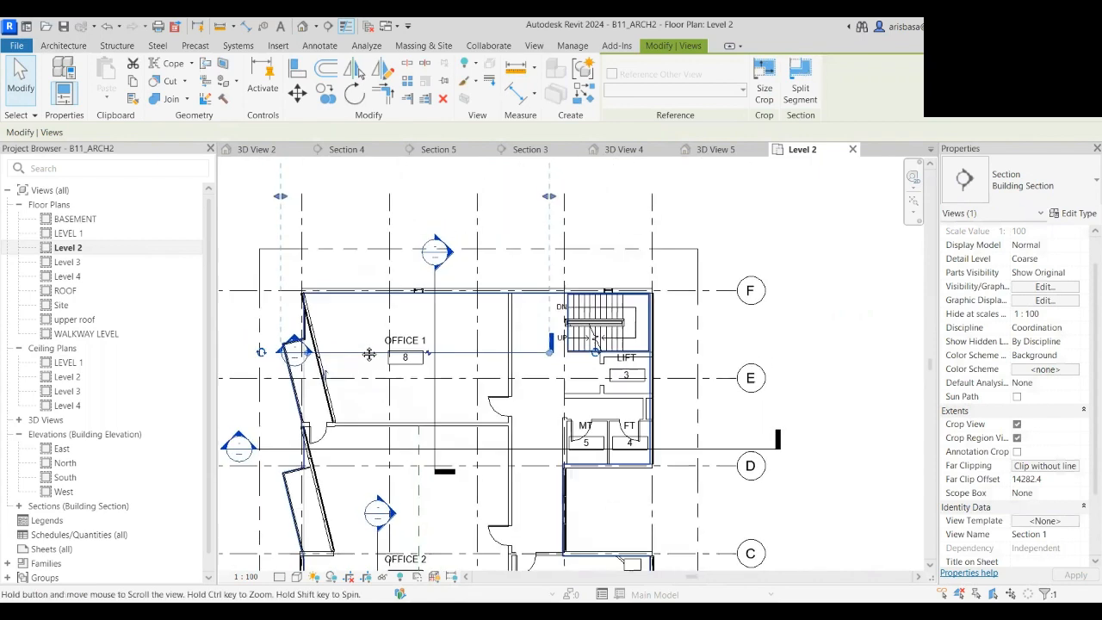
key(Escape)
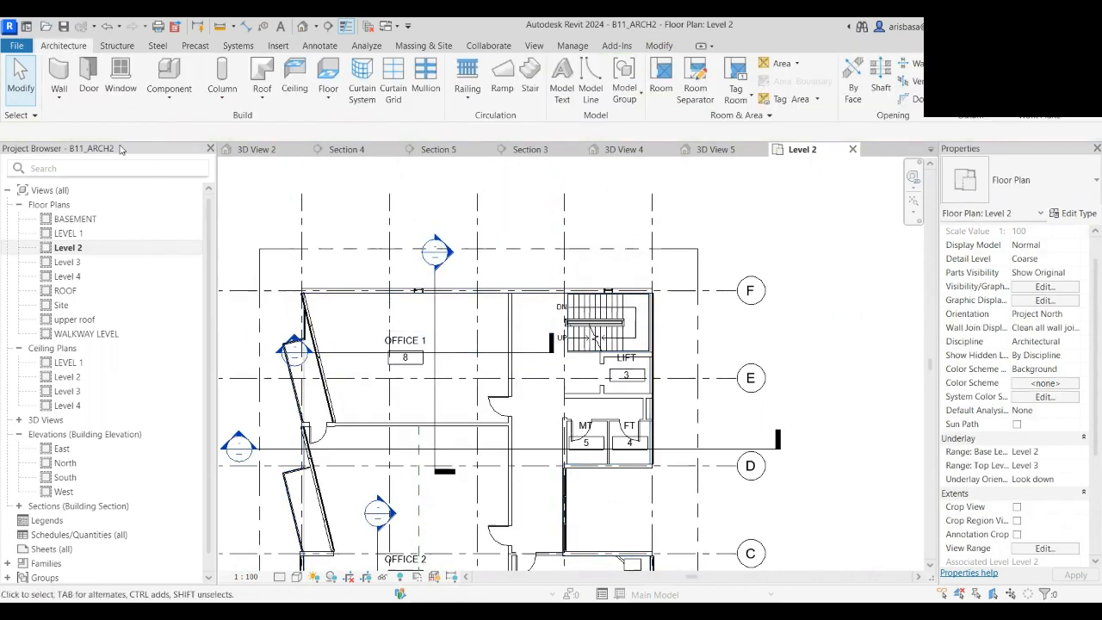
click(58, 93)
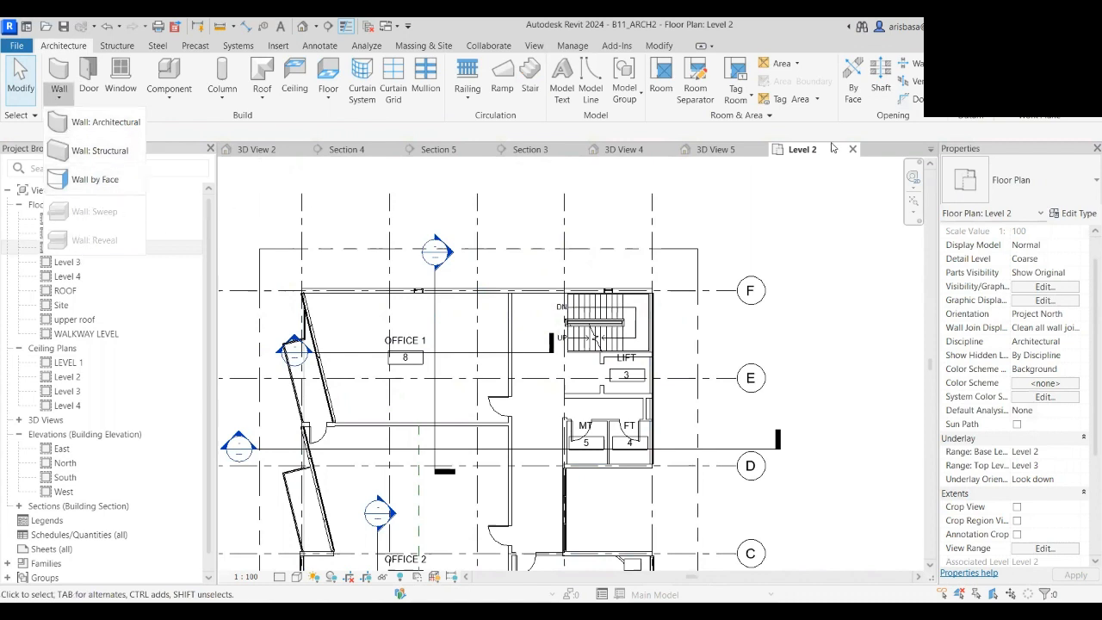
click(832, 148)
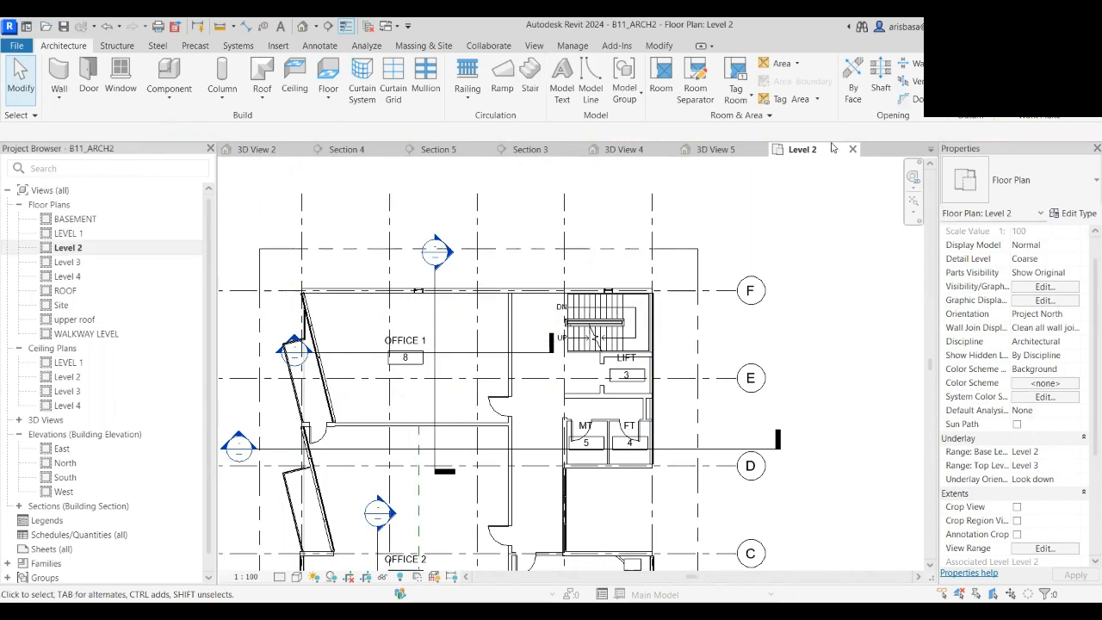
- Check the wall sweep availability and wall properties for the exterior wall along grid F and the OFFICE 1 corridor partition
click(449, 293)
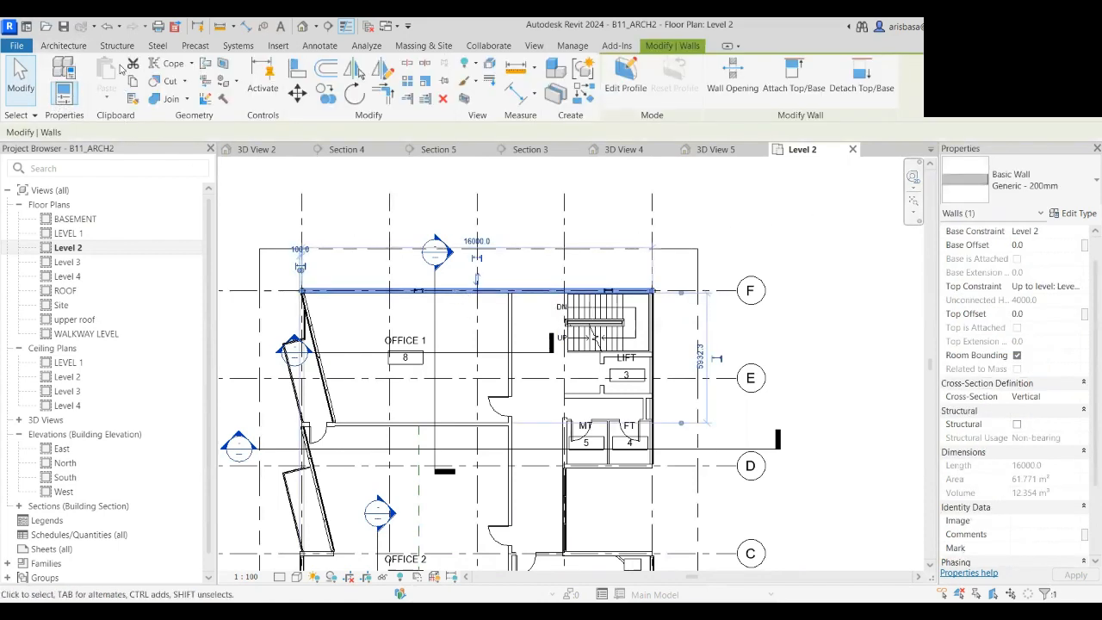
click(63, 45)
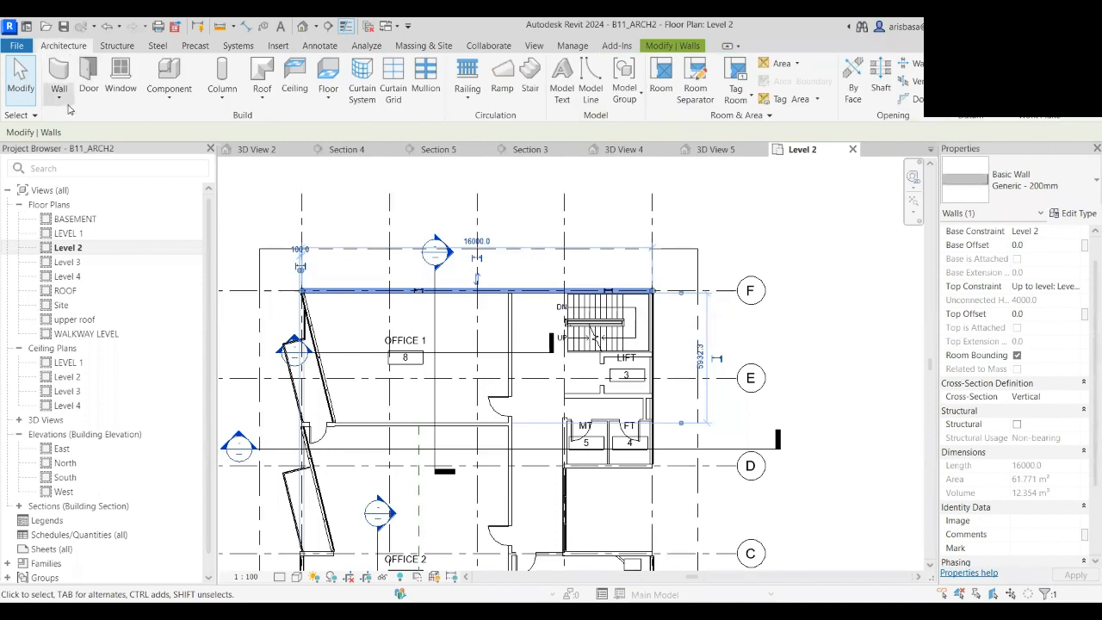
click(60, 99)
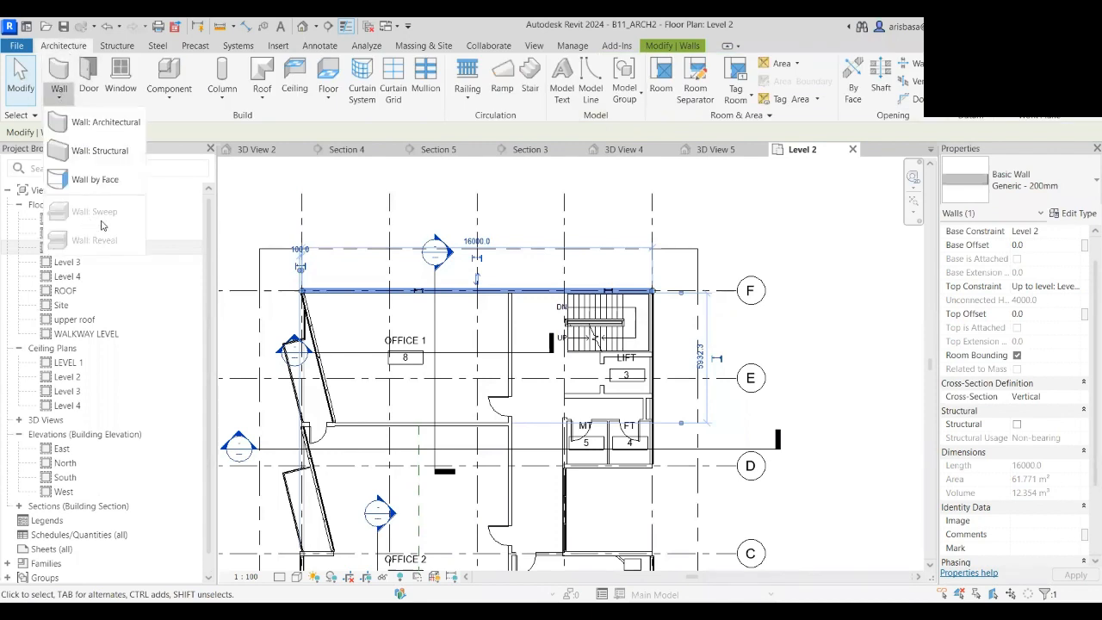
click(787, 223)
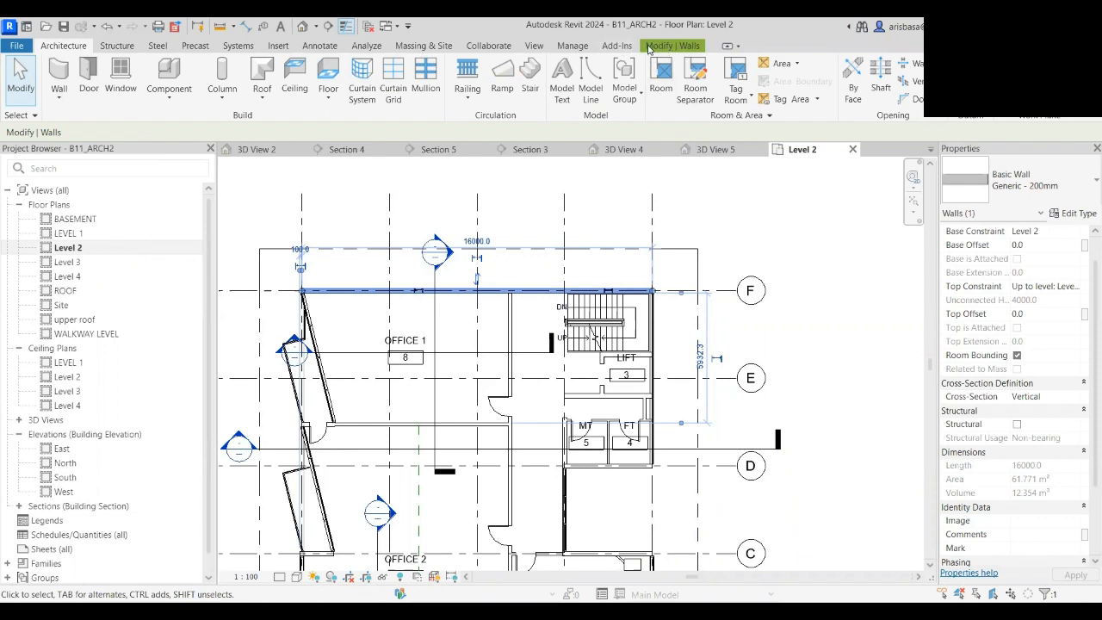
click(677, 48)
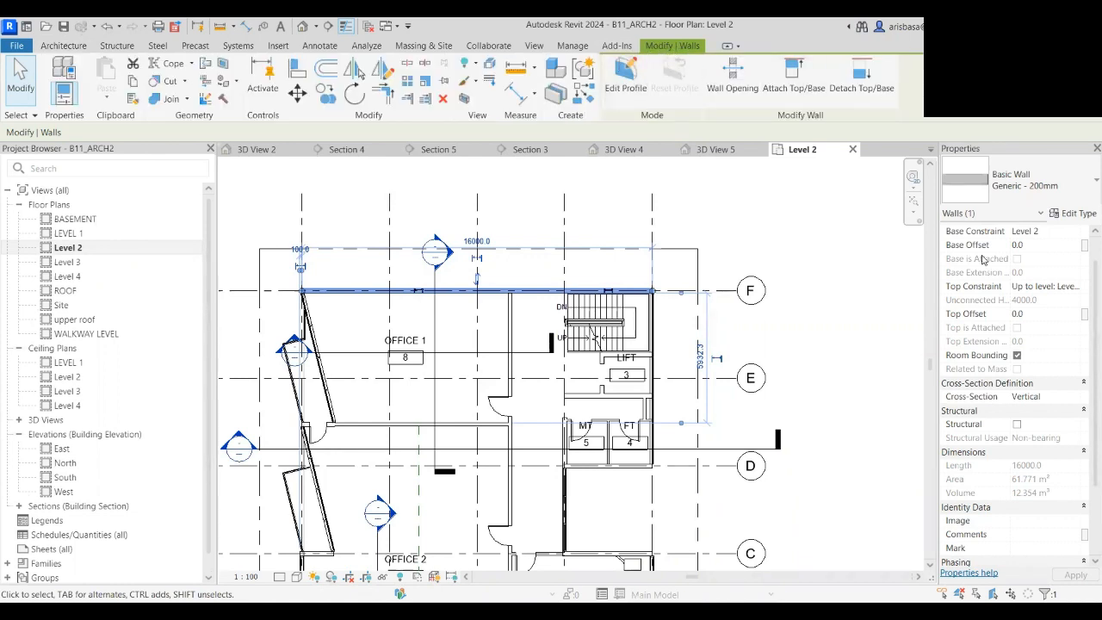
click(790, 261)
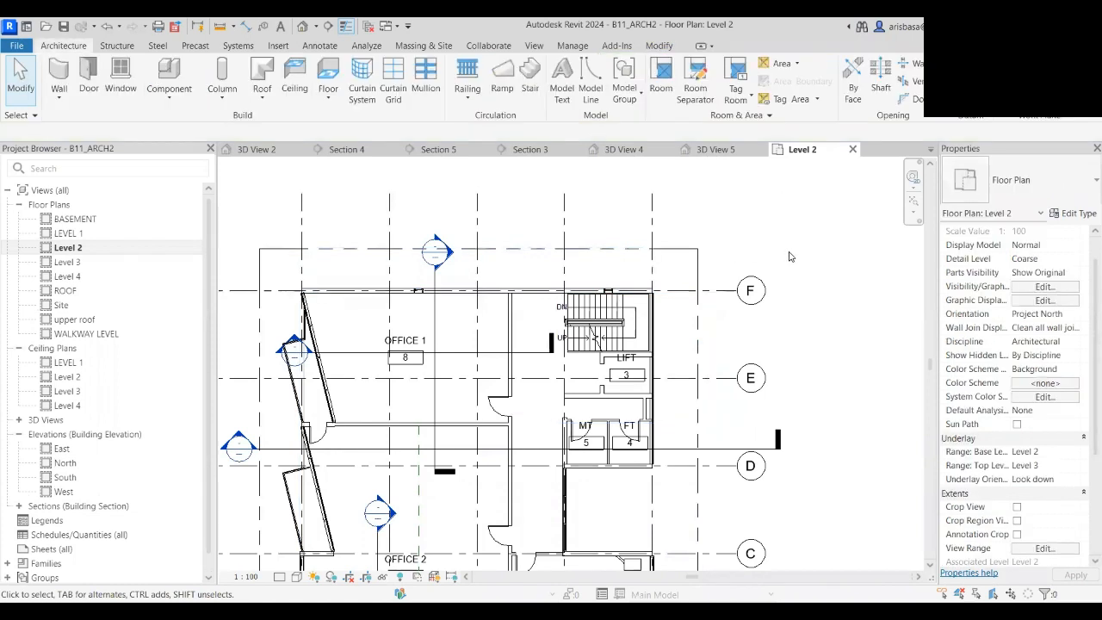
click(61, 98)
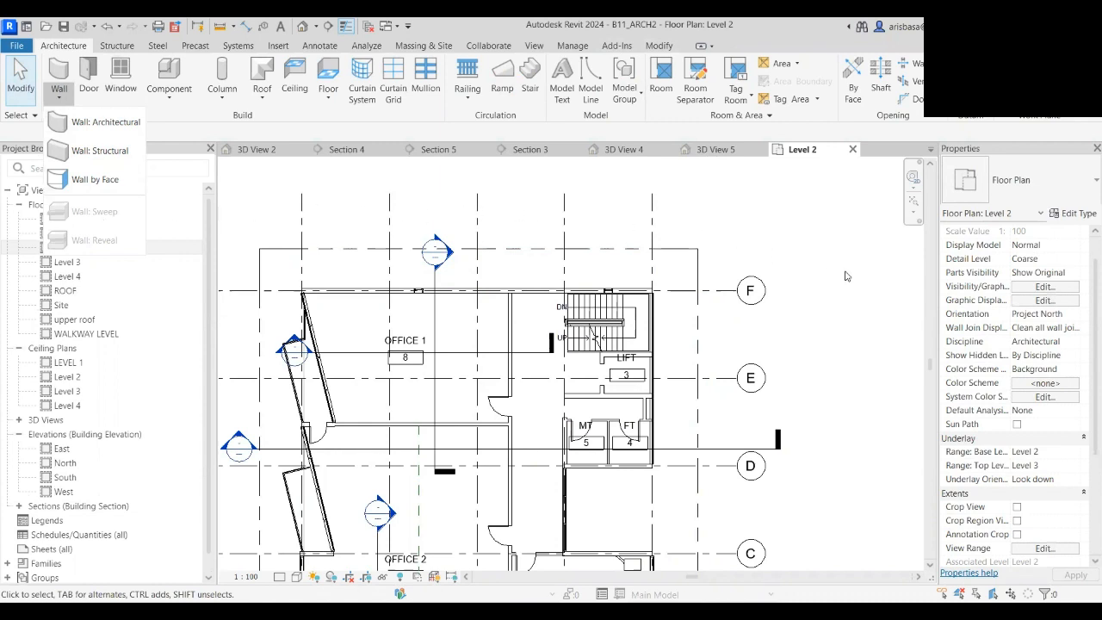
click(998, 262)
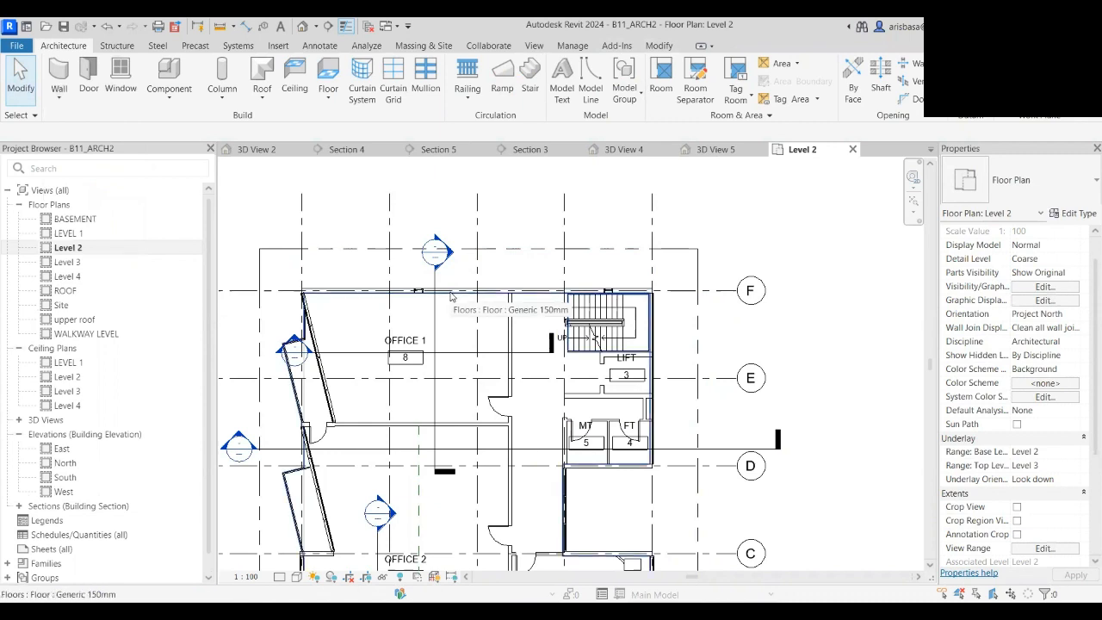
click(512, 319)
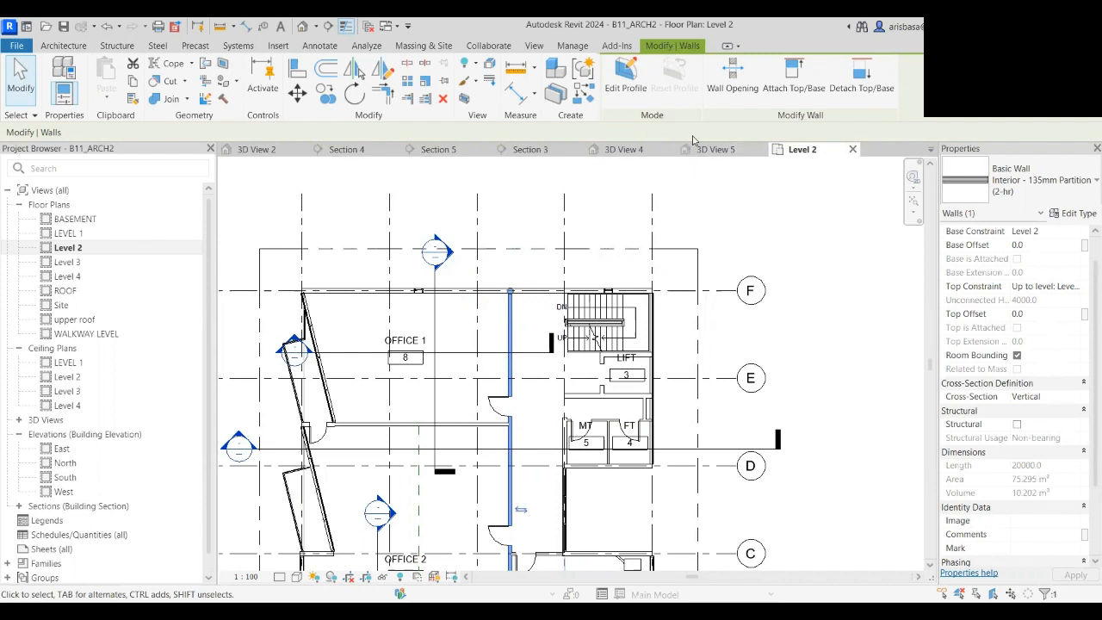
click(725, 243)
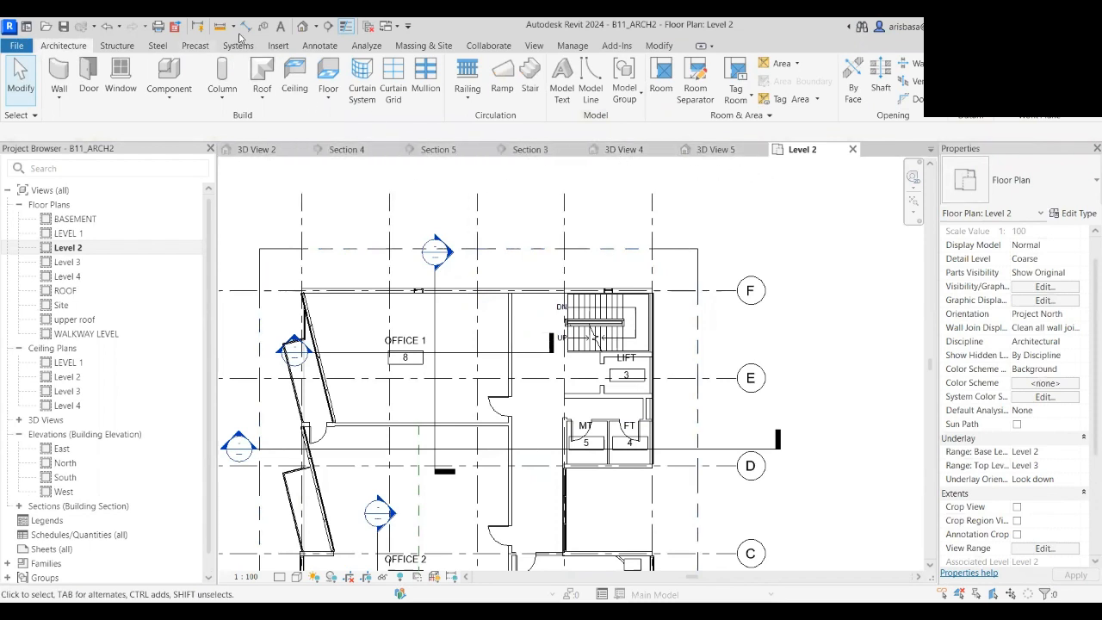
- Open the default 3D view and examine the wall sweeps on the facade beside the entrance, along with the available wall tools
click(308, 27)
scroll(472, 295, down, 2)
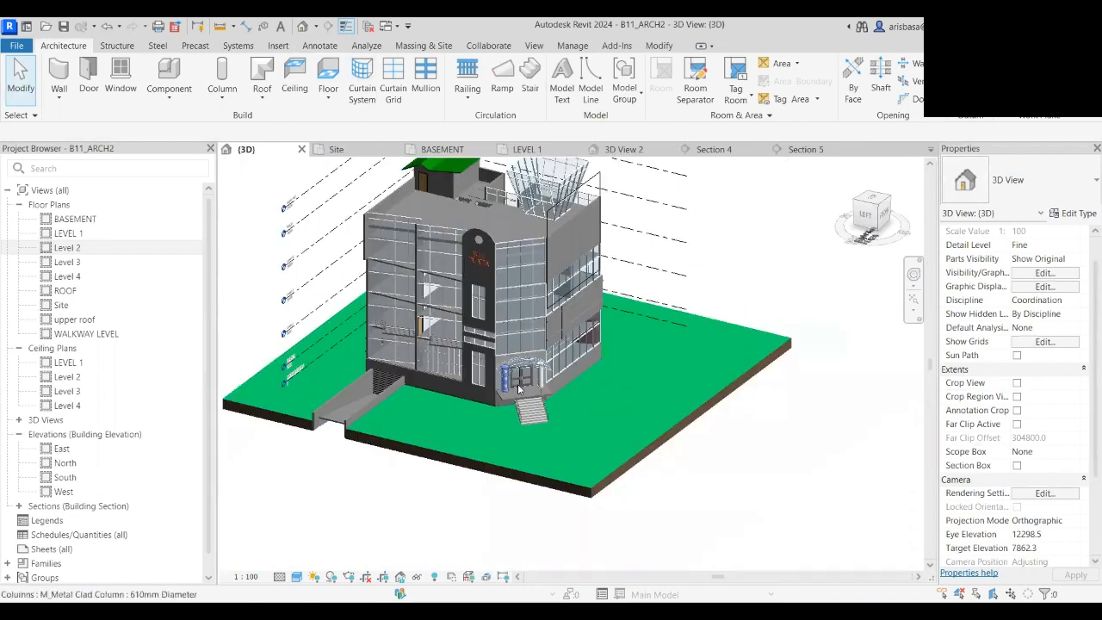
shift+middle_drag(519, 379, 509, 354)
scroll(627, 334, up, 5)
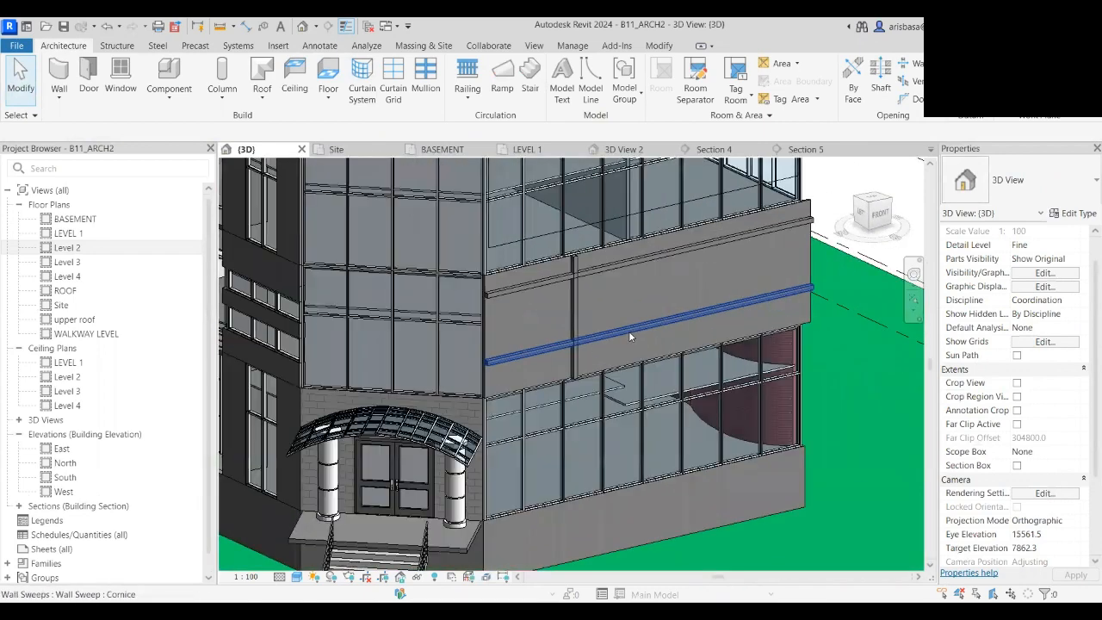
middle_drag(629, 330, 538, 346)
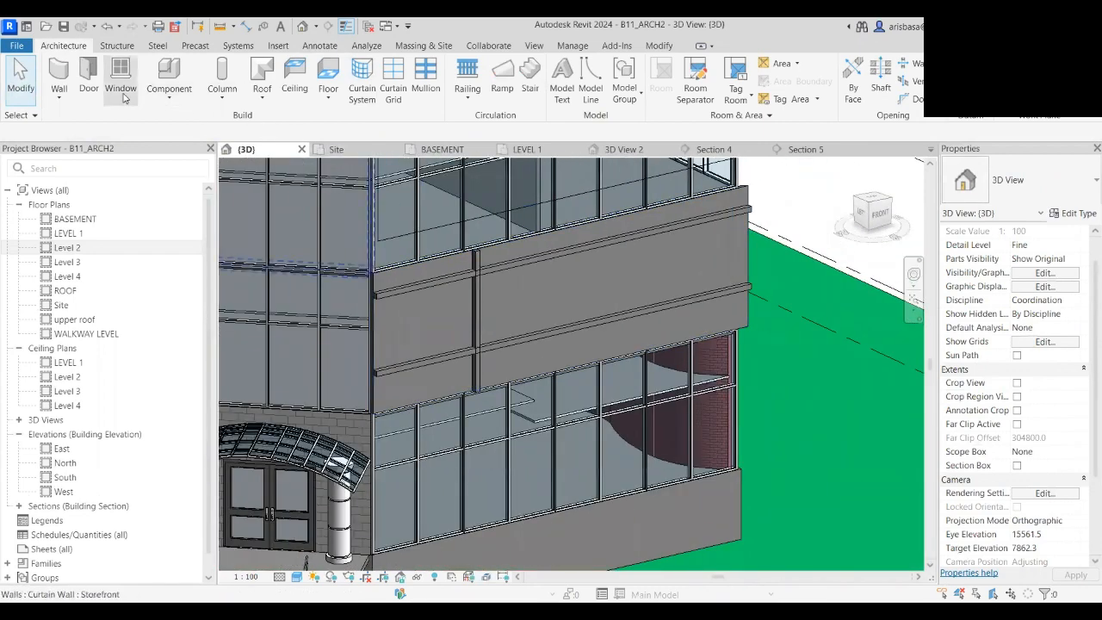
click(59, 99)
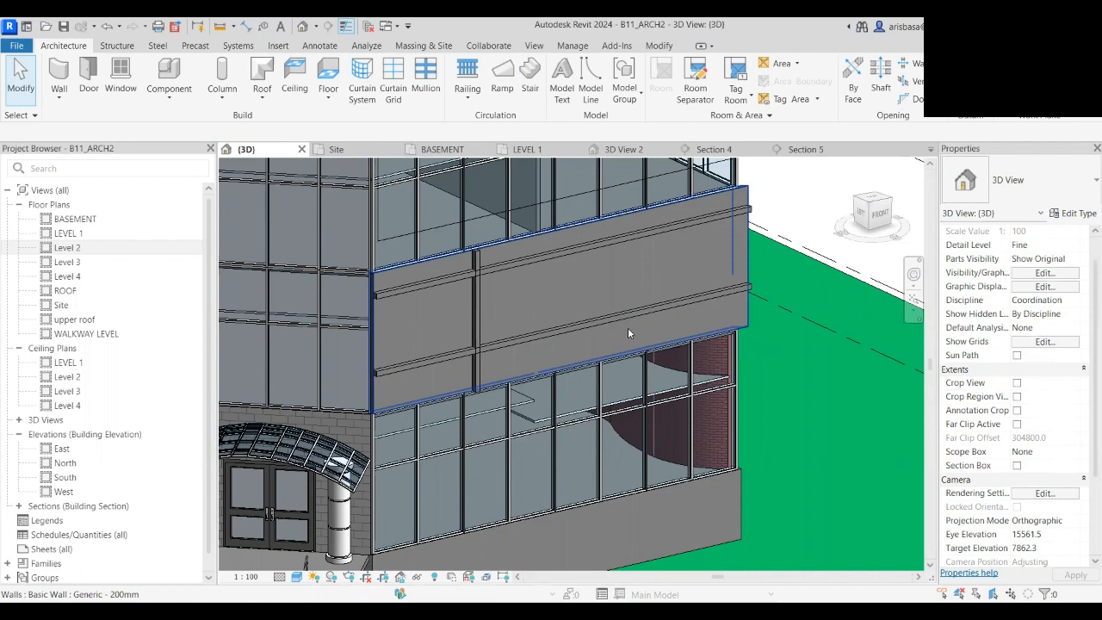
scroll(702, 472, down, 5)
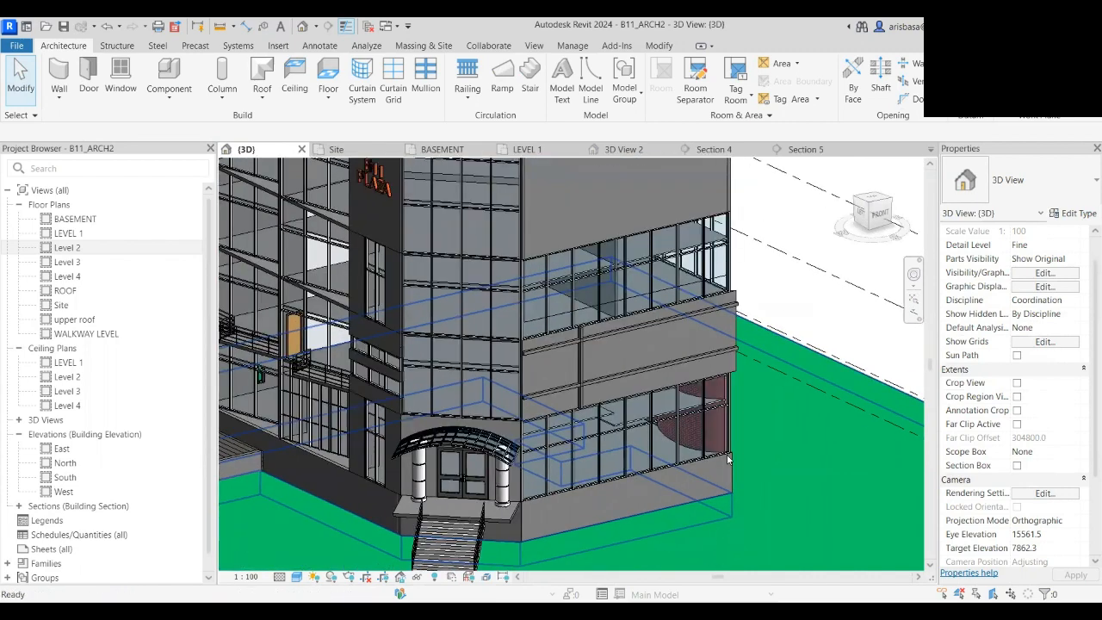
mouse_move(727, 455)
shift+middle_down()
mouse_move(754, 467)
mouse_move(745, 461)
shift+middle_up()
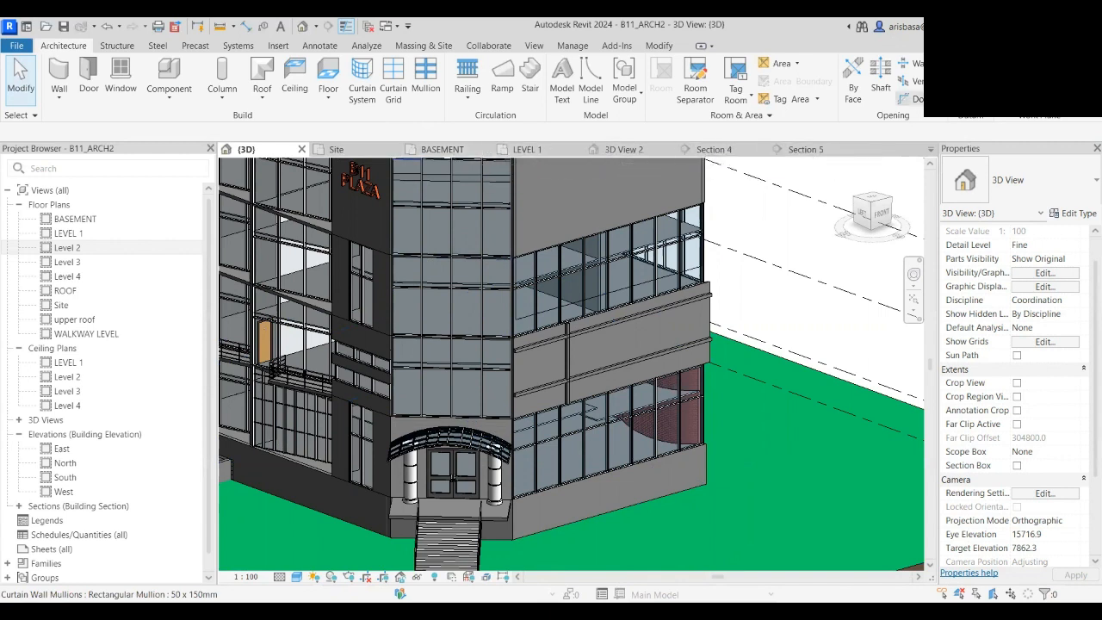
- Return to the Level 2 floor plan and open the Section 2 view from the vertical section line through OFFICE 1, framing the Level 2 room
click(931, 150)
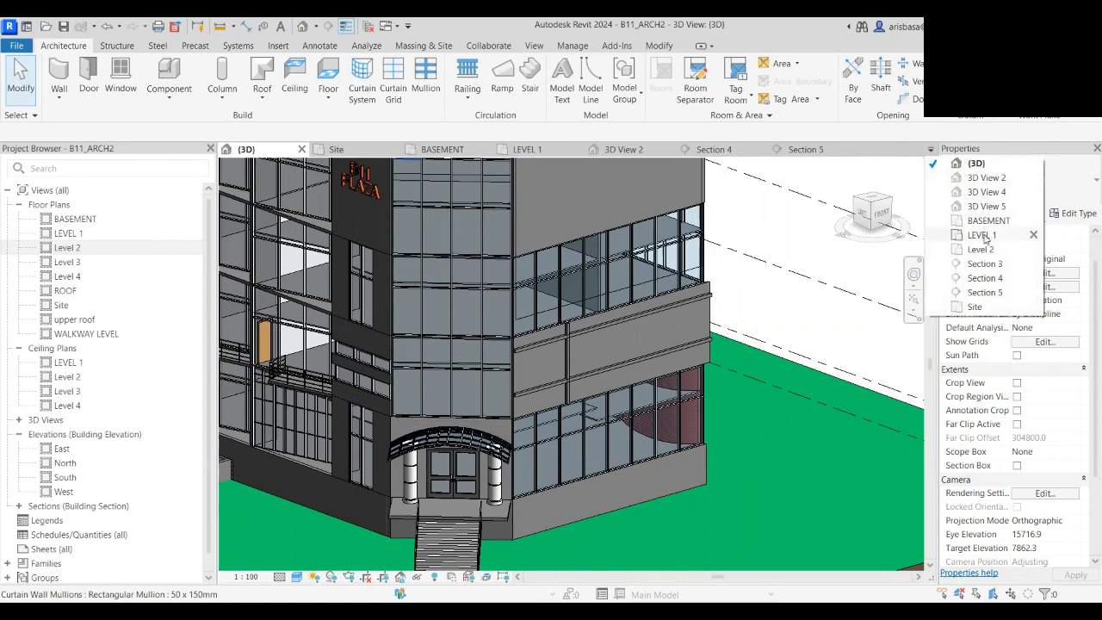
click(982, 250)
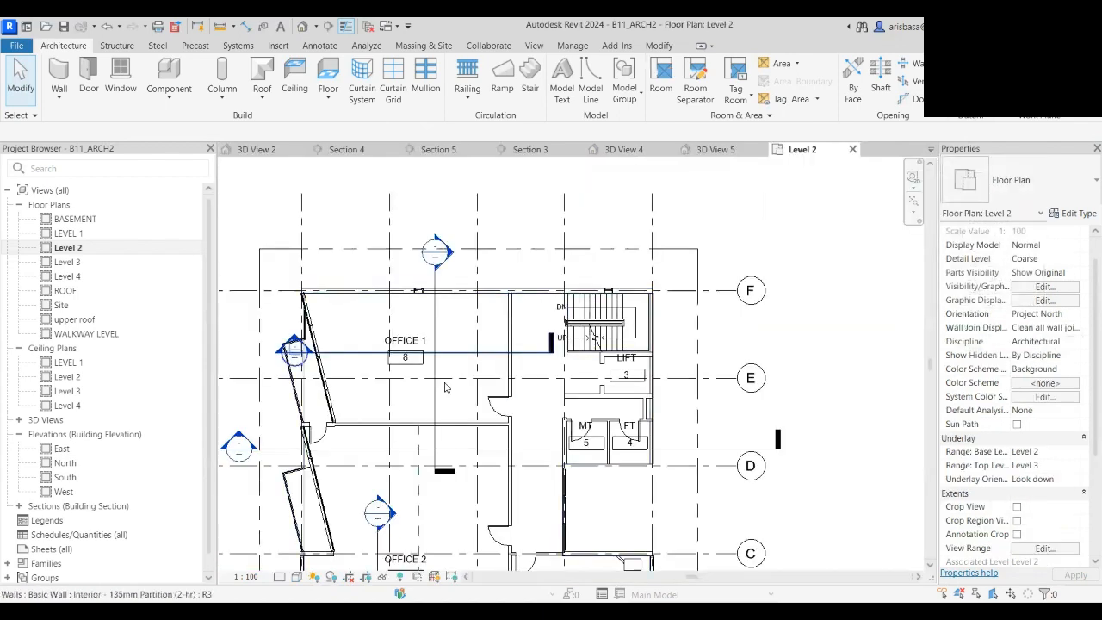
middle_drag(441, 365, 491, 328)
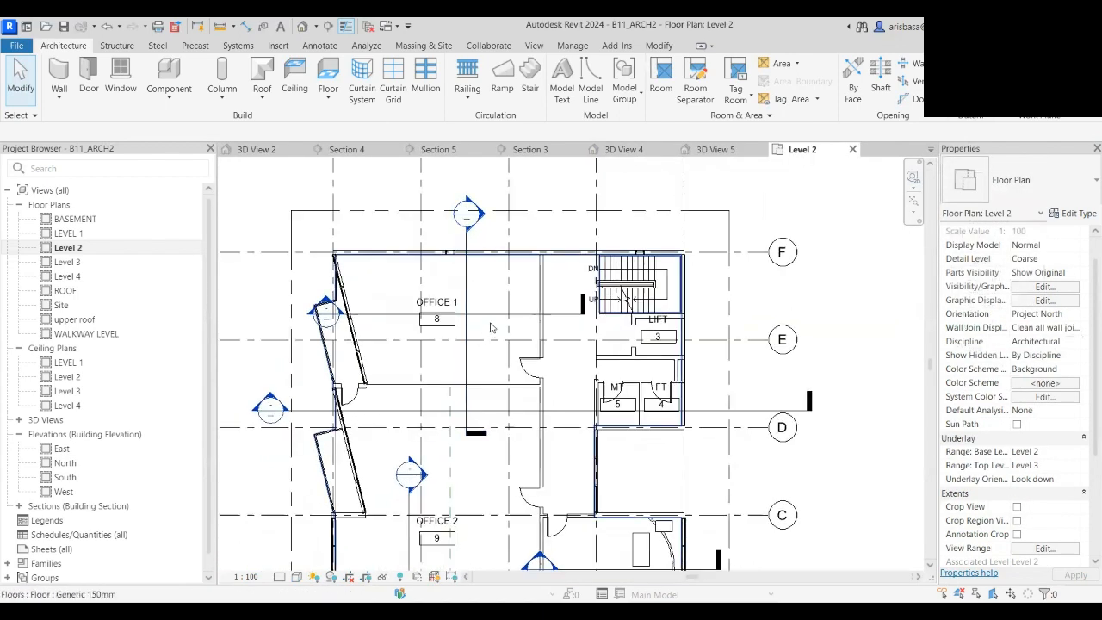
click(466, 287)
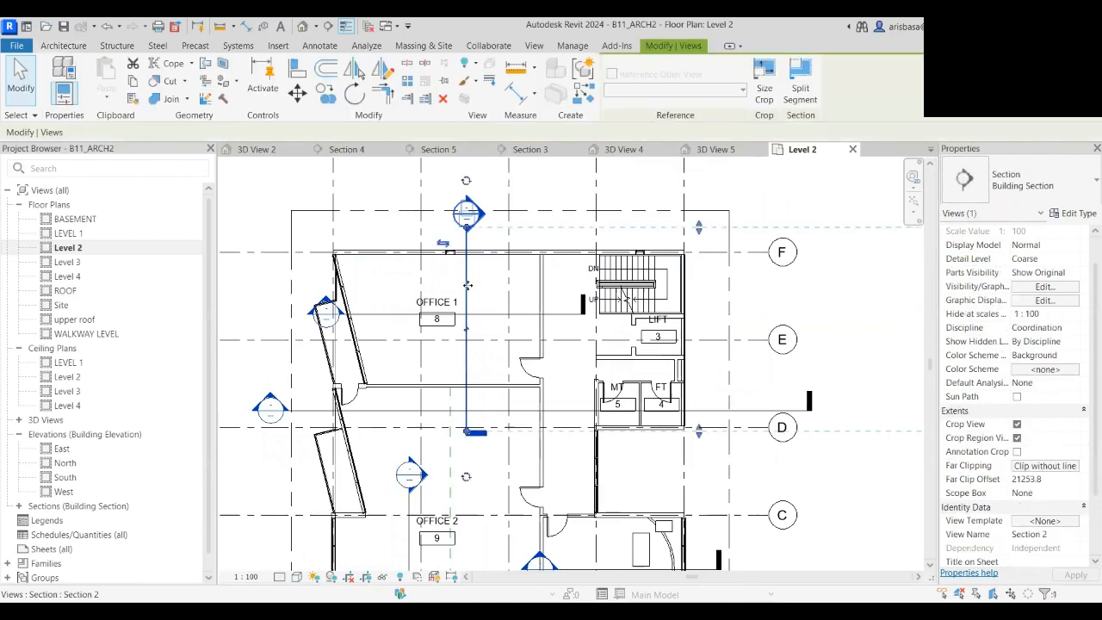
right_click(467, 285)
click(515, 275)
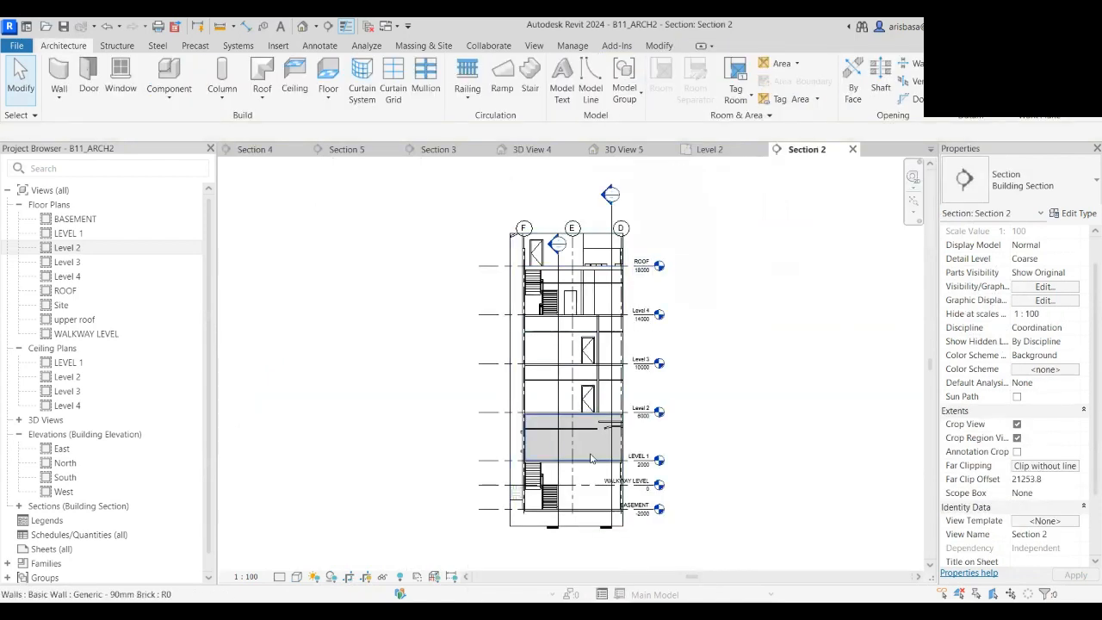
scroll(535, 314, up, 3)
scroll(520, 314, up, 3)
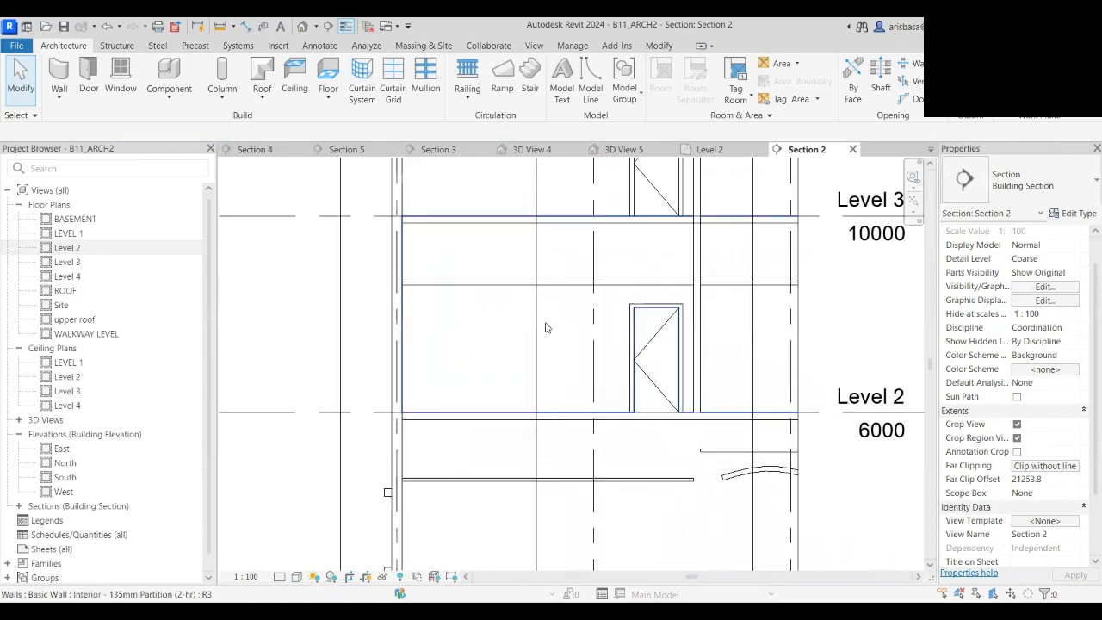
middle_drag(521, 319, 483, 326)
scroll(502, 281, up, 1)
scroll(511, 294, up, 1)
scroll(483, 326, up, 1)
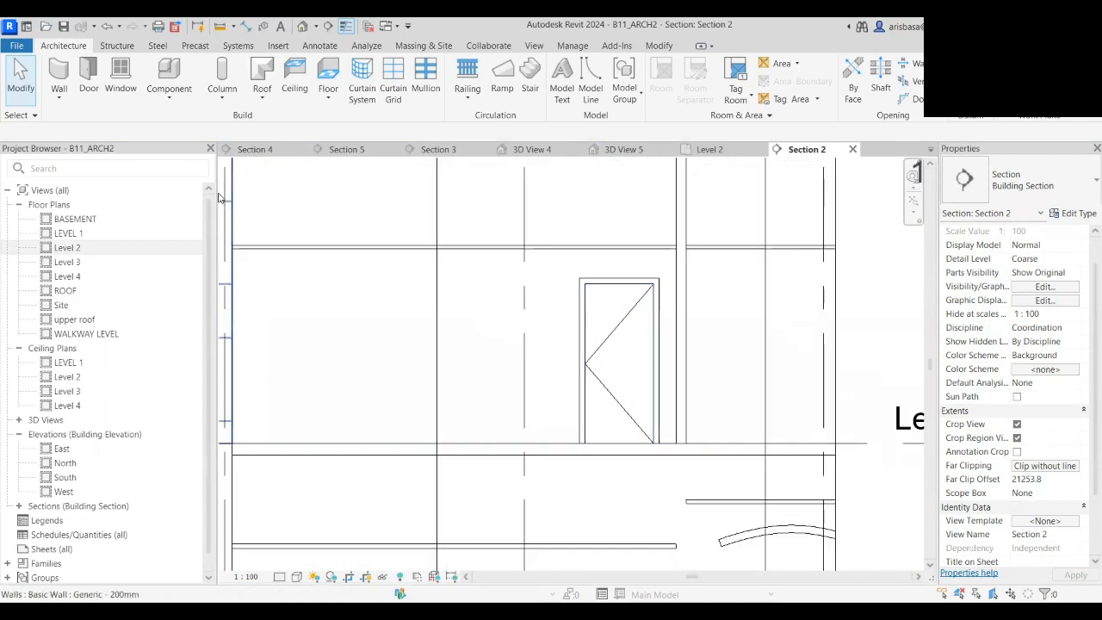
- Start a wall sweep in the Section 2 view and duplicate the Cornice type as "infocus moulding"
click(59, 99)
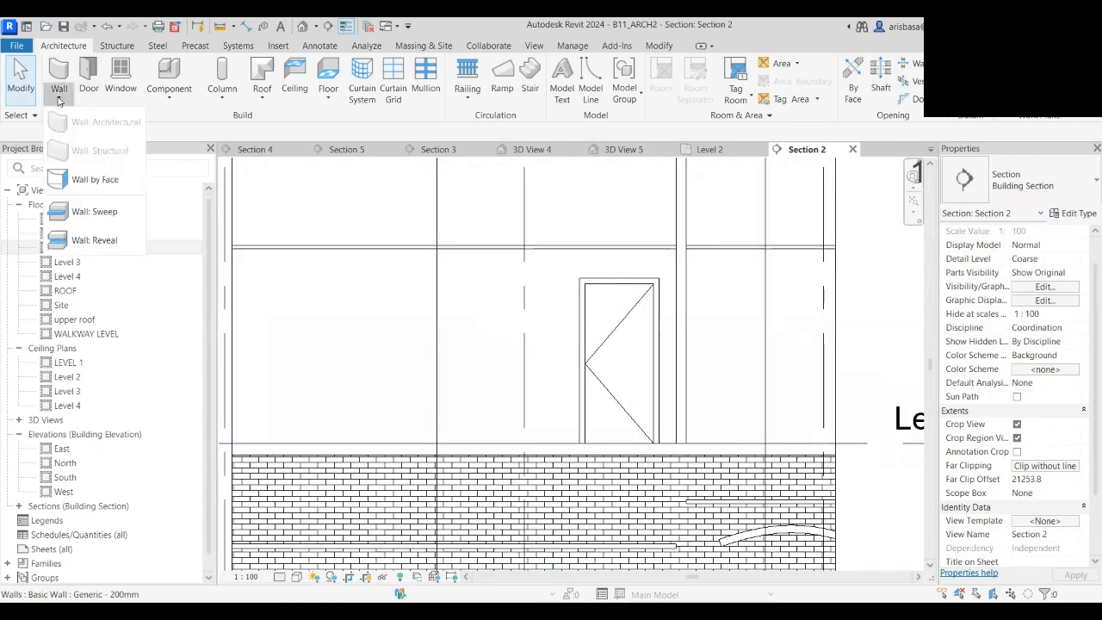
click(97, 212)
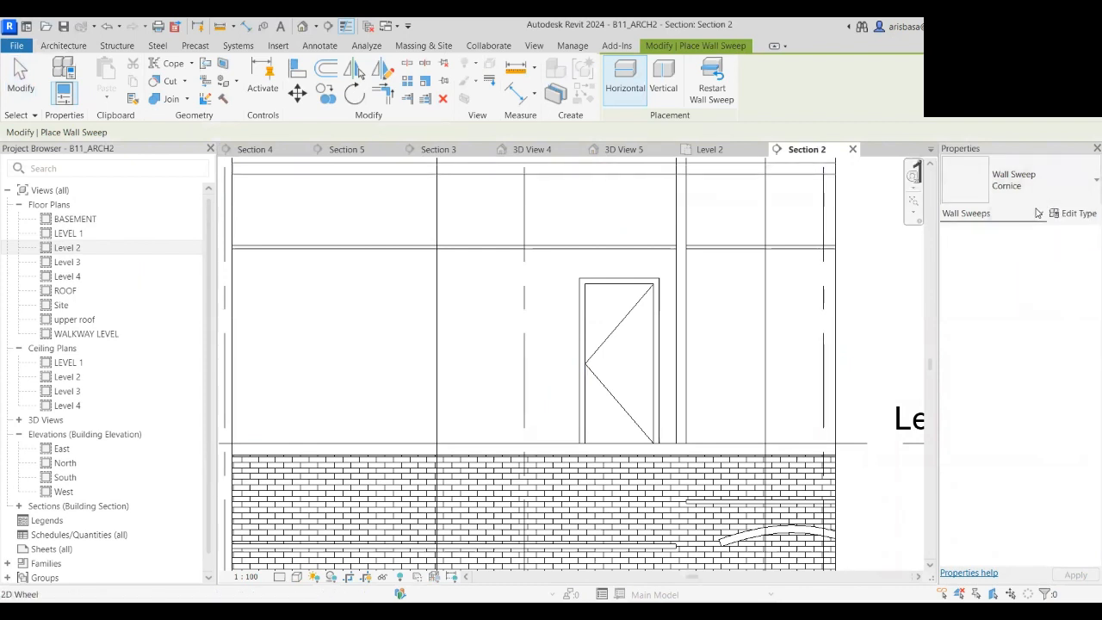
click(1081, 216)
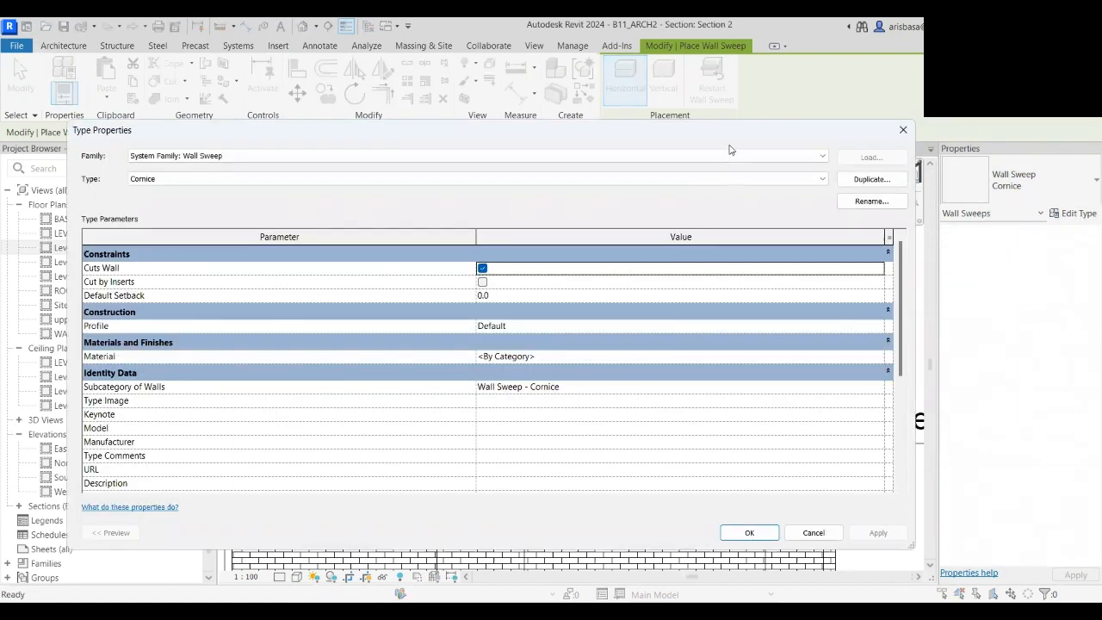
drag(746, 133, 706, 96)
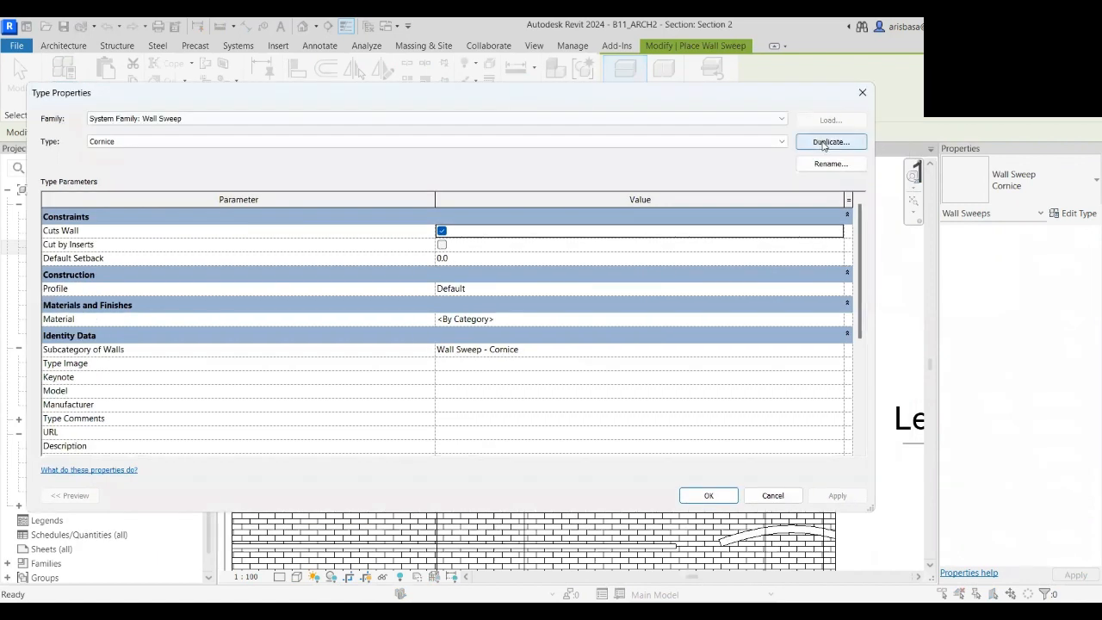
click(831, 141)
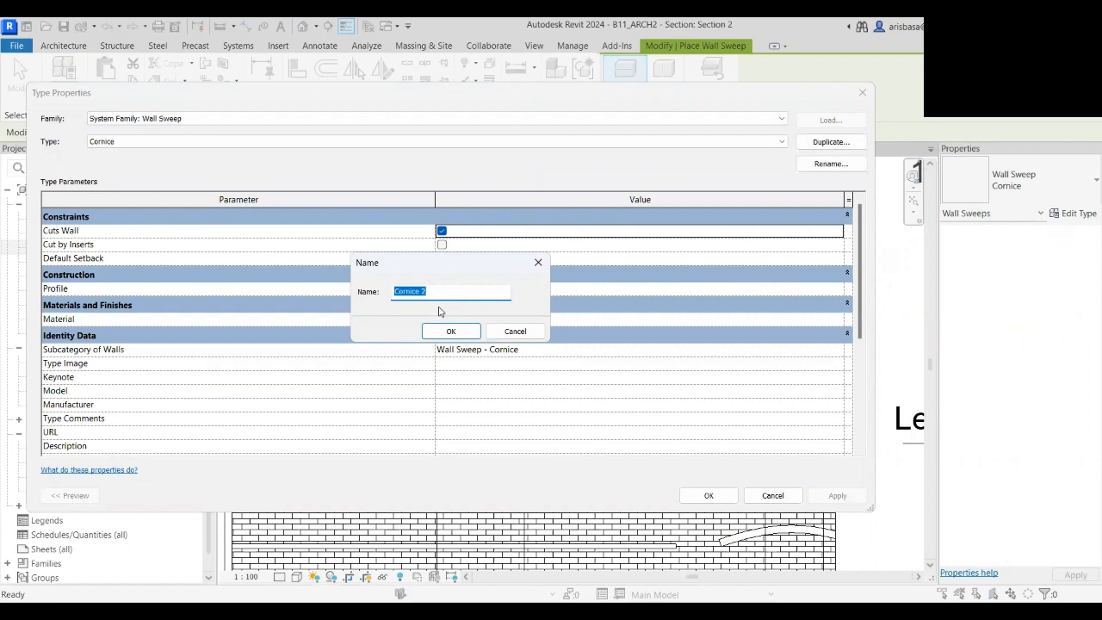
key(BackSpace)
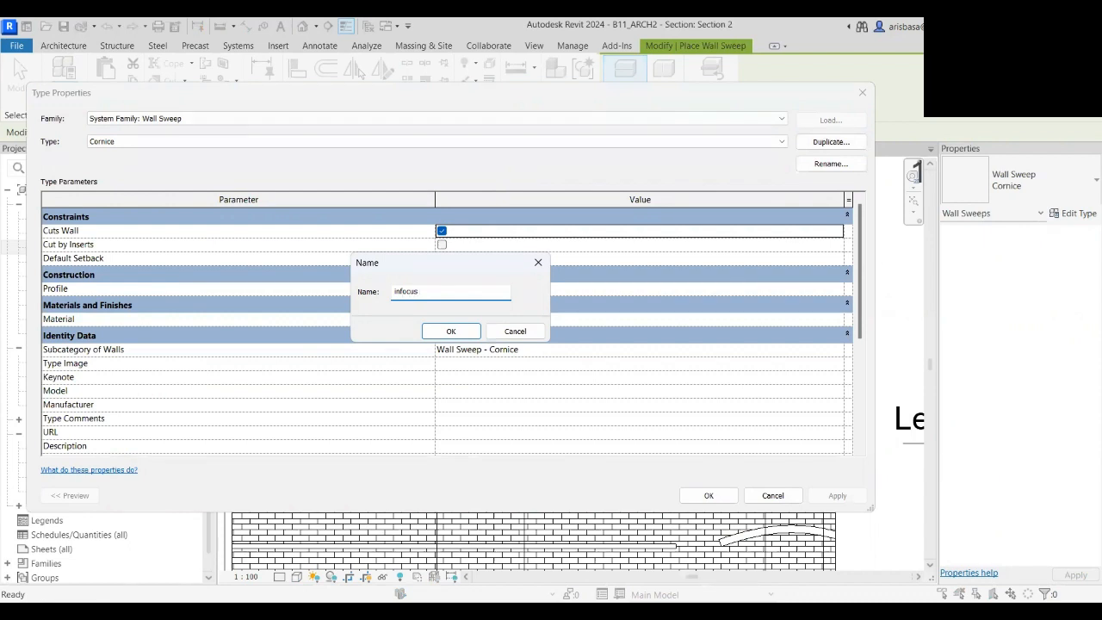
text(infocus moulding)
click(451, 331)
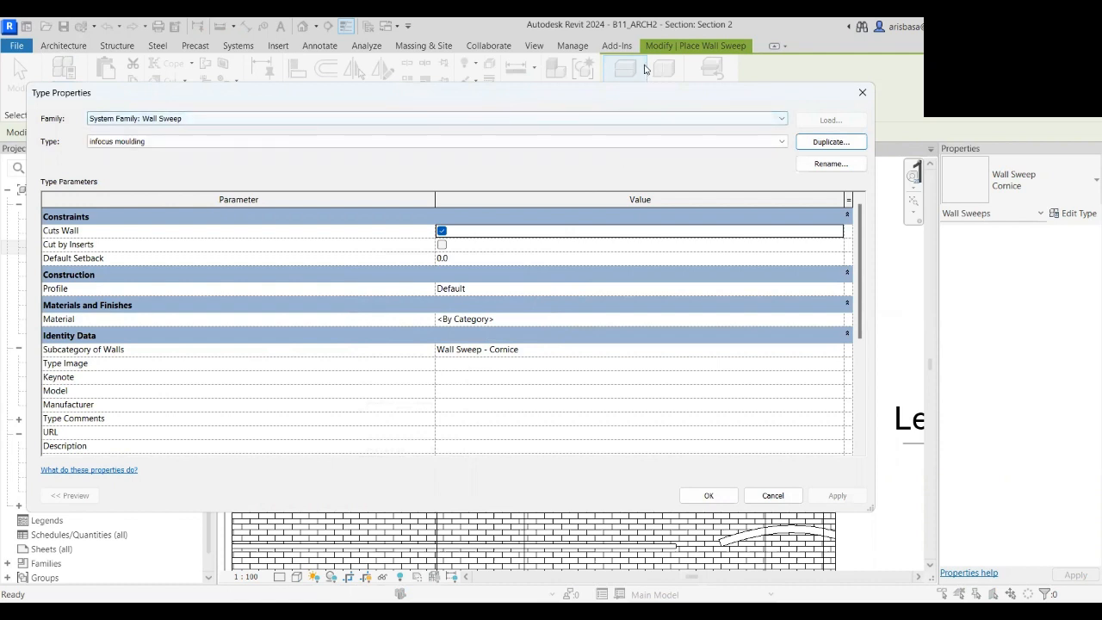
- Set the infocus moulding type's profile to M_C Shapes-Profile : C250X30
drag(632, 101, 644, 68)
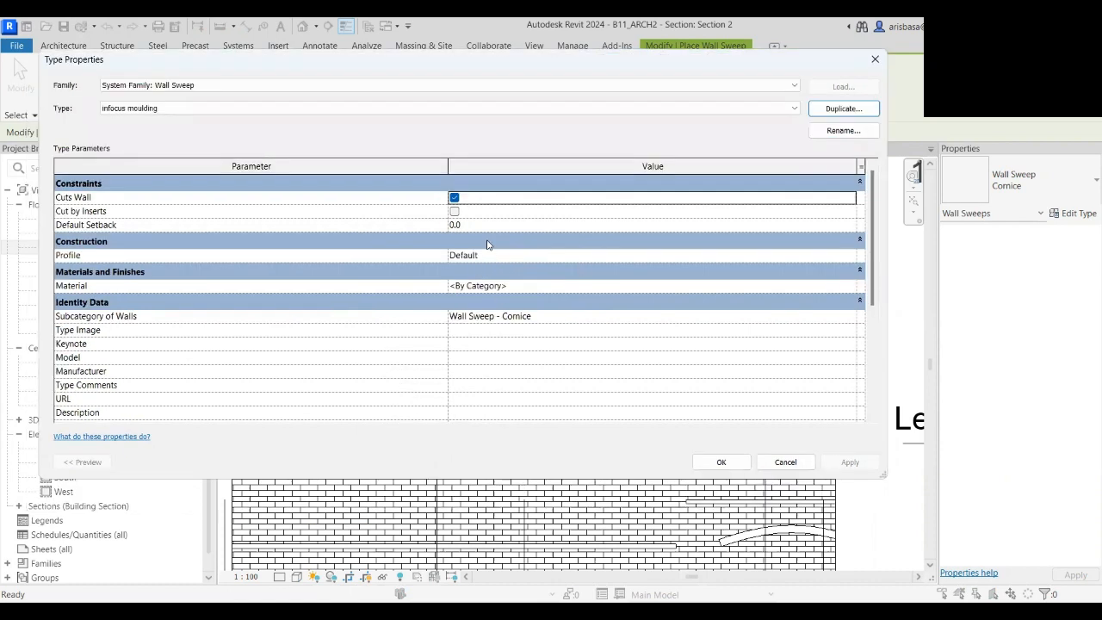
click(850, 256)
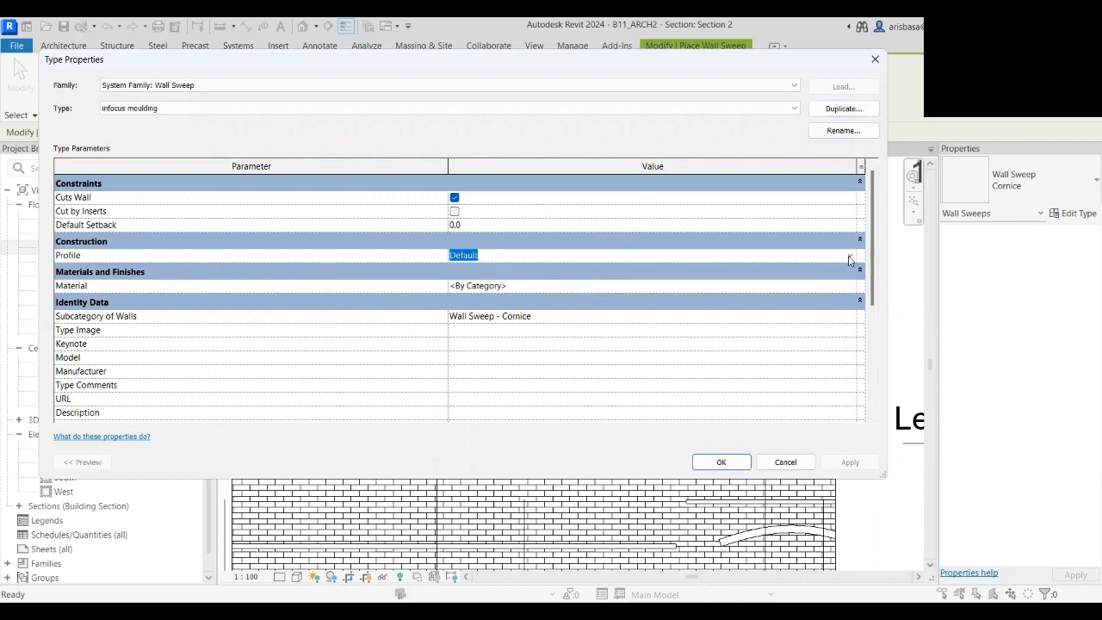
click(851, 258)
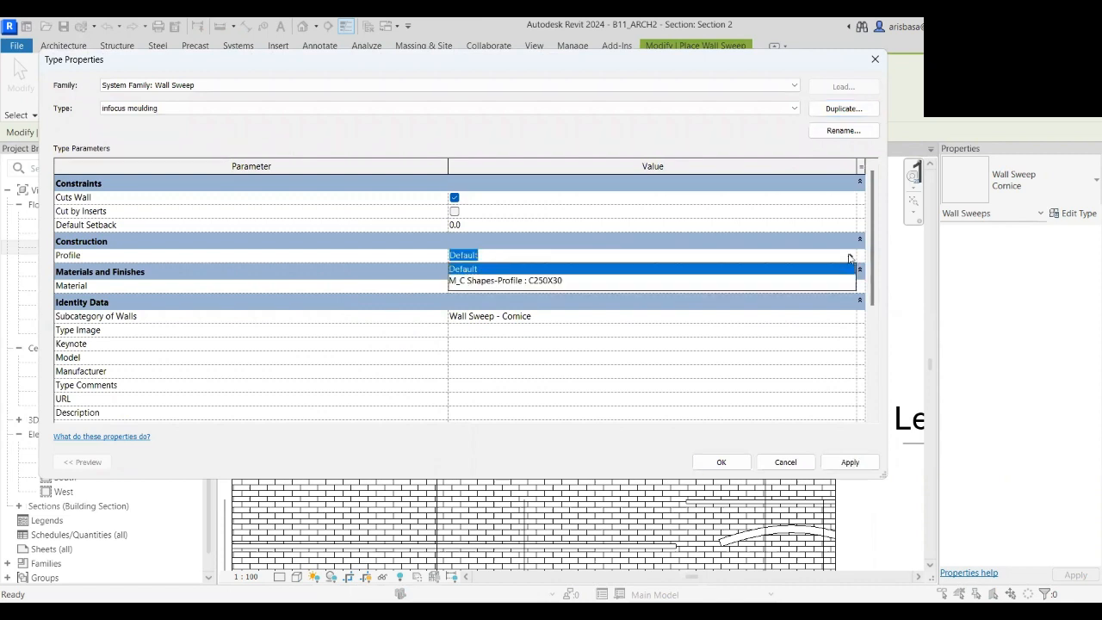
click(486, 281)
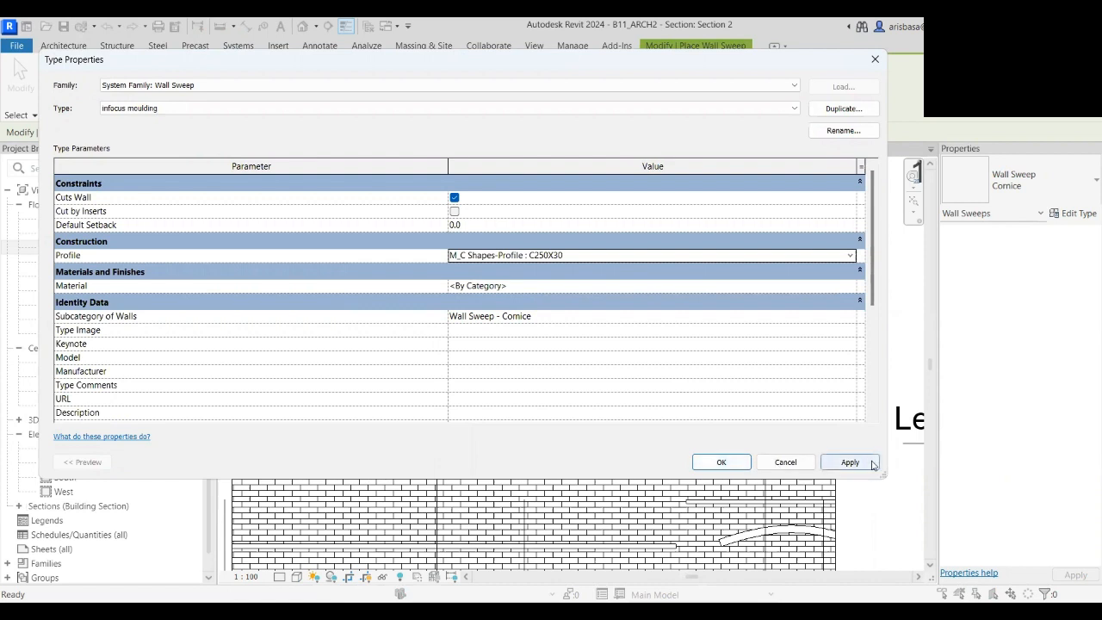
click(722, 462)
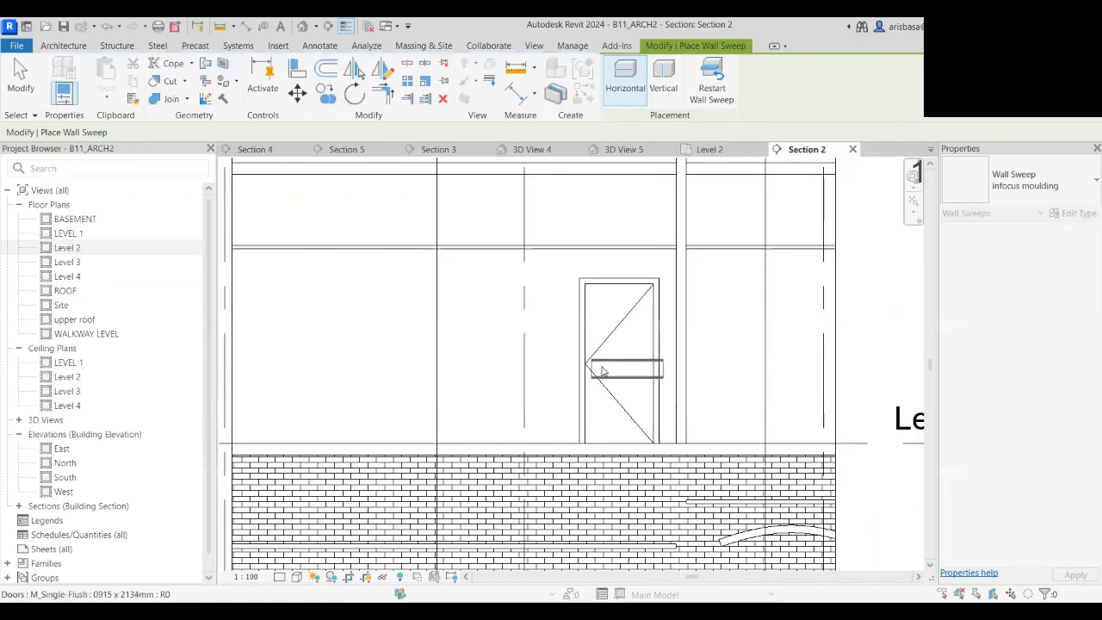
- Place a horizontal sweep on the Level 2 interior partition containing the door, about 1100 mm above Level 2
scroll(561, 261, up, 2)
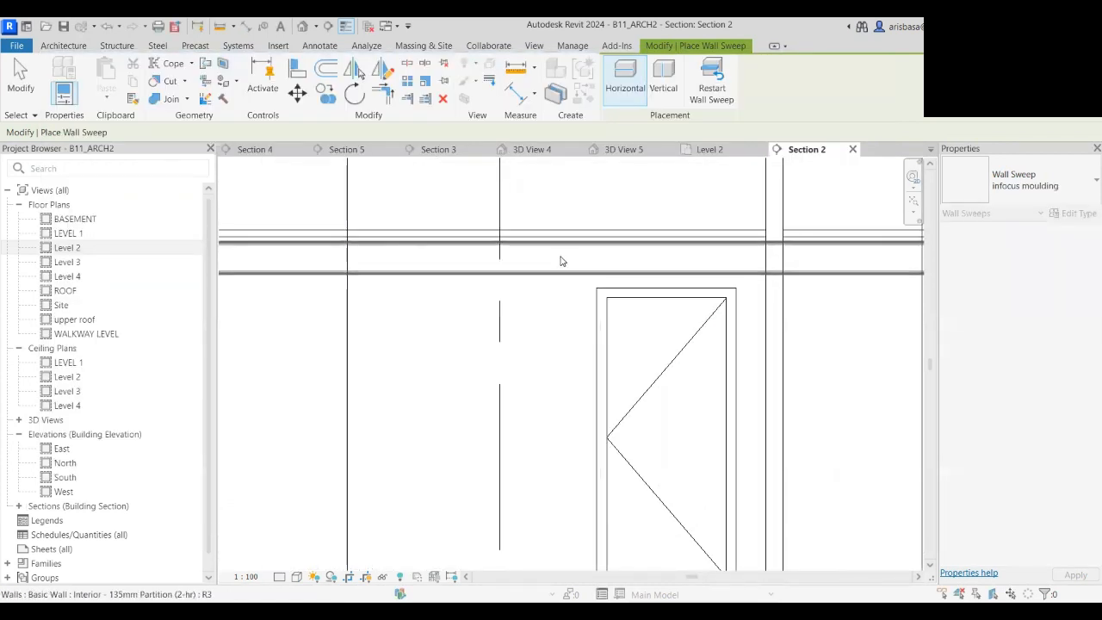
scroll(519, 372, down, 2)
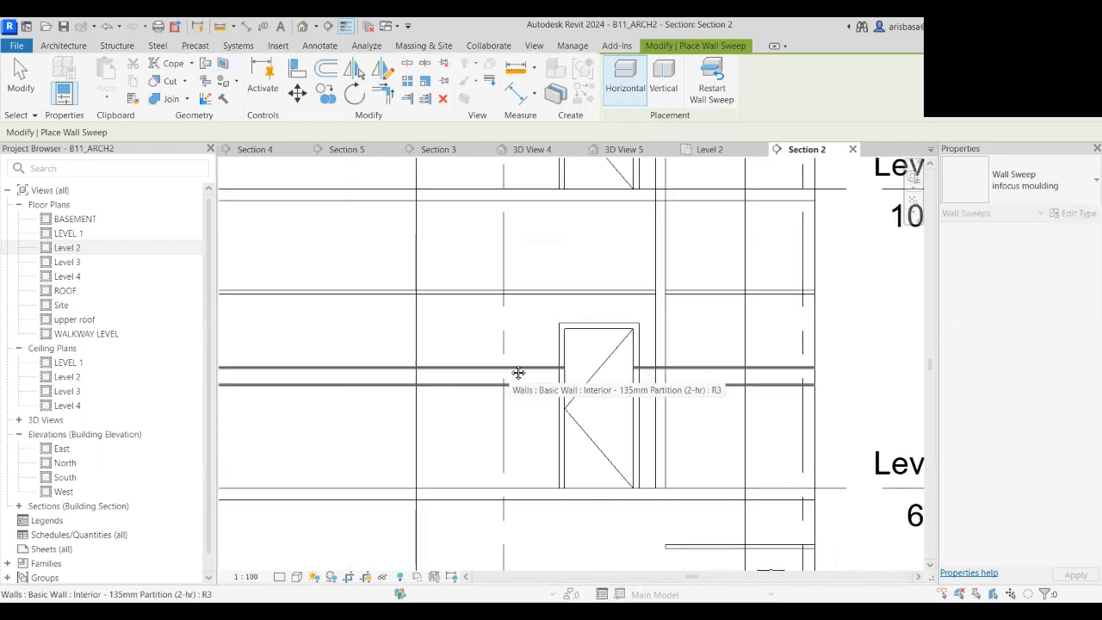
middle_drag(518, 373, 534, 314)
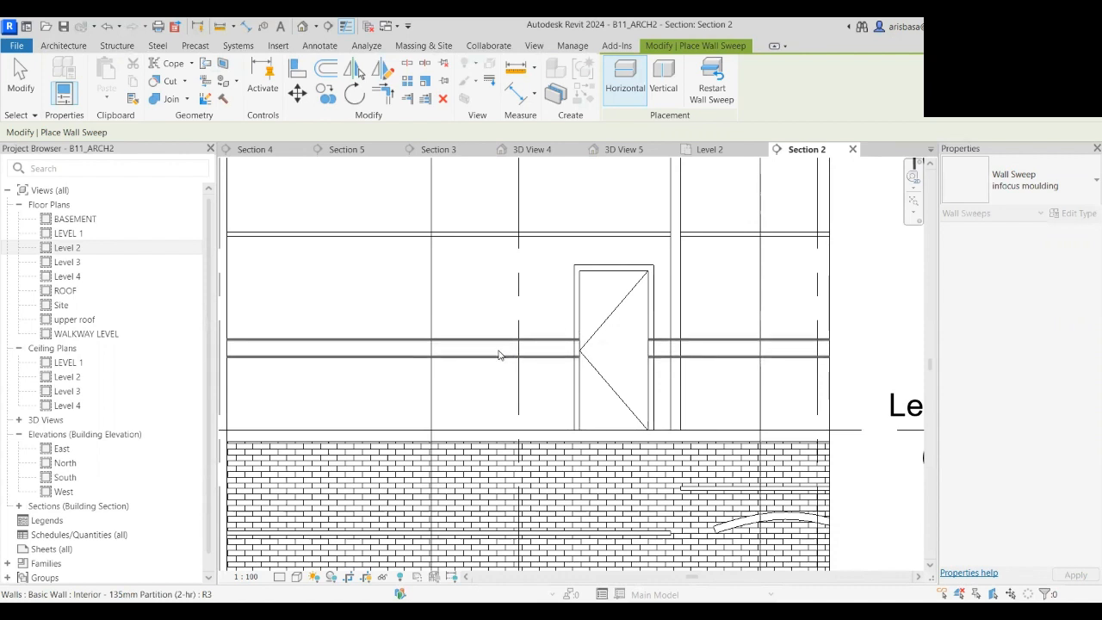
click(497, 349)
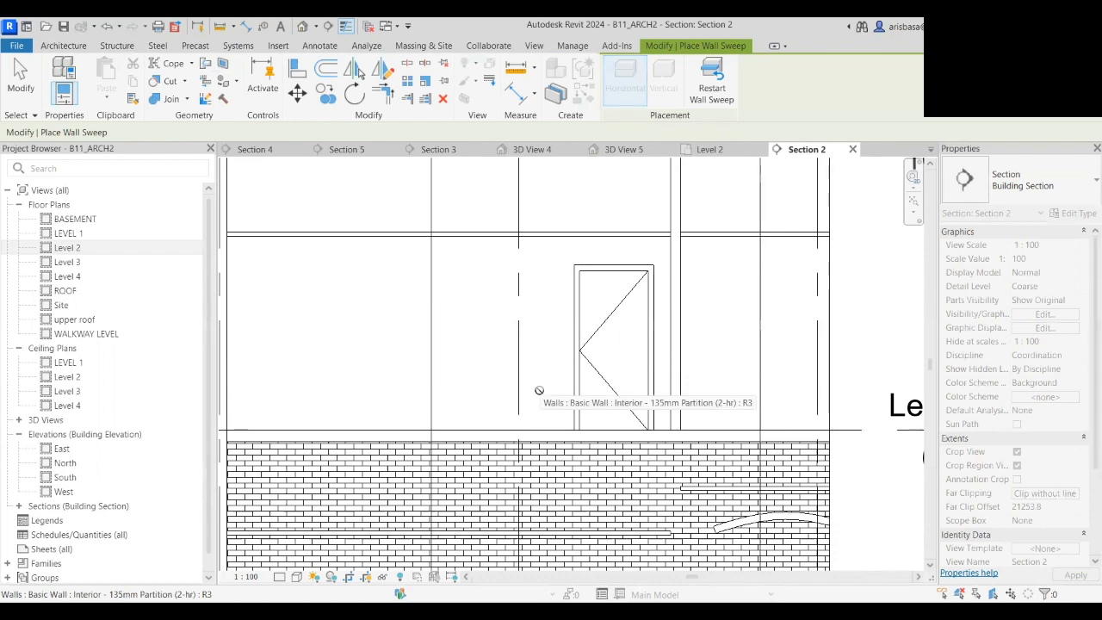
scroll(537, 389, down, 2)
middle_drag(554, 376, 499, 394)
key(Escape)
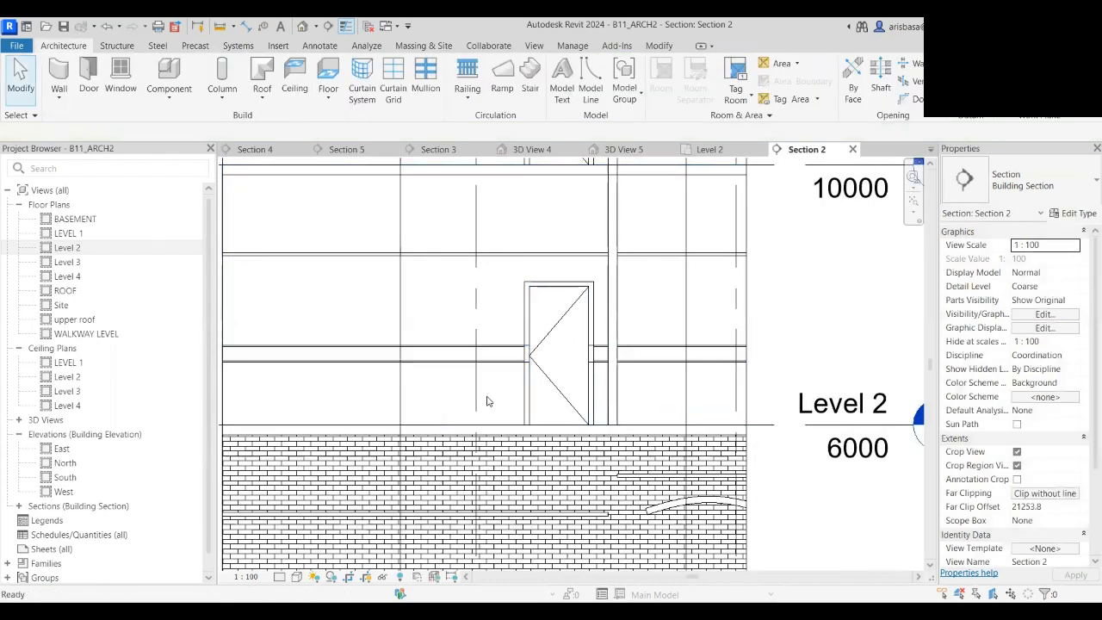
scroll(490, 398, down, 3)
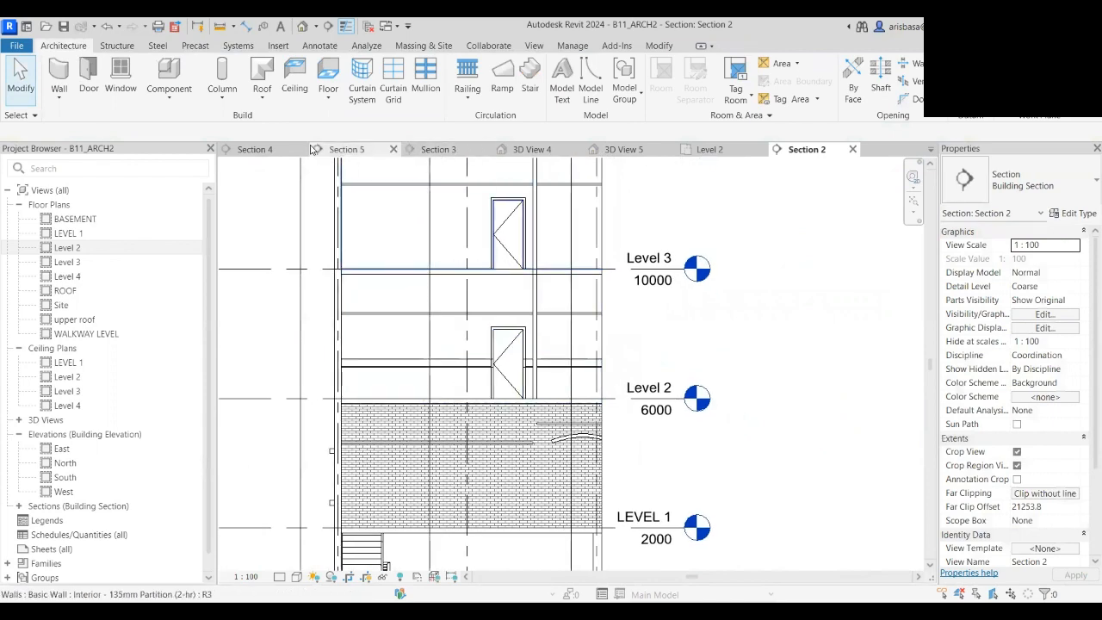
- In the Level 2 floor plan, place a perspective camera in OFFICE 1's corner near grid F, aimed at the corridor partition and its door
click(711, 150)
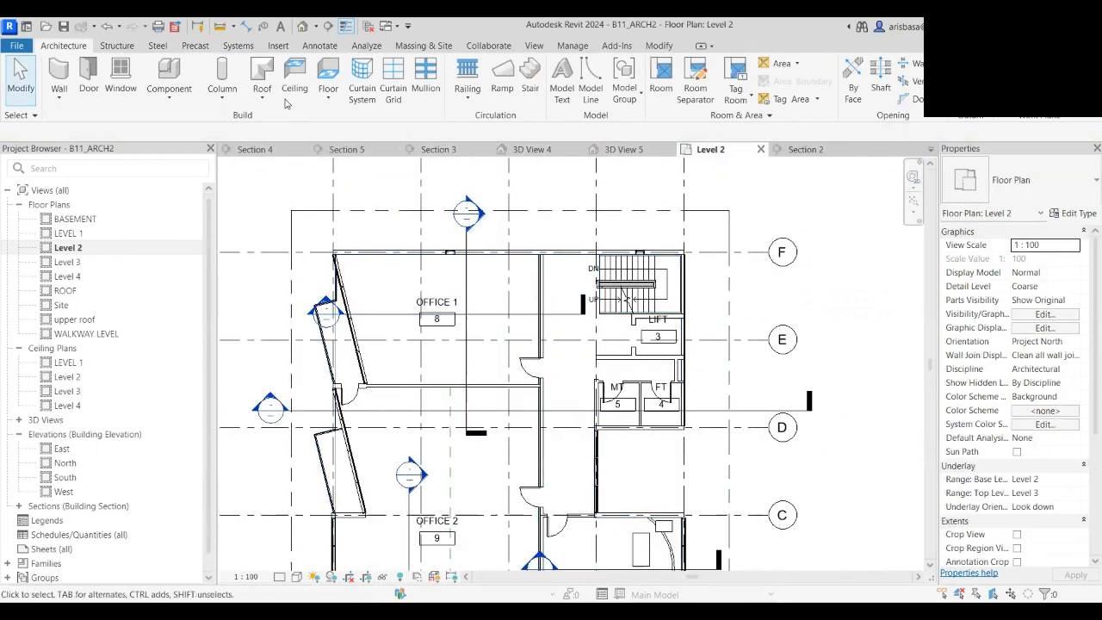
scroll(523, 425, up, 3)
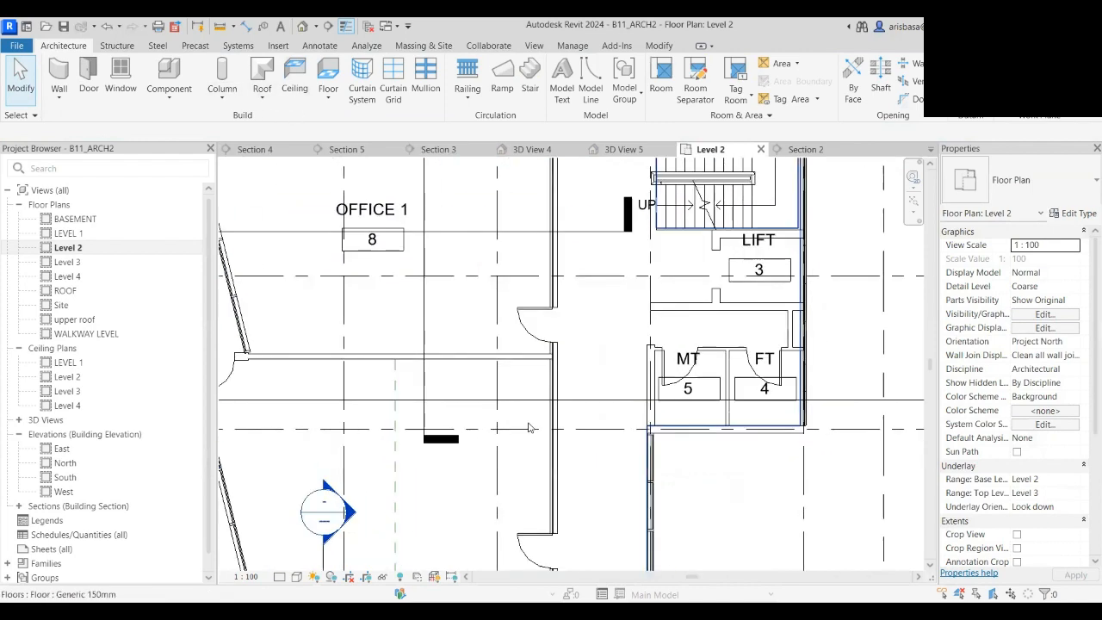
click(539, 428)
scroll(539, 428, down, 3)
middle_drag(534, 367, 560, 361)
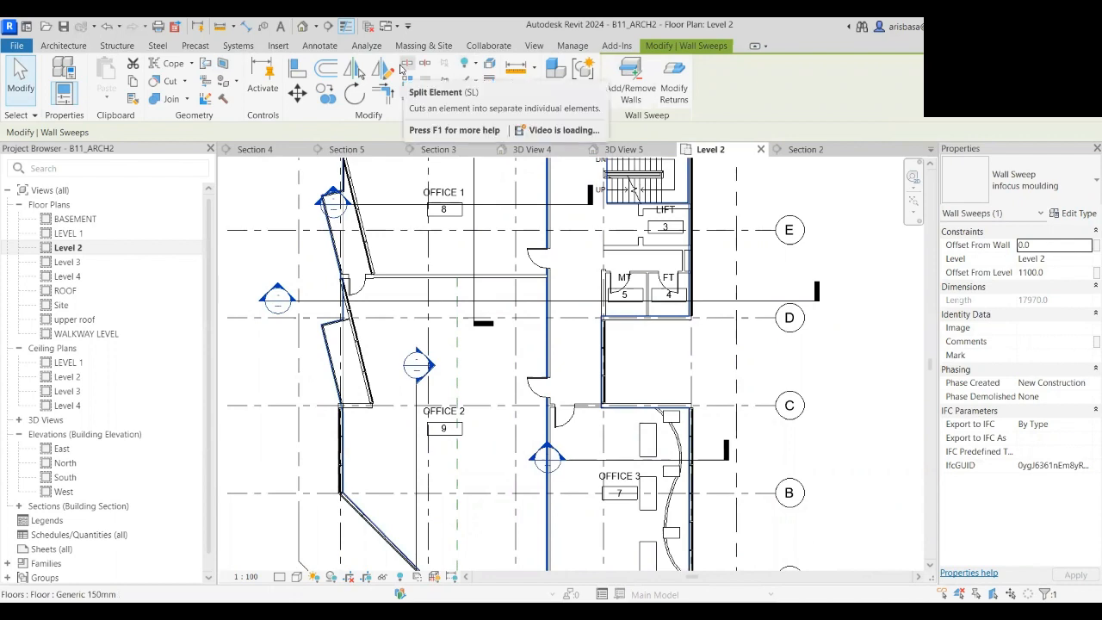
key(Escape)
middle_drag(542, 366, 549, 416)
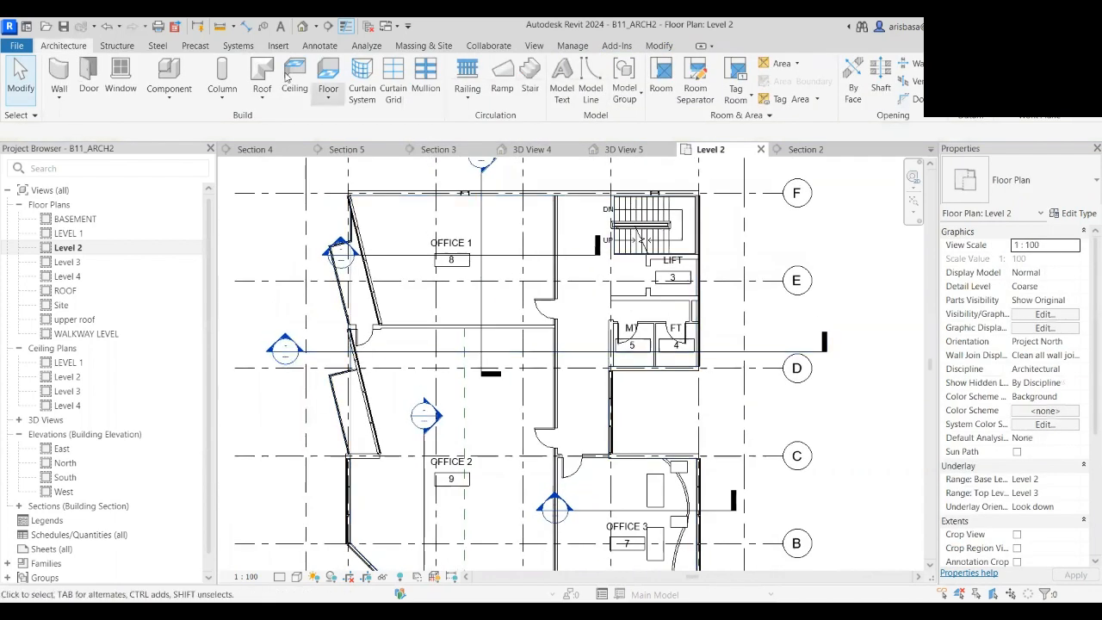
click(318, 28)
click(326, 60)
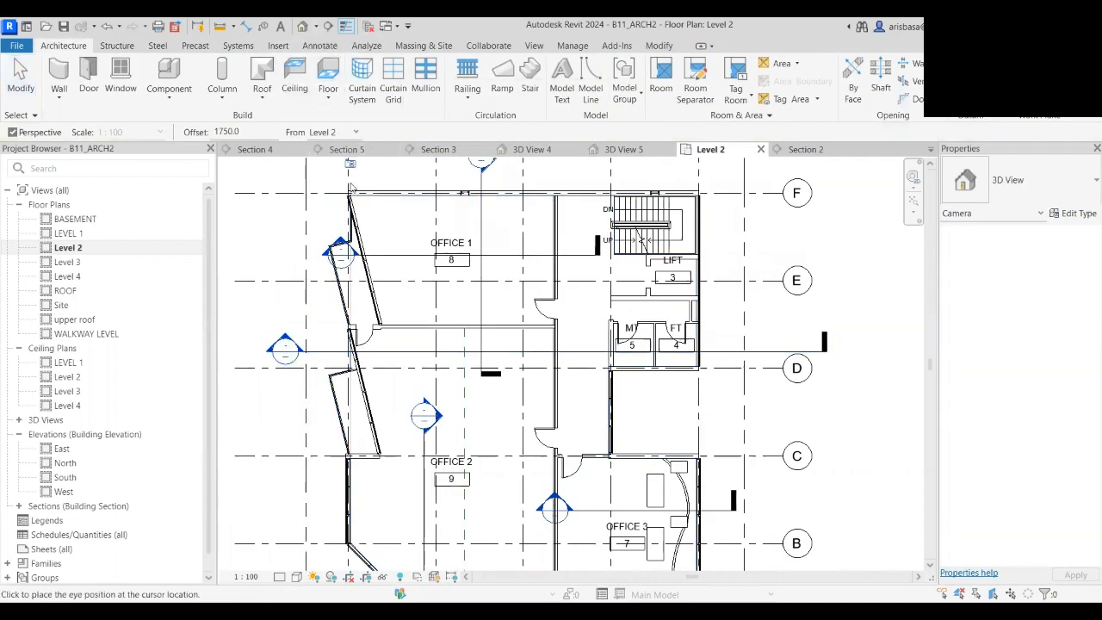
click(379, 216)
click(592, 309)
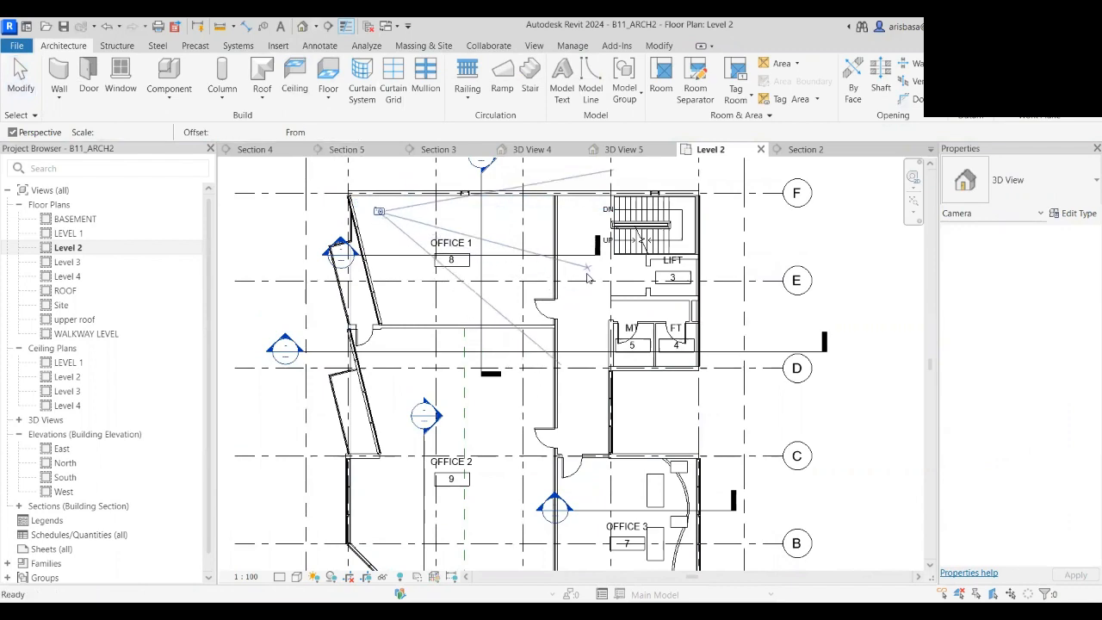
- Examine the wall sweep along the OFFICE 1 partition and around the door in the new camera view
scroll(665, 429, up, 5)
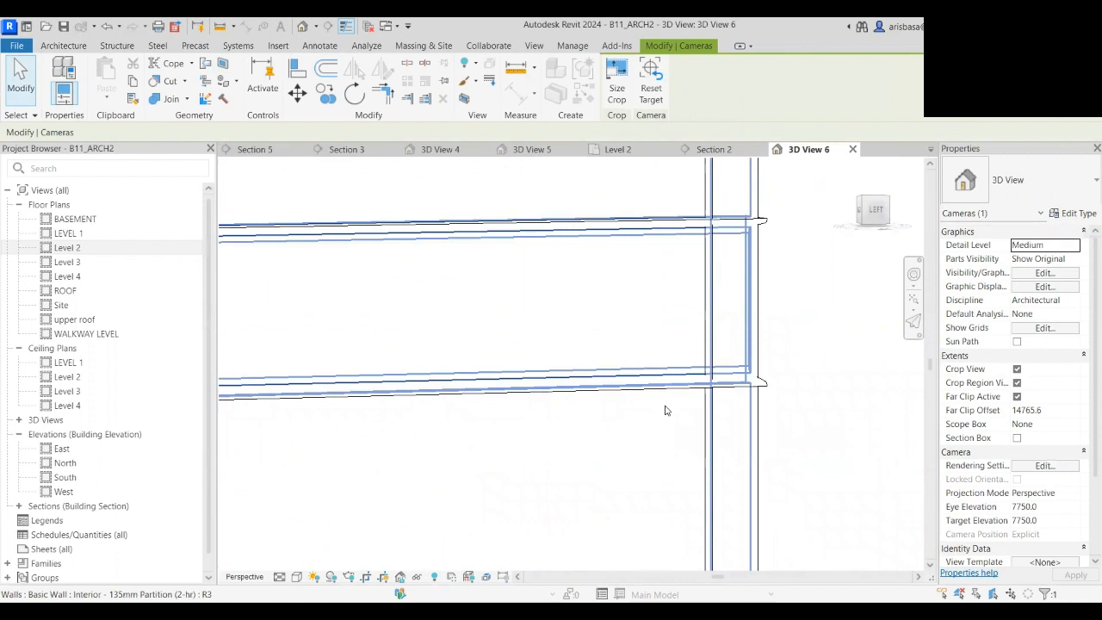
scroll(665, 410, up, 6)
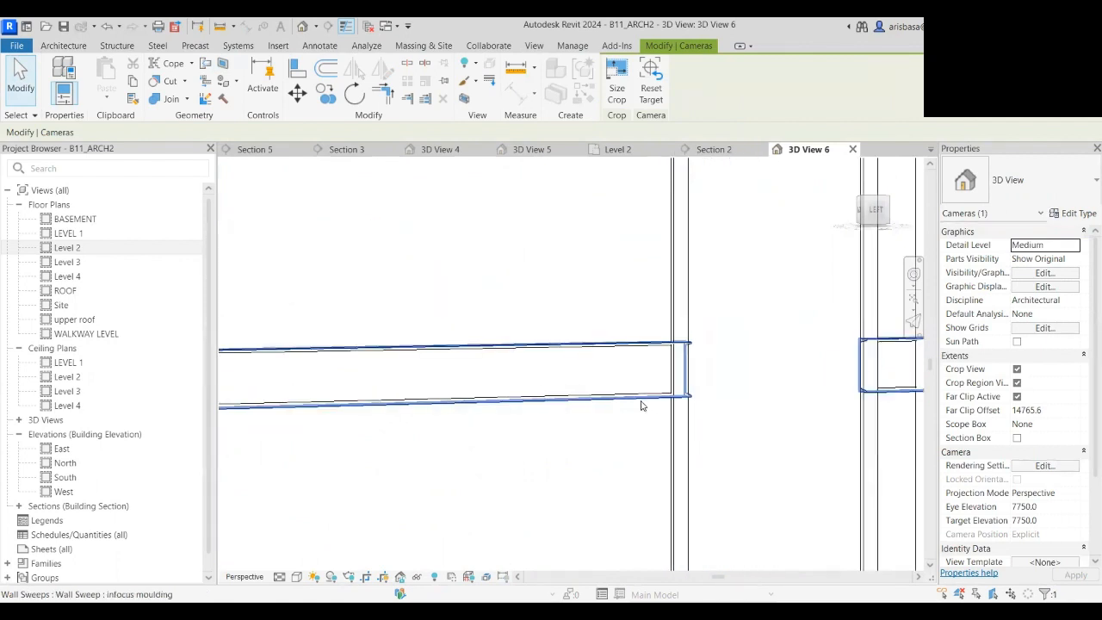
scroll(507, 371, up, 3)
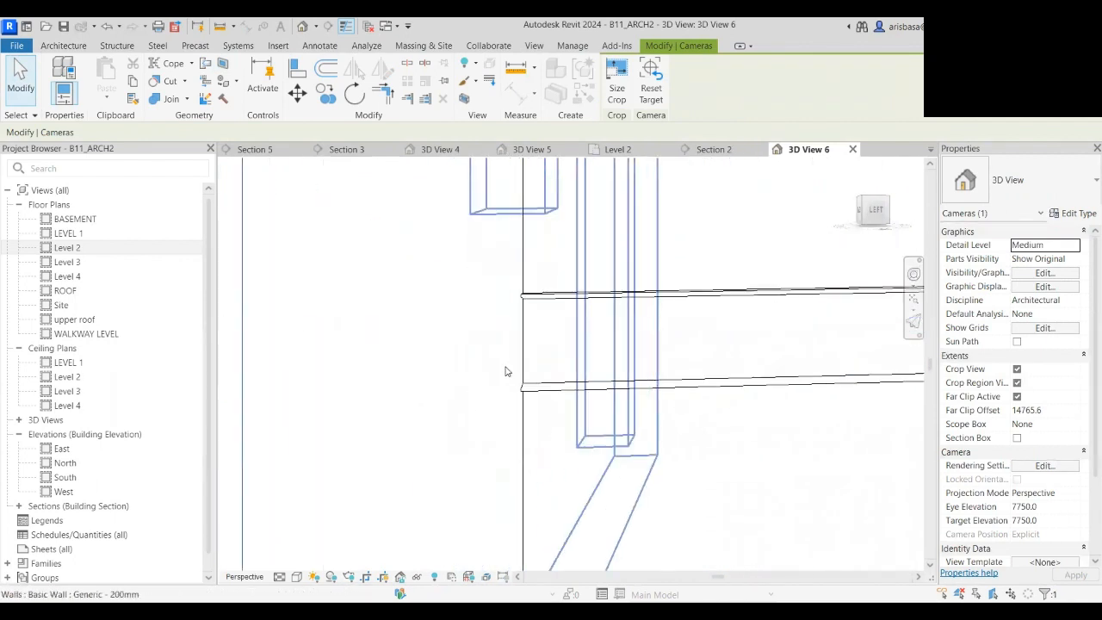
scroll(561, 388, down, 6)
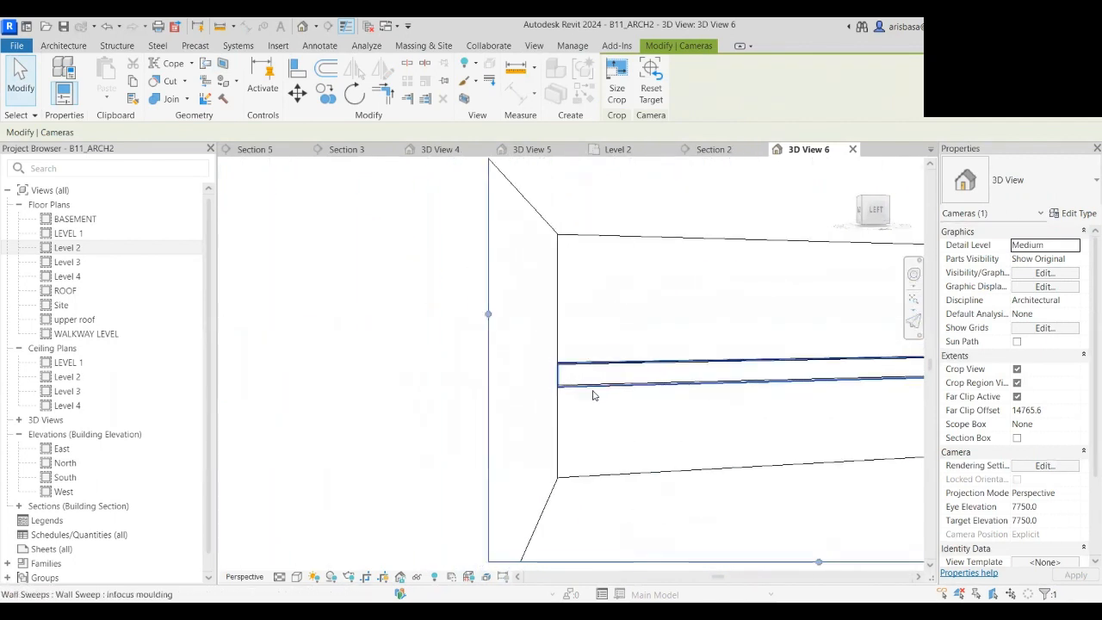
scroll(592, 395, down, 5)
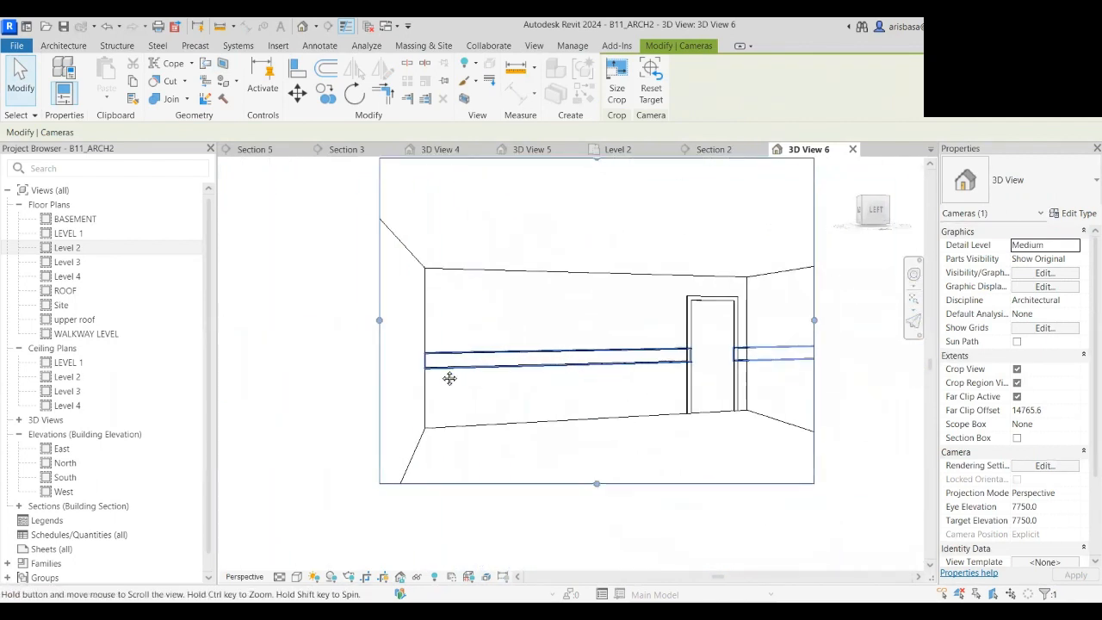
key(Escape)
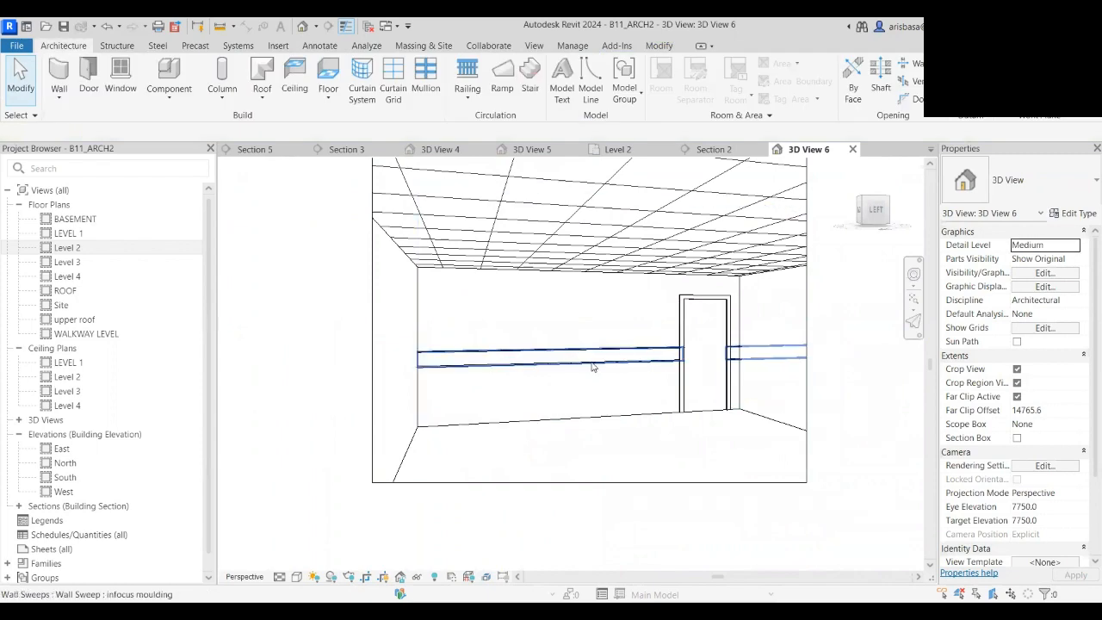
click(593, 367)
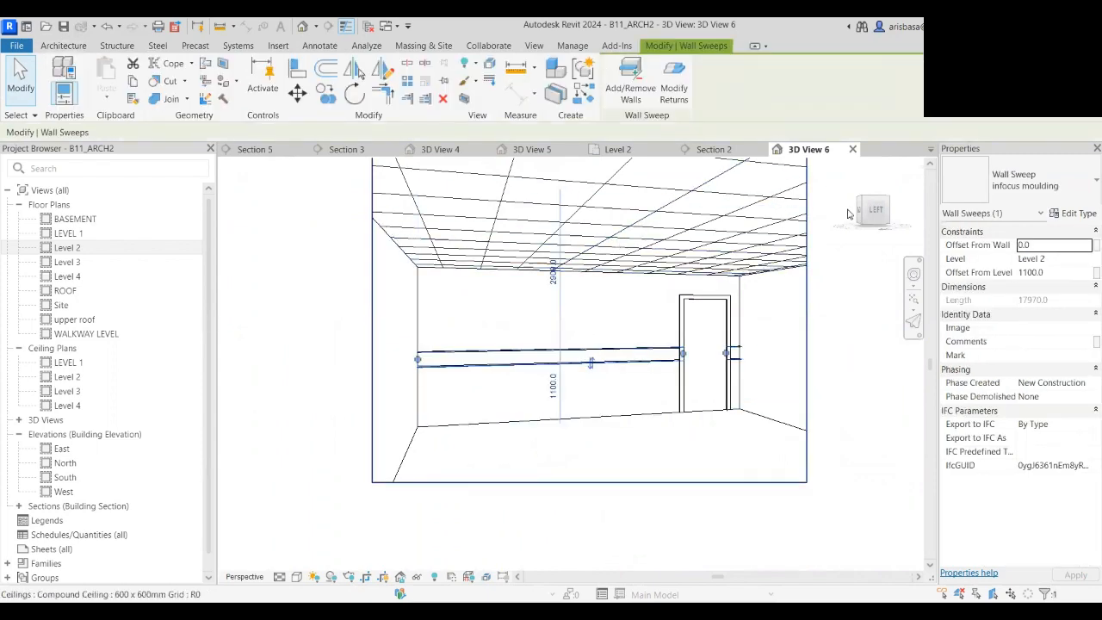
middle_drag(826, 351, 818, 363)
click(819, 359)
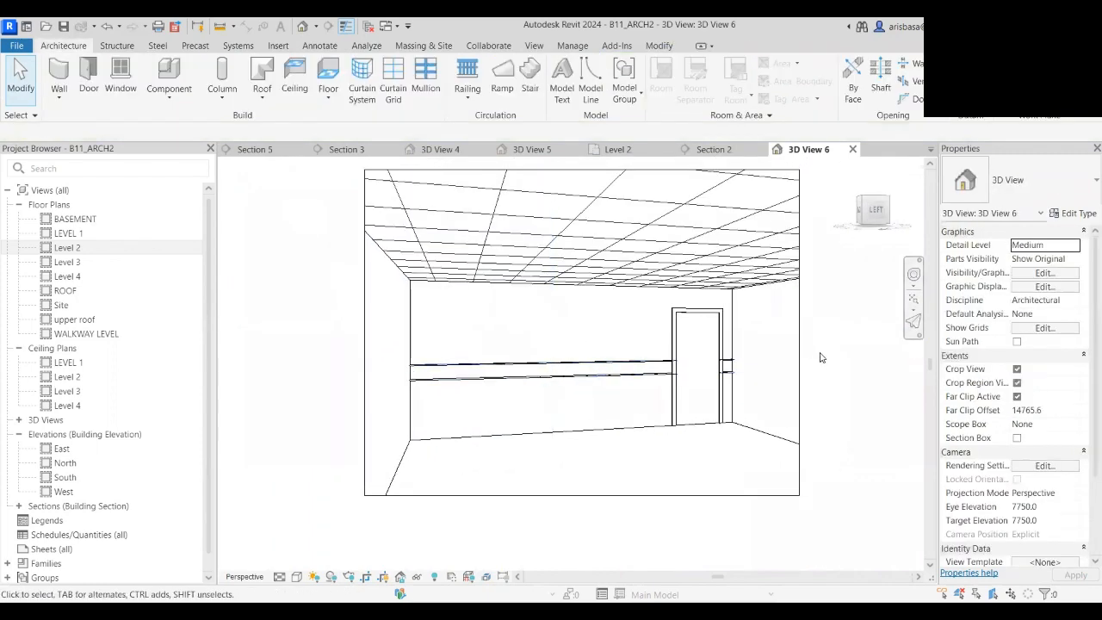
- Check which profiles are available for the infocus moulding type of the OFFICE 1 wall sweep
click(622, 378)
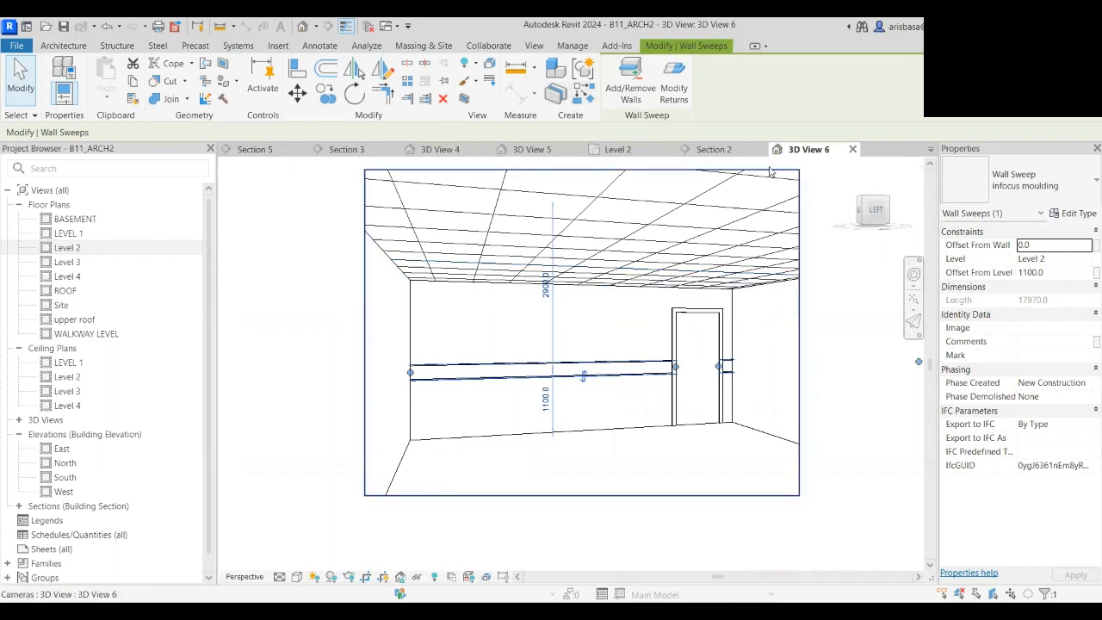
key(Escape)
click(586, 376)
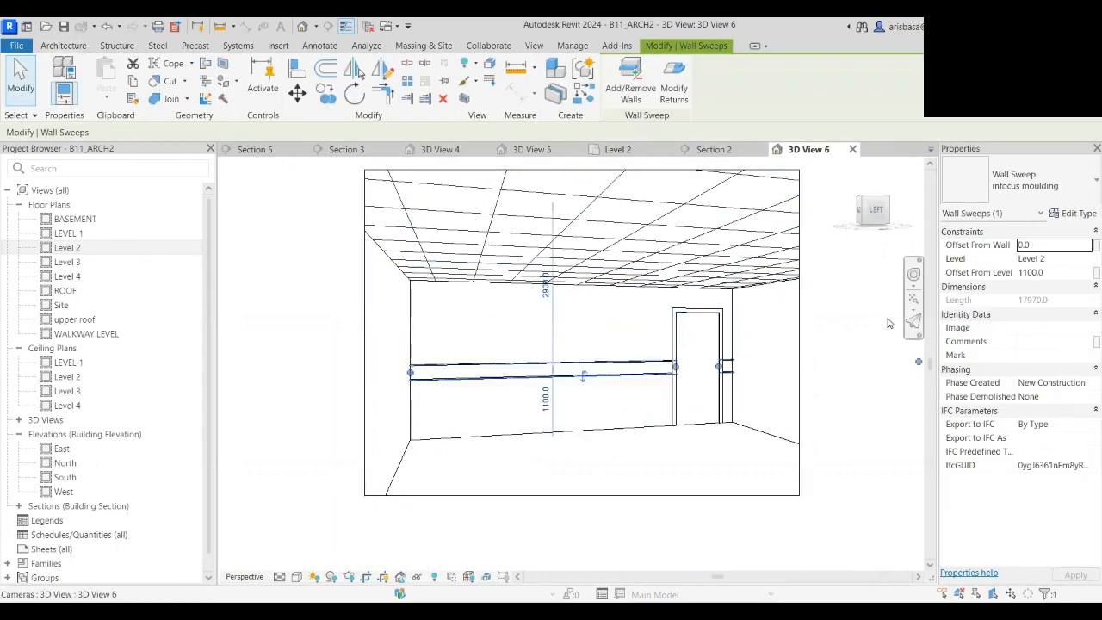
click(1074, 213)
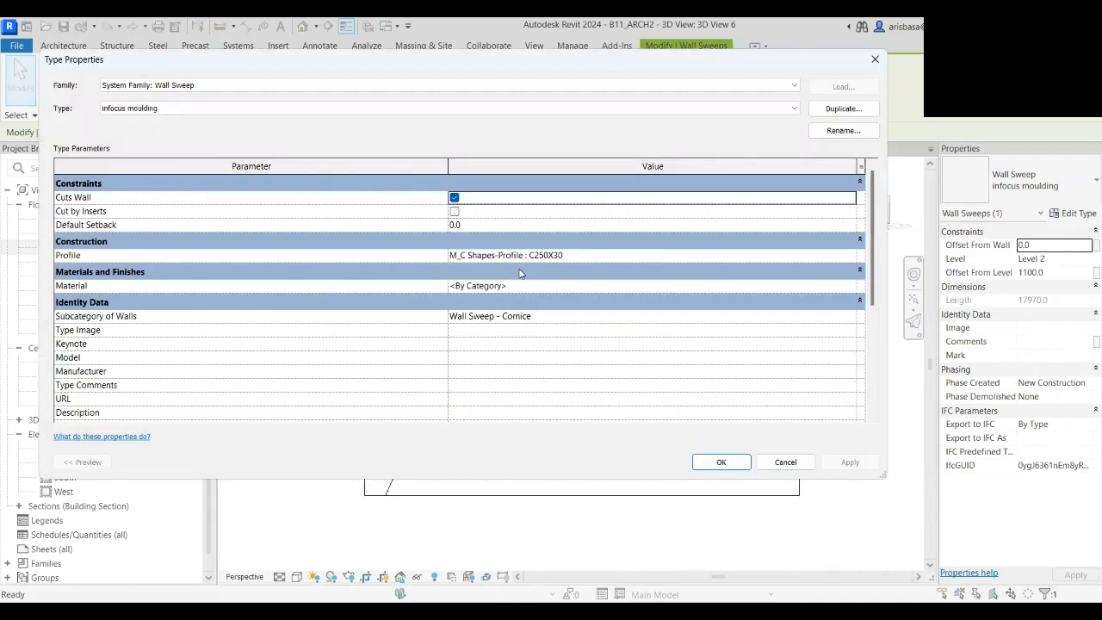
click(848, 256)
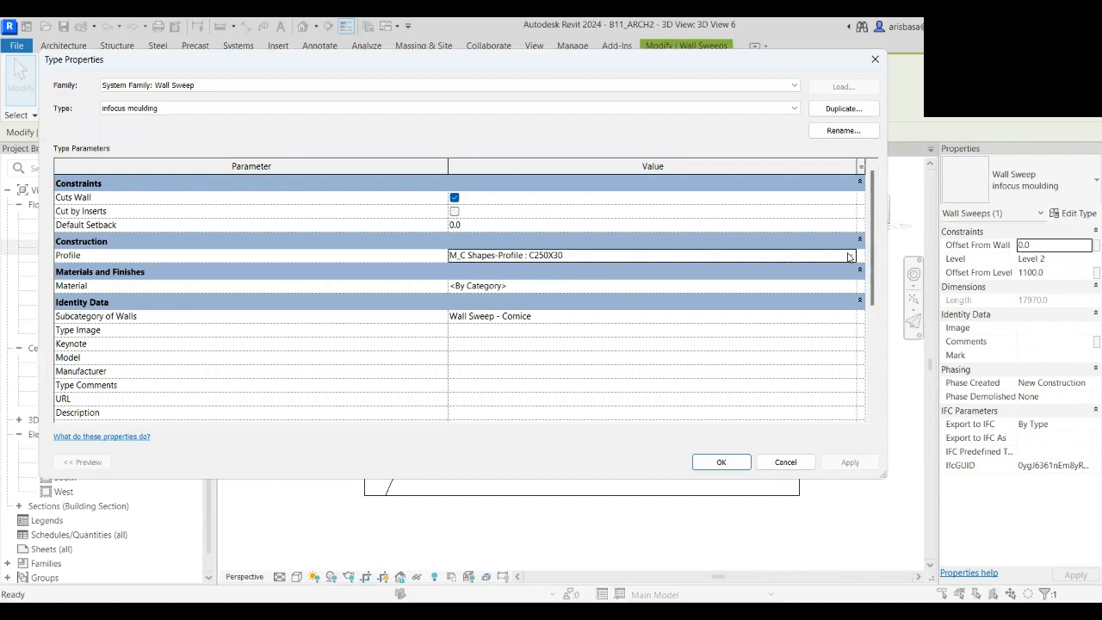
click(850, 256)
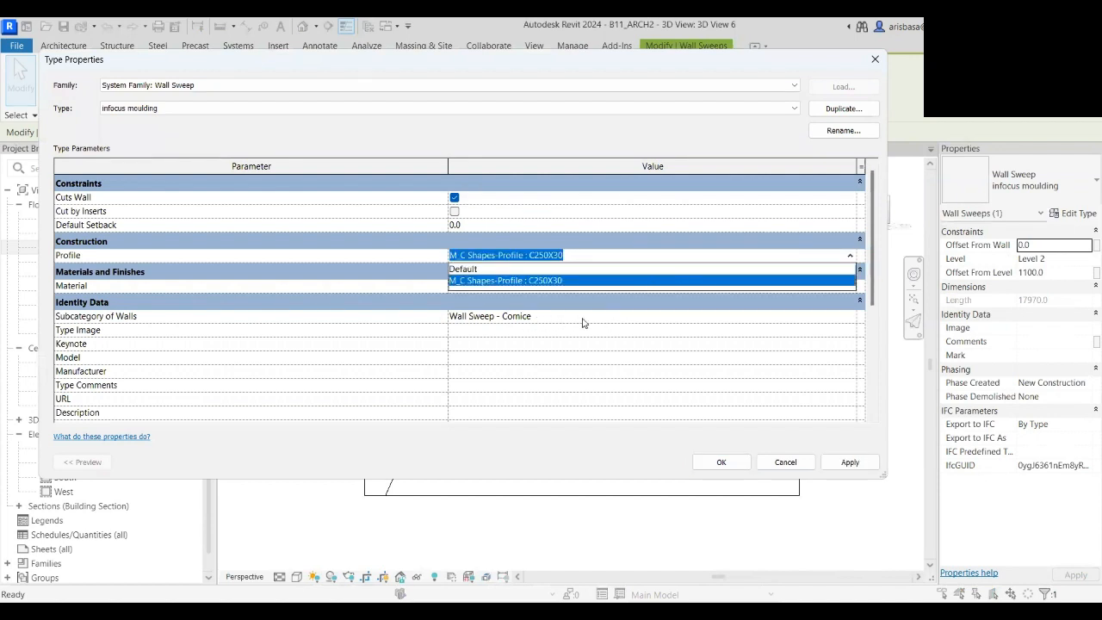
click(874, 62)
key(Escape)
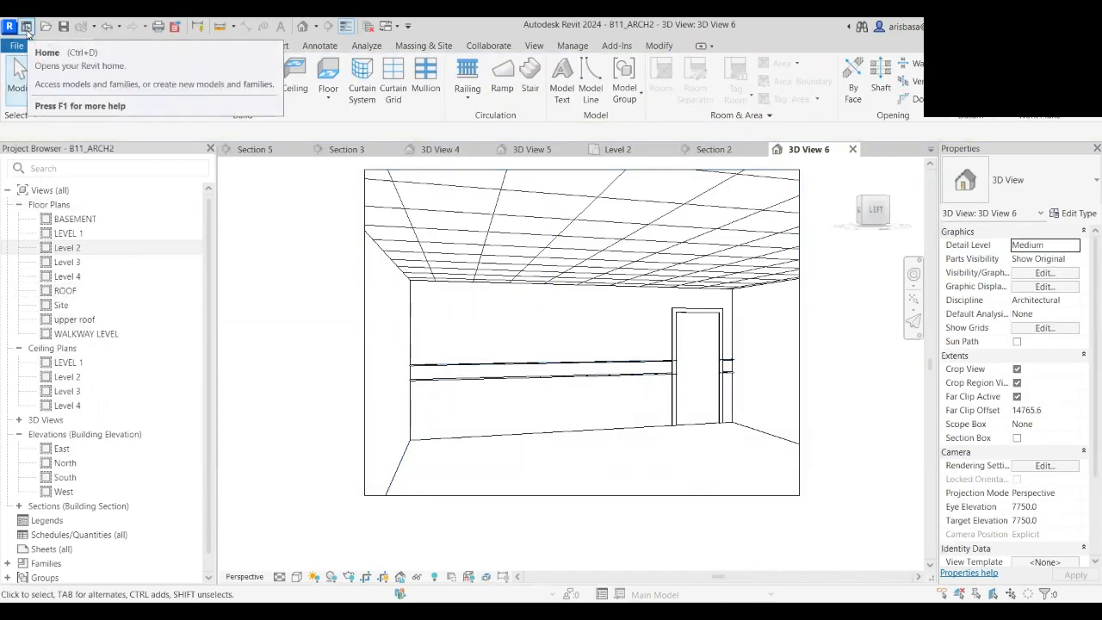
- Go to the Revit home screen to work with family files
click(26, 27)
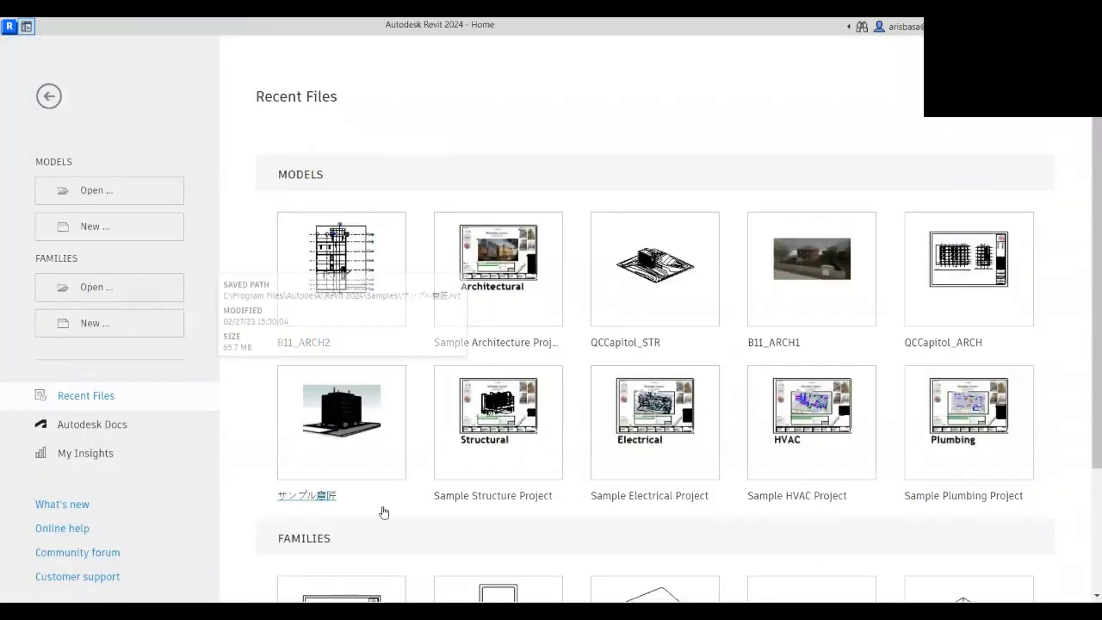
scroll(384, 513, down, 3)
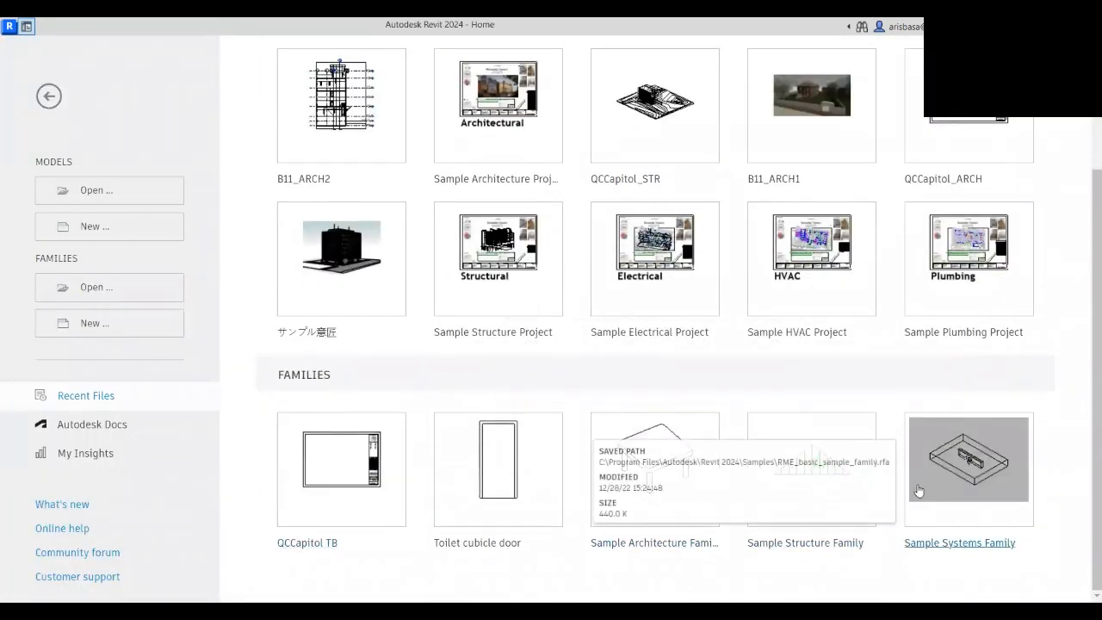
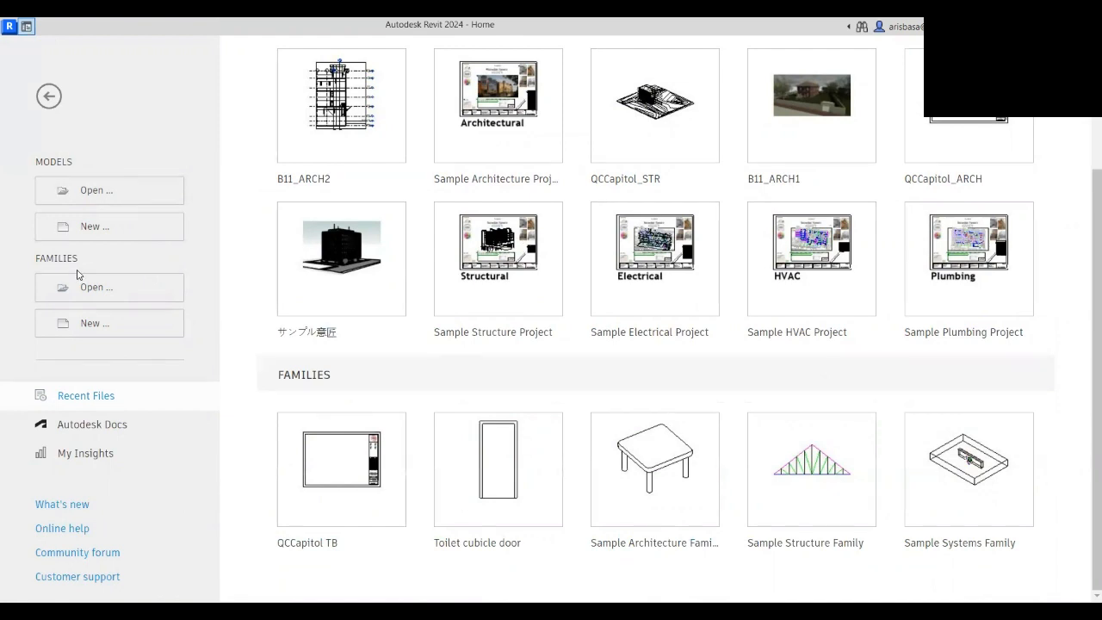
click(90, 331)
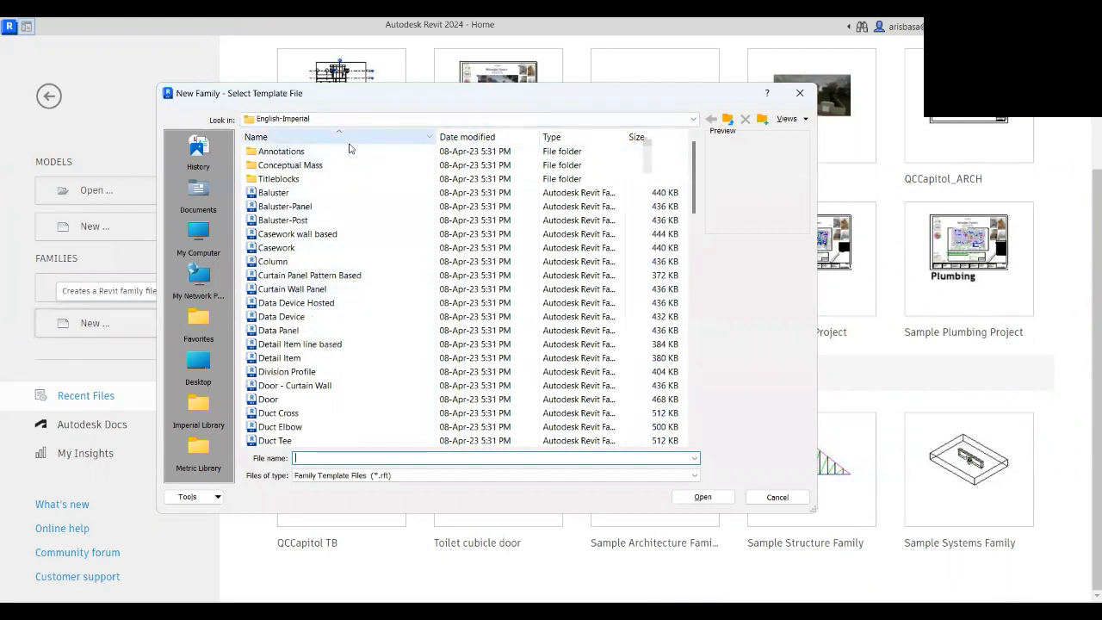
click(467, 119)
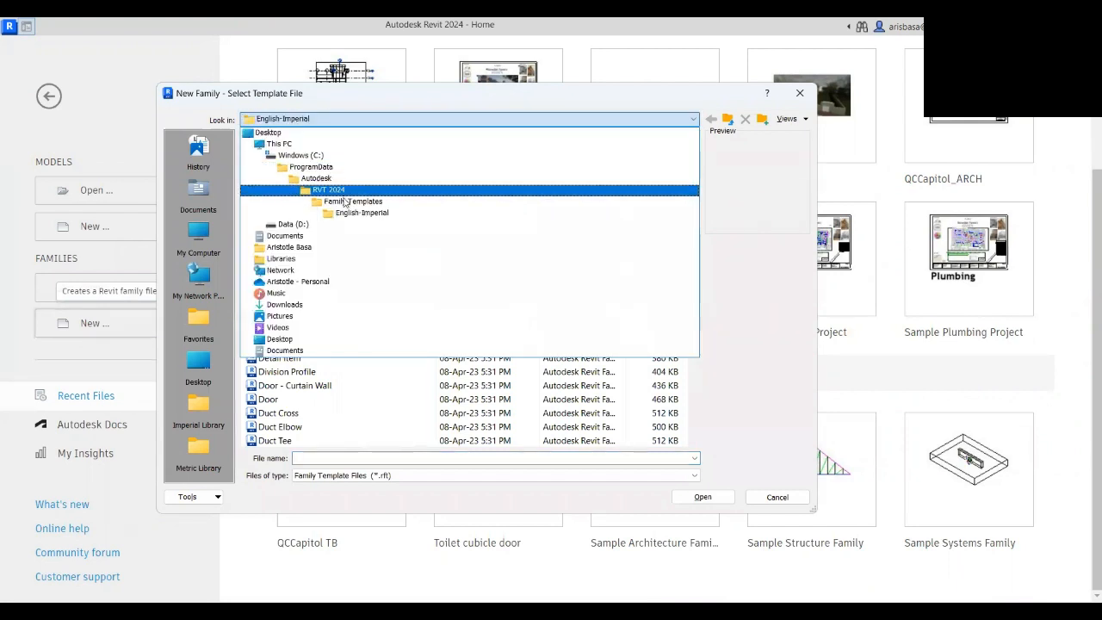
click(336, 191)
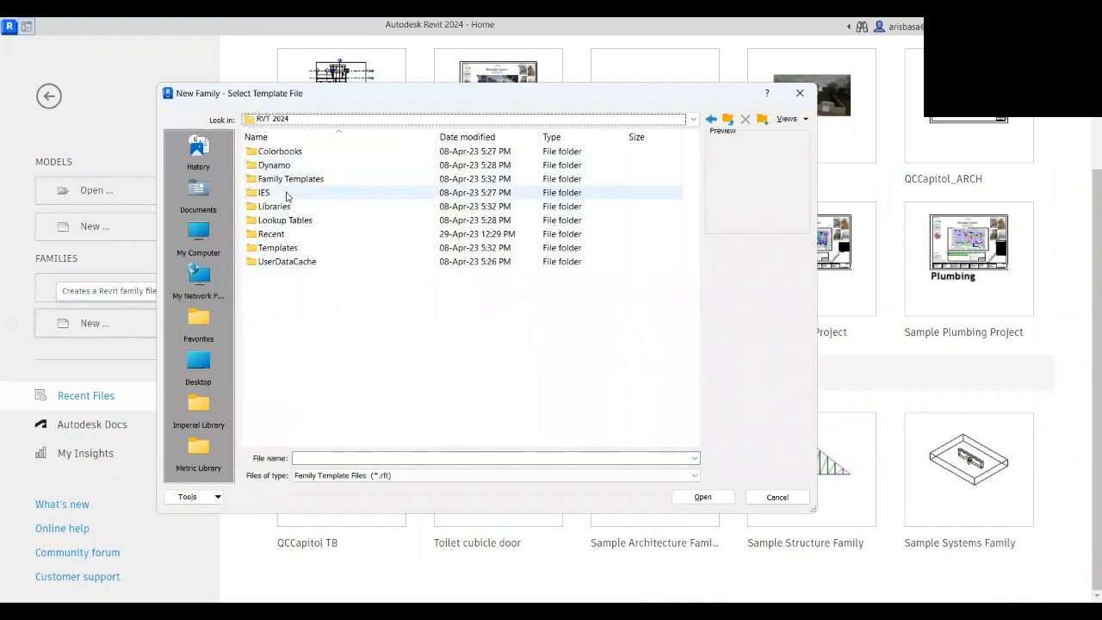
double_click(279, 249)
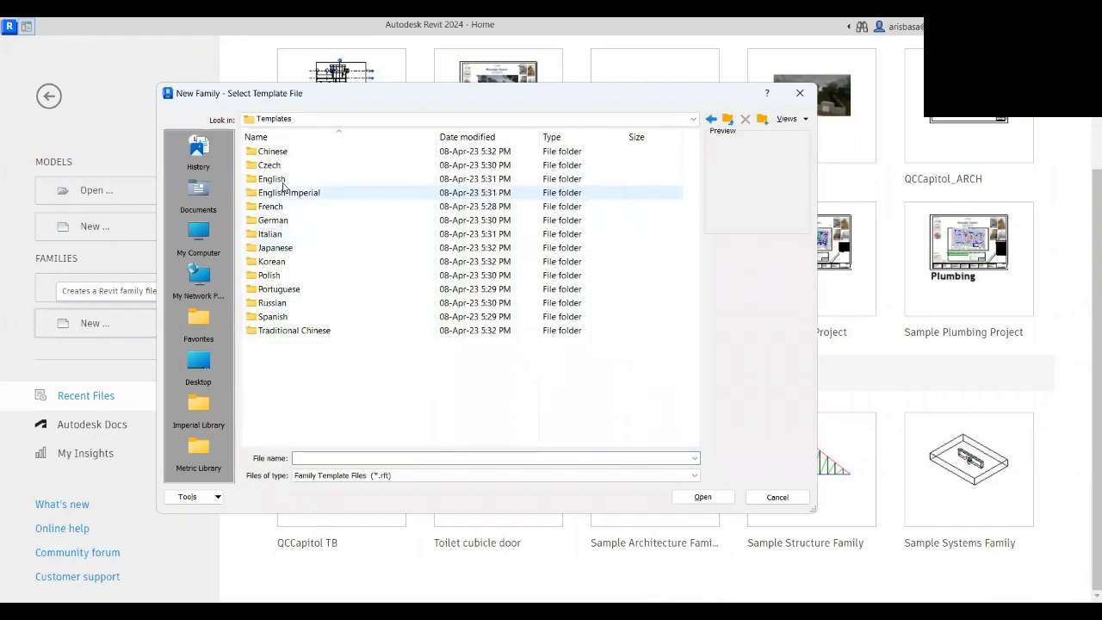
double_click(282, 180)
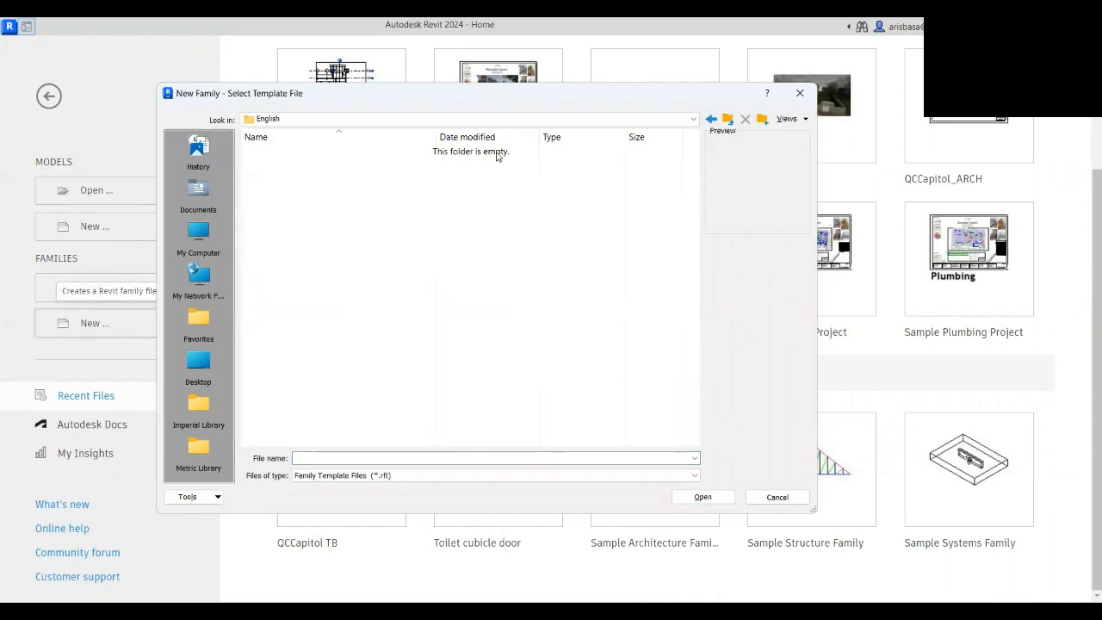
click(728, 119)
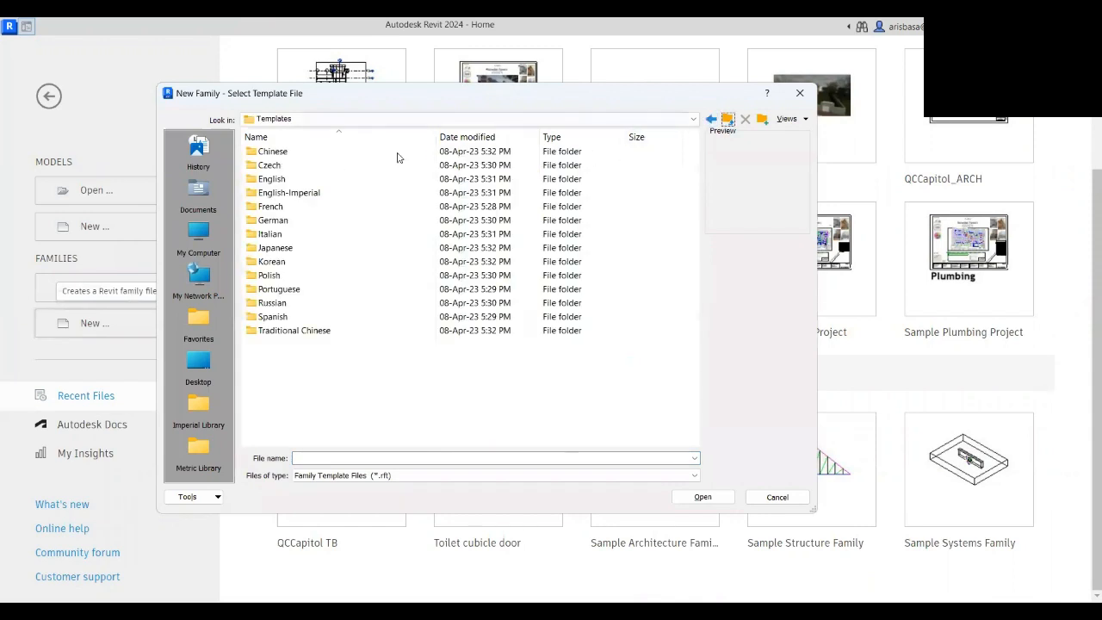
double_click(291, 193)
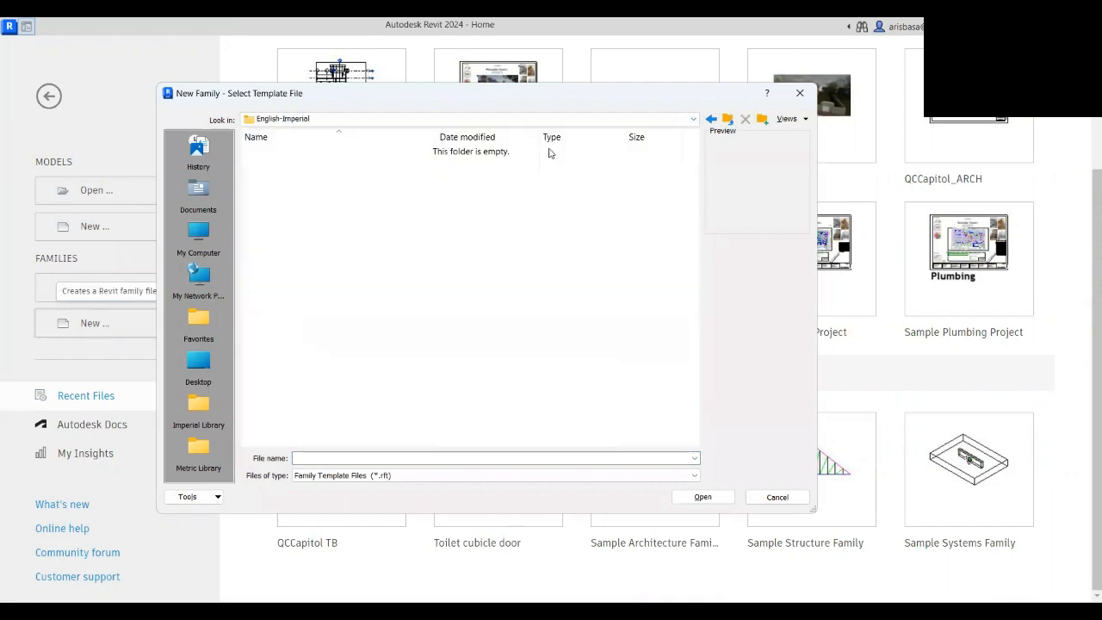
click(728, 119)
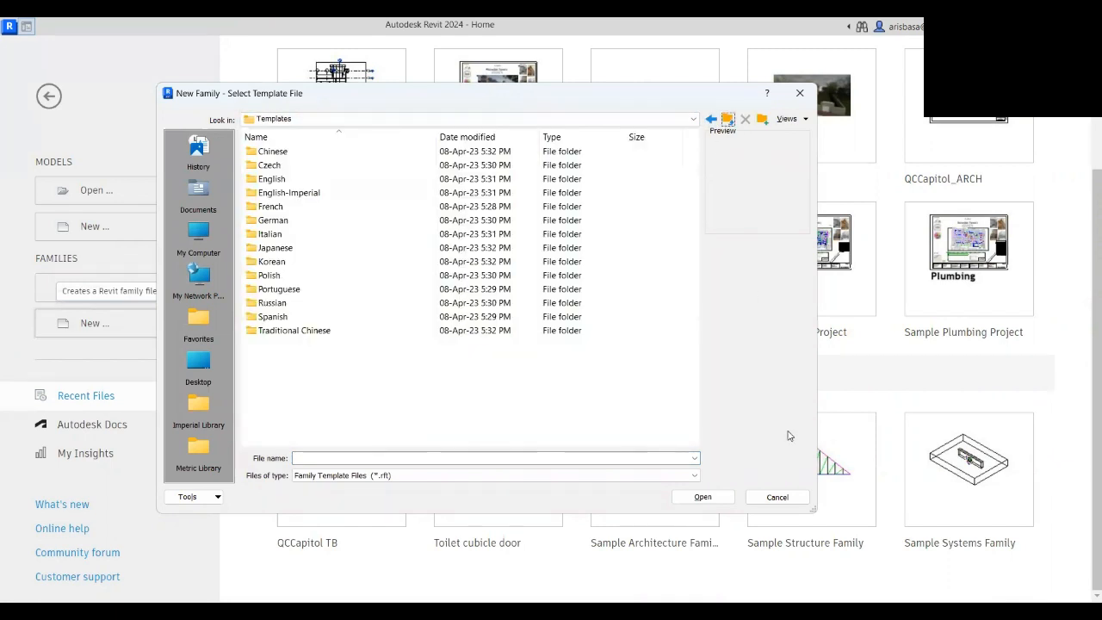
click(785, 498)
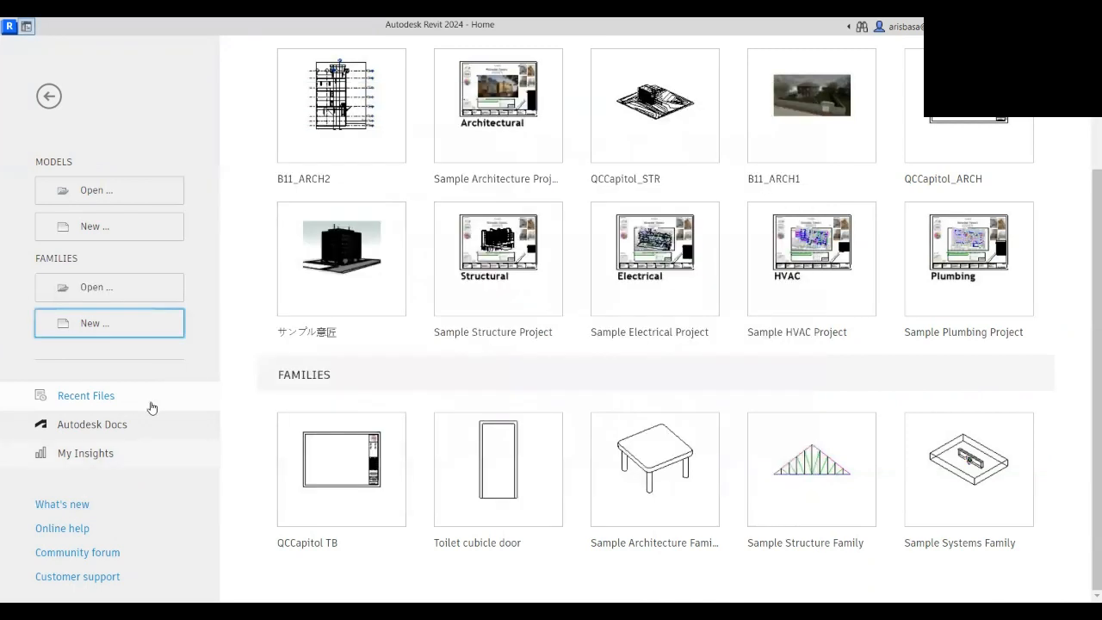
- Create a new family from the Metric Profile template in the English family templates folder
click(120, 332)
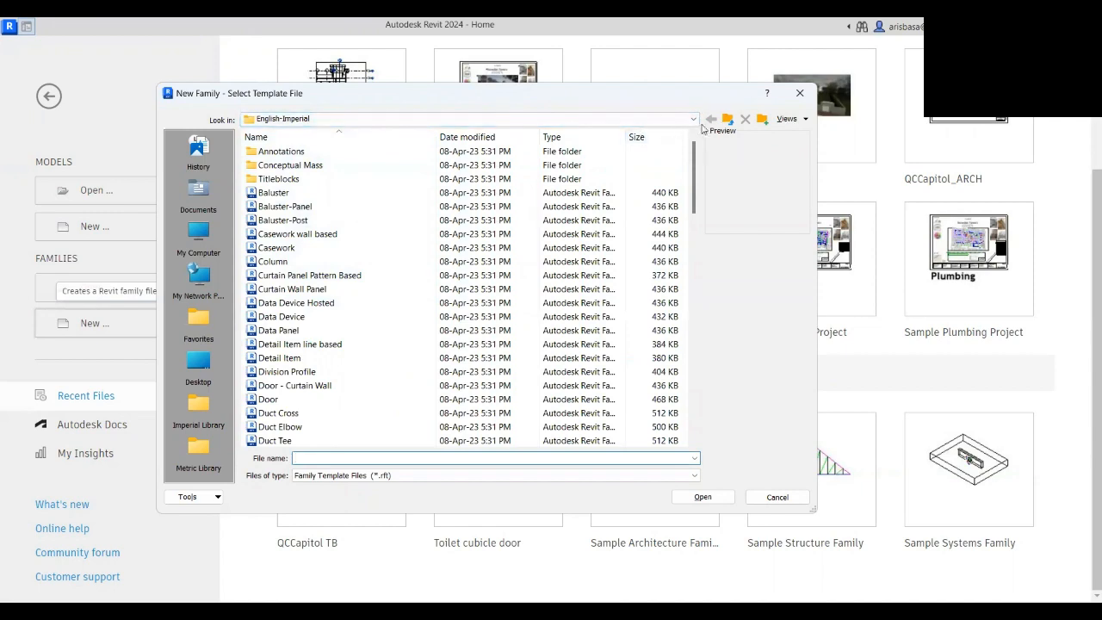
click(727, 120)
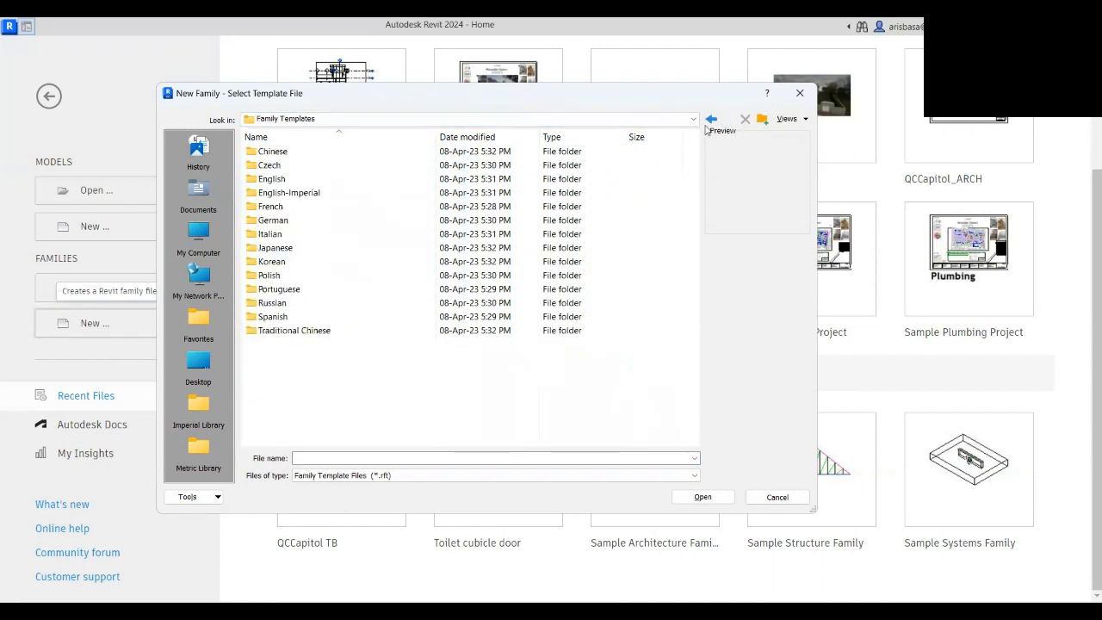
double_click(279, 181)
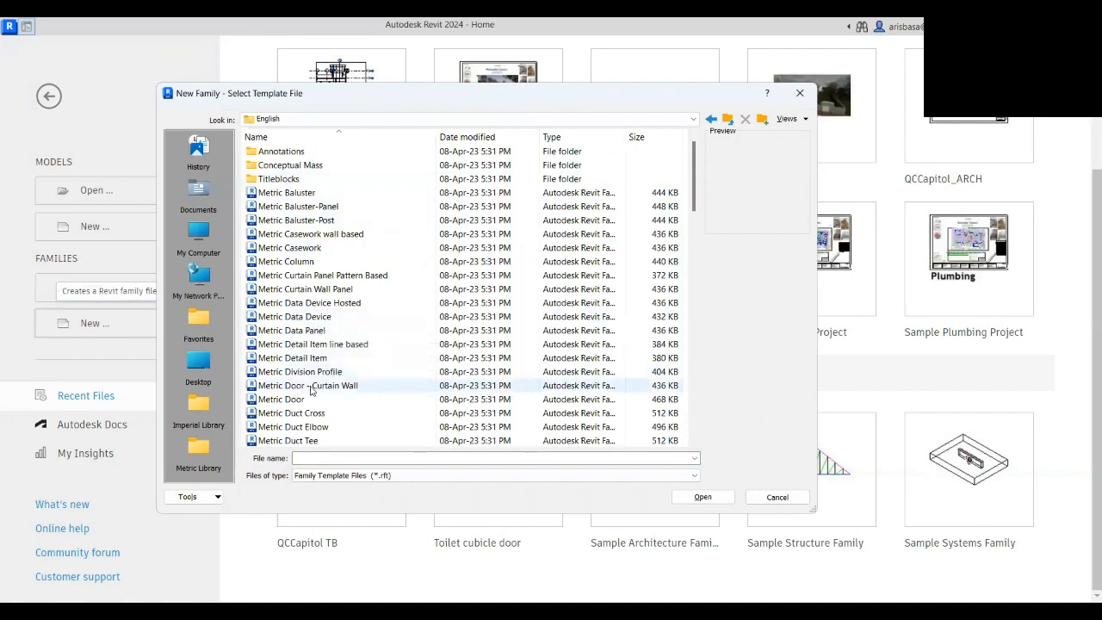
scroll(317, 293, down, 4)
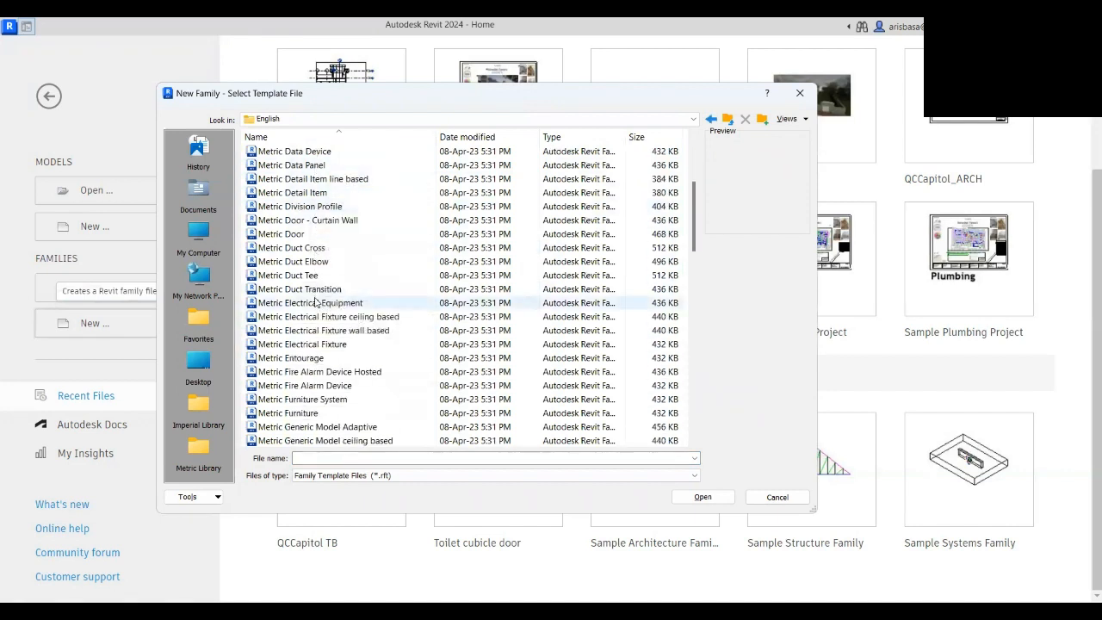
scroll(316, 302, down, 9)
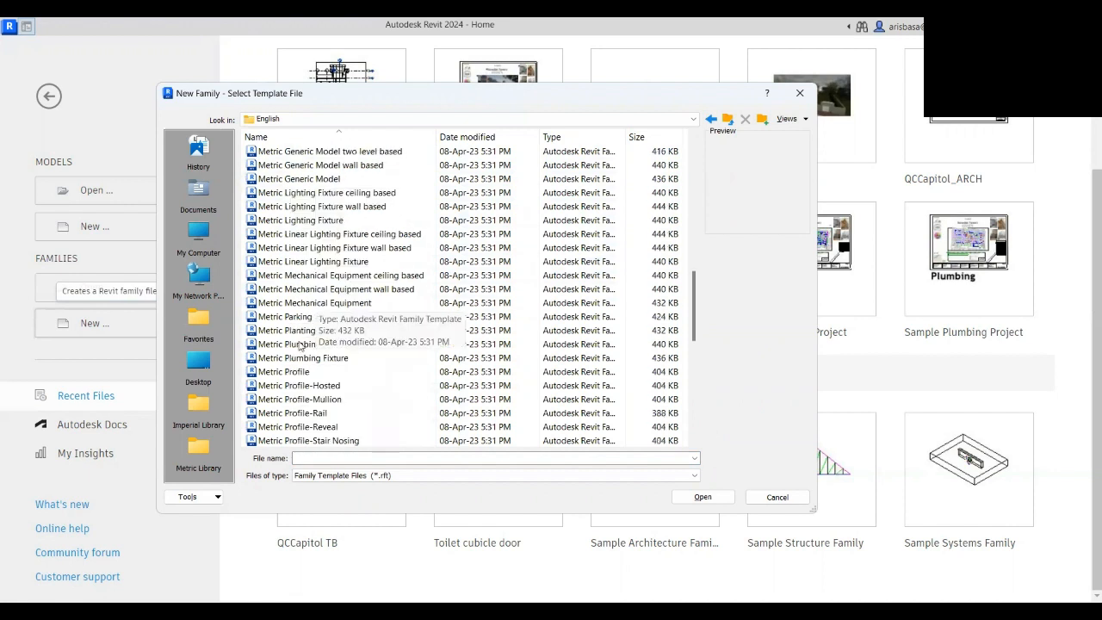
click(318, 371)
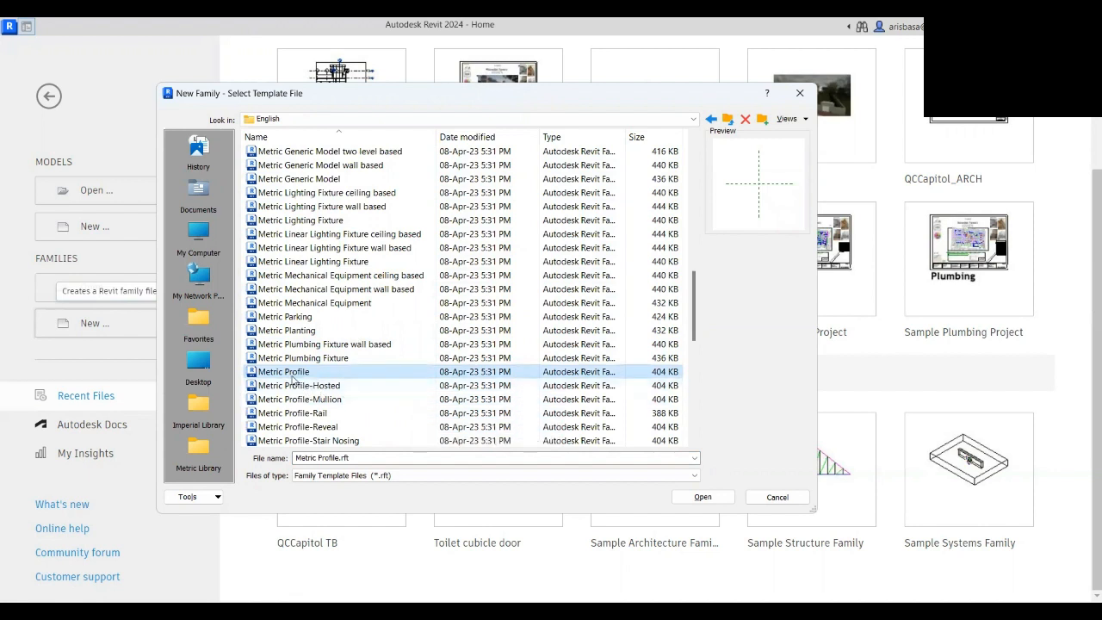
click(711, 499)
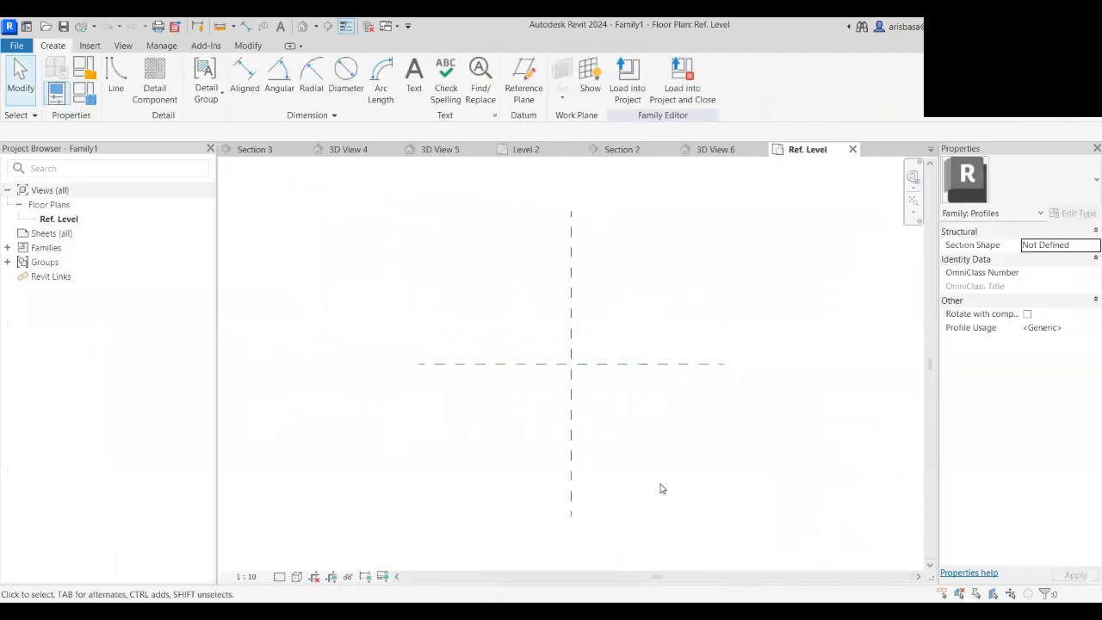
scroll(568, 370, up, 5)
middle_drag(602, 408, 543, 398)
scroll(560, 384, down, 6)
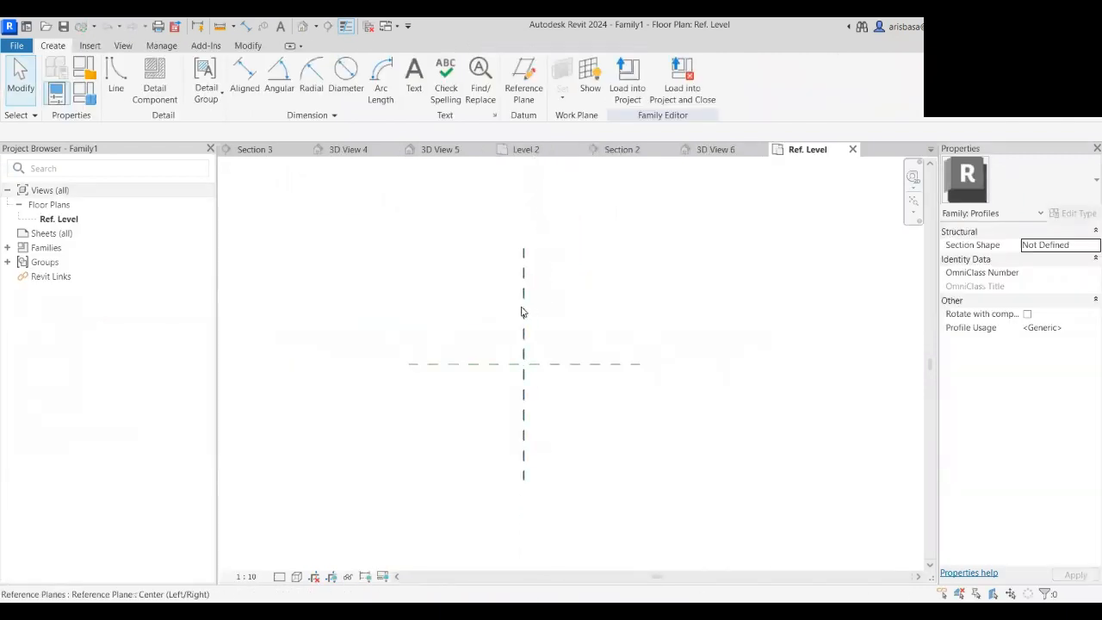
scroll(526, 345, up, 3)
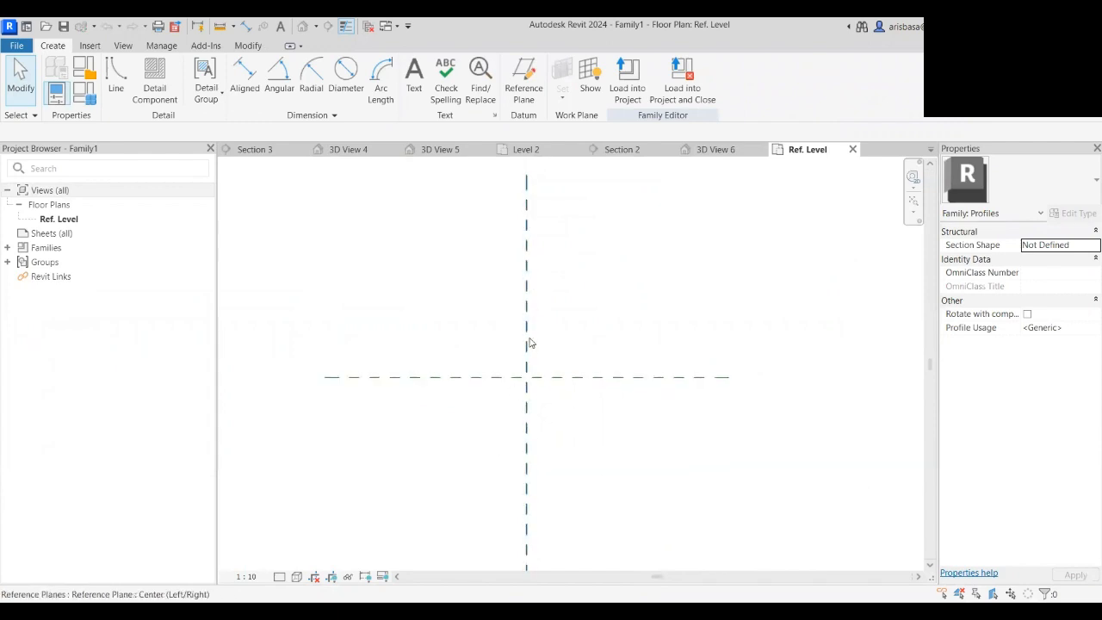
scroll(549, 435, up, 2)
middle_drag(551, 438, 531, 455)
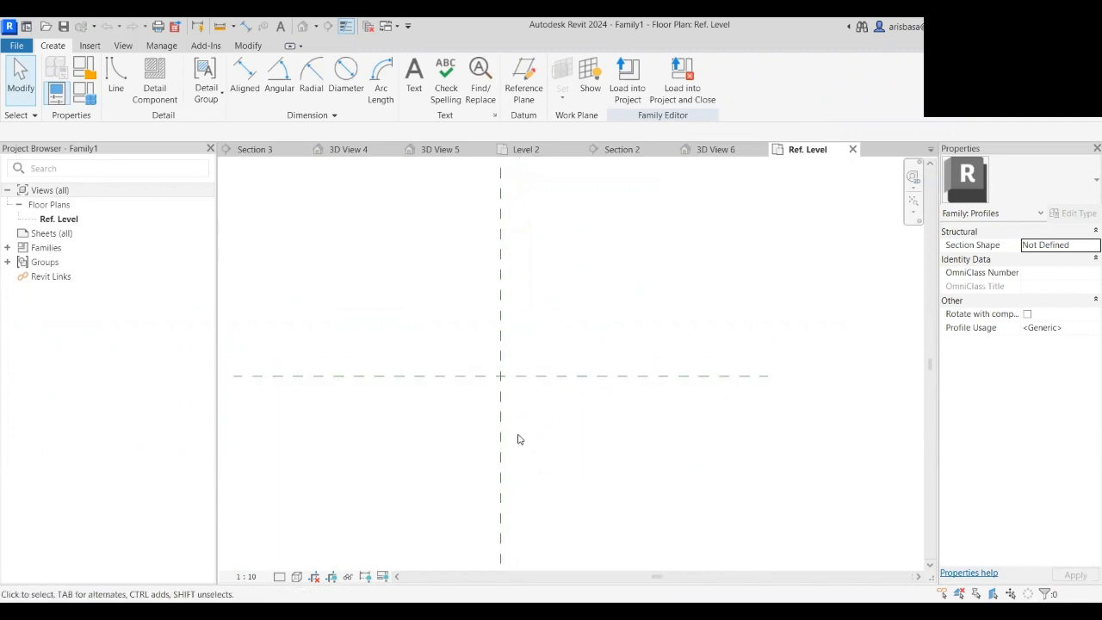
- Draw chained profile lines from the reference plane intersection: up along the vertical plane, 50 mm across the head, and 20 mm down
click(118, 88)
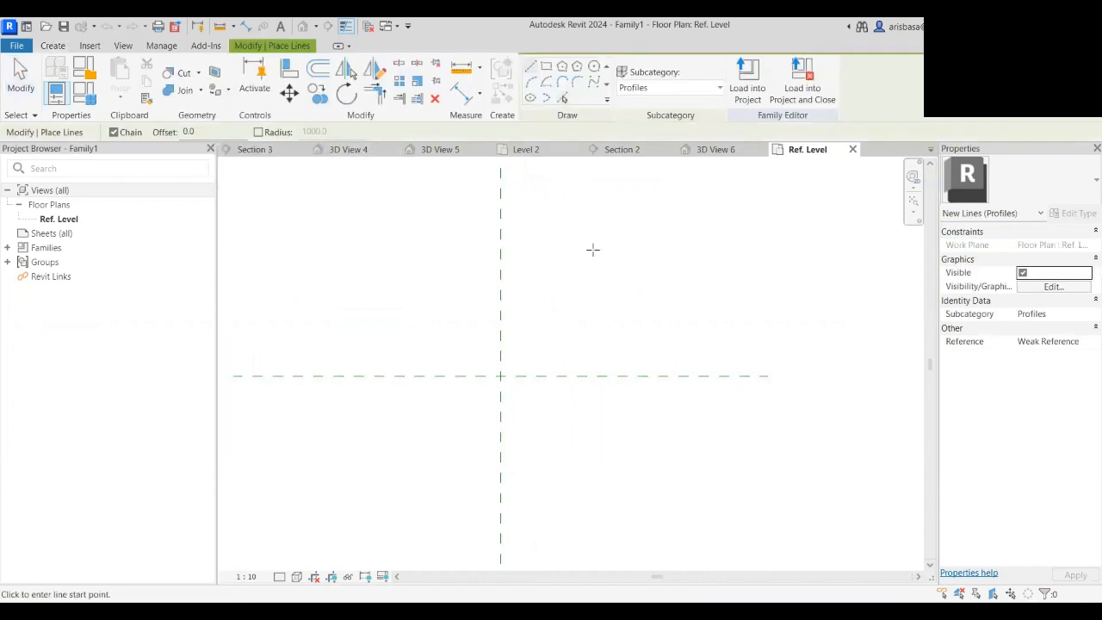
scroll(502, 342, up, 1)
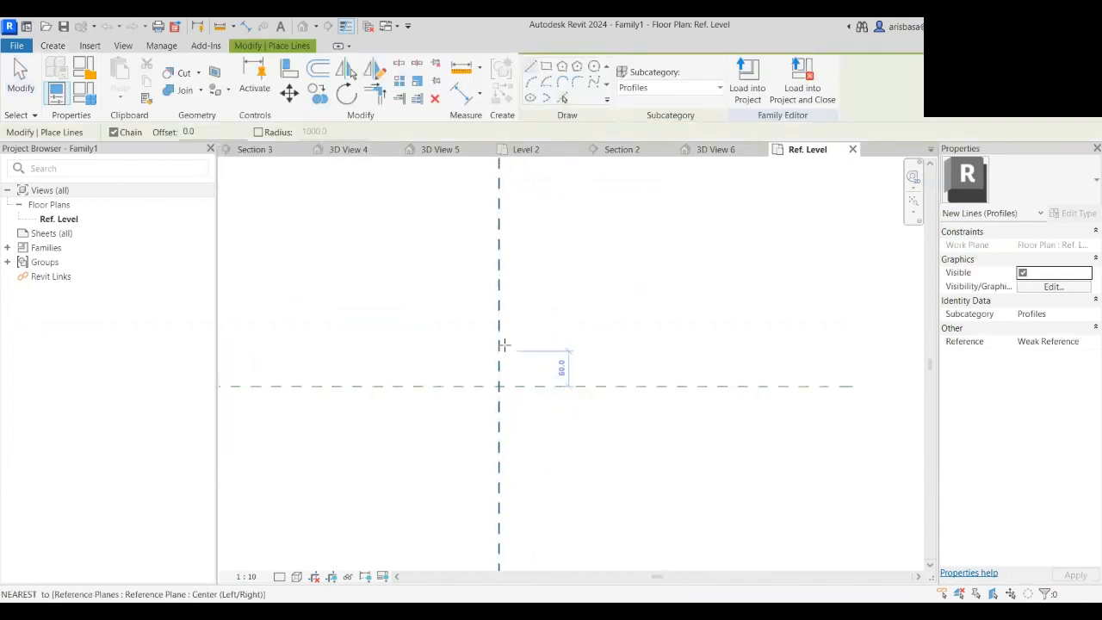
scroll(502, 343, up, 1)
middle_drag(504, 336, 490, 276)
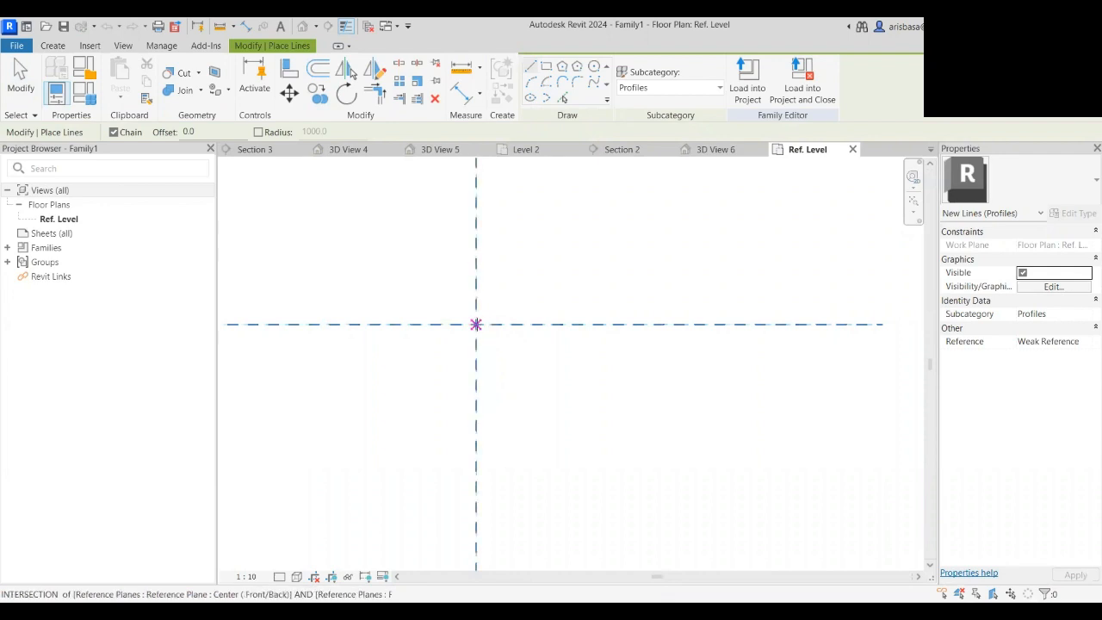
click(476, 324)
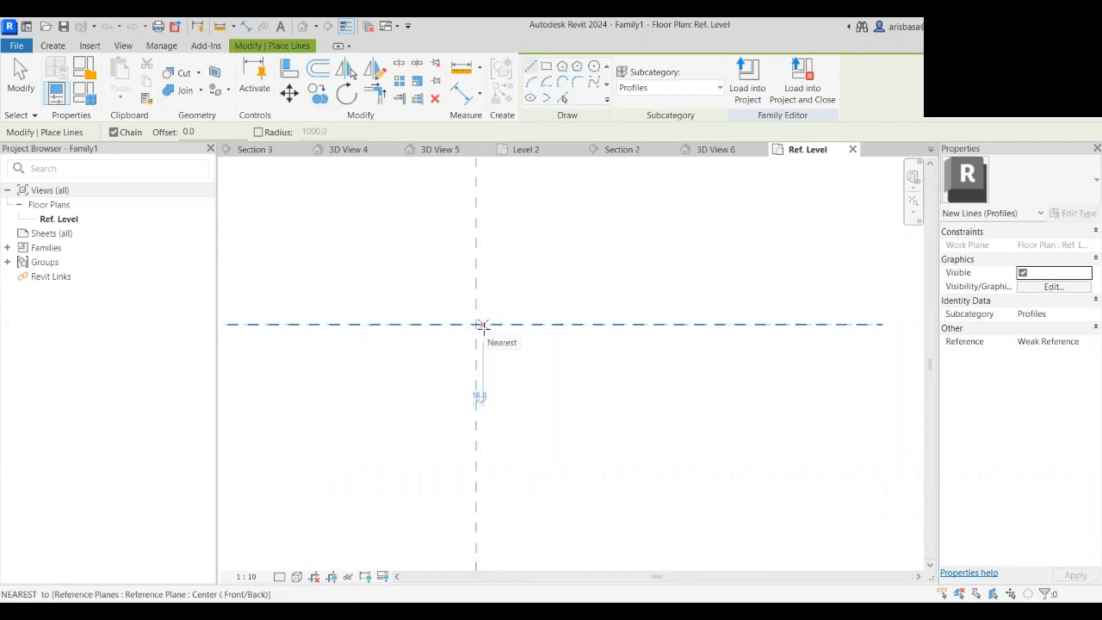
click(477, 325)
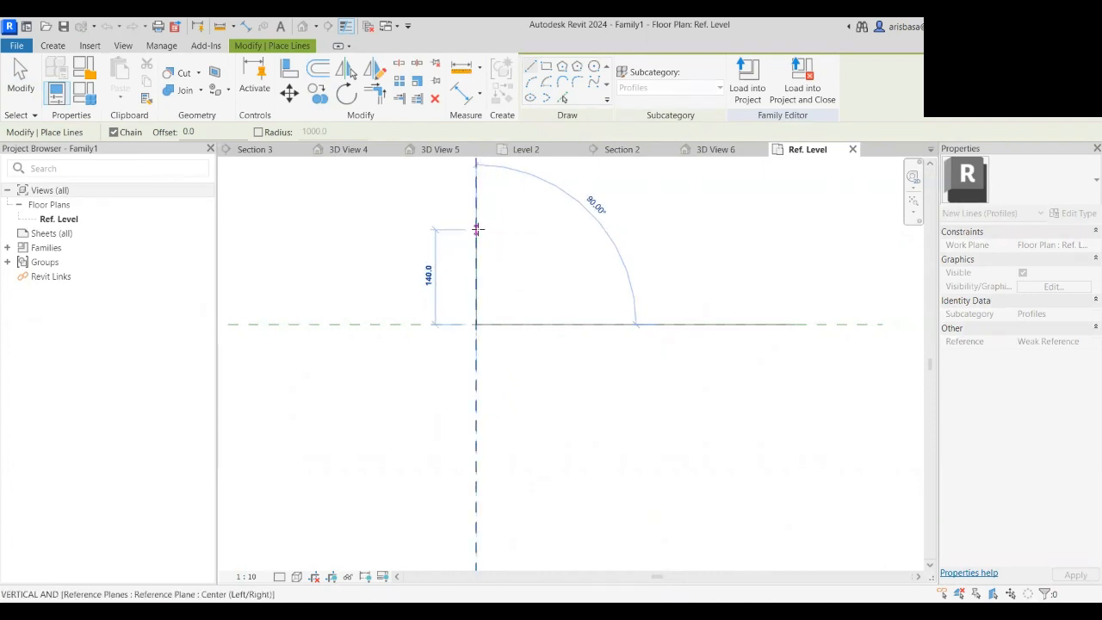
click(476, 224)
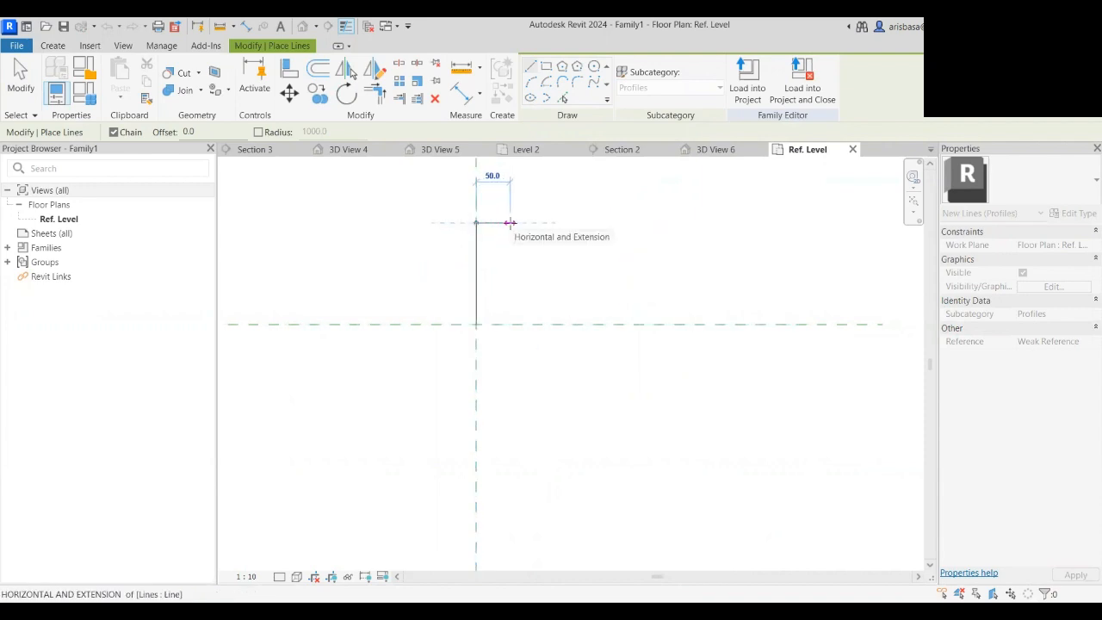
click(511, 223)
scroll(507, 235, up, 2)
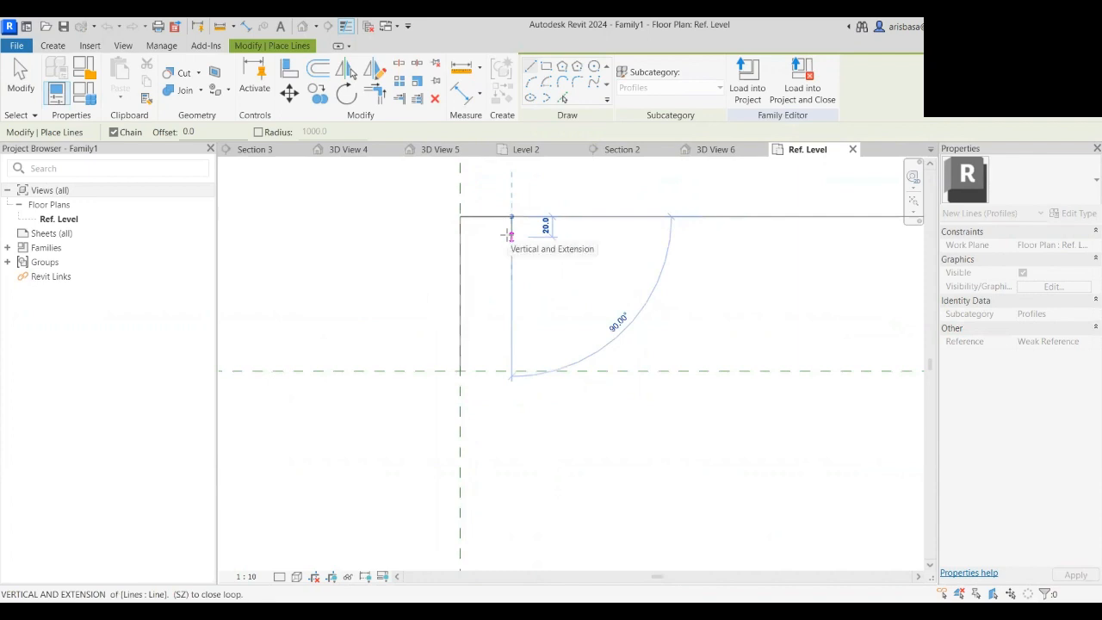
click(507, 235)
scroll(501, 235, up, 1)
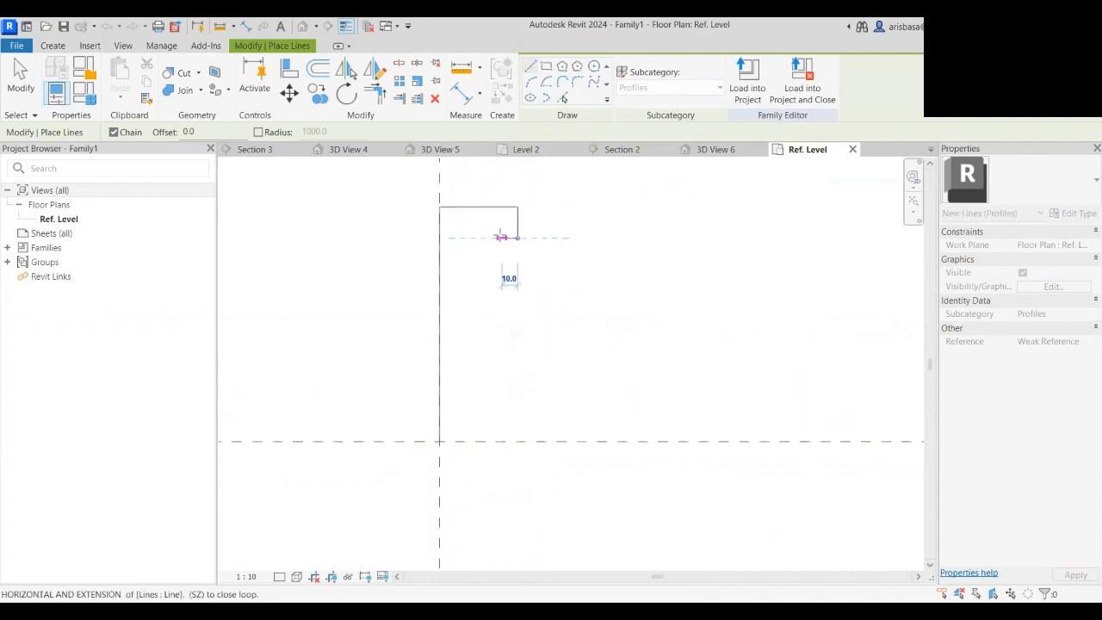
- Continue the outline with a concave arc of about 21 mm radius, a 10 mm line inward and a vertical line down
click(530, 82)
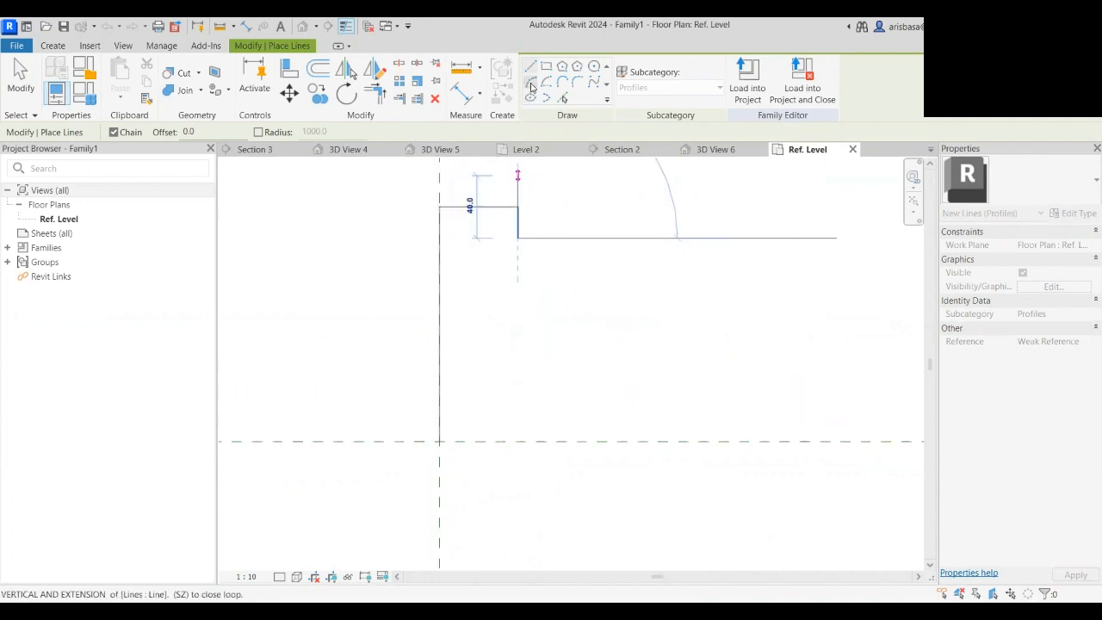
click(485, 271)
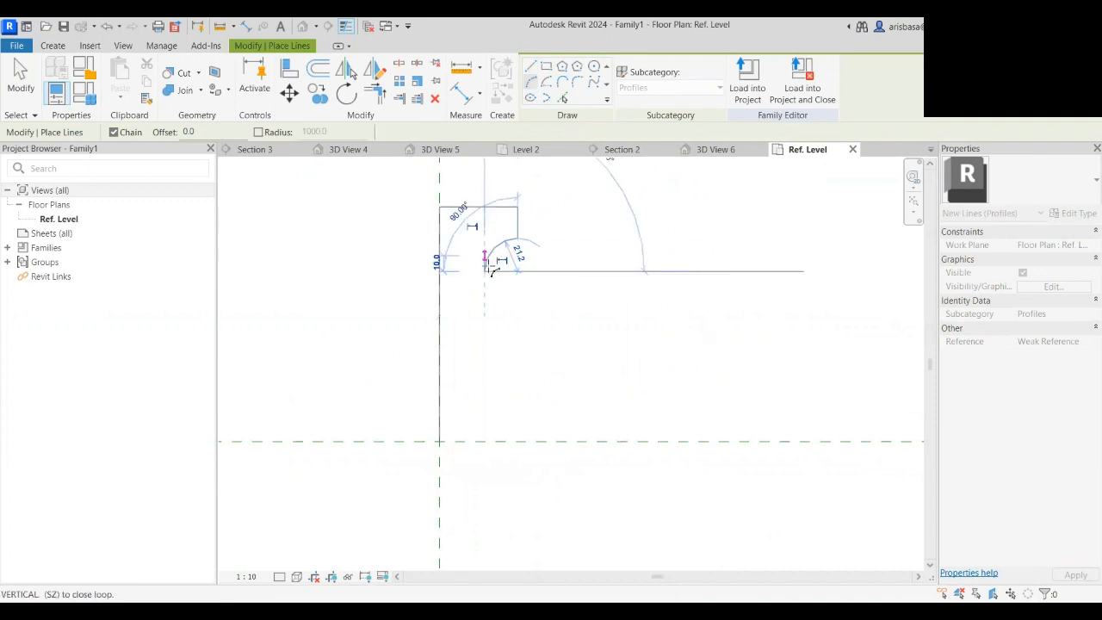
click(519, 164)
click(530, 65)
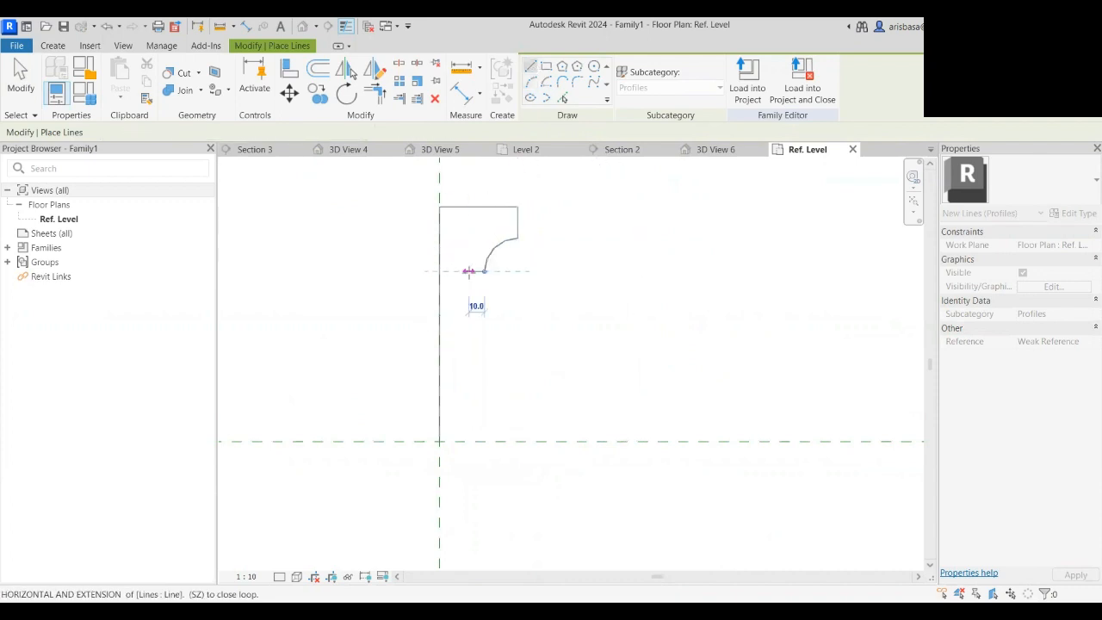
click(468, 271)
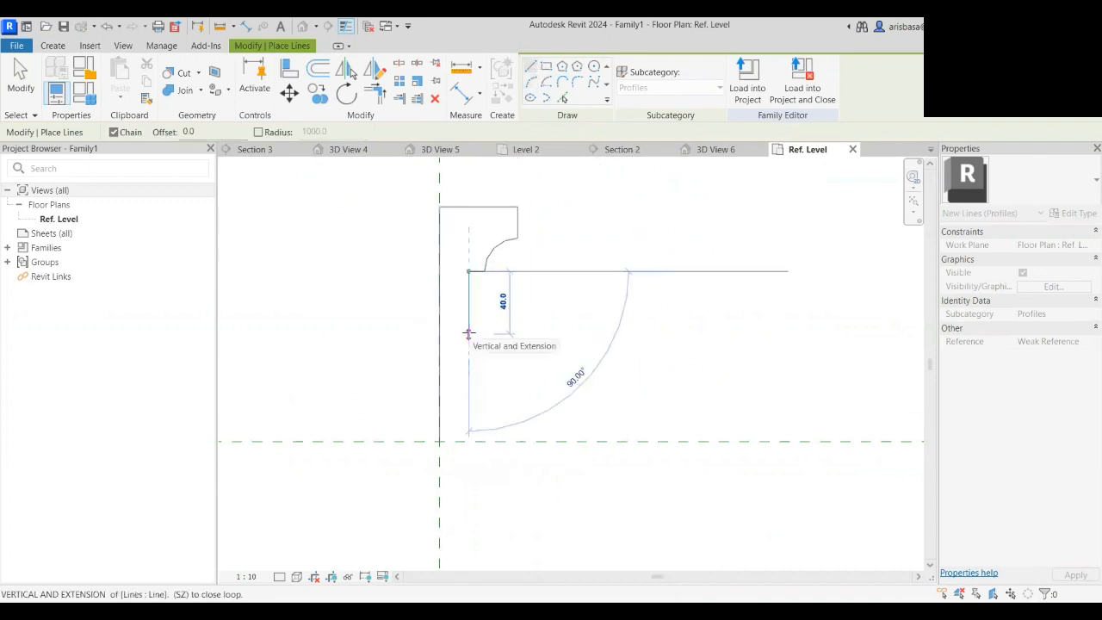
click(468, 308)
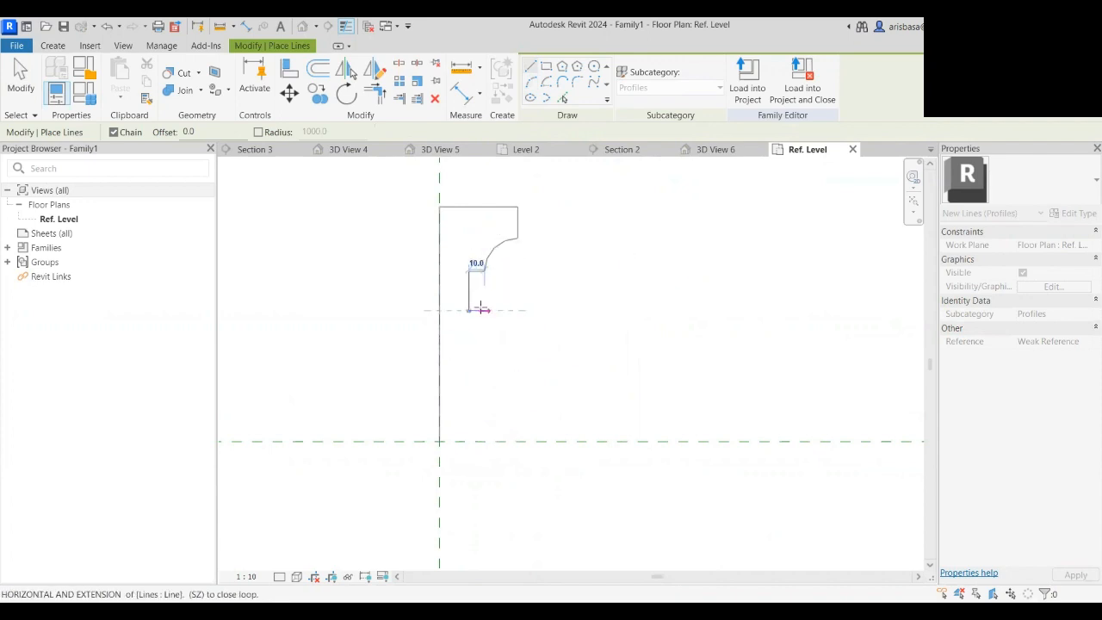
- Add a 10 mm line outward and a half-round bead of about 7.5 mm radius beneath it
scroll(480, 311, up, 3)
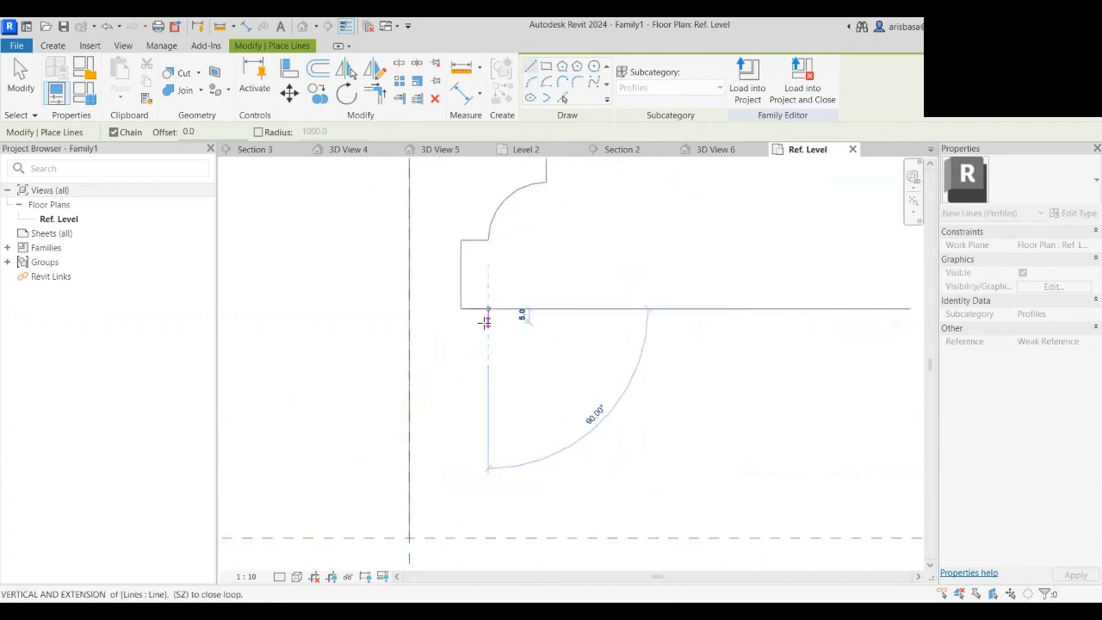
click(532, 83)
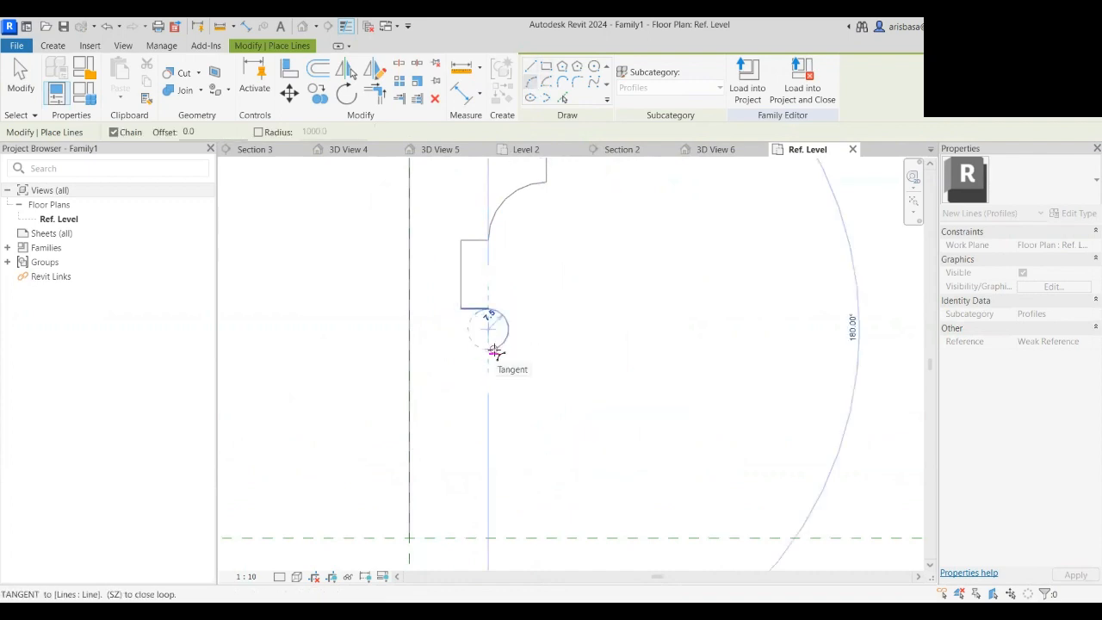
click(489, 350)
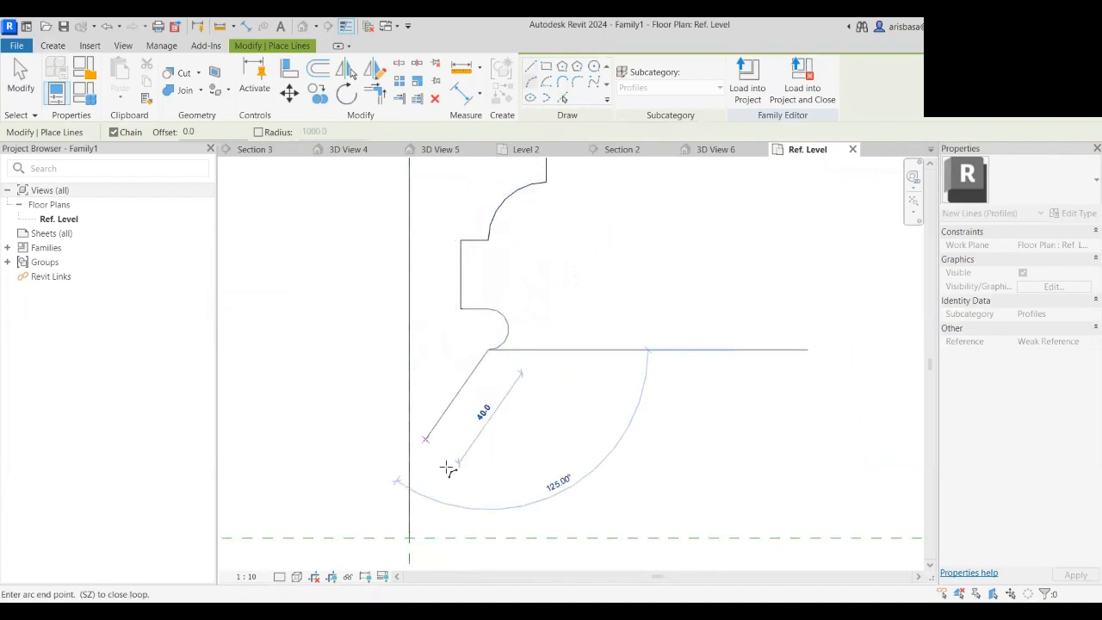
click(488, 393)
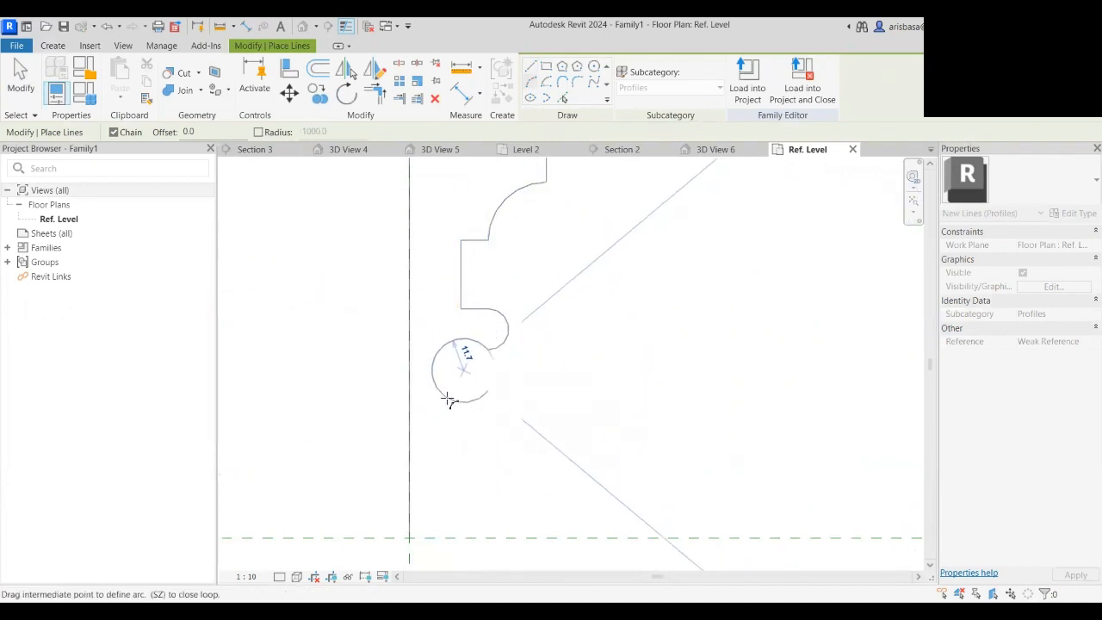
key(Escape)
- Close the profile with a short vertical, a 37 mm diagonal outward, a 23.5 mm vertical and a base line back to the intersection
click(531, 67)
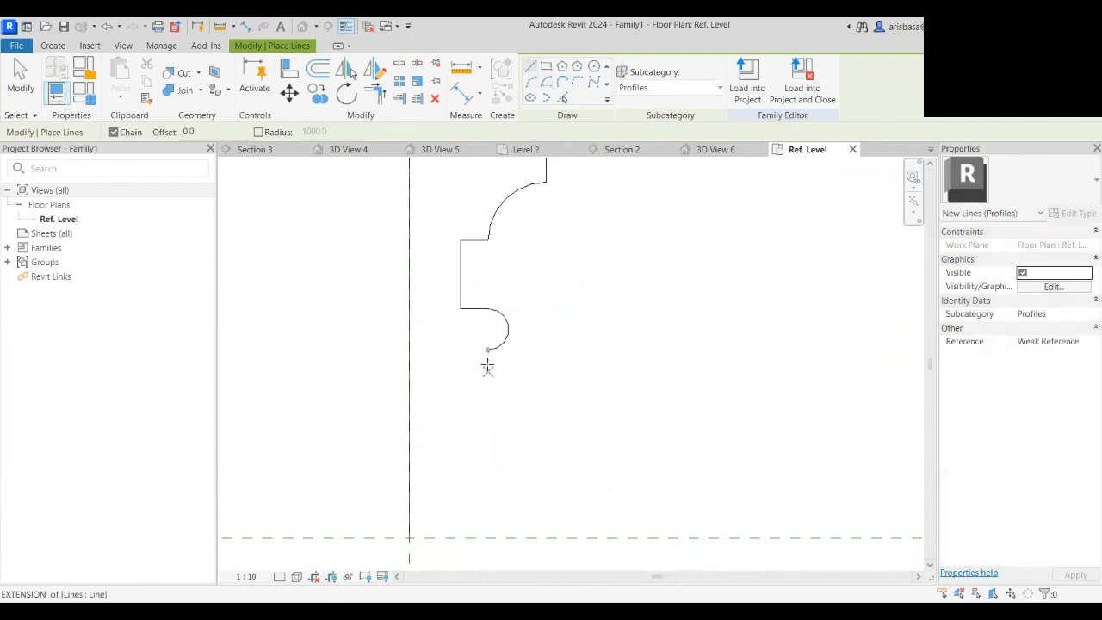
click(489, 349)
click(488, 391)
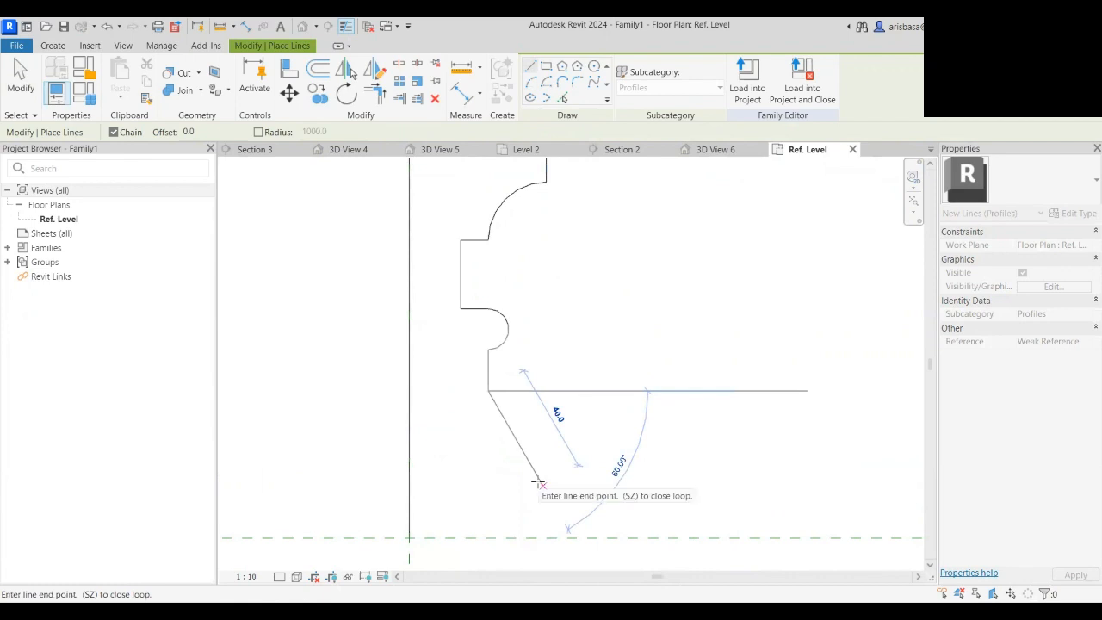
click(546, 473)
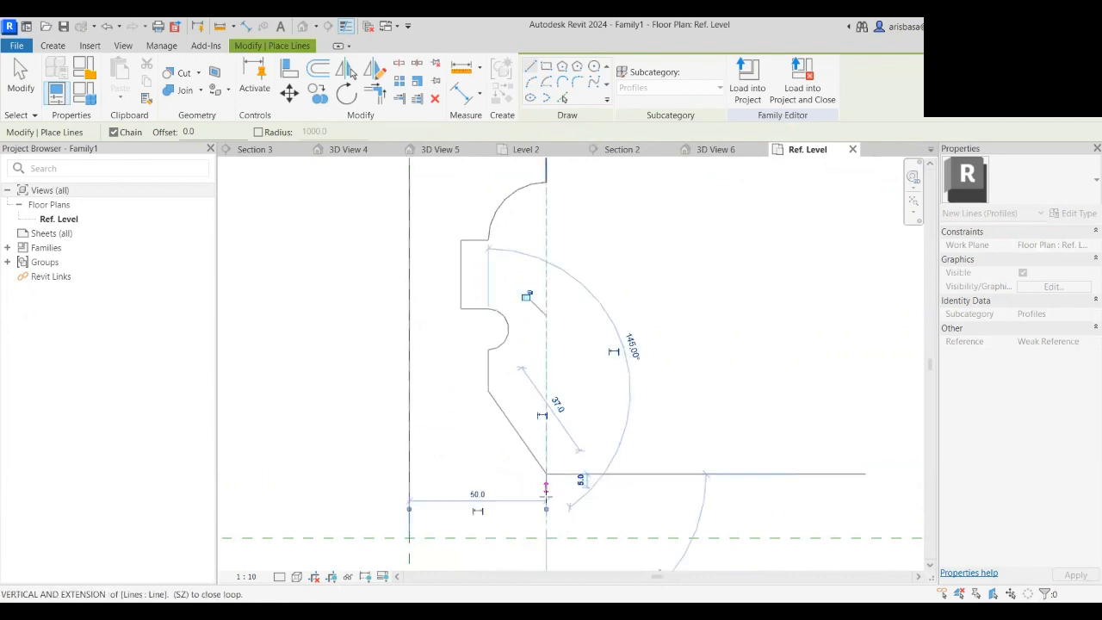
click(547, 537)
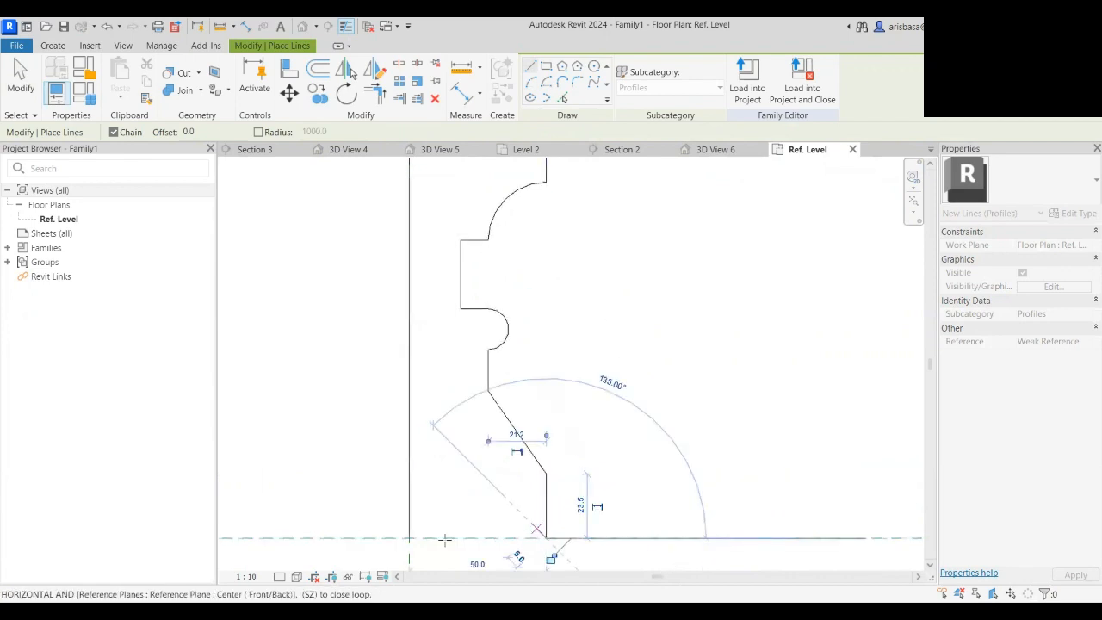
click(409, 537)
- Examine the shape of the closed moulding profile, overall and around its upper part
scroll(687, 407, down, 3)
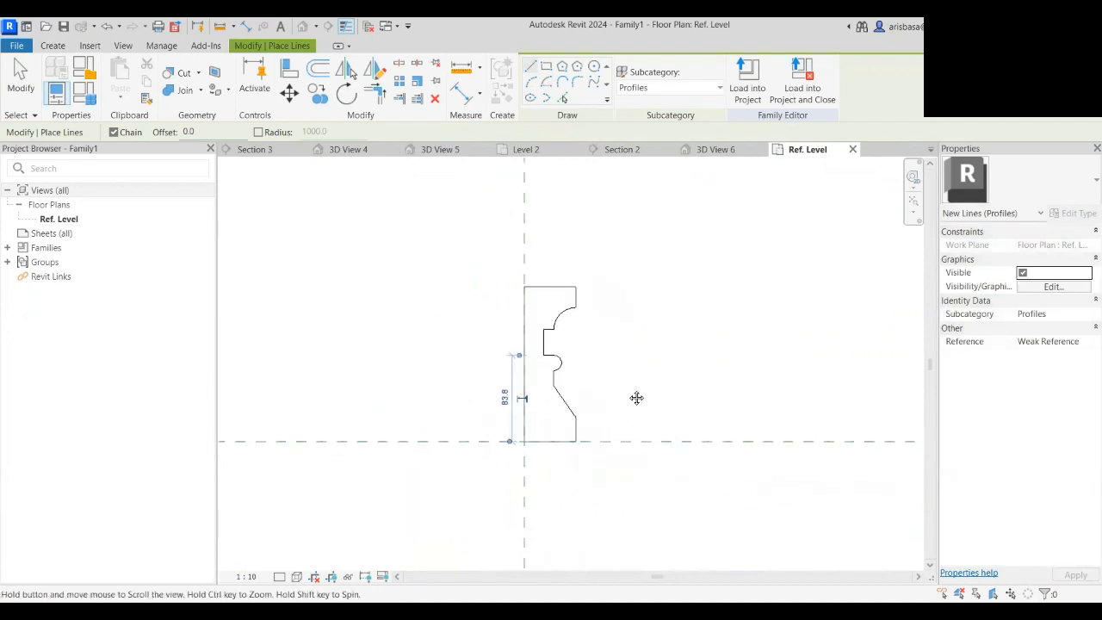
scroll(635, 396, down, 1)
scroll(624, 387, up, 2)
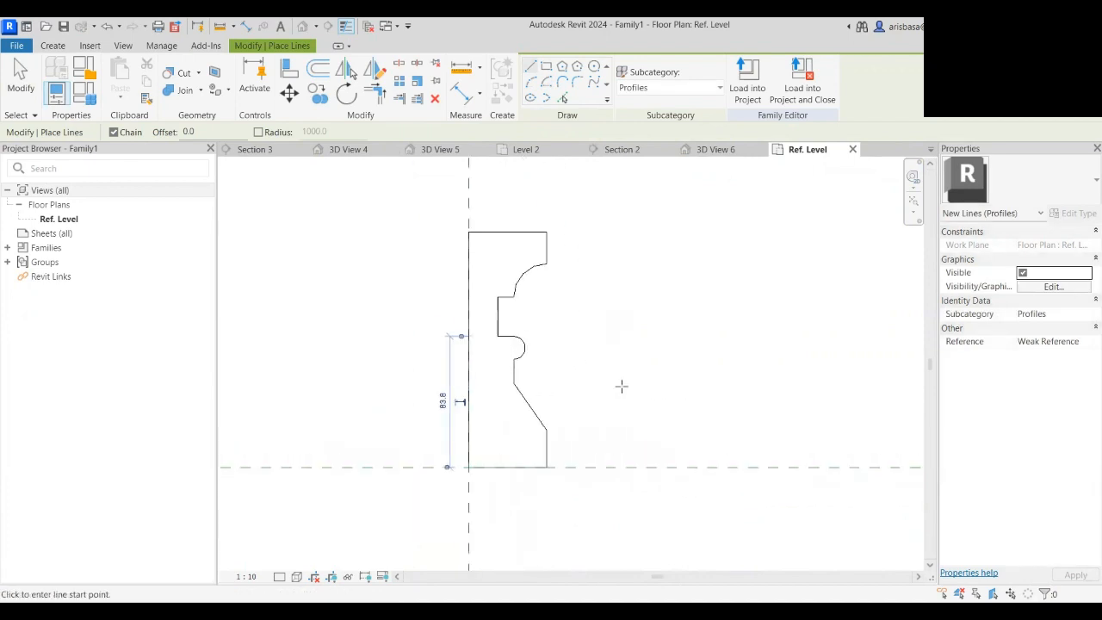
scroll(626, 364, down, 4)
middle_drag(584, 374, 497, 350)
scroll(495, 299, up, 5)
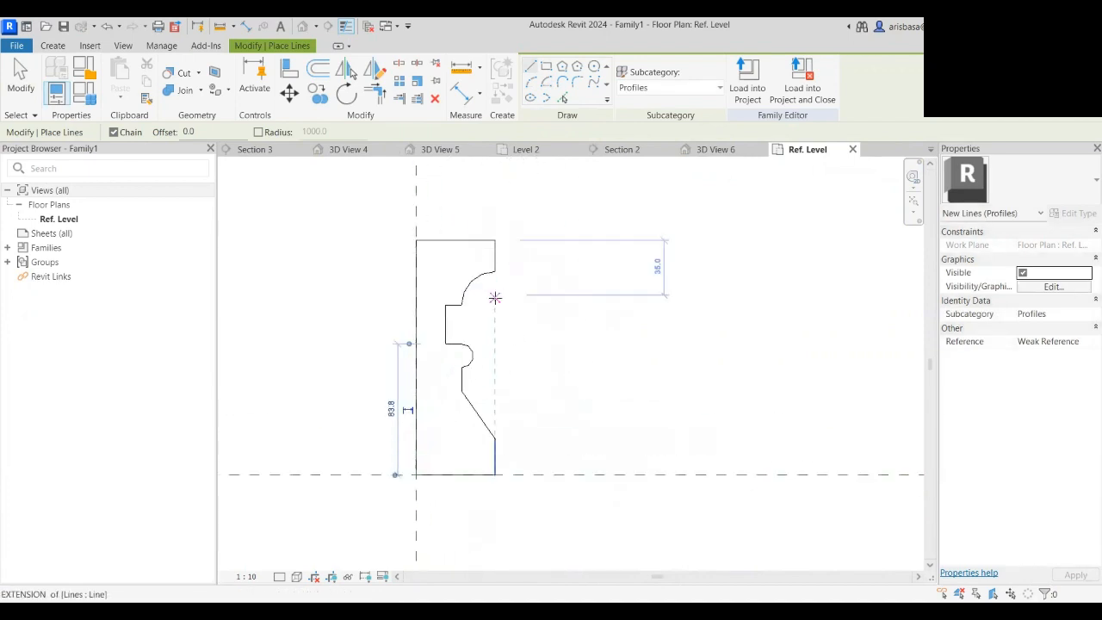
scroll(609, 310, down, 2)
middle_drag(611, 323, 592, 364)
scroll(504, 308, up, 3)
scroll(506, 306, up, 2)
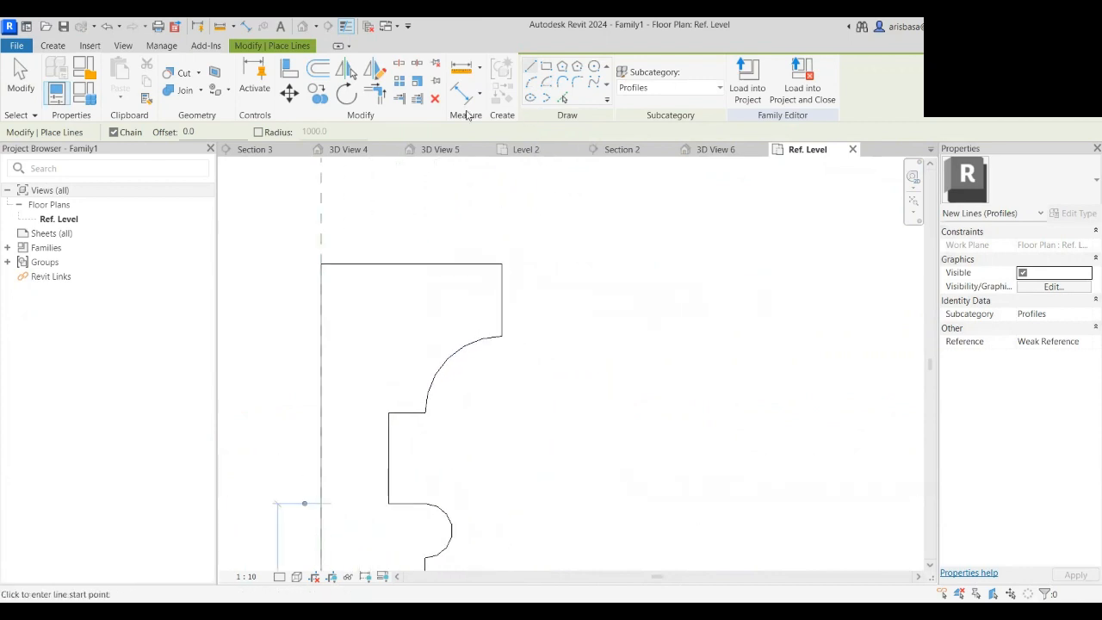
scroll(630, 169, down, 5)
middle_drag(647, 254, 586, 278)
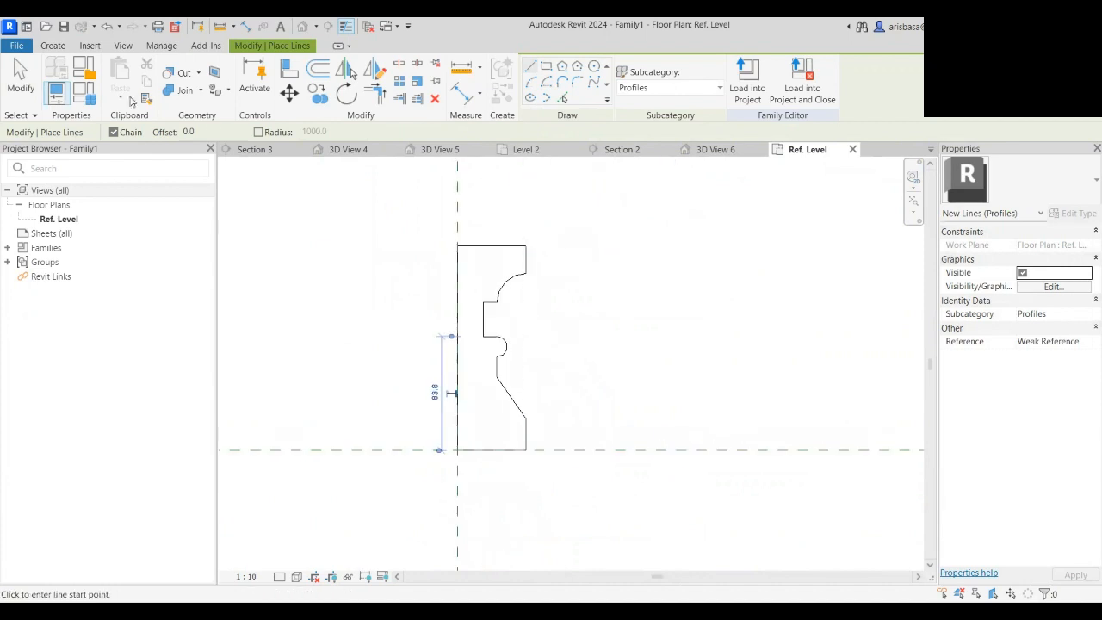
- Save the profile family as INFOCUS PROFILE 1 in Documents, with the maximum number of backups set to 1
click(16, 48)
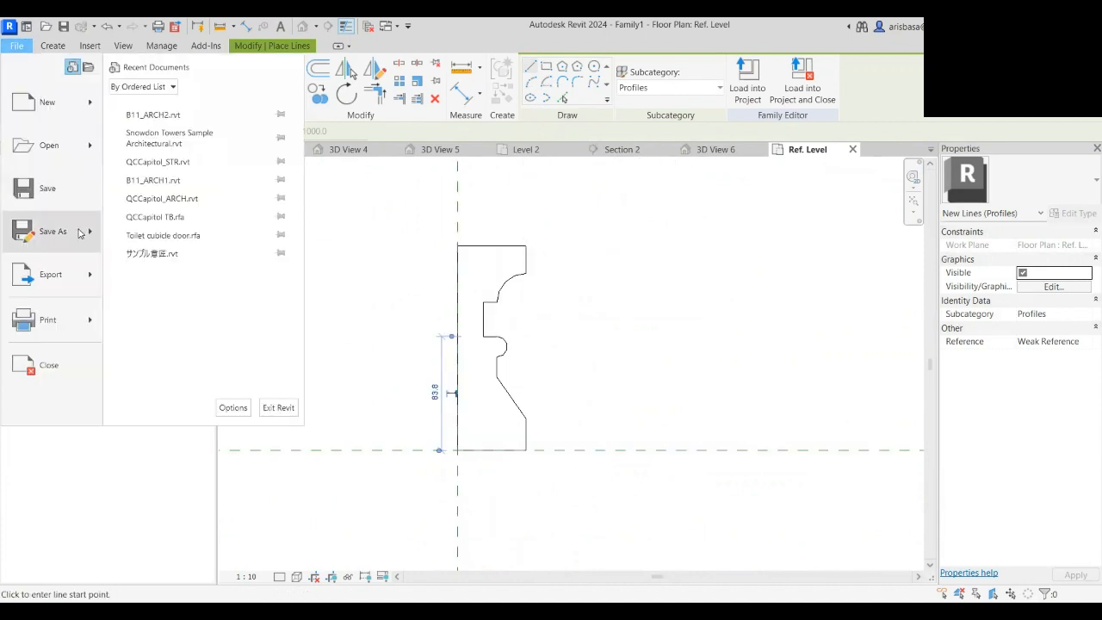
mouse_move(81, 231)
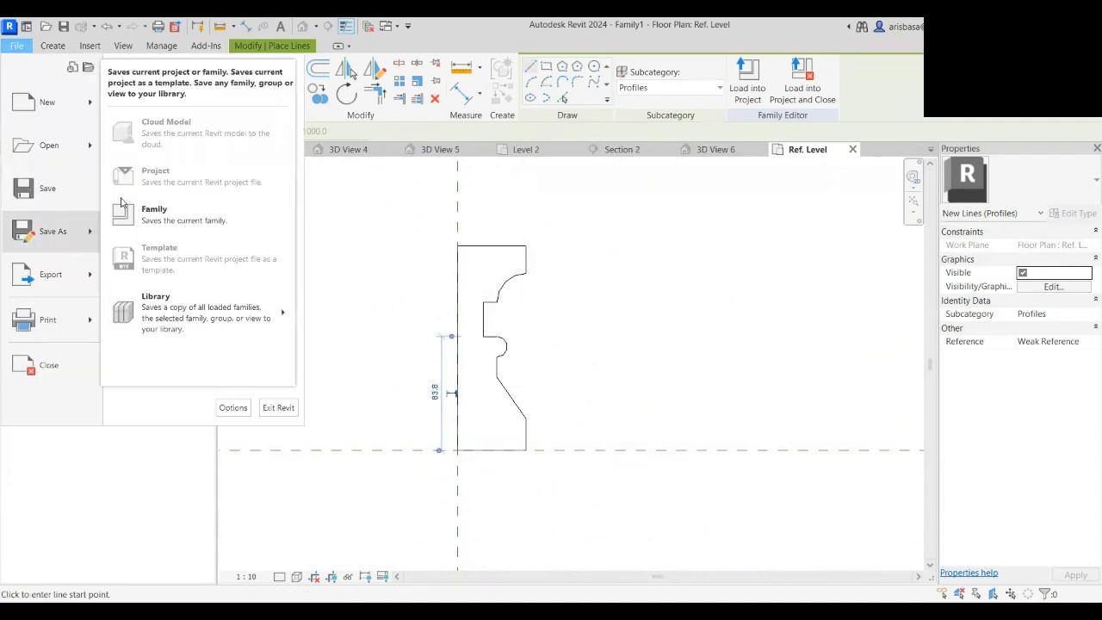
click(211, 221)
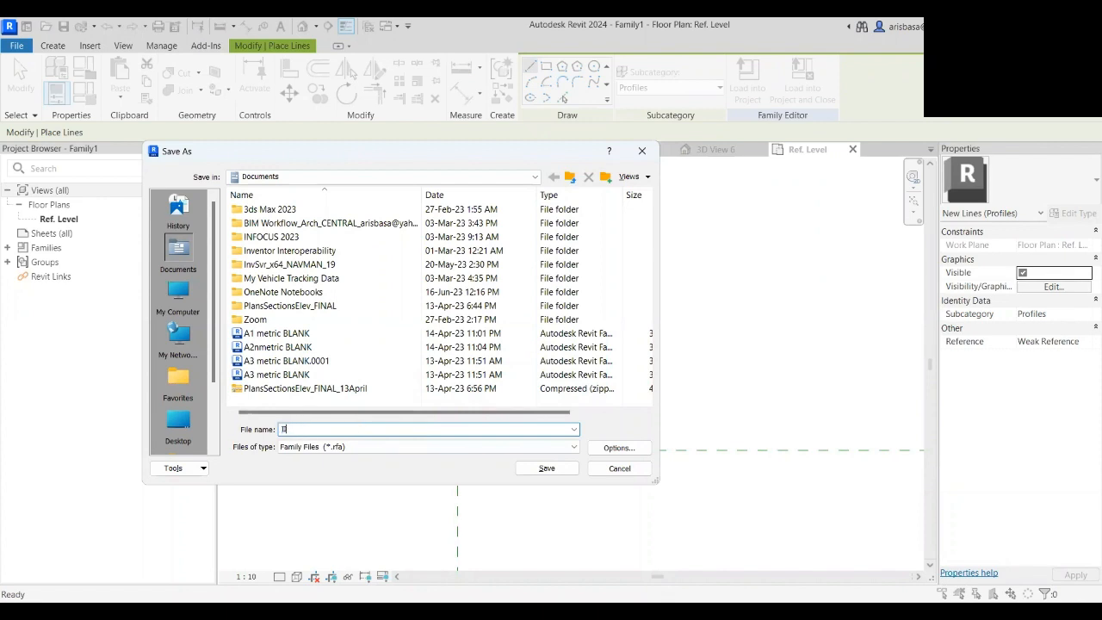
text(IN)
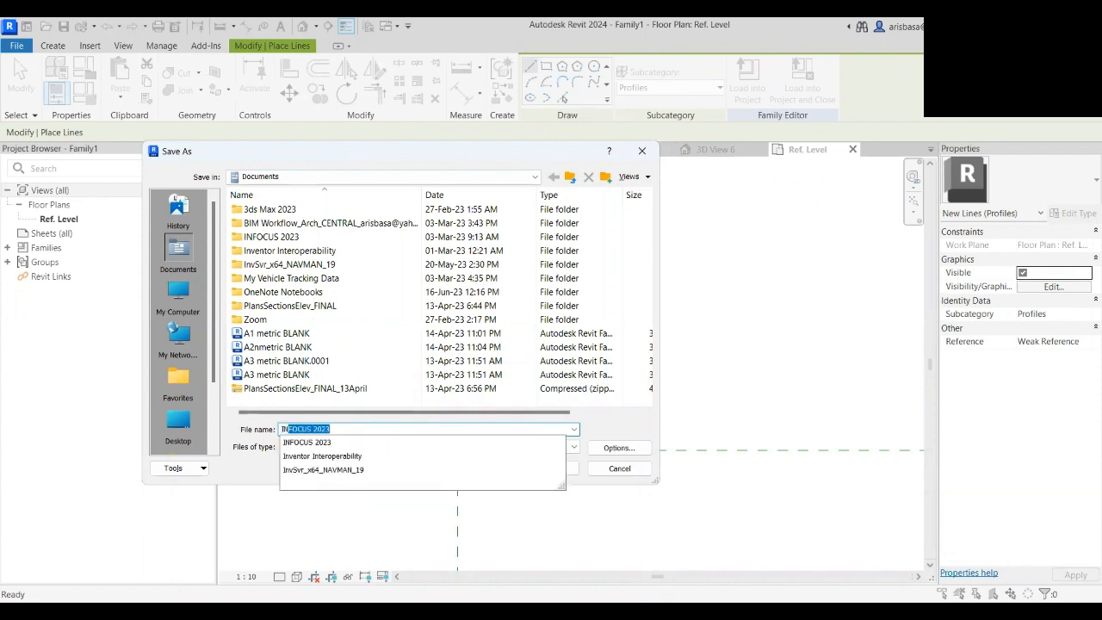
text(FPC)
key(BackSpace)
text(O)
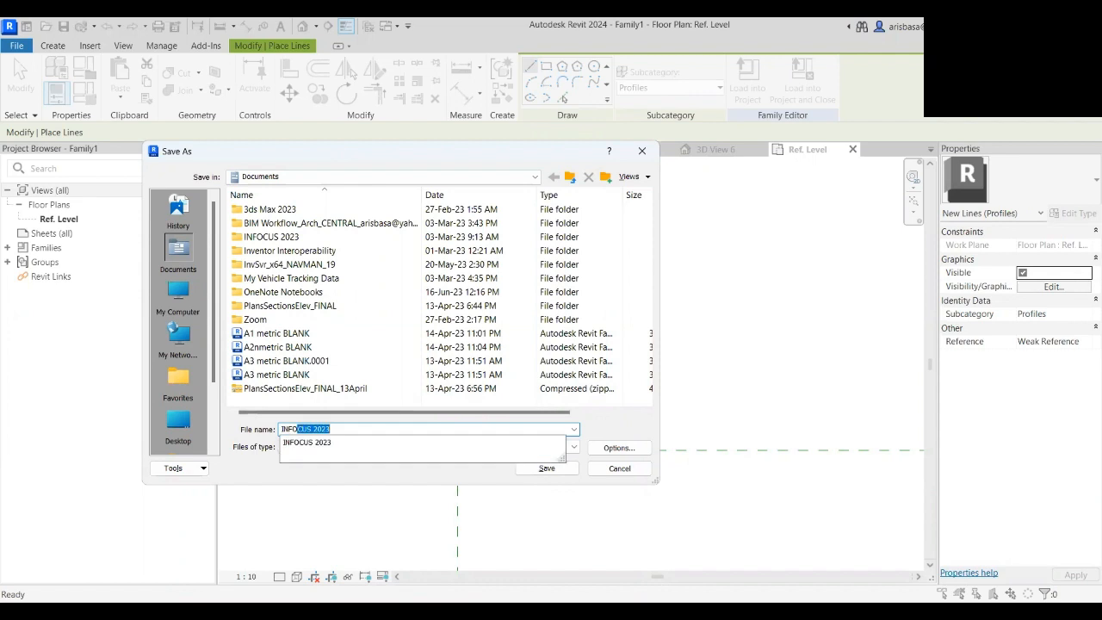
text(CUS PROFILE 1)
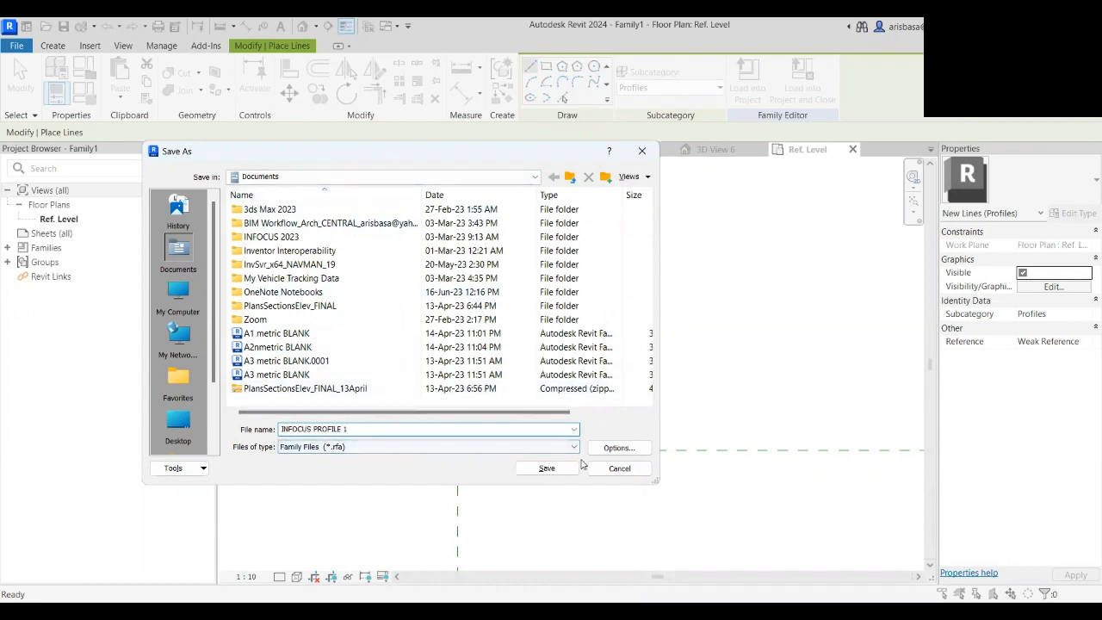
click(610, 450)
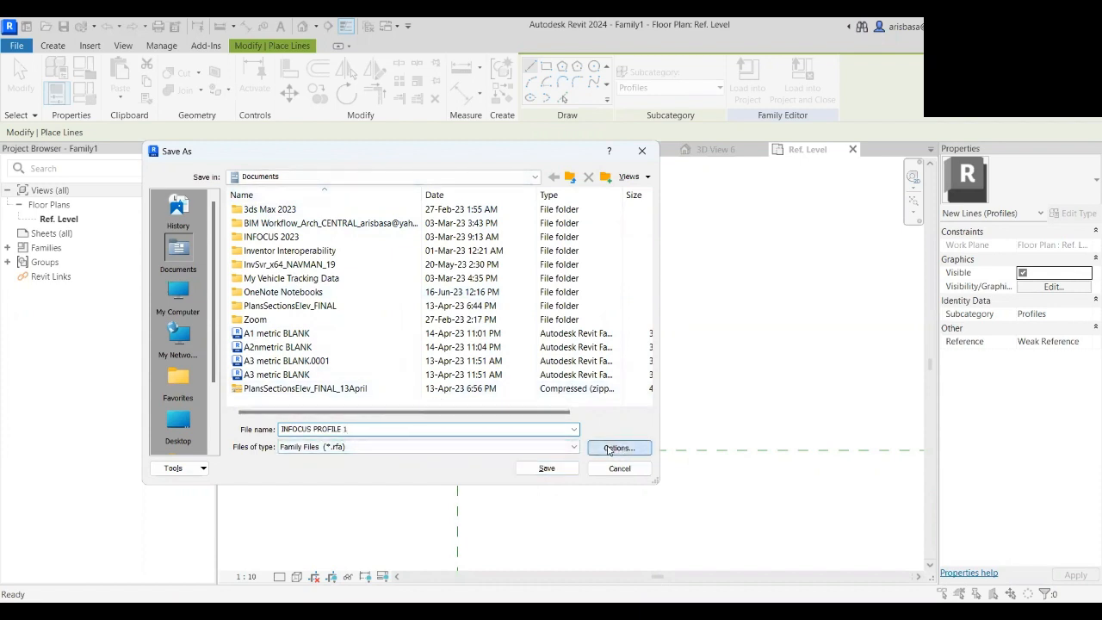
text(1)
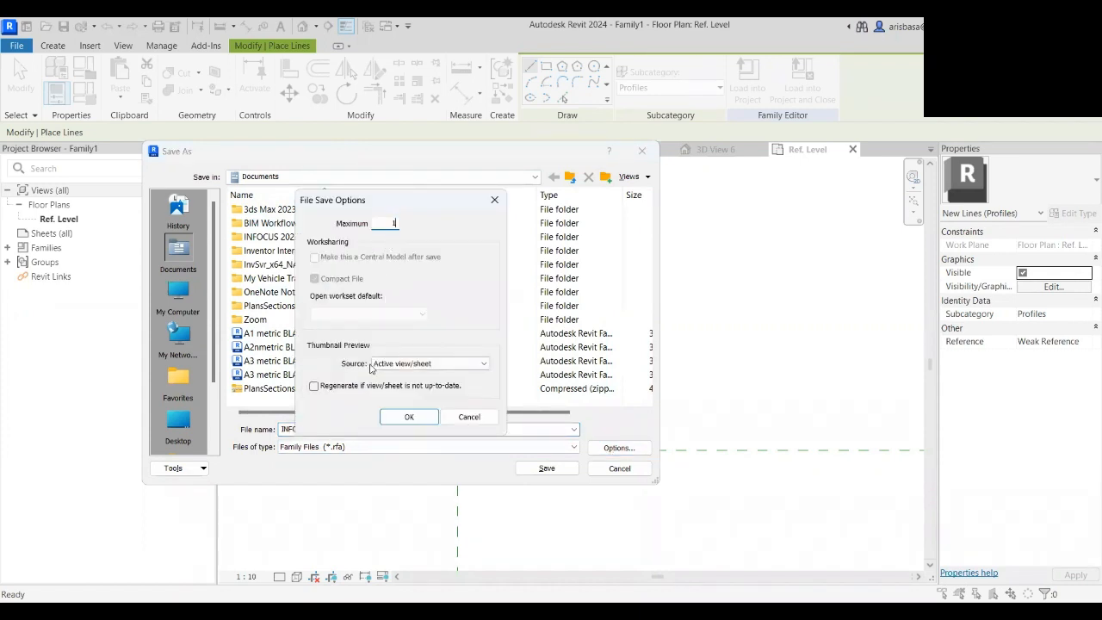
click(414, 419)
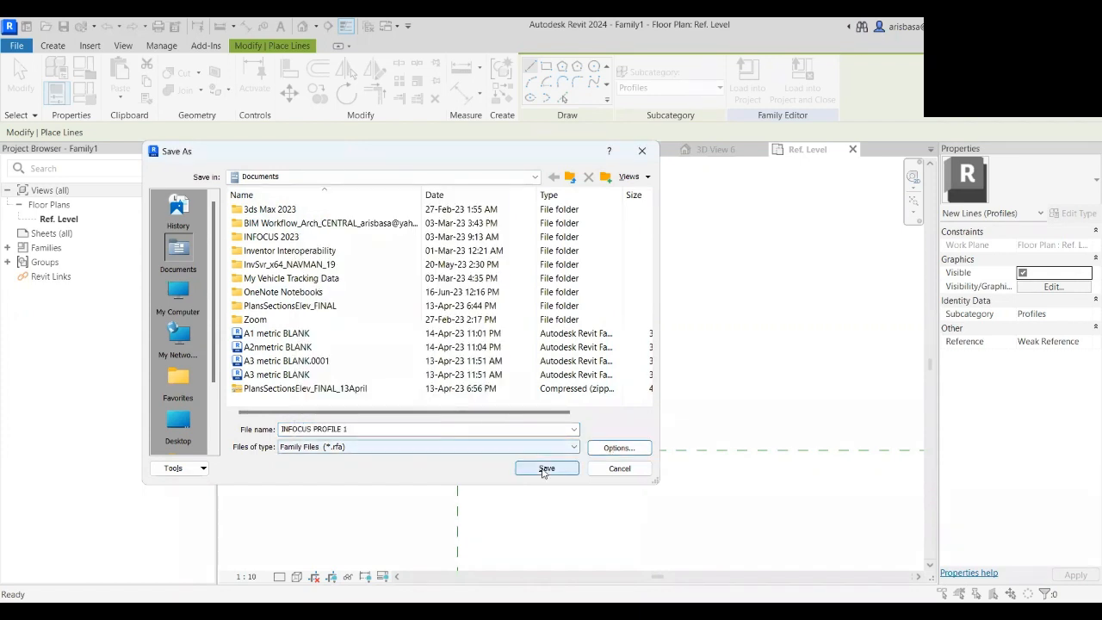
click(547, 470)
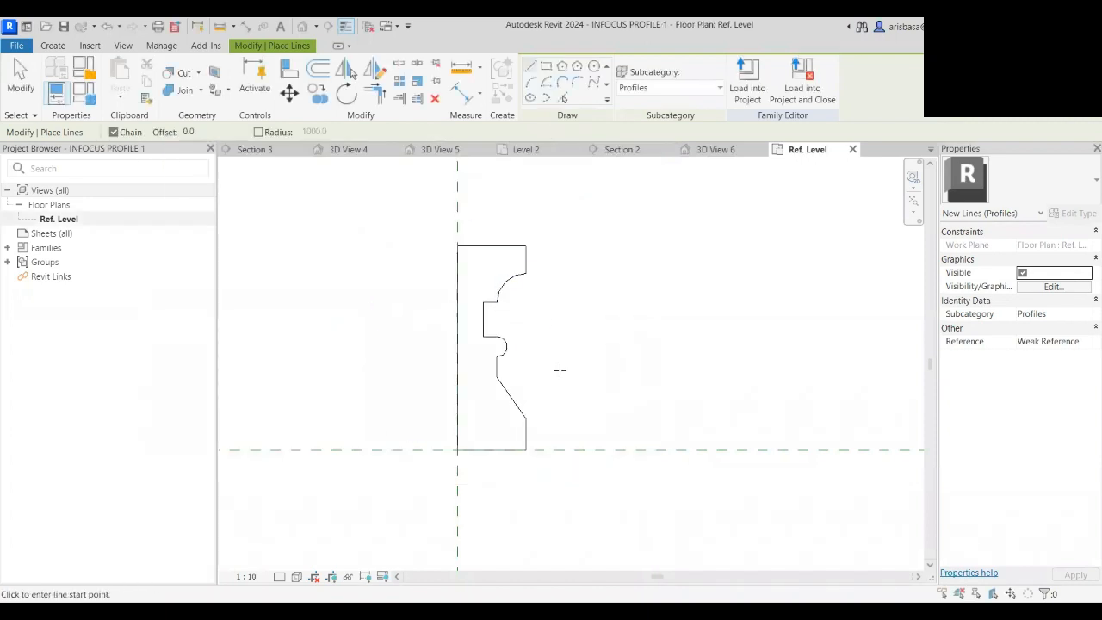
- Load the finished profile into the B11_ARCH2 project and close the family
scroll(492, 451, down, 2)
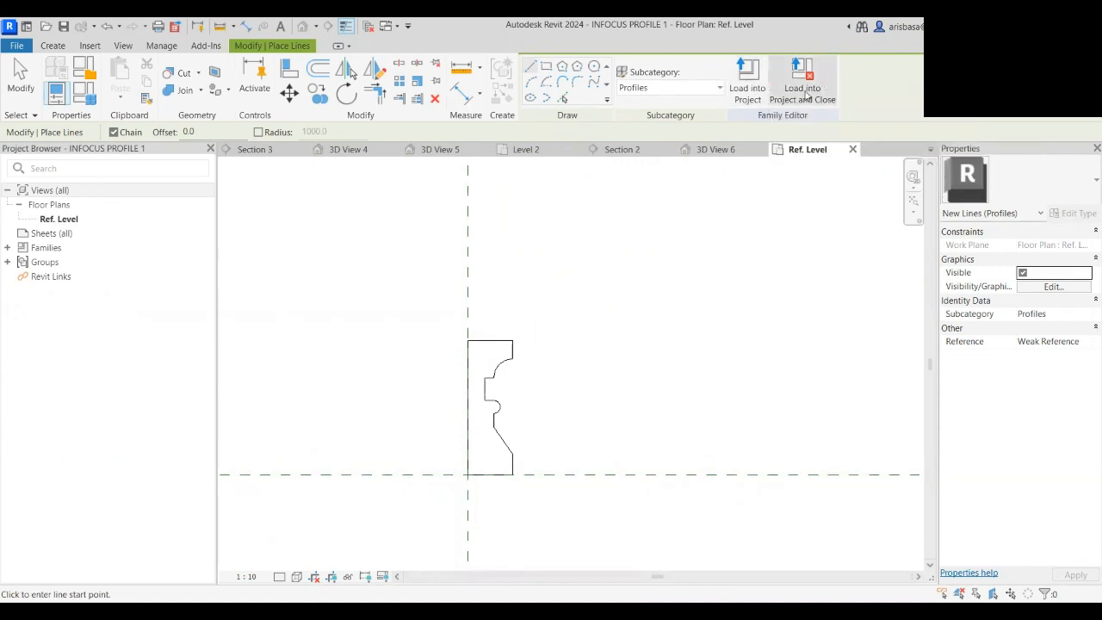
click(808, 95)
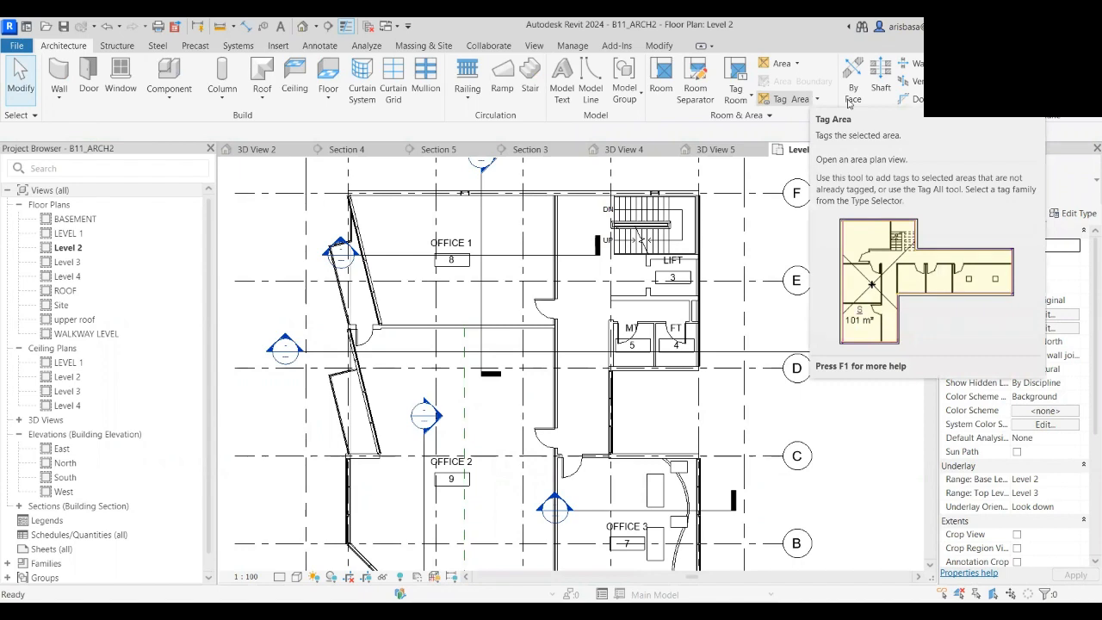
scroll(528, 273, down, 3)
middle_drag(623, 483, 580, 471)
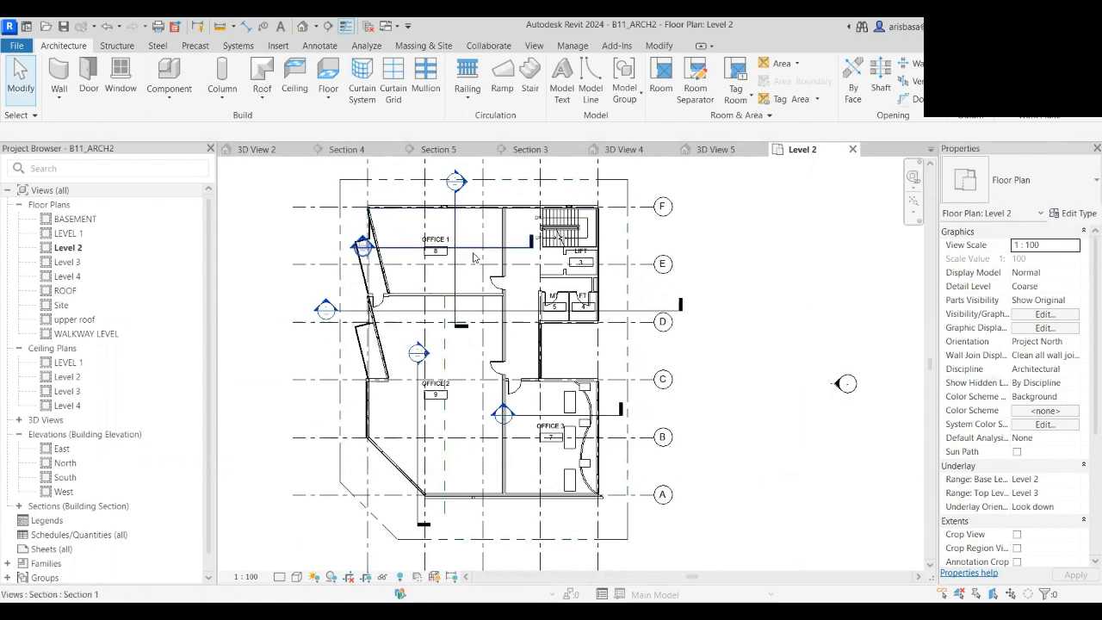
- In Section 2, change the infocus moulding wall sweep type's profile to INFOCUS PROFILE 1
click(539, 155)
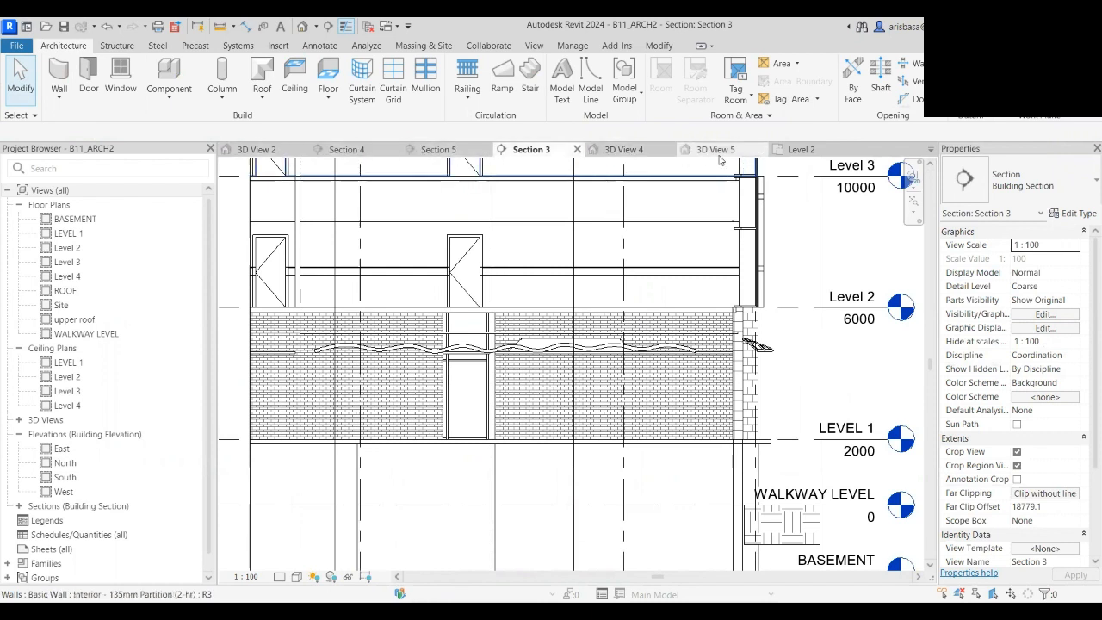
click(929, 150)
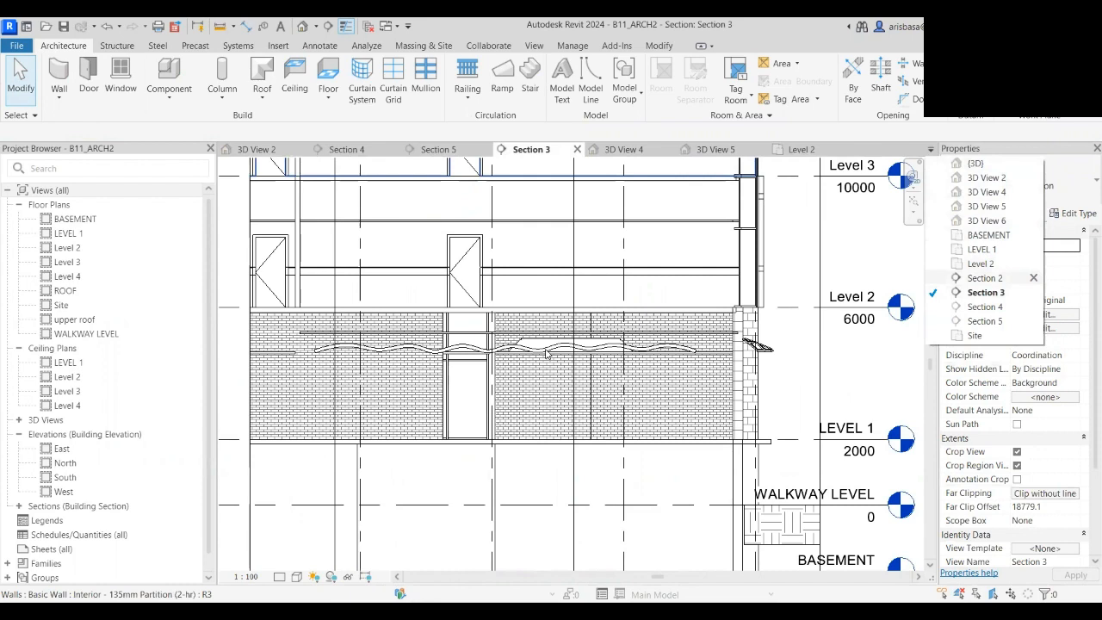
click(984, 278)
click(450, 362)
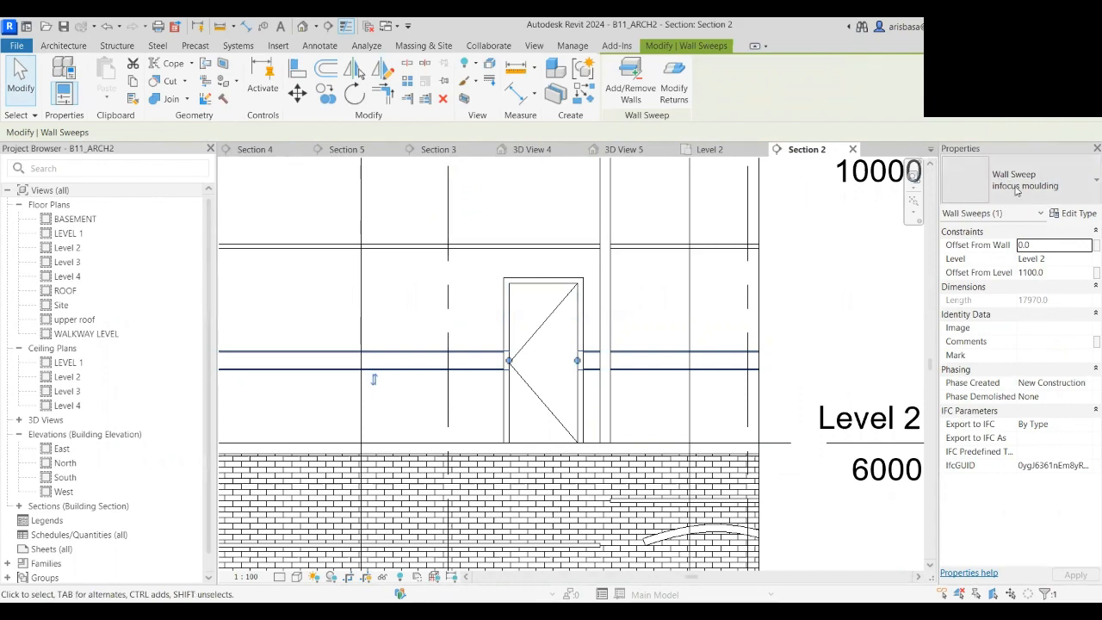
click(1075, 213)
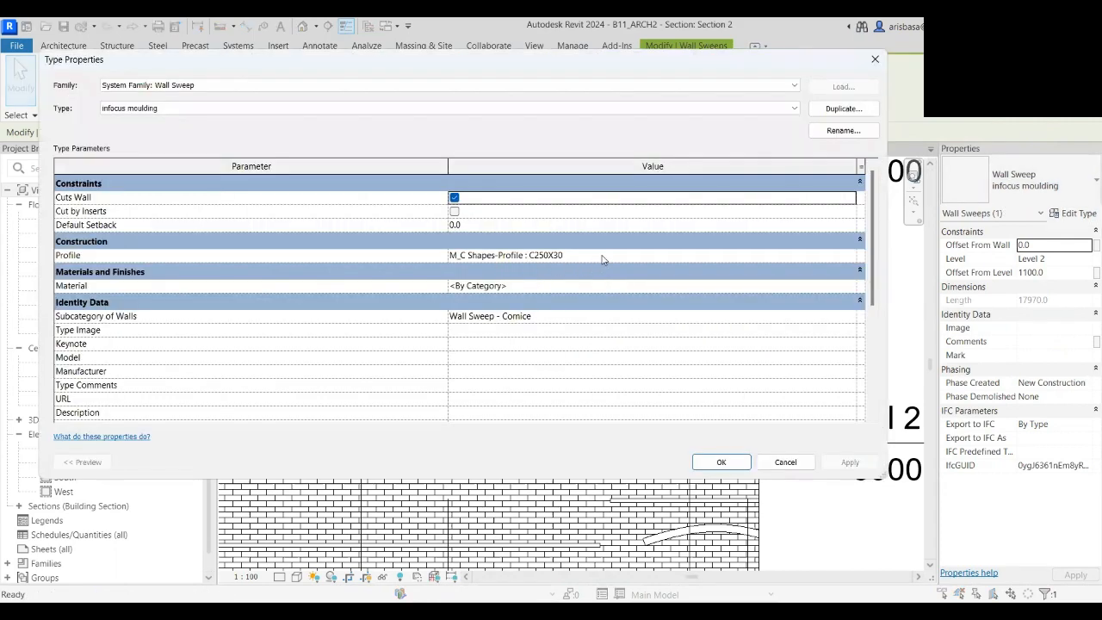
click(849, 255)
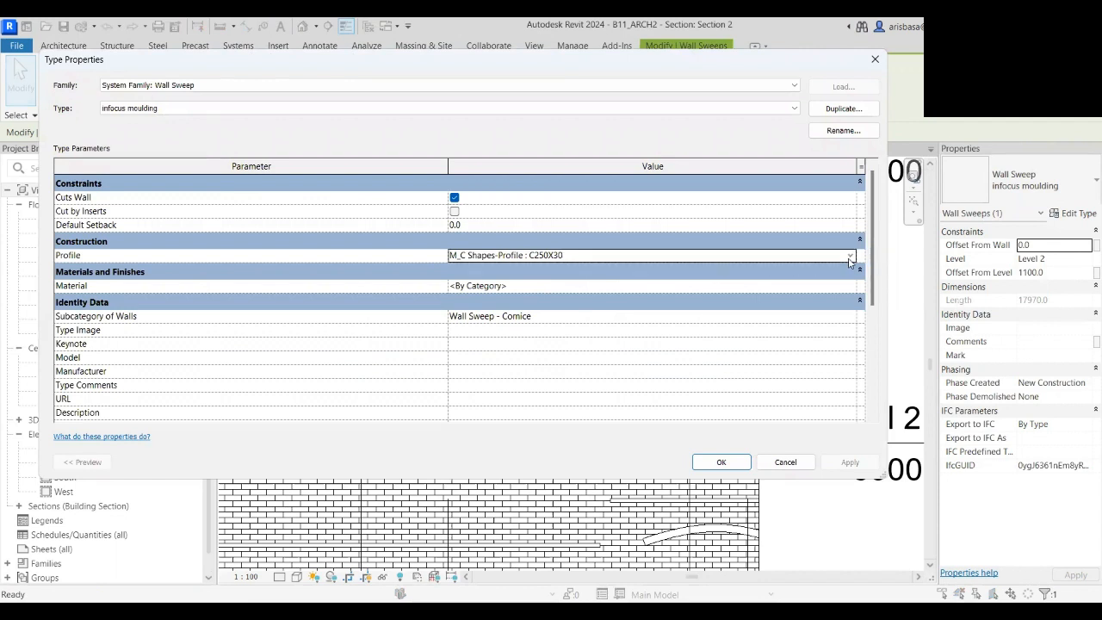
click(850, 255)
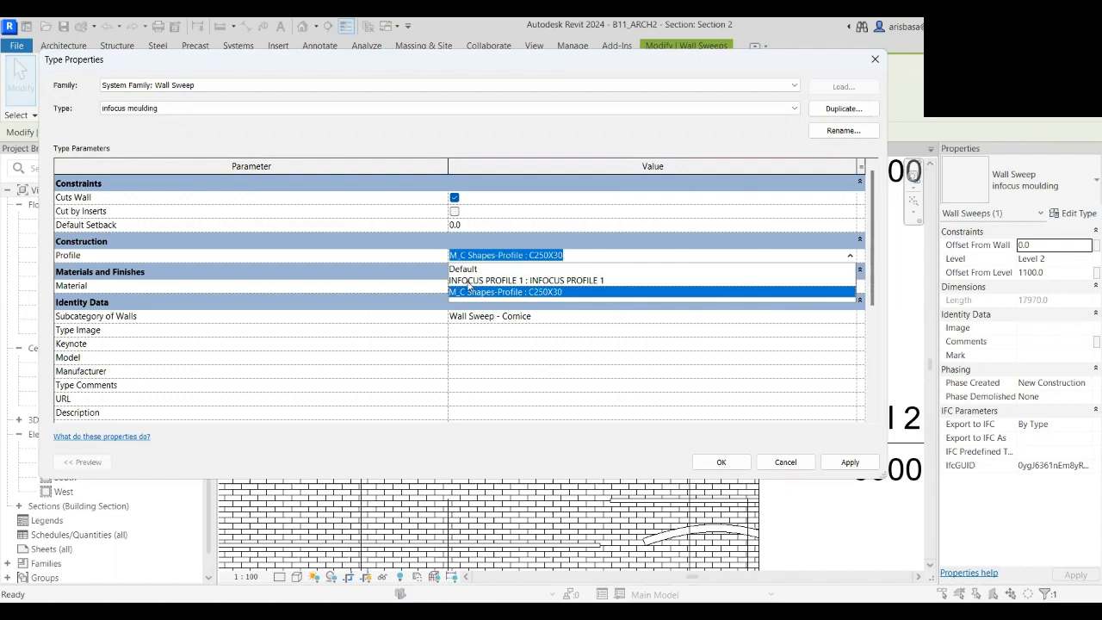
click(480, 280)
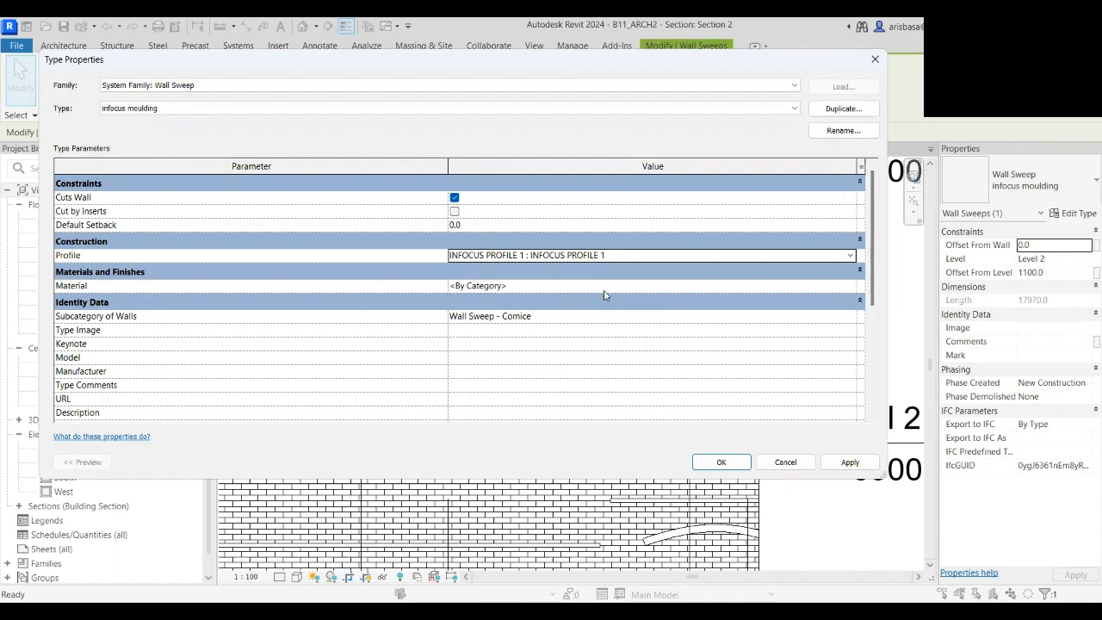
click(728, 466)
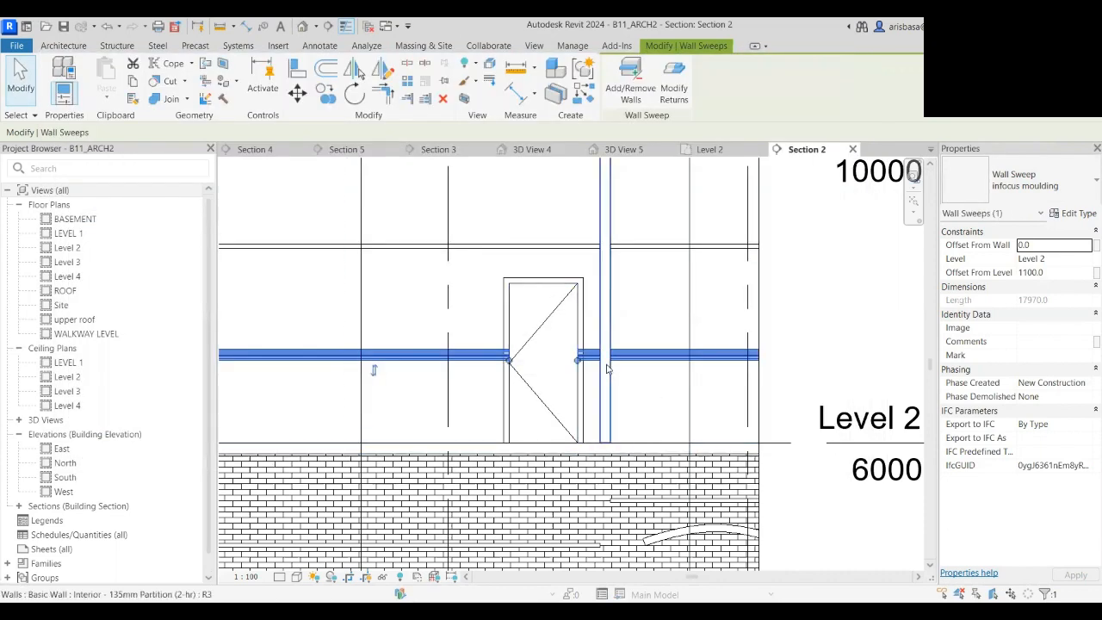
- Shorten the Level 2 moulding on the hinge-point side of the door so it ends at the frame's outer edge
key(Escape)
scroll(491, 362, up, 4)
middle_drag(496, 370, 715, 360)
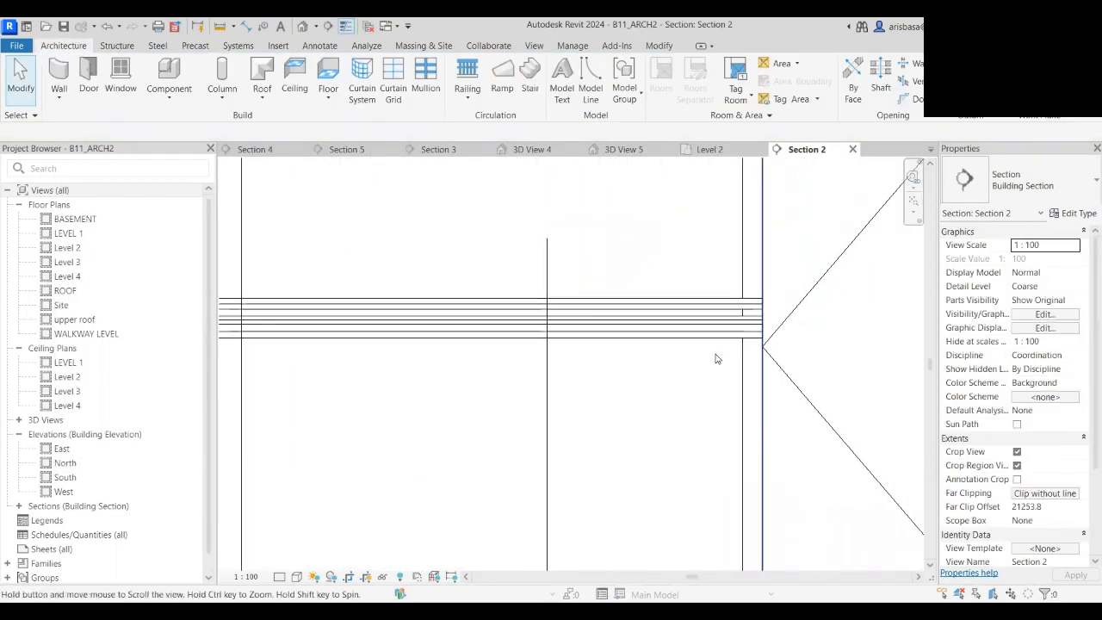
click(714, 336)
scroll(712, 353, down, 3)
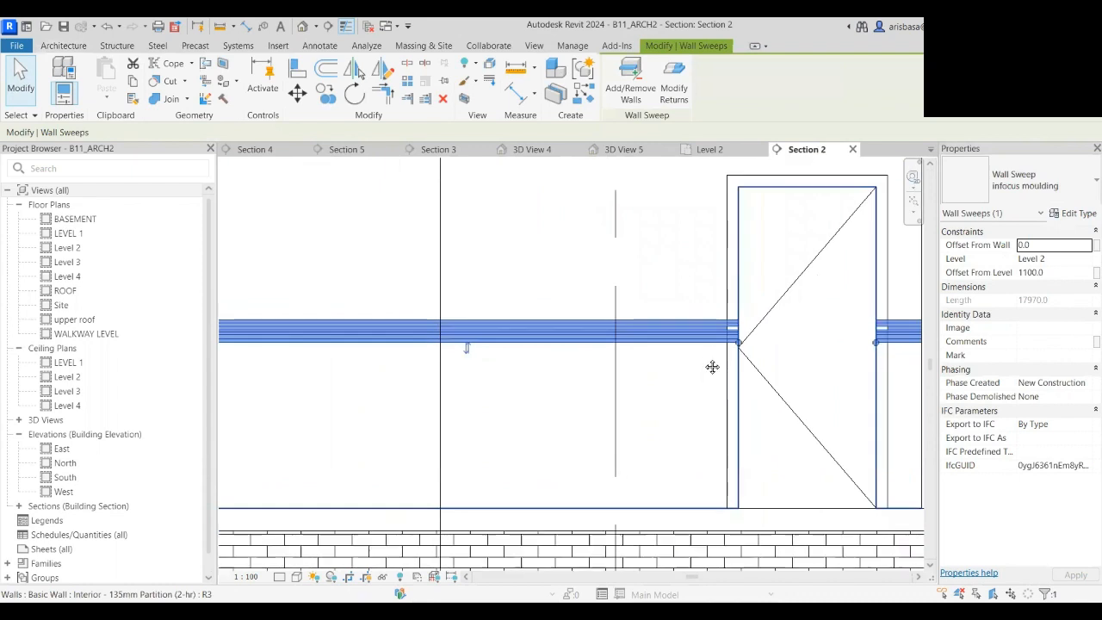
scroll(702, 353, up, 5)
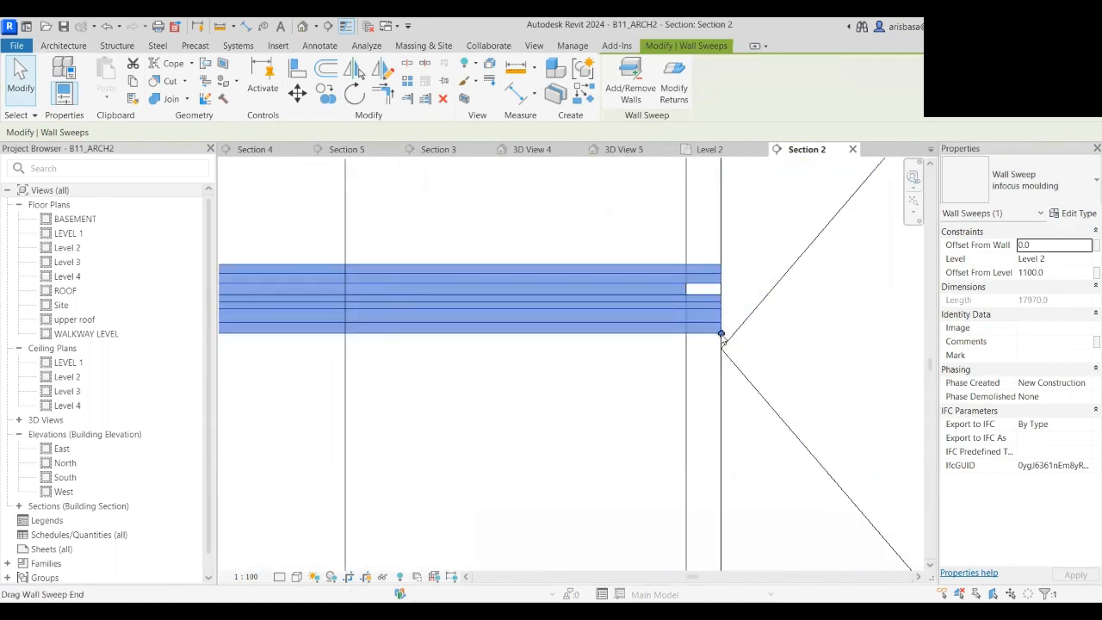
scroll(724, 340, down, 2)
middle_drag(701, 338, 597, 351)
scroll(608, 347, up, 1)
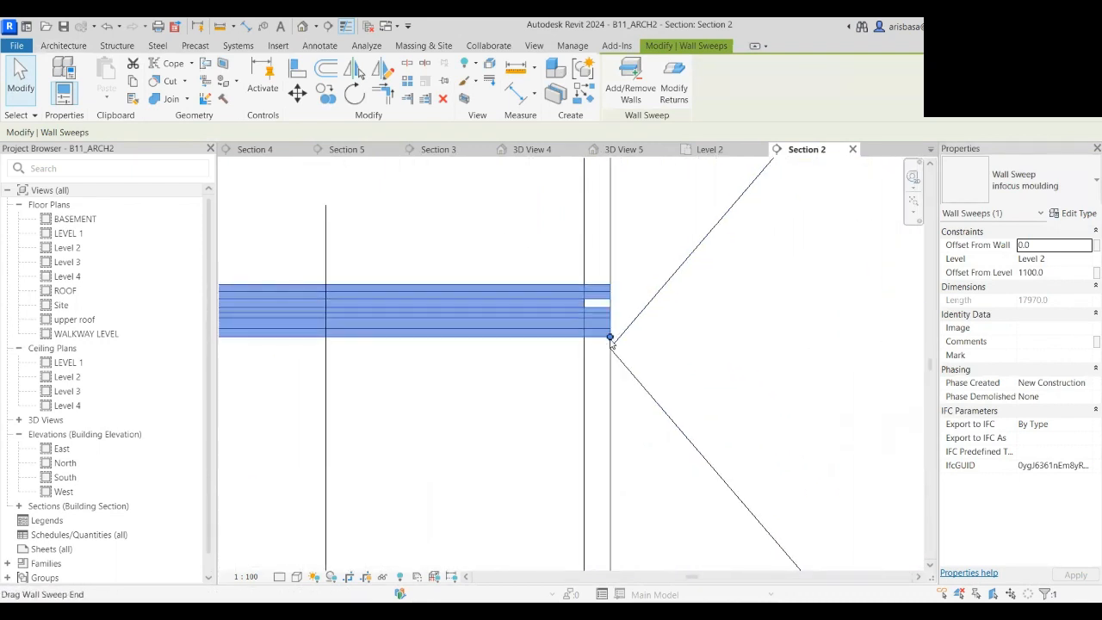
drag(611, 338, 584, 337)
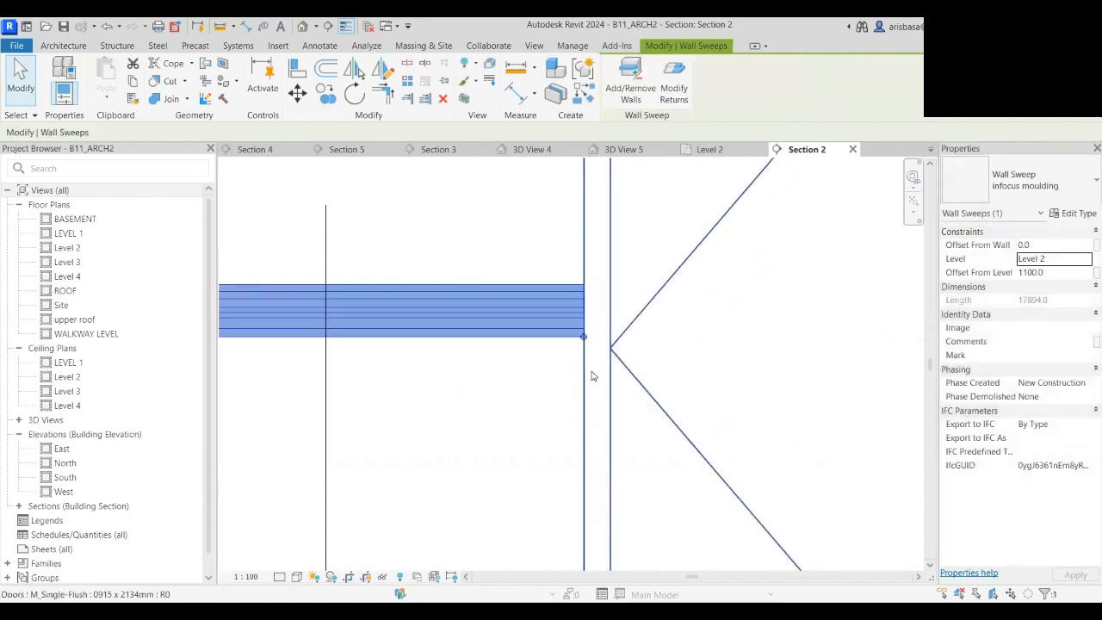
- Trim the moulding on the opposite side of the same door back to the frame's outer edge
scroll(592, 377, down, 2)
middle_drag(587, 383, 505, 376)
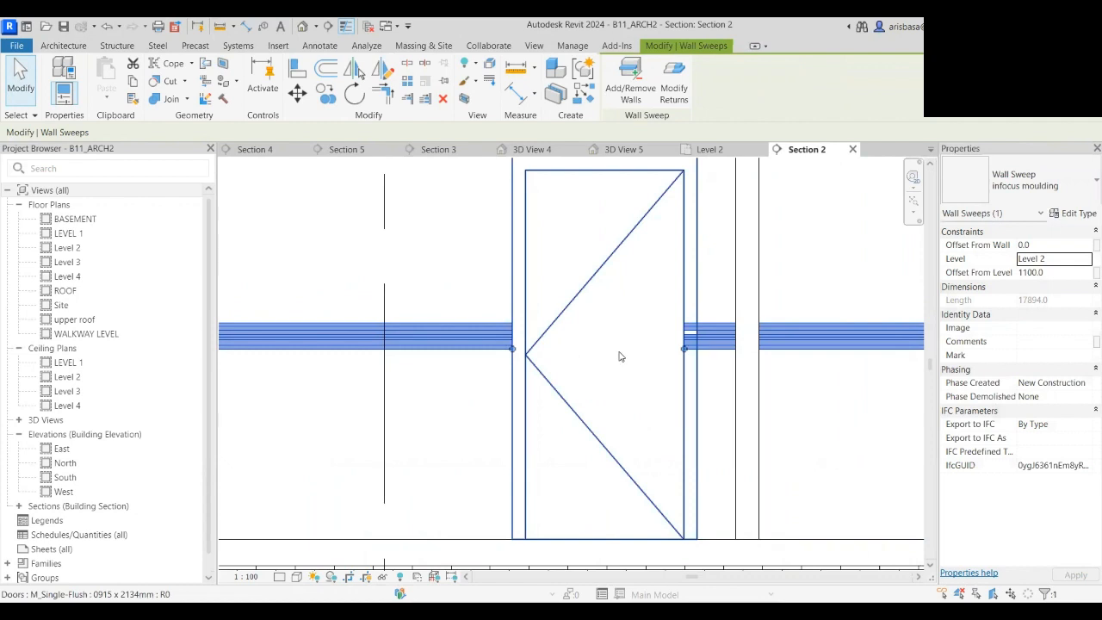
scroll(642, 358, up, 2)
drag(718, 350, 742, 352)
- Pull the moulding end lying outside the section crop back toward the crop boundary
scroll(728, 369, down, 4)
middle_drag(596, 374, 349, 342)
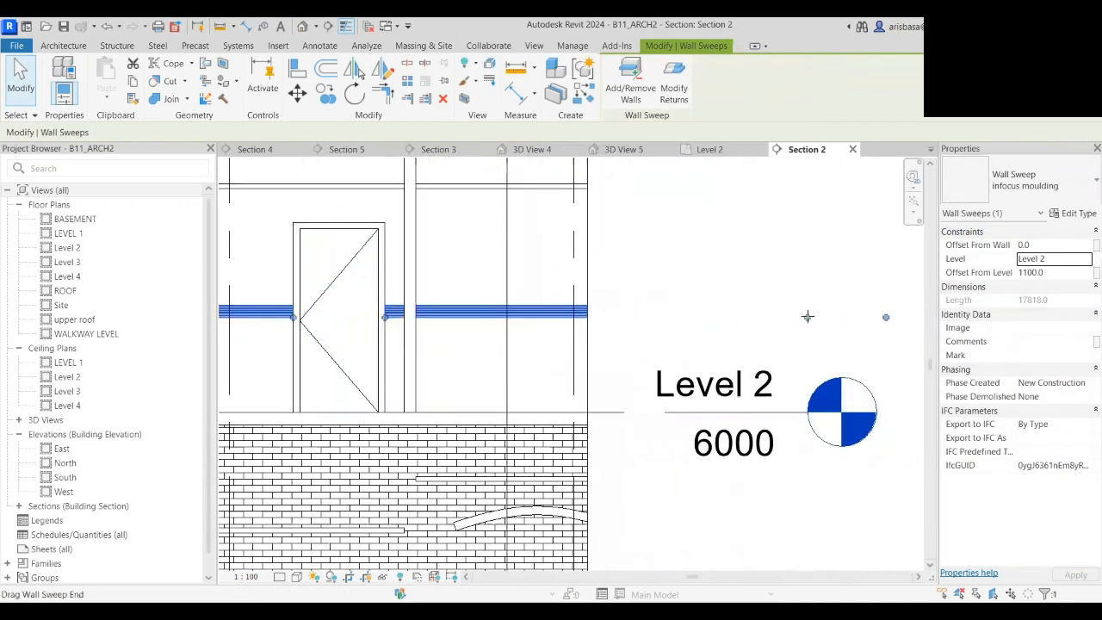
drag(808, 317, 645, 320)
scroll(644, 339, down, 2)
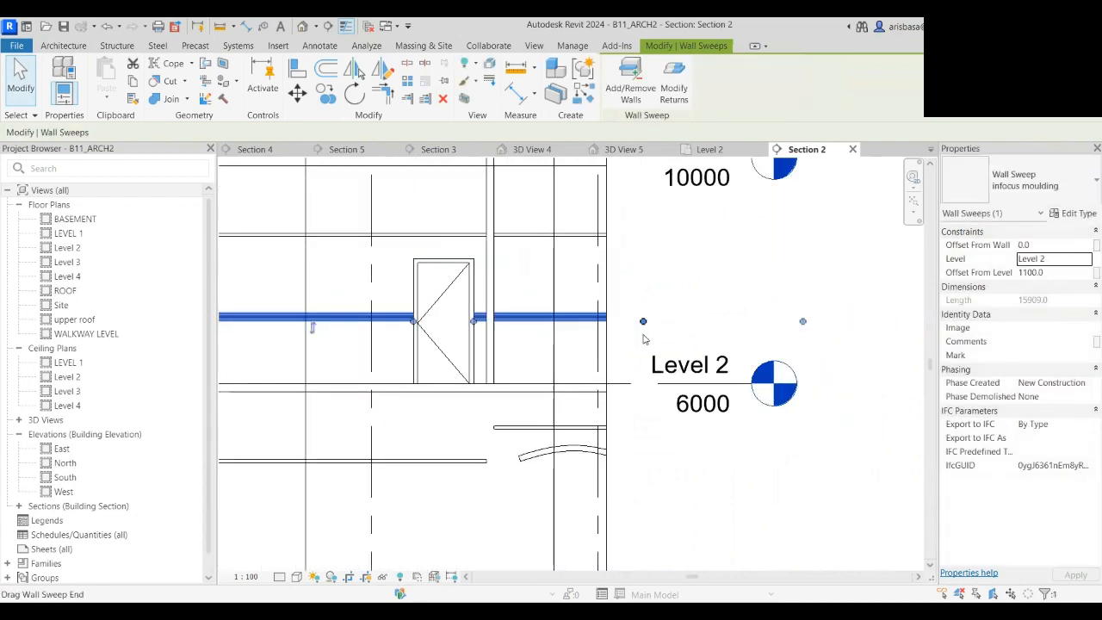
- Widen the Section 2 crop region past the level heads' side to include the second Level 2 door
scroll(645, 339, down, 2)
click(621, 242)
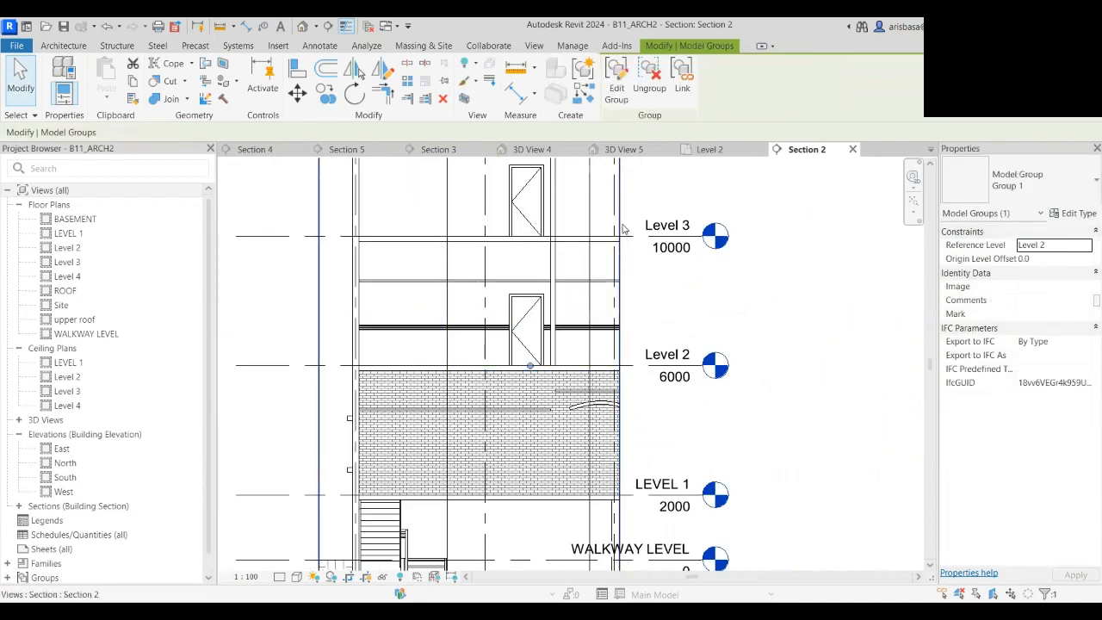
click(622, 276)
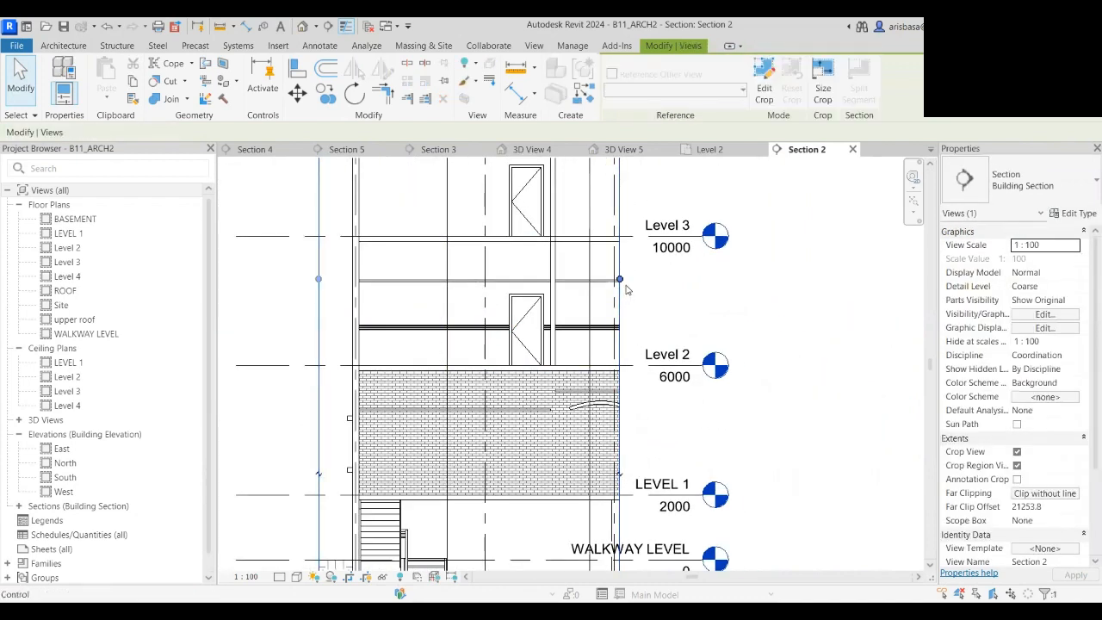
drag(621, 280, 748, 300)
- Extend the moulding's free end to the near outer edge of the second Level 2 door's frame
scroll(699, 341, up, 3)
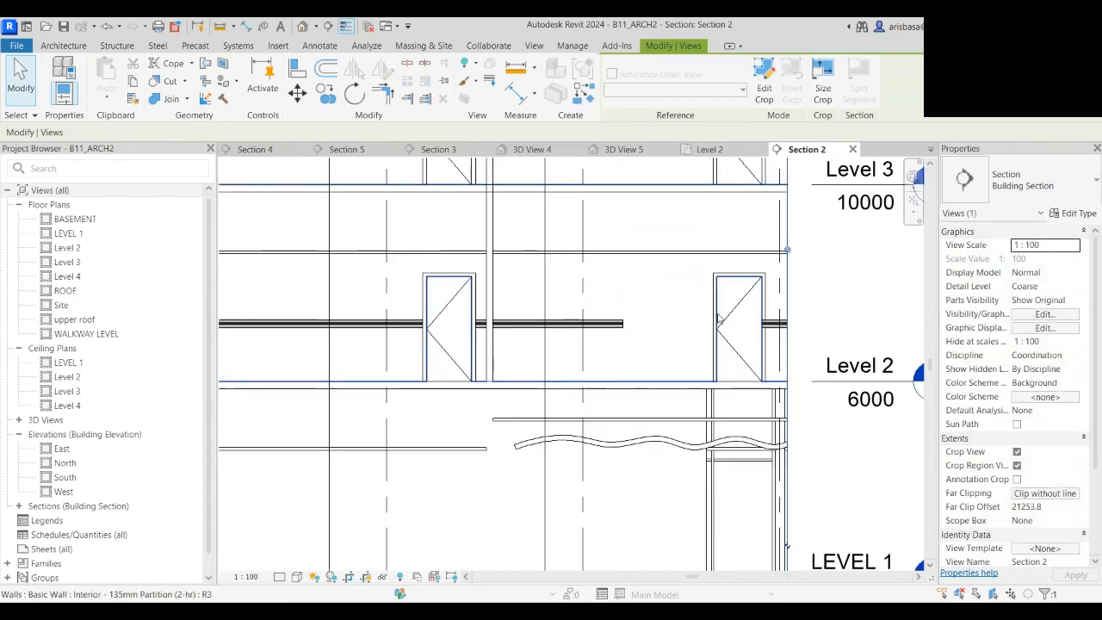
scroll(699, 342, up, 1)
click(598, 326)
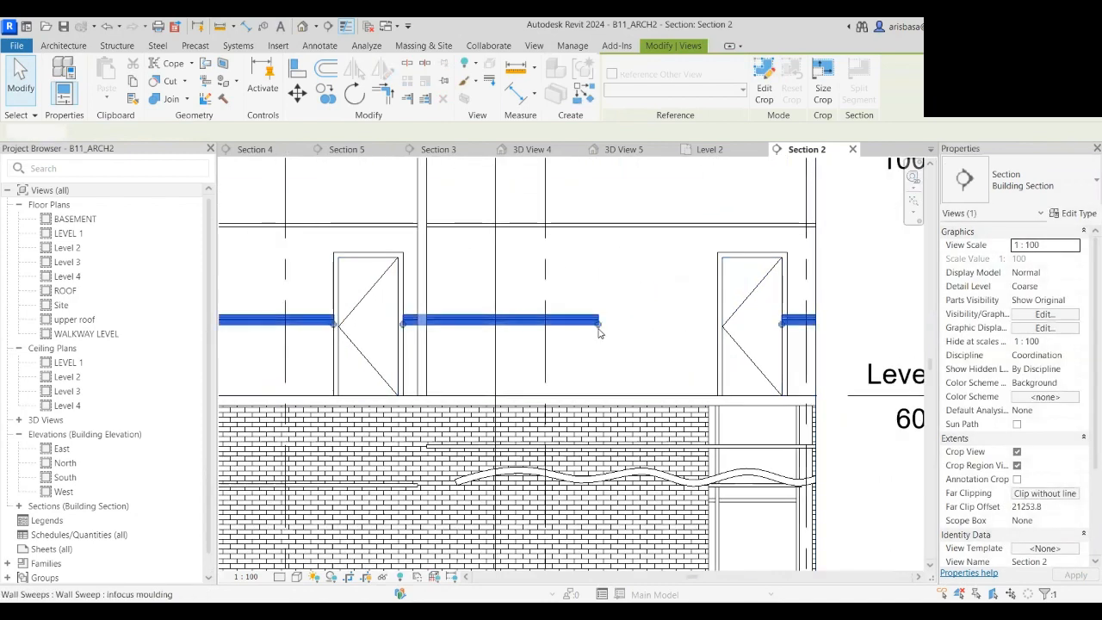
drag(600, 325, 771, 334)
scroll(786, 313, up, 2)
scroll(788, 313, up, 3)
scroll(670, 351, down, 1)
scroll(647, 371, down, 5)
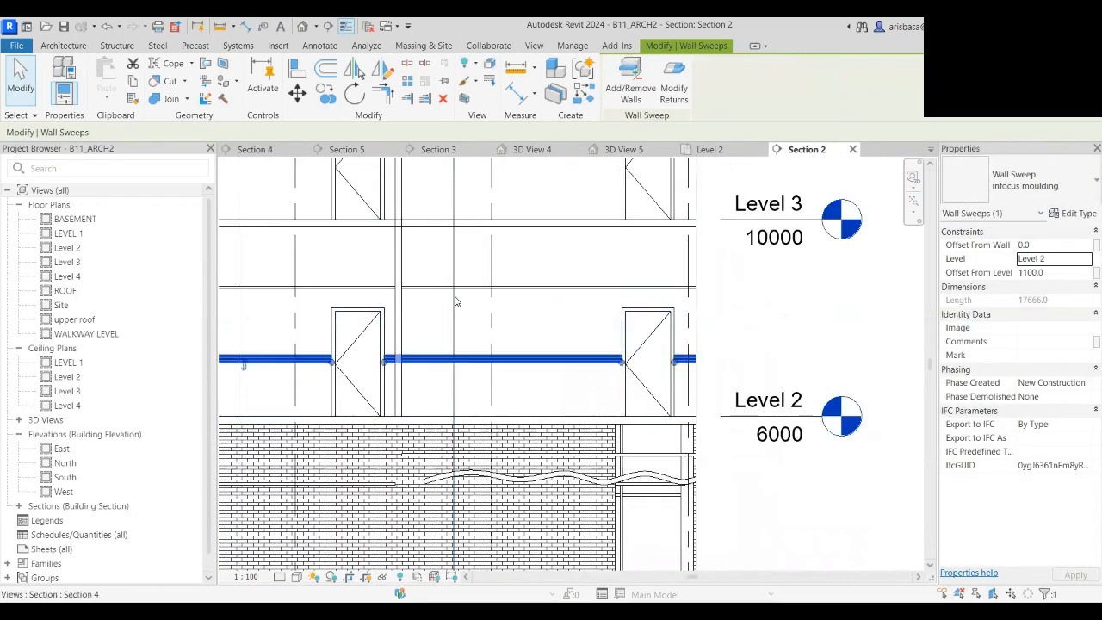
scroll(459, 375, up, 5)
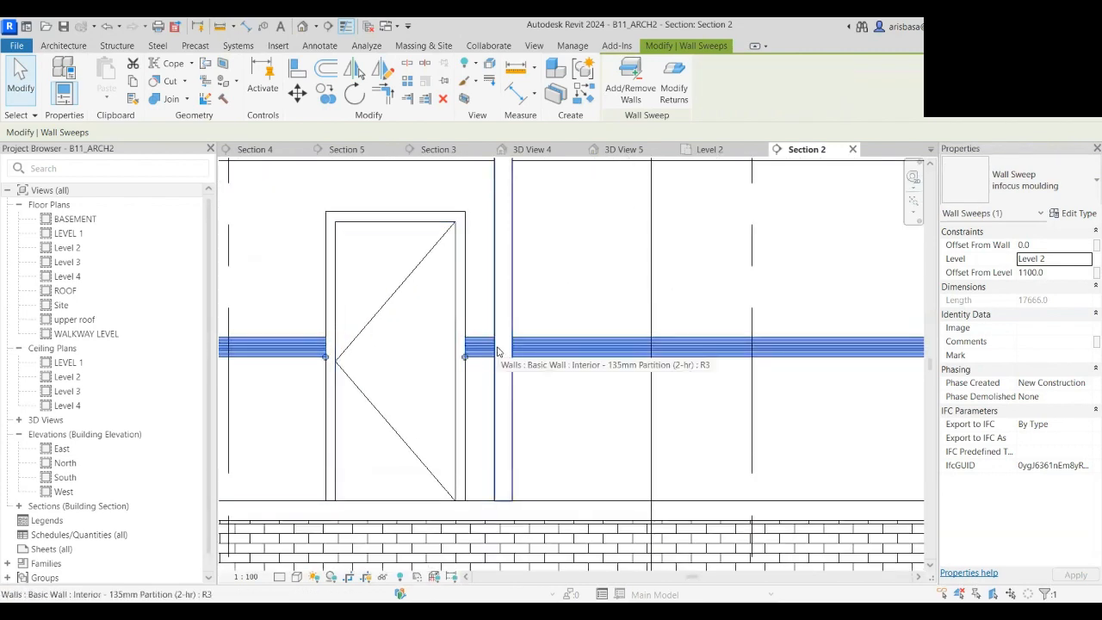
- Split the Level 2 partition wall vertically just beyond the crossing wall beside the first door
click(408, 63)
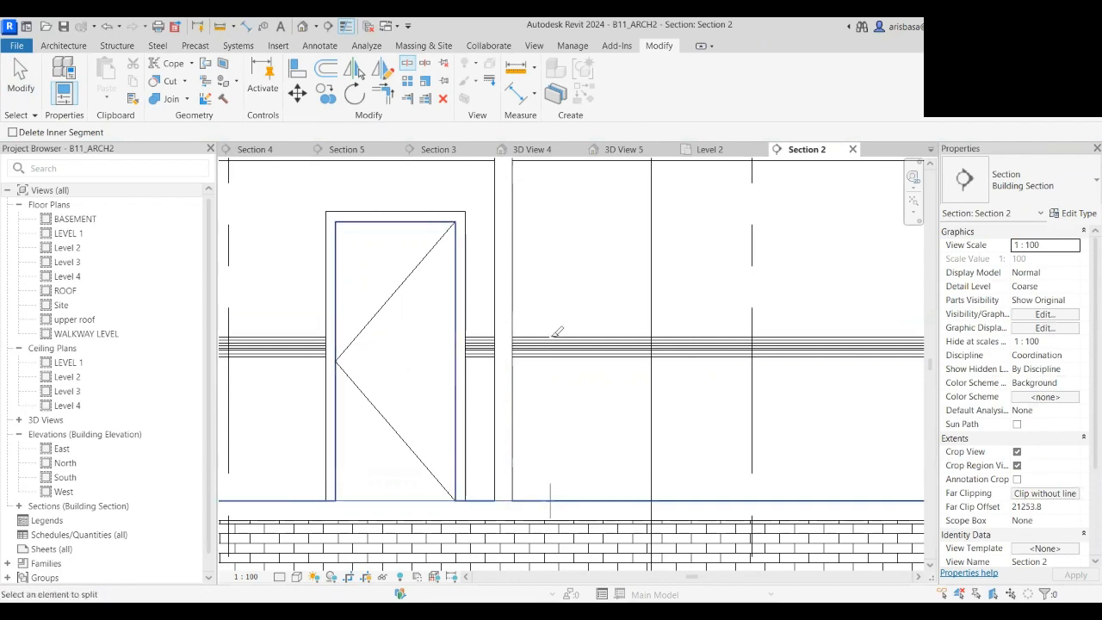
scroll(564, 330, down, 1)
scroll(568, 328, down, 2)
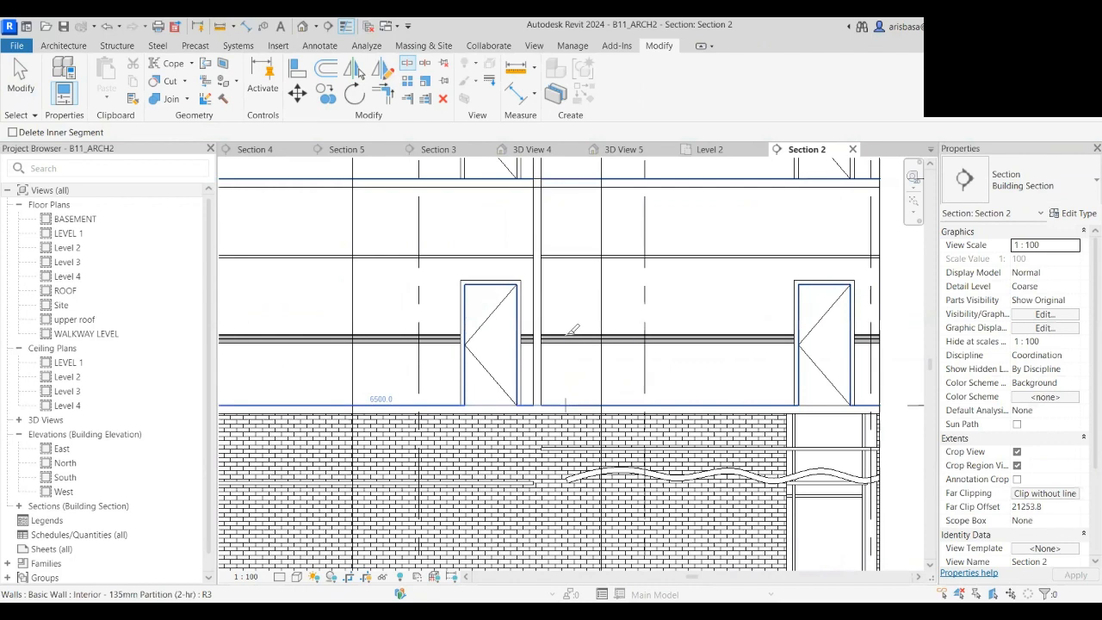
click(567, 338)
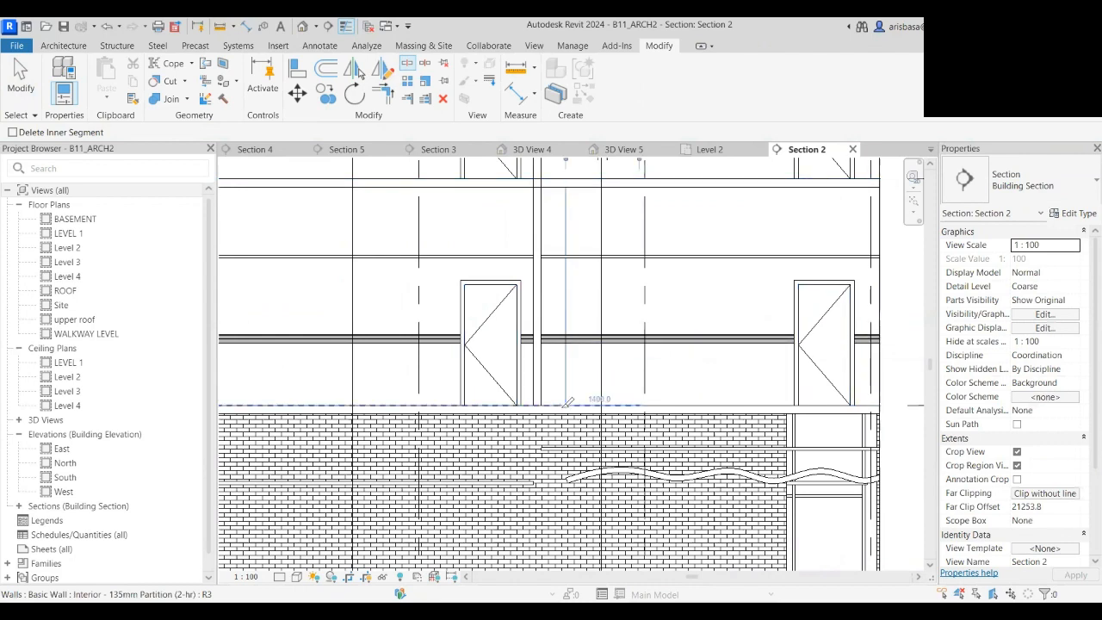
key(Escape)
- Pull the two moulding ends at the wall split to the opposite faces of the crossing wall
scroll(561, 348, up, 3)
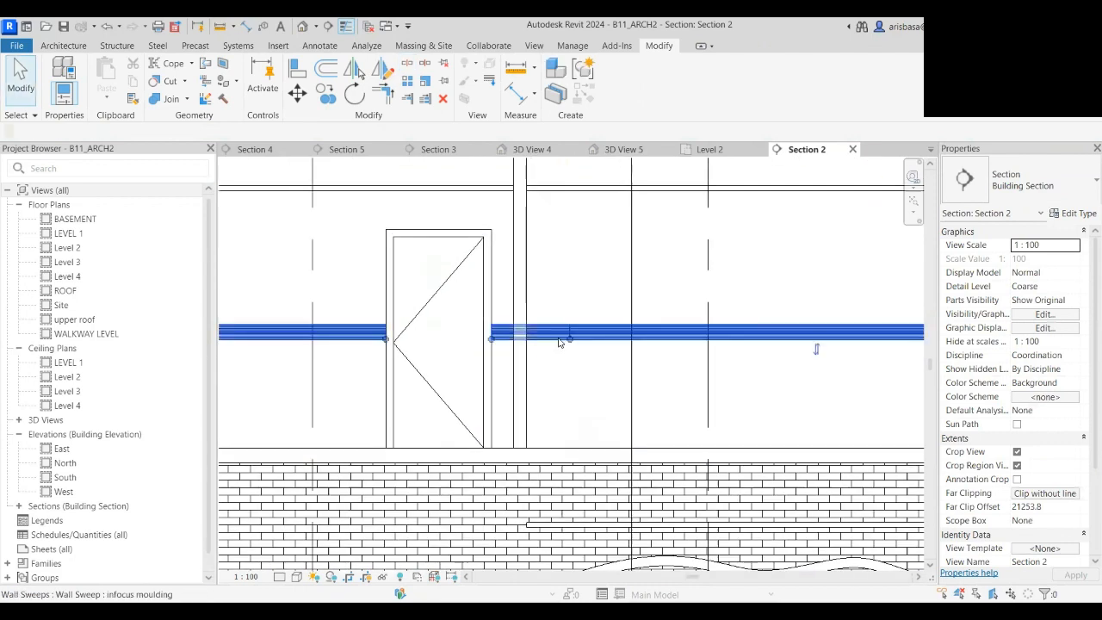
click(569, 336)
scroll(549, 359, up, 2)
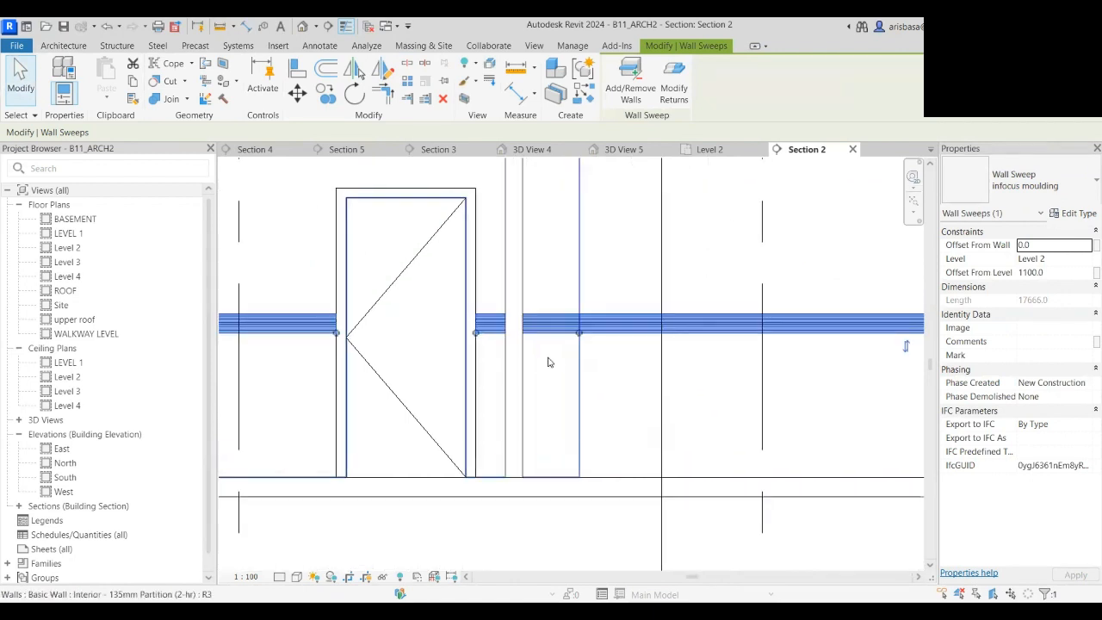
drag(585, 336, 568, 335)
drag(645, 331, 583, 329)
scroll(645, 371, down, 2)
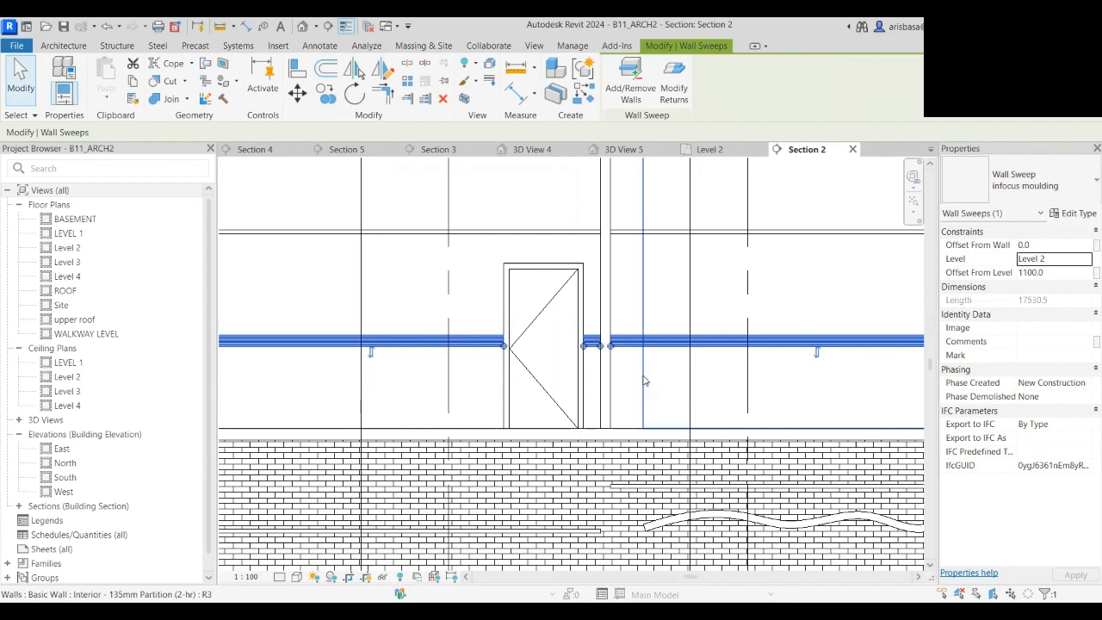
click(643, 379)
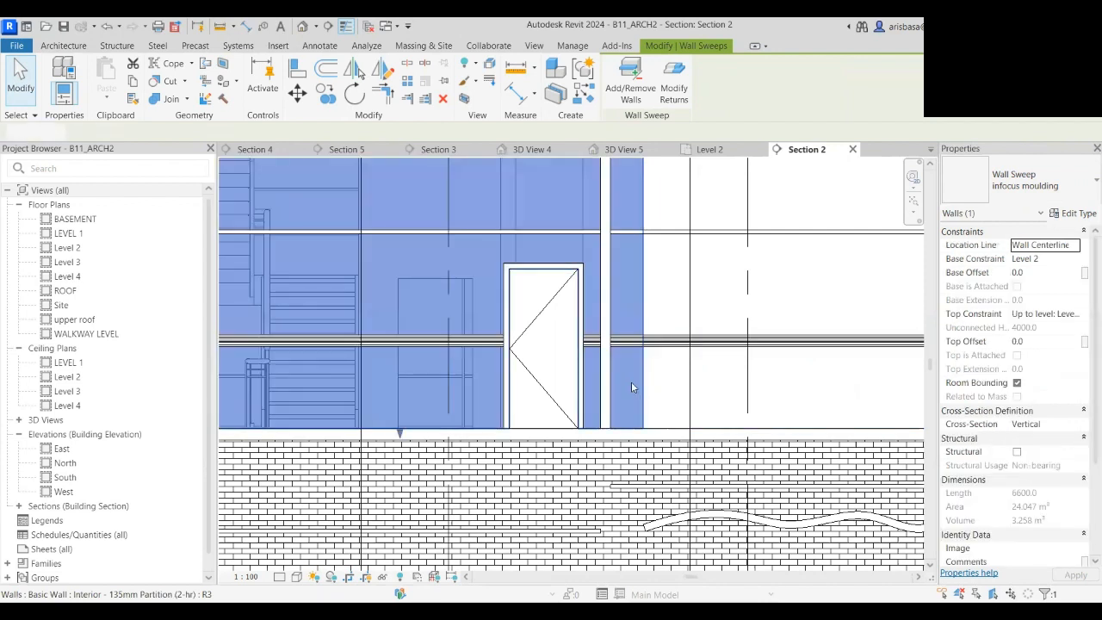
ctrl+click(660, 378)
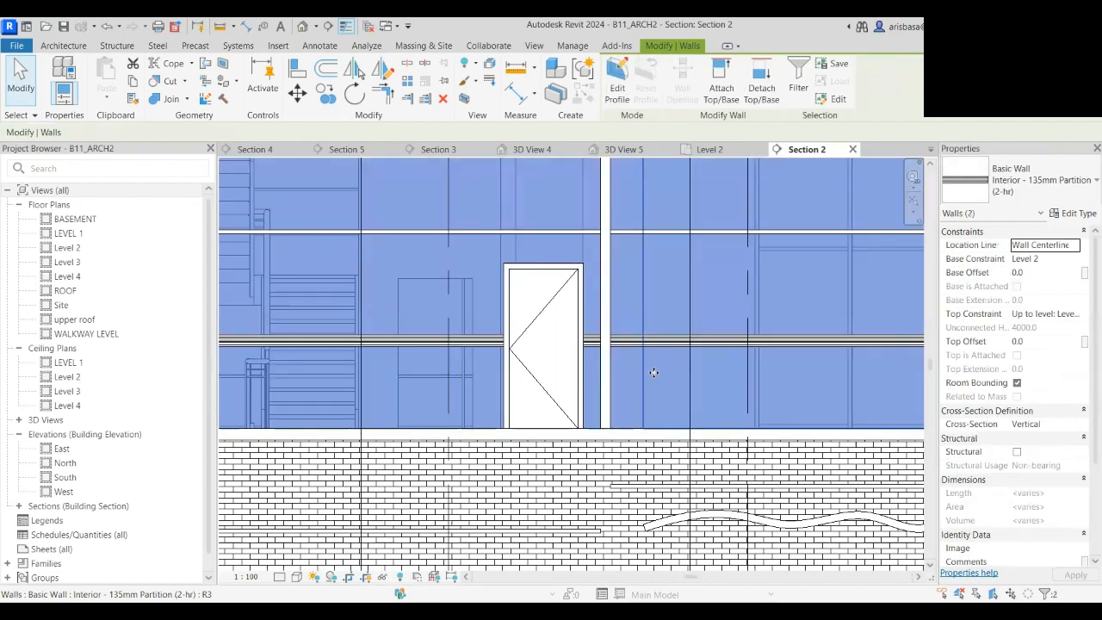
scroll(649, 379, down, 2)
middle_drag(649, 379, 644, 392)
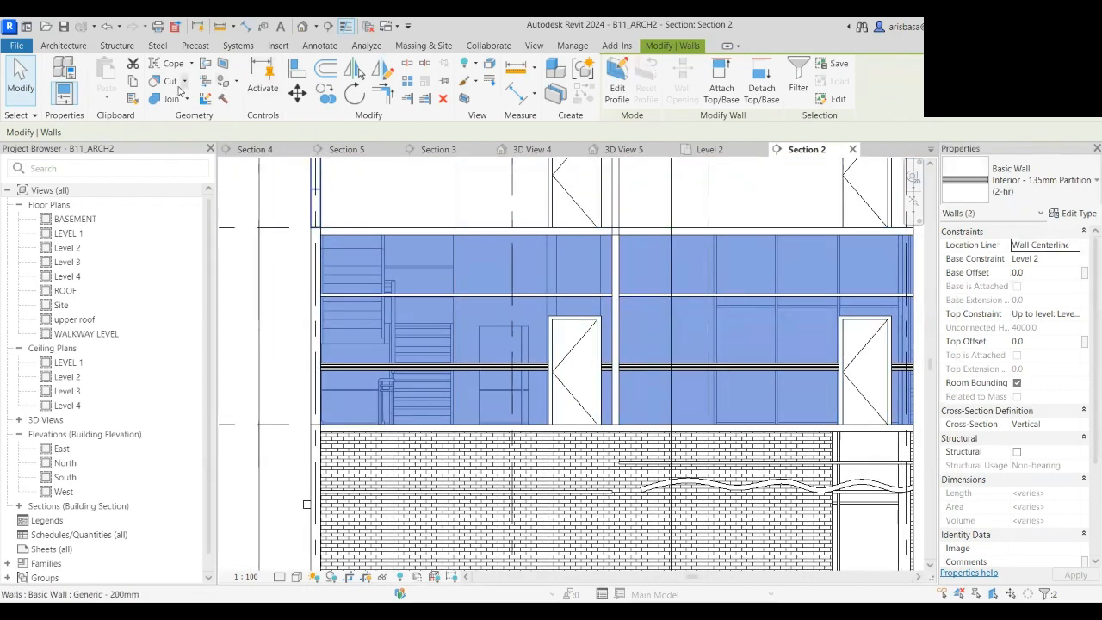
click(162, 104)
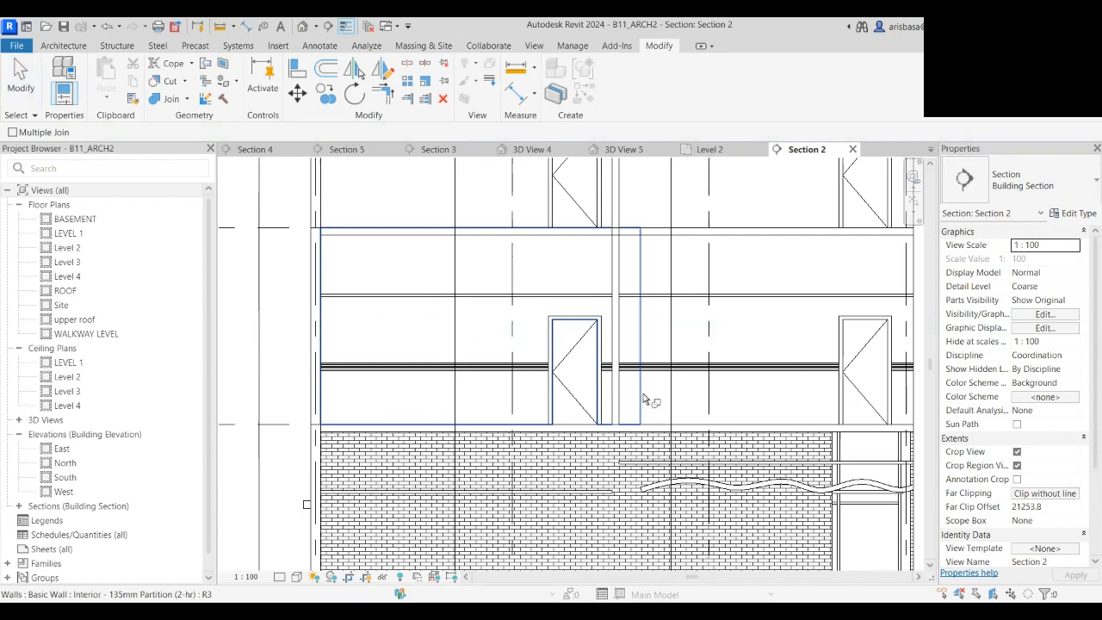
key(Escape)
- Stretch the longer Level 2 partition piece slightly toward the crossing wall beside the door
scroll(649, 397, up, 2)
click(648, 394)
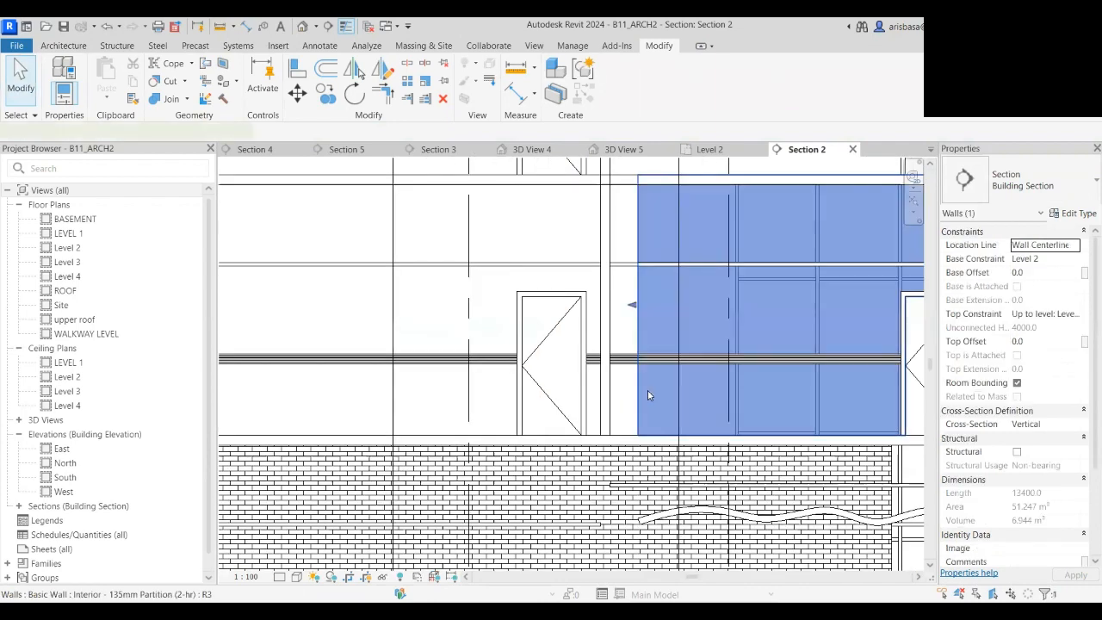
scroll(642, 303, up, 2)
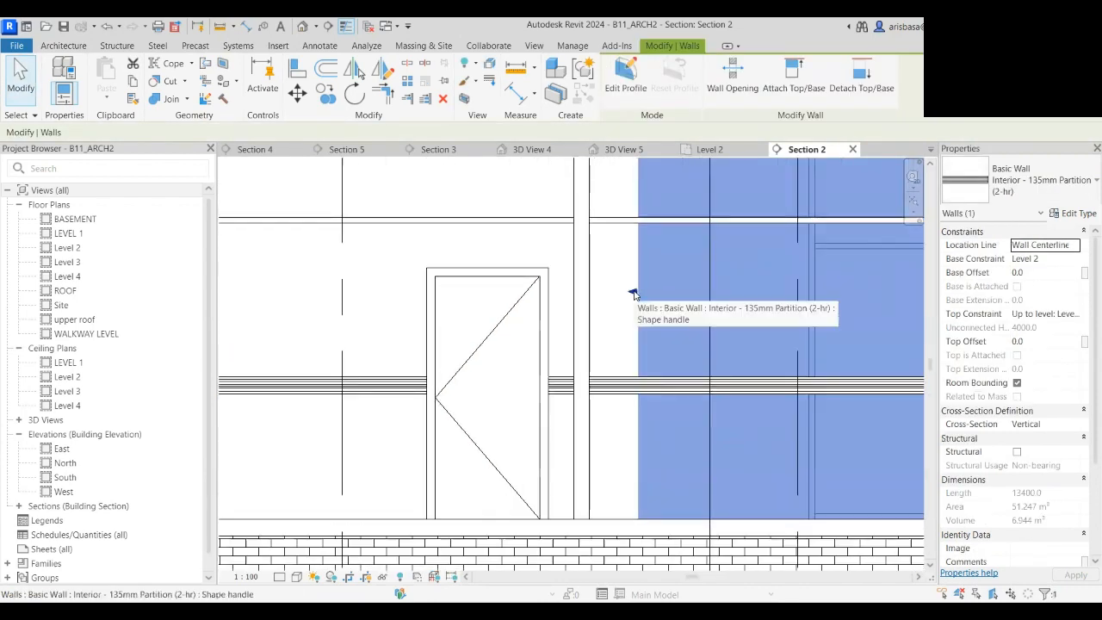
drag(634, 296, 625, 312)
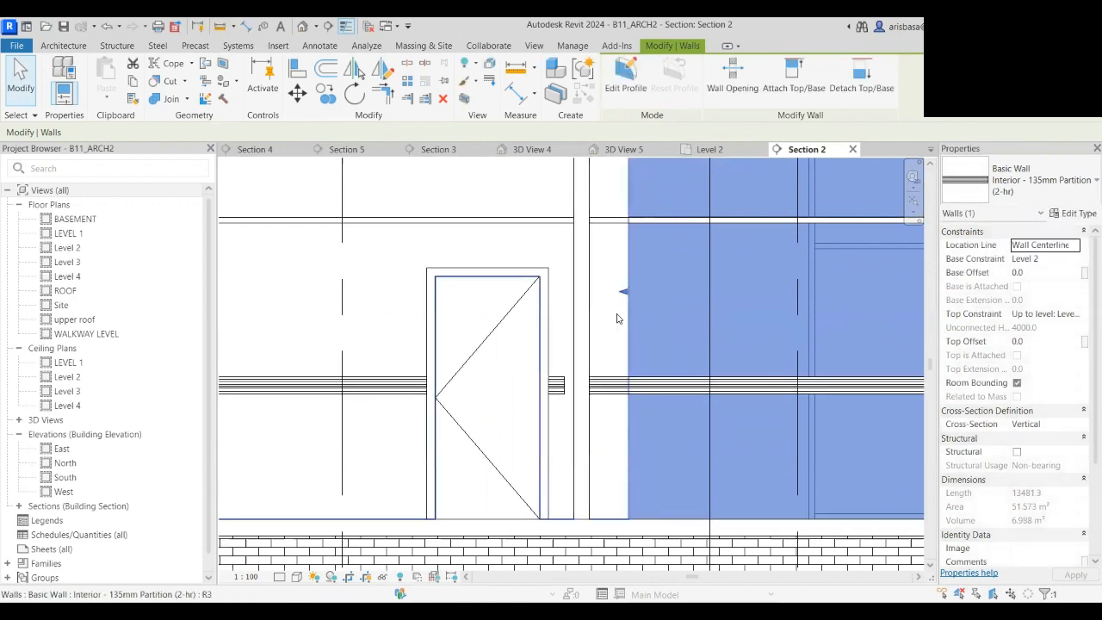
click(620, 319)
click(642, 483)
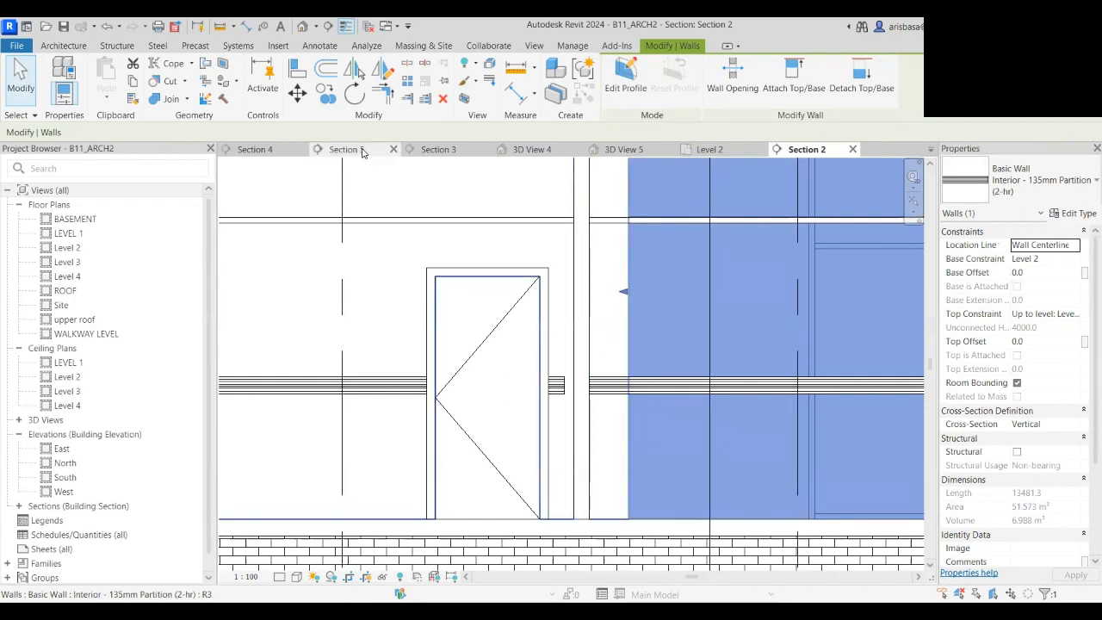
- In the Level 2 floor plan, shift the joint between the two partition pieces slightly away from the crossing wall
click(748, 157)
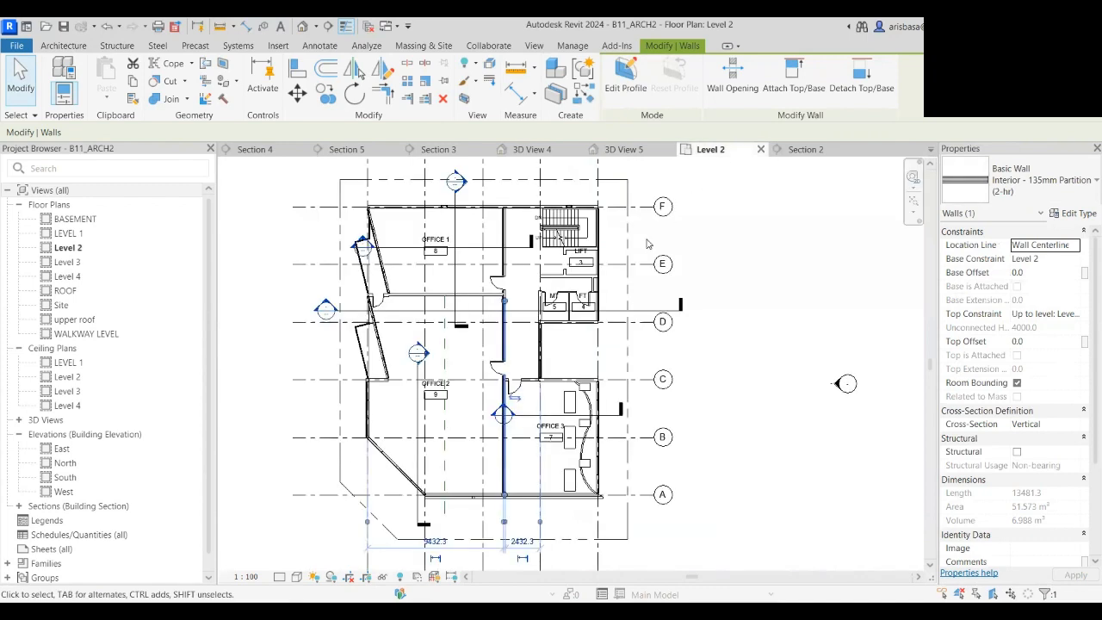
scroll(511, 294, up, 5)
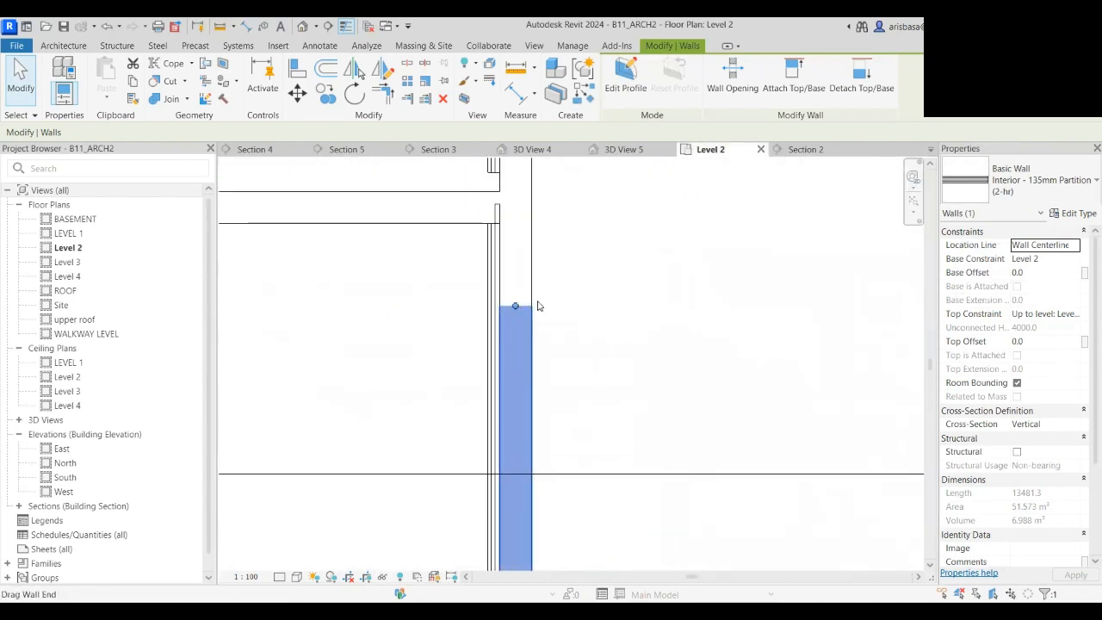
click(541, 279)
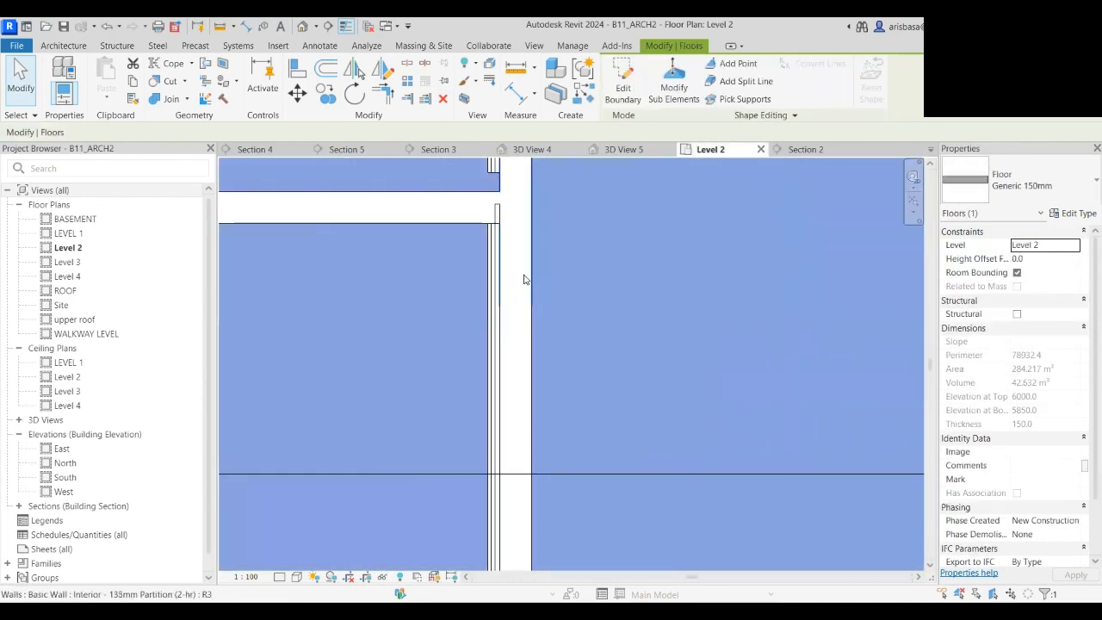
click(523, 277)
drag(514, 307, 515, 315)
click(575, 350)
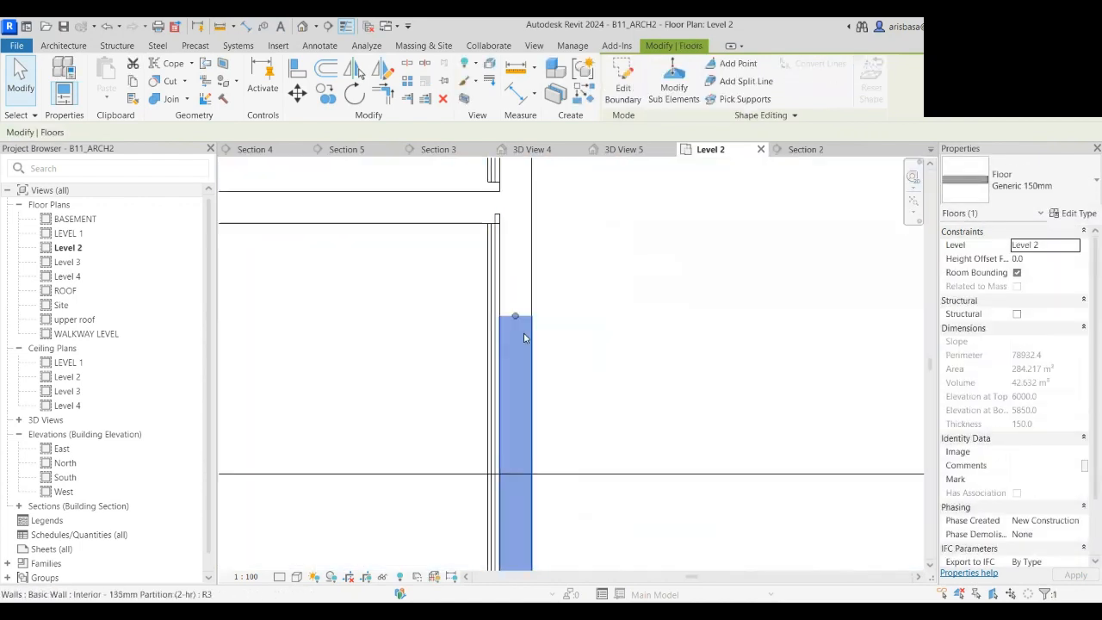
- Try to rejoin the two aligned partition pieces by editing the wall join where they meet
click(524, 332)
click(523, 285)
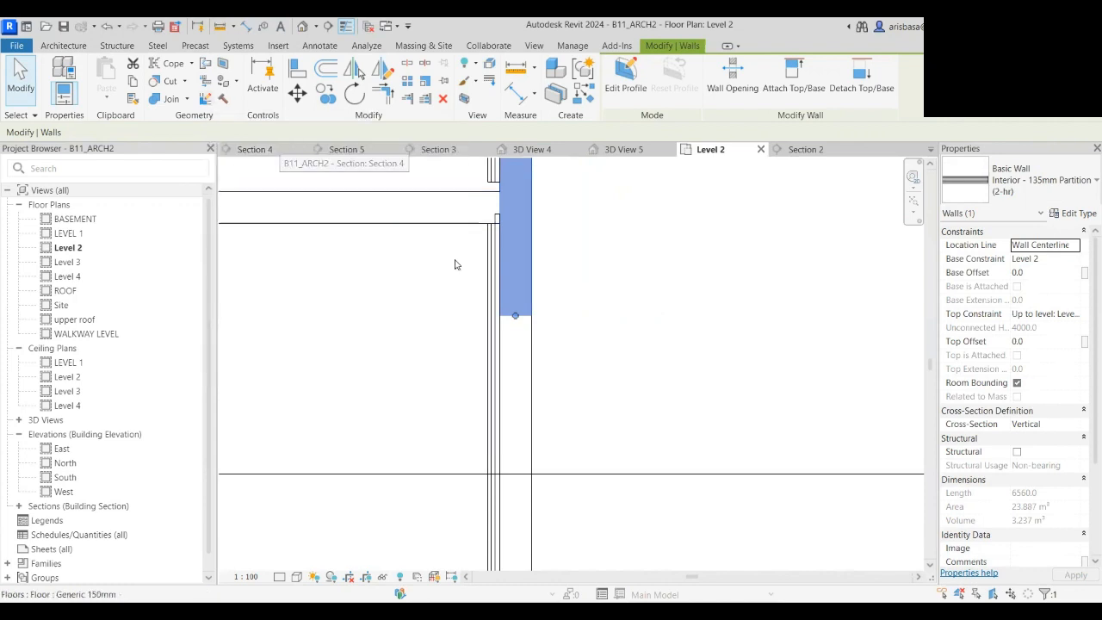
ctrl+click(521, 365)
click(205, 98)
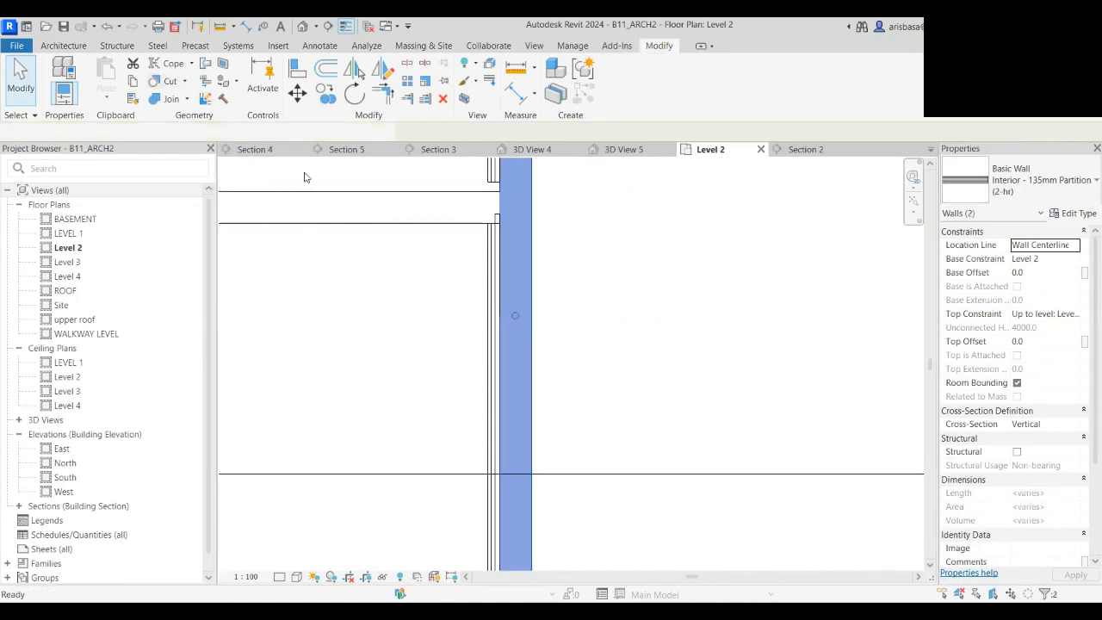
click(524, 329)
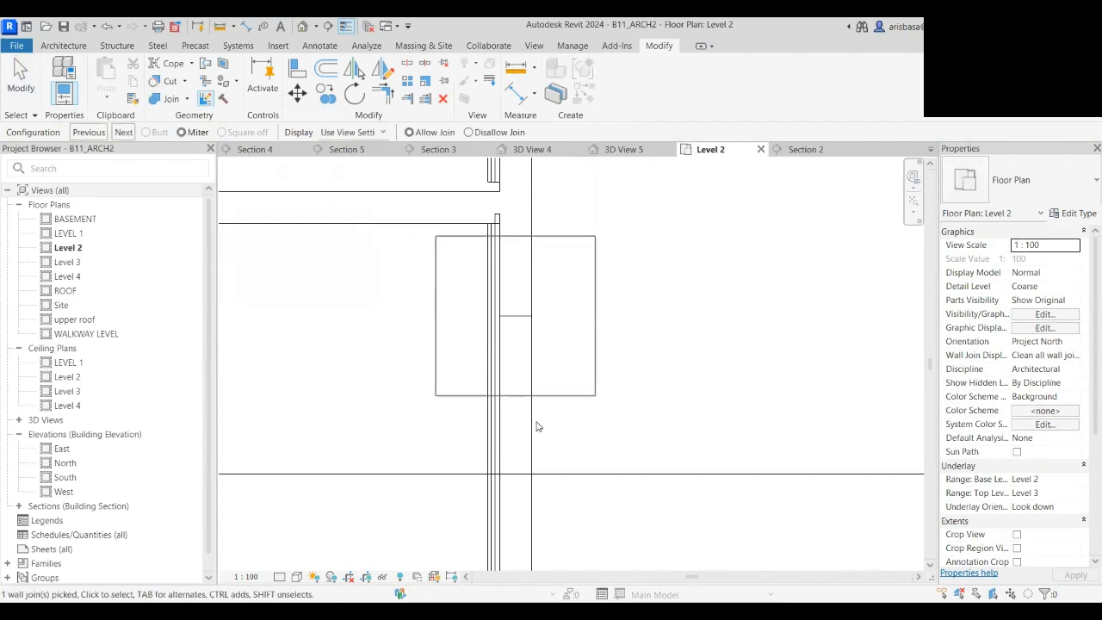
click(549, 226)
key(Escape)
scroll(554, 246, down, 4)
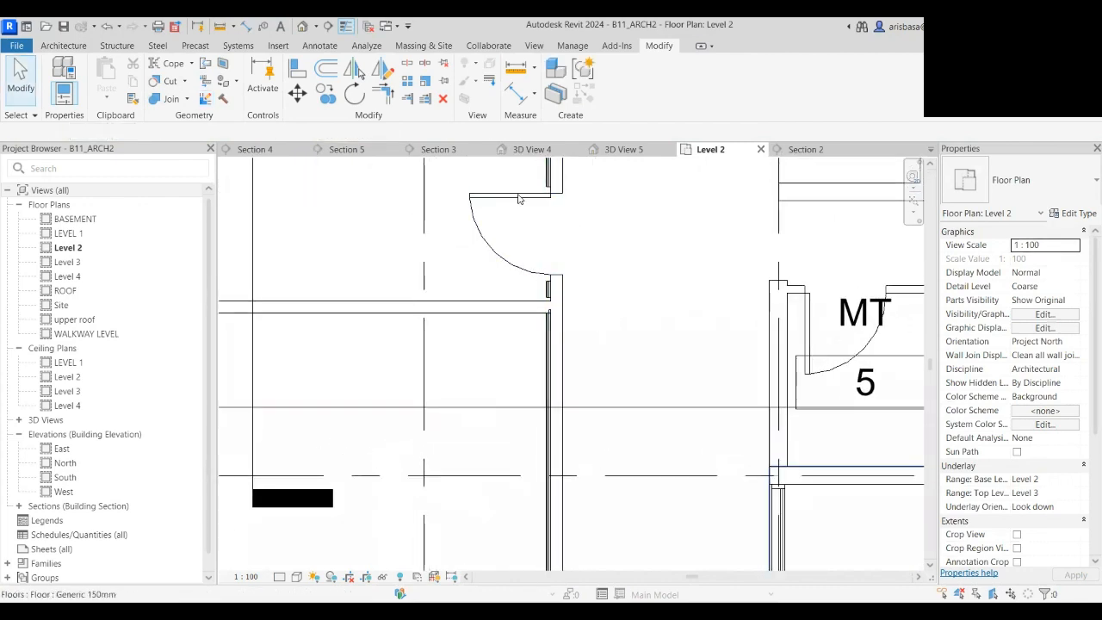
- In Section 2, bring the moulding ends beside the door flush with both faces of the crossing wall
click(796, 150)
scroll(552, 393, up, 3)
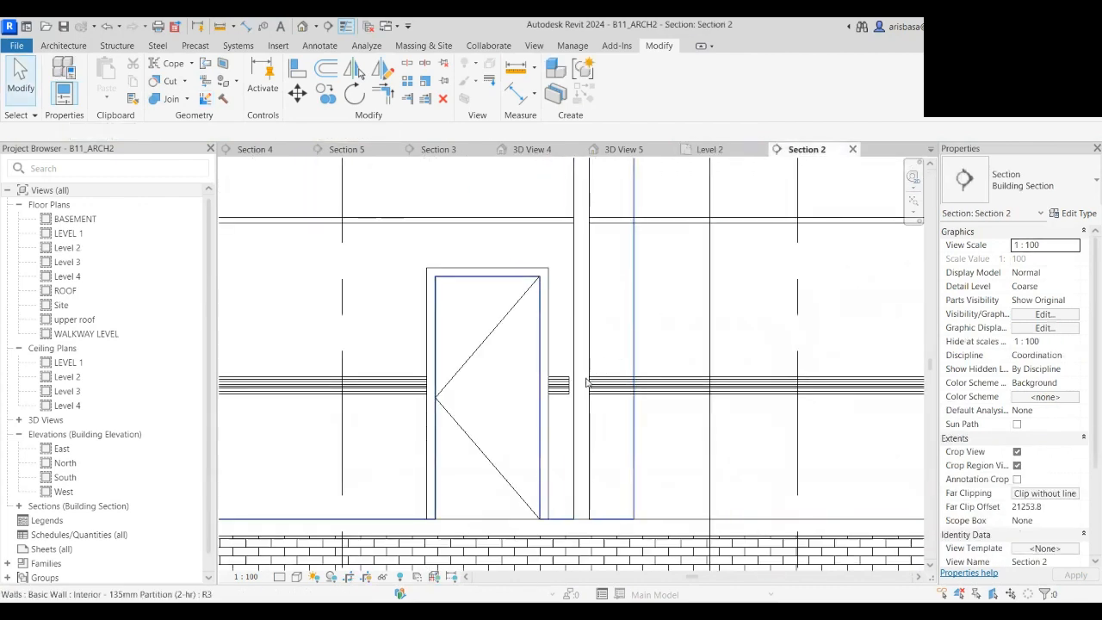
scroll(552, 393, up, 1)
click(562, 390)
scroll(572, 394, up, 4)
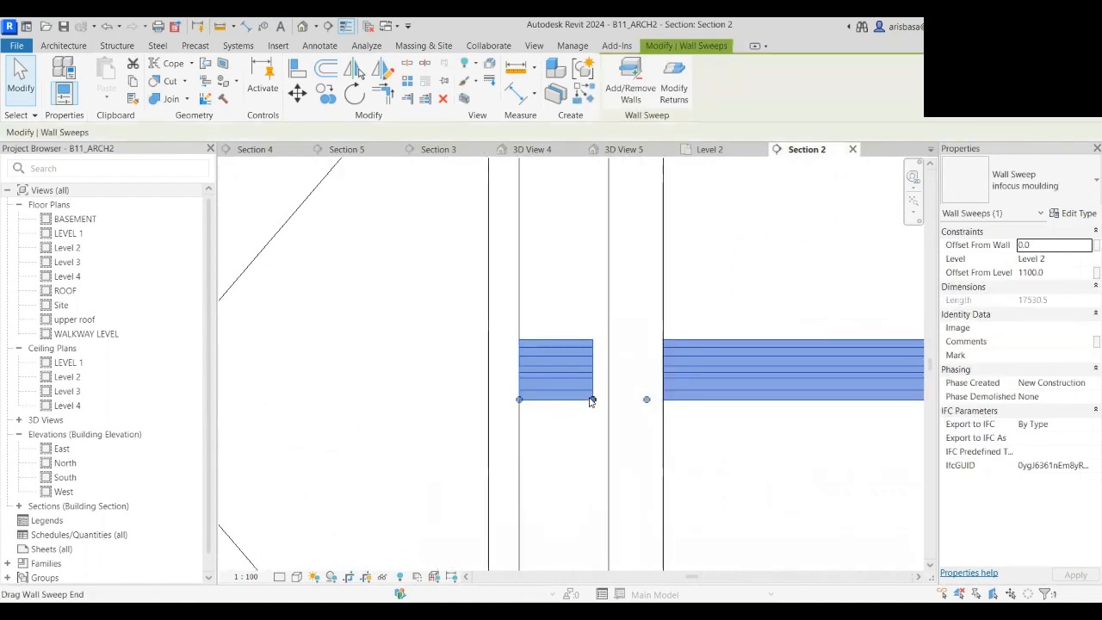
drag(592, 399, 663, 399)
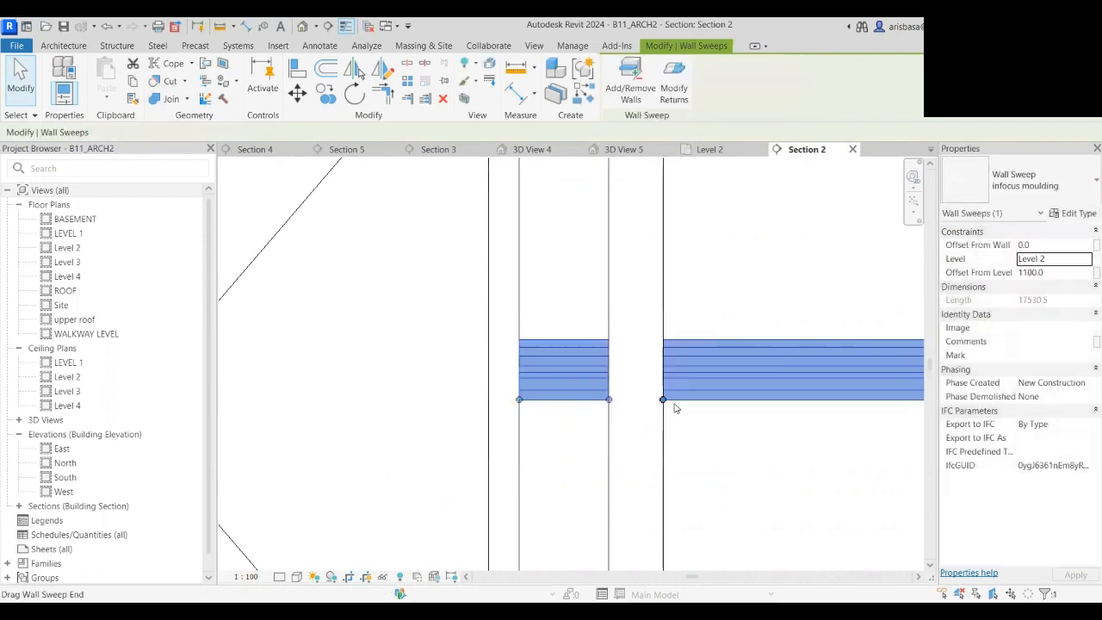
- Place another infocus moulding on the shorter Level 2 partition piece above the door, offset 2500 from the level
scroll(676, 400, down, 3)
scroll(680, 398, down, 4)
scroll(555, 295, up, 4)
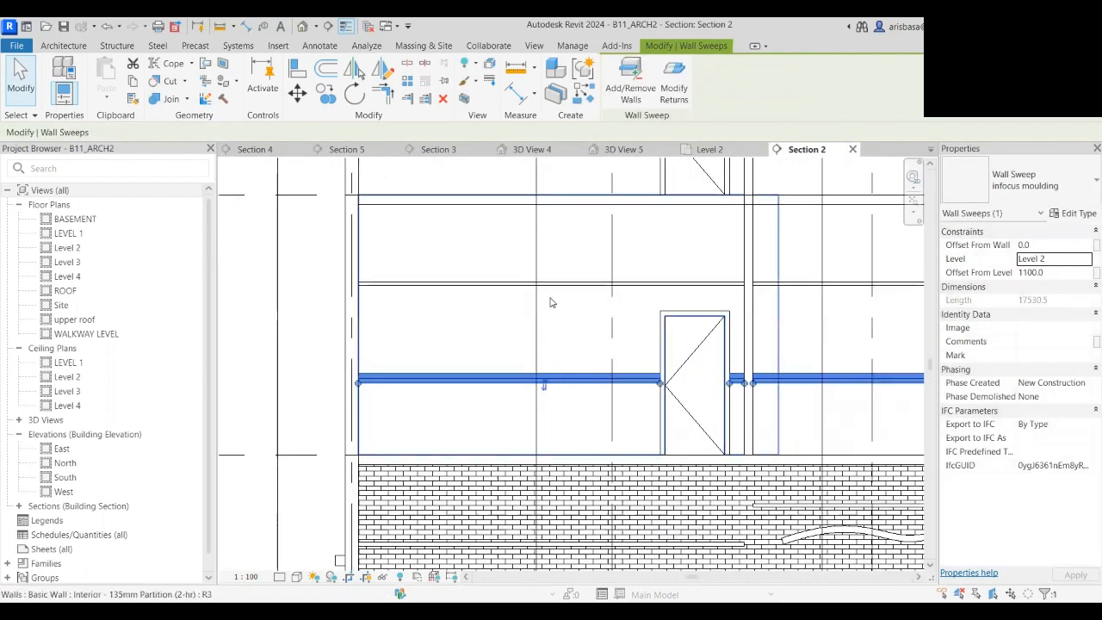
click(544, 320)
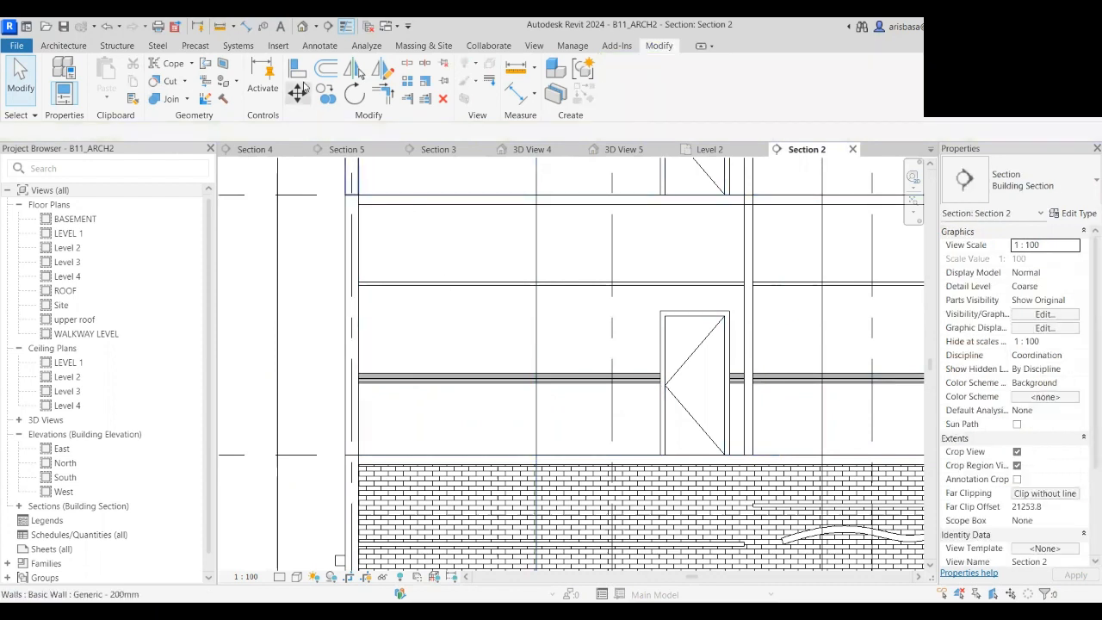
click(469, 386)
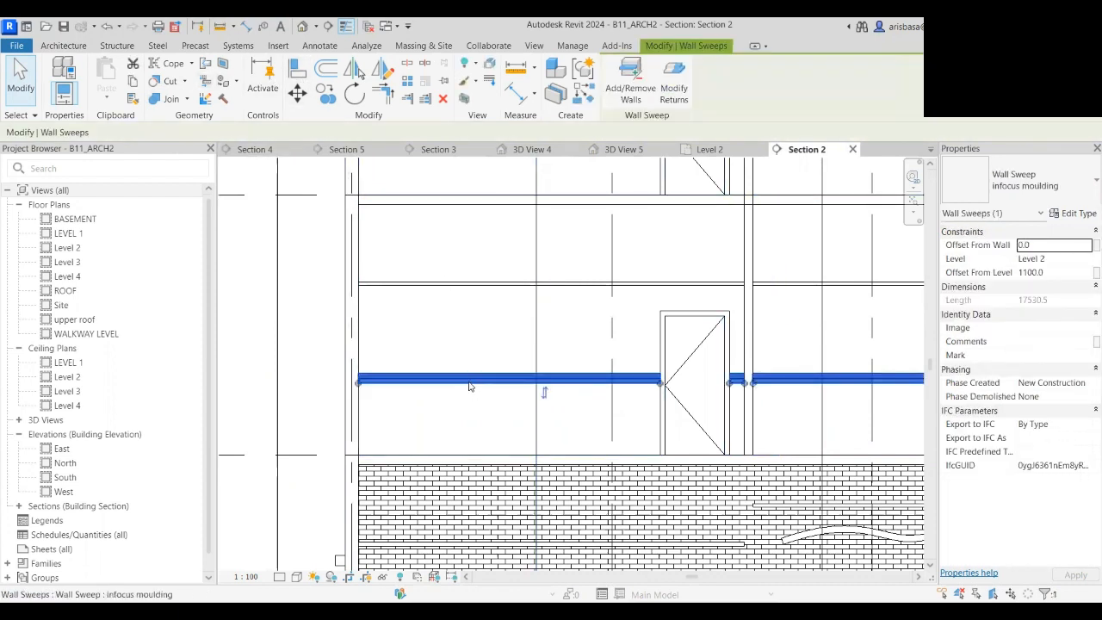
right_click(469, 259)
click(517, 352)
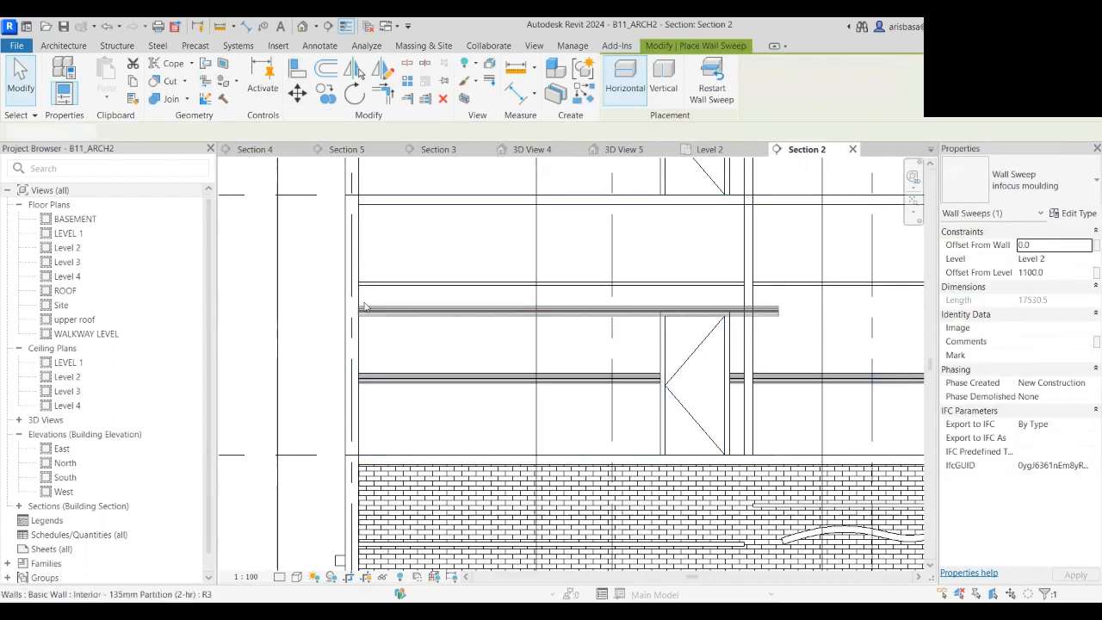
click(364, 294)
scroll(571, 329, down, 2)
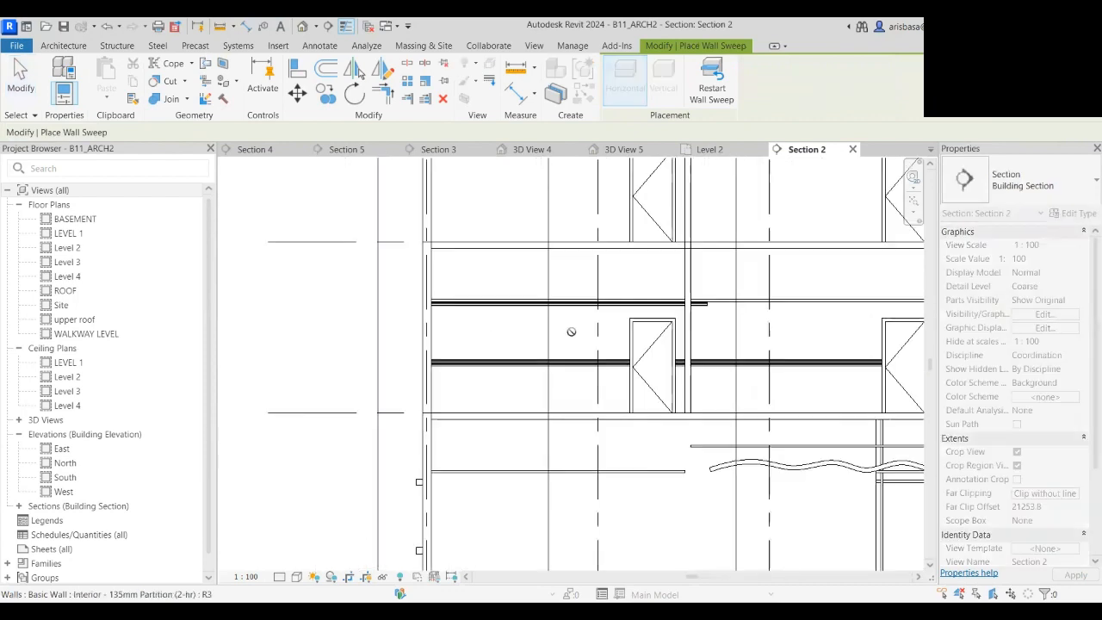
scroll(583, 333, up, 5)
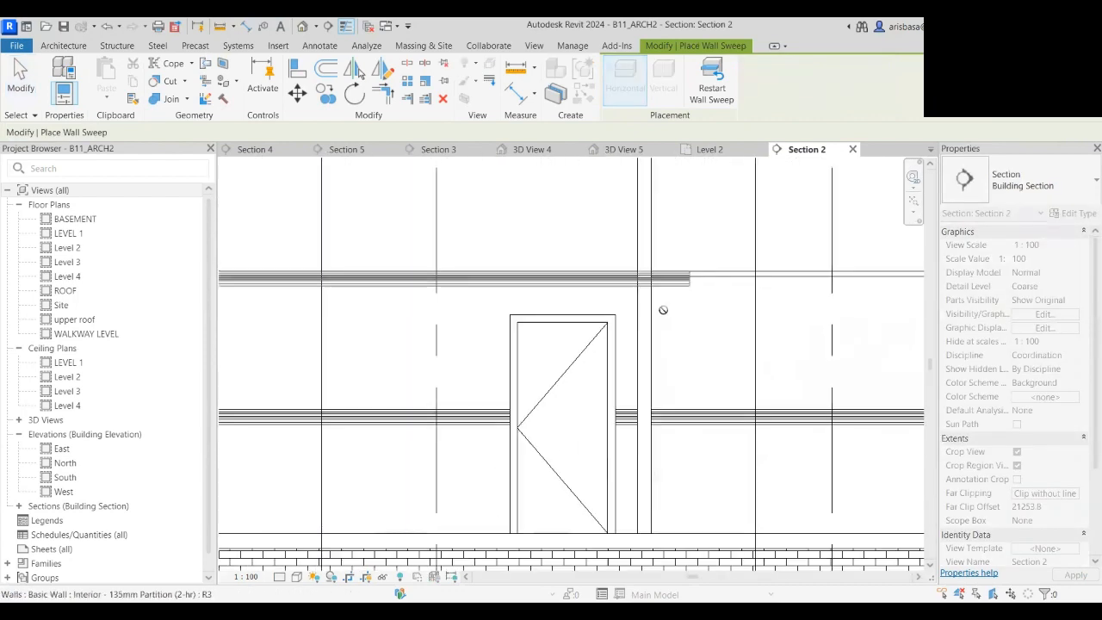
scroll(362, 318, down, 3)
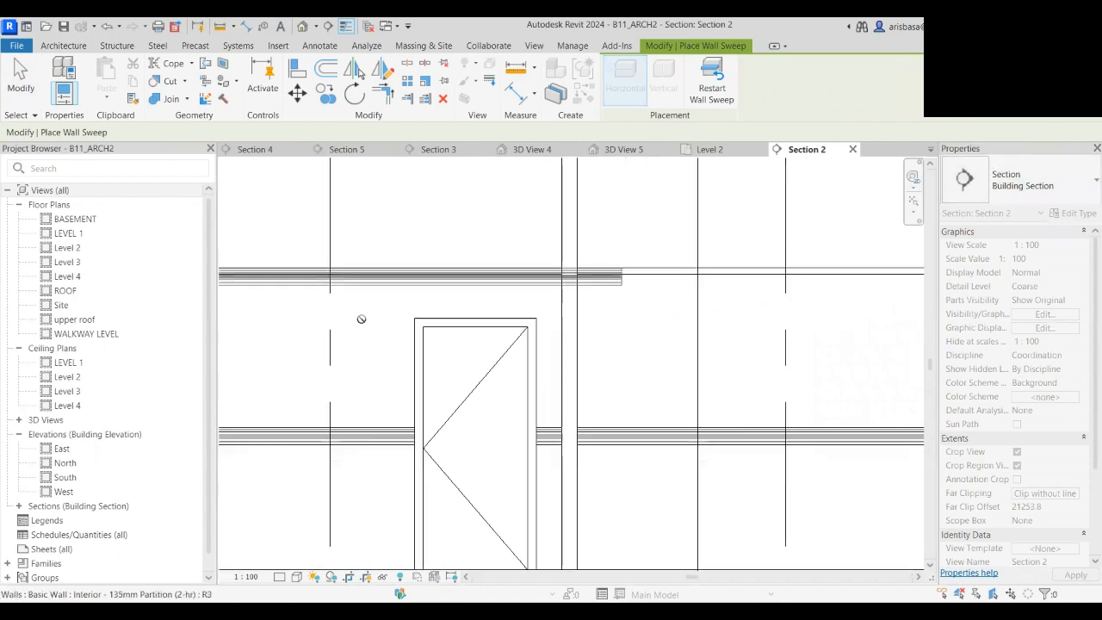
key(Escape)
key(Escape)
- Select the upper moulding above the door to adjust its free end beyond the crossing wall
scroll(289, 320, up, 1)
click(458, 293)
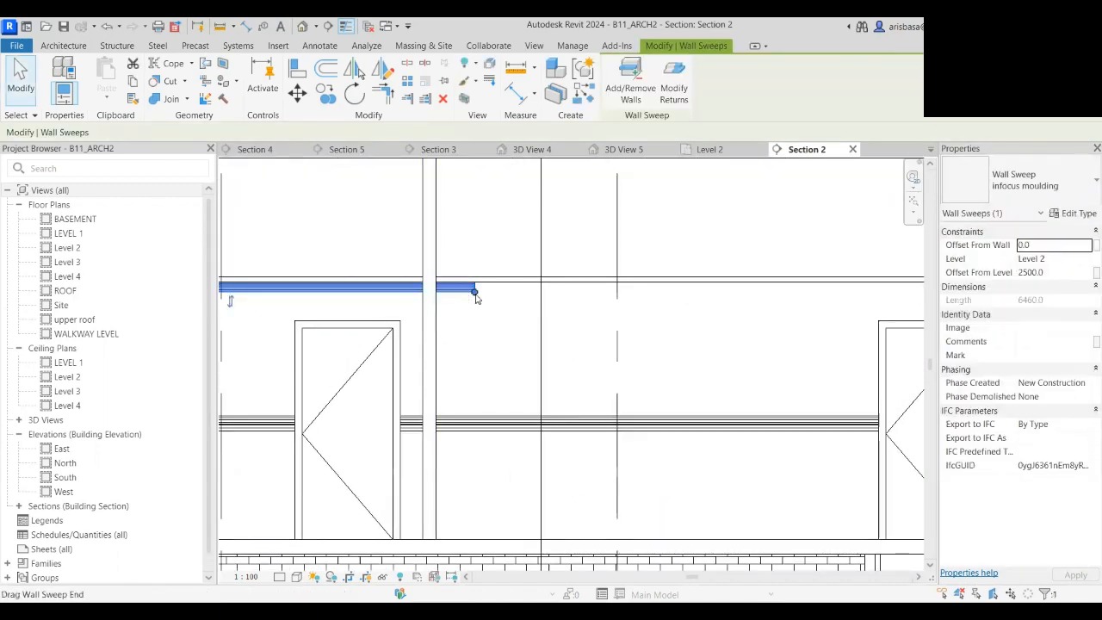
- Shorten the Level 2 ceiling-height infocus moulding in Section 2 so it ends at the near face of the partition wall
drag(475, 293, 423, 292)
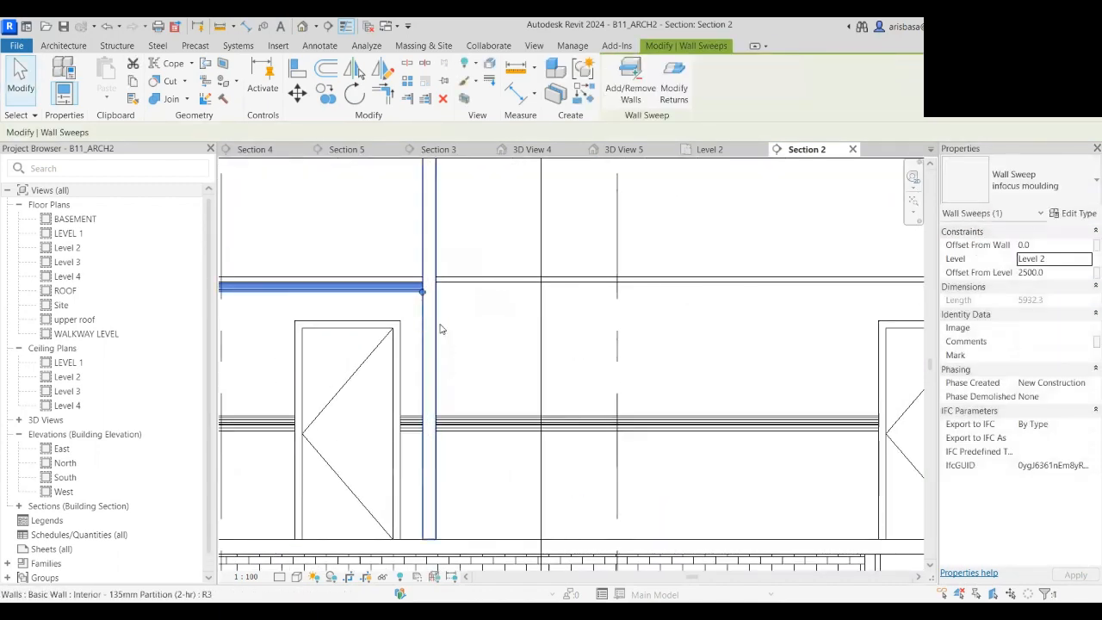
scroll(470, 336, down, 3)
scroll(484, 343, down, 3)
key(Escape)
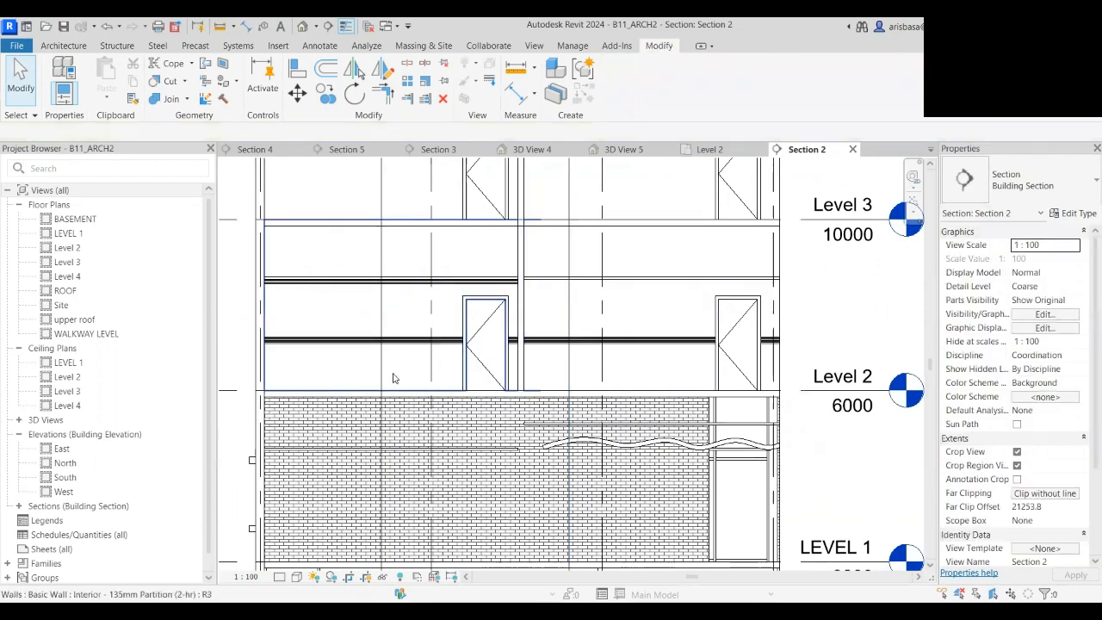
- In the Level 2 floor plan, add Office 1's outer wall along grid F to the 1100 mm high infocus moulding
scroll(500, 348, up, 3)
middle_drag(499, 348, 498, 348)
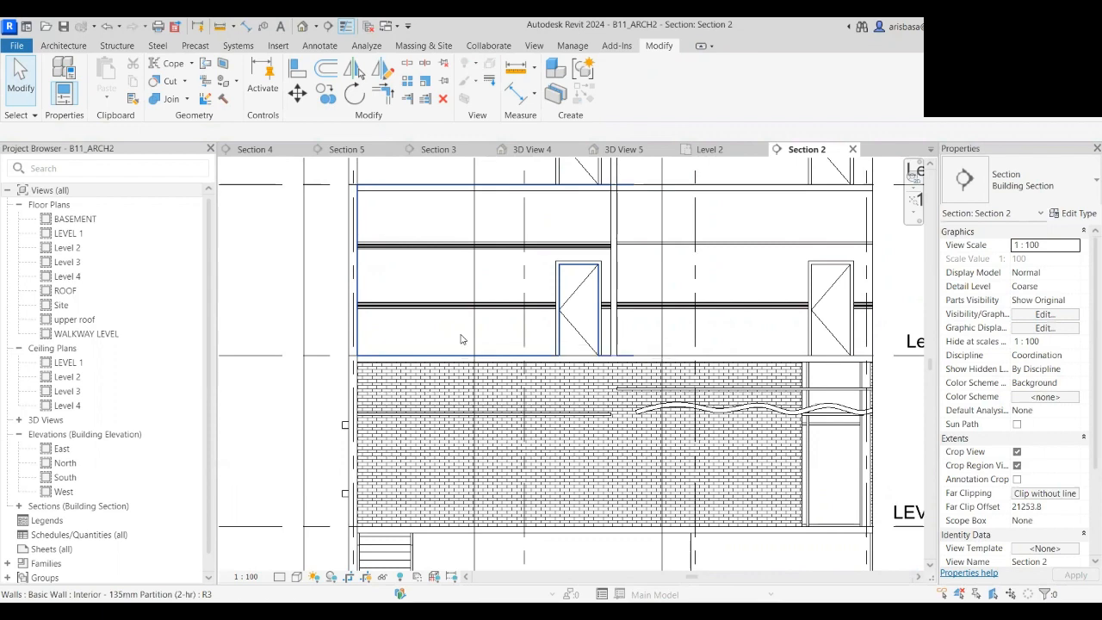
scroll(473, 274, down, 3)
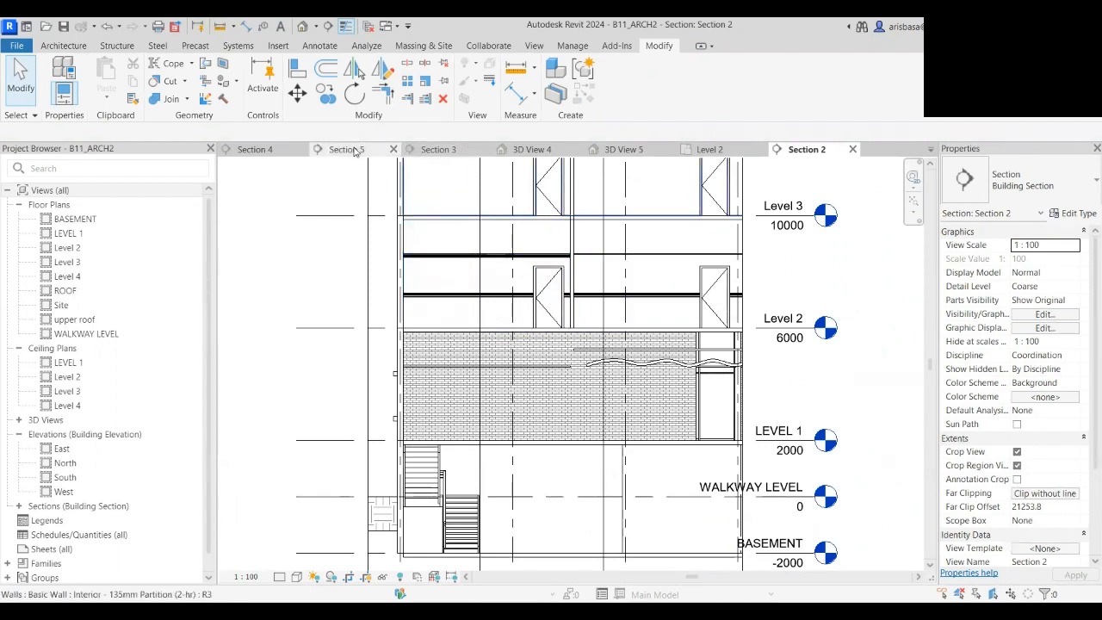
click(714, 152)
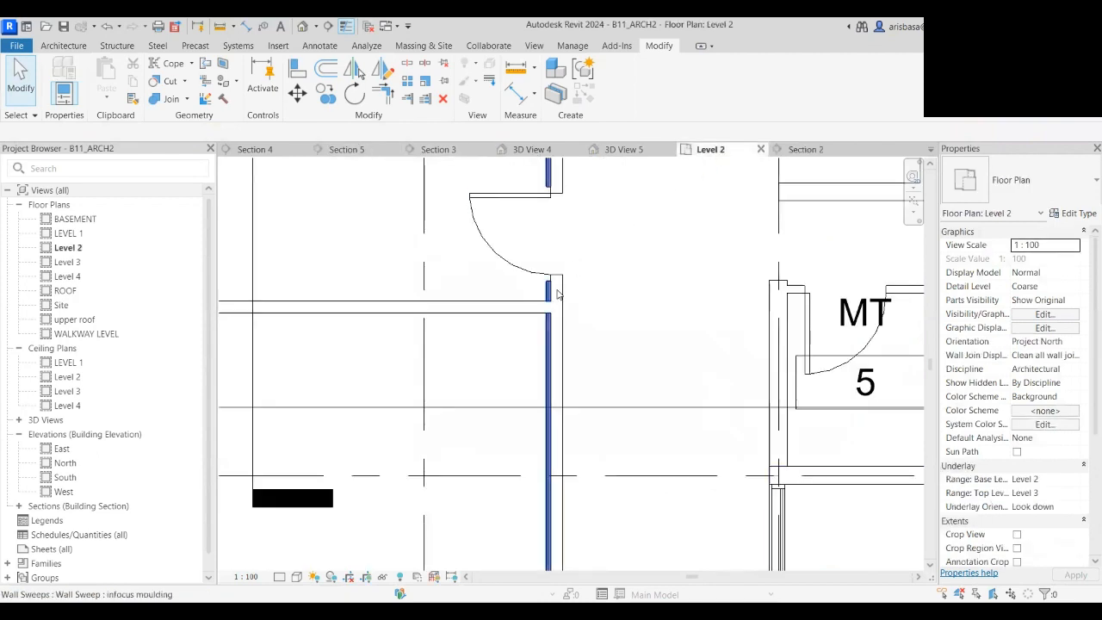
scroll(551, 216, down, 2)
middle_drag(543, 158, 629, 321)
click(646, 285)
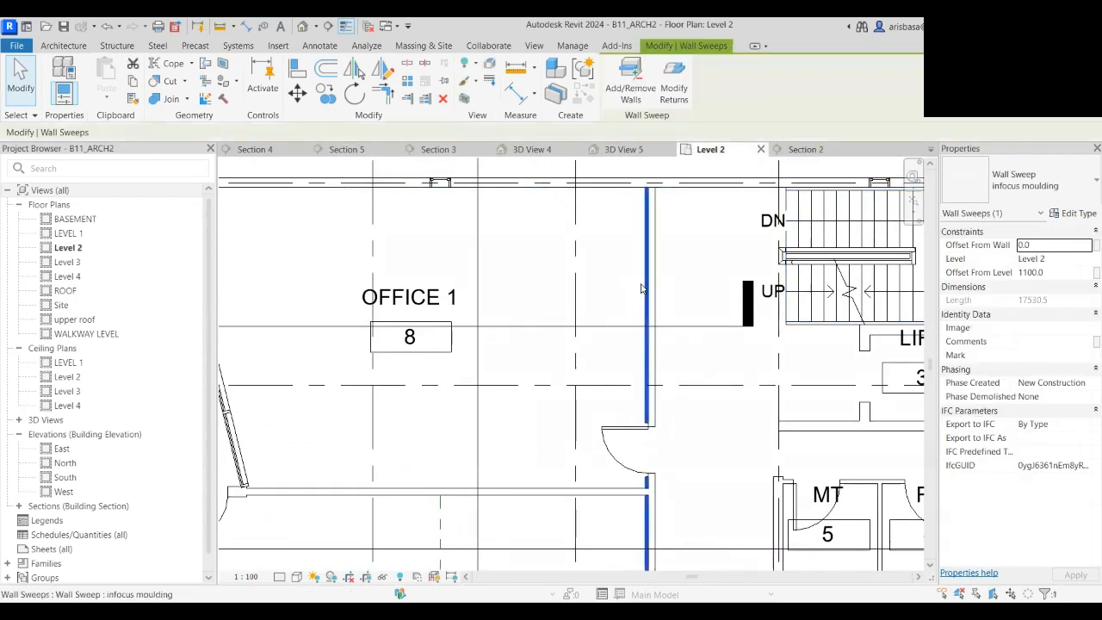
click(636, 96)
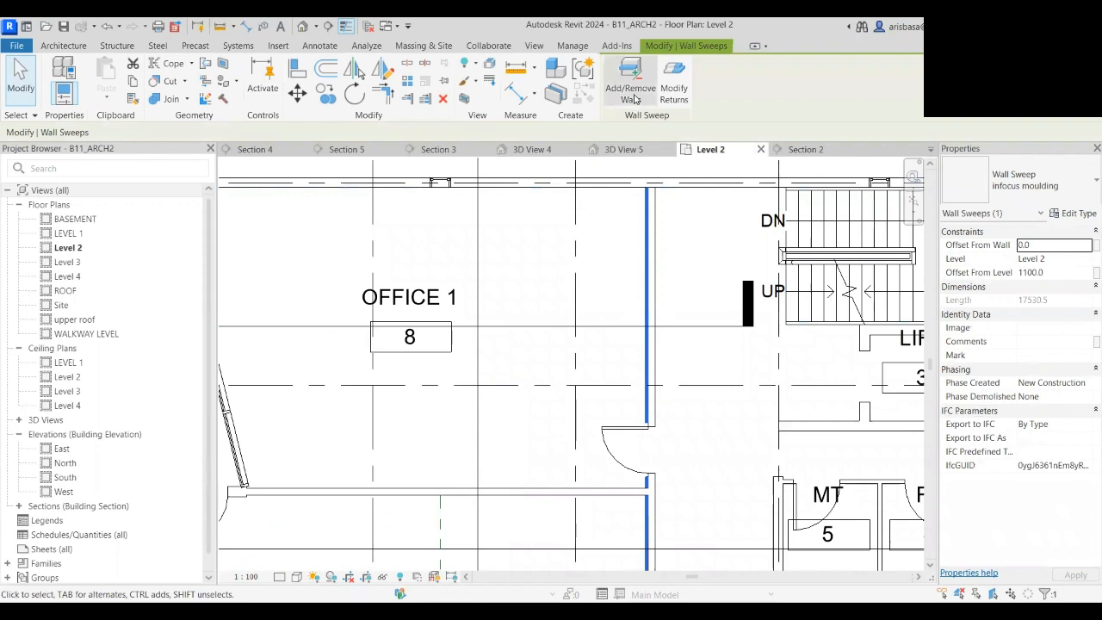
click(596, 190)
scroll(616, 242, down, 1)
middle_drag(621, 243, 752, 233)
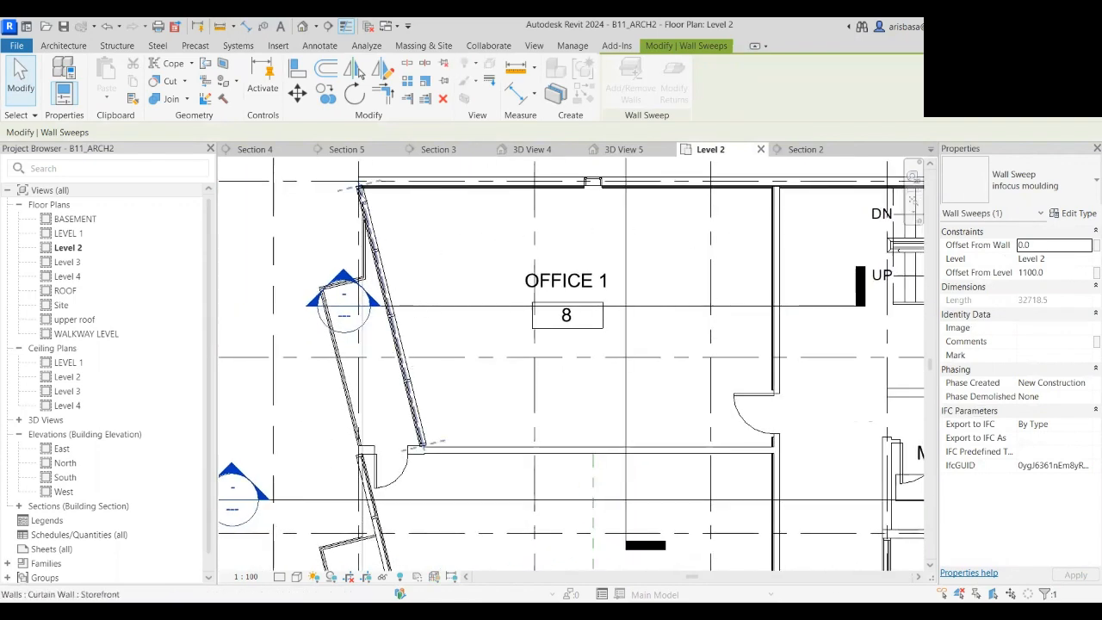
- Add the partition wall between Office 1 and Office 2 to the same moulding and finish the wall selection
click(474, 448)
scroll(529, 422, down, 3)
middle_drag(536, 426, 504, 306)
scroll(608, 326, up, 6)
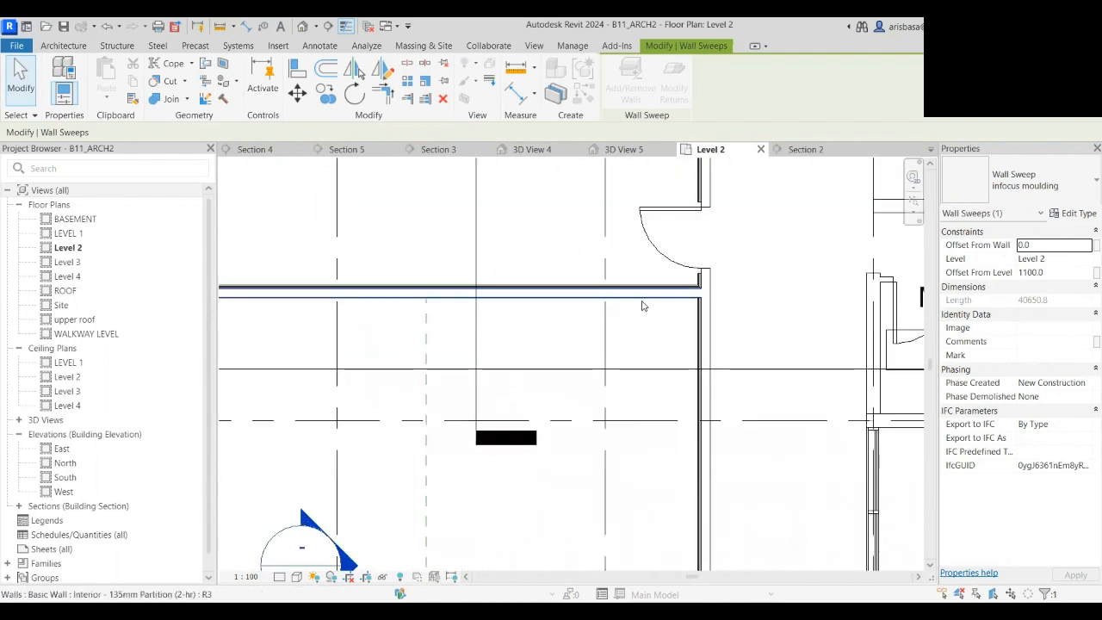
scroll(648, 307, up, 3)
key(Escape)
key(Escape)
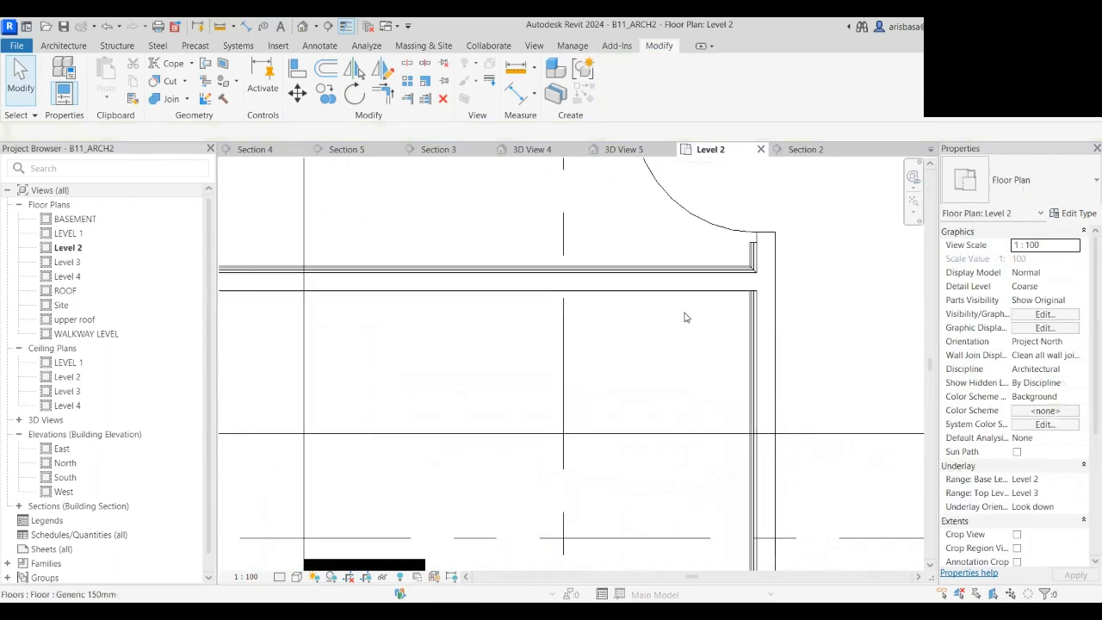
- Examine which walls around Office 1 and Office 2 the infocus moulding follows in the Level 2 plan
click(750, 322)
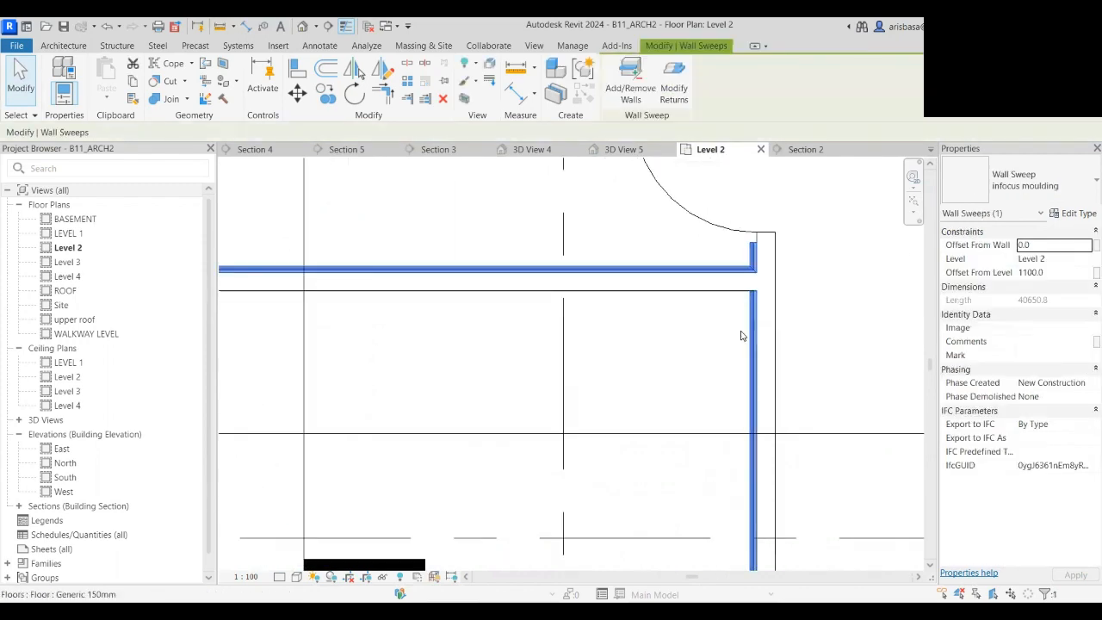
scroll(739, 333, down, 2)
scroll(739, 332, down, 4)
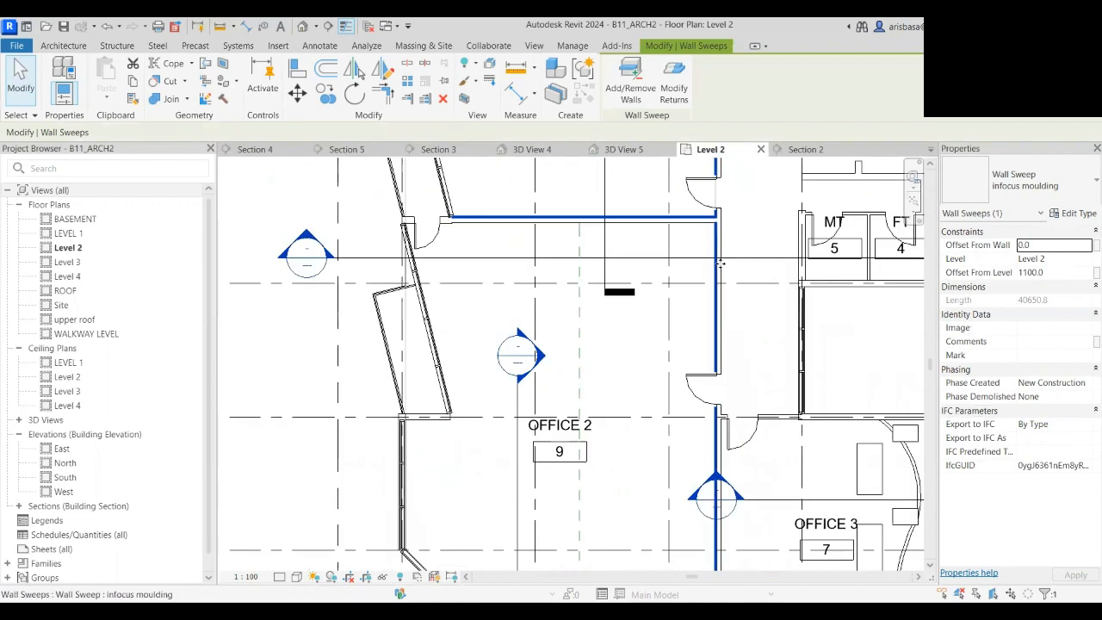
middle_drag(698, 355, 697, 360)
scroll(681, 352, down, 2)
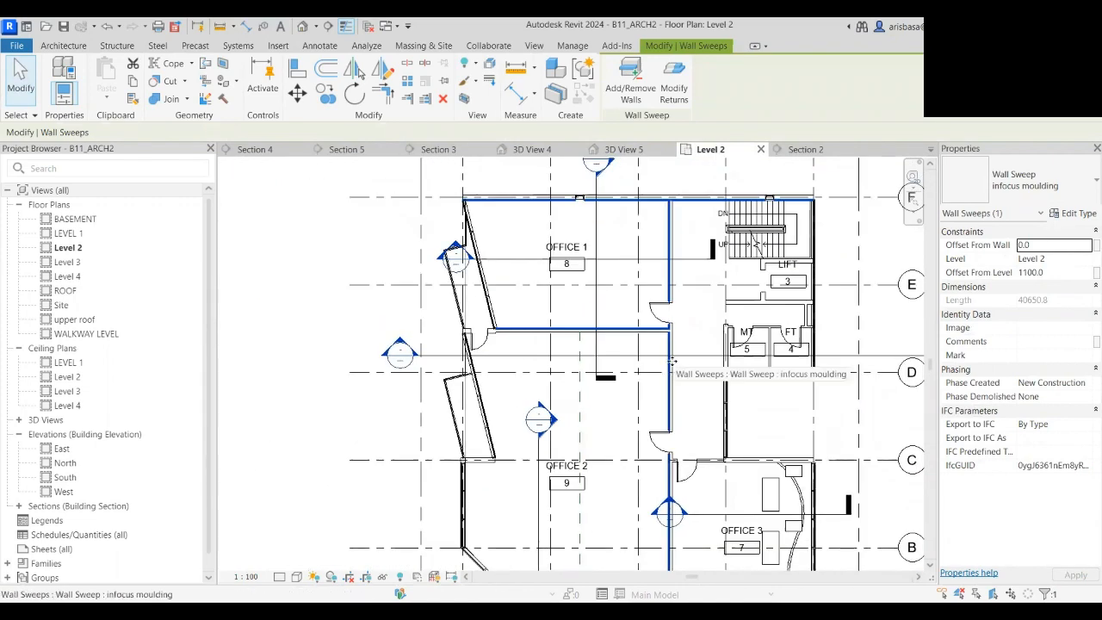
scroll(680, 371, down, 1)
scroll(655, 345, up, 3)
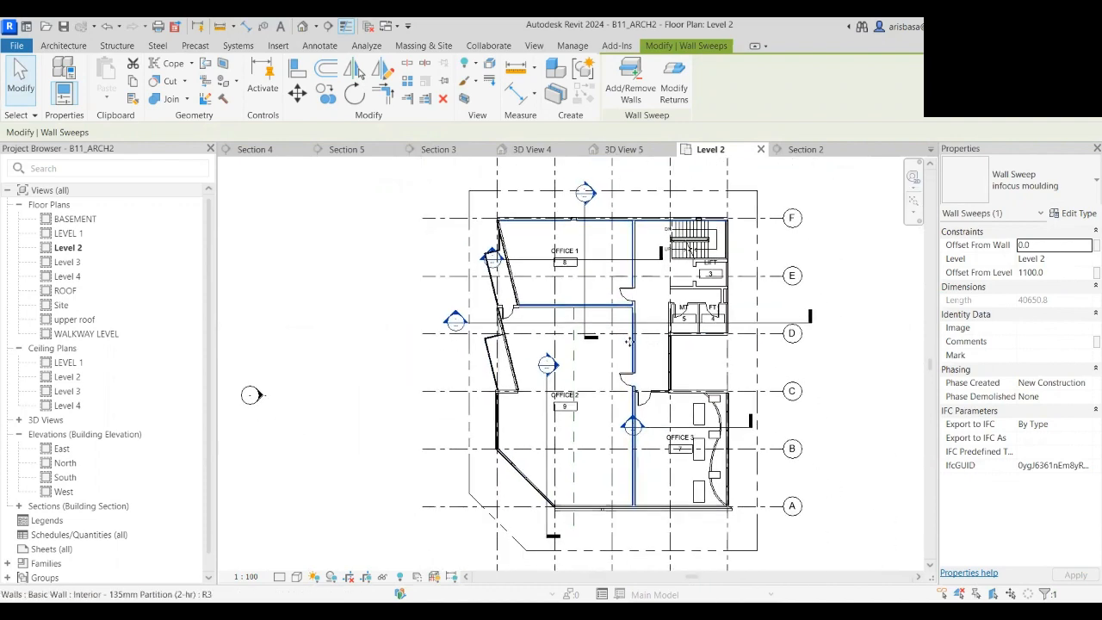
scroll(625, 326, down, 3)
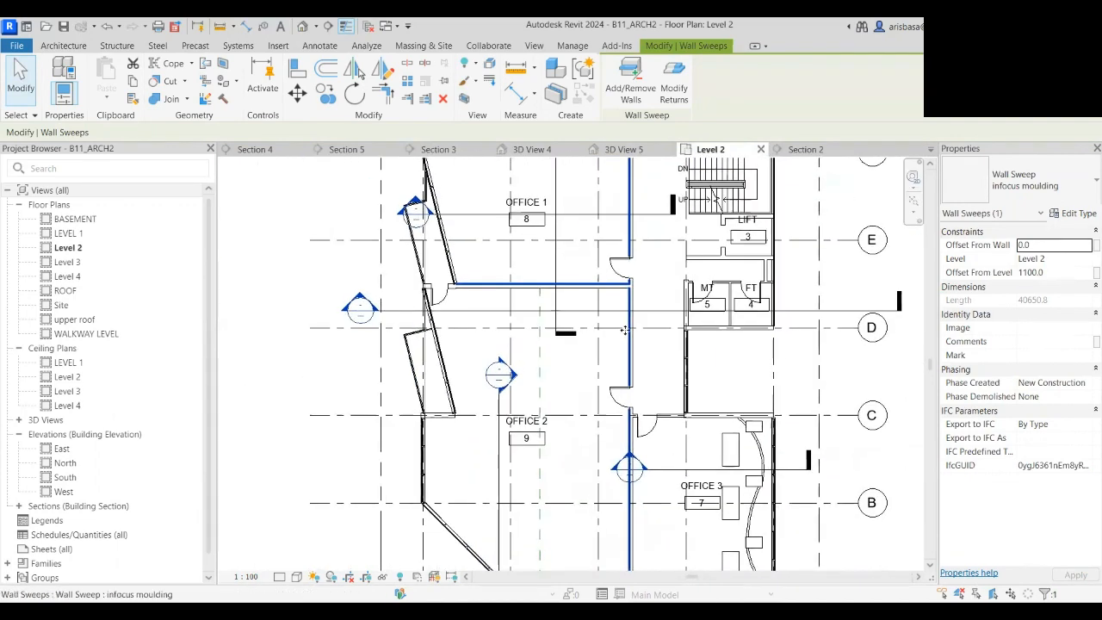
key(Escape)
- Inspect how far the moulding runs along the grid F wall past Office 1 and behind the staircase
scroll(613, 337, up, 4)
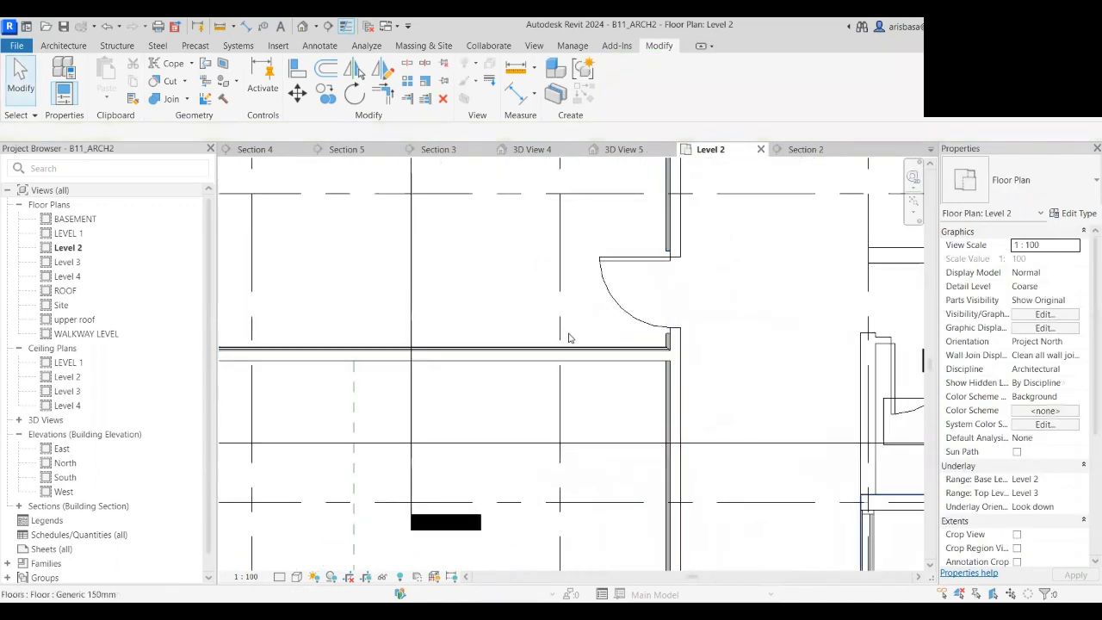
middle_drag(572, 338, 694, 508)
scroll(693, 500, down, 1)
middle_drag(690, 441, 459, 478)
click(652, 247)
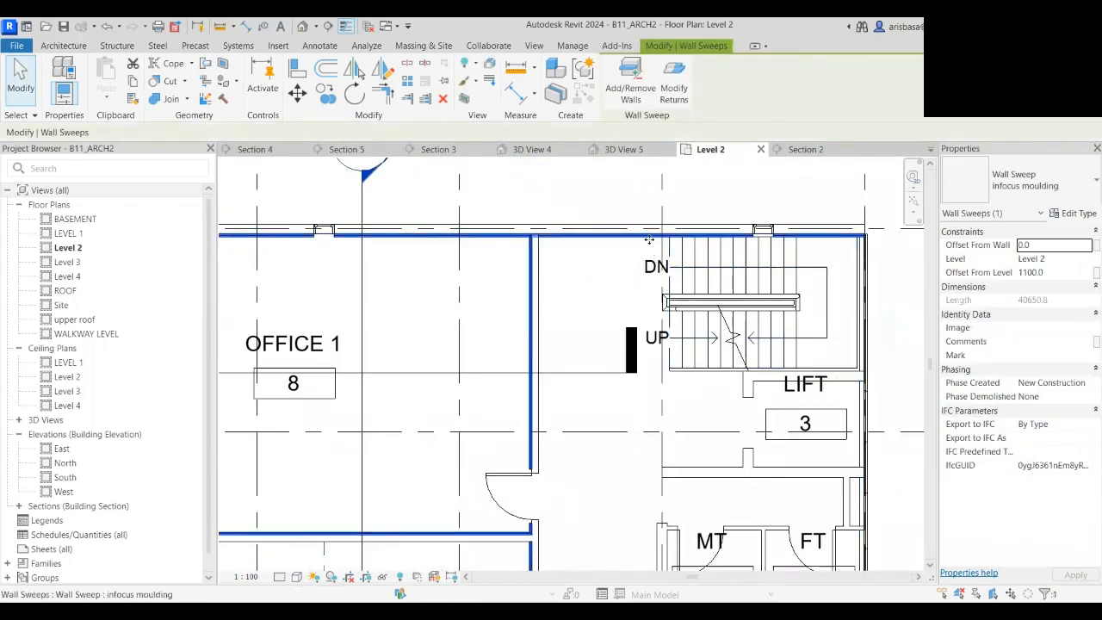
key(Escape)
click(641, 241)
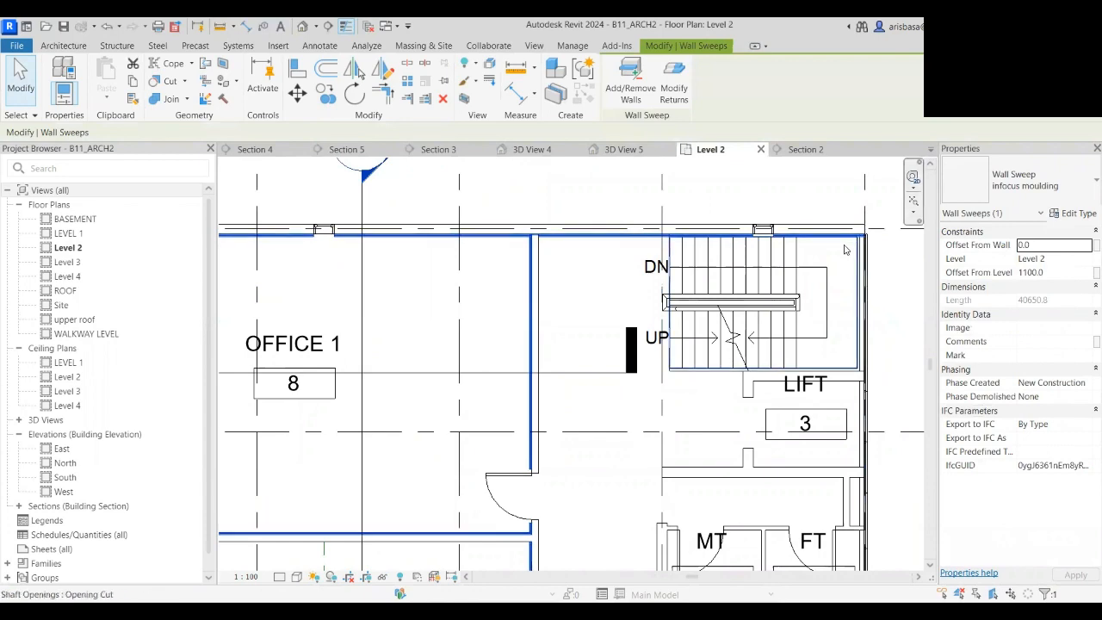
scroll(850, 260, down, 1)
middle_drag(849, 262, 752, 331)
scroll(752, 330, up, 2)
scroll(752, 323, up, 2)
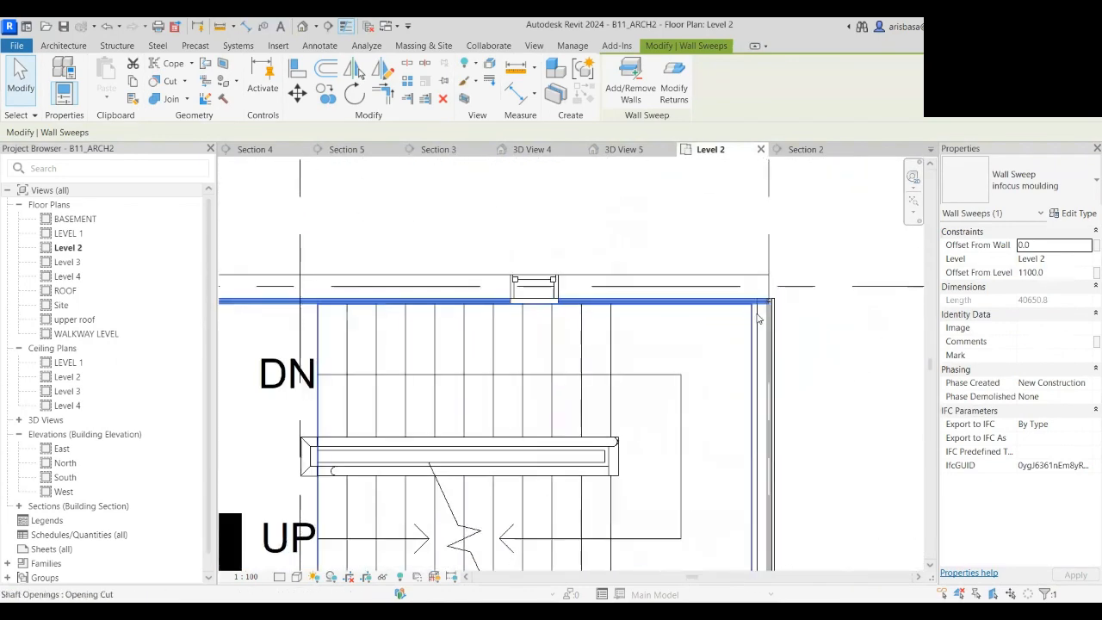
scroll(751, 315, down, 2)
scroll(751, 313, down, 3)
middle_drag(747, 324, 741, 275)
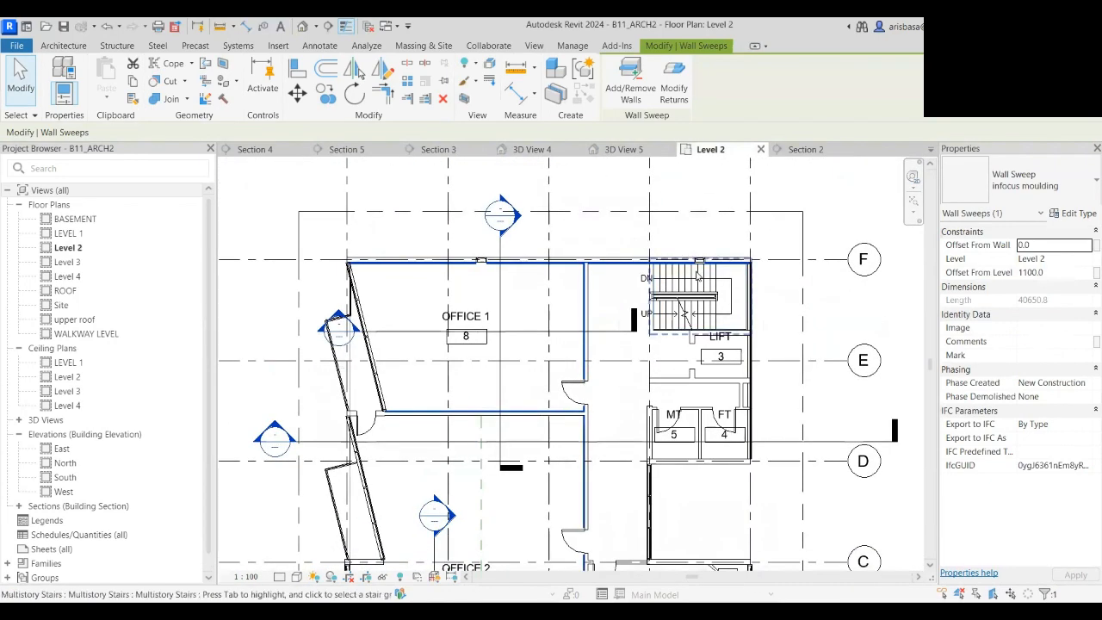
- Open the Section 1 view from the section line running through Office 1
click(550, 334)
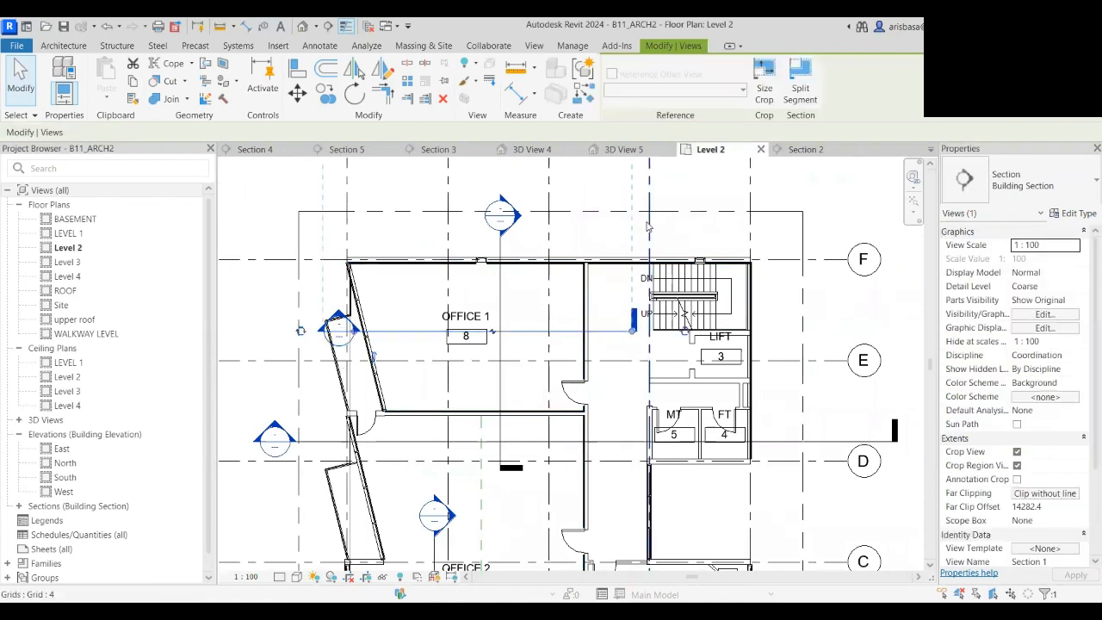
scroll(650, 181, down, 2)
middle_drag(650, 181, 641, 242)
scroll(640, 242, up, 1)
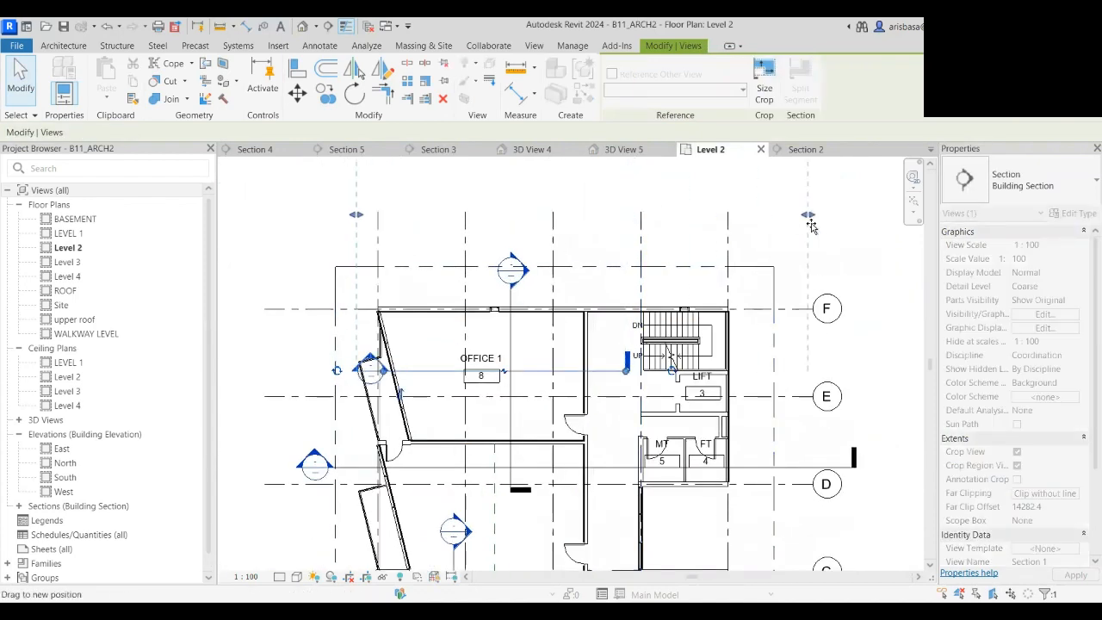
scroll(651, 320, up, 3)
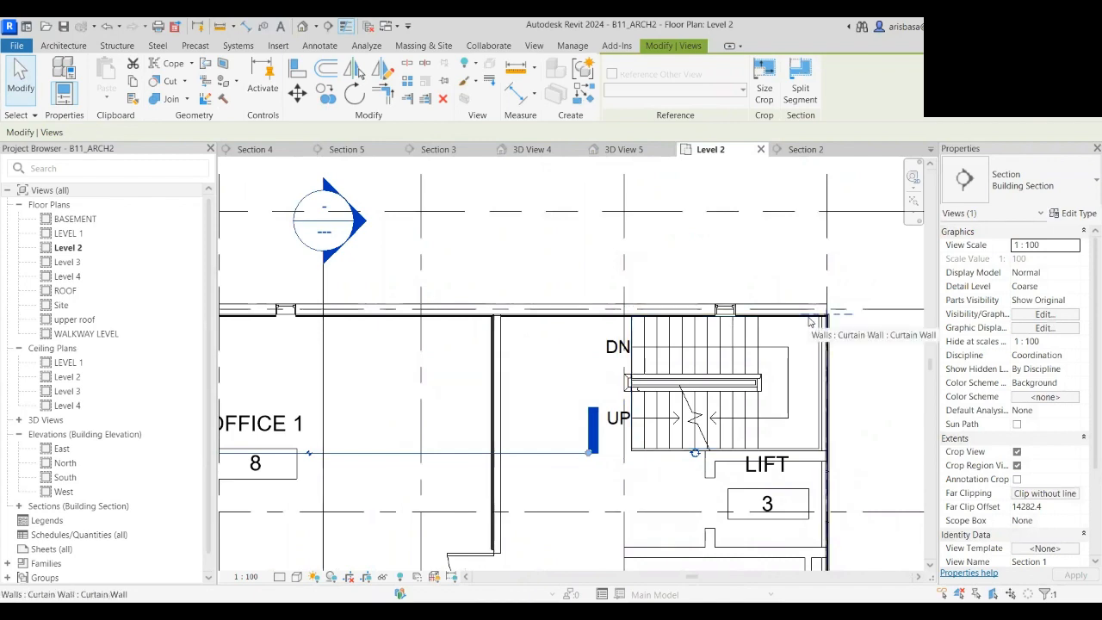
scroll(738, 318, down, 2)
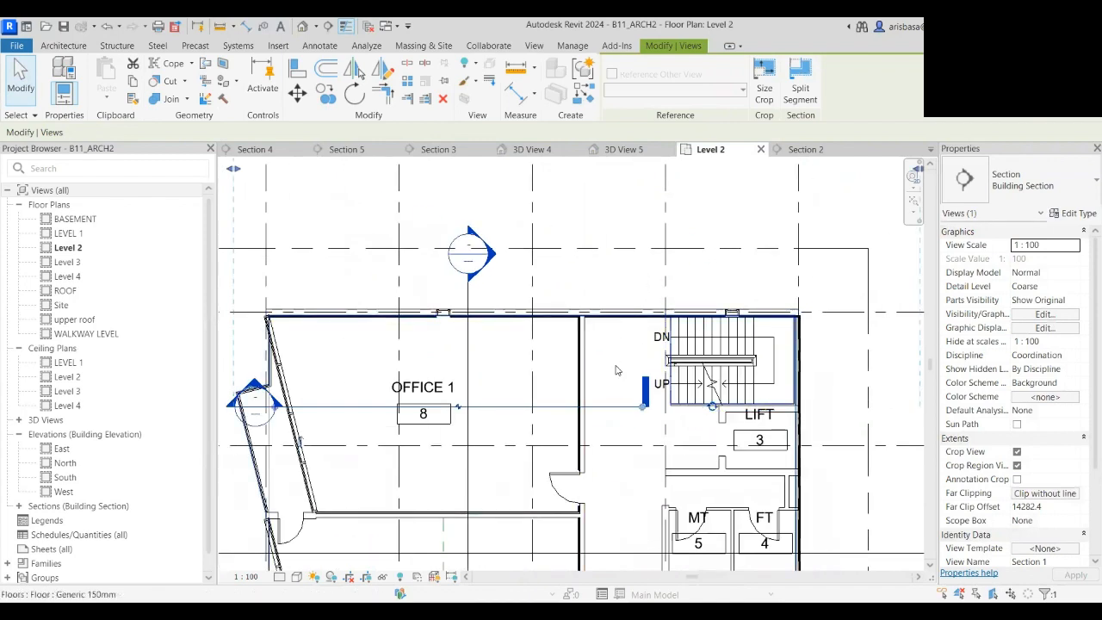
right_click(615, 407)
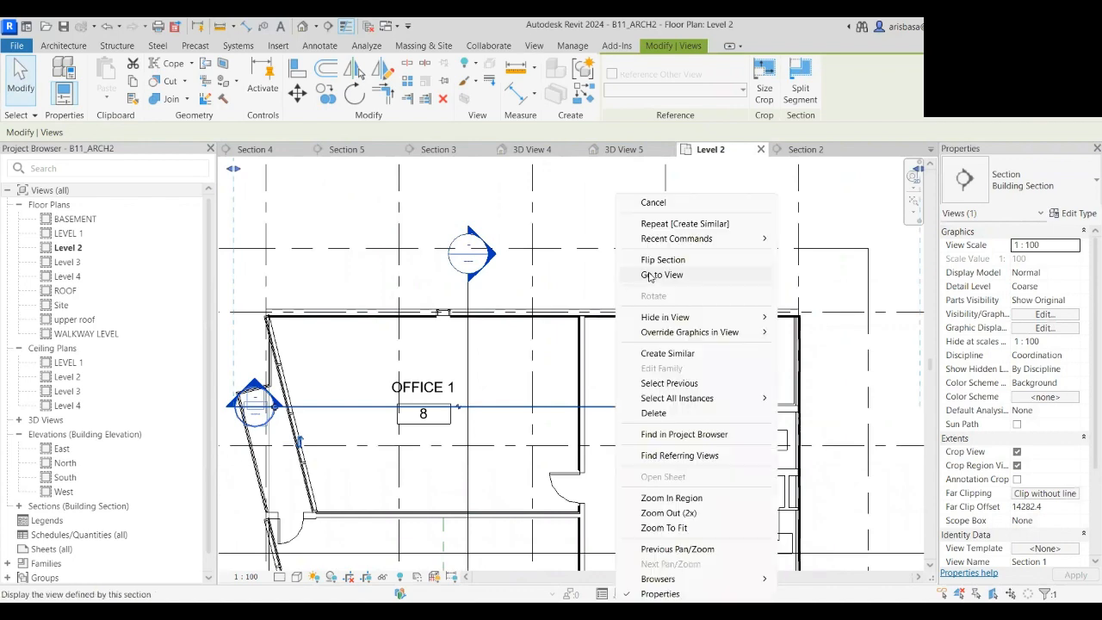
click(647, 277)
scroll(568, 405, up, 4)
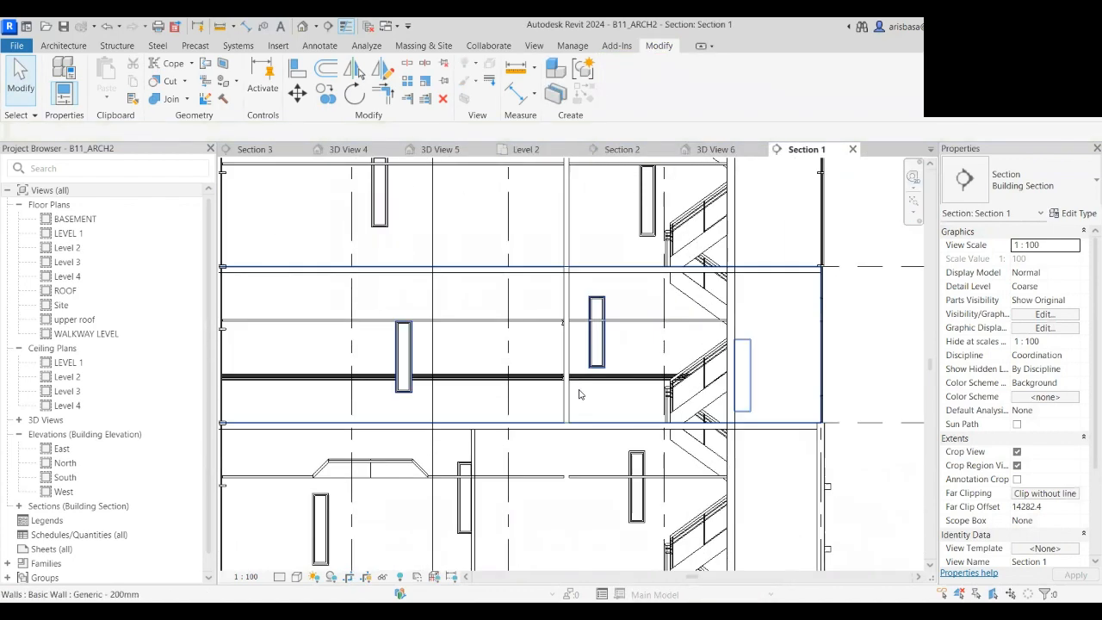
- Pull the 1100 mm high moulding's end back from the stairs to the Office 1 partition wall in Section 1
click(660, 312)
scroll(662, 326, down, 2)
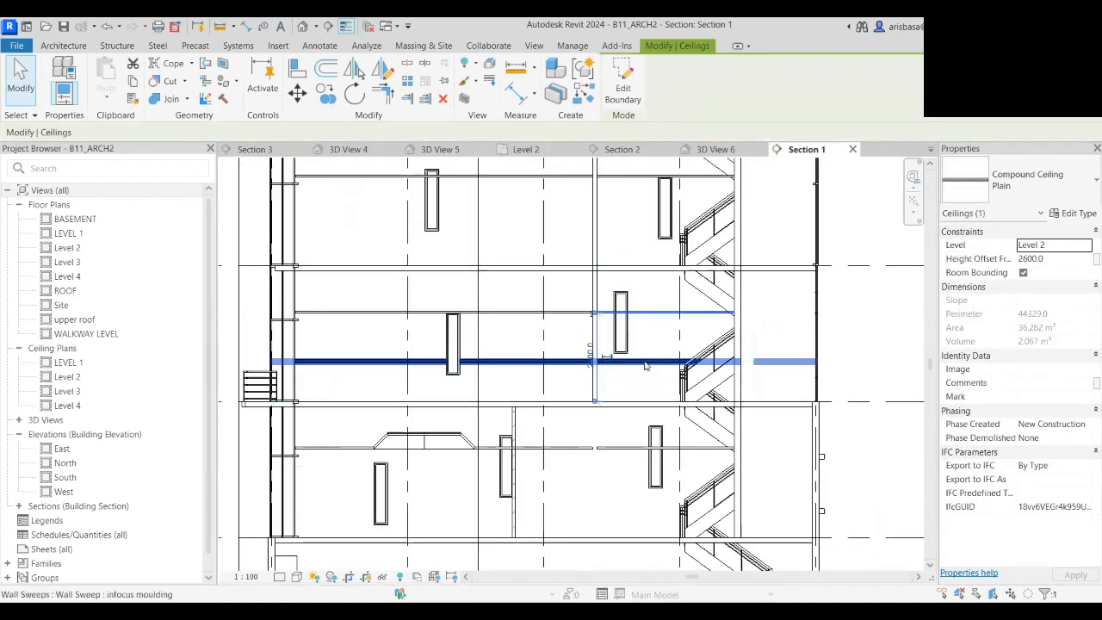
click(703, 363)
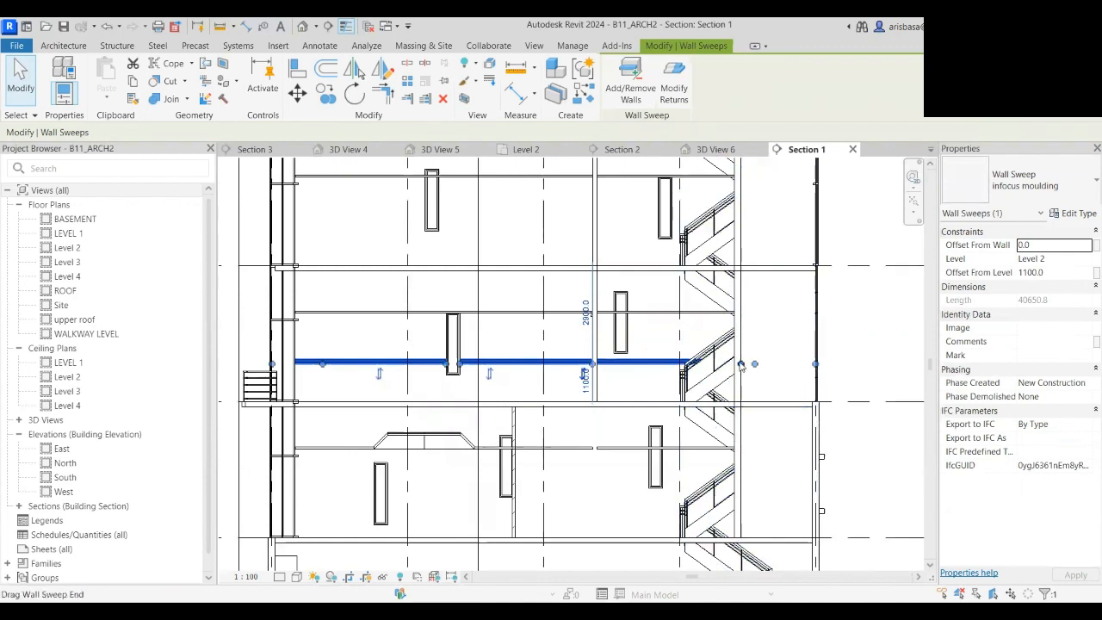
drag(745, 366, 594, 364)
click(760, 364)
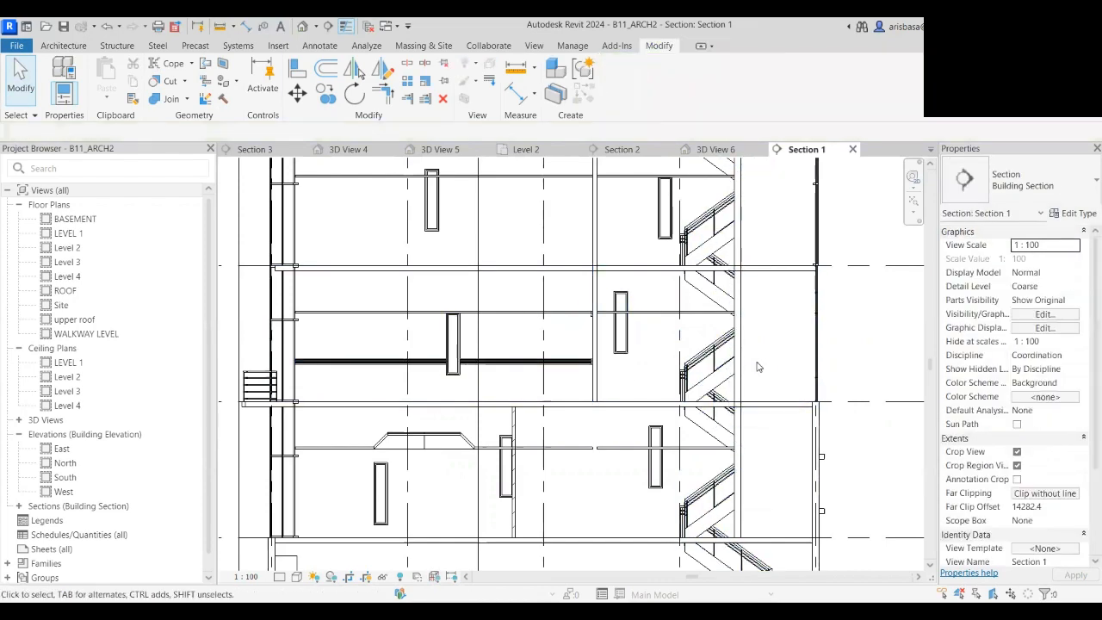
- Check the separate moulding piece beyond the stairs and the shortened moulding inside Office 1
click(761, 362)
scroll(782, 360, up, 3)
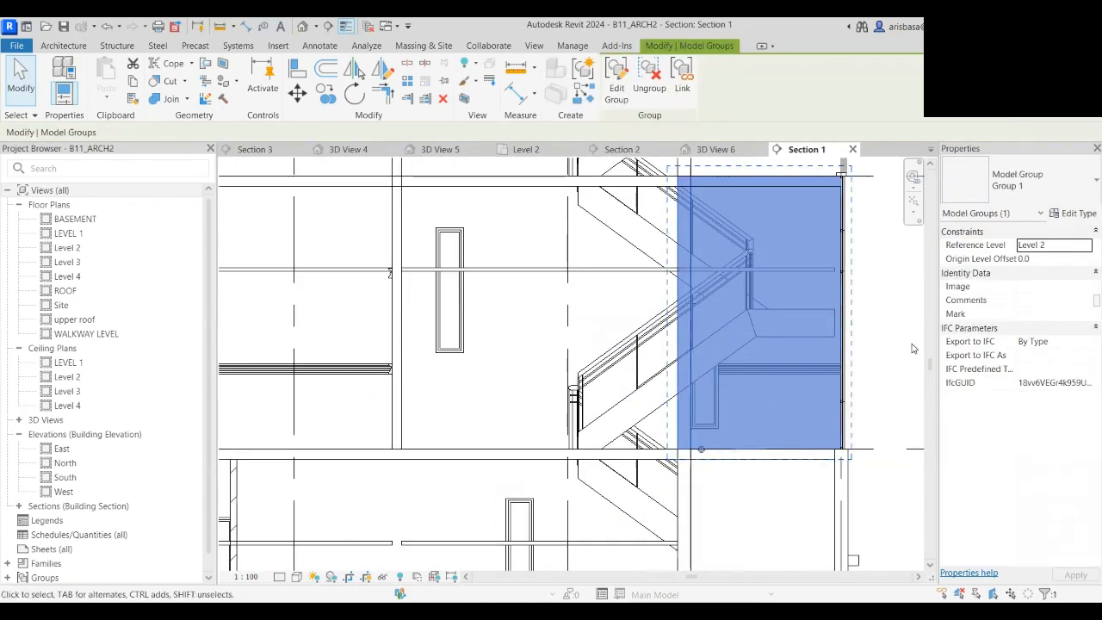
click(777, 382)
scroll(752, 350, down, 3)
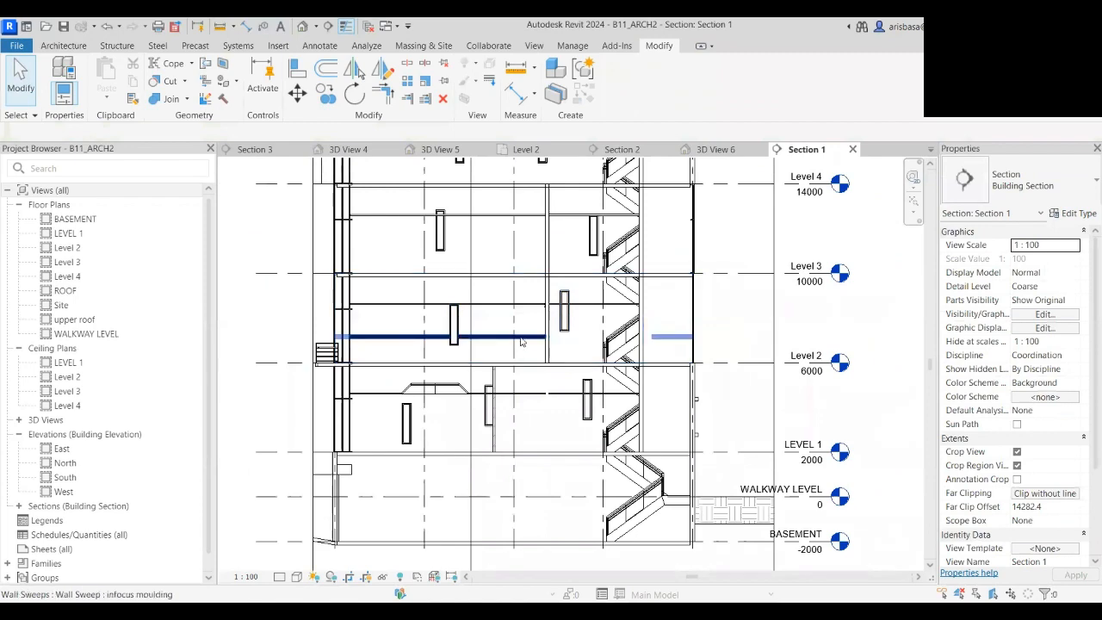
click(523, 340)
scroll(527, 355, down, 1)
middle_drag(532, 355, 563, 335)
key(Escape)
- Review the Level 1 ceiling area in Section 1 and open the default 3D view of the building
middle_drag(566, 395, 599, 494)
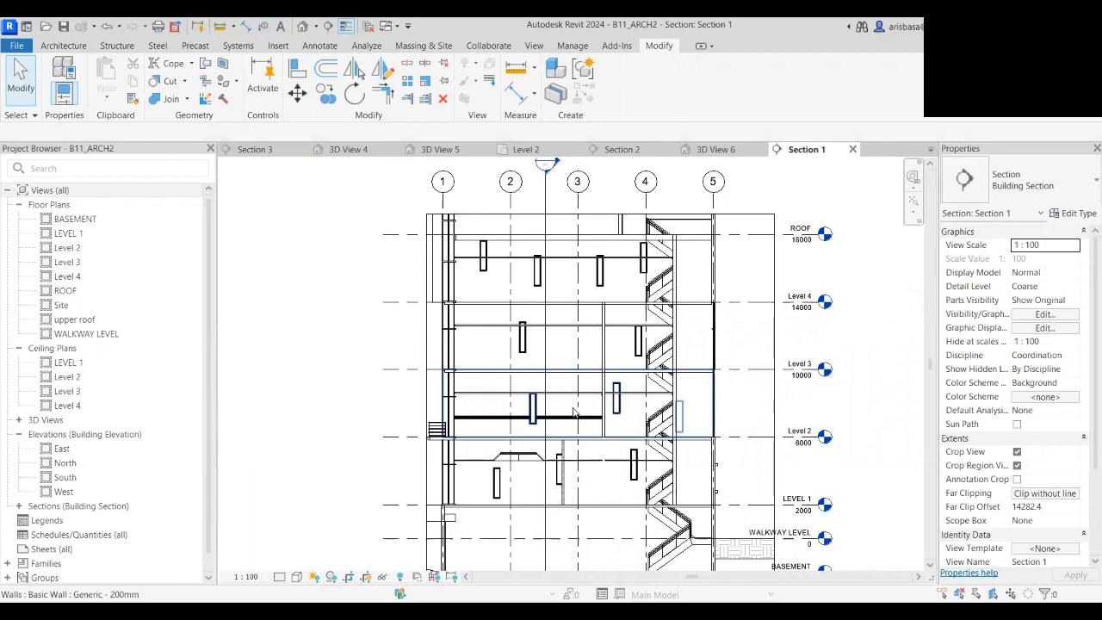
middle_drag(606, 367, 577, 284)
scroll(526, 378, up, 5)
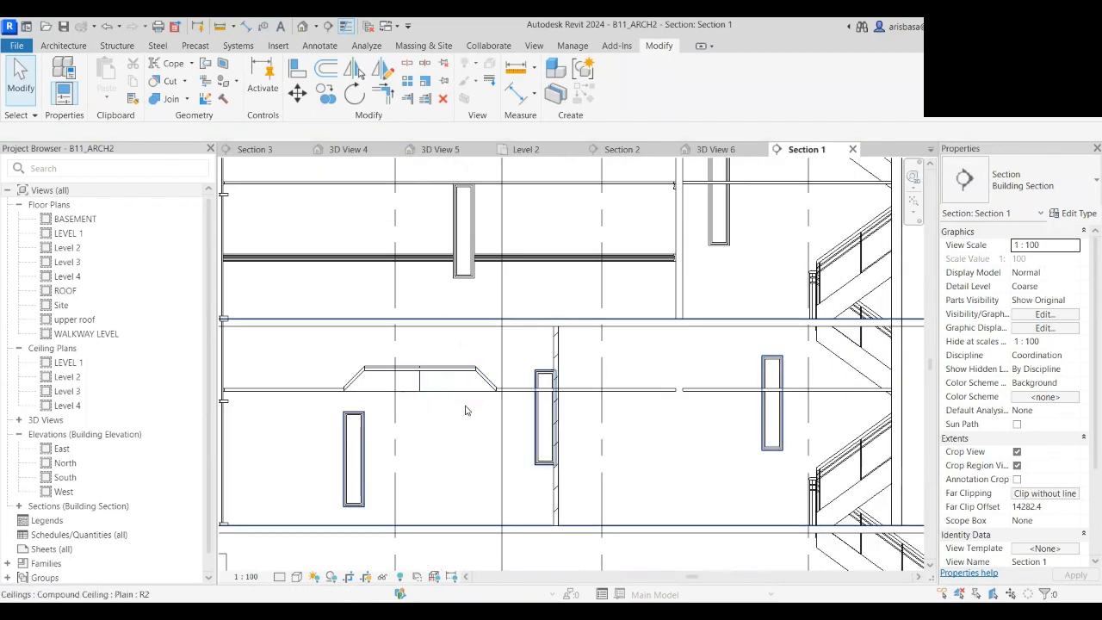
middle_drag(465, 410, 701, 349)
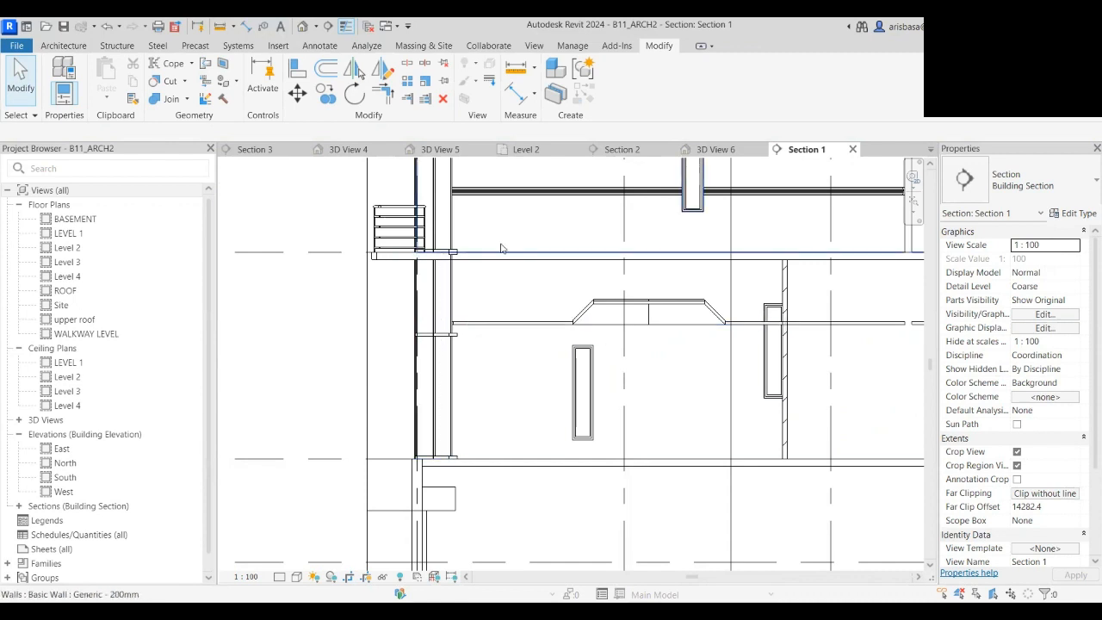
click(302, 26)
middle_drag(501, 391, 497, 507)
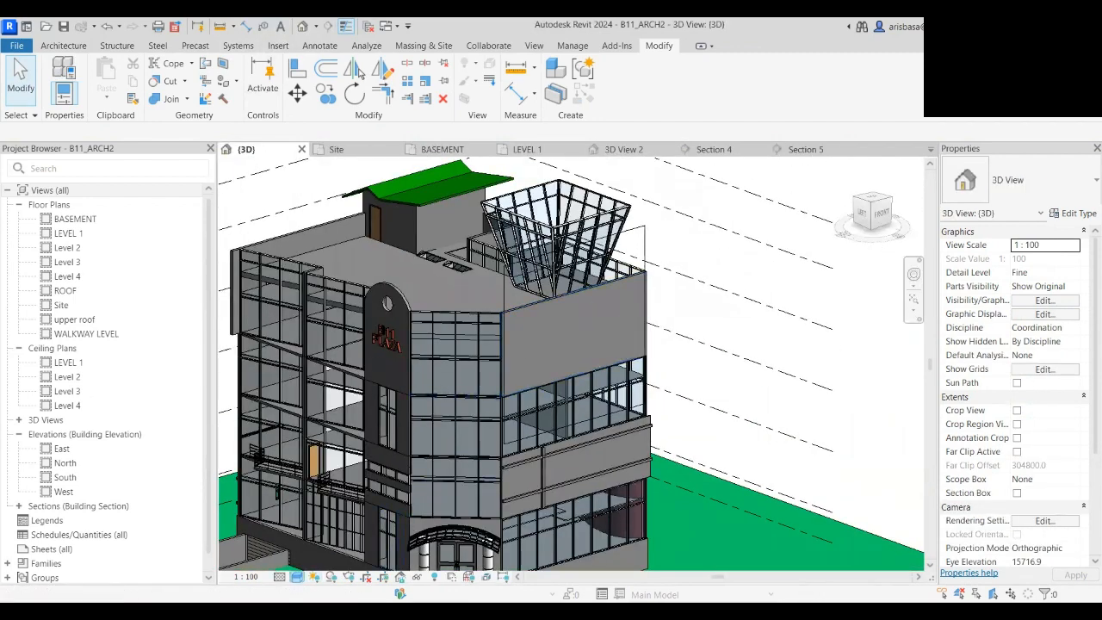
- Set the 3D view's visual style to Realistic and inspect the INFOCUS sign on the building's facade
click(297, 576)
click(332, 563)
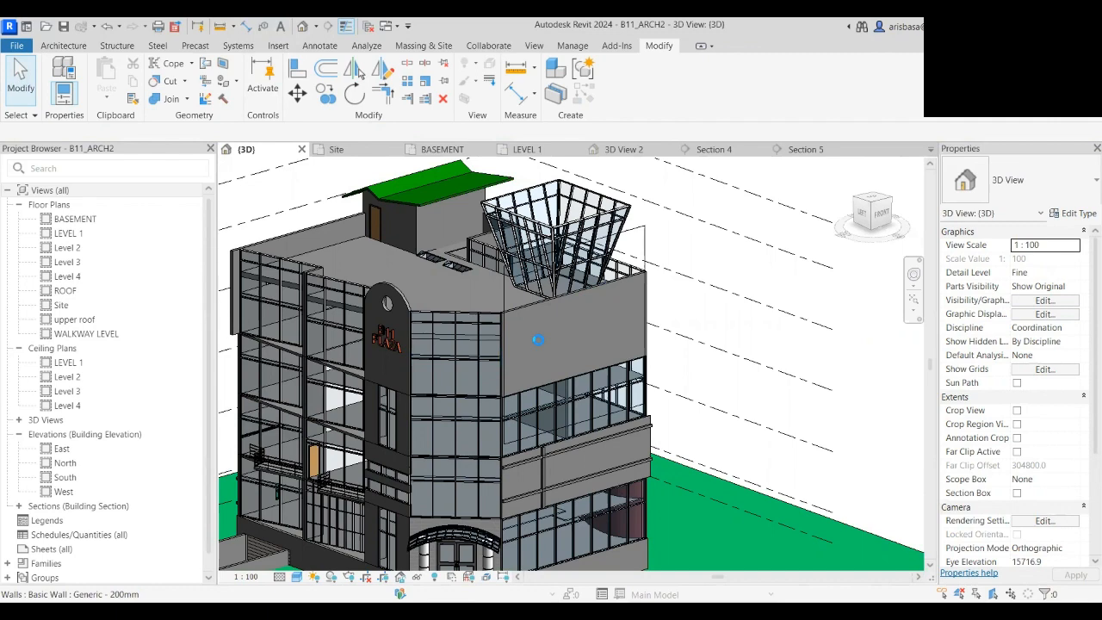
scroll(540, 345, up, 5)
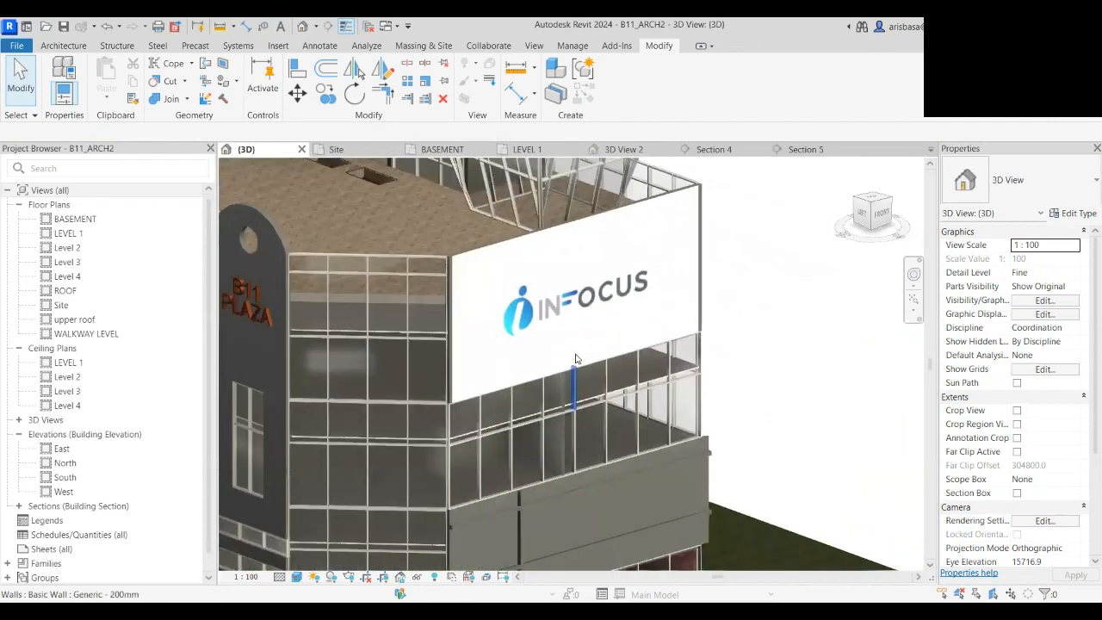
scroll(605, 315, down, 5)
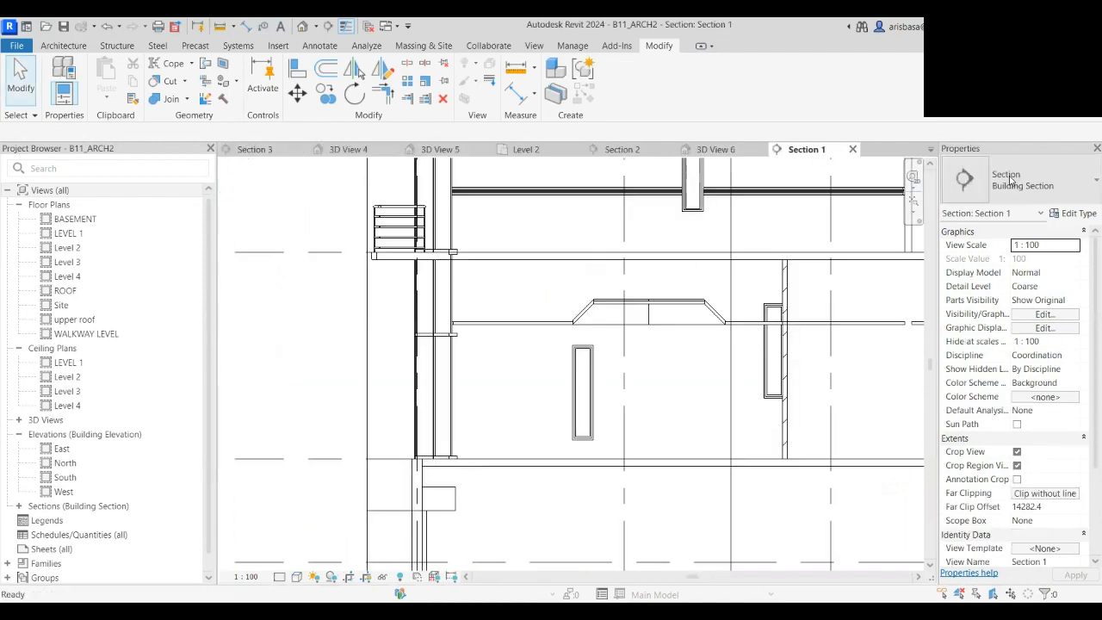
- Switch to the Level 2 floor plan and frame the area around Office 1 and the stairs
click(931, 150)
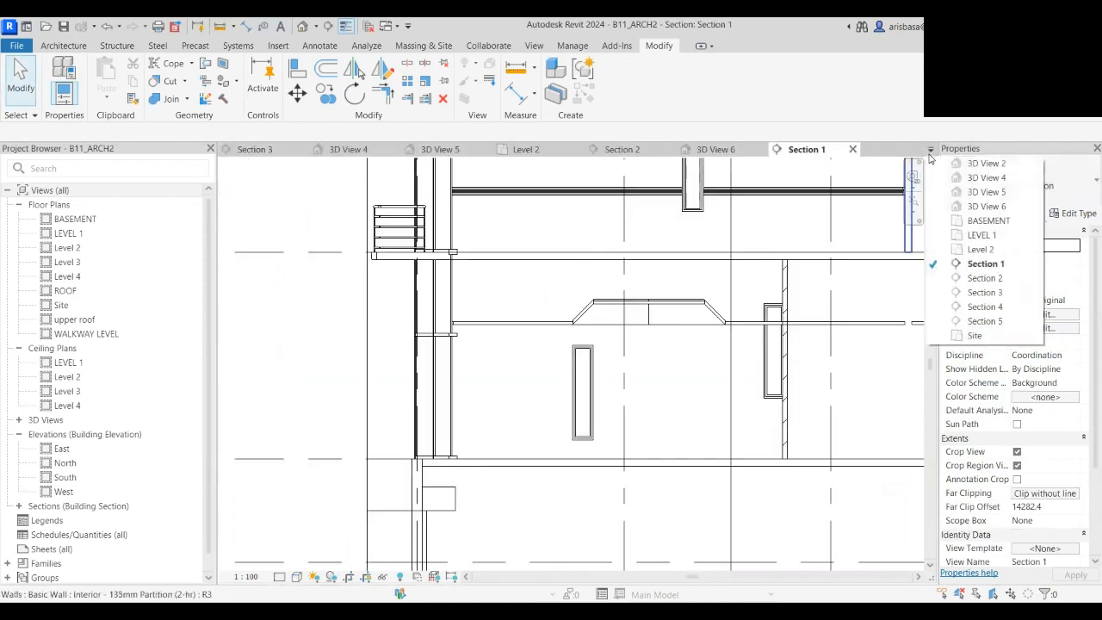
click(986, 250)
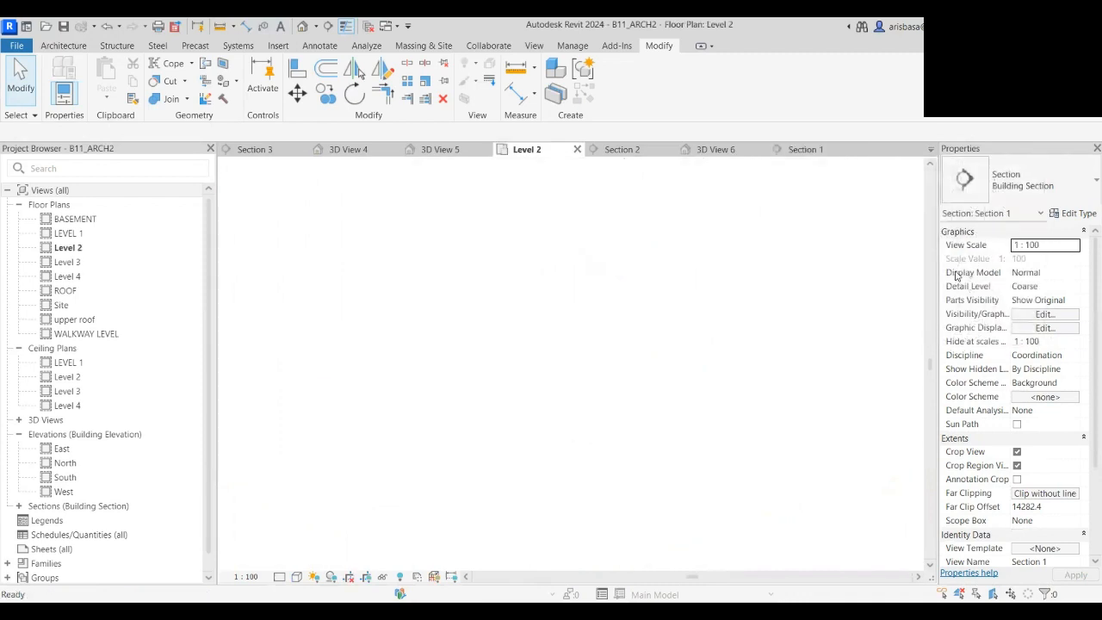
scroll(505, 401, down, 3)
middle_drag(505, 401, 496, 344)
scroll(399, 304, up, 1)
scroll(399, 303, up, 1)
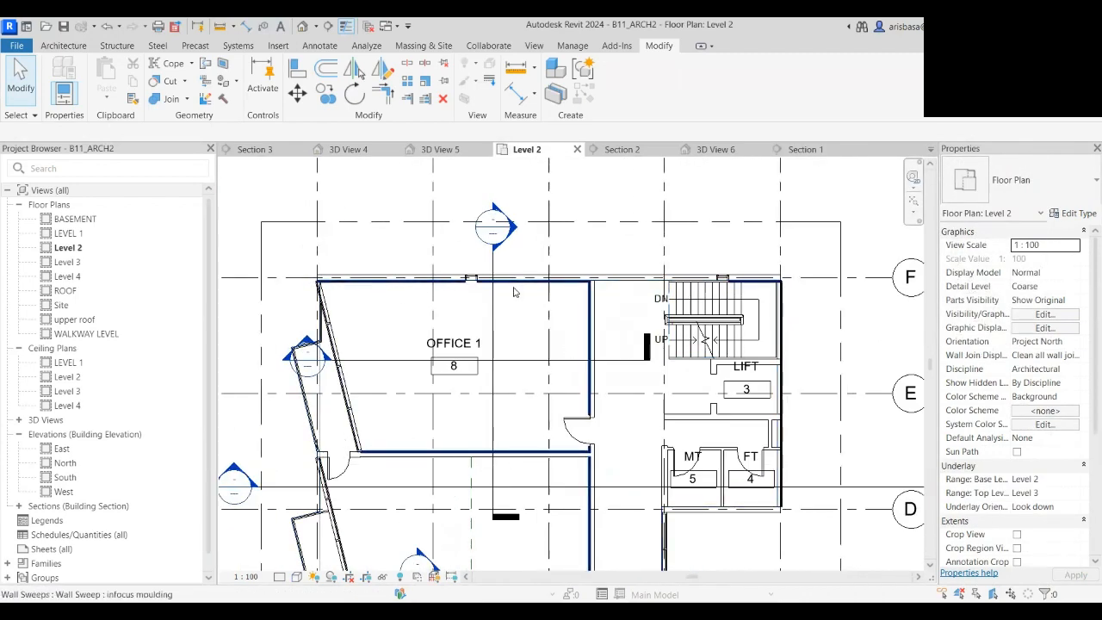
- Check which floor types are available for the Level 2 slab, keeping its type as Generic 150mm
middle_drag(527, 326, 554, 280)
click(555, 280)
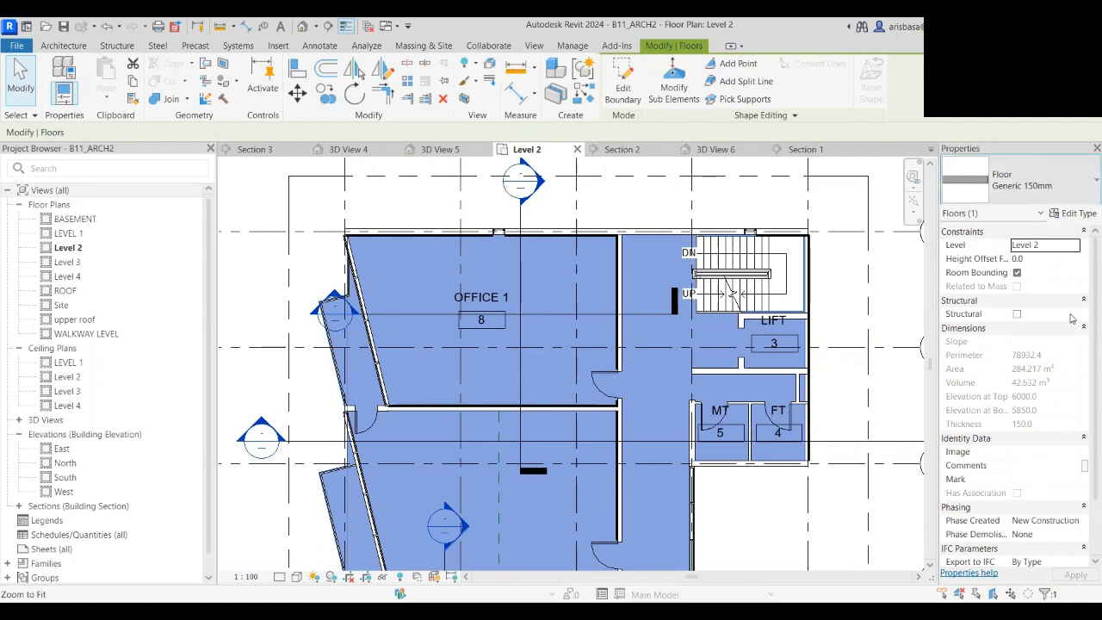
click(1063, 183)
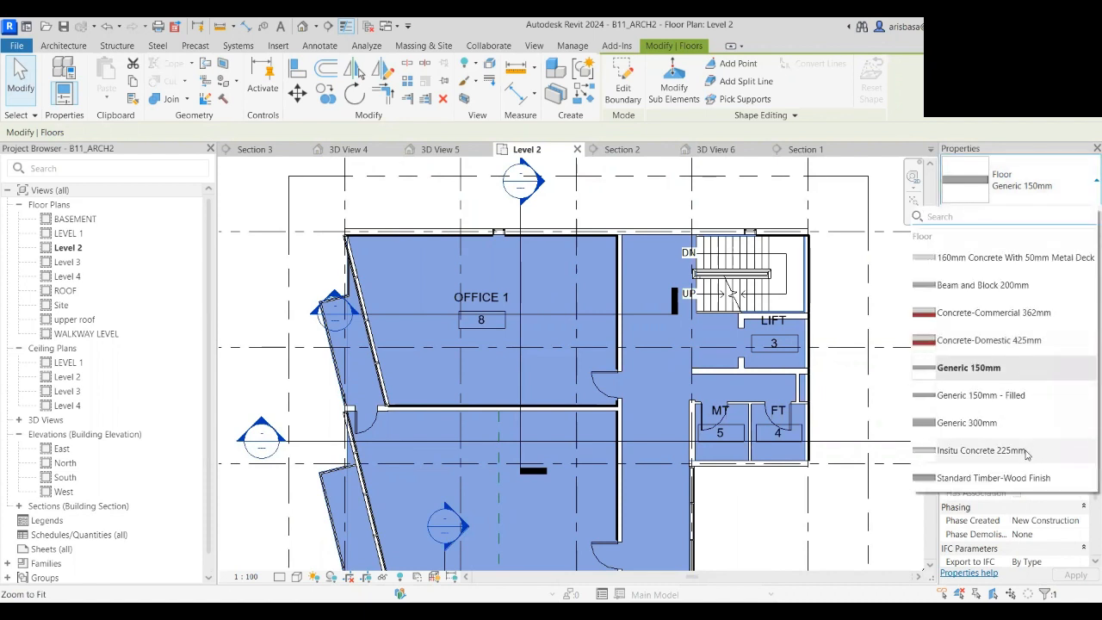
mouse_move(1027, 454)
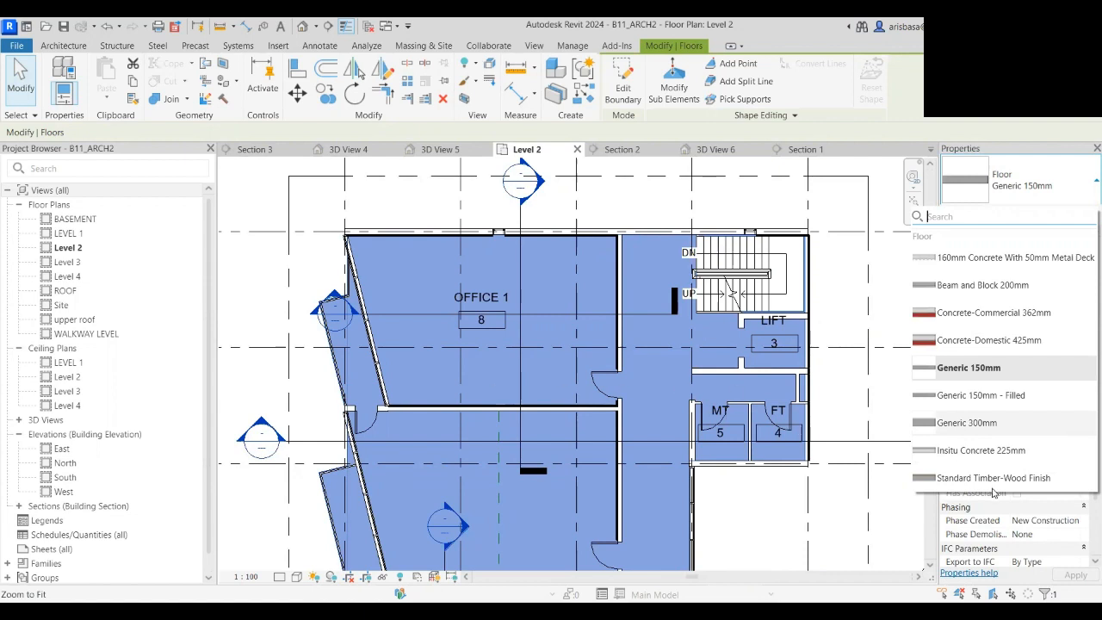
mouse_move(1001, 483)
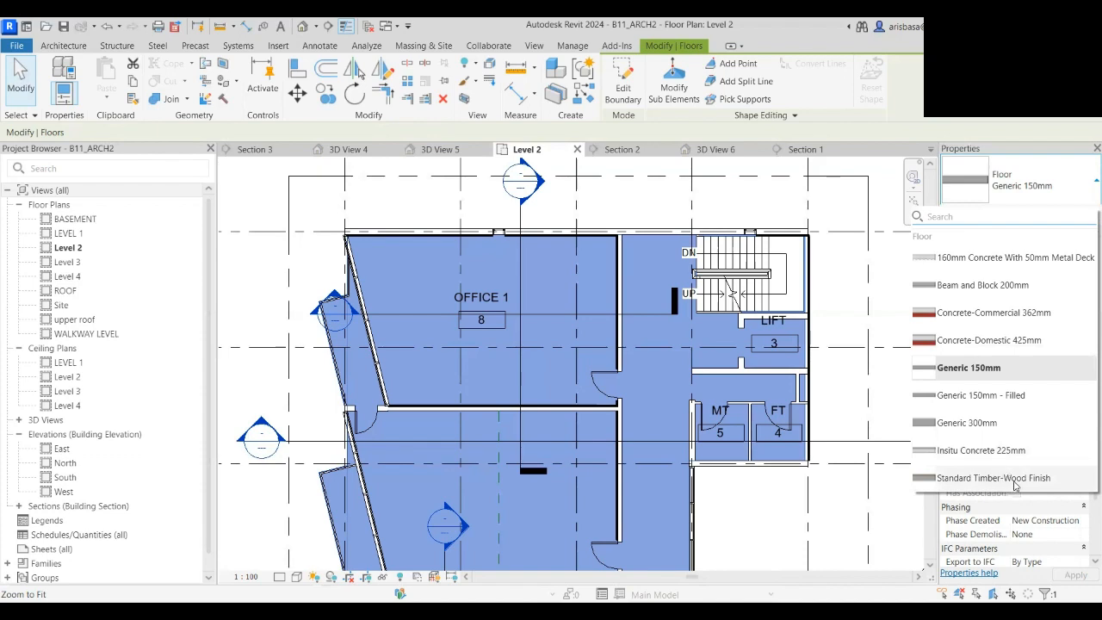
click(878, 401)
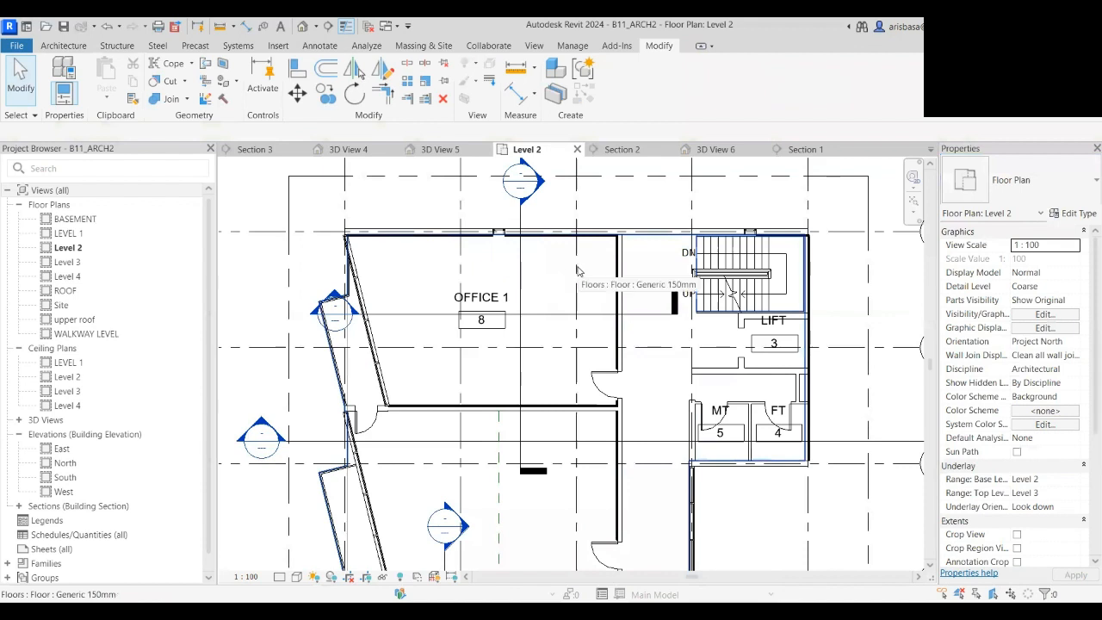
- Duplicate the Level 2 Generic 150mm floor in the same place with an aligned paste
click(577, 271)
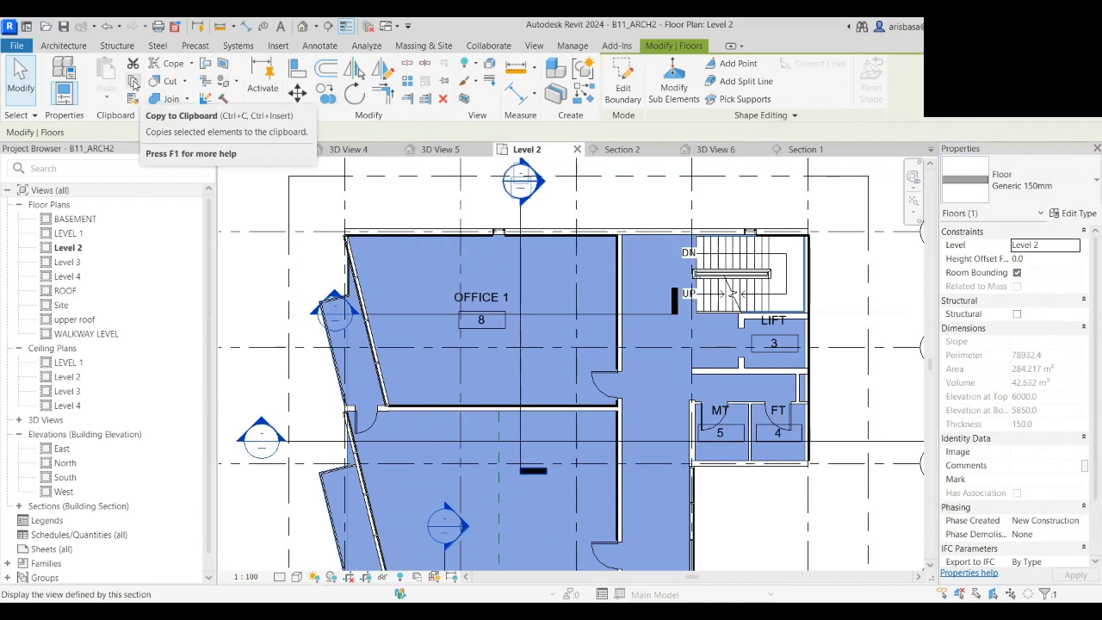
click(134, 84)
click(106, 95)
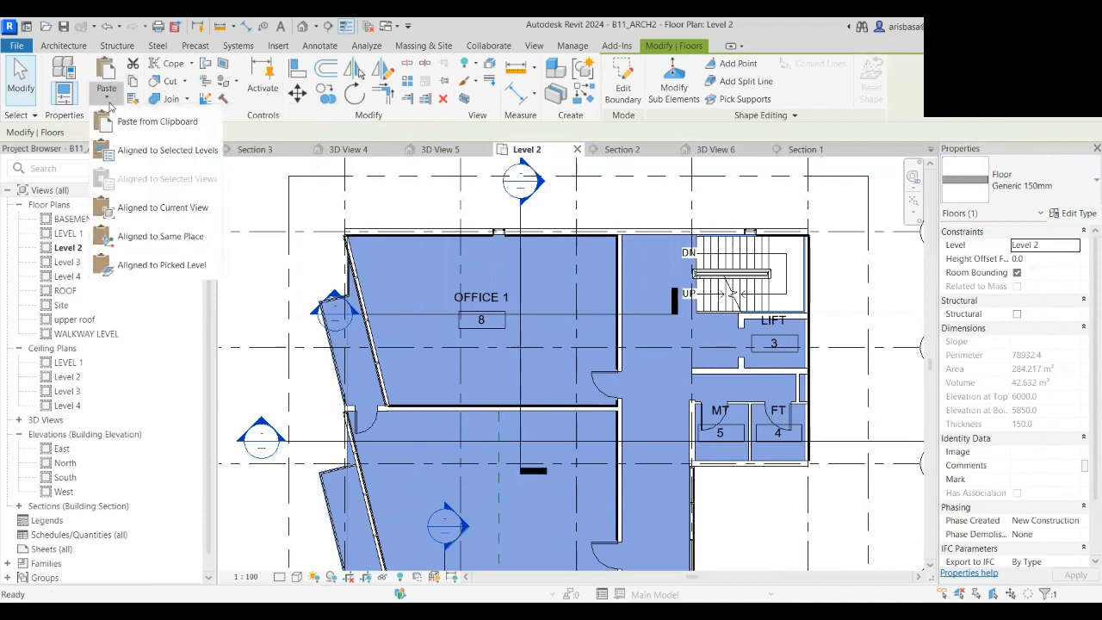
click(150, 239)
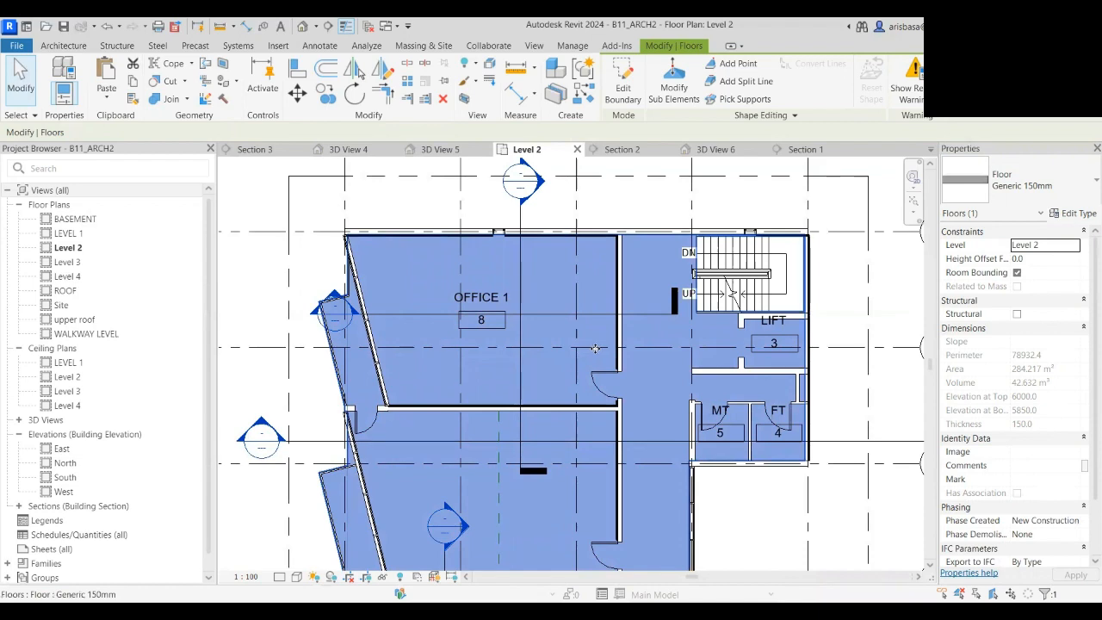
key(Escape)
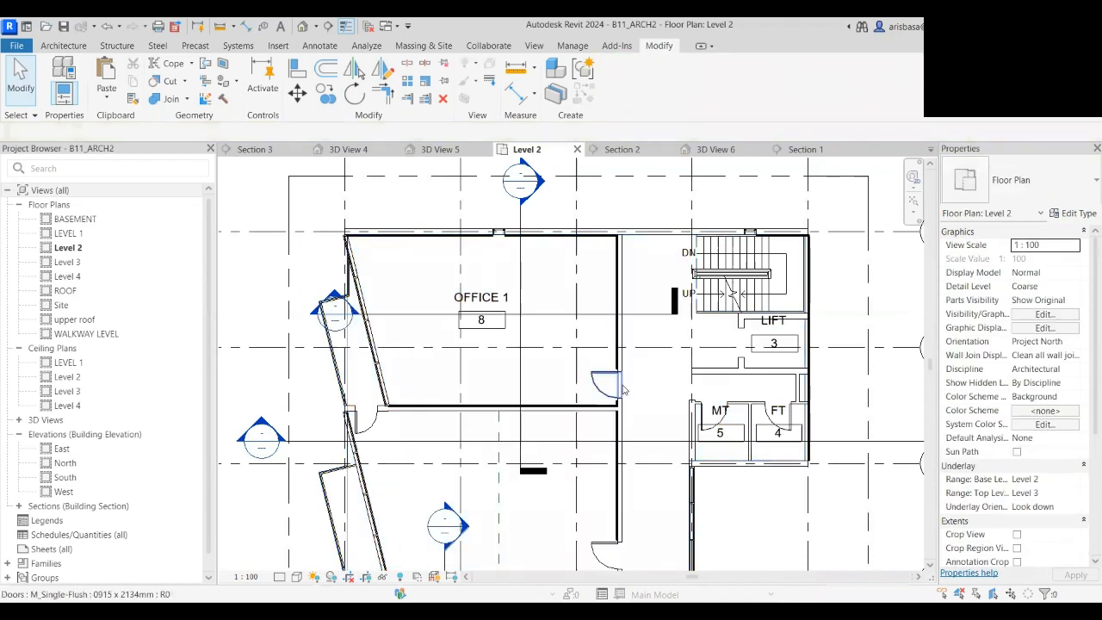
- Open the boundary sketch of one of the two overlapping Level 2 floors and review its full outline
click(660, 339)
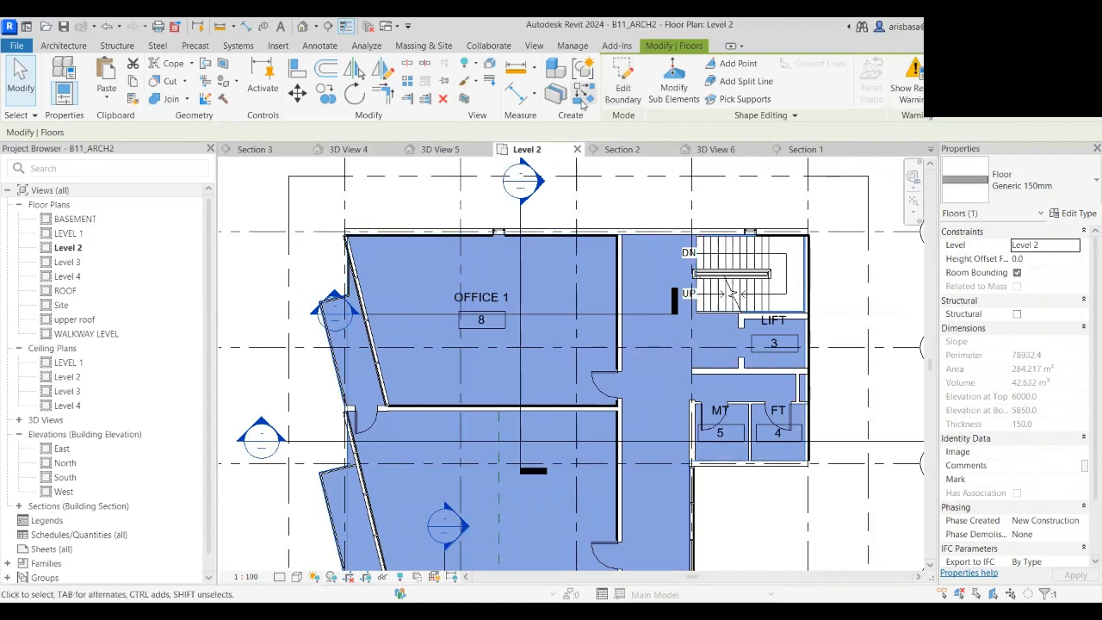
click(623, 82)
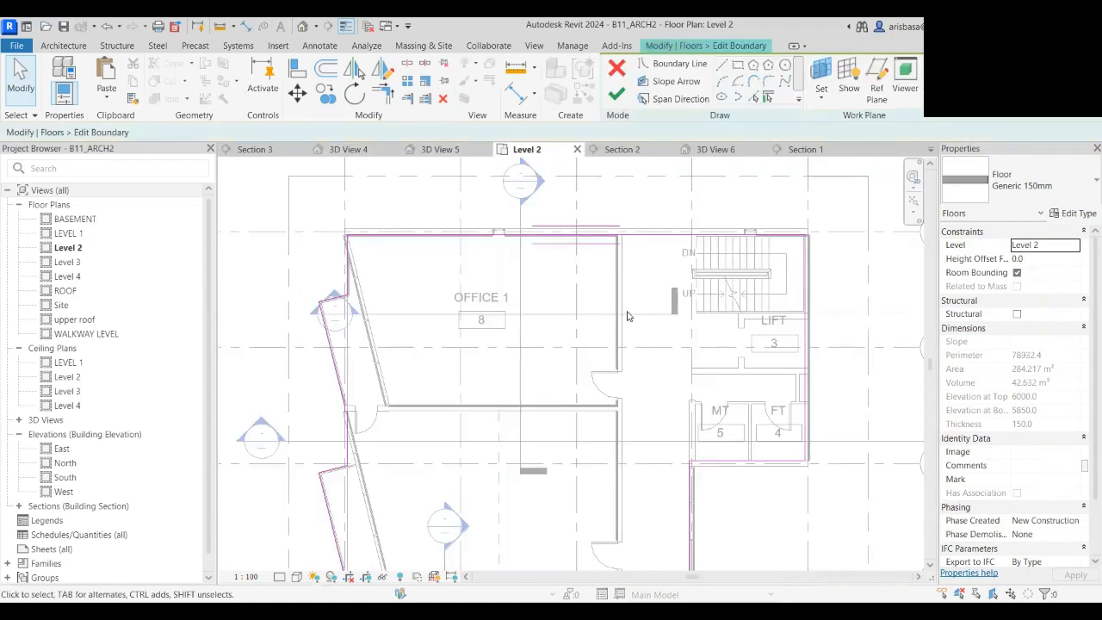
scroll(635, 310, down, 1)
middle_drag(634, 310, 593, 243)
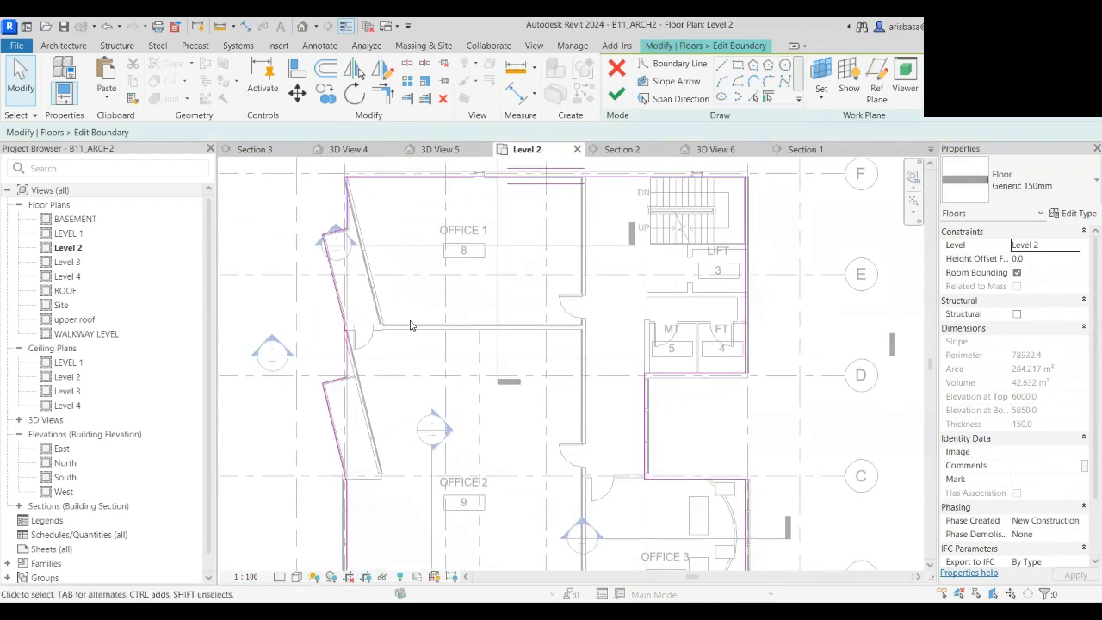
scroll(548, 310, down, 1)
middle_drag(548, 309, 518, 310)
scroll(518, 309, down, 5)
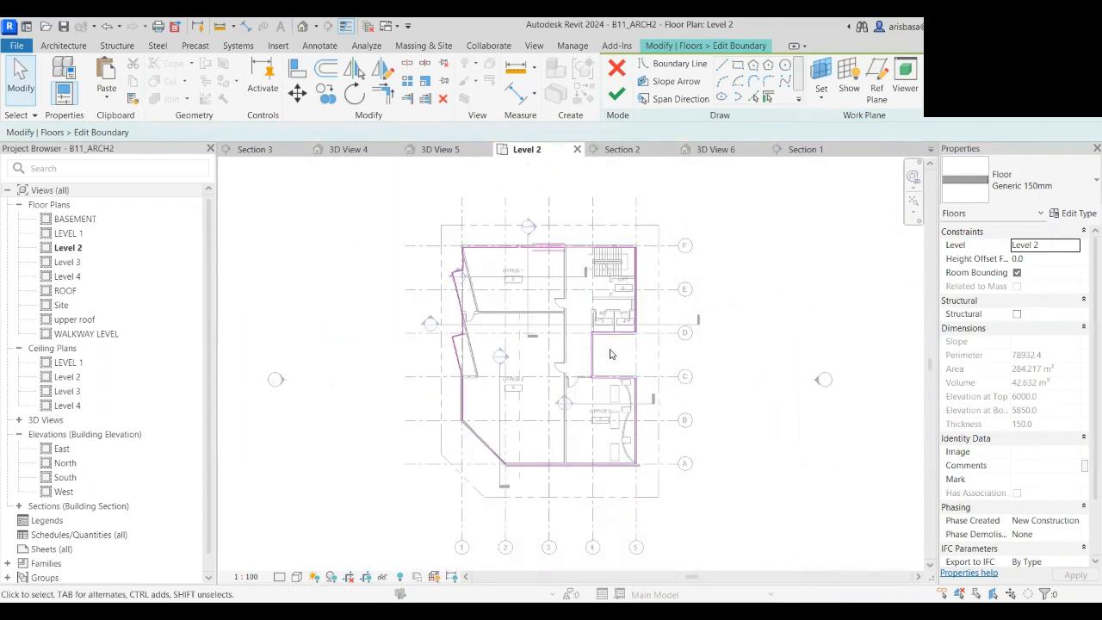
scroll(610, 354, up, 2)
mouse_move(646, 379)
middle_down()
mouse_move(652, 400)
mouse_move(632, 387)
middle_up()
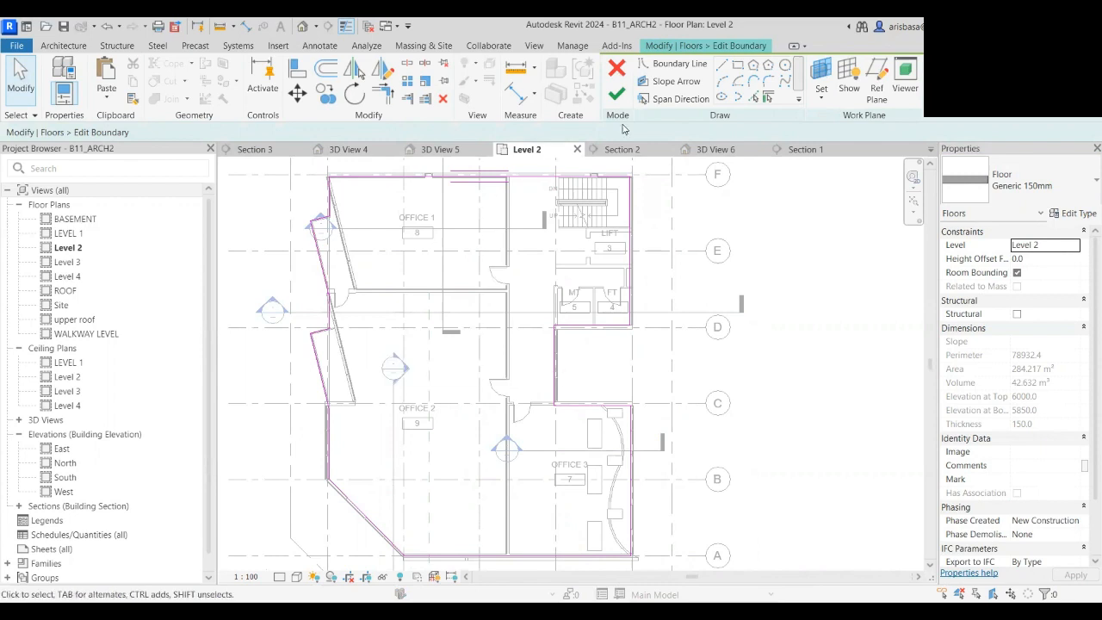
- Draw a boundary line about 19900 mm long along the office partition wall, from the grid F edge to the grid A edge
click(673, 63)
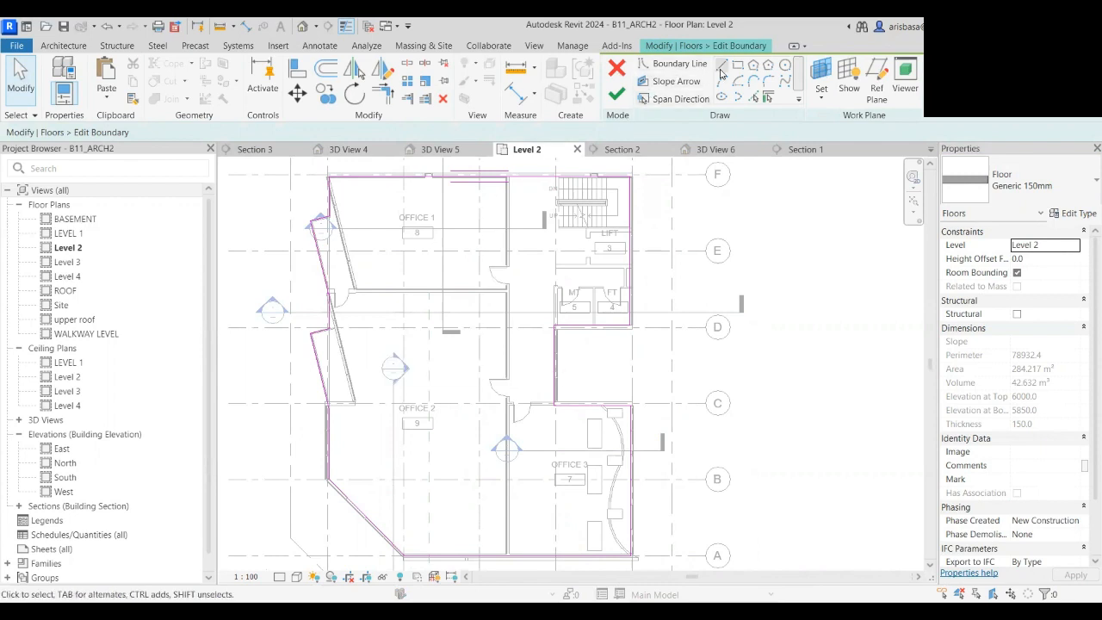
scroll(510, 176, up, 4)
click(508, 171)
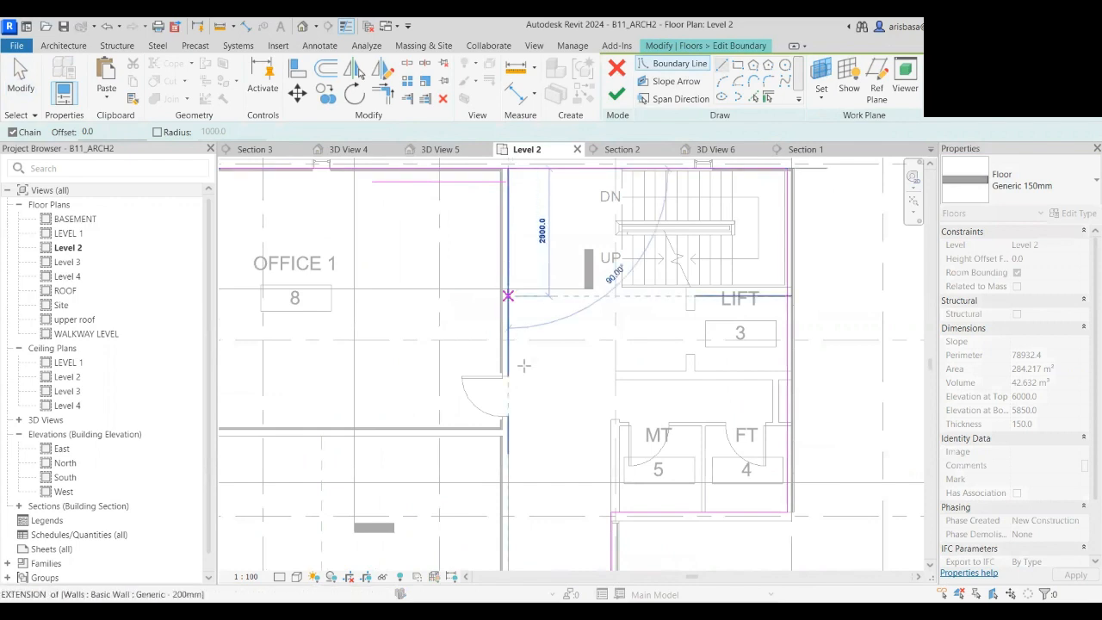
scroll(524, 366, down, 5)
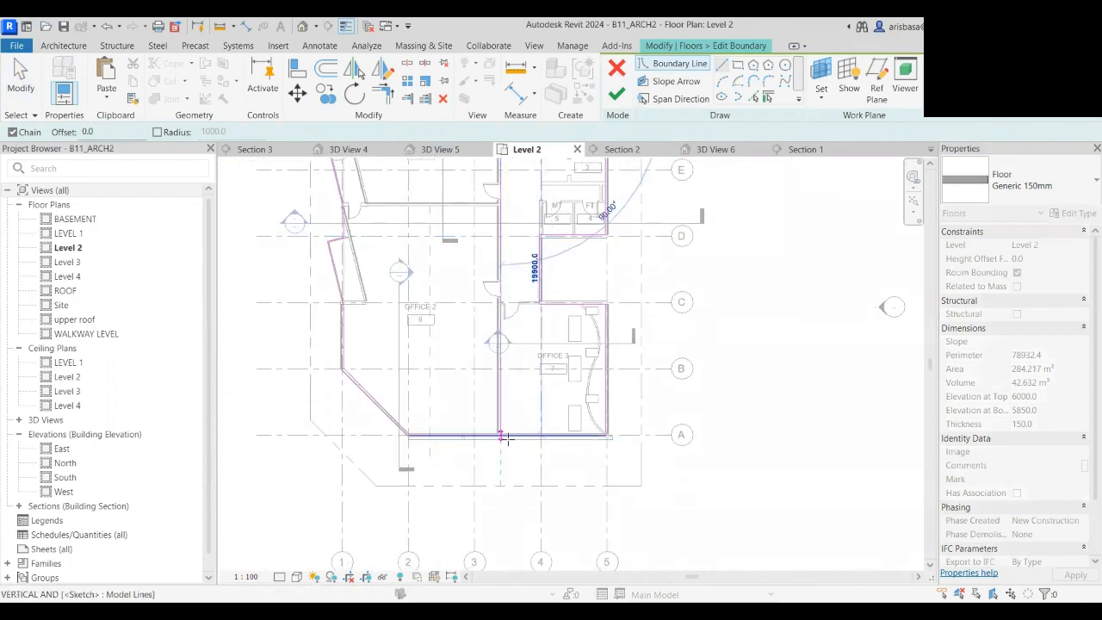
click(507, 437)
key(Escape)
key(Escape)
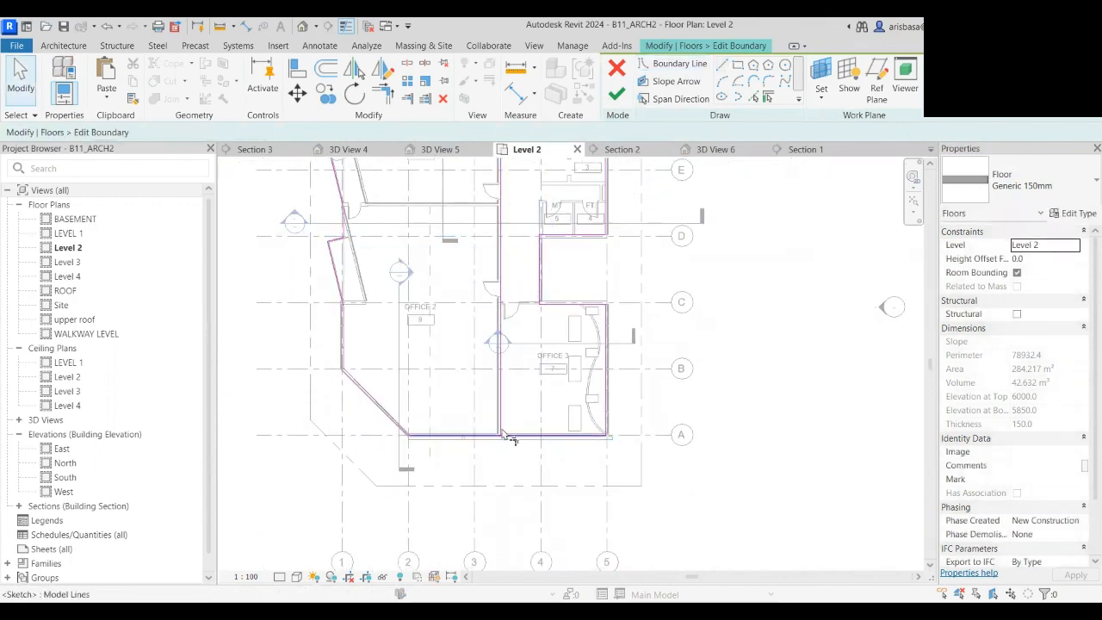
- Trim the floor outline to the new partition line and delete the remaining boundary lines around Office 1 and Office 2
scroll(516, 478, down, 2)
scroll(491, 272, up, 2)
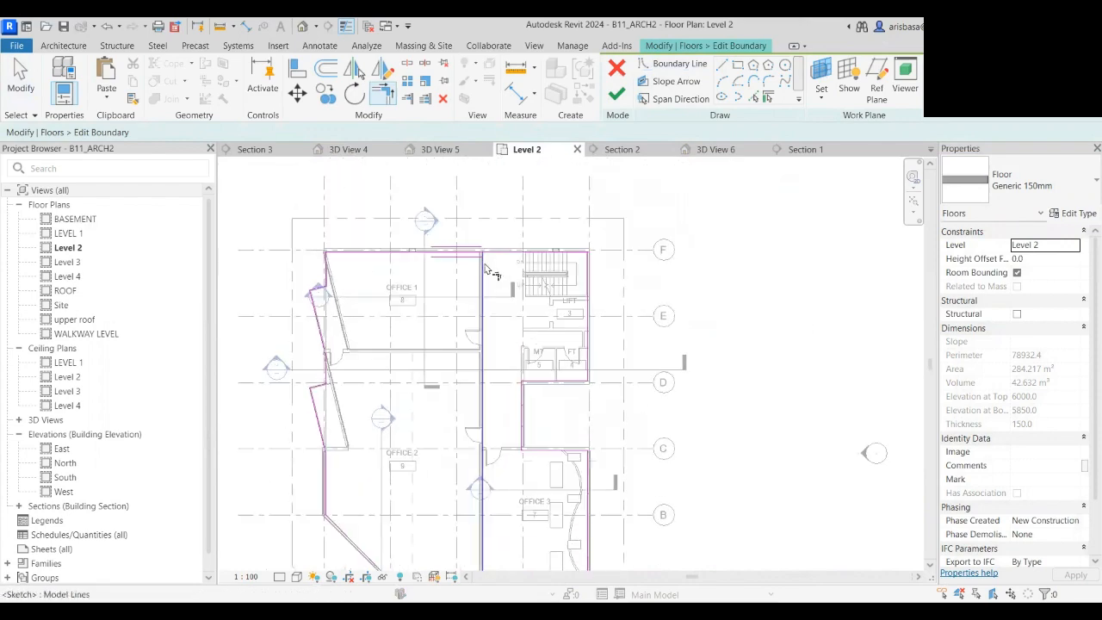
scroll(498, 258, down, 2)
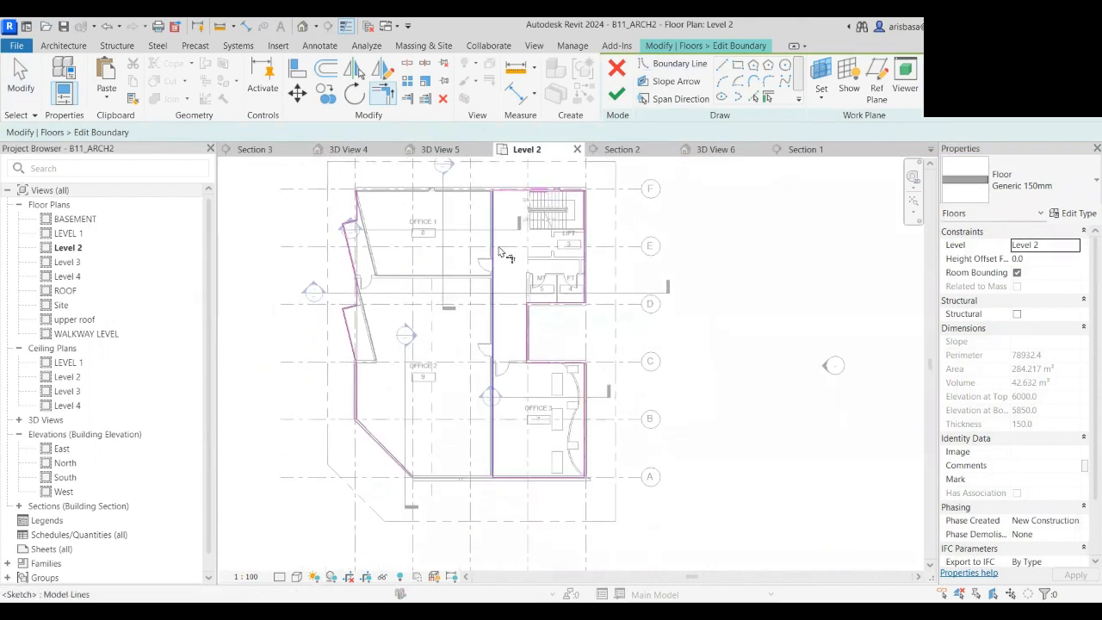
mouse_move(268, 162)
mouse_down()
mouse_move(441, 522)
mouse_move(444, 513)
mouse_up()
key(Delete)
- Finish the boundary of the corridor and Office 3 floor, declining to join it with the overlapping walls
middle_drag(487, 399, 455, 468)
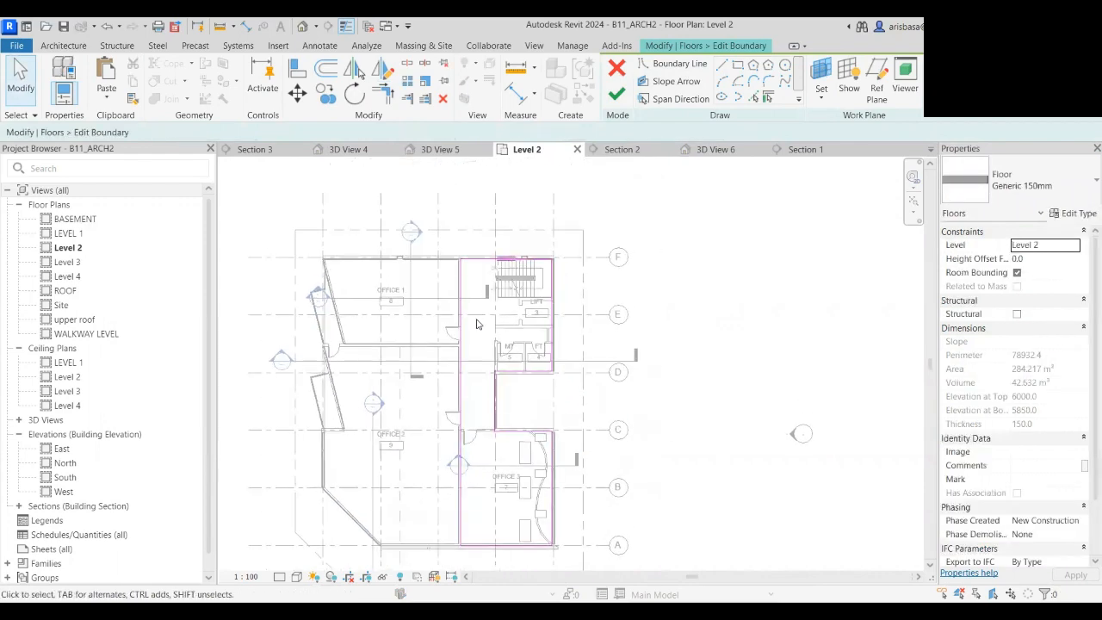
scroll(478, 324, up, 2)
click(617, 94)
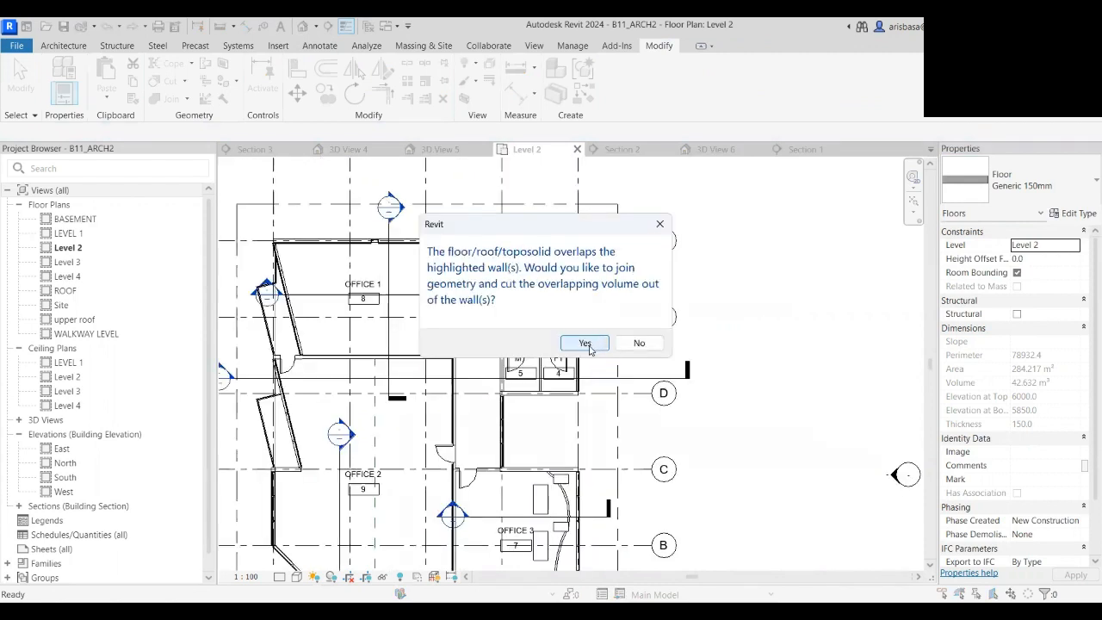
click(637, 343)
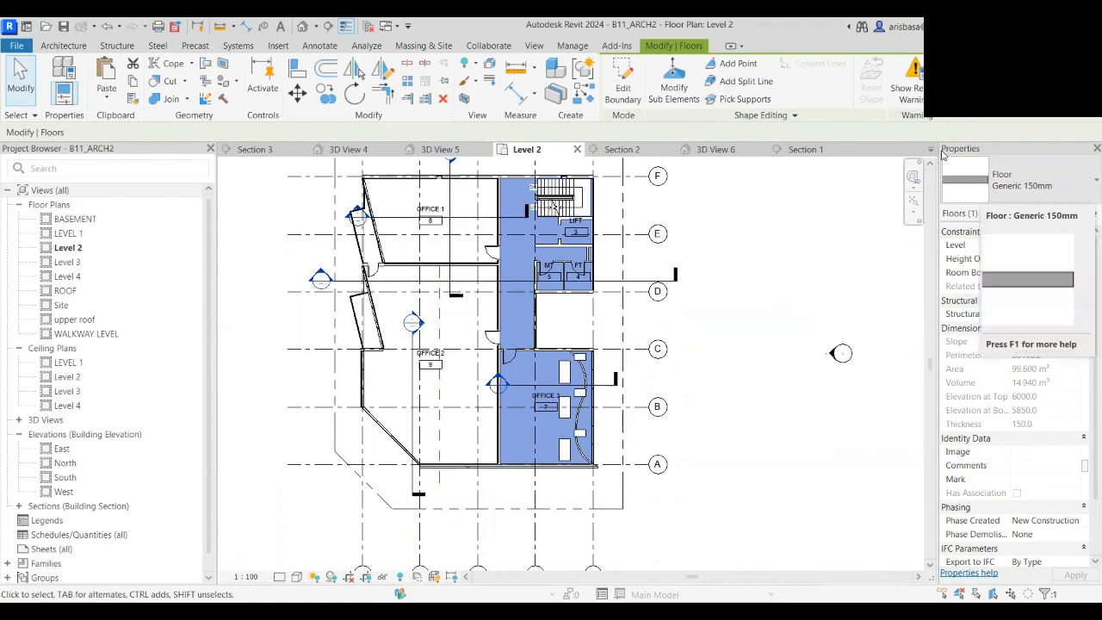
click(779, 201)
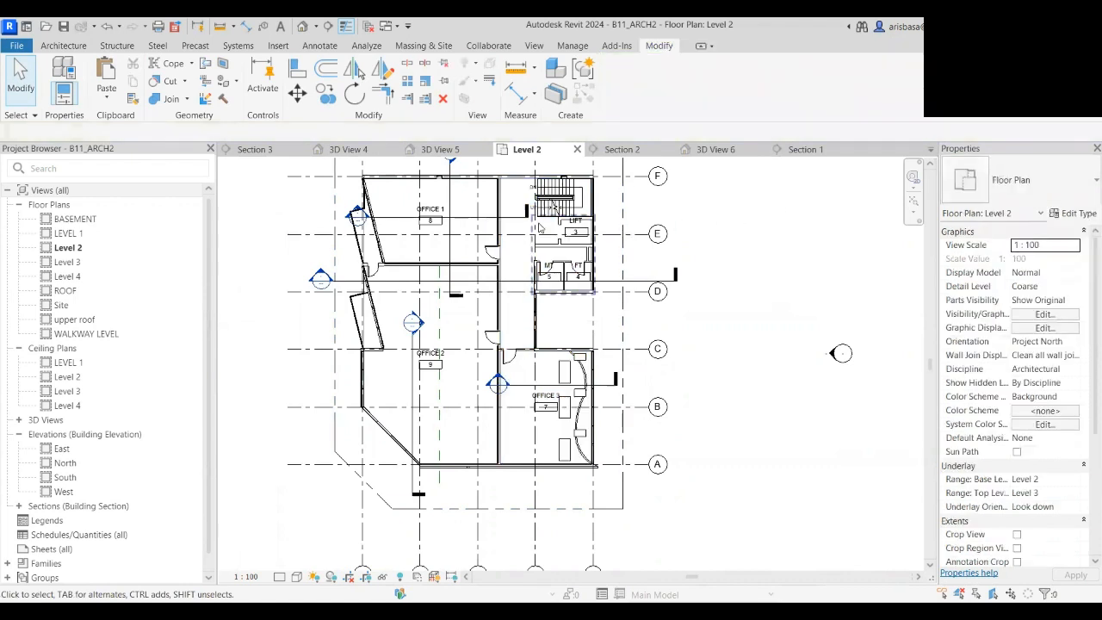
- Edit the other full Level 2 floor's boundary and draw a dividing line along the office partition wall between the grid F and grid A edges
click(462, 232)
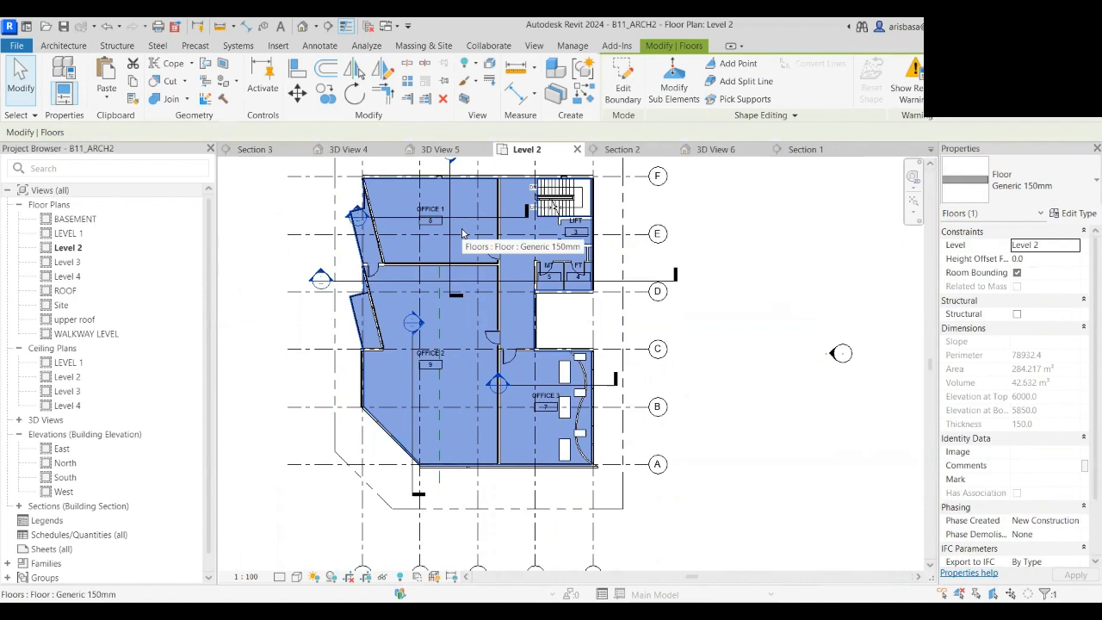
click(623, 82)
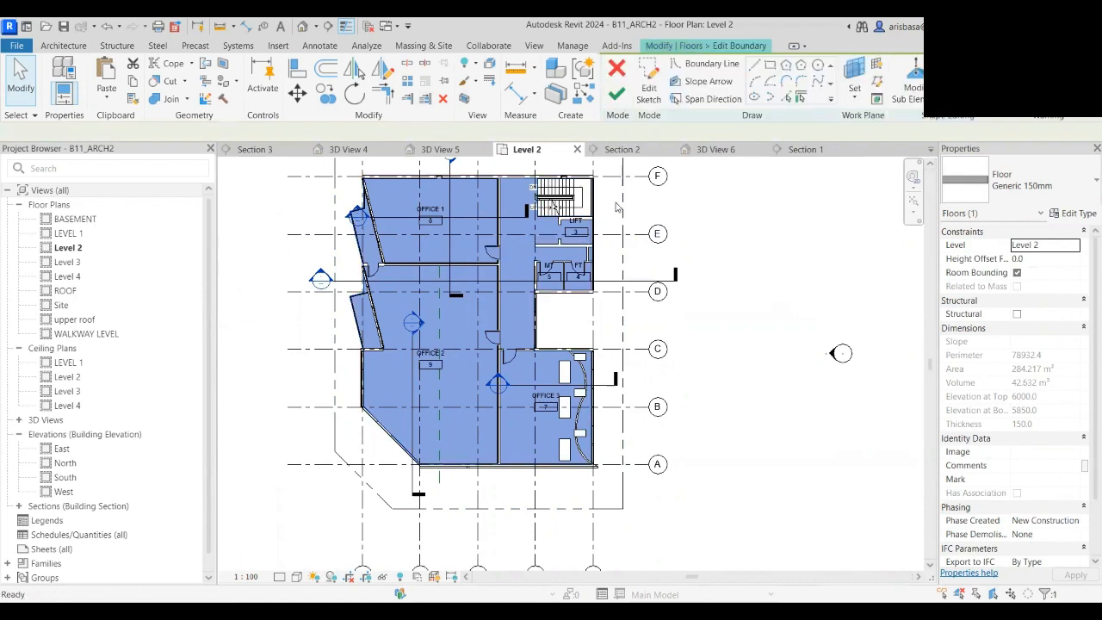
scroll(498, 181, up, 3)
click(508, 176)
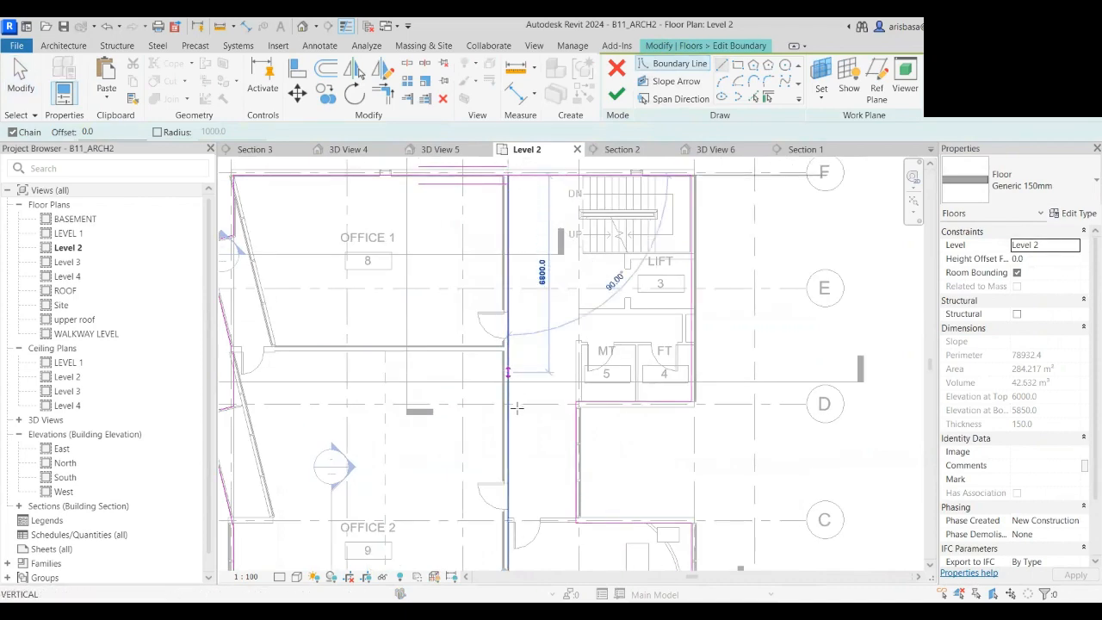
middle_drag(517, 409, 497, 197)
scroll(497, 197, down, 4)
scroll(504, 347, up, 1)
click(488, 401)
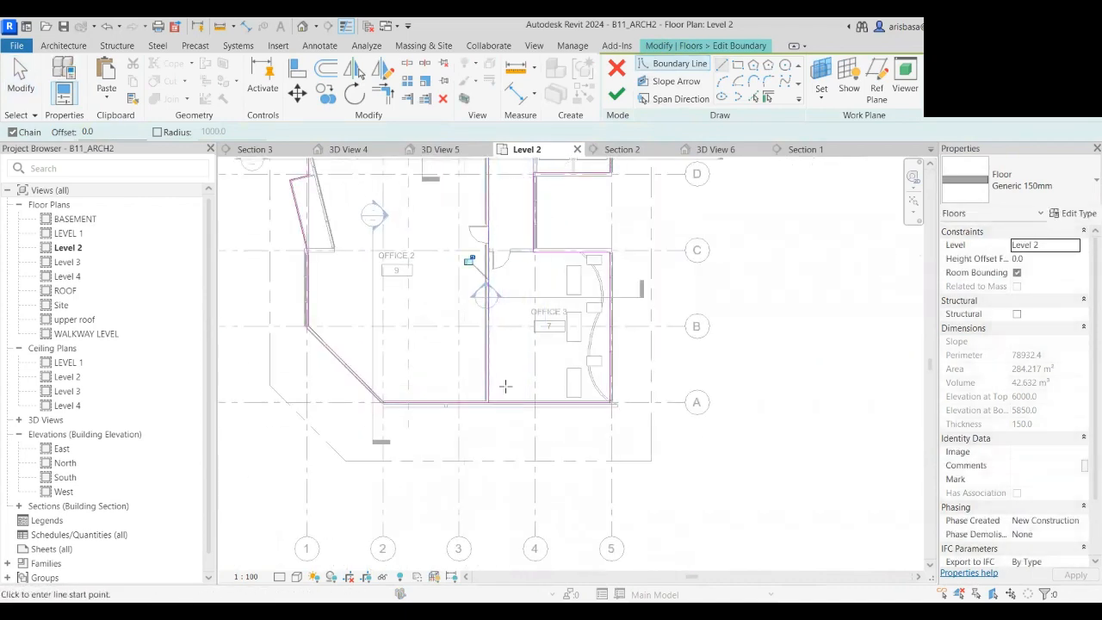
key(Escape)
key(Escape)
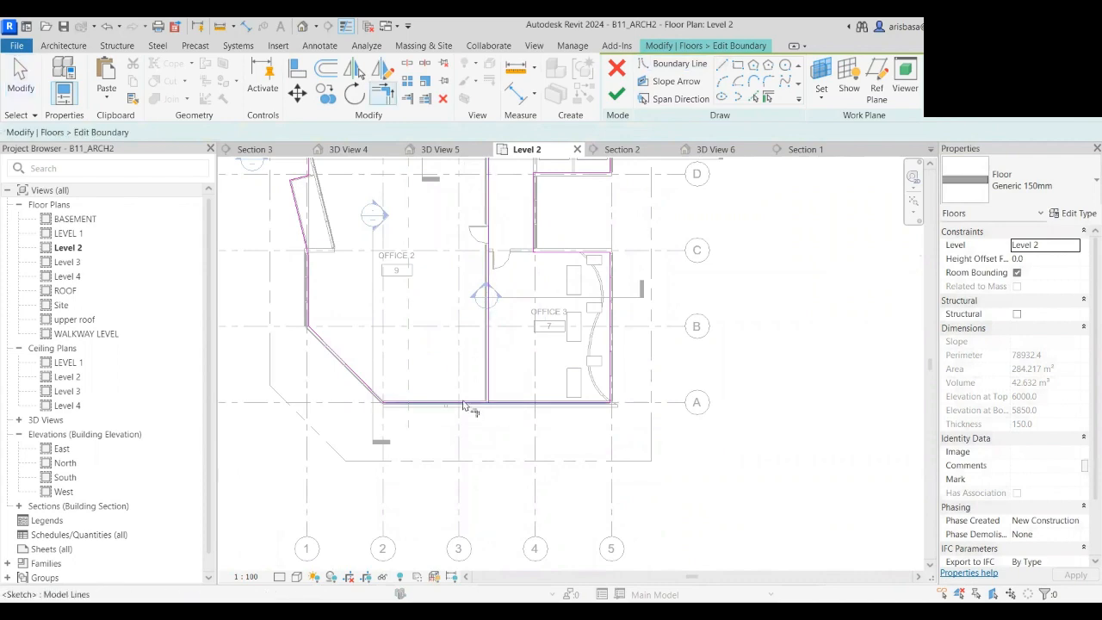
- Trim the floor outline to the new partition line and delete the remaining boundary lines around the corridor, stair core and Office 3
click(464, 403)
click(489, 384)
scroll(502, 347, down, 2)
middle_drag(492, 175, 483, 268)
scroll(482, 344, up, 3)
click(480, 268)
click(493, 298)
scroll(536, 346, down, 2)
drag(460, 177, 606, 541)
key(Delete)
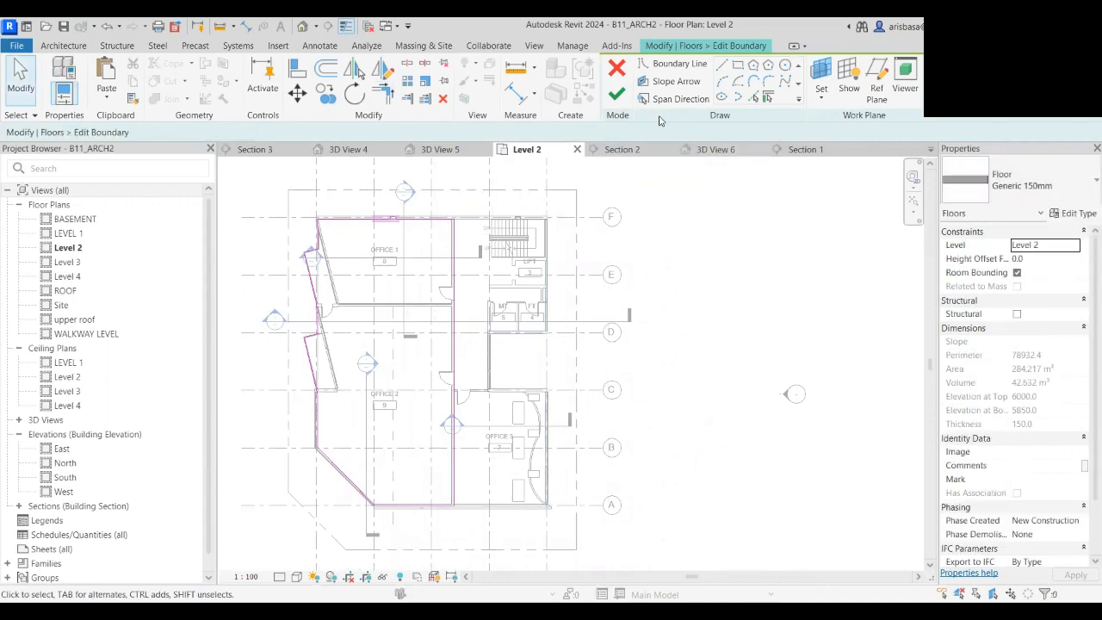
- Finish the Office 1 and Office 2 floor boundary without attaching walls to it or joining it with the overlapping walls
click(616, 94)
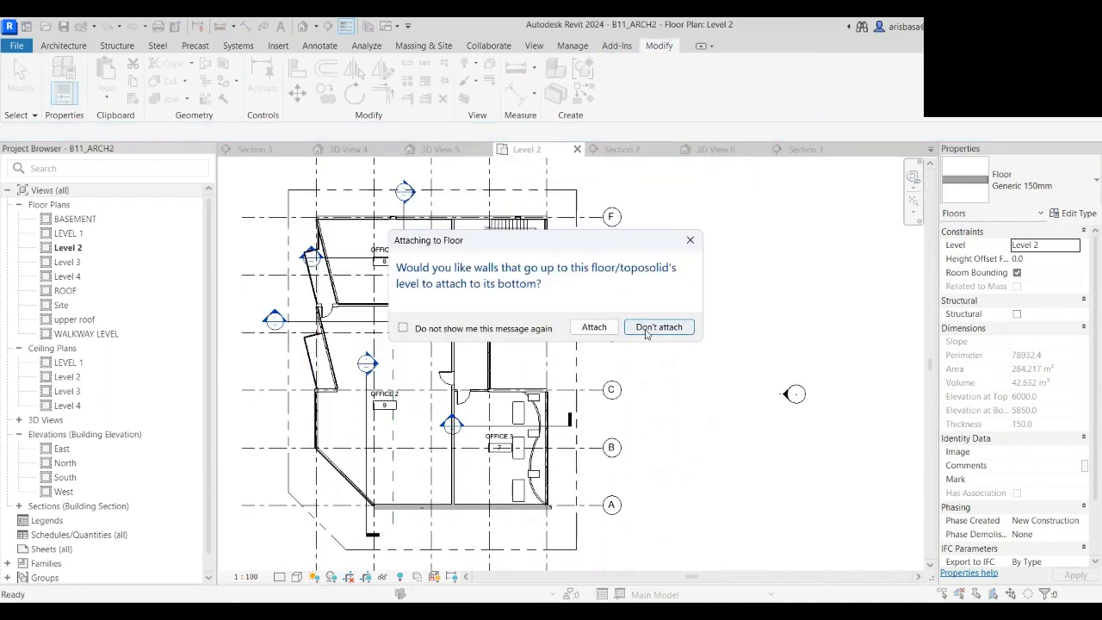
click(657, 329)
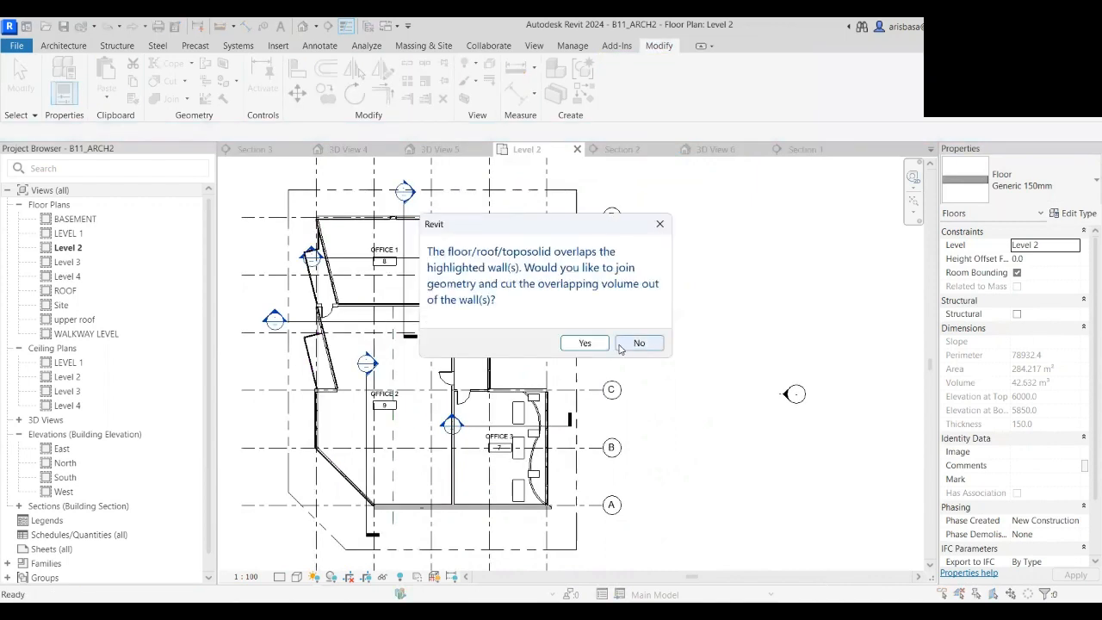
click(635, 344)
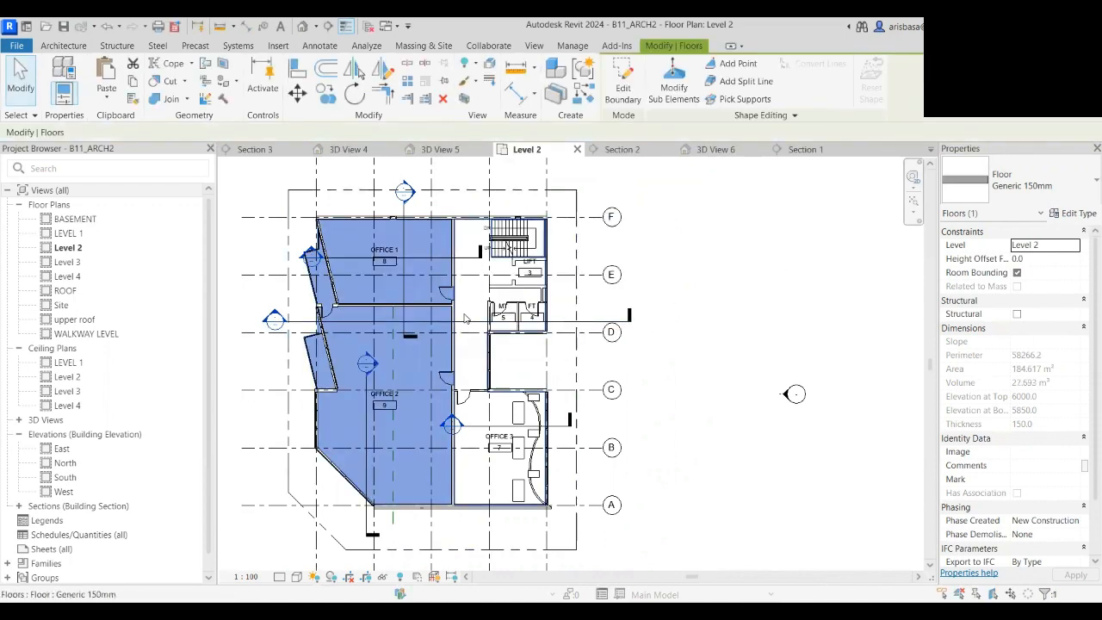
- Change the Office 1 and Office 2 floor to the Standard Timber-Wood Finish type and check the separate corridor floor
click(1086, 195)
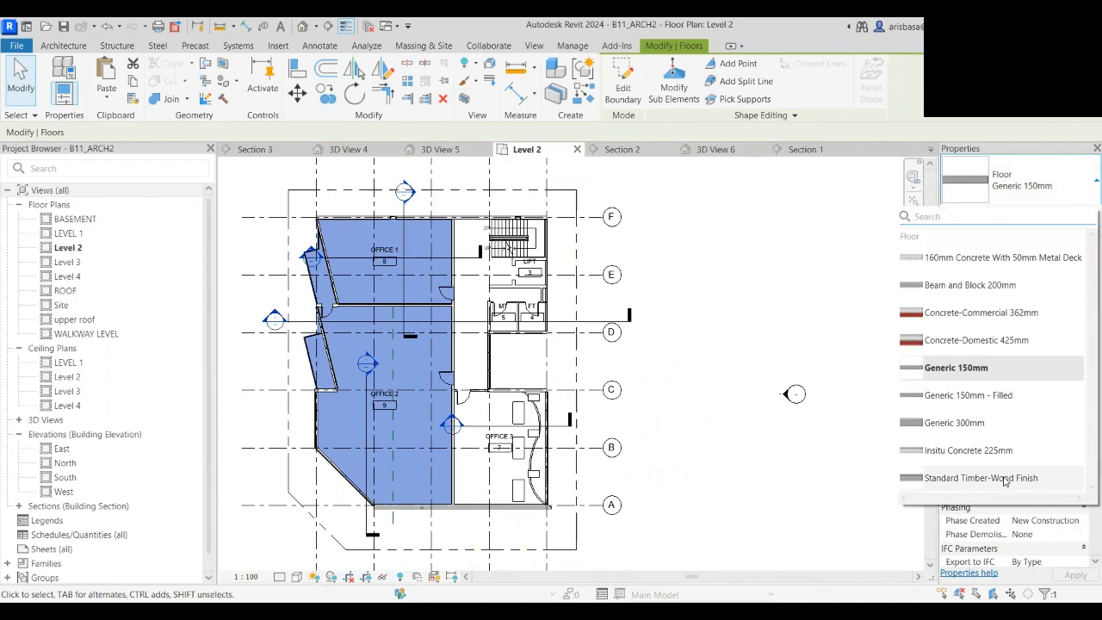
click(682, 352)
click(465, 303)
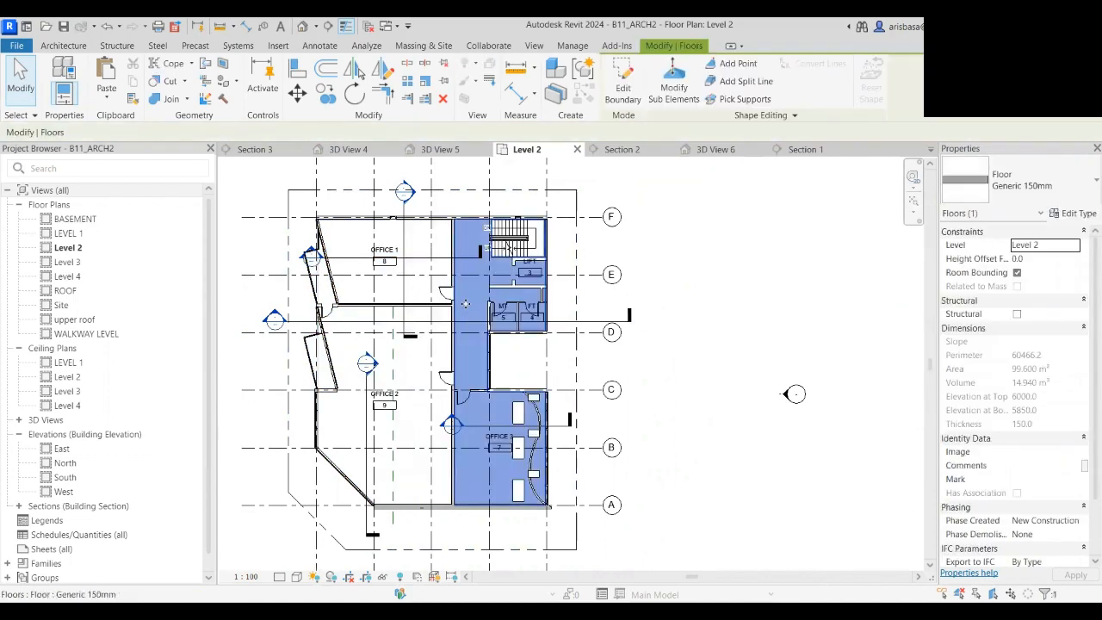
click(711, 335)
scroll(709, 337, down, 1)
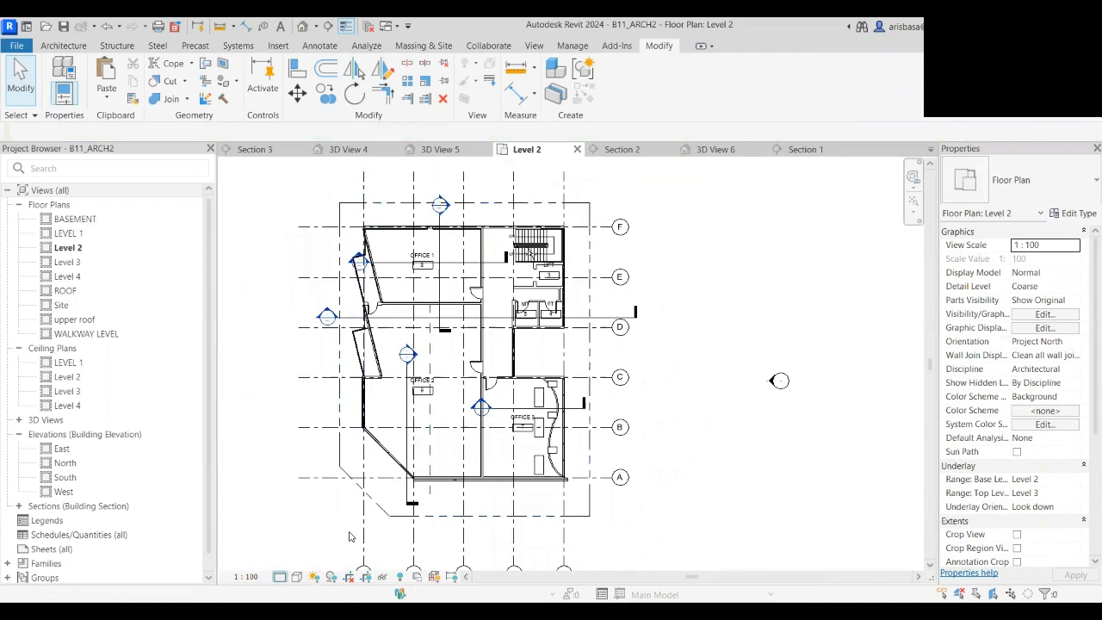
- Set the Level 2 plan to Fine detail level and Realistic visual style, and inspect both floor finishes
click(302, 564)
click(297, 576)
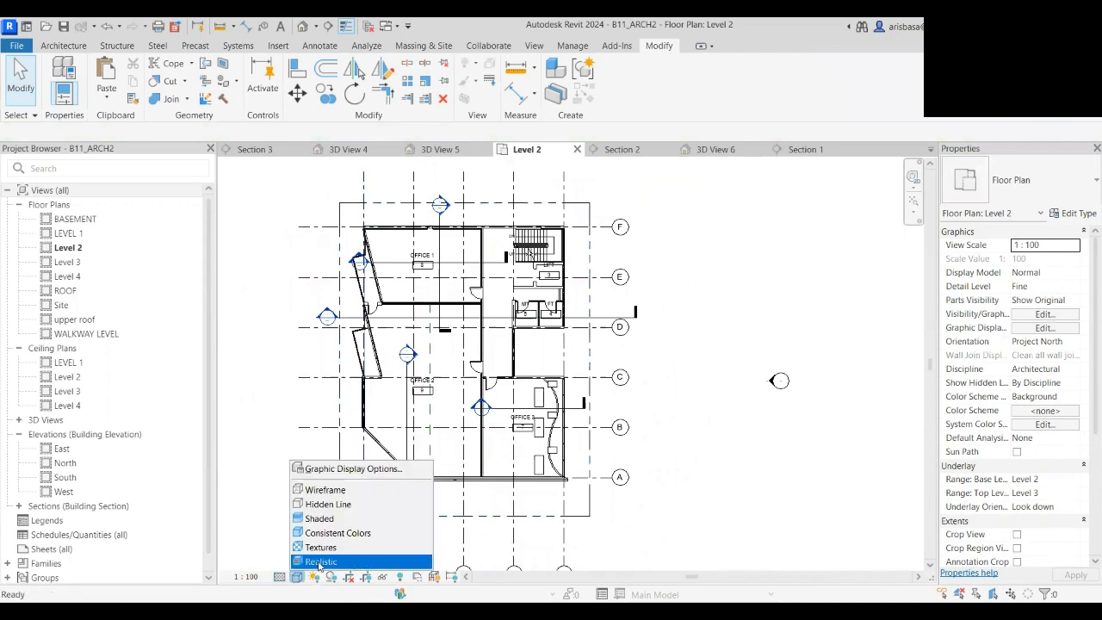
click(320, 561)
scroll(666, 317, up, 3)
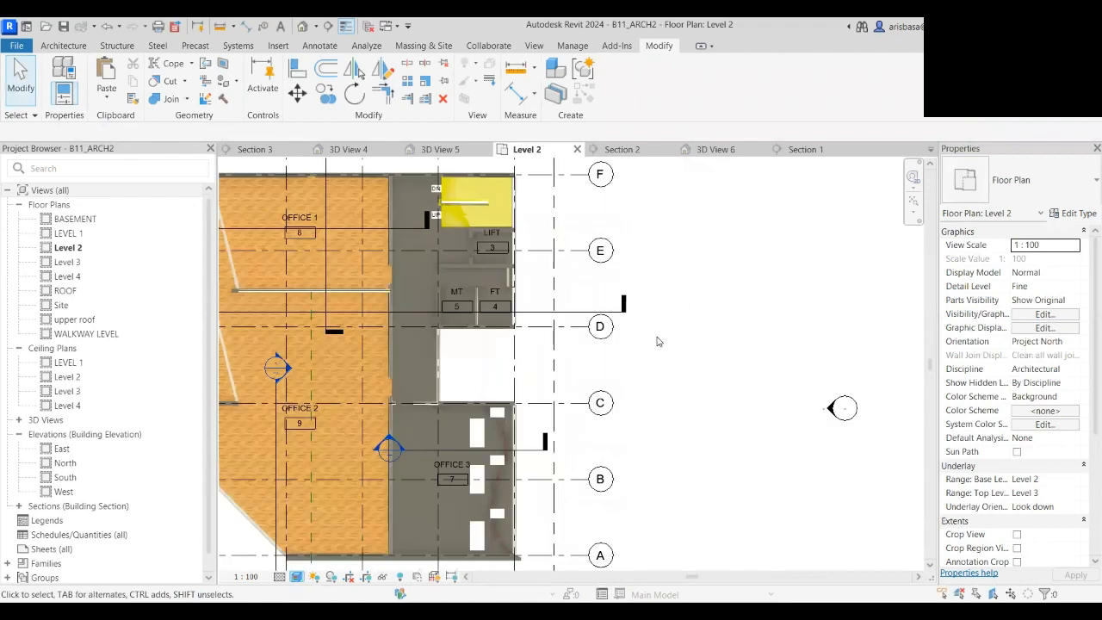
scroll(668, 345, up, 1)
scroll(716, 322, down, 2)
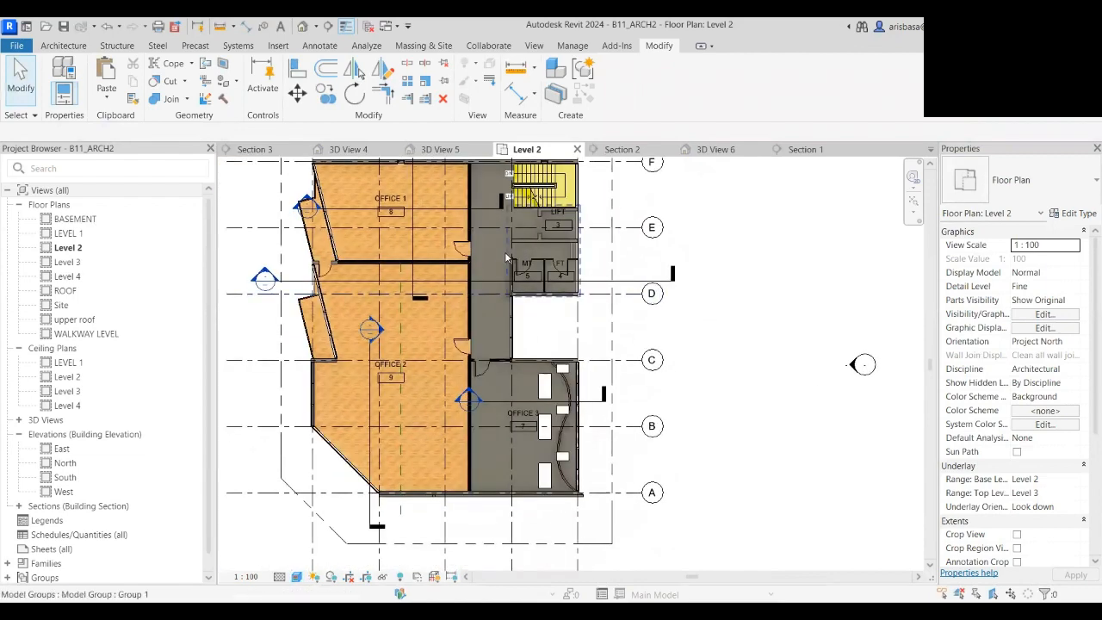
scroll(486, 259, up, 5)
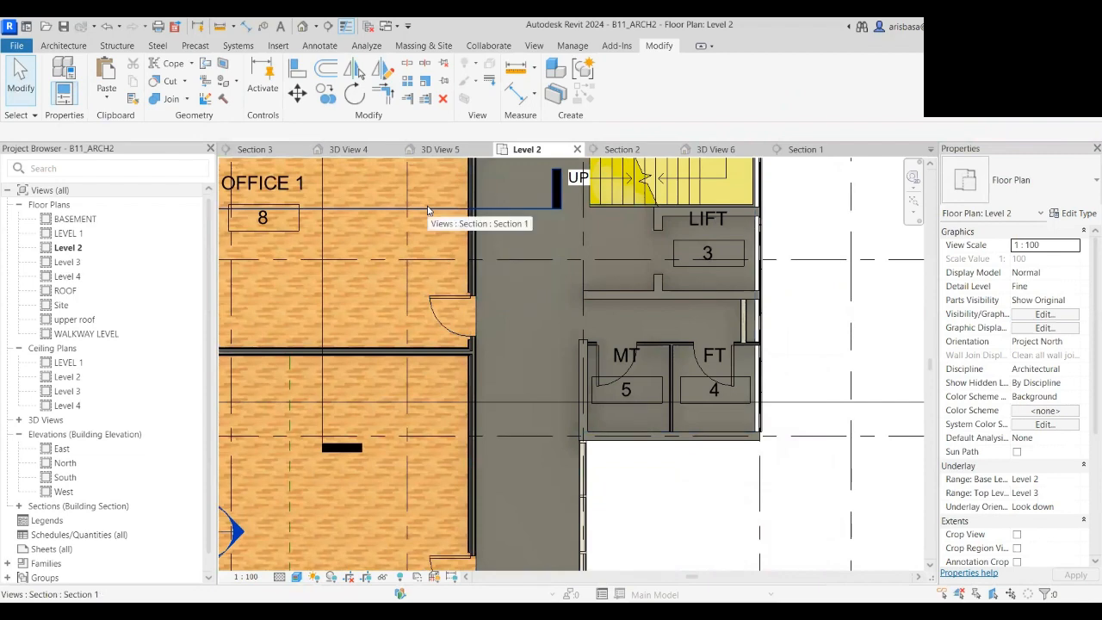
scroll(428, 210, down, 5)
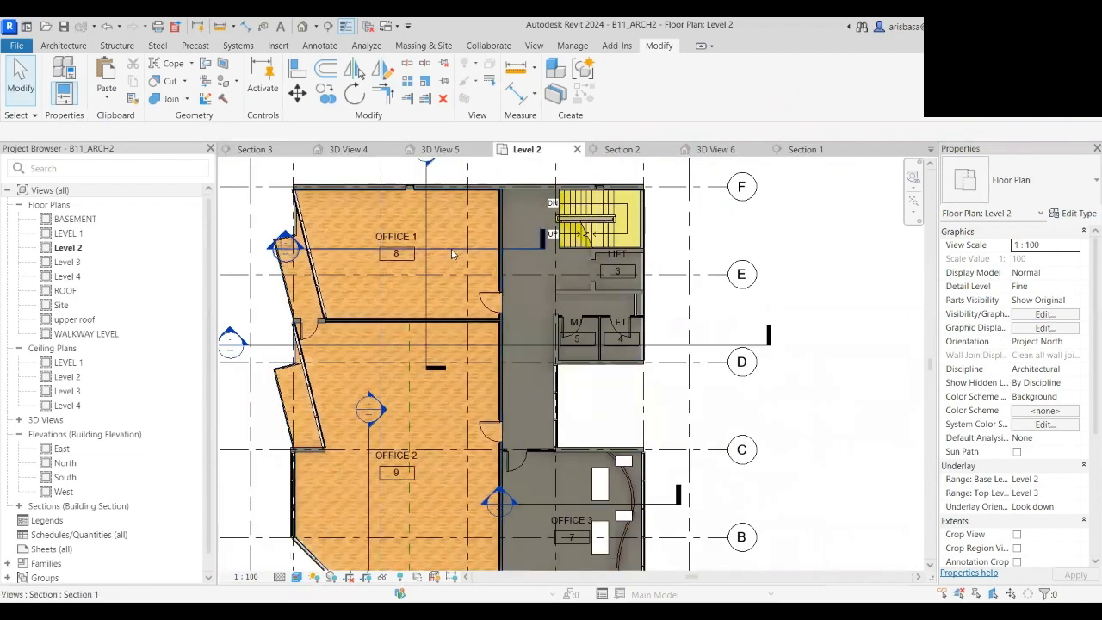
- Move the Section 1 line within Office 1 closer to the wall between Office 1 and Office 2
click(453, 254)
scroll(453, 254, up, 1)
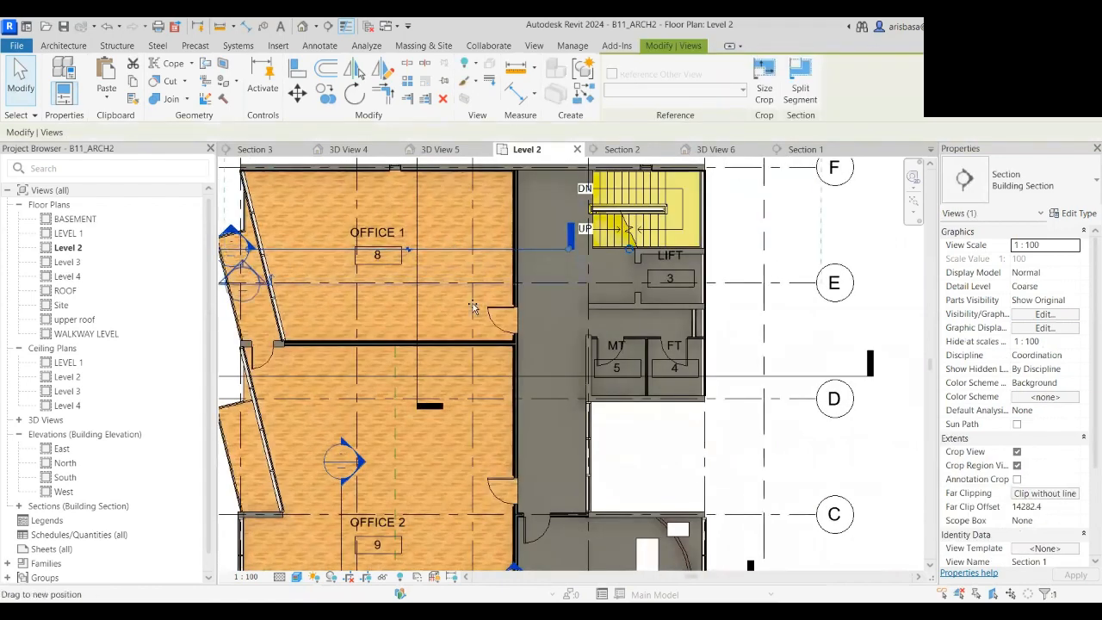
drag(473, 308, 485, 321)
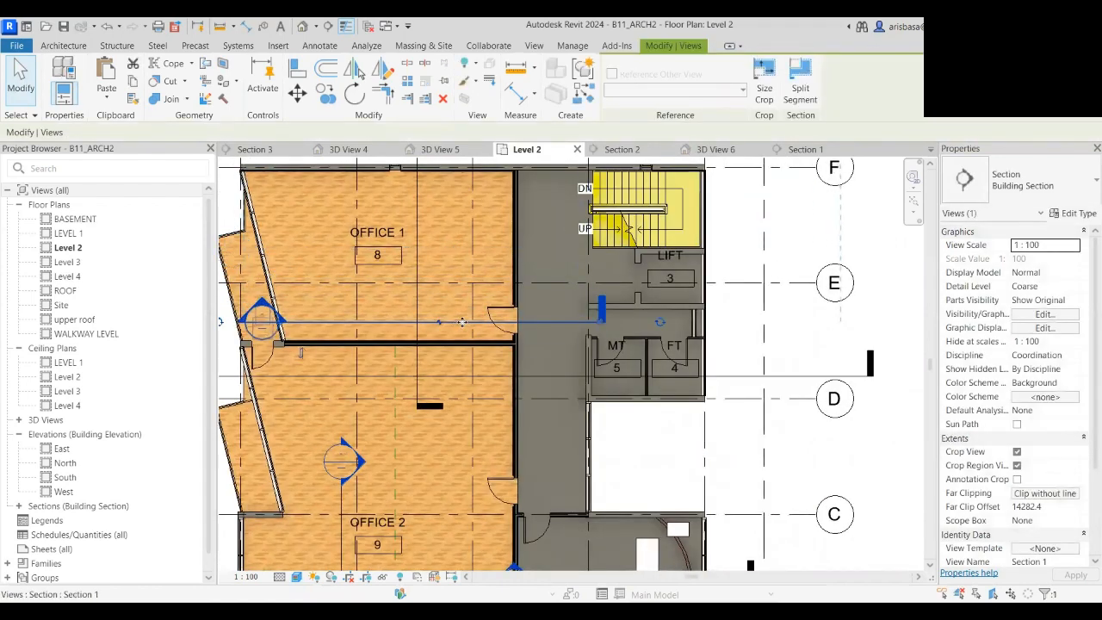
- Open the Section 1 view and examine the joint between the two Level 2 floors beneath the partition wall
right_click(463, 323)
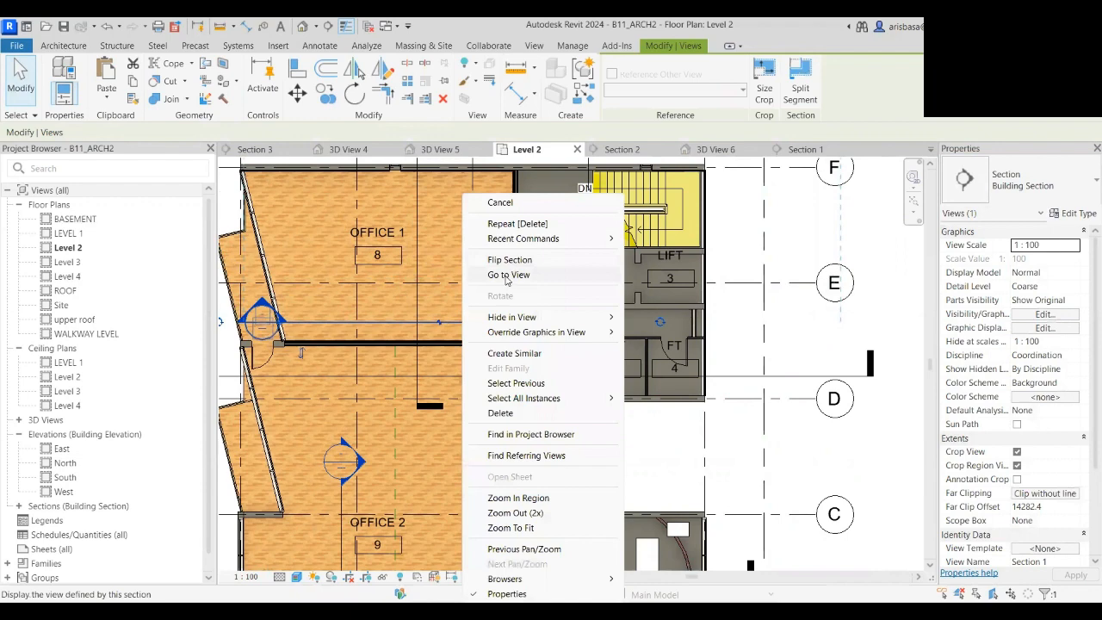
click(508, 275)
middle_drag(623, 394, 461, 428)
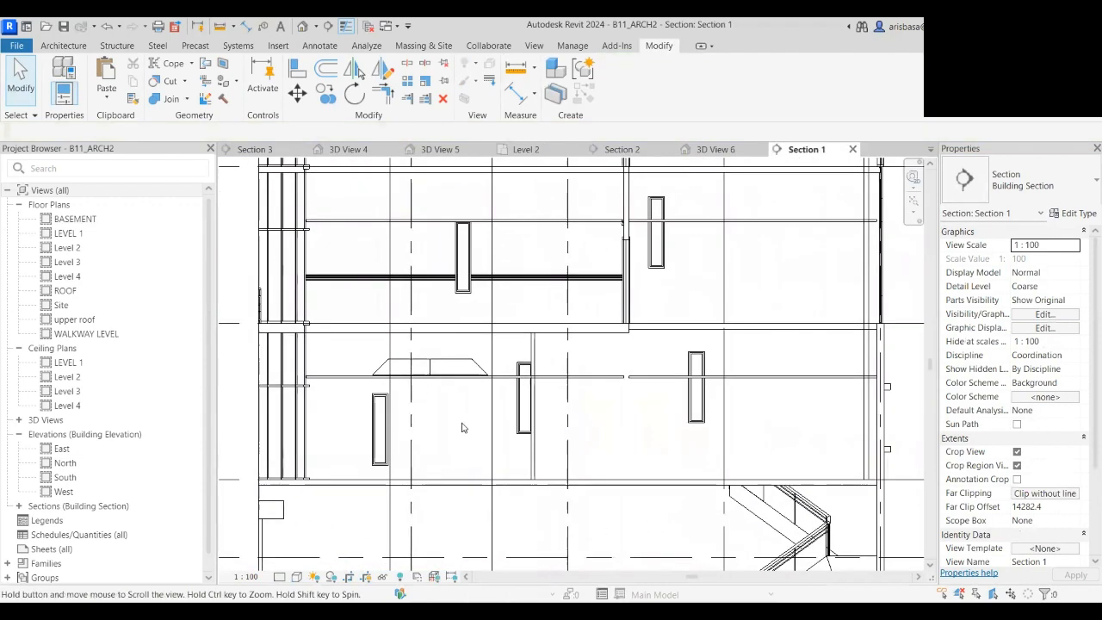
scroll(612, 321, up, 5)
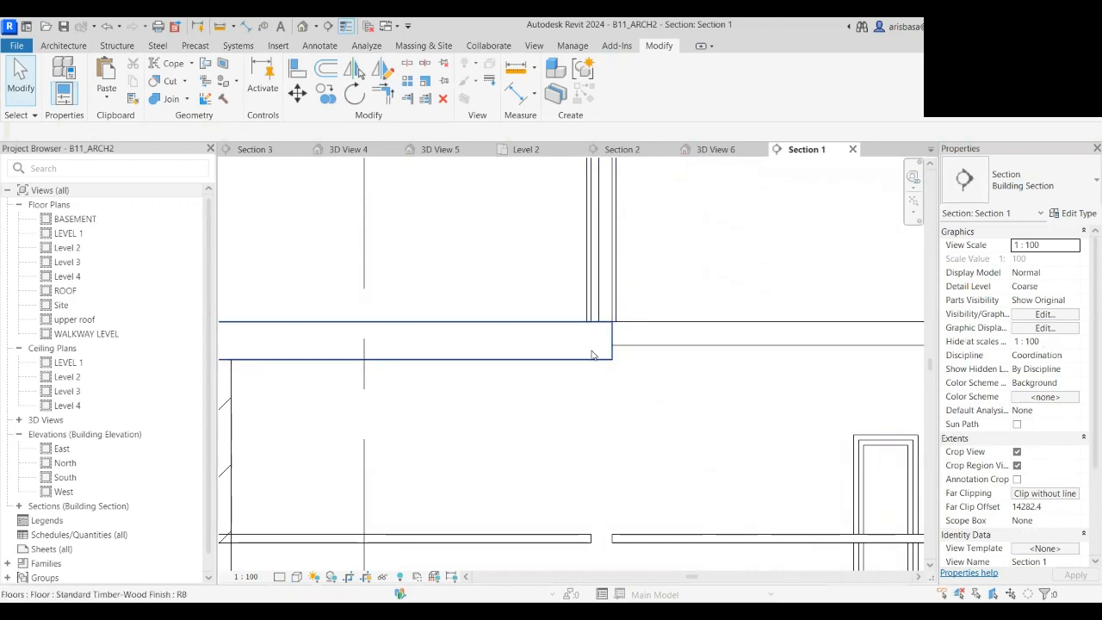
- Duplicate the timber floor's type under the name Standard Timber-Wood Finish 2
click(586, 357)
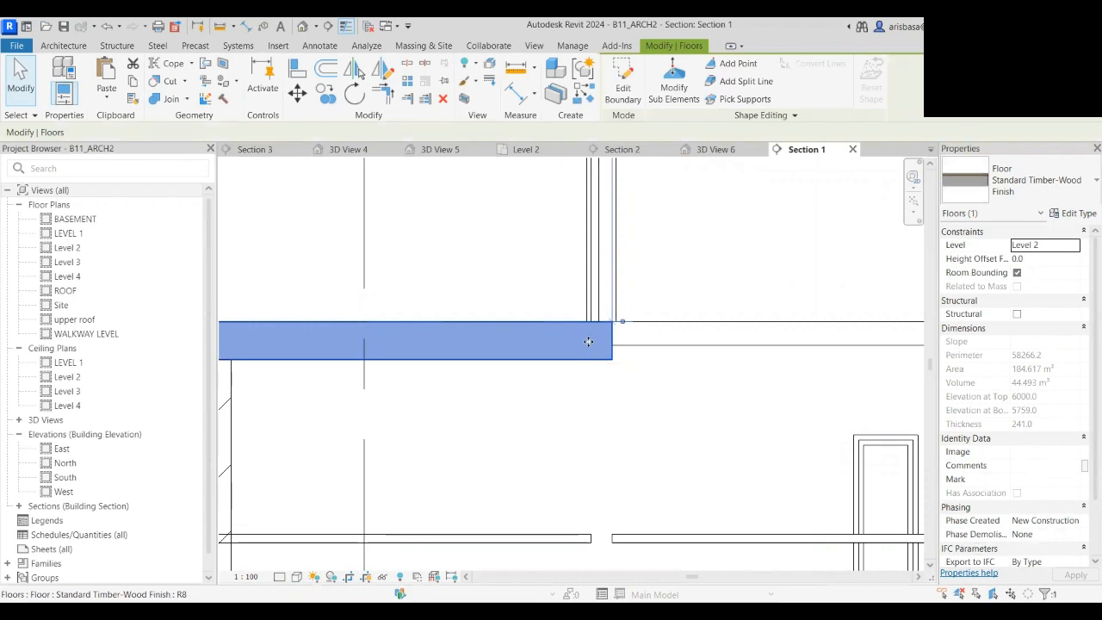
click(1079, 213)
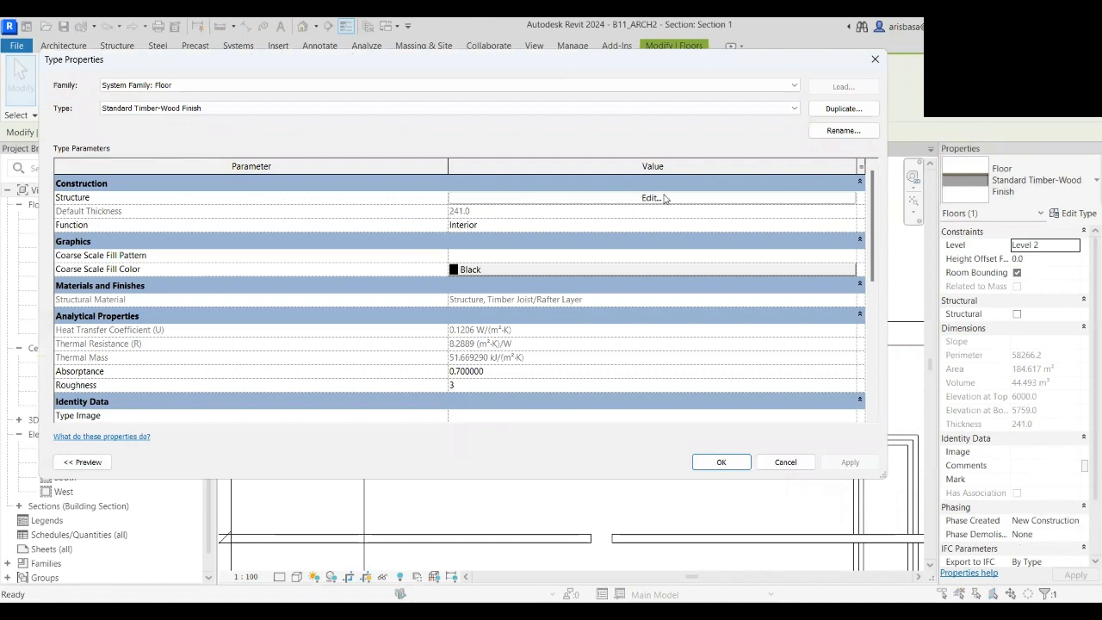
click(844, 109)
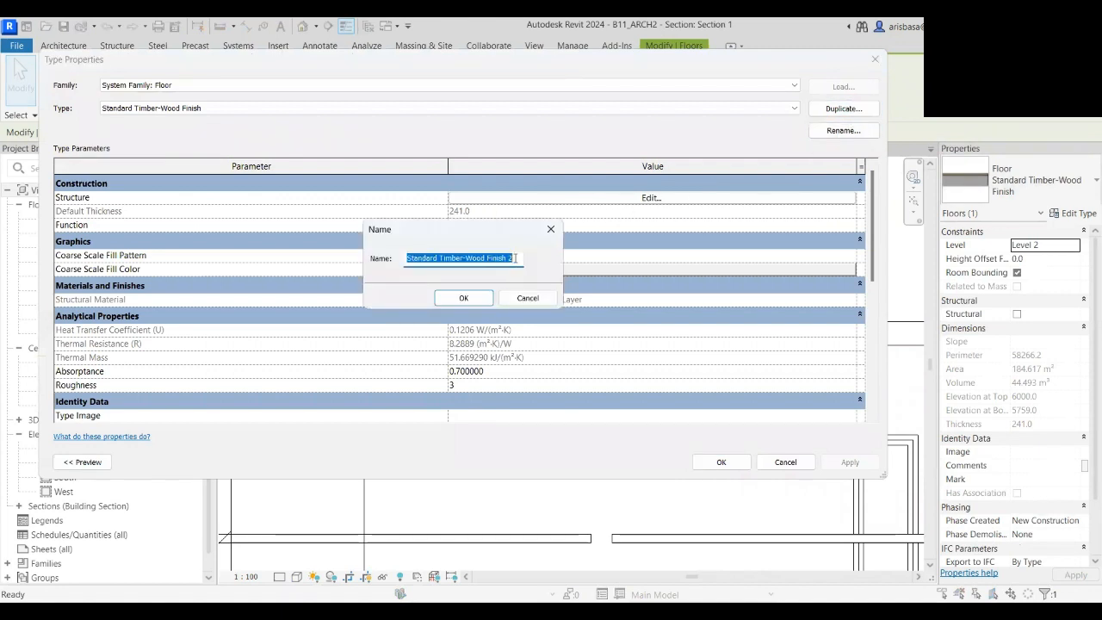
click(464, 298)
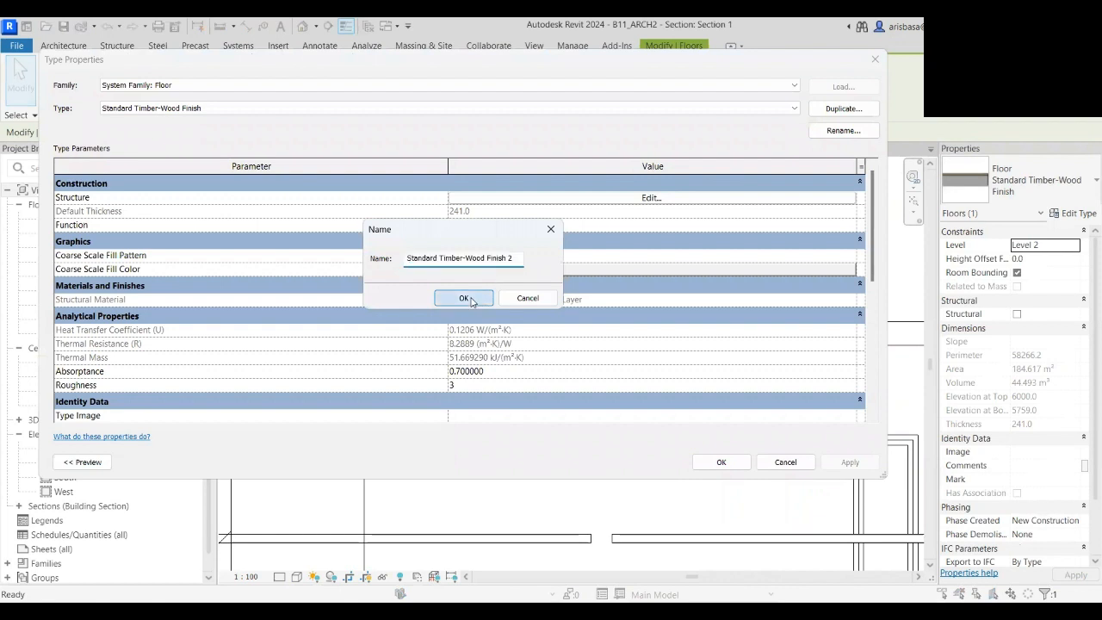
- Set the timber joist/rafter structure layer of the Standard Timber-Wood Finish 2 type to 109 mm thick and apply it to the floor
click(649, 199)
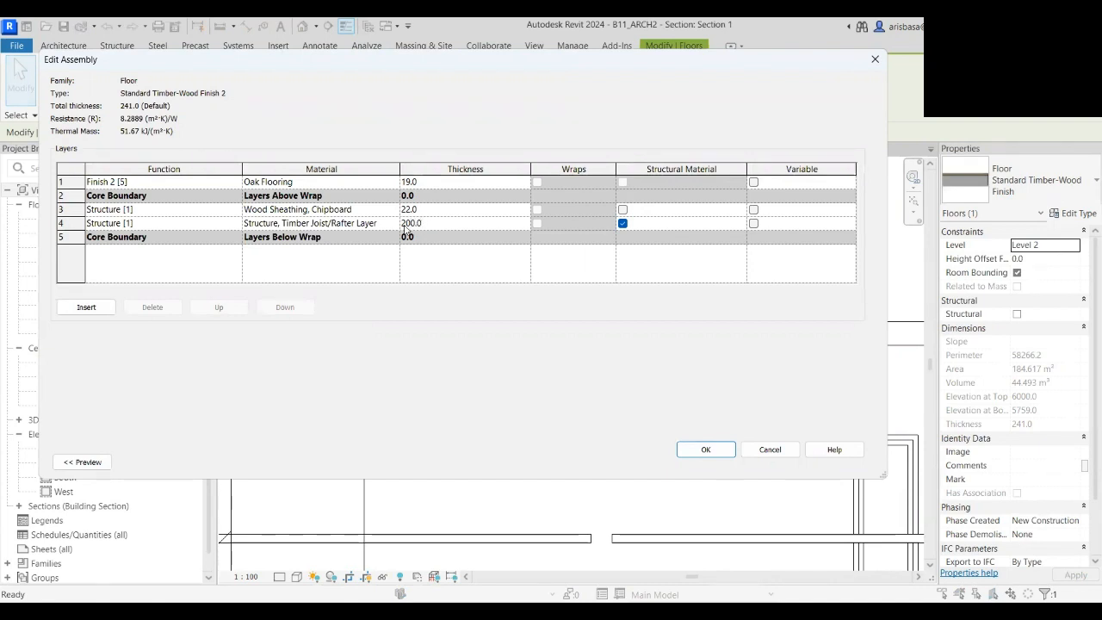
click(435, 223)
text(109)
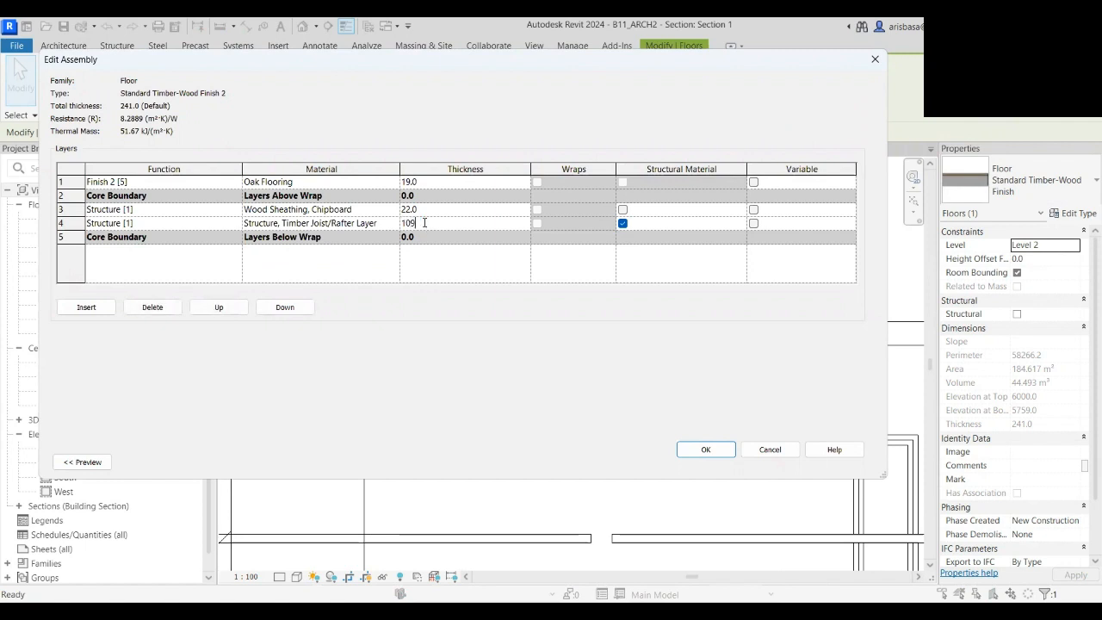
click(699, 449)
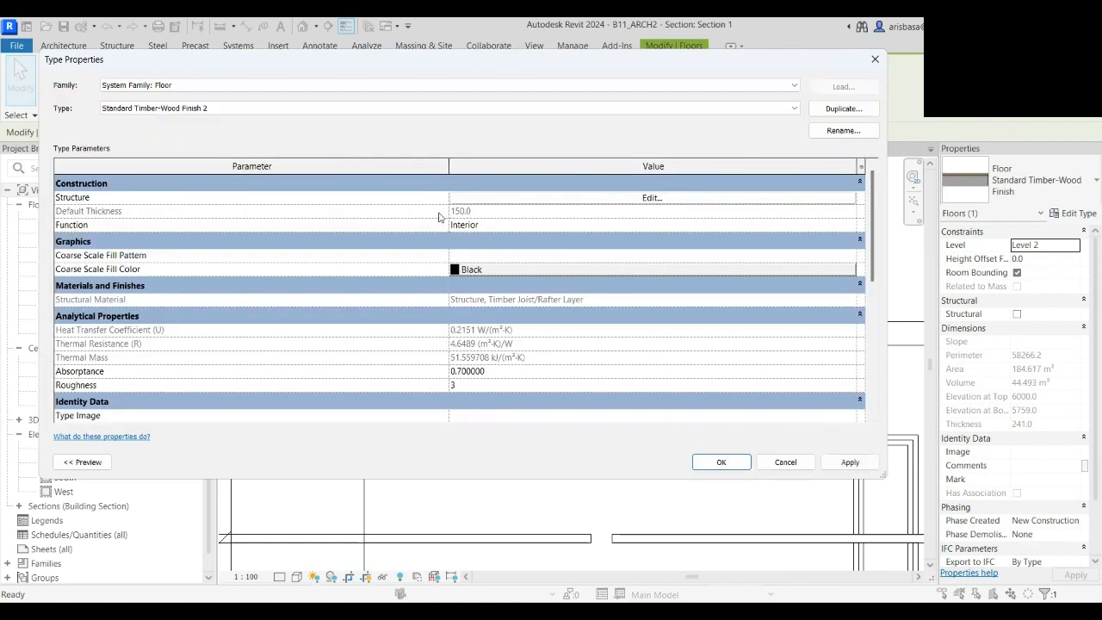
click(722, 462)
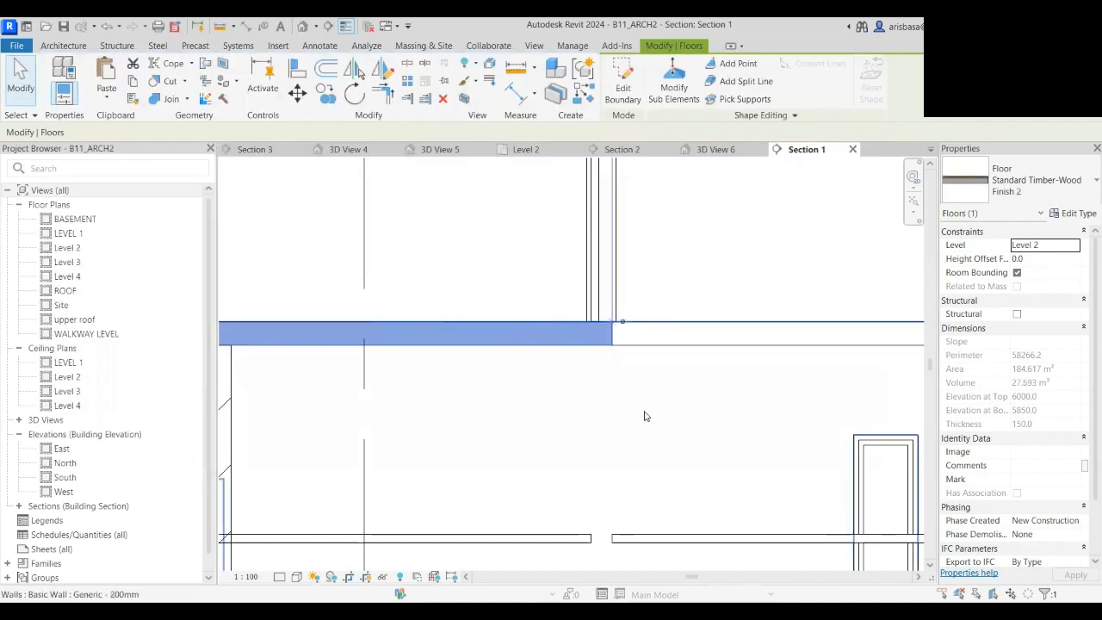
scroll(551, 379, down, 5)
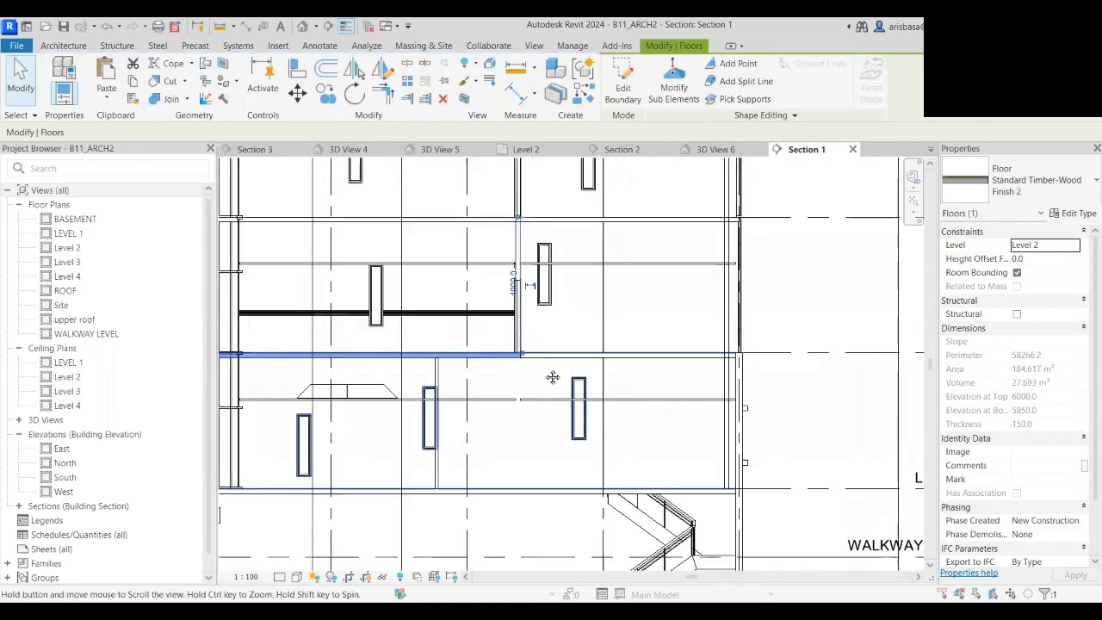
click(780, 321)
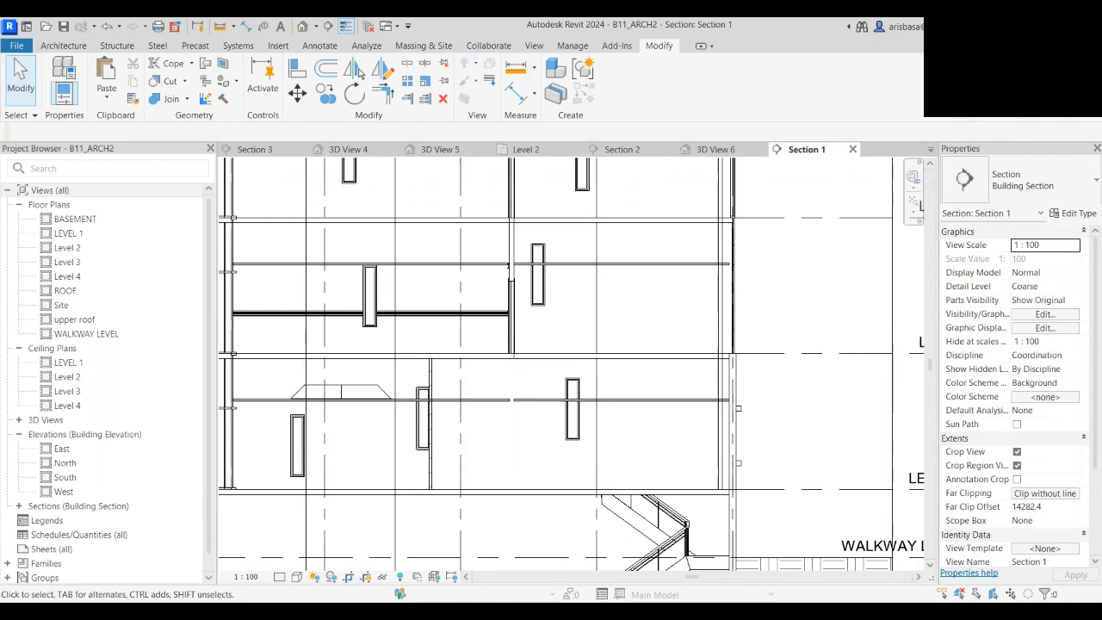
scroll(510, 398, down, 5)
scroll(511, 398, up, 6)
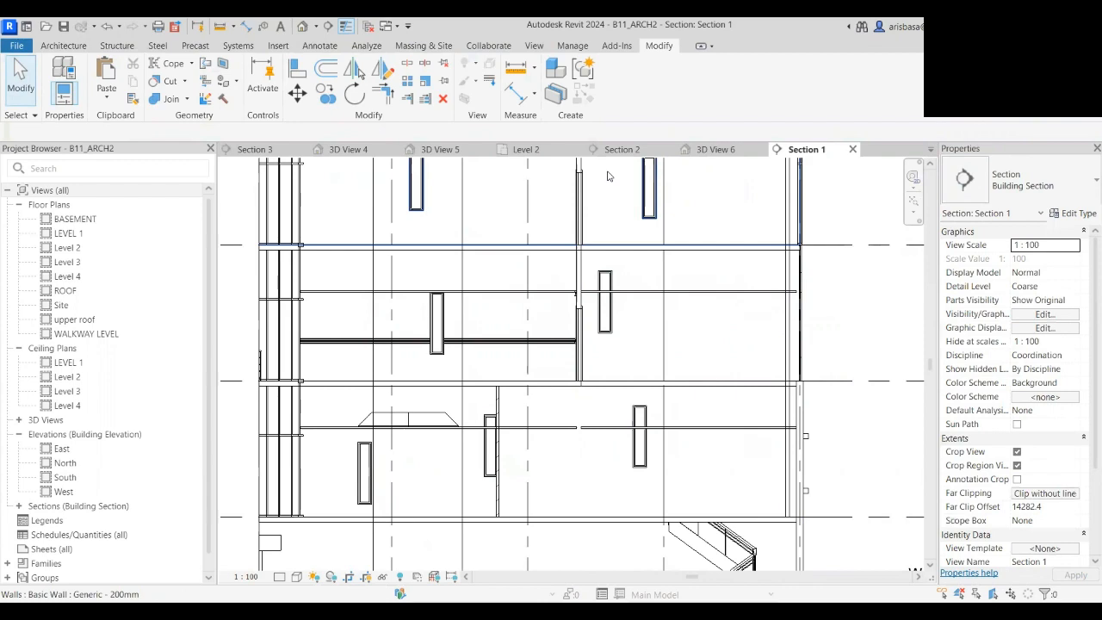
- In the Level 2 plan, copy the corridor and Office 3 floor and paste it aligned to the same place, saving the project when asked
click(527, 149)
middle_drag(629, 364, 629, 326)
scroll(629, 326, up, 3)
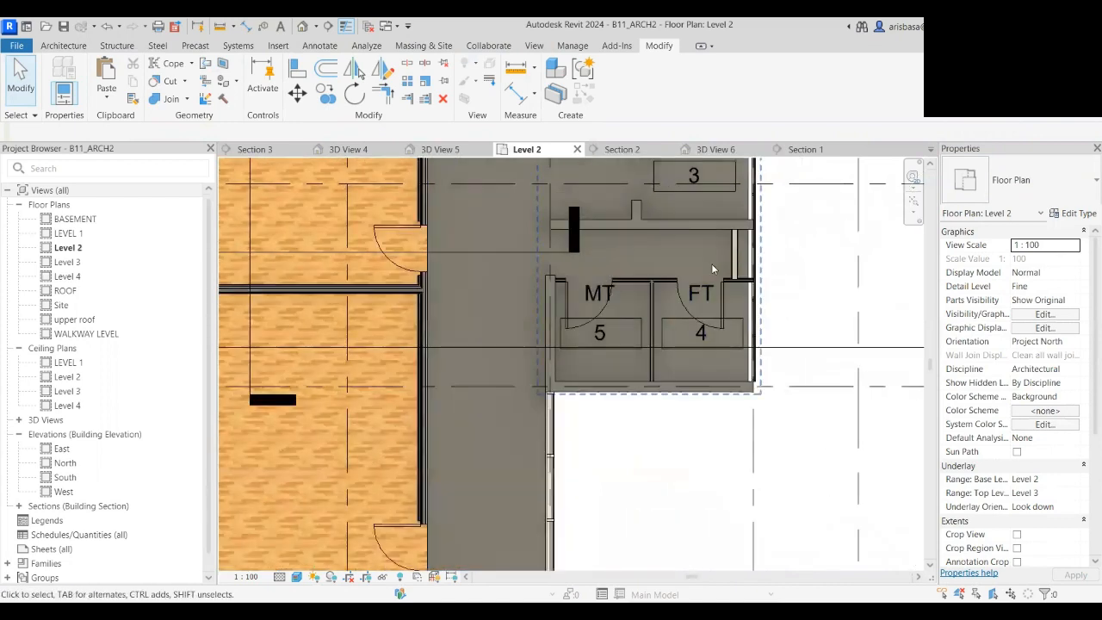
click(683, 261)
scroll(683, 261, down, 3)
middle_drag(683, 261, 662, 323)
scroll(664, 339, up, 2)
scroll(602, 336, up, 2)
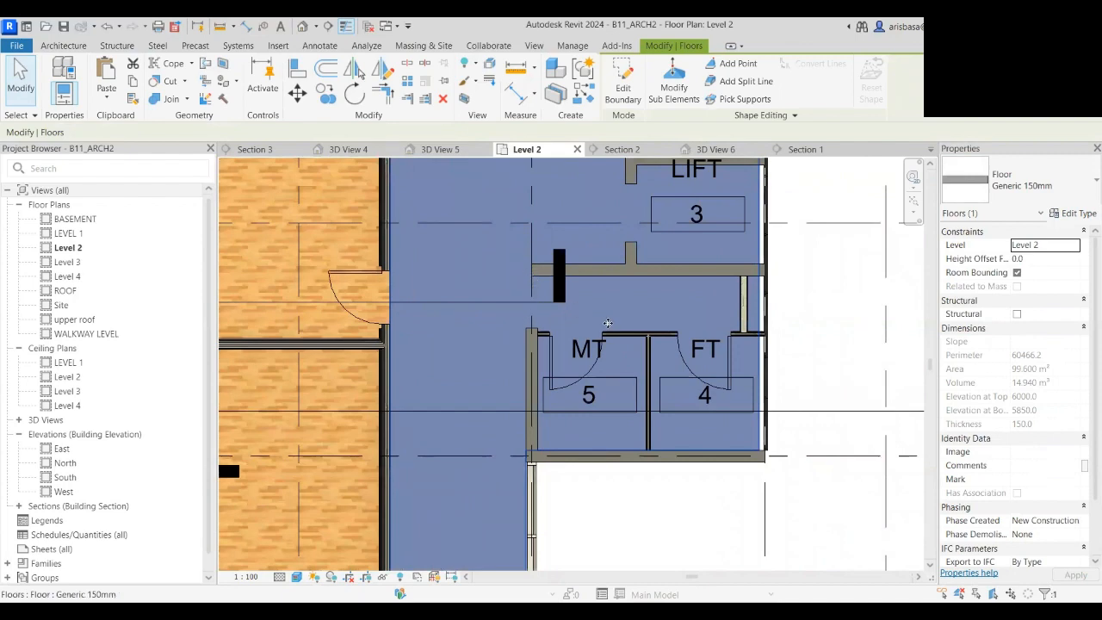
scroll(608, 324, down, 2)
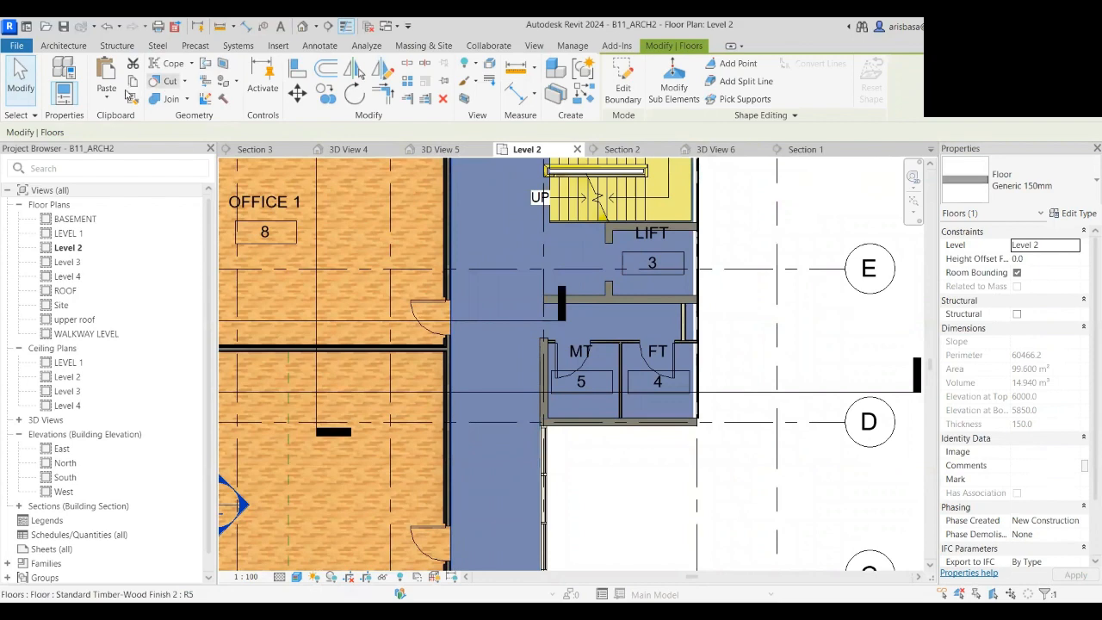
click(106, 96)
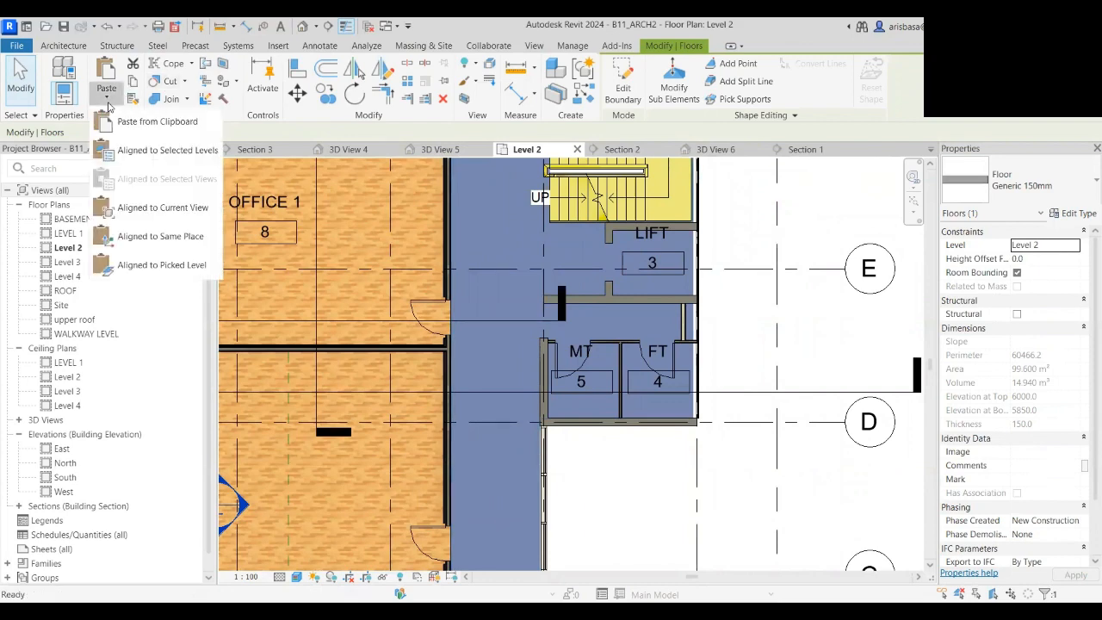
click(166, 244)
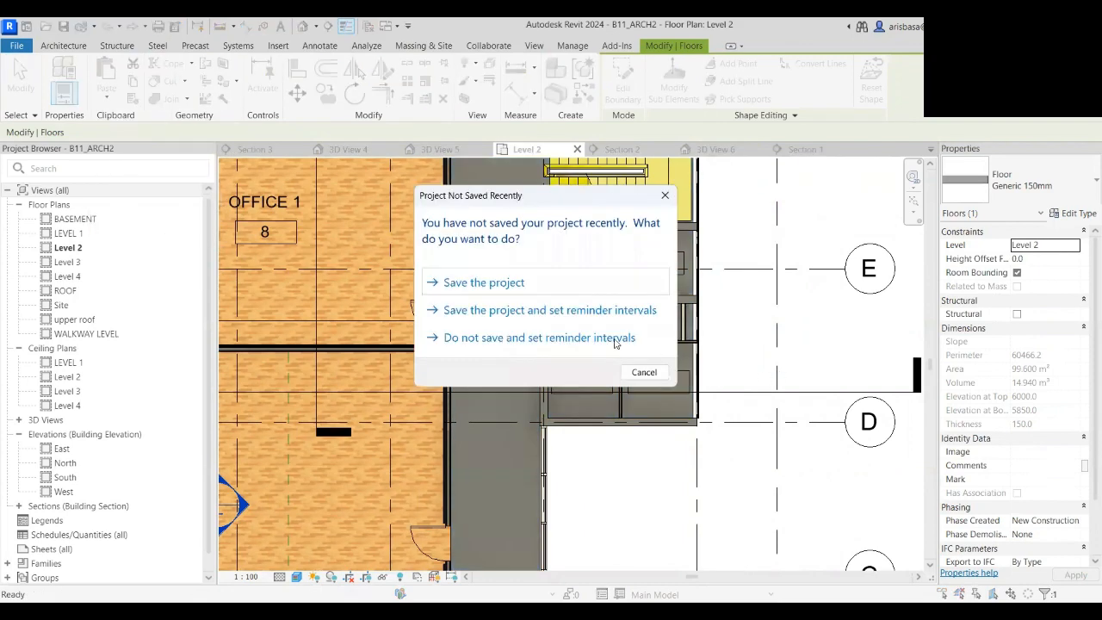
click(484, 284)
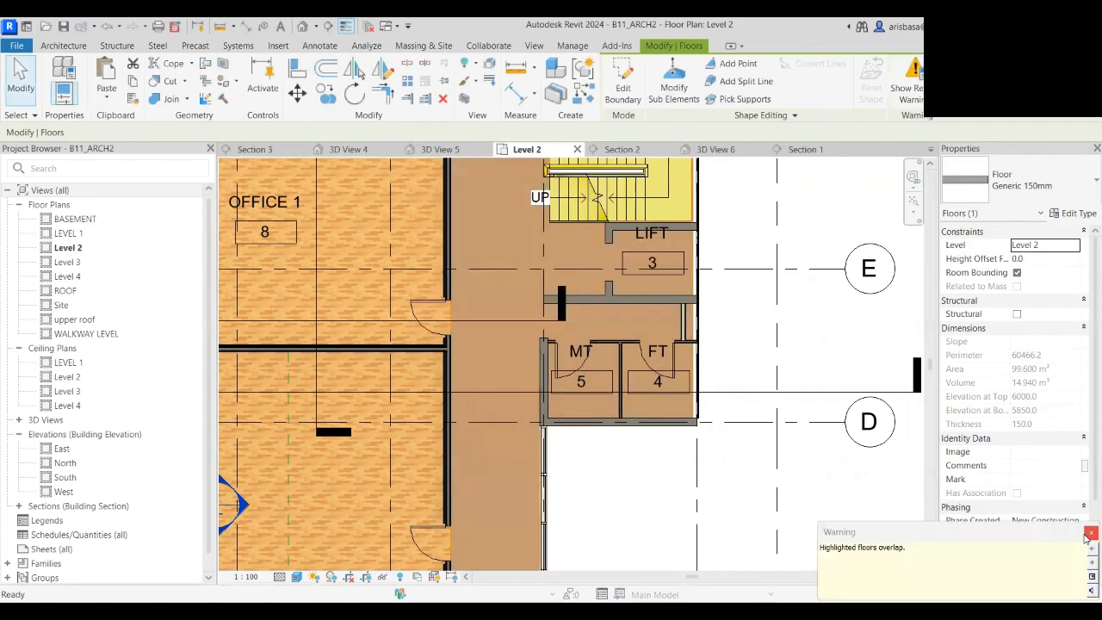
click(1090, 533)
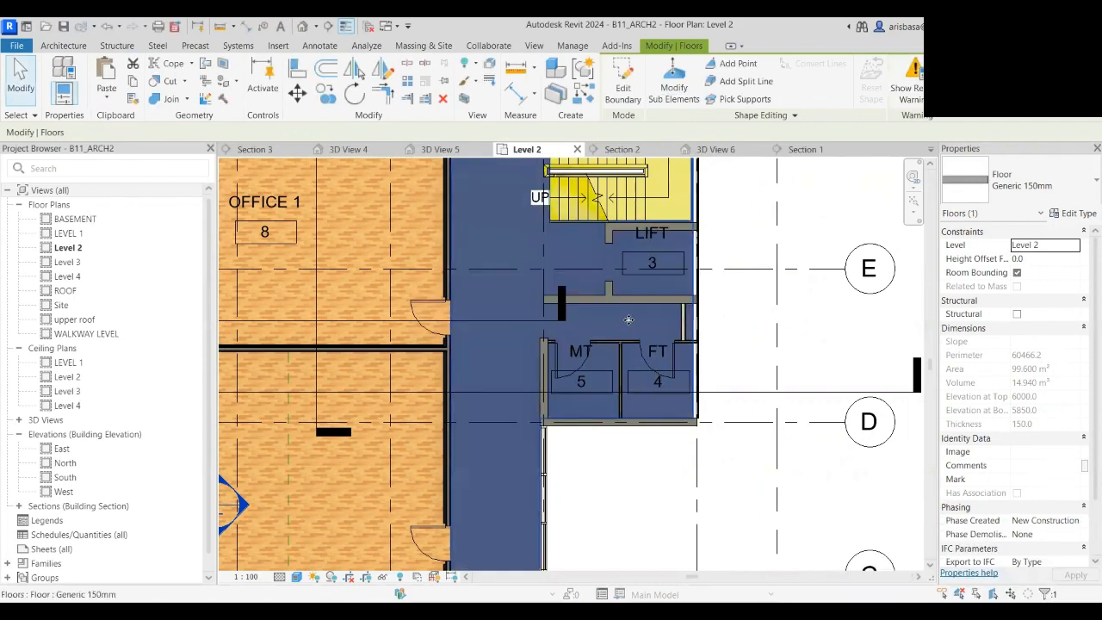
- Move the floor's boundary line below toilets MT and FT up 3000 mm to the lift-side wall, finishing without attaching or joining walls
click(620, 90)
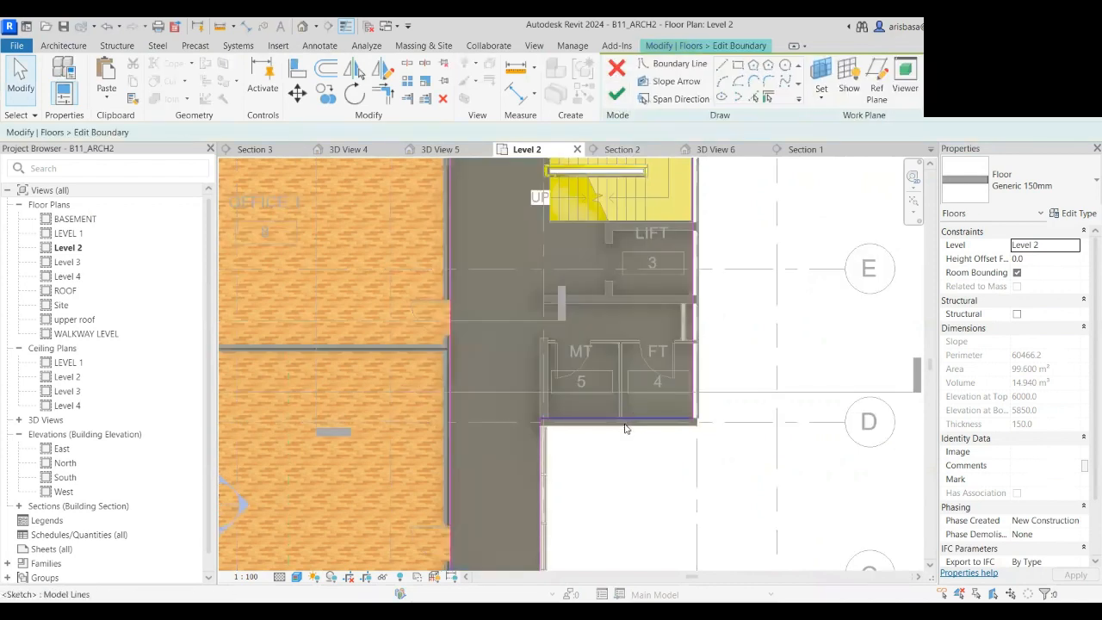
scroll(631, 435, up, 2)
middle_drag(632, 435, 618, 455)
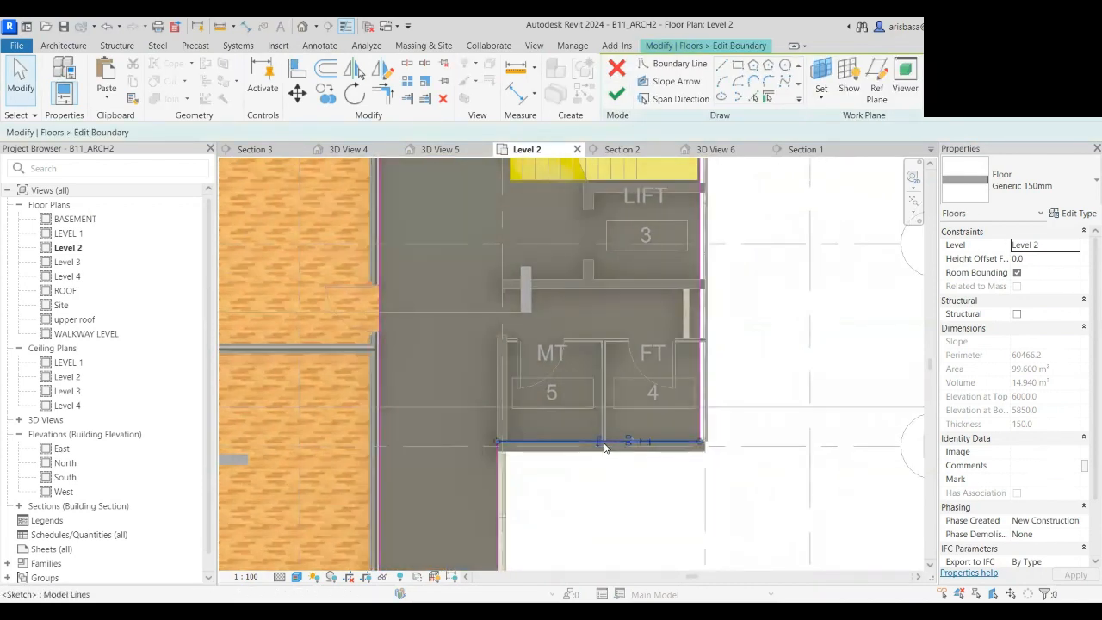
click(605, 442)
drag(613, 441, 596, 292)
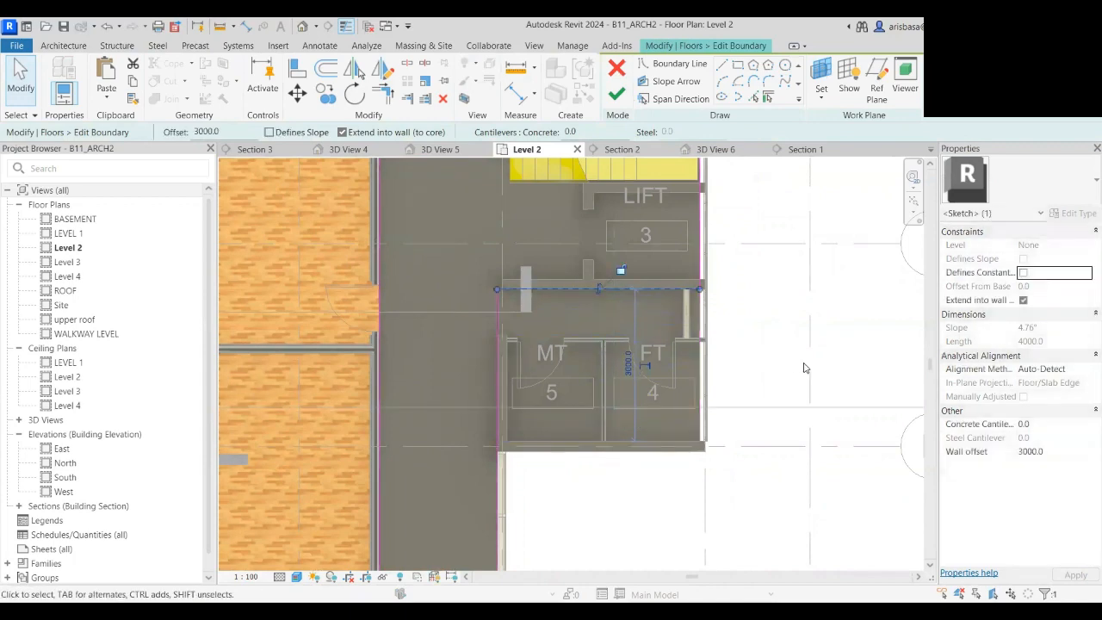
middle_drag(797, 384, 790, 408)
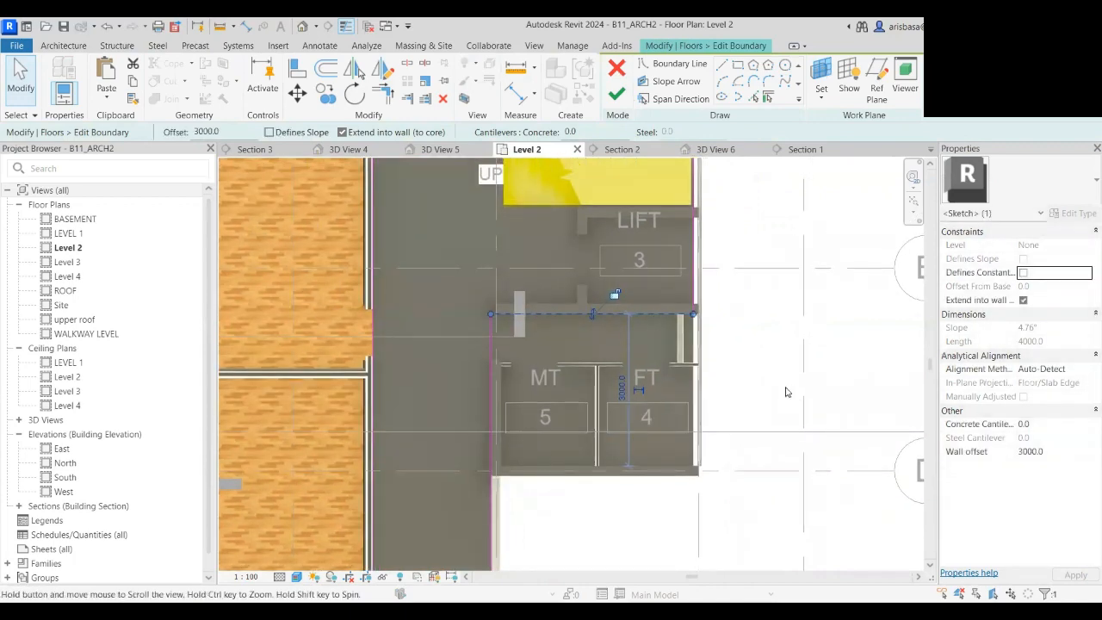
click(617, 94)
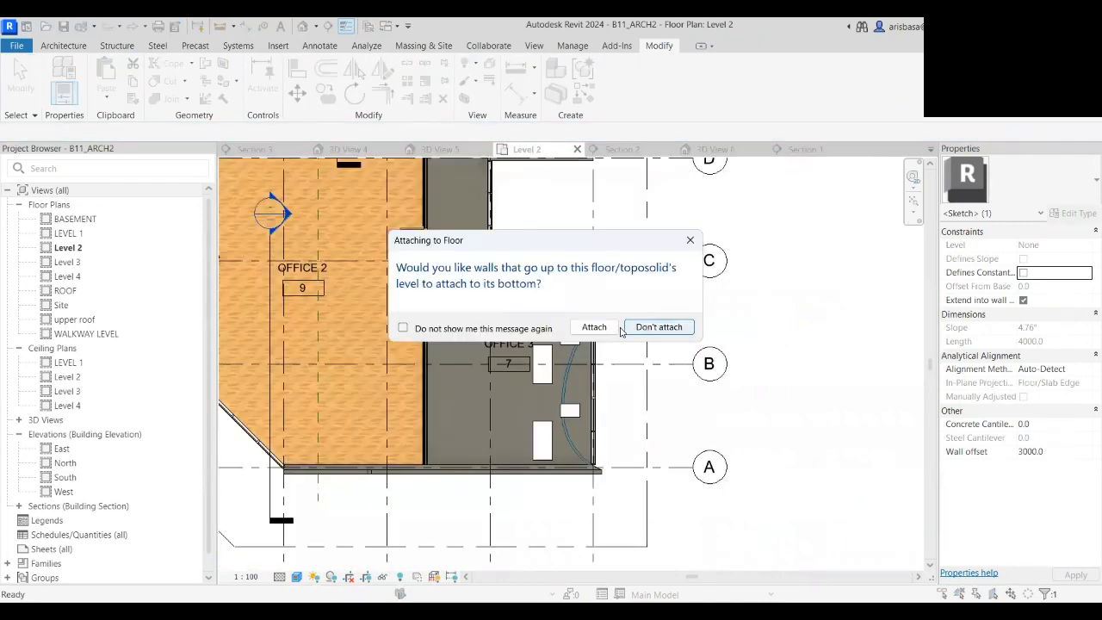
click(658, 328)
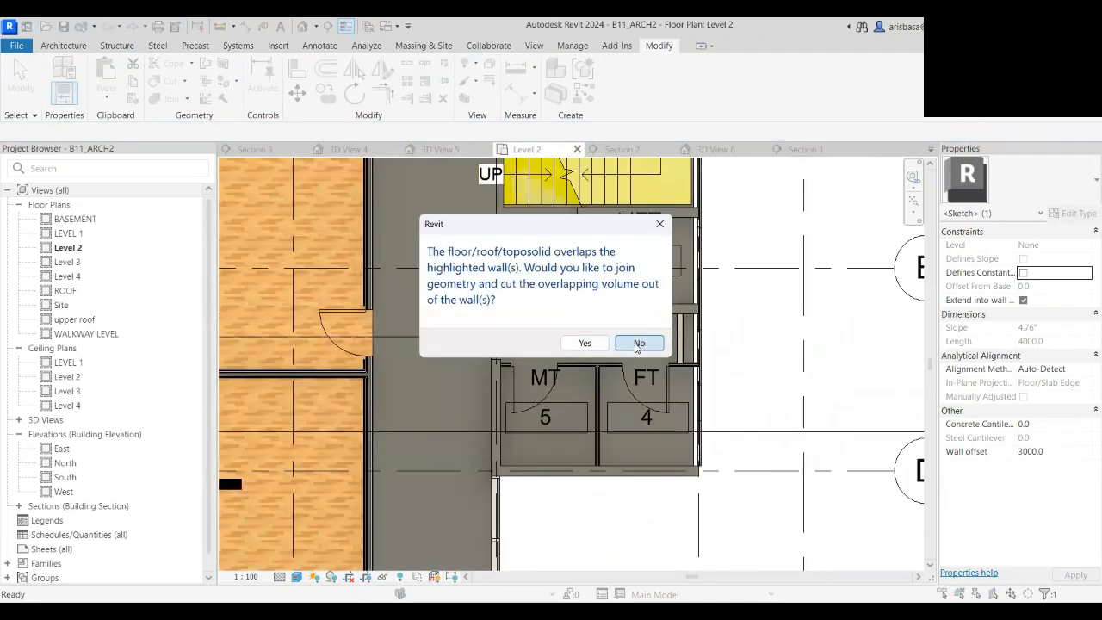
click(638, 344)
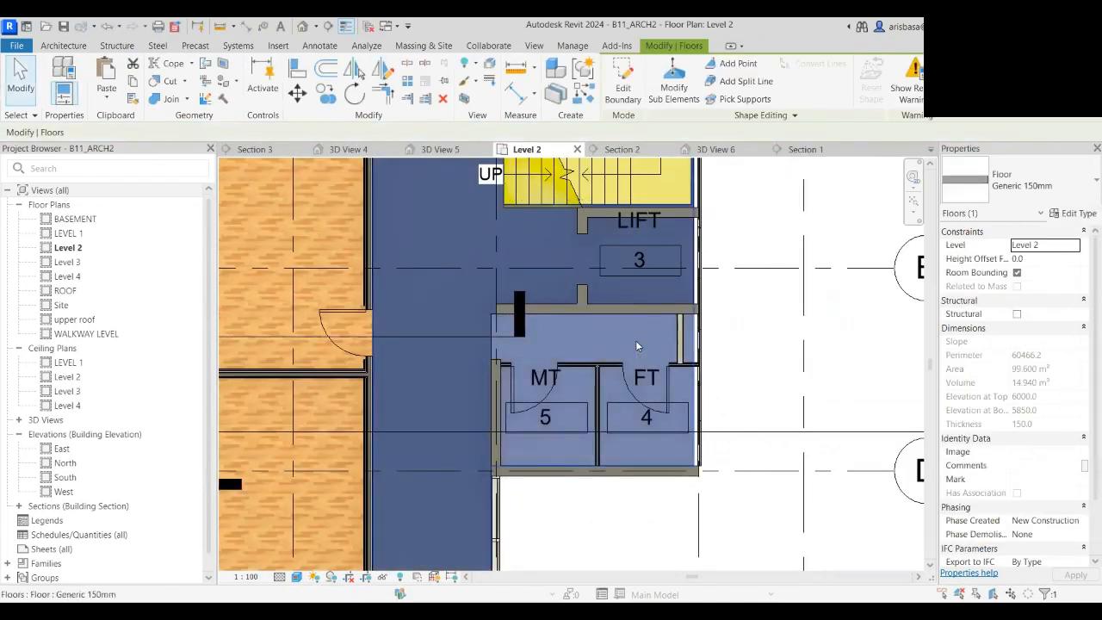
- In the overlapping floor copy's boundary, draw lines along the corridor side and lift side of the MT and FT toilet area
click(621, 92)
scroll(666, 290, down, 5)
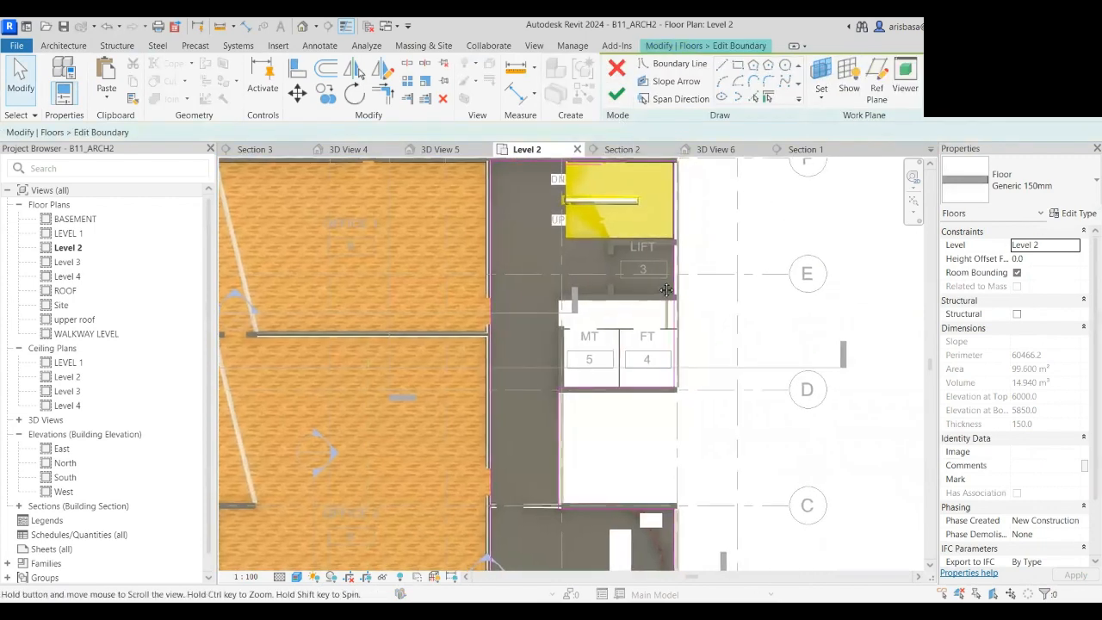
click(723, 66)
scroll(545, 388, up, 3)
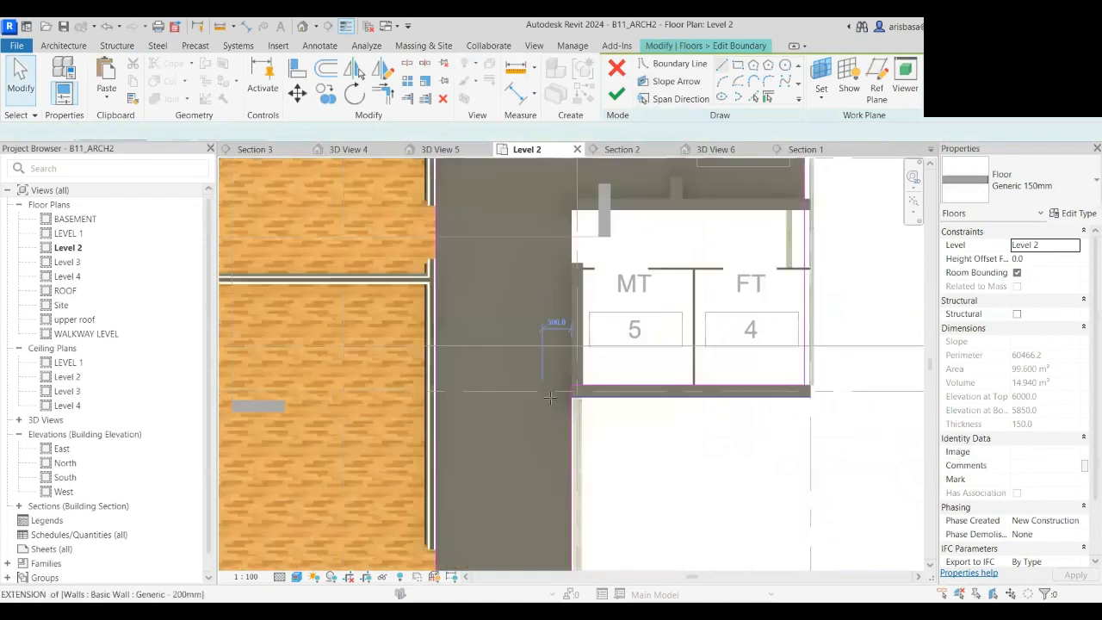
scroll(551, 398, up, 1)
middle_drag(630, 365, 621, 402)
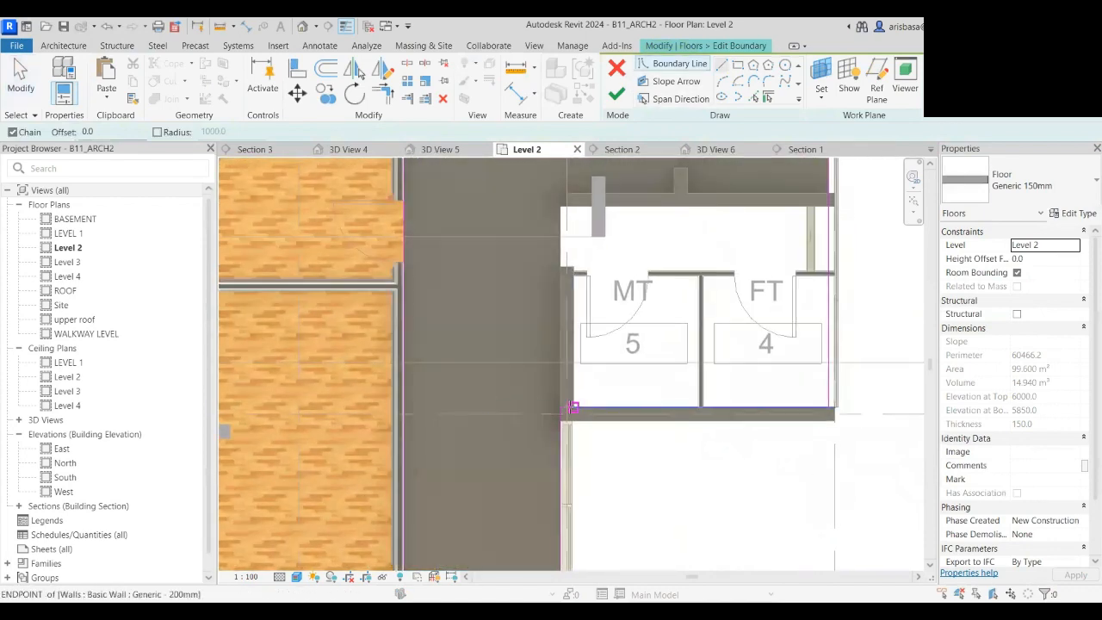
click(562, 407)
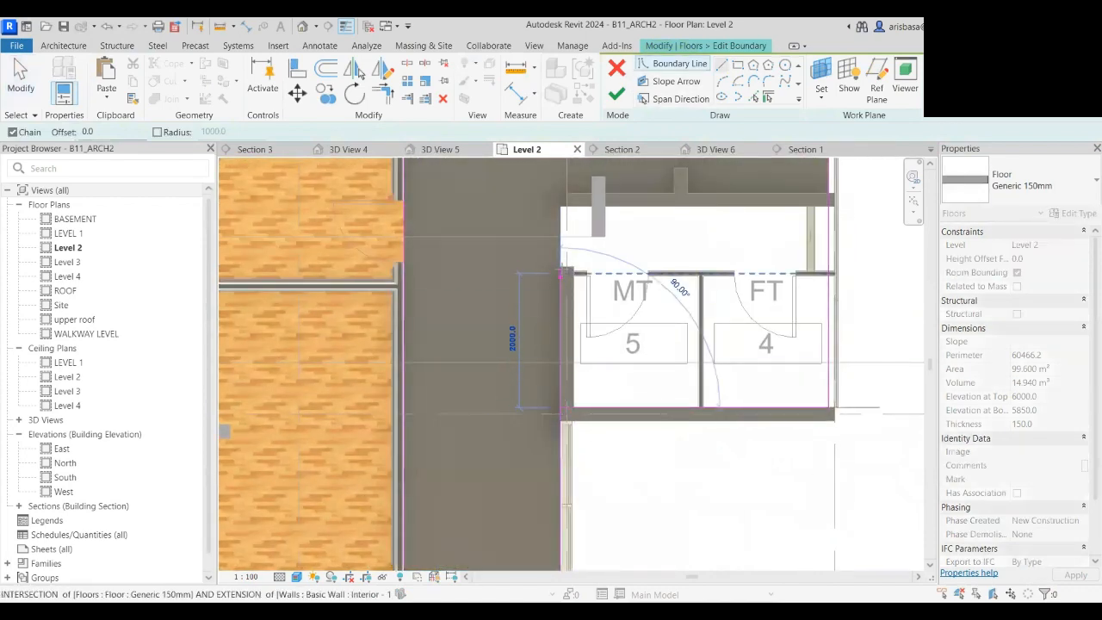
click(560, 207)
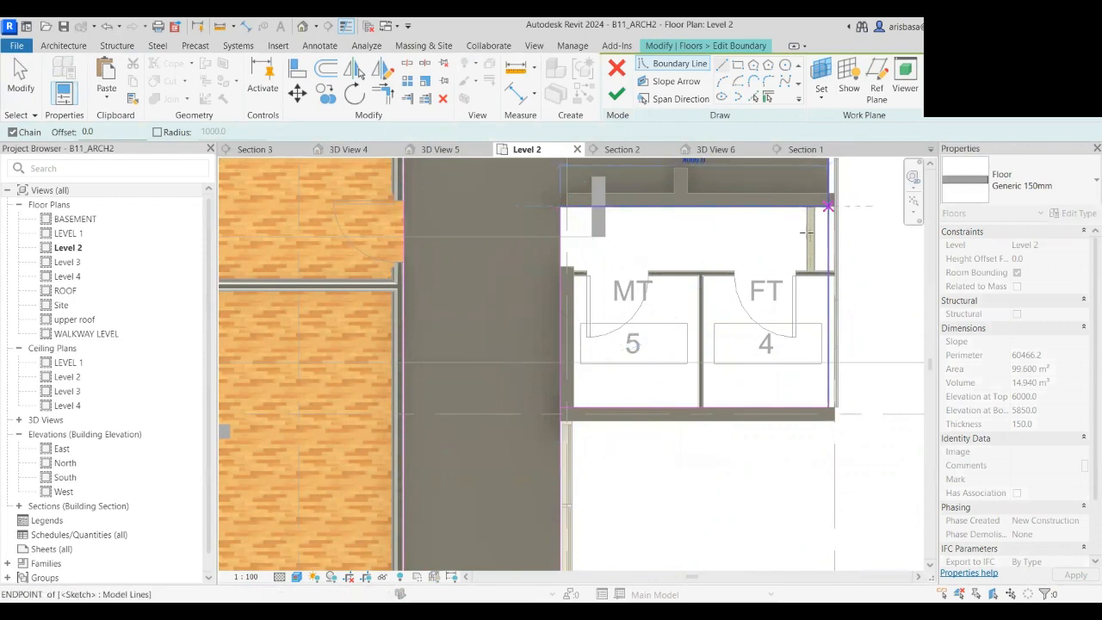
click(827, 206)
key(Escape)
key(Escape)
scroll(720, 294, down, 1)
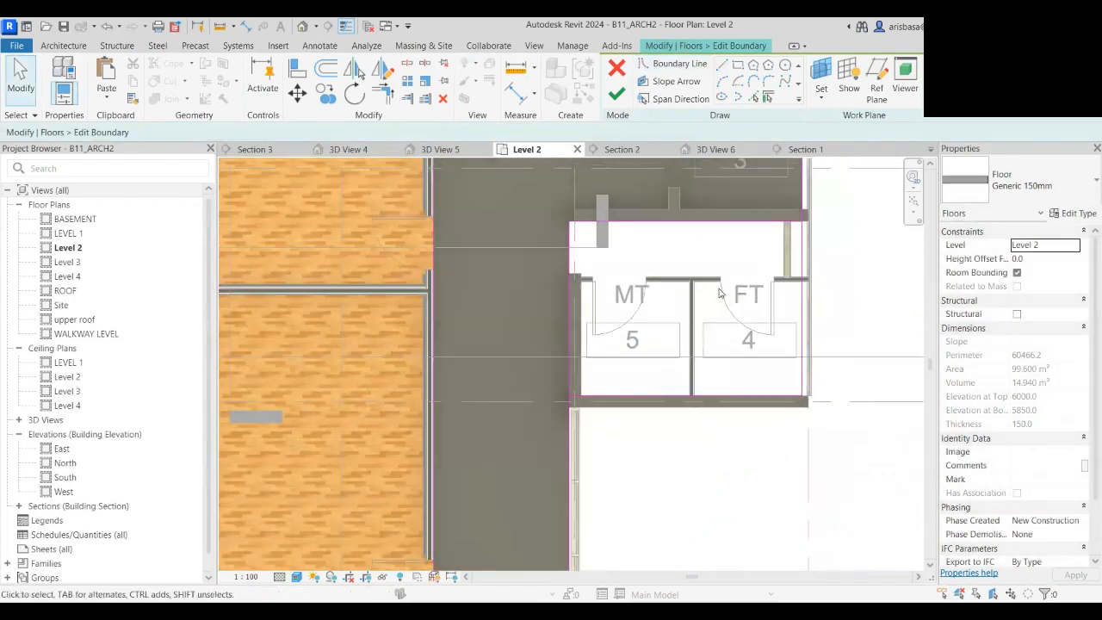
- Trim the toilet boundary lines to corners at the lower corridor side and at the lift wall's exterior end
key(t)
key(r)
click(569, 360)
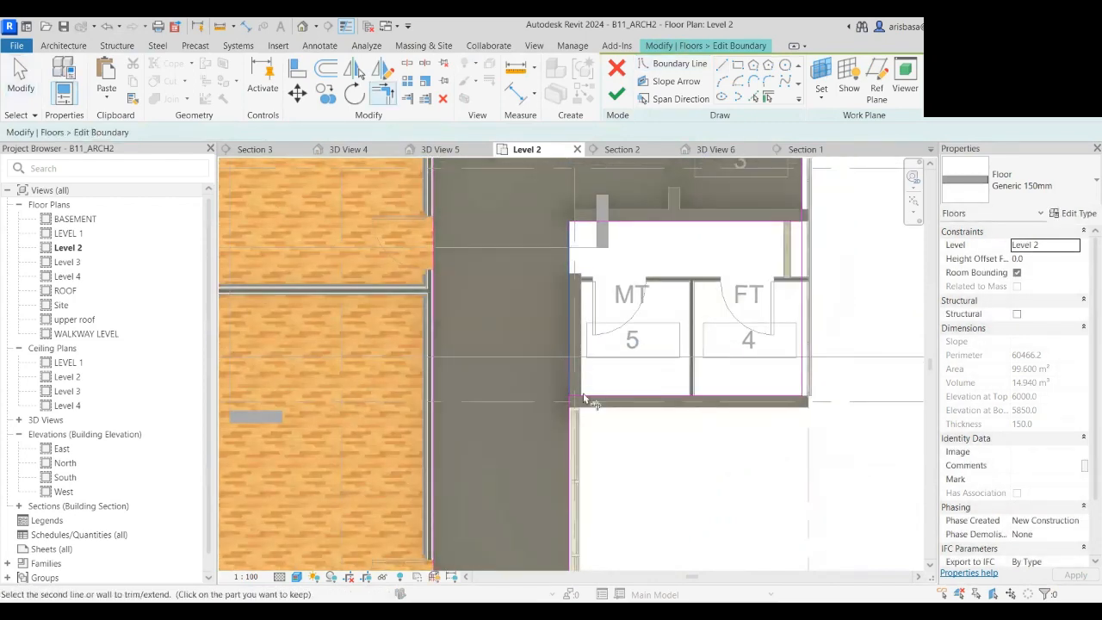
click(585, 398)
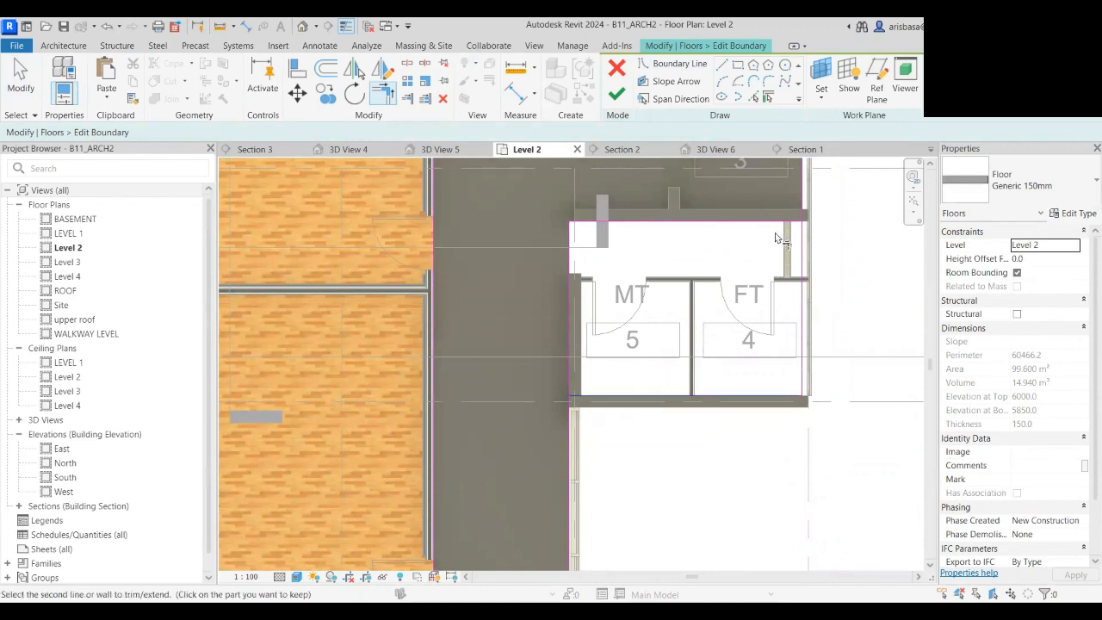
scroll(777, 235, up, 1)
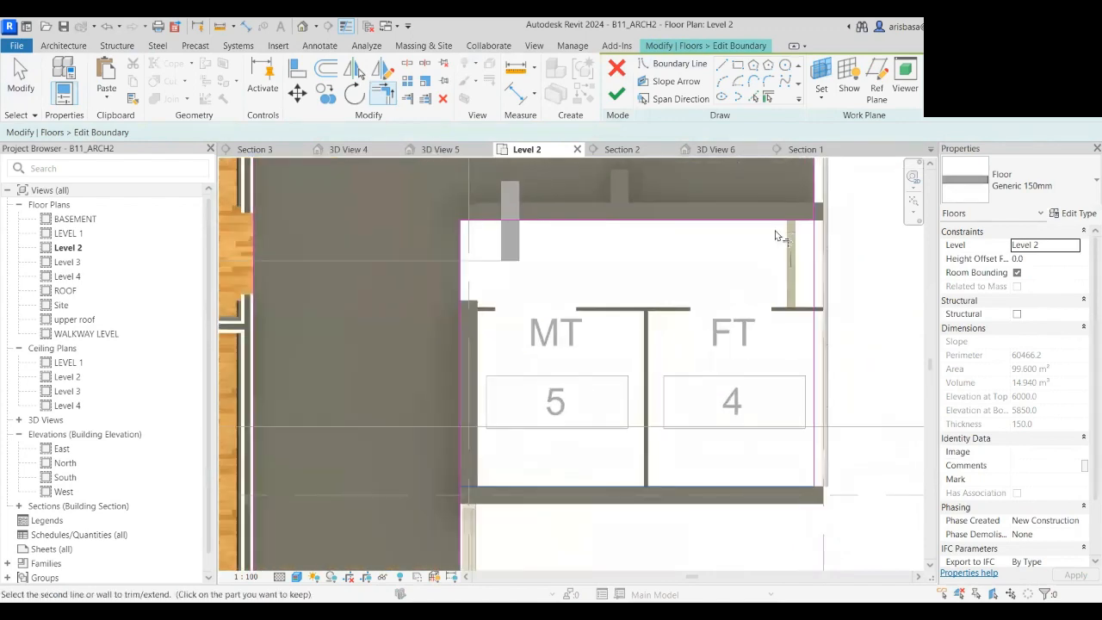
scroll(787, 286, down, 1)
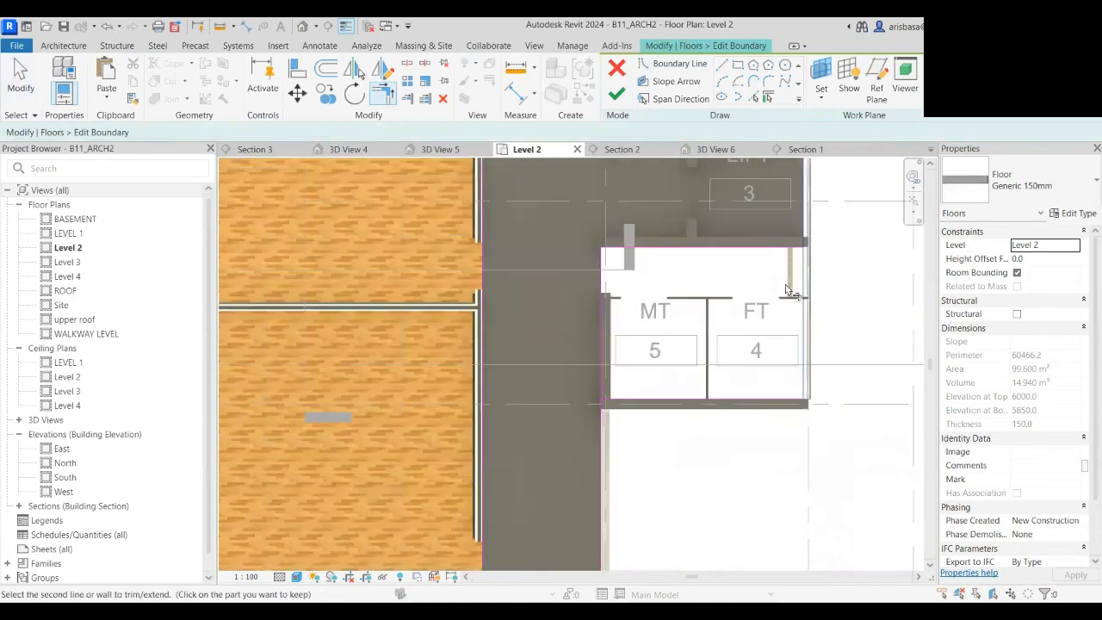
scroll(784, 259, up, 1)
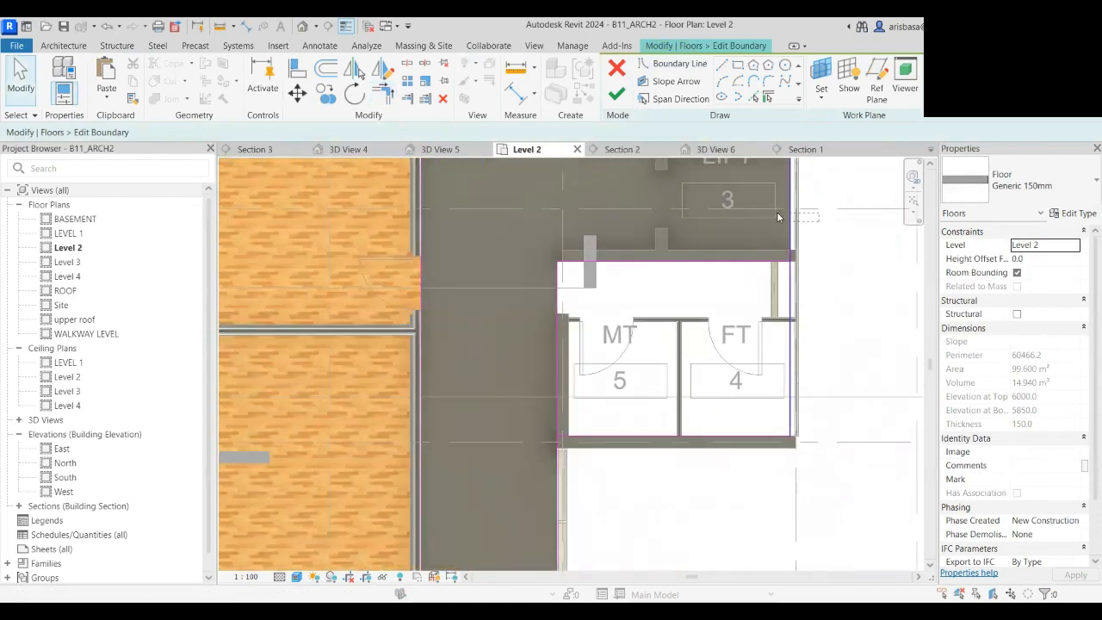
drag(777, 214, 777, 215)
click(812, 263)
scroll(811, 264, up, 1)
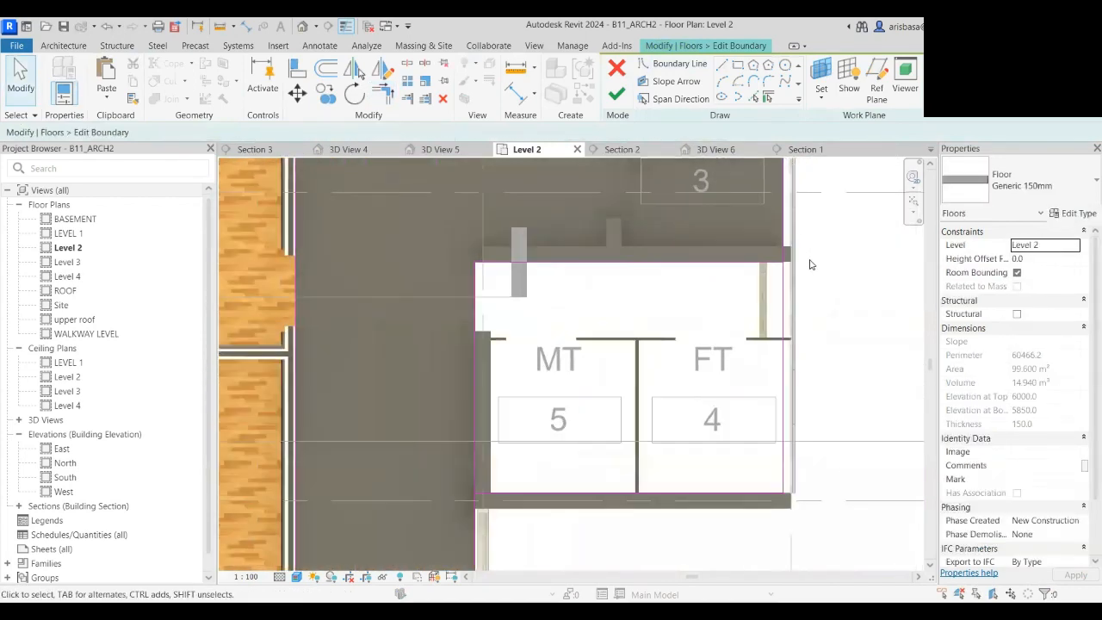
middle_drag(810, 265, 810, 284)
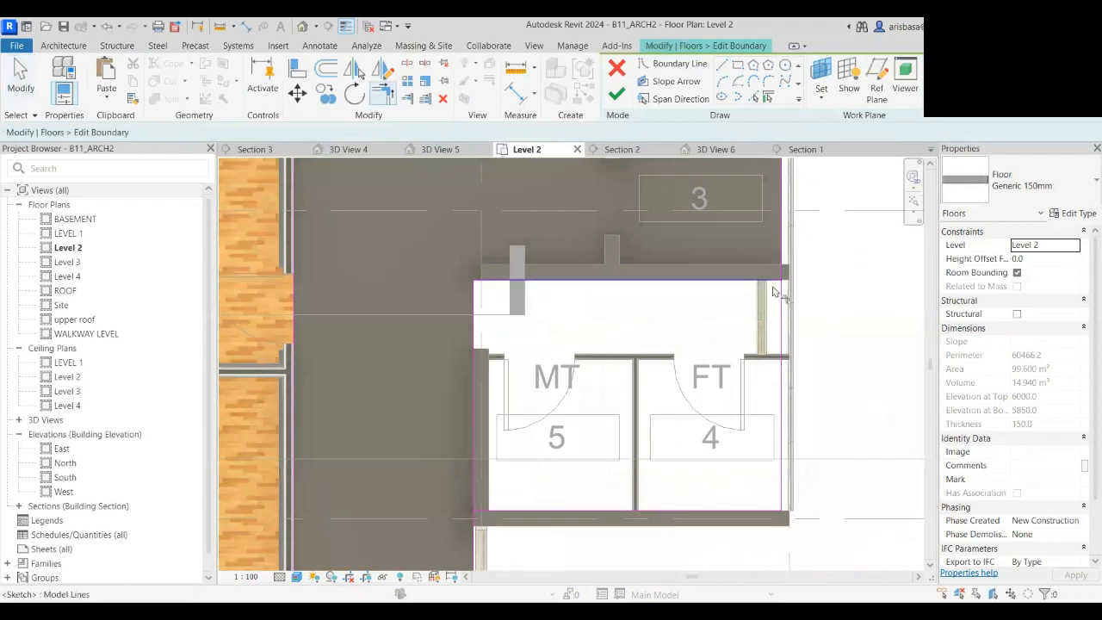
- Delete the copied floor's boundary lines along the corridor's outer wall and along Office 3's upper and exterior side walls
scroll(764, 353, down, 3)
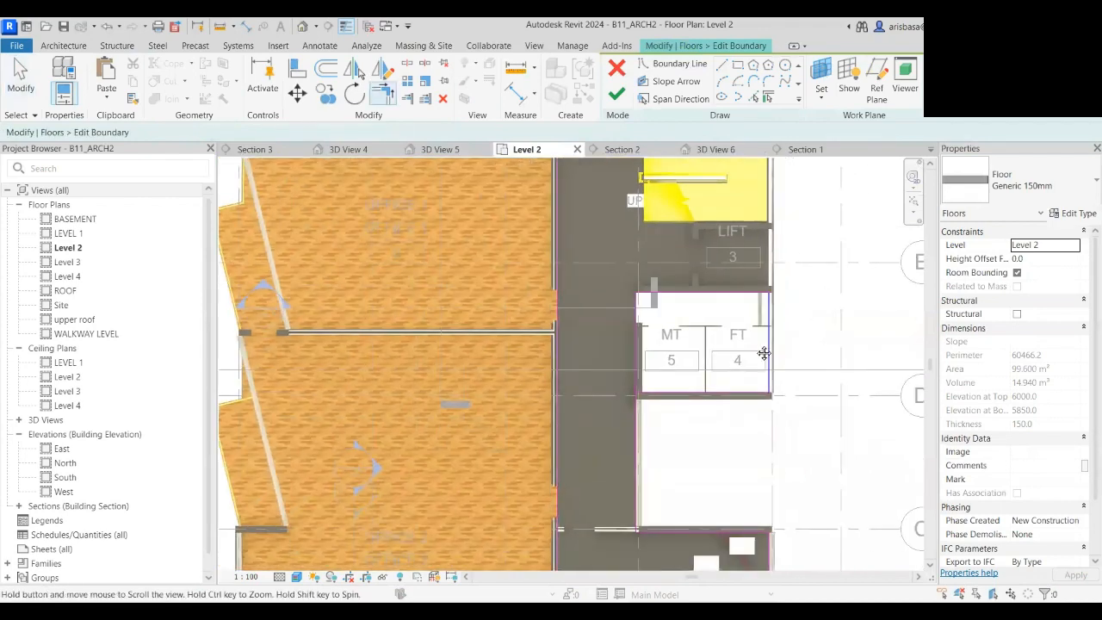
middle_drag(764, 354, 746, 263)
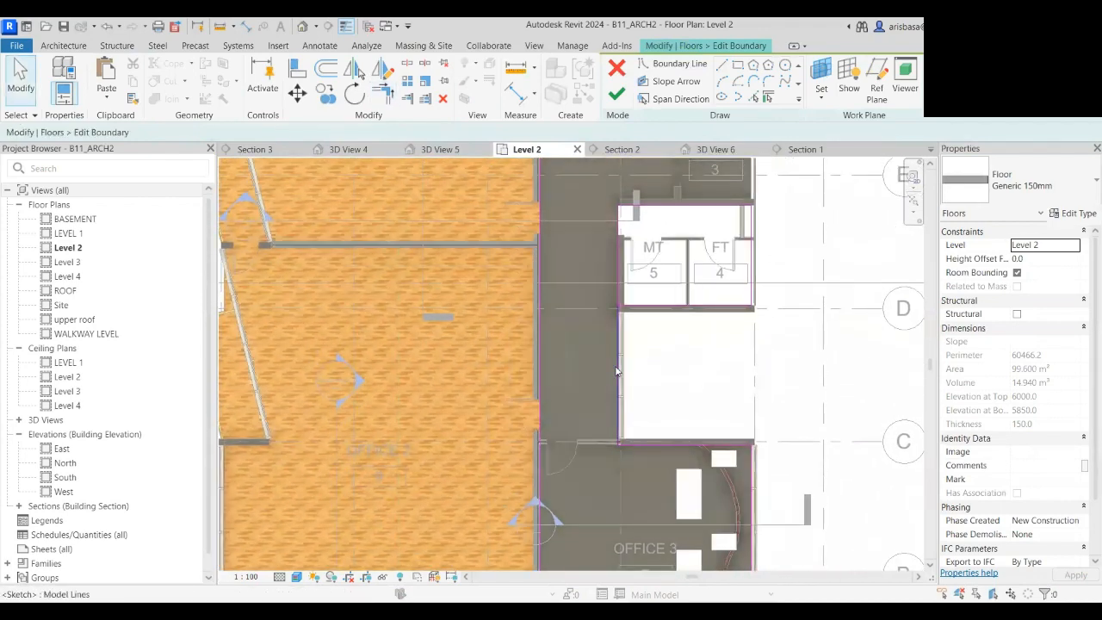
click(616, 371)
key(Delete)
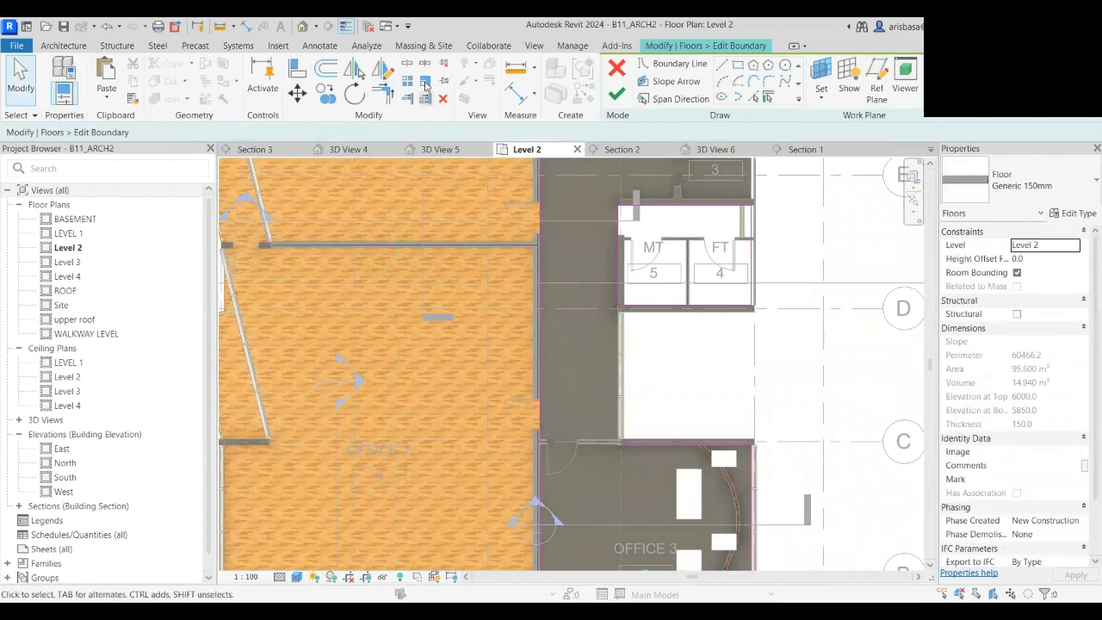
scroll(672, 418, up, 3)
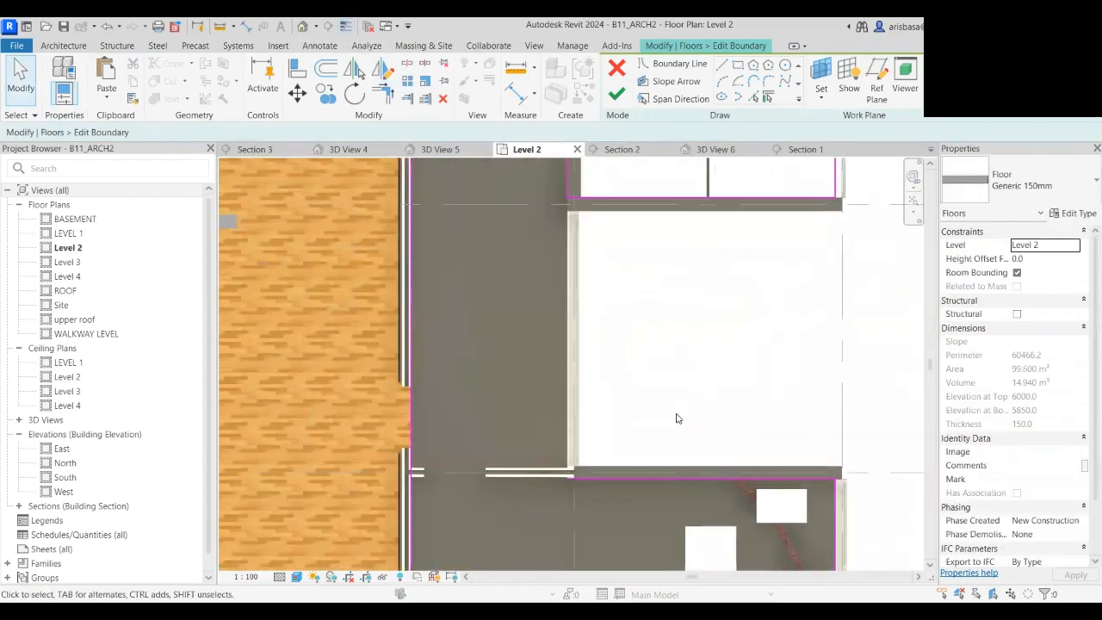
middle_drag(676, 418, 611, 263)
click(650, 327)
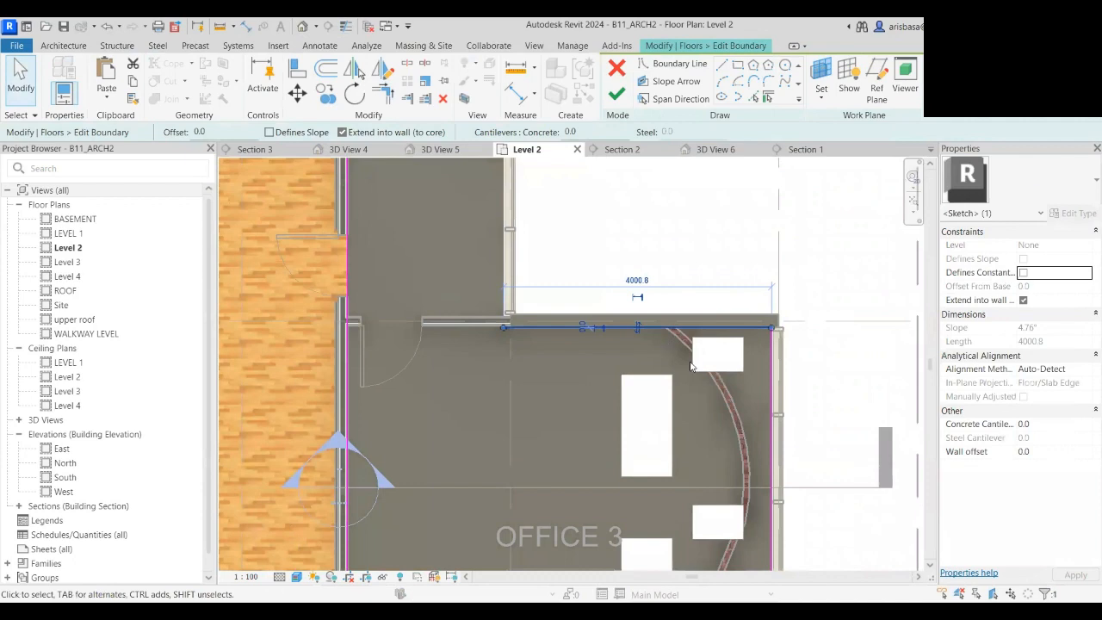
key(Delete)
scroll(690, 364, down, 1)
middle_drag(690, 363, 680, 277)
scroll(690, 276, up, 1)
click(745, 301)
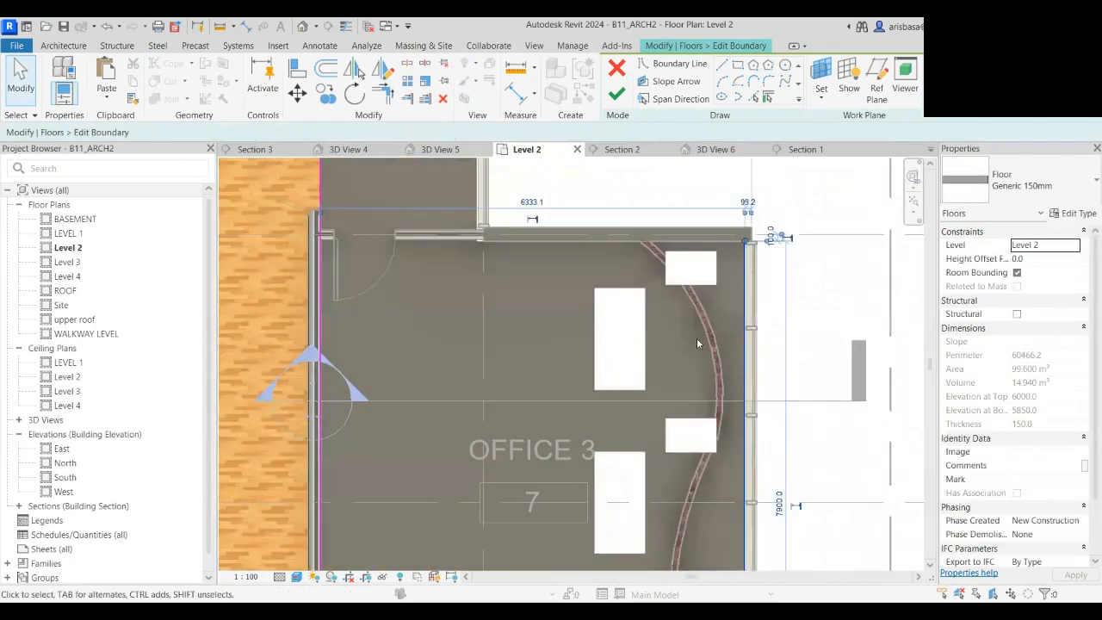
key(Delete)
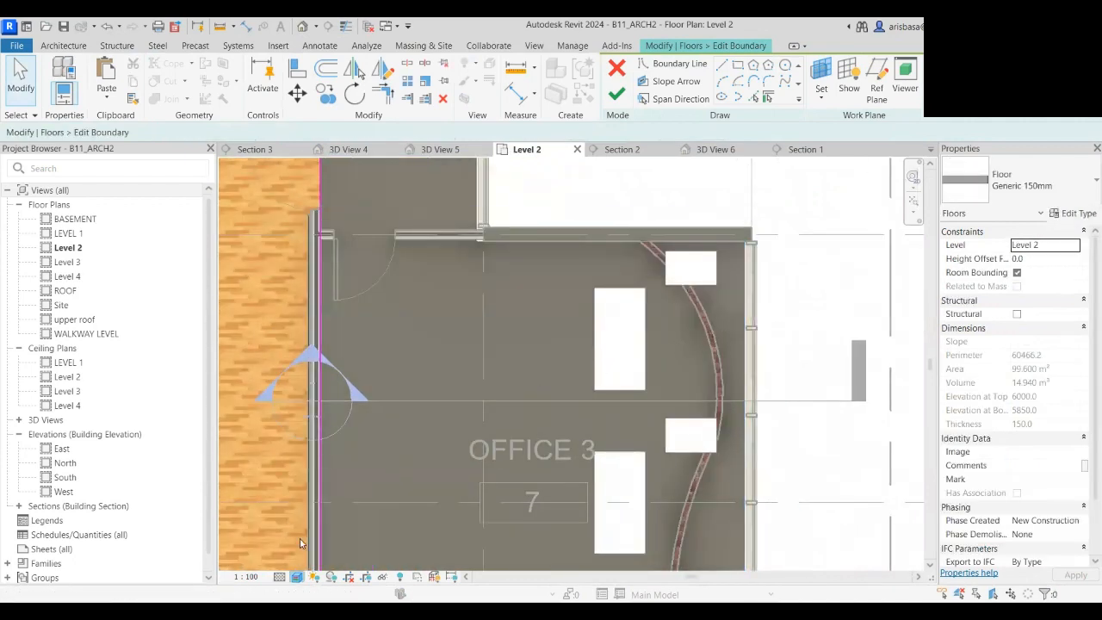
- Switch the plan to a line-only visual style and delete the remaining boundary lines along grid A, the office partition and grid F
click(296, 577)
click(318, 505)
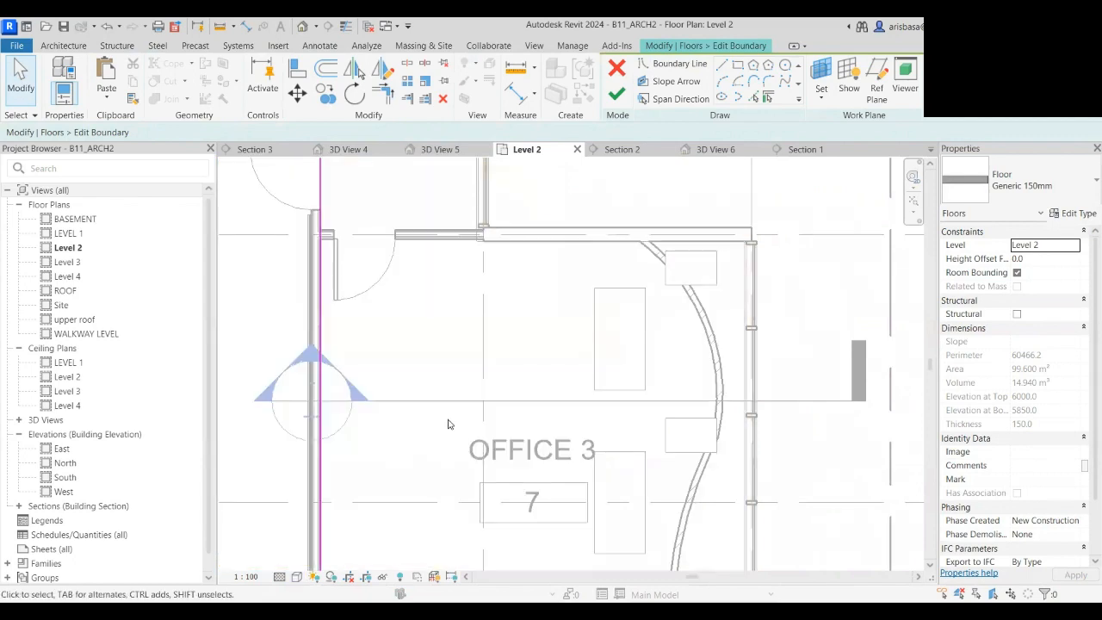
scroll(546, 393, down, 2)
middle_drag(546, 393, 556, 240)
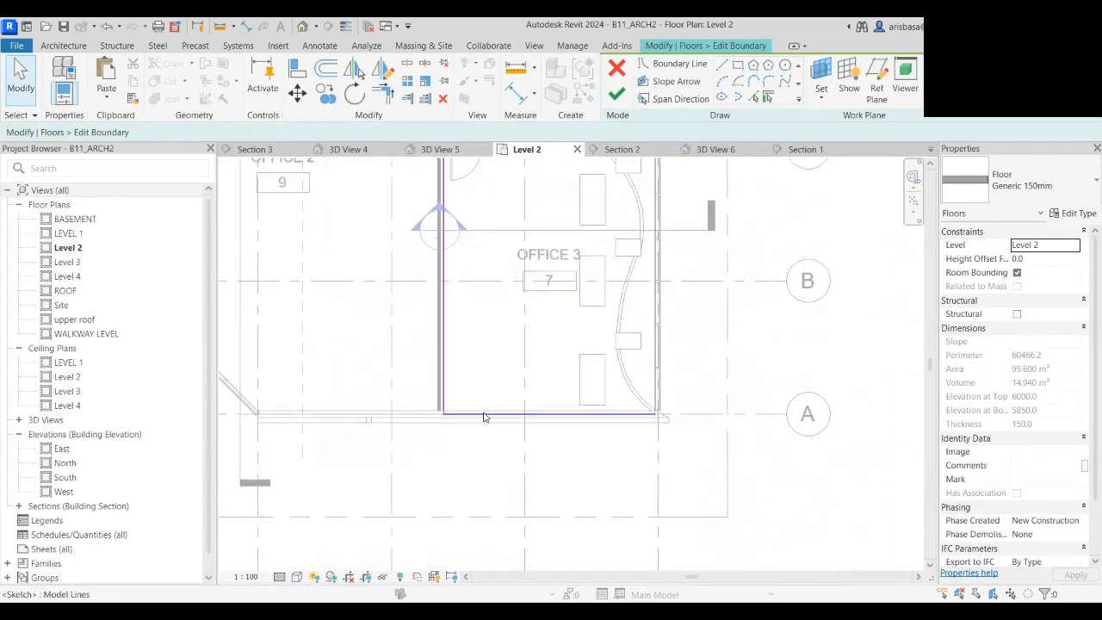
click(484, 416)
key(Delete)
click(443, 388)
key(Delete)
scroll(488, 415, down, 1)
mouse_move(488, 417)
middle_down()
mouse_move(451, 589)
mouse_move(449, 544)
middle_up()
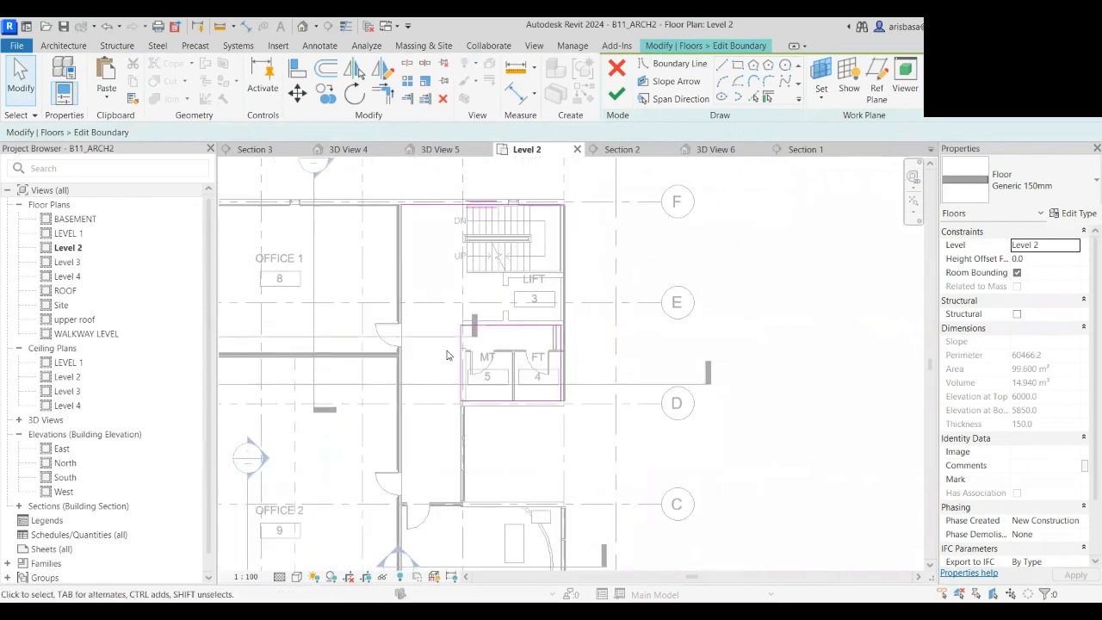
click(454, 213)
key(Delete)
- Move the toilet floor boundary's exterior-side line outward onto the outer wall, at a wall offset of -100
scroll(552, 409, up, 3)
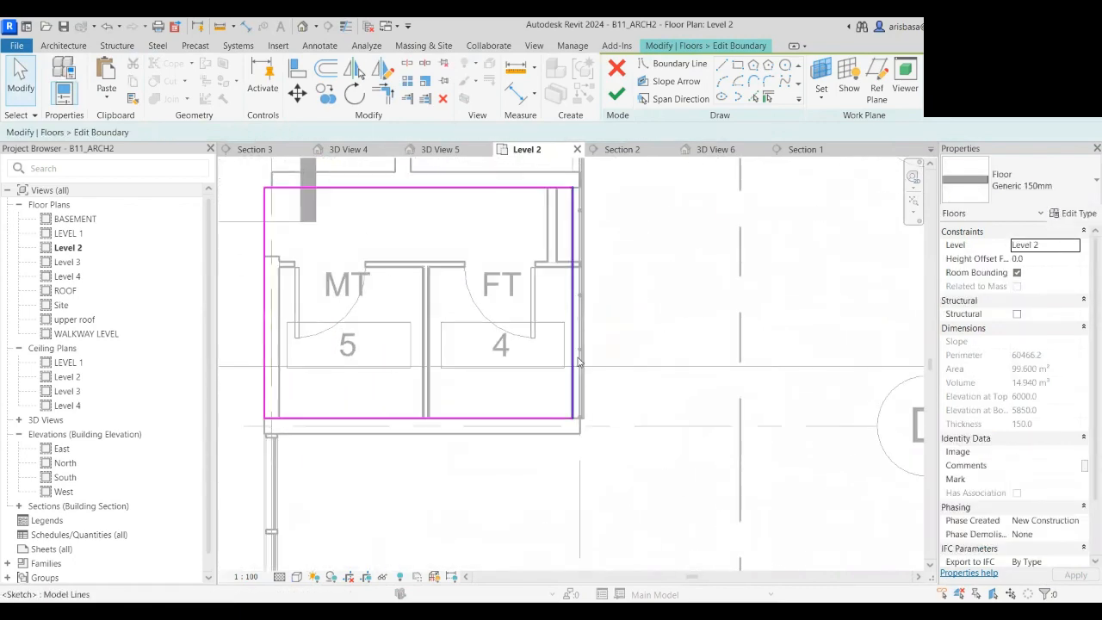
scroll(578, 363, up, 3)
click(571, 310)
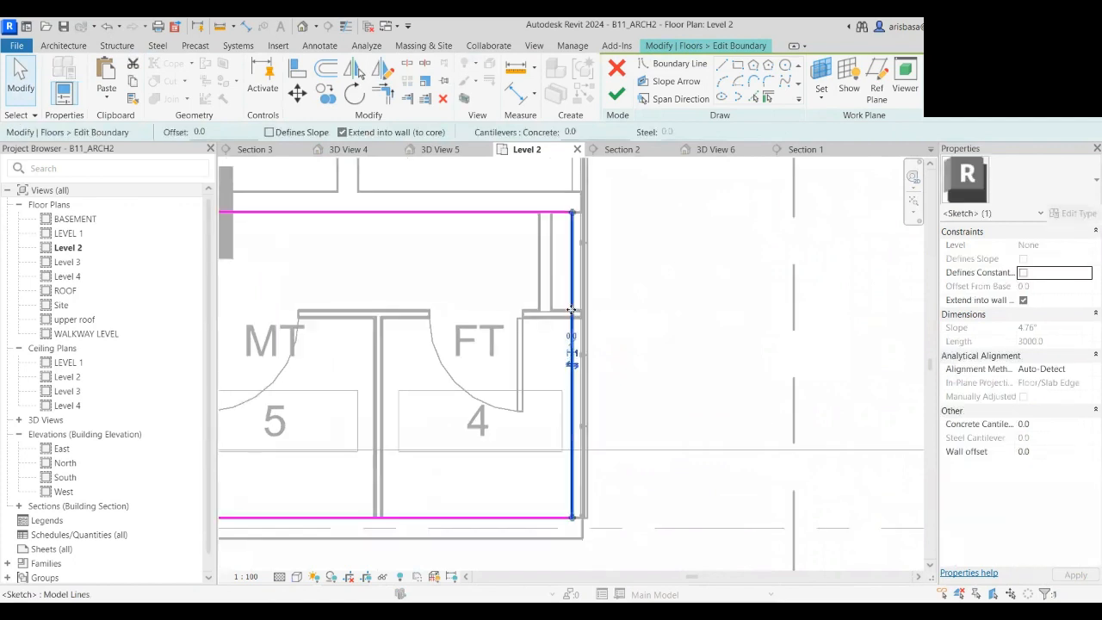
scroll(571, 310, up, 1)
drag(573, 310, 586, 311)
scroll(594, 336, down, 4)
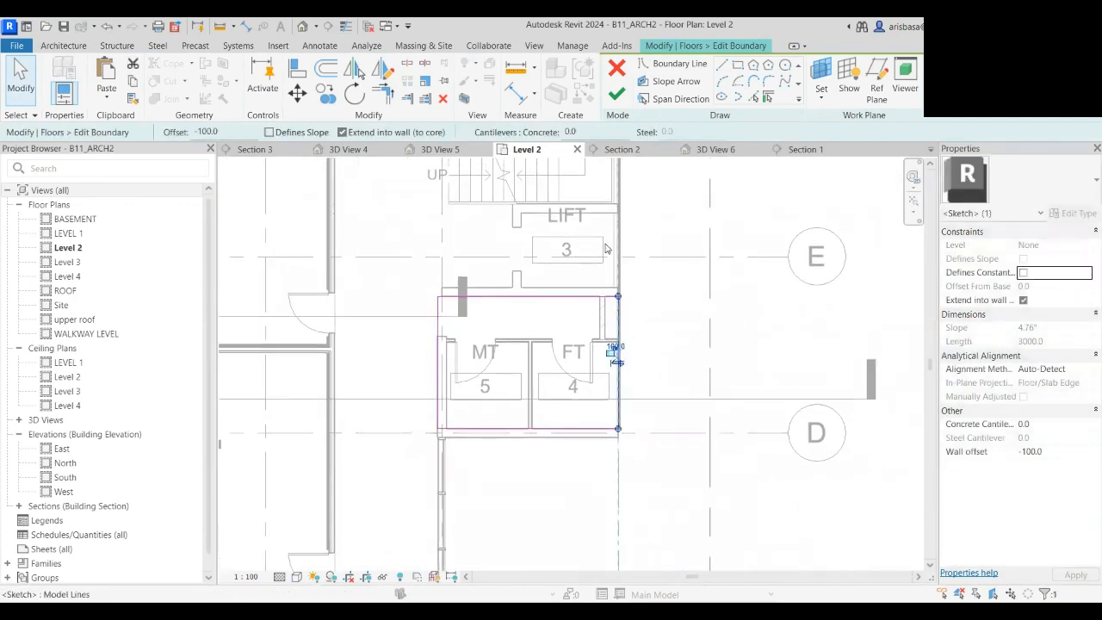
- Finish the toilet floor's boundary without attaching the walls below or cutting the overlapping volume out of the walls
click(616, 101)
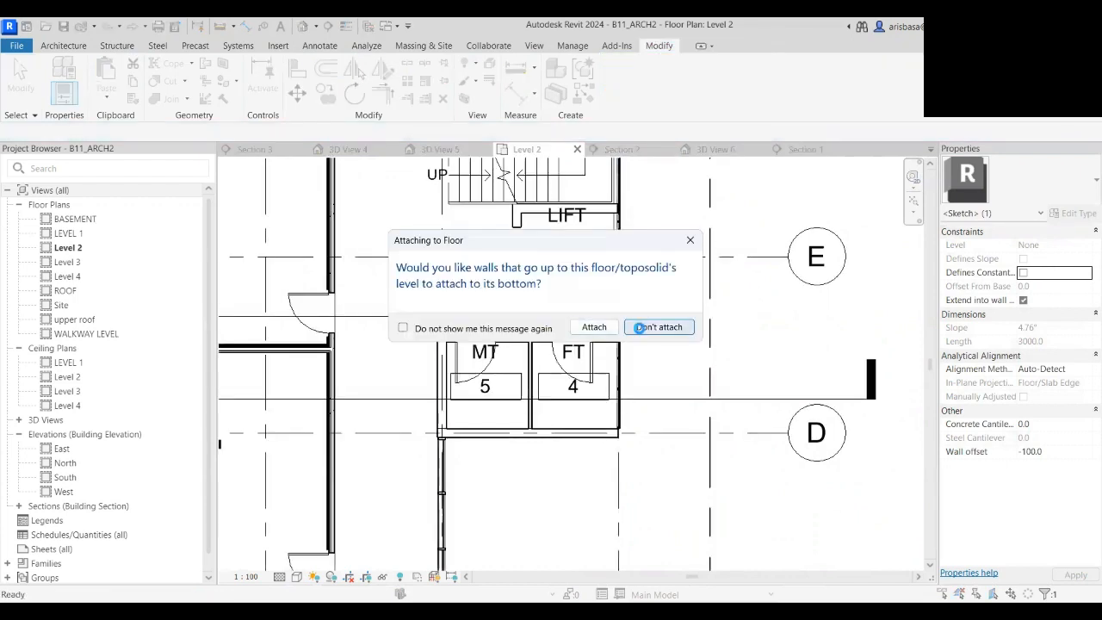
click(646, 327)
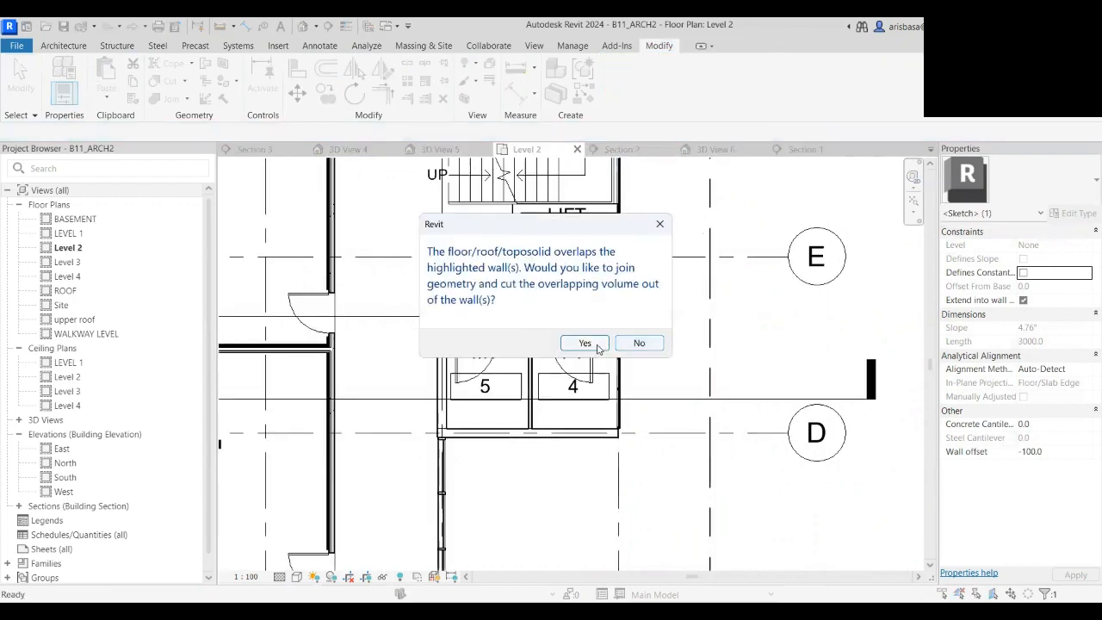
click(640, 343)
- Change the MT and FT toilet floor's type to Standard Timber-Wood Finish
scroll(622, 343, down, 3)
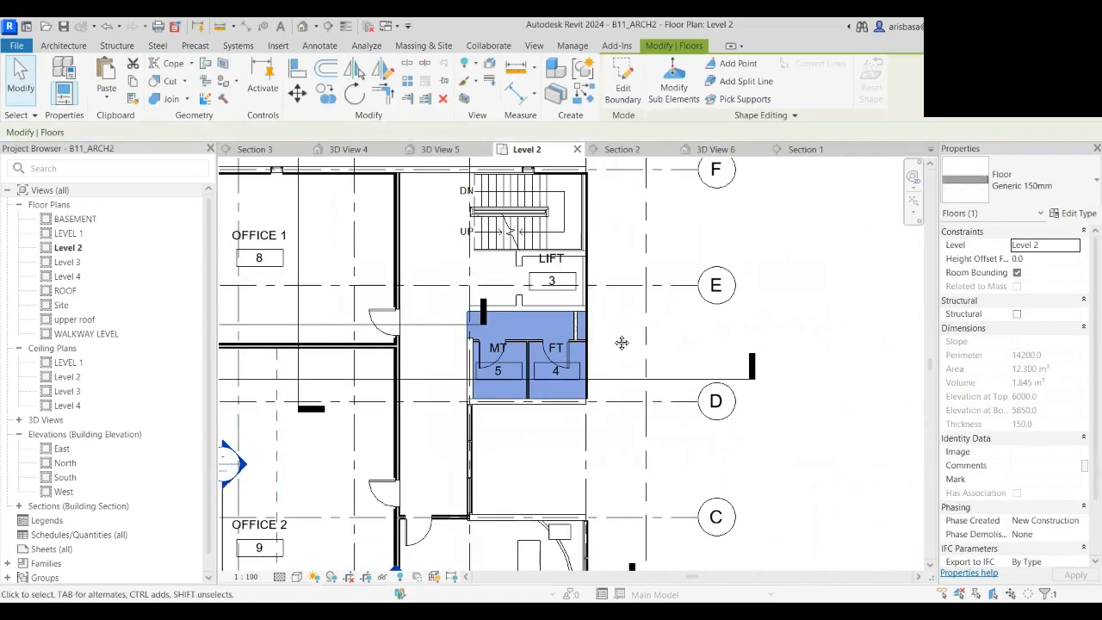
click(532, 336)
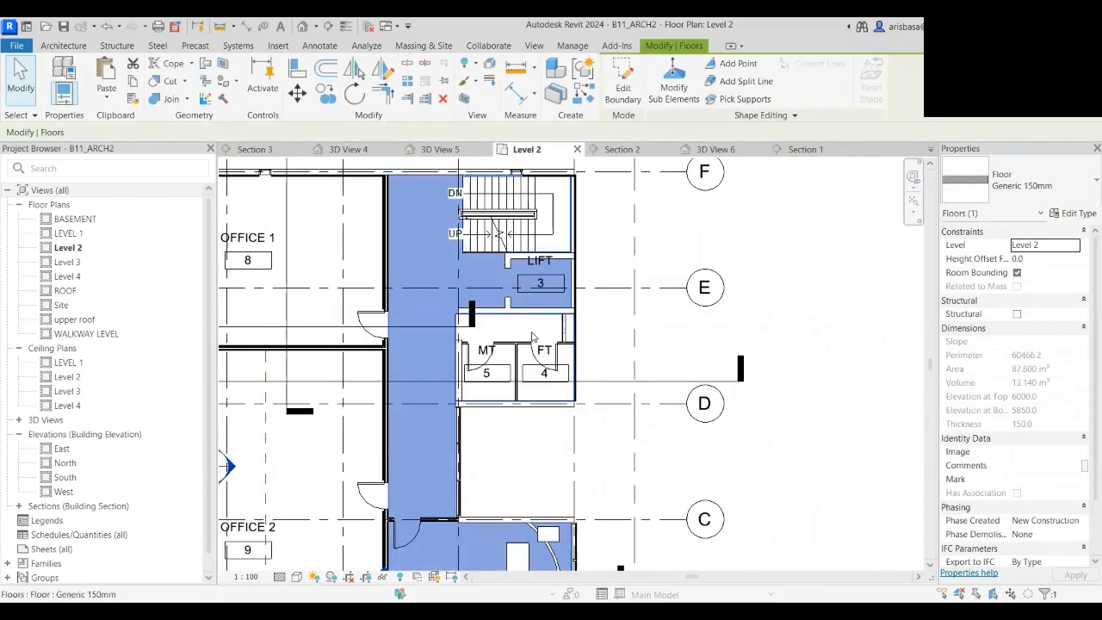
click(532, 336)
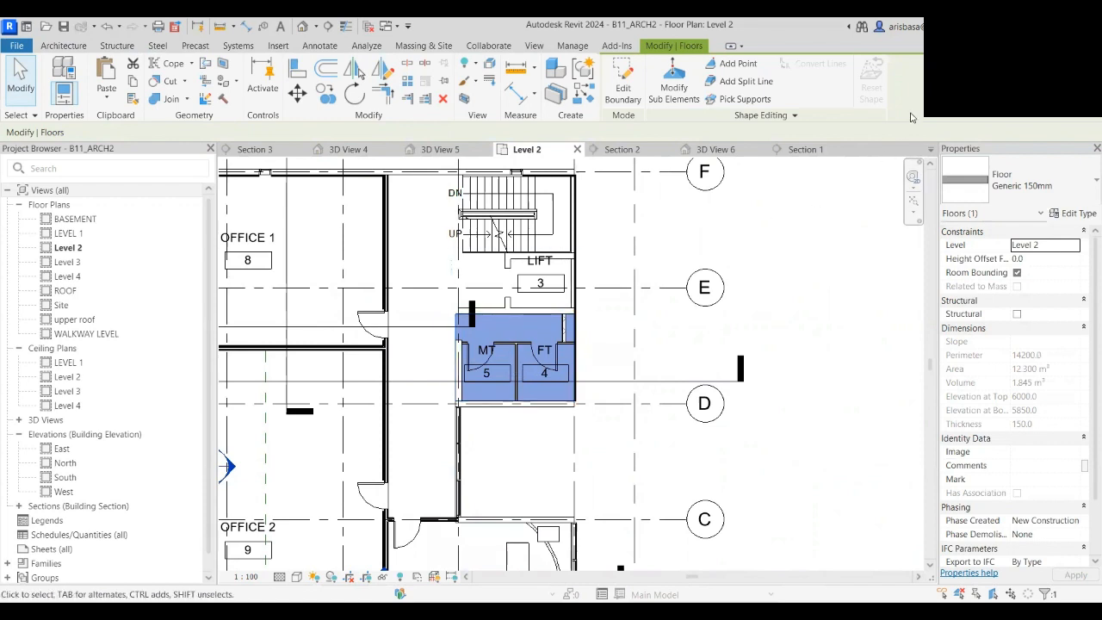
click(1064, 188)
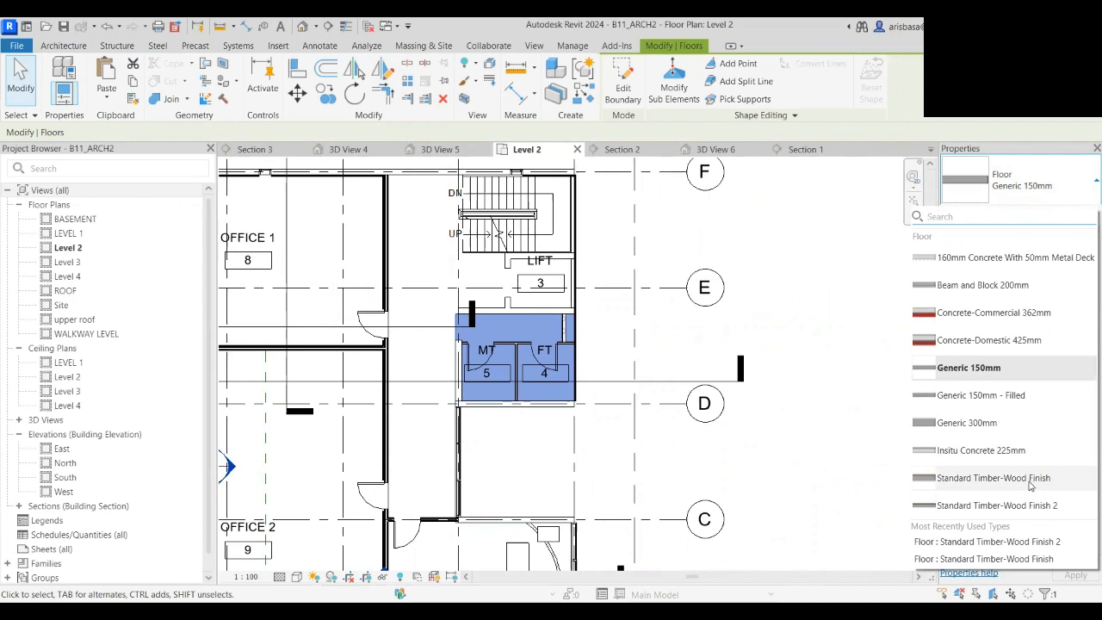
mouse_move(1031, 486)
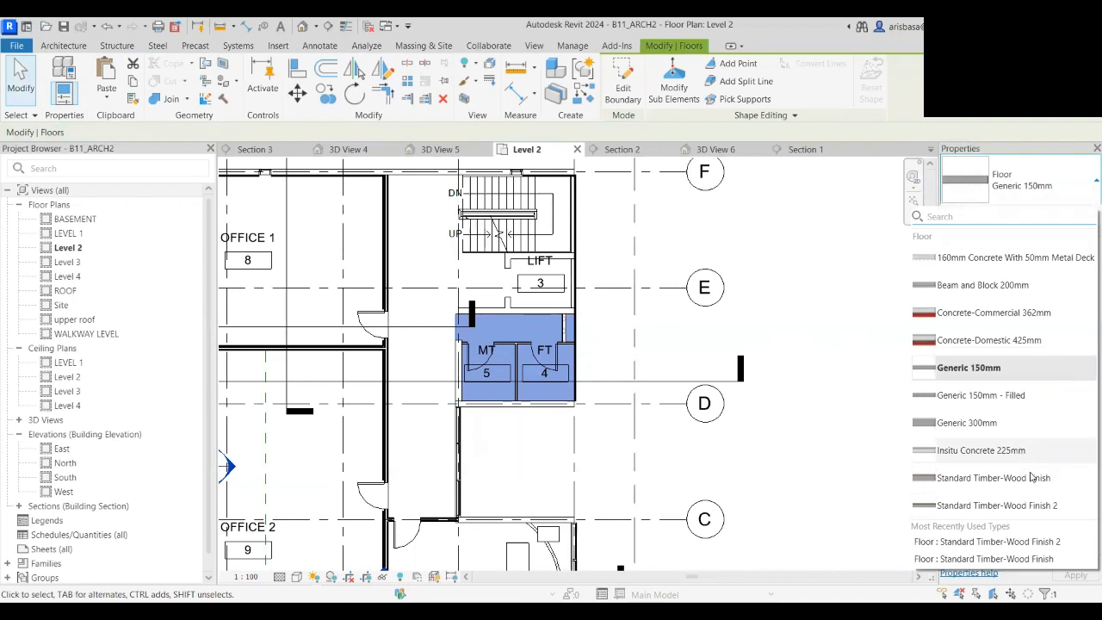
click(996, 478)
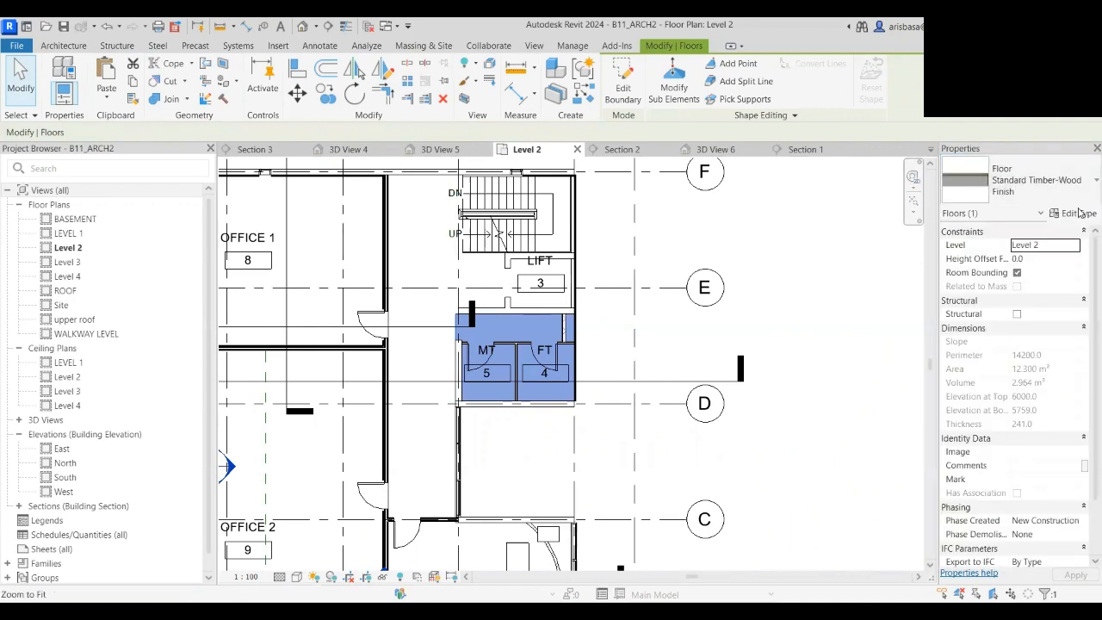
- Duplicate the toilet floor's type under the name Standard Tile Finish
click(726, 327)
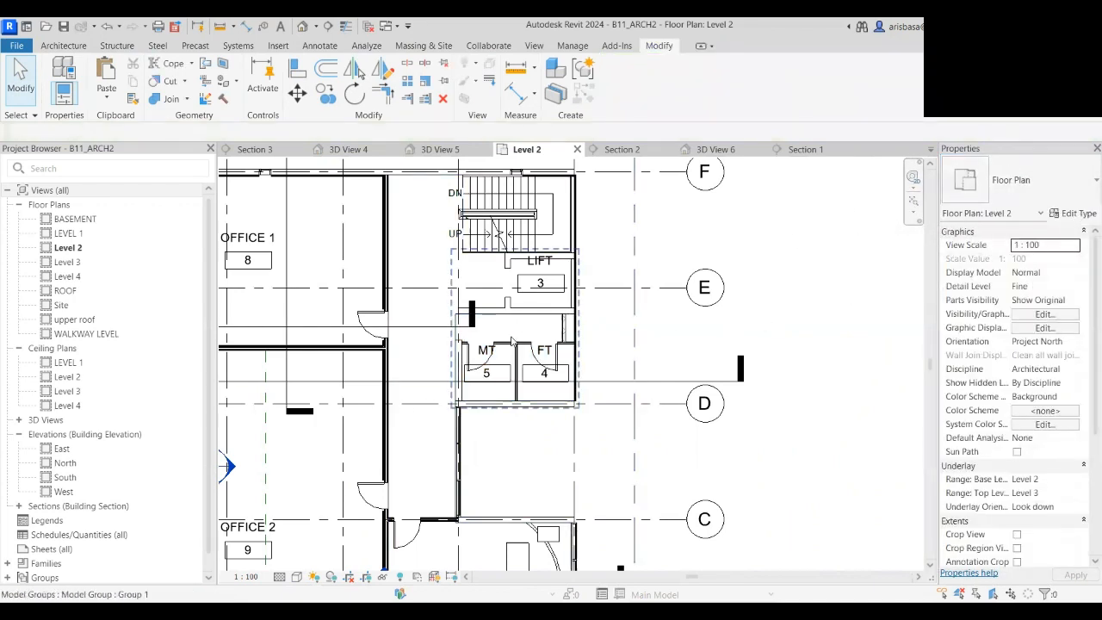
click(538, 331)
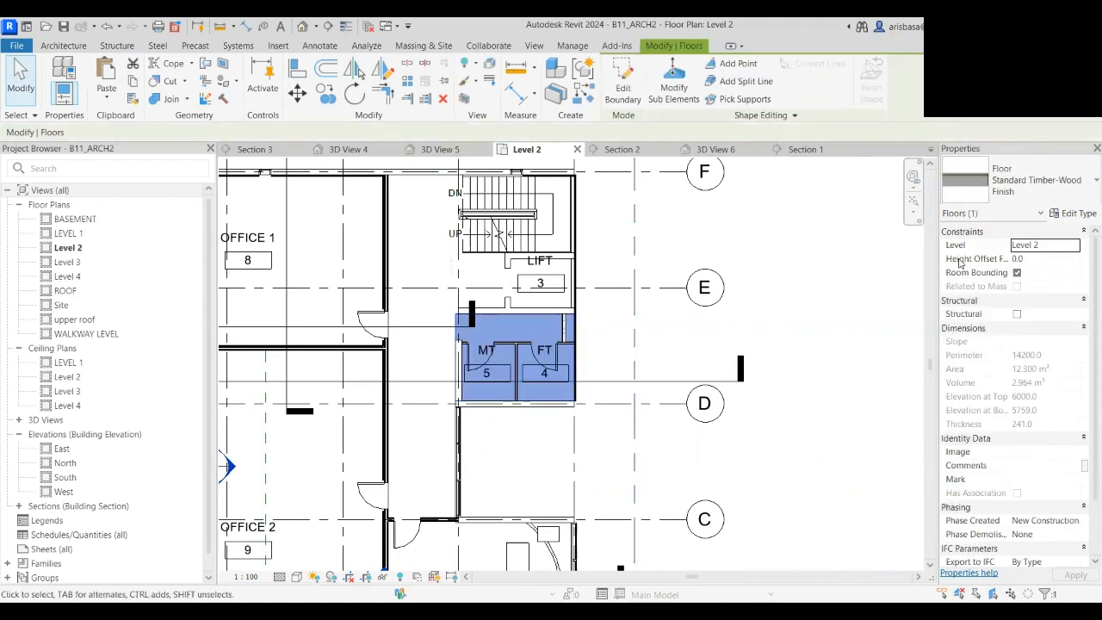
click(1075, 213)
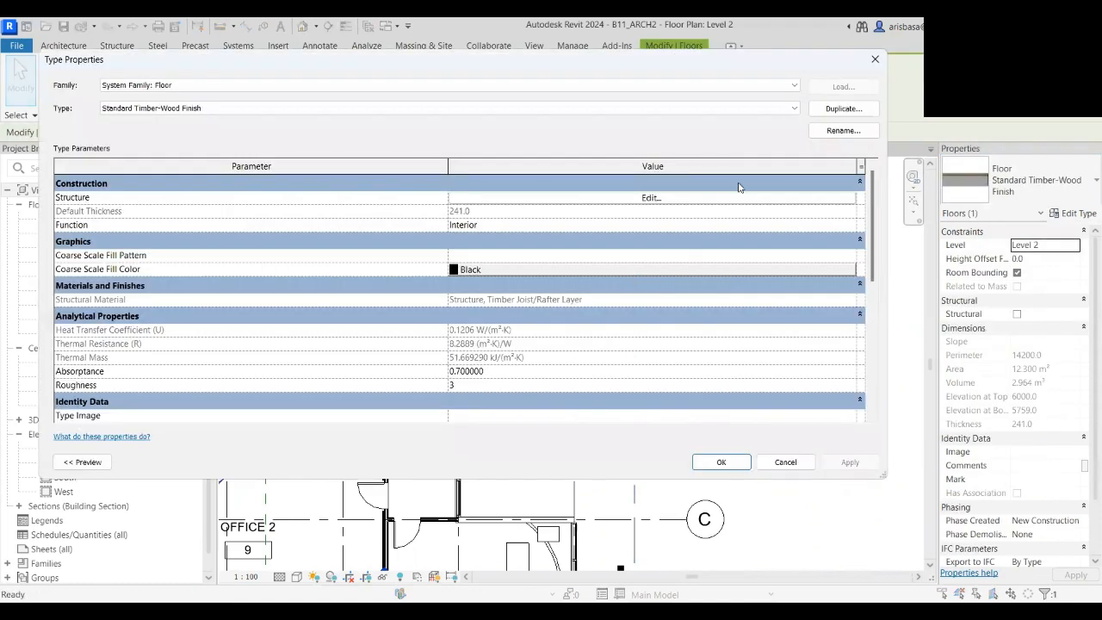
click(840, 114)
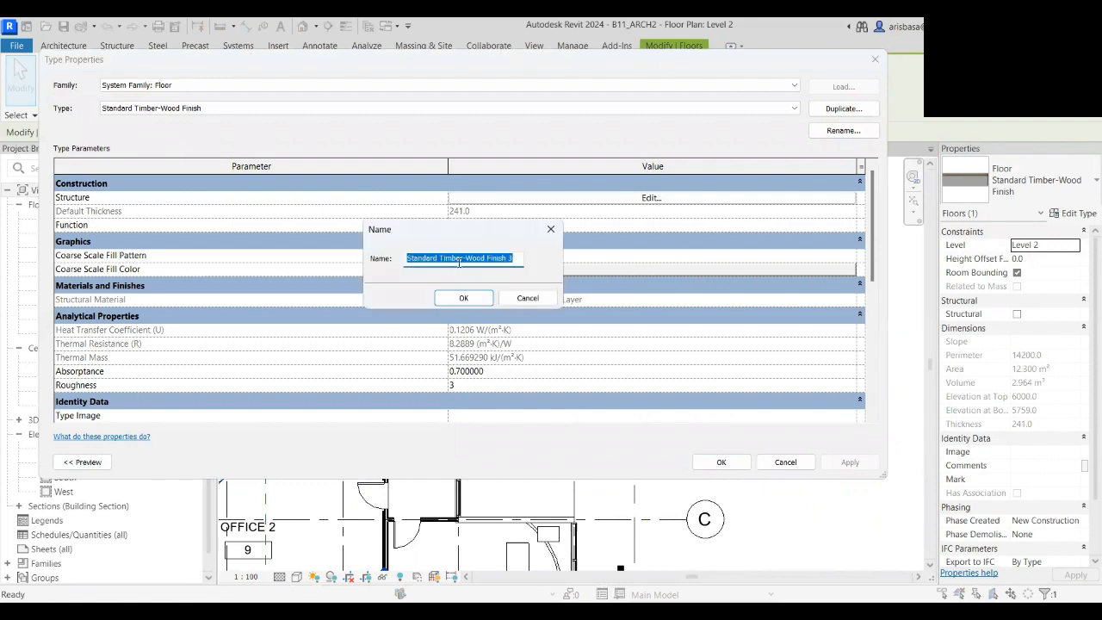
click(465, 260)
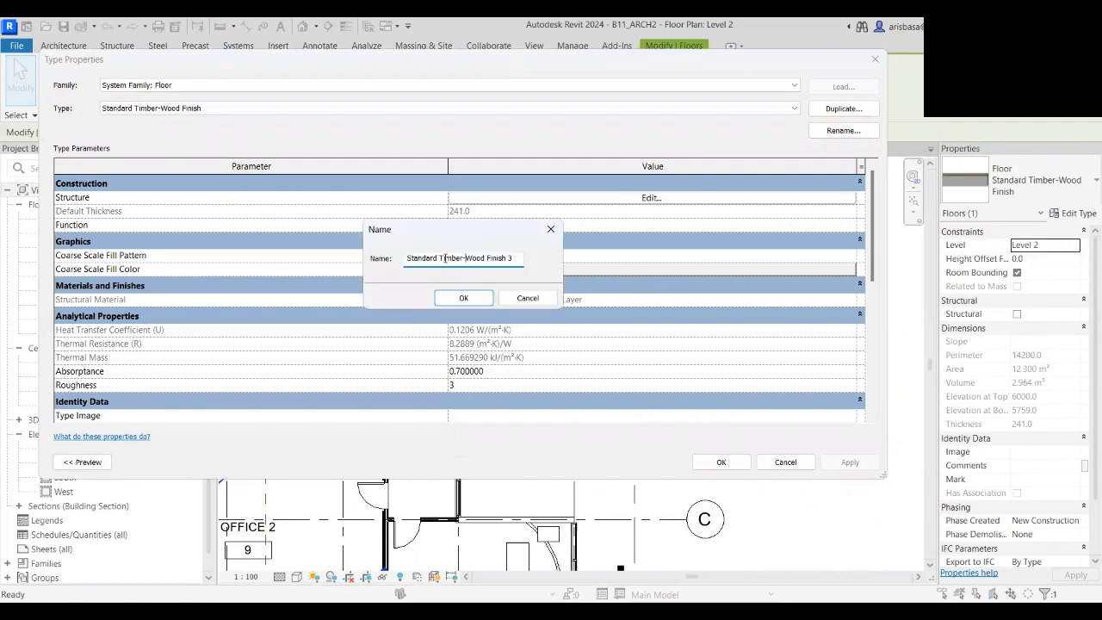
drag(445, 257, 488, 258)
text(ile)
click(501, 259)
key(BackSpace)
key(BackSpace)
click(454, 298)
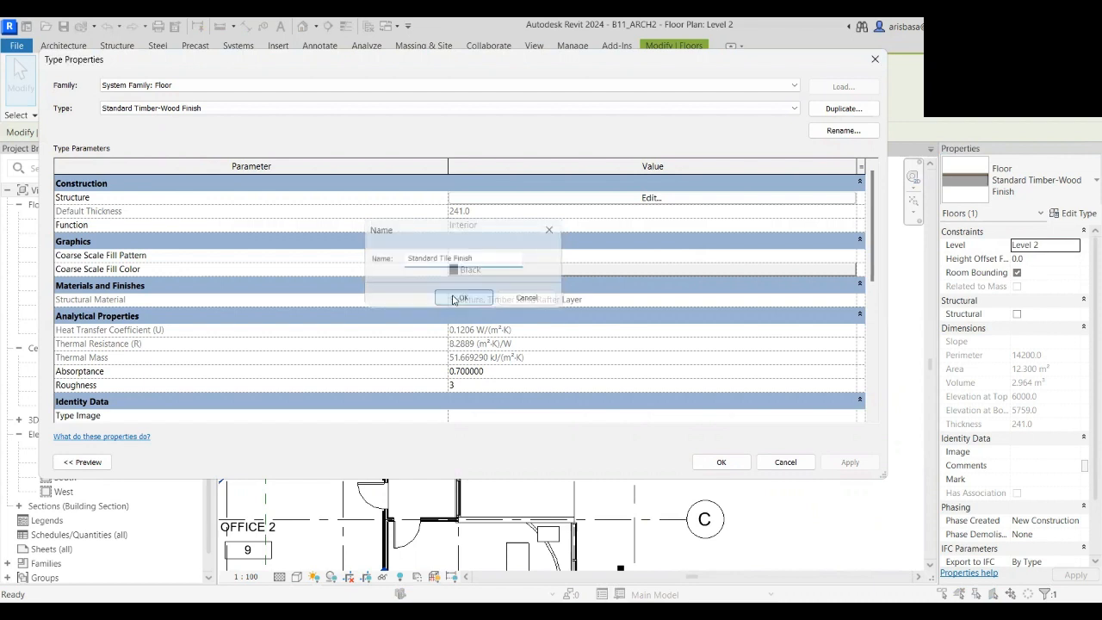
- In the new type's layer structure, search the materials for "porce" and choose Ceramic Tile for the Finish 2 layer
click(652, 198)
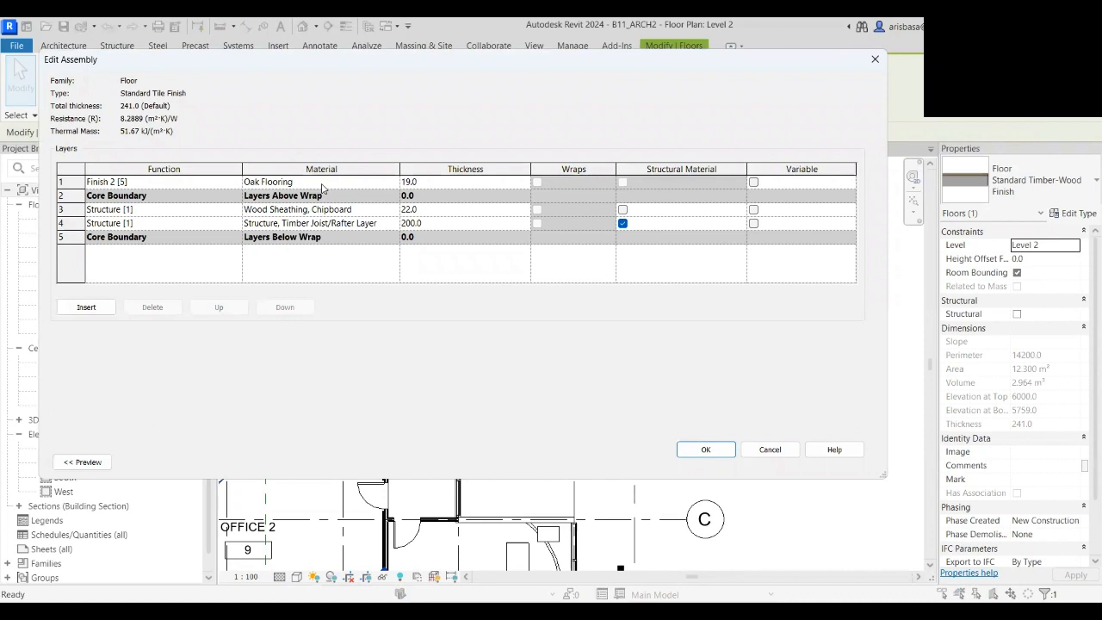
click(349, 184)
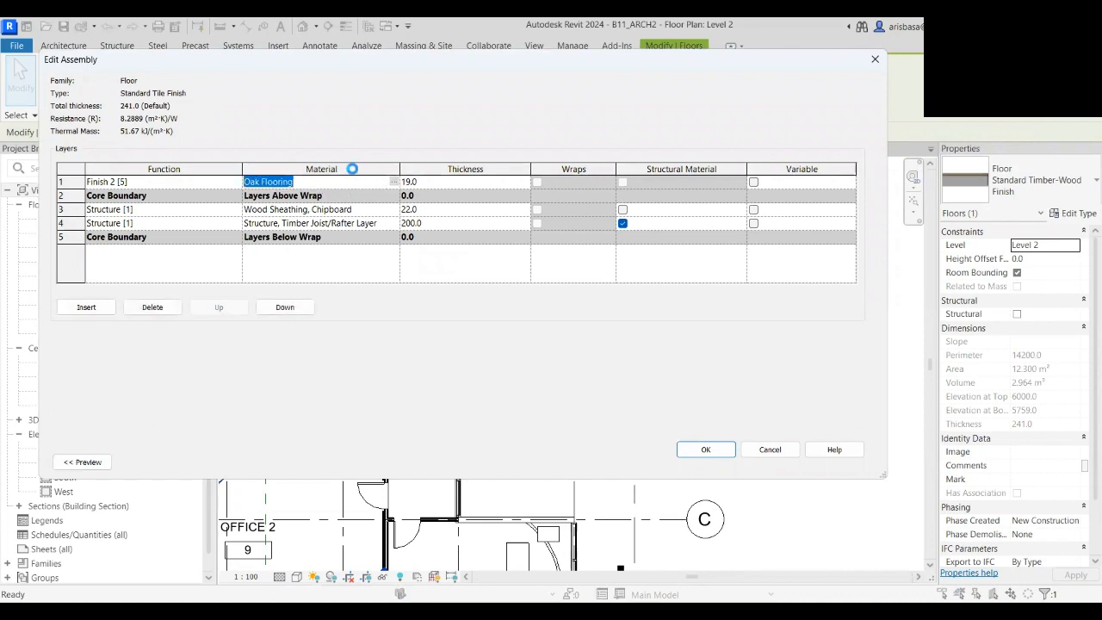
click(394, 182)
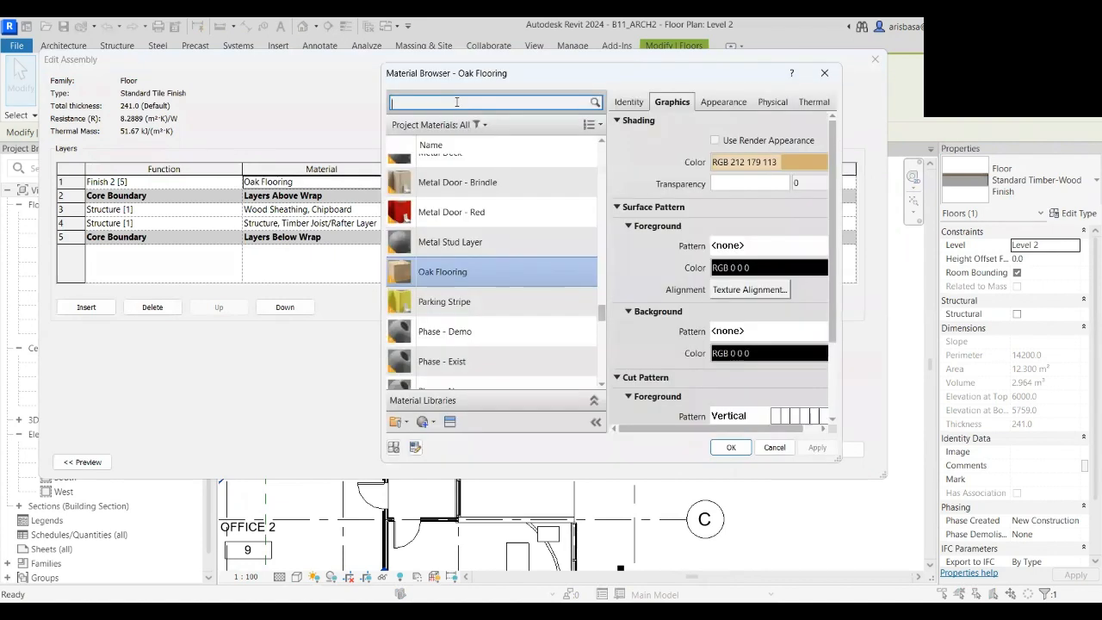
text(porce)
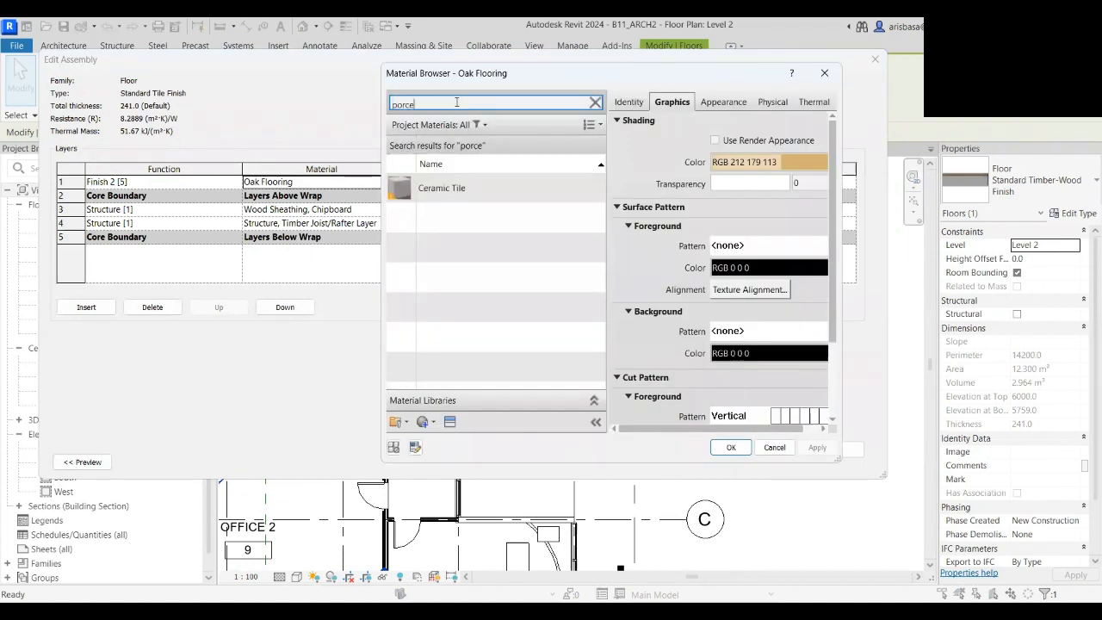
click(459, 189)
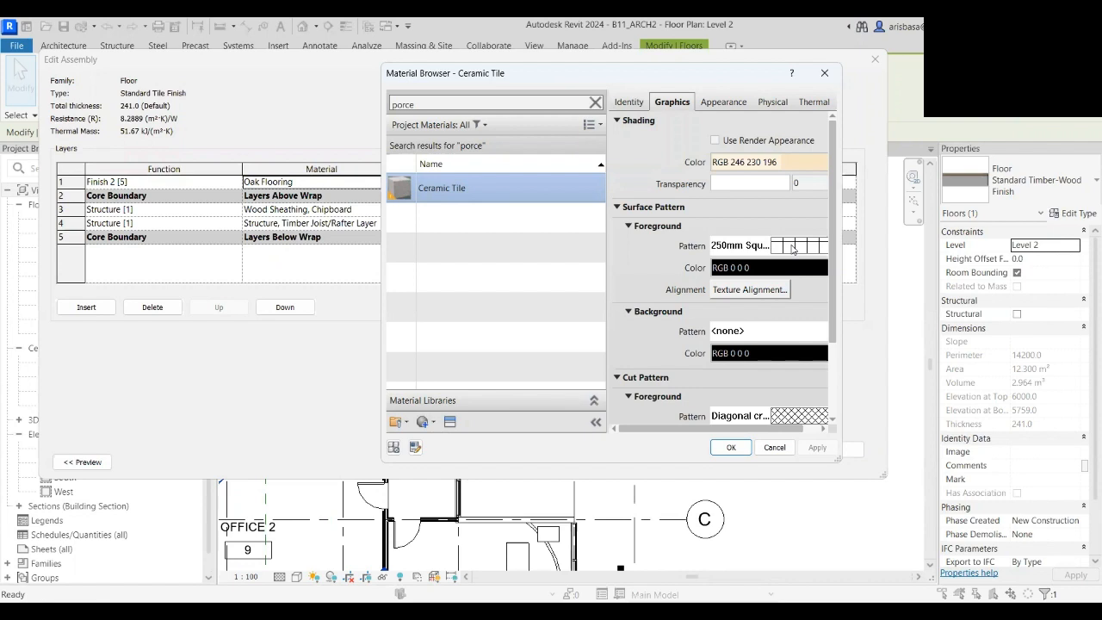
- Set Ceramic Tile's foreground surface pattern to the 600 x 600mm model pattern
click(793, 249)
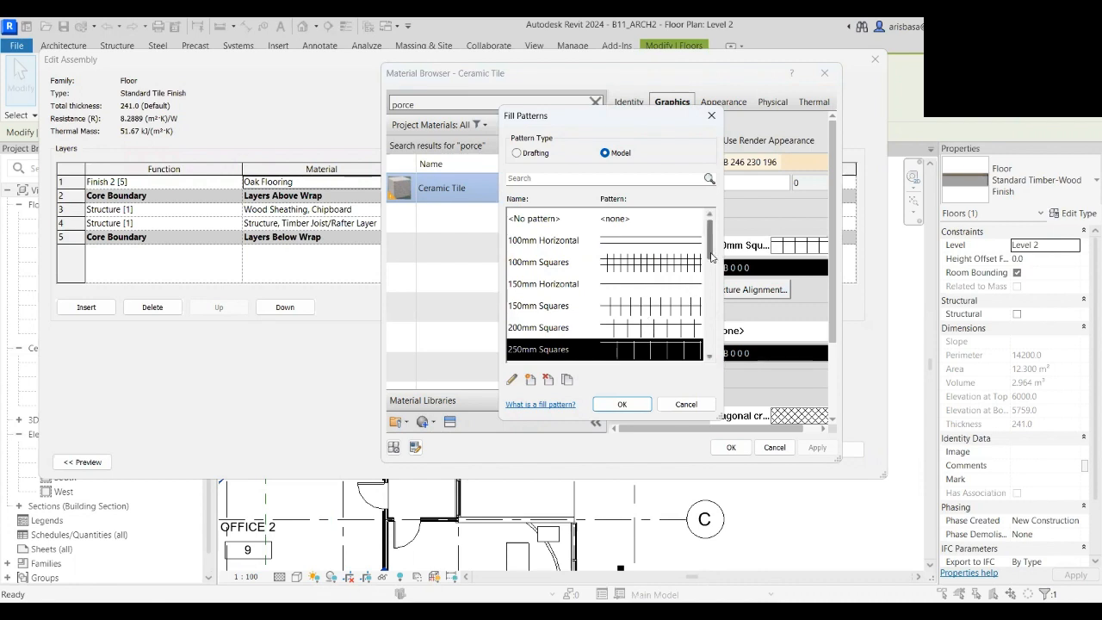
drag(710, 259, 708, 293)
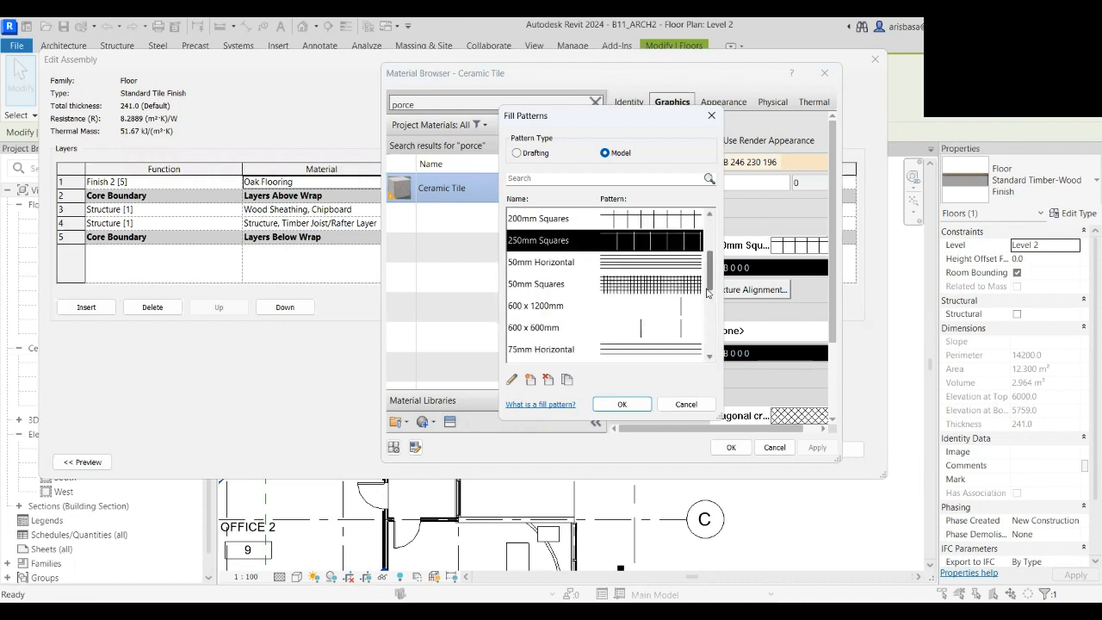
click(633, 331)
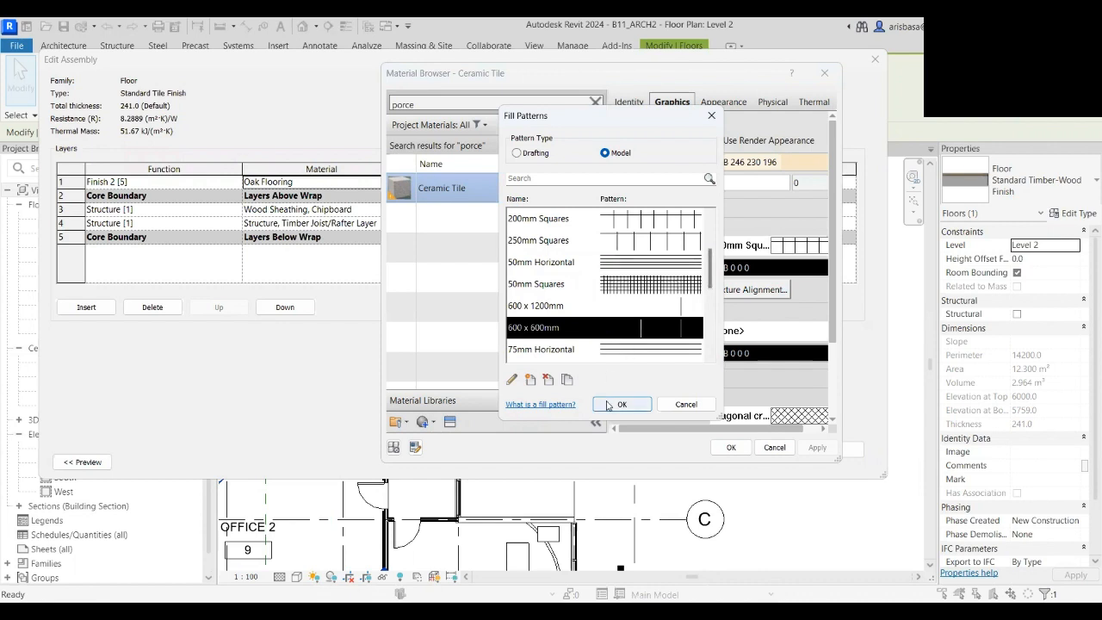
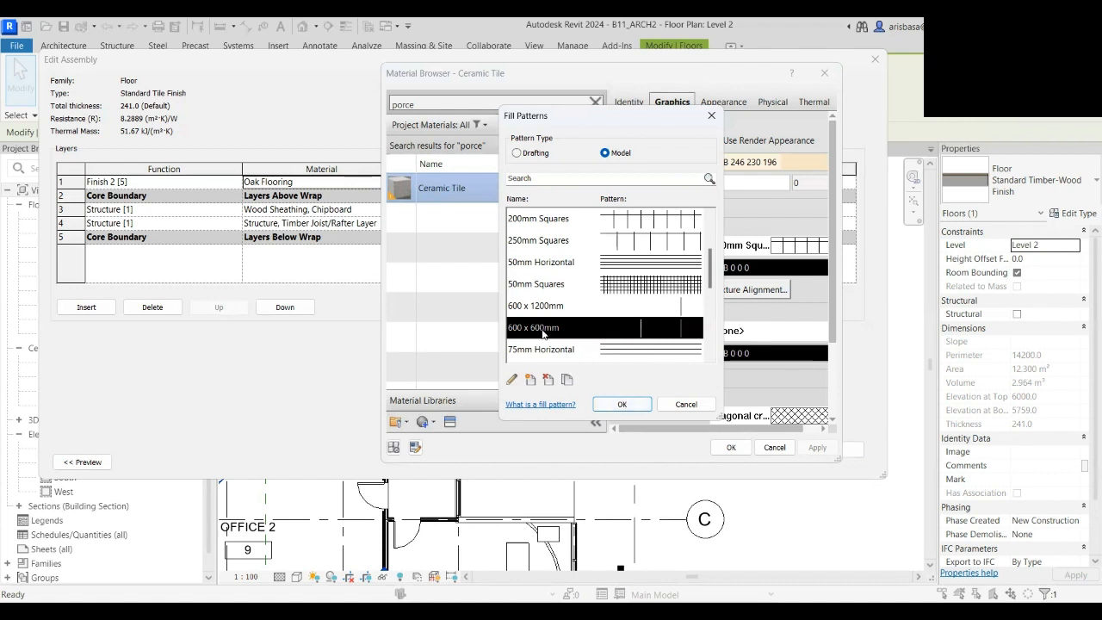
click(627, 407)
click(624, 405)
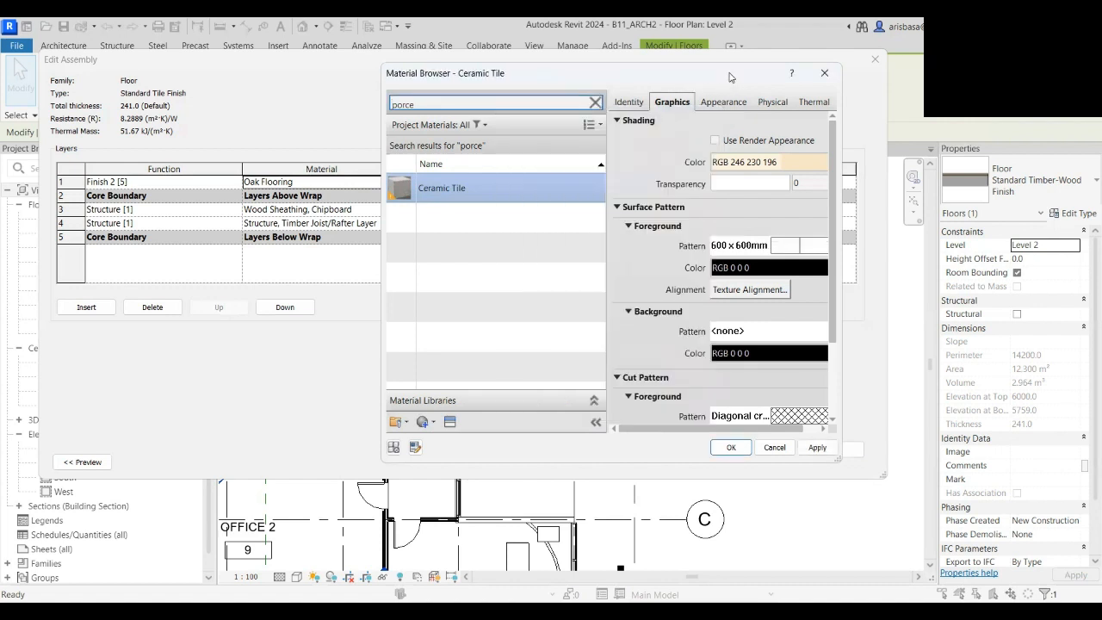
- Make Ceramic Tile use its render appearance for shading and assign it to the finish layer
drag(729, 78, 702, 63)
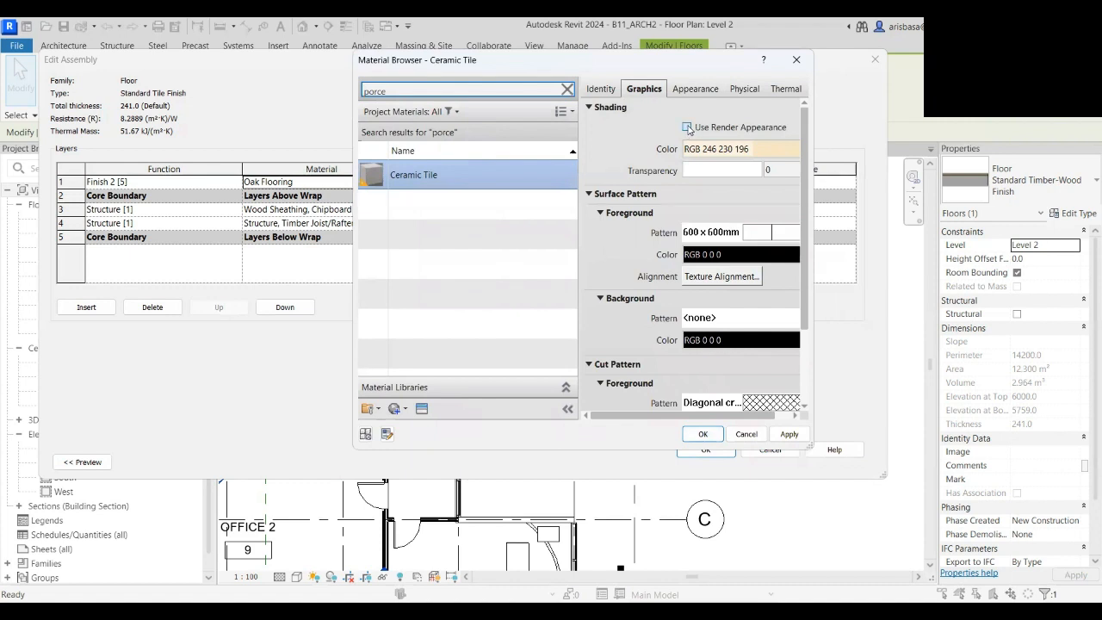
click(687, 128)
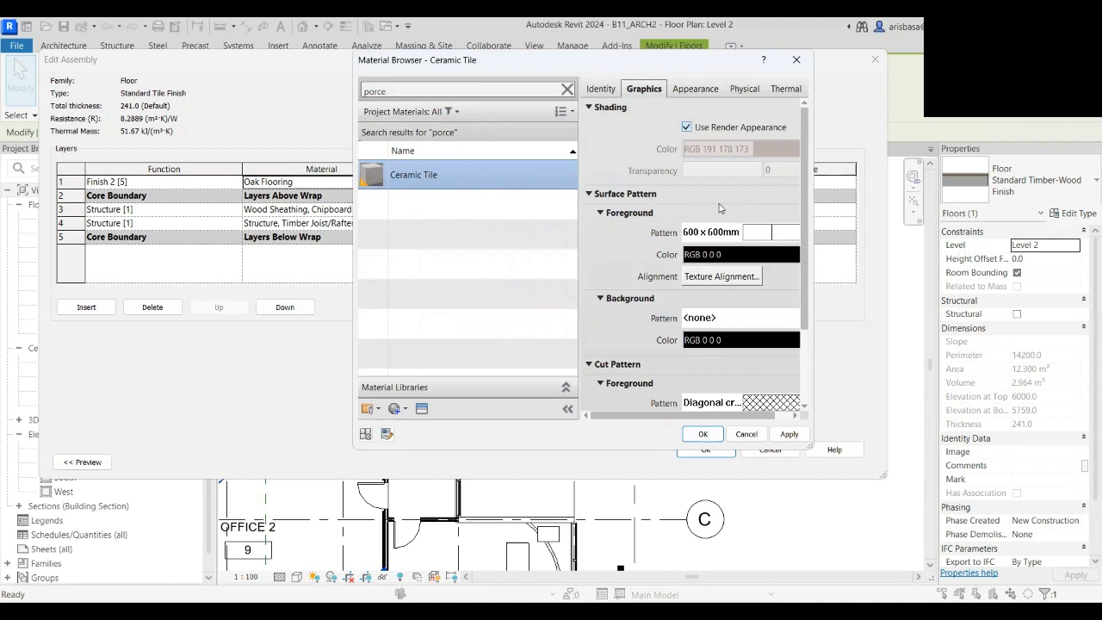
click(704, 435)
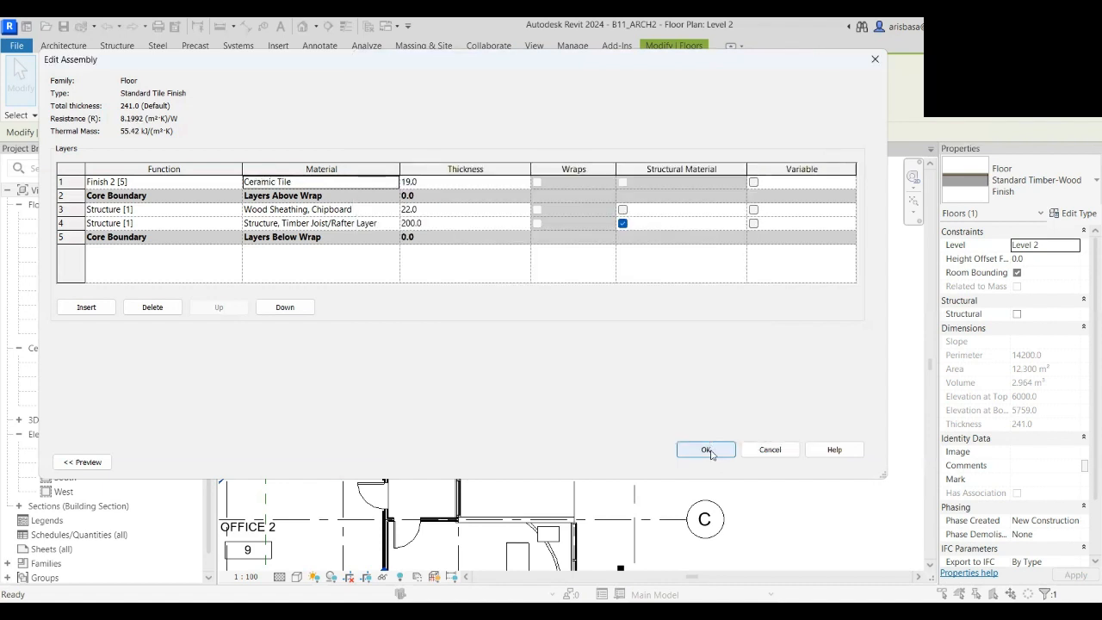
- Set the tile type's thicknesses to 10 for Ceramic Tile, 10 for chipboard and 130 for the timber joist layer, and apply it to the toilet floor
click(425, 183)
text(1)
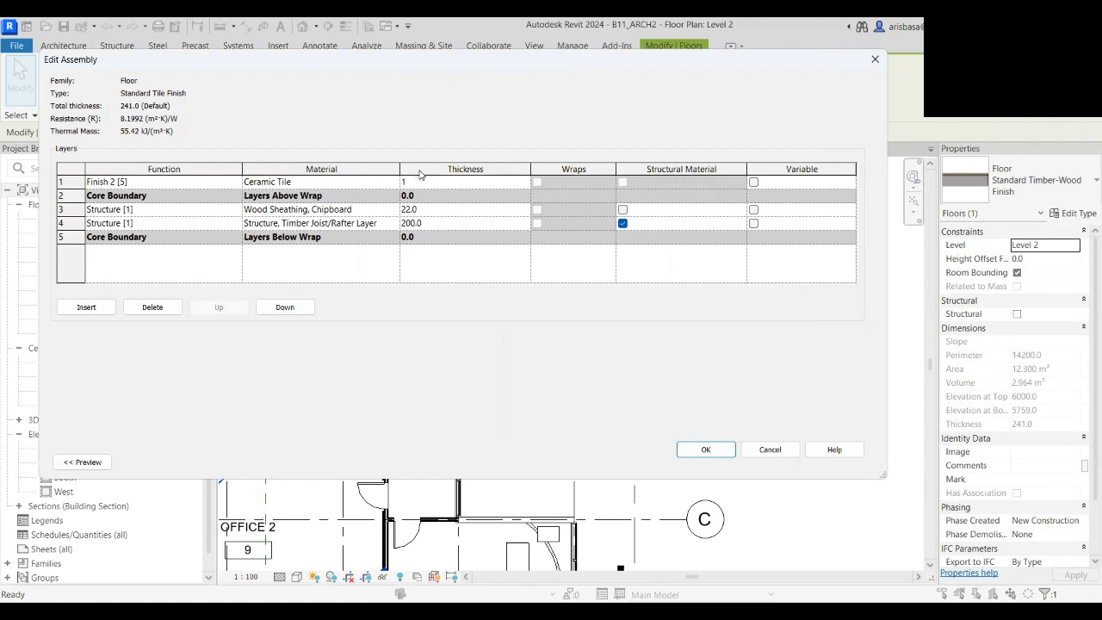
text(0)
click(431, 209)
text(10)
click(444, 222)
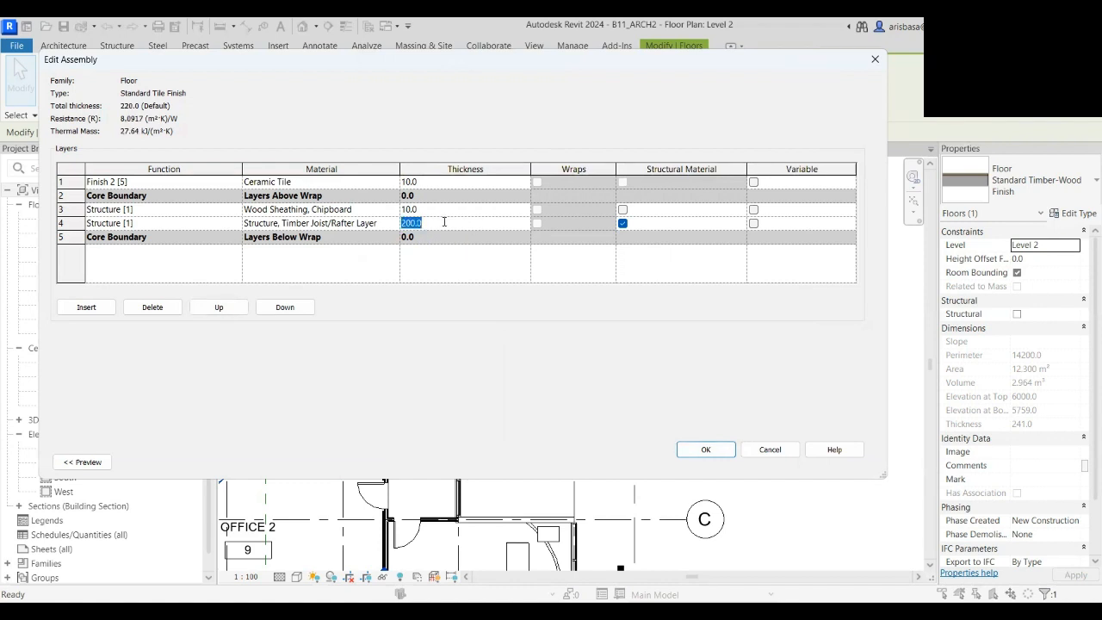
text(130)
click(705, 450)
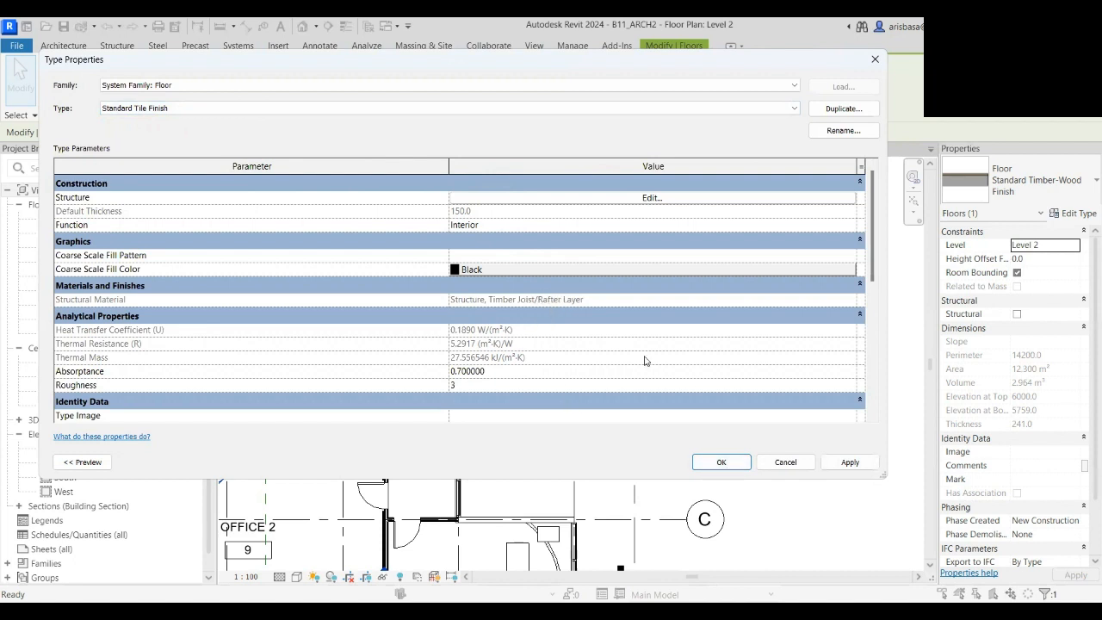
click(853, 462)
click(720, 463)
click(667, 347)
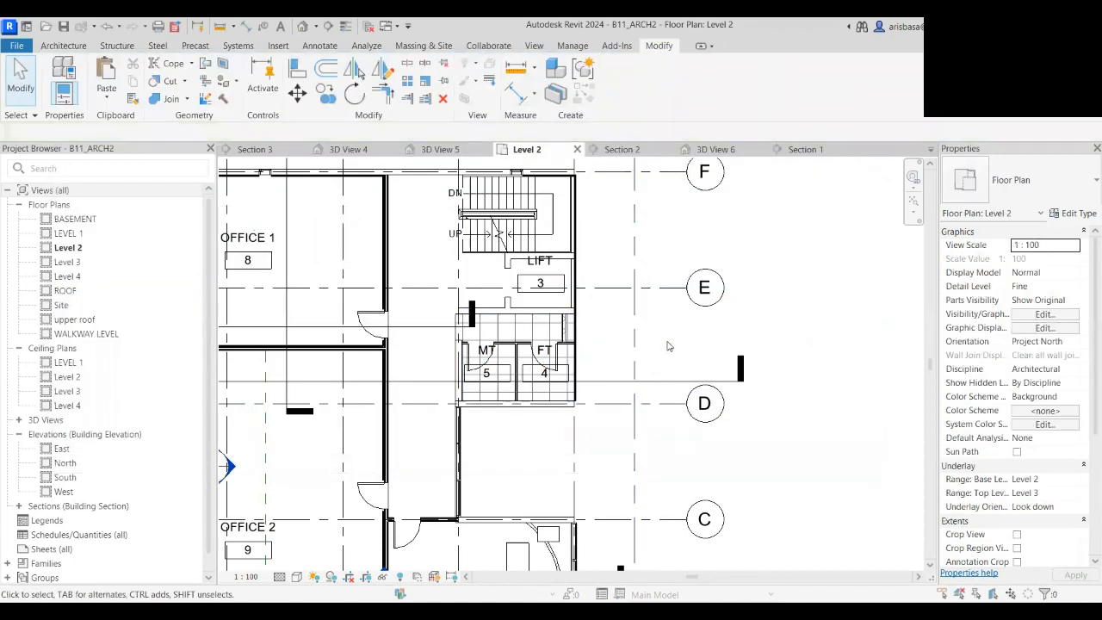
scroll(527, 336, up, 3)
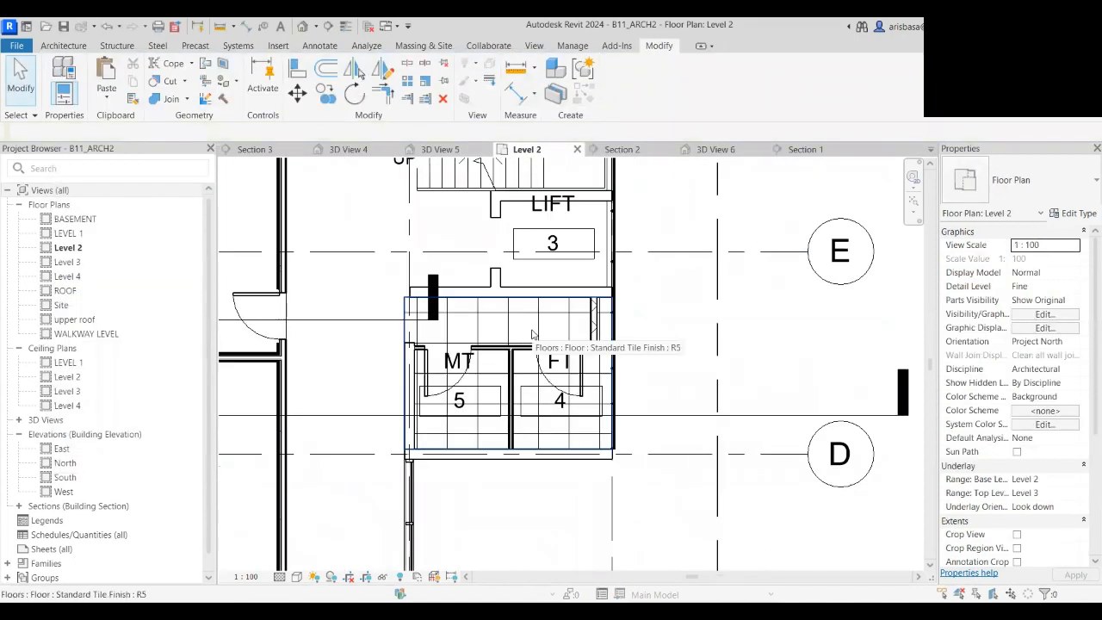
- Show the whole Level 2 floor plan in the Textures visual style
scroll(637, 360, down, 4)
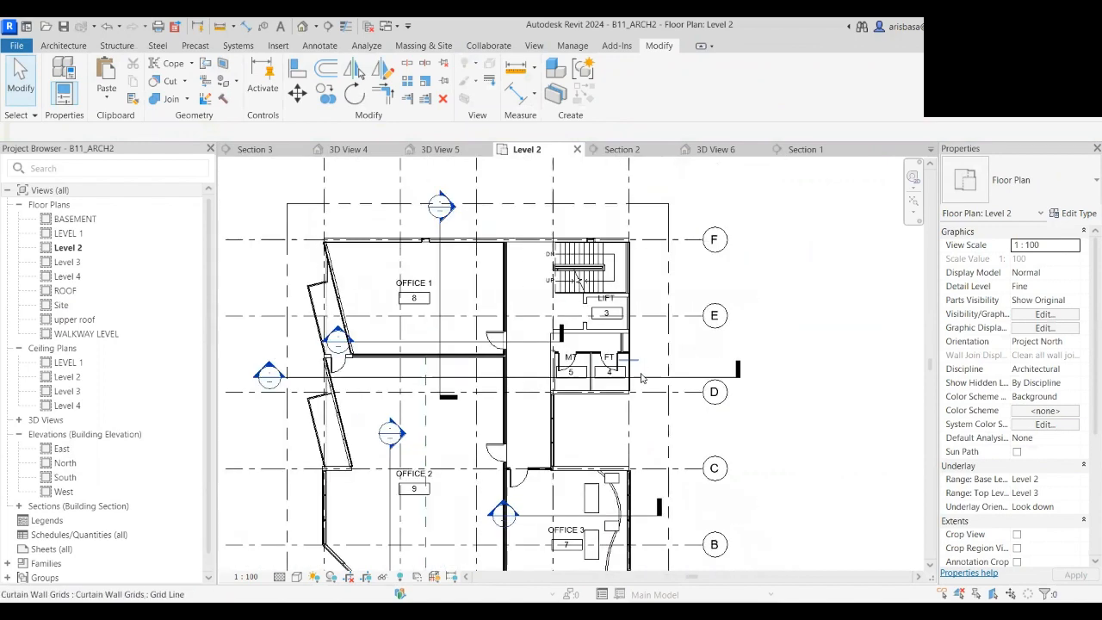
middle_drag(654, 403, 626, 333)
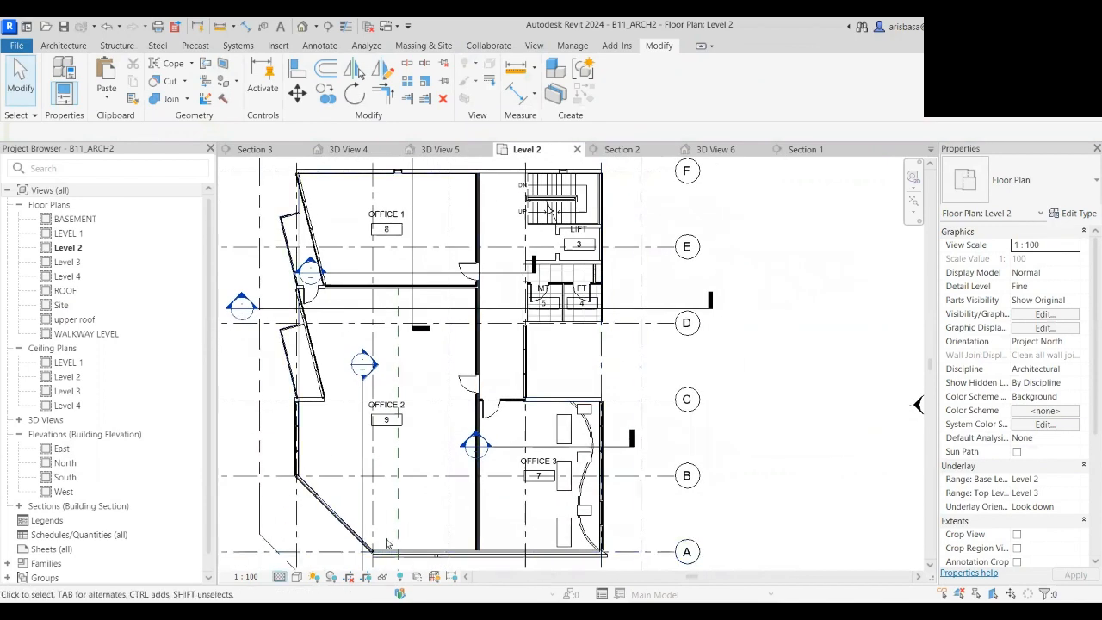
click(297, 576)
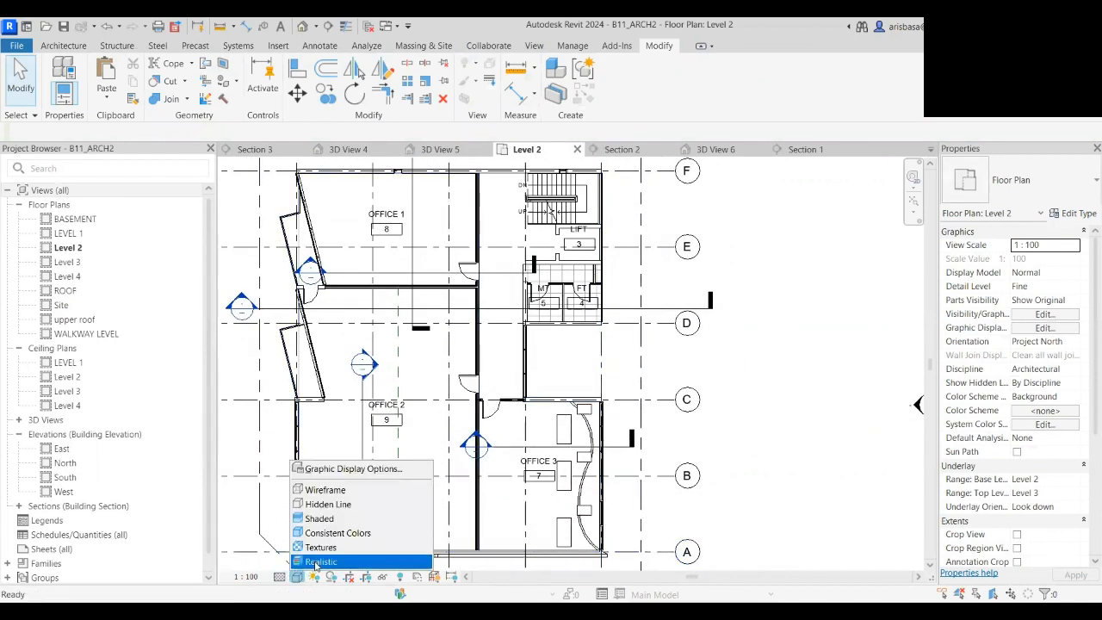
click(323, 548)
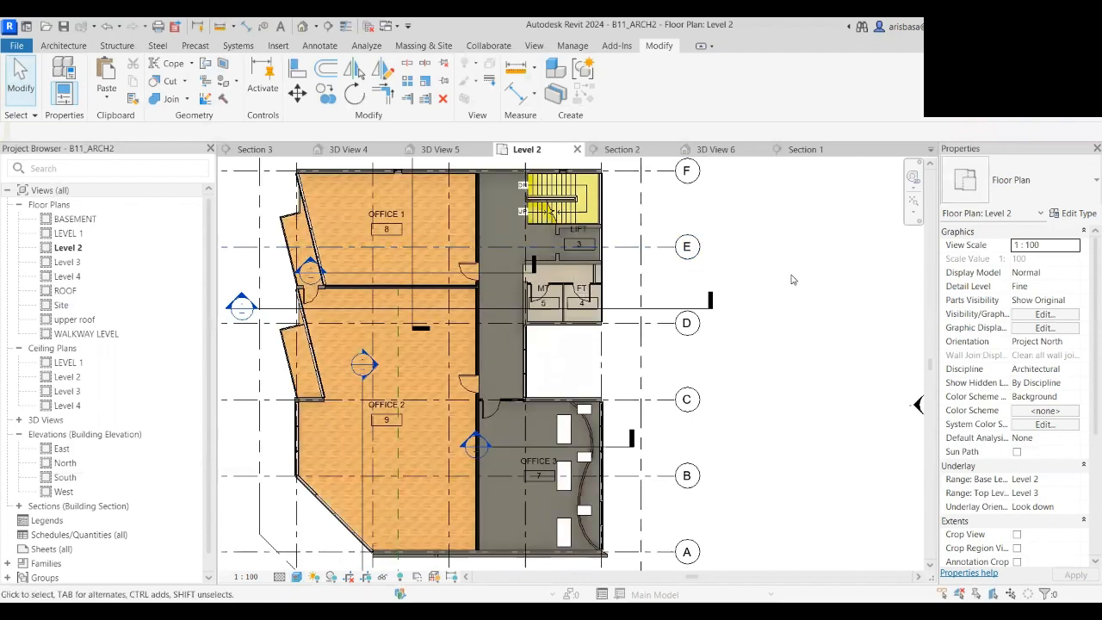
- Examine the floor finishes of the offices, corridor, lift area and toilets across the Level 2 plan
scroll(792, 276, up, 1)
scroll(781, 299, down, 2)
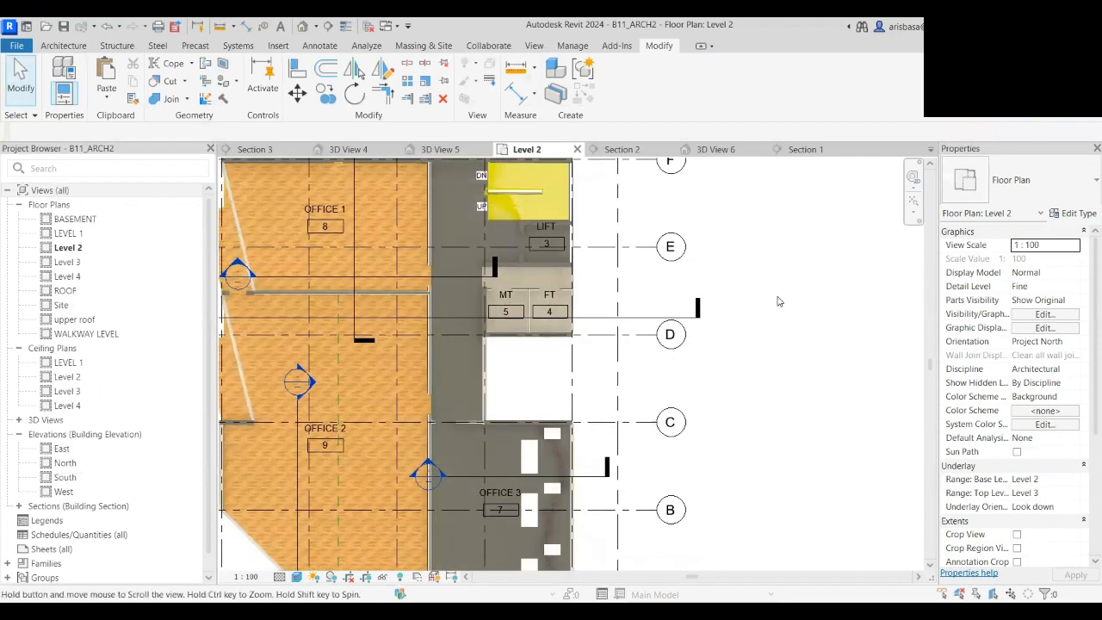
middle_drag(765, 302, 752, 285)
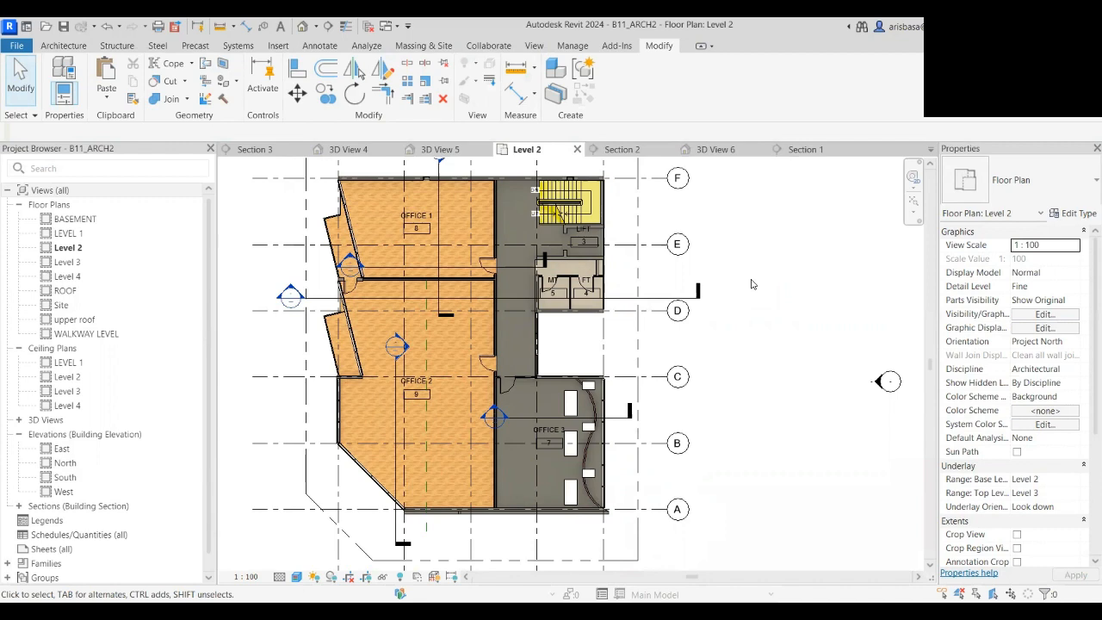
scroll(581, 372, up, 2)
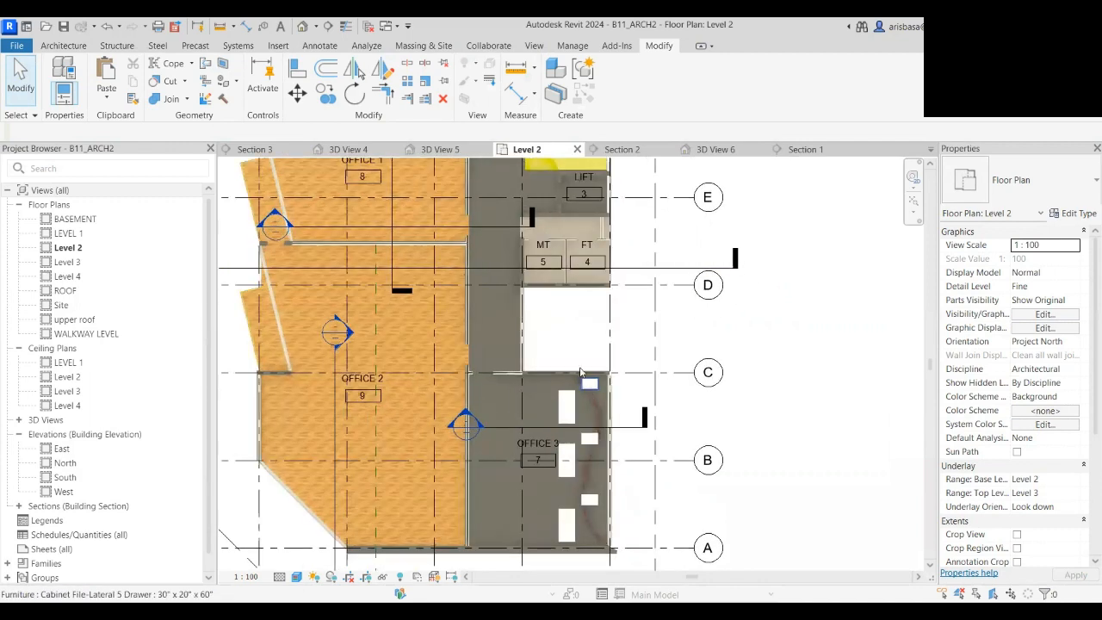
middle_drag(585, 332, 566, 388)
scroll(583, 411, down, 2)
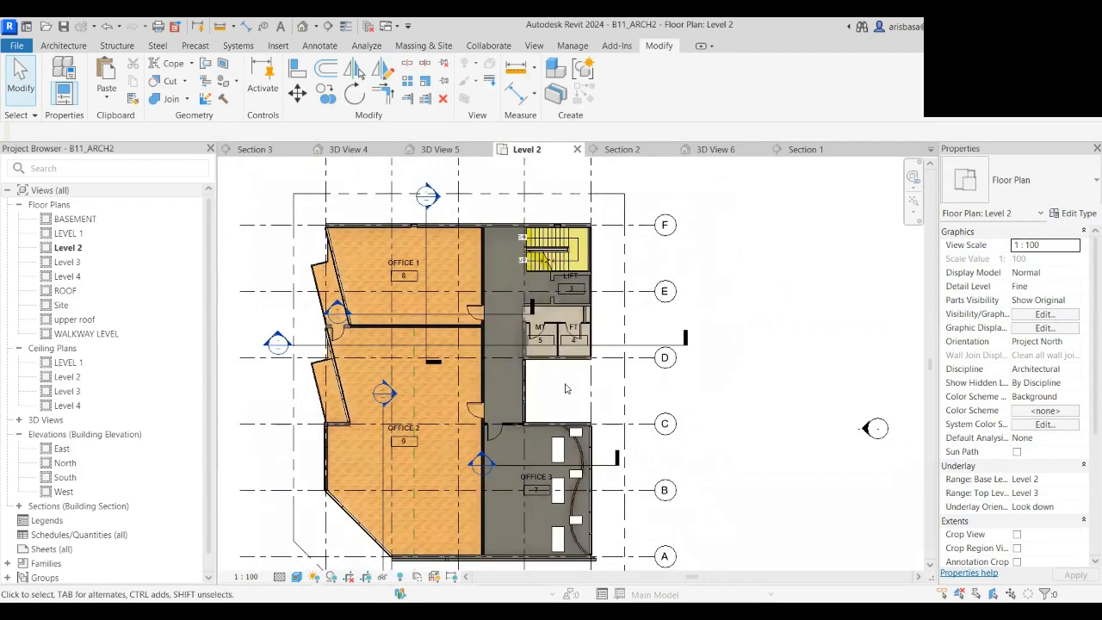
scroll(560, 384, up, 1)
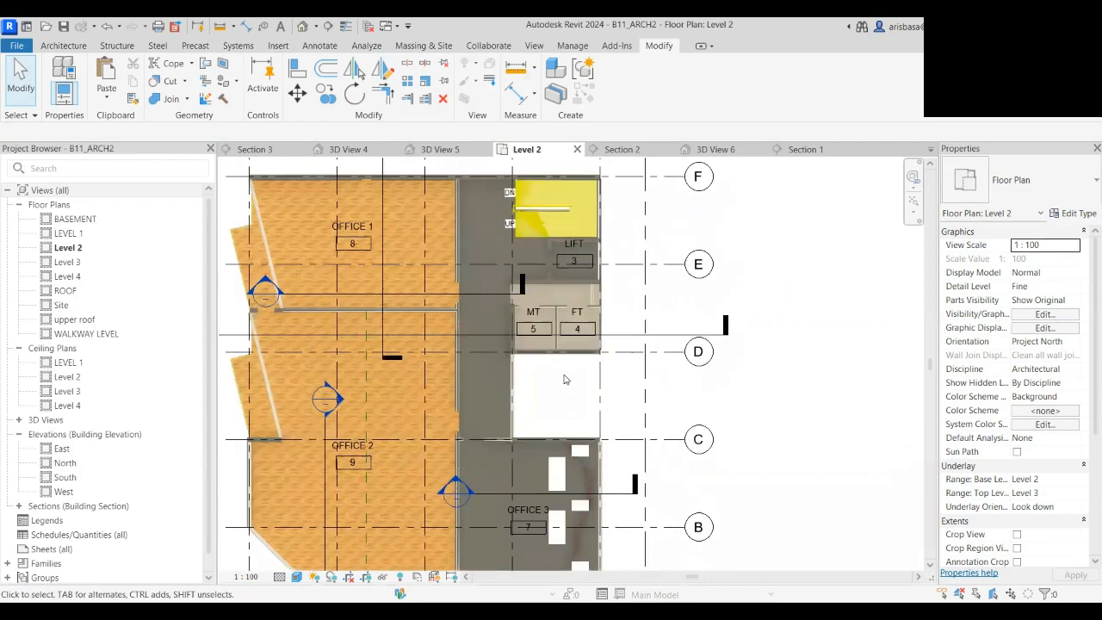
middle_drag(571, 389, 582, 370)
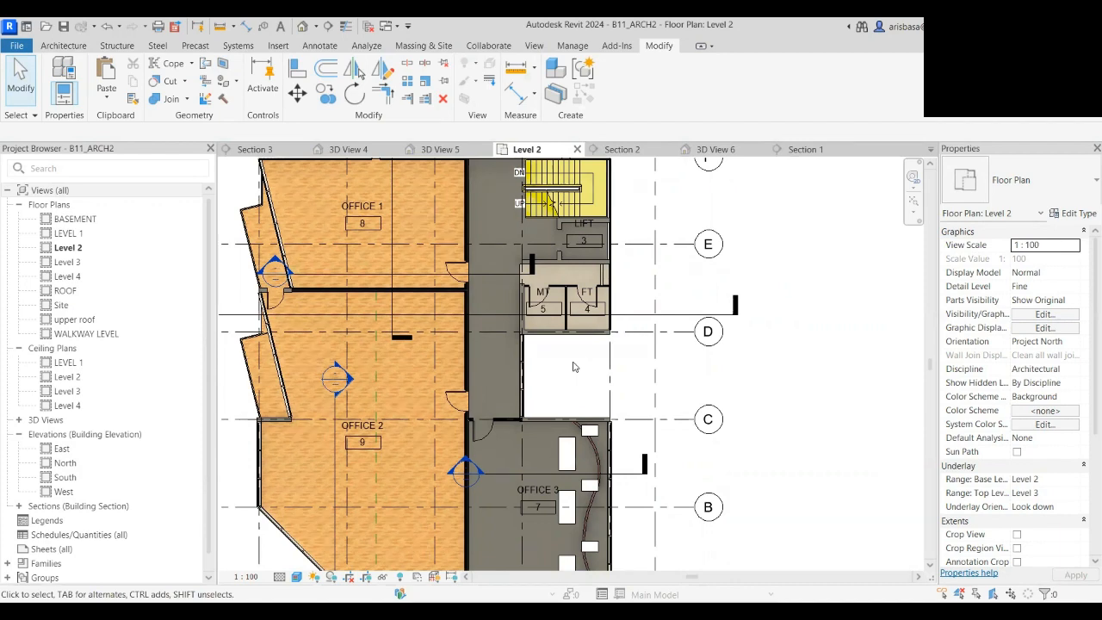
scroll(552, 433, down, 1)
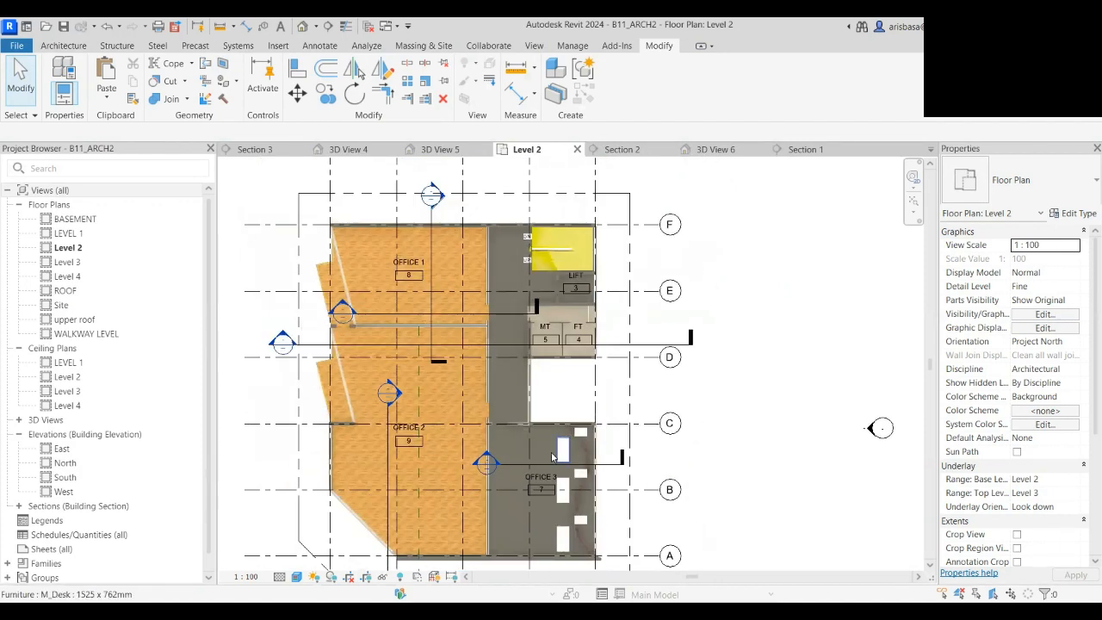
scroll(551, 411, up, 1)
middle_drag(596, 514, 560, 447)
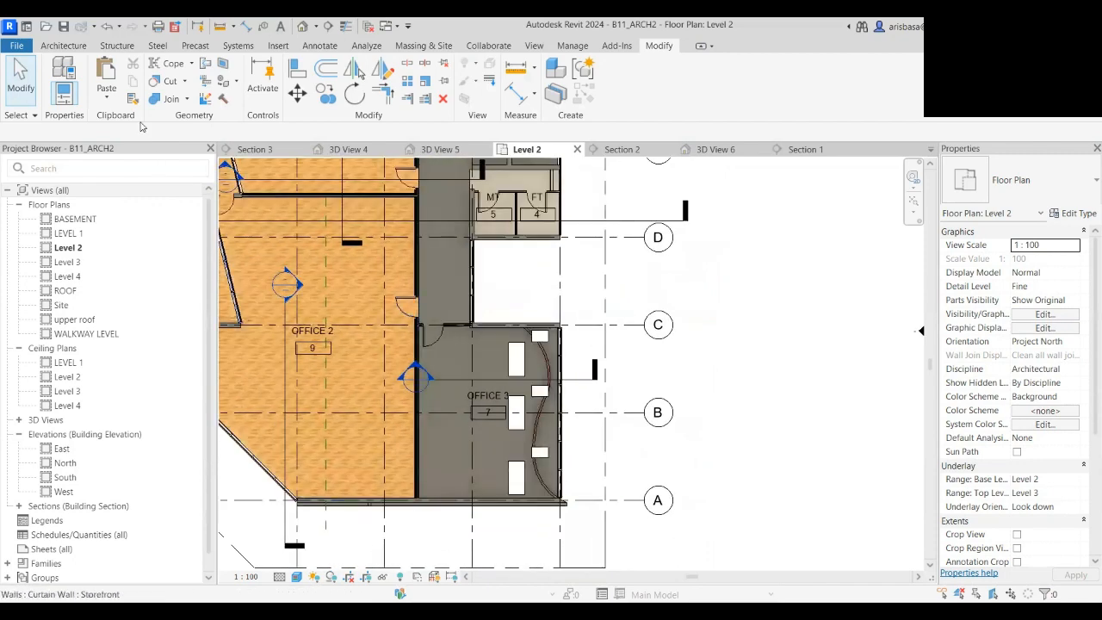
- Start placing a component and look through the furniture types already loaded in the project
click(60, 48)
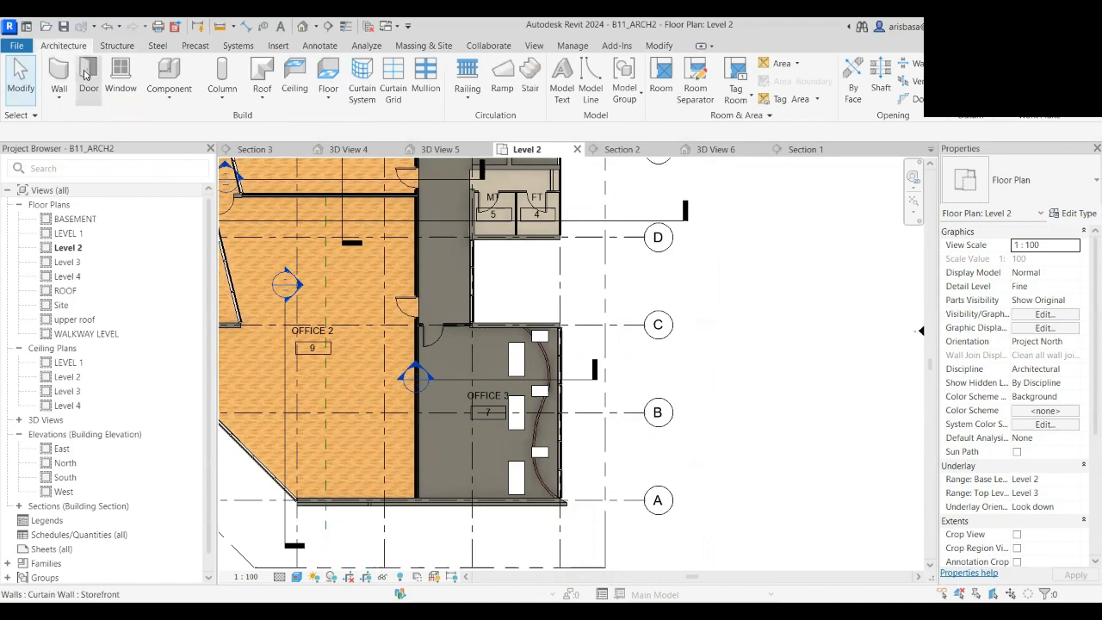
click(179, 84)
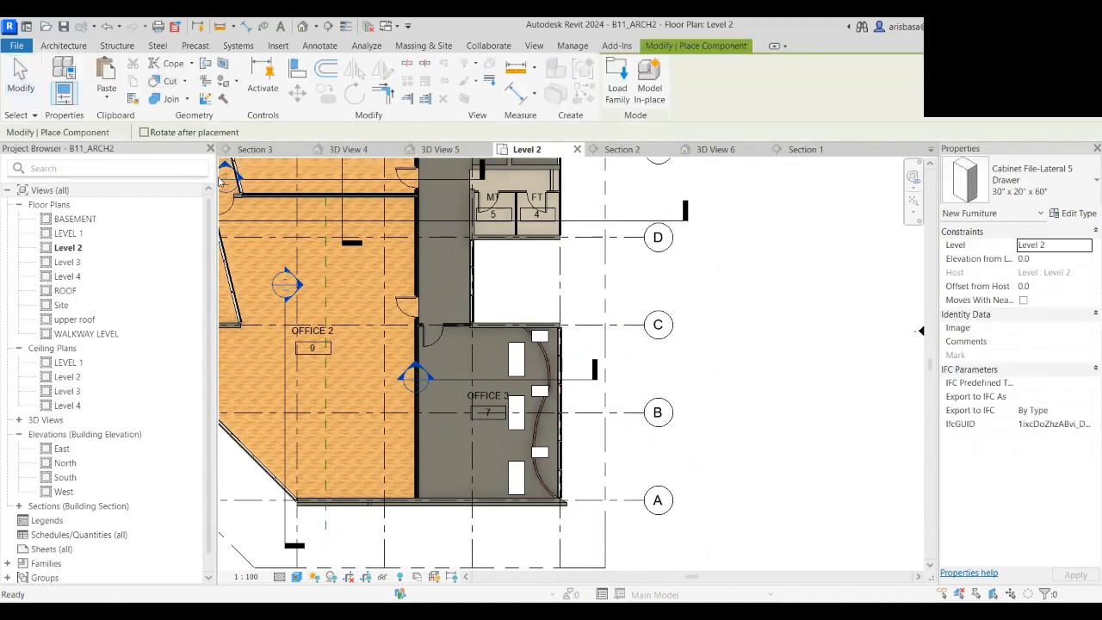
click(1076, 195)
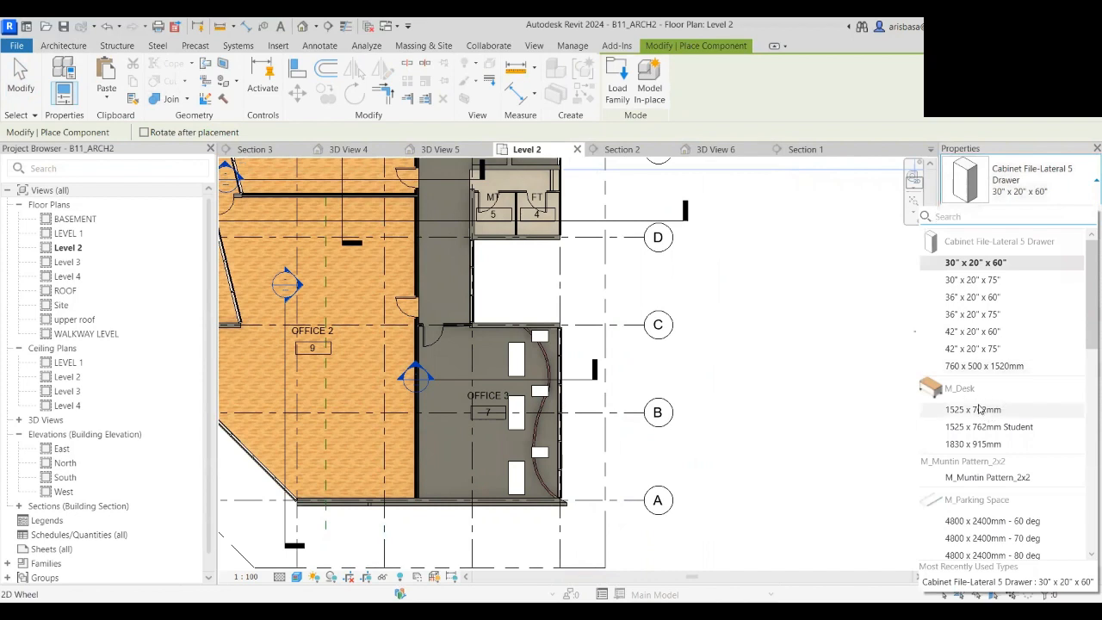
drag(1087, 330, 1085, 285)
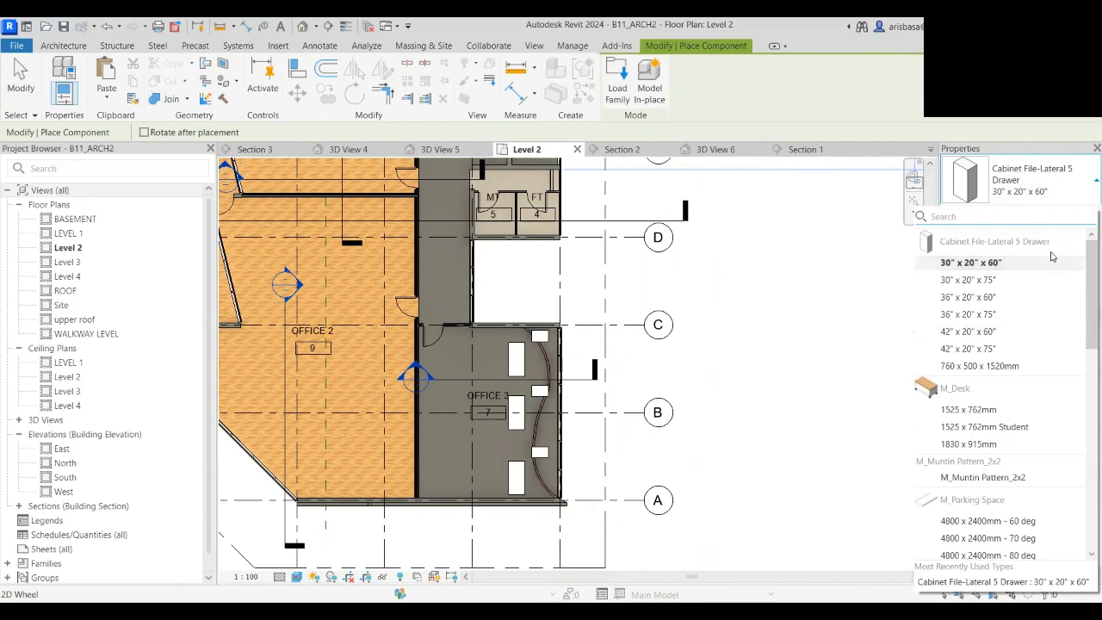
- Load the M_Chair-Corbu family from the Furniture > Seating folder of the US library
click(614, 93)
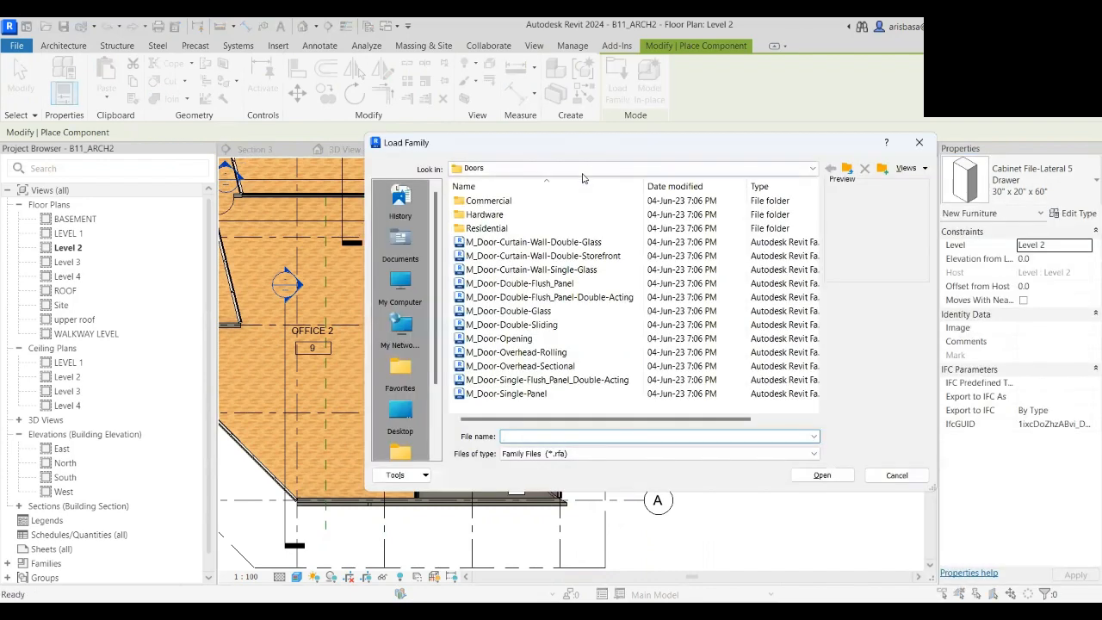
click(620, 168)
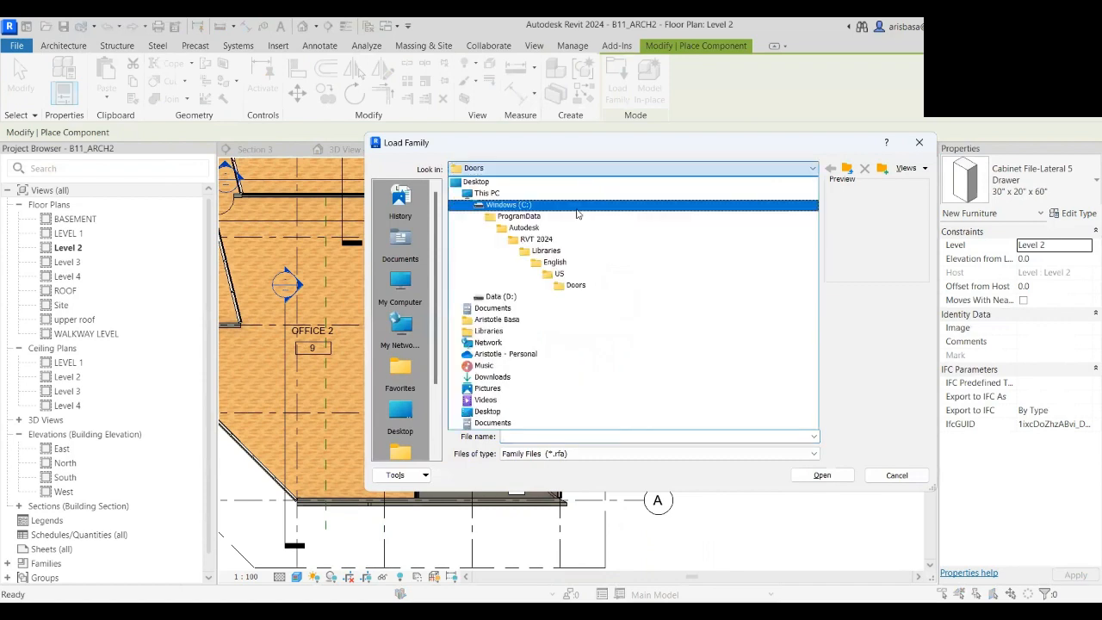
click(564, 274)
key(f)
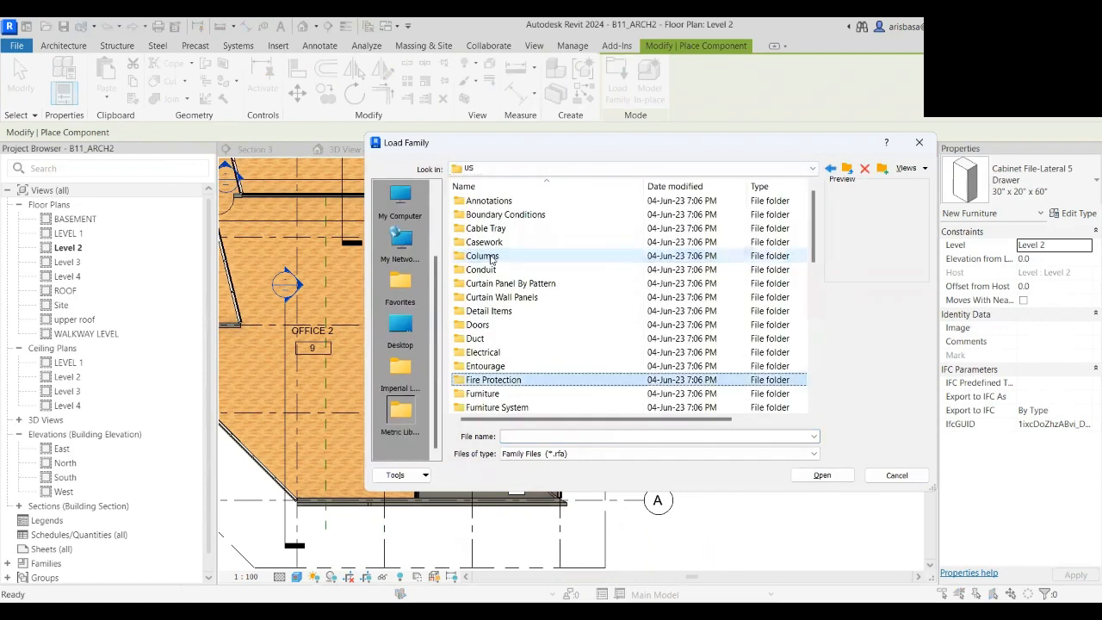
double_click(482, 394)
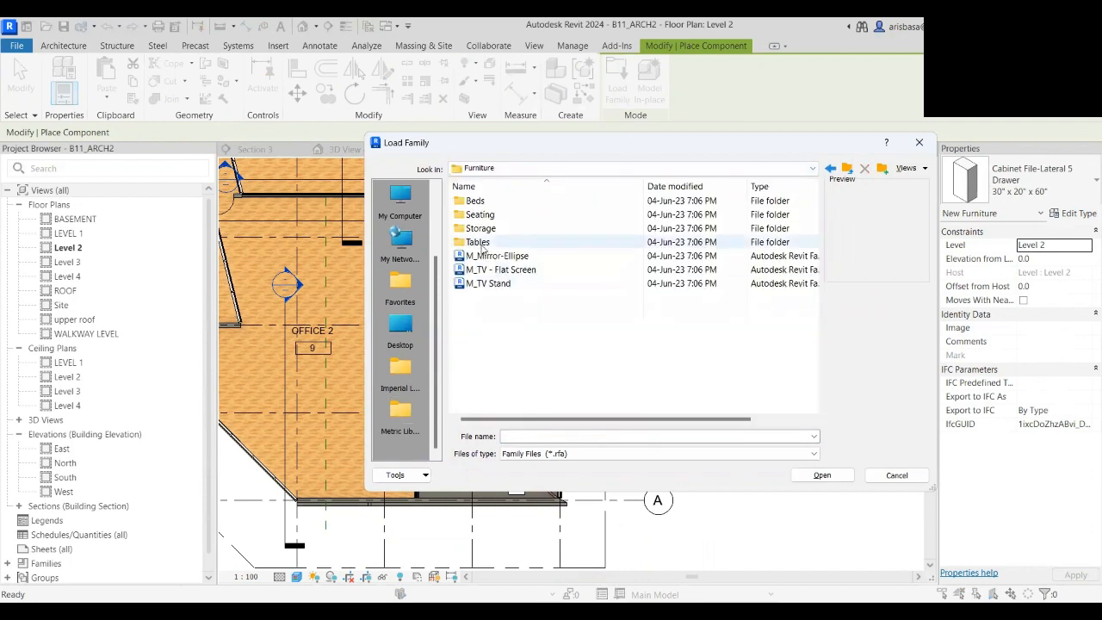
double_click(479, 215)
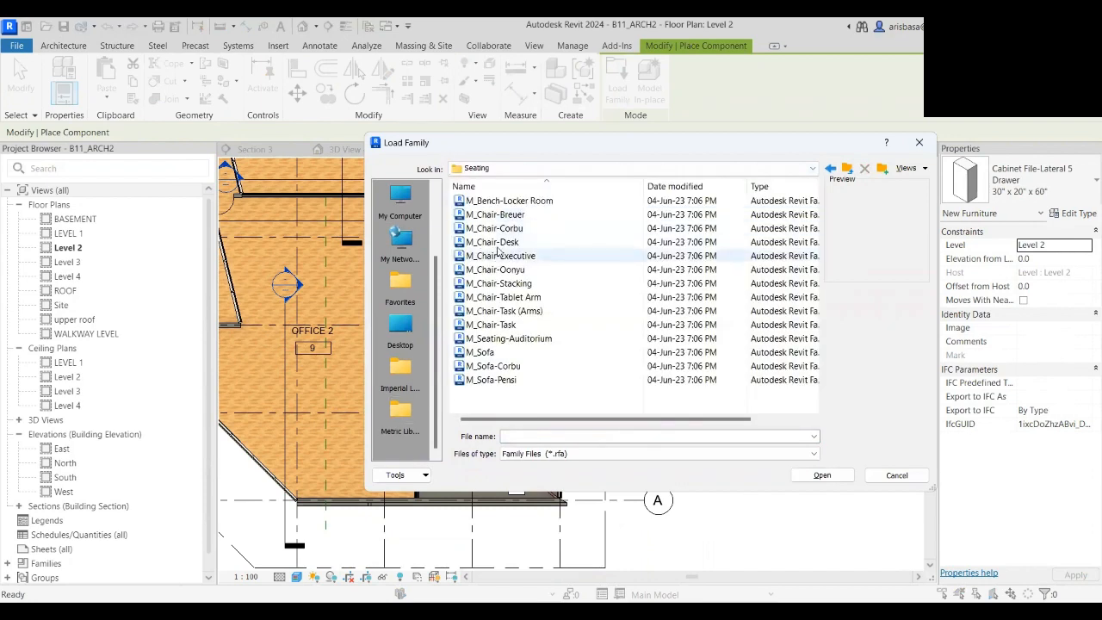
click(497, 229)
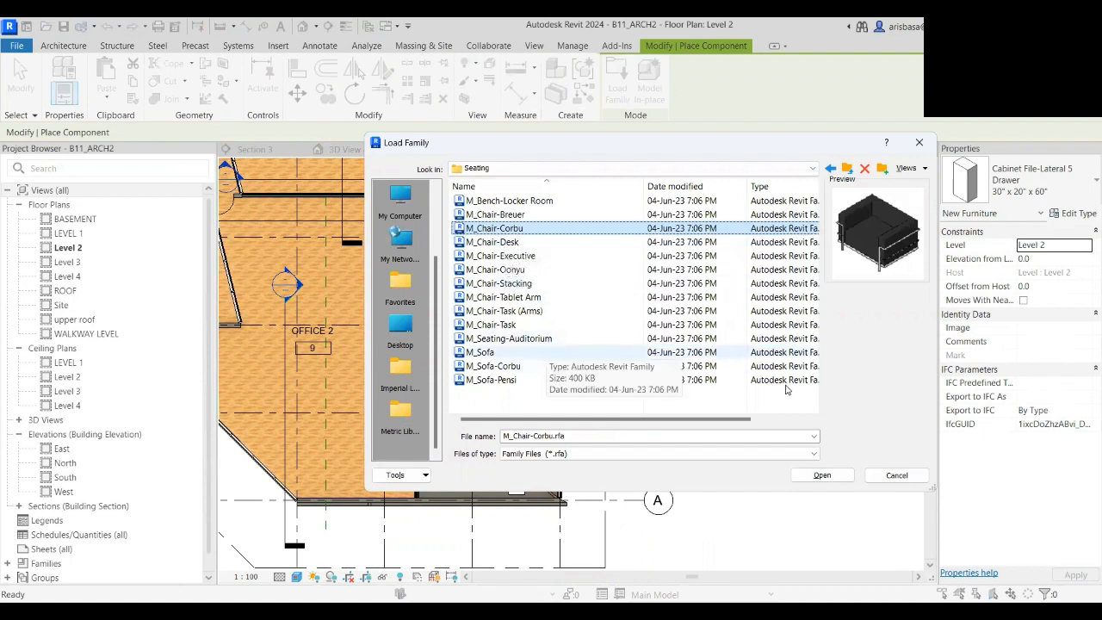
click(823, 475)
- Place one M_Chair-Corbu chair in Office 3, between the door and the upper desk, near the wall on grid C
scroll(487, 324, up, 2)
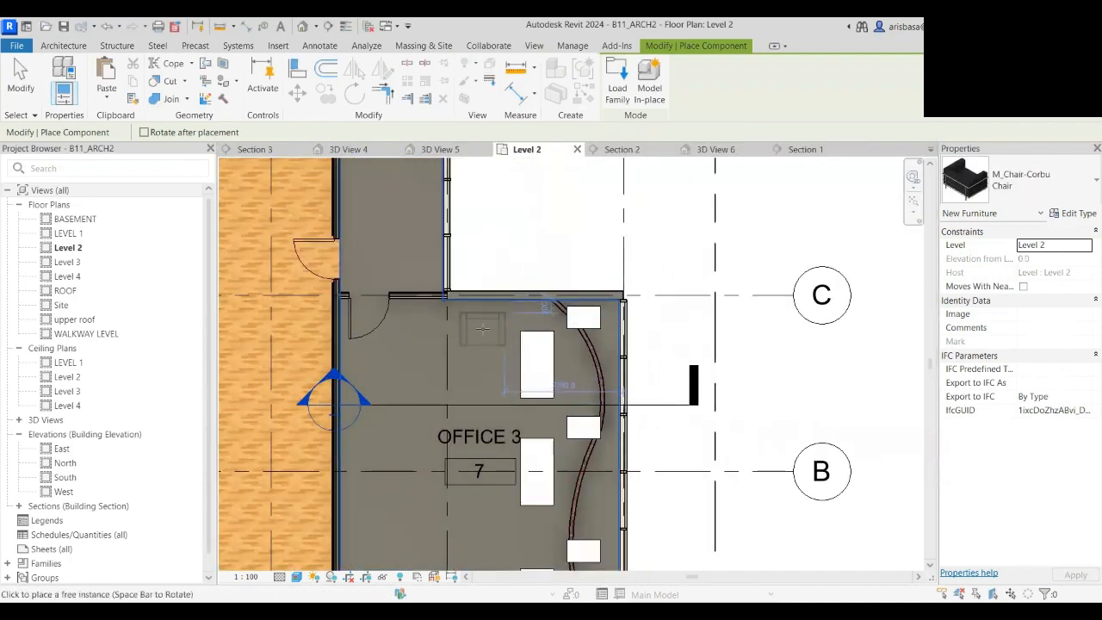
click(483, 347)
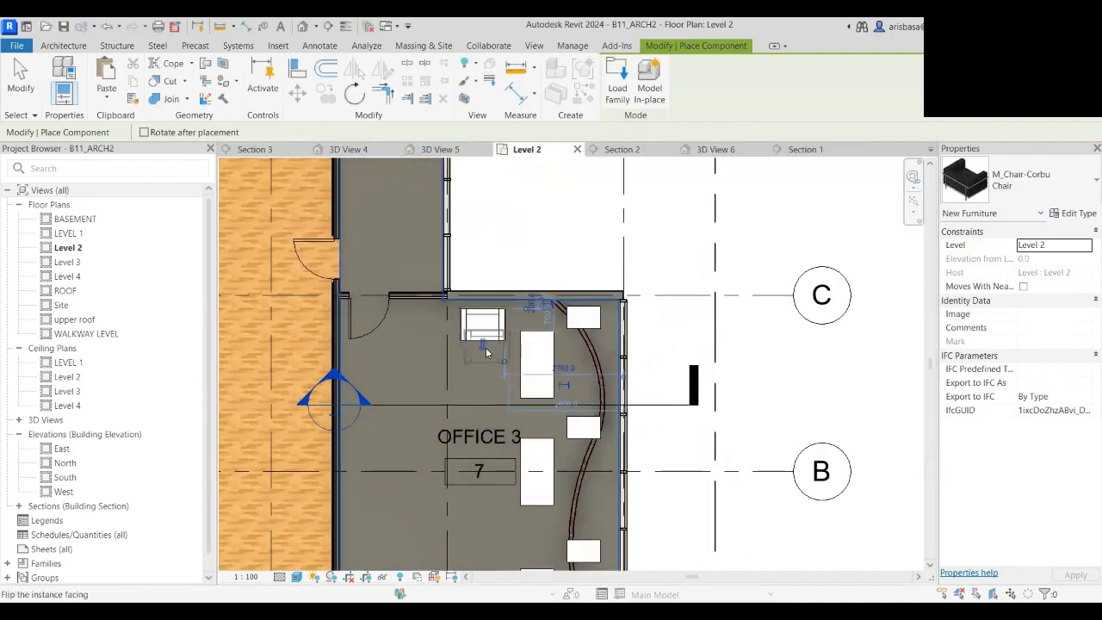
key(Escape)
key(Escape)
- Duplicate the placed chair's type, naming the copy with a person's first name followed by "Chair"
click(497, 342)
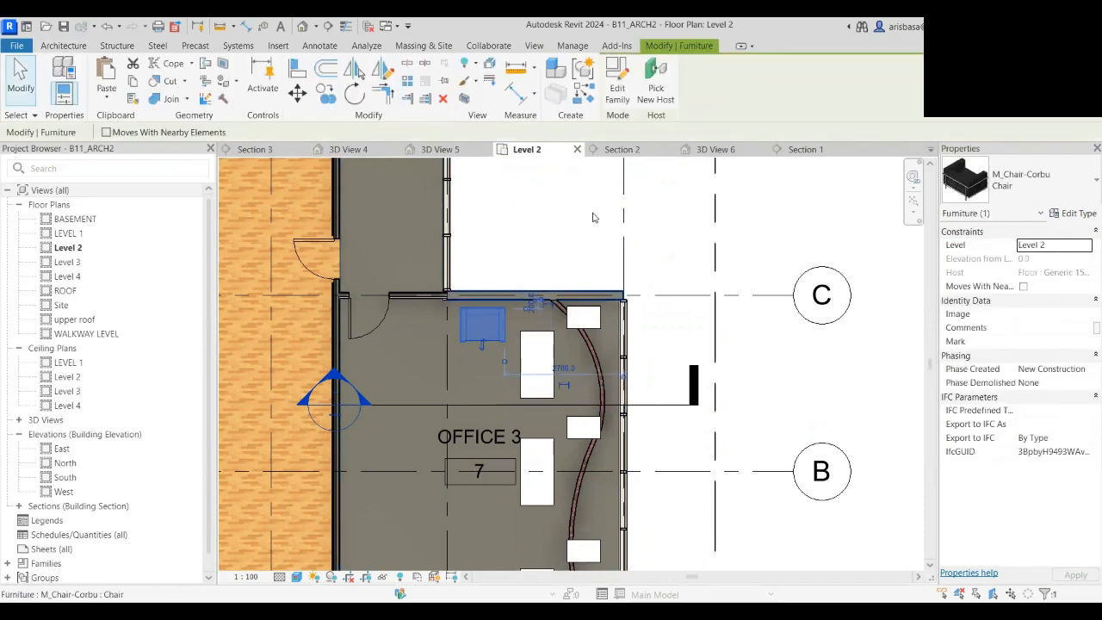
scroll(508, 336, up, 3)
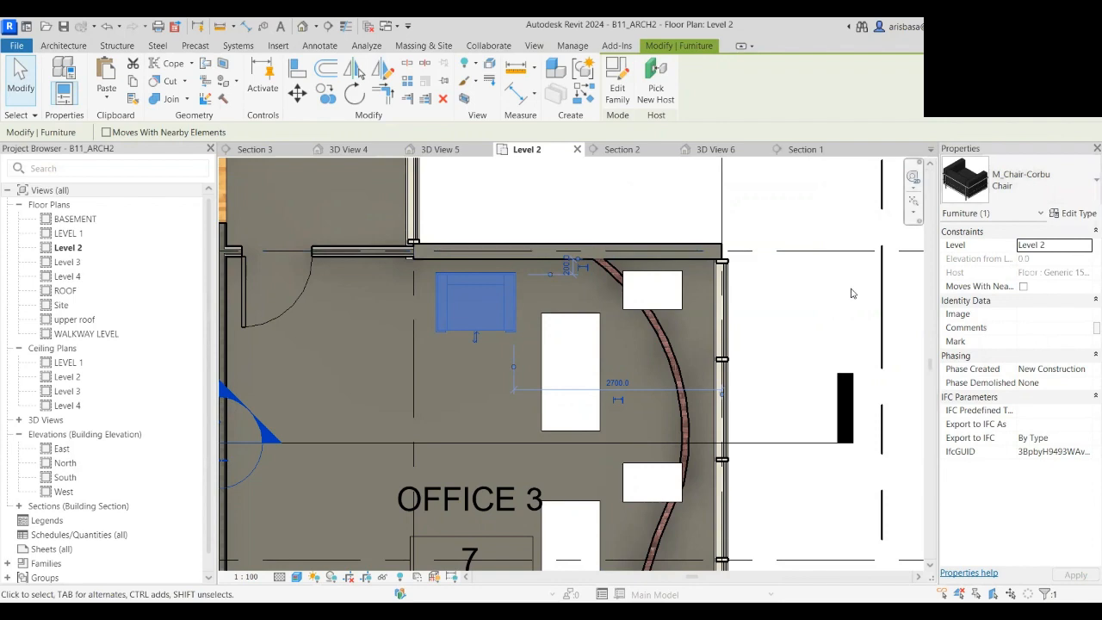
click(1080, 215)
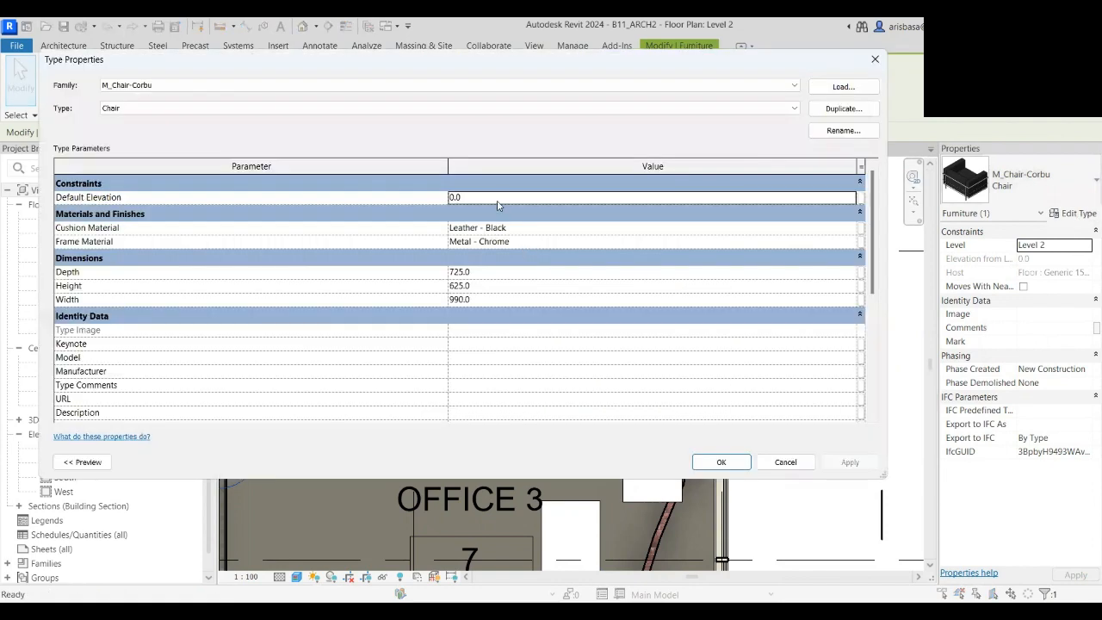
click(843, 109)
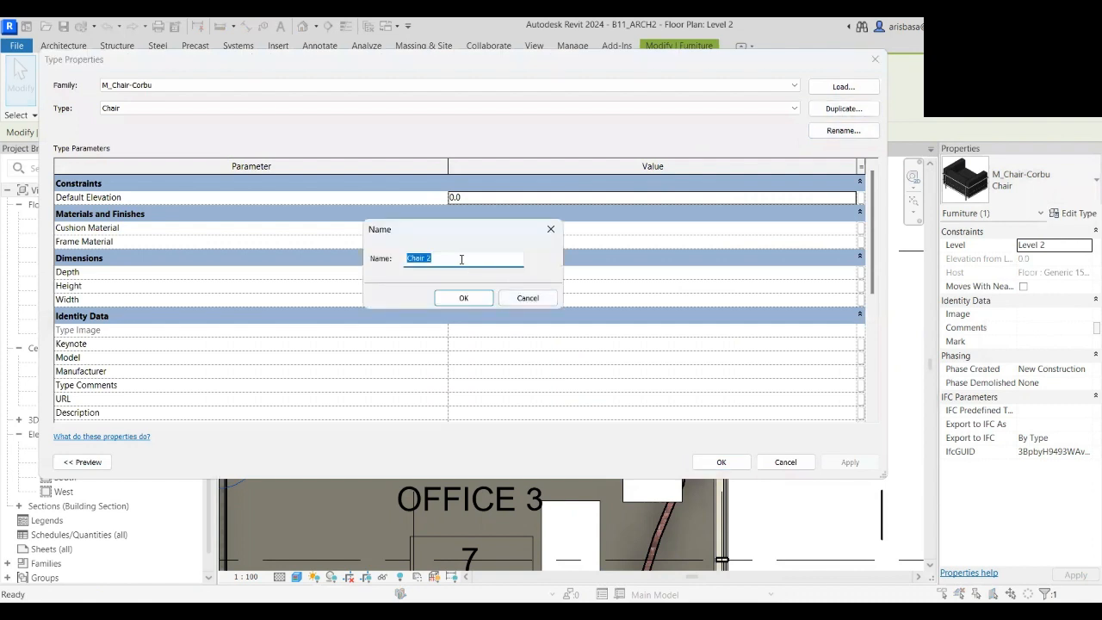
click(451, 258)
text(Razak)
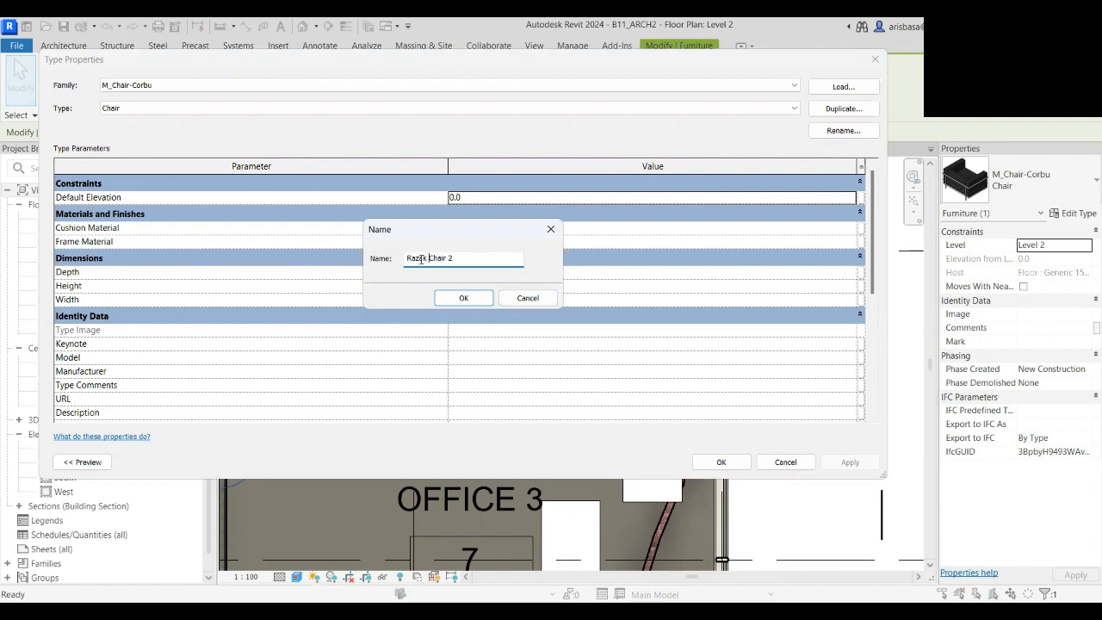
click(462, 298)
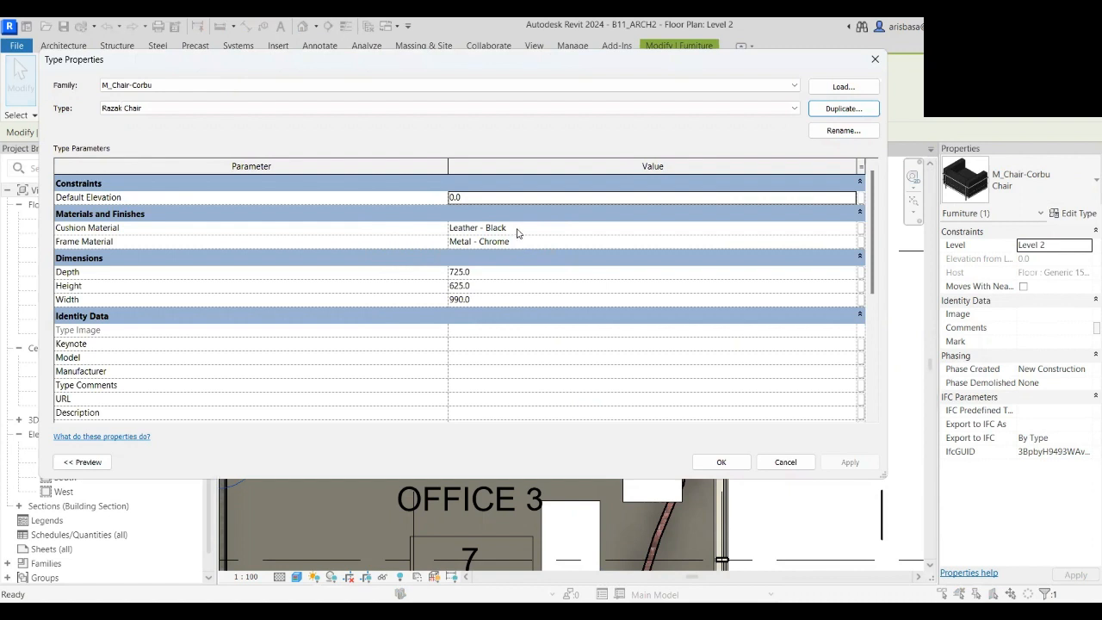
- Browse the project materials for the chair type's Cushion Material and check the dialog for opening an existing material library
click(755, 229)
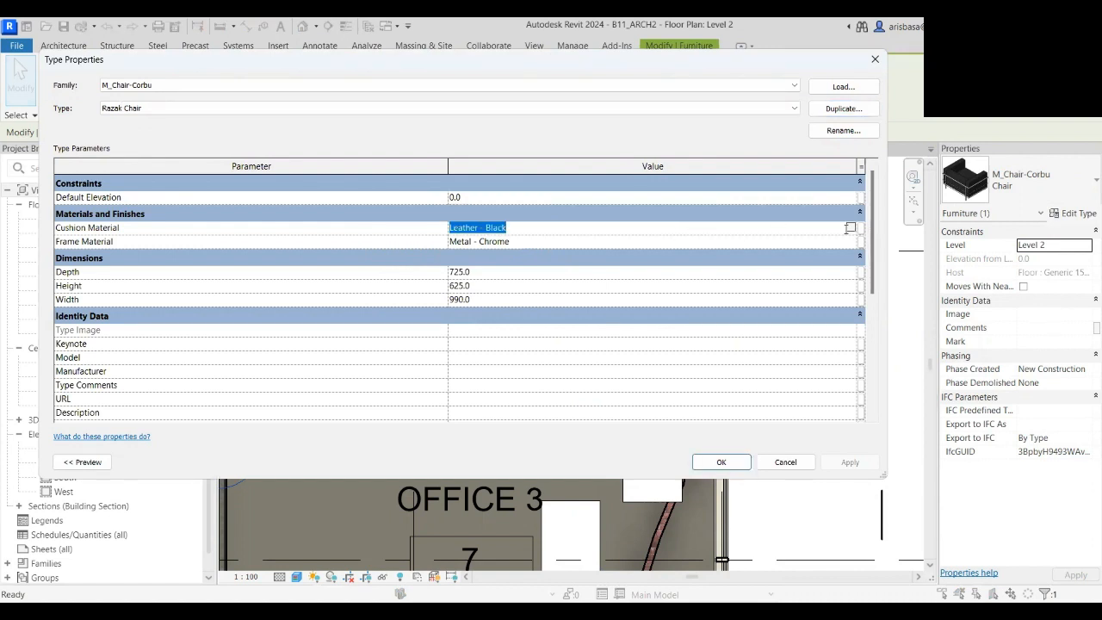
click(851, 228)
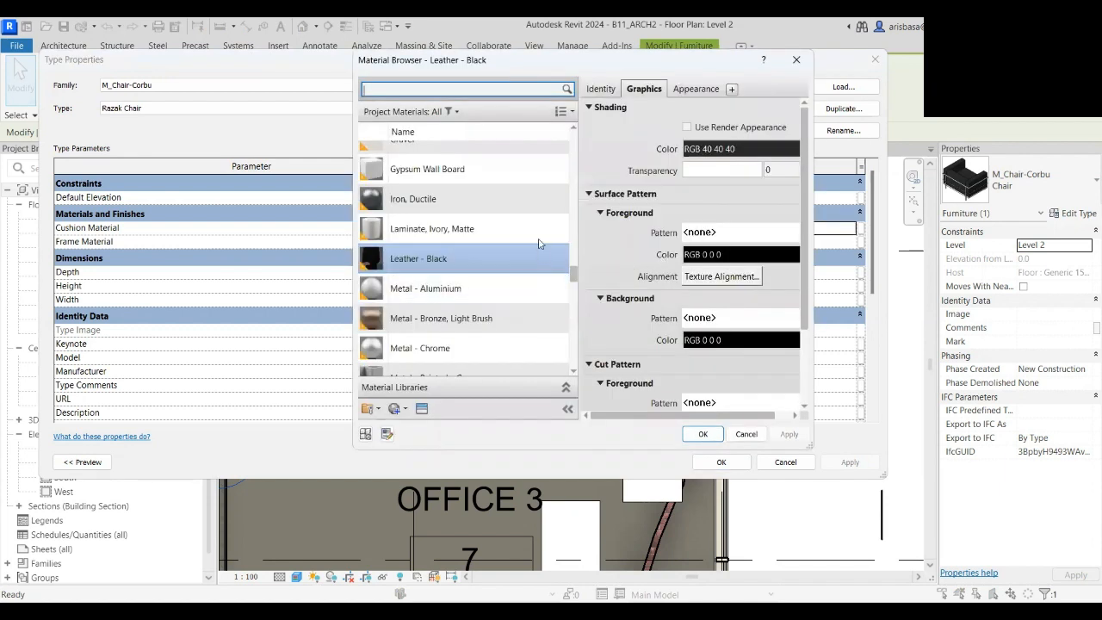
scroll(513, 190, up, 1)
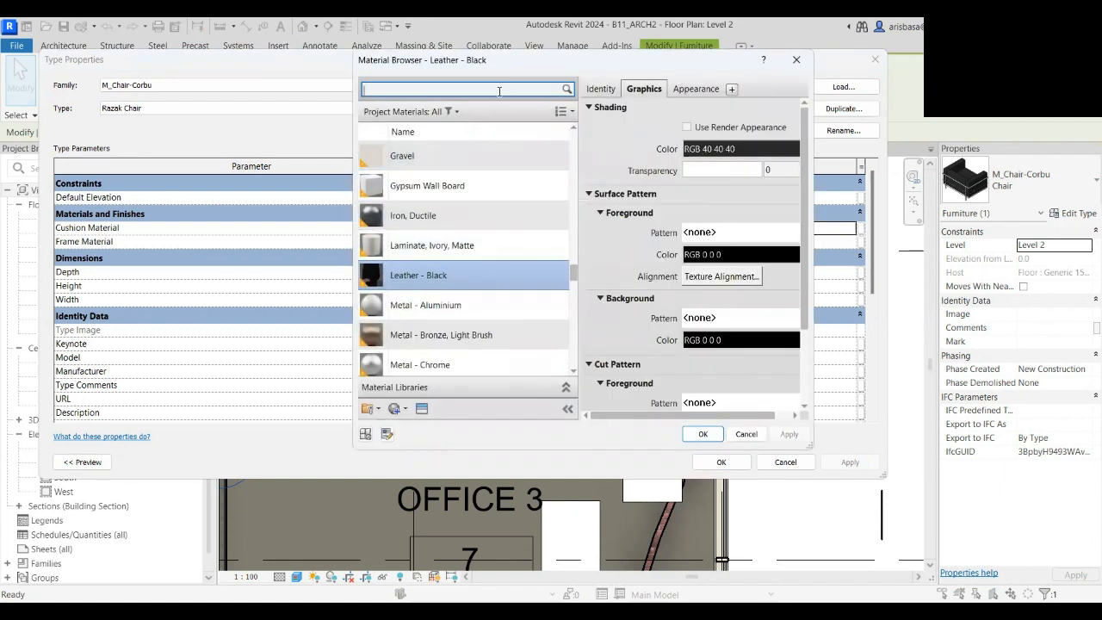
drag(574, 273, 575, 241)
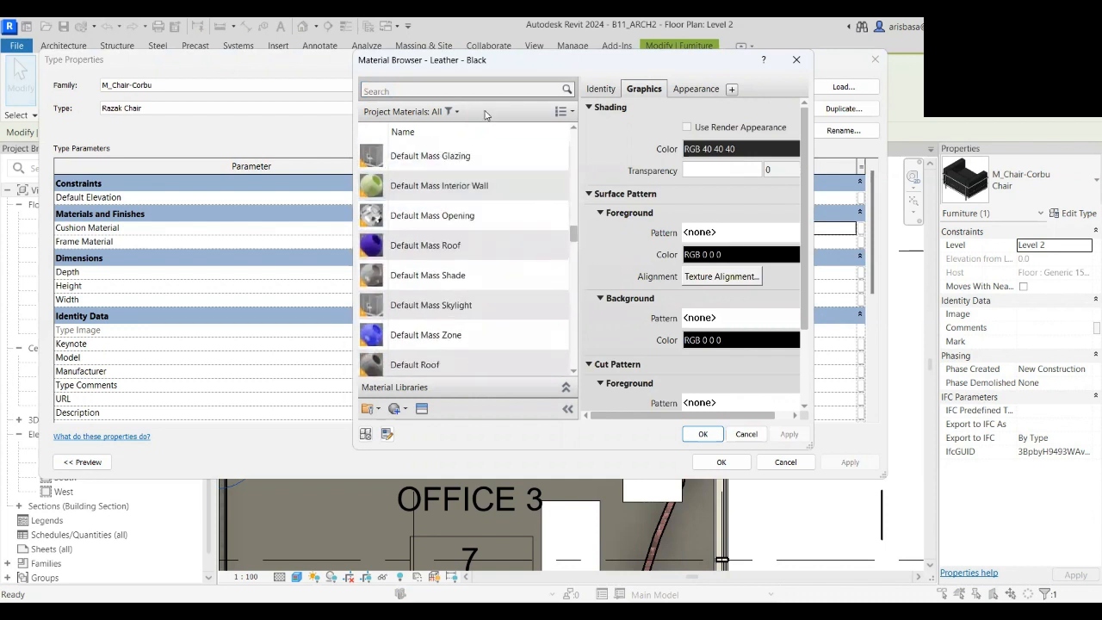
click(394, 410)
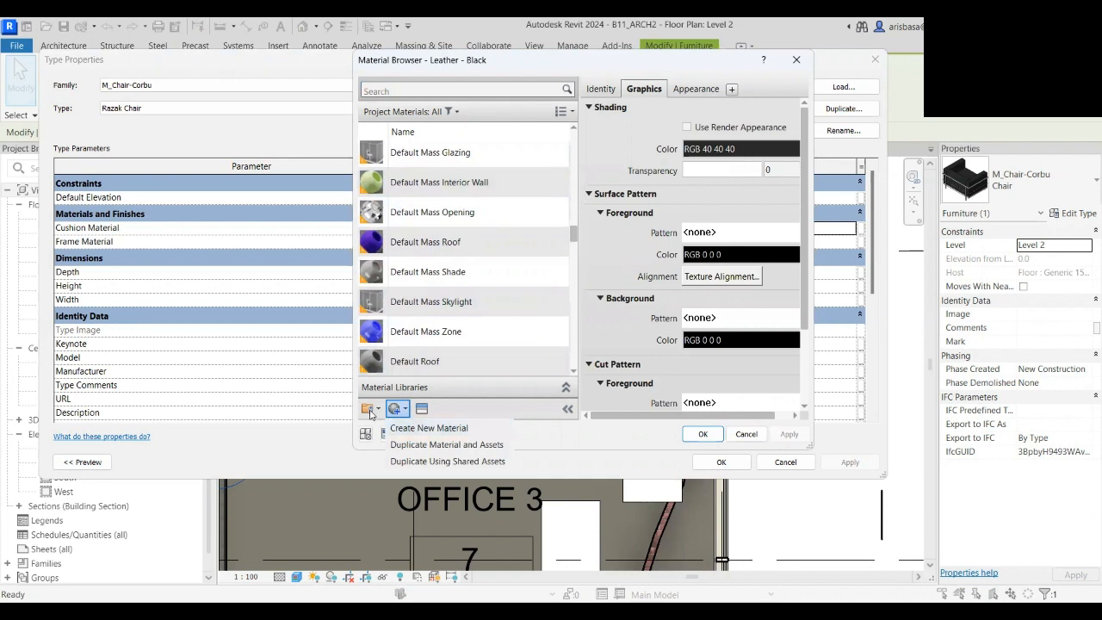
click(375, 411)
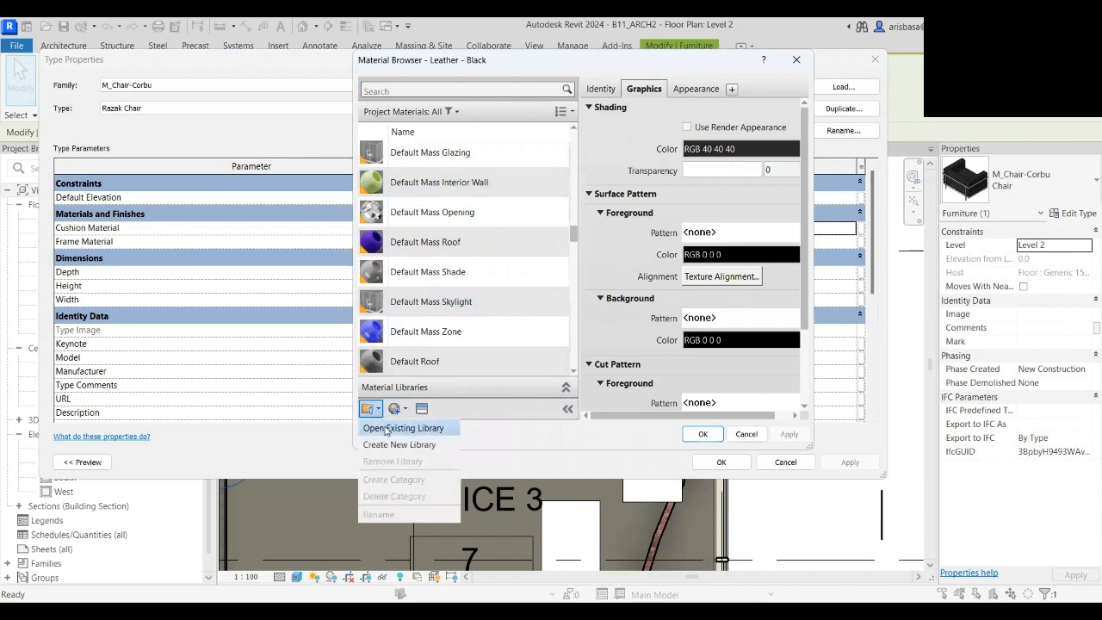
click(398, 425)
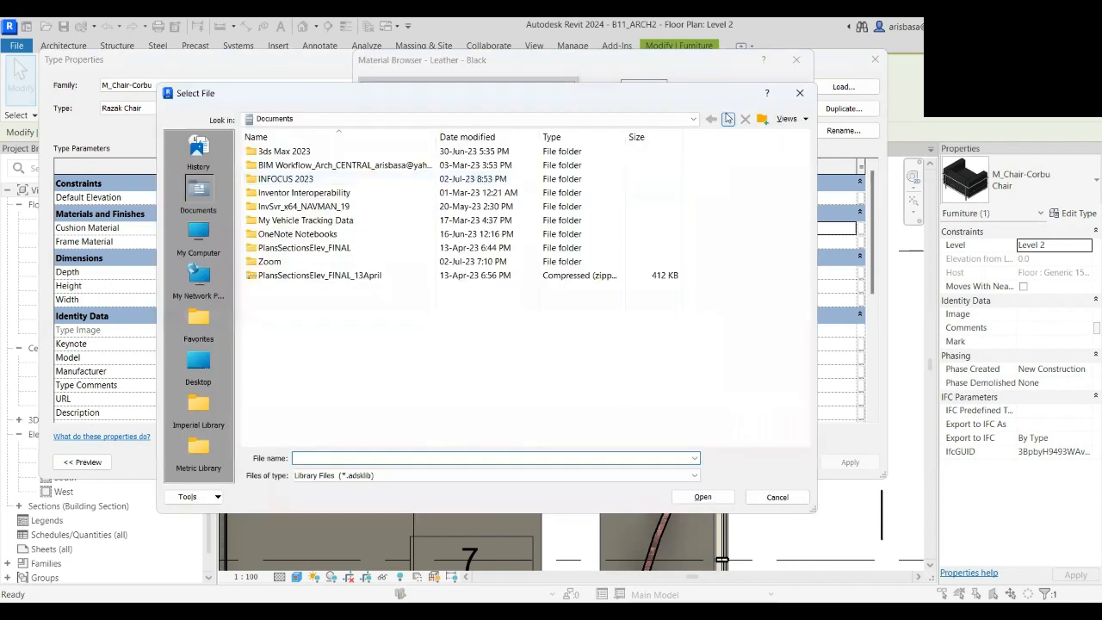
click(800, 92)
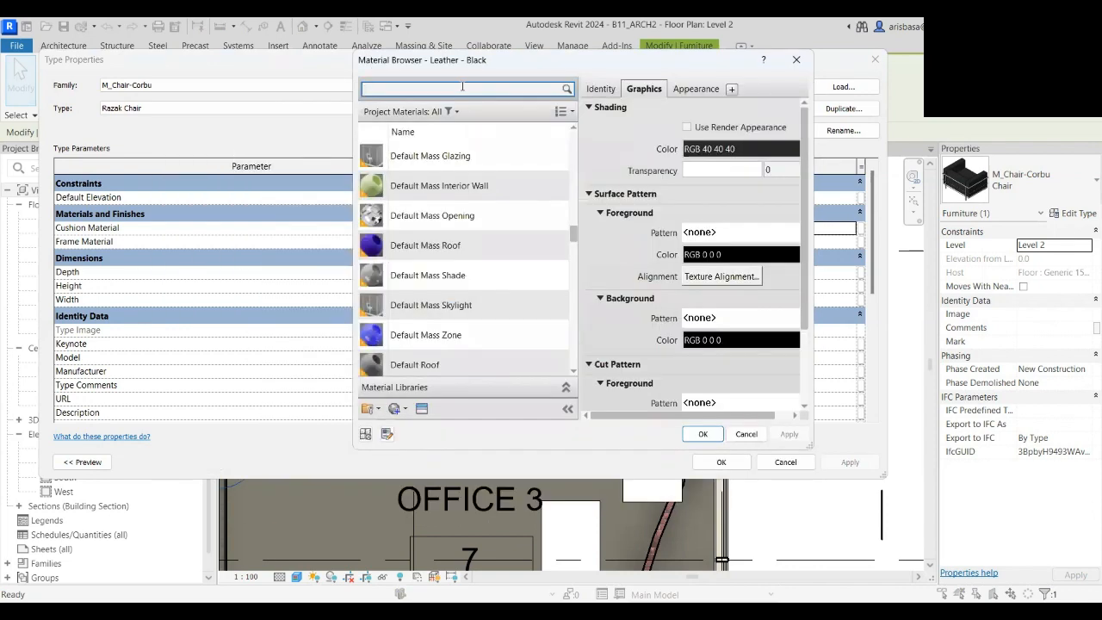
- Search the project materials for "fabric", clear the search and close the Material Browser
text(fabric)
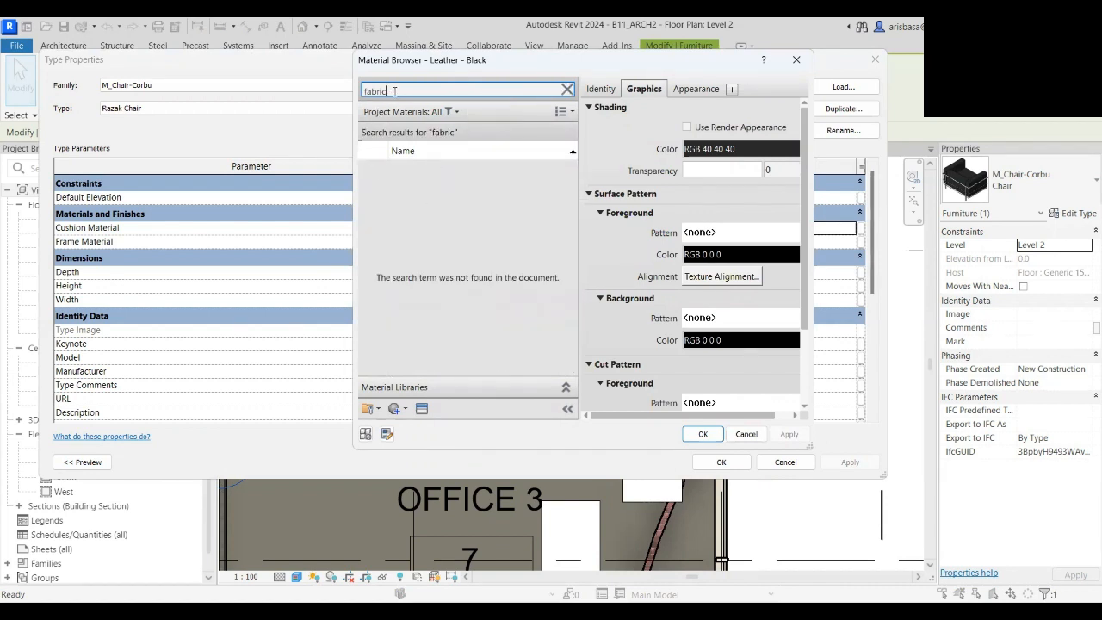
drag(397, 90, 348, 85)
click(635, 123)
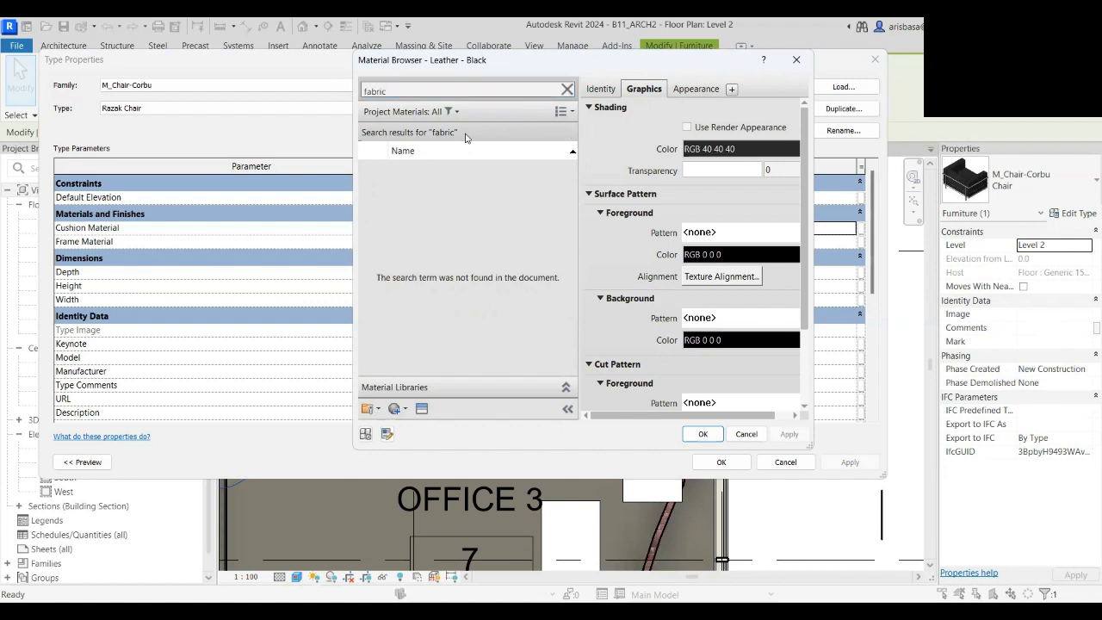
click(567, 90)
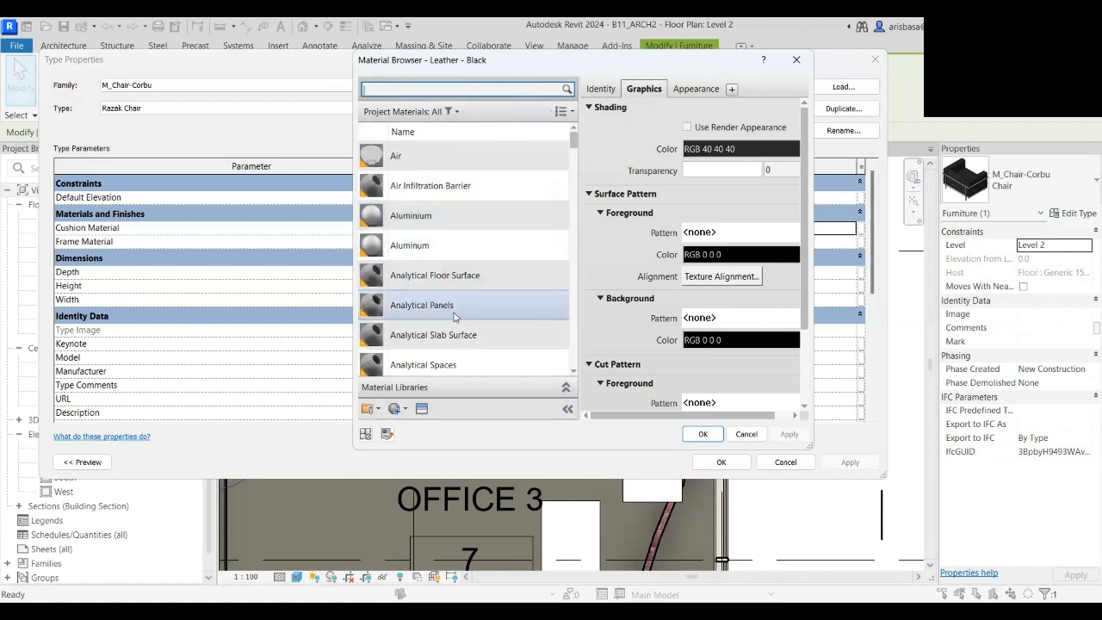
click(798, 60)
- Duplicate the cushion's Leather - Black material with its assets and name the copy Leather - Brown
click(746, 231)
click(851, 228)
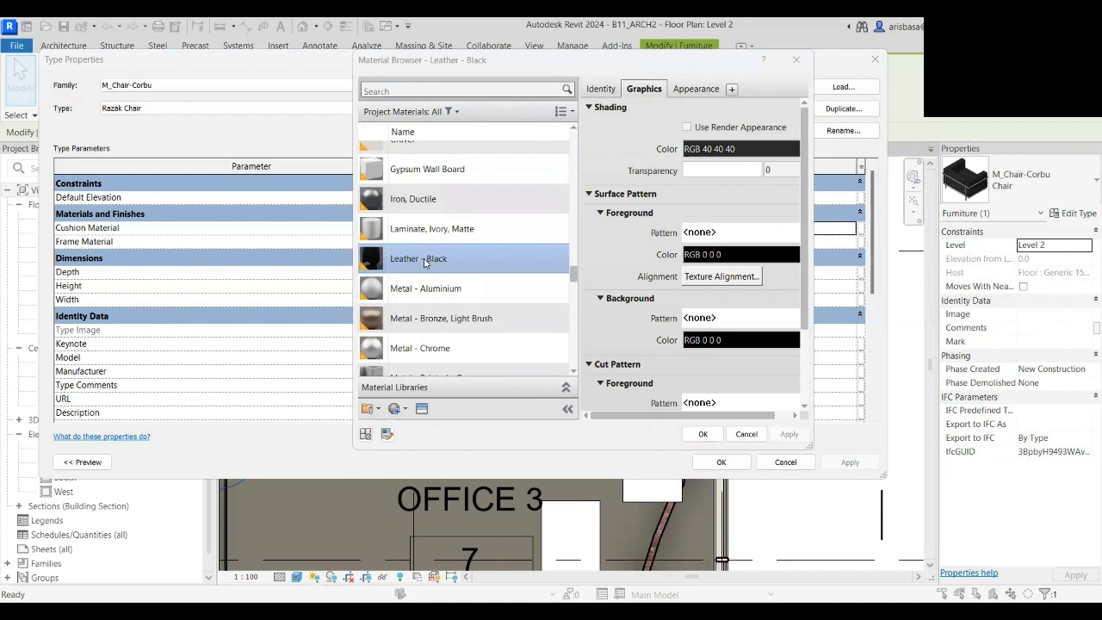
right_click(427, 261)
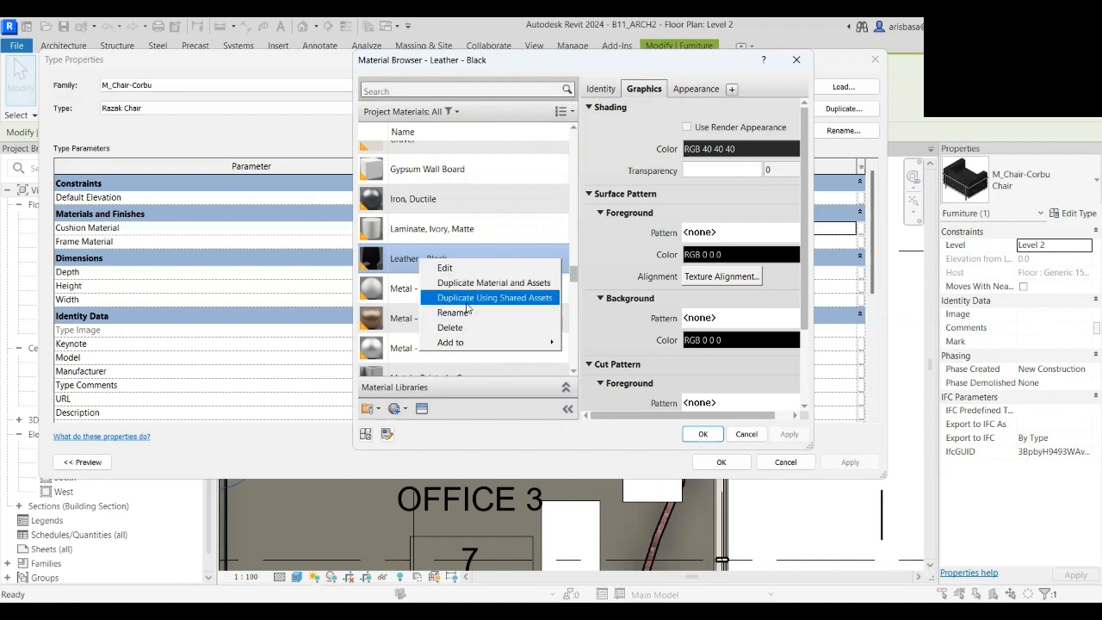
click(476, 283)
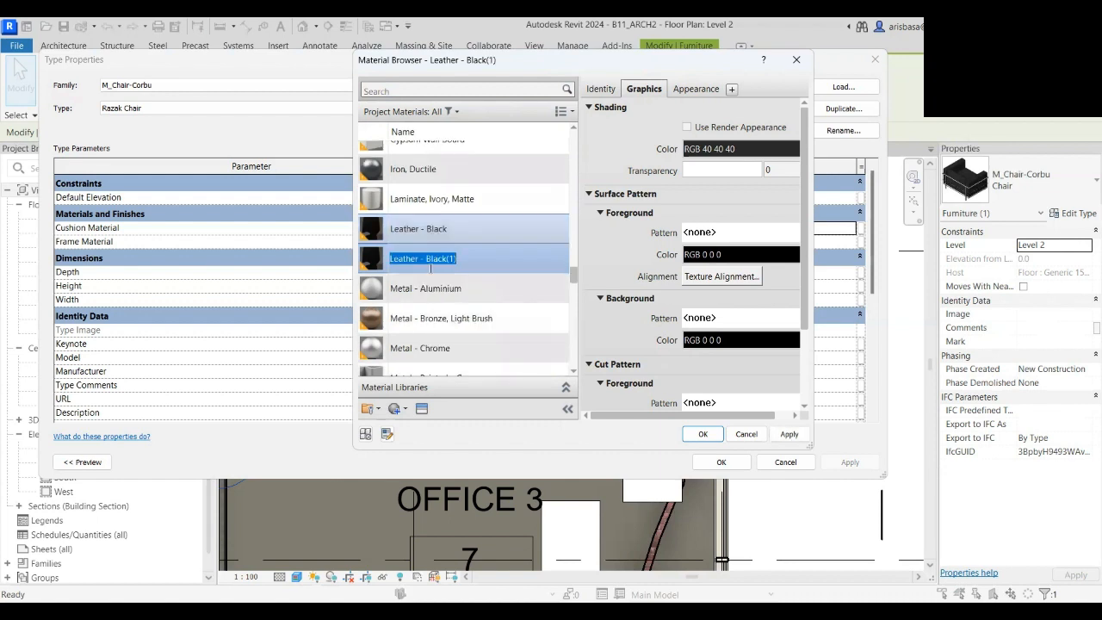
click(428, 258)
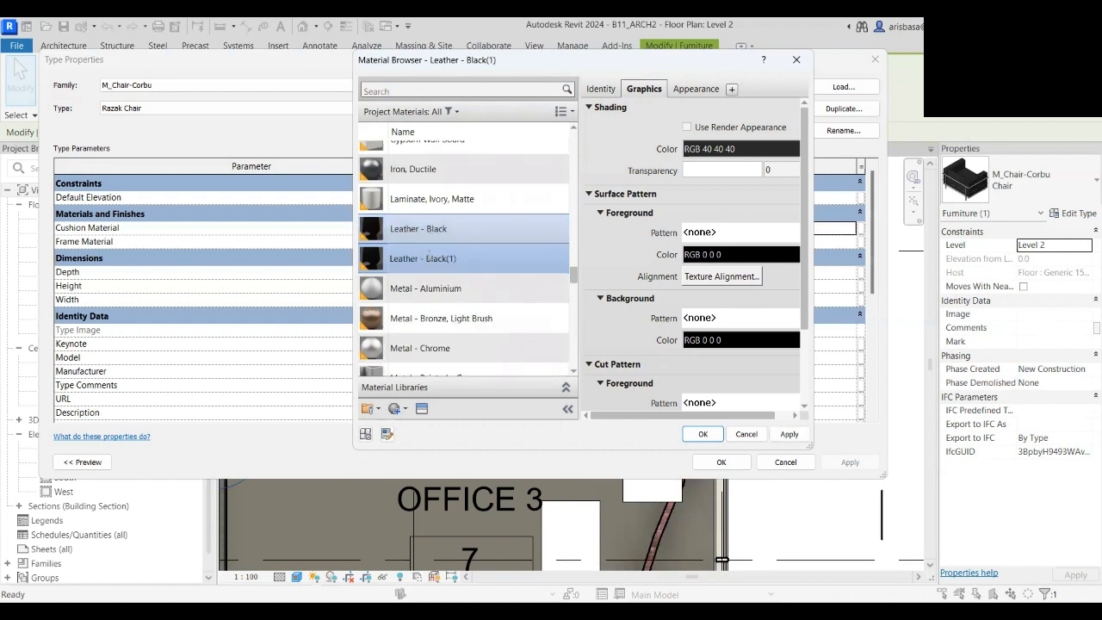
drag(427, 259, 464, 256)
text(B)
key(Return)
- Set the shading colour of the Leather - Brown material to RGB 197-141-58
click(730, 149)
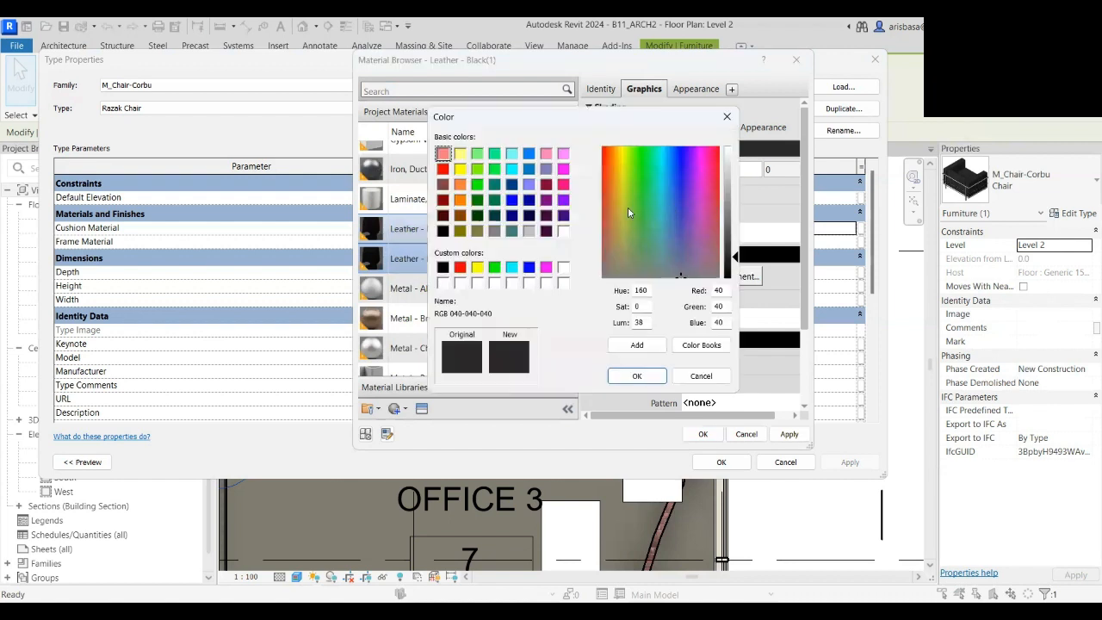
click(614, 206)
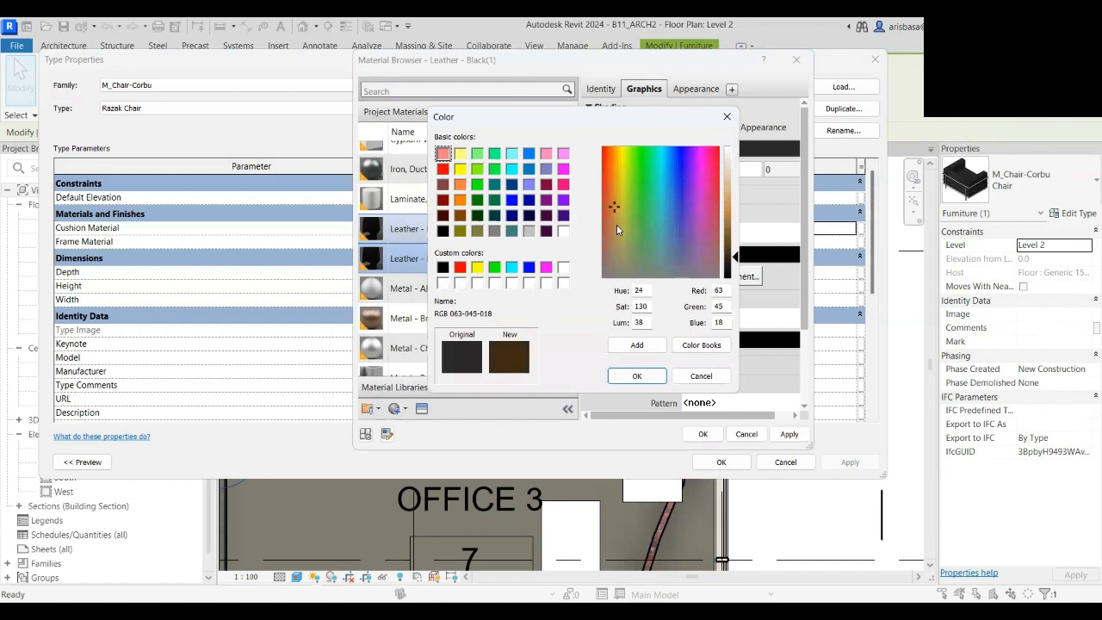
click(730, 214)
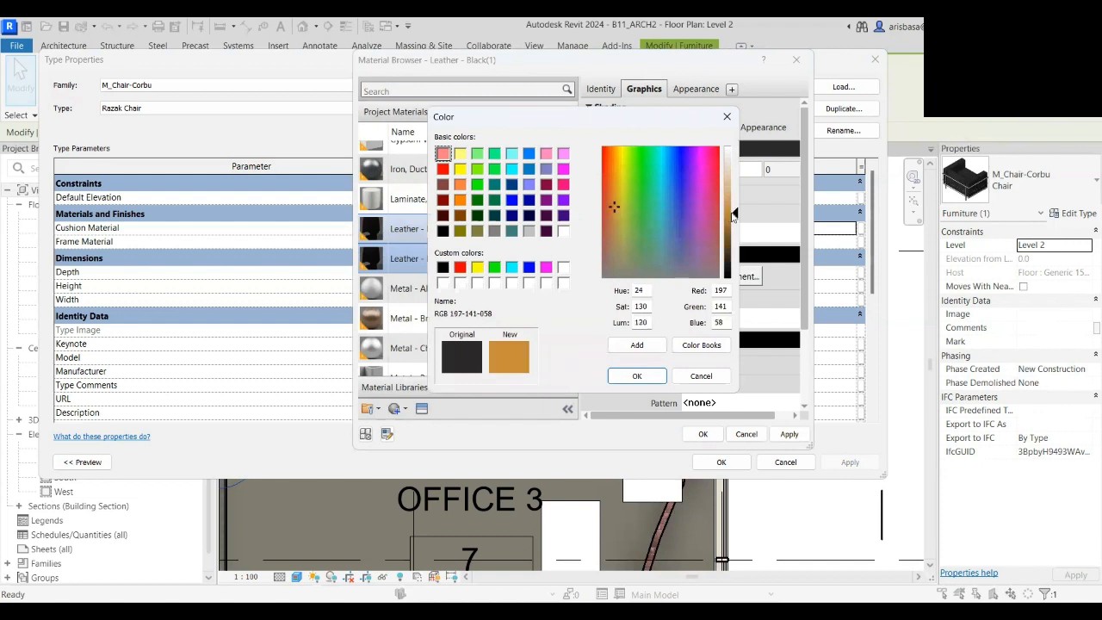
click(639, 377)
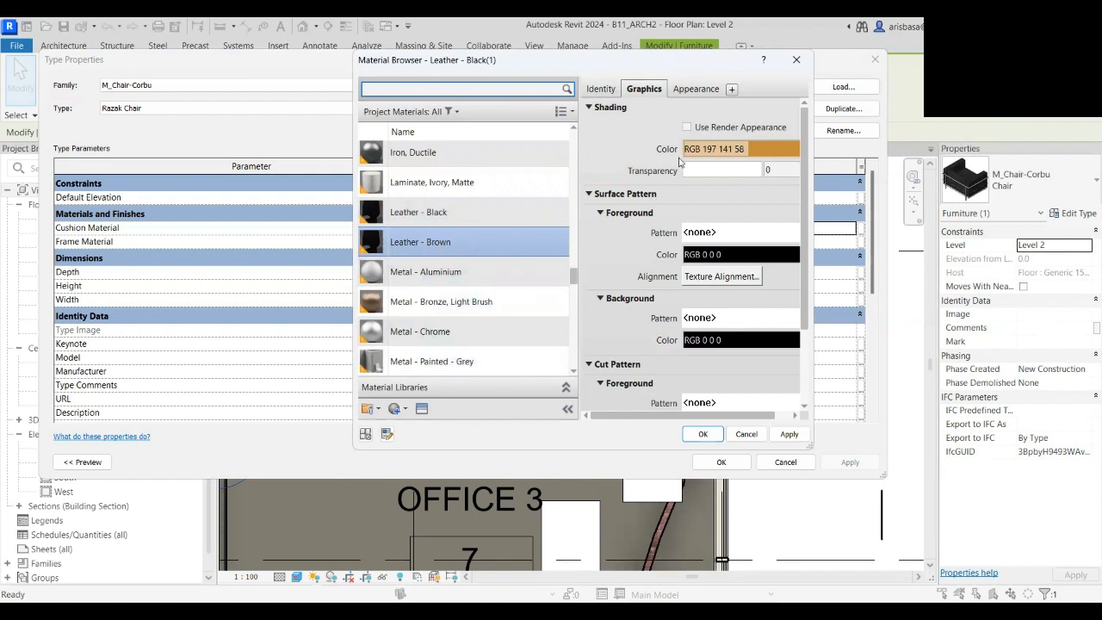
- Open the image file selection for Leather - Brown's appearance and show the Mats folder's textures as medium icons
click(703, 90)
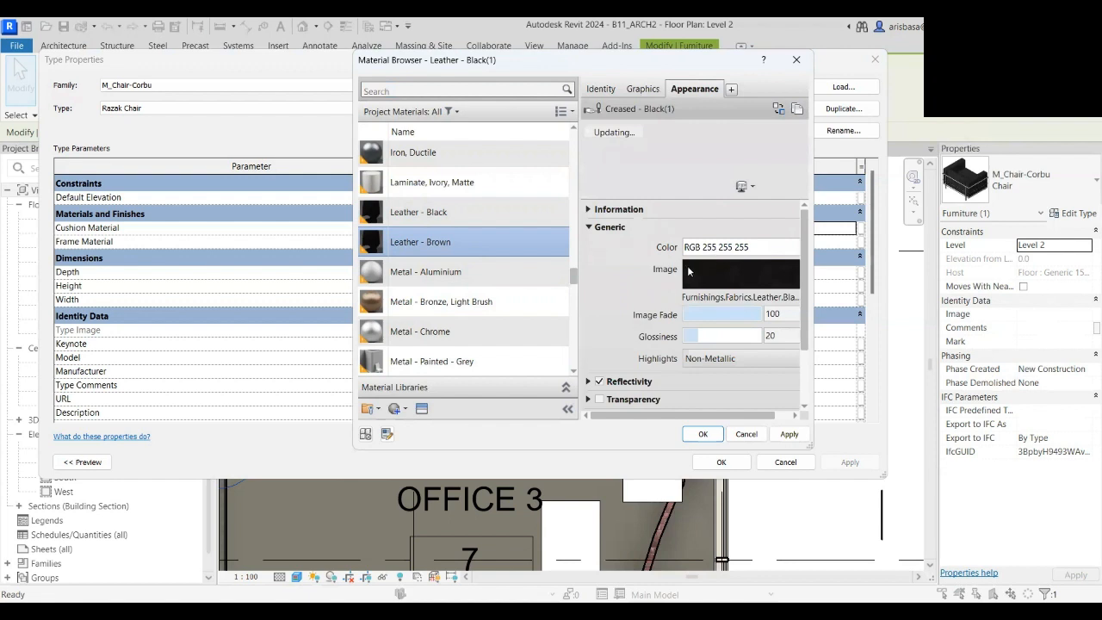
click(731, 275)
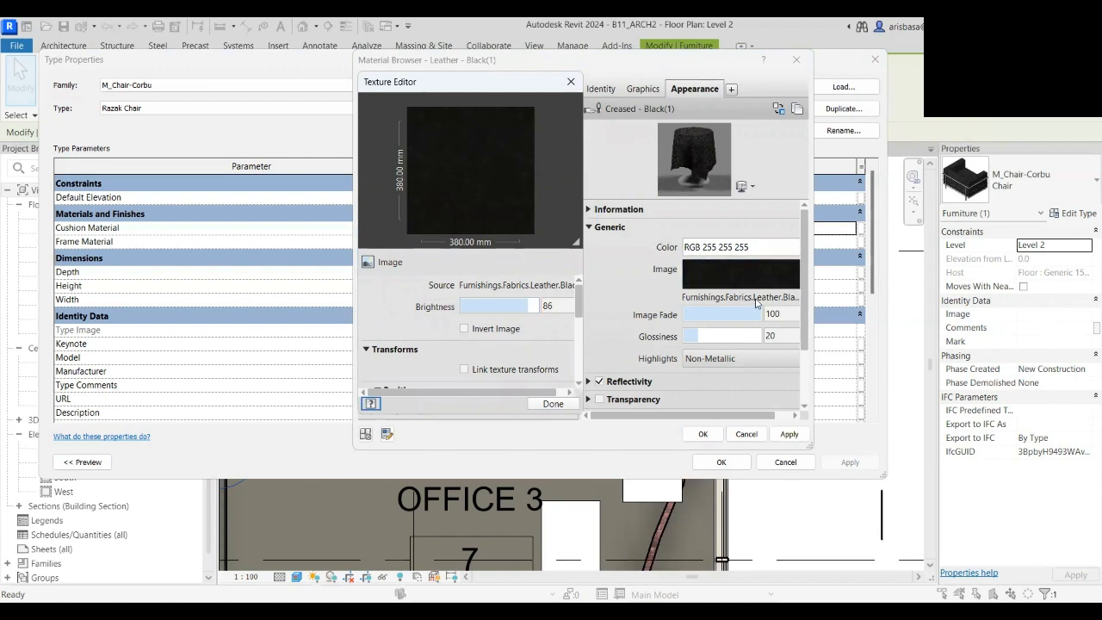
click(757, 297)
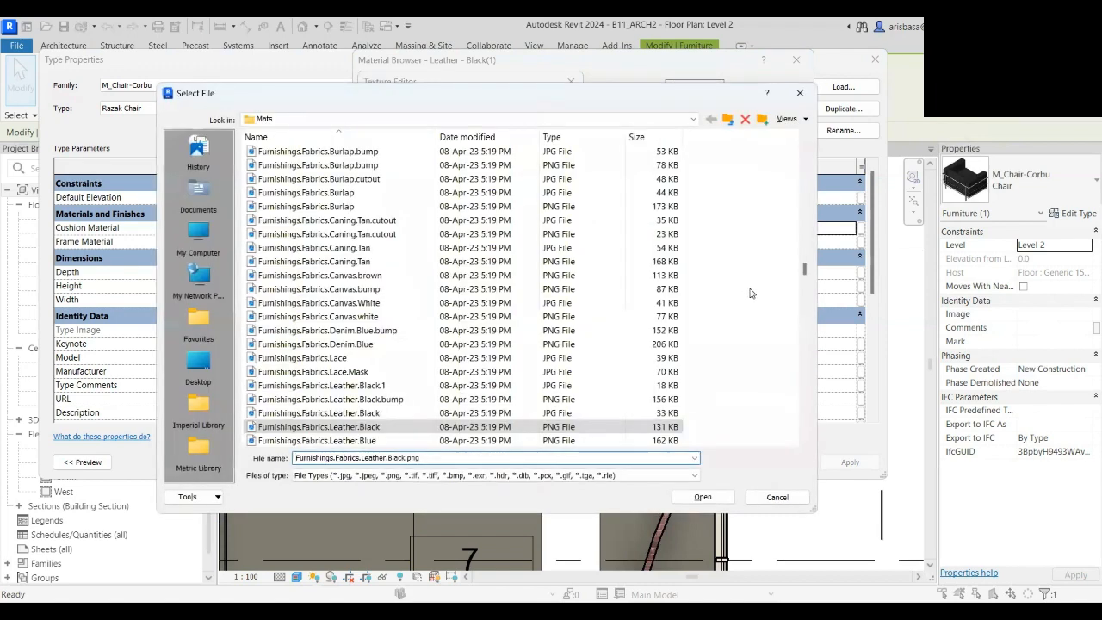
right_click(735, 232)
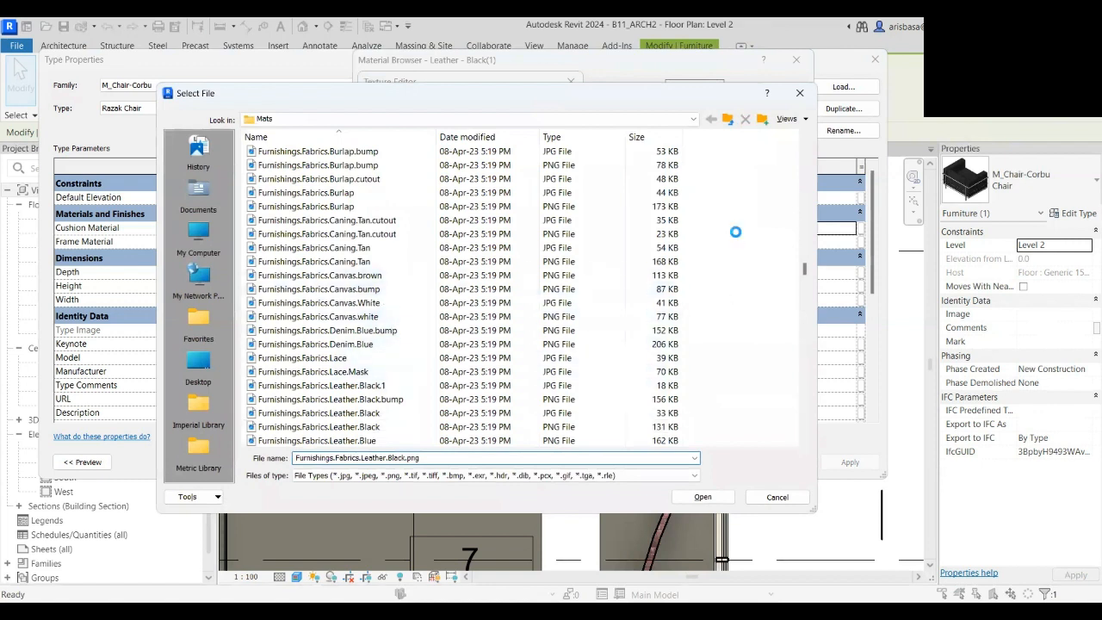
mouse_move(773, 244)
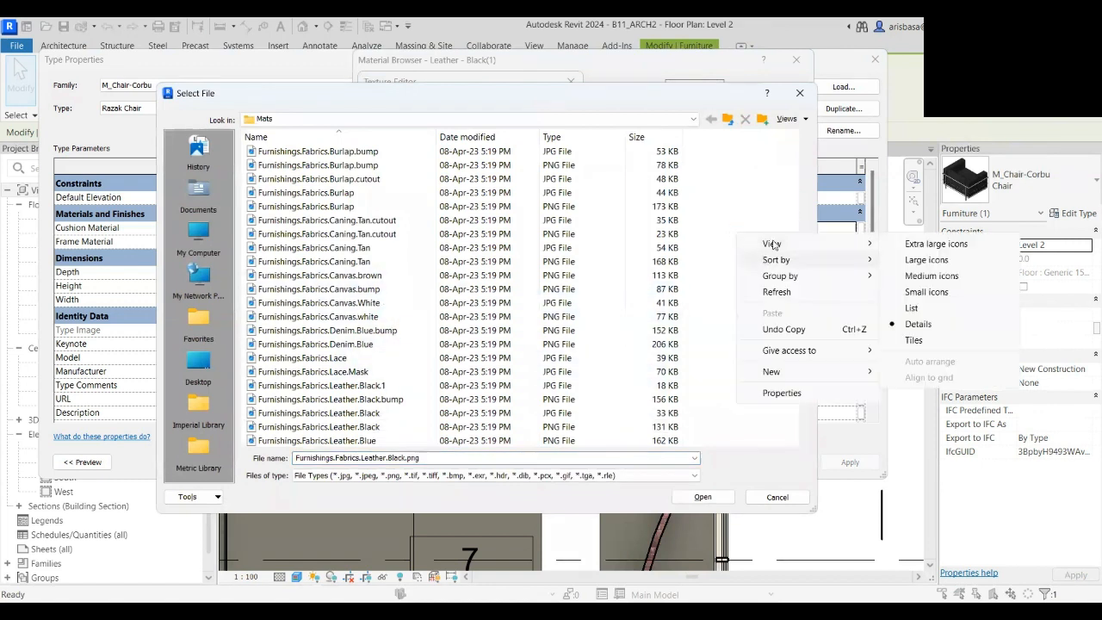
click(921, 277)
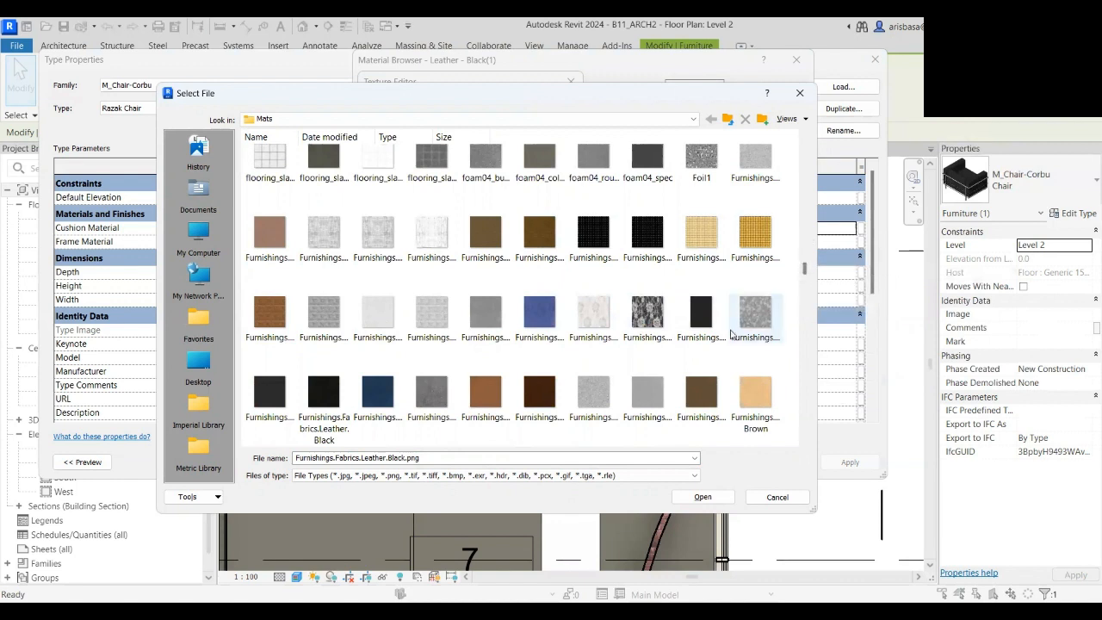
- Replace the appearance image of Leather - Brown with the red plaid texture Furnishings.Fabrics.Plaid.1.jpg
scroll(633, 344, down, 2)
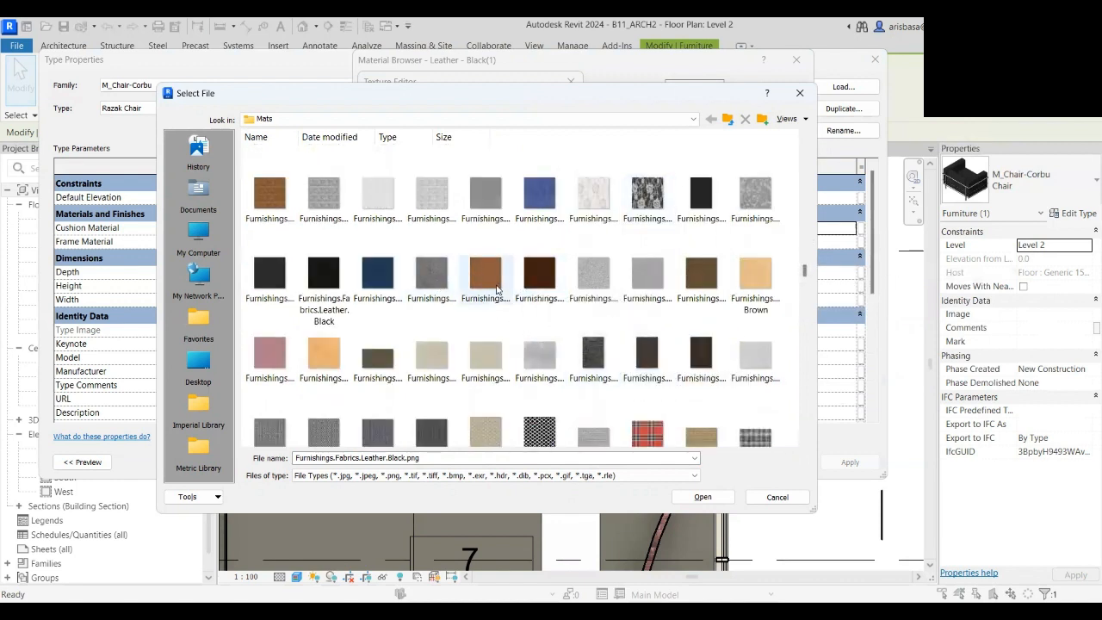
click(656, 209)
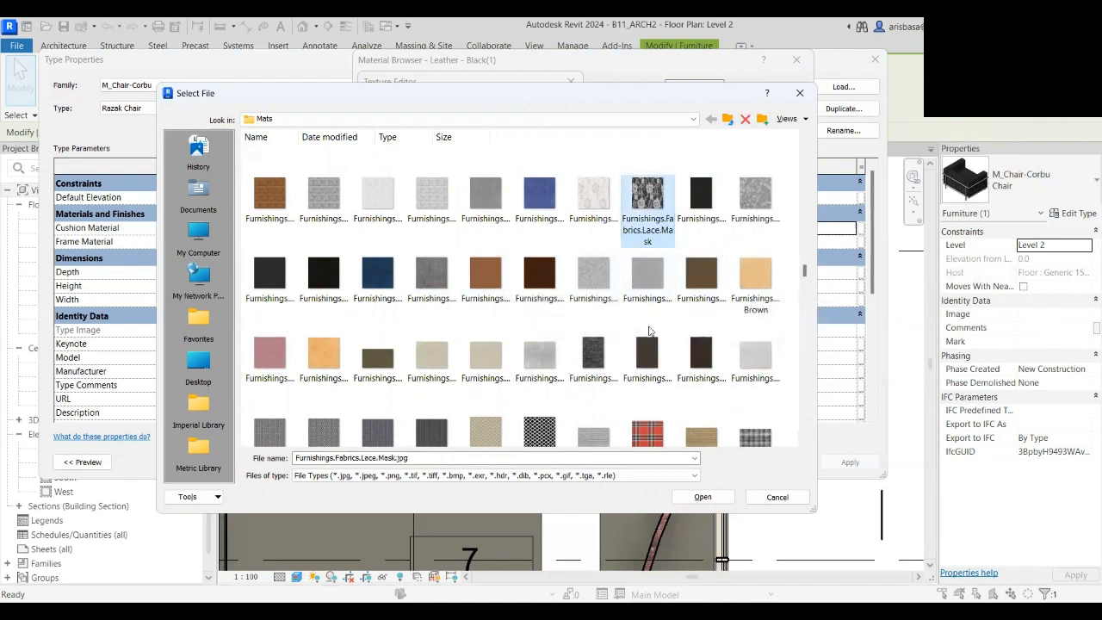
click(378, 360)
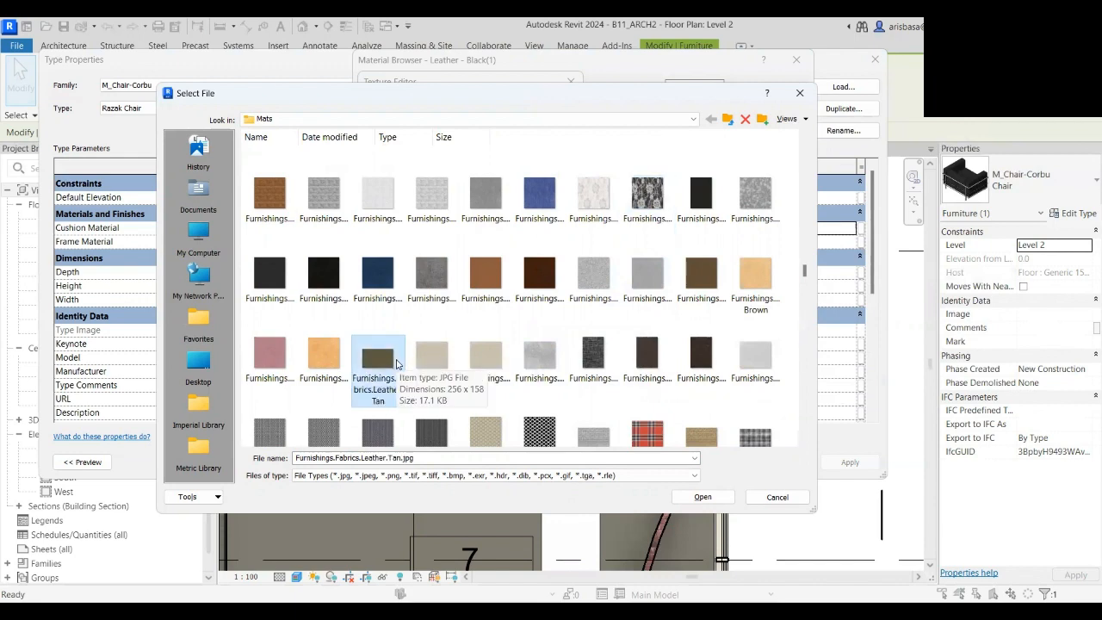
scroll(397, 364, up, 3)
scroll(613, 343, up, 3)
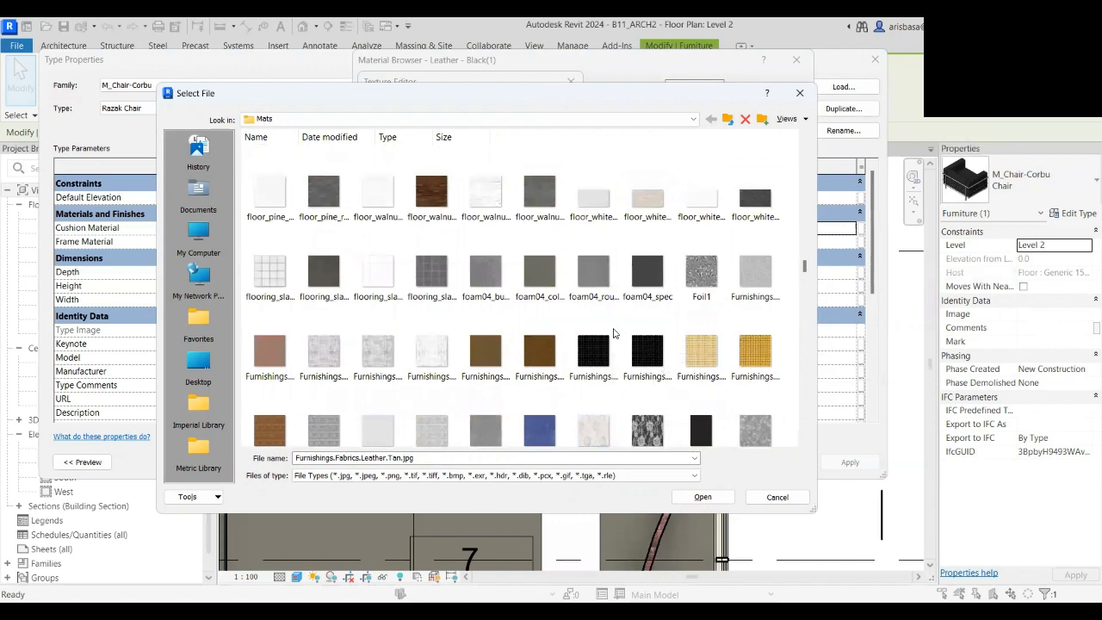
scroll(613, 333, down, 6)
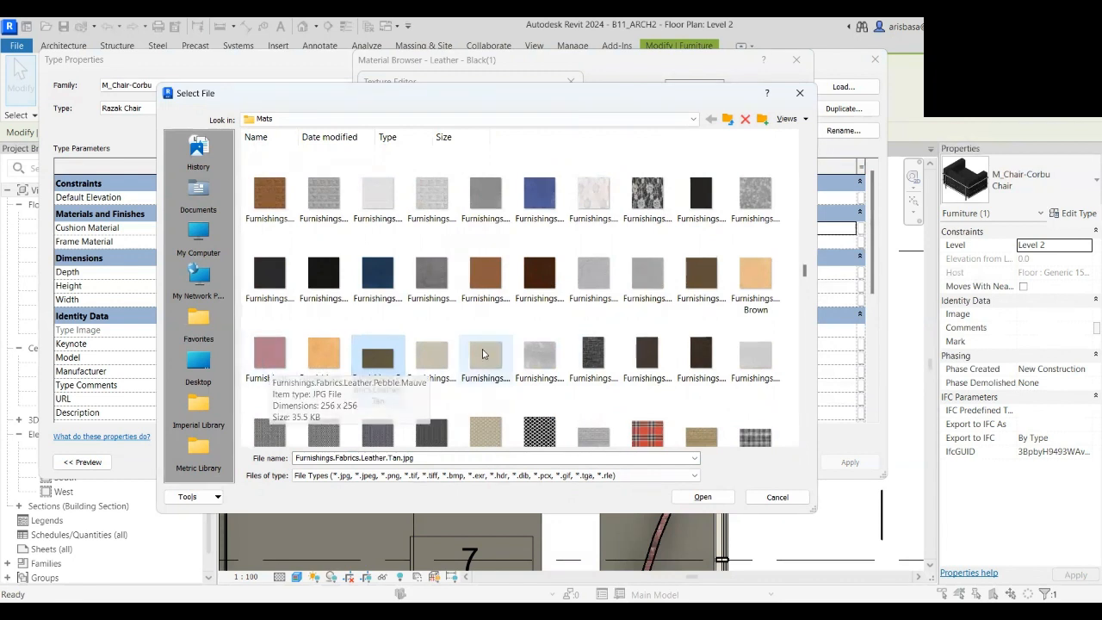
scroll(648, 433, down, 3)
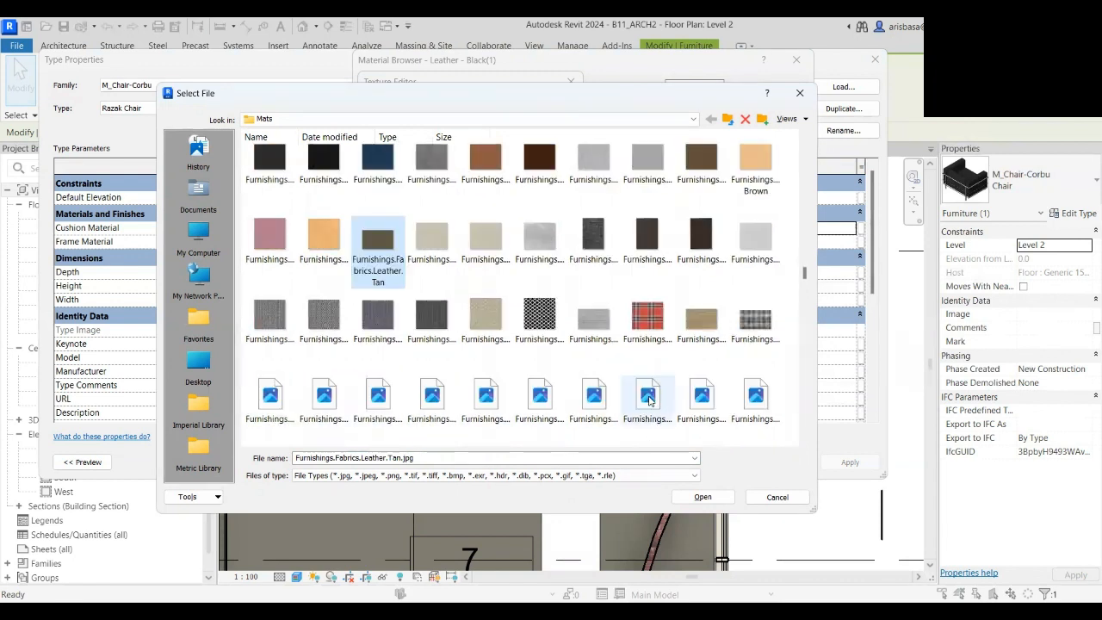
click(650, 316)
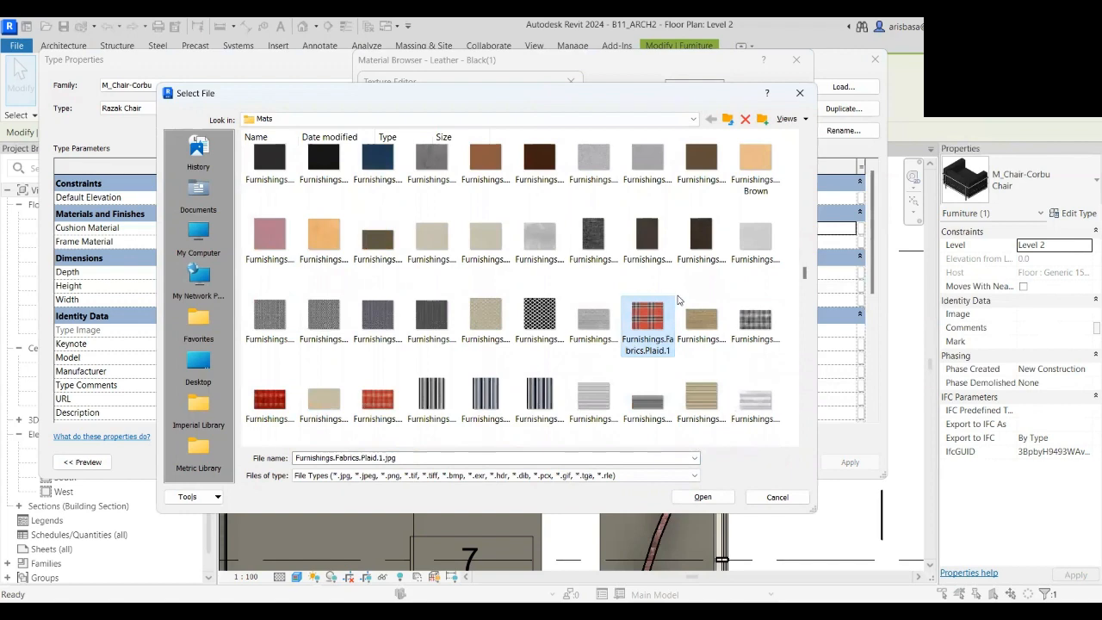
click(702, 498)
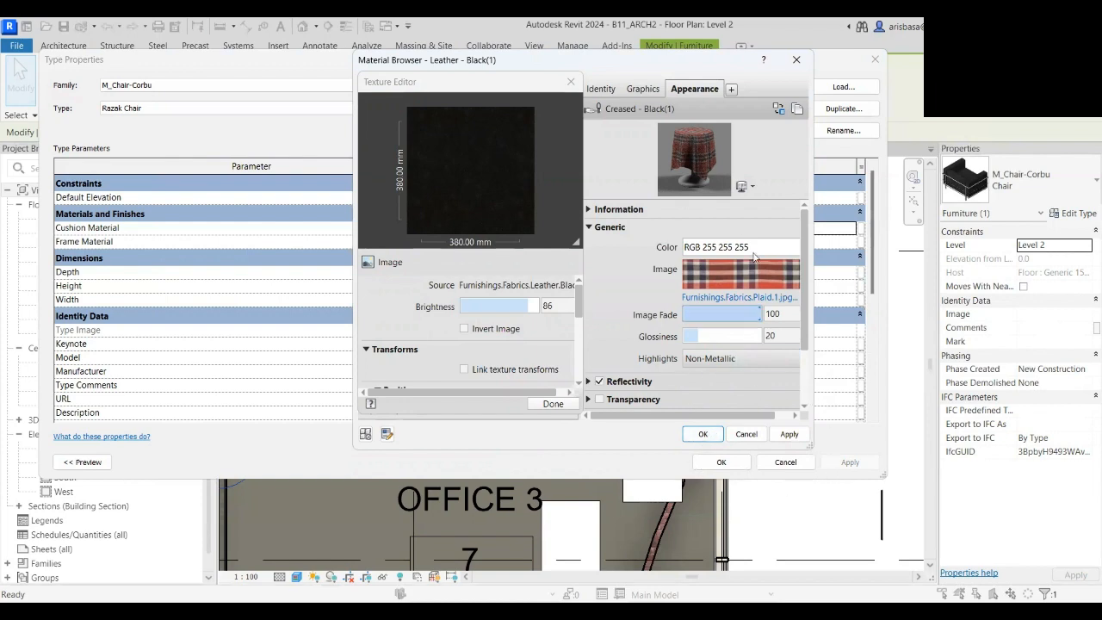
- Make the shading of Leather - Brown use its render appearance
click(635, 89)
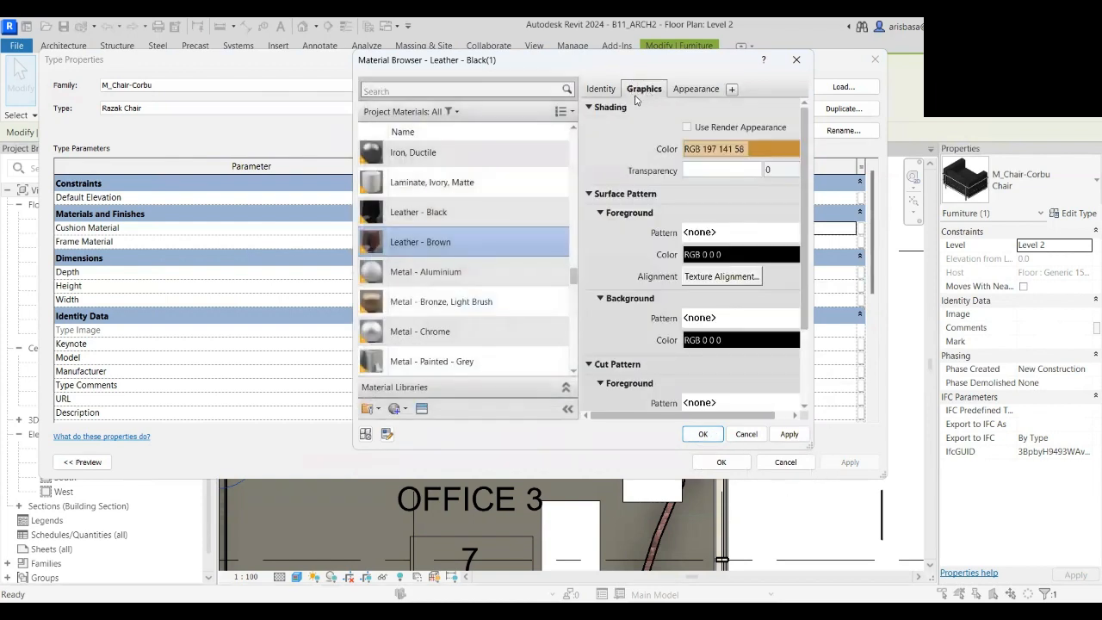
click(686, 127)
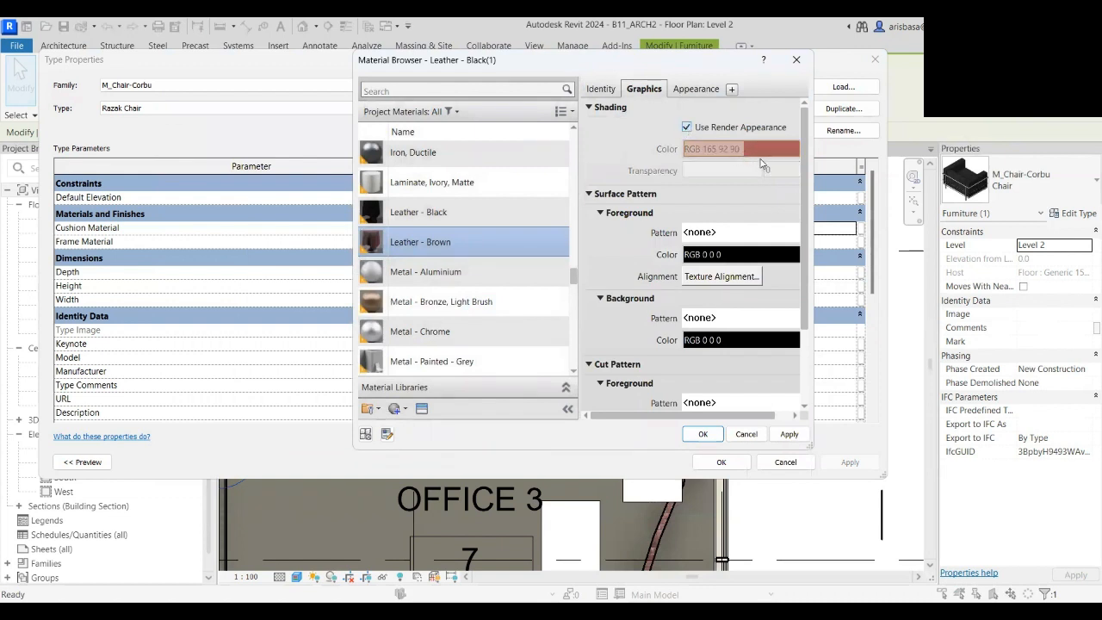
- Assign Leather - Brown to the cushion and Metal - Bronze, Light Brush to the frame of the Razak Chair type
click(789, 434)
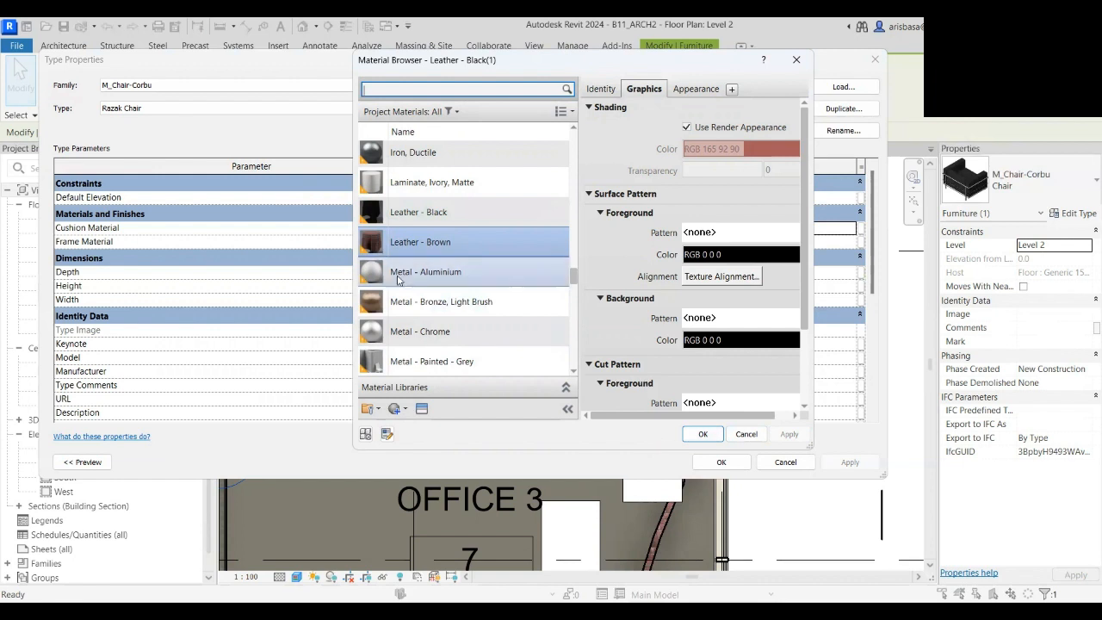
click(701, 434)
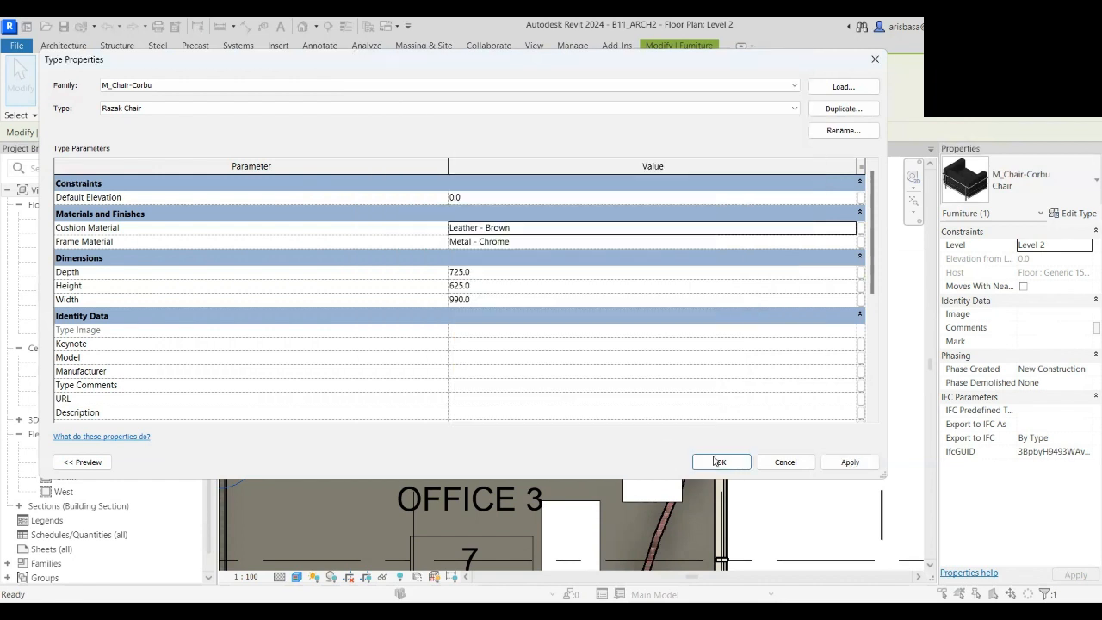
click(559, 242)
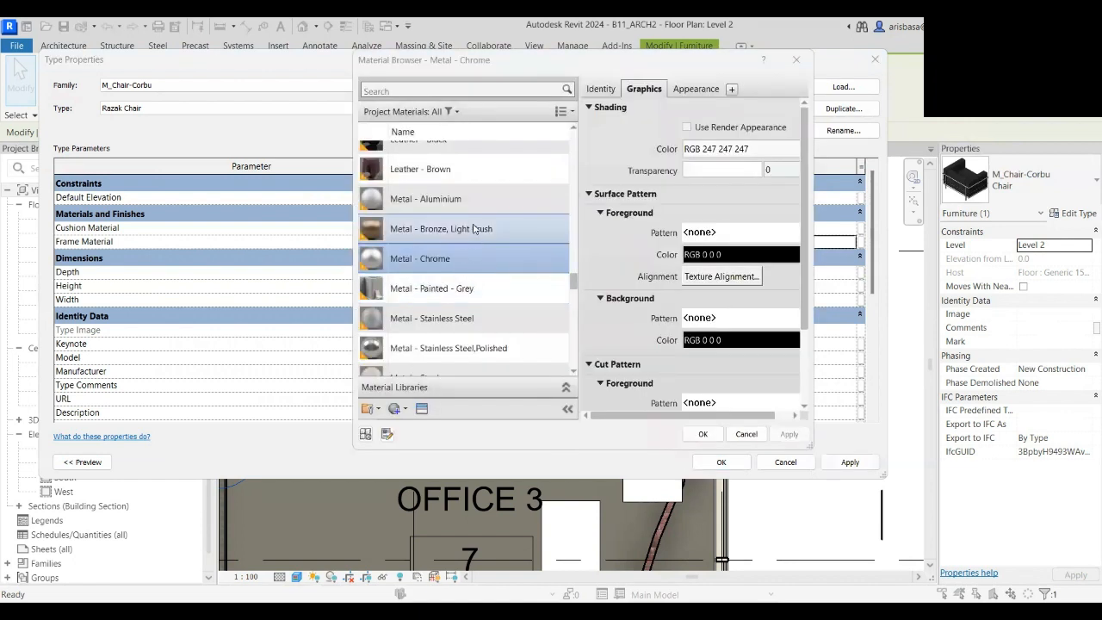
click(474, 228)
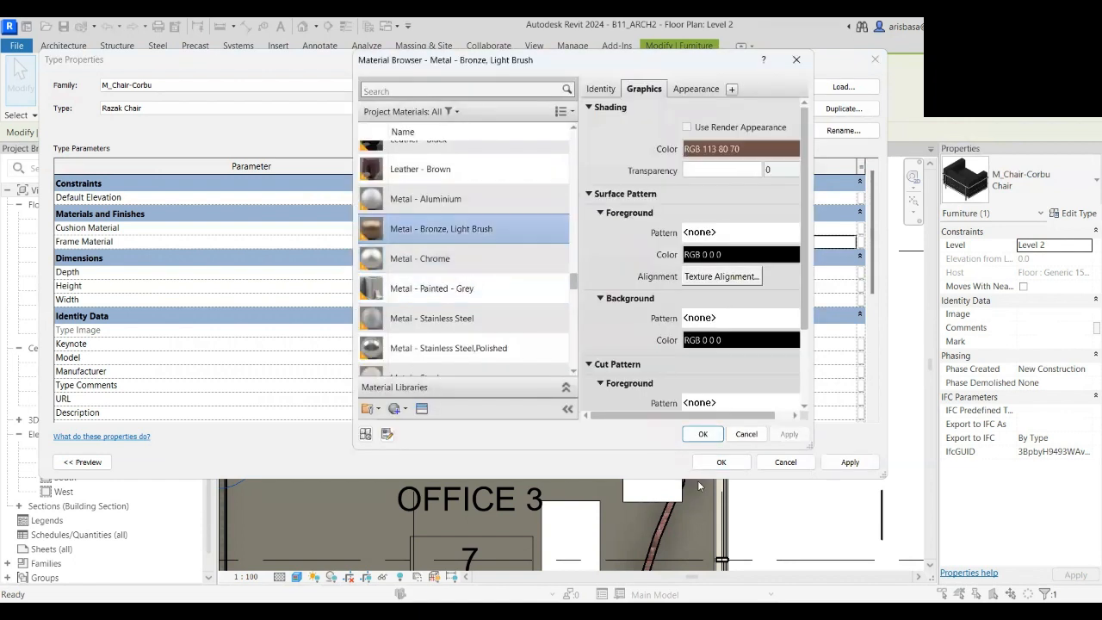
click(704, 434)
click(850, 462)
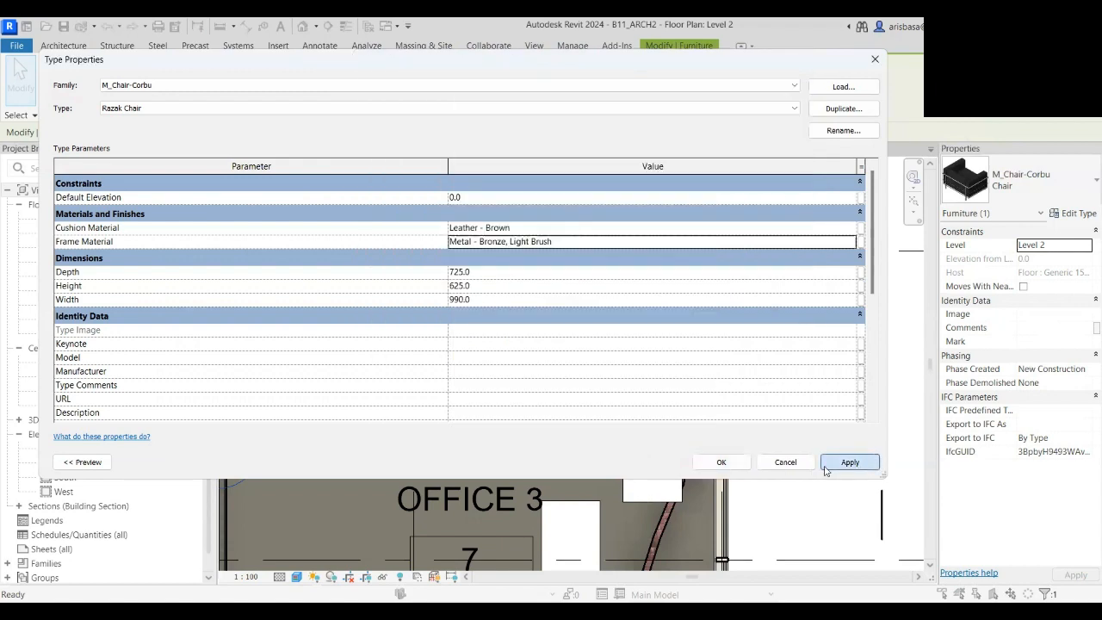
click(722, 462)
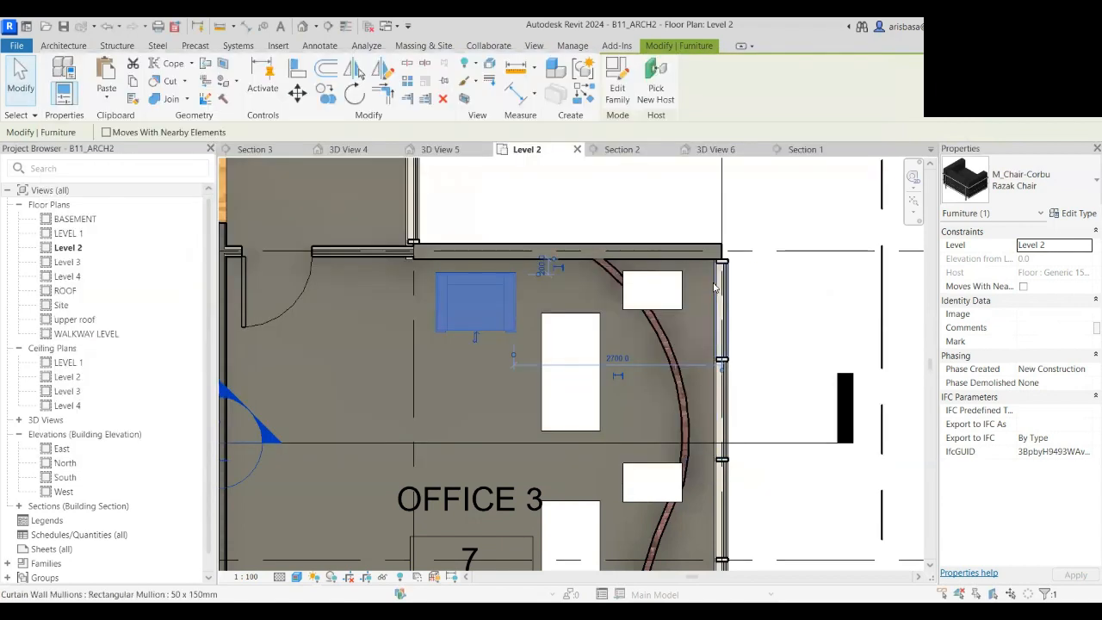
key(Escape)
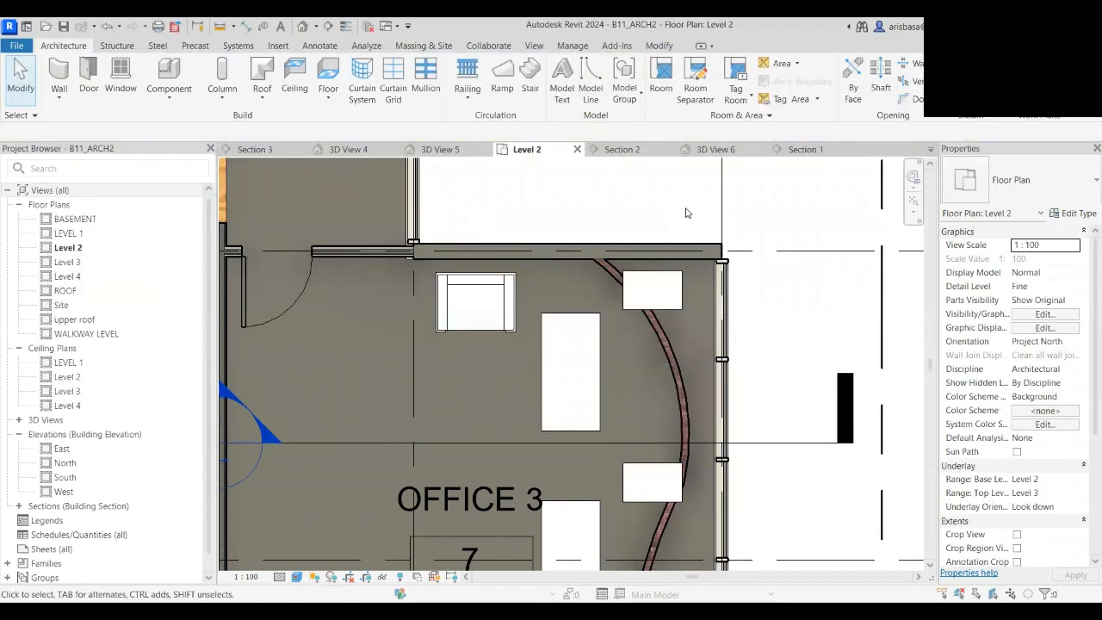
click(465, 288)
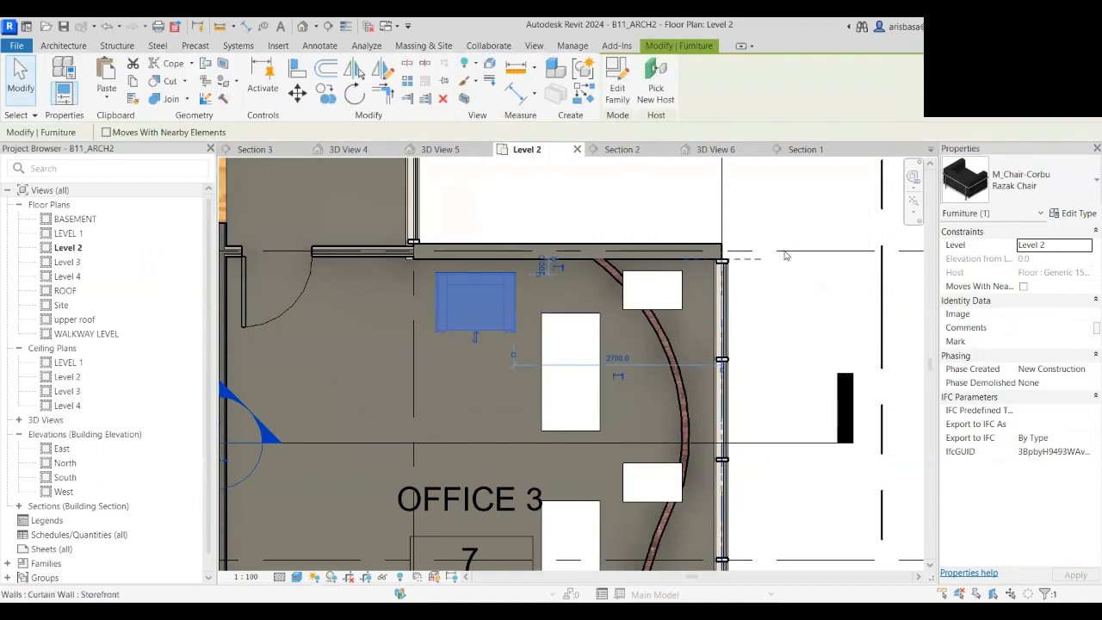
click(633, 194)
scroll(641, 210, down, 3)
middle_drag(648, 214, 602, 217)
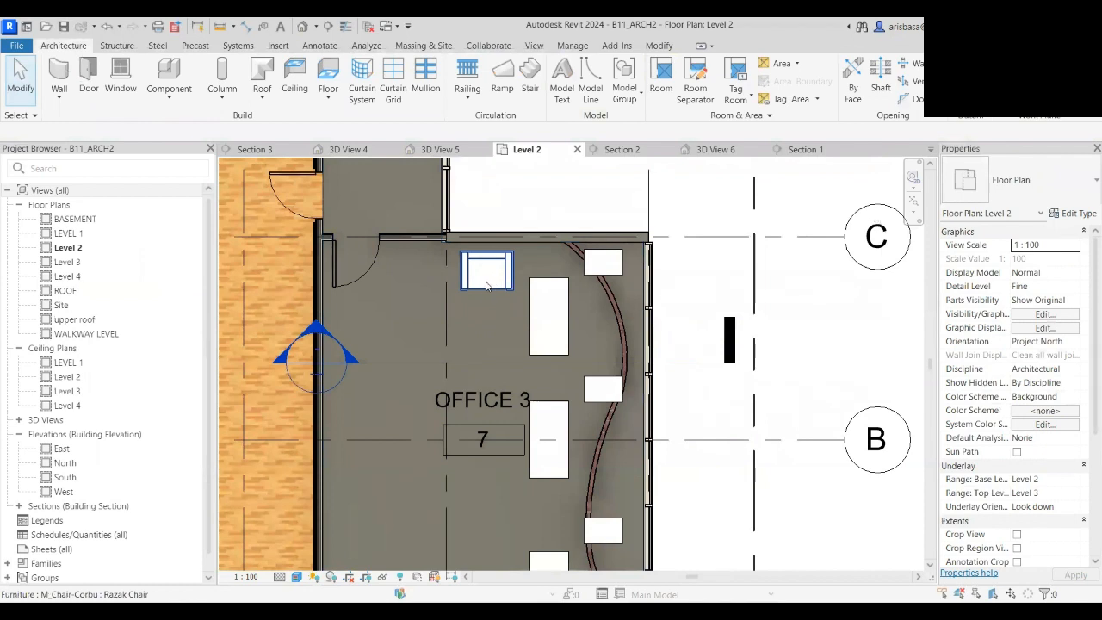
click(316, 26)
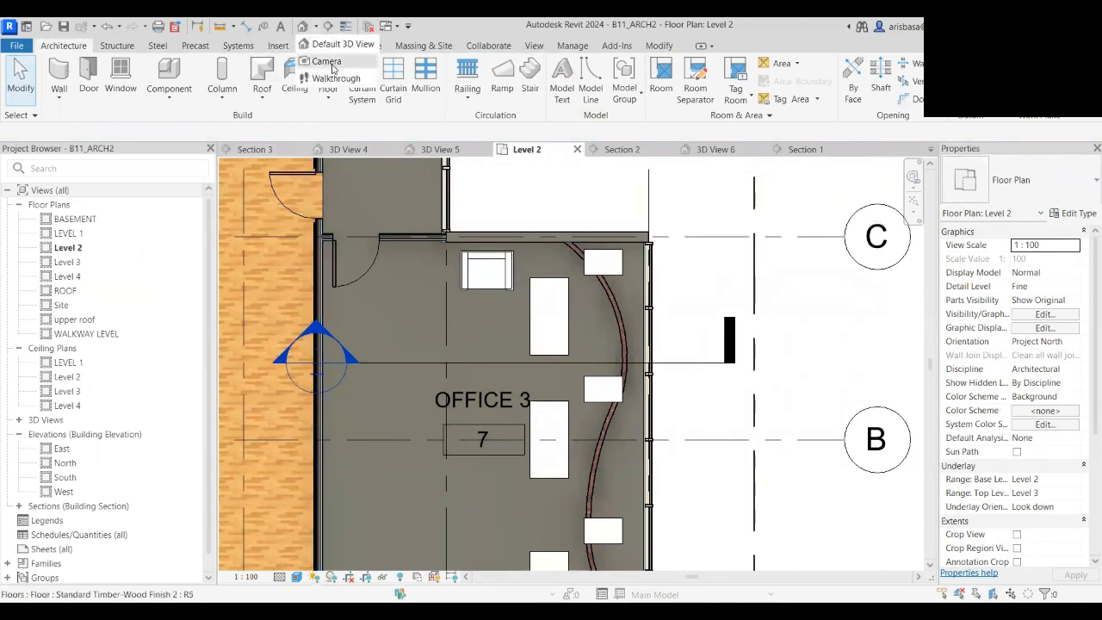
click(338, 77)
click(376, 451)
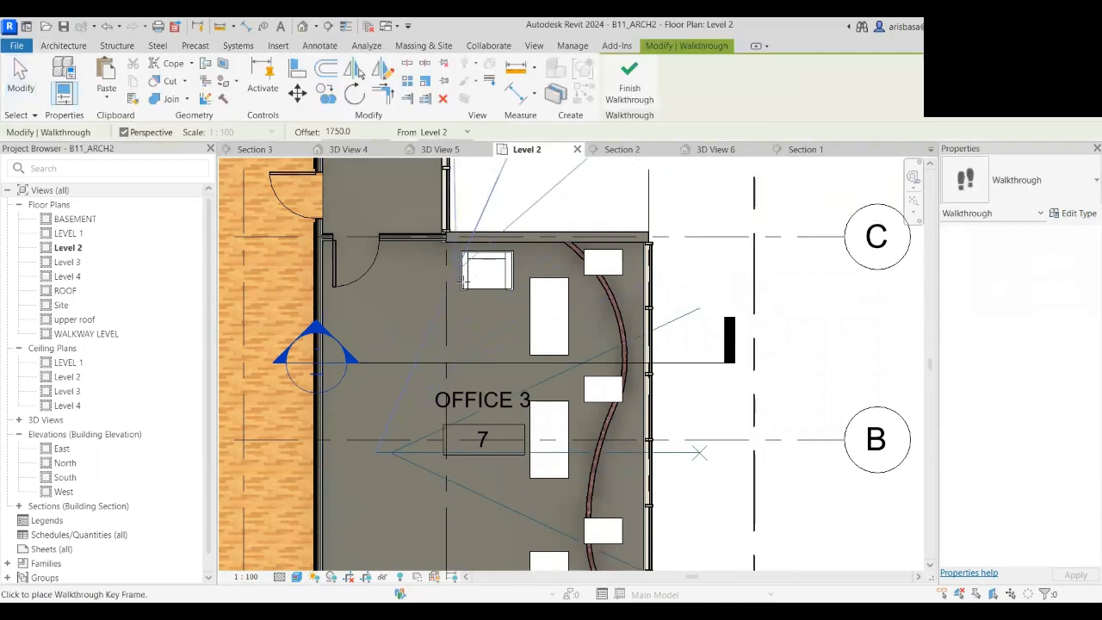
key(Escape)
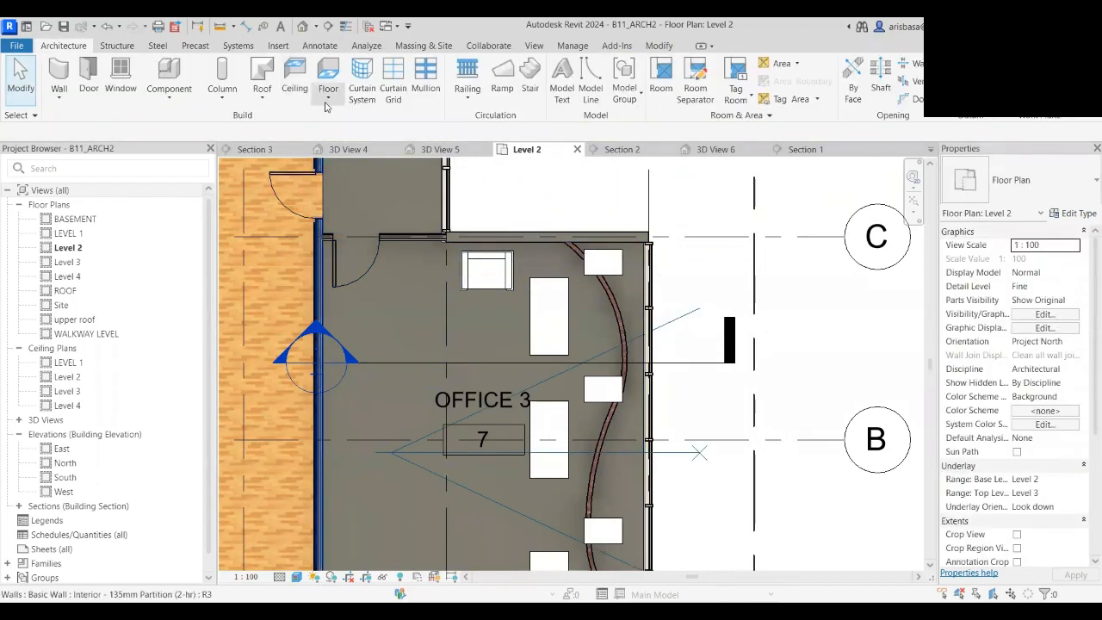
- Create a camera view in Office 3 on Level 2, looking from beside the room tag toward the Corbu chair
click(317, 26)
click(340, 77)
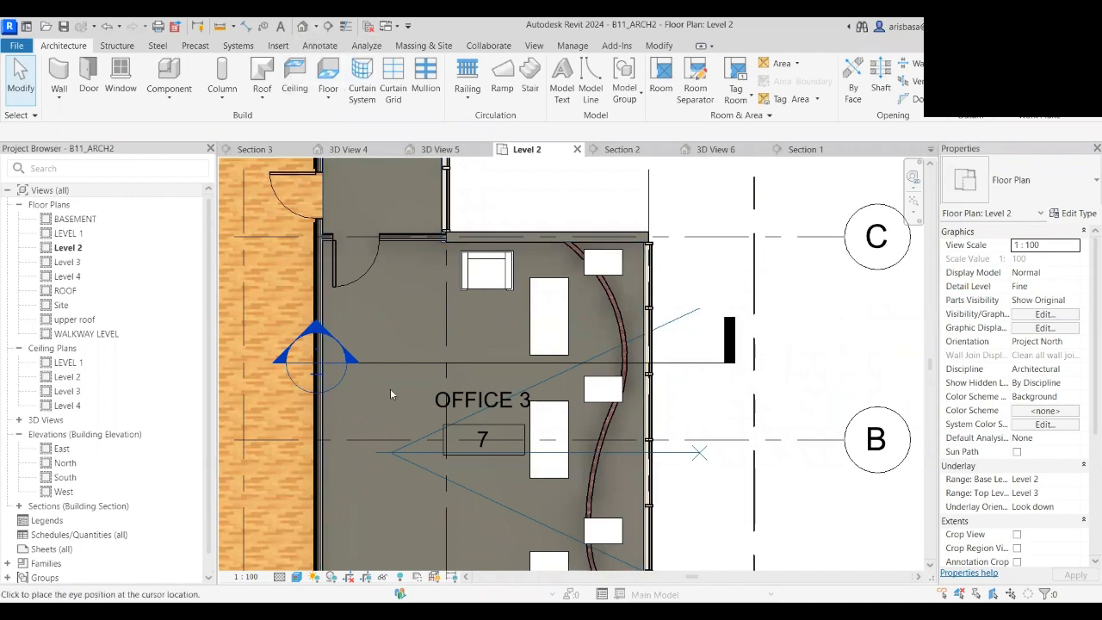
click(370, 441)
click(514, 257)
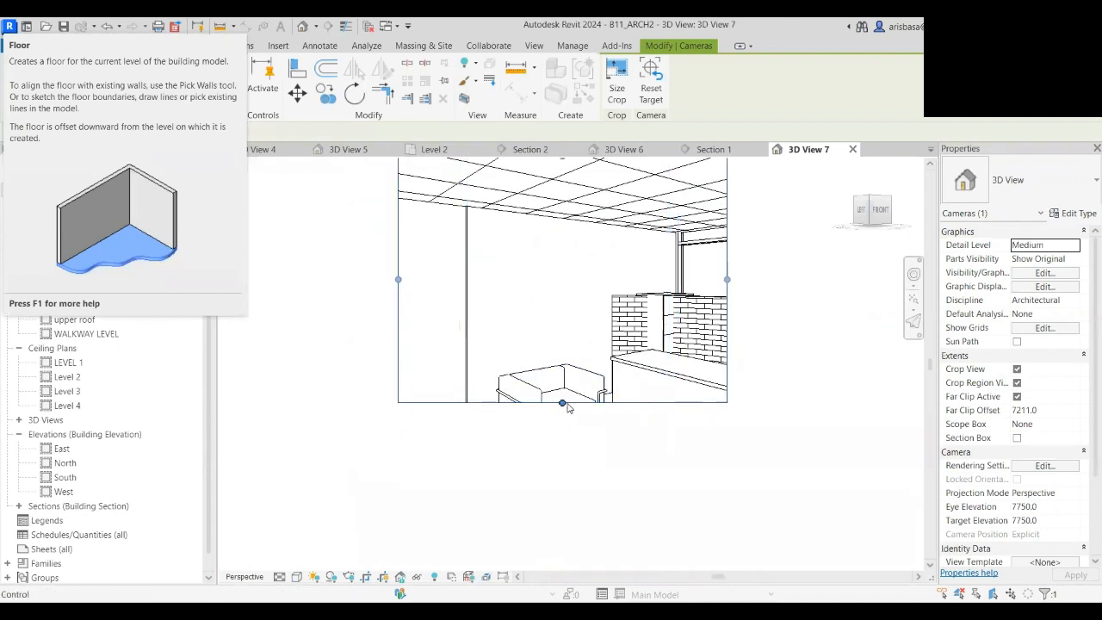
- Enlarge the camera view's crop region until the whole chair and desk fit, and give the view a realistic visual style
drag(563, 402, 562, 498)
drag(726, 327, 769, 327)
scroll(788, 385, down, 2)
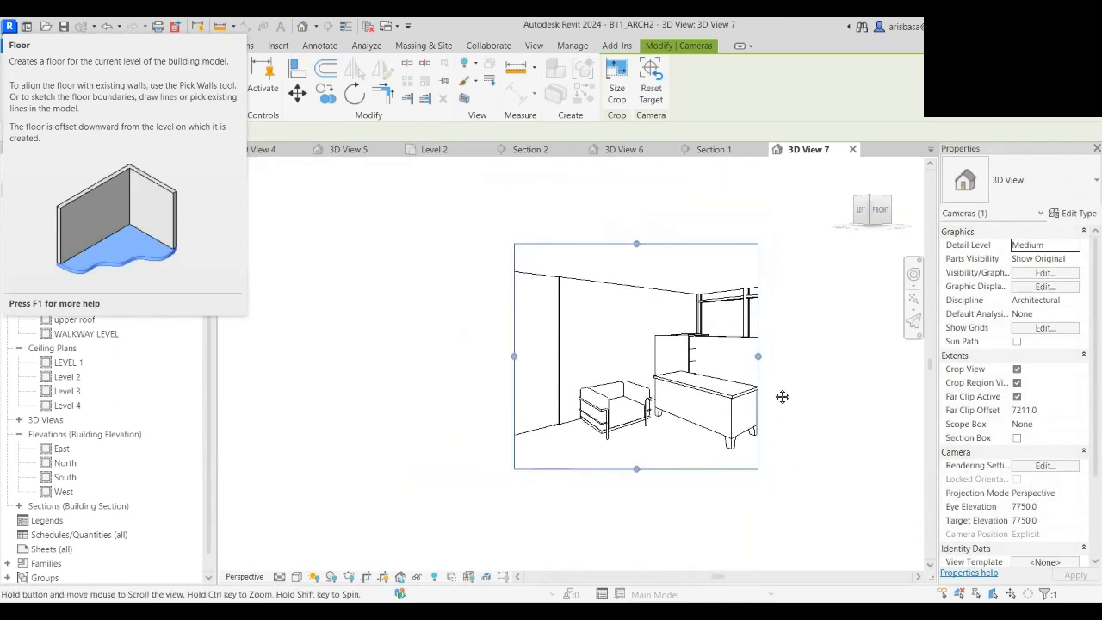
click(459, 540)
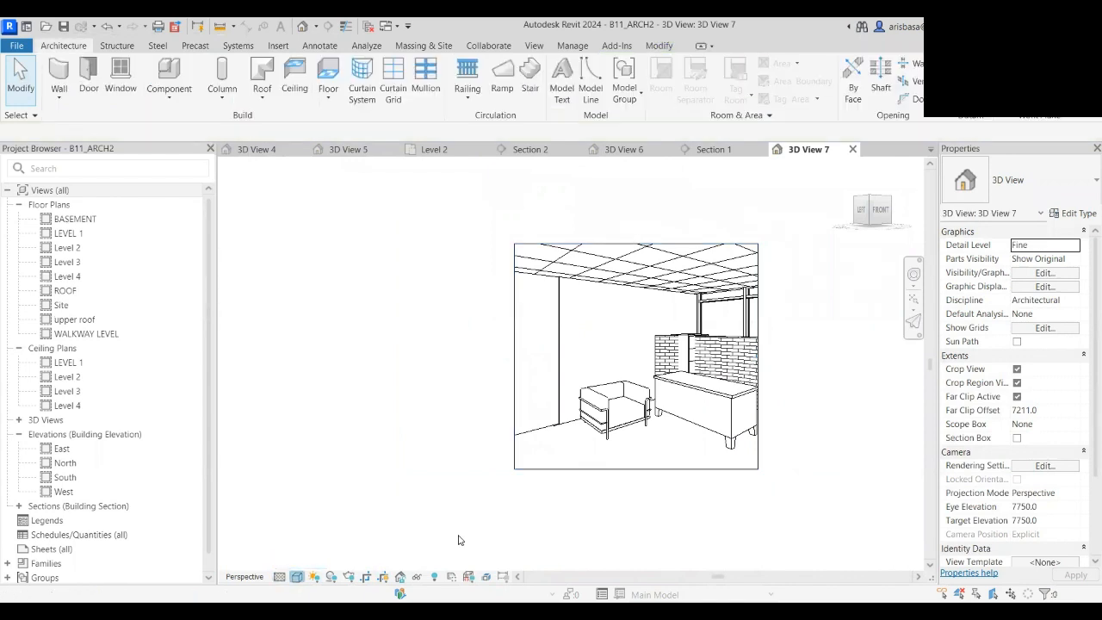
click(298, 577)
click(323, 562)
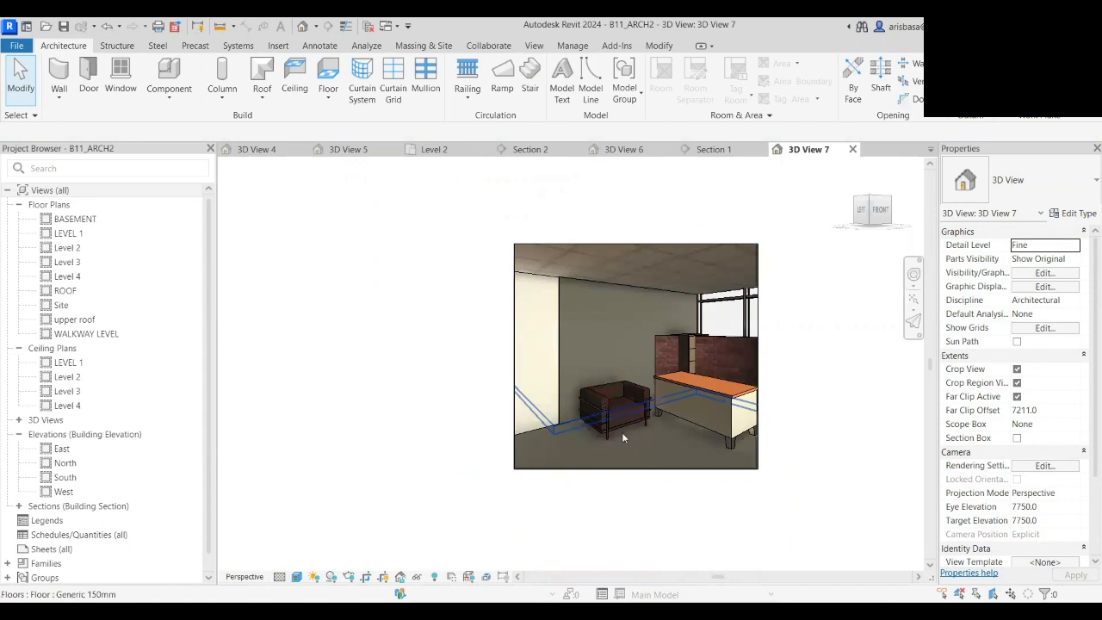
- Examine the plaid cushion and bronze frame of the chair and the desk beside it in the camera view
scroll(624, 418, up, 5)
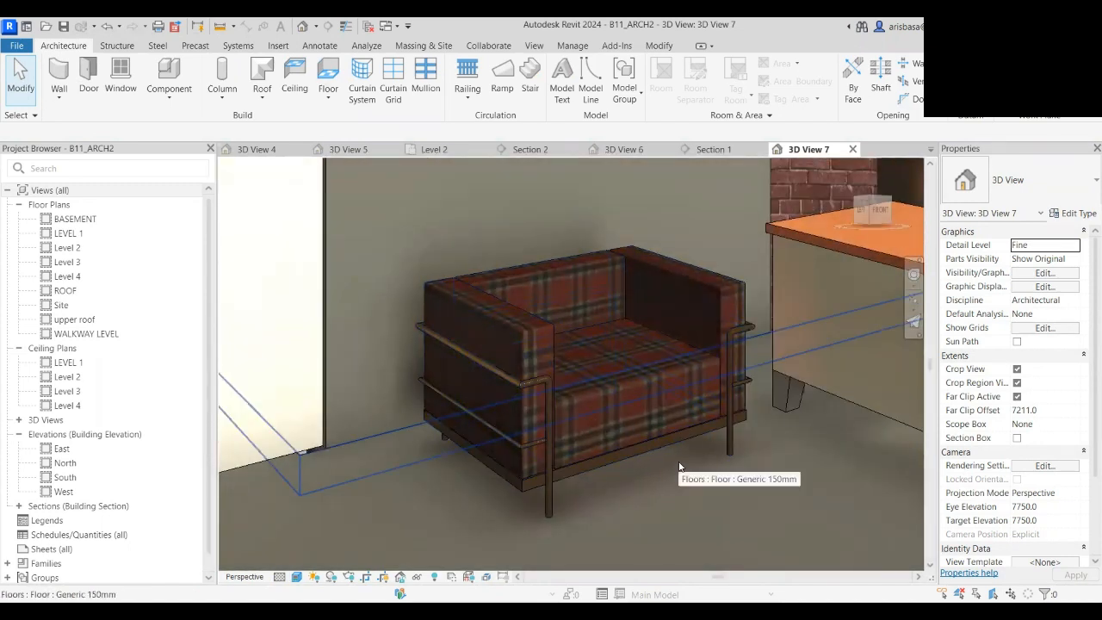
scroll(542, 390, up, 5)
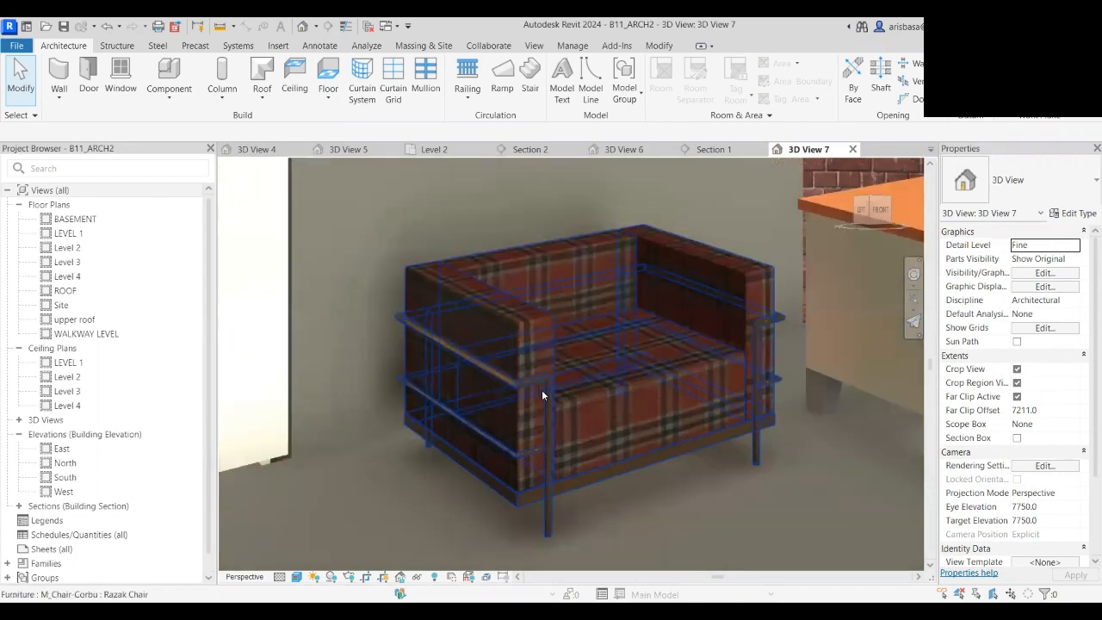
scroll(741, 458, down, 5)
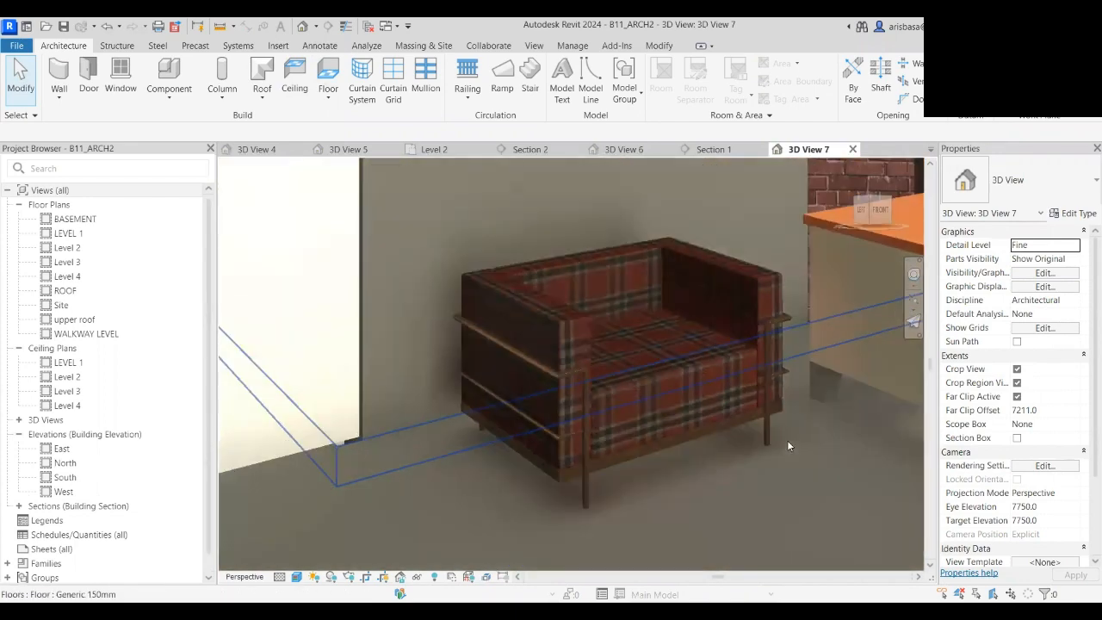
scroll(787, 446, down, 2)
middle_drag(783, 447, 478, 450)
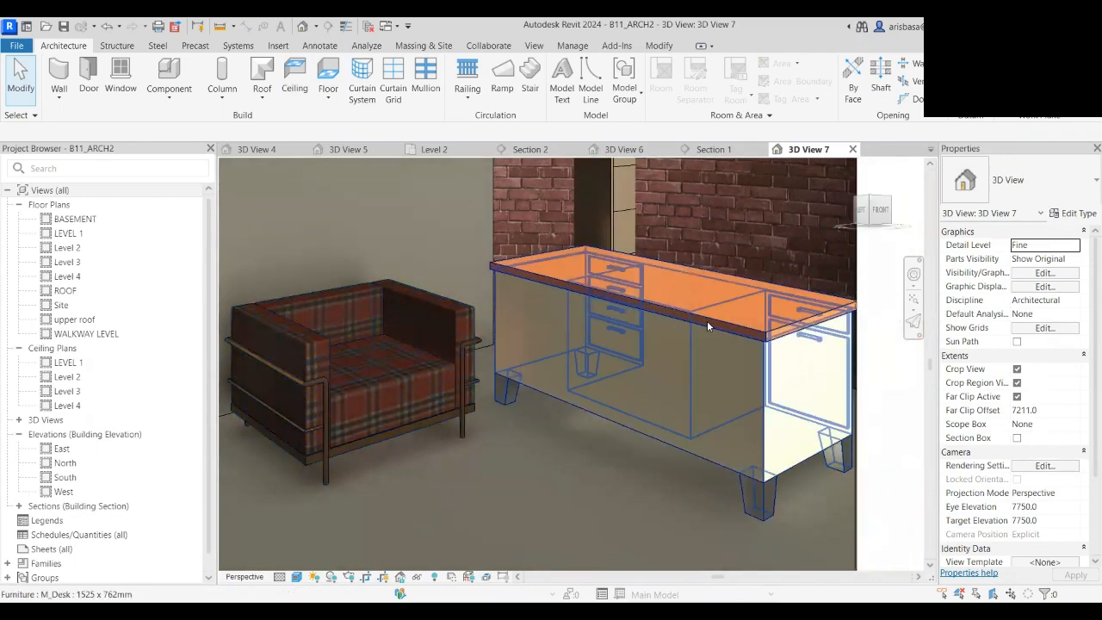
click(708, 321)
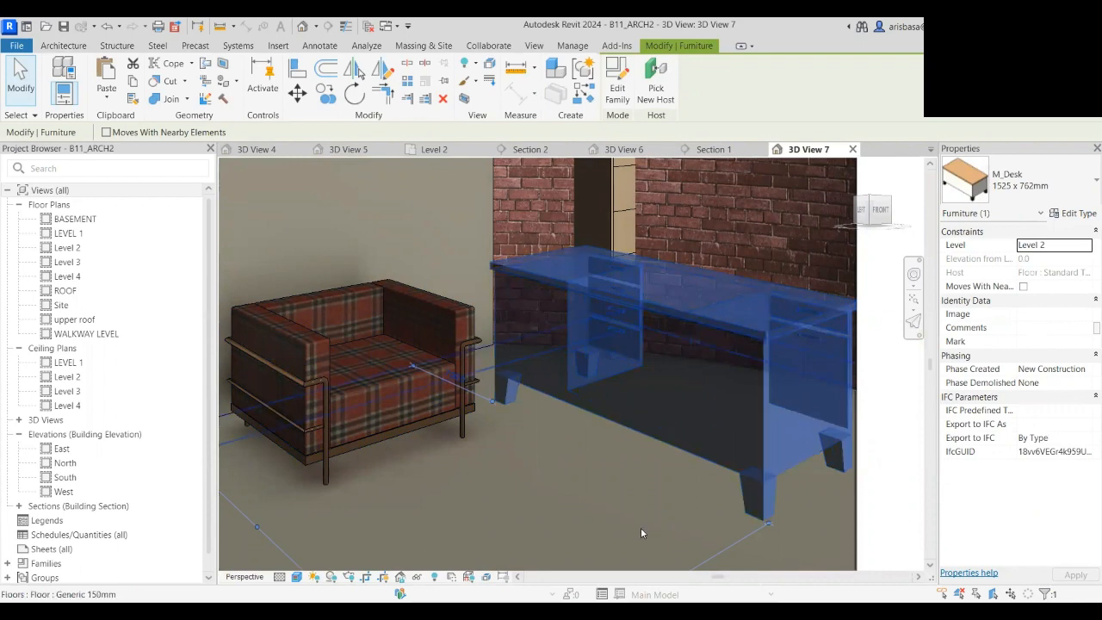
key(Escape)
scroll(728, 440, down, 2)
scroll(728, 440, down, 3)
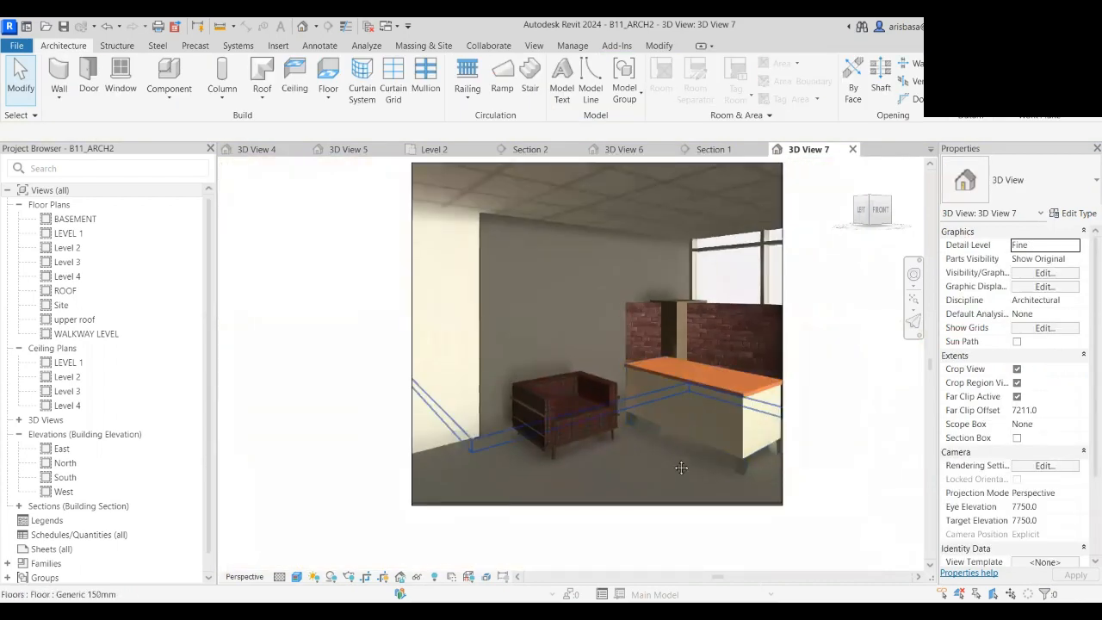
- Delete the five-drawer lateral file cabinet standing behind the desk
scroll(635, 374, up, 5)
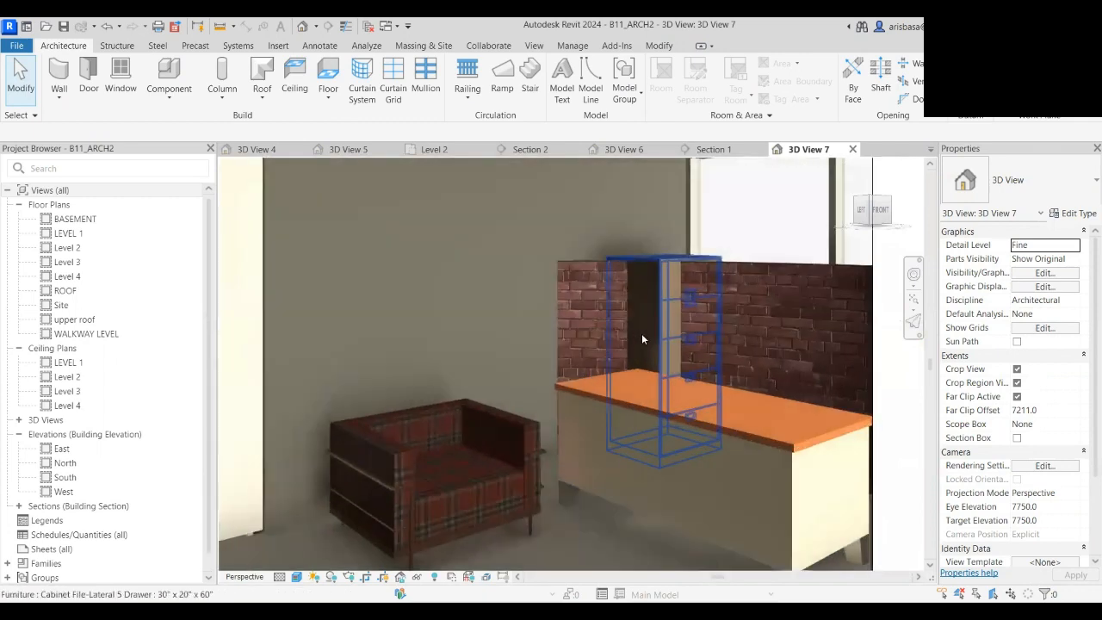
click(675, 322)
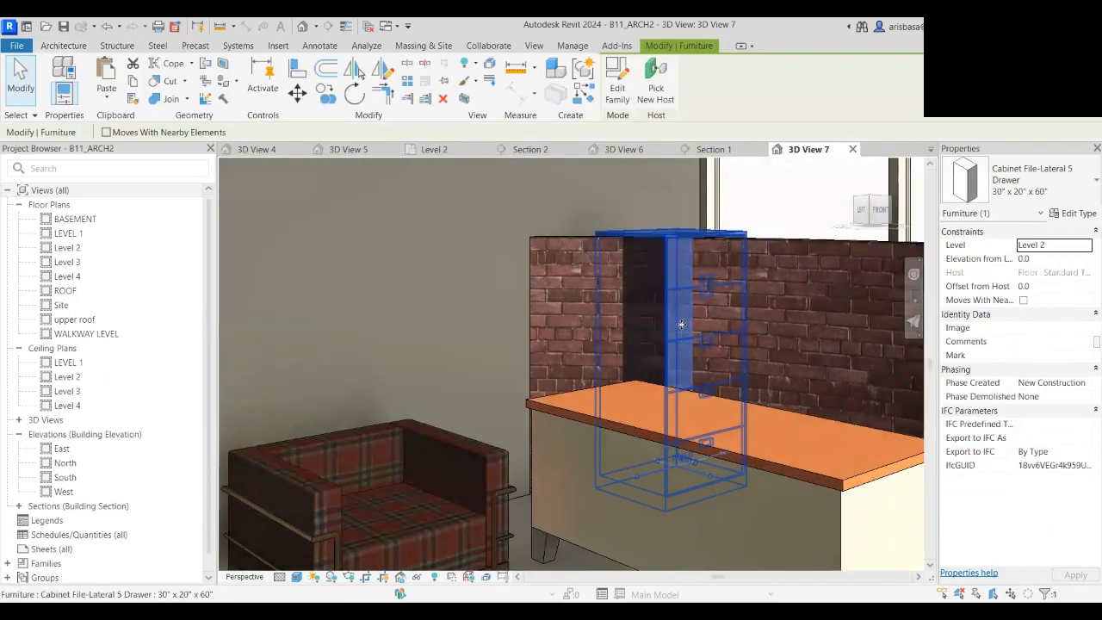
scroll(663, 332, down, 5)
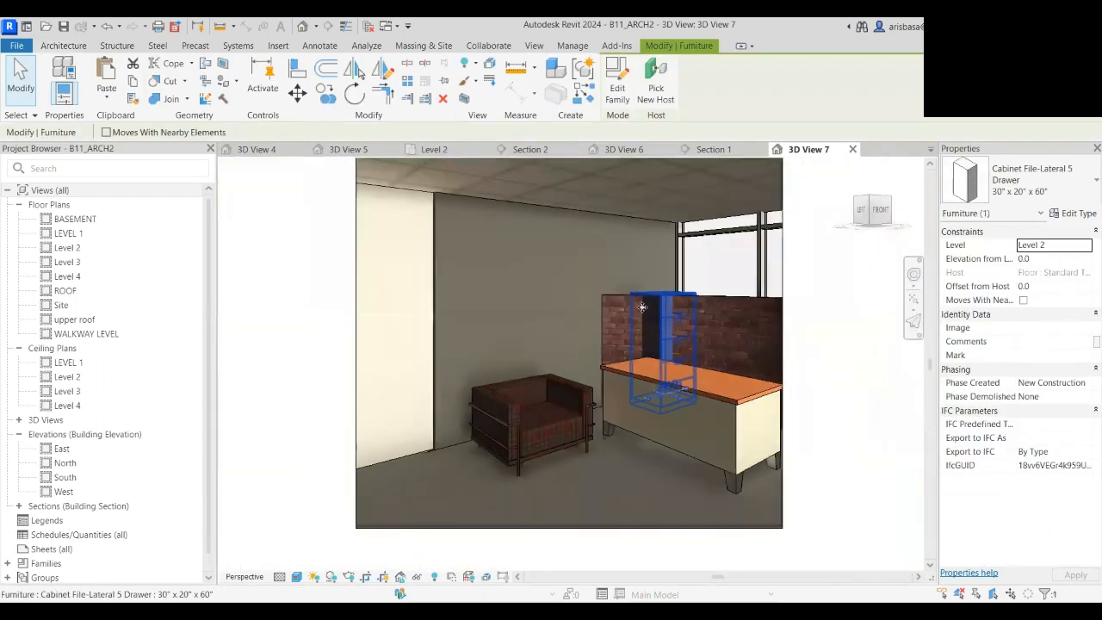
scroll(675, 315, up, 2)
scroll(676, 314, up, 2)
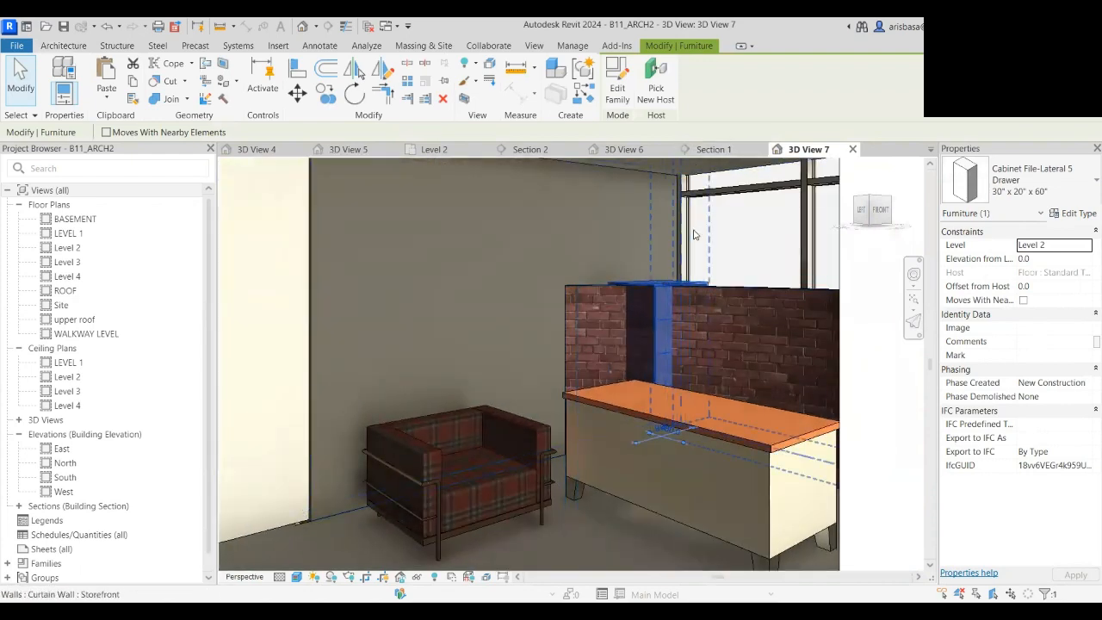
key(Delete)
- Constrain the 90 mm brick wall behind the desk up to Level 2 with a top offset of 0
scroll(642, 386, down, 5)
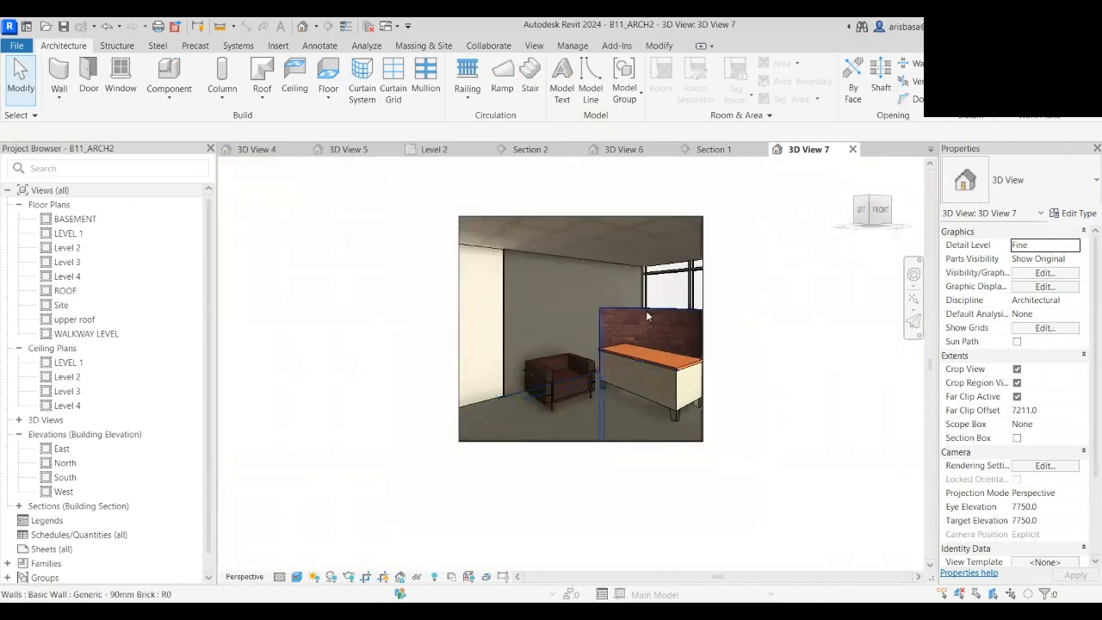
click(644, 310)
middle_drag(656, 341, 631, 281)
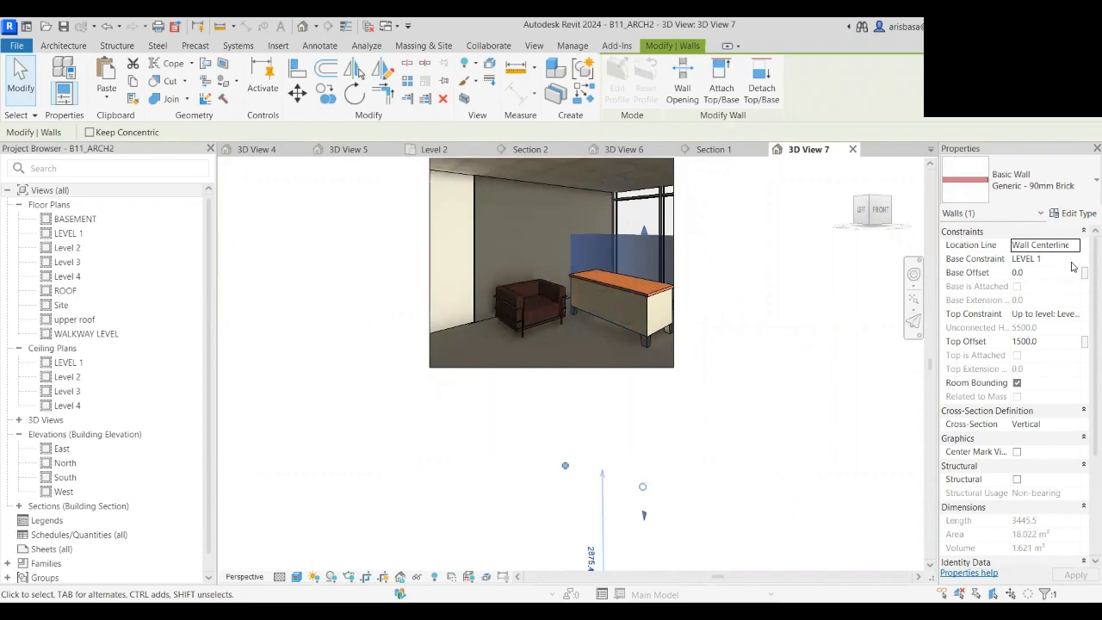
click(1074, 315)
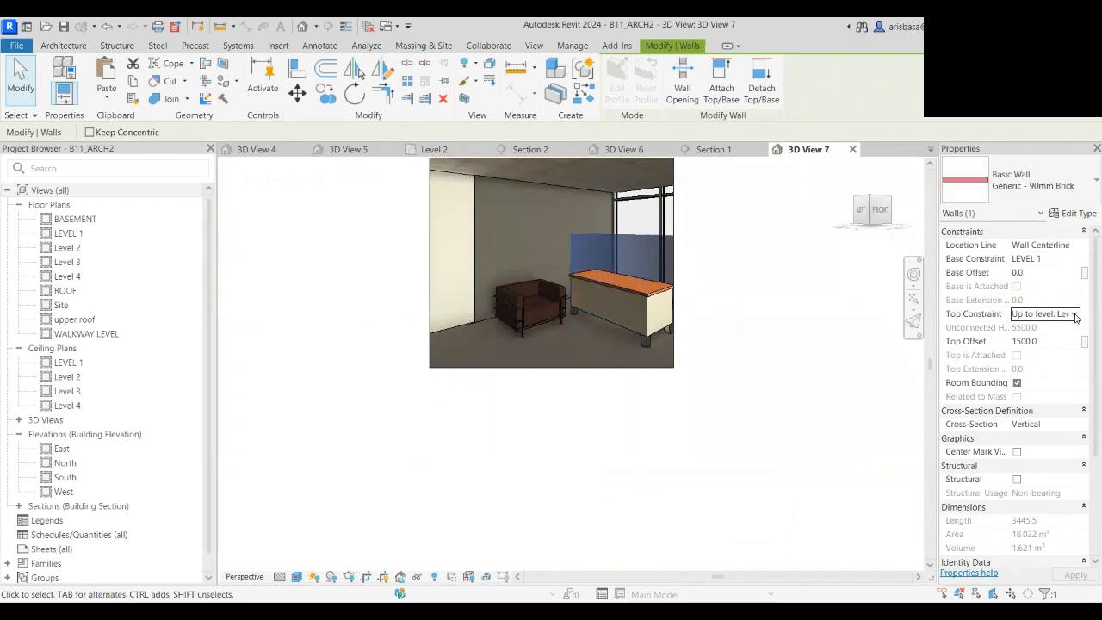
click(1074, 315)
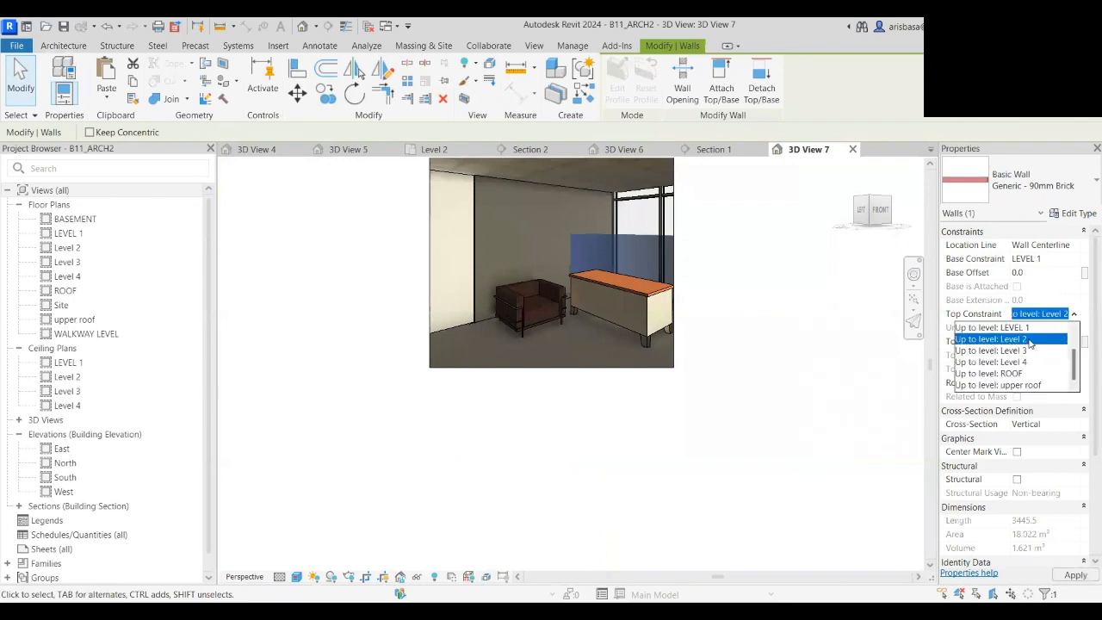
click(1048, 339)
click(1047, 341)
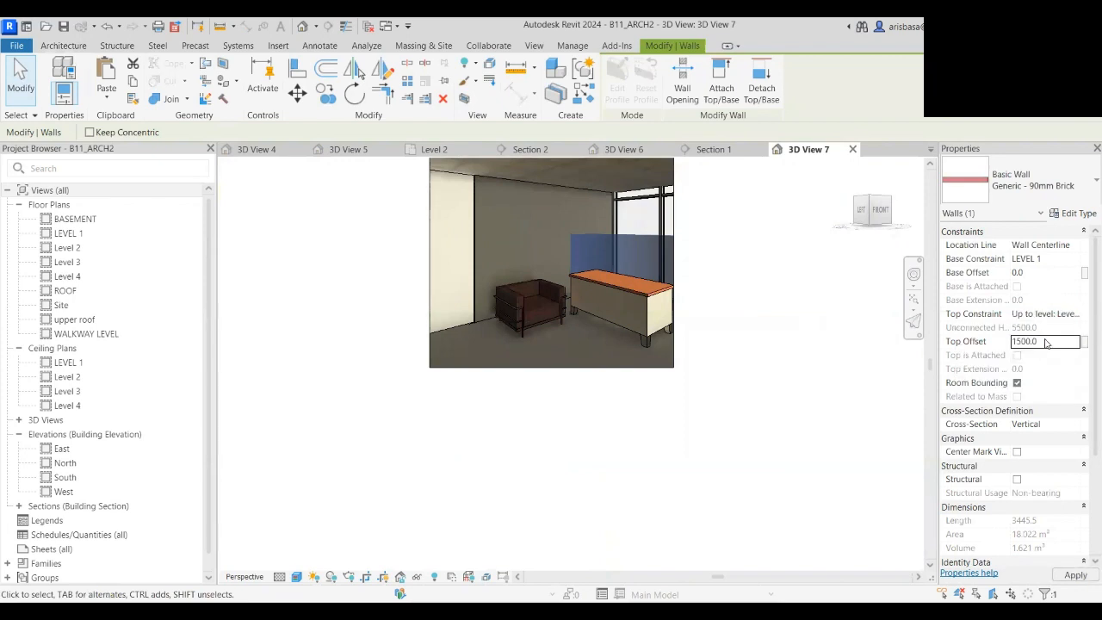
text(0)
key(Return)
click(786, 315)
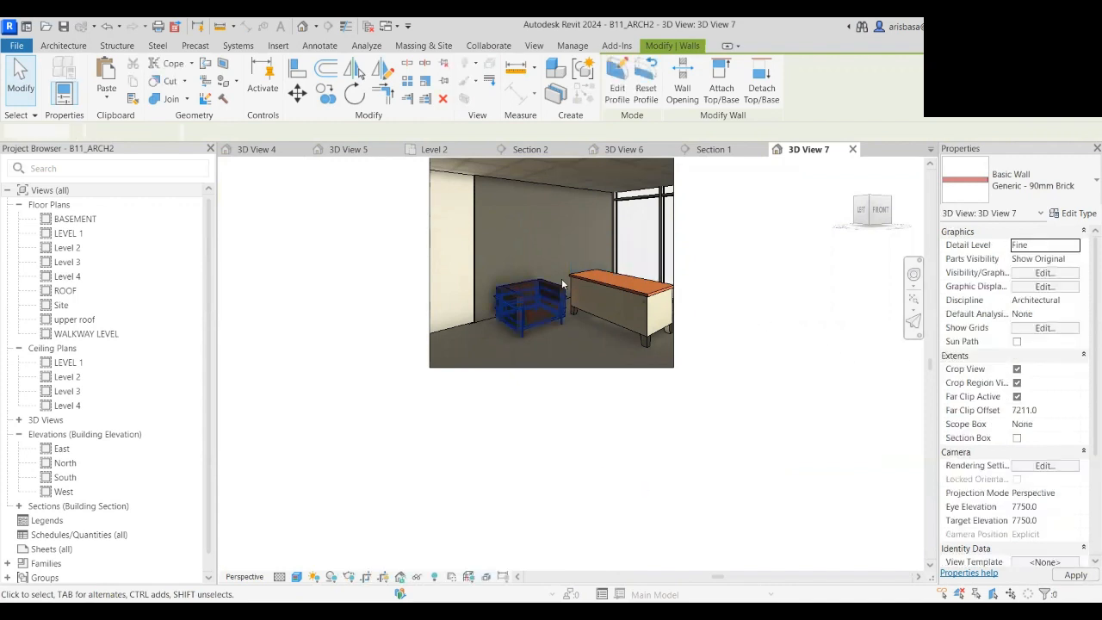
scroll(590, 329, up, 2)
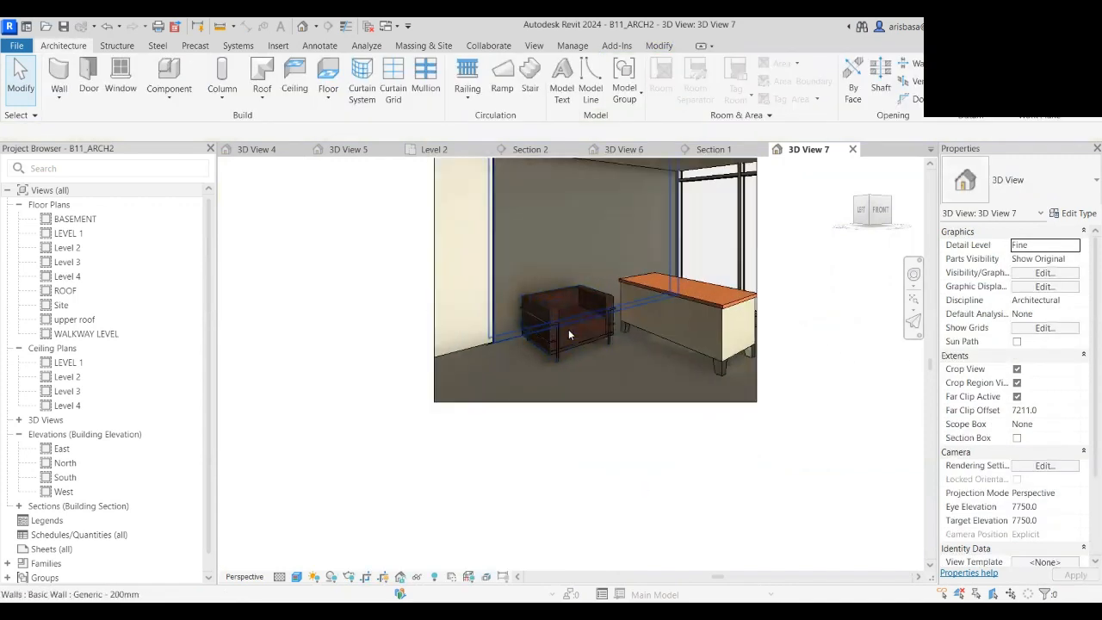
scroll(700, 372, down, 3)
scroll(689, 360, down, 2)
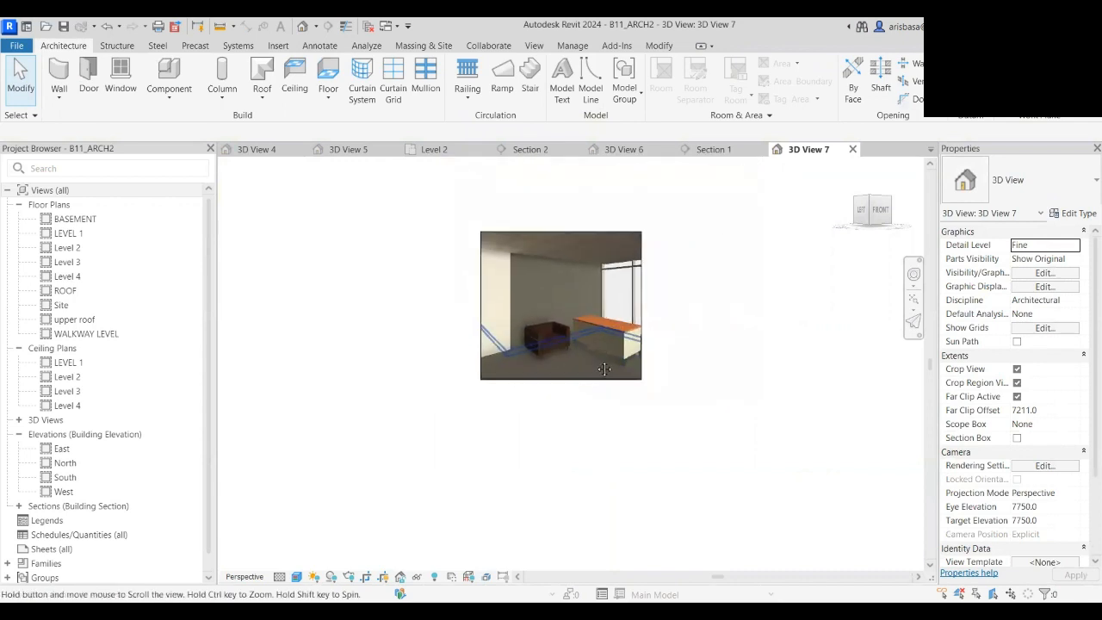
- Widen the camera view's crop region on the window side until the whole desk beside the chair fits
click(642, 310)
drag(642, 306, 670, 311)
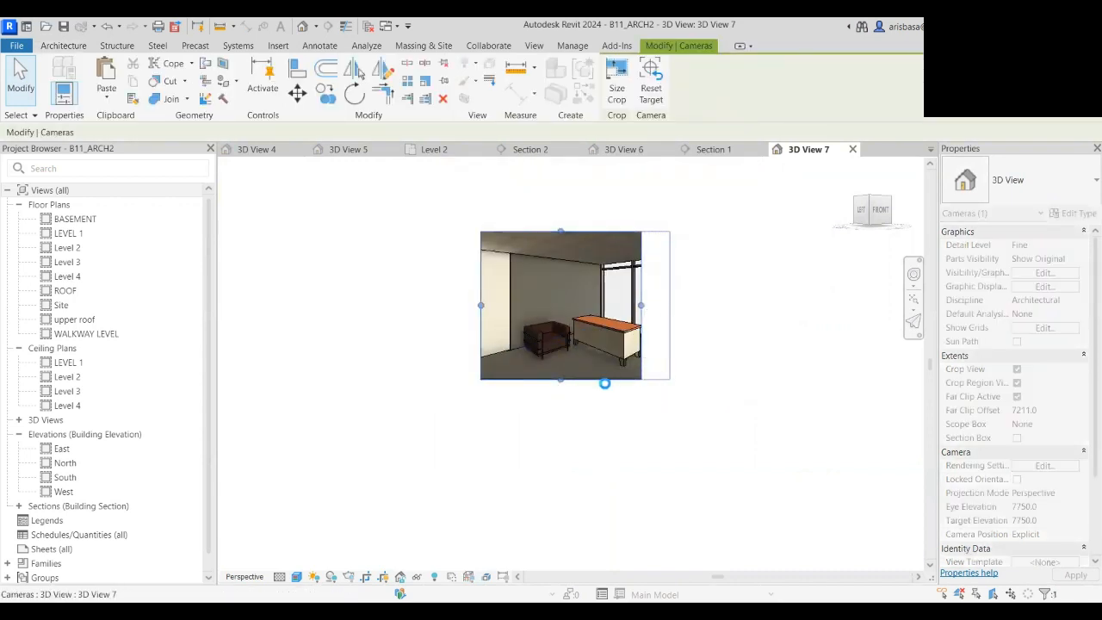
middle_drag(626, 409, 654, 429)
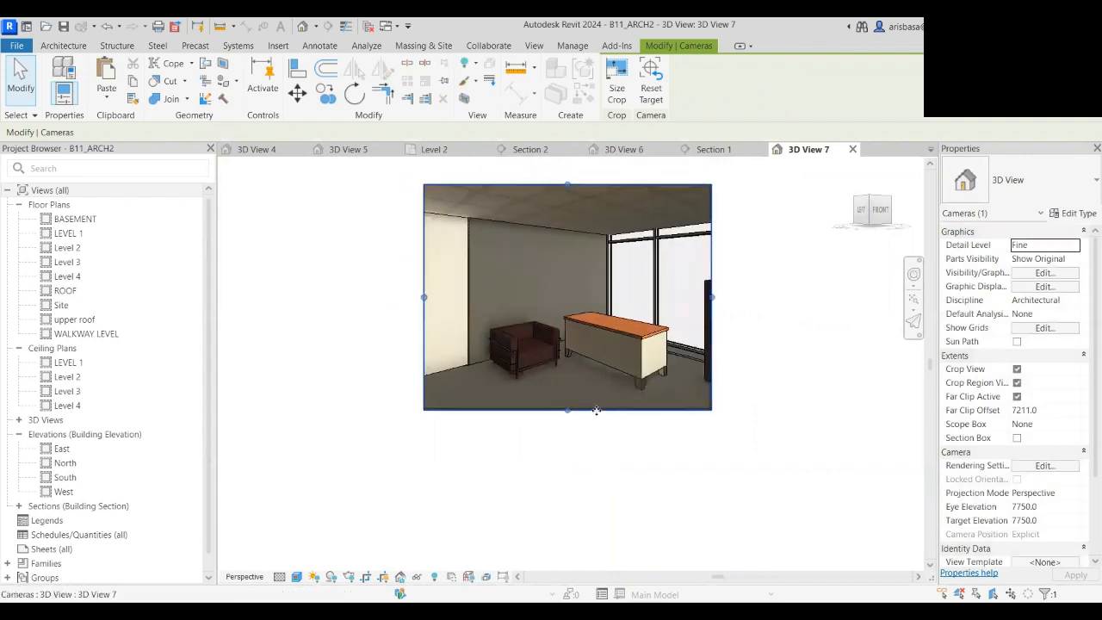
click(770, 387)
scroll(765, 394, up, 2)
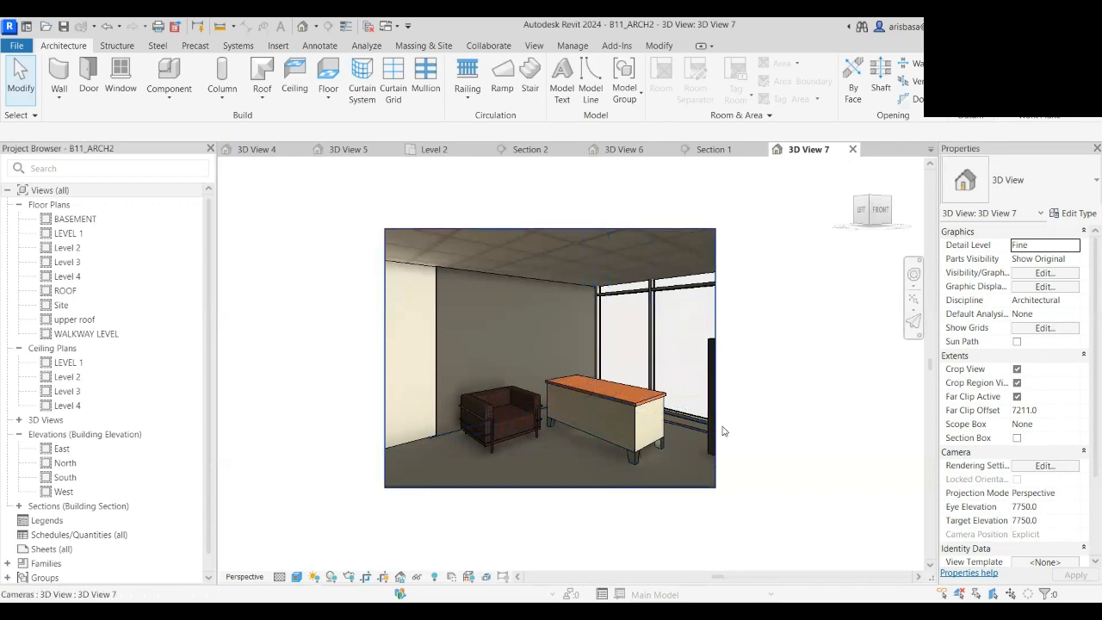
- Extend the crop region further past the windows to include the cabinets and second desk, and lower its bottom edge to show more floor
click(718, 392)
drag(715, 358, 795, 359)
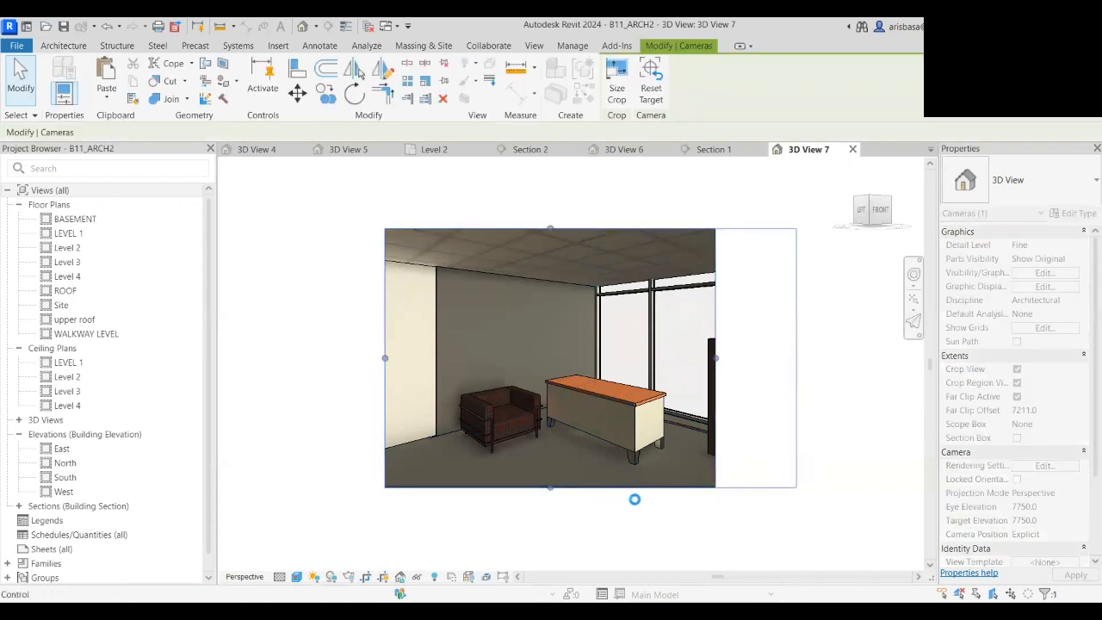
middle_drag(605, 506, 591, 474)
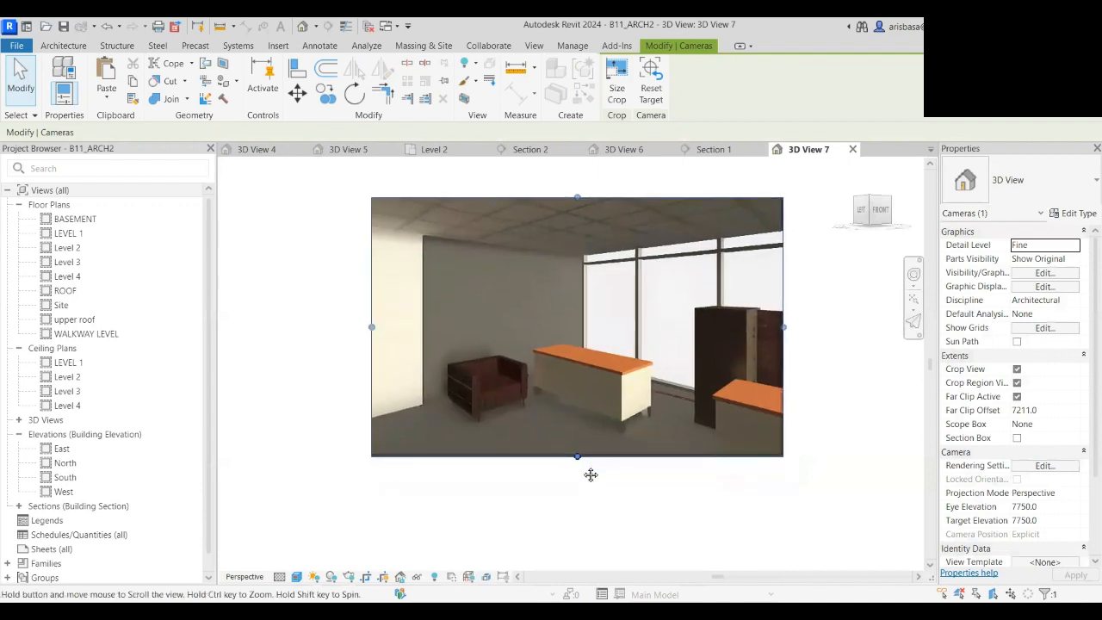
drag(577, 458, 573, 487)
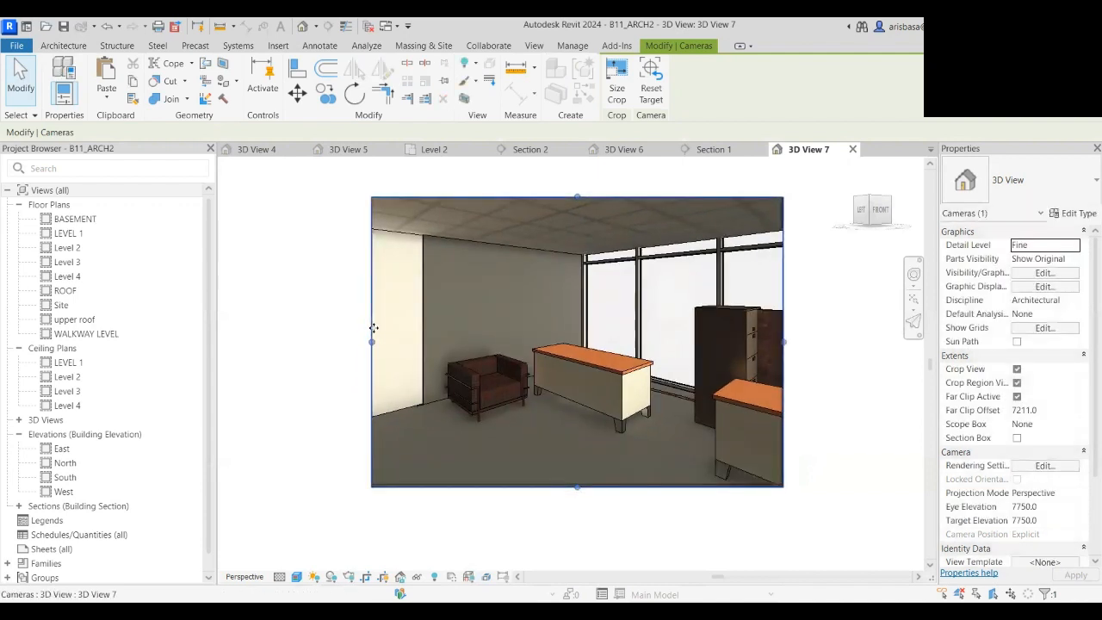
click(806, 352)
middle_drag(819, 385, 795, 406)
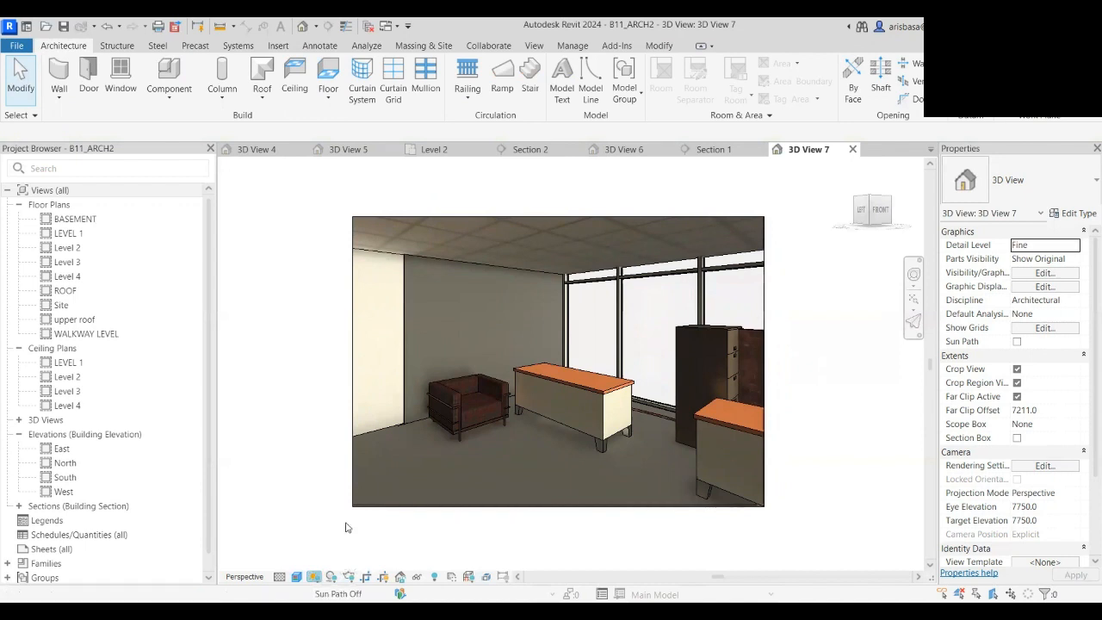
- Switch the view's sun settings to a Still solar study at 9:09 AM and open the project location definition
click(313, 576)
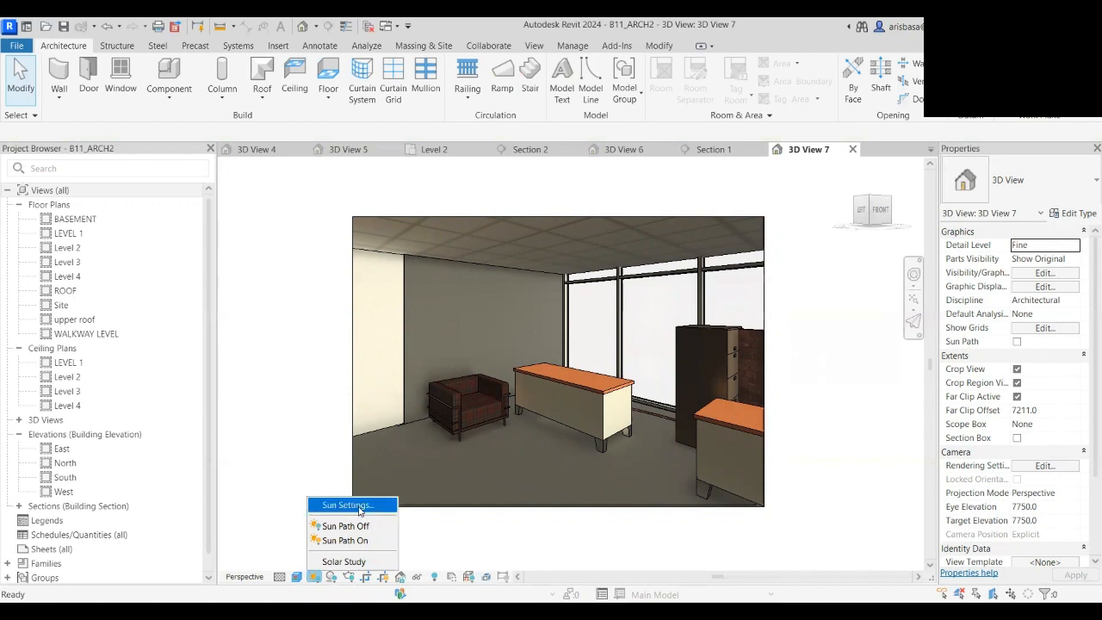
click(360, 507)
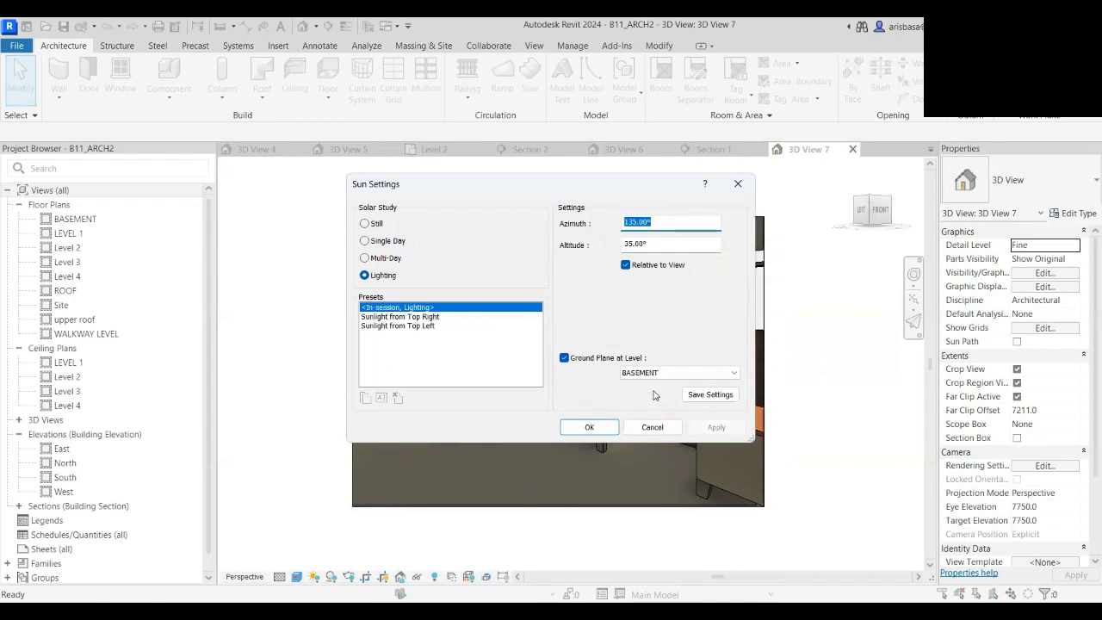
click(365, 224)
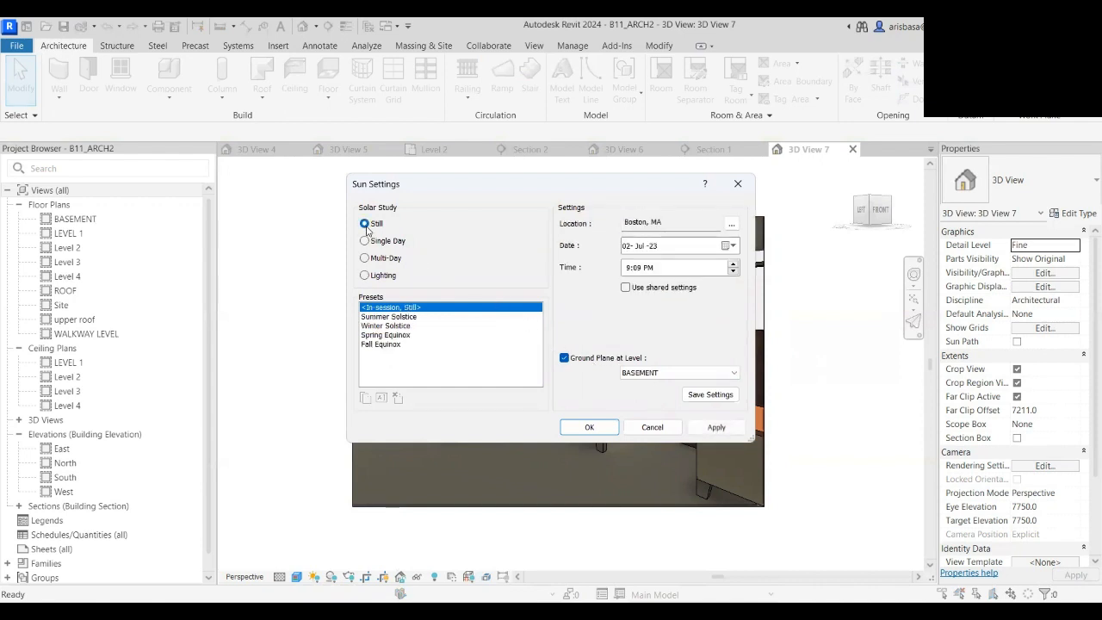
click(666, 269)
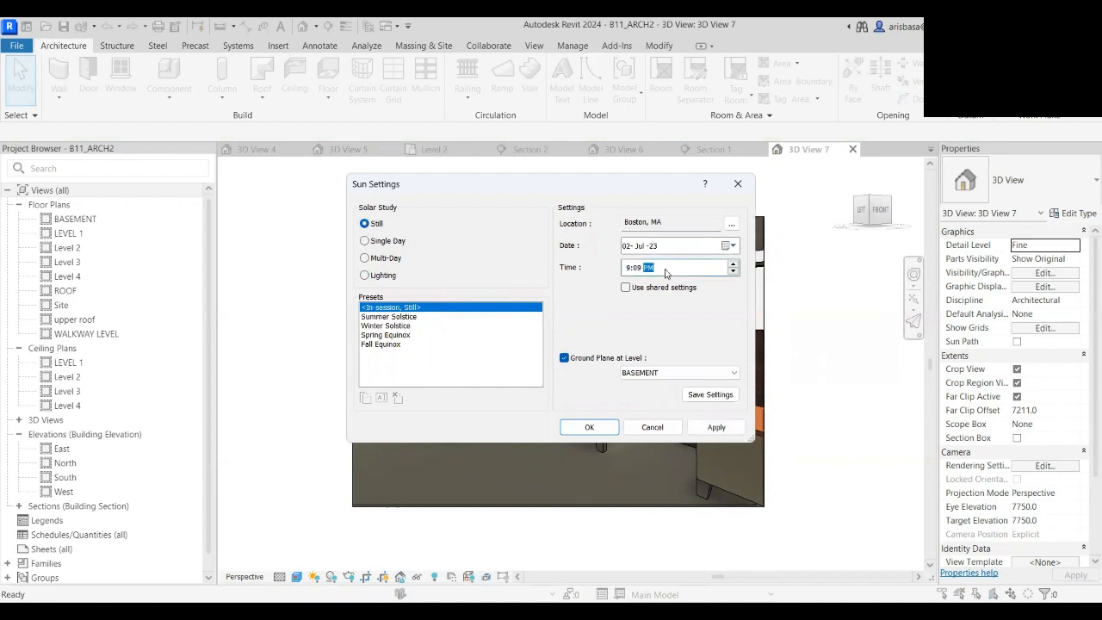
click(732, 265)
click(731, 224)
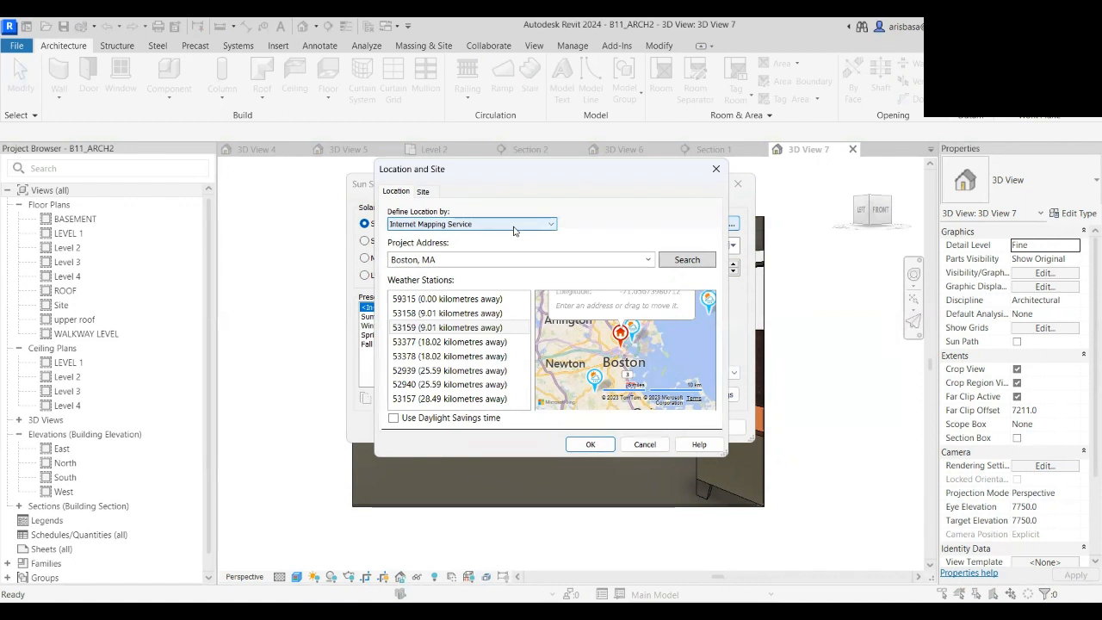
- Try to find Doha as the project address through the internet mapping service
click(484, 258)
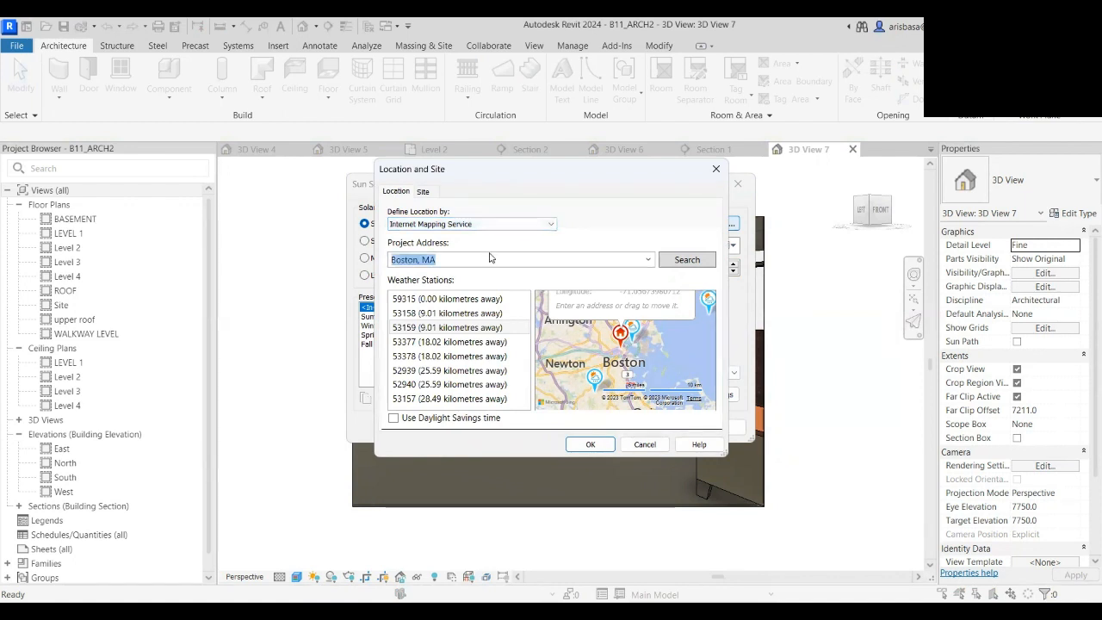
text(D)
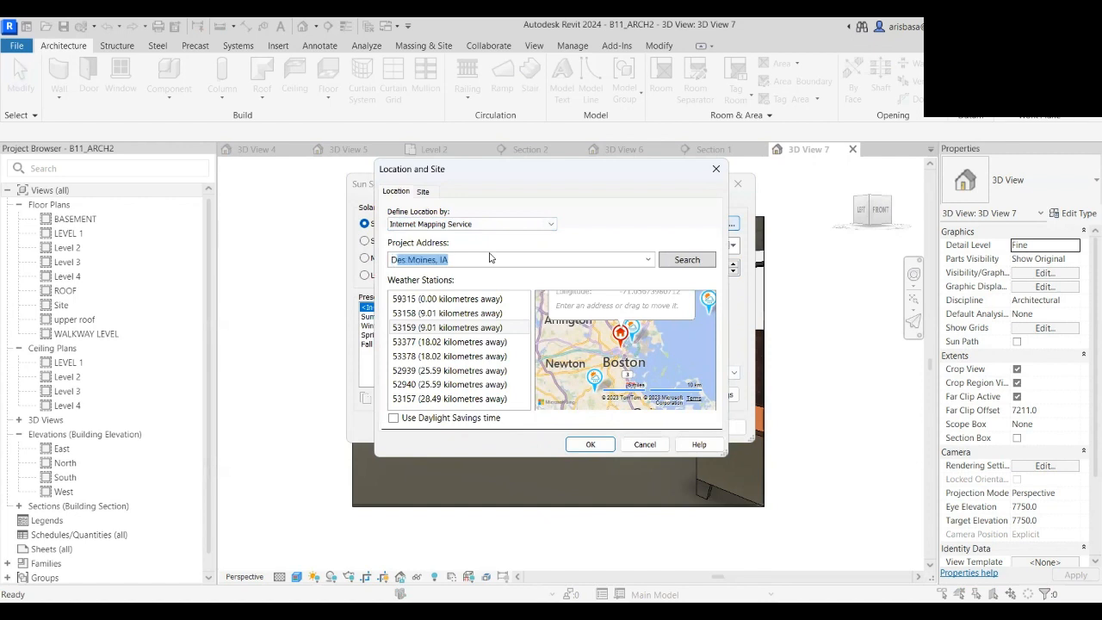
text(oha)
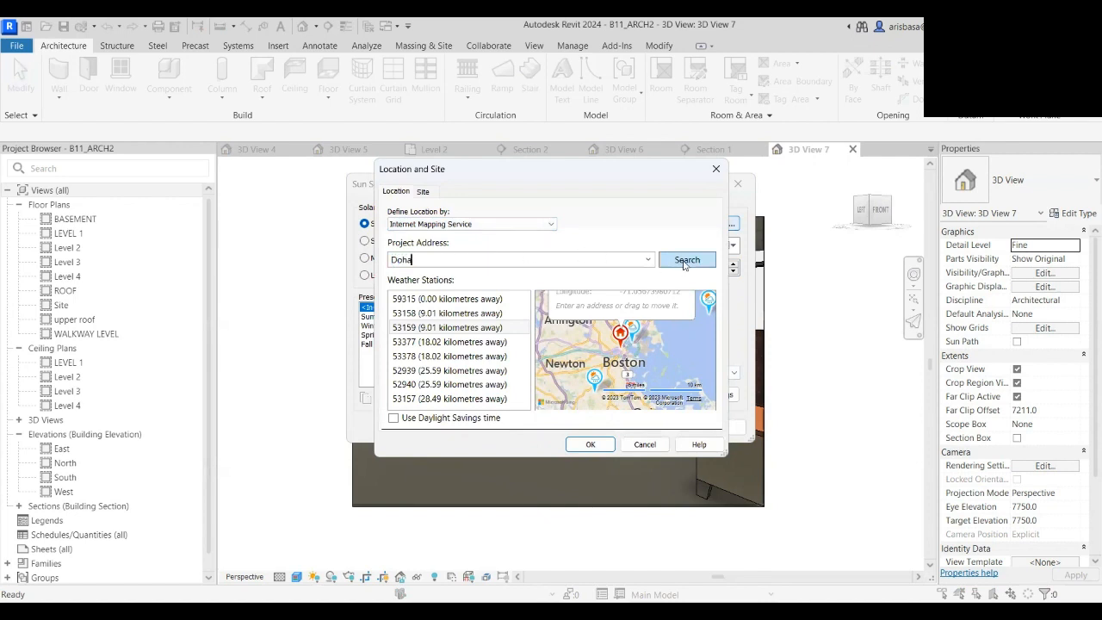
click(685, 262)
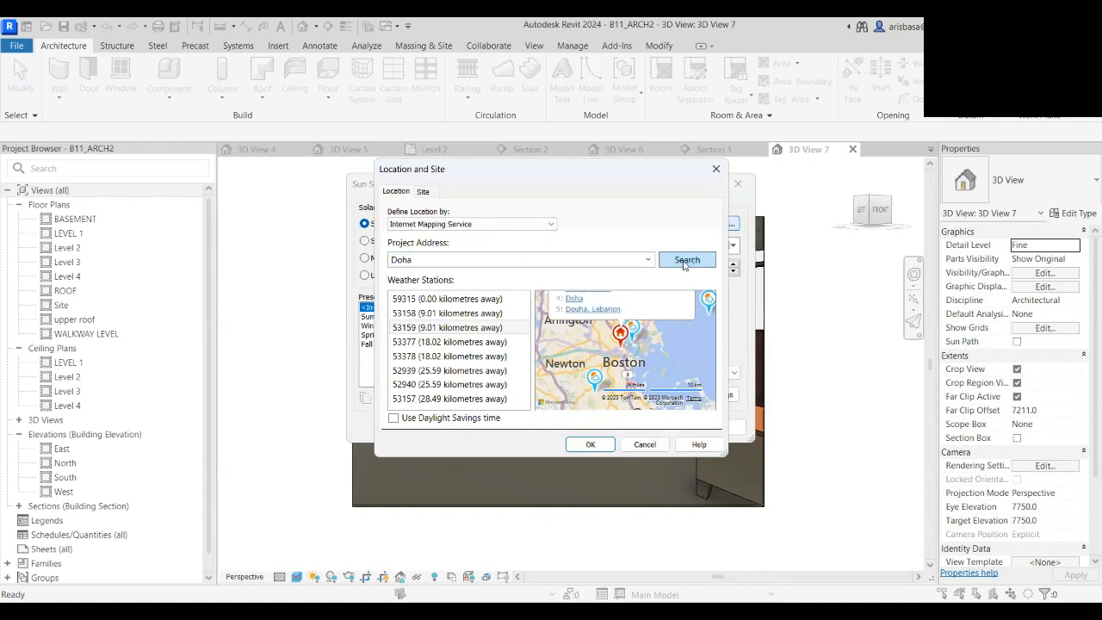
click(637, 312)
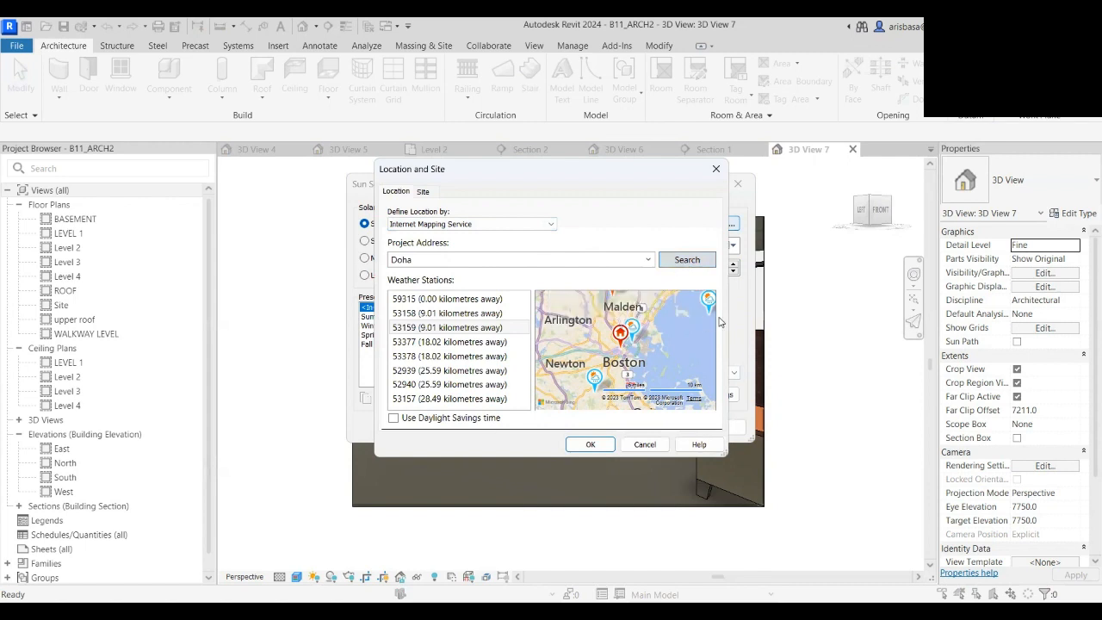
- Enter Qatar as the project address, select weather station 59315, and continue with the entered address
double_click(504, 259)
text(Qatar)
key(Return)
drag(687, 467, 686, 561)
click(466, 268)
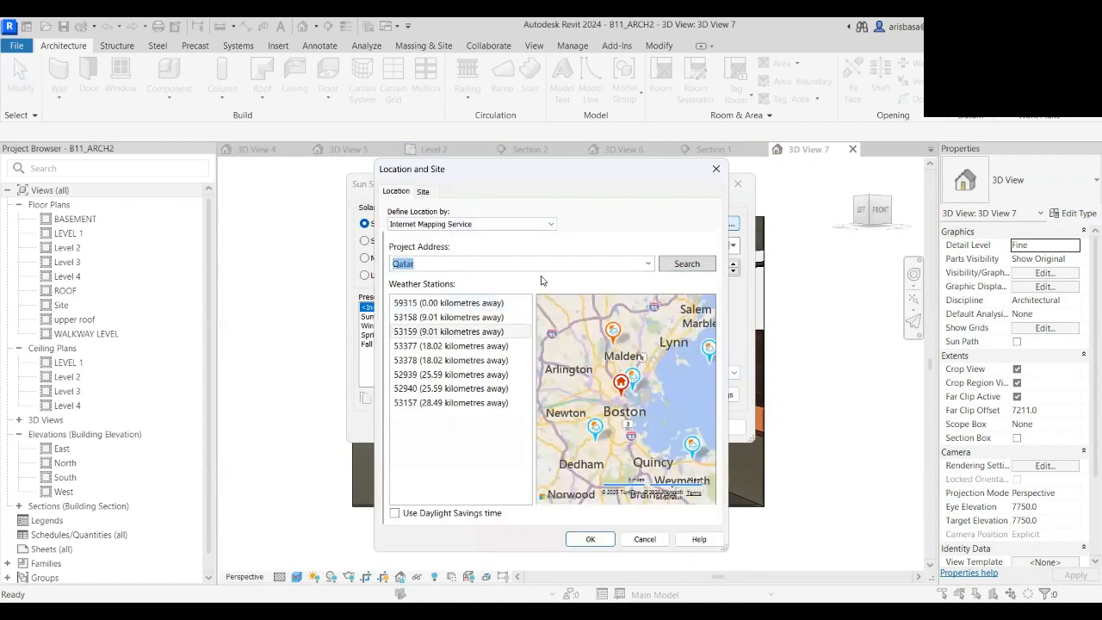
click(461, 305)
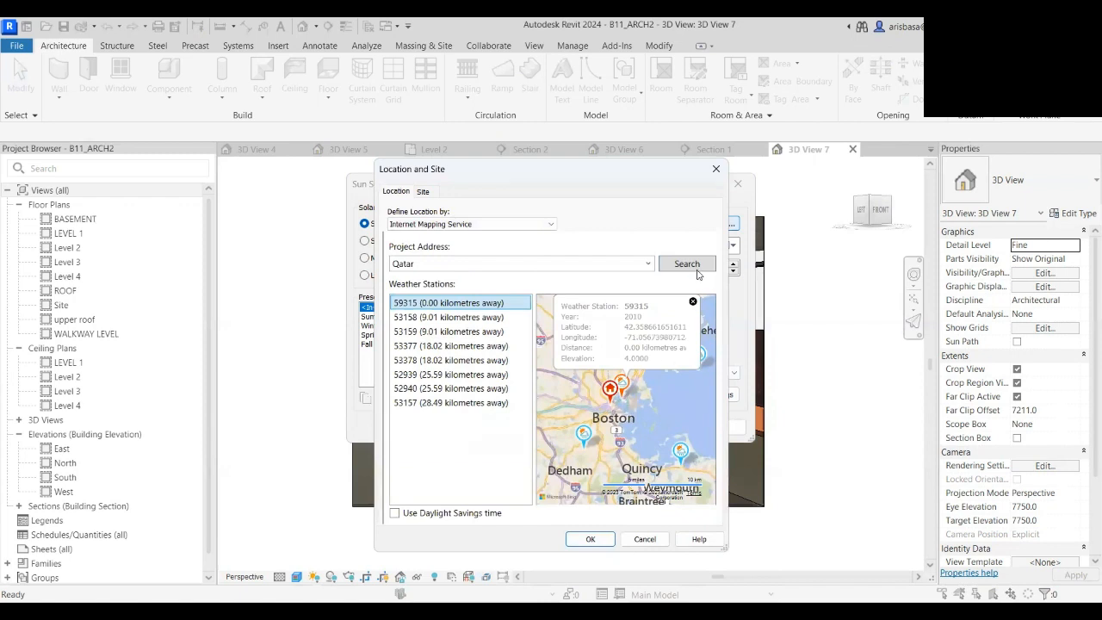
click(588, 537)
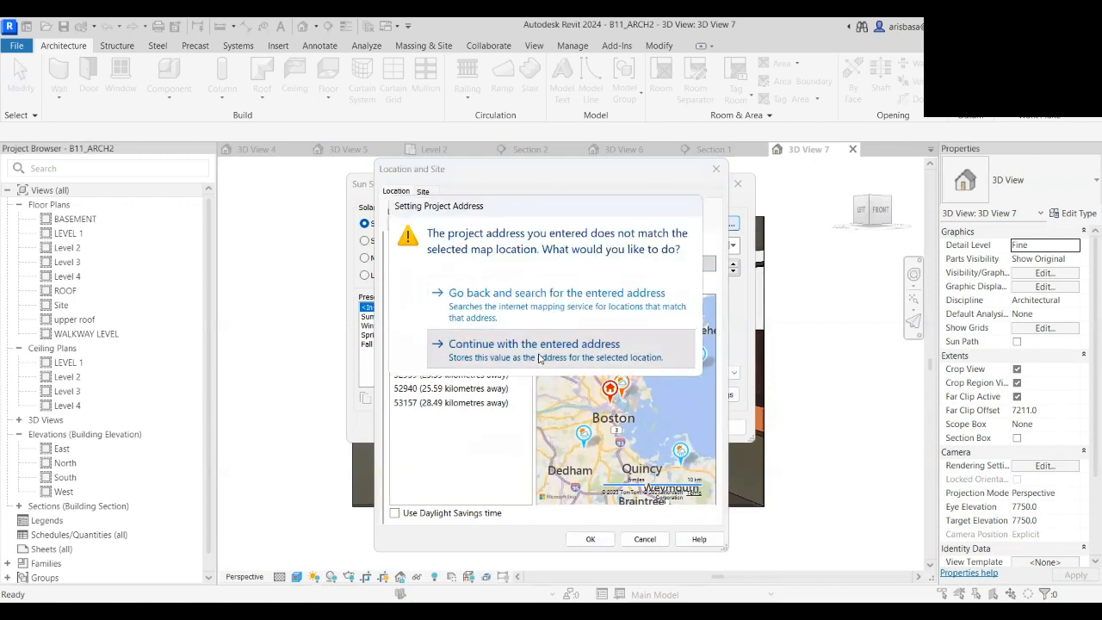
click(540, 347)
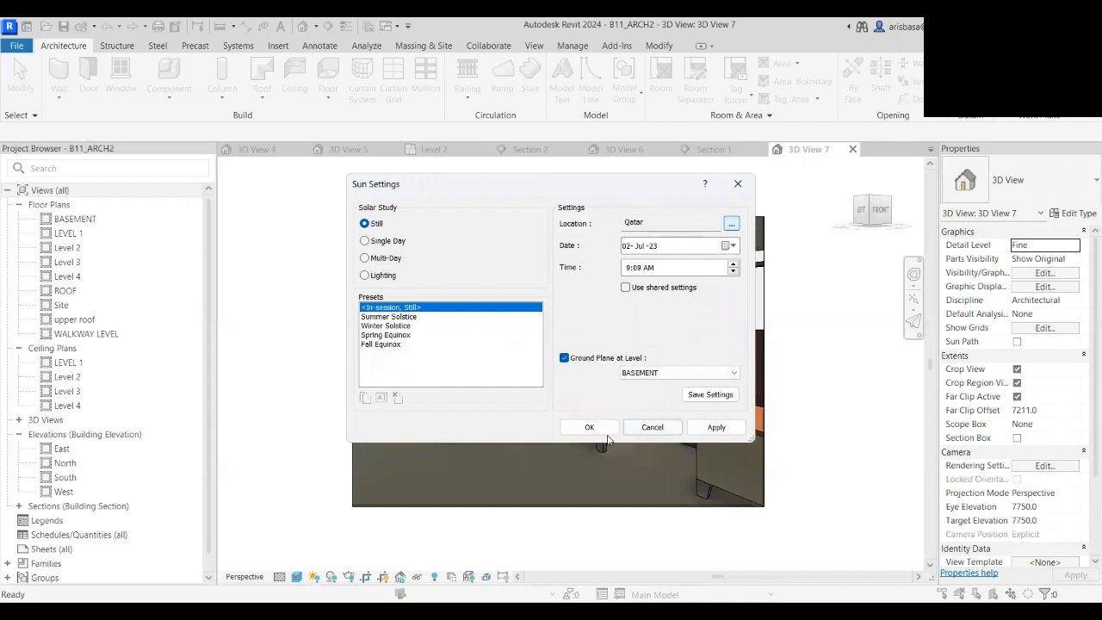
- Recheck the project location on the map and apply the sun settings to the camera view
click(731, 225)
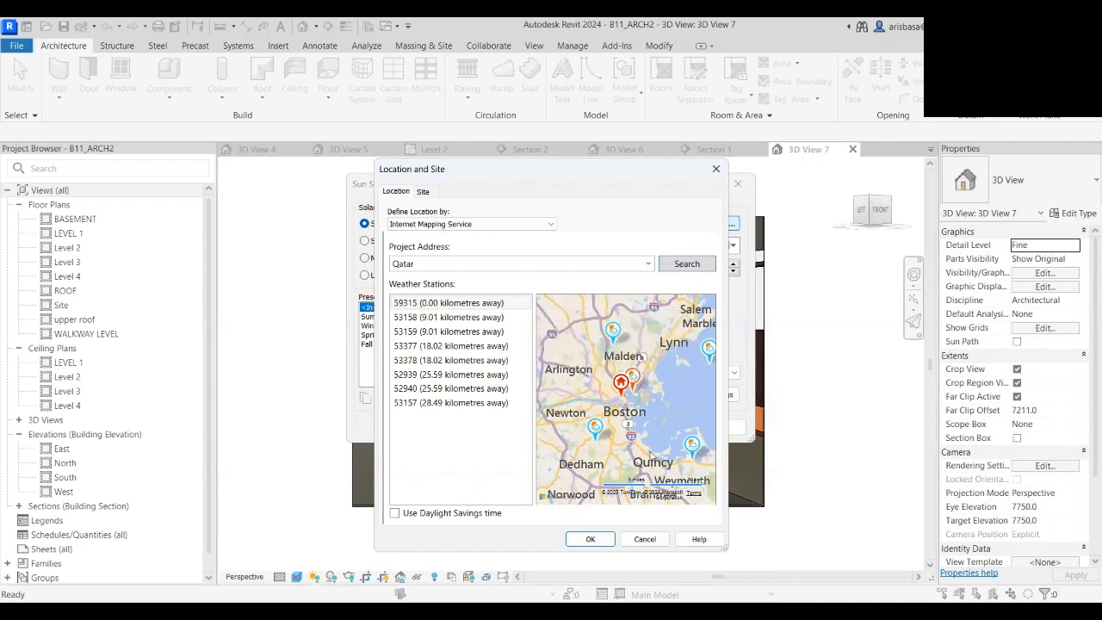
click(591, 539)
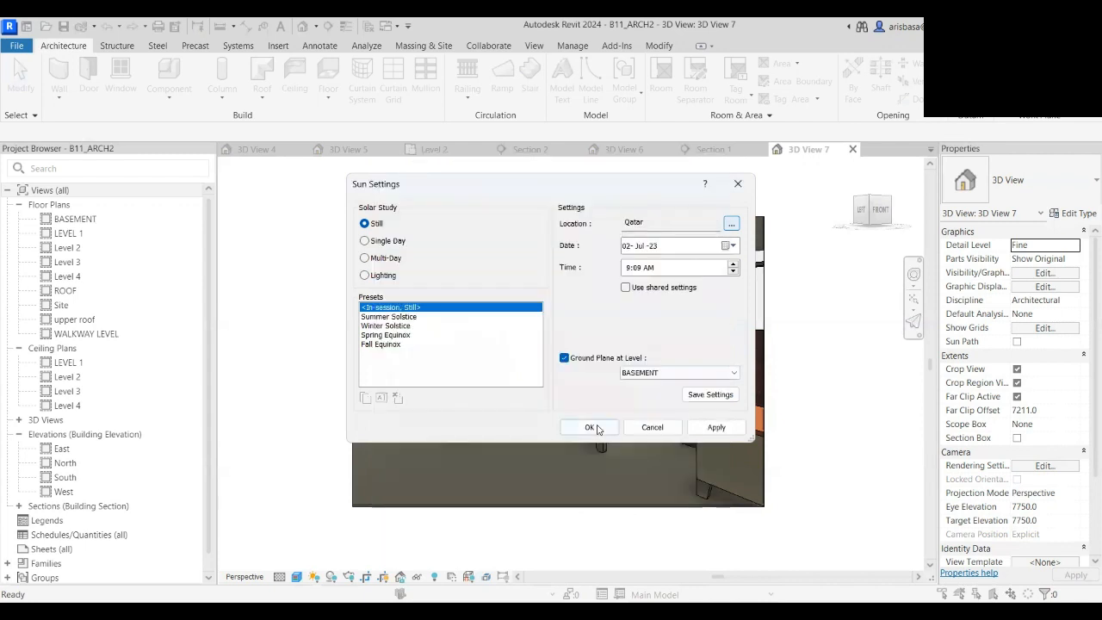
click(714, 437)
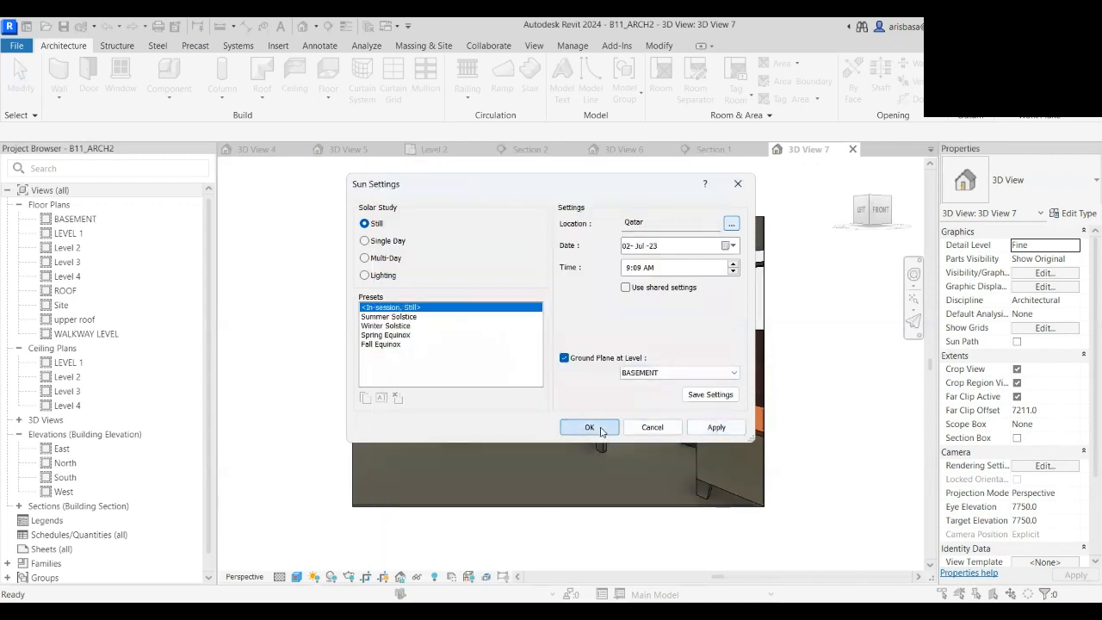
click(589, 429)
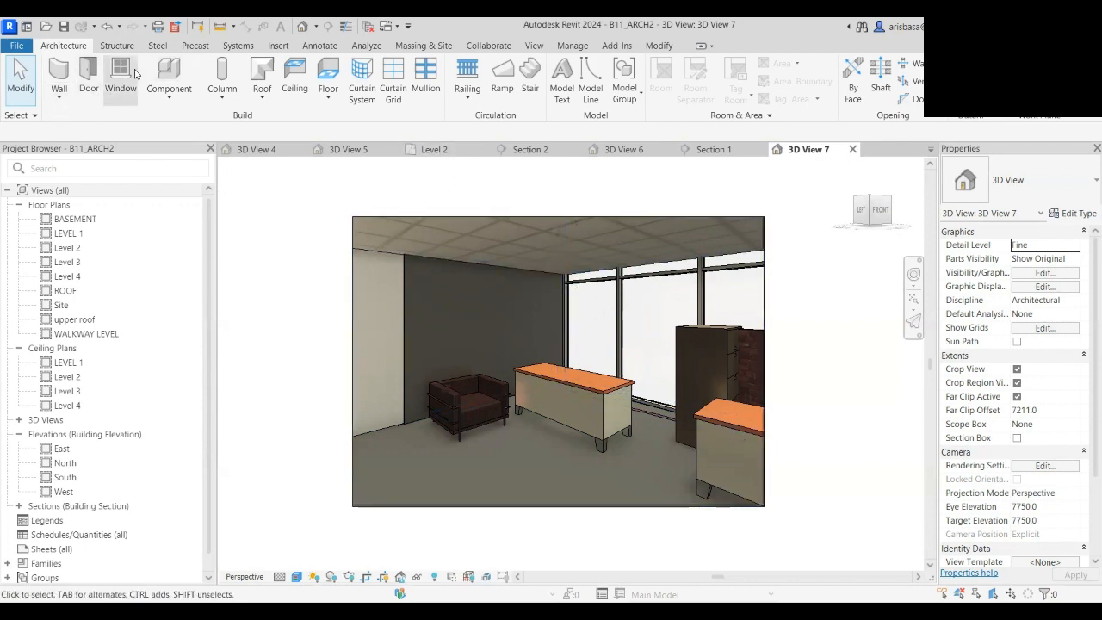
- Open the rendering settings for the camera view and choose High quality with a printer resolution of 300 DPI
click(535, 47)
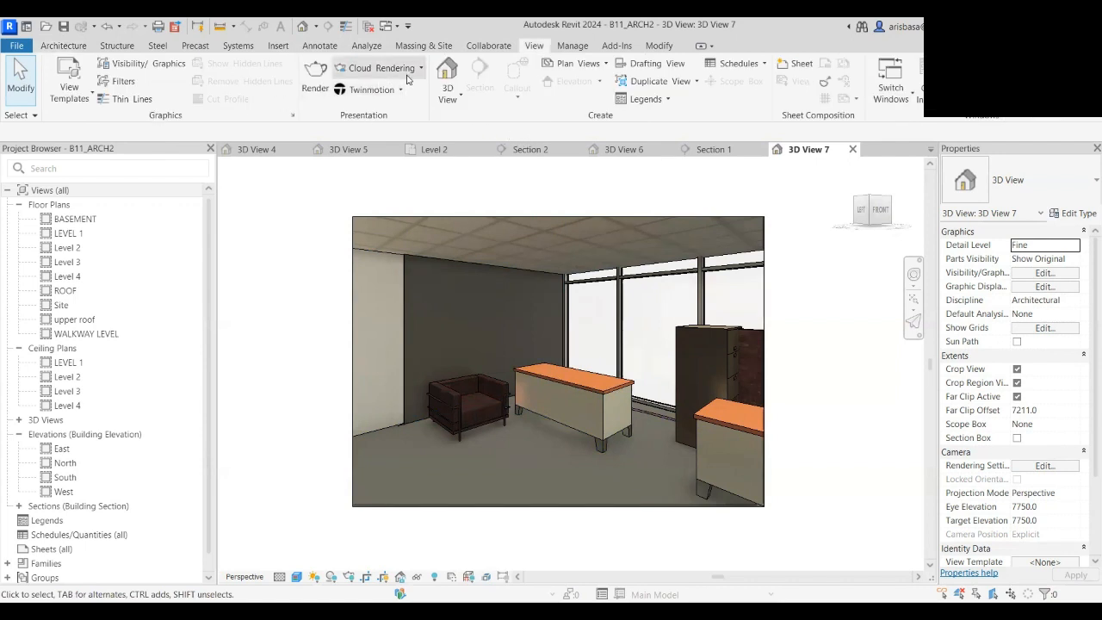
click(316, 82)
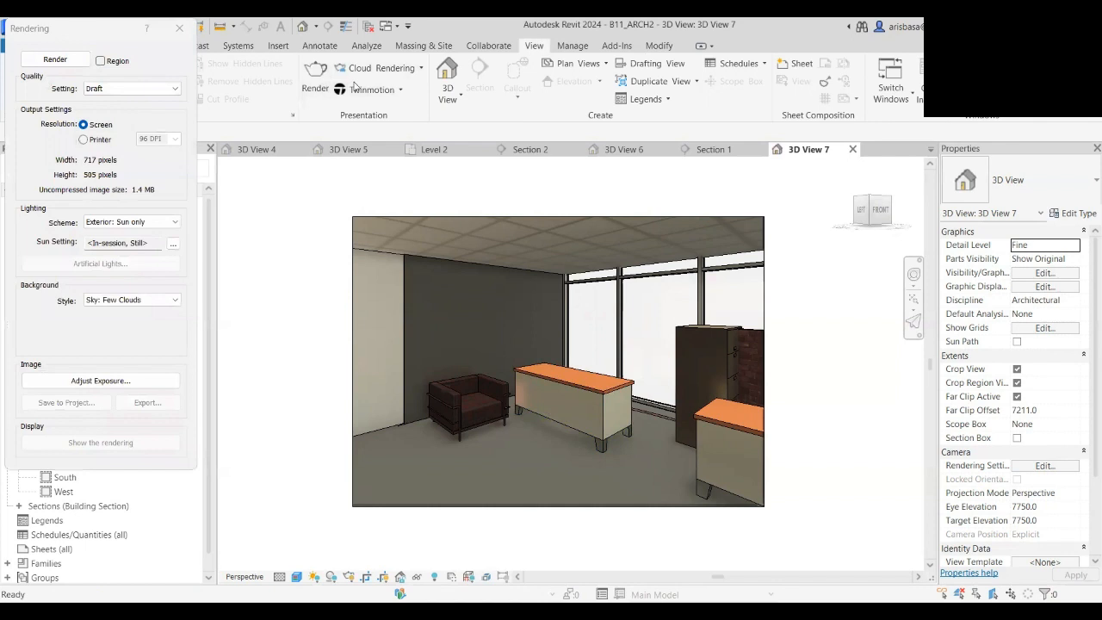
drag(105, 22, 354, 86)
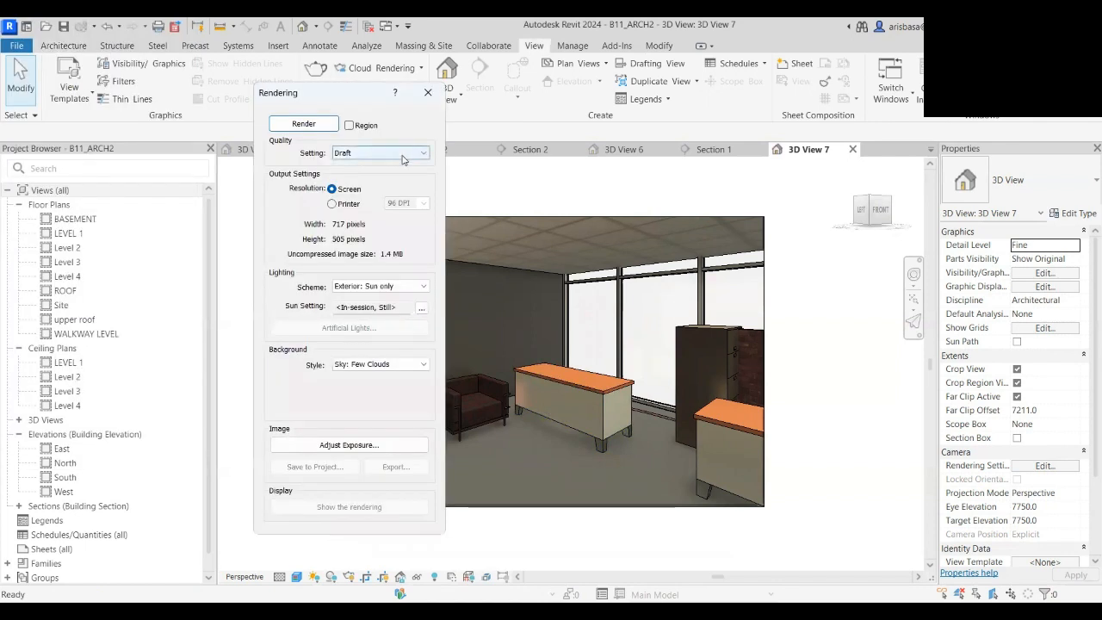
click(423, 154)
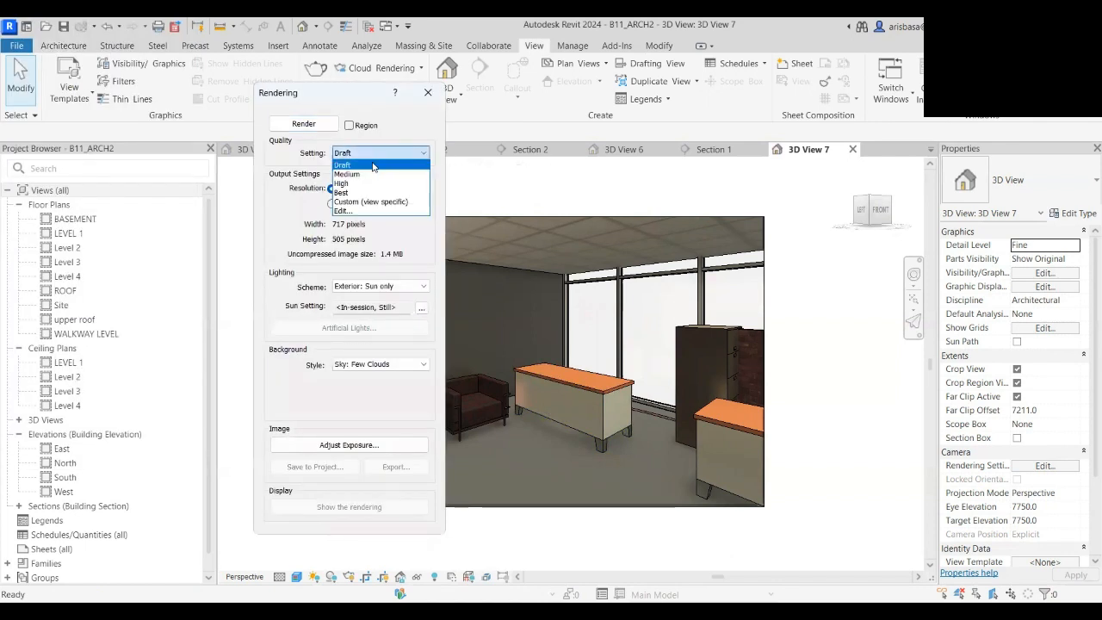
click(337, 184)
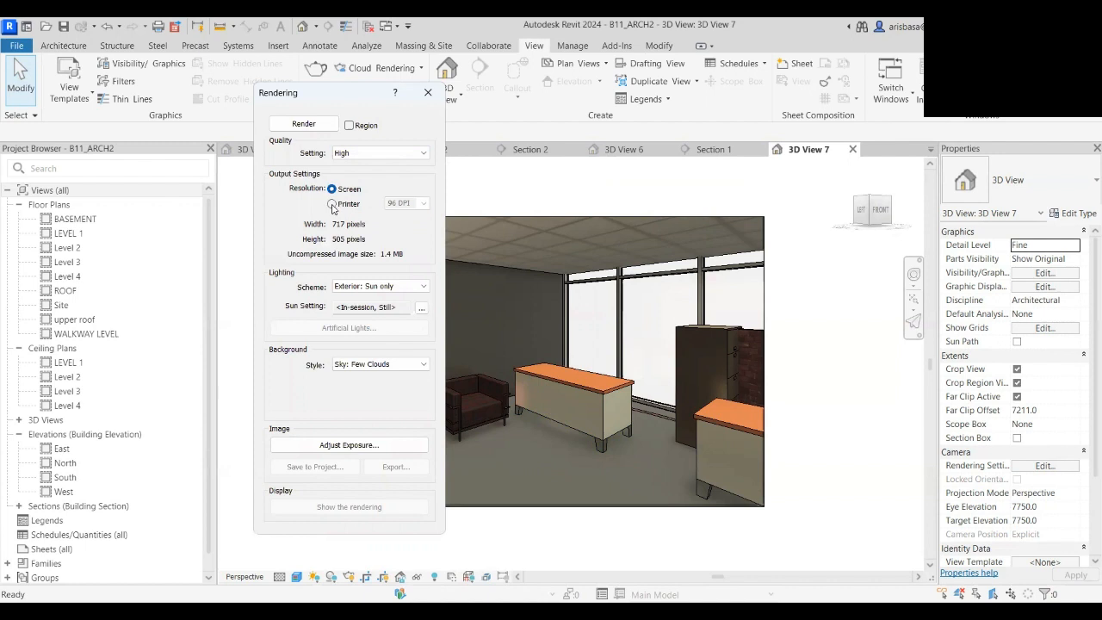
click(332, 204)
click(424, 203)
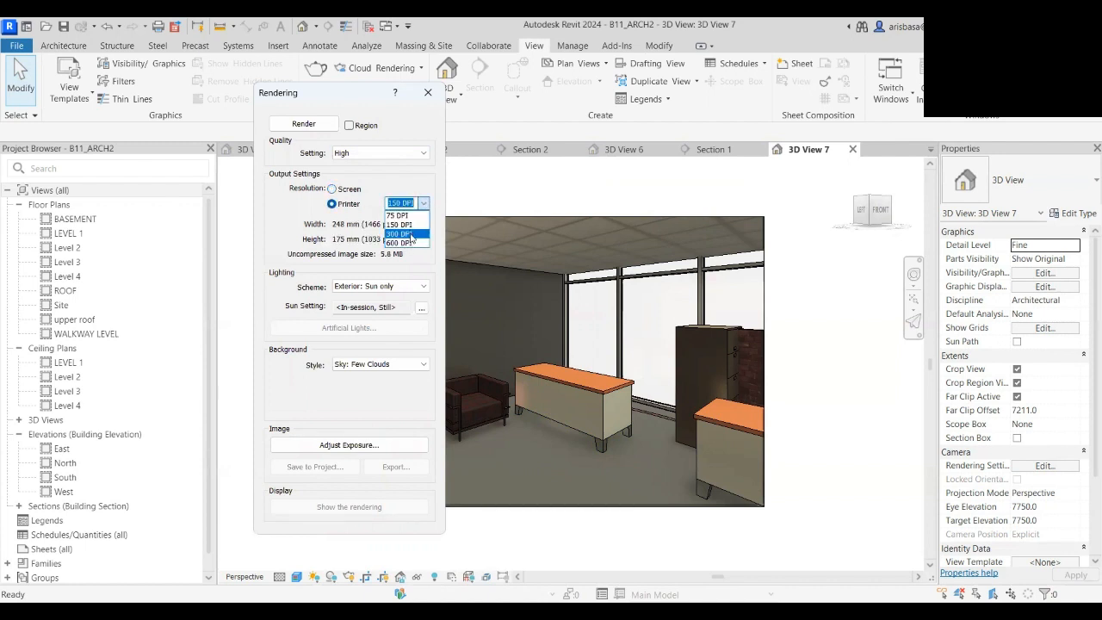
click(412, 234)
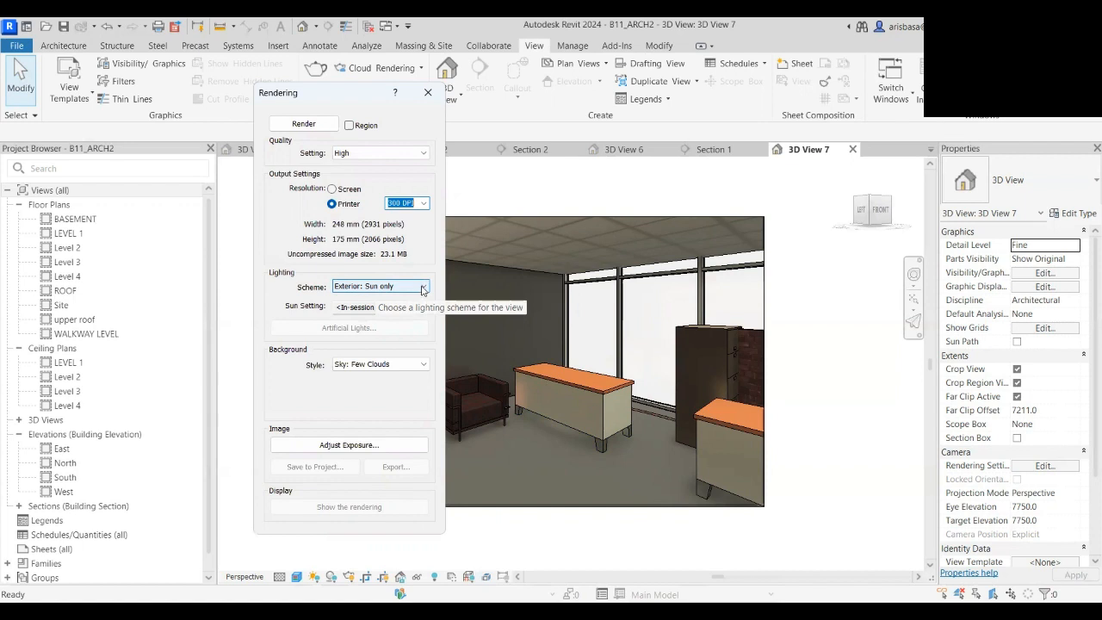
- Set the rendering background to Sky: Cloudy and enable rendering of a region only
click(424, 368)
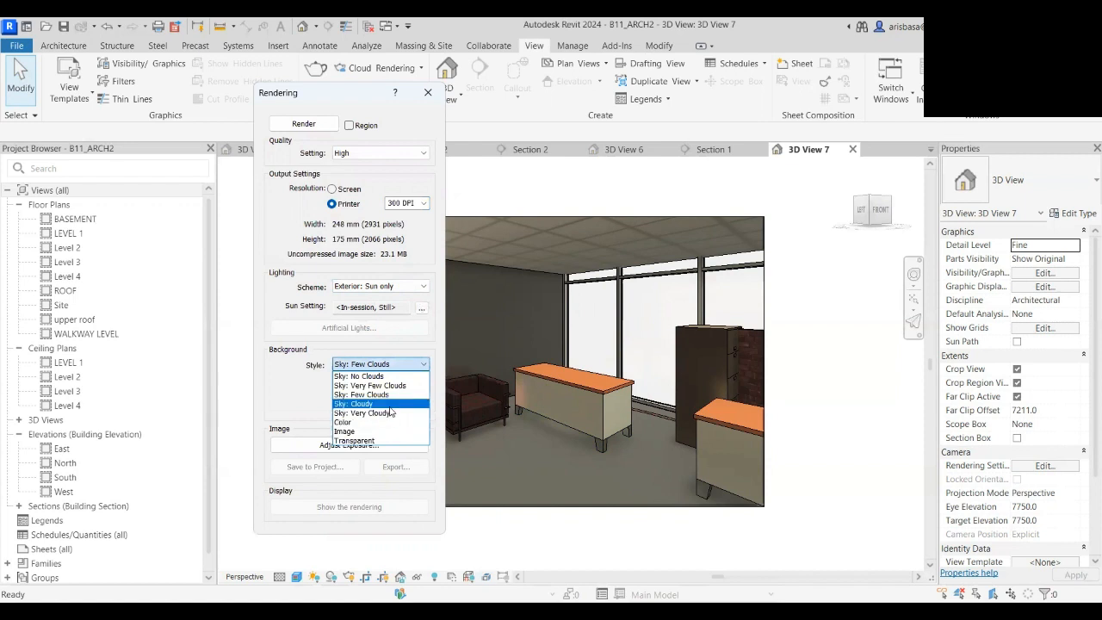
click(392, 404)
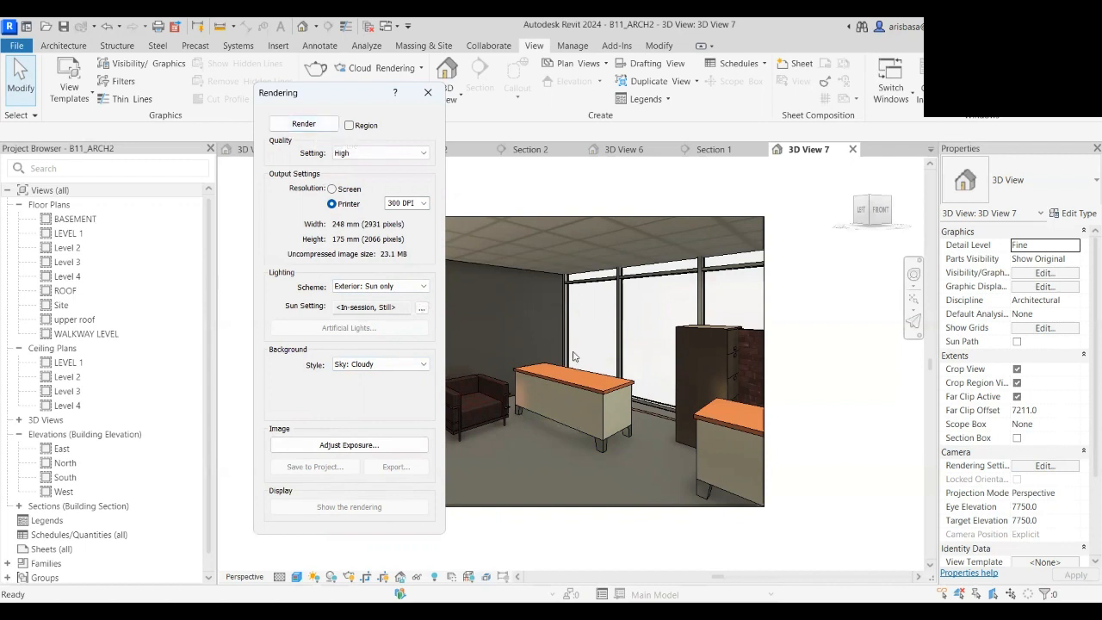
click(350, 126)
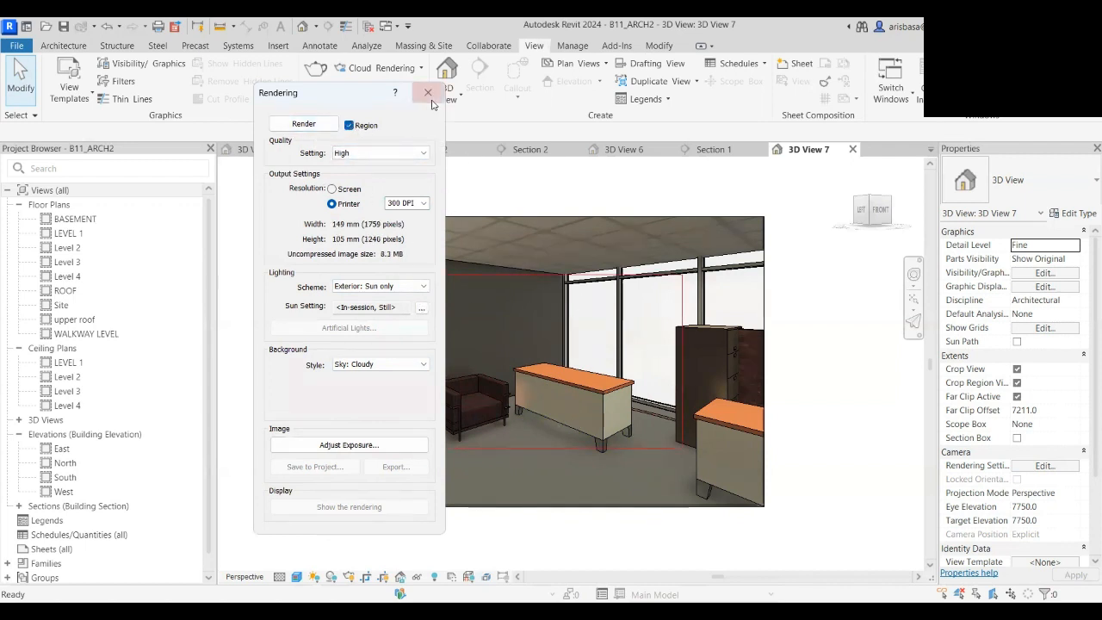
- Resize the render region to a narrow strip about 35 mm wide and 117 mm high across the orange-topped desk and window edge
drag(349, 95, 184, 80)
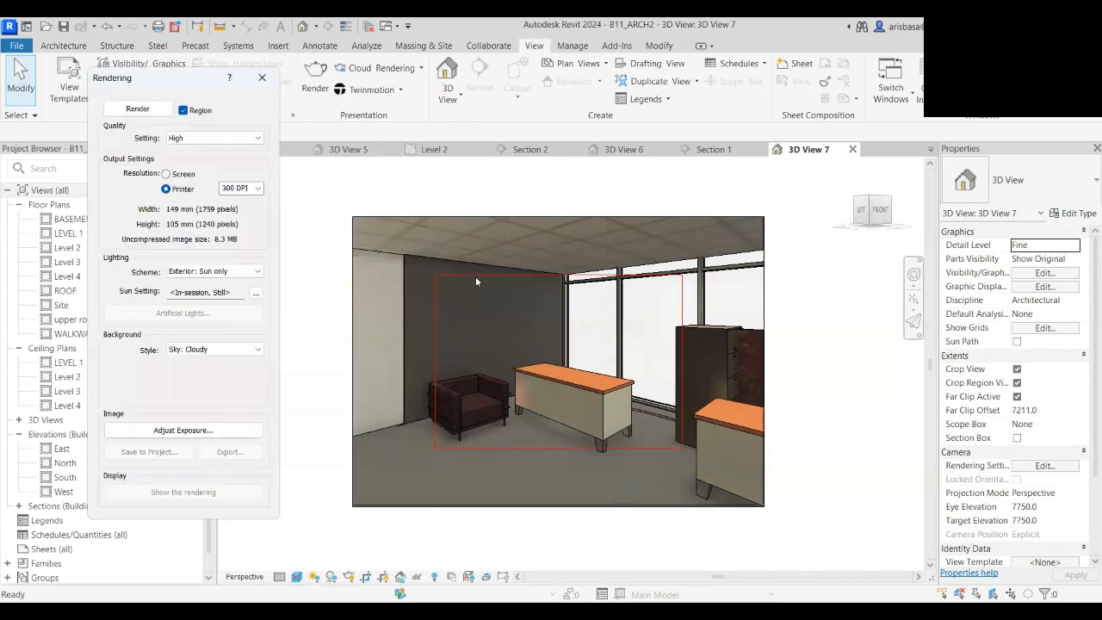
click(478, 277)
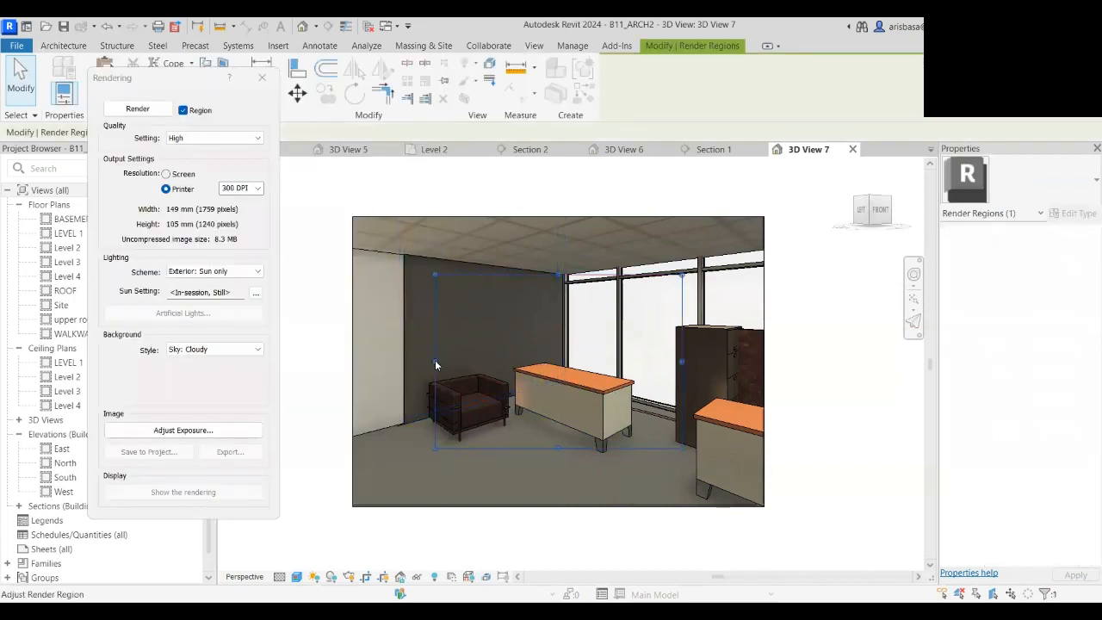
drag(435, 360, 540, 363)
drag(683, 366, 596, 365)
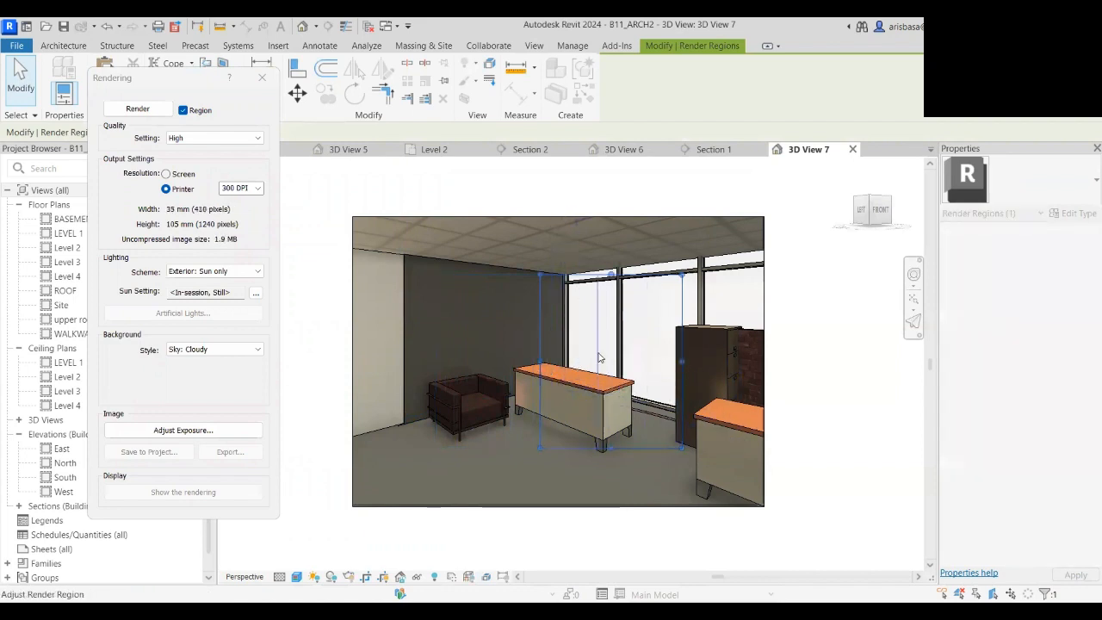
drag(567, 268, 567, 255)
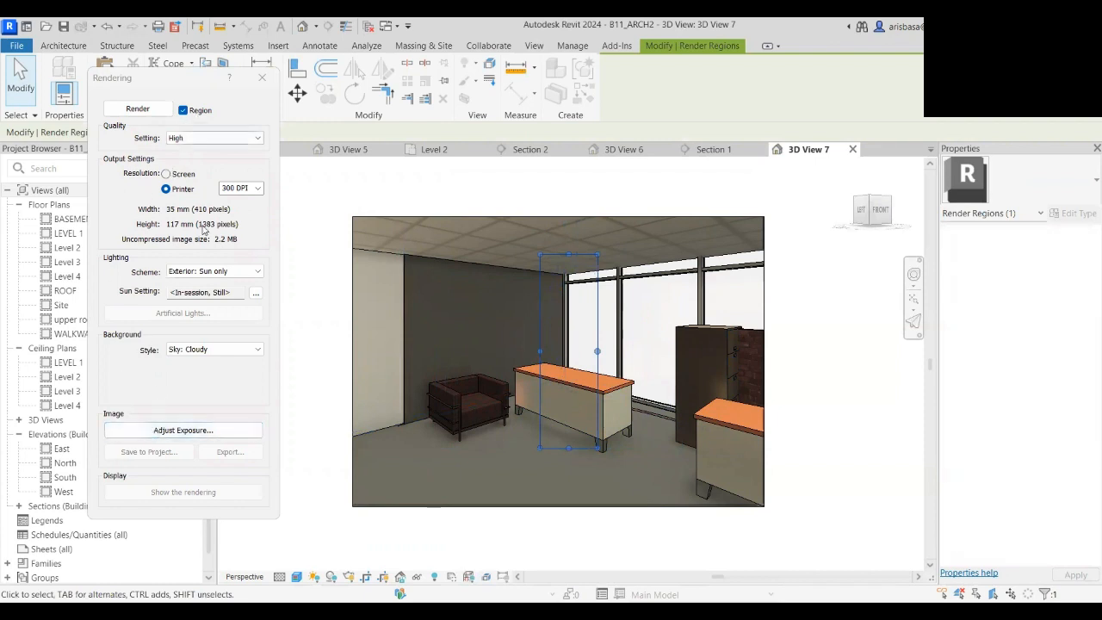
- Start rendering the narrow region at High quality, and stop the rendering before it completes
click(139, 109)
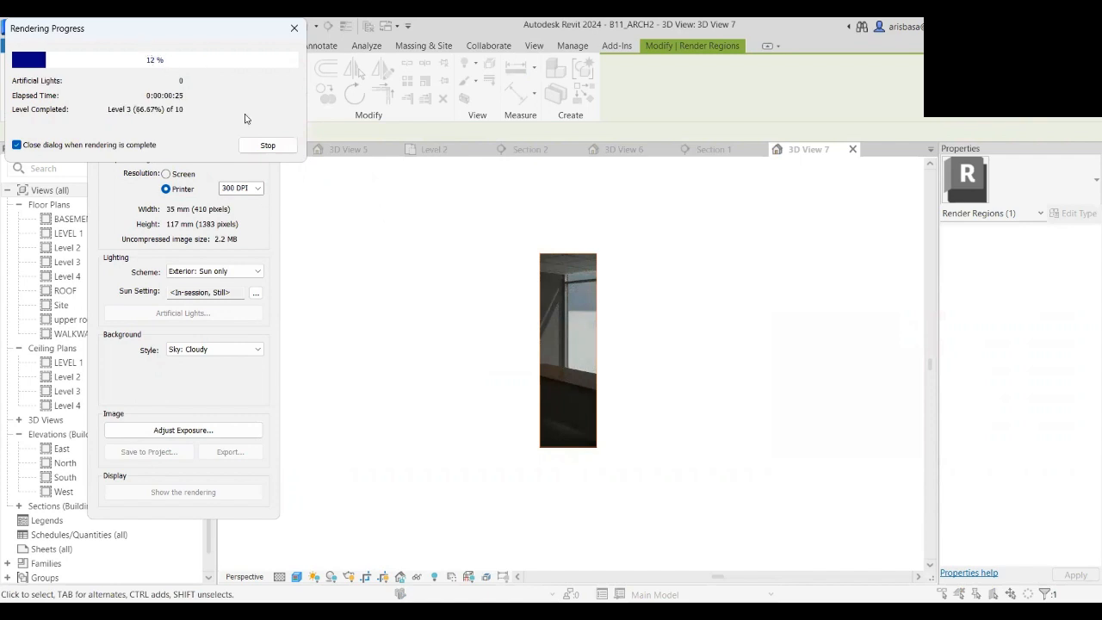
click(274, 148)
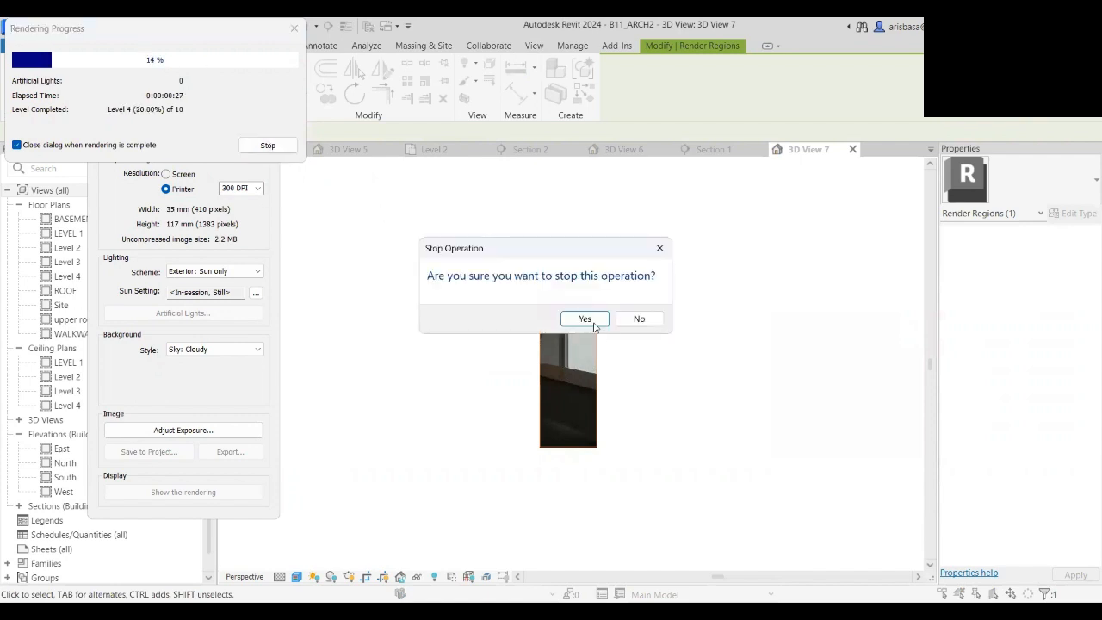
key(Return)
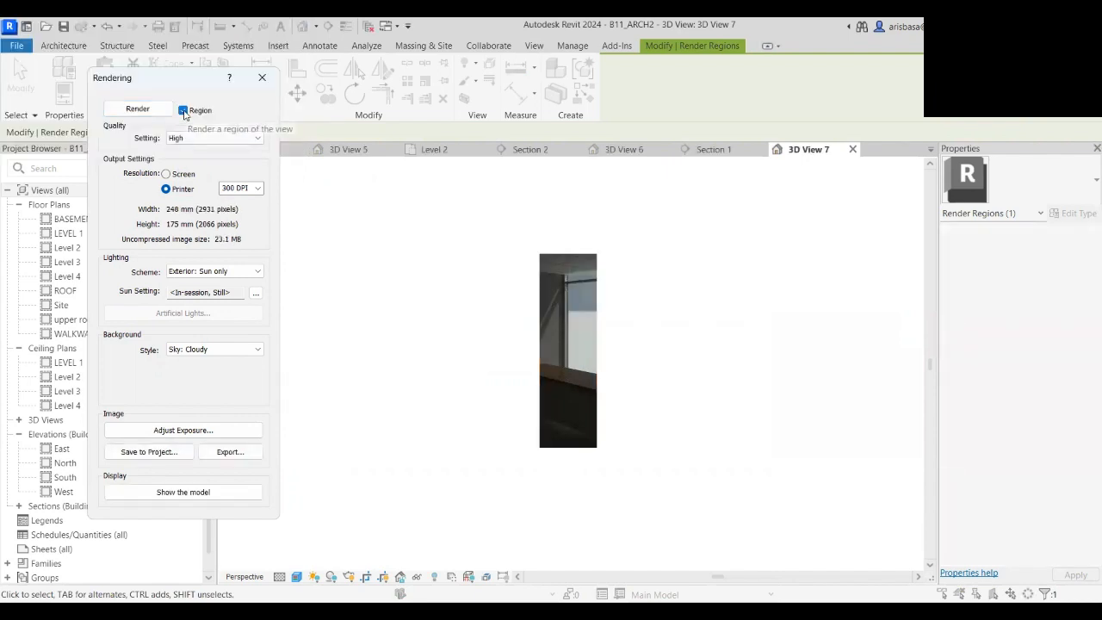
- Render the whole camera view instead of the region, with the printer resolution set to 150 DPI
click(183, 110)
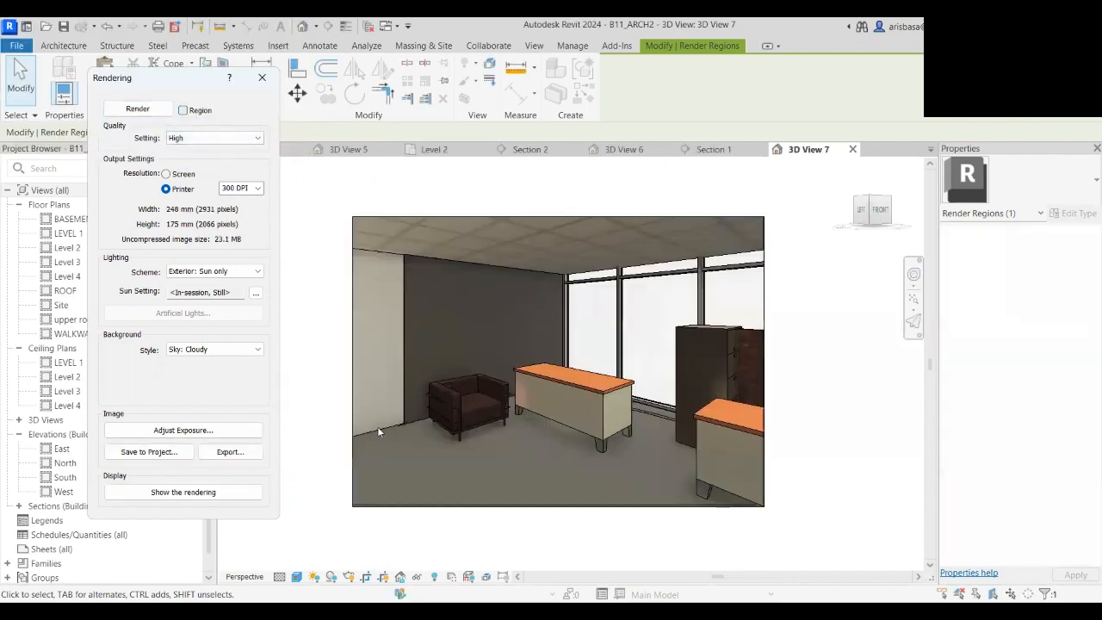
click(257, 187)
click(237, 210)
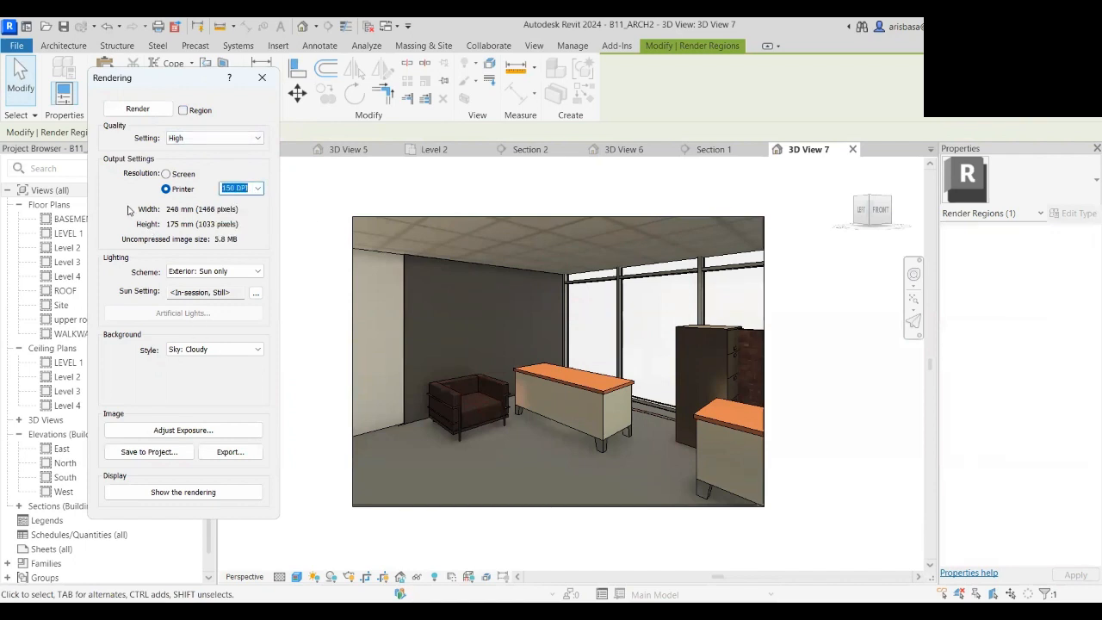
click(134, 109)
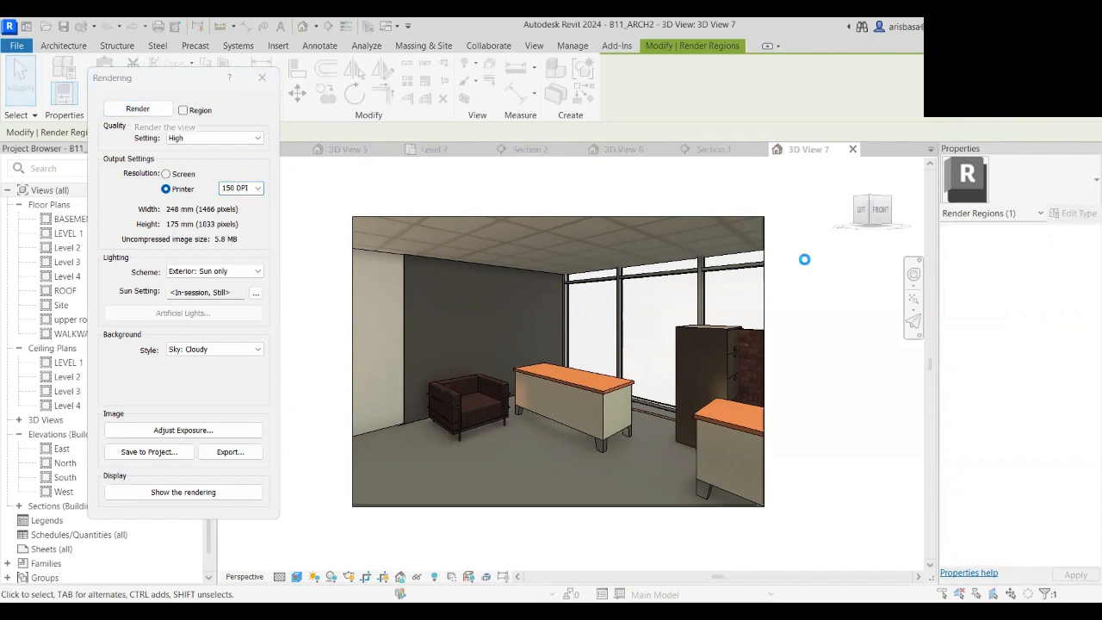